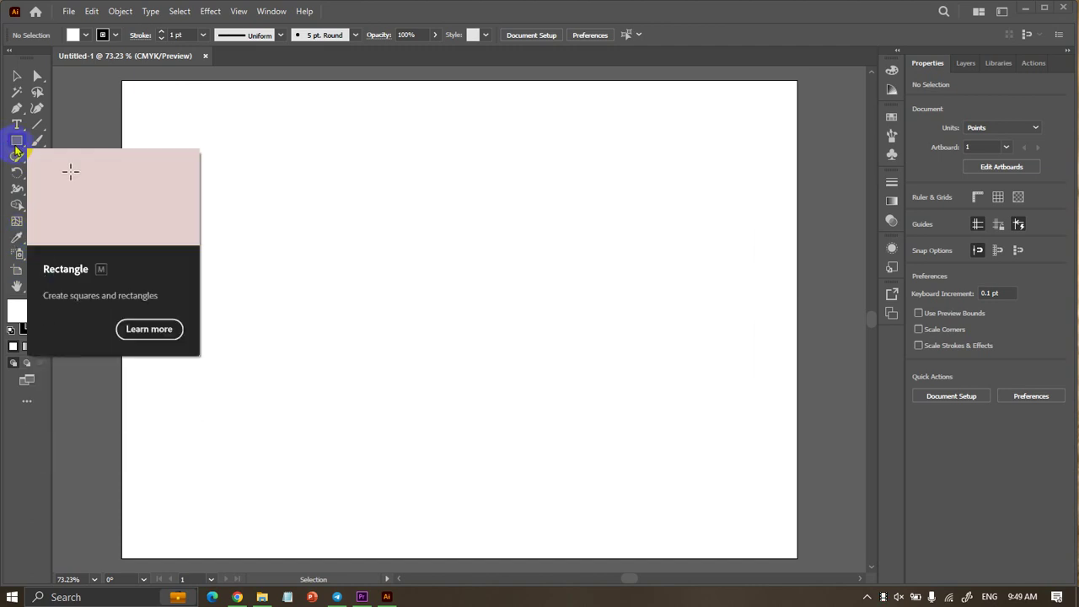
Draw a small circle near the upper left, filled yellow with no stroke.
drag(16, 150, 50, 175)
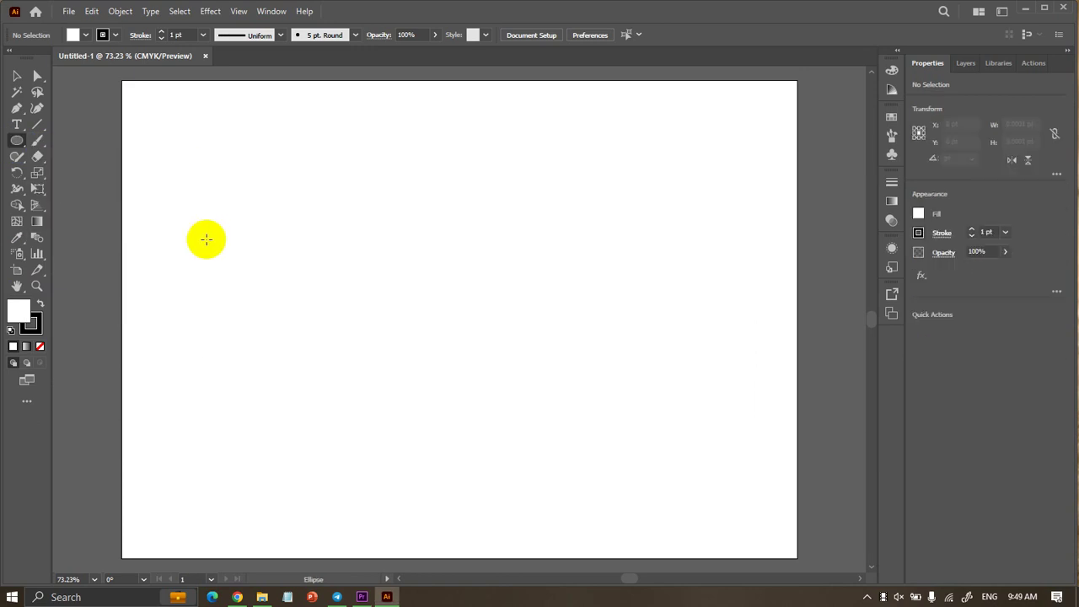
mouse_move(205, 234)
mouse_down()
mouse_move(224, 266)
mouse_move(244, 271)
mouse_up()
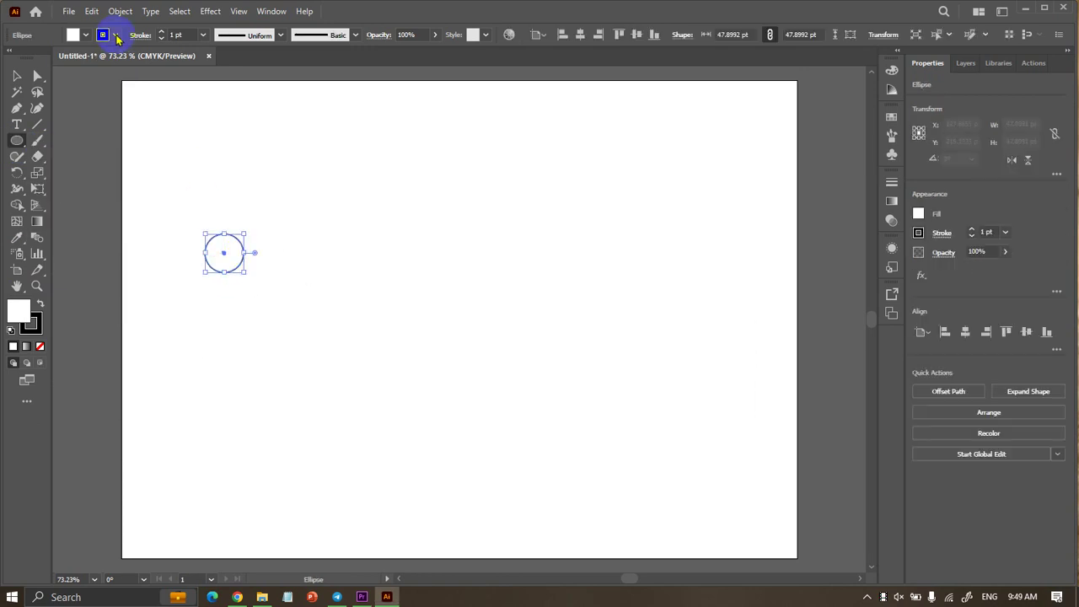
click(86, 35)
click(17, 59)
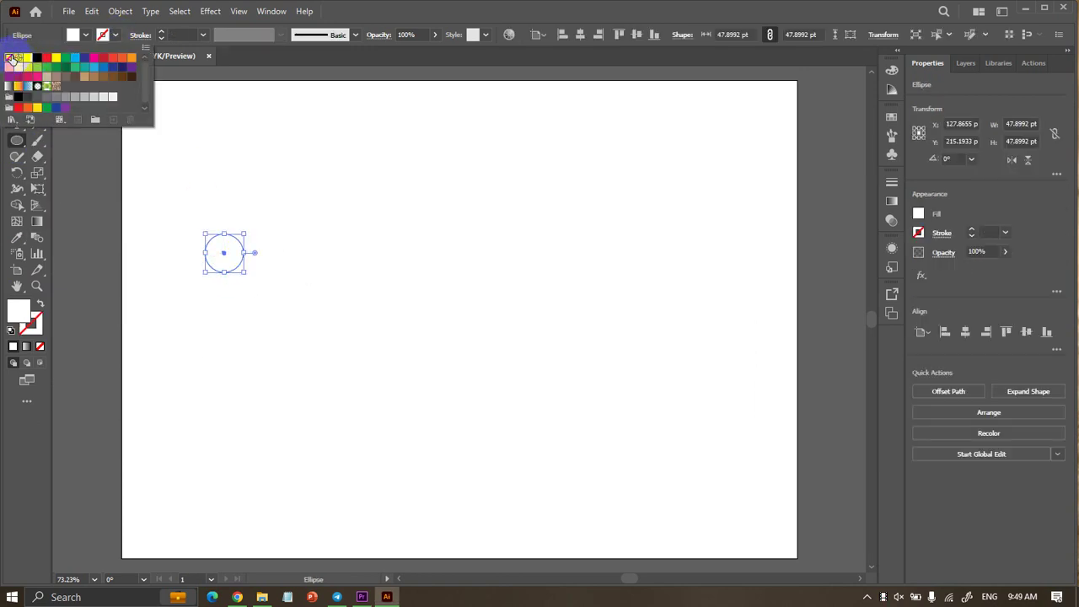
click(86, 34)
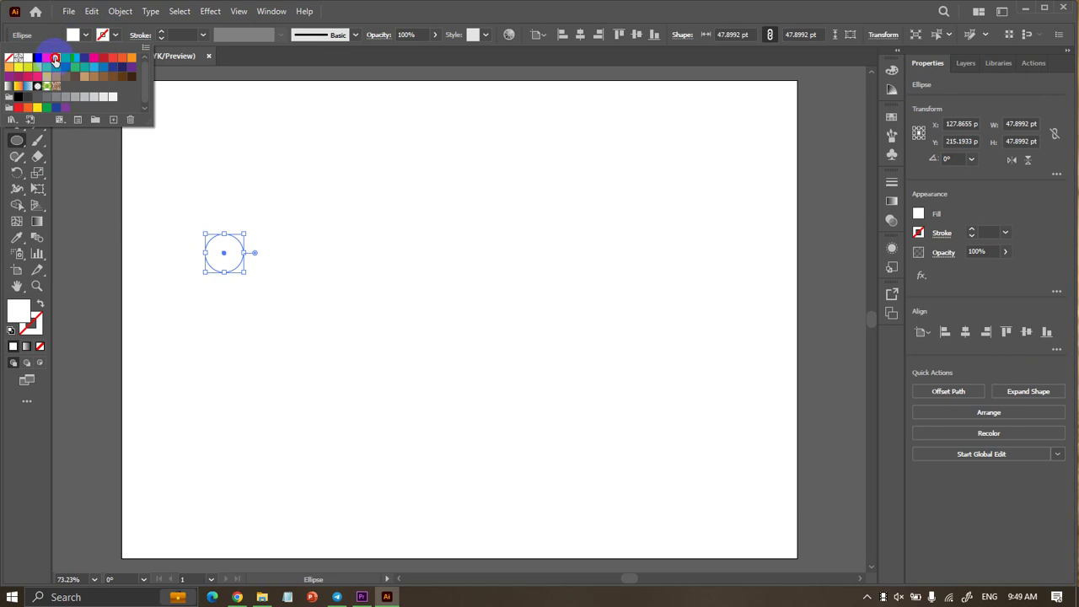
click(56, 58)
click(646, 359)
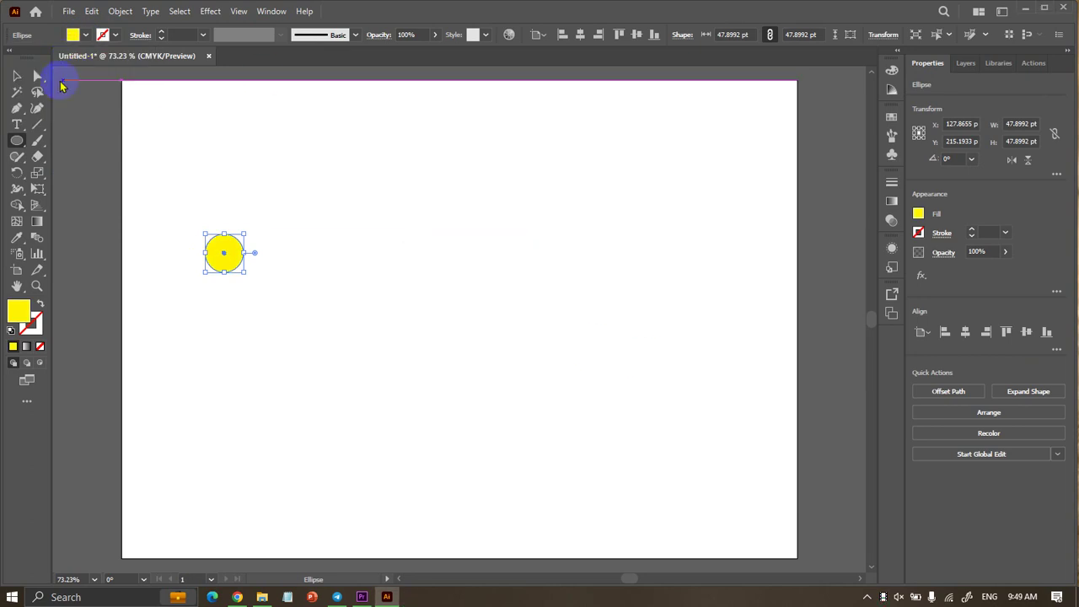
click(17, 76)
click(115, 169)
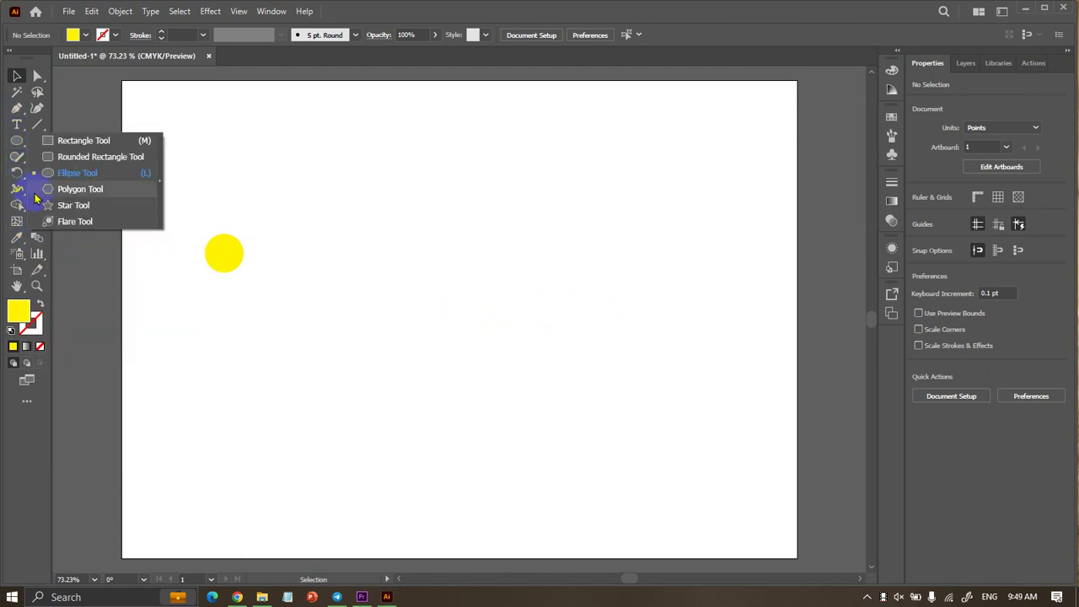
Draw a five-point star right of the circle and fill it dark blue.
drag(16, 140, 64, 205)
drag(342, 292, 394, 351)
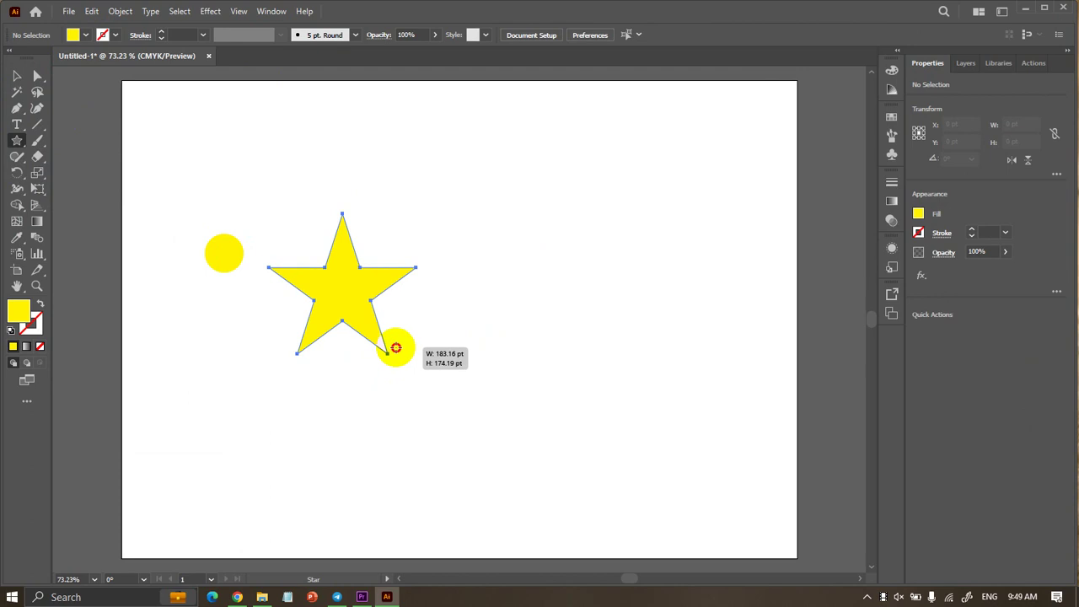
click(72, 35)
click(84, 56)
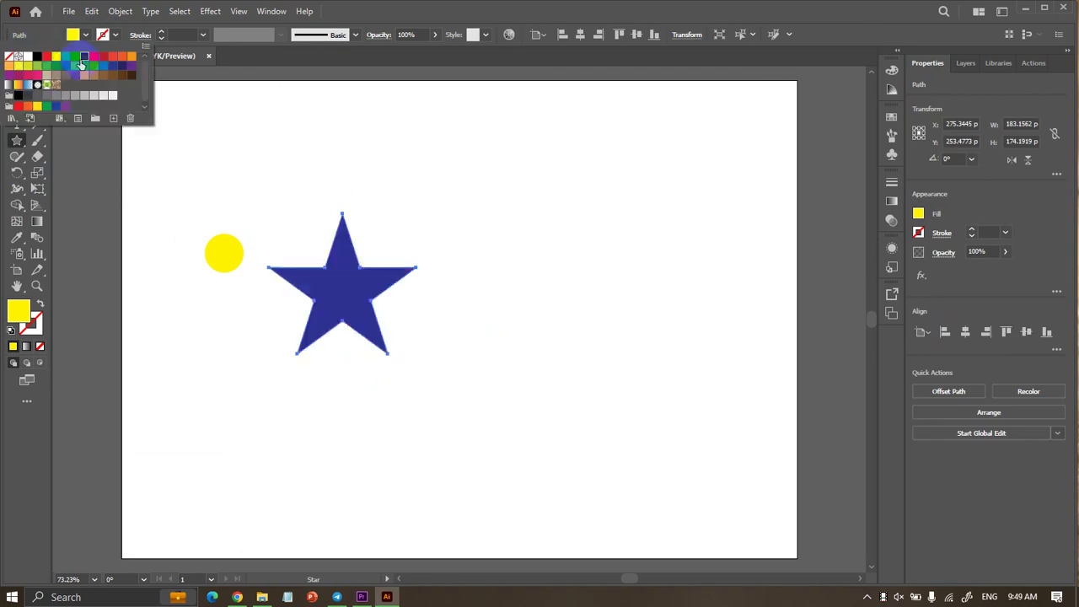
Move the blue star down and to the right of the yellow circle.
click(17, 76)
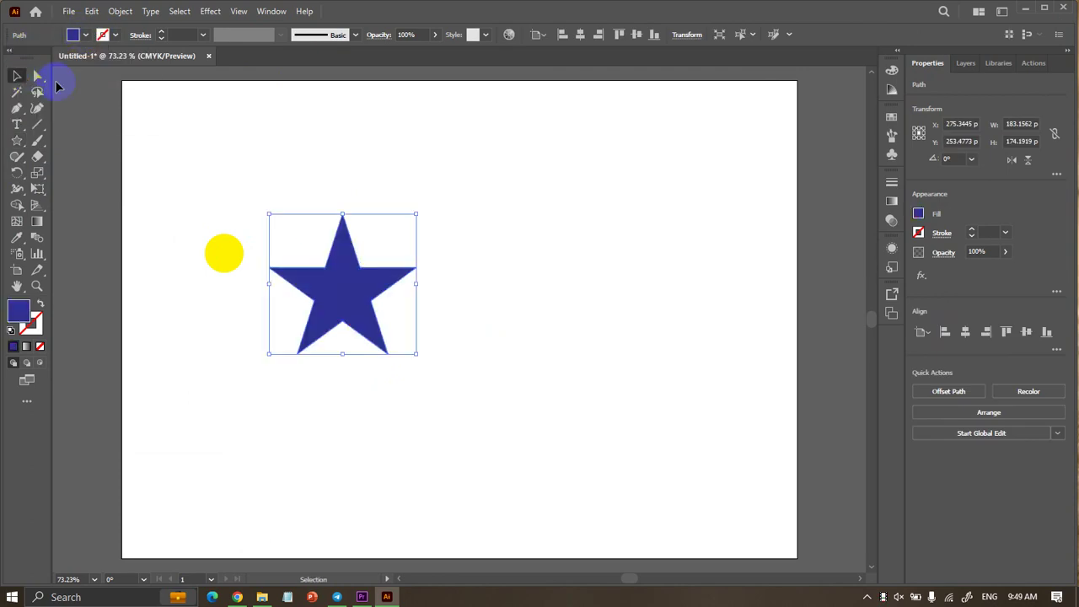
click(60, 82)
drag(329, 282, 340, 313)
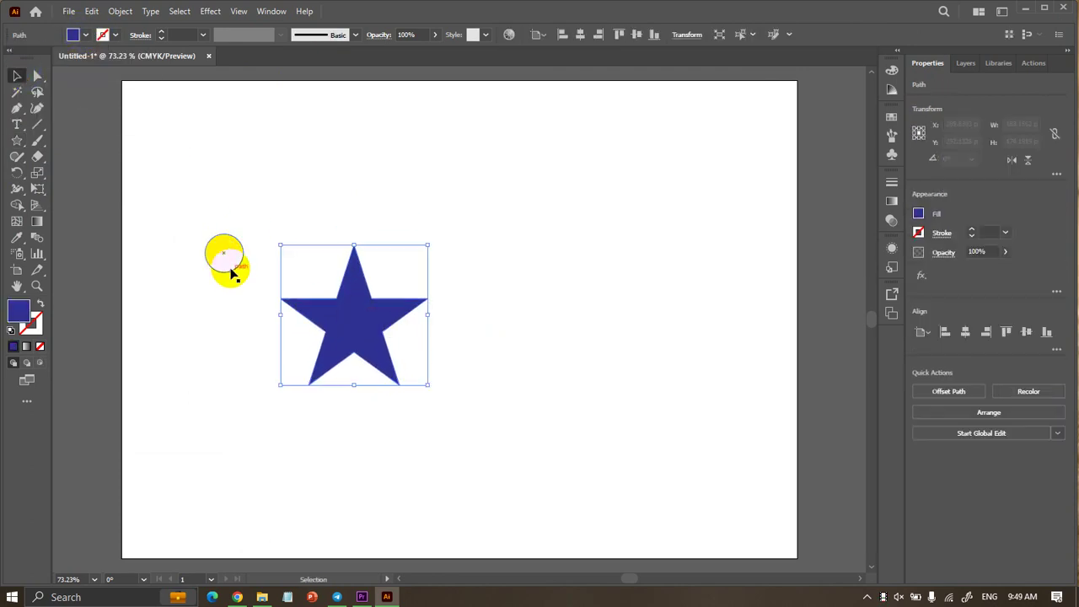
drag(231, 268, 216, 337)
key(ctrl+z)
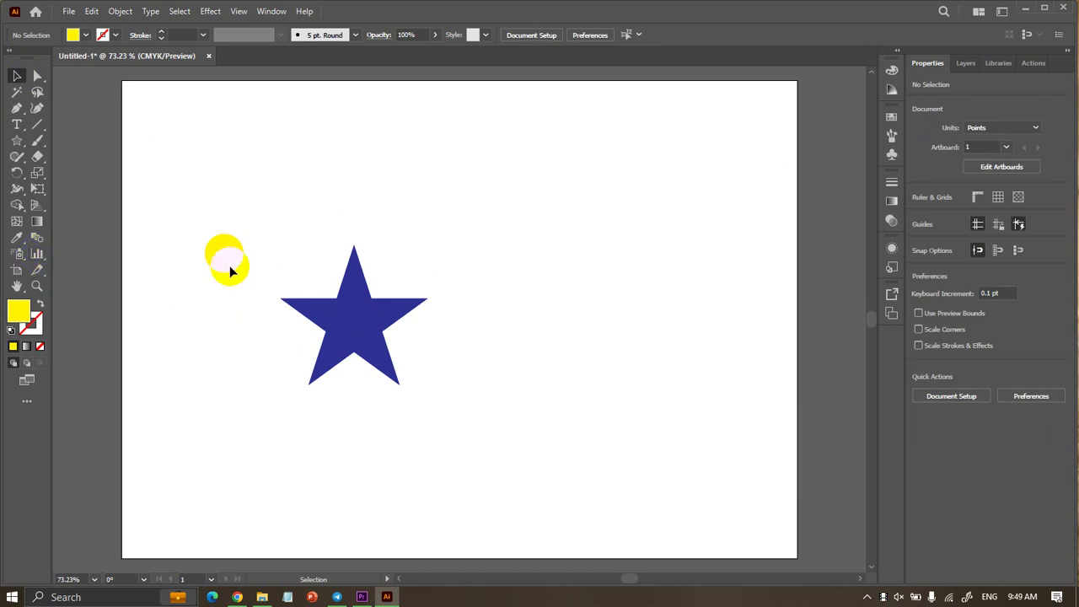
Reposition the yellow circle and blend it into the blue star.
drag(246, 265, 158, 244)
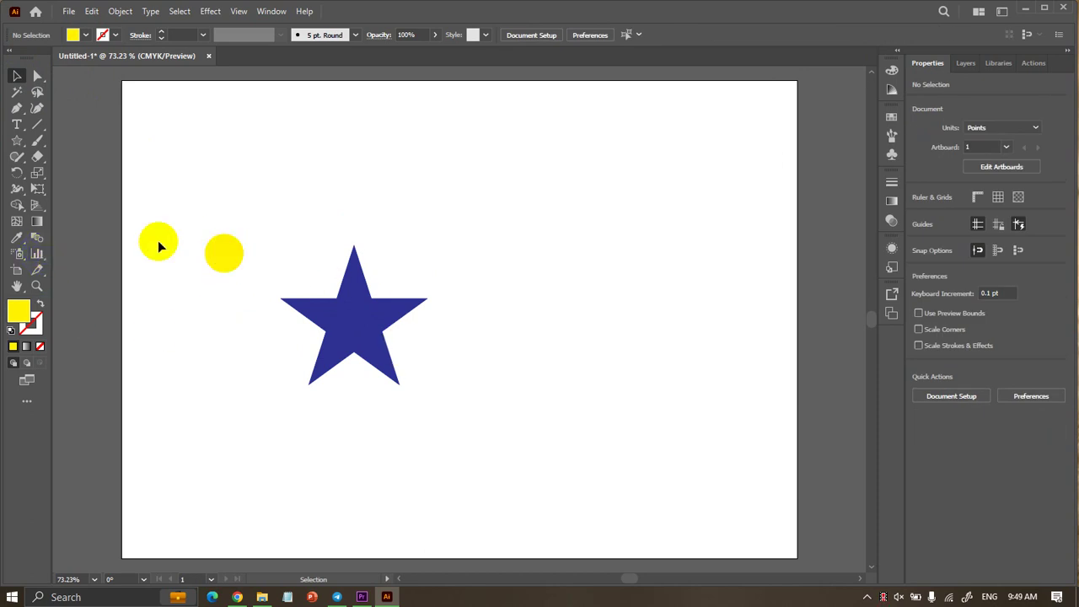
click(46, 238)
click(219, 257)
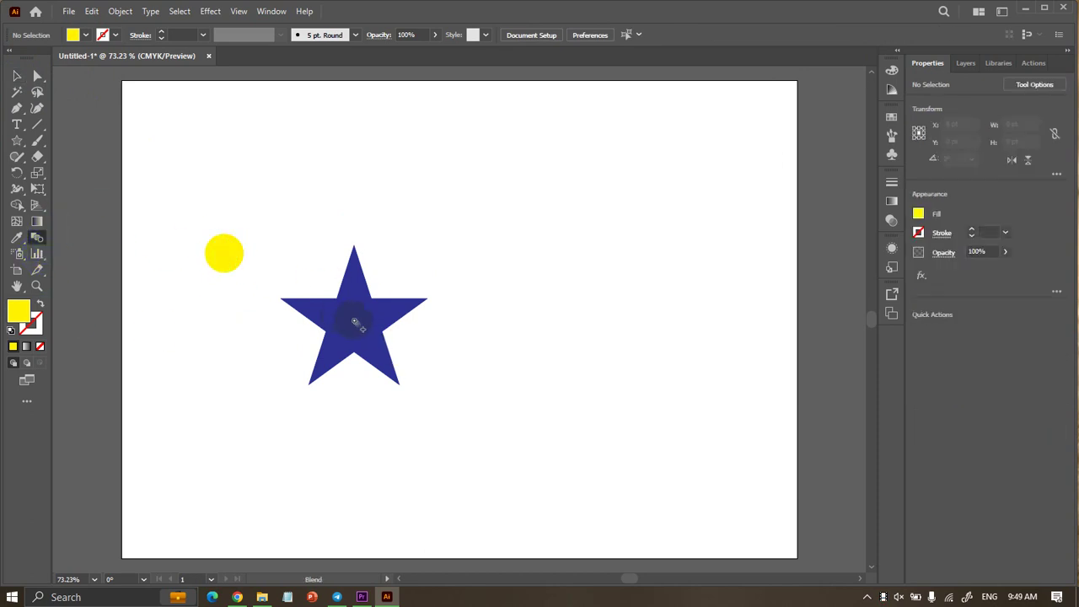
click(357, 320)
Move the circle-to-star blend toward the upper right of the artboard.
click(18, 75)
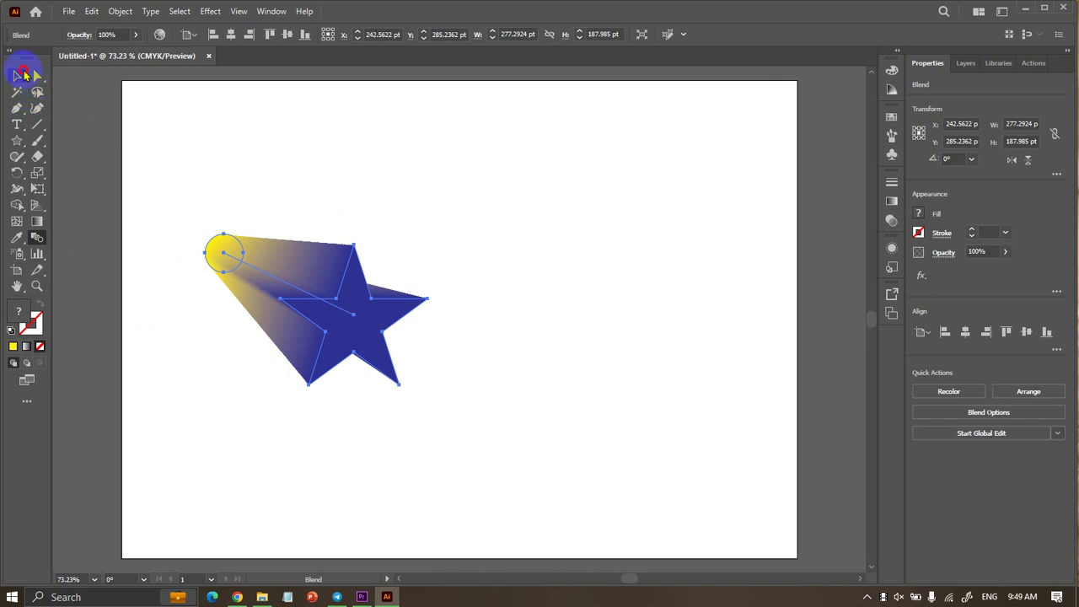
click(248, 145)
mouse_move(345, 297)
mouse_down()
mouse_move(708, 197)
mouse_move(534, 396)
mouse_up()
click(477, 245)
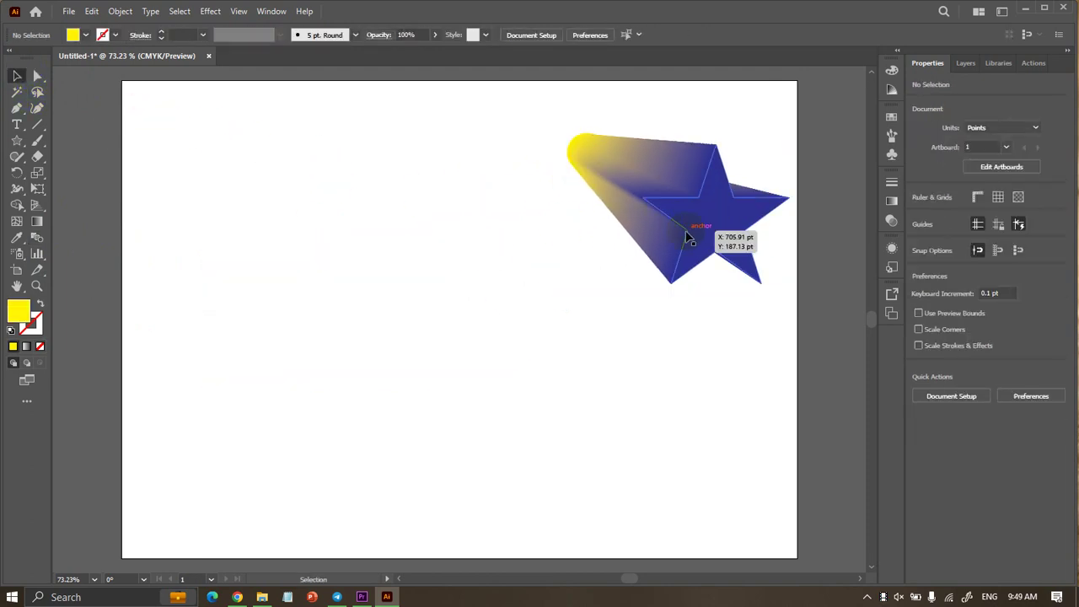
click(533, 396)
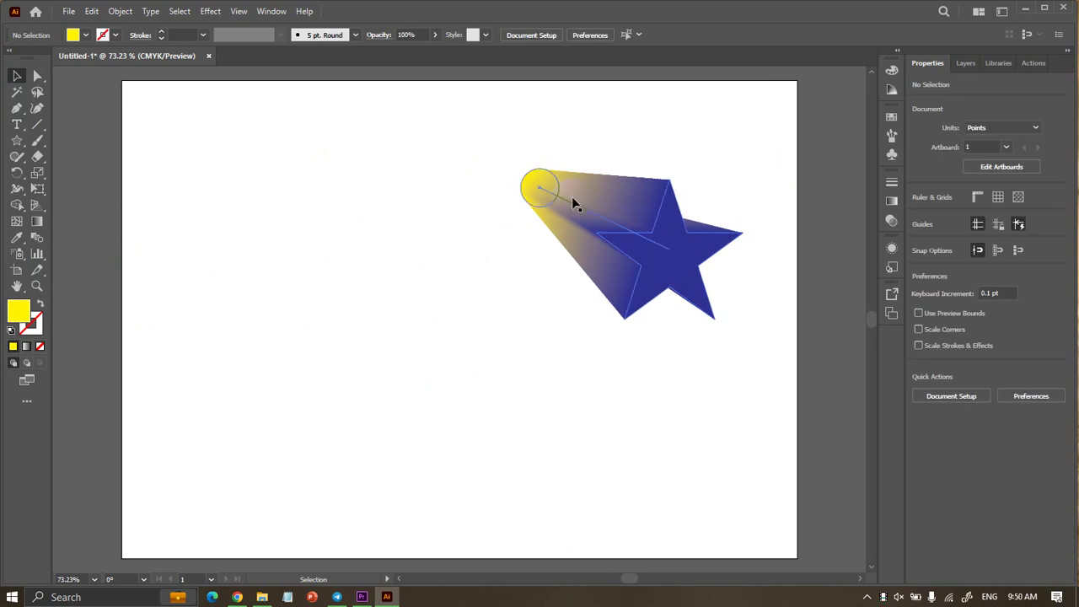
click(537, 189)
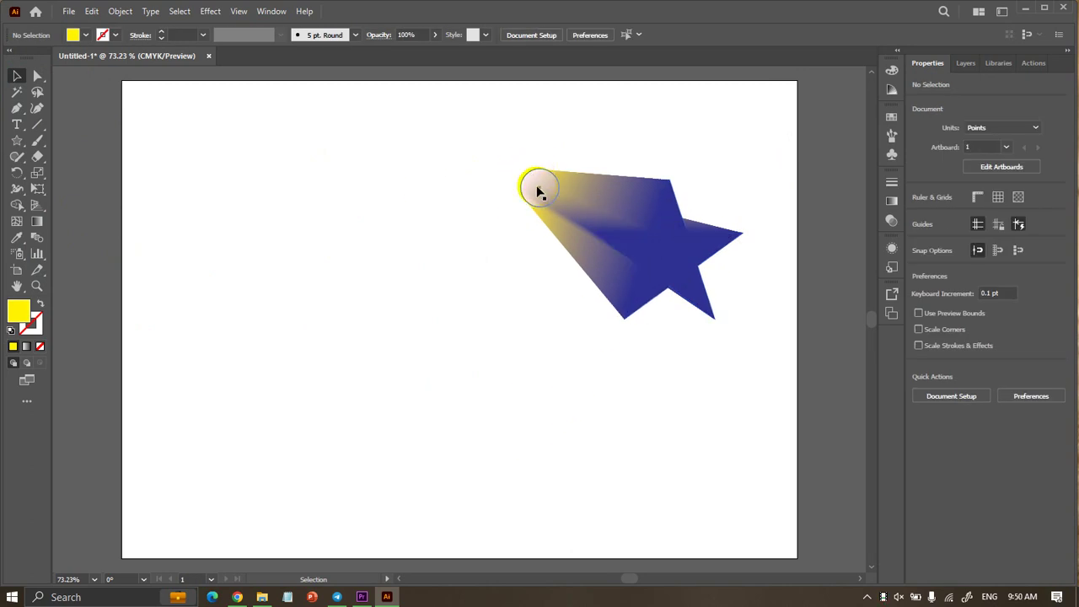
drag(674, 253, 655, 257)
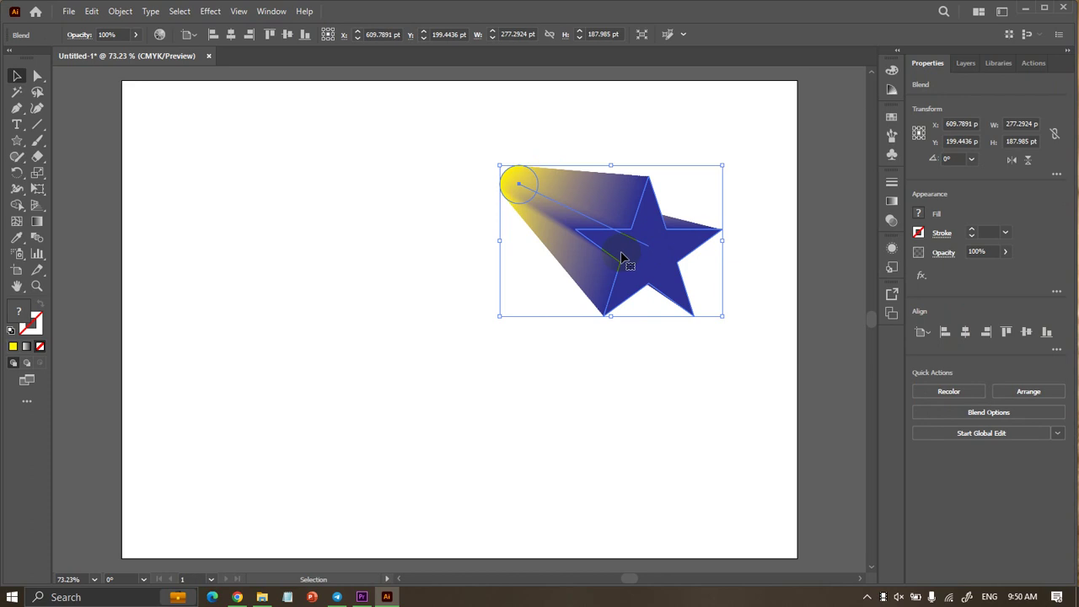
click(653, 300)
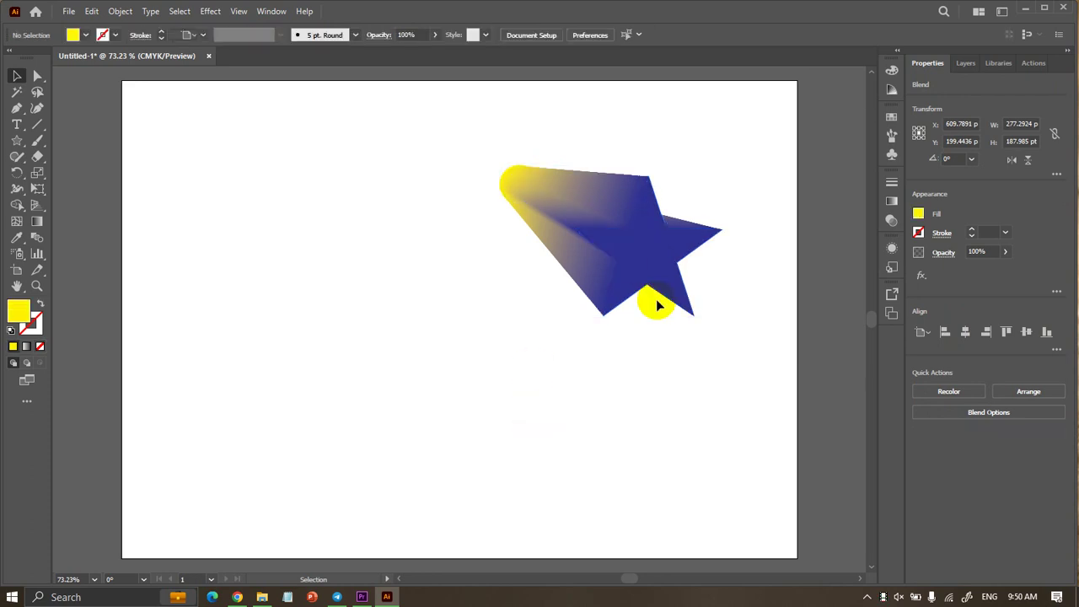
click(666, 270)
click(123, 21)
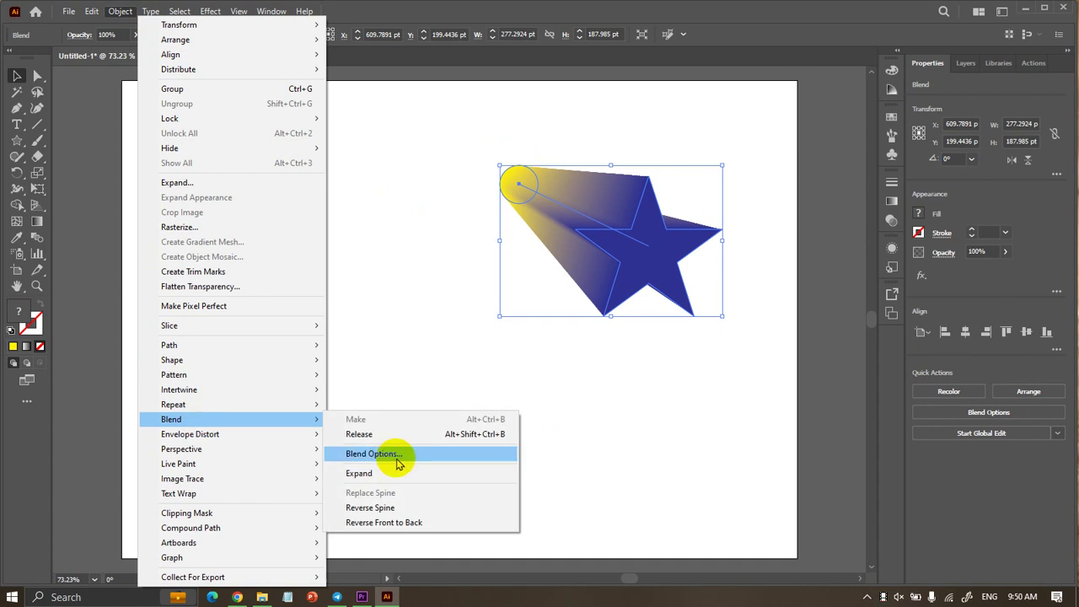
In Blend Options, switch spacing to Specified Steps with preview enabled.
click(398, 455)
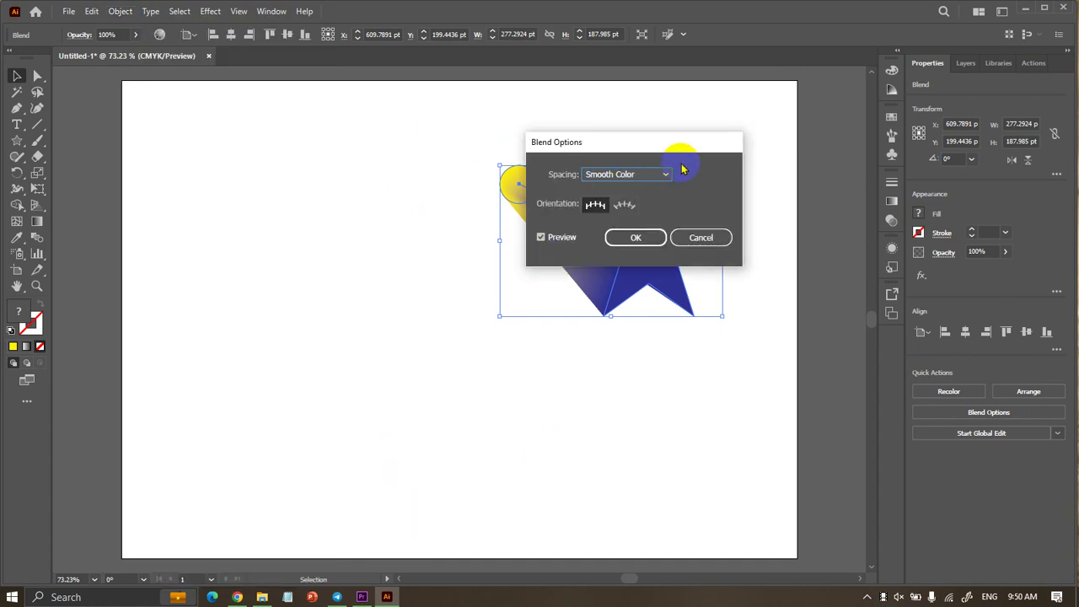
drag(676, 140, 403, 128)
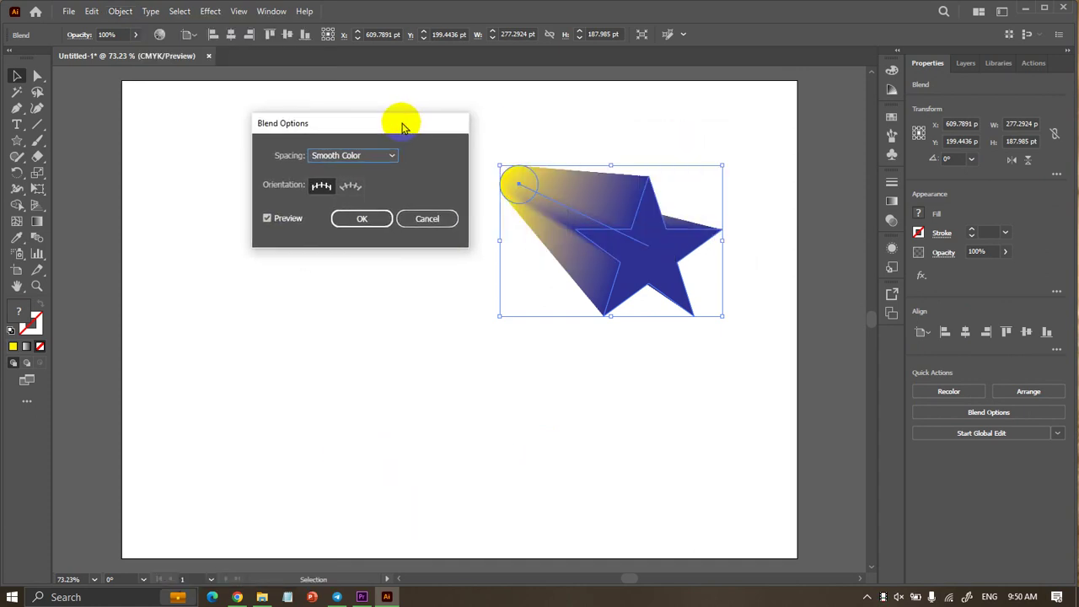
click(380, 155)
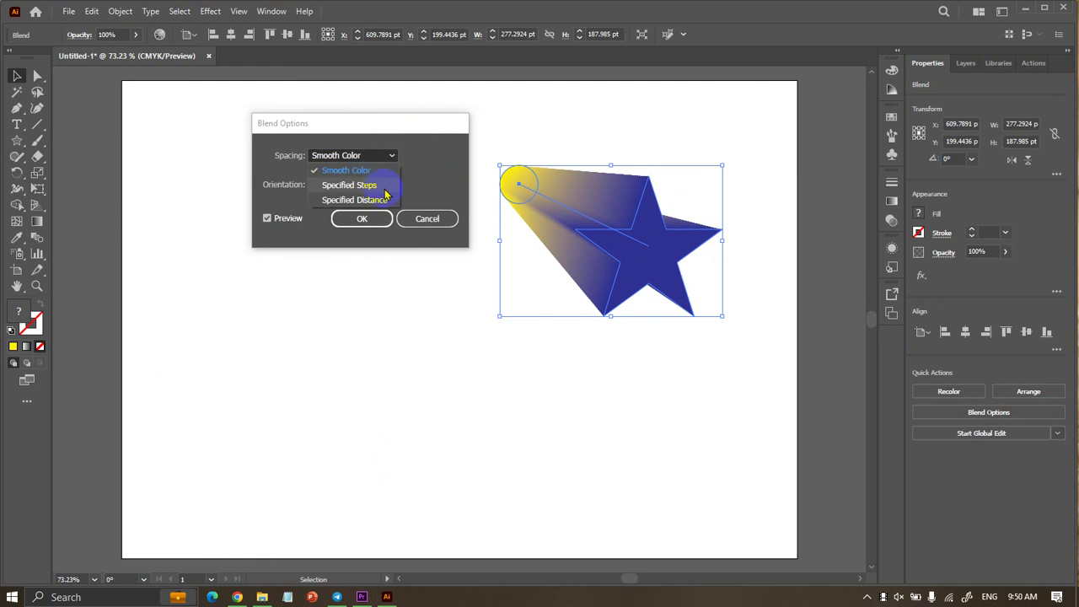
click(384, 189)
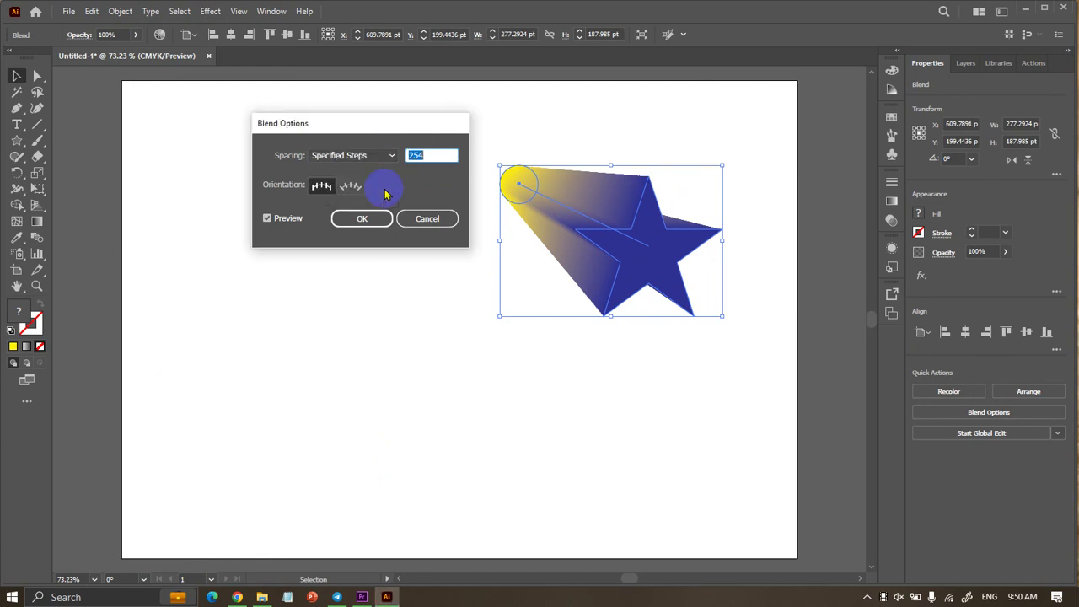
double_click(432, 156)
text(20)
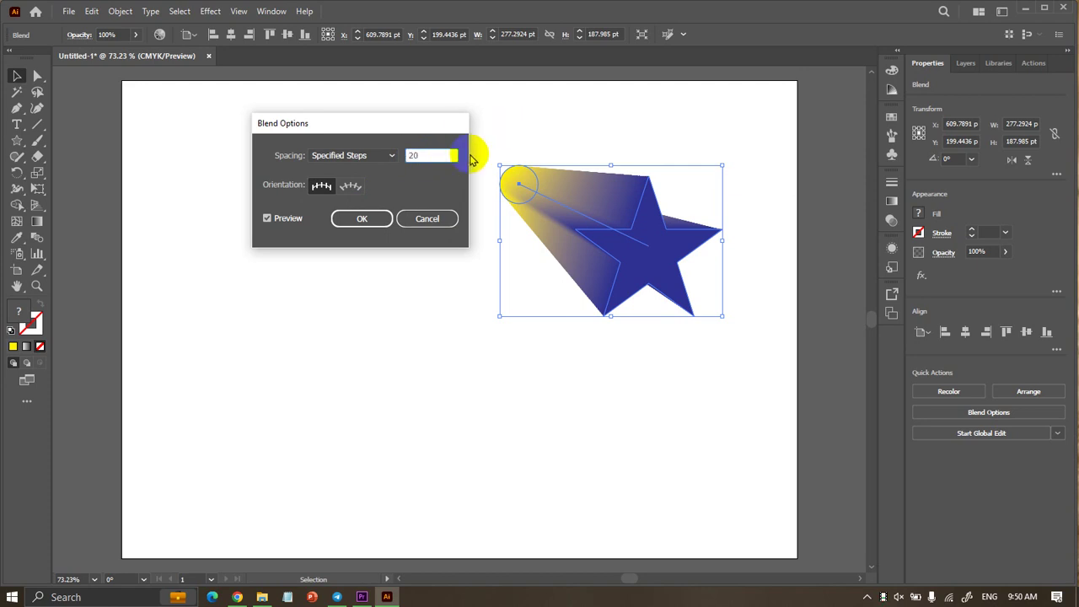
click(354, 157)
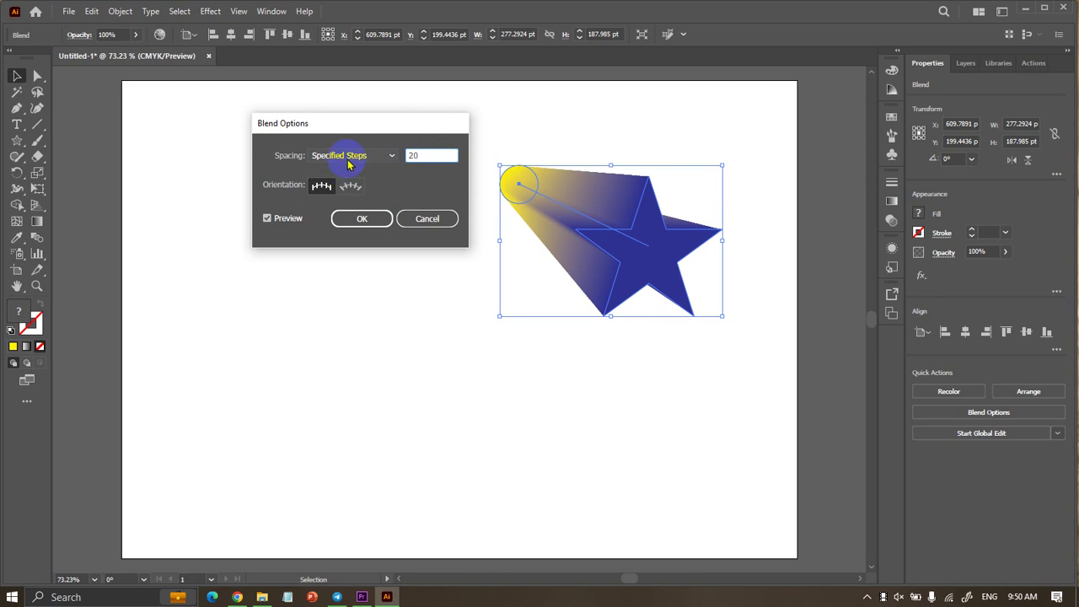
click(354, 155)
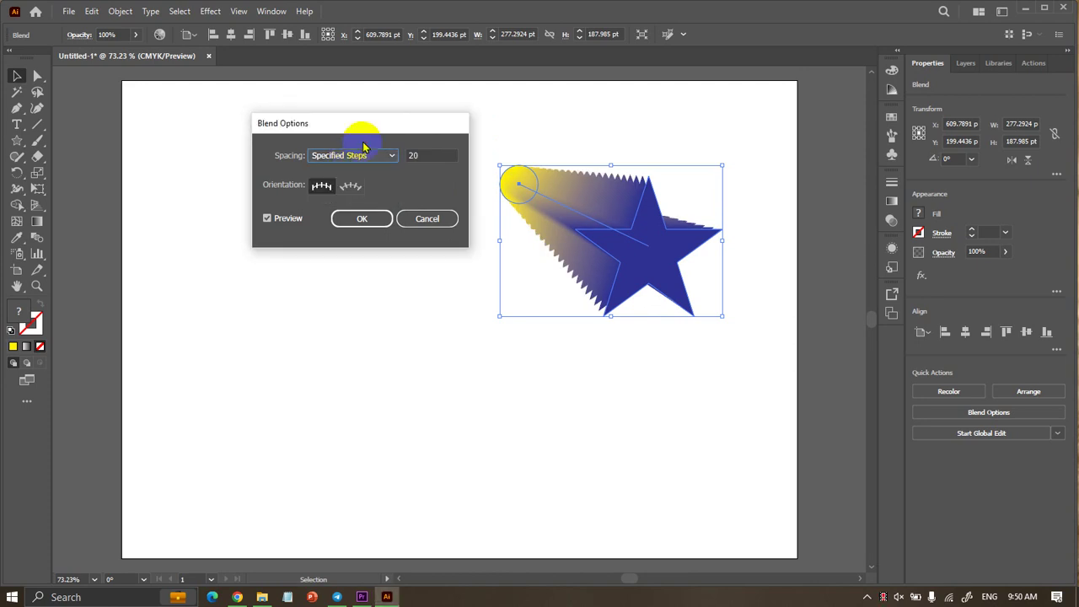
click(273, 220)
click(277, 219)
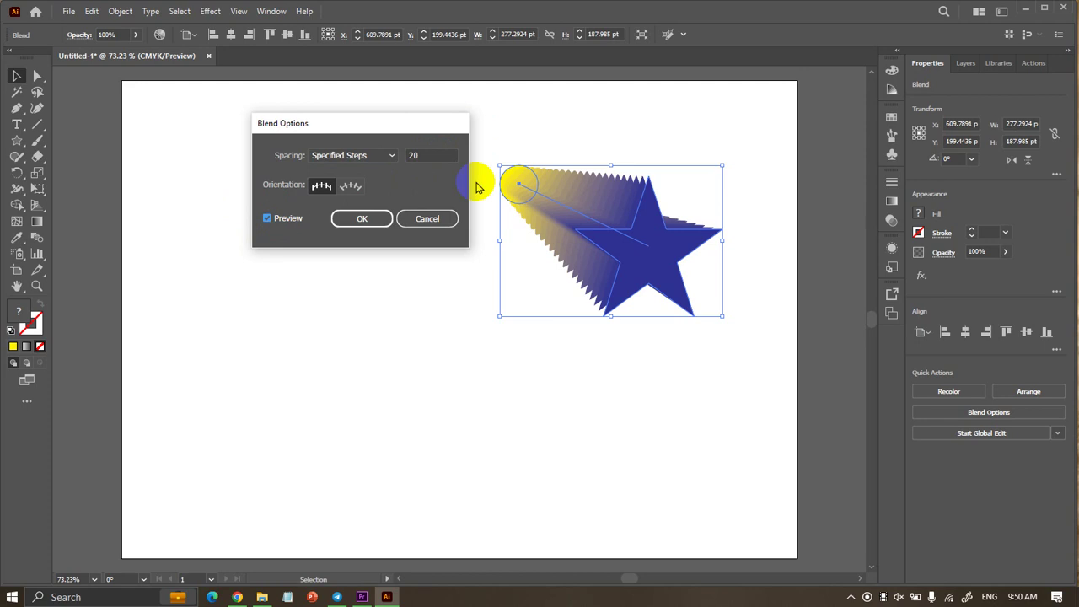
Set the blend to 300 specified steps, confirm, and move it up and left.
double_click(421, 155)
text(10)
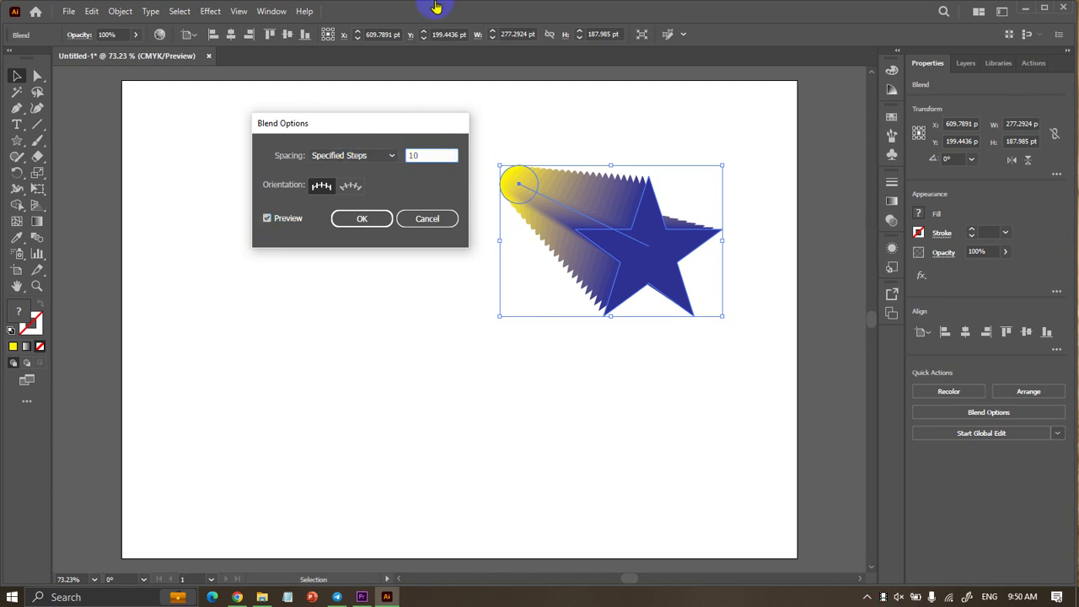
click(297, 220)
click(297, 222)
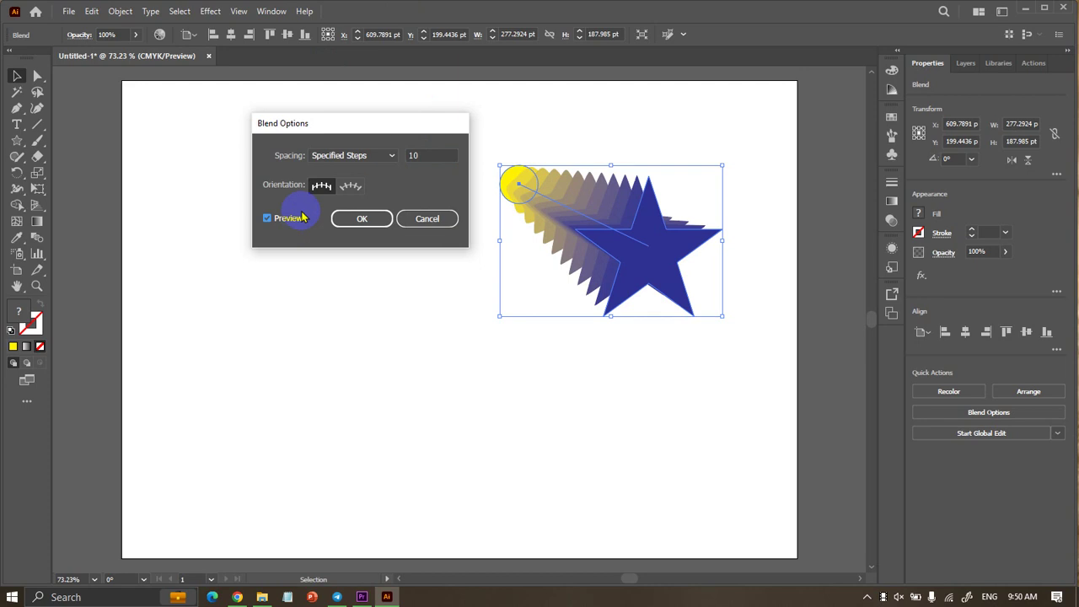
mouse_move(373, 120)
mouse_down()
mouse_move(216, 228)
mouse_move(263, 199)
mouse_up()
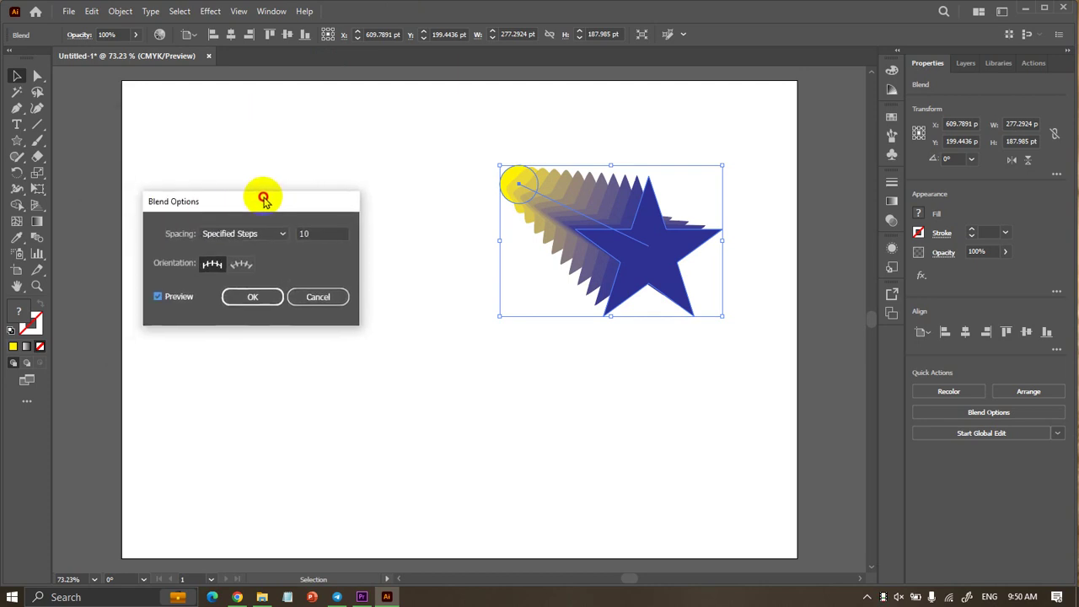
drag(305, 233, 274, 236)
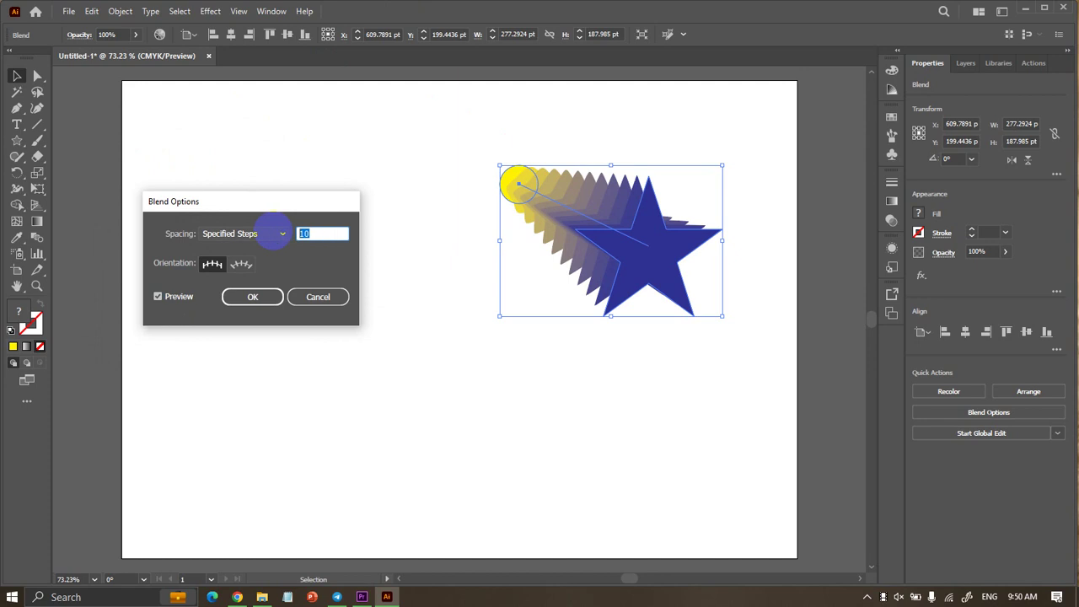
text(300)
key(Tab)
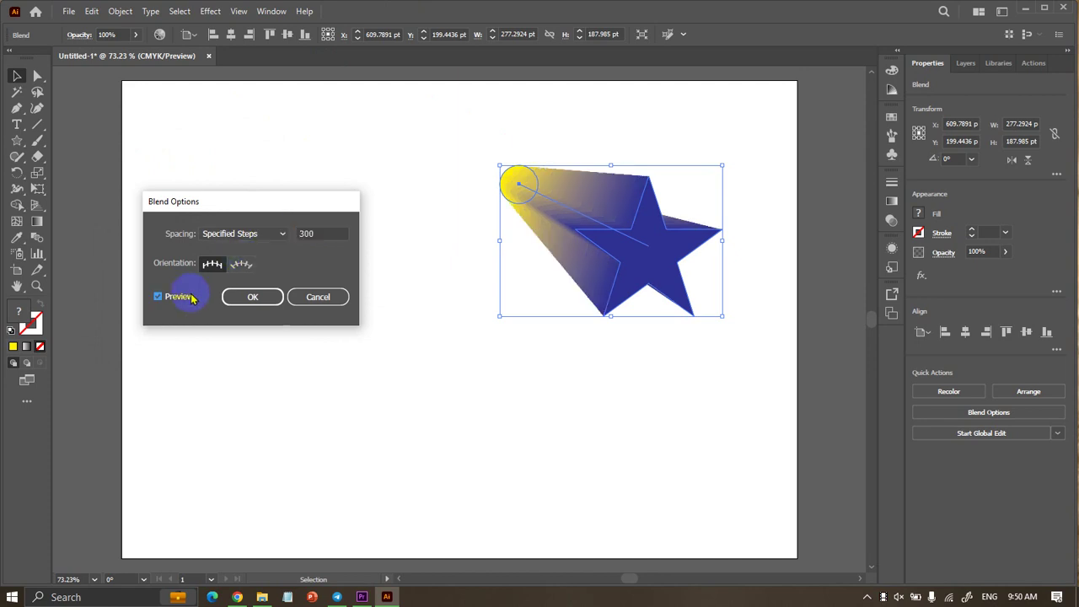
click(255, 300)
click(625, 319)
mouse_move(623, 264)
mouse_down()
mouse_move(720, 219)
mouse_move(465, 246)
mouse_up()
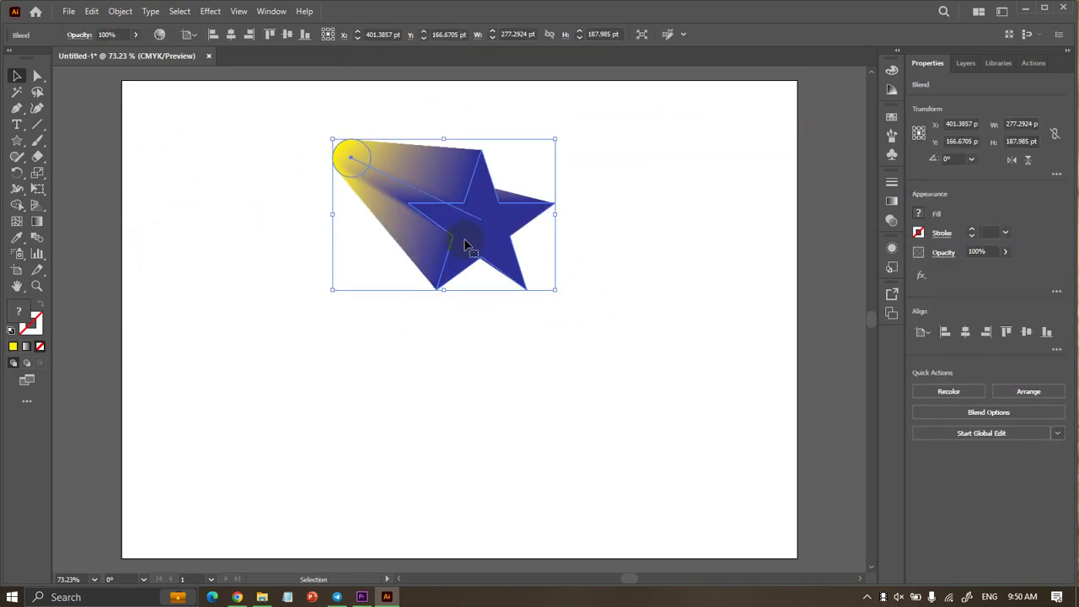
Drag the star blend lower on the artboard and bring up the Distort & Transform effects.
mouse_move(578, 253)
mouse_down()
mouse_move(439, 243)
mouse_move(454, 304)
mouse_up()
click(511, 248)
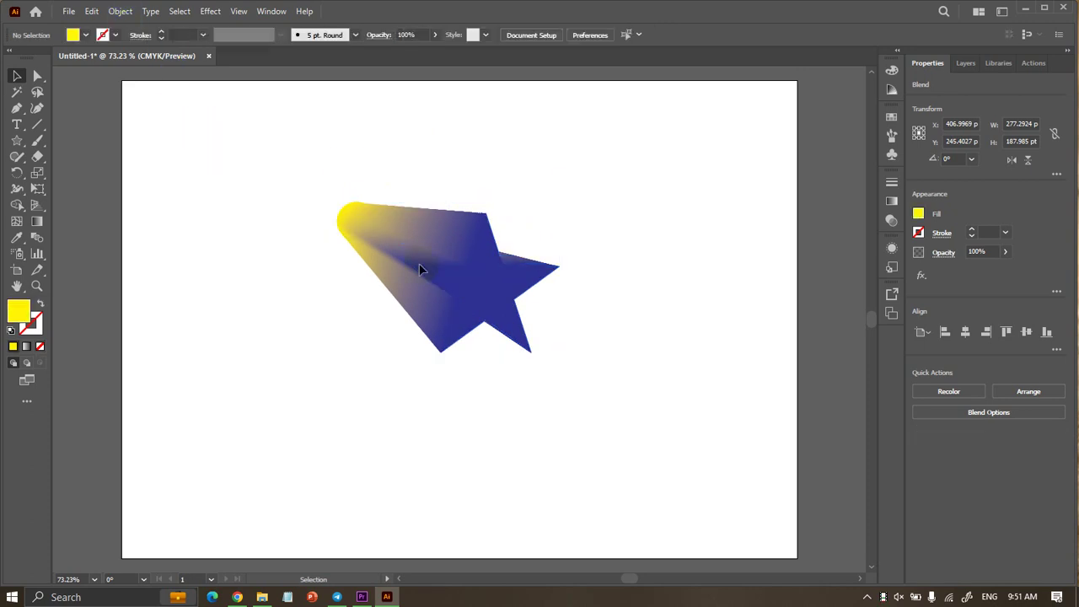
drag(419, 263, 425, 287)
click(210, 11)
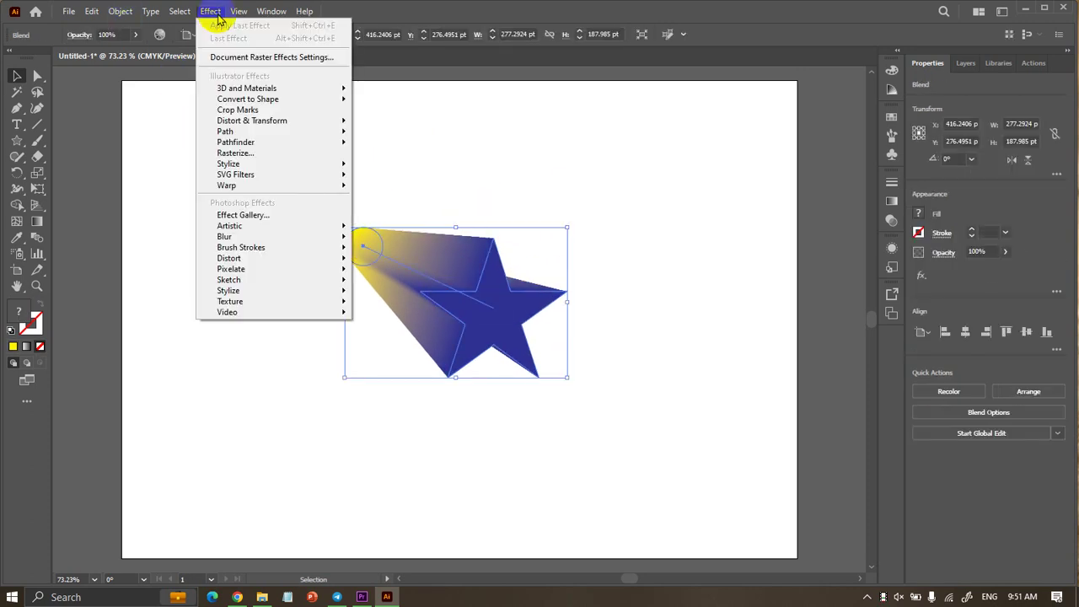
mouse_move(252, 121)
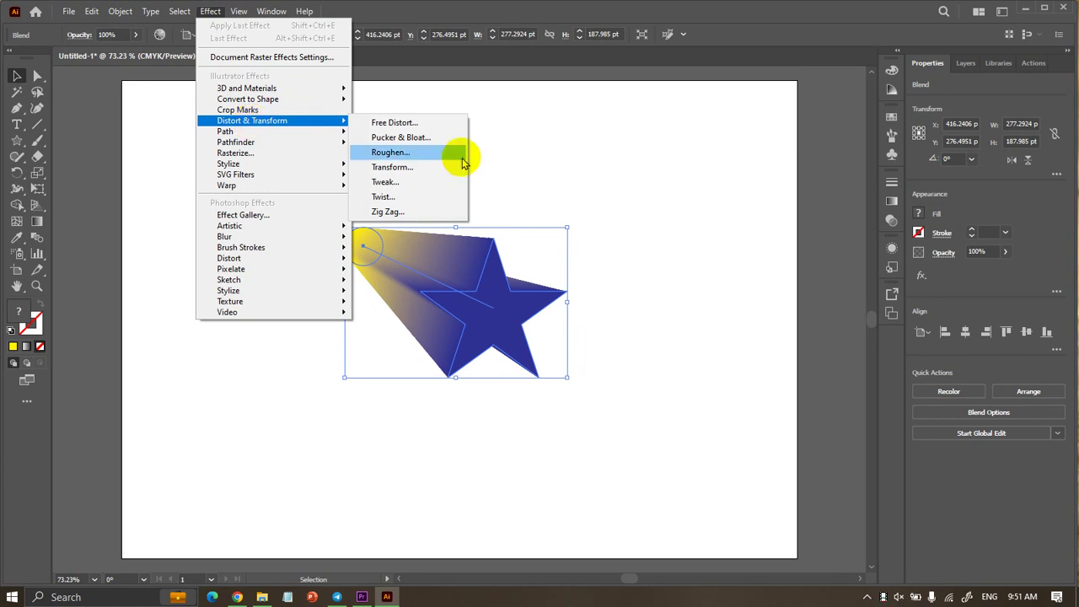
Apply Roughen to the star blend with 45% size and 100/in detail.
click(412, 155)
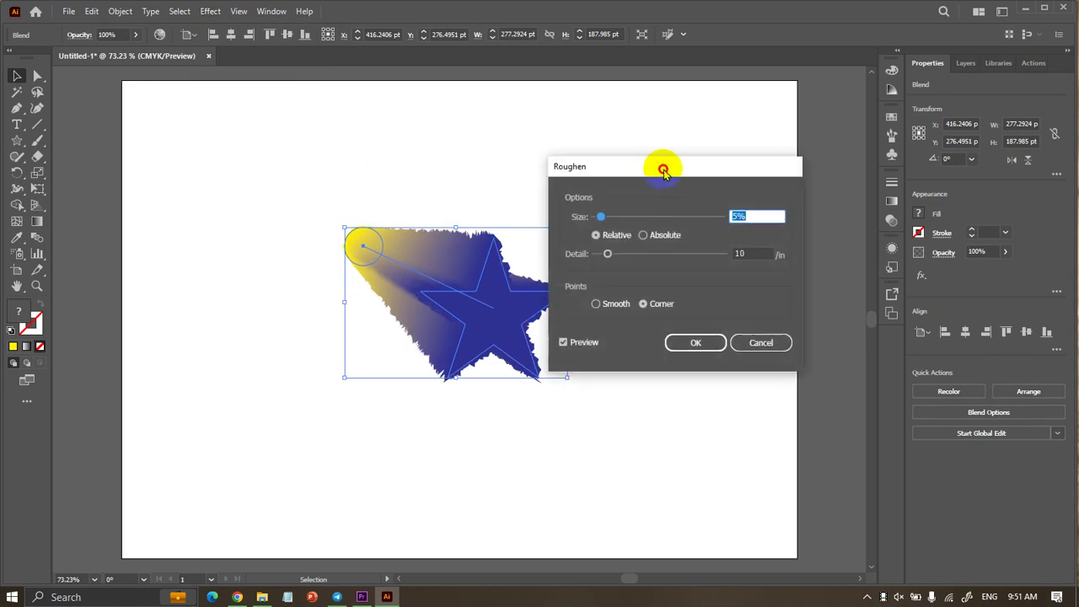
drag(663, 171, 753, 108)
drag(699, 191, 767, 191)
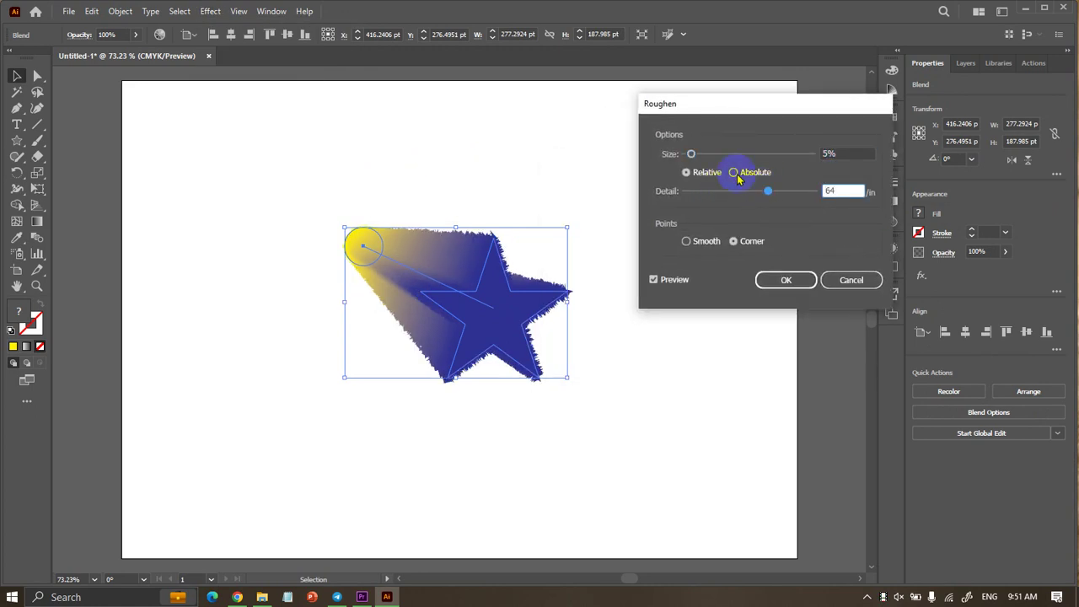
drag(691, 154, 772, 153)
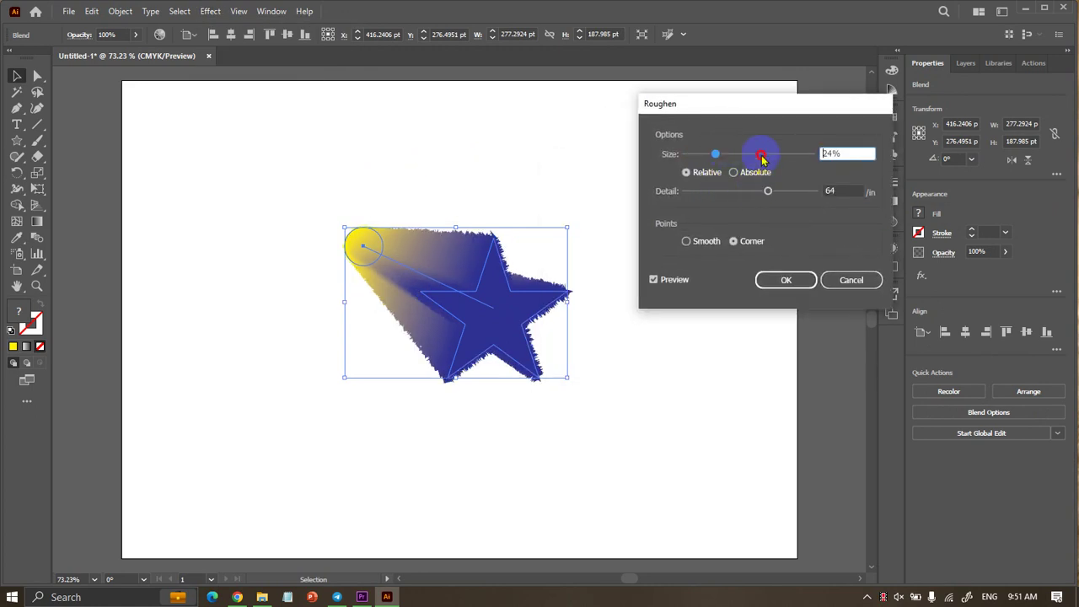
click(717, 156)
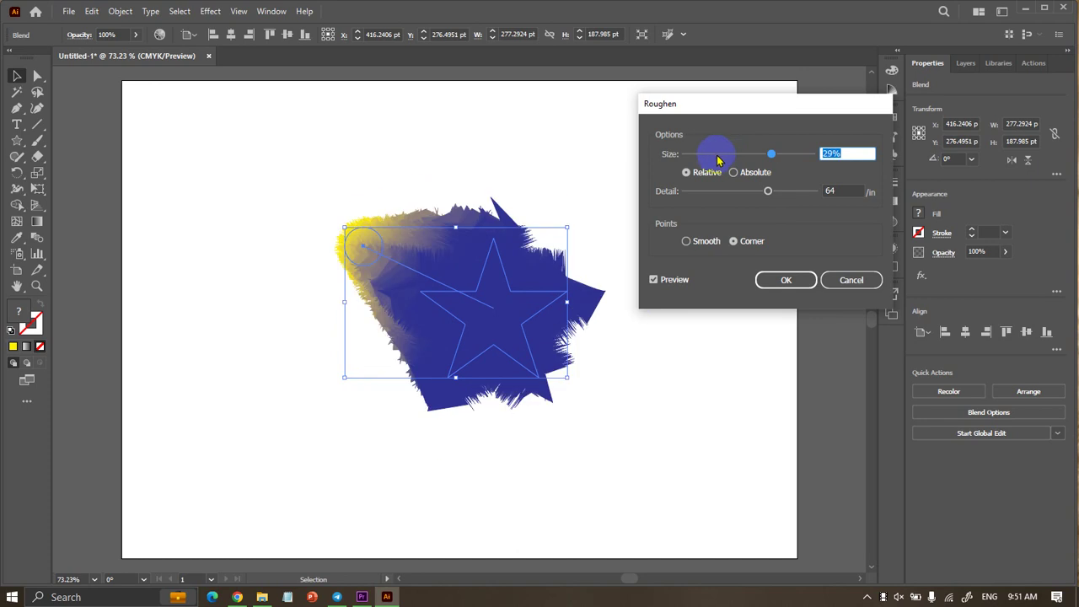
drag(769, 192, 832, 196)
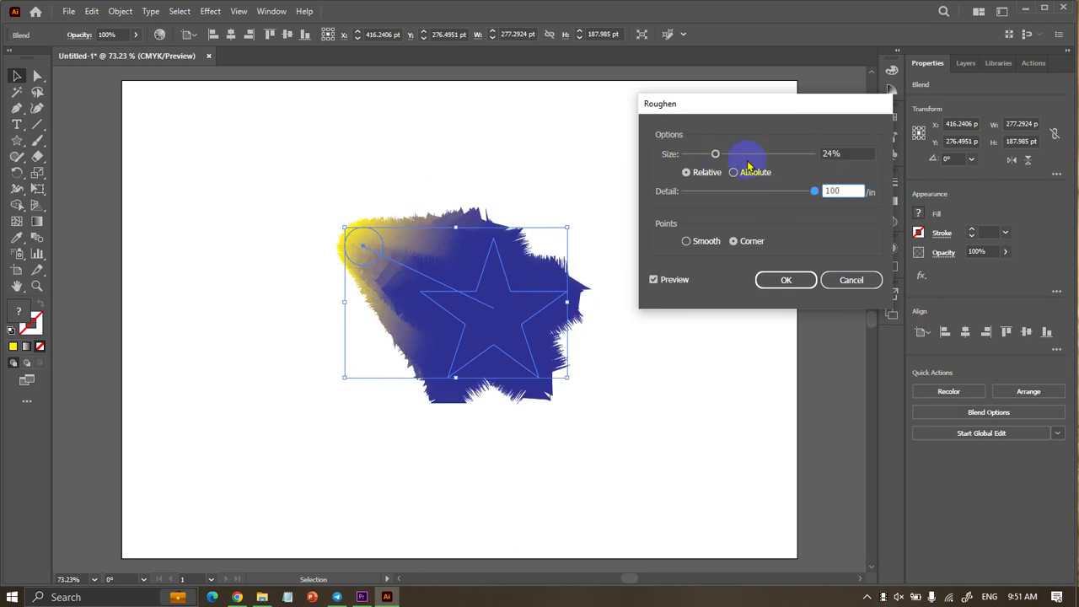
drag(715, 155, 731, 158)
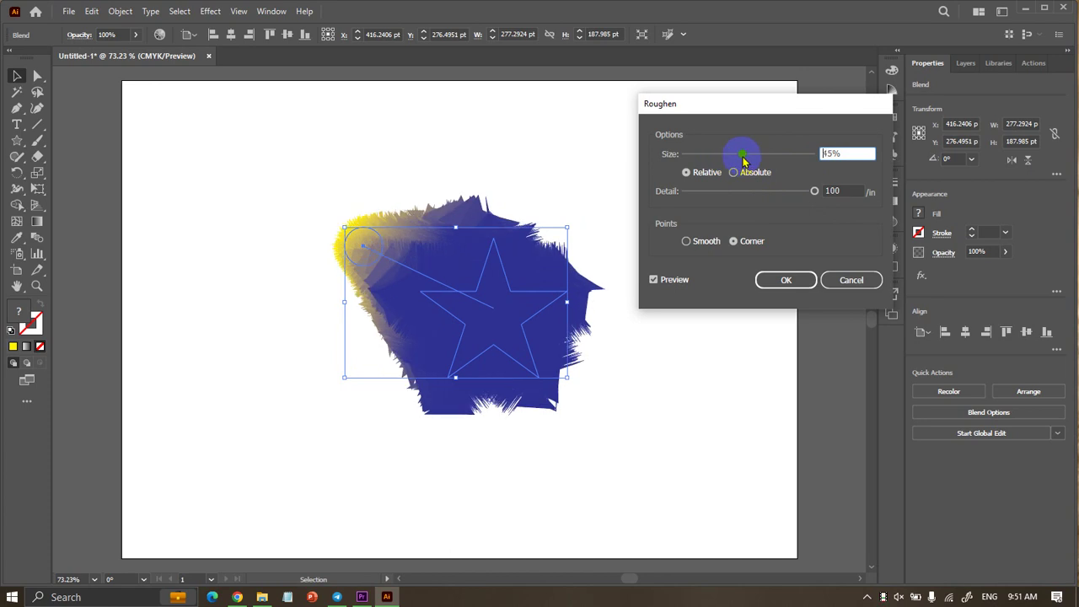
click(782, 287)
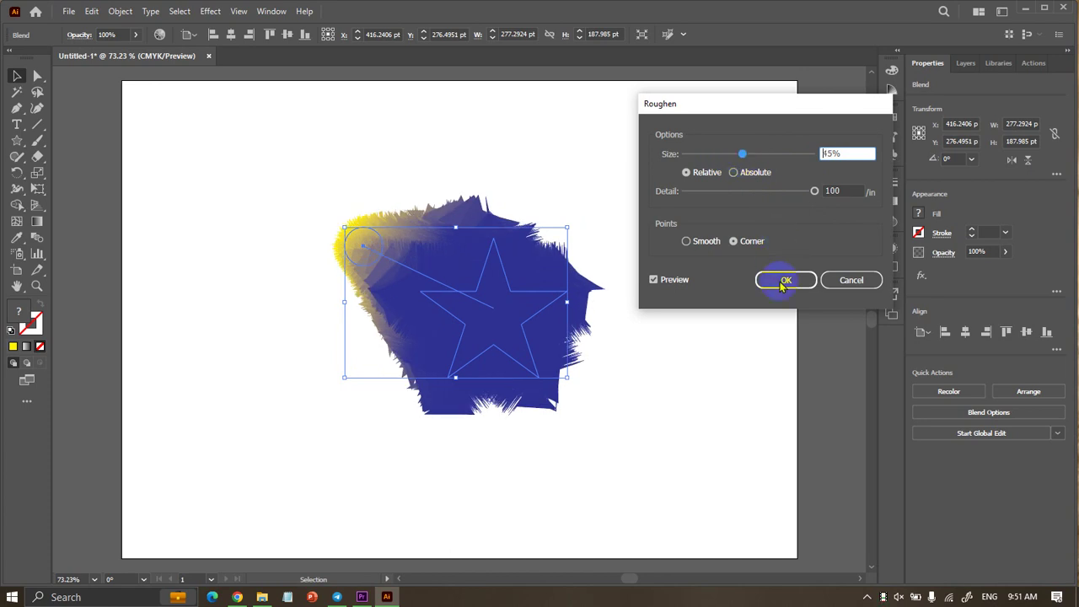
click(705, 295)
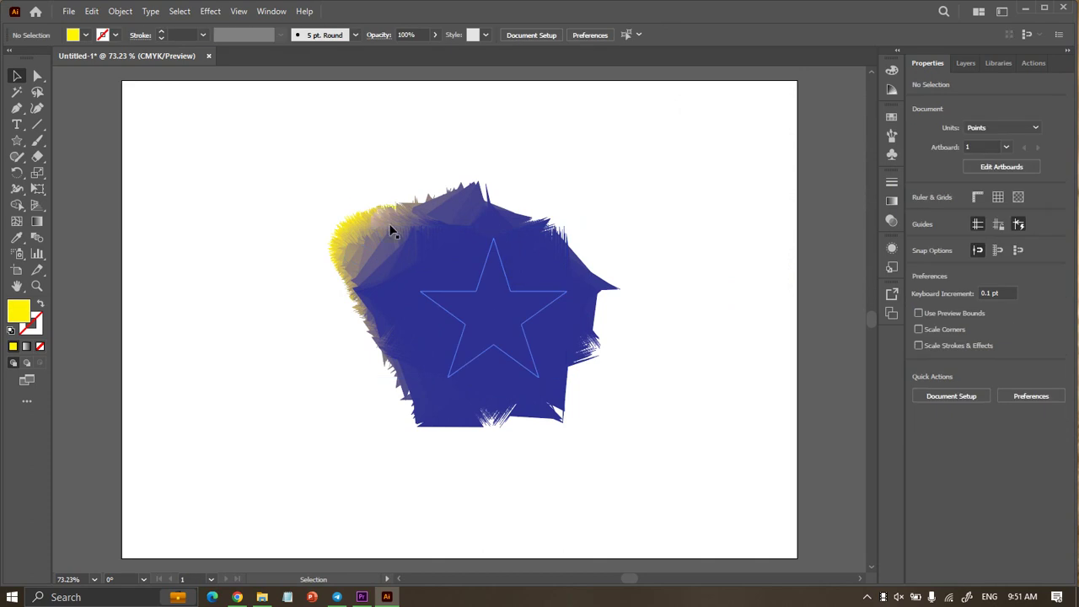
Zoom in to inspect the roughened edge, then select and delete the star blend.
scroll(370, 215, up, 1)
scroll(370, 212, up, 1)
scroll(371, 216, up, 1)
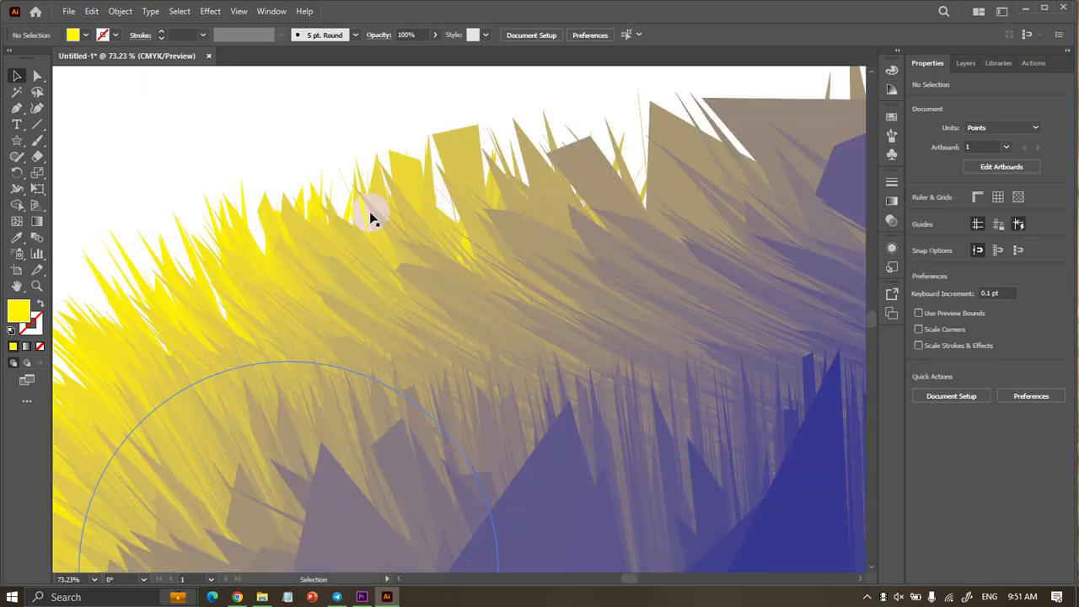
scroll(370, 220, down, 1)
scroll(369, 221, down, 2)
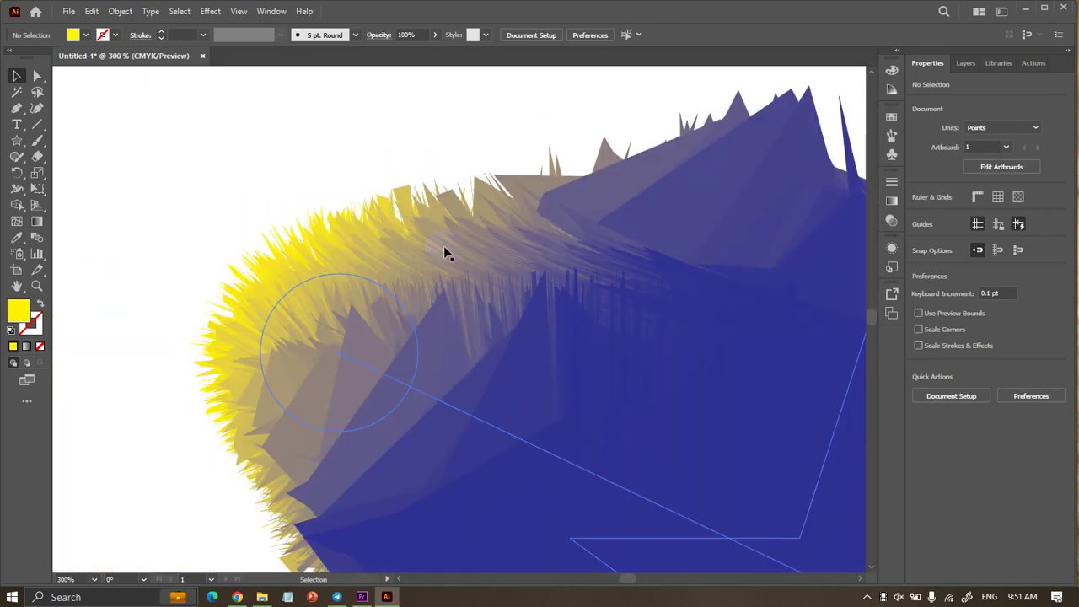
scroll(407, 272, down, 2)
scroll(406, 271, down, 2)
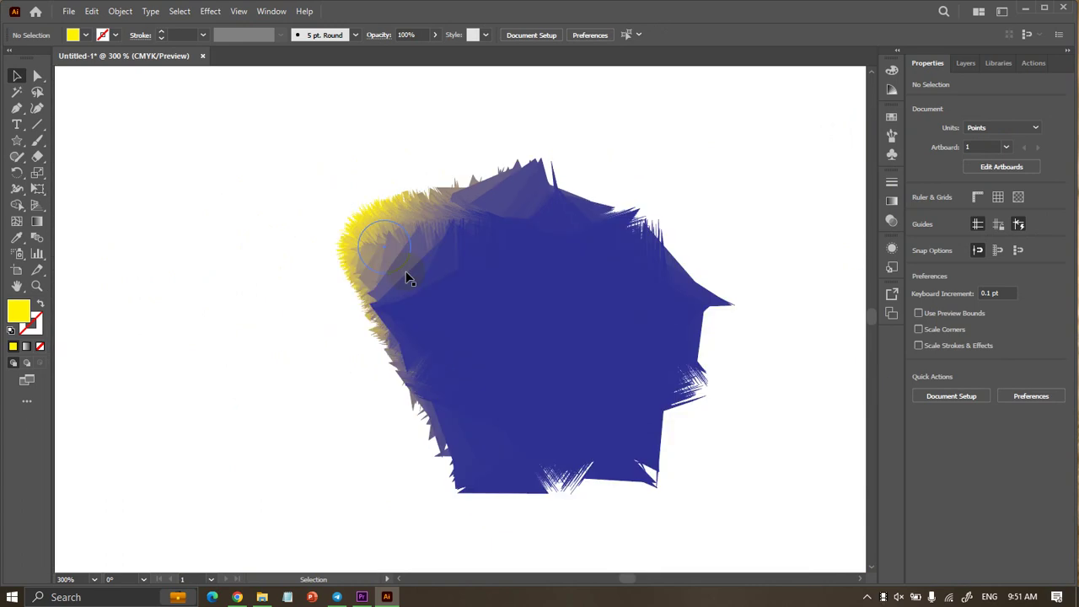
scroll(406, 271, down, 2)
scroll(406, 274, down, 1)
scroll(406, 278, up, 1)
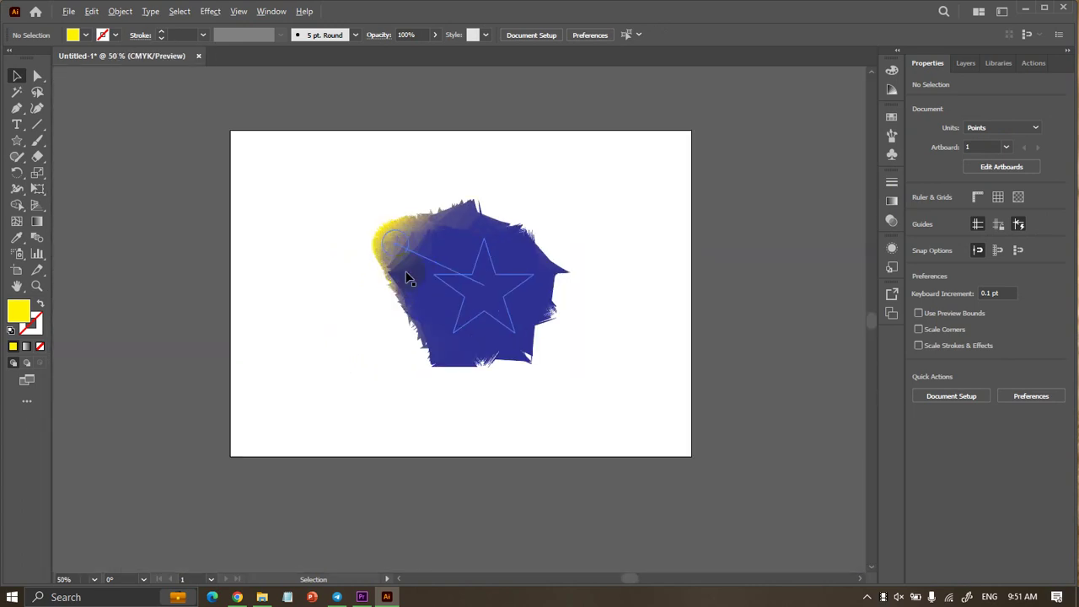
scroll(406, 273, up, 1)
click(405, 273)
key(Delete)
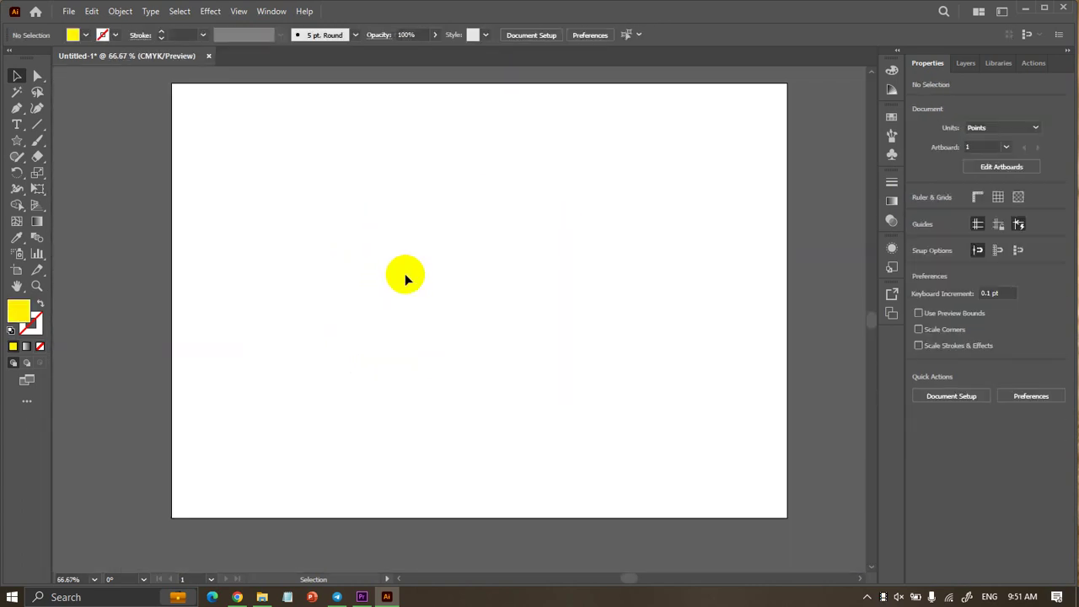
Draw a straight horizontal line across the empty artboard with the Pen tool.
scroll(405, 273, up, 1)
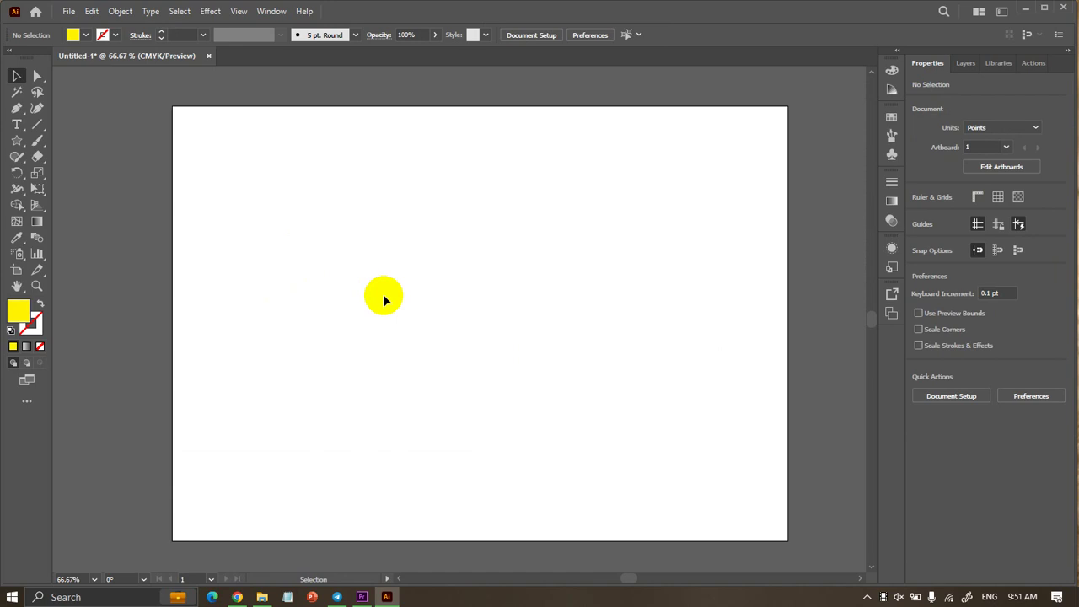
scroll(354, 302, right, 1)
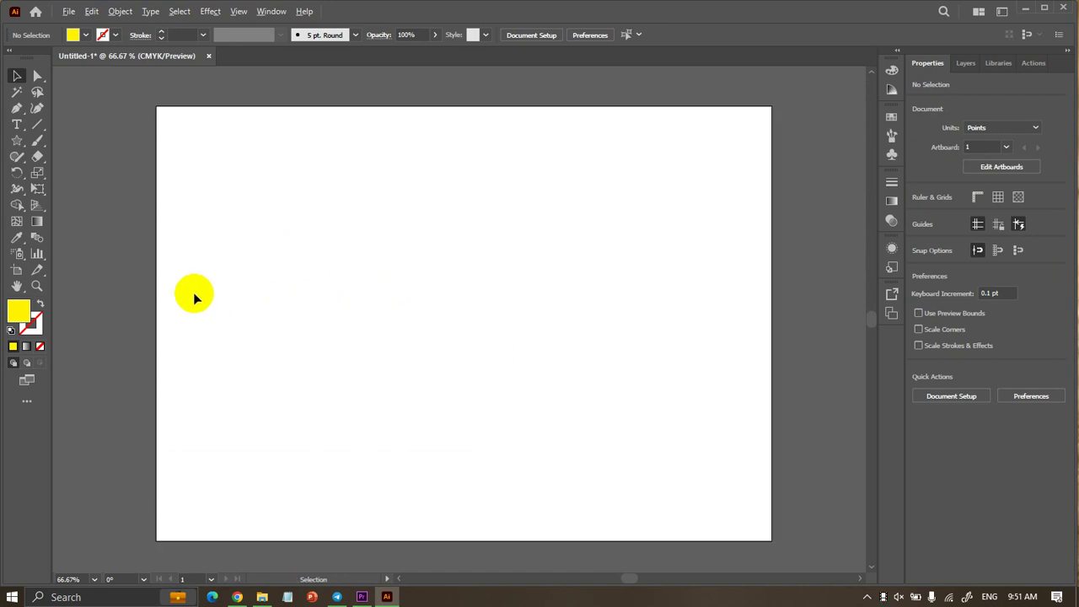
scroll(194, 297, up, 1)
click(18, 109)
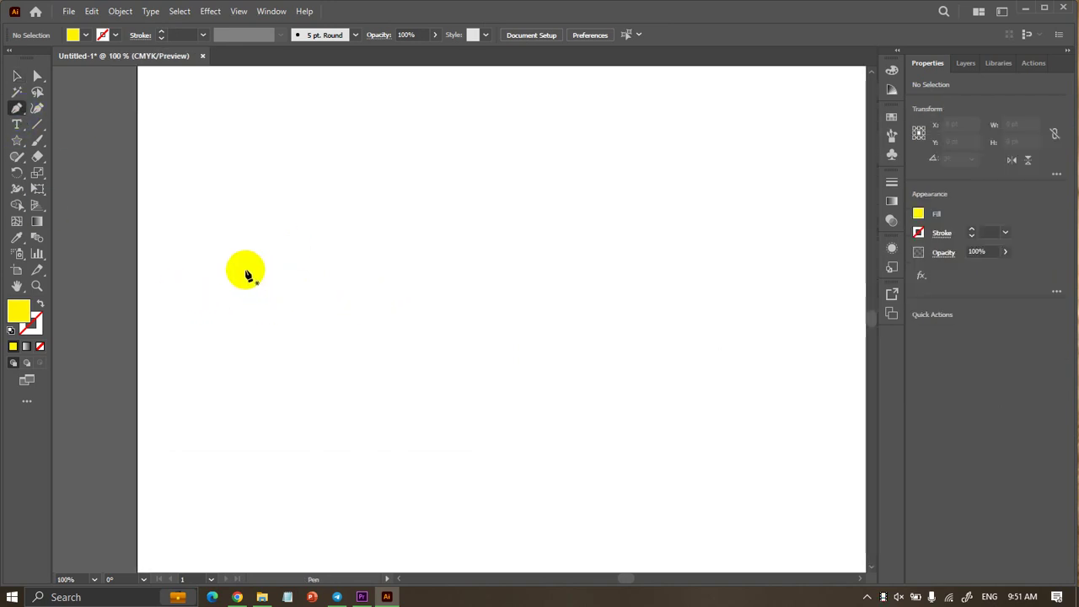
click(203, 228)
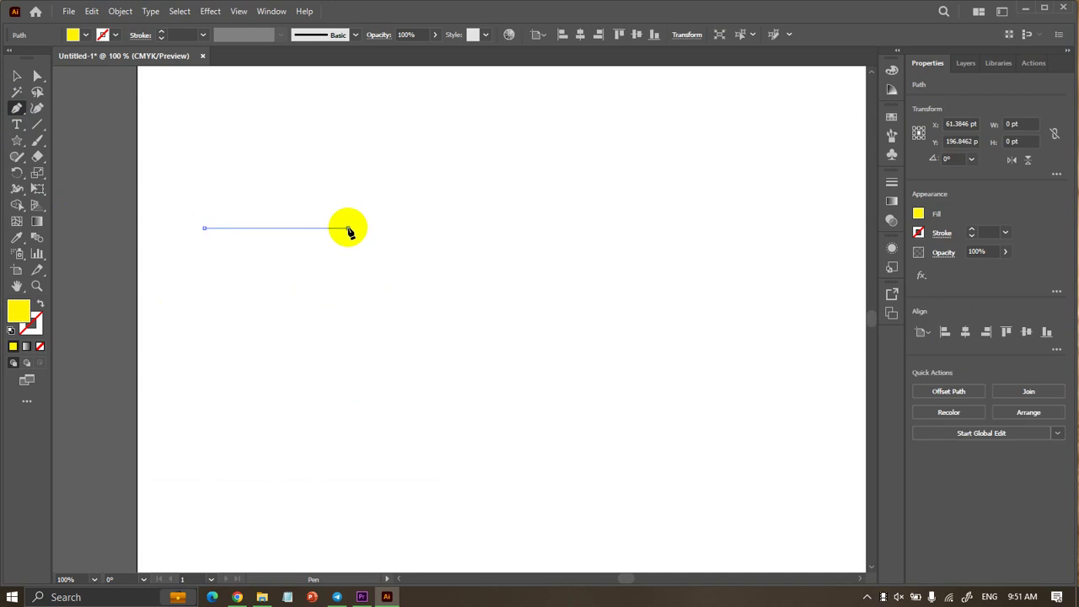
click(348, 227)
click(17, 76)
click(212, 140)
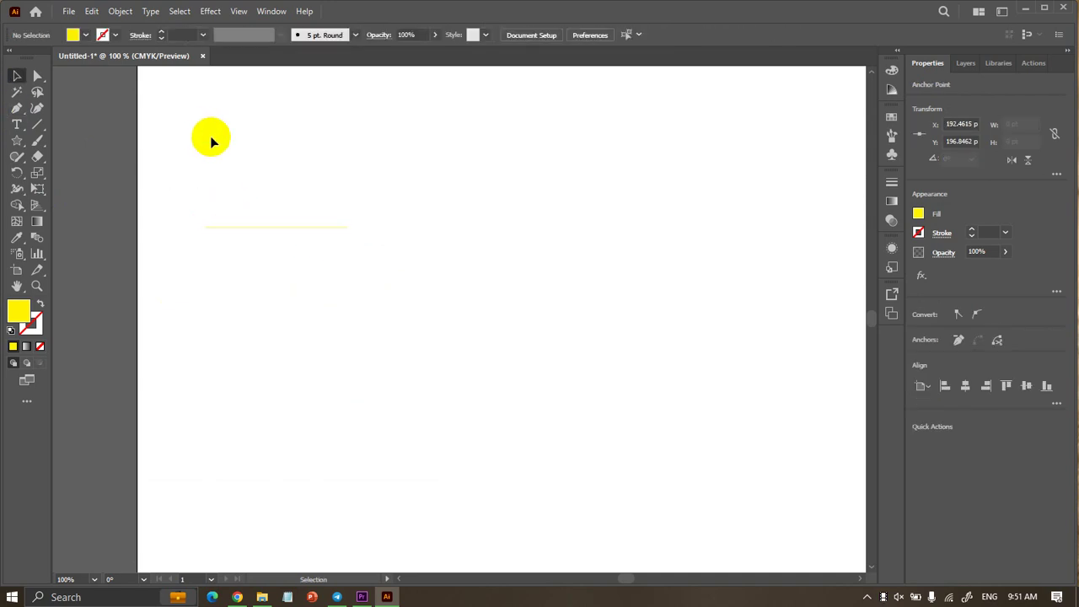
Give the horizontal line a black stroke.
click(241, 228)
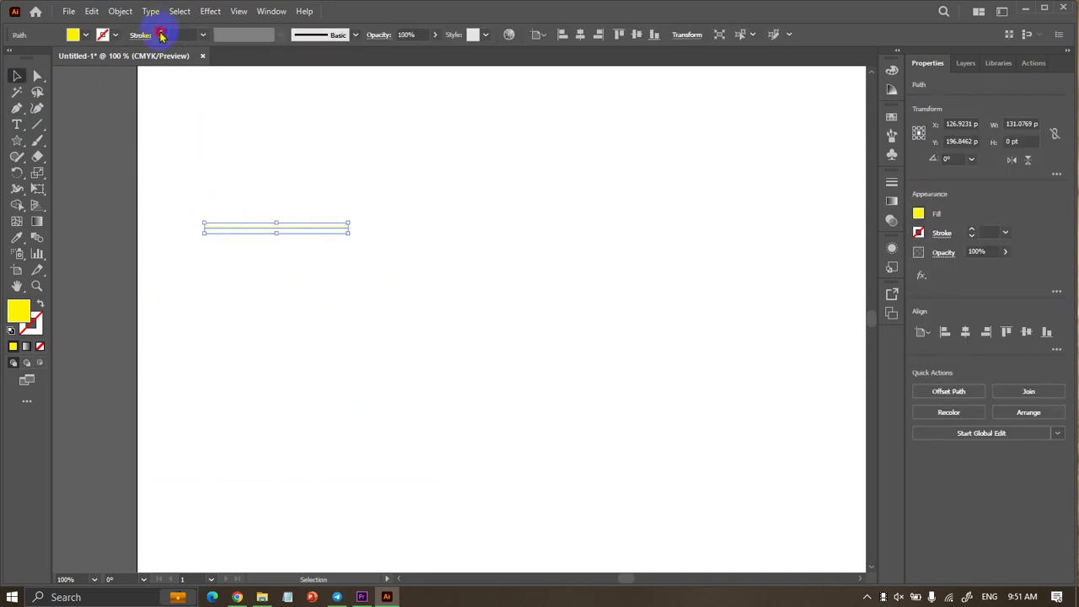
click(161, 35)
click(186, 120)
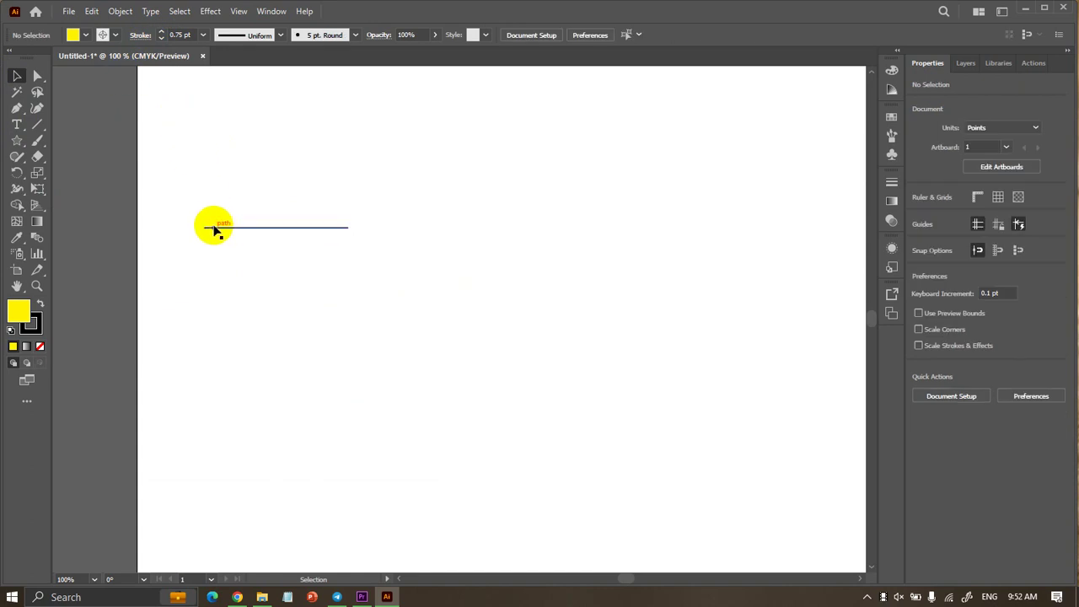
click(215, 229)
click(74, 35)
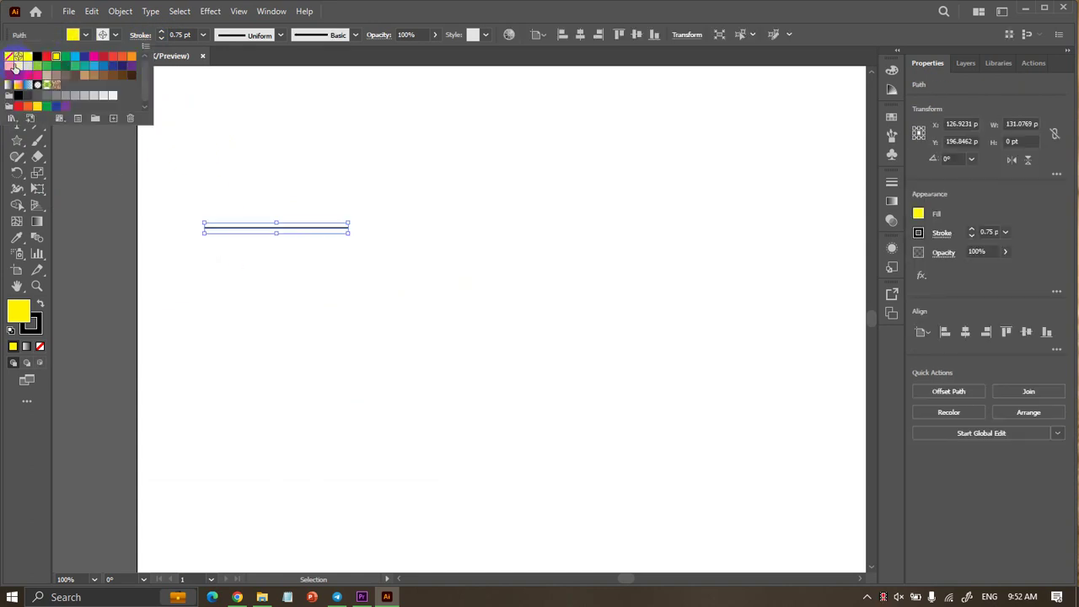
click(235, 126)
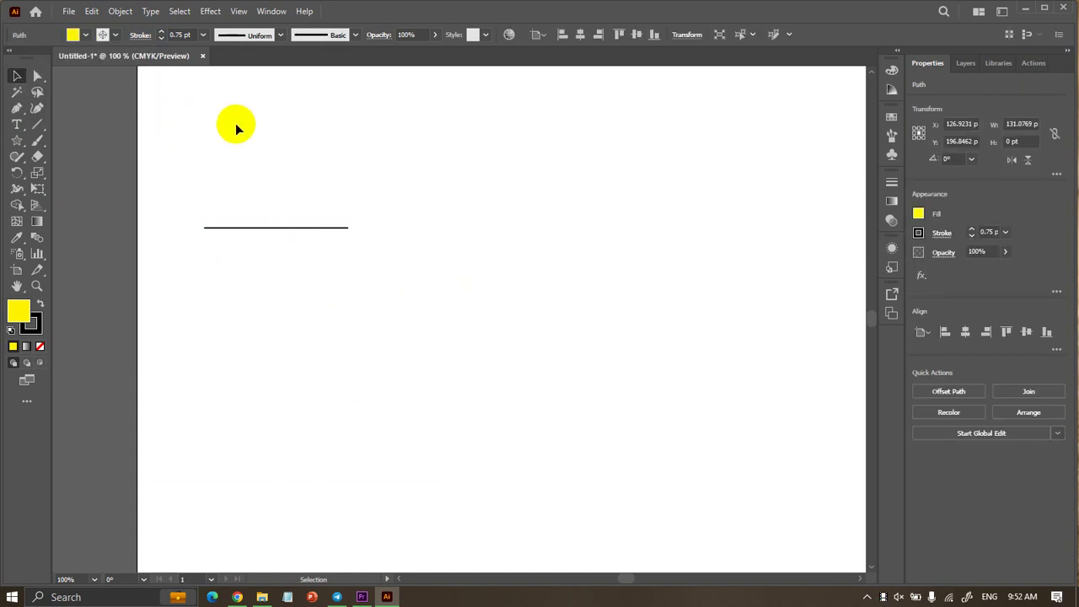
Draw a vertical line down from the horizontal line, forming a T.
click(25, 113)
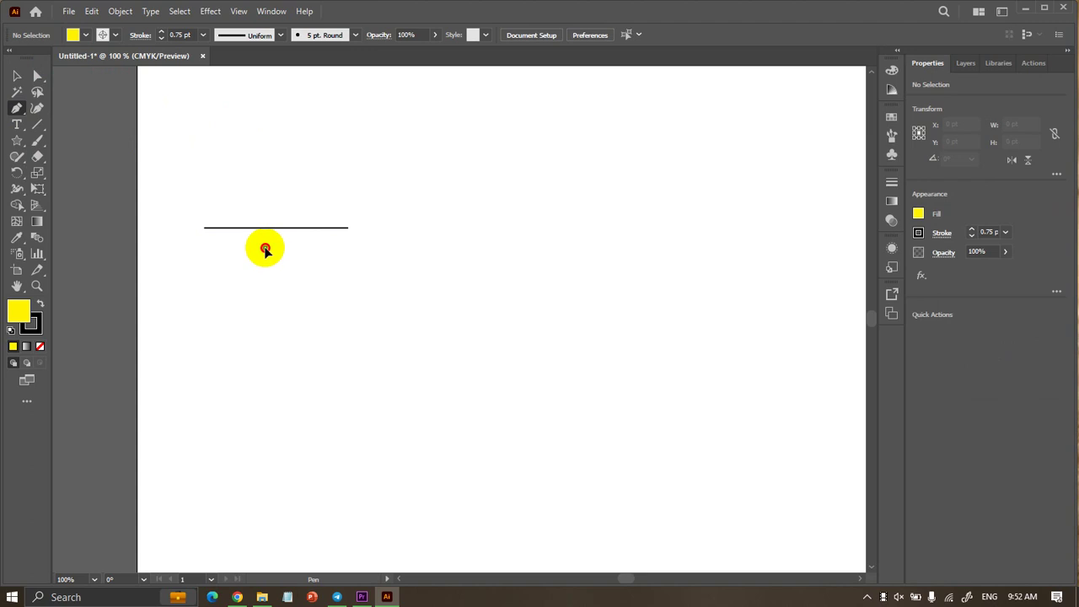
click(264, 249)
click(264, 376)
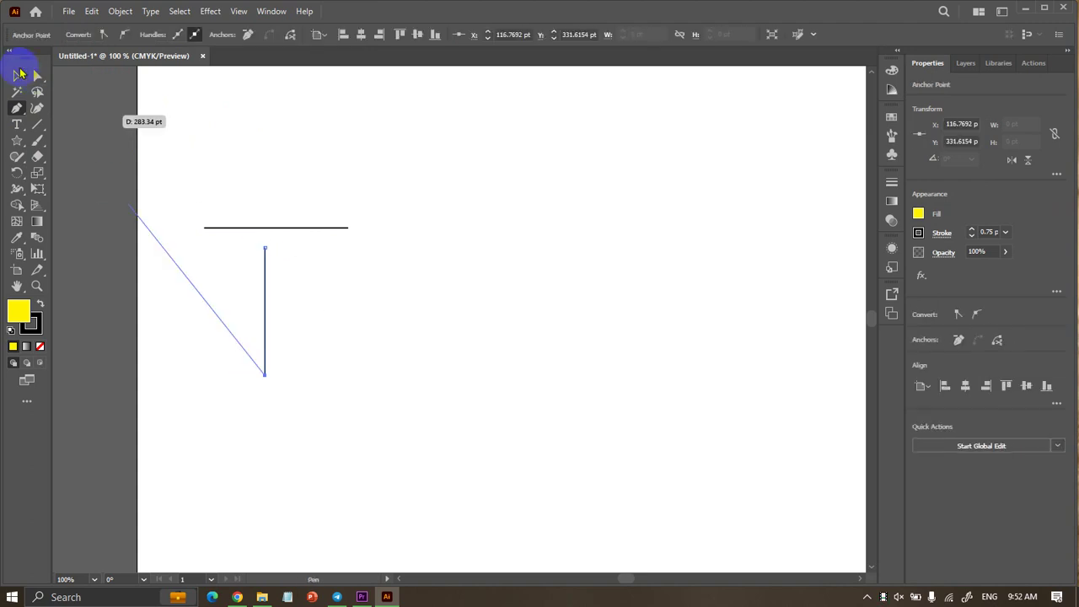
click(19, 74)
click(300, 148)
scroll(301, 148, right, 1)
scroll(301, 148, down, 1)
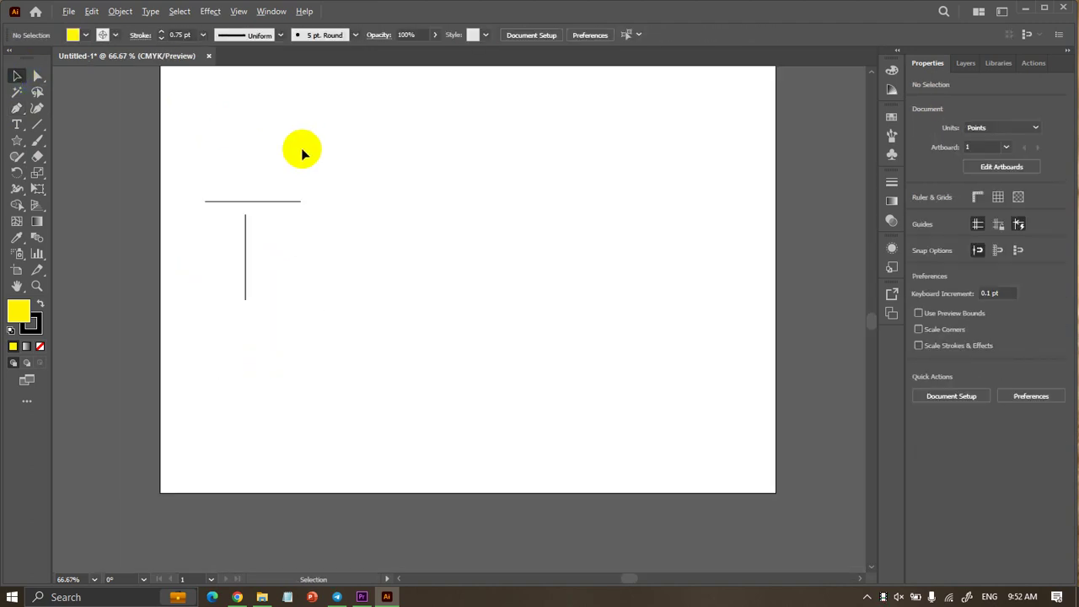
scroll(300, 147, up, 1)
Draw a second vertical line right of the T as the R's stem.
click(16, 108)
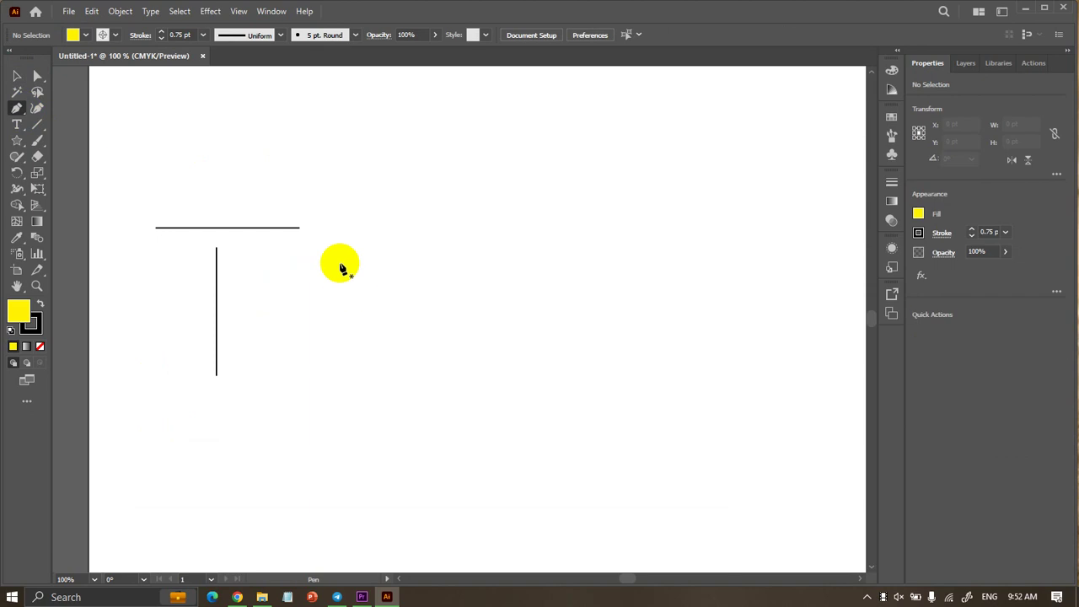
click(324, 228)
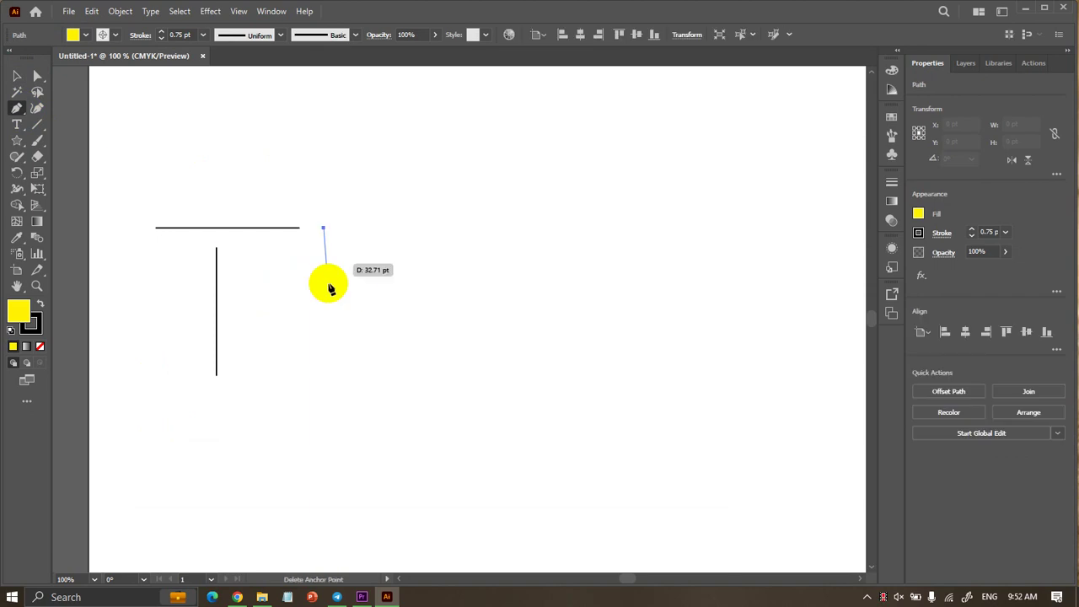
click(323, 379)
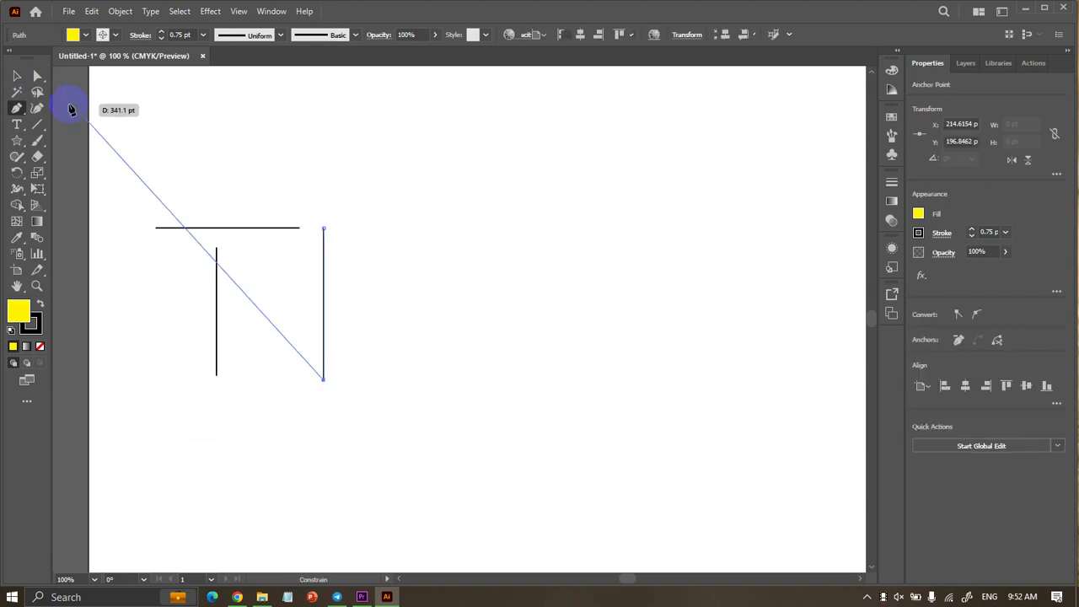
click(17, 76)
click(210, 118)
scroll(258, 192, up, 1)
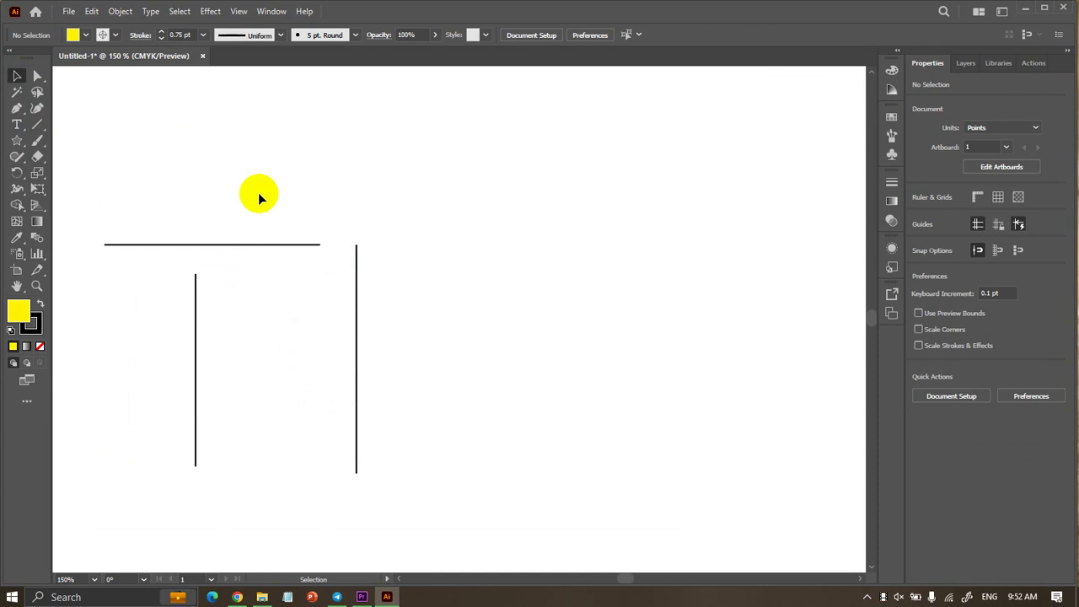
scroll(258, 194, down, 1)
scroll(259, 194, up, 1)
click(23, 147)
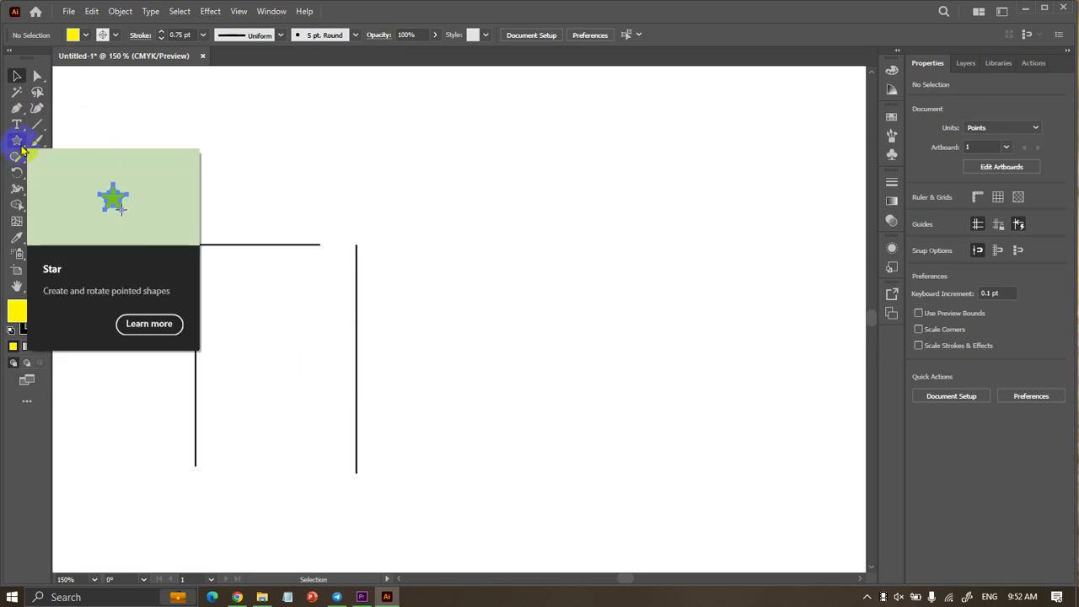
Extend the stem's top into a curved R bowl and leg, with fill set to None.
click(17, 107)
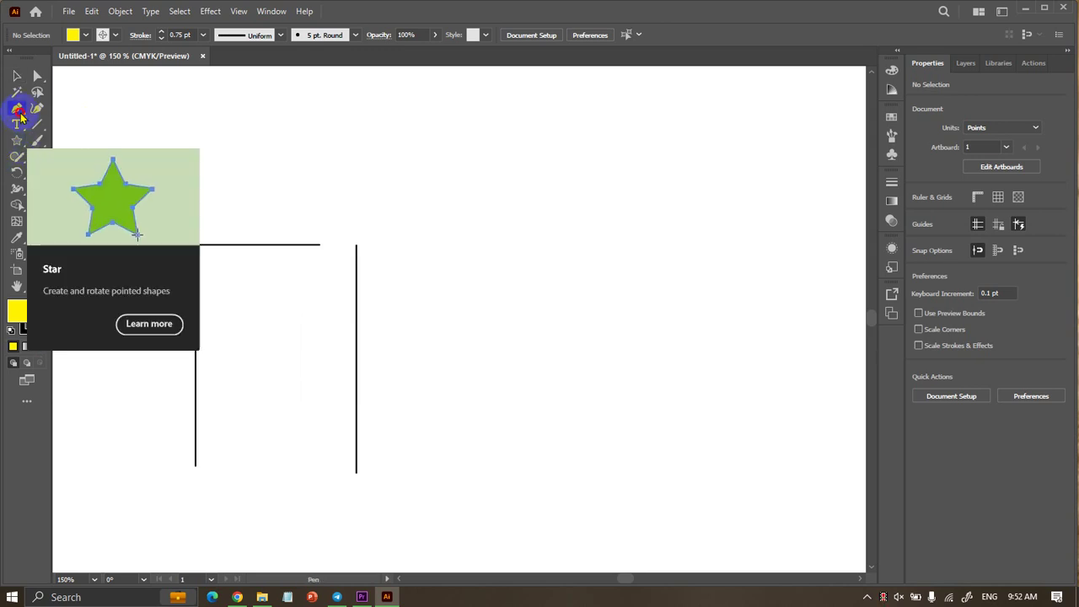
click(357, 245)
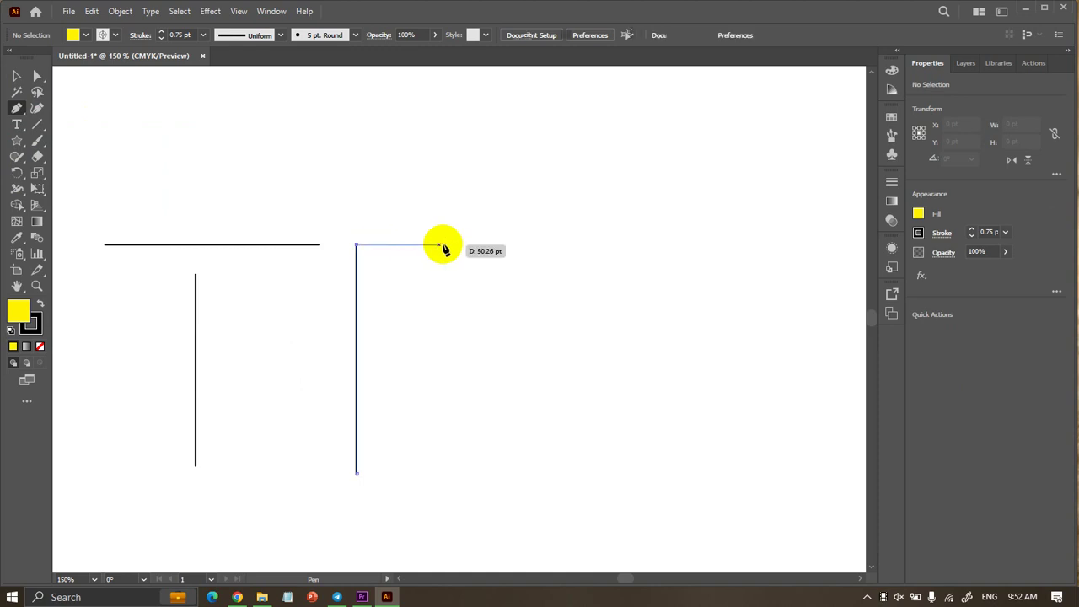
mouse_move(475, 246)
mouse_down()
mouse_move(499, 307)
mouse_move(527, 314)
mouse_up()
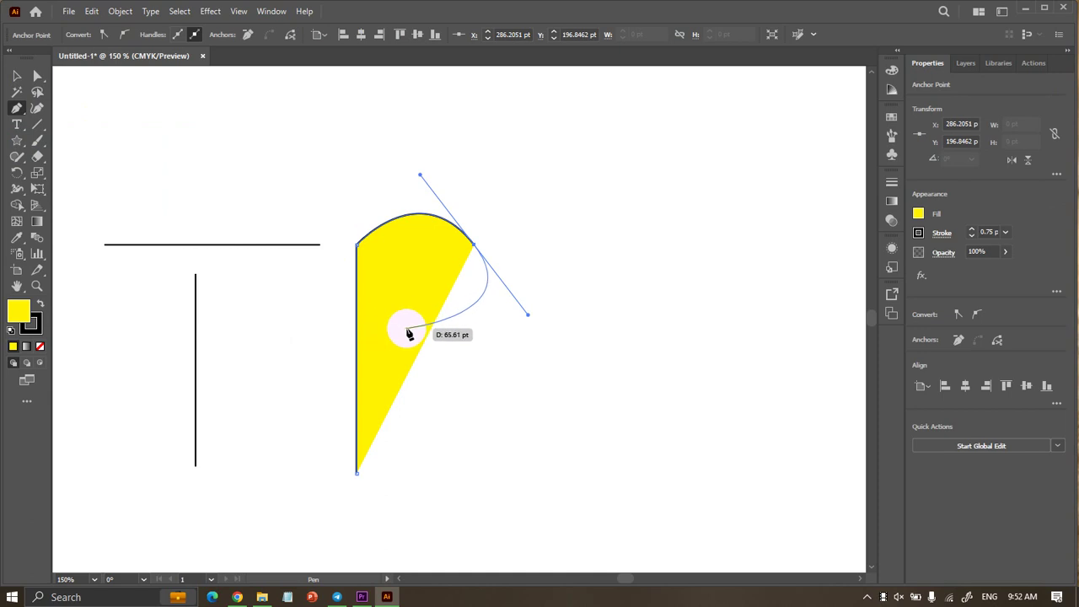
click(415, 328)
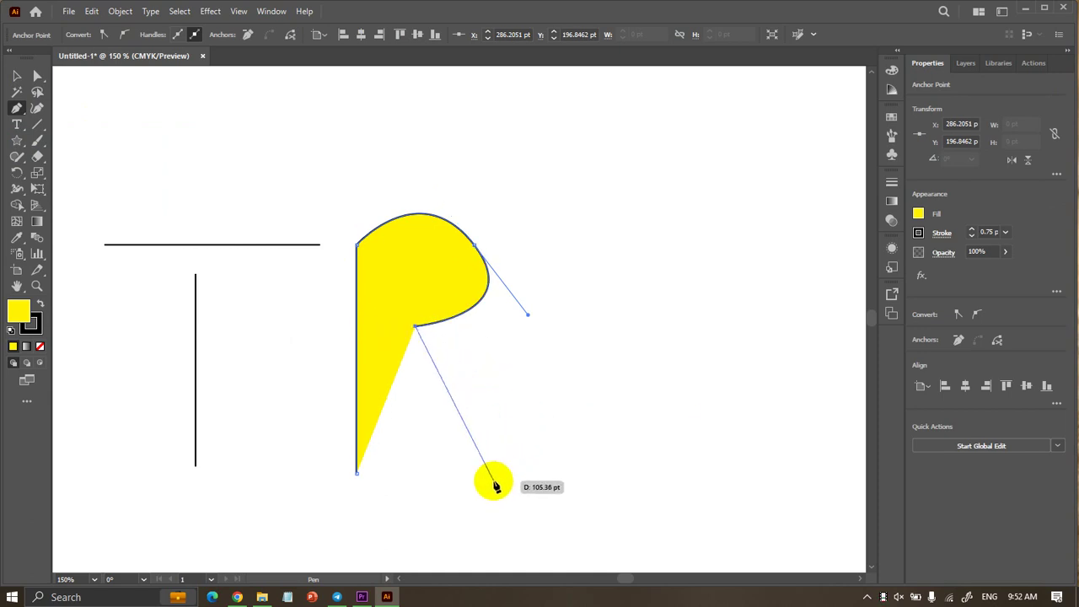
drag(500, 478, 506, 524)
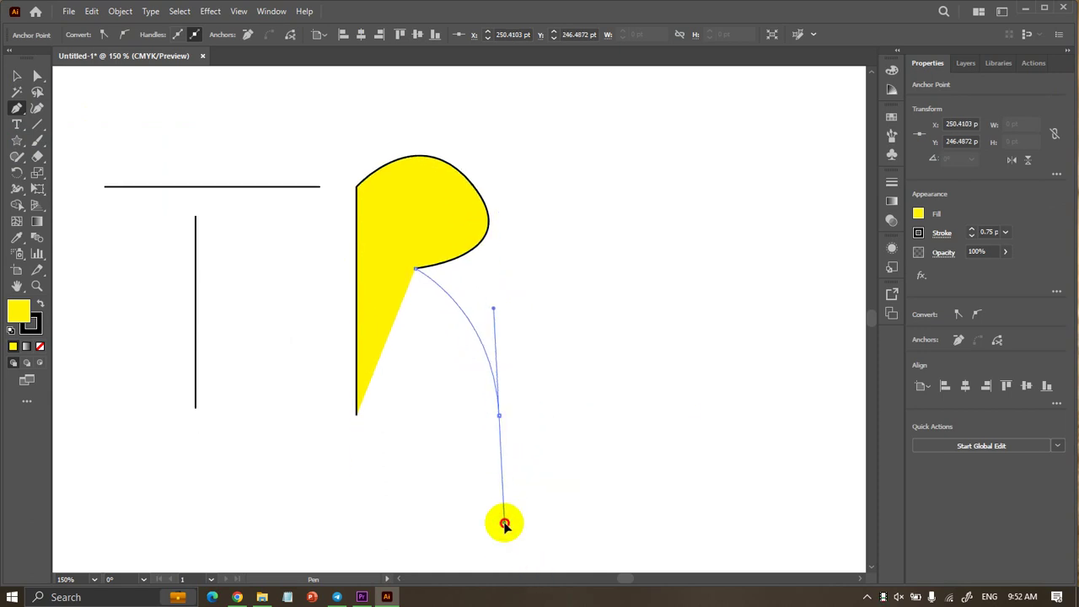
click(18, 78)
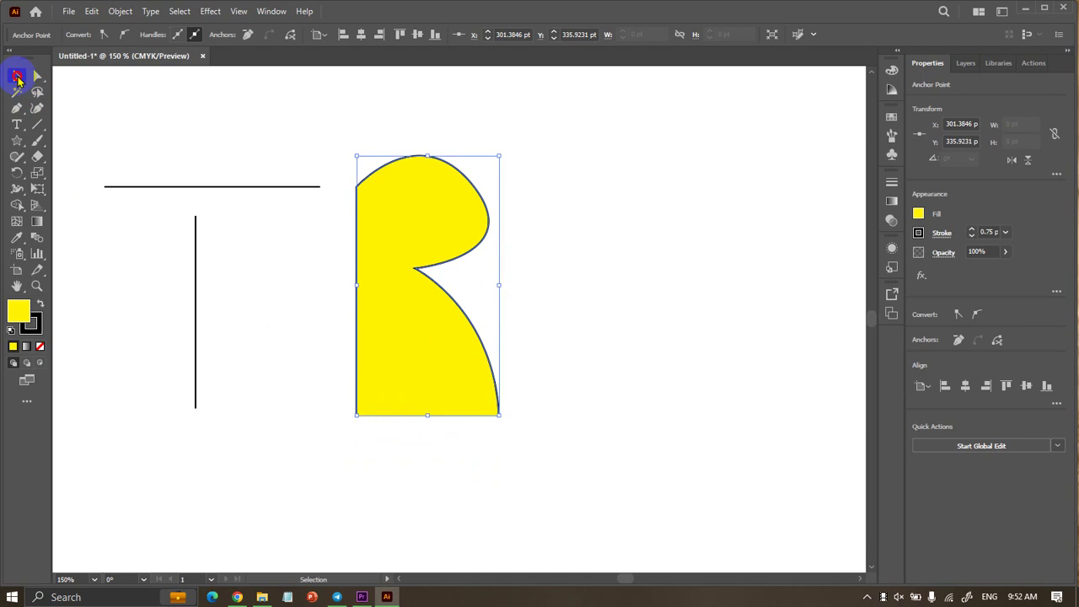
click(919, 213)
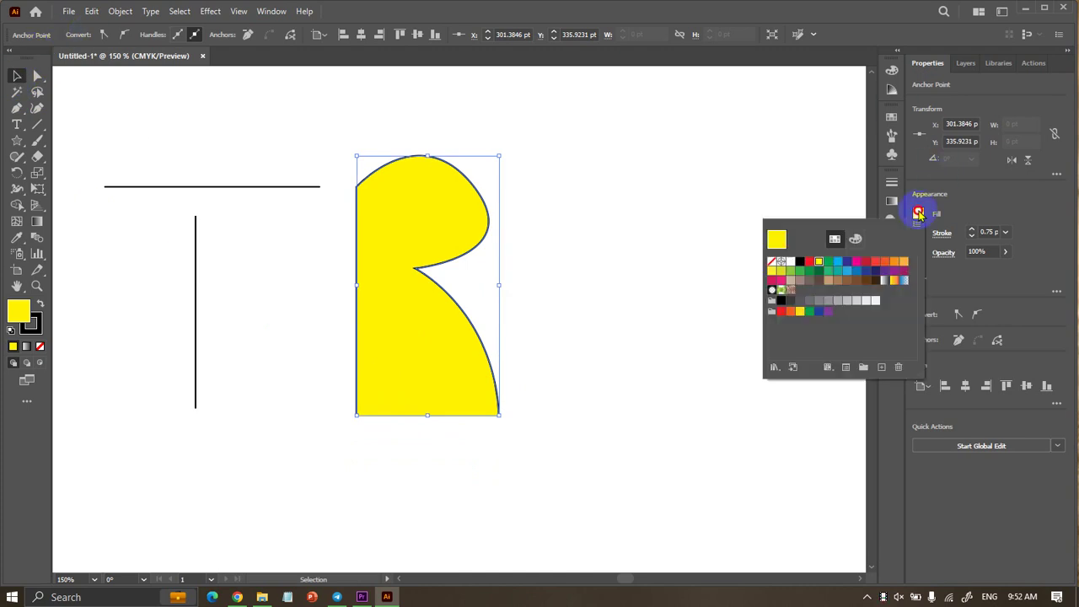
click(772, 262)
Round off the R's top-left corner with its corner widget.
click(711, 264)
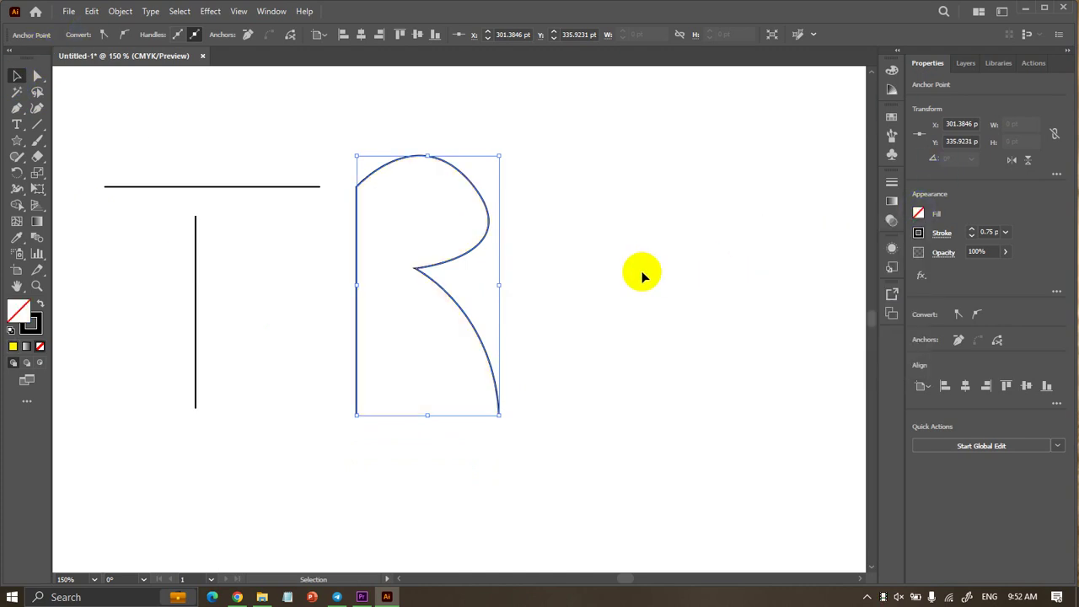
click(638, 272)
scroll(277, 143, up, 1)
click(410, 174)
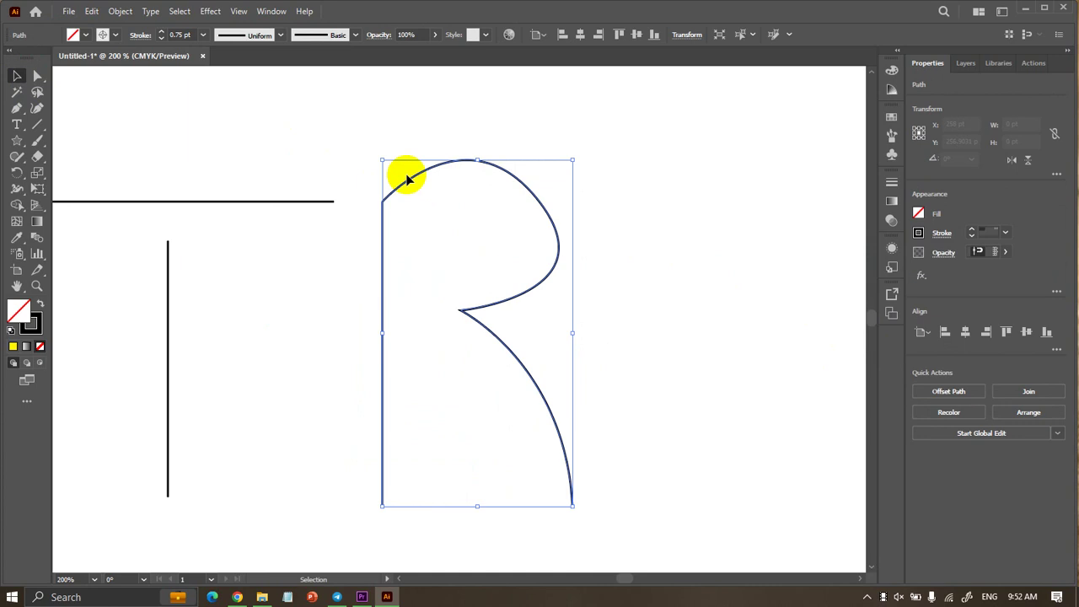
scroll(409, 174, up, 3)
click(40, 77)
click(341, 263)
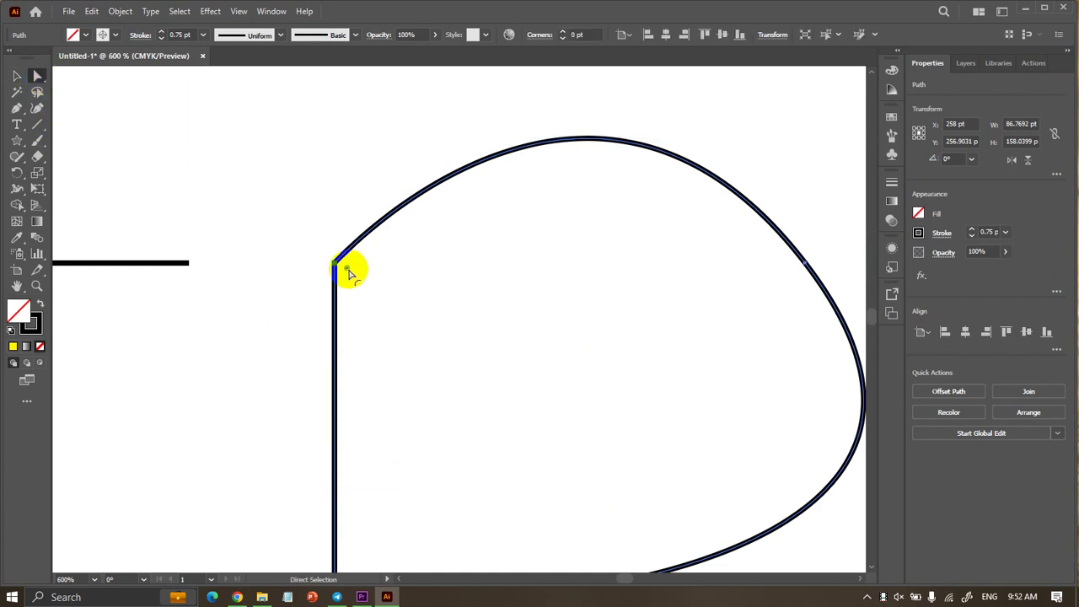
drag(349, 272, 440, 395)
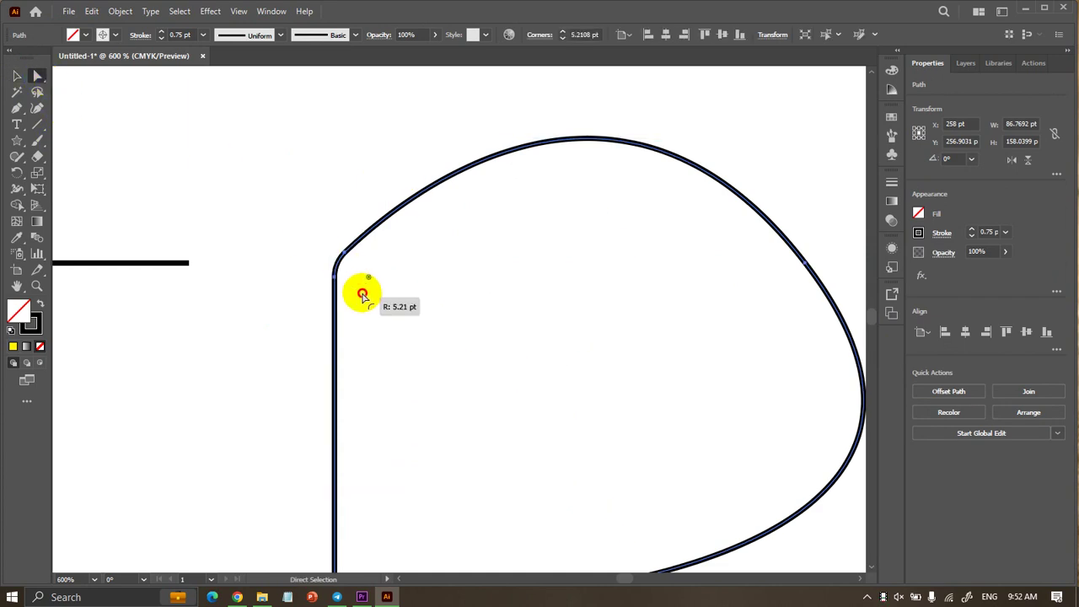
Pull the R's middle join leftward into a deeper S-shaped bend.
click(324, 180)
scroll(324, 180, down, 2)
scroll(324, 180, down, 2)
scroll(519, 393, up, 1)
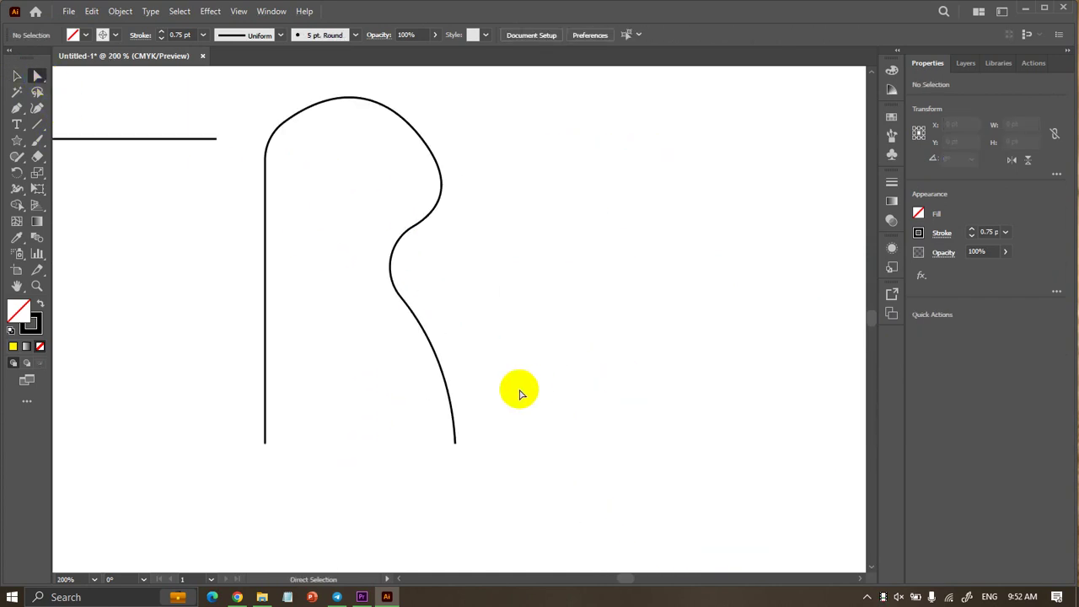
scroll(498, 392, down, 2)
scroll(477, 316, up, 1)
click(482, 316)
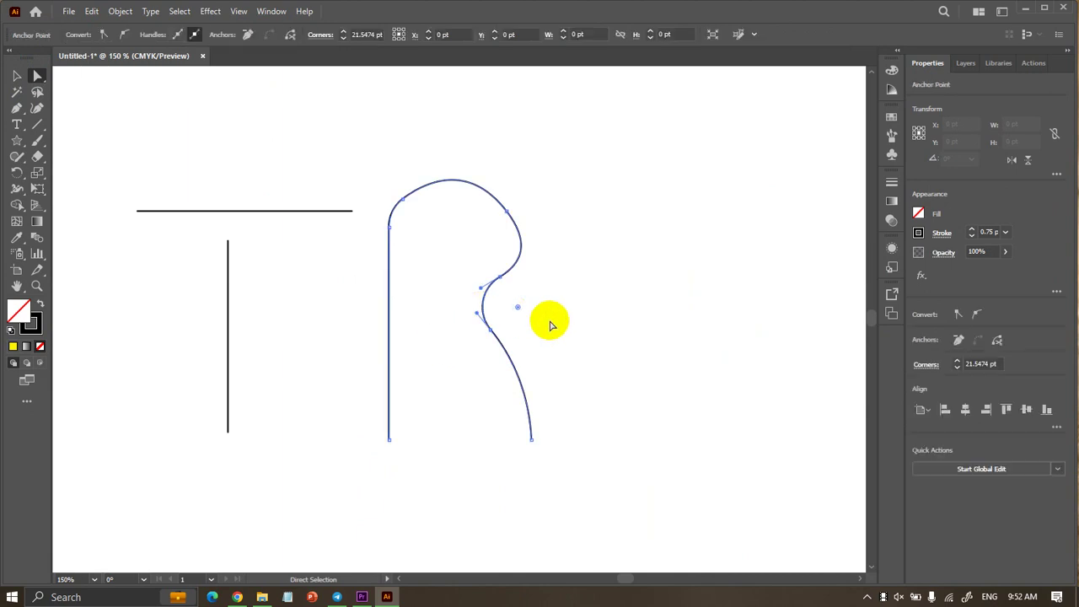
scroll(484, 310, up, 1)
drag(485, 308, 453, 312)
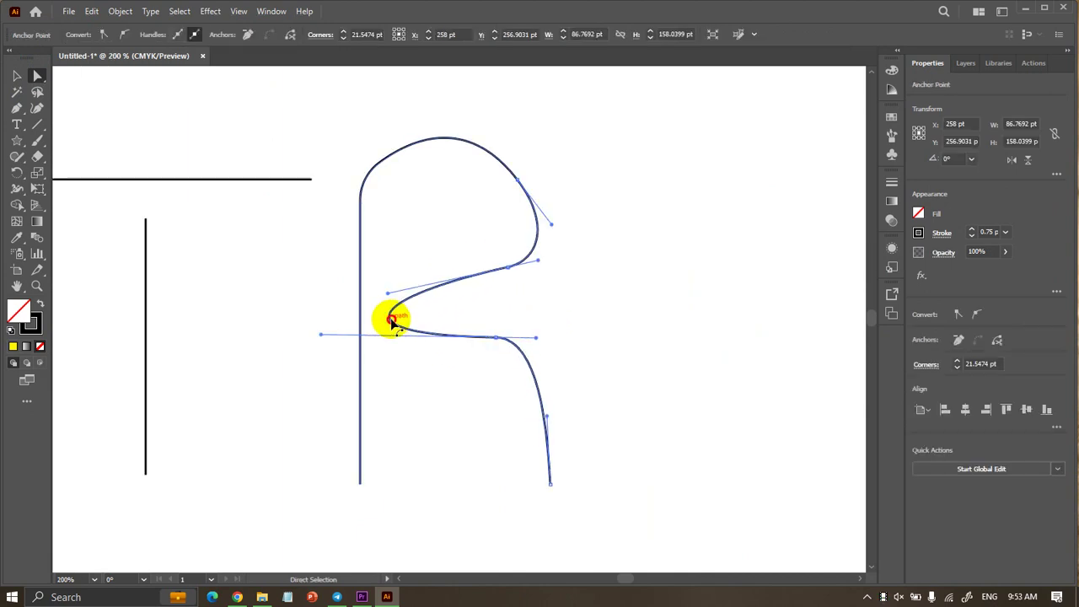
drag(454, 312, 433, 305)
Nudge the T's vertical stroke slightly to the right.
click(611, 319)
scroll(611, 318, down, 1)
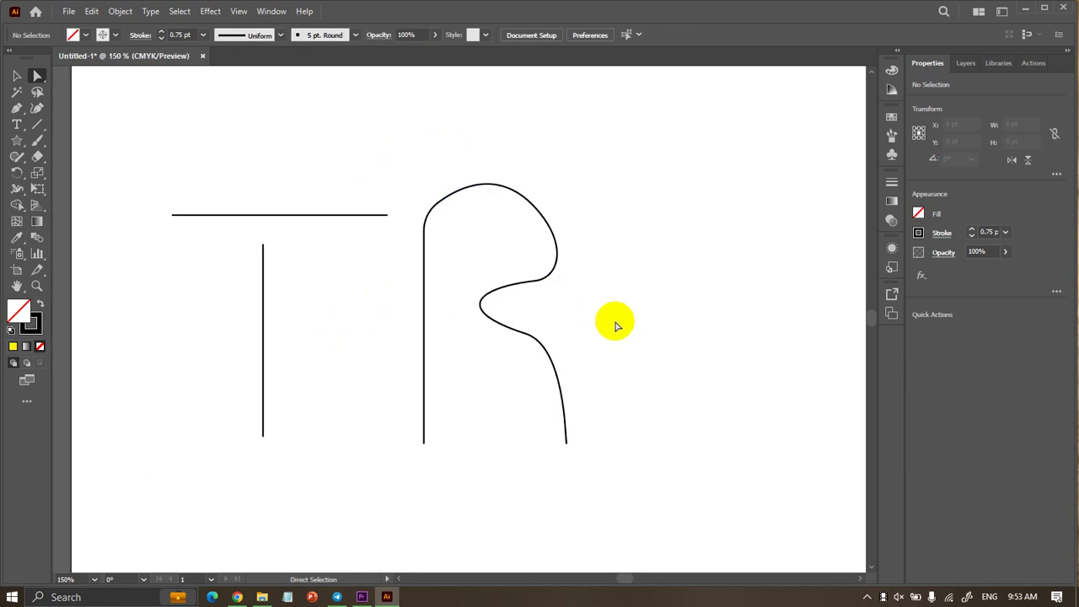
scroll(611, 319, up, 1)
scroll(614, 322, down, 2)
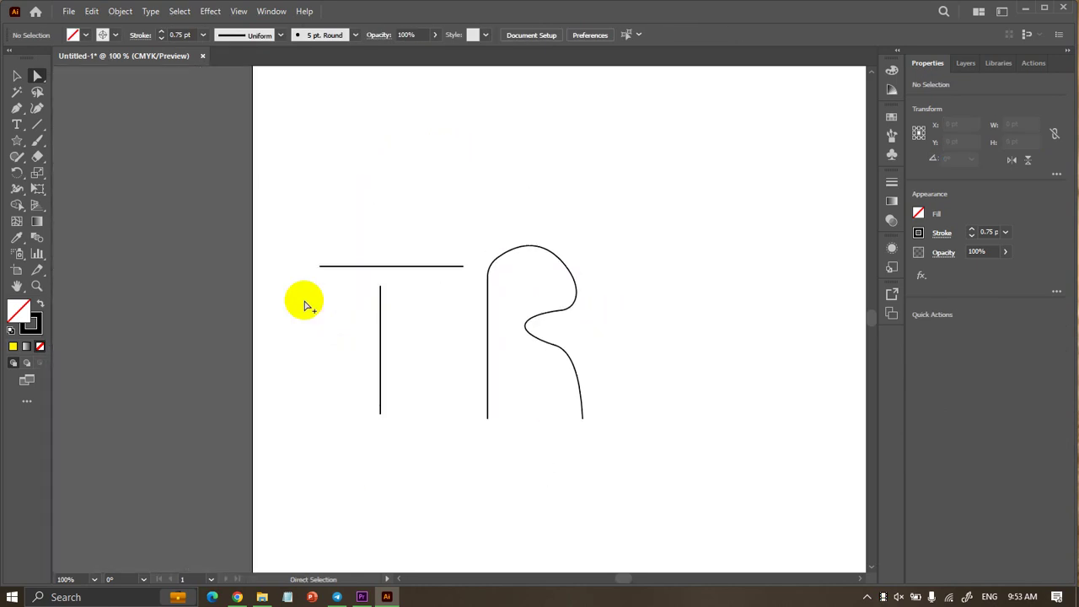
scroll(302, 295, up, 2)
drag(462, 334, 472, 333)
click(405, 330)
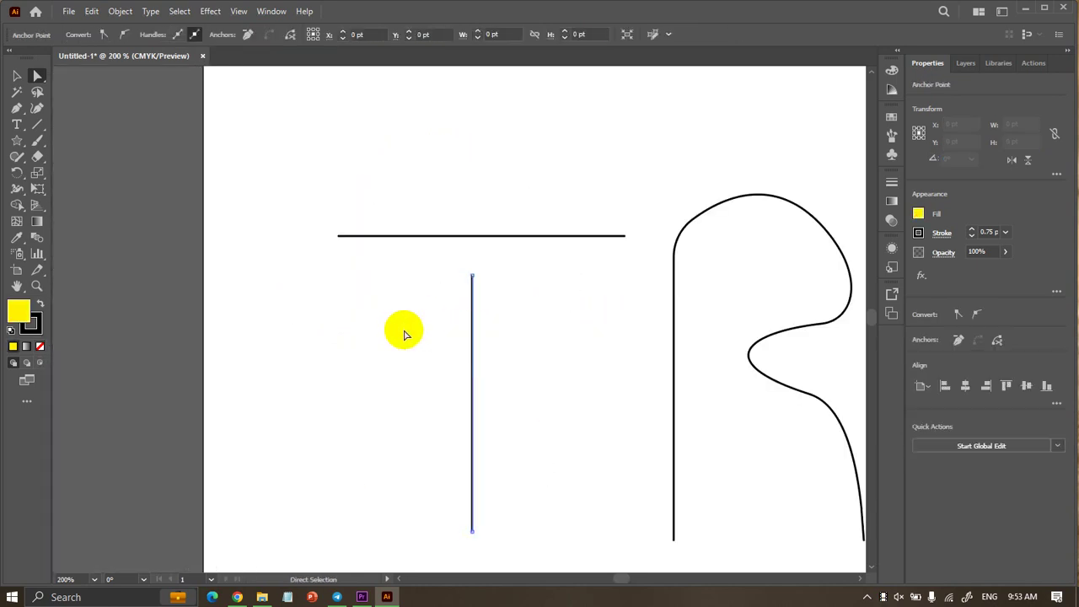
scroll(405, 330, down, 1)
scroll(398, 334, down, 1)
scroll(398, 333, up, 1)
scroll(393, 332, down, 1)
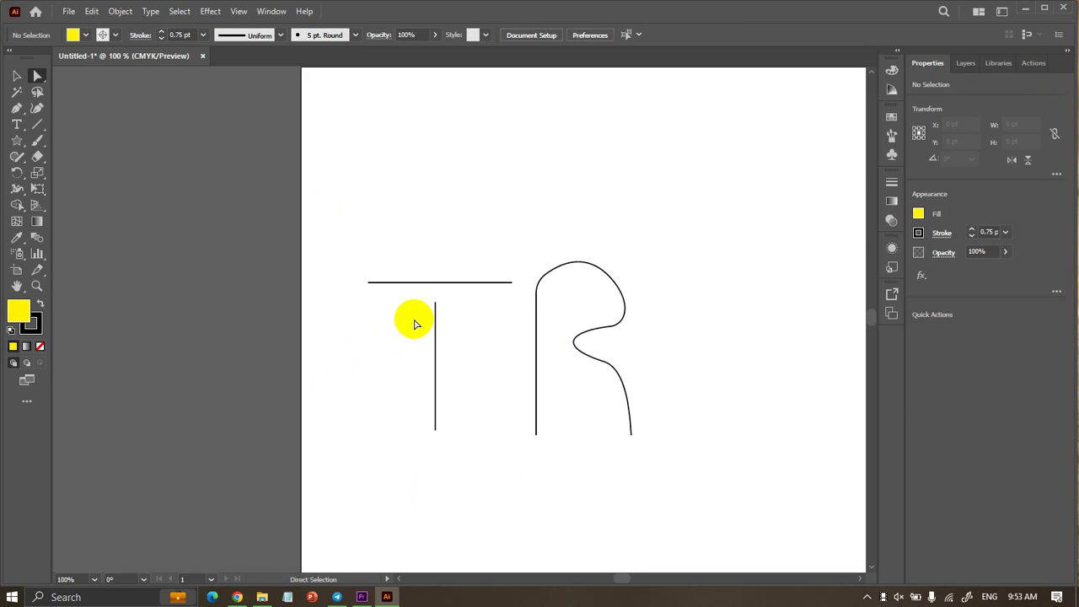
scroll(416, 317, up, 1)
scroll(505, 345, down, 1)
Select both letters and move the T and R to the right.
scroll(438, 325, down, 1)
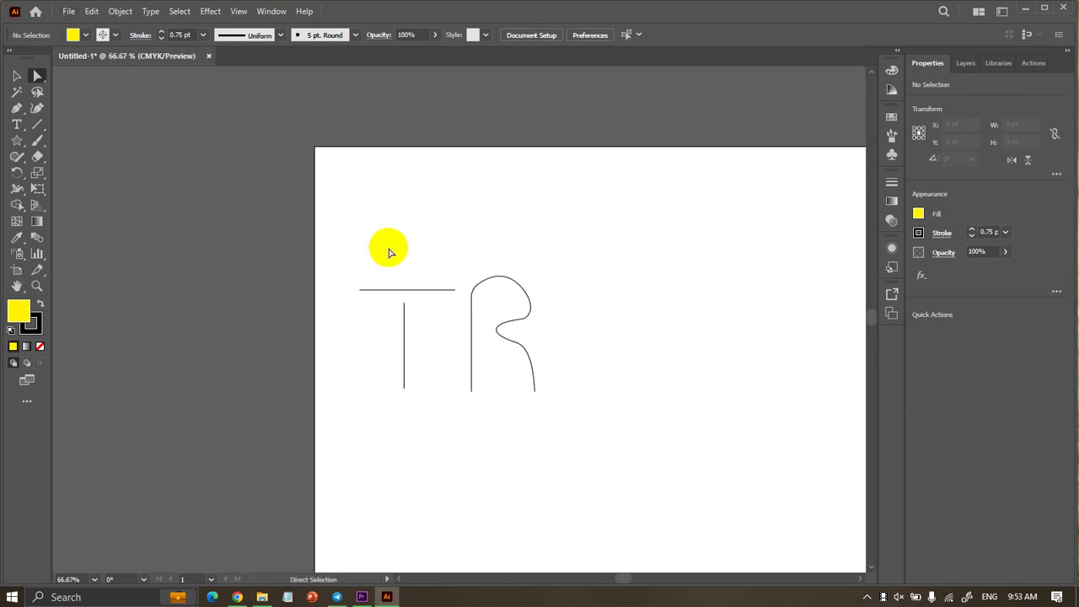
drag(385, 245, 571, 408)
mouse_move(511, 341)
mouse_down()
mouse_move(638, 337)
mouse_move(665, 349)
mouse_up()
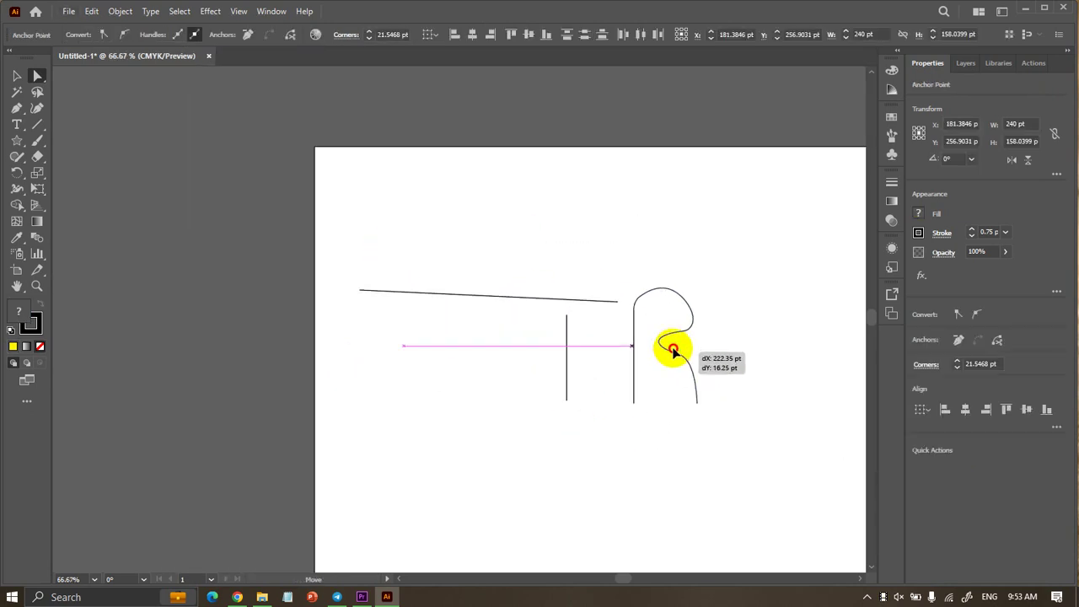
key(ctrl+z)
key(a)
click(477, 434)
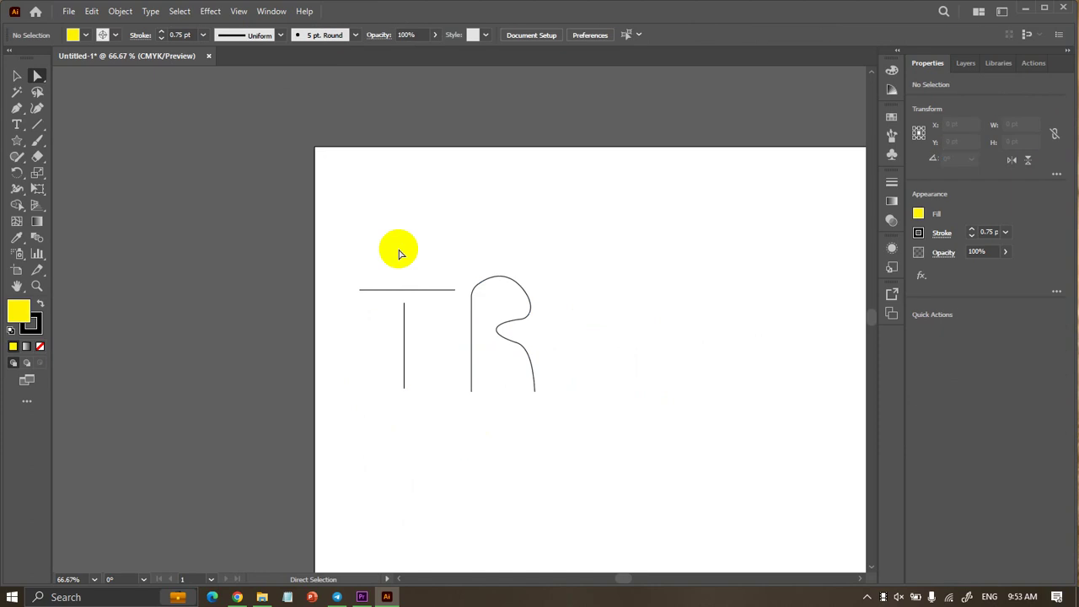
drag(325, 217, 619, 450)
click(17, 77)
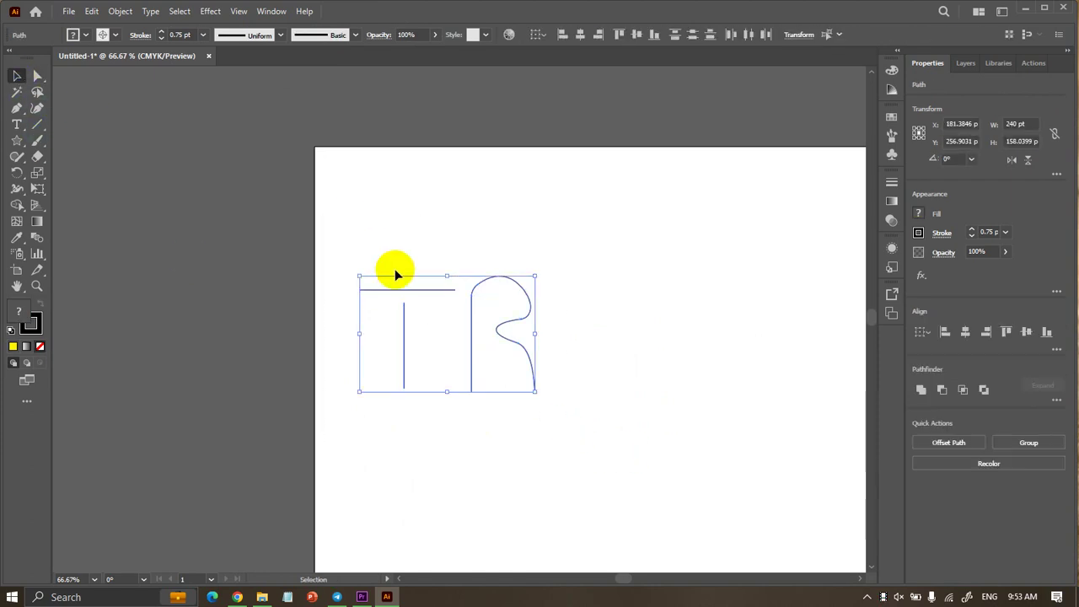
mouse_move(404, 331)
mouse_down()
mouse_move(563, 321)
mouse_move(603, 332)
mouse_up()
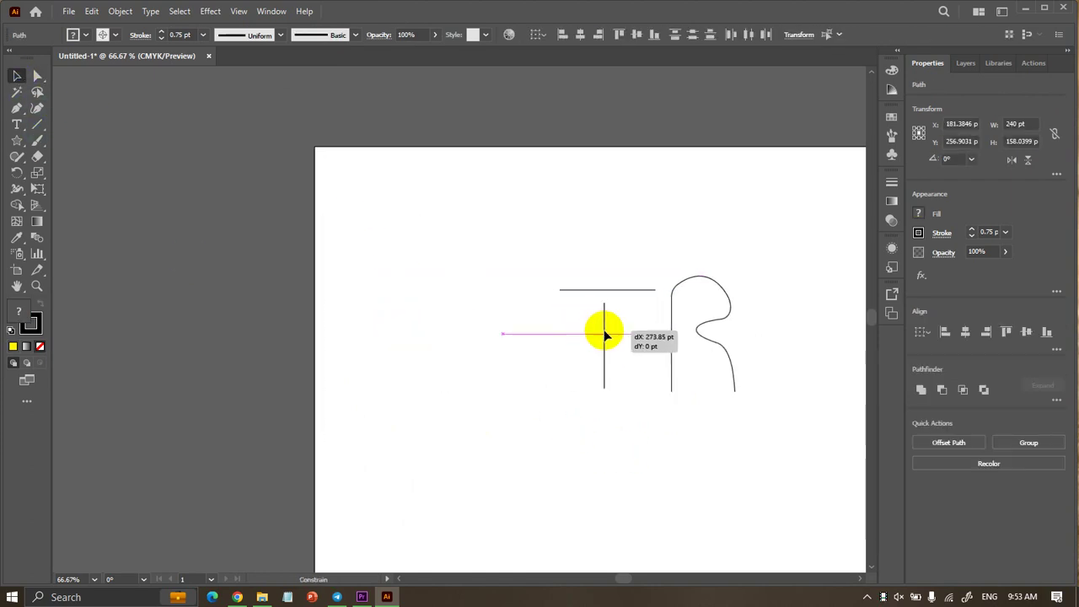
click(455, 333)
Shift the T and R slightly back left, then reselect them together.
key(ctrl+minus)
key(ctrl+plus)
drag(363, 208, 666, 406)
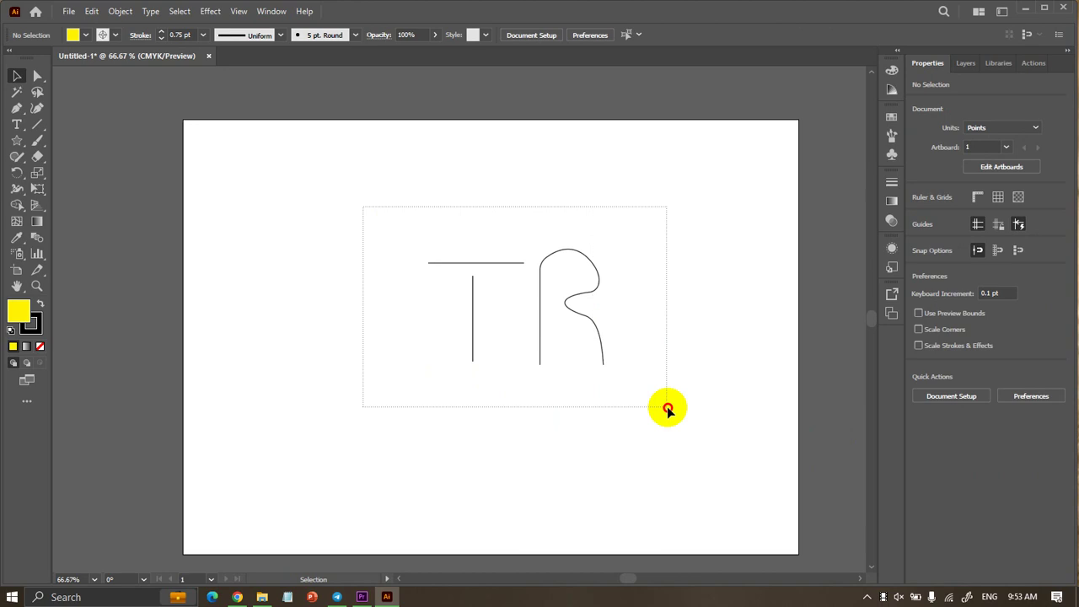
drag(544, 344, 512, 344)
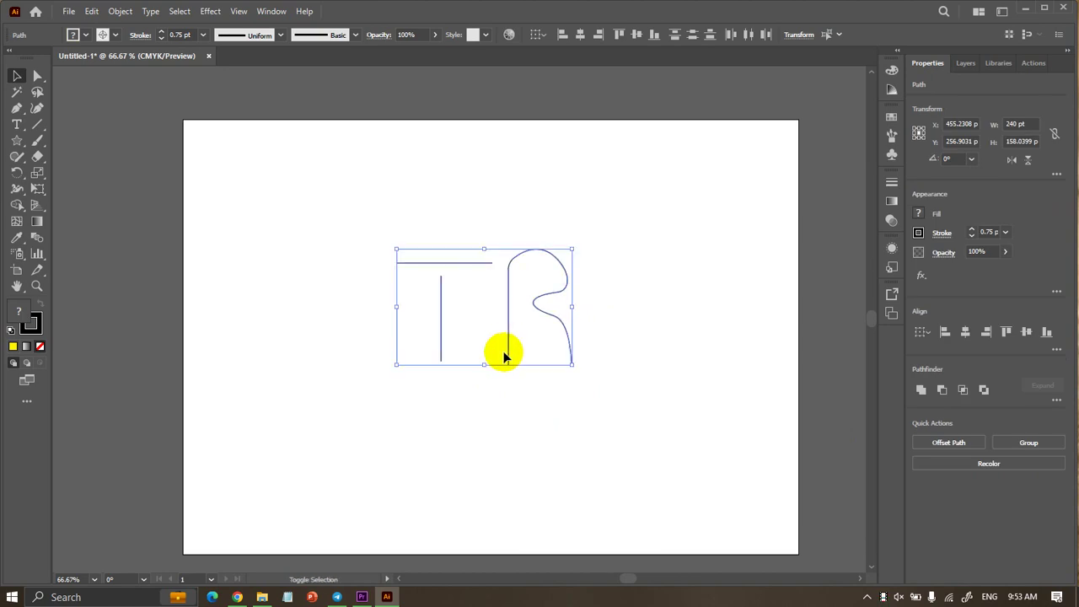
click(515, 370)
scroll(515, 370, up, 2)
scroll(515, 363, down, 1)
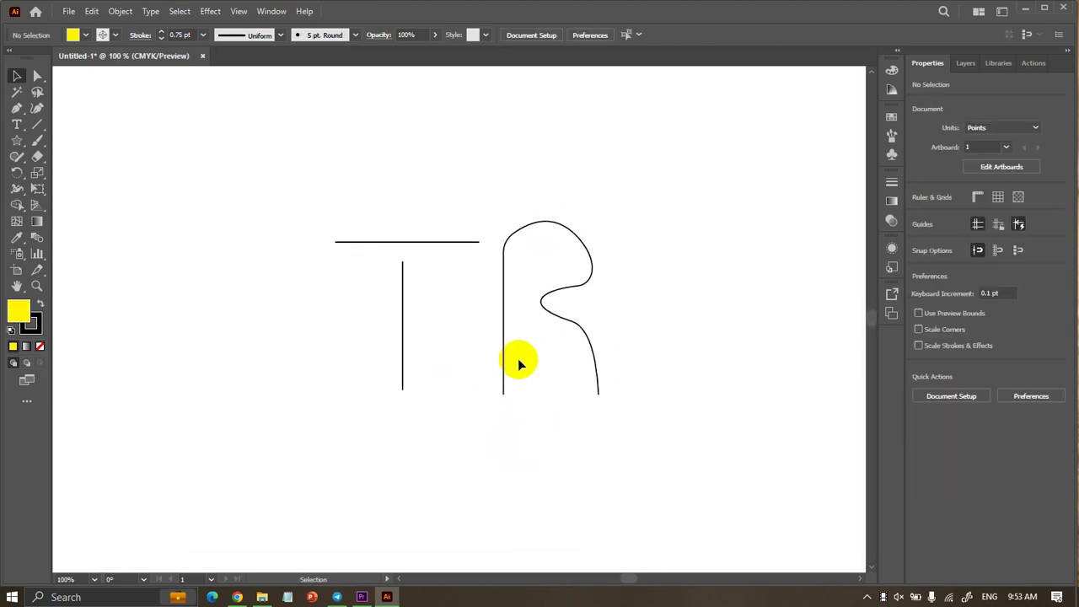
scroll(518, 359, down, 1)
drag(369, 212, 616, 362)
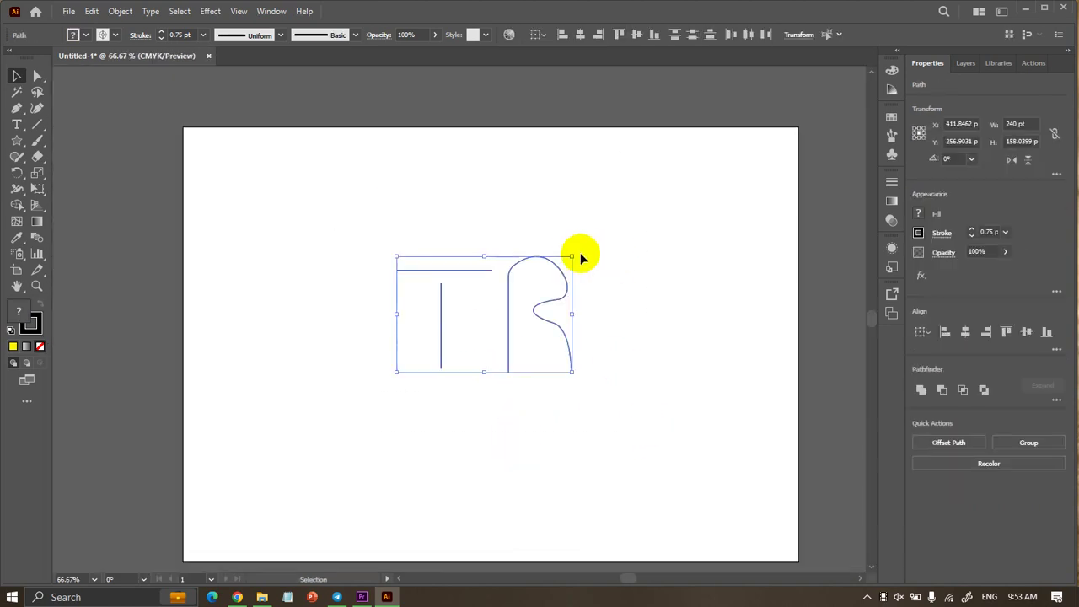
Enlarge the T and R proportionally from a corner handle.
drag(572, 253, 679, 227)
click(680, 227)
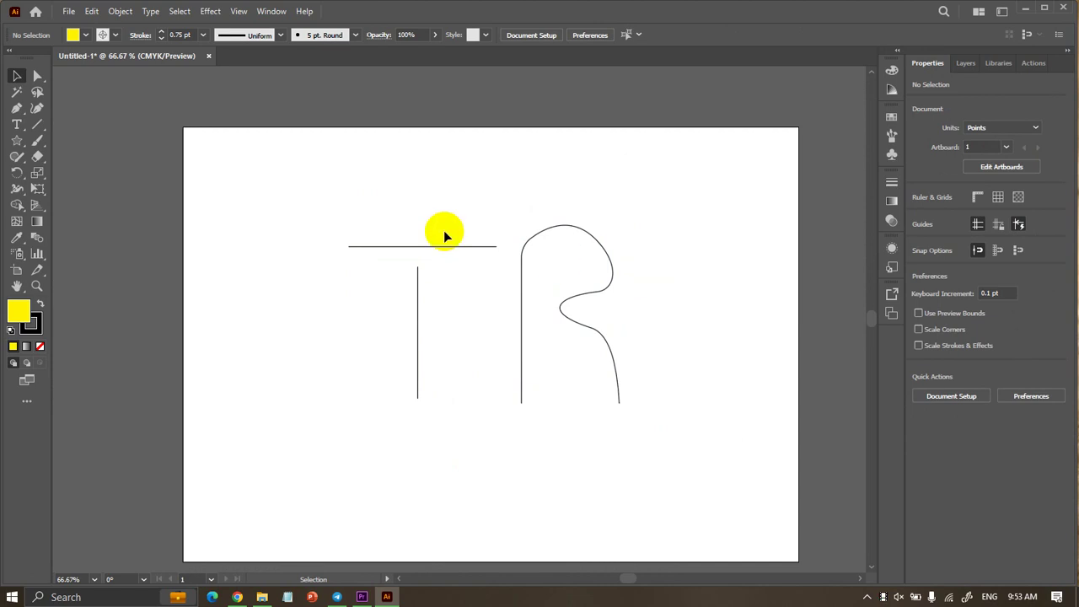
scroll(445, 236, up, 1)
scroll(442, 243, down, 2)
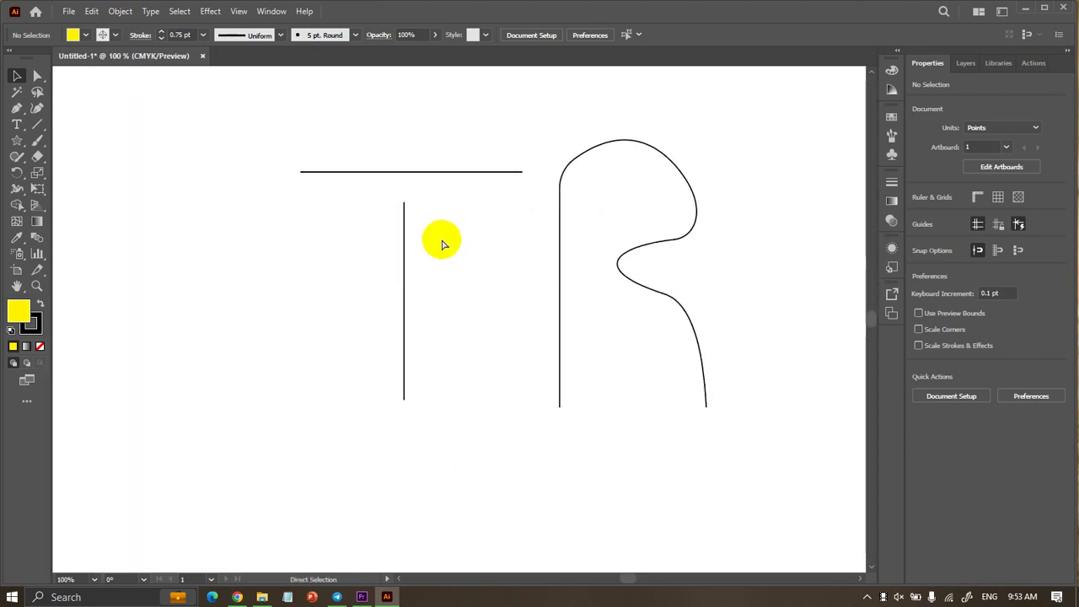
scroll(442, 243, right, 1)
scroll(441, 238, down, 1)
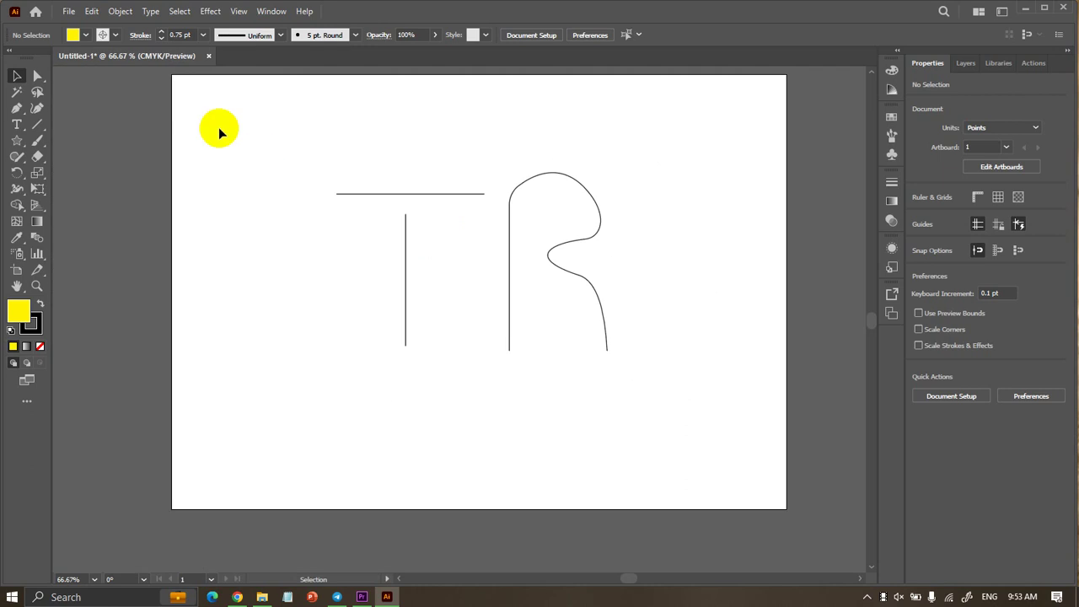
Delete the T strokes and then the R stroke.
drag(241, 145, 498, 458)
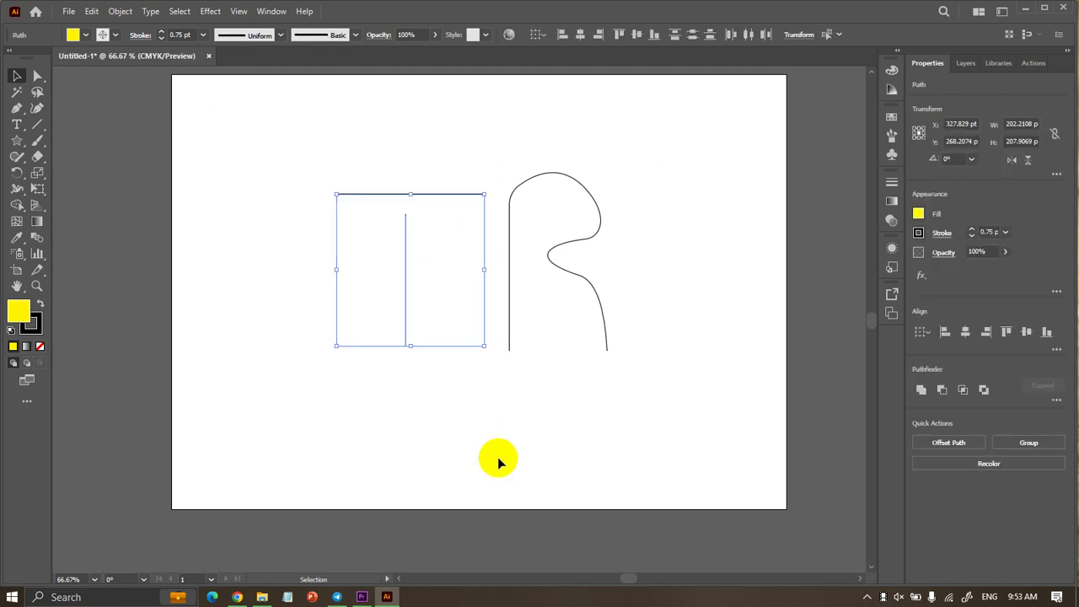
key(Delete)
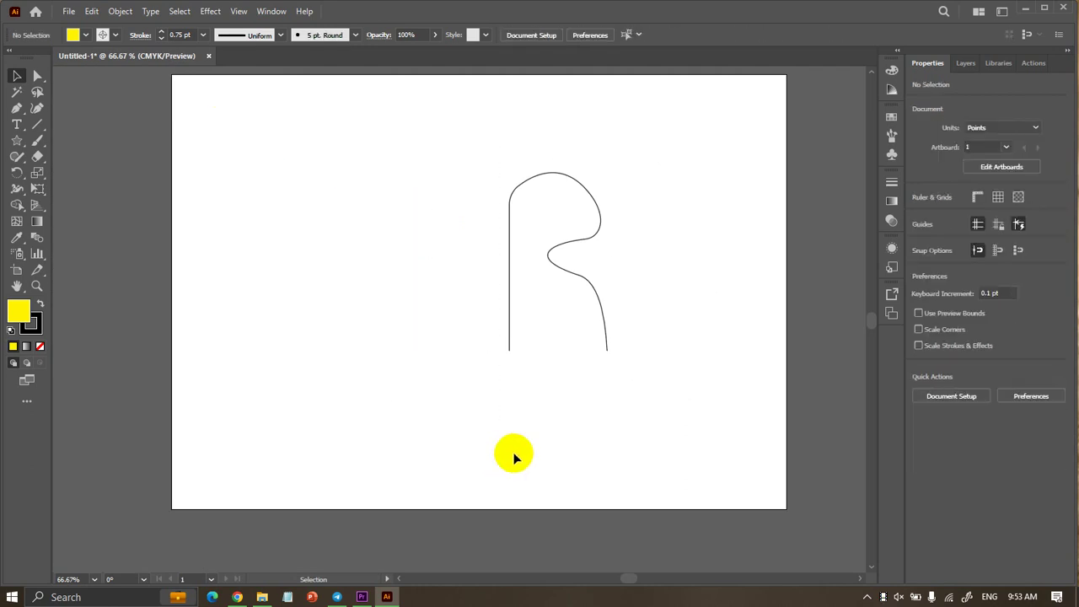
drag(477, 163, 653, 378)
key(Delete)
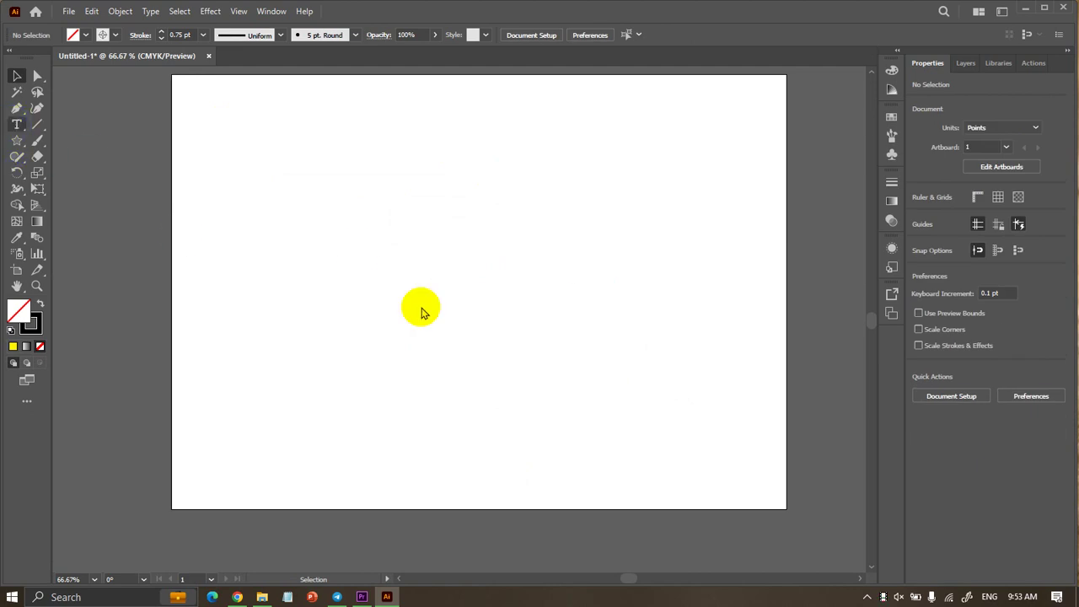
Create a text area on the artboard containing the word REUTH.
key(t)
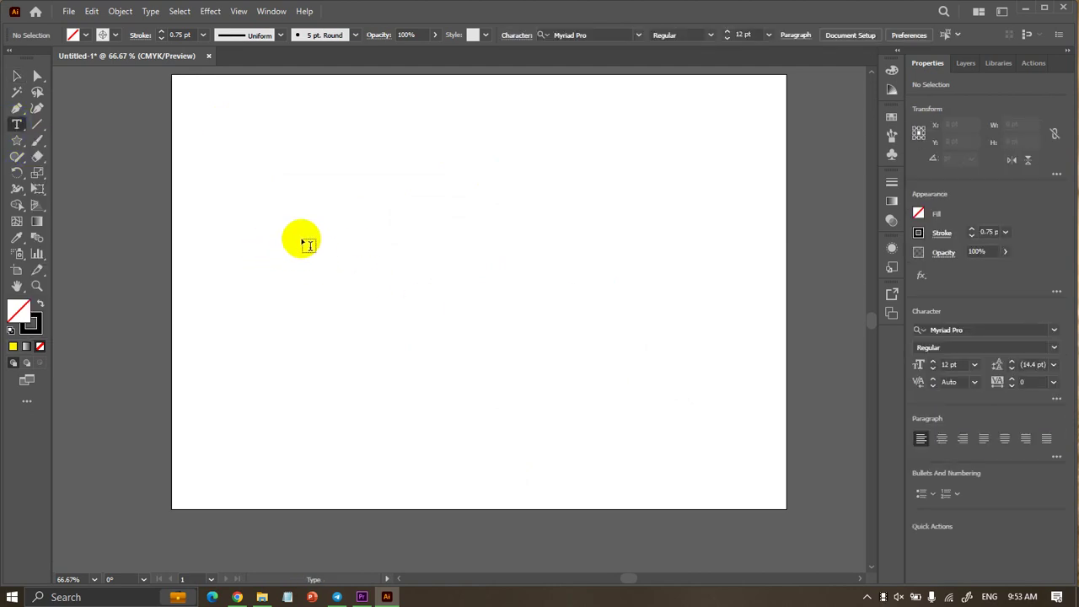
click(299, 241)
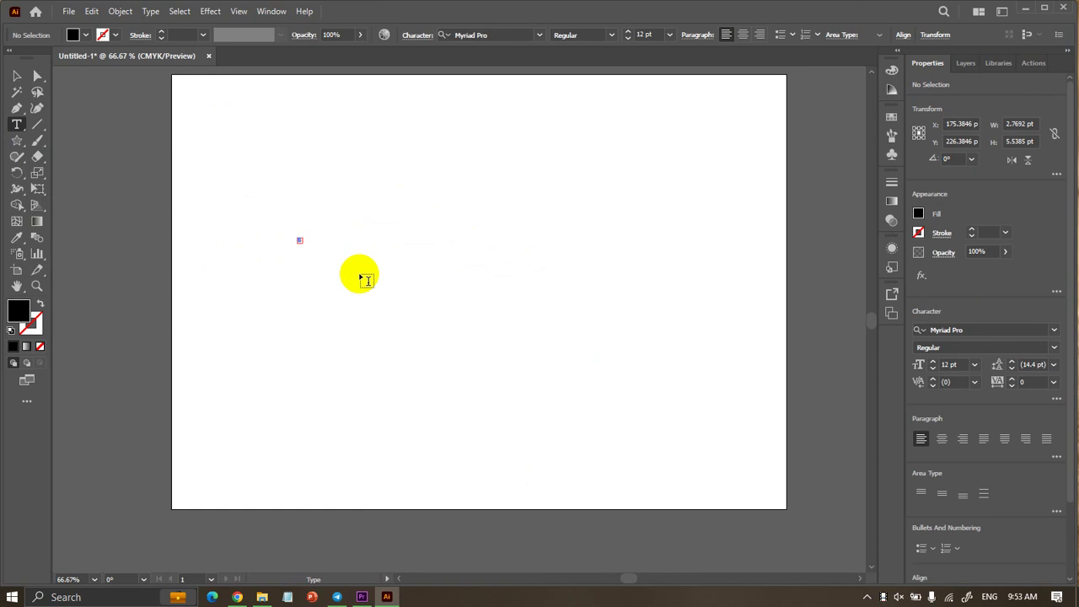
click(19, 76)
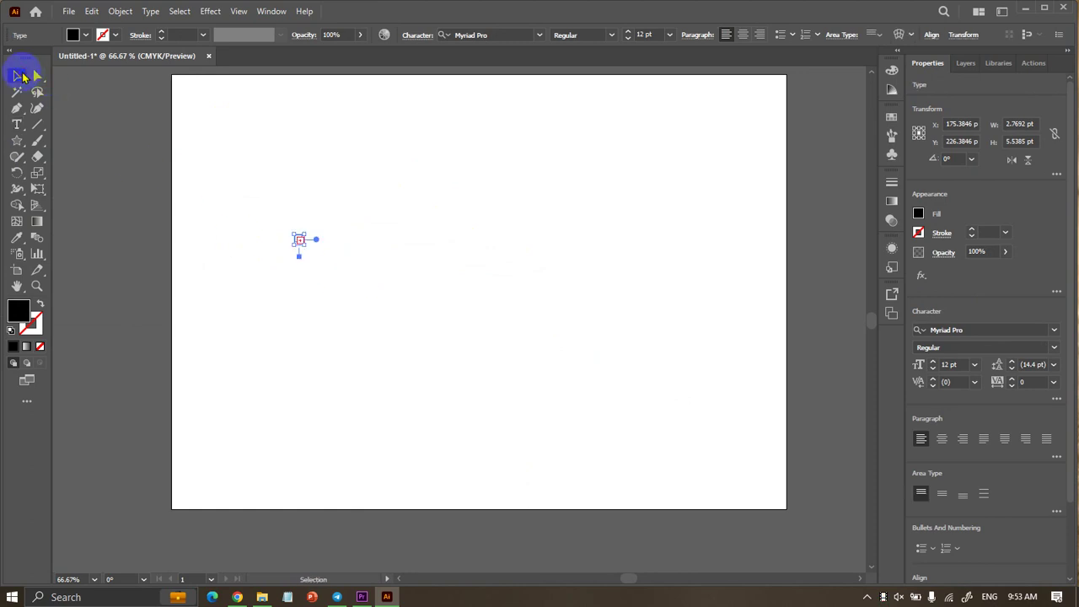
key(Delete)
click(16, 125)
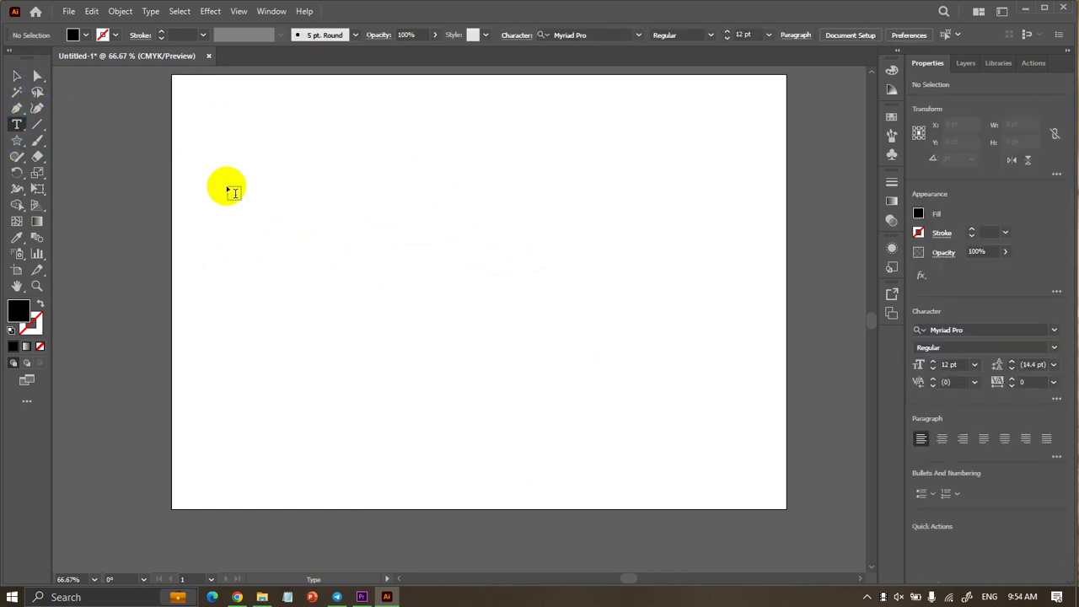
drag(227, 185, 711, 357)
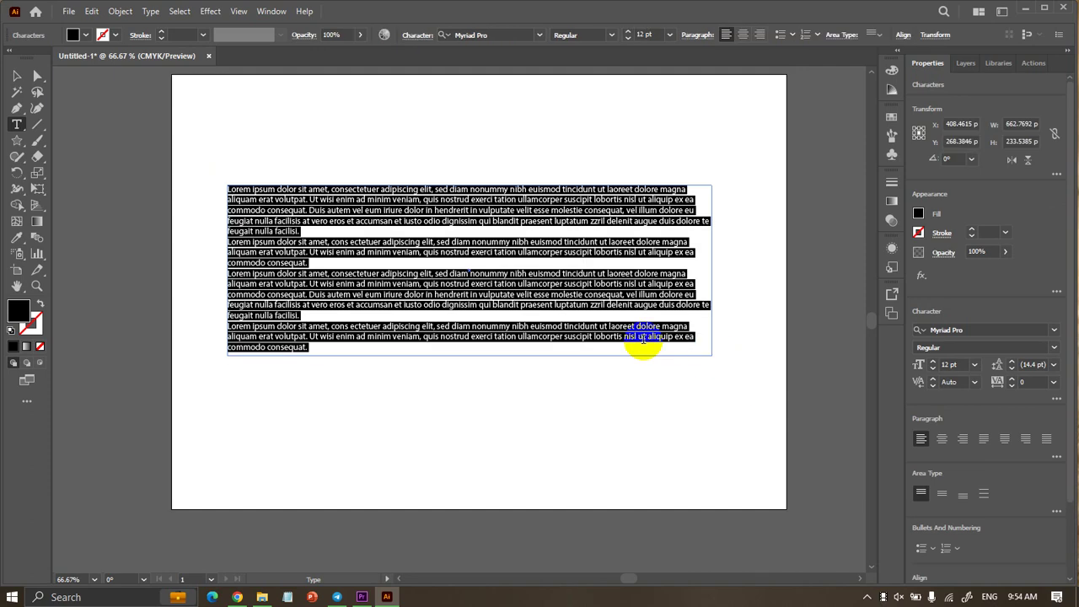
key(BackSpace)
text(REUTH)
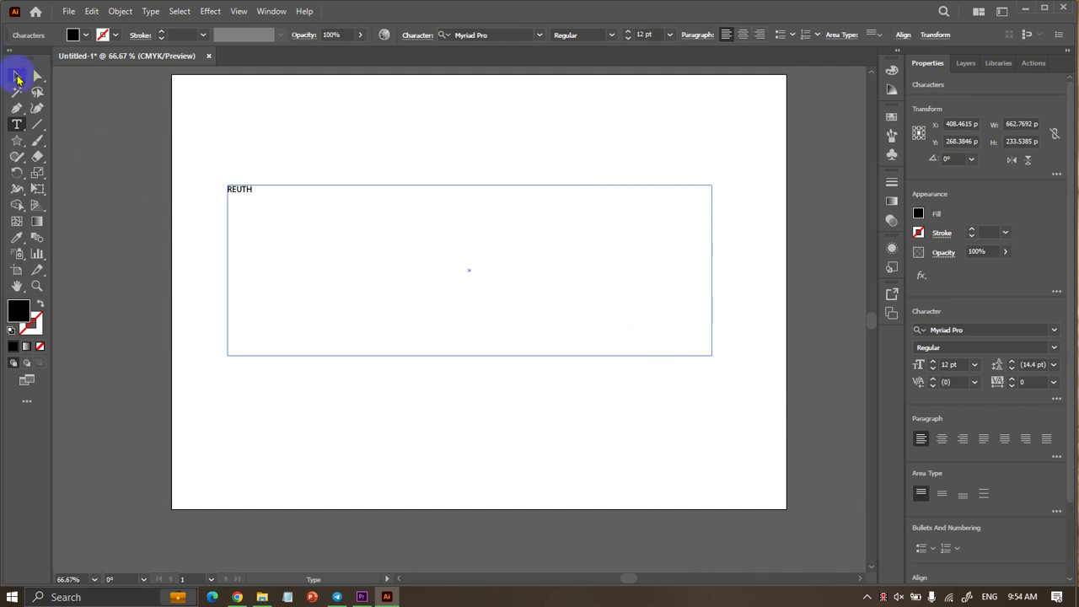
click(17, 77)
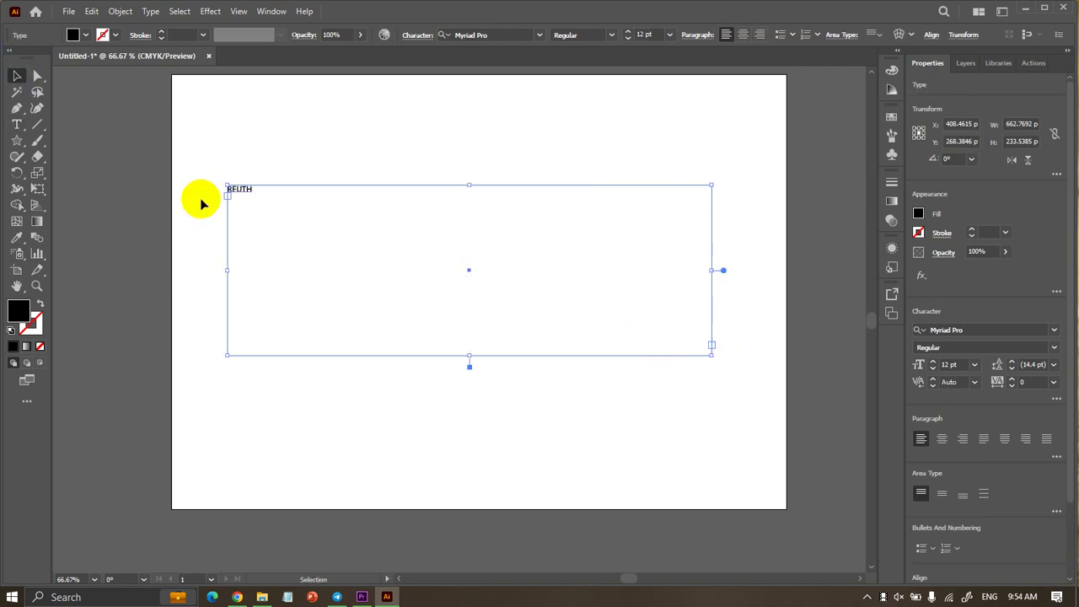
Set REUTH to 72 pt and shrink its frame to fit.
click(670, 35)
click(688, 275)
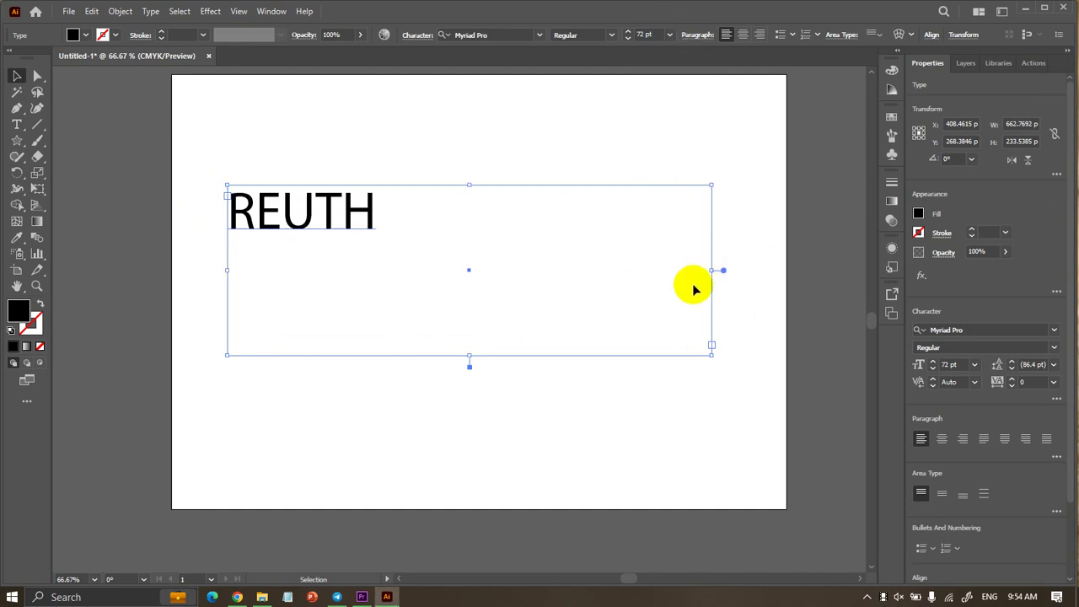
mouse_move(711, 345)
mouse_down()
mouse_move(378, 241)
mouse_move(485, 280)
mouse_up()
click(378, 241)
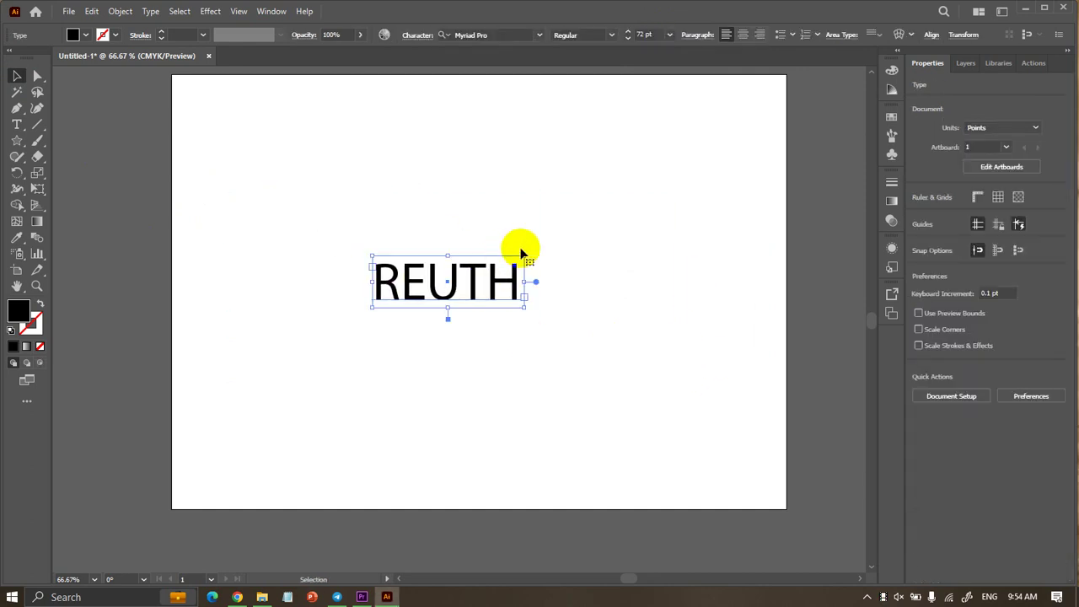
Widen the text frame and raise REUTH's font size to 192 pt.
alt+drag(530, 251, 649, 209)
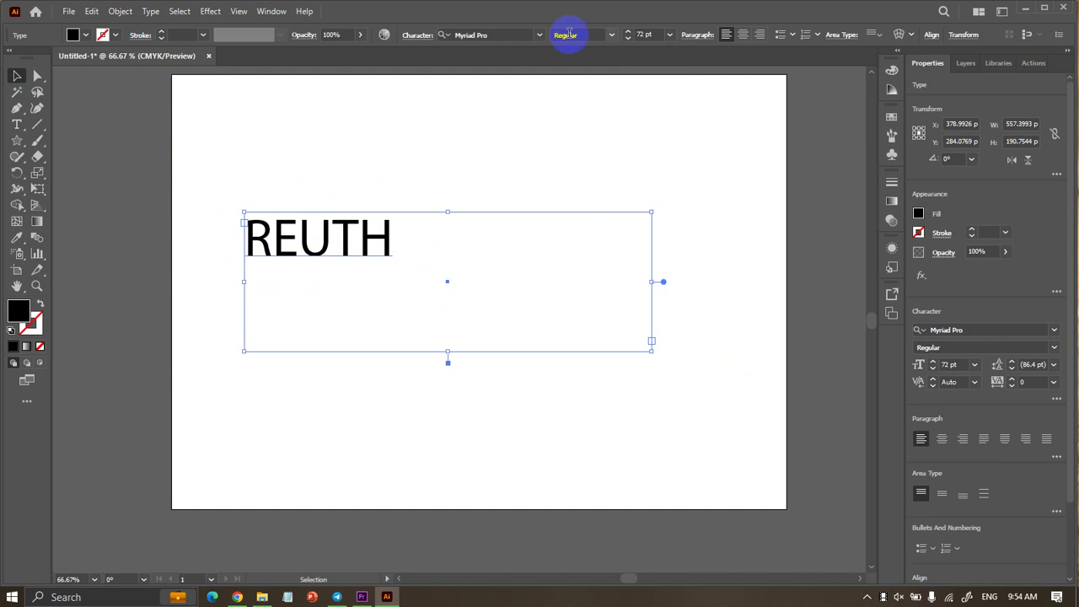
click(627, 34)
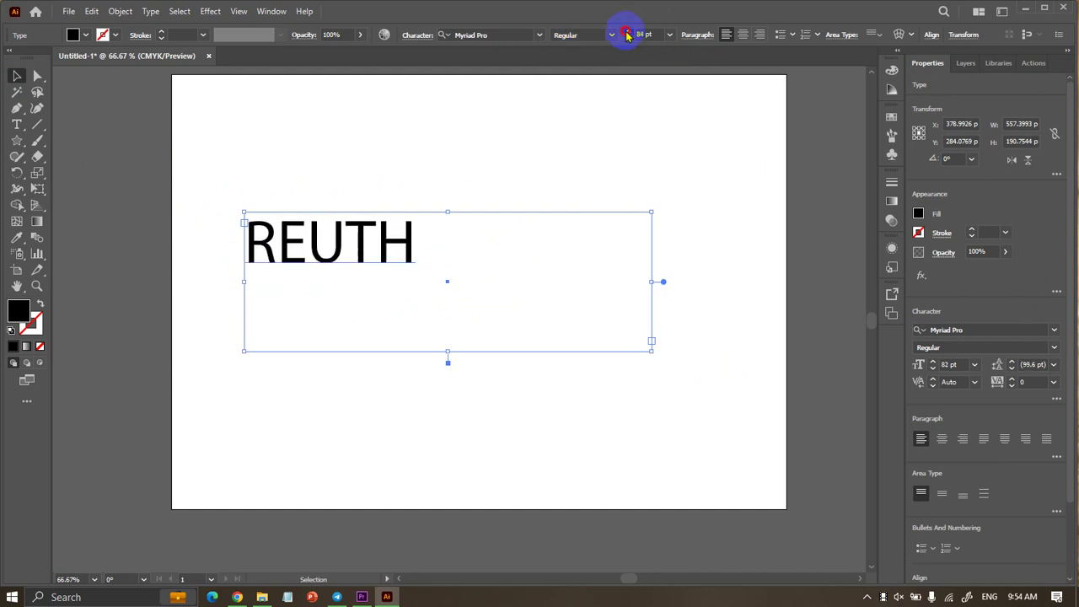
click(626, 34)
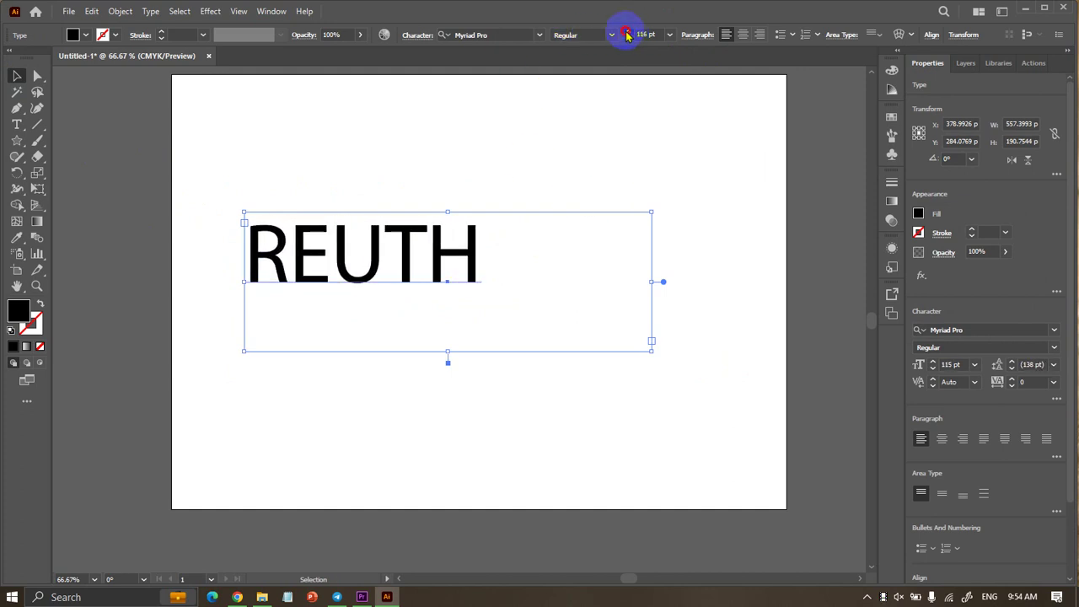
click(626, 34)
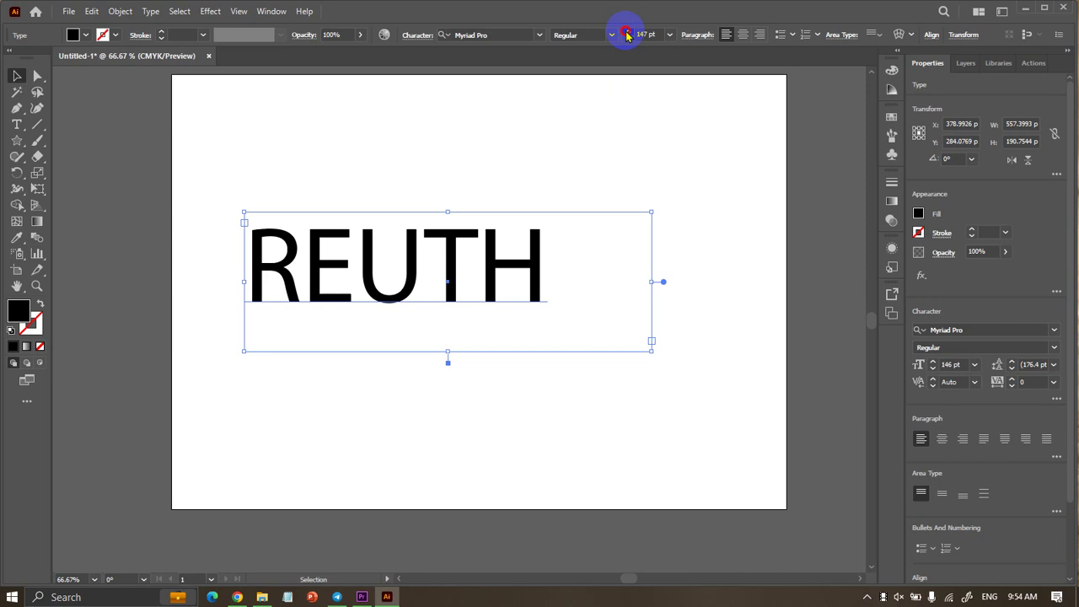
click(627, 34)
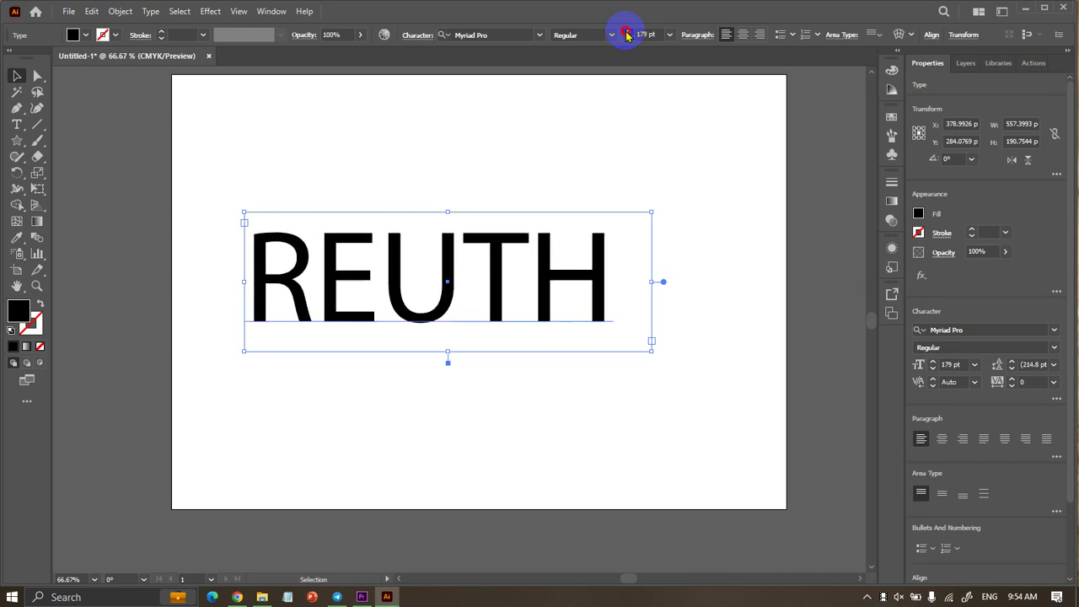
click(626, 33)
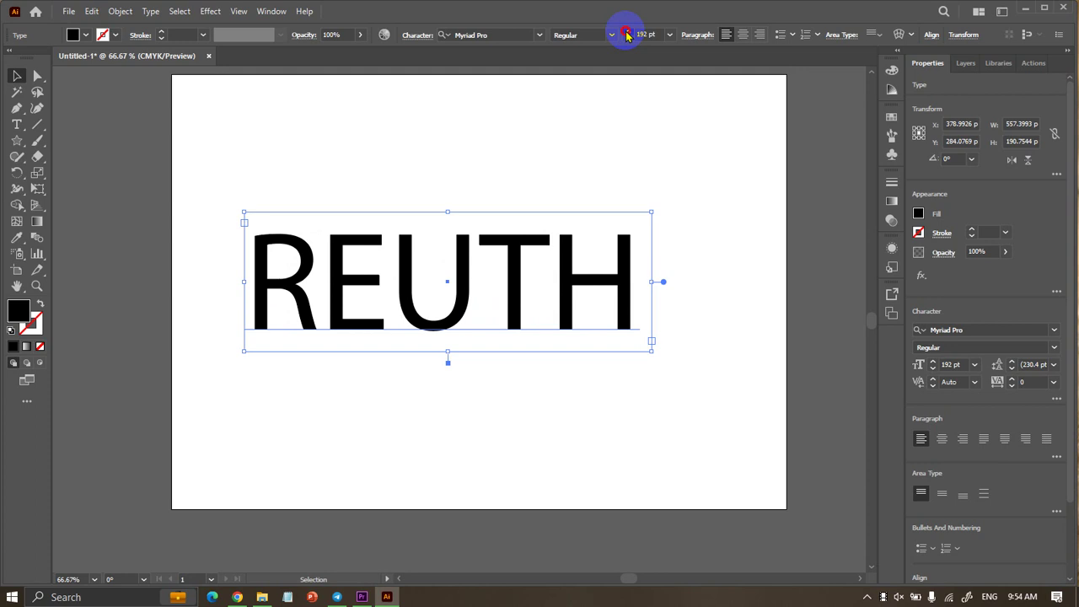
click(657, 363)
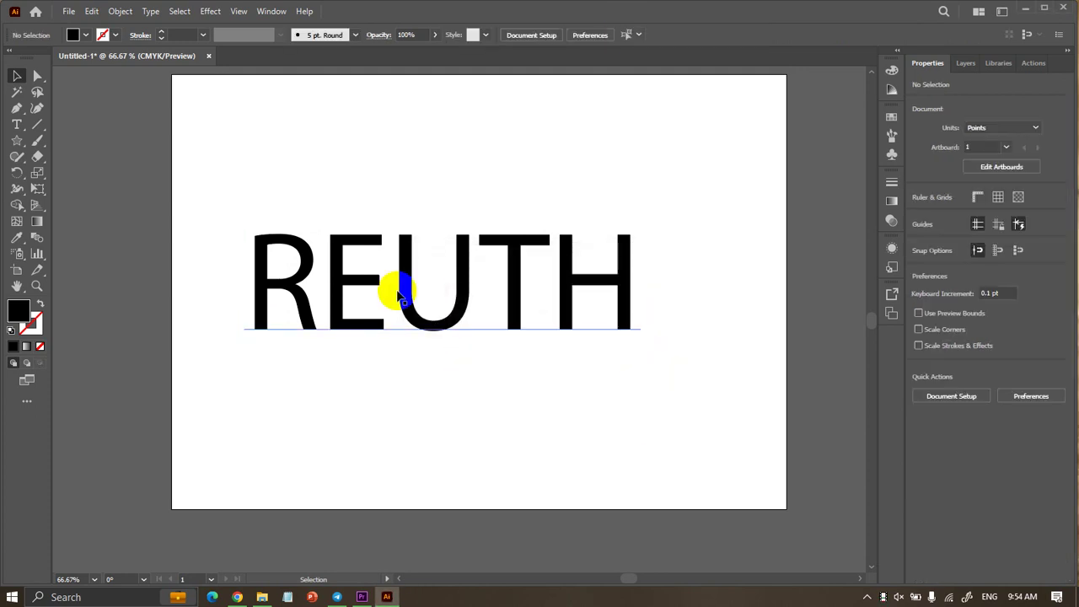
Move REUTH up and right to centre it on the artboard.
drag(396, 286, 435, 275)
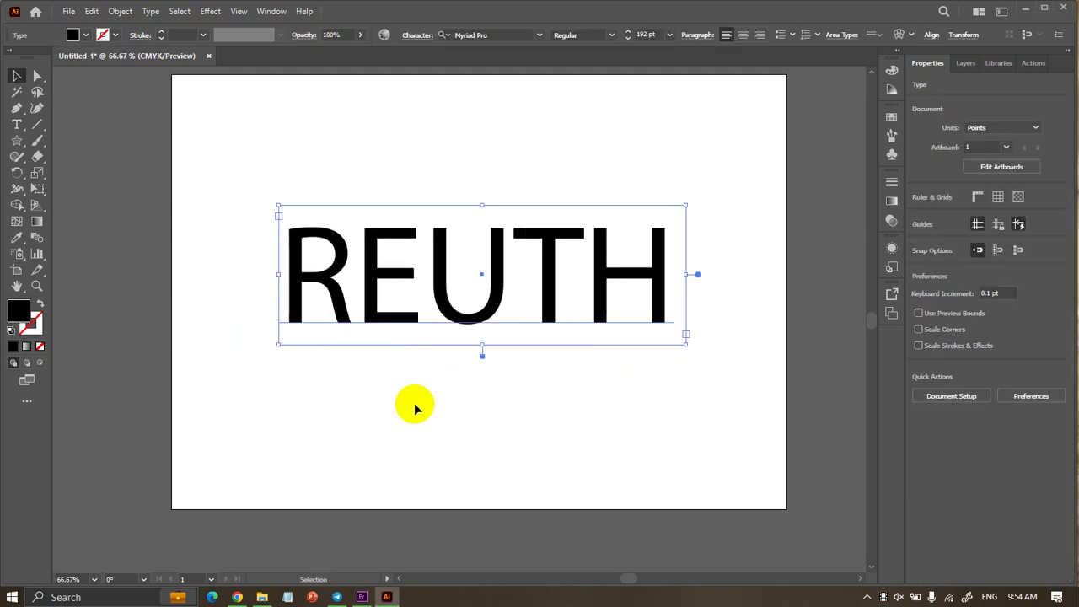
click(416, 408)
click(481, 301)
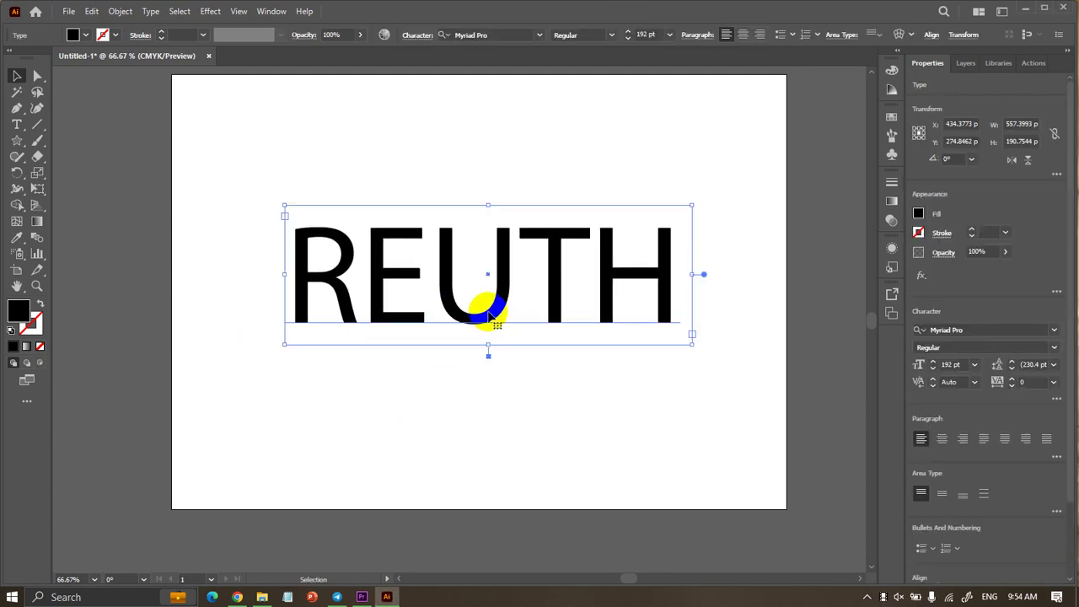
drag(488, 310, 484, 314)
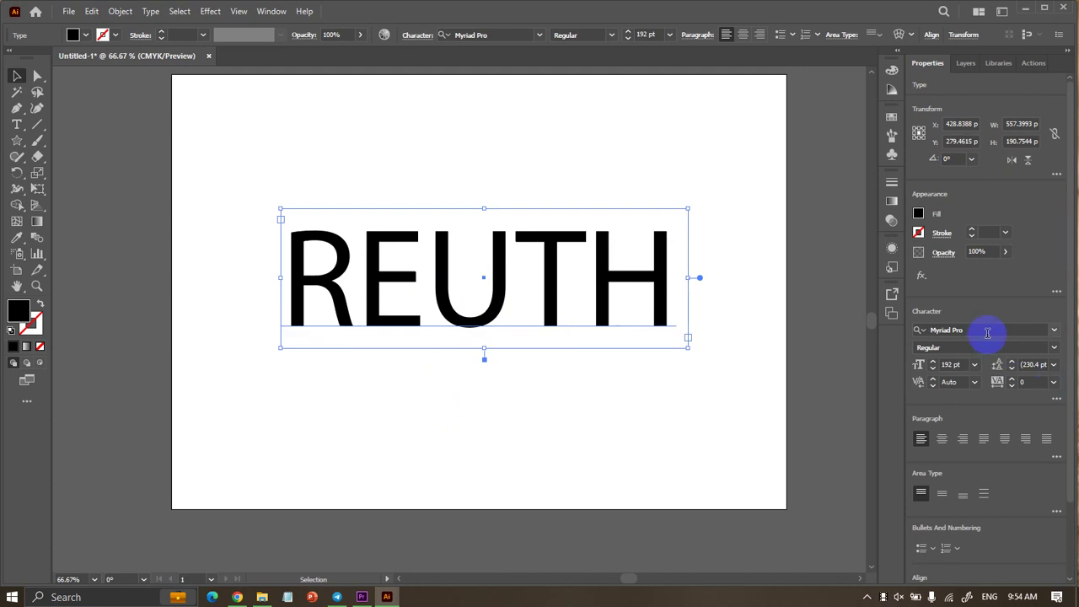
Increase REUTH's letter tracking to 128.
scroll(969, 272, down, 2)
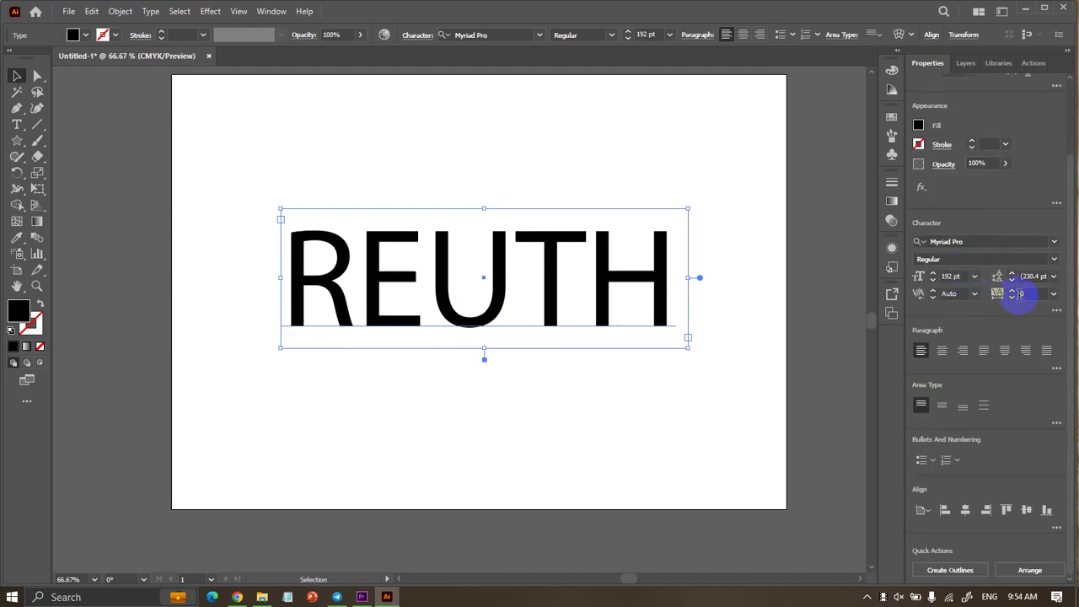
click(1013, 291)
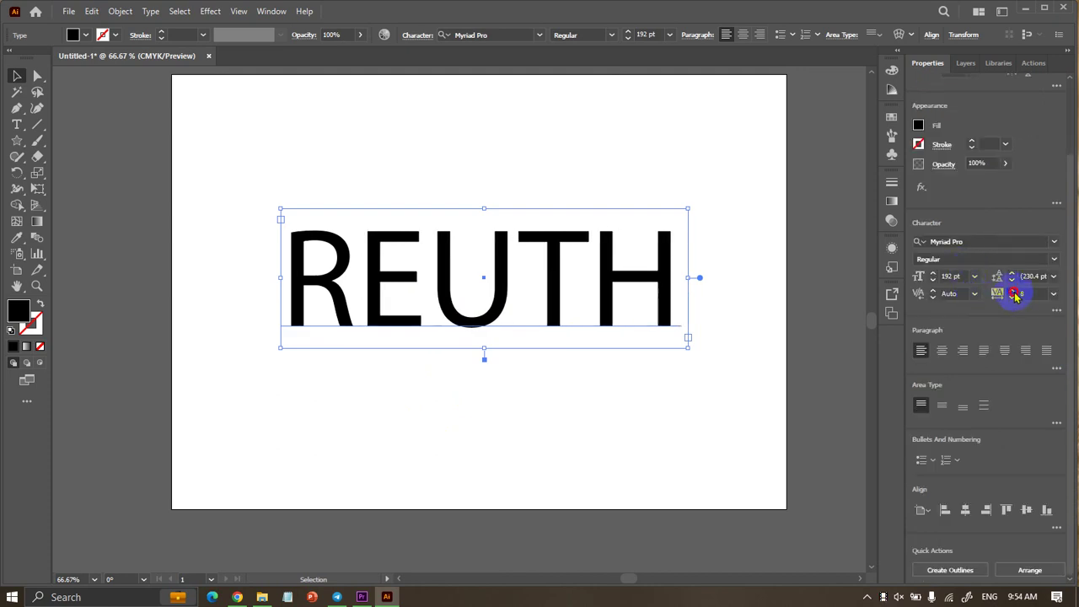
click(1012, 291)
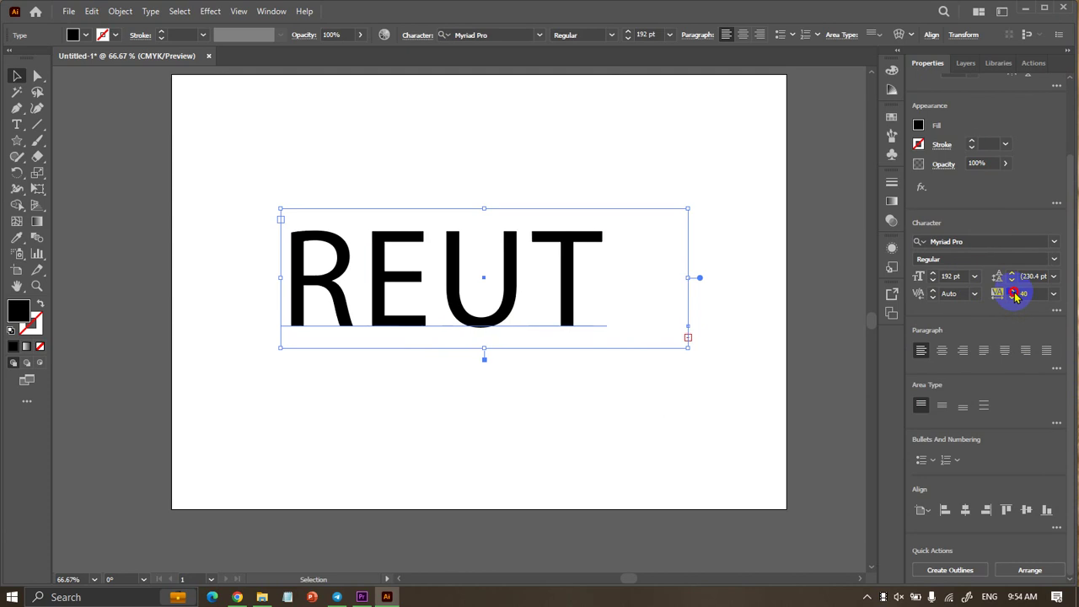
click(1012, 291)
click(1012, 291)
click(1012, 292)
click(1012, 292)
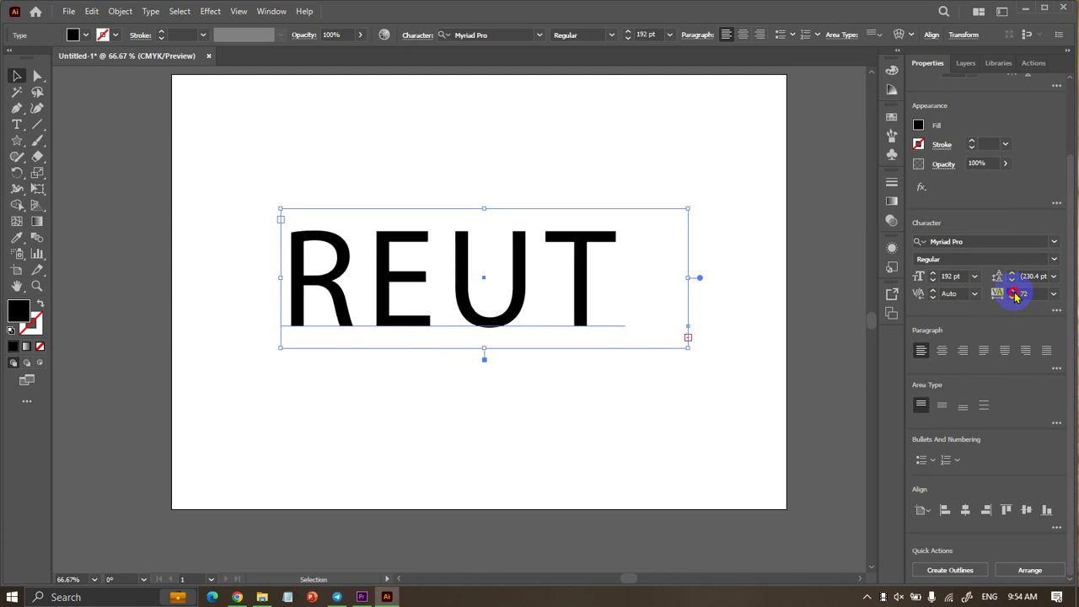
click(1012, 292)
click(1013, 292)
click(1013, 292)
click(1012, 292)
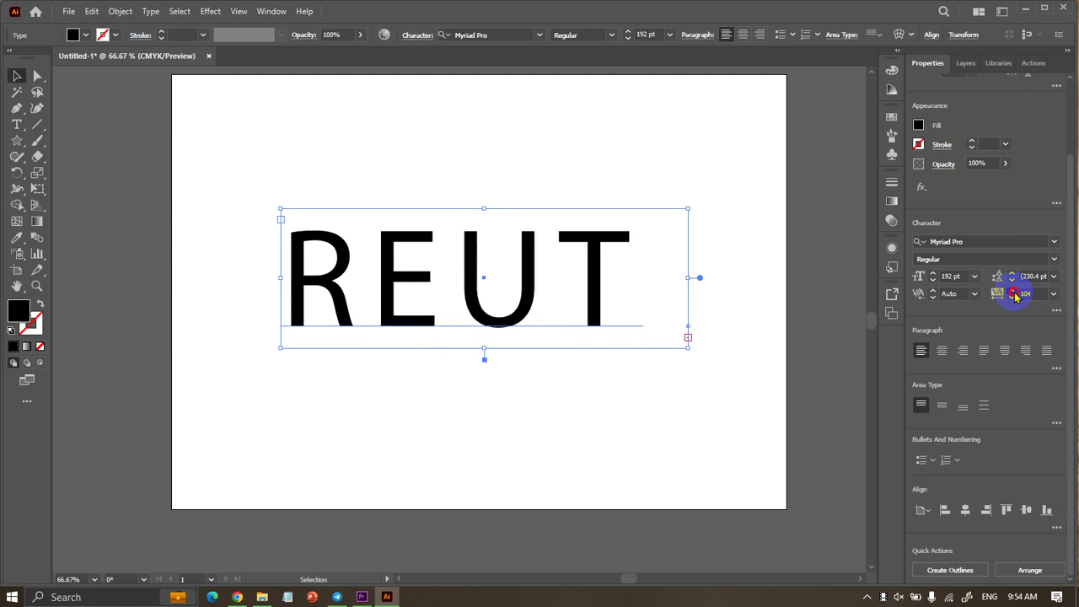
click(1012, 291)
click(1013, 291)
click(1012, 292)
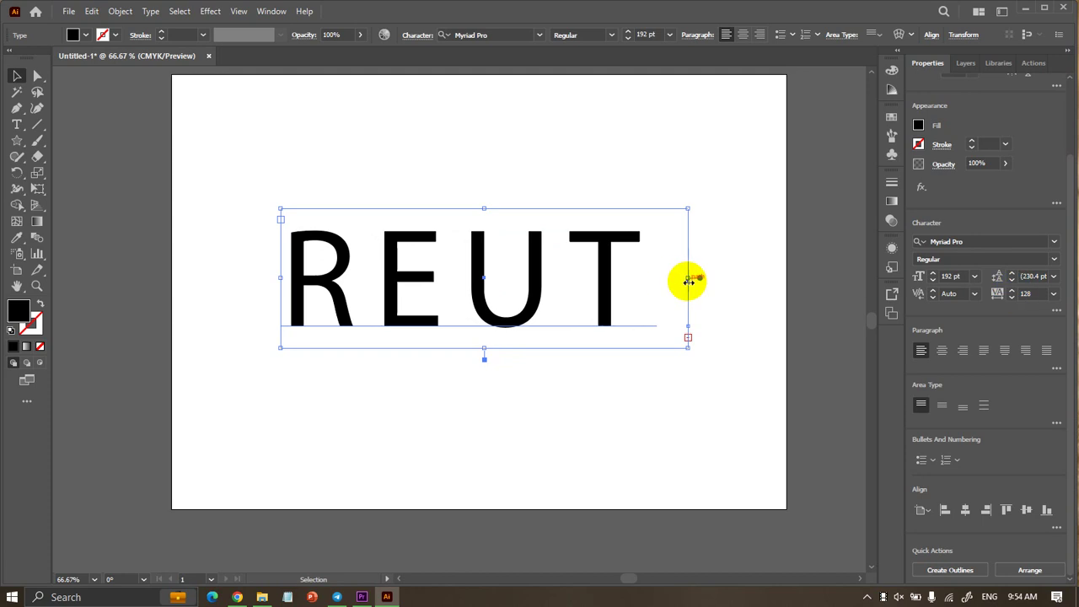
Reposition the REUTH text block and pull its frame's right edge inward.
drag(688, 281, 765, 289)
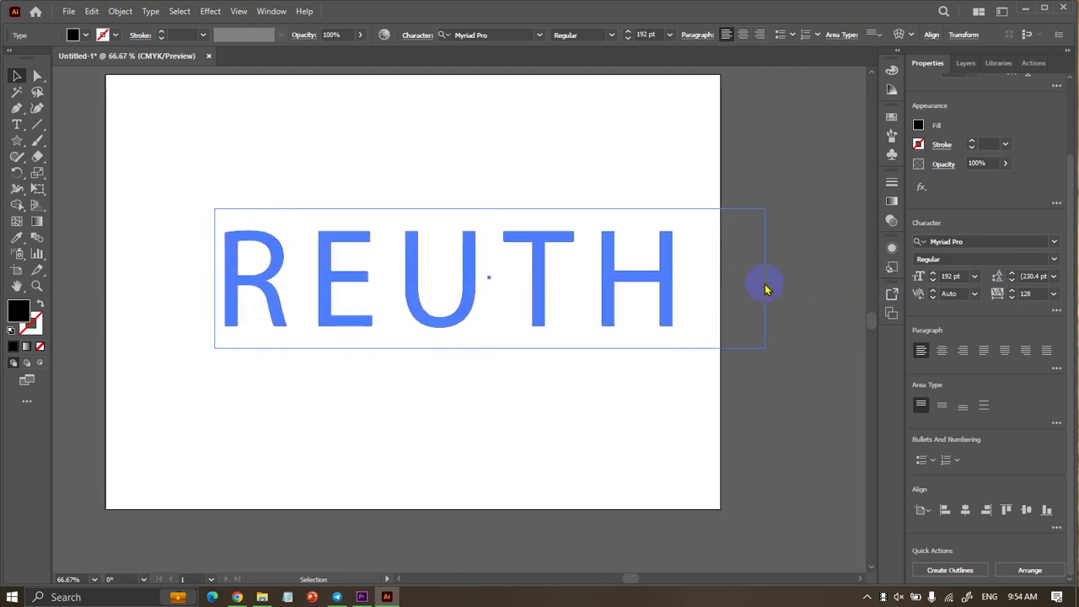
drag(638, 268, 553, 287)
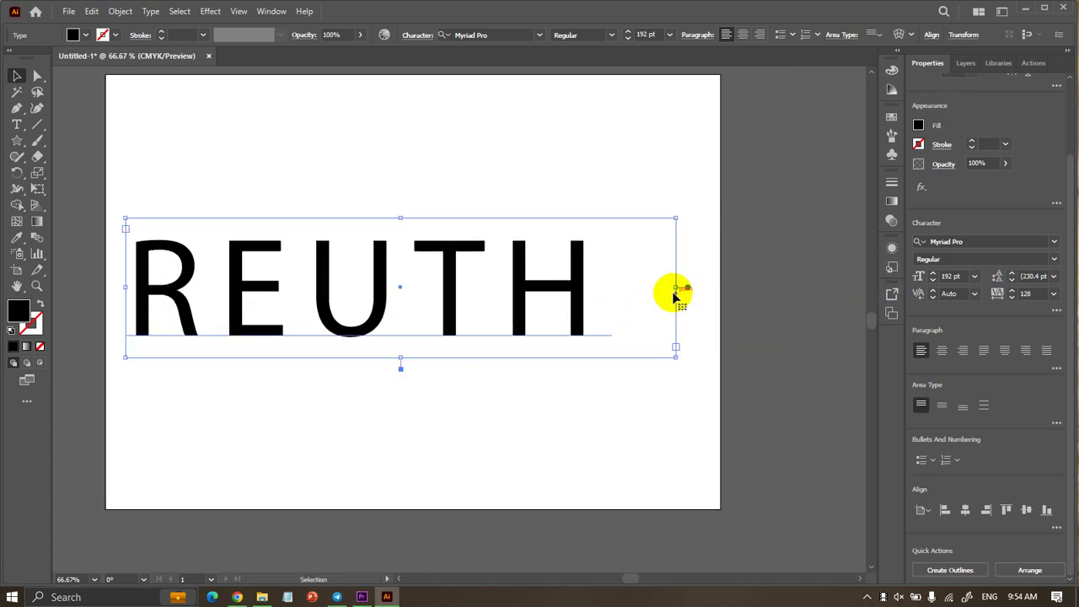
drag(674, 295, 630, 288)
drag(542, 283, 572, 270)
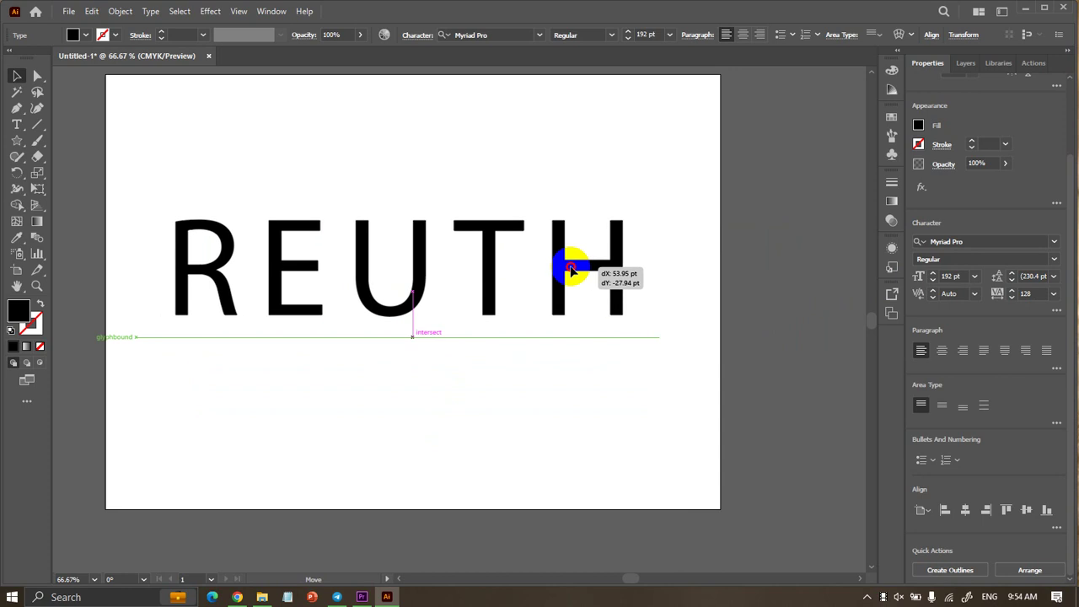
click(397, 378)
scroll(320, 316, up, 1)
click(419, 284)
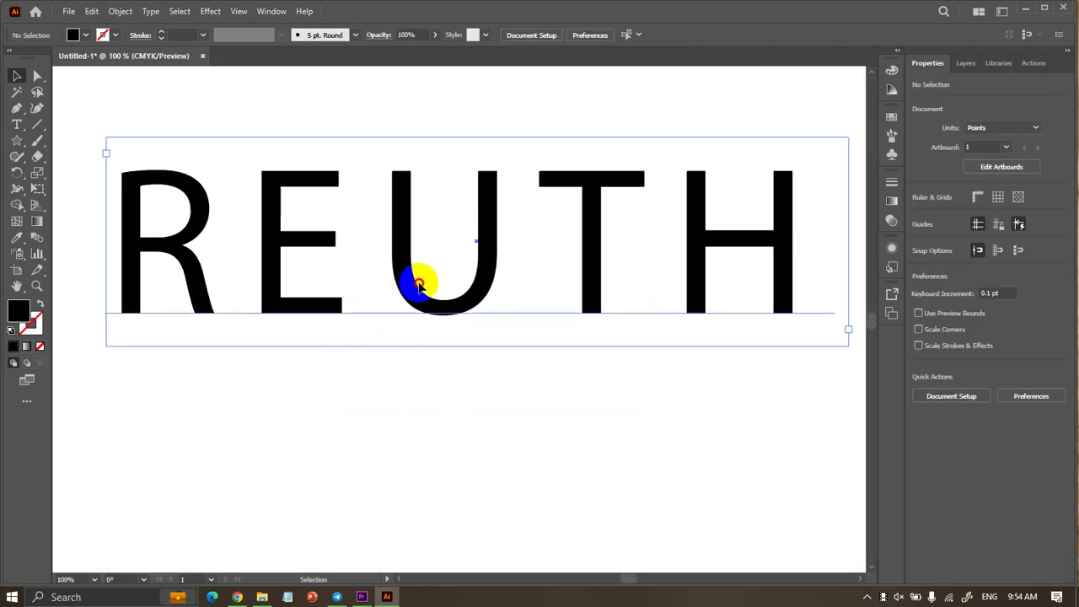
click(419, 284)
Give REUTH no fill and a black 1 pt stroke.
click(73, 34)
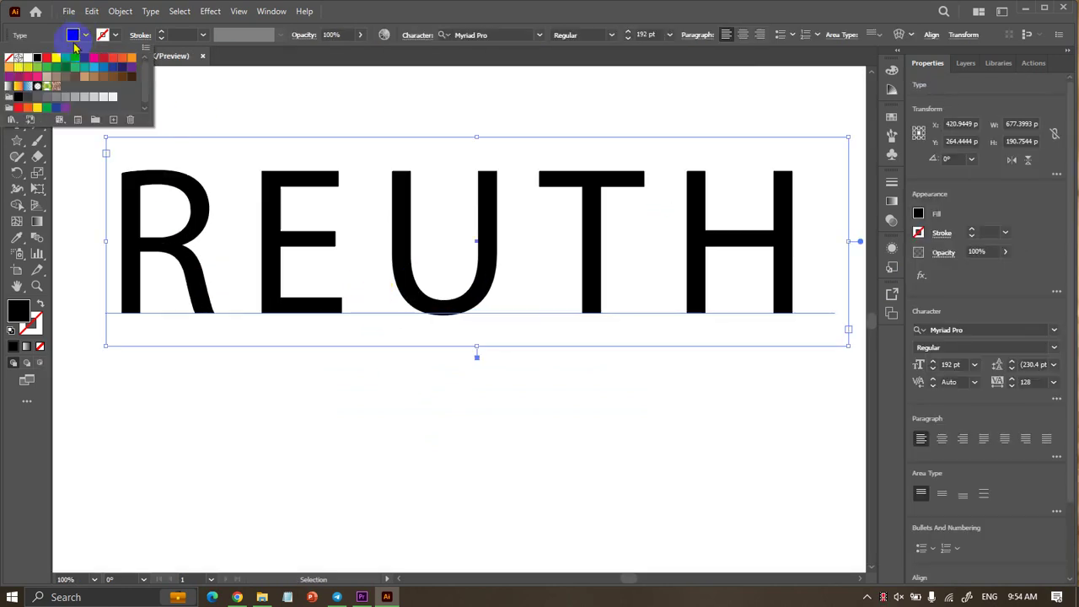
click(9, 61)
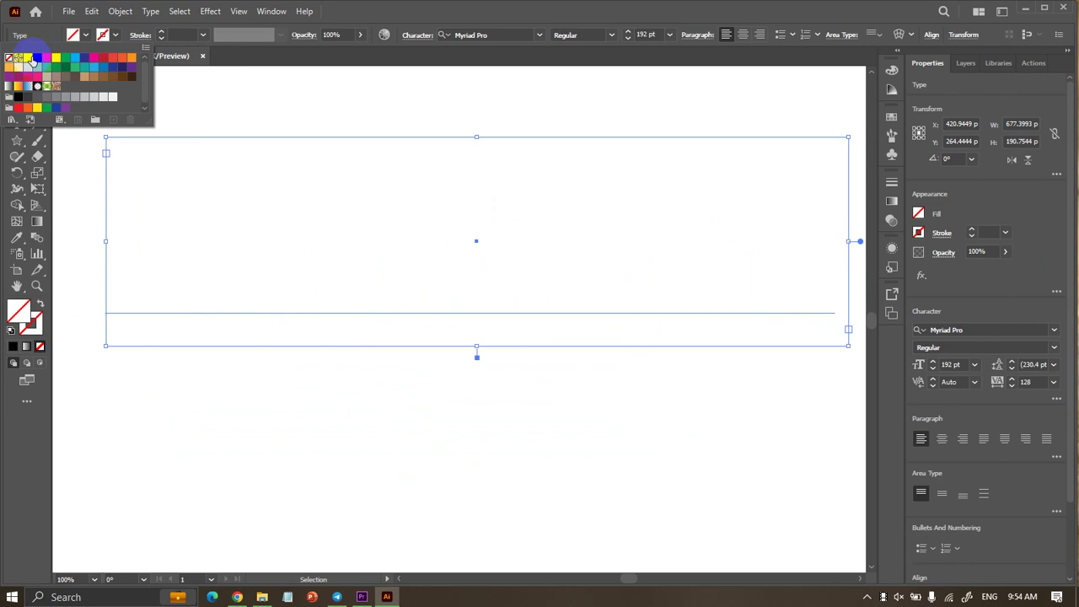
click(46, 57)
click(36, 57)
click(252, 84)
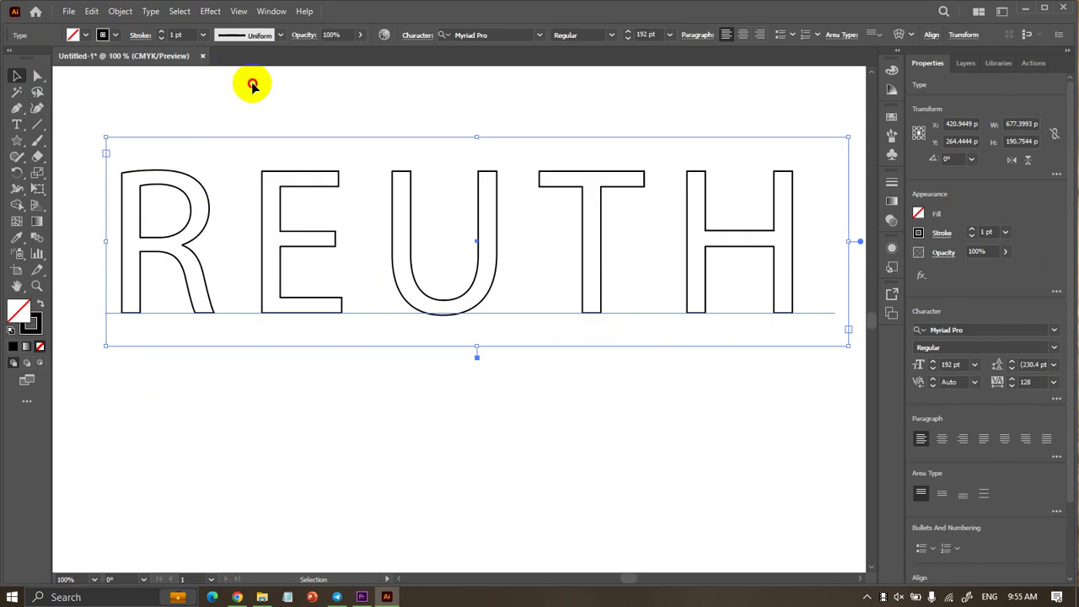
Nudge the outlined REUTH text slightly to the right.
click(368, 415)
click(181, 264)
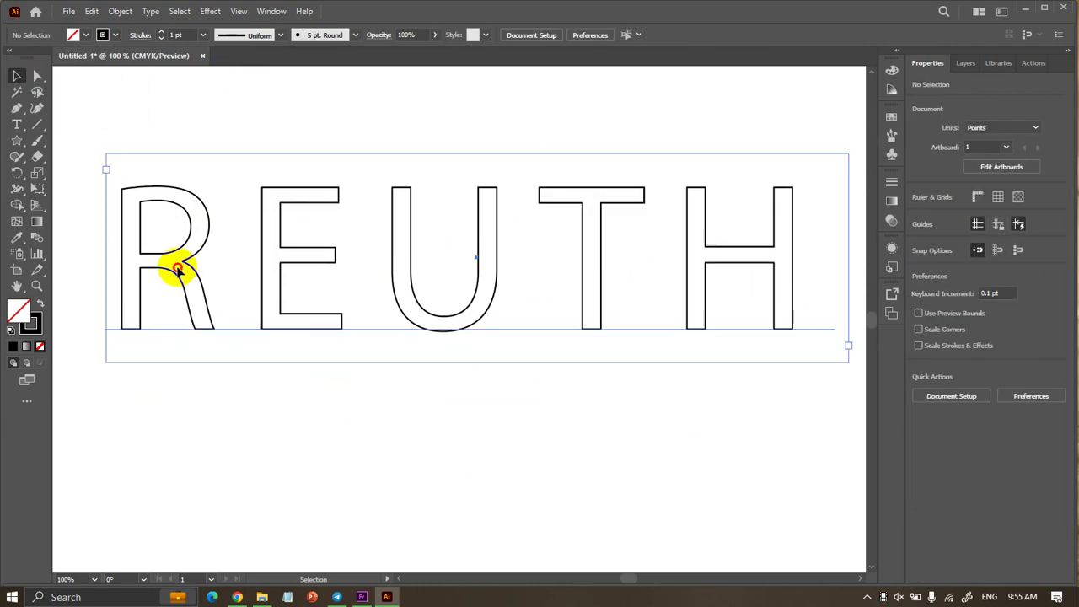
scroll(144, 200, up, 1)
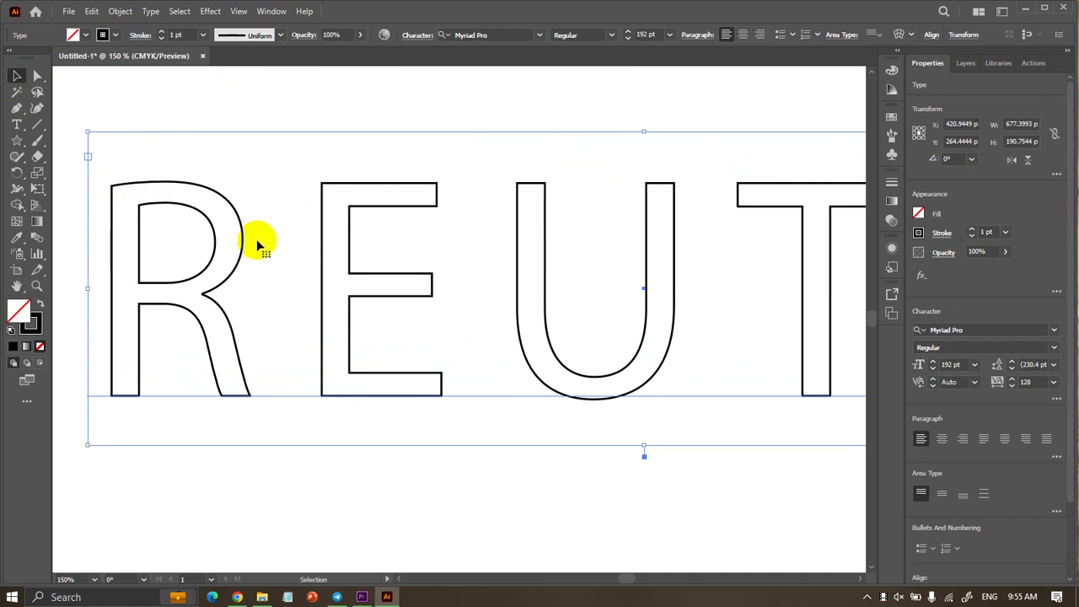
scroll(539, 258, down, 2)
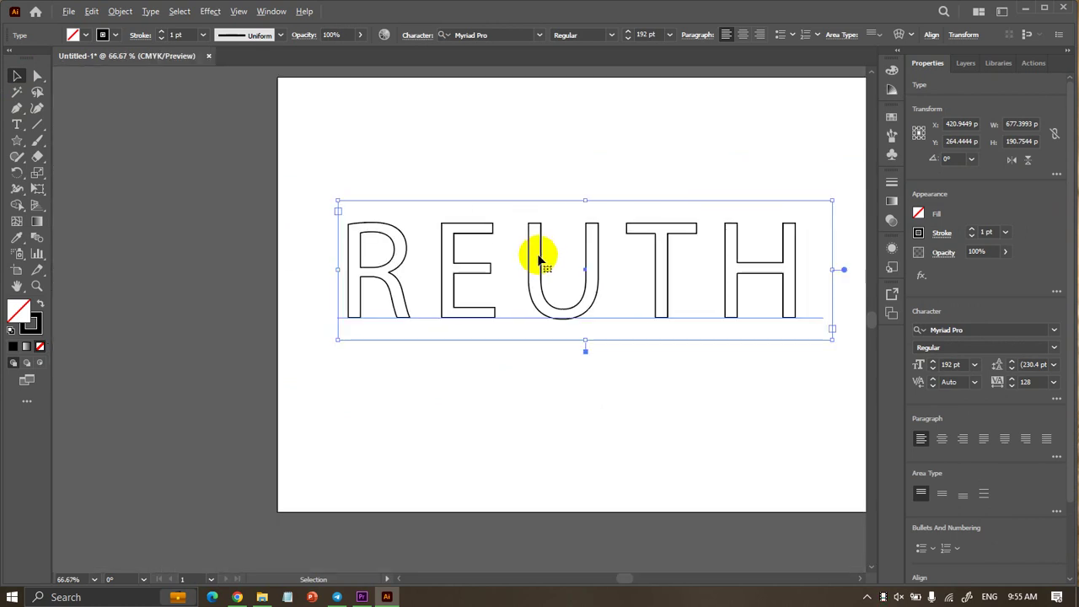
scroll(541, 253, right, 1)
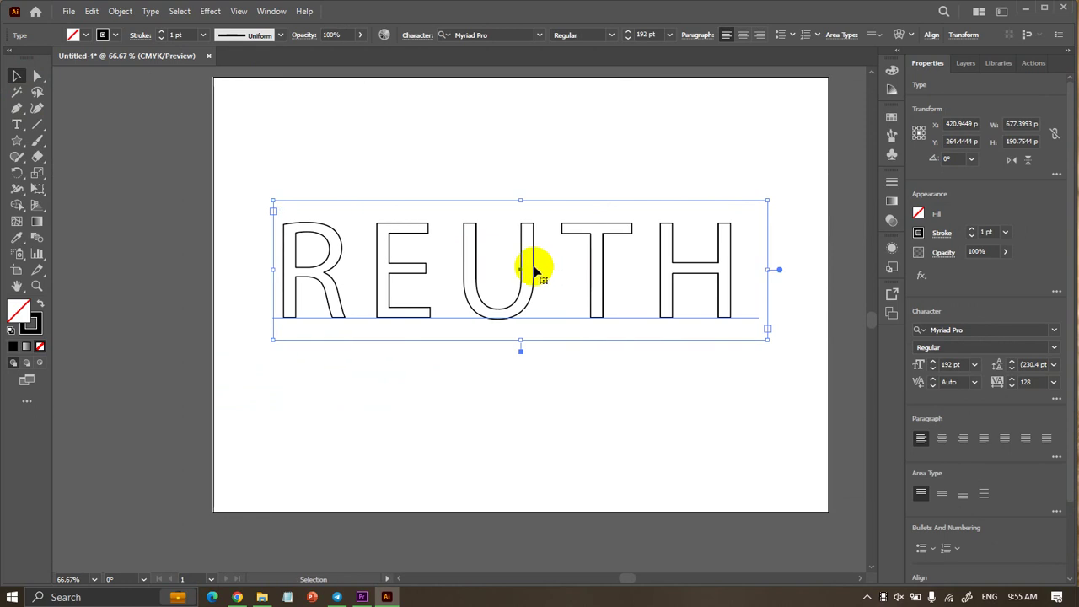
drag(533, 268, 544, 268)
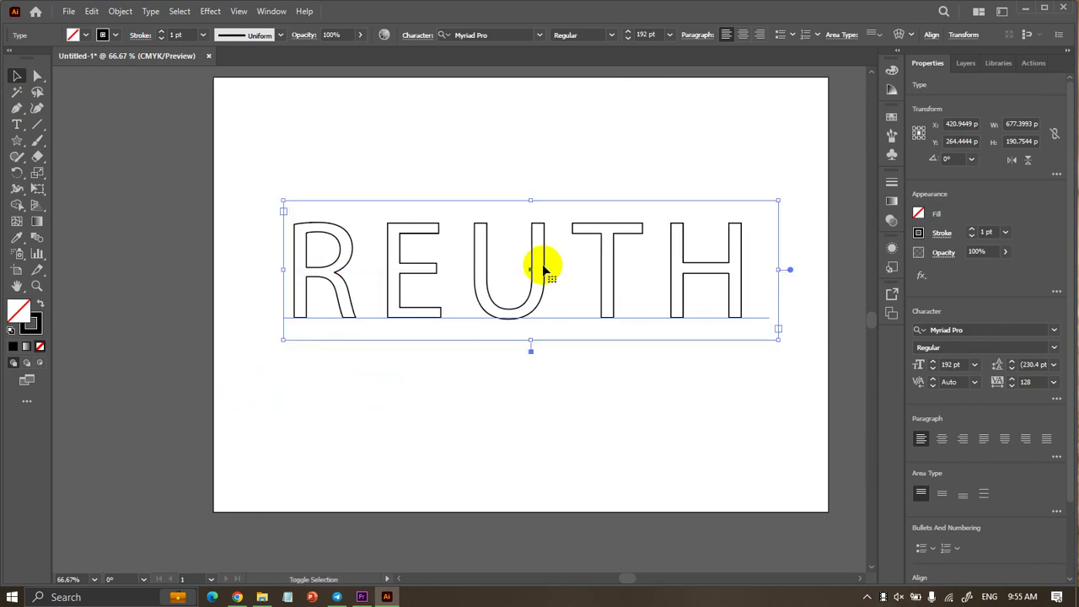
click(537, 401)
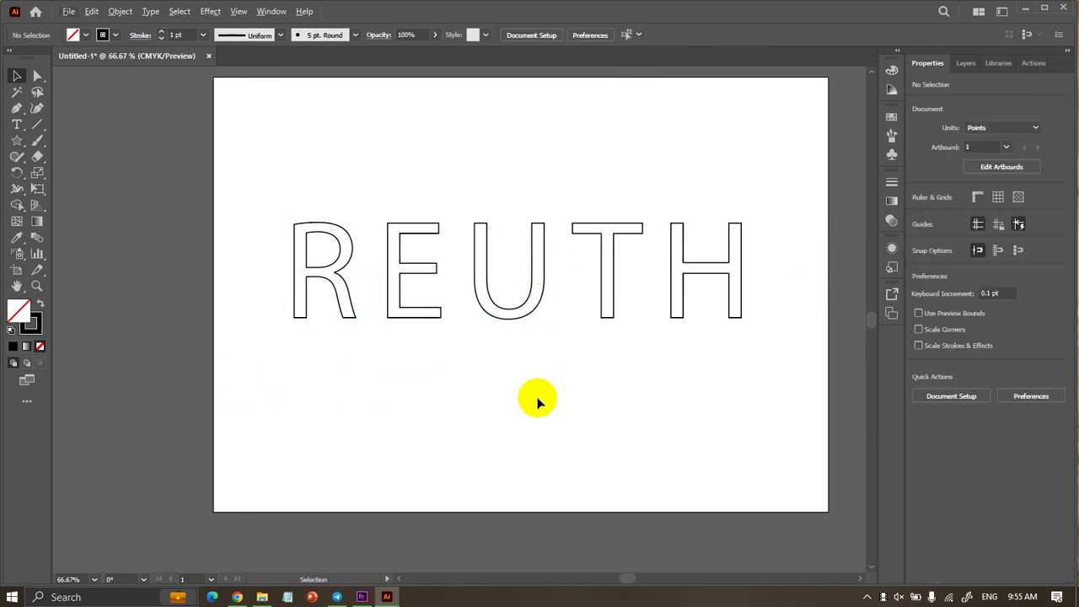
scroll(538, 402, right, 1)
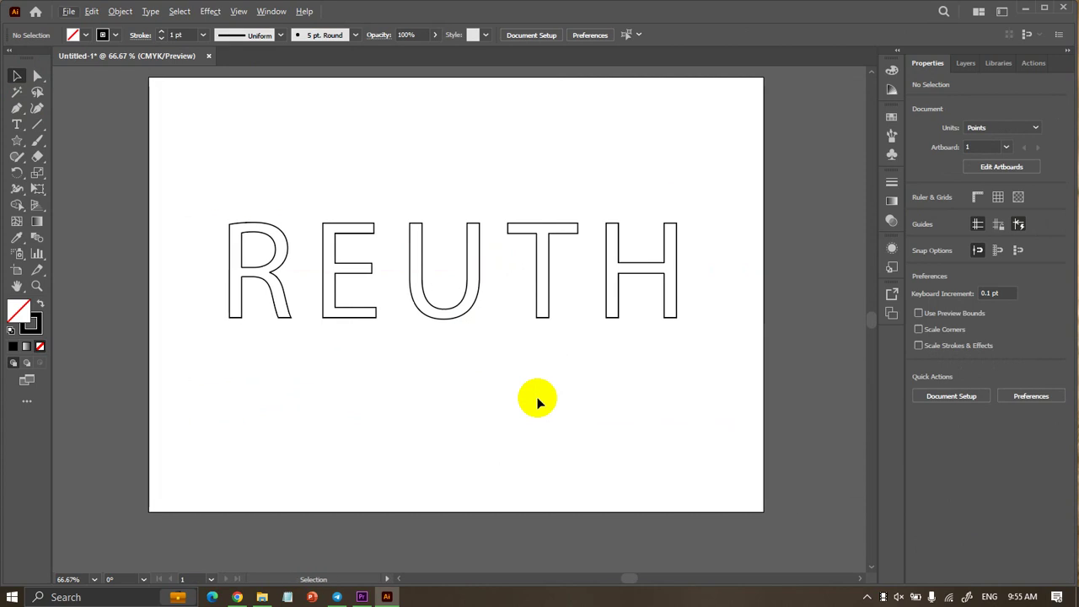
scroll(537, 402, up, 1)
scroll(538, 402, down, 1)
scroll(540, 405, up, 1)
scroll(539, 405, up, 1)
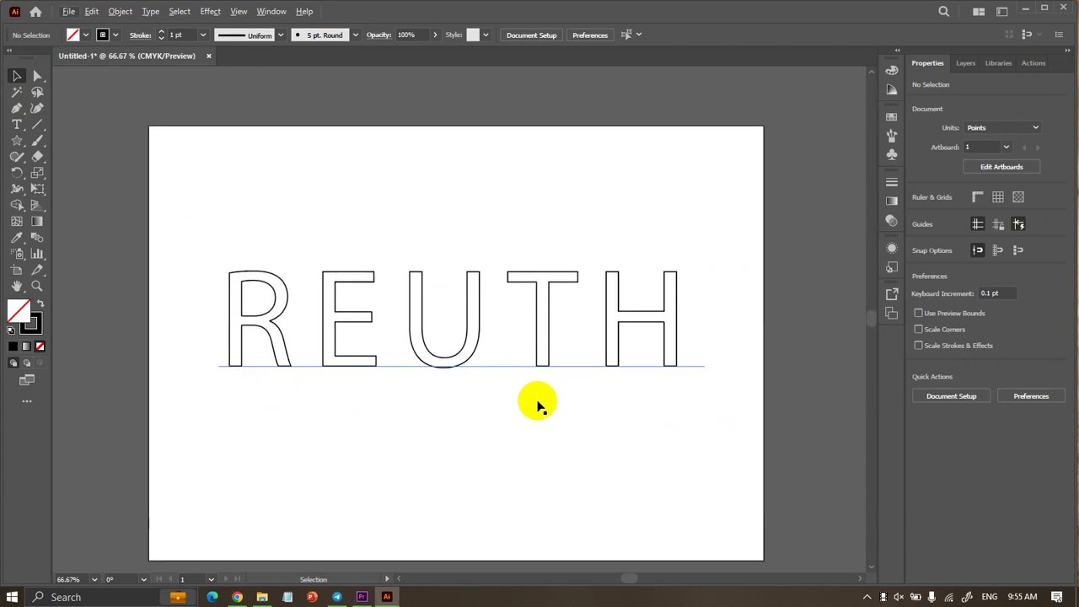
Marquee-select all of the REUTH lettering.
click(423, 342)
click(409, 414)
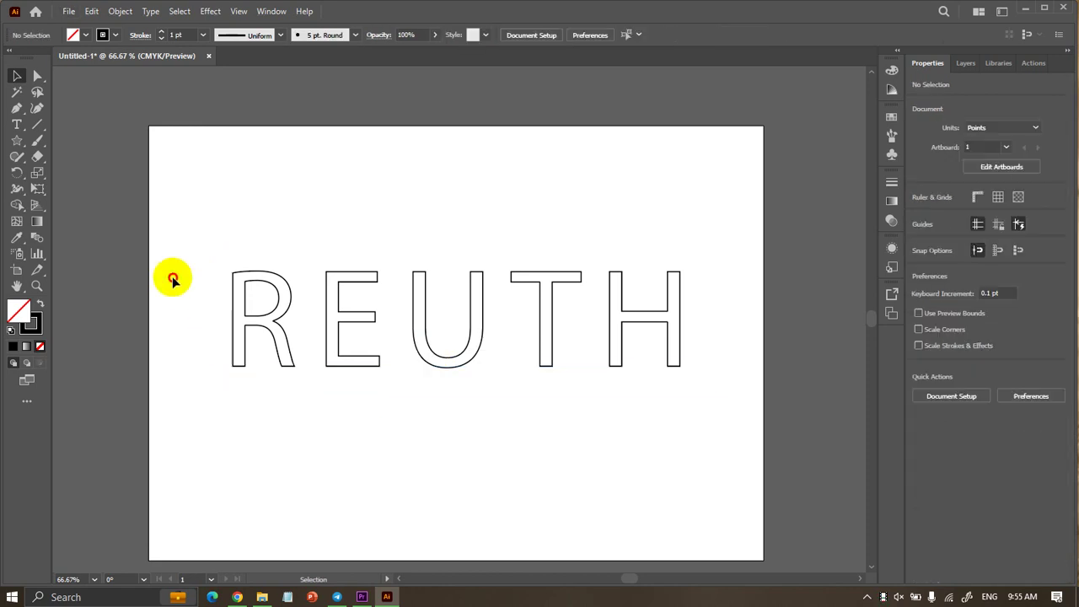
click(621, 352)
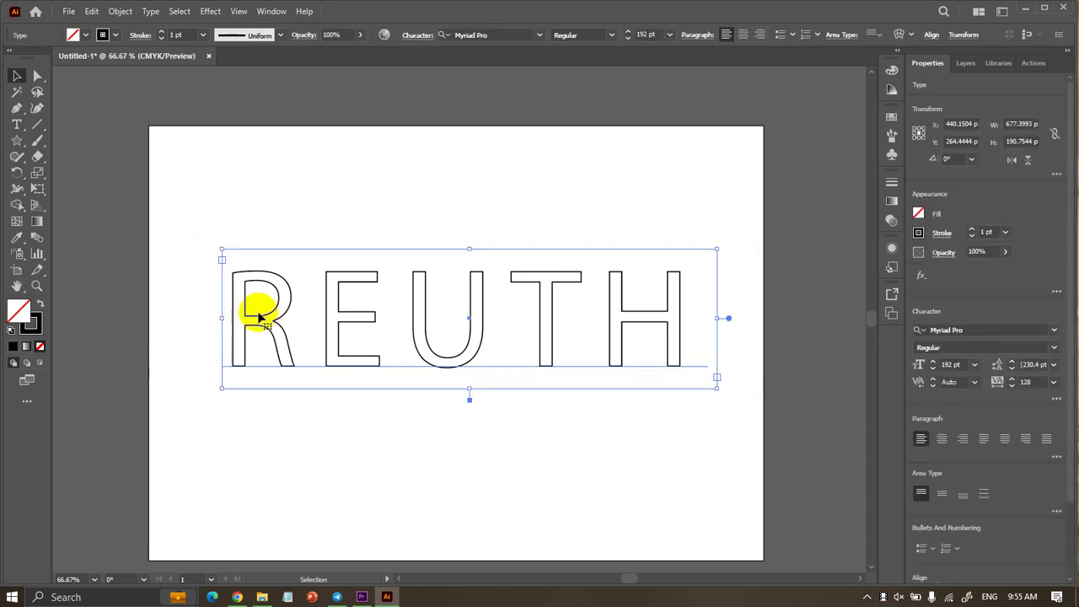
drag(222, 218, 716, 429)
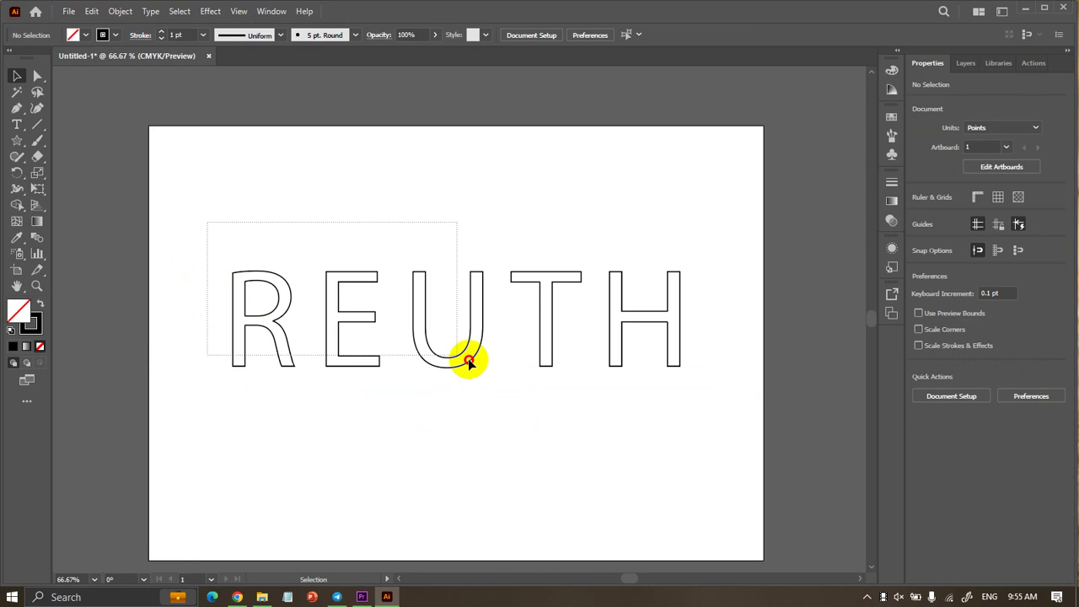
scroll(430, 411, up, 1)
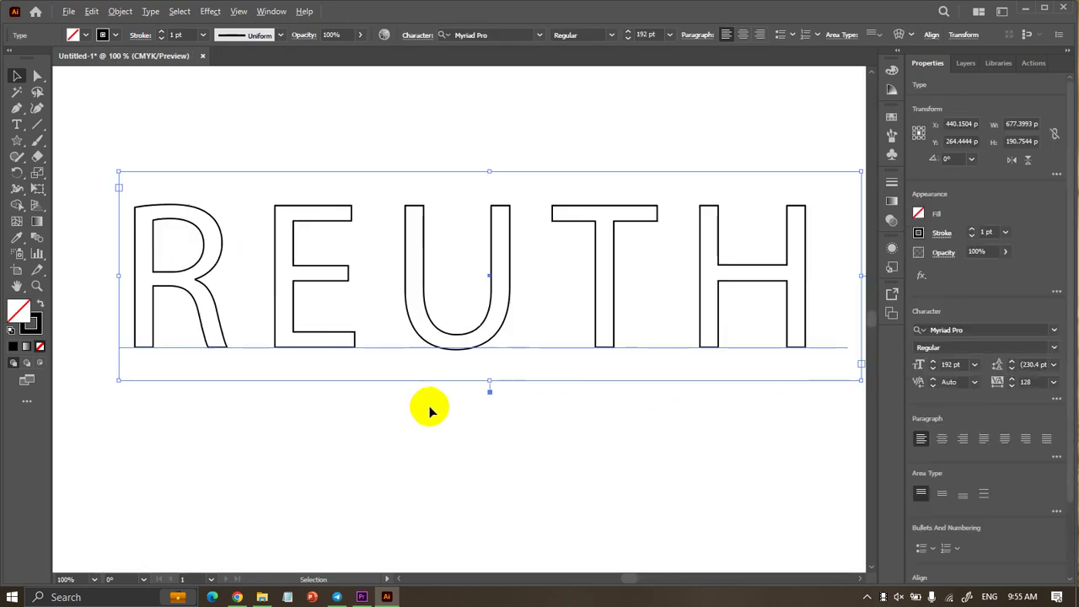
scroll(430, 411, right, 1)
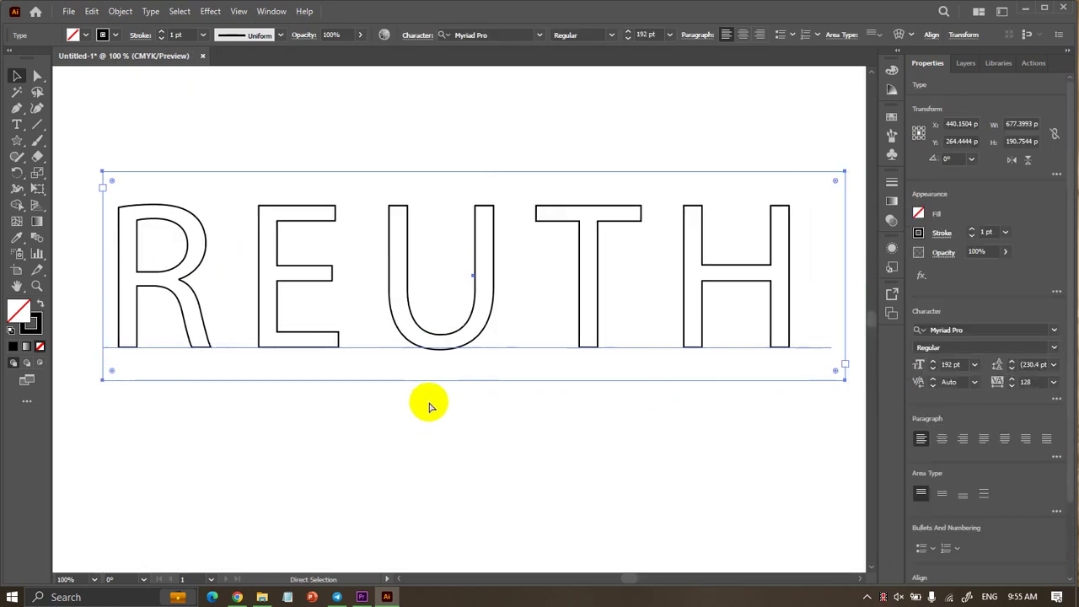
Open Object > Expand with Object and Fill ticked, moving the dialog centrally.
click(116, 12)
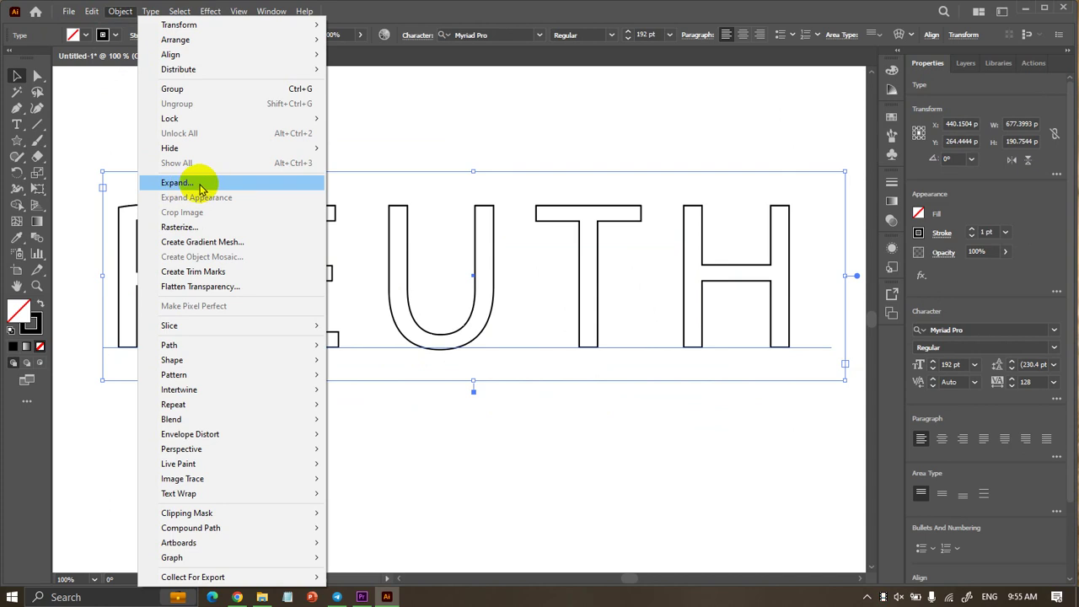
click(206, 188)
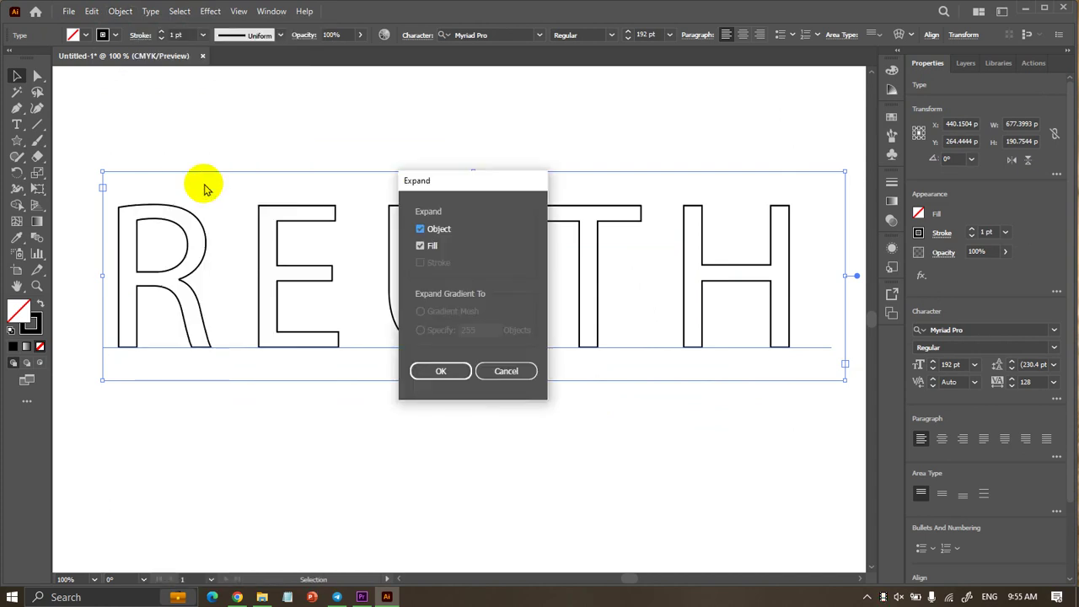
drag(475, 190, 907, 142)
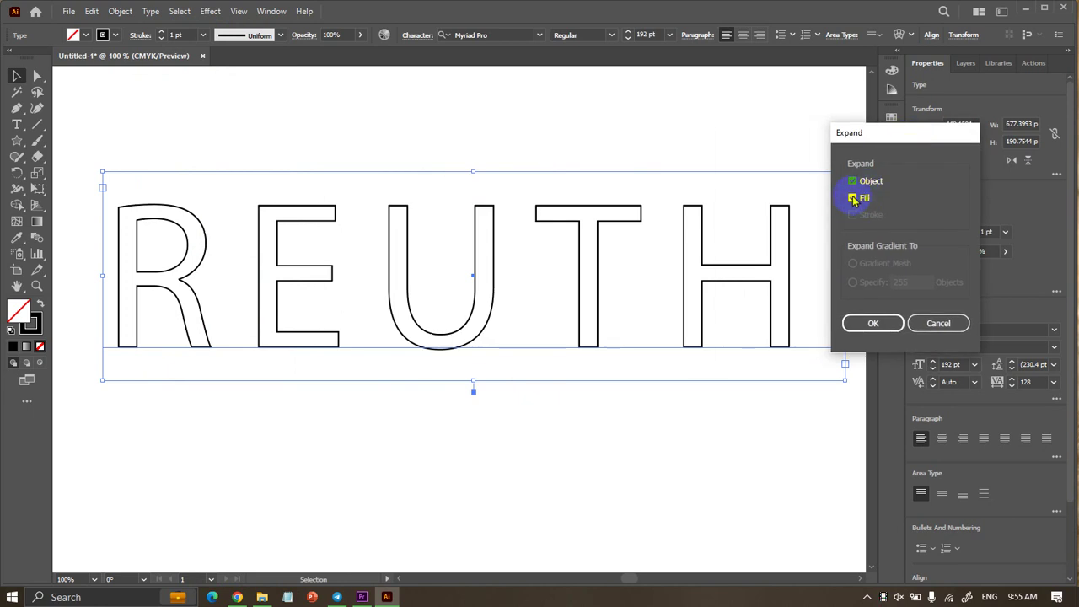
drag(834, 130, 592, 100)
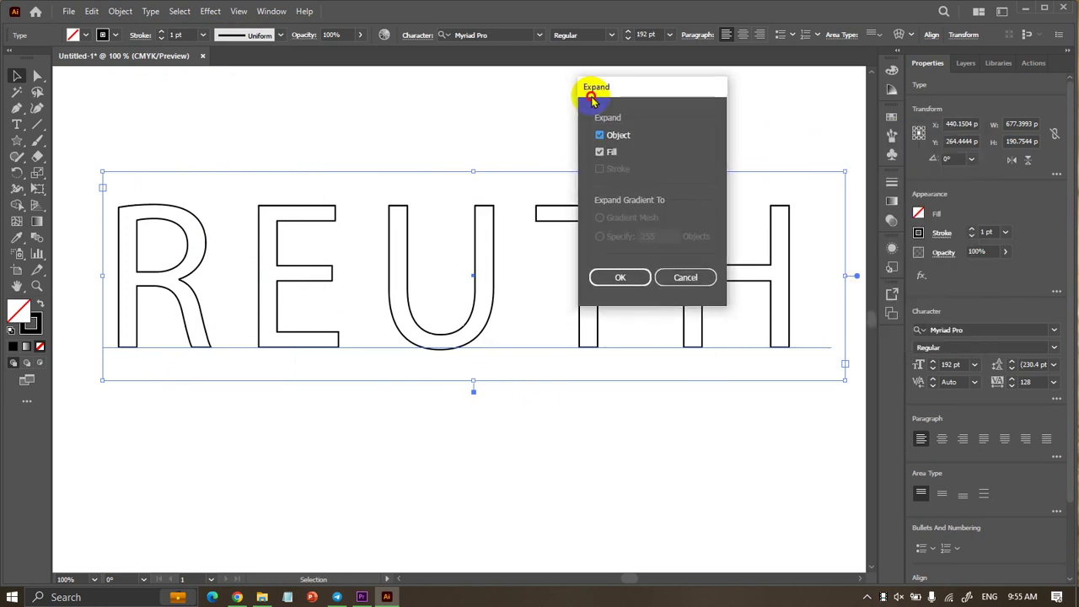
click(609, 278)
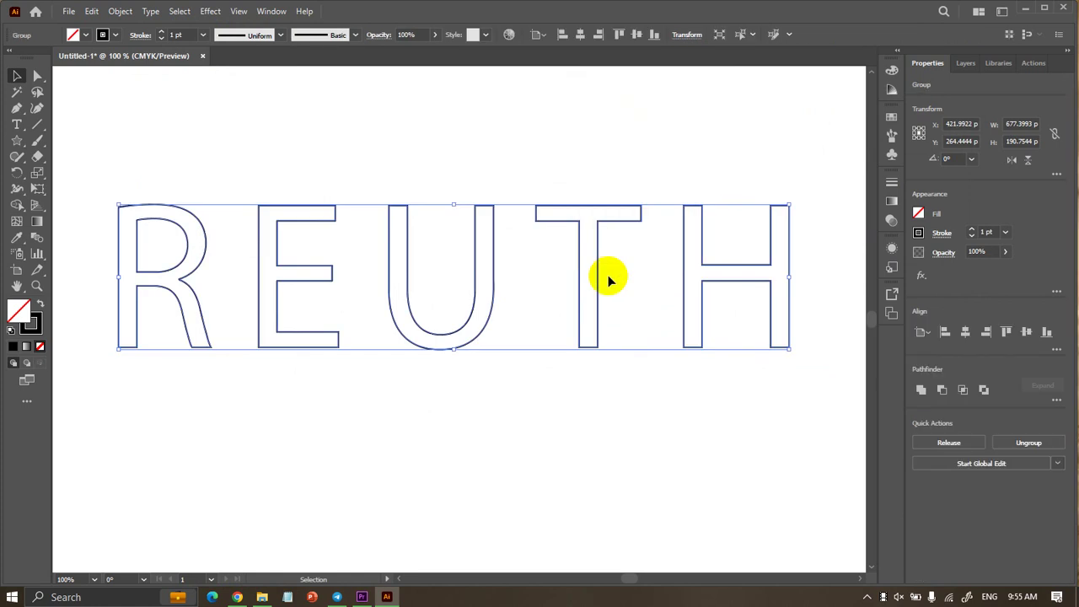
click(446, 417)
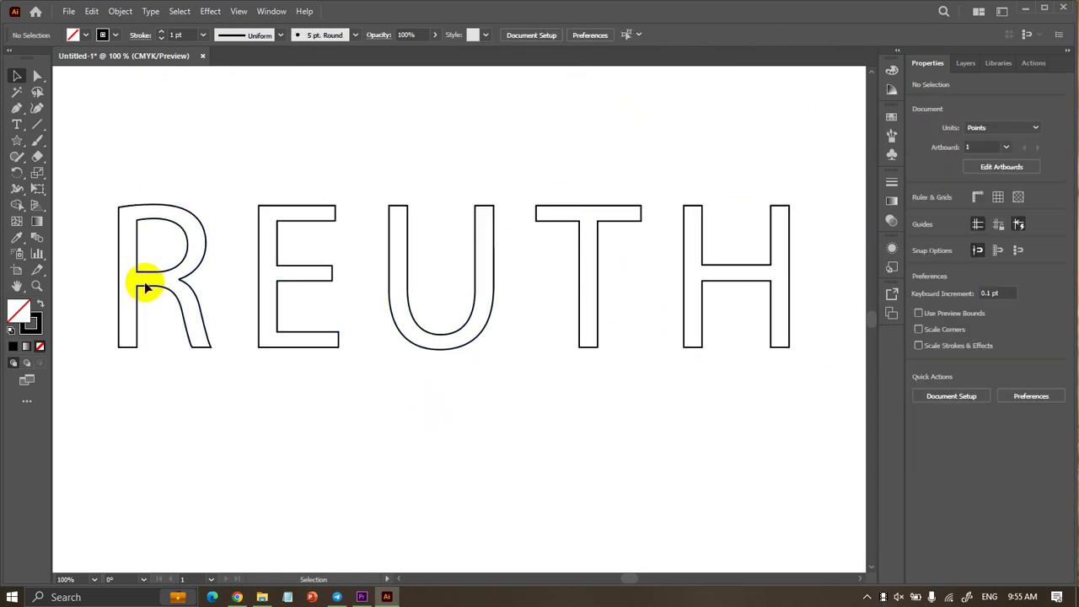
click(189, 282)
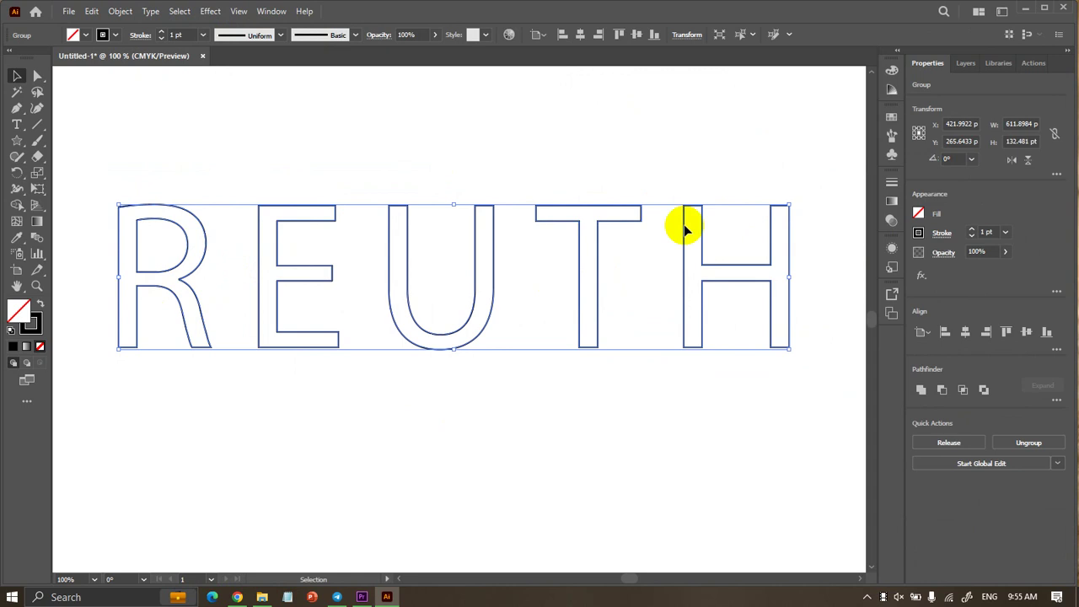
right_click(626, 220)
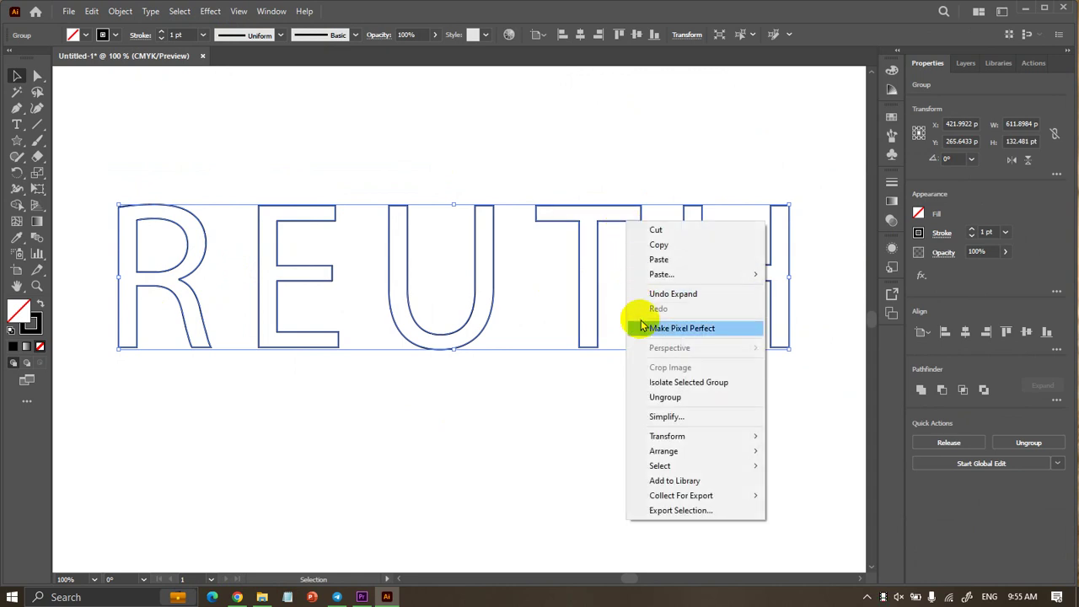
click(664, 397)
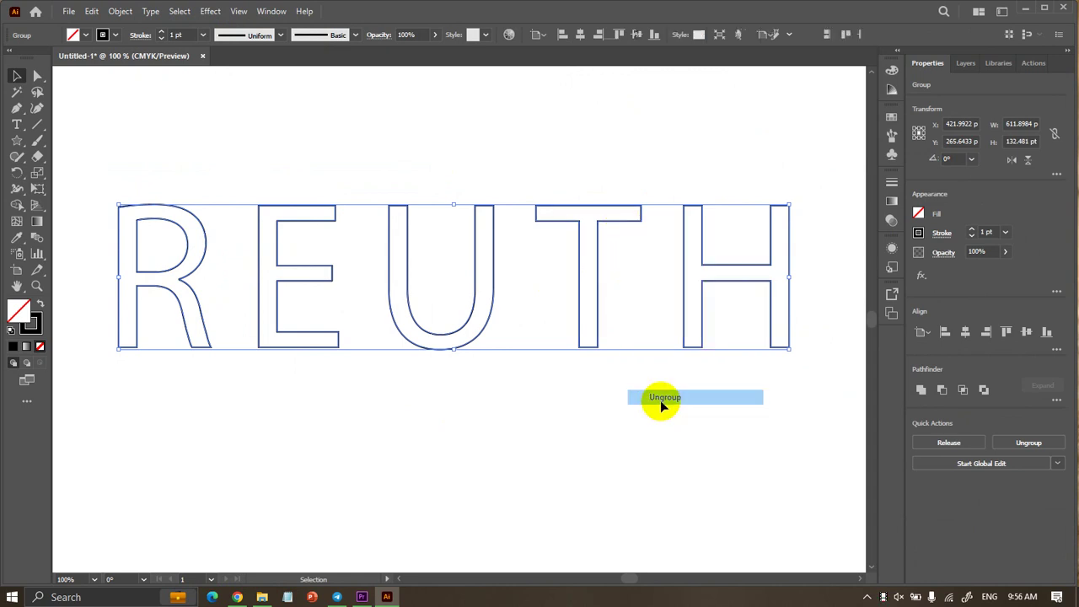
click(657, 402)
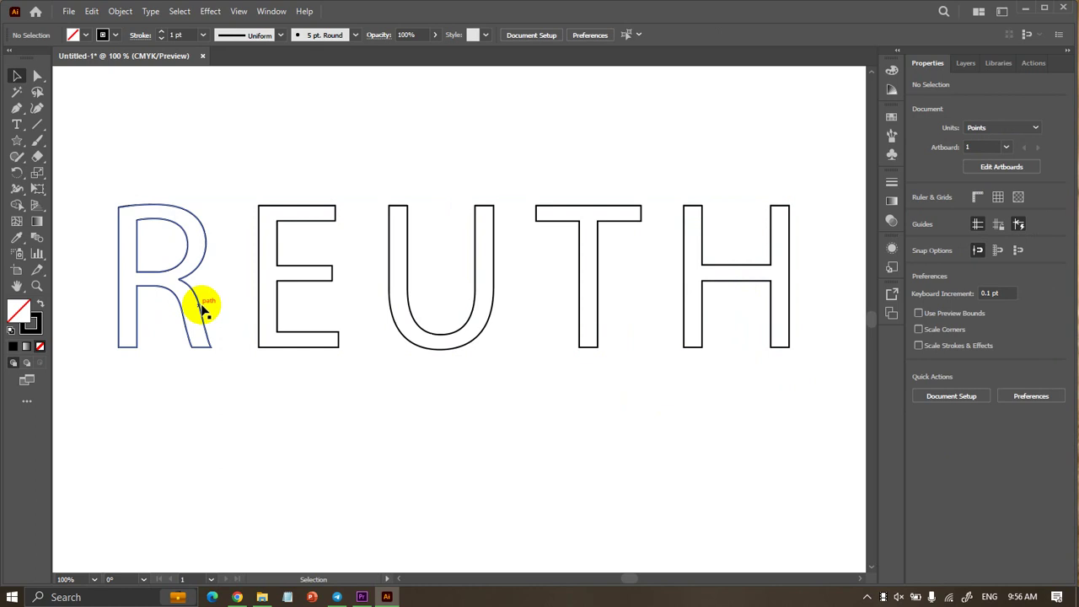
double_click(202, 310)
double_click(275, 389)
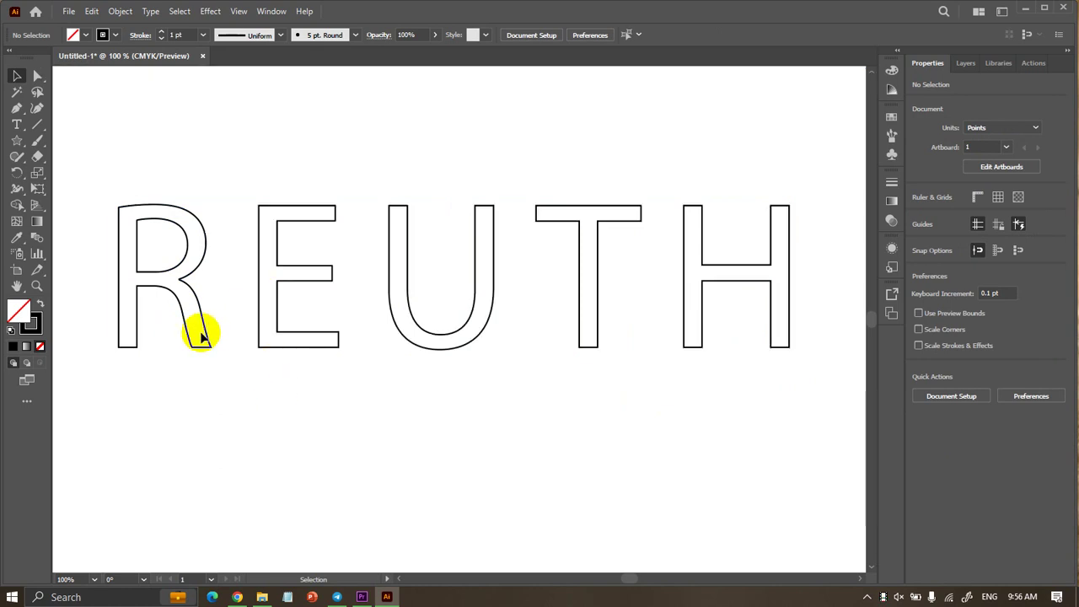
click(205, 331)
click(262, 325)
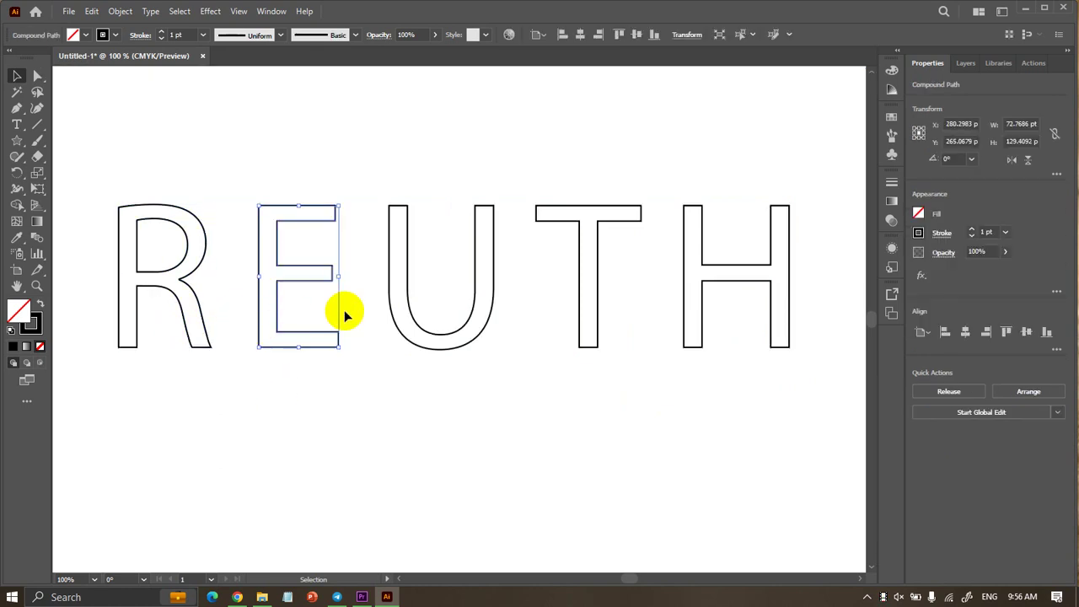
click(394, 308)
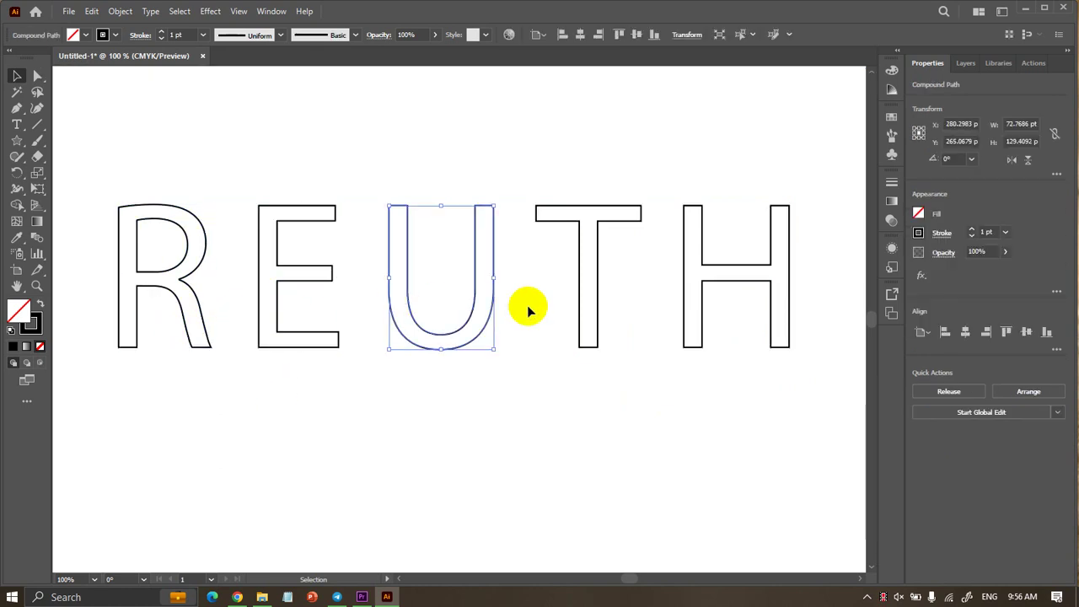
click(600, 292)
click(684, 297)
click(686, 394)
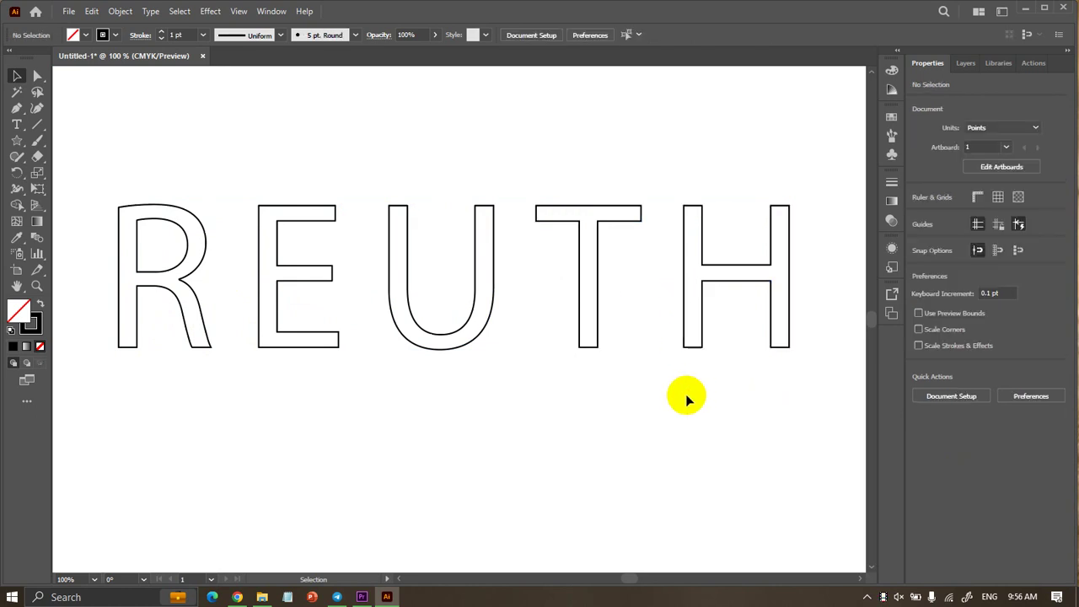
scroll(582, 385, down, 3)
scroll(385, 337, up, 5)
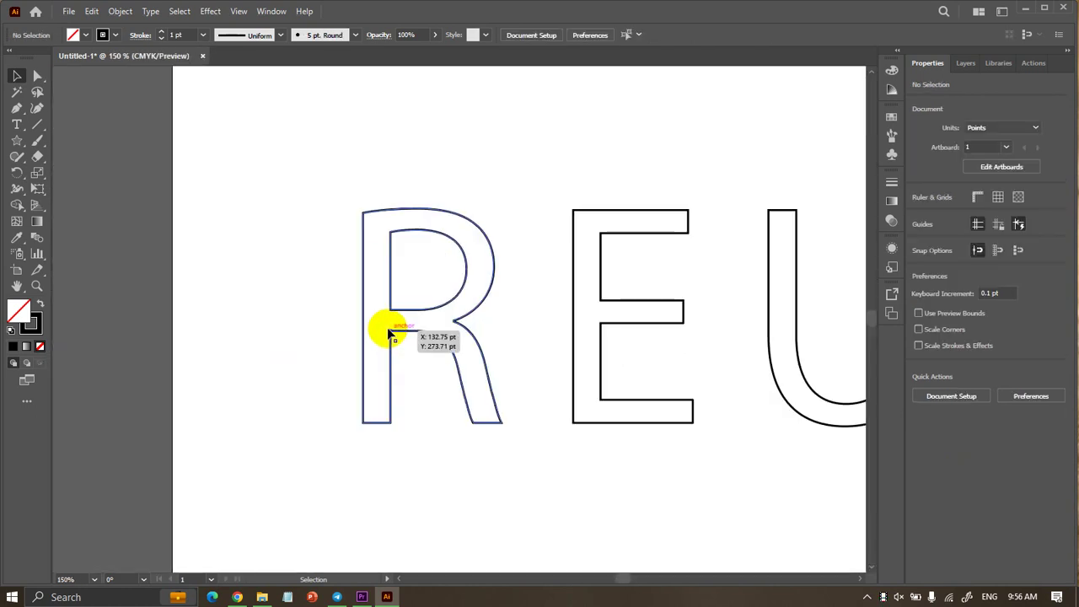
scroll(387, 328, down, 1)
scroll(309, 292, down, 1)
scroll(309, 292, down, 2)
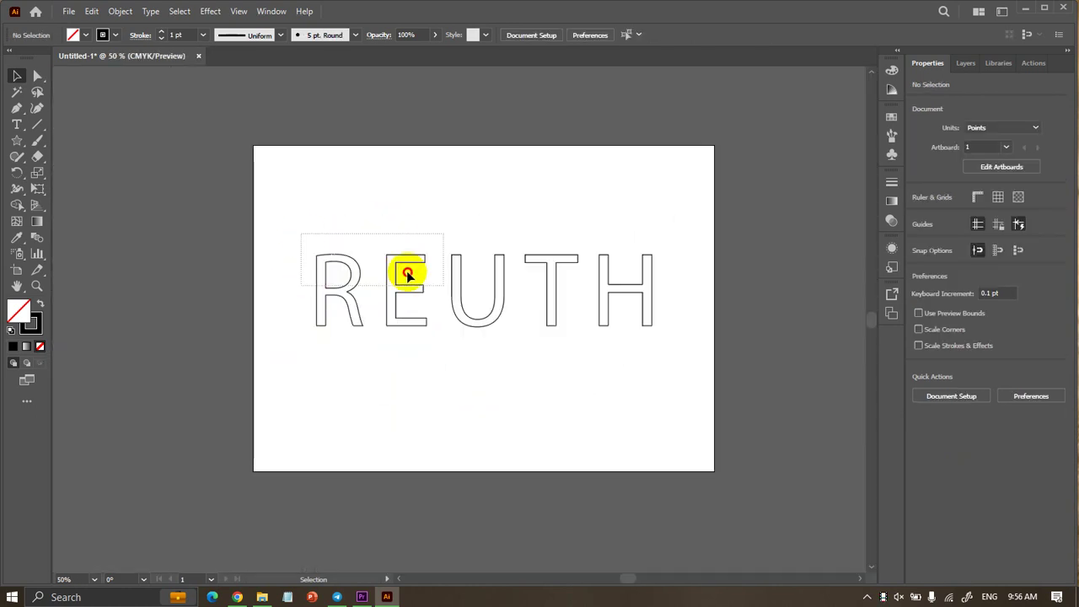
drag(301, 233, 662, 313)
right_click(635, 289)
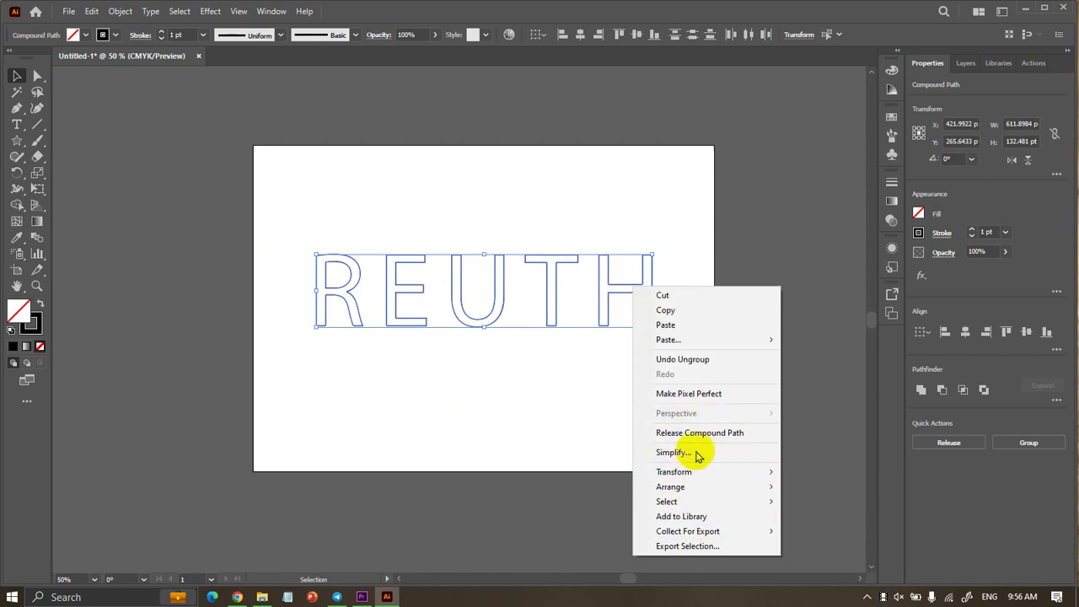
click(486, 363)
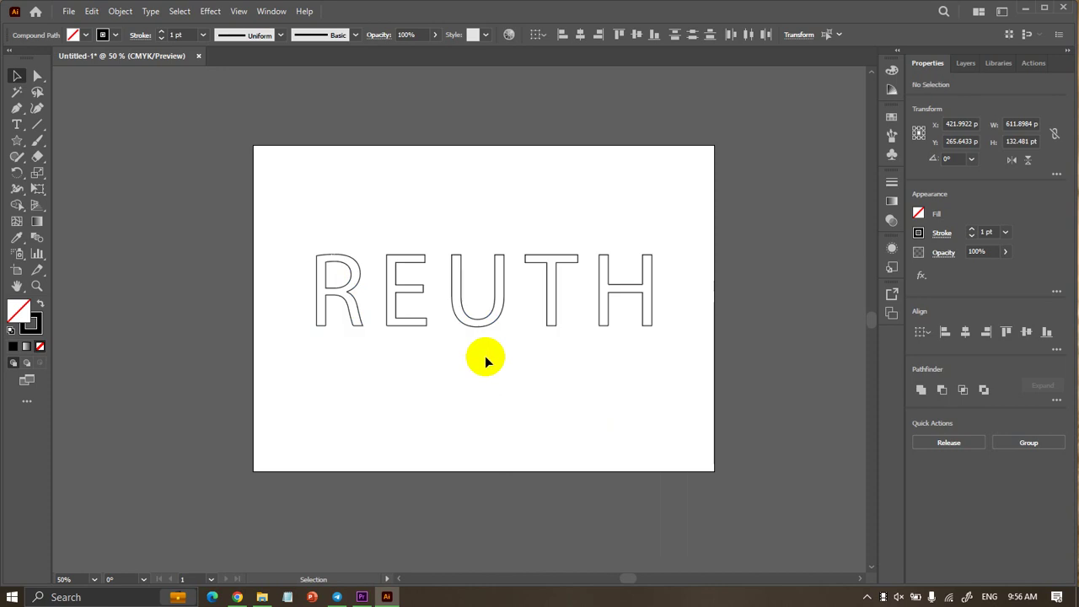
scroll(472, 312, up, 1)
scroll(224, 266, up, 2)
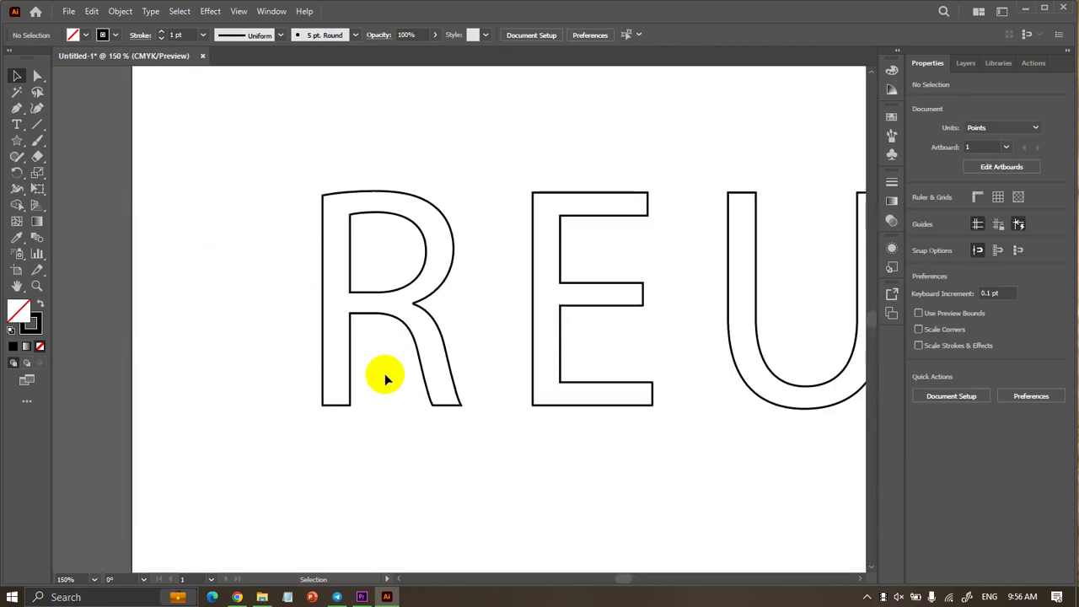
scroll(384, 373, up, 1)
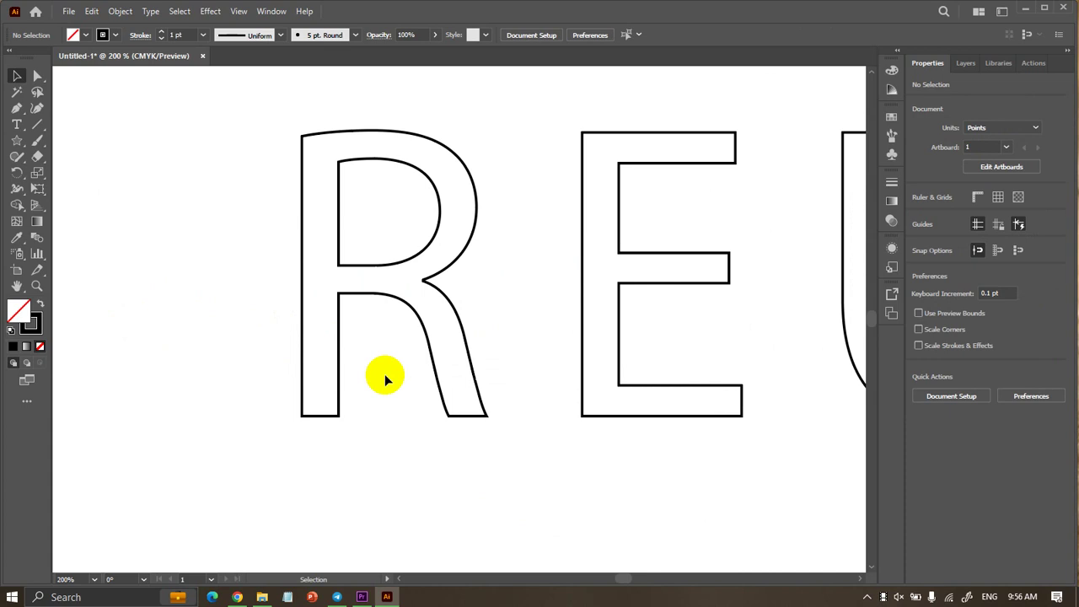
scroll(355, 263, up, 1)
scroll(355, 263, up, 1)
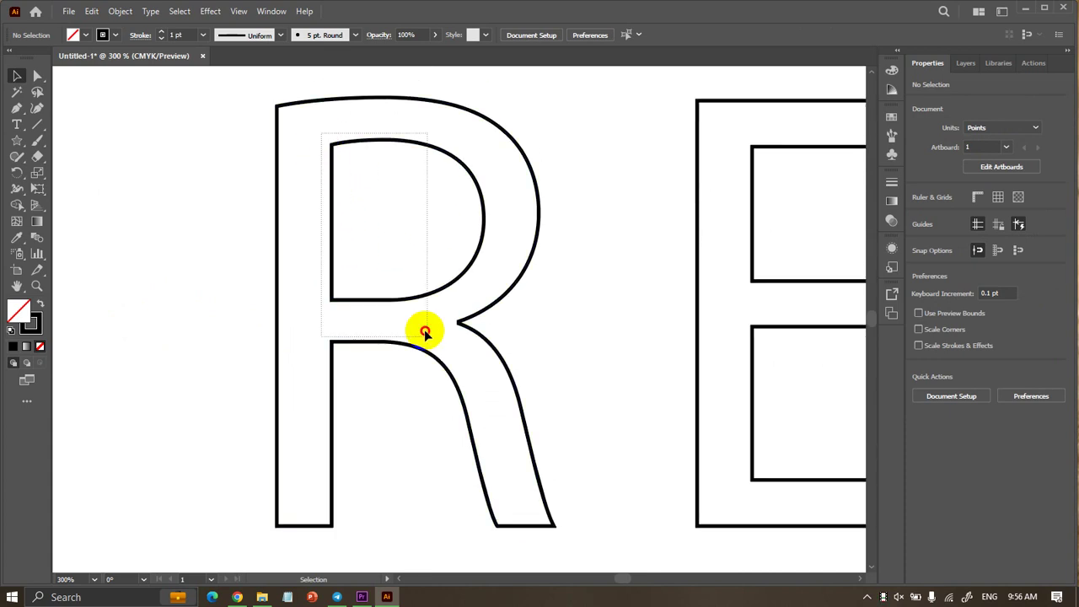
drag(447, 460, 444, 464)
click(609, 413)
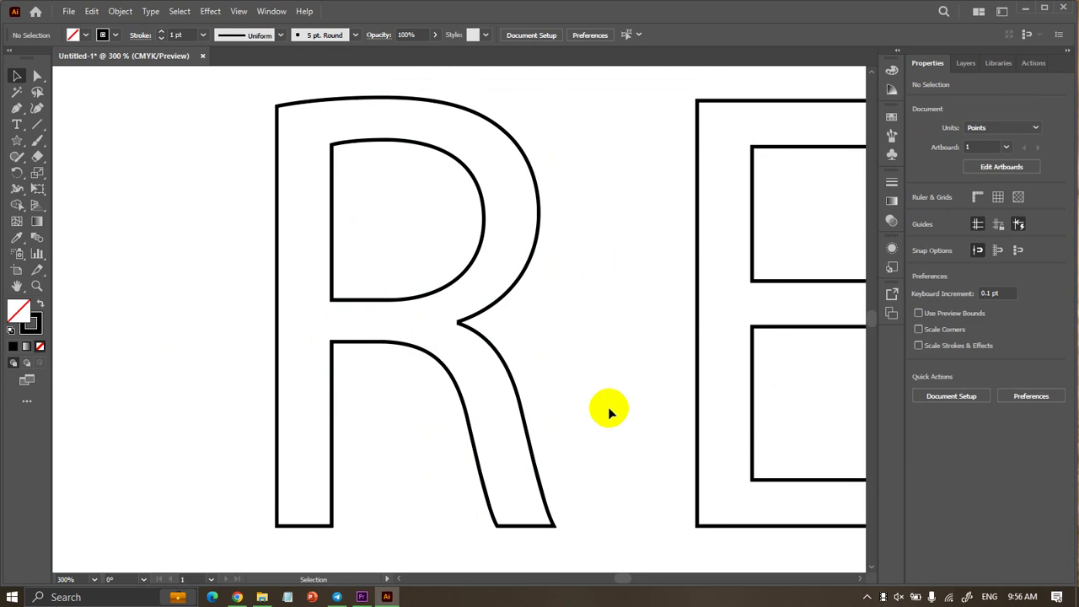
click(477, 113)
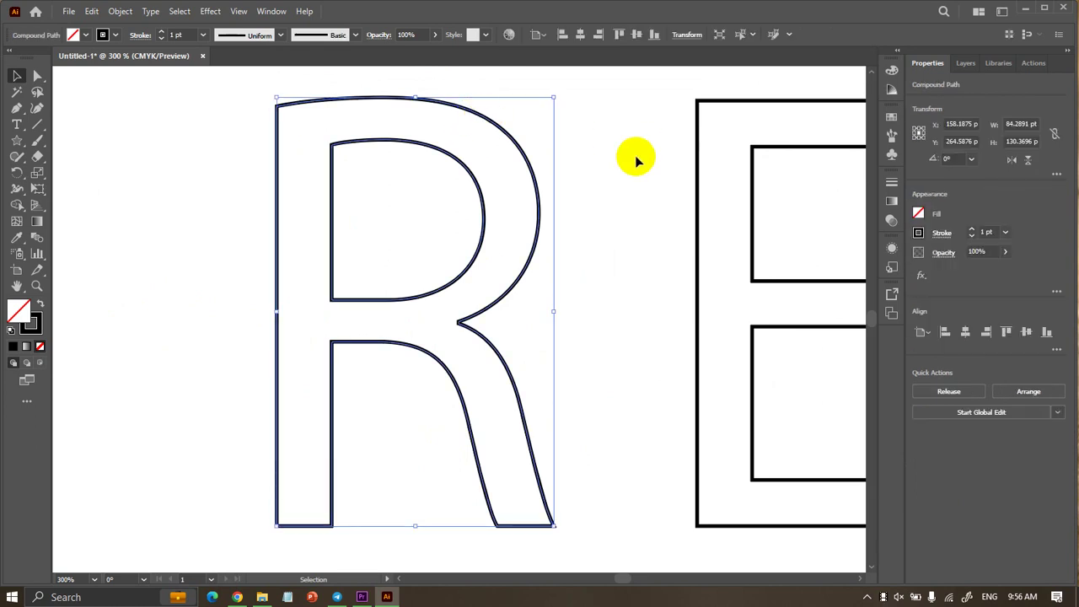
click(633, 159)
click(430, 294)
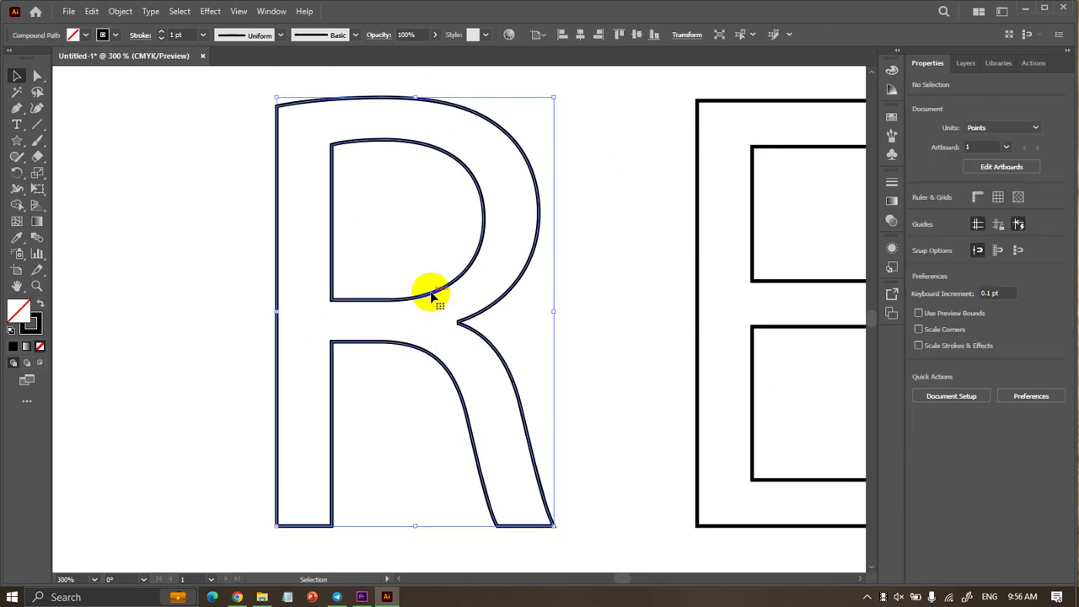
double_click(431, 294)
click(430, 294)
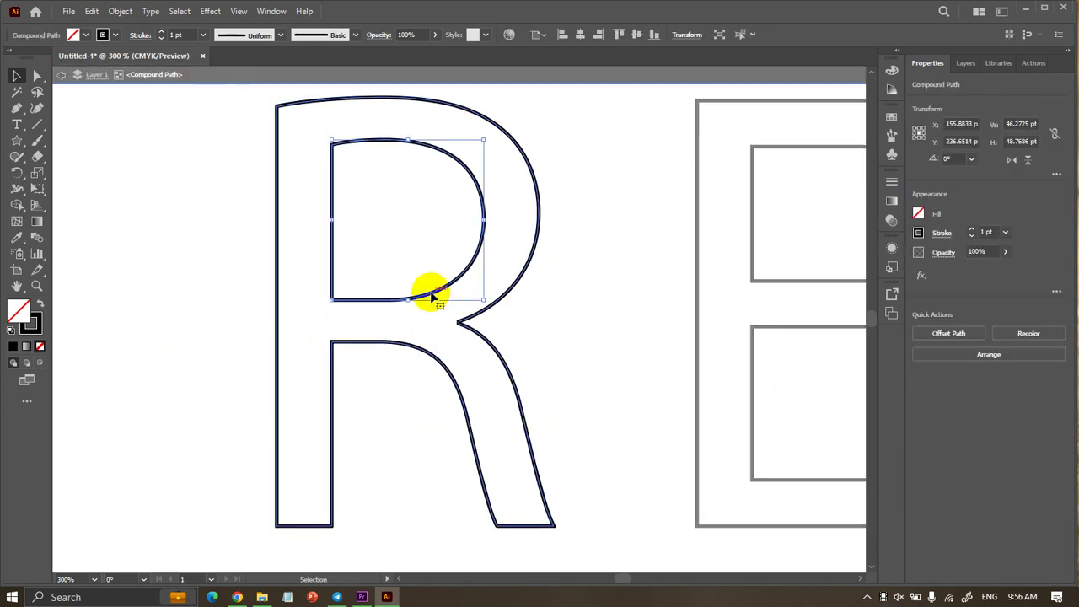
double_click(621, 263)
mouse_move(255, 93)
mouse_down()
mouse_move(573, 556)
mouse_move(485, 295)
mouse_up()
scroll(503, 291, down, 1)
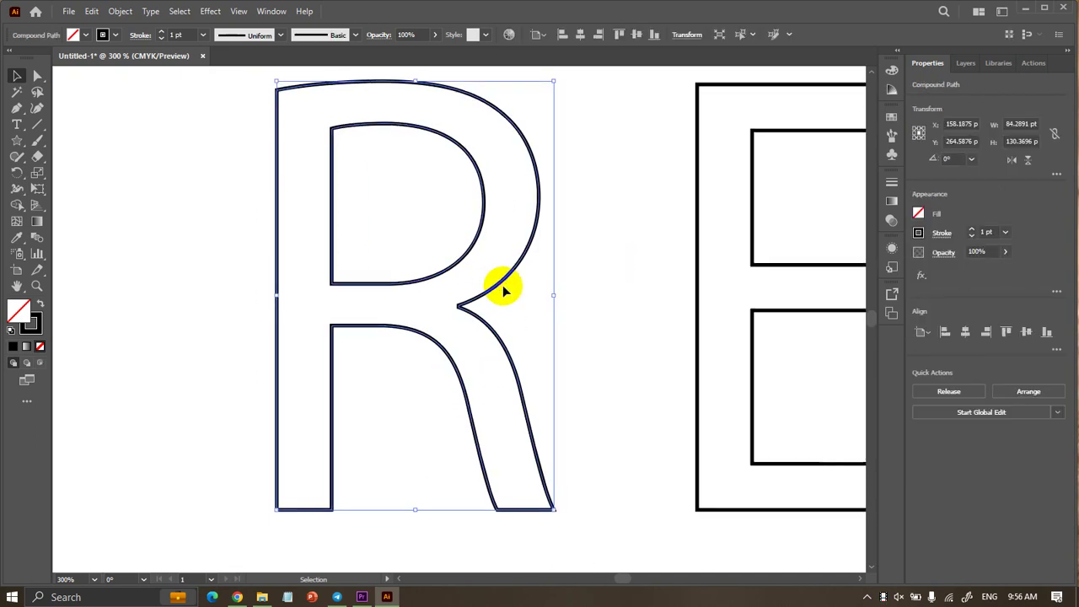
right_click(491, 292)
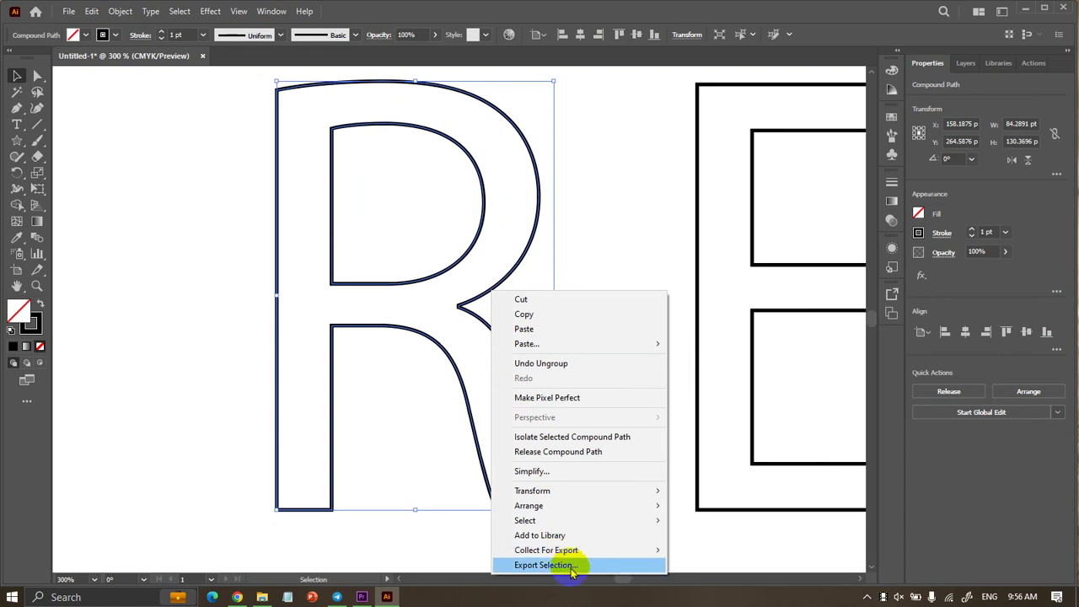
click(586, 262)
double_click(453, 268)
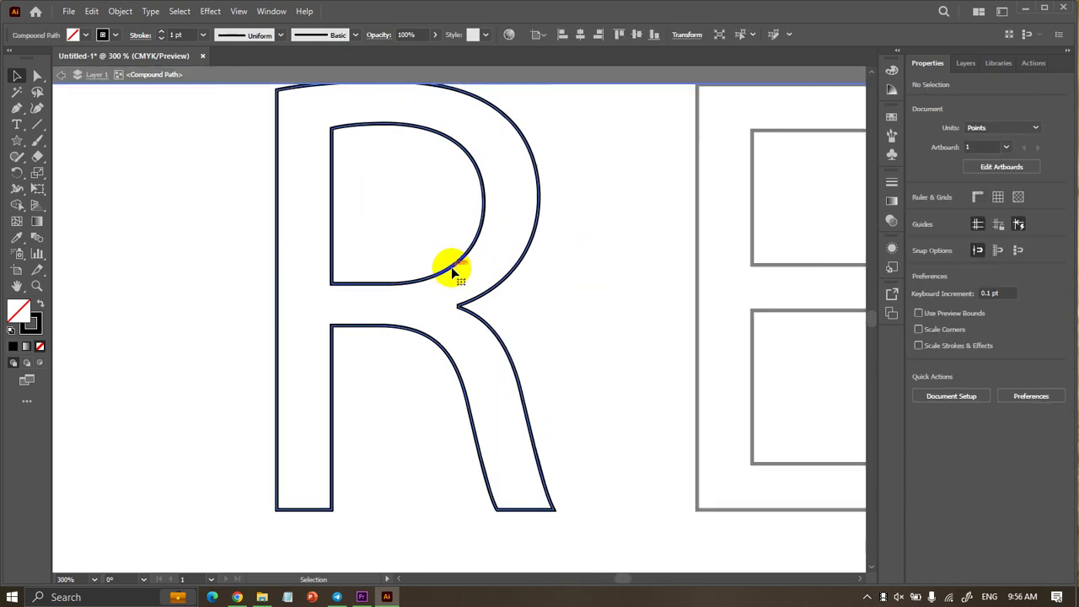
click(460, 263)
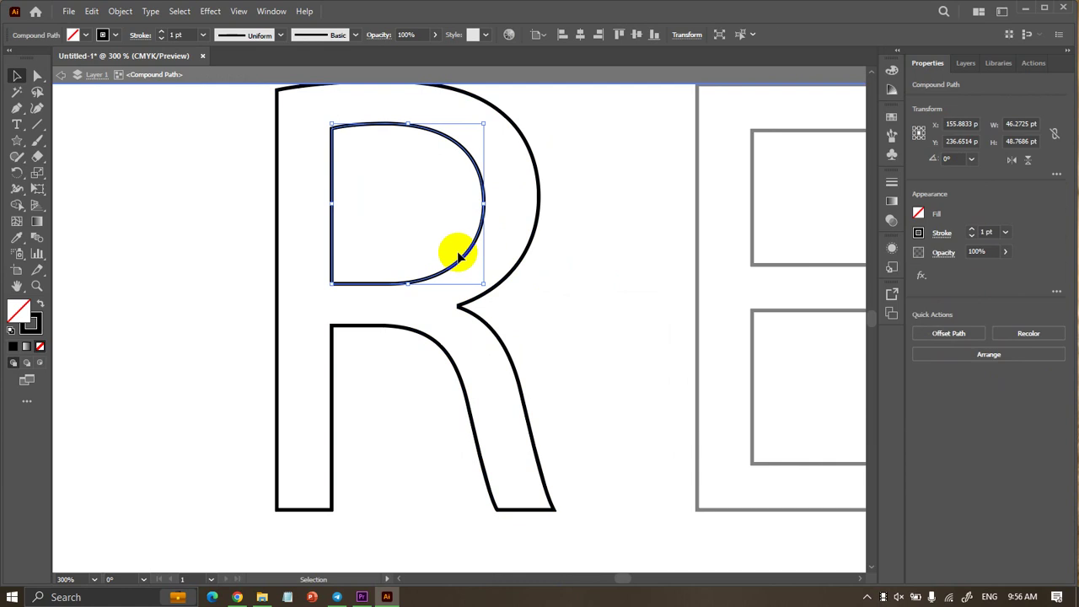
key(Delete)
click(361, 327)
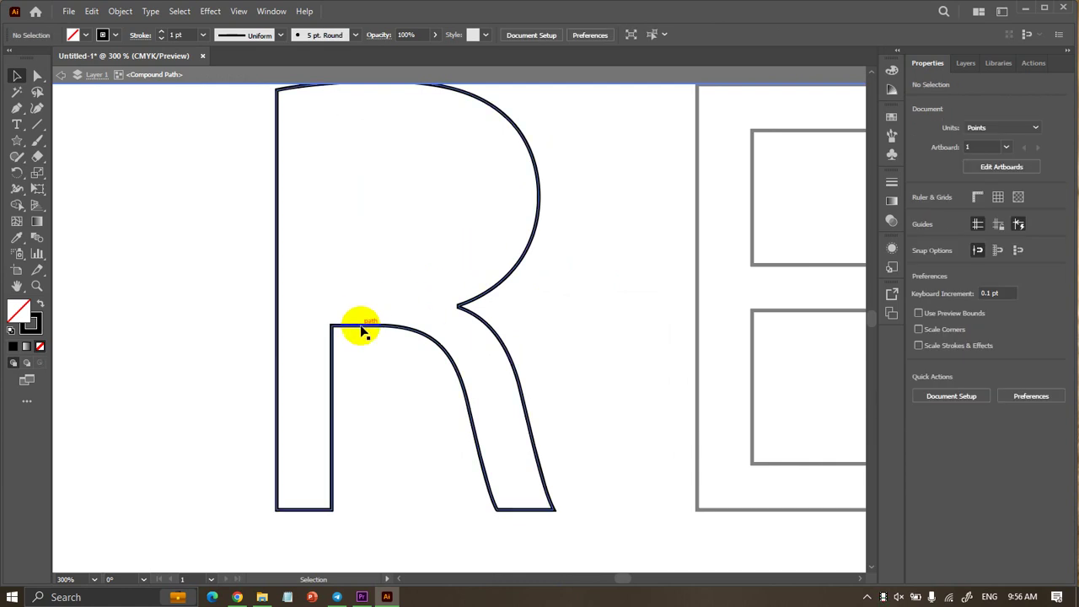
double_click(573, 281)
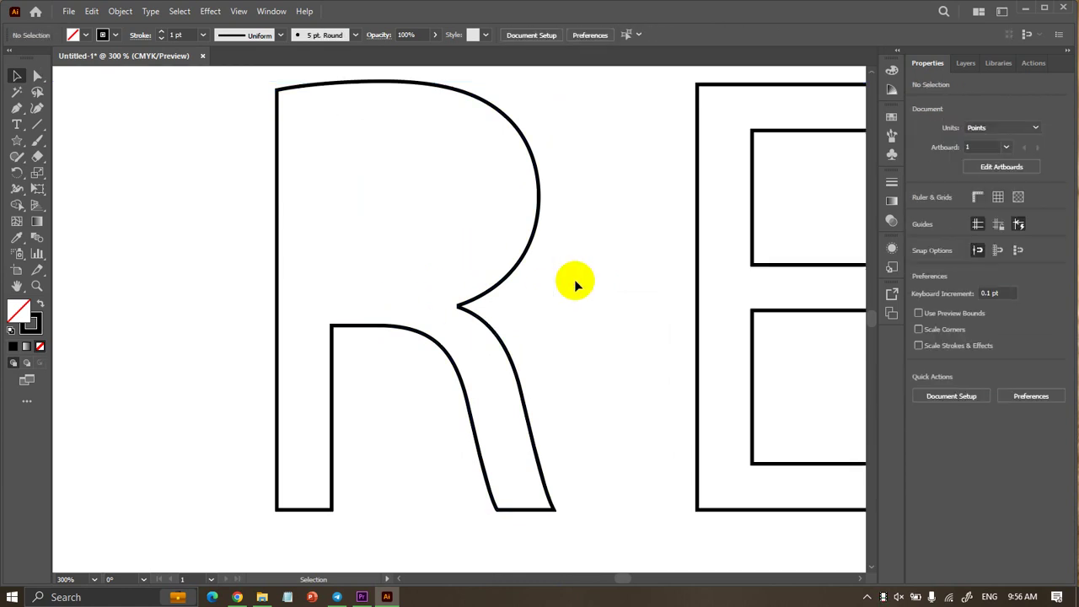
key(ctrl+z)
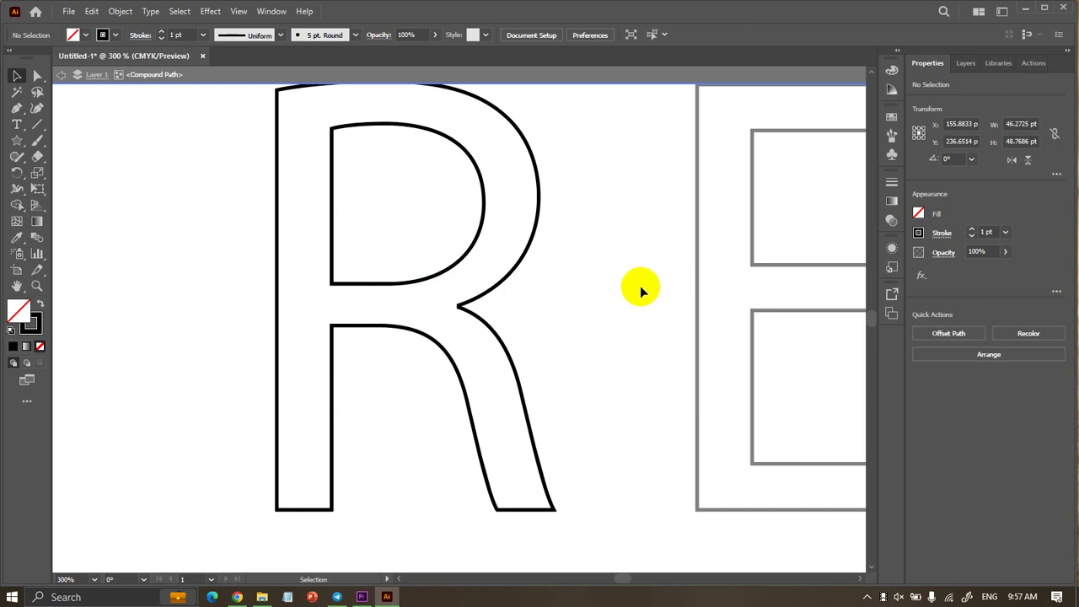
double_click(640, 289)
key(ctrl+minus)
drag(303, 161, 503, 464)
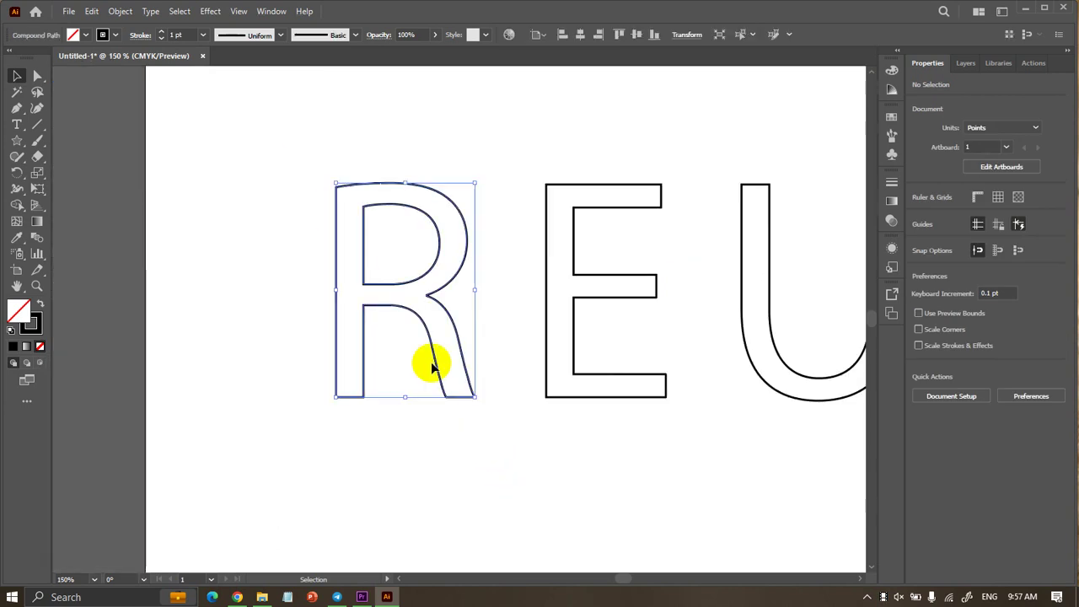
right_click(413, 284)
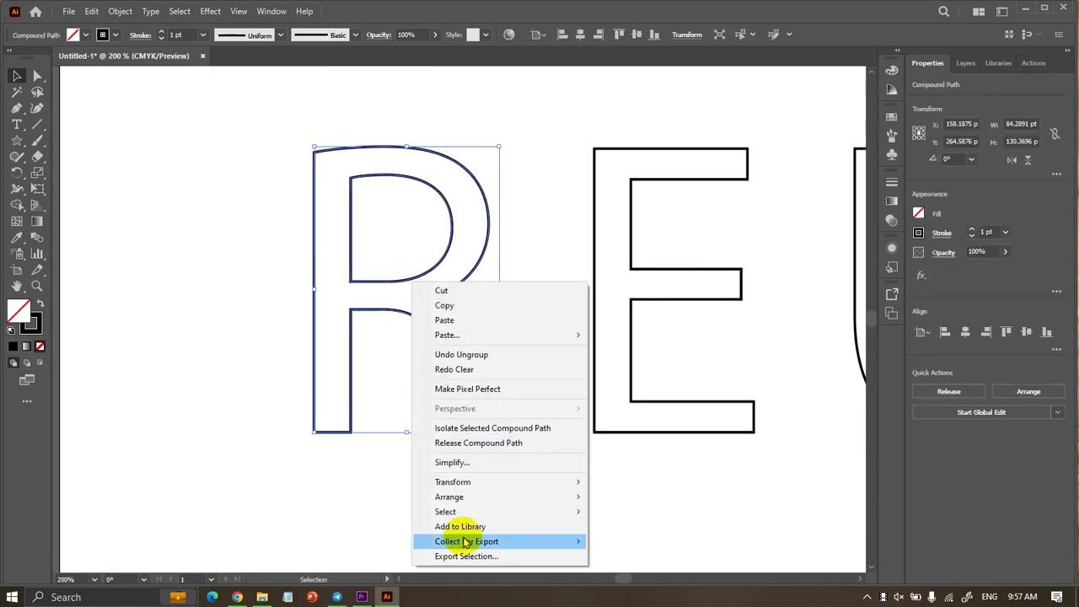
click(525, 305)
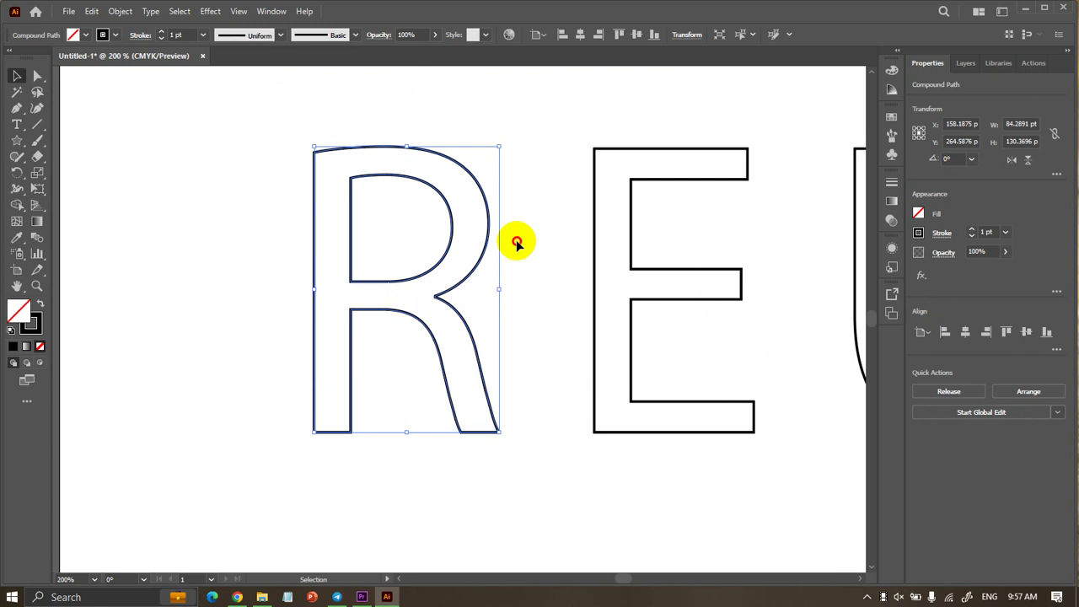
click(517, 241)
alt+scroll(392, 254, up, 2)
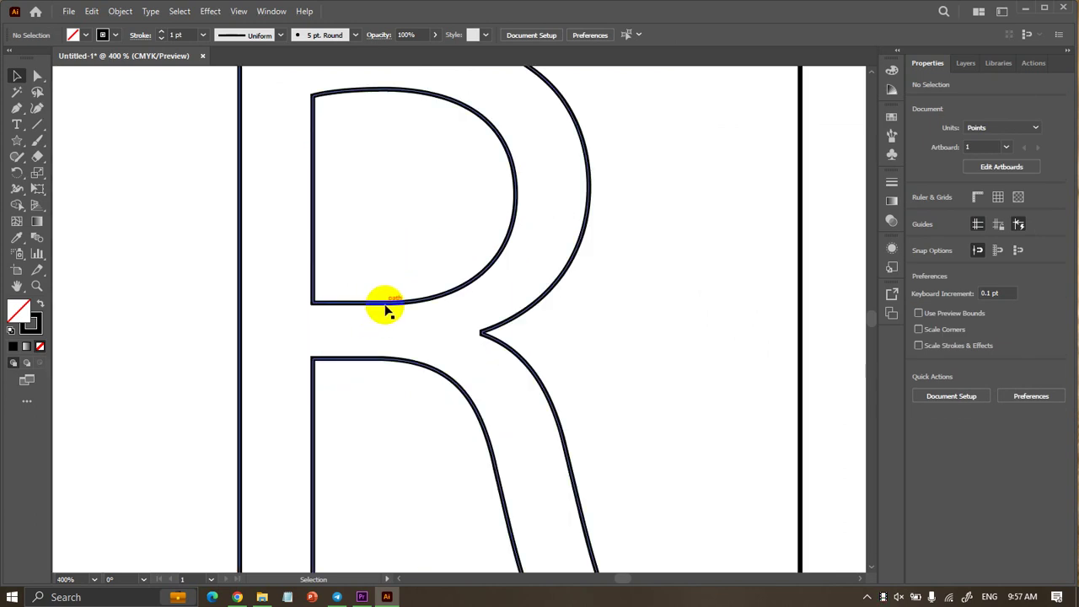
double_click(387, 308)
alt+scroll(386, 309, down, 1)
click(396, 304)
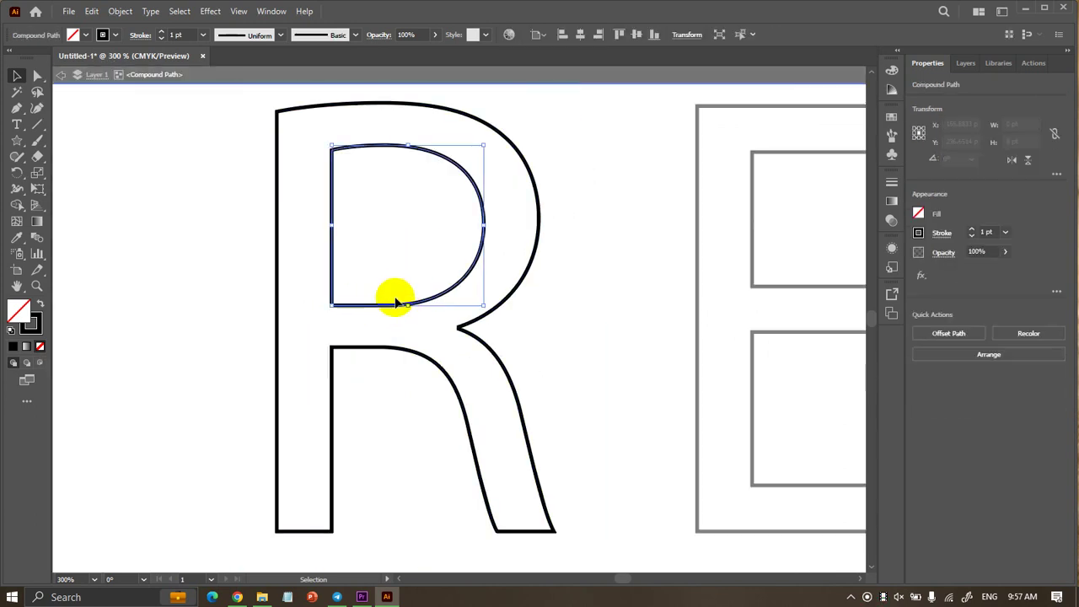
drag(414, 295, 436, 310)
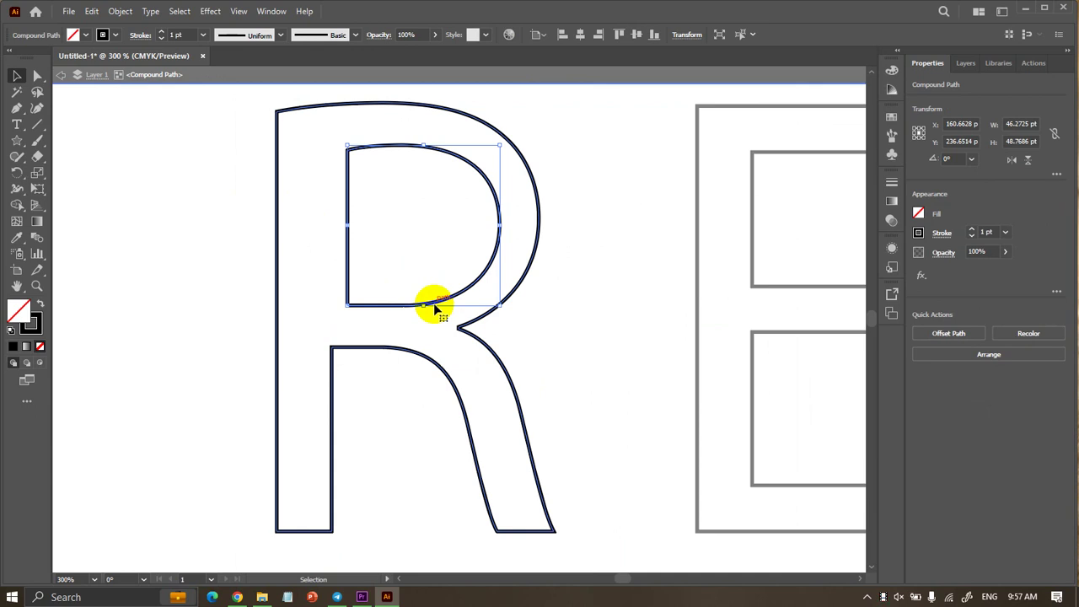
key(ctrl+z)
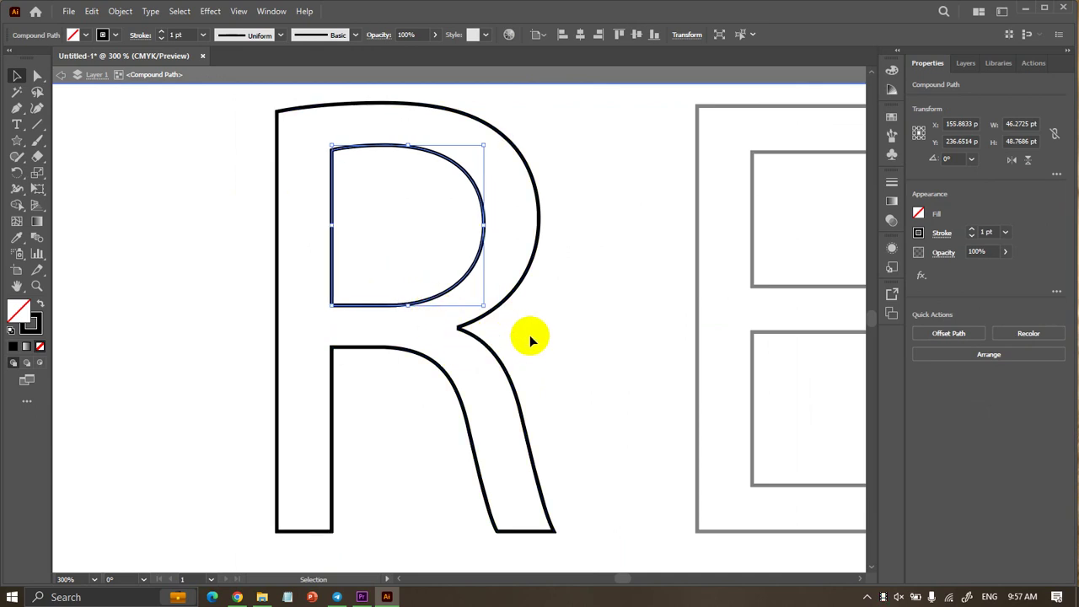
double_click(530, 335)
alt+scroll(529, 335, down, 2)
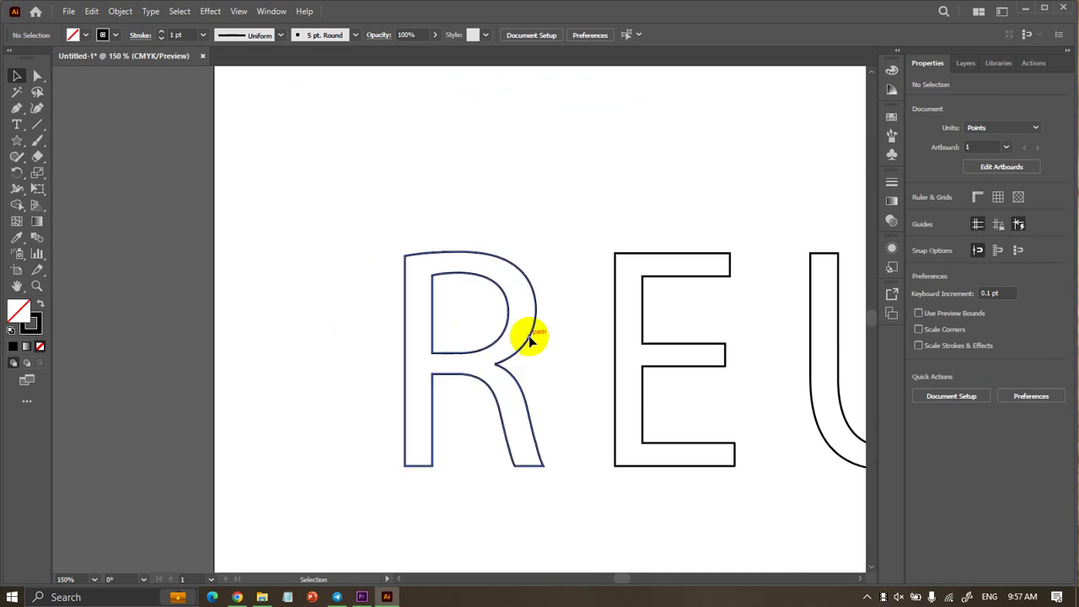
alt+scroll(529, 336, up, 2)
Expand the R's fill and stroke into a filled shape with Object > Expand.
click(498, 287)
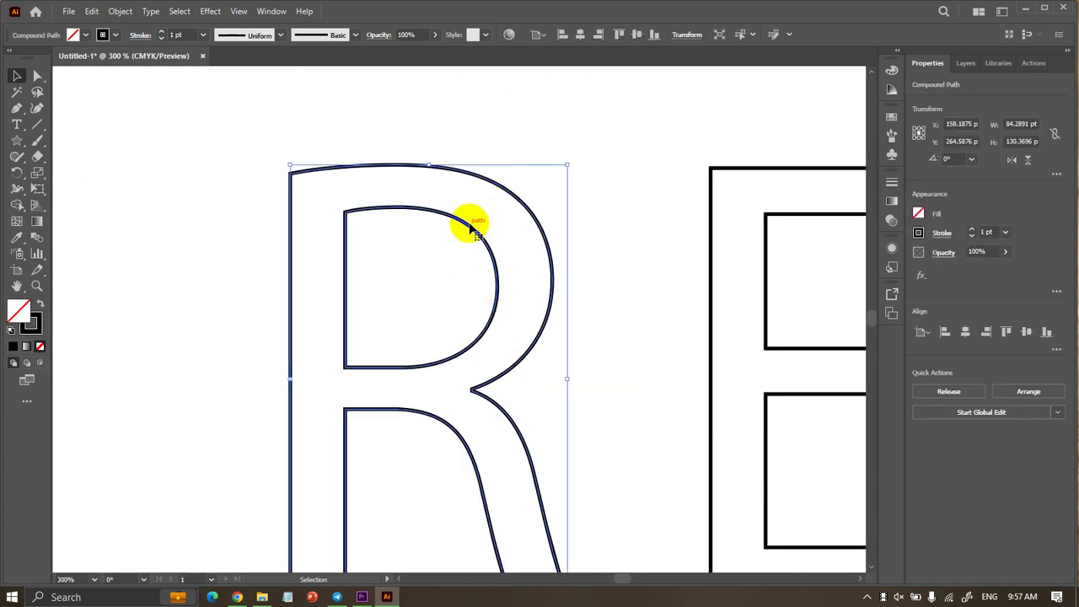
click(120, 12)
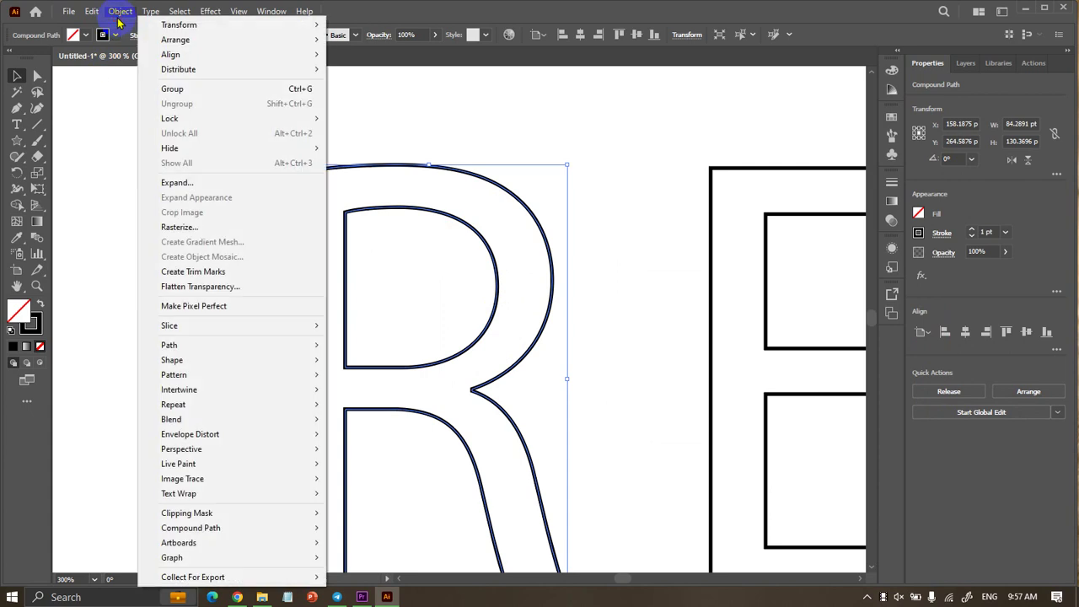
click(173, 182)
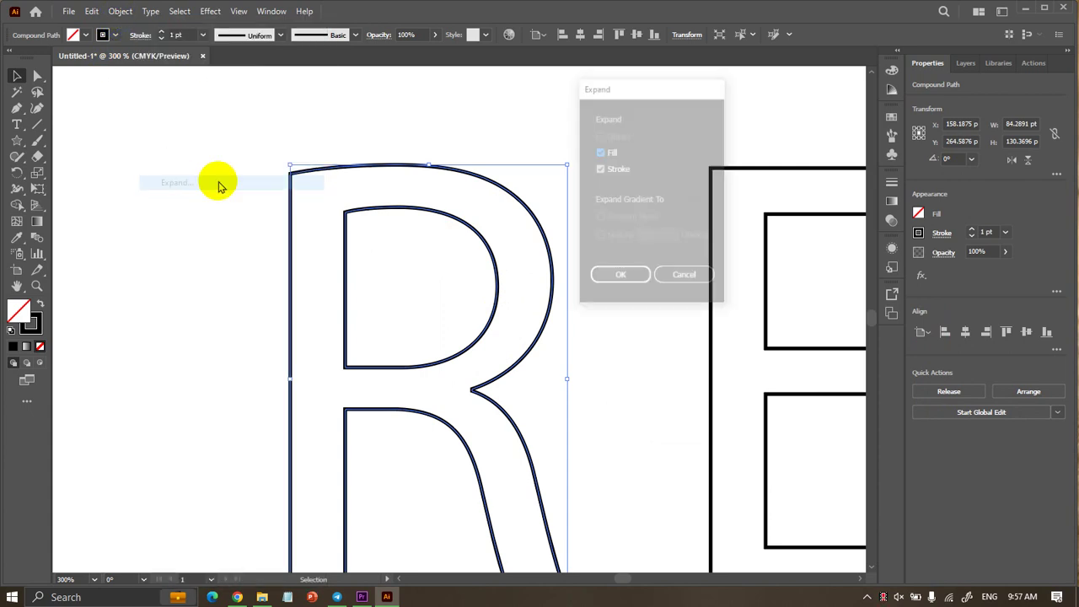
click(613, 278)
Ungroup the expanded R so it becomes a single black-filled compound path.
click(489, 243)
click(491, 247)
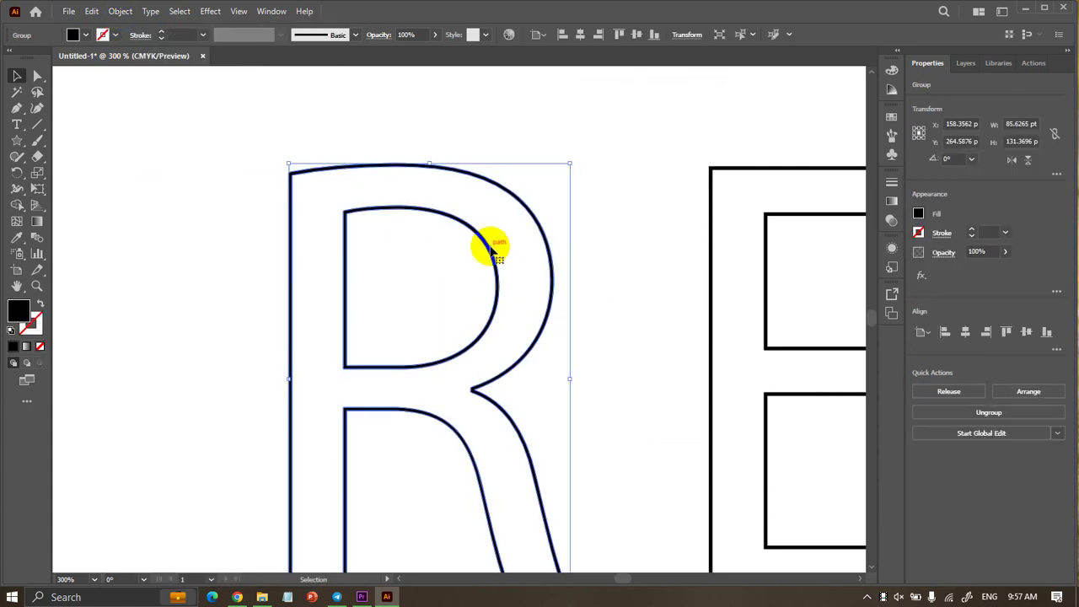
right_click(492, 248)
click(554, 423)
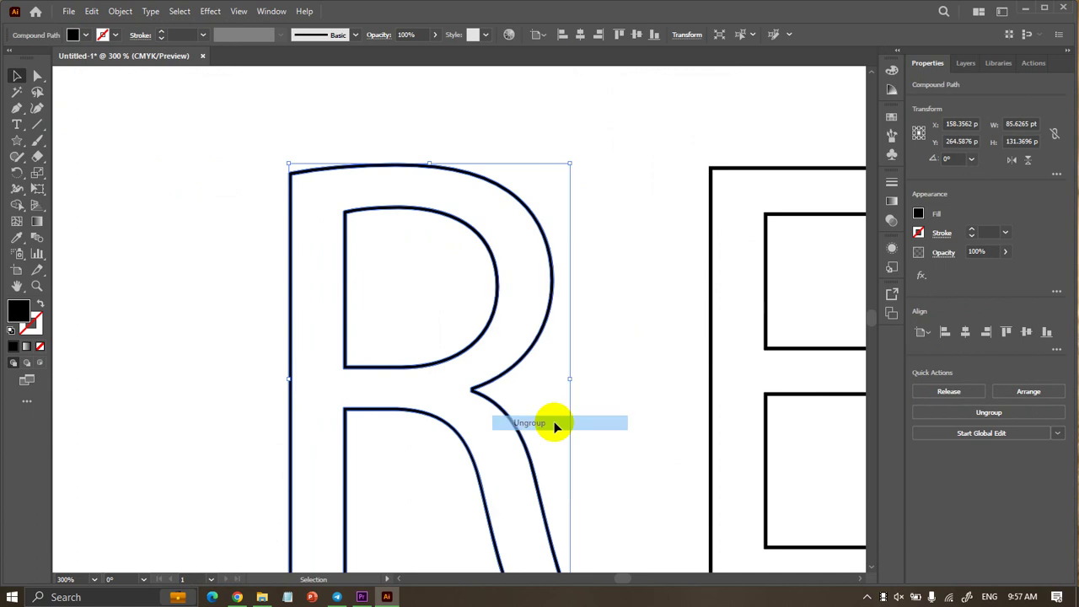
click(499, 351)
click(489, 313)
right_click(493, 321)
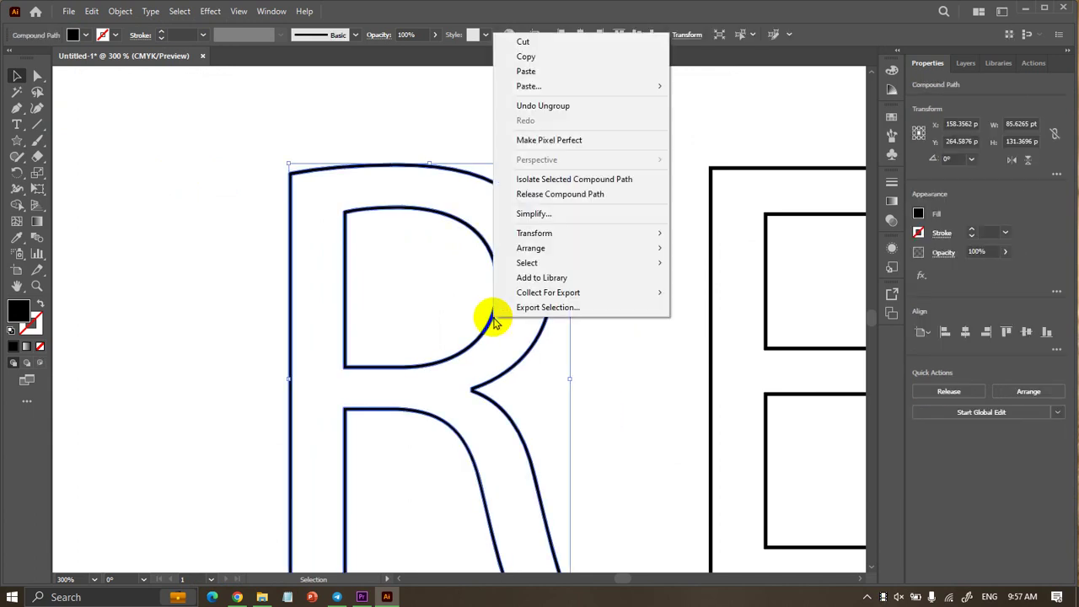
Isolate the R, select its inner counter, then exit isolation mode.
click(426, 115)
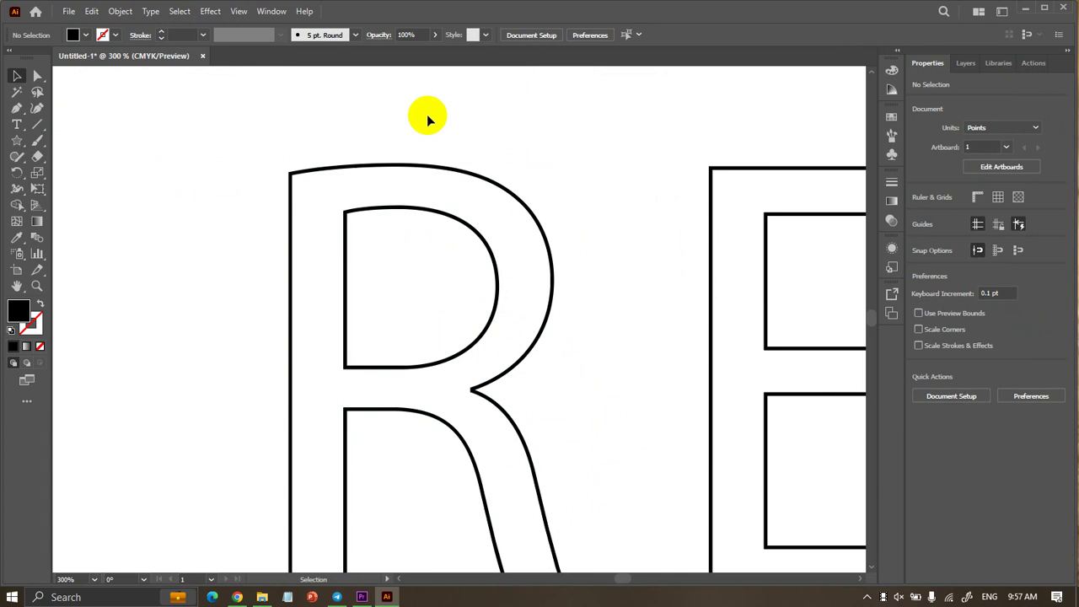
double_click(380, 211)
click(375, 211)
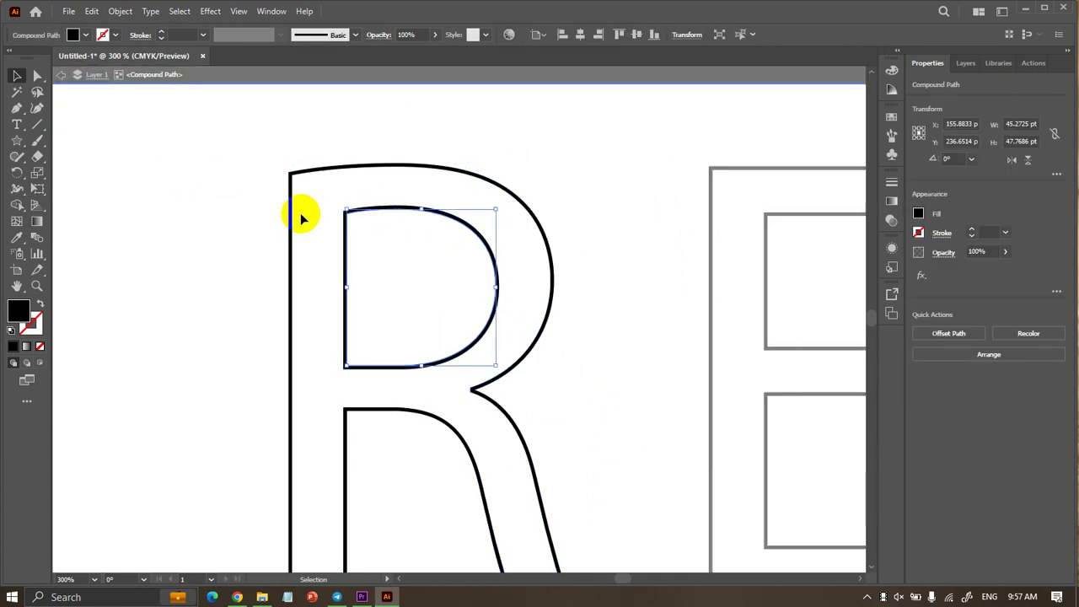
drag(368, 216, 513, 289)
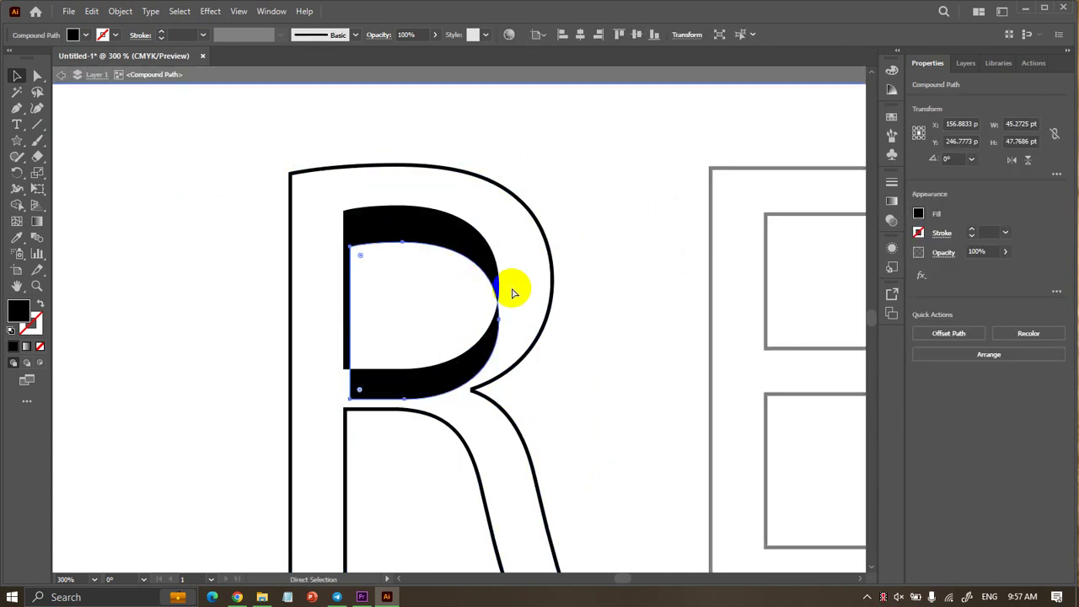
double_click(616, 313)
click(616, 312)
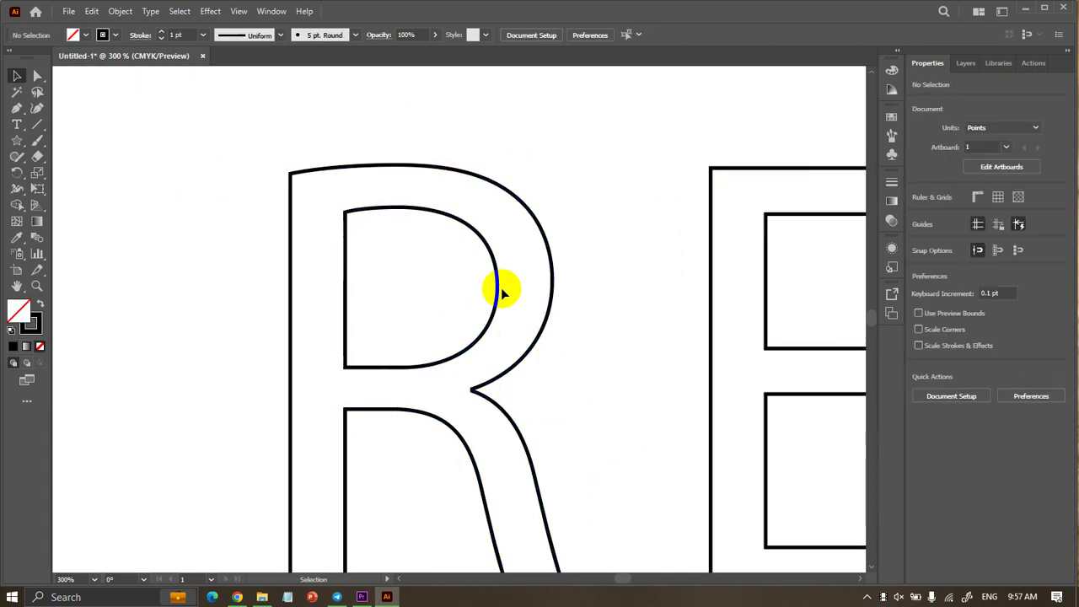
Zoom to fit and ungroup the REUTH letters.
key(ctrl+0)
click(308, 261)
right_click(367, 266)
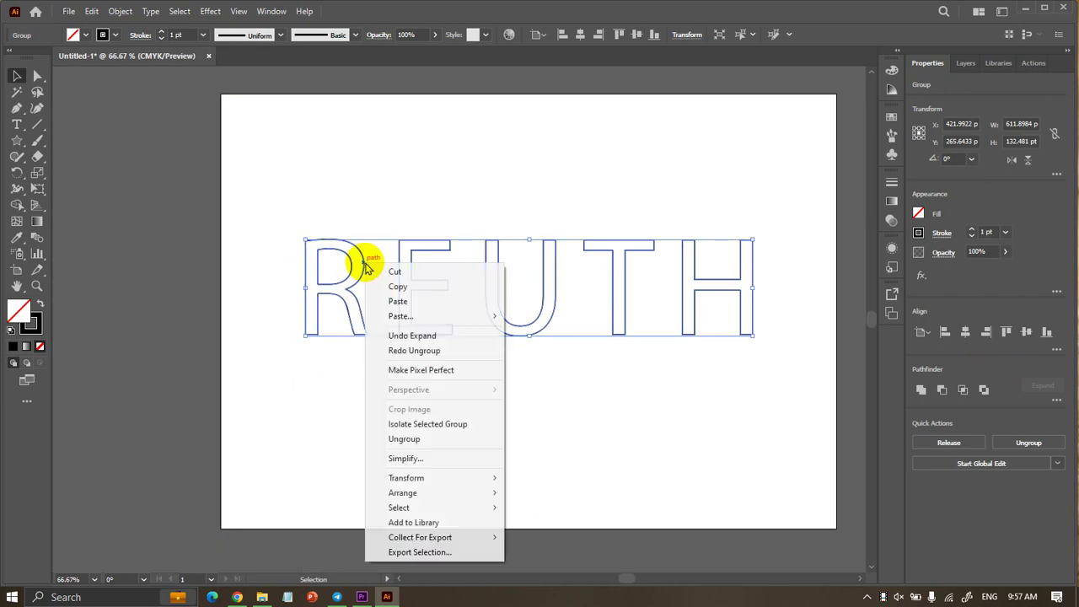
click(393, 439)
click(366, 426)
scroll(264, 357, up, 2)
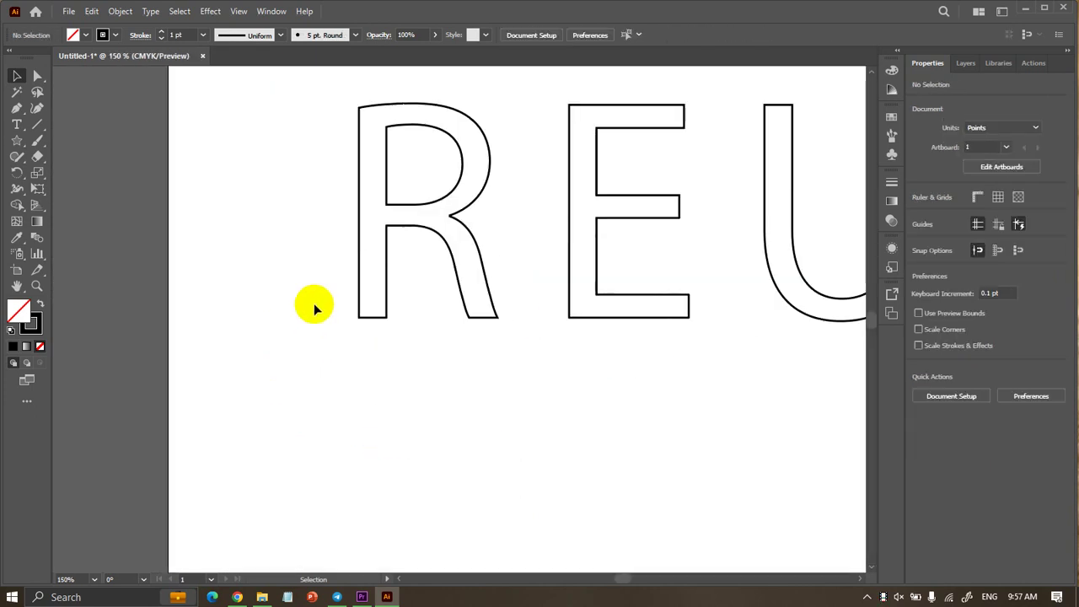
Isolate the R and set its stroke to None, leaving it invisible.
click(381, 285)
scroll(447, 209, up, 2)
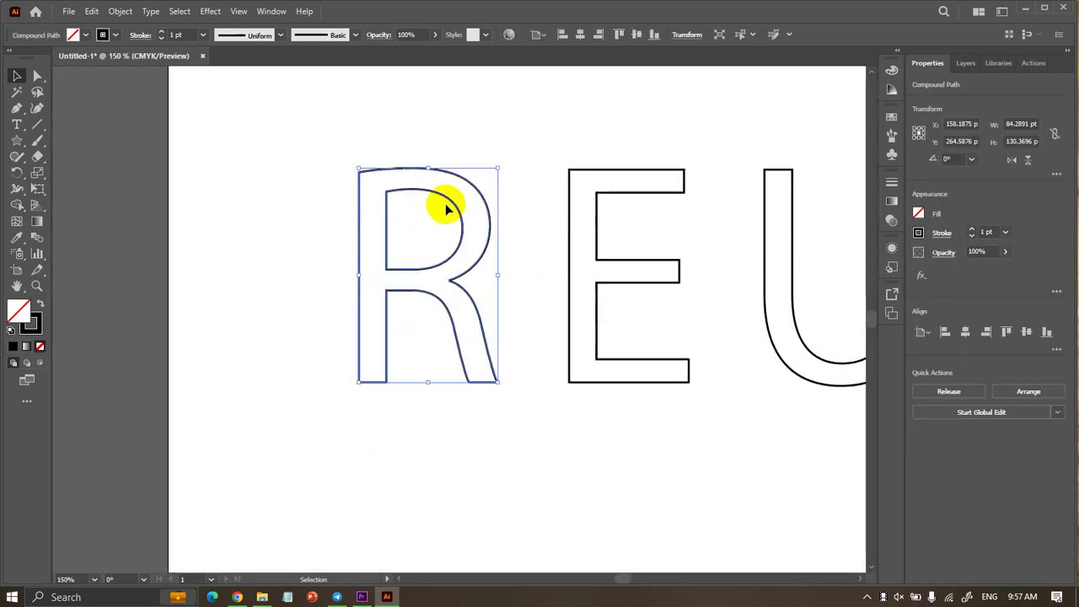
scroll(446, 209, up, 2)
double_click(450, 291)
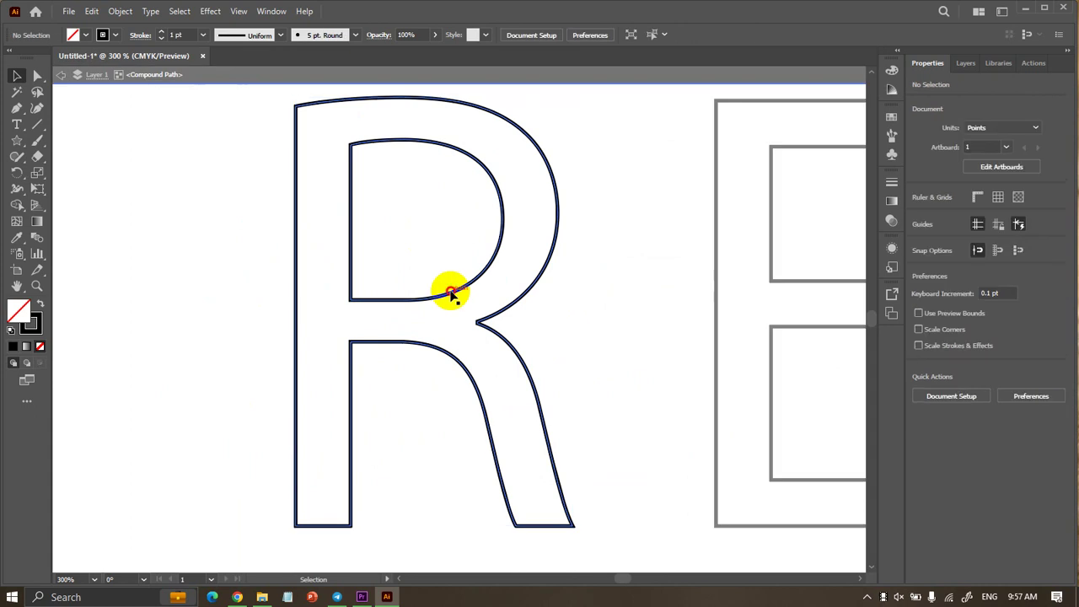
click(451, 291)
click(115, 35)
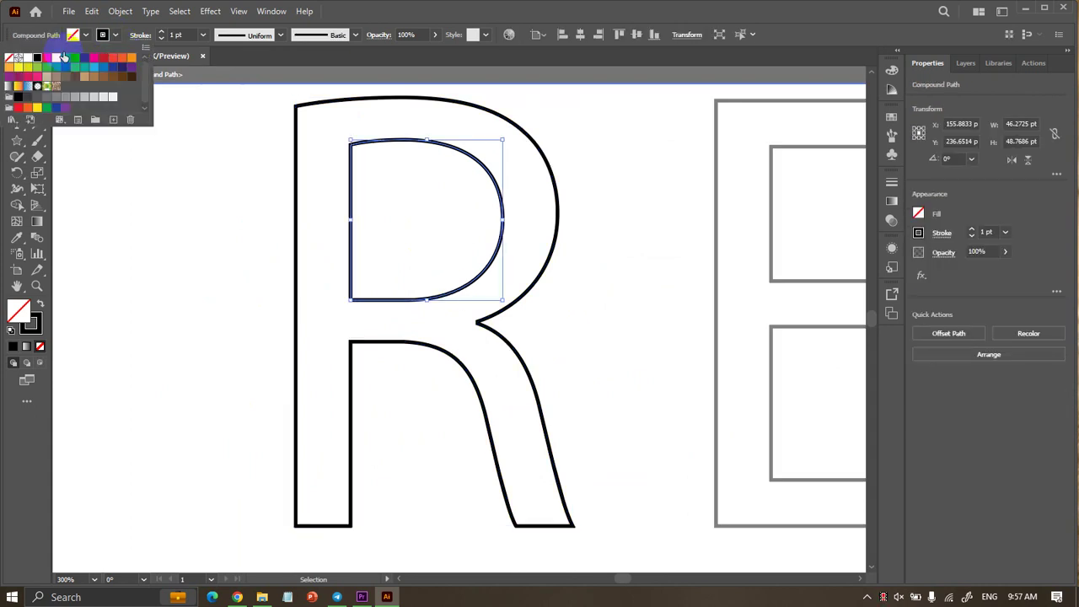
click(9, 59)
double_click(328, 211)
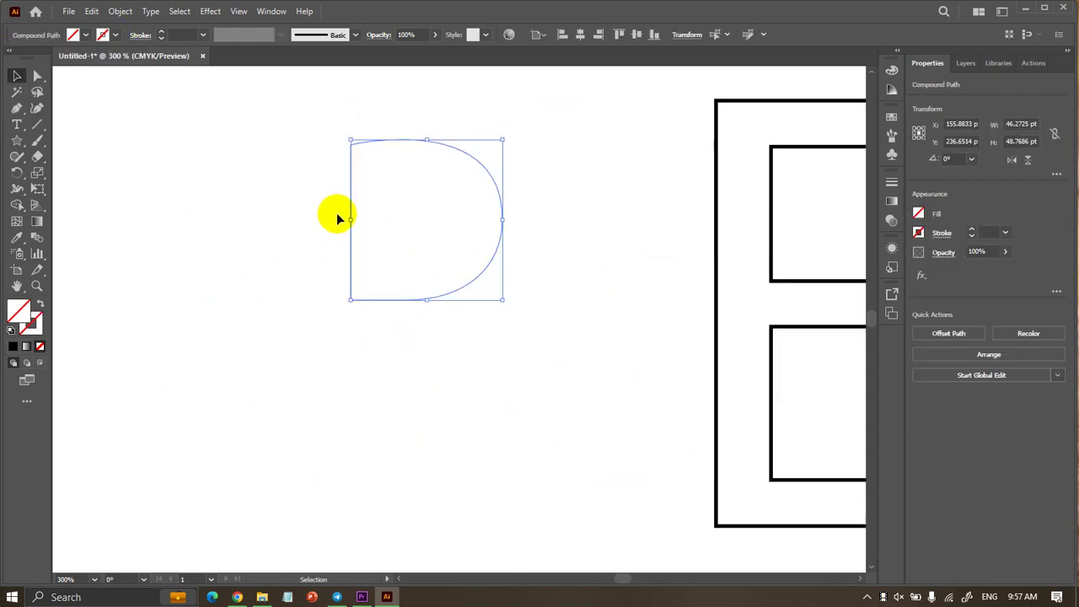
click(337, 218)
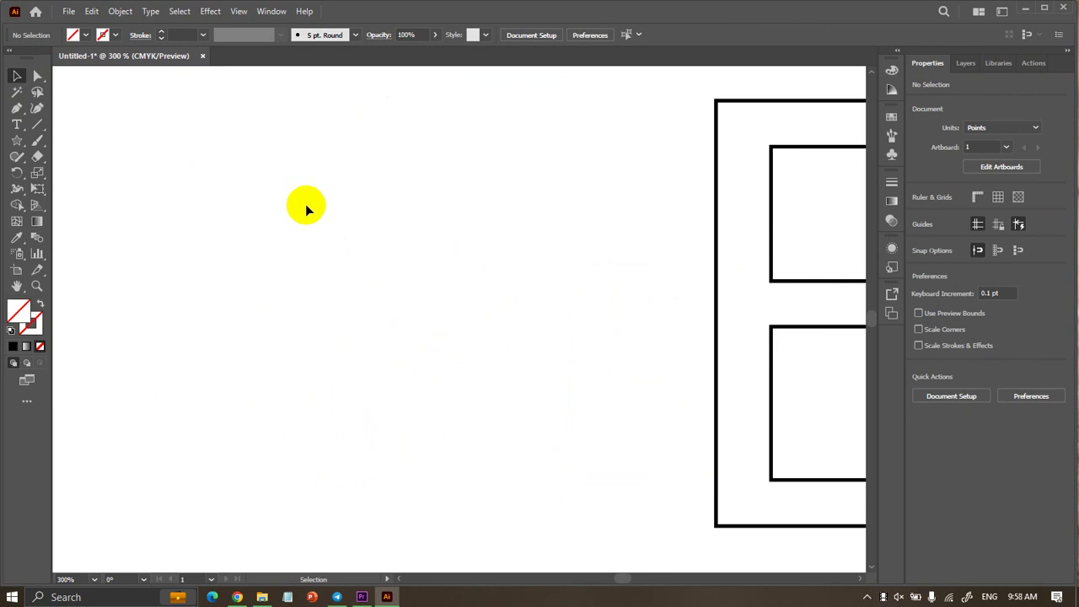
click(350, 217)
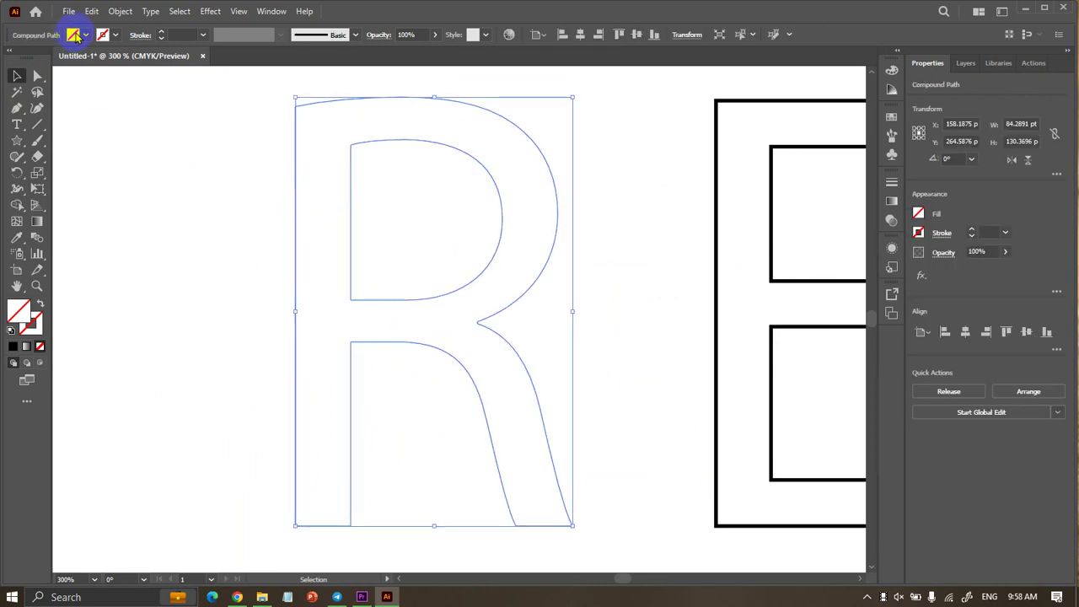
Give the R a 0.25 pt black stroke and enter isolation mode on it.
click(165, 34)
click(191, 134)
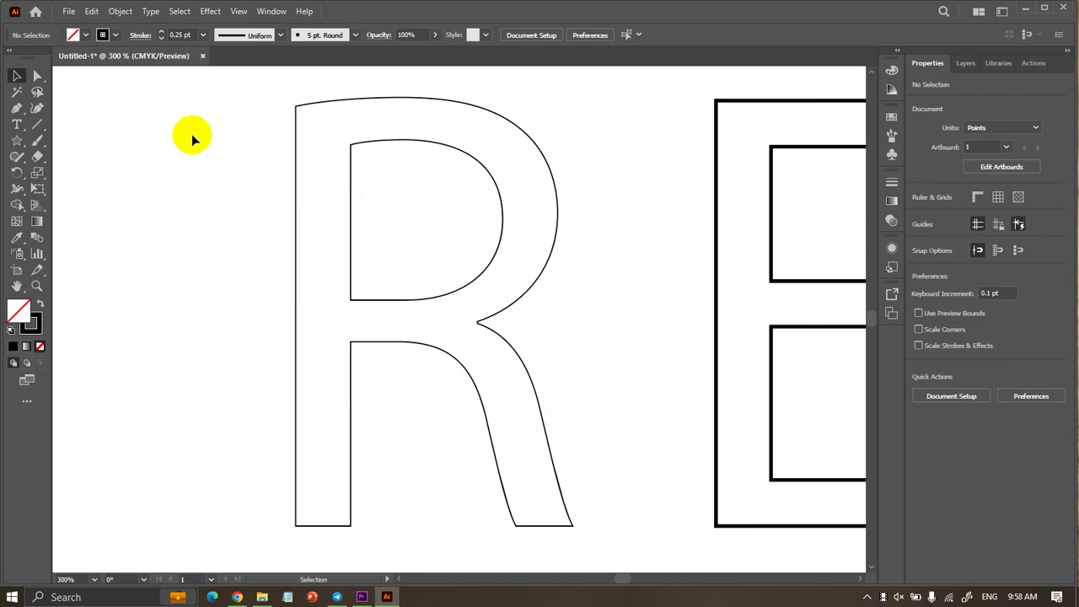
double_click(475, 160)
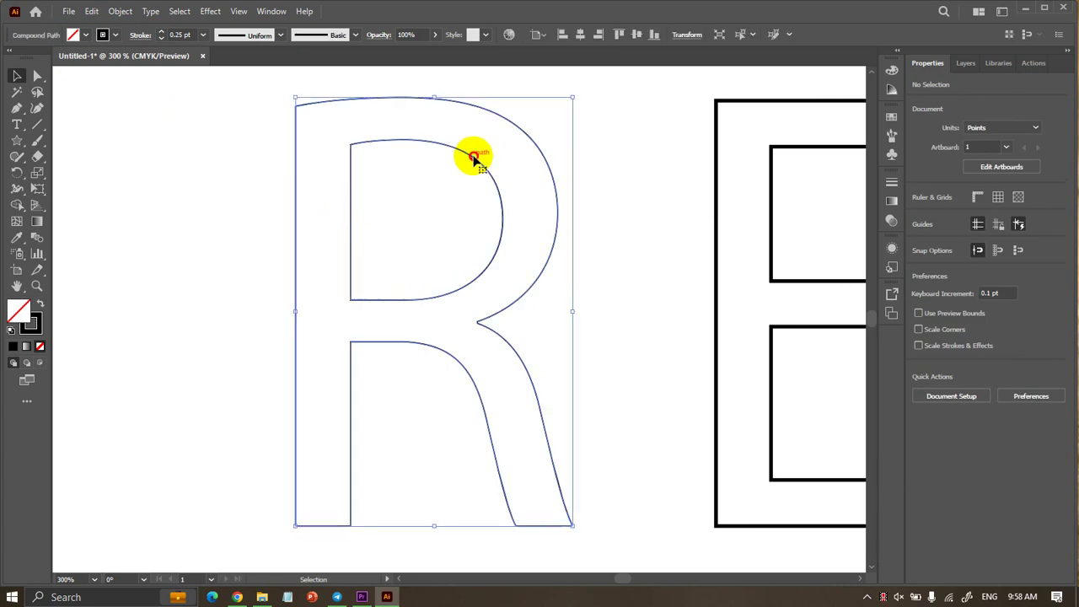
click(387, 141)
scroll(393, 193, up, 3)
click(407, 174)
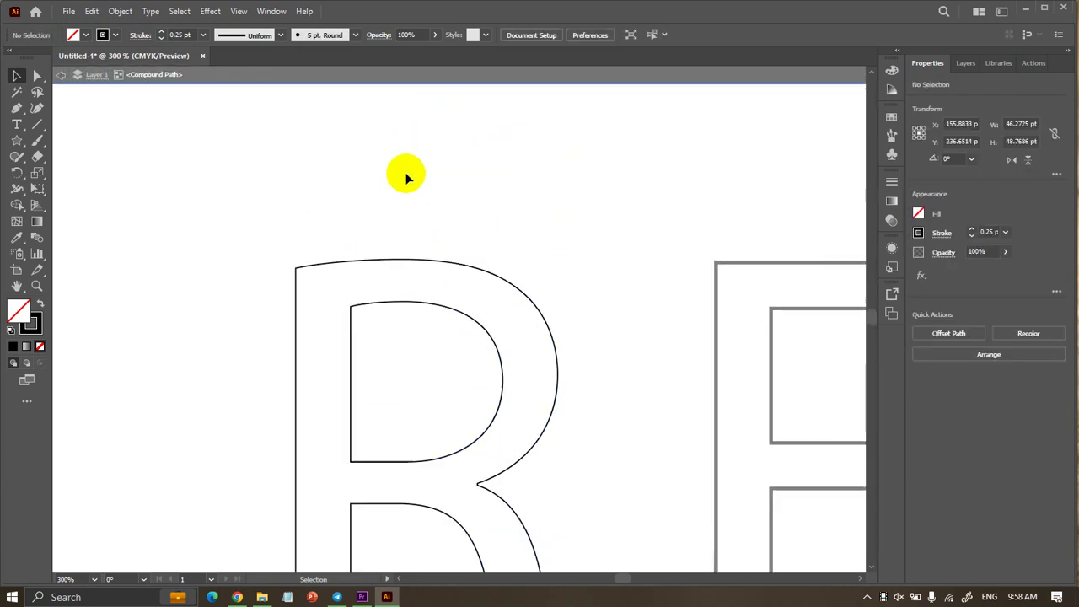
scroll(380, 144, up, 2)
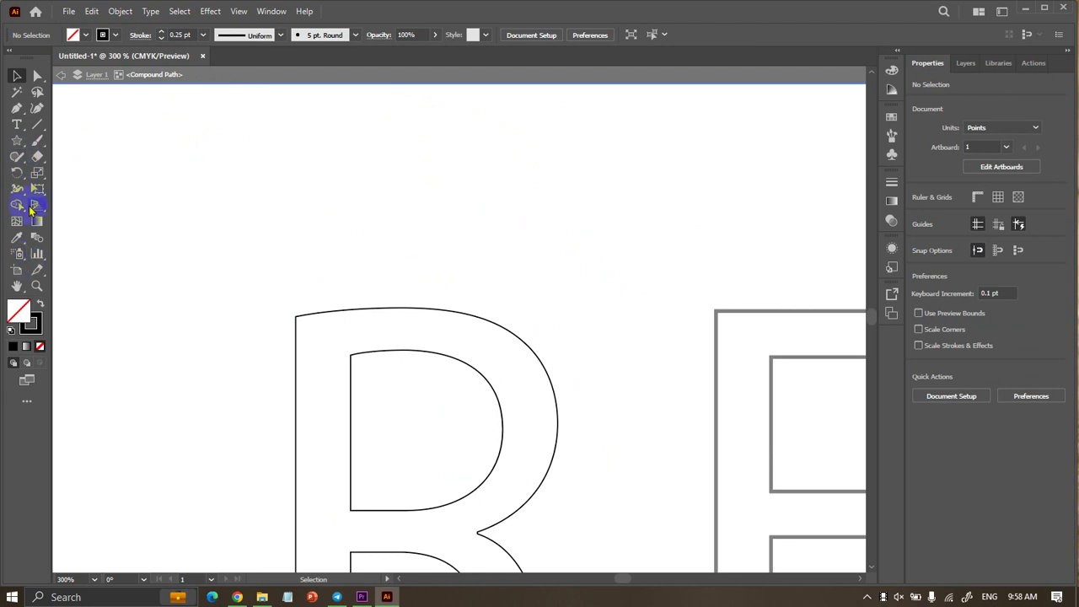
Draw a circle above the R and resize it to about 22.15 pt.
right_click(23, 148)
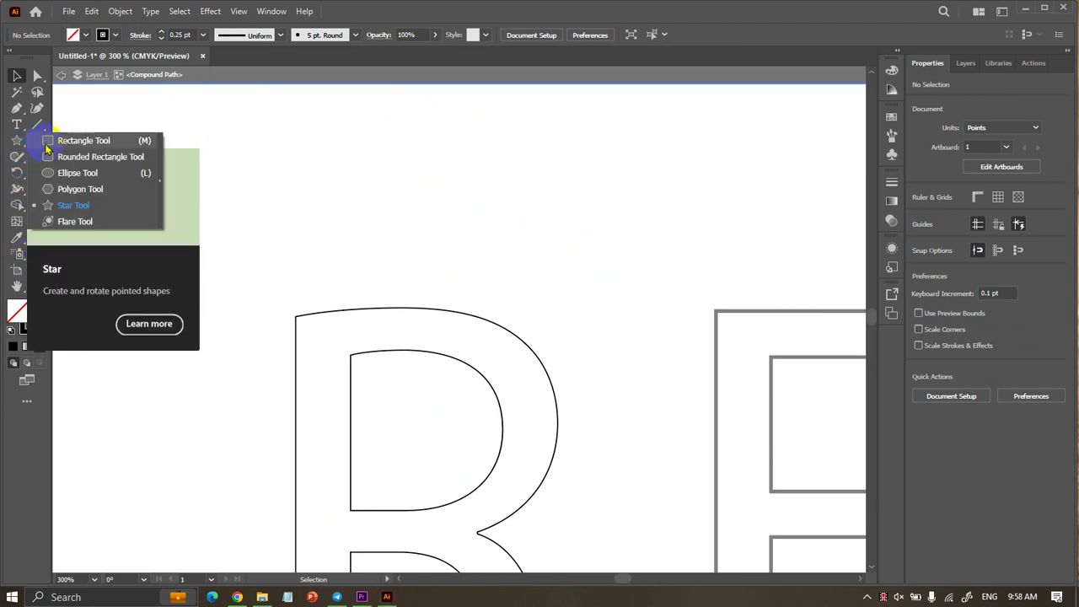
click(78, 172)
mouse_move(277, 157)
mouse_down()
mouse_move(305, 182)
mouse_move(284, 161)
mouse_up()
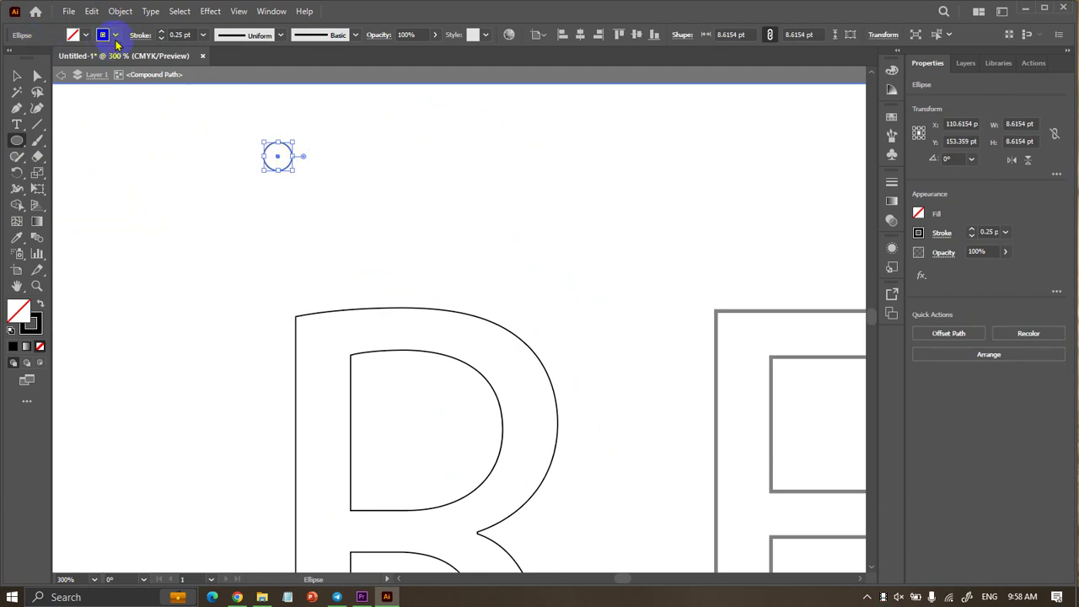
click(13, 80)
drag(295, 172, 316, 192)
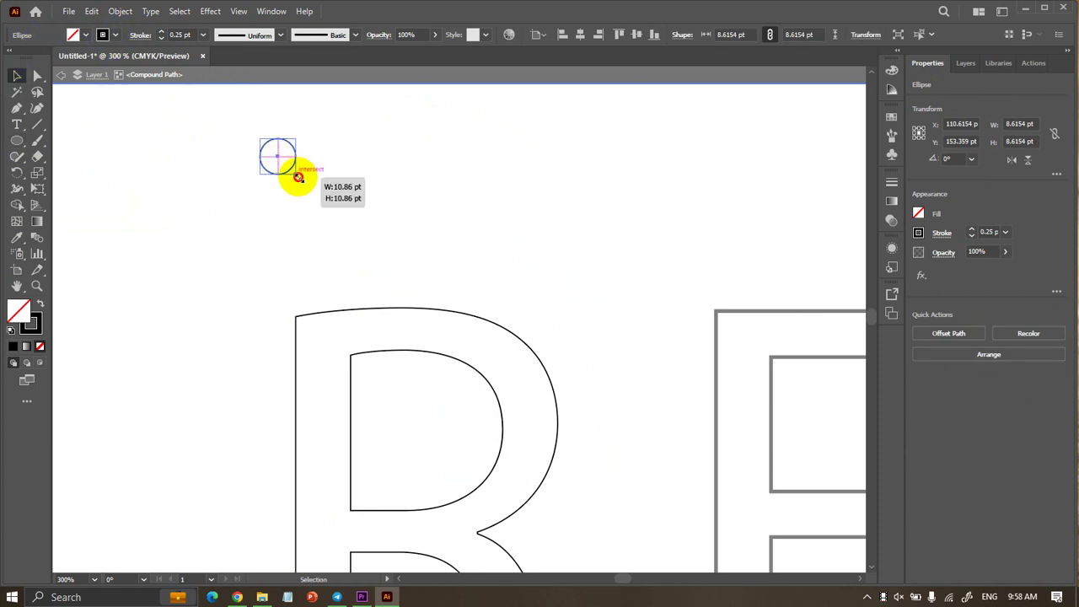
Fill the circle and the R with the yellow-orange gradient swatch.
click(87, 36)
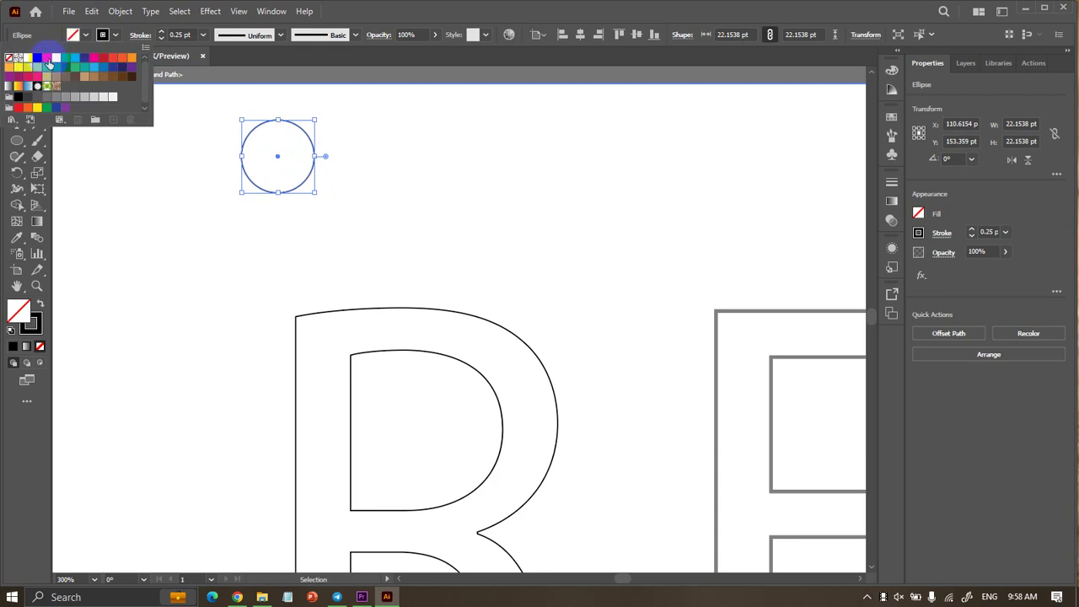
click(16, 87)
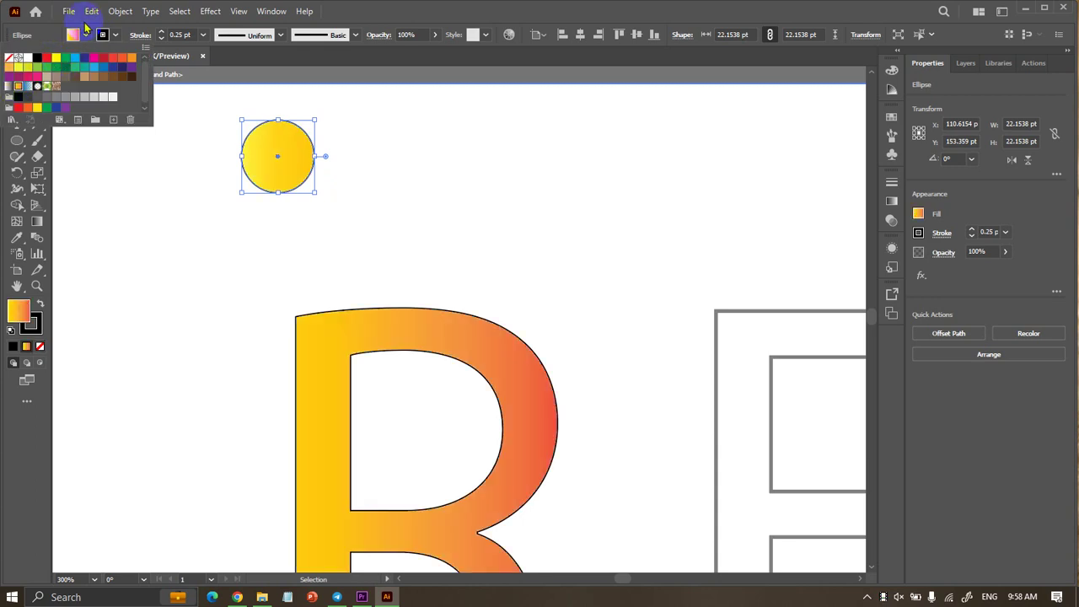
click(85, 34)
click(36, 75)
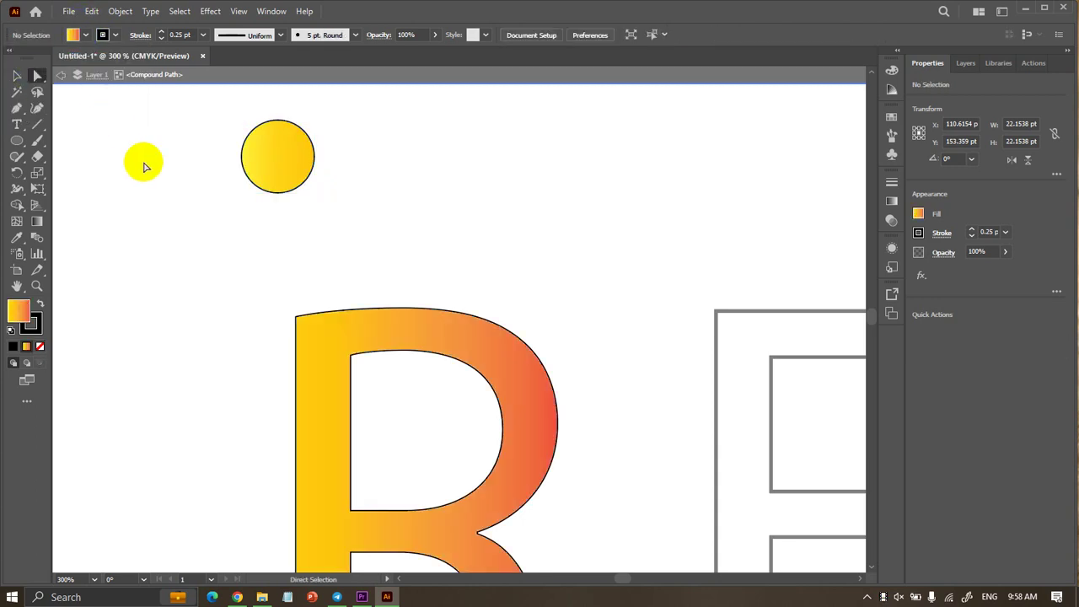
Undo the gradient fill on the circle and R, then try a pink fill.
scroll(149, 176, down, 2)
scroll(149, 175, up, 1)
click(240, 167)
key(/)
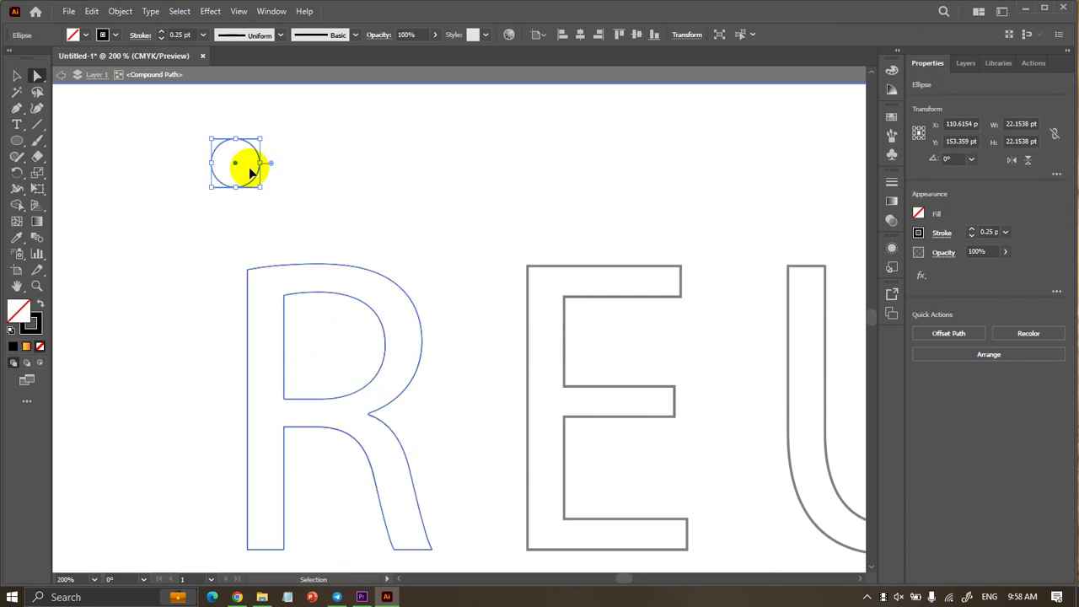
click(313, 205)
click(244, 190)
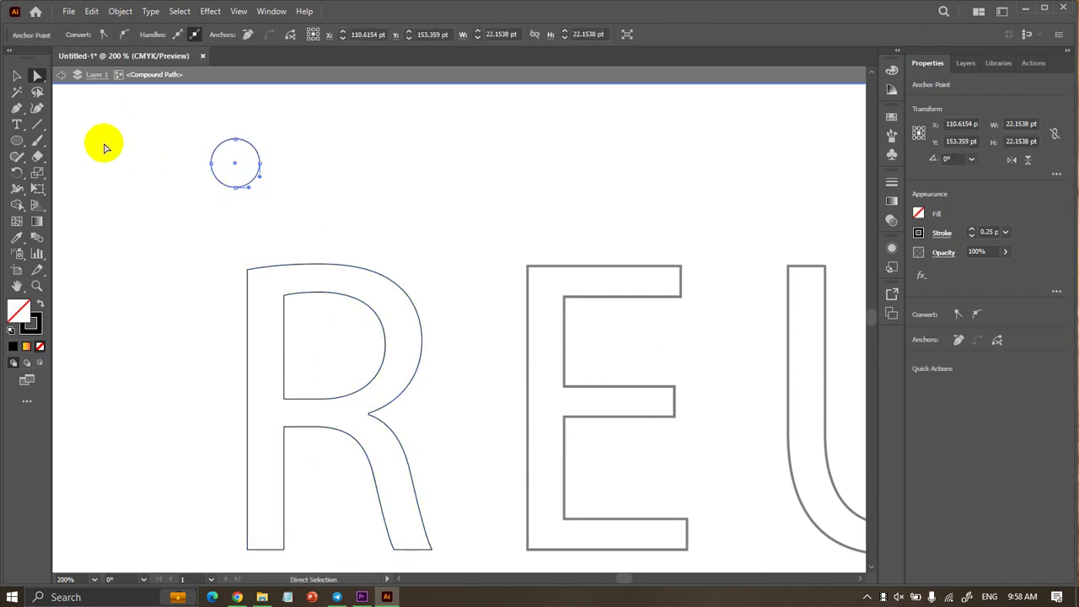
click(917, 214)
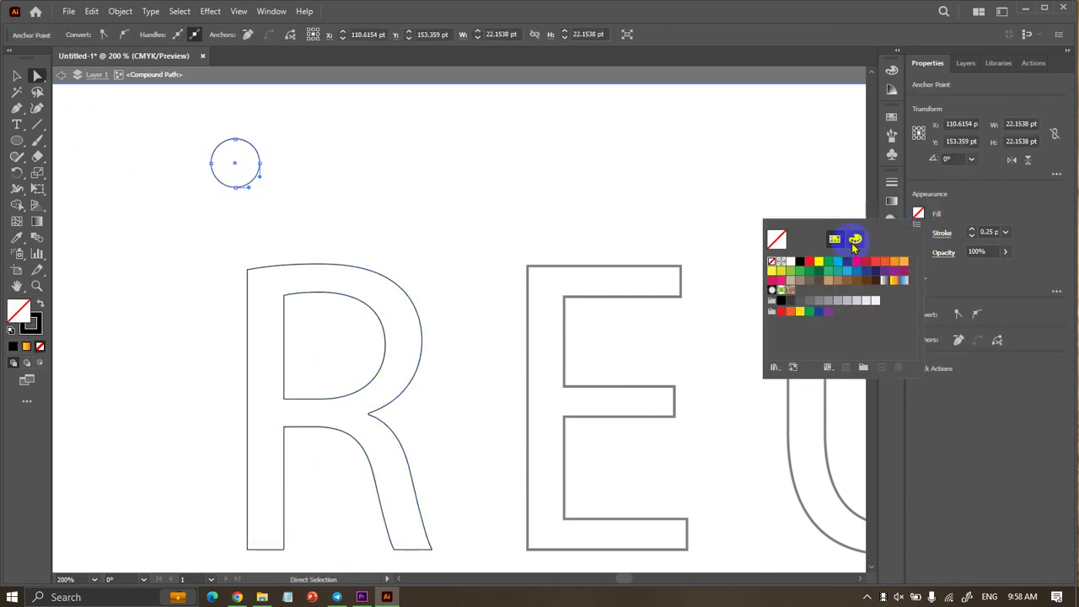
click(782, 281)
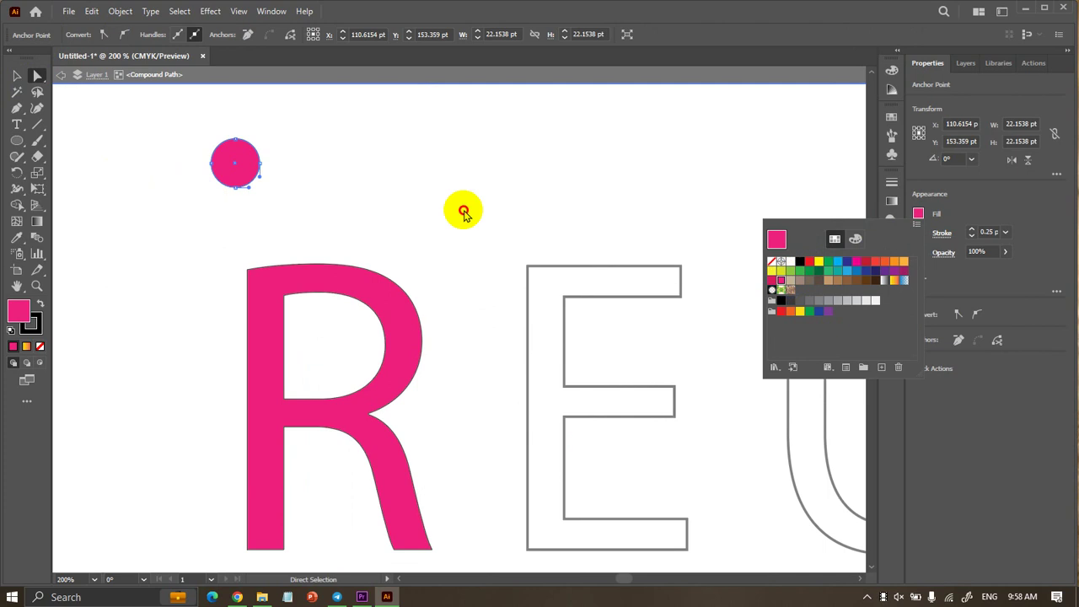
click(463, 213)
Undo the pink fill and the circle's resizing until the stray circle is gone.
key(ctrl+z)
click(376, 202)
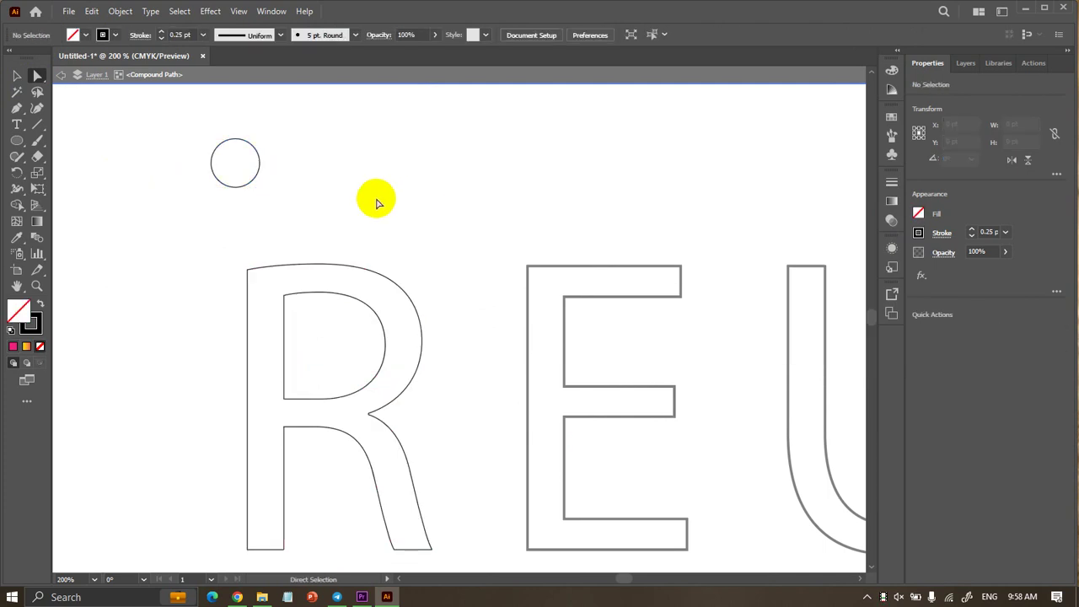
key(ctrl+z)
key(ctrl+z)
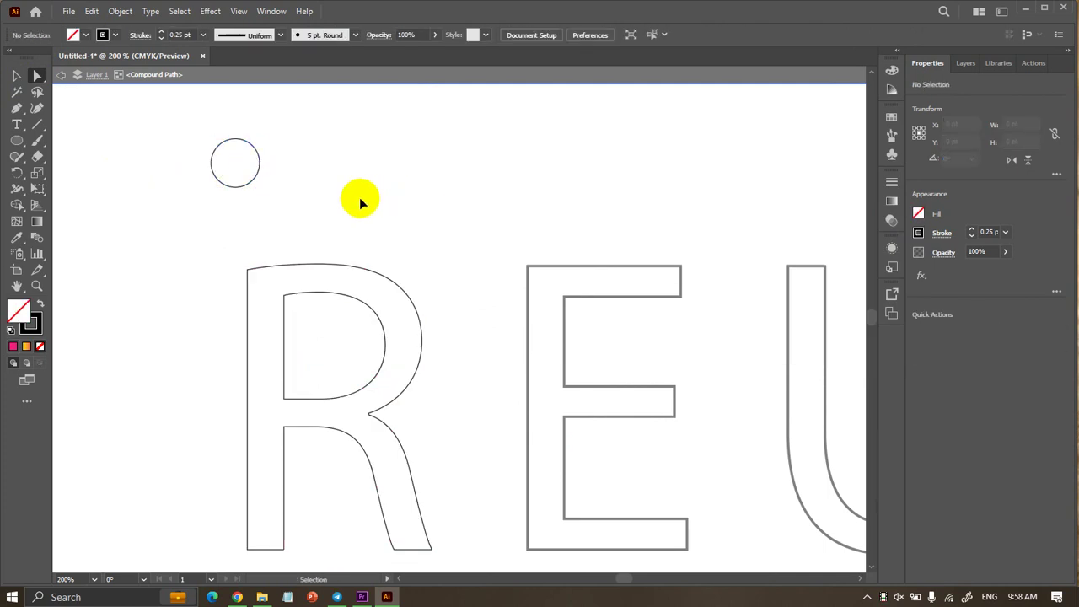
key(ctrl+z)
click(183, 140)
key(ctrl+z)
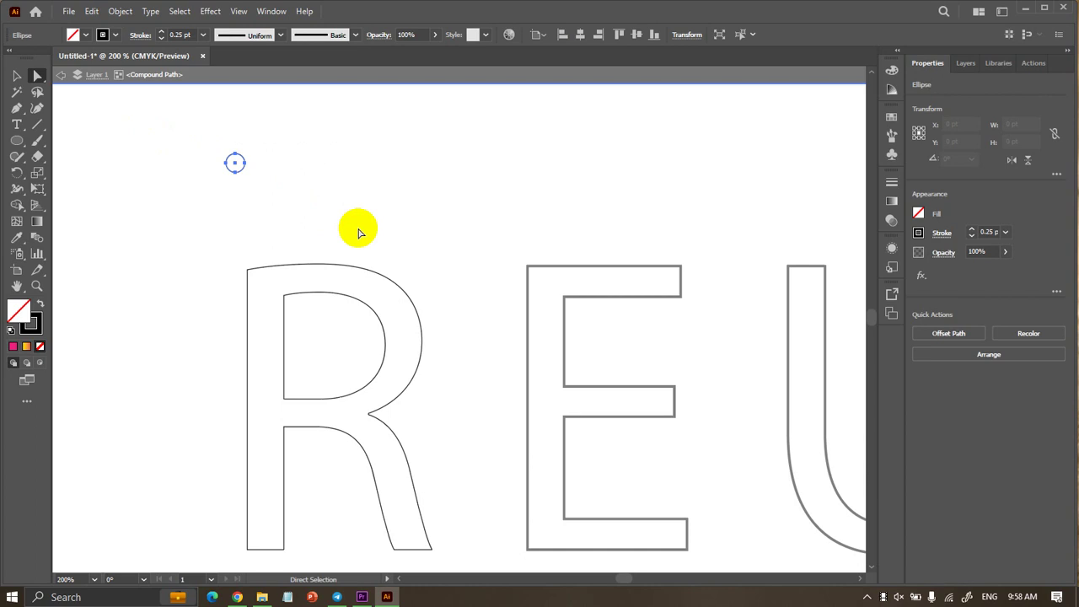
key(ctrl+z)
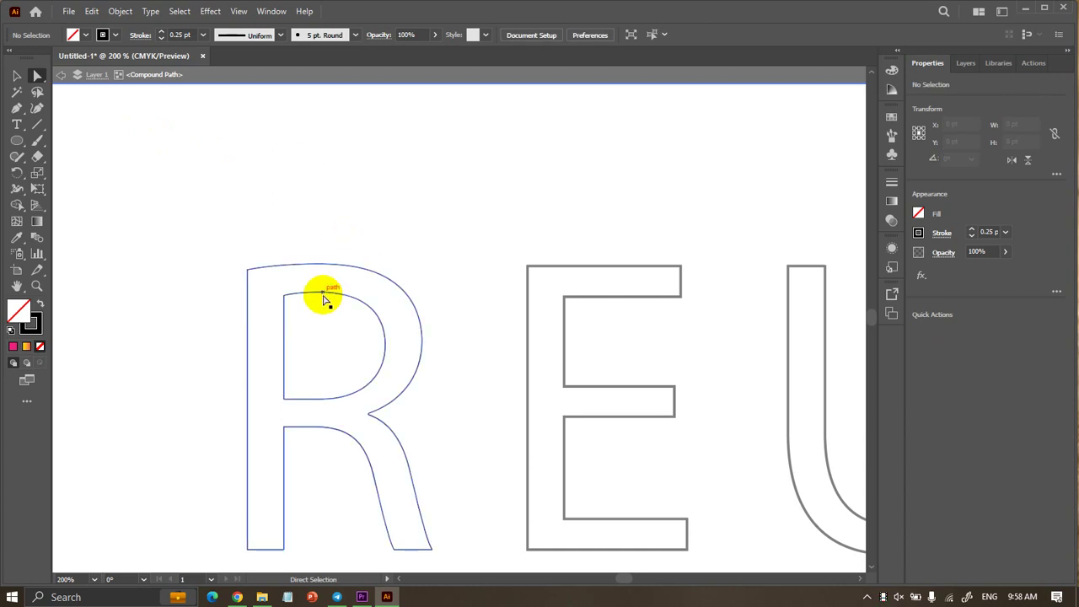
Locate the R's compound path in the Layers panel and exit isolation mode.
click(322, 294)
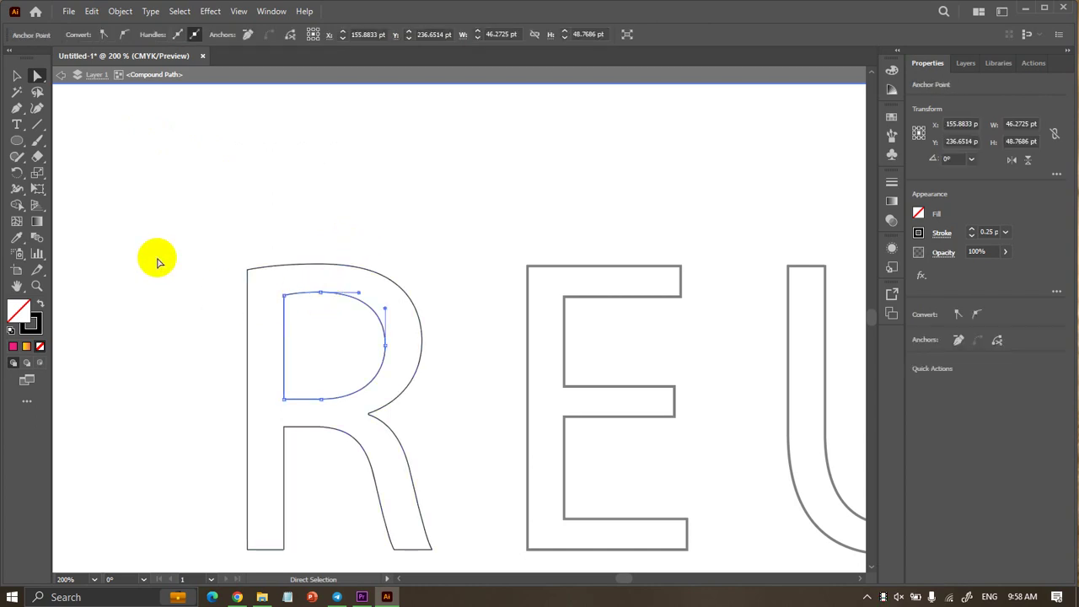
scroll(295, 361, up, 2)
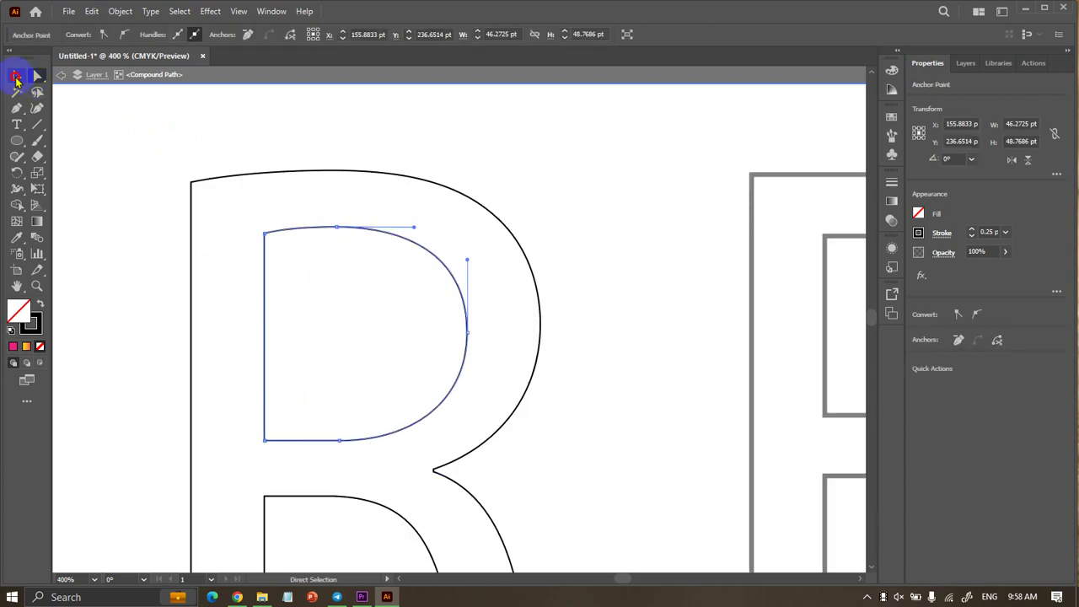
scroll(356, 264, down, 2)
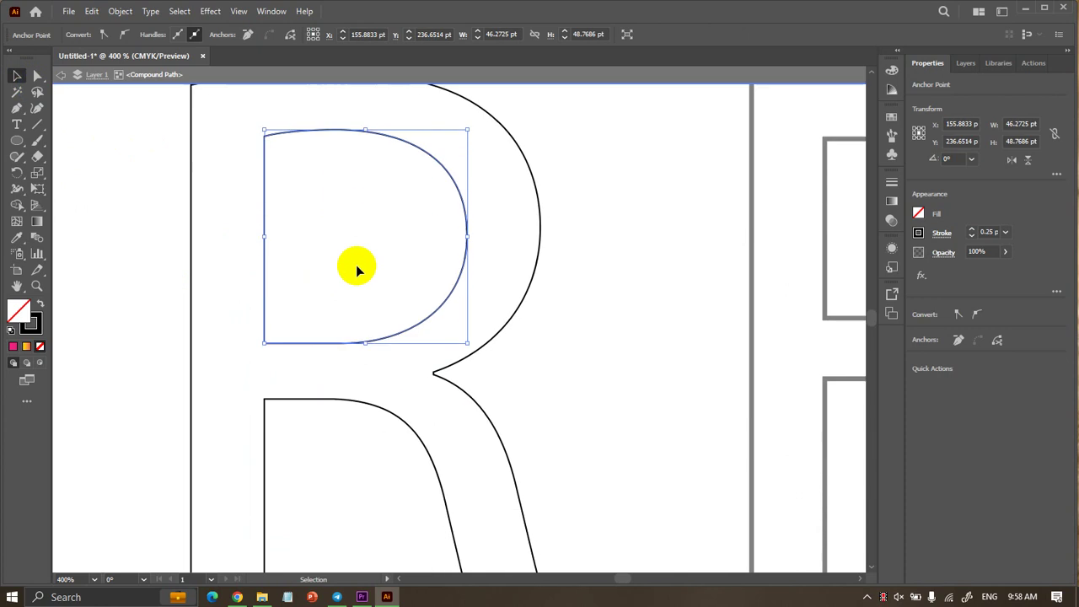
click(963, 63)
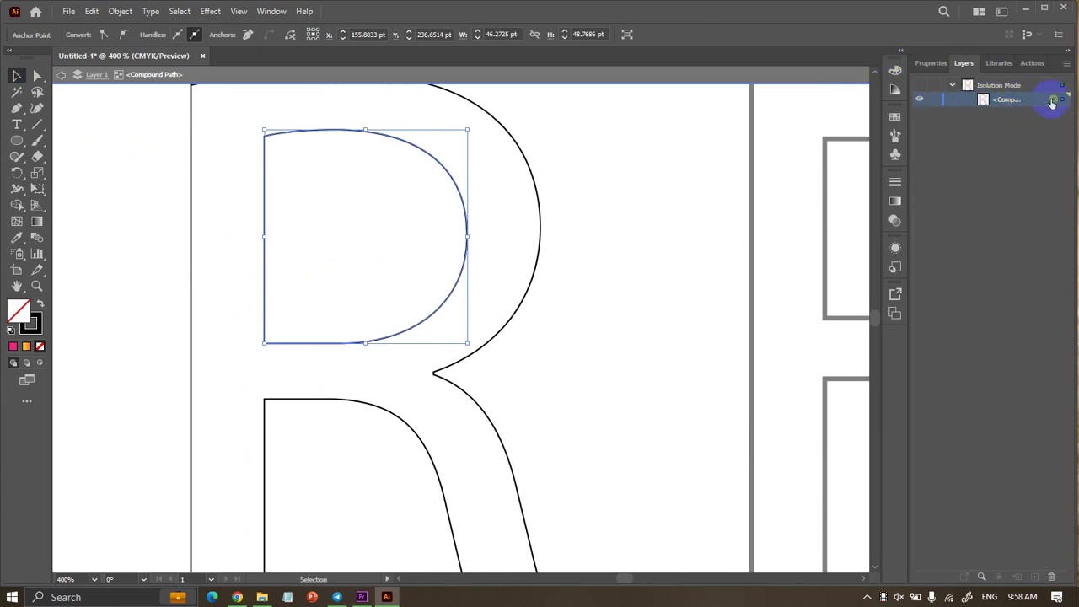
click(1052, 101)
double_click(685, 220)
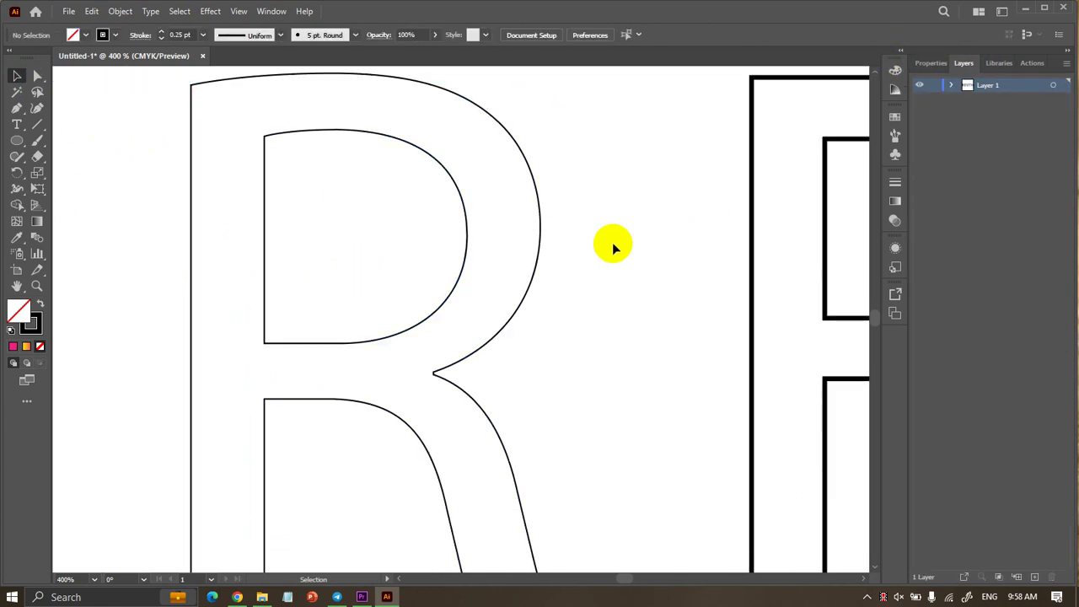
click(538, 246)
scroll(489, 231, down, 3)
scroll(453, 384, up, 2)
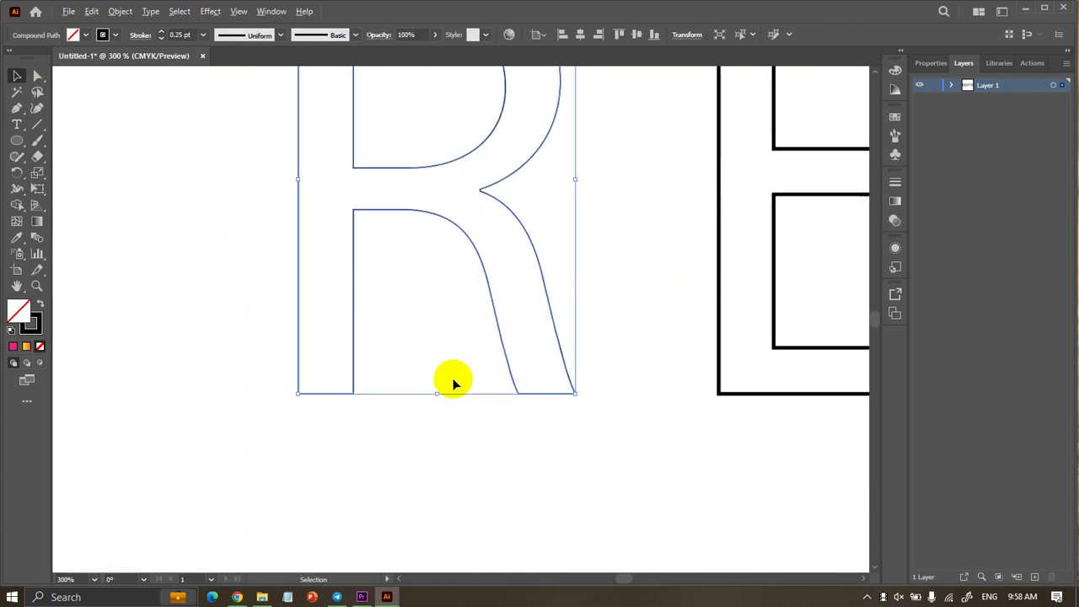
click(461, 440)
scroll(459, 438, up, 3)
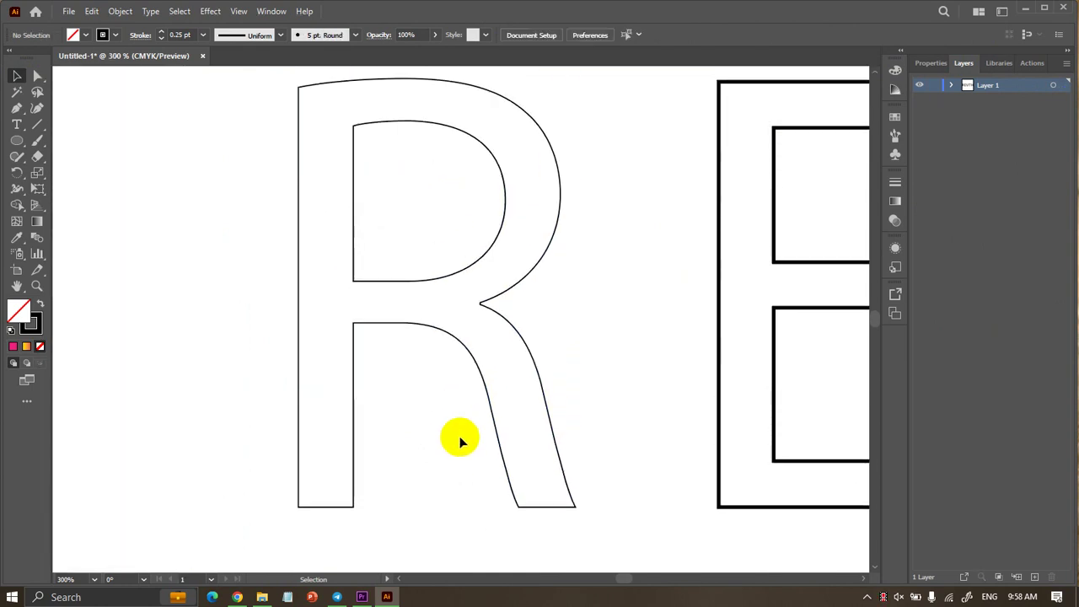
Cut the R's inner counter and paste it back in place with Ctrl+F.
click(499, 254)
click(500, 258)
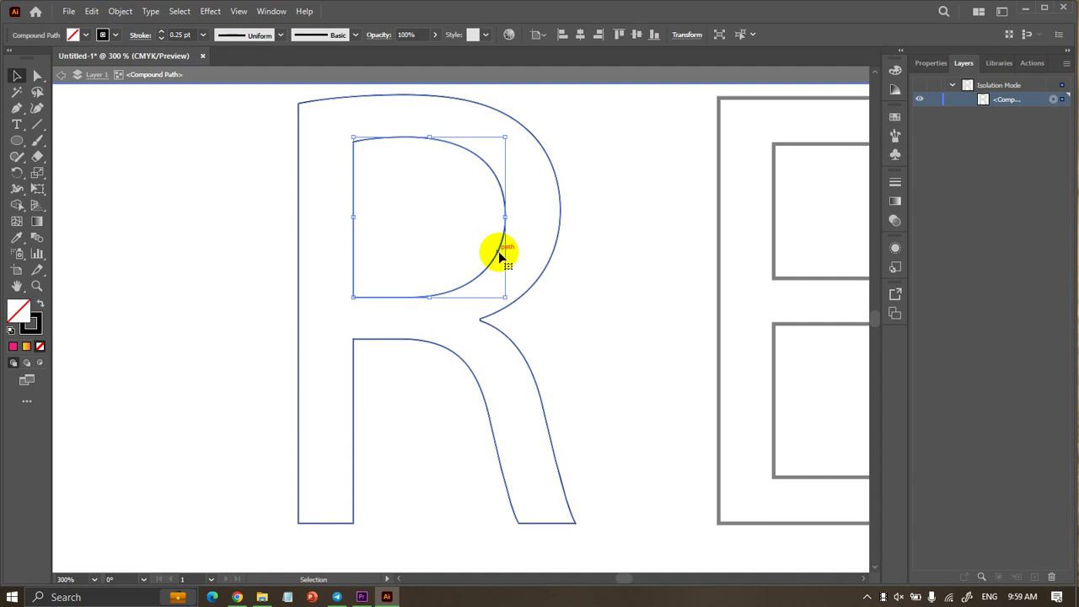
key(Delete)
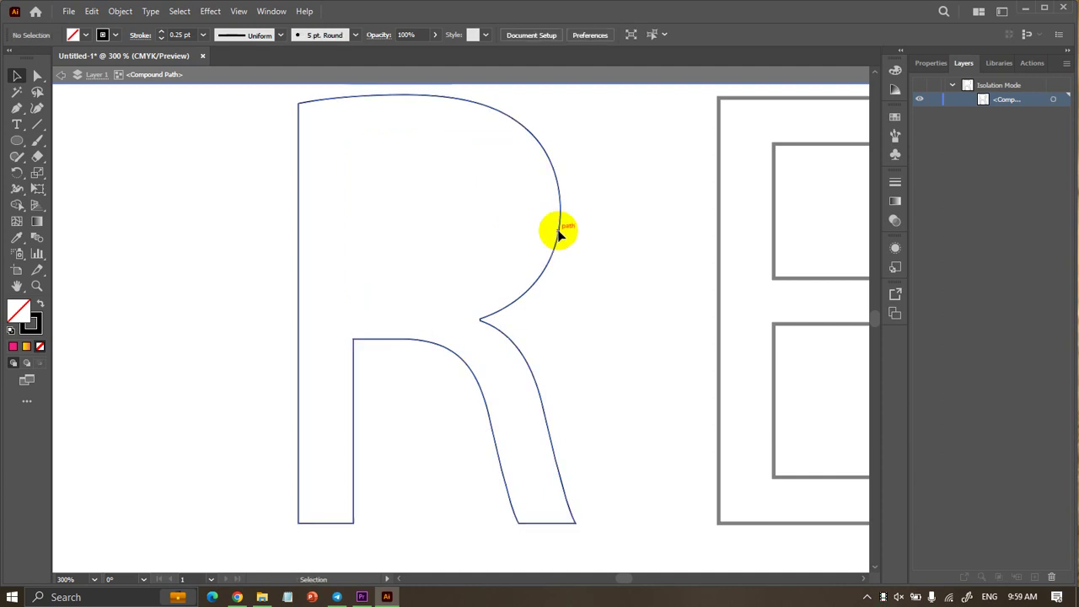
double_click(646, 191)
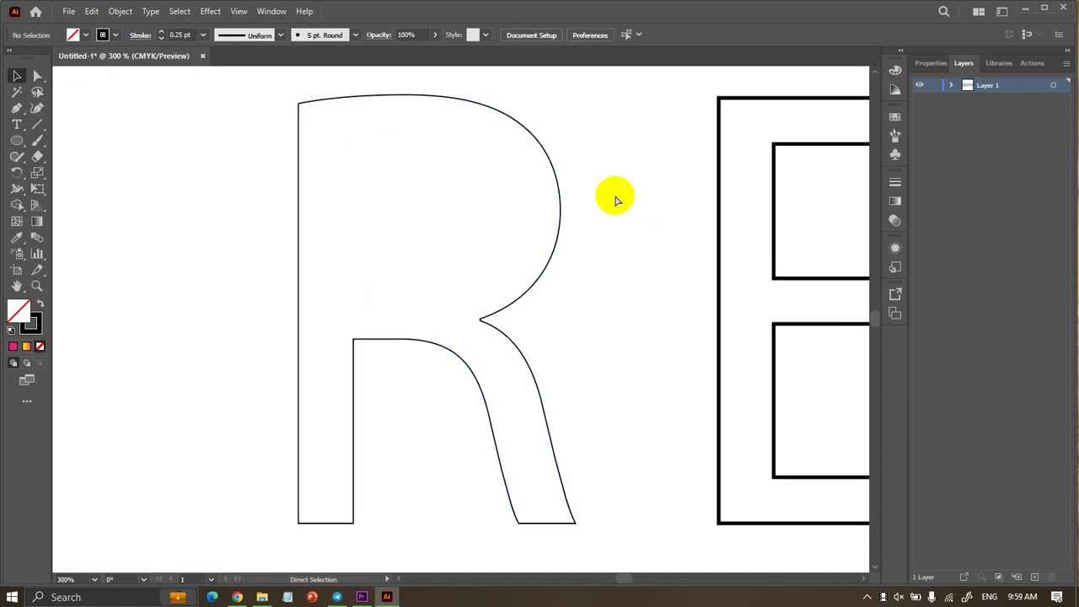
key(ctrl+v)
key(ctrl+z)
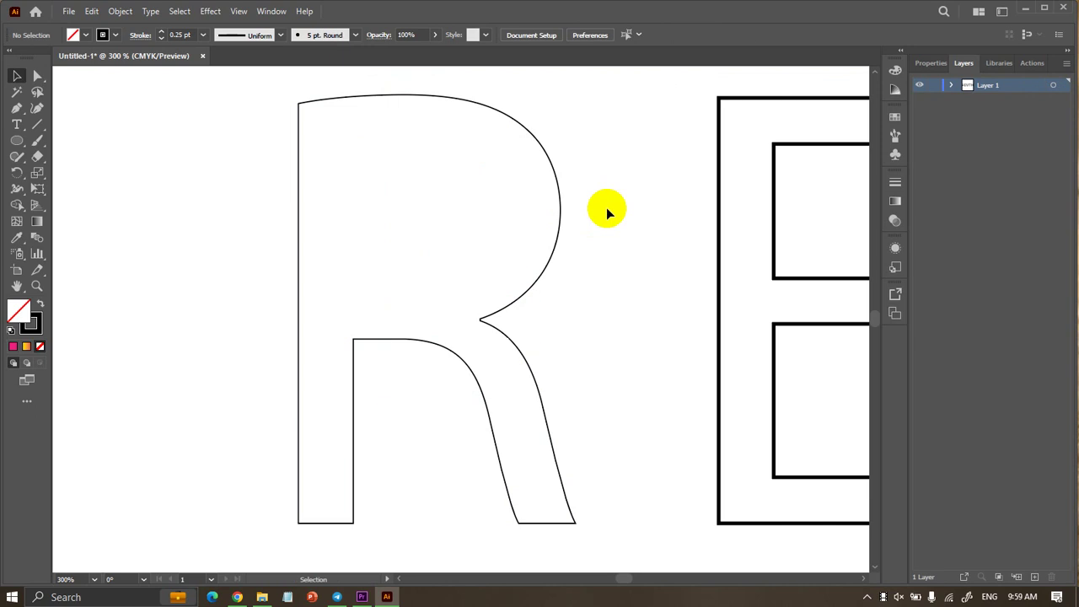
key(ctrl+f)
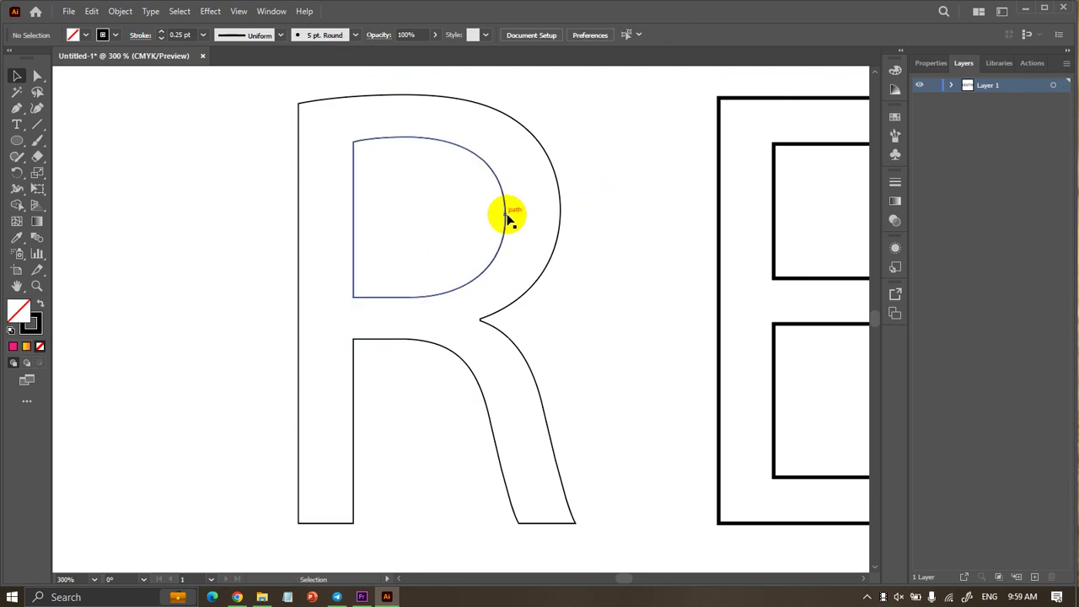
Check that the inner counter and the R outline now select as separate paths.
click(505, 217)
click(560, 223)
click(610, 214)
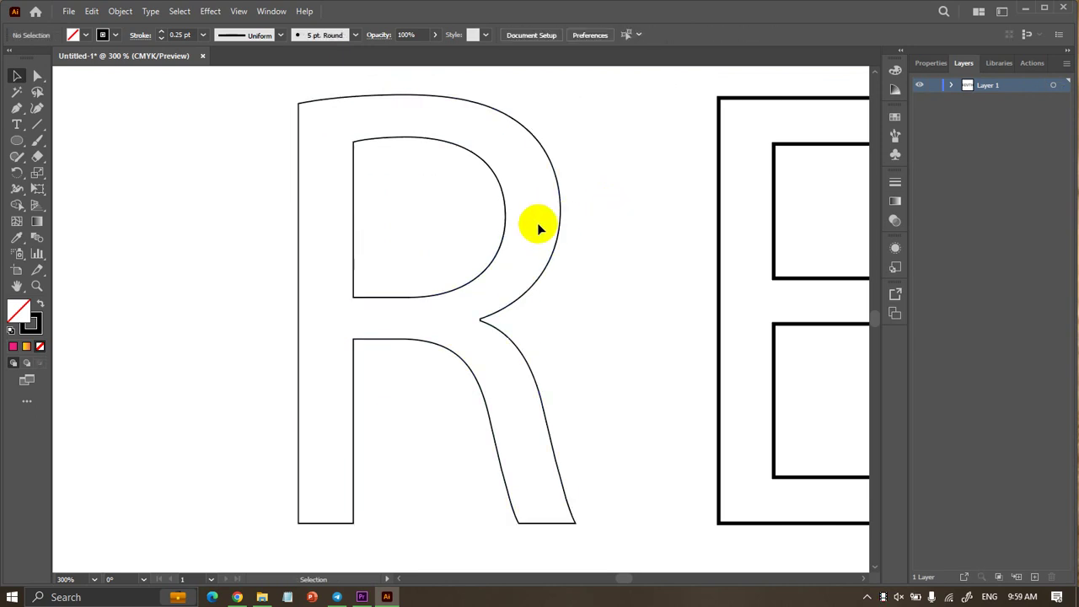
click(493, 229)
click(554, 225)
click(506, 226)
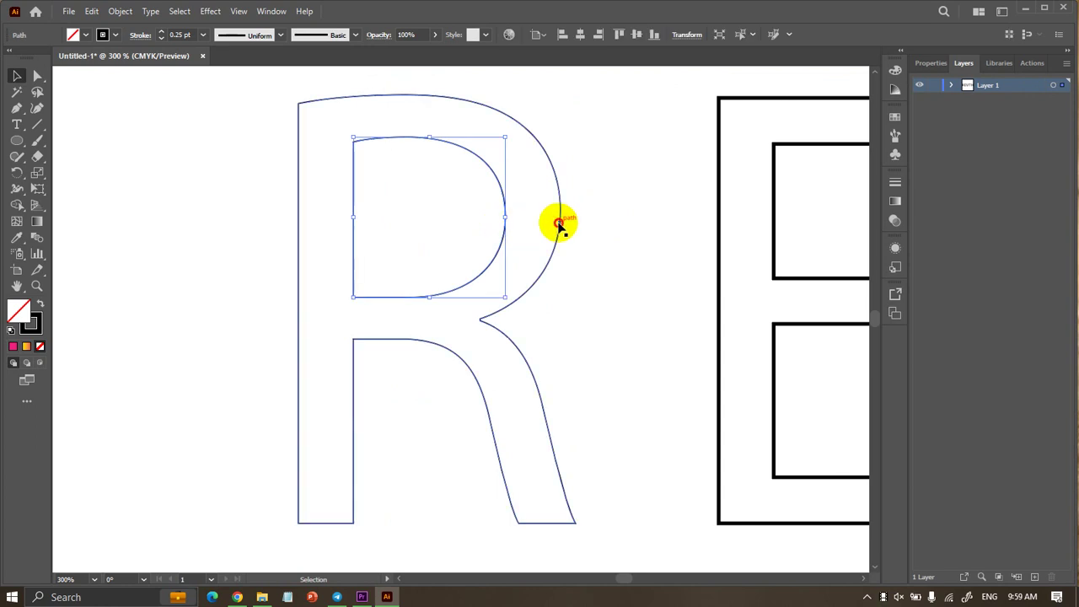
click(559, 222)
click(581, 182)
scroll(320, 139, up, 3)
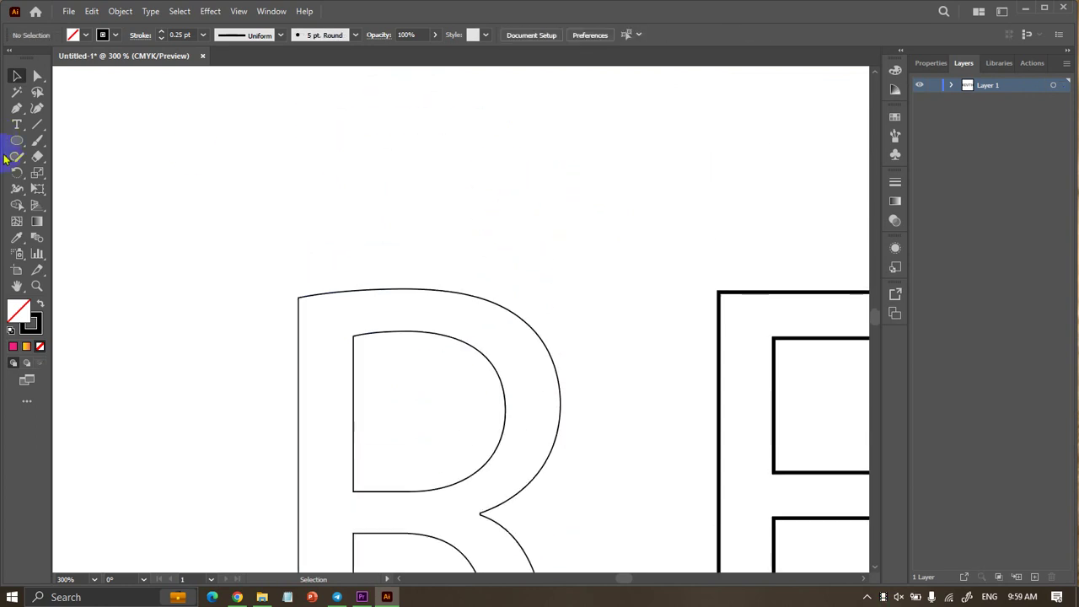
Draw a circle above the R with no stroke and a yellow-orange gradient fill.
drag(17, 145, 68, 174)
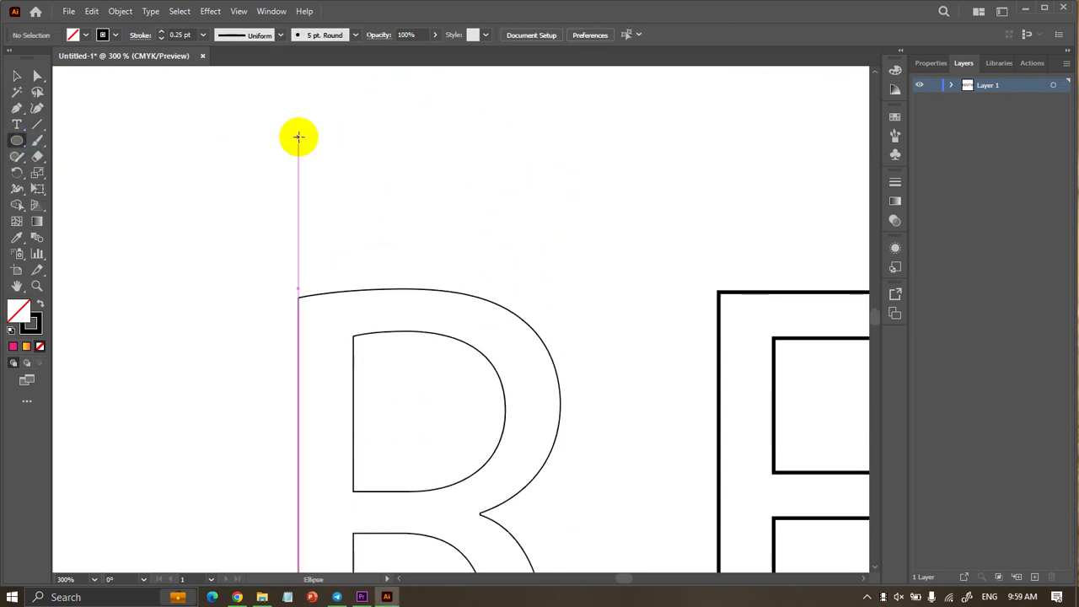
drag(301, 122, 330, 150)
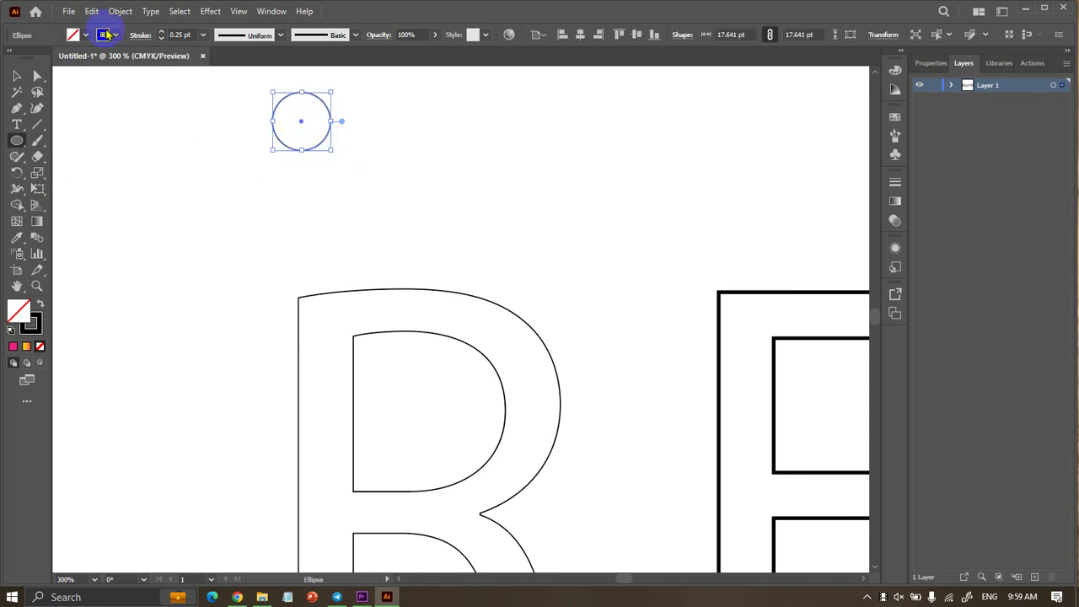
click(86, 36)
click(10, 58)
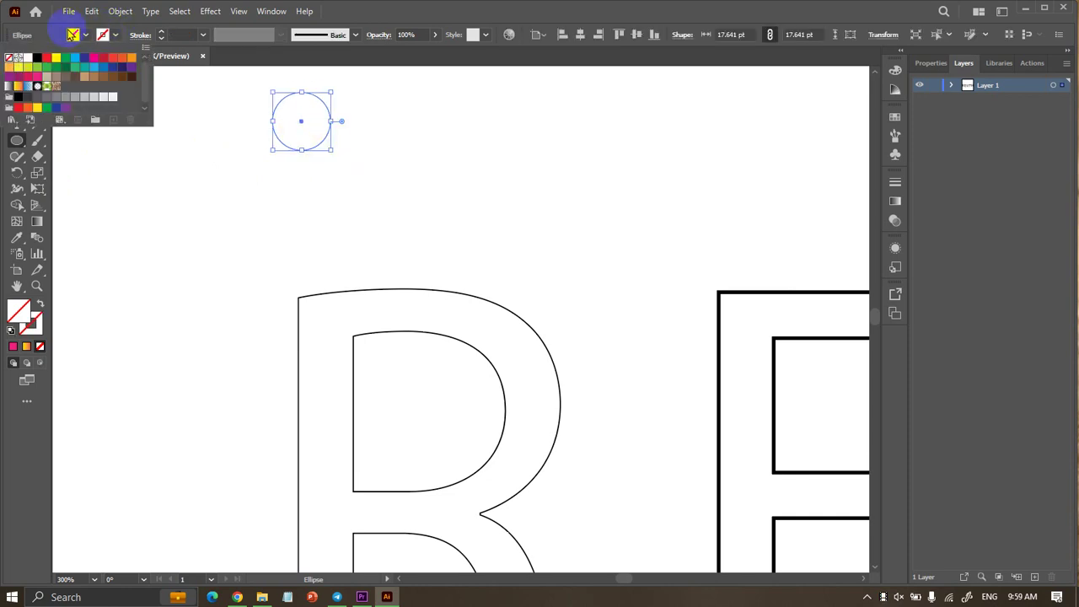
click(85, 35)
click(20, 87)
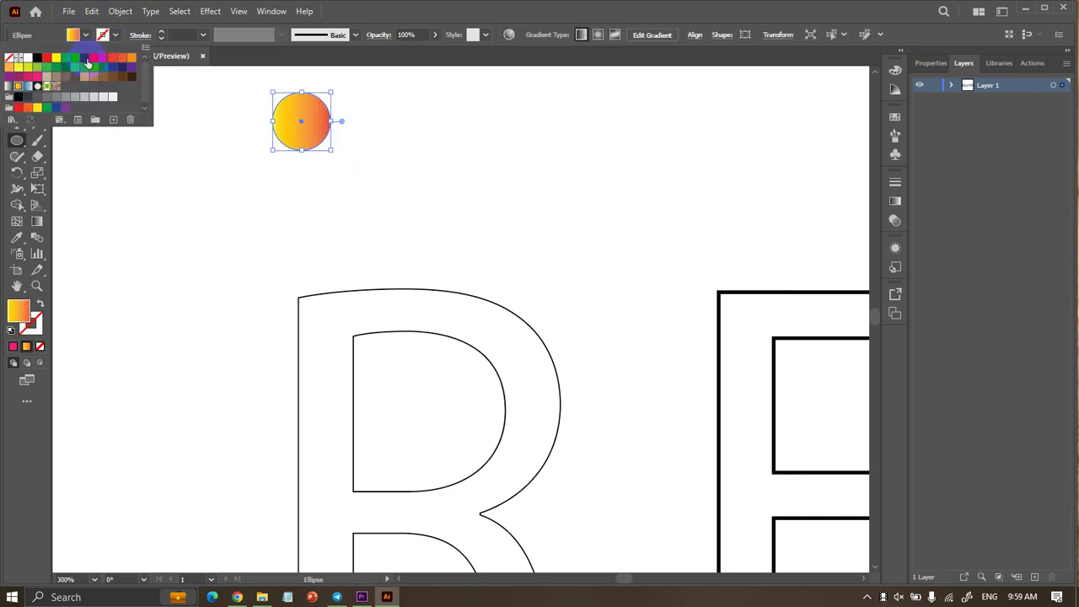
key(Return)
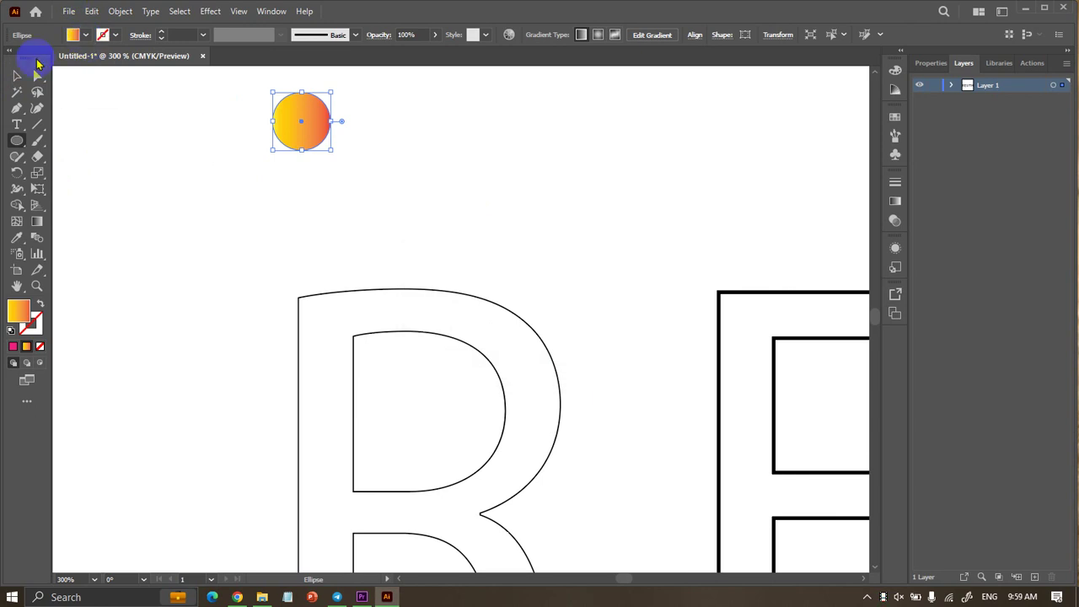
Shrink the gradient circle to about half size and place a copy to its right.
click(17, 75)
click(158, 165)
scroll(160, 168, down, 1)
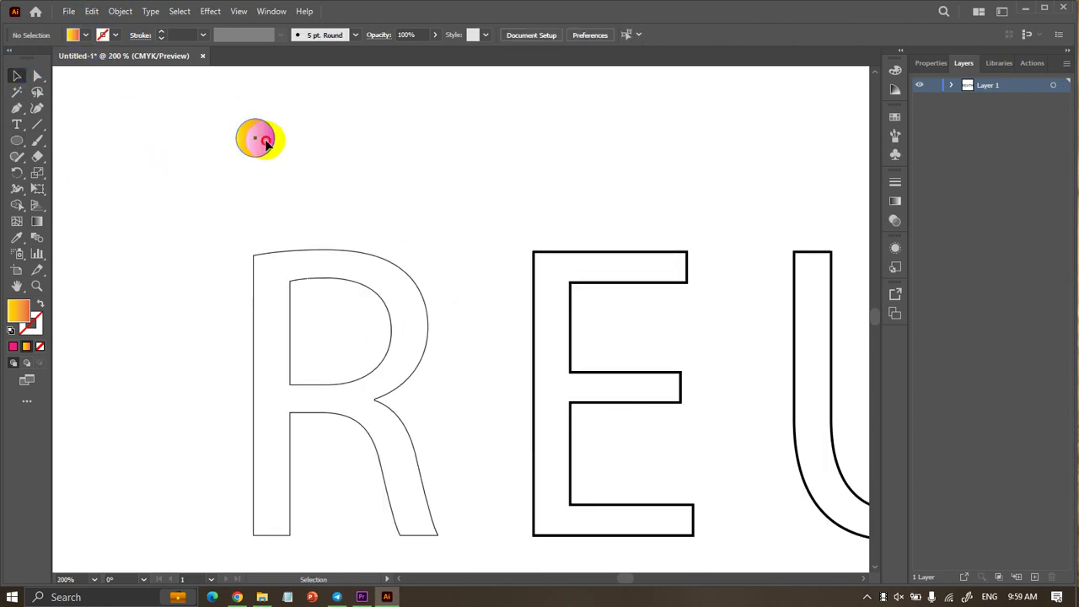
click(265, 144)
drag(274, 119, 273, 128)
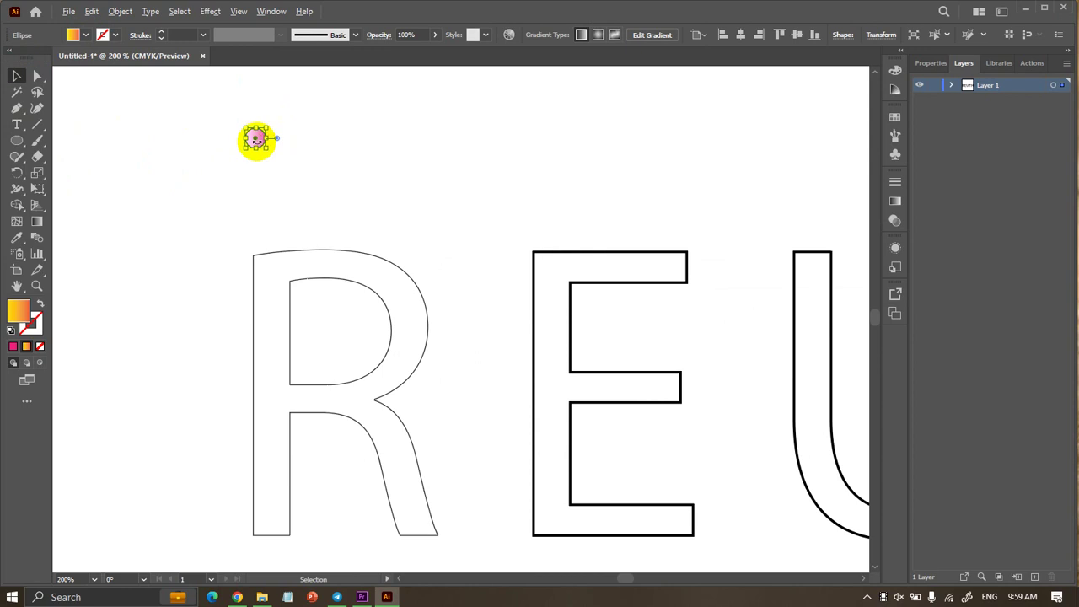
drag(266, 131, 613, 135)
scroll(261, 137, up, 1)
scroll(261, 137, up, 1)
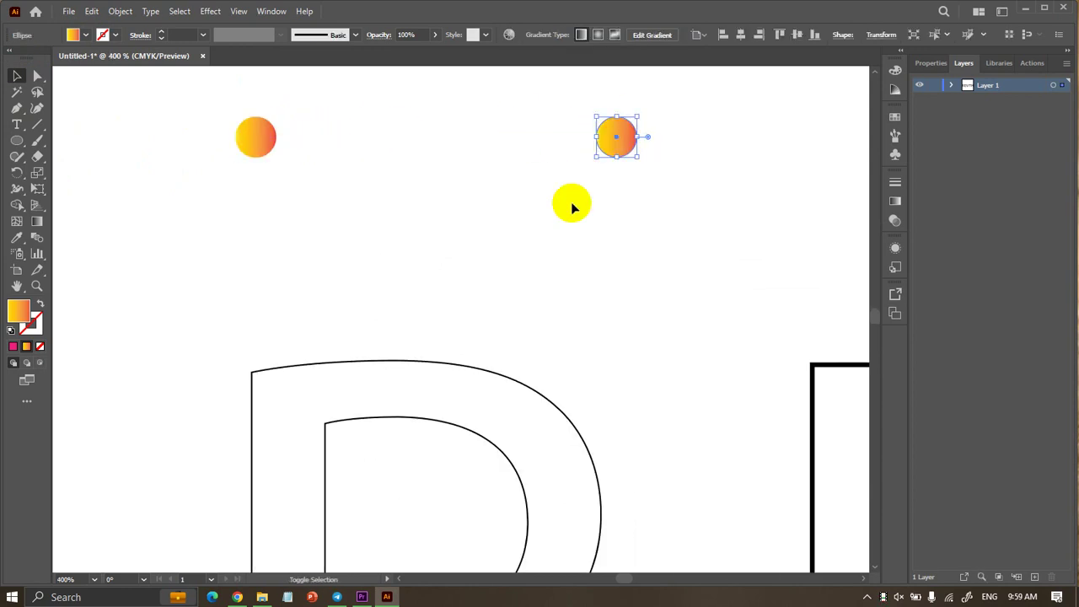
click(529, 214)
scroll(530, 214, down, 1)
Blend the two gradient circles together with the Blend tool.
click(36, 236)
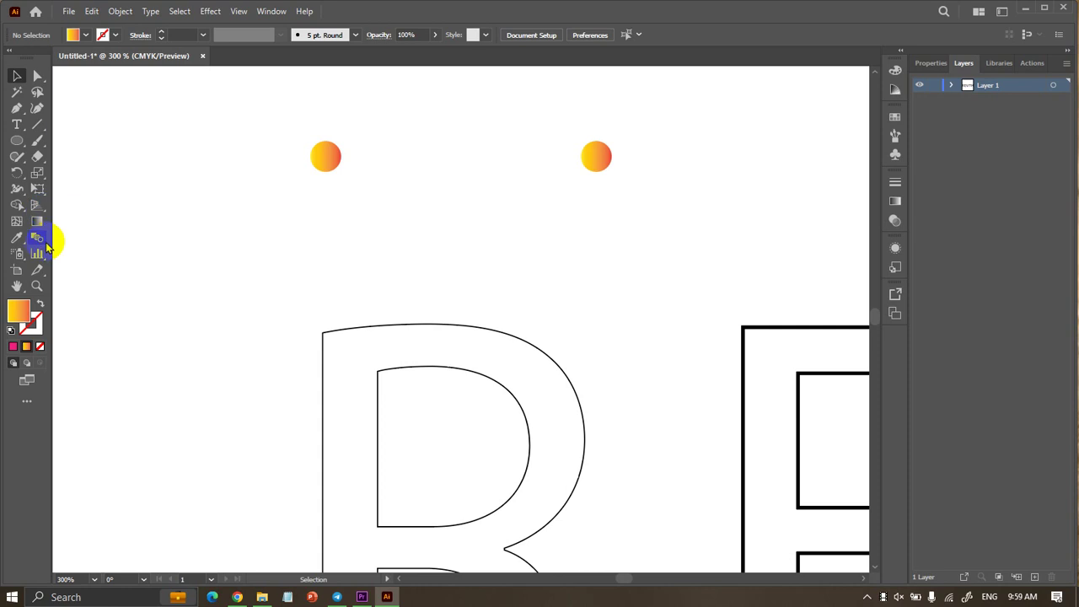
click(325, 156)
click(602, 160)
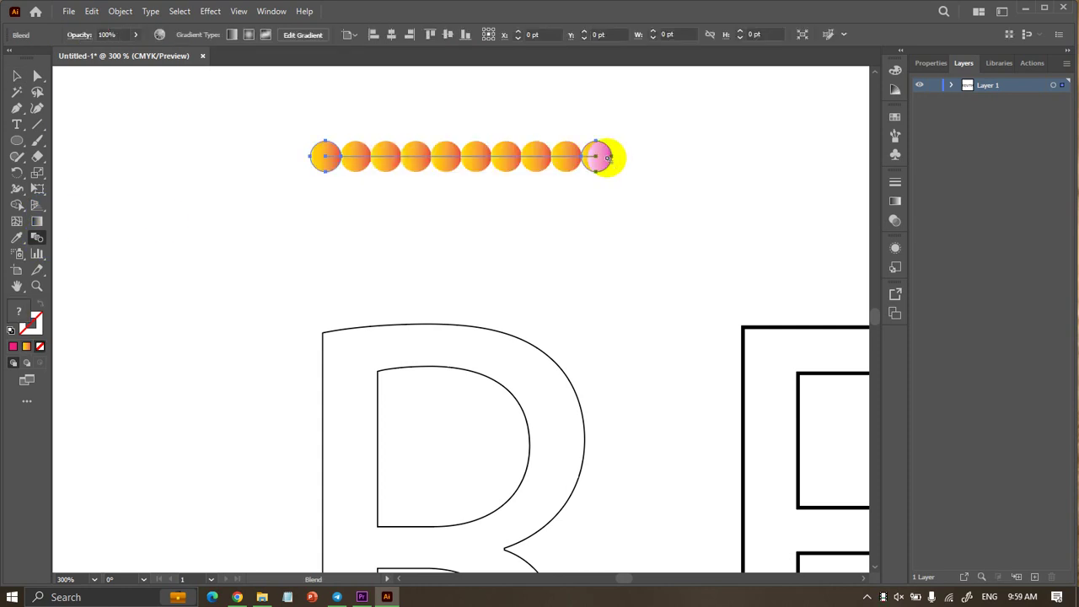
click(17, 76)
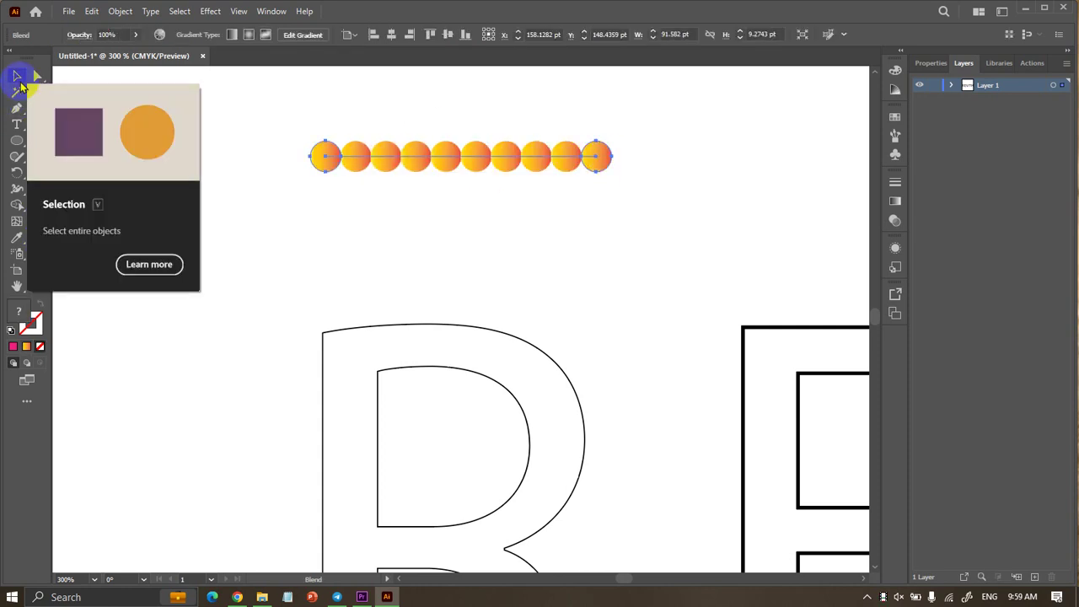
click(503, 160)
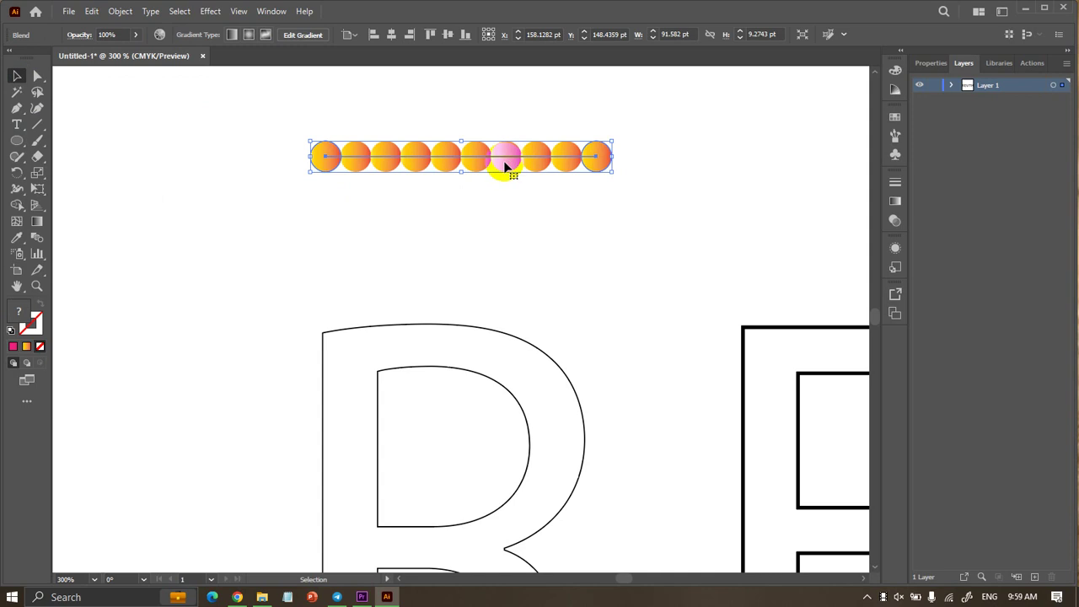
Set the blend spacing to 50 Specified Steps with Preview on.
click(130, 14)
mouse_move(171, 419)
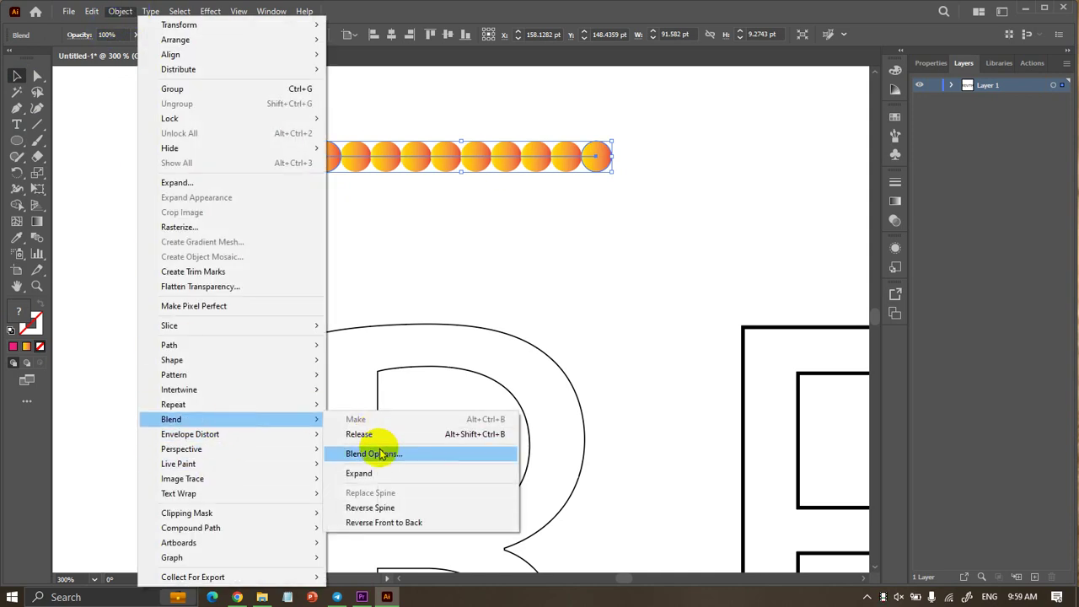
click(381, 454)
click(227, 244)
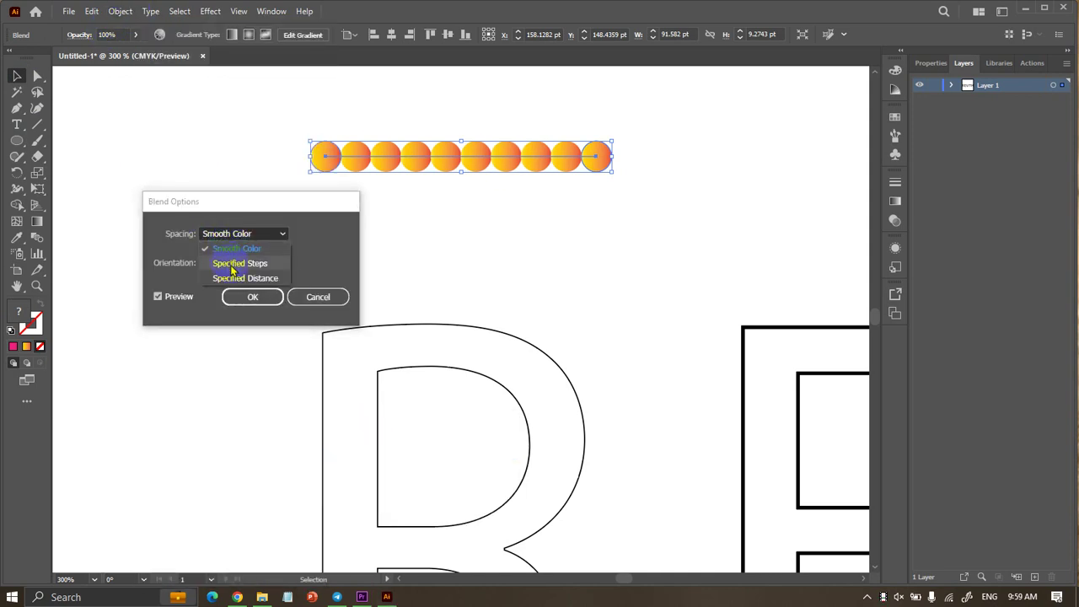
click(232, 262)
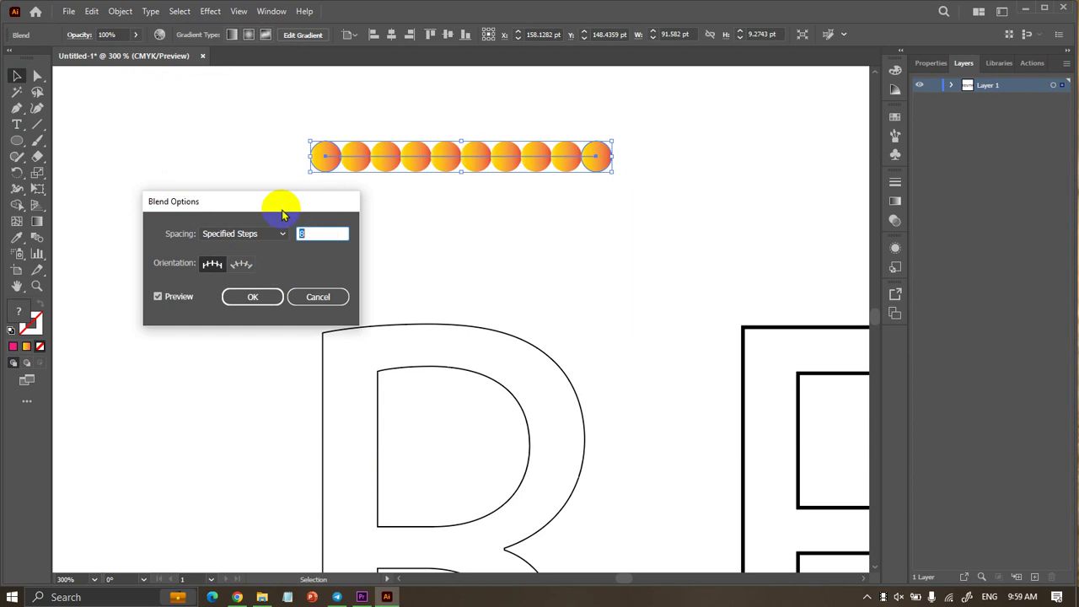
drag(295, 213, 272, 190)
text(50)
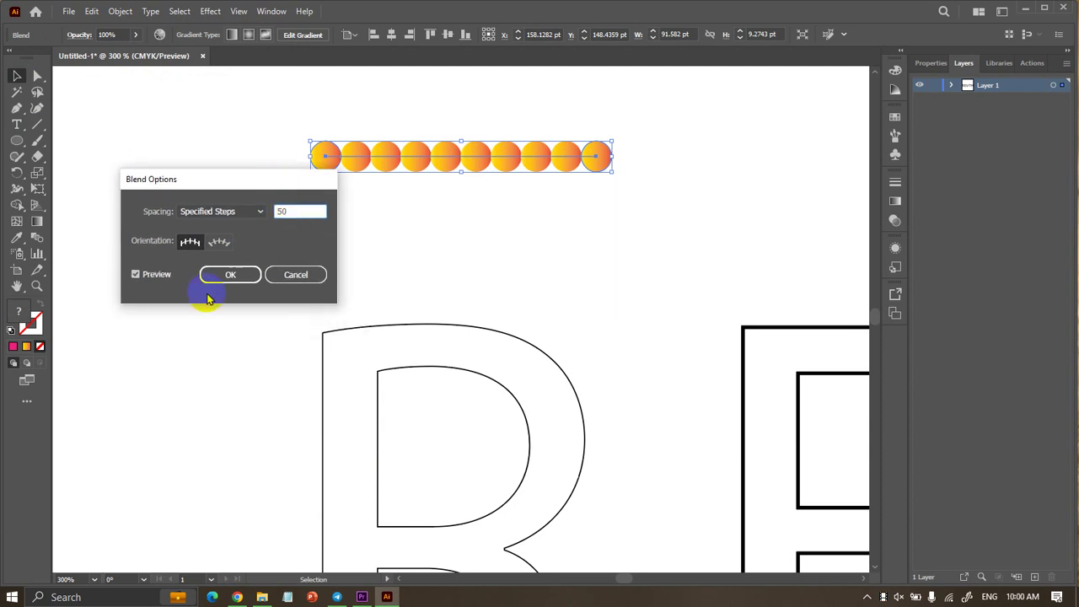
click(153, 271)
click(135, 275)
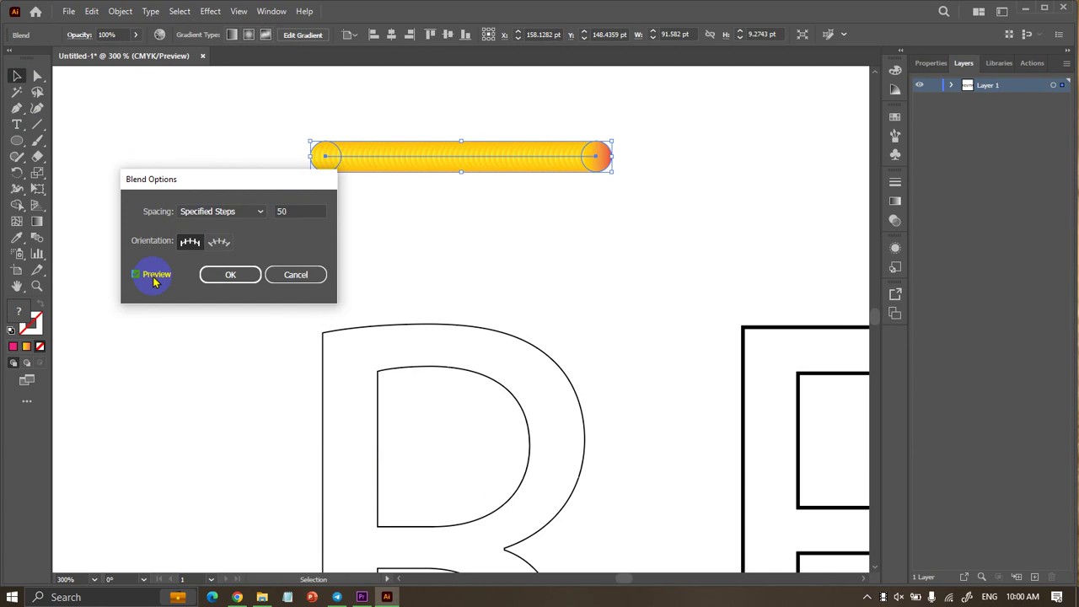
click(215, 277)
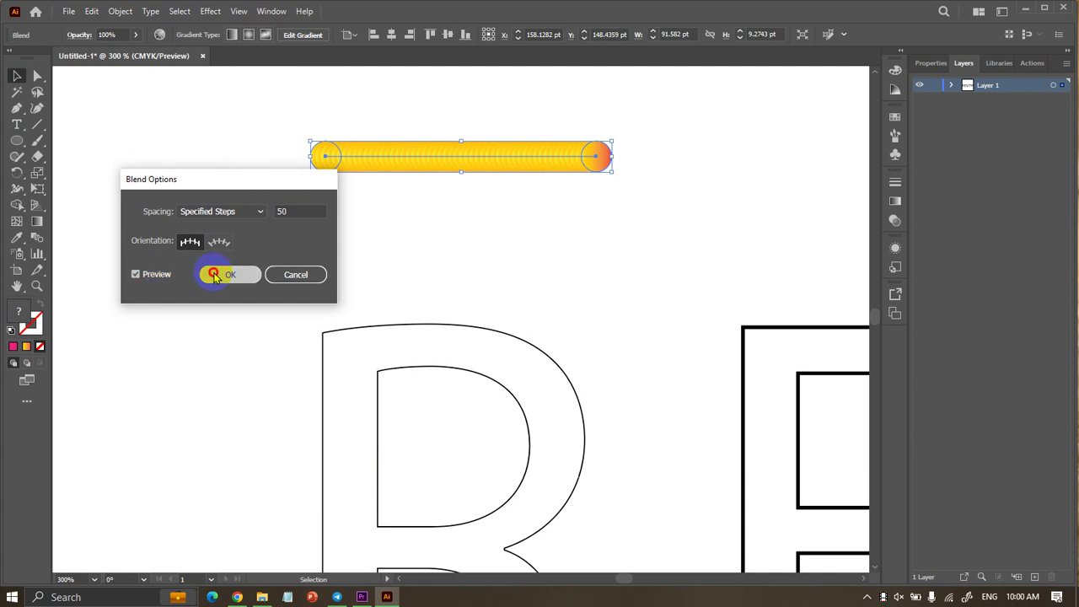
Replace the blend's spine with the R's inner counter path so the circles follow the bowl.
shift+click(409, 368)
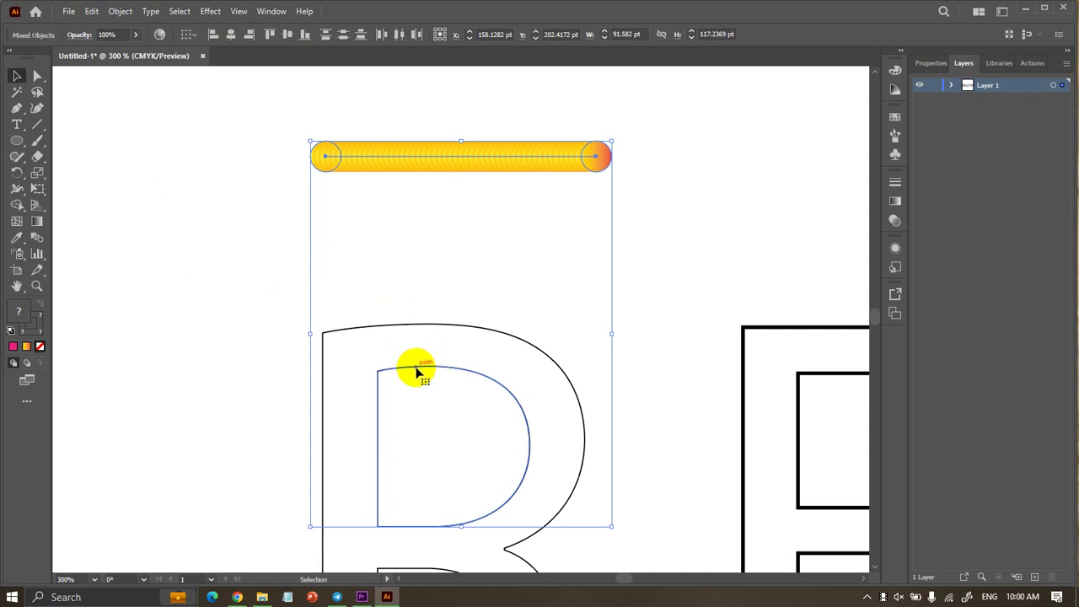
scroll(423, 361, down, 1)
scroll(423, 361, up, 1)
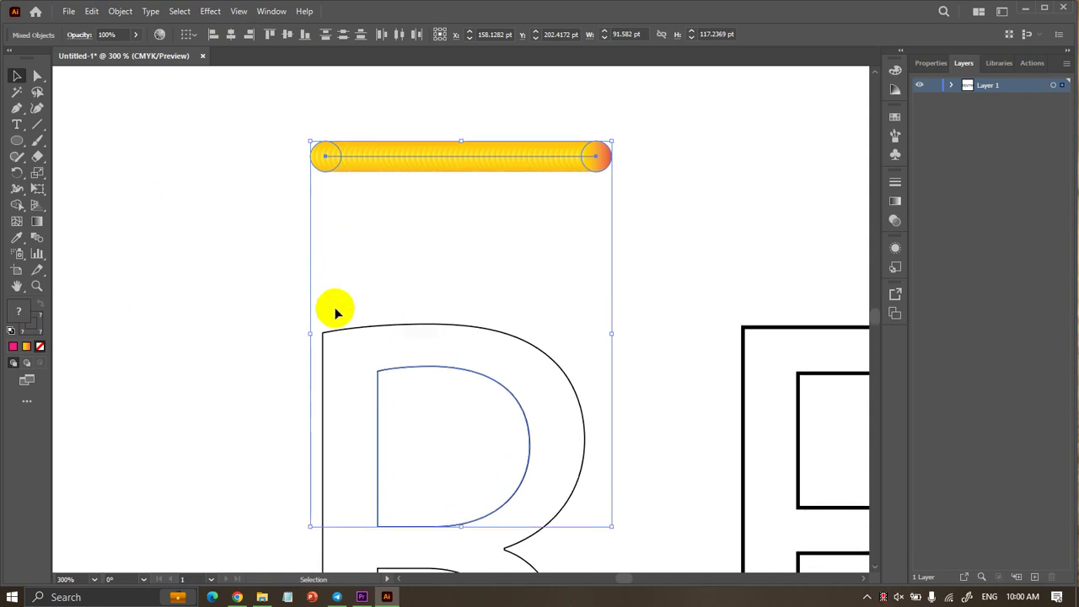
click(127, 12)
mouse_move(171, 419)
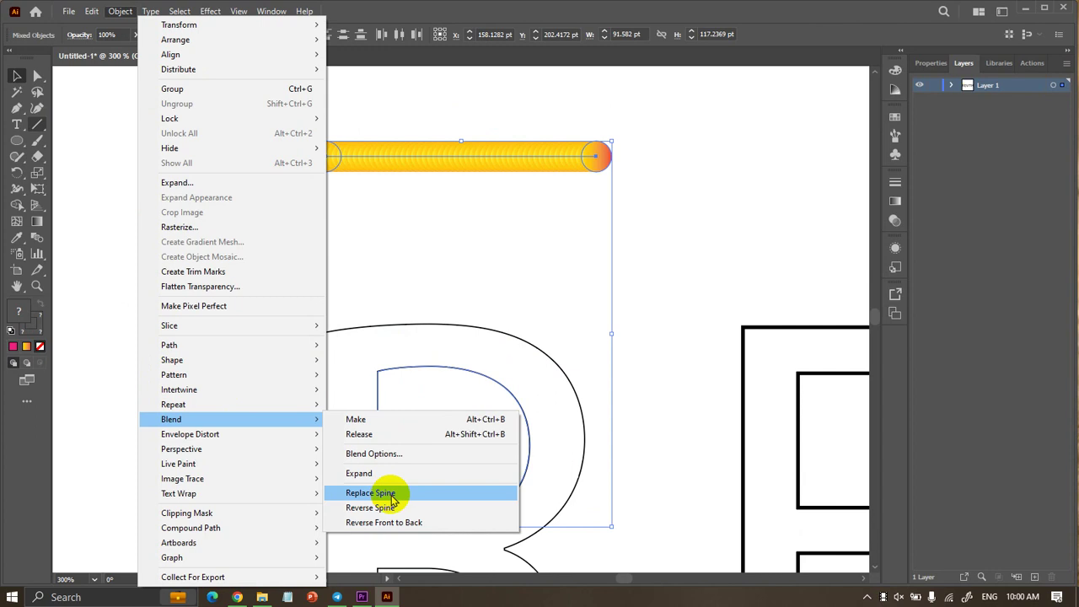
click(408, 496)
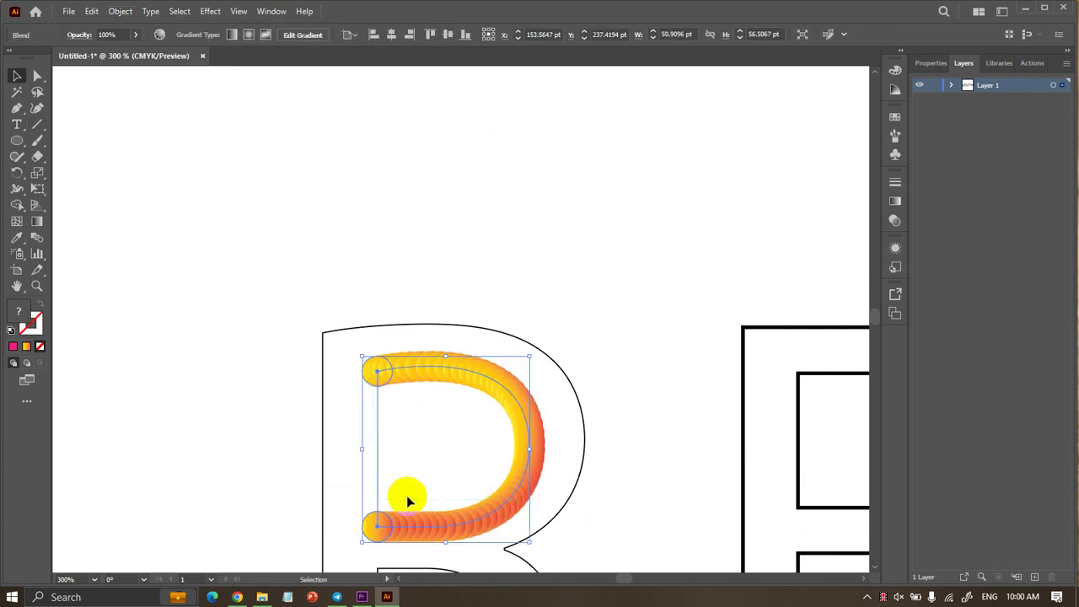
Deselect and reselect the curved gradient blend to inspect how it traces the bowl.
click(546, 253)
scroll(544, 253, down, 3)
scroll(546, 253, down, 3)
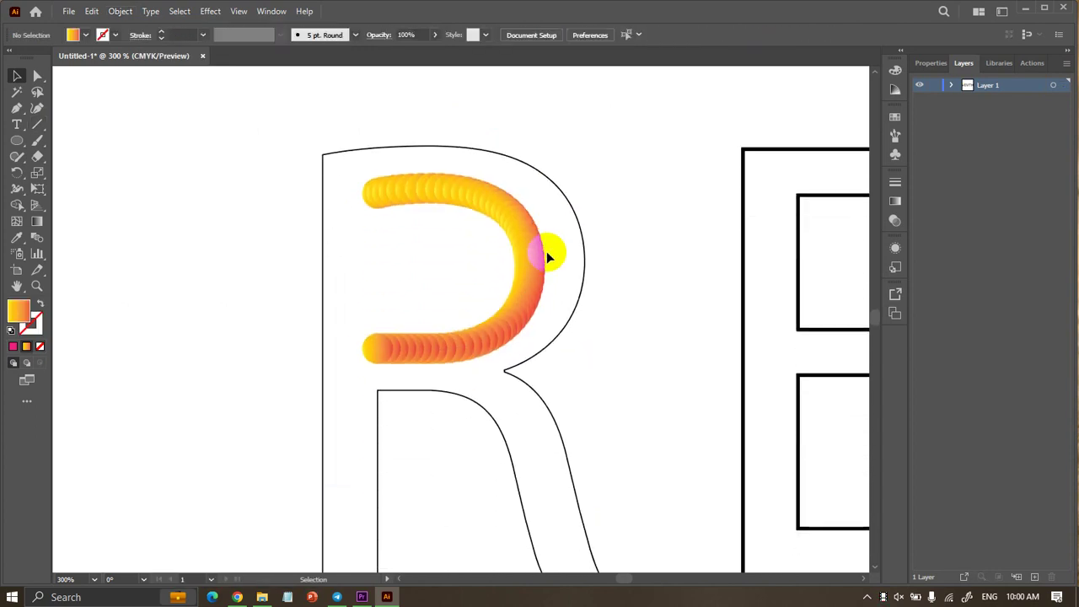
click(536, 251)
scroll(388, 232, up, 3)
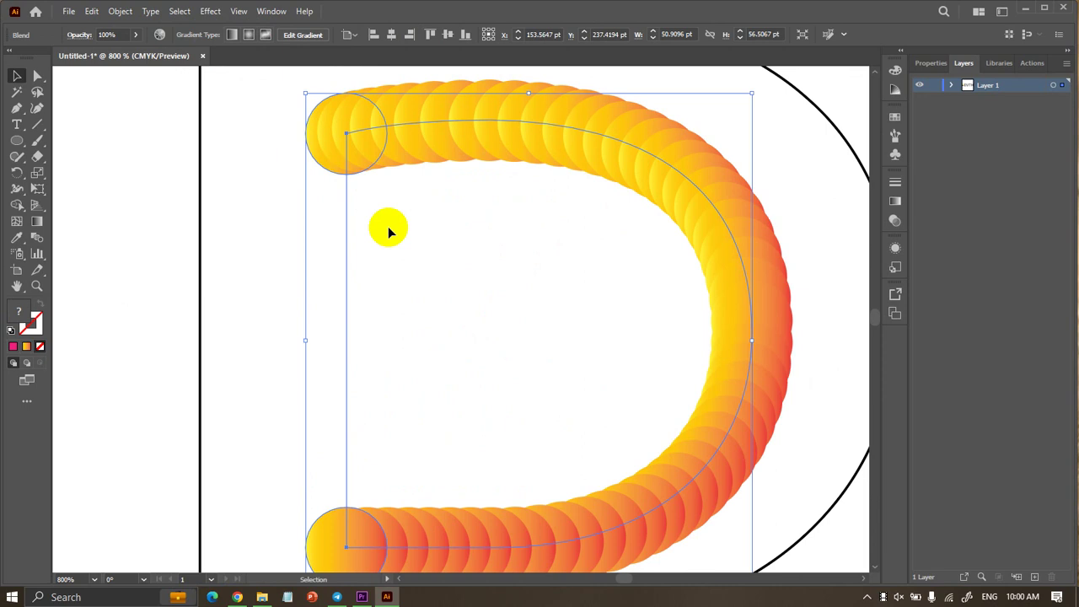
scroll(388, 232, down, 1)
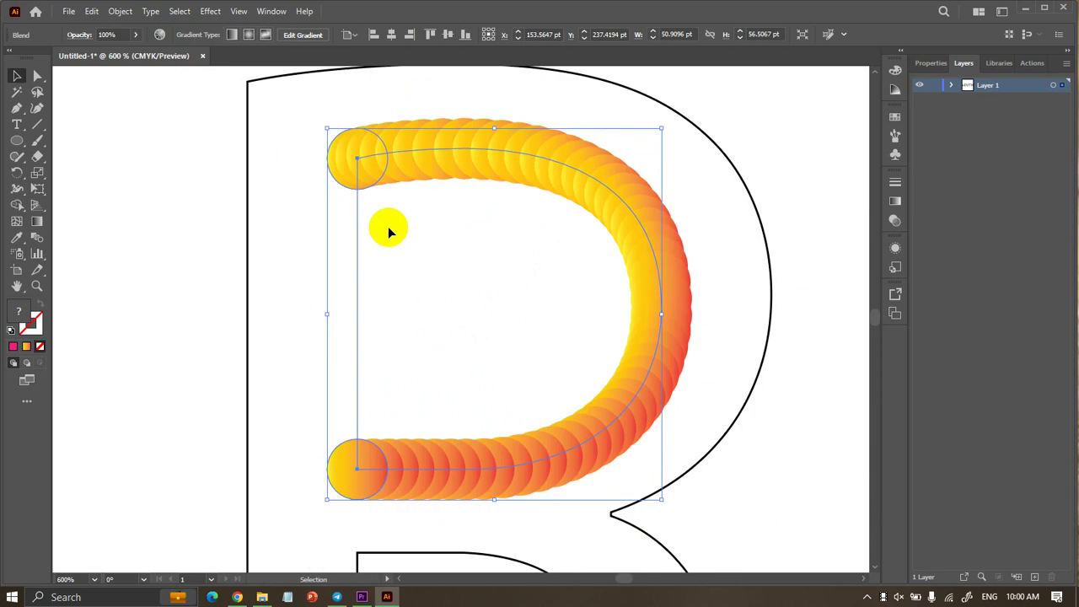
scroll(387, 226, down, 1)
scroll(299, 93, down, 2)
click(299, 93)
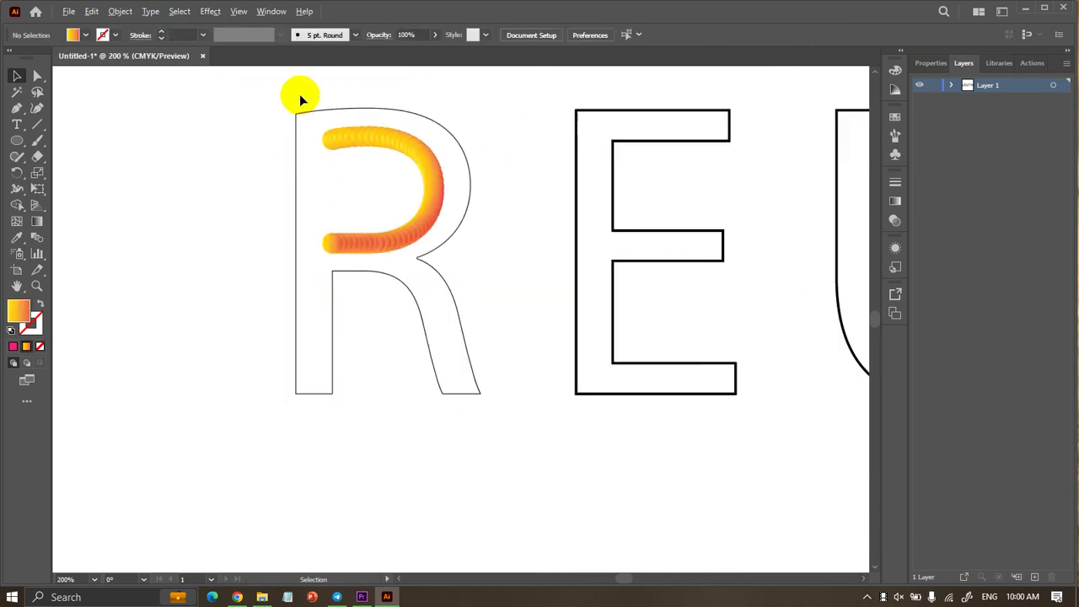
scroll(299, 97, up, 1)
scroll(299, 98, up, 1)
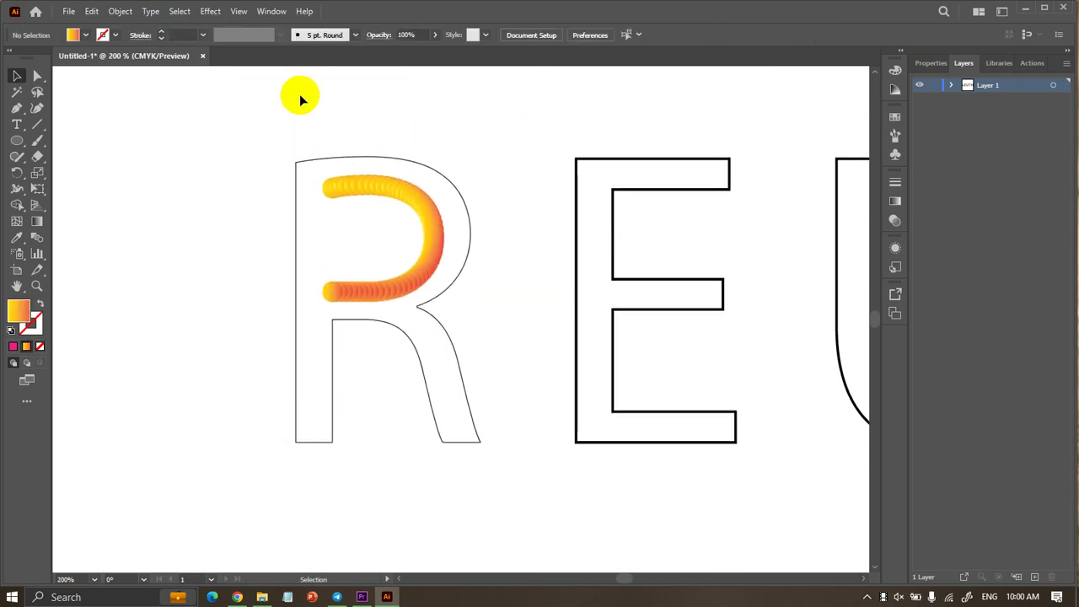
scroll(324, 143, up, 1)
Select the R letter outline to check it, then clear the selection.
click(328, 163)
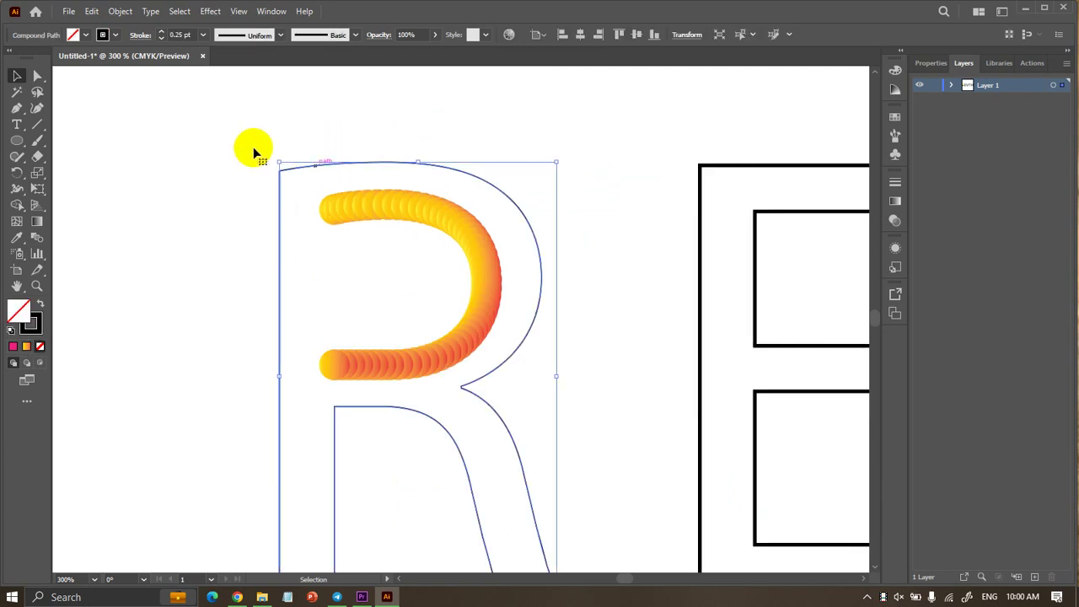
click(213, 138)
scroll(323, 166, right, 1)
click(322, 148)
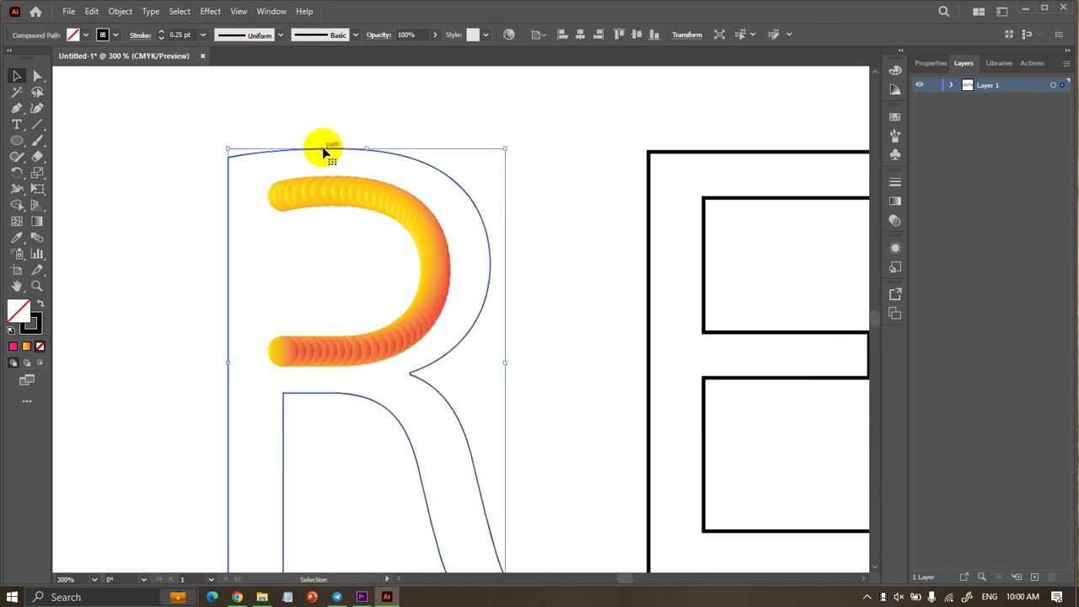
scroll(168, 127, down, 1)
scroll(193, 175, up, 1)
scroll(192, 175, up, 1)
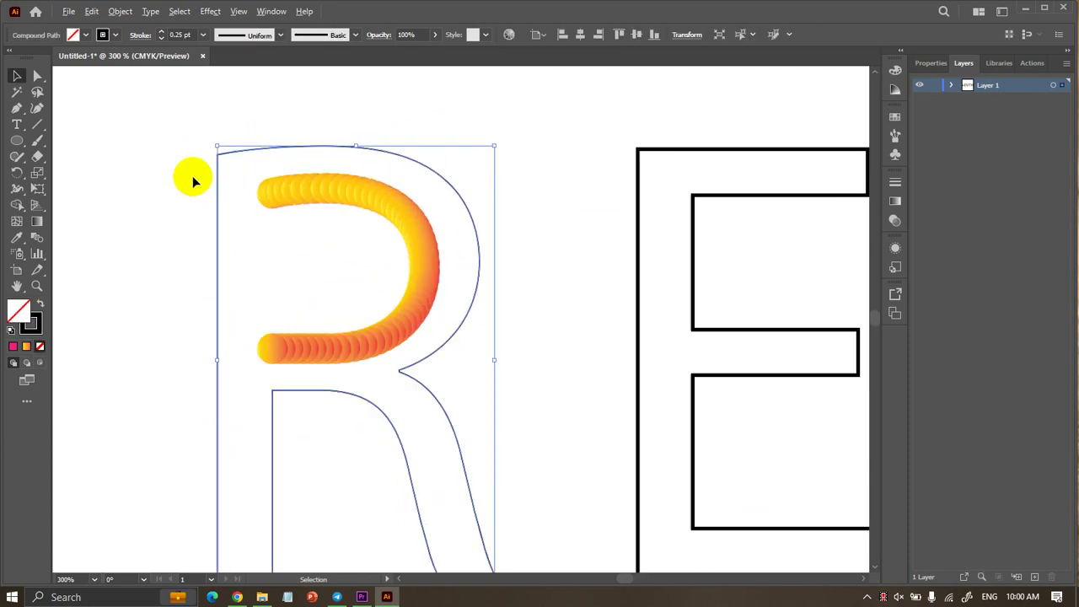
click(236, 133)
scroll(242, 129, down, 1)
scroll(242, 129, up, 1)
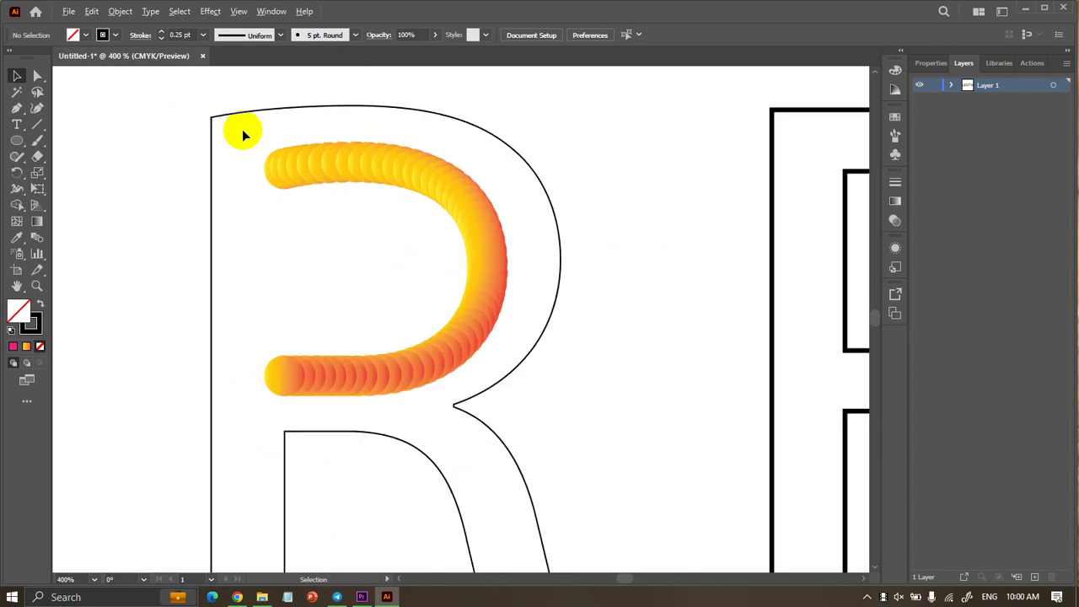
scroll(375, 156, down, 1)
Enter and exit isolation mode on the curved blend, then reselect the whole blend.
click(307, 219)
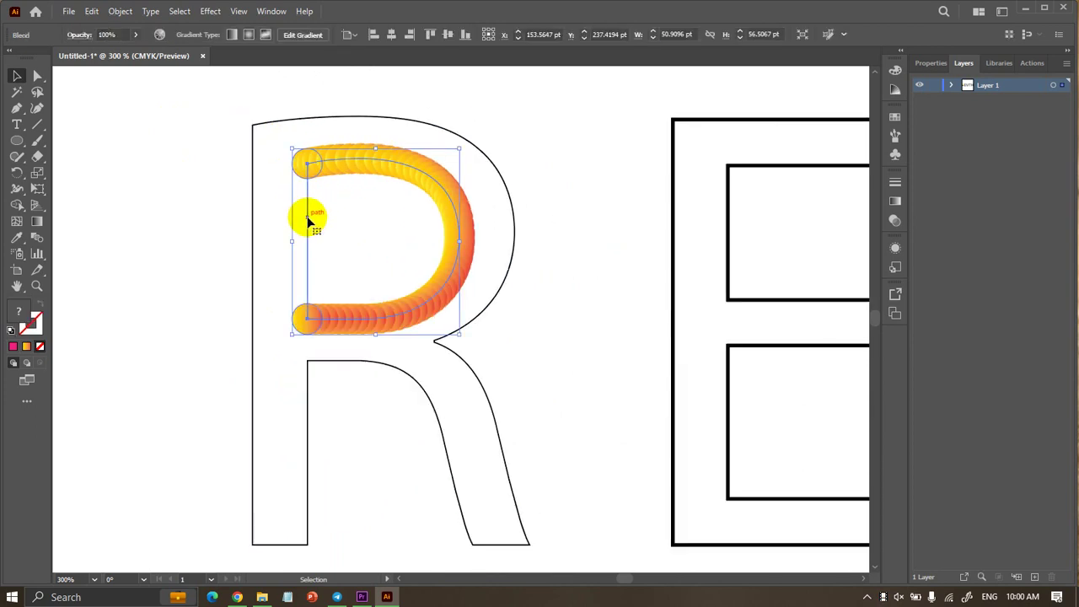
double_click(307, 219)
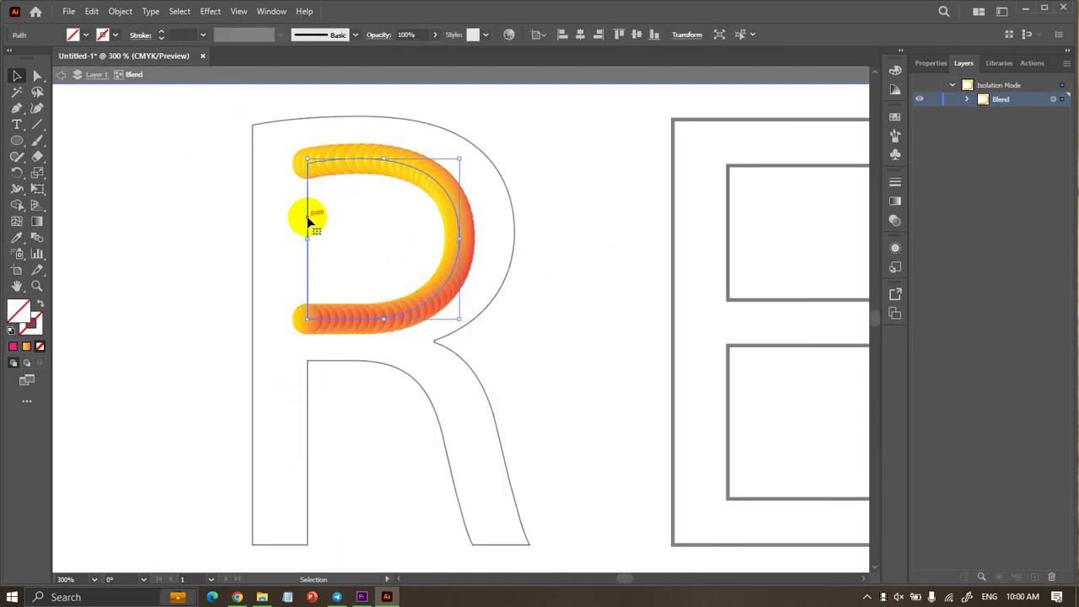
double_click(210, 203)
click(464, 231)
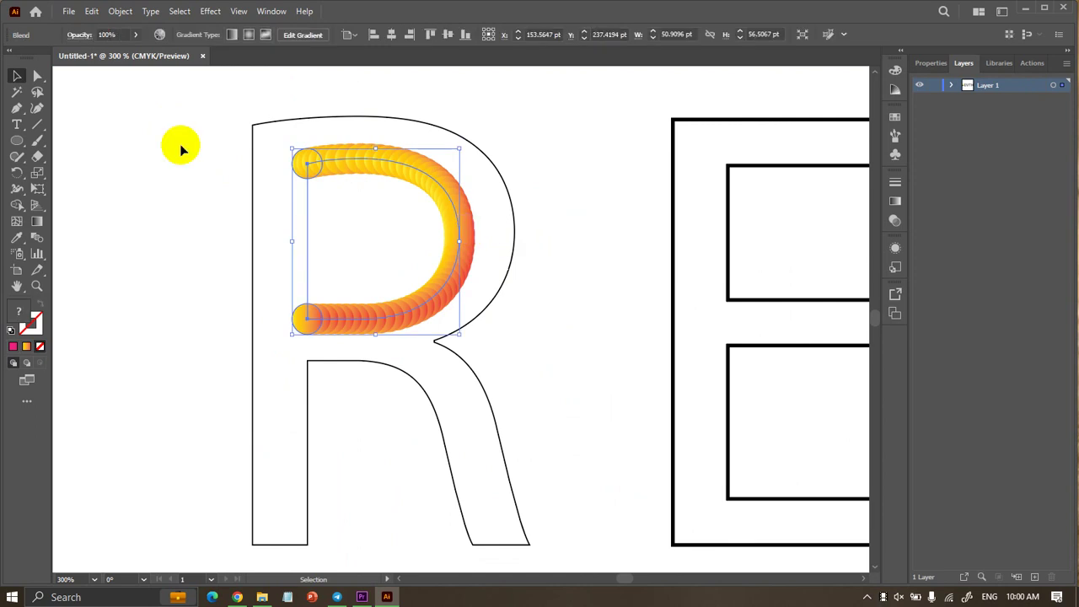
click(185, 145)
click(337, 331)
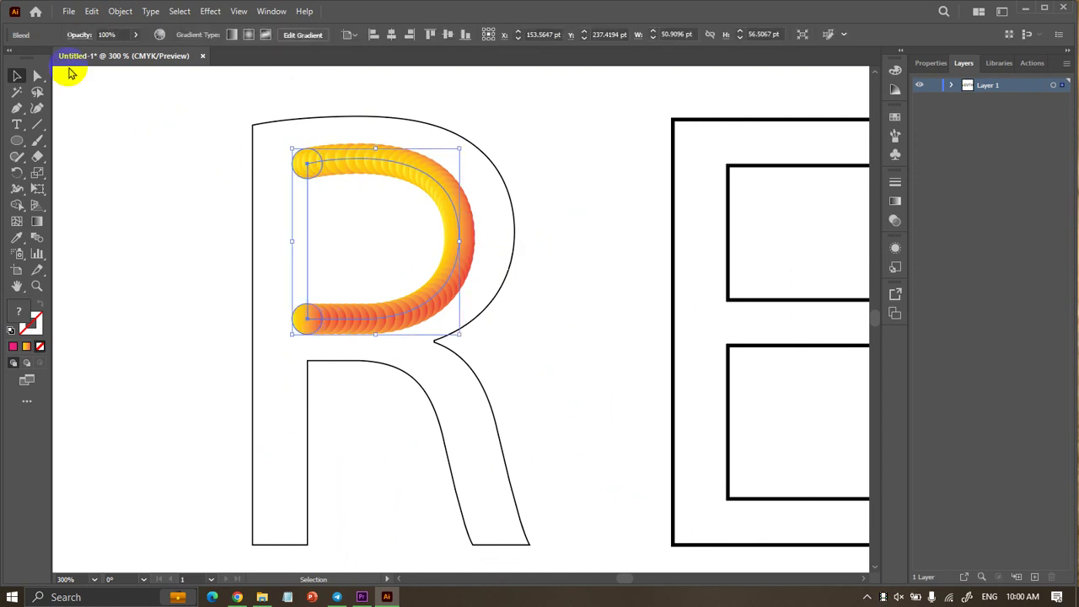
Open Blend Options for the curved blend, keeping Specified Steps at 50 and selecting the step count.
click(121, 11)
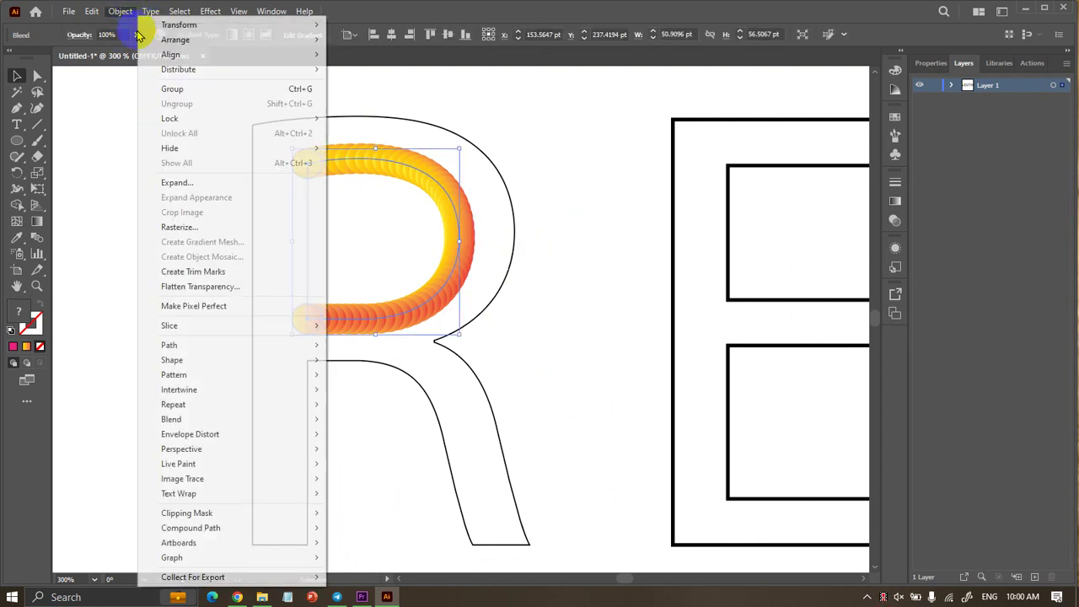
click(222, 416)
click(360, 434)
click(389, 458)
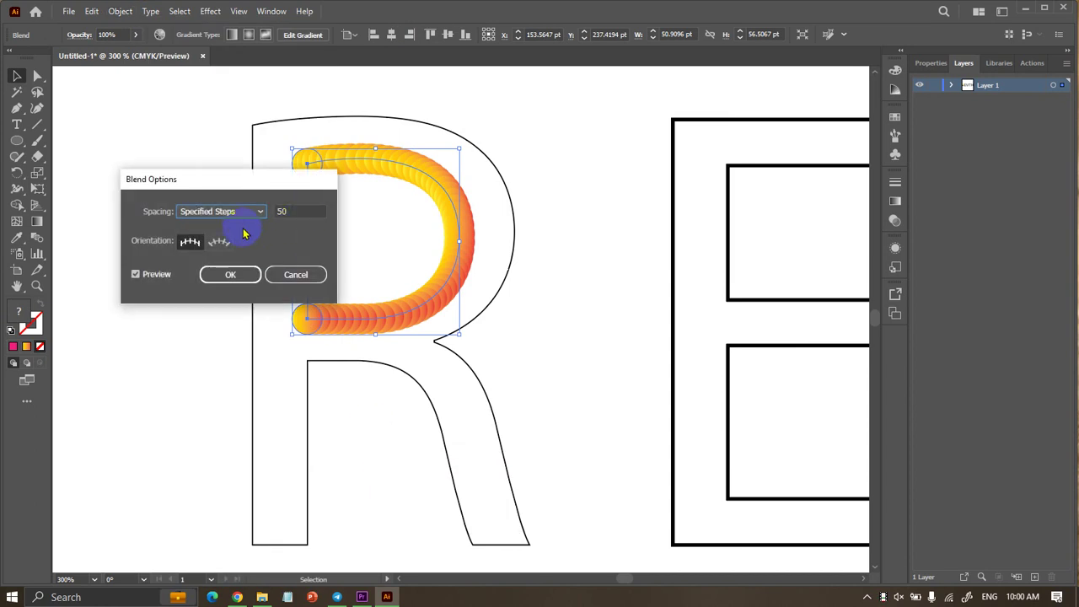
click(243, 216)
click(299, 210)
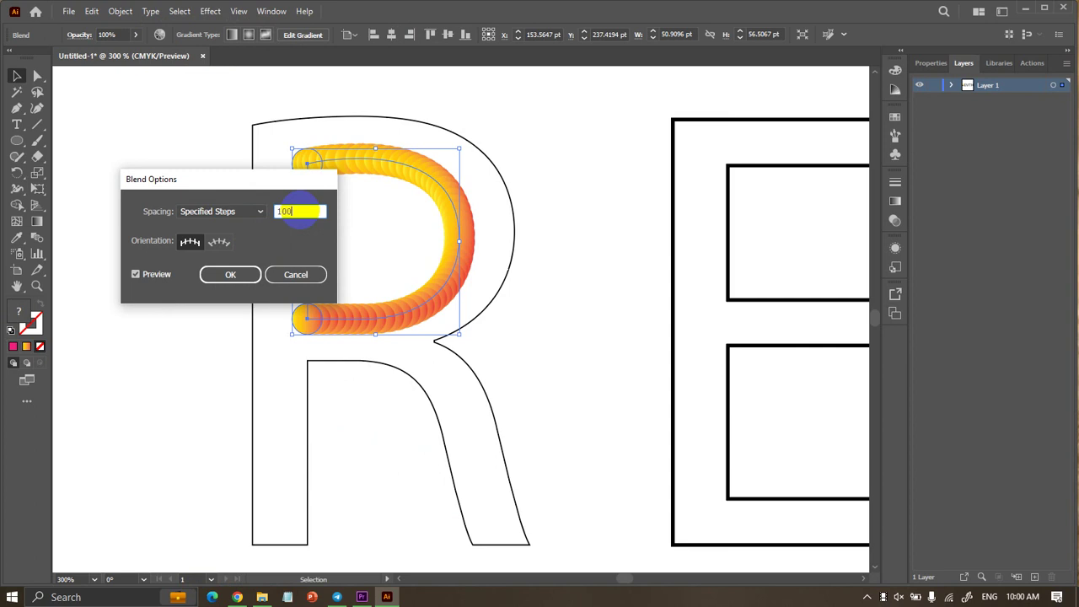
Apply 100 smoothing steps to the orange-yellow blend in the R, then reselect it.
key(Tab)
click(165, 276)
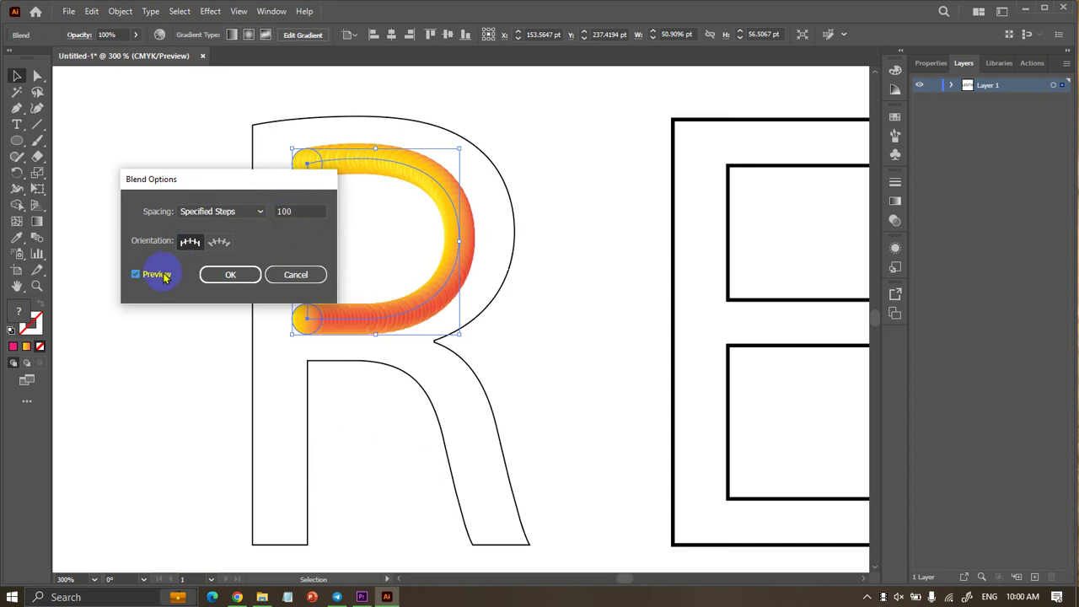
click(236, 274)
click(191, 318)
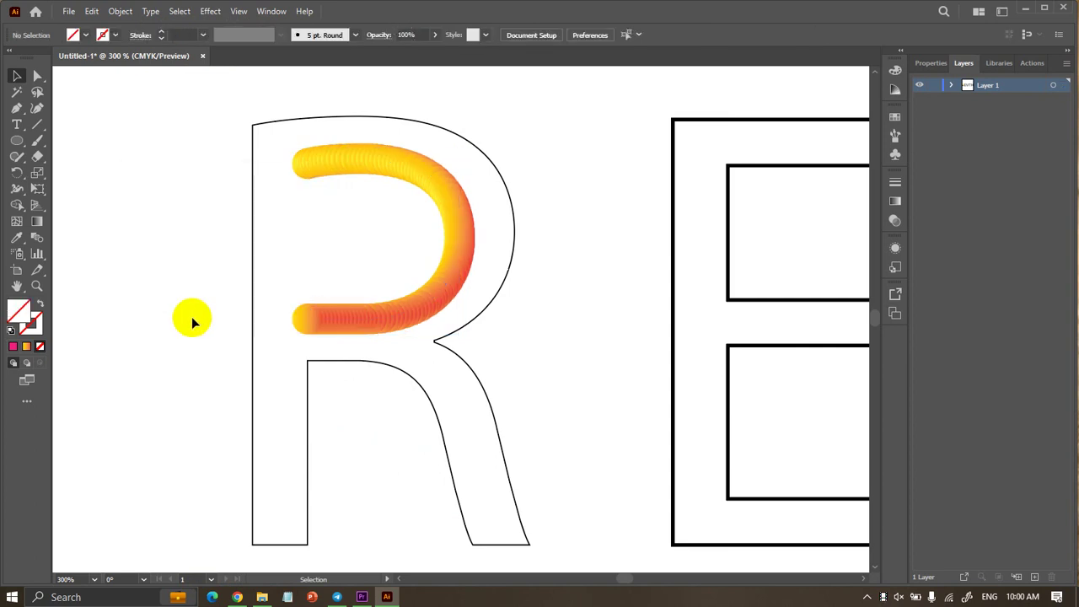
click(444, 175)
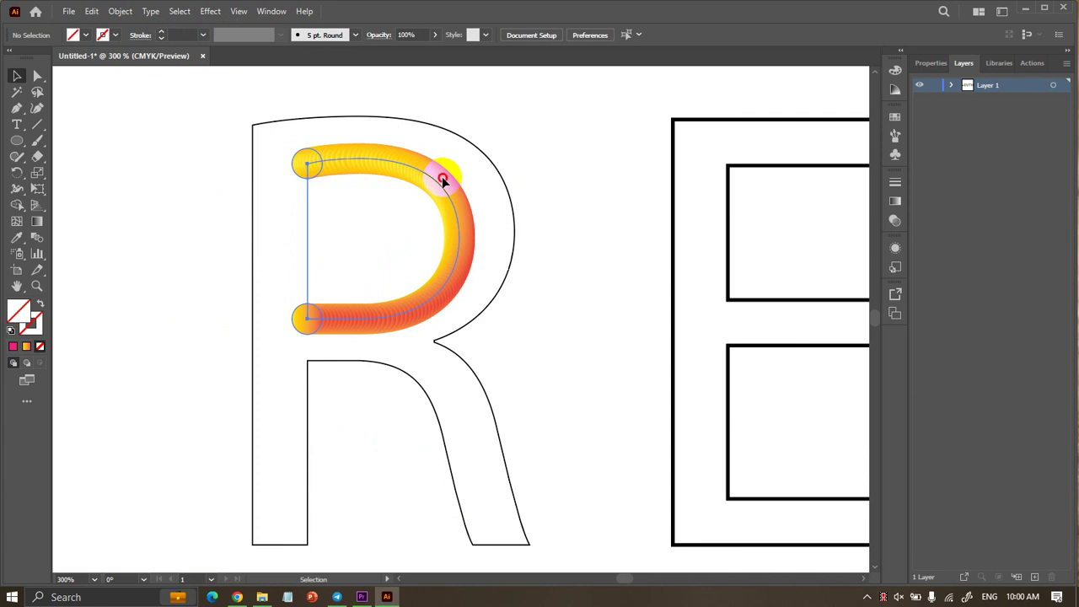
Roughen the R's blend at about 29% size and 100/in detail.
click(211, 12)
mouse_move(252, 120)
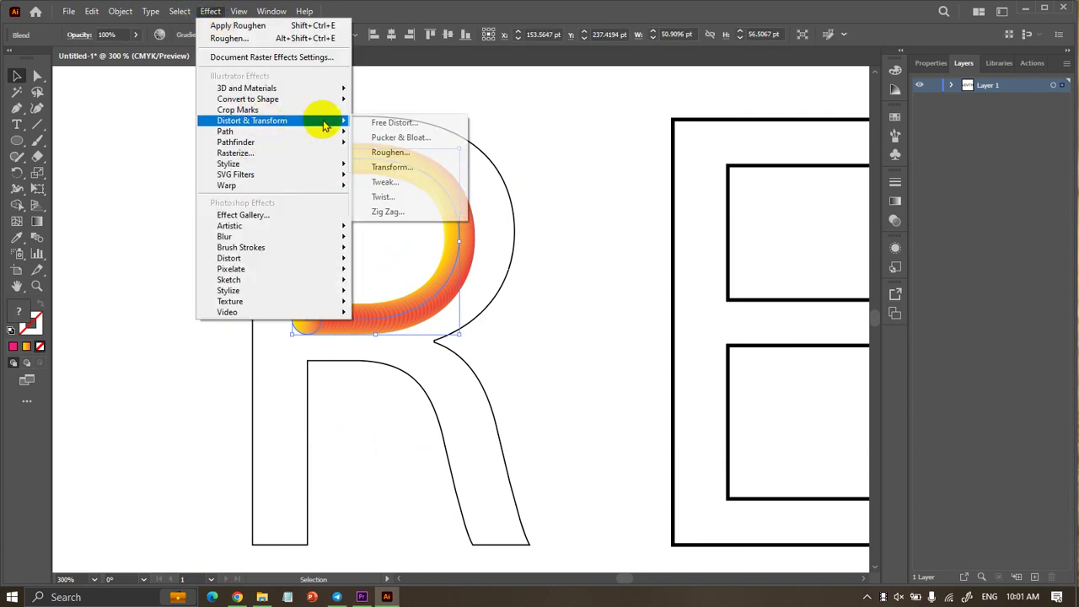
click(403, 157)
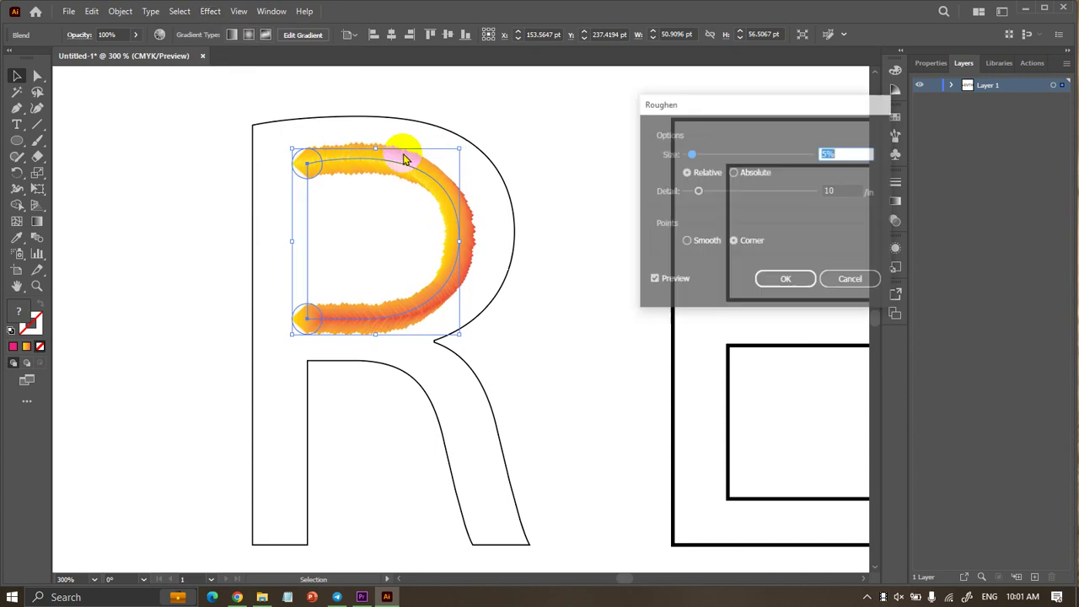
drag(730, 192, 758, 192)
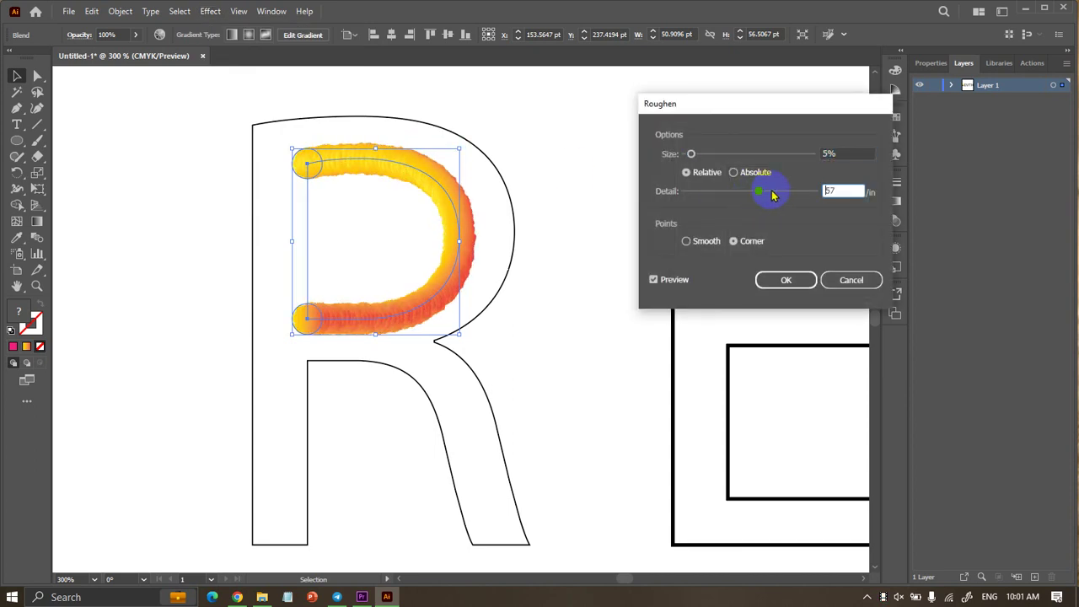
drag(691, 154, 745, 154)
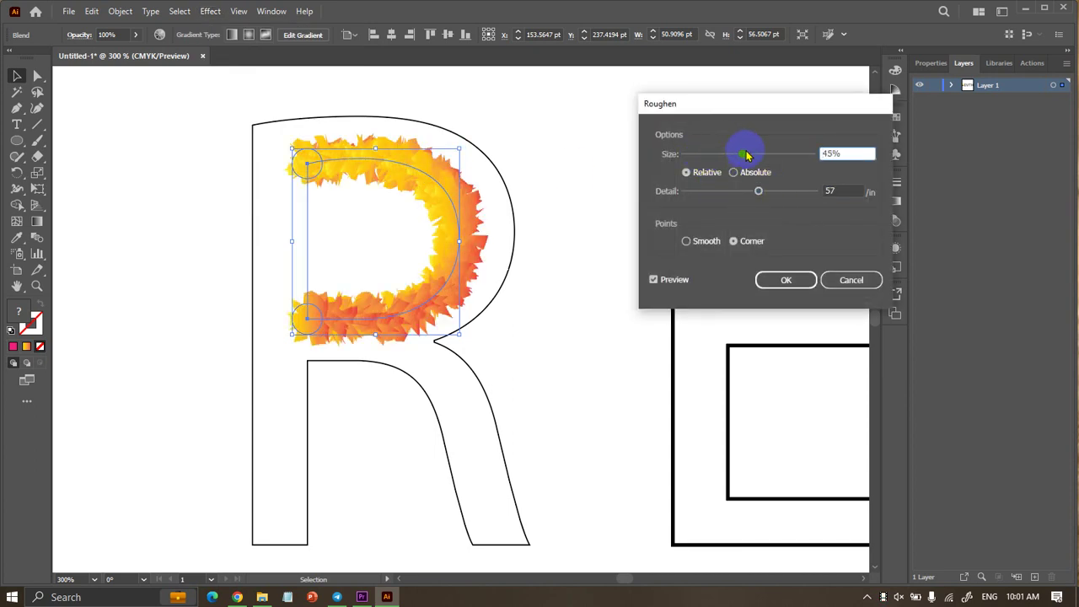
drag(765, 193, 816, 189)
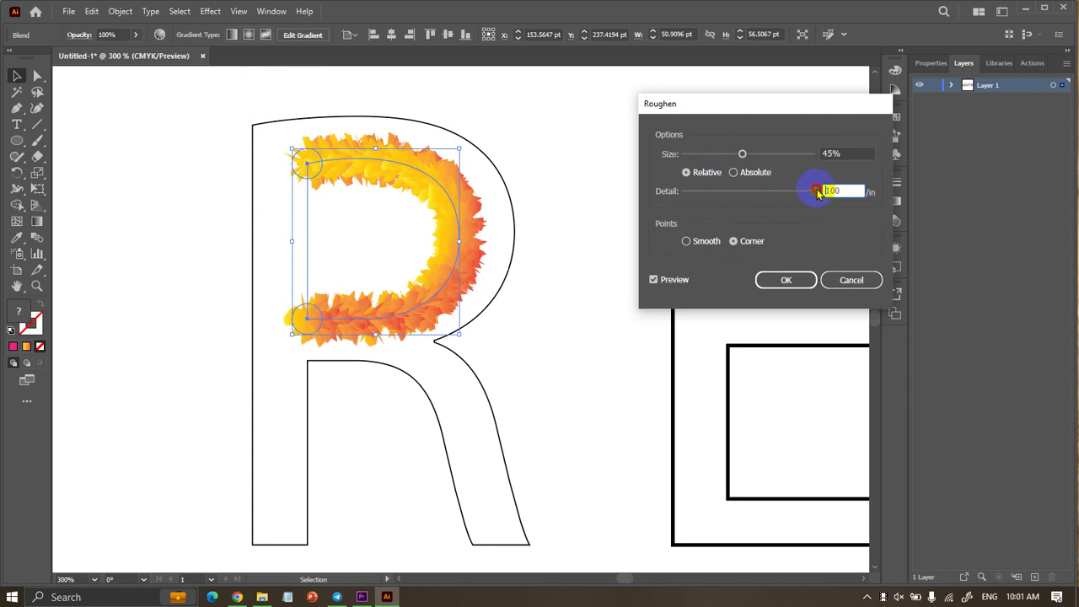
mouse_move(741, 153)
mouse_down()
mouse_move(706, 157)
mouse_move(814, 154)
mouse_up()
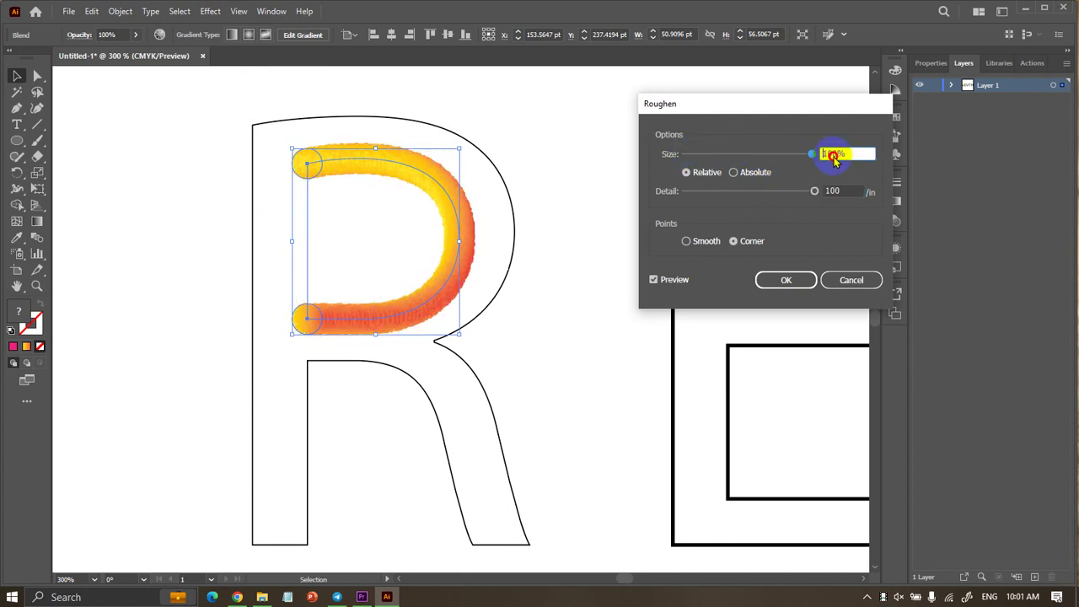
mouse_move(792, 191)
mouse_down()
mouse_move(776, 196)
mouse_move(831, 193)
mouse_up()
drag(811, 154, 723, 160)
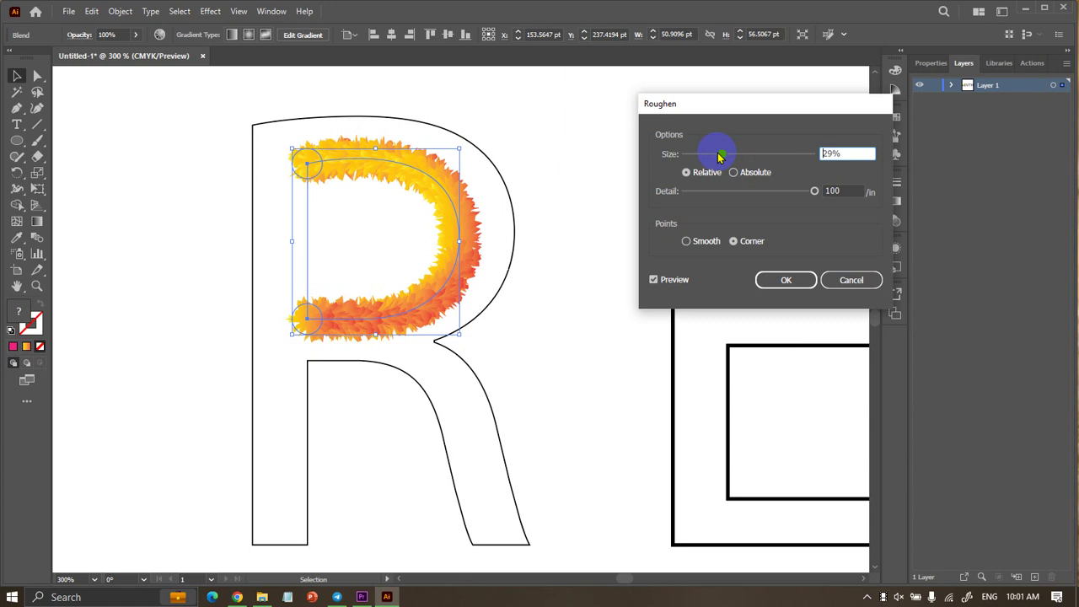
click(784, 280)
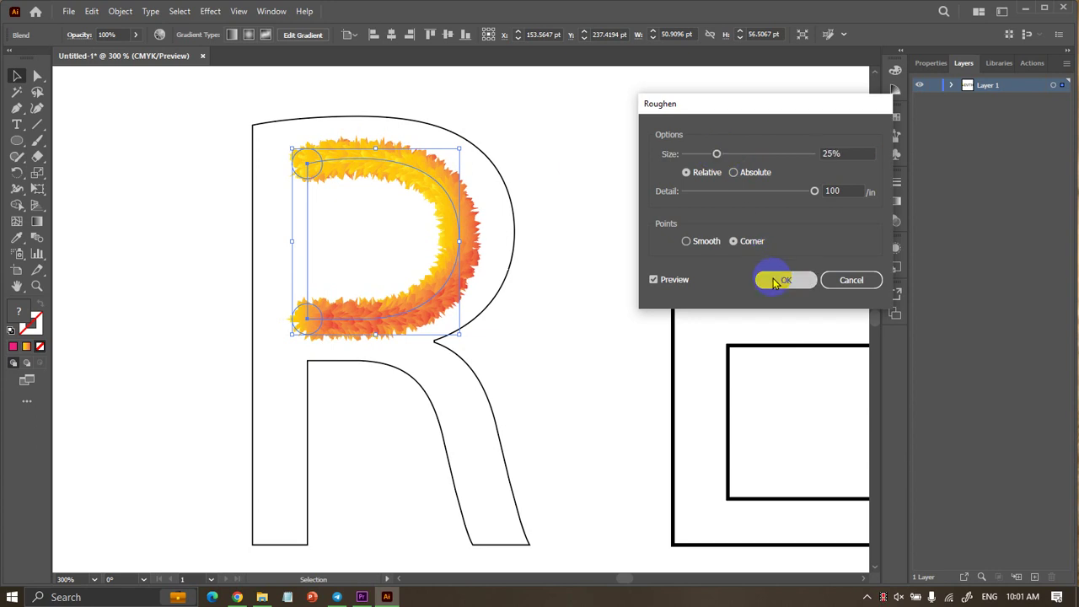
Draw a small circle above the R with the Ellipse tool.
click(594, 285)
scroll(591, 280, down, 1)
scroll(590, 281, up, 1)
scroll(580, 286, up, 2)
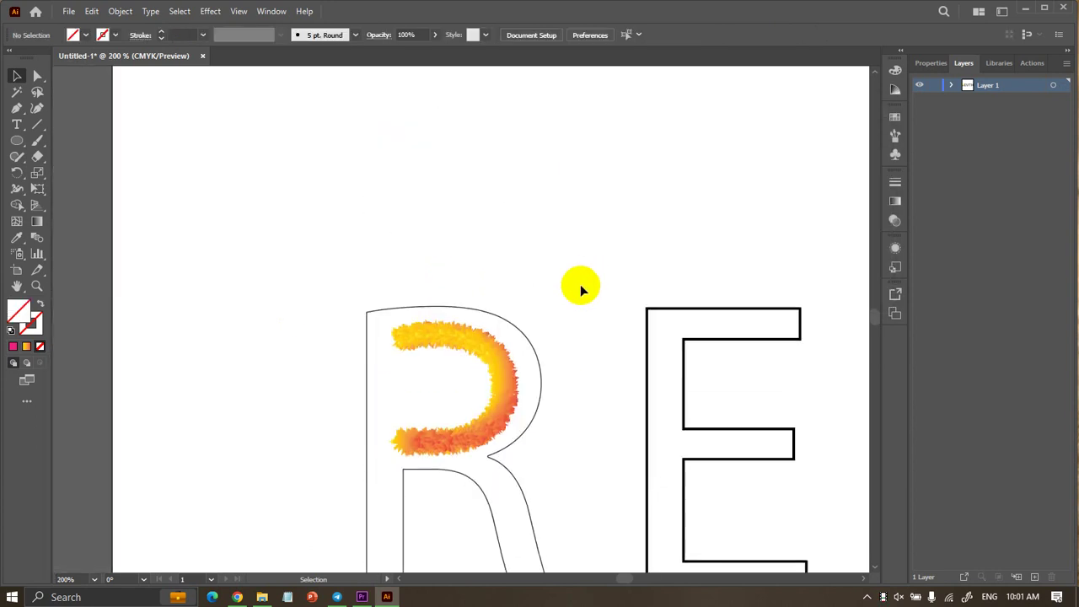
scroll(580, 284, down, 1)
scroll(570, 299, up, 1)
scroll(379, 201, up, 1)
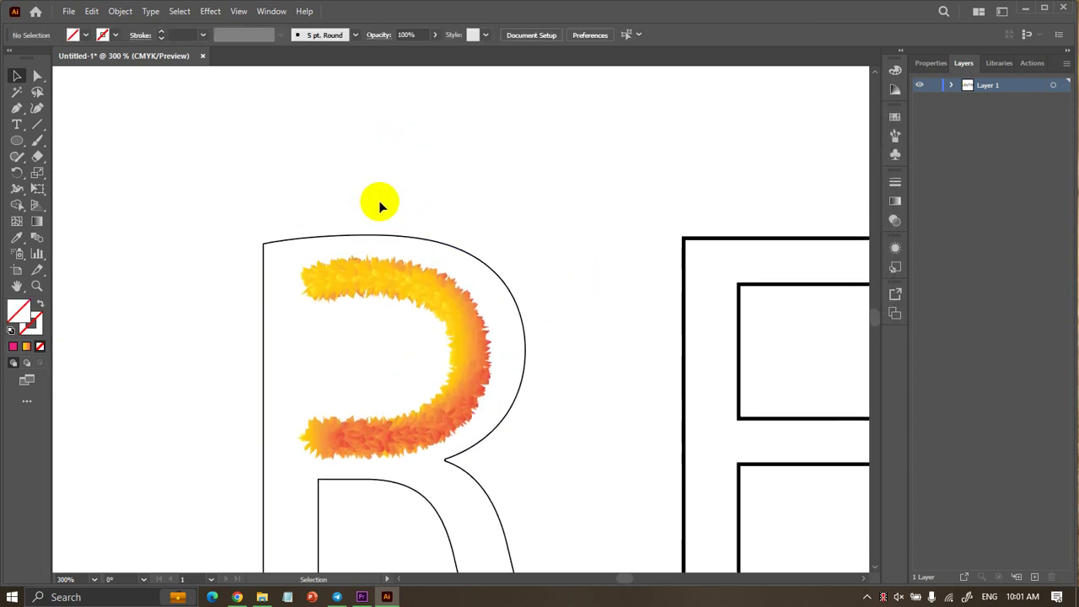
click(16, 140)
drag(253, 100, 290, 135)
click(16, 76)
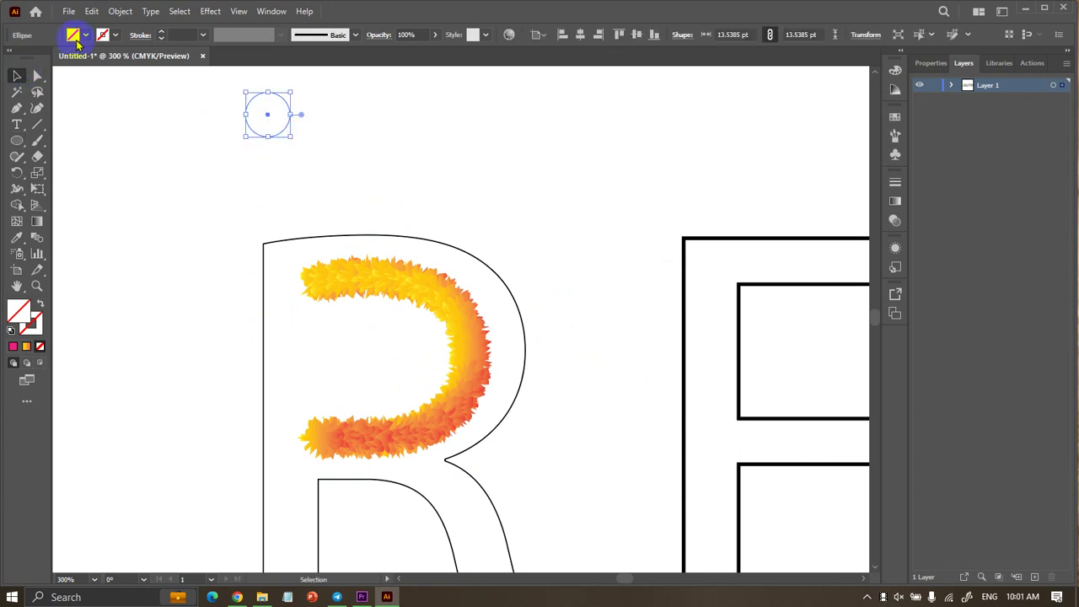
Fill the circle with the orange gradient and place a copy to its right.
click(75, 38)
click(22, 97)
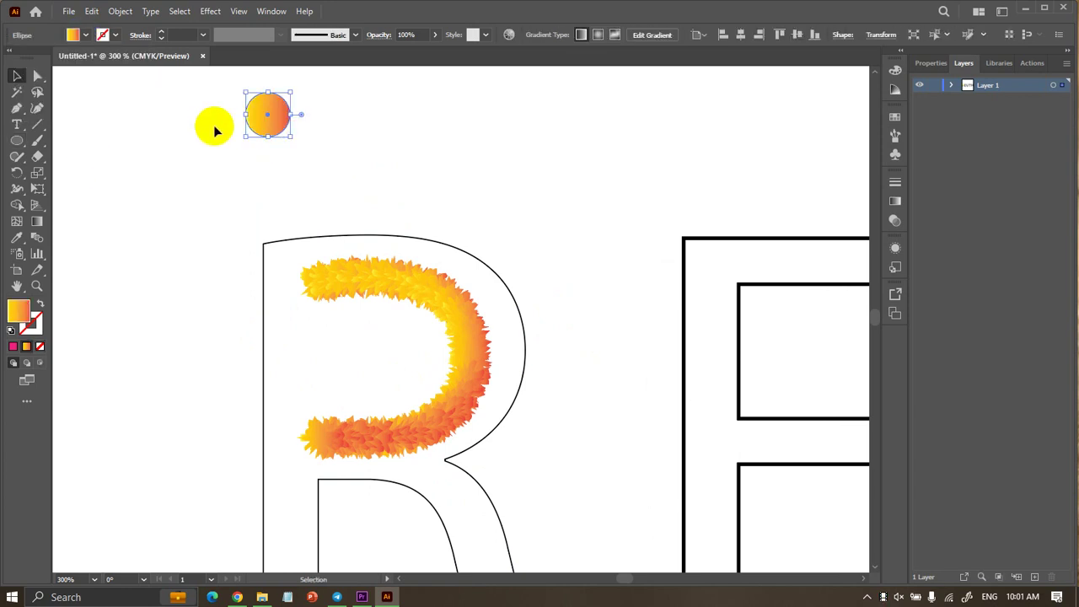
click(252, 182)
scroll(276, 154, up, 1)
drag(275, 154, 284, 144)
click(386, 167)
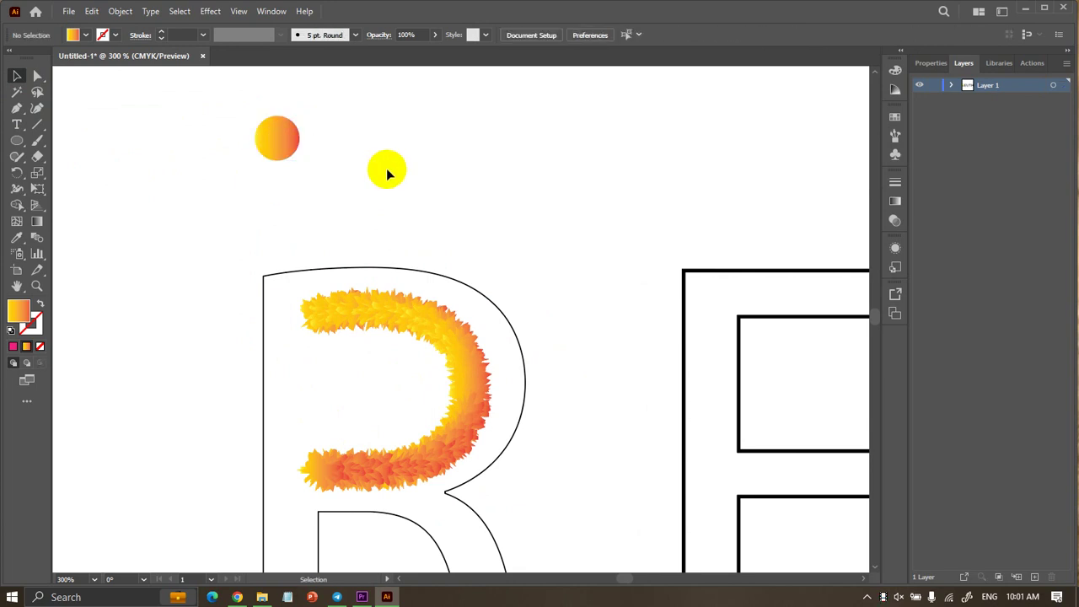
click(281, 140)
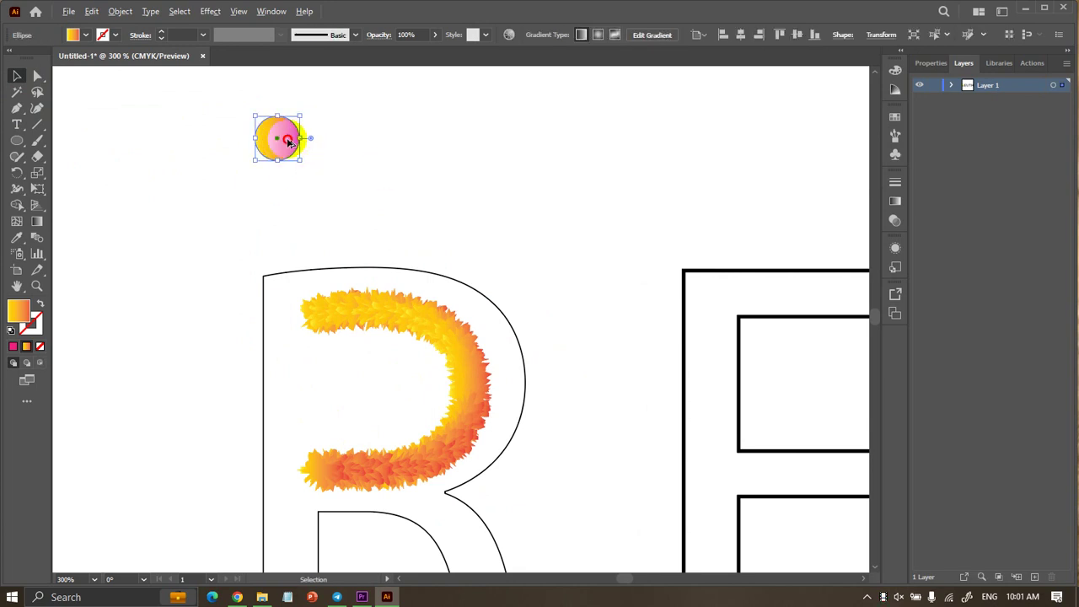
alt+drag(282, 139, 562, 140)
click(502, 190)
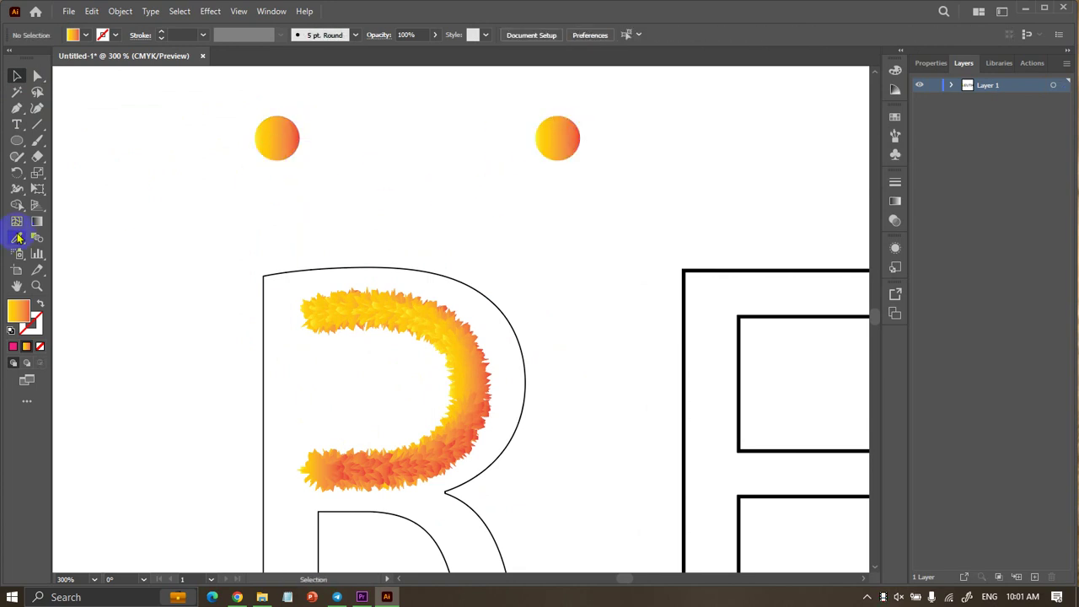
Blend the two gradient circles together with the Blend tool.
click(44, 240)
click(270, 138)
click(566, 138)
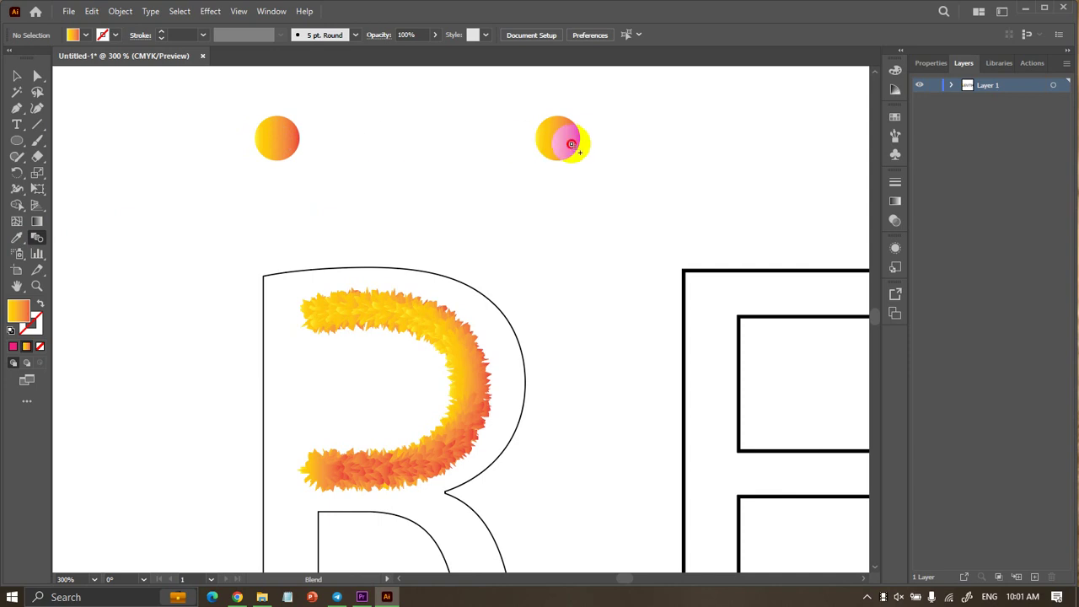
click(17, 76)
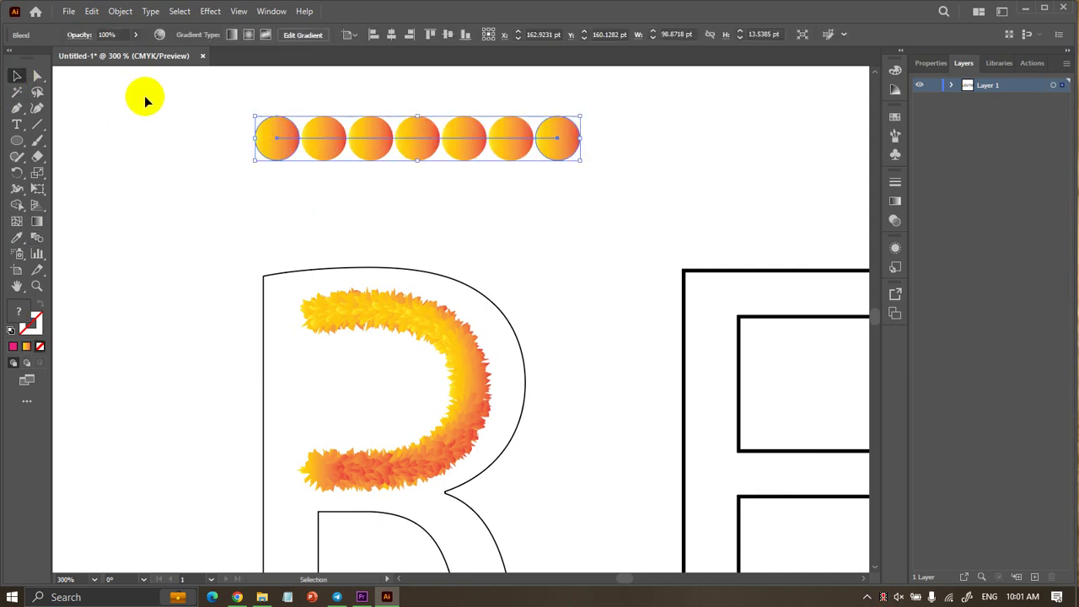
Set the bar's Blend Options spacing to Specified Steps, 100.
click(125, 13)
mouse_move(171, 419)
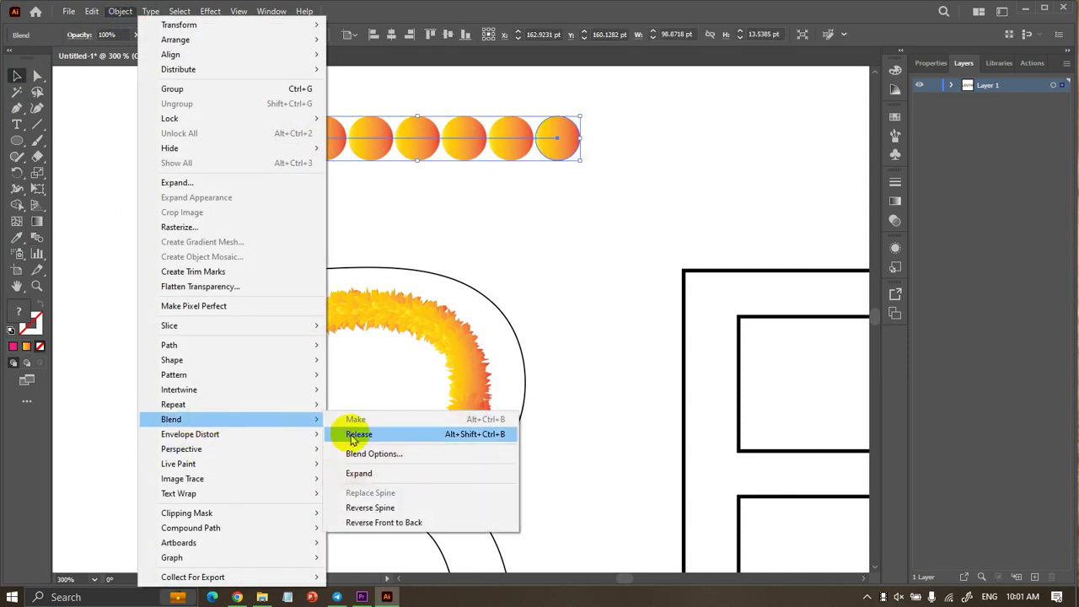
click(368, 455)
click(233, 212)
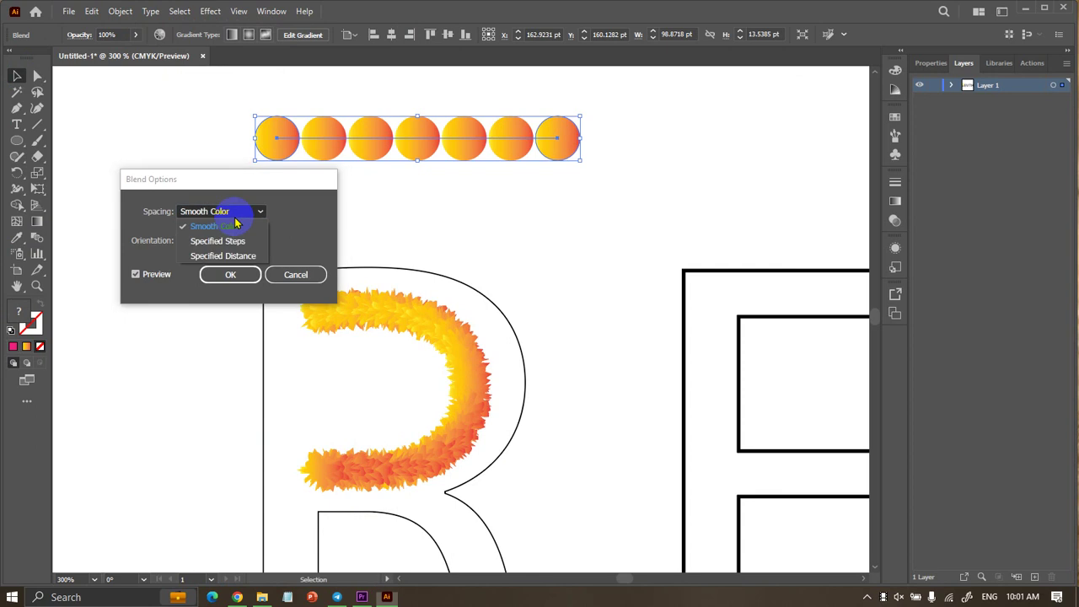
click(233, 242)
text(100)
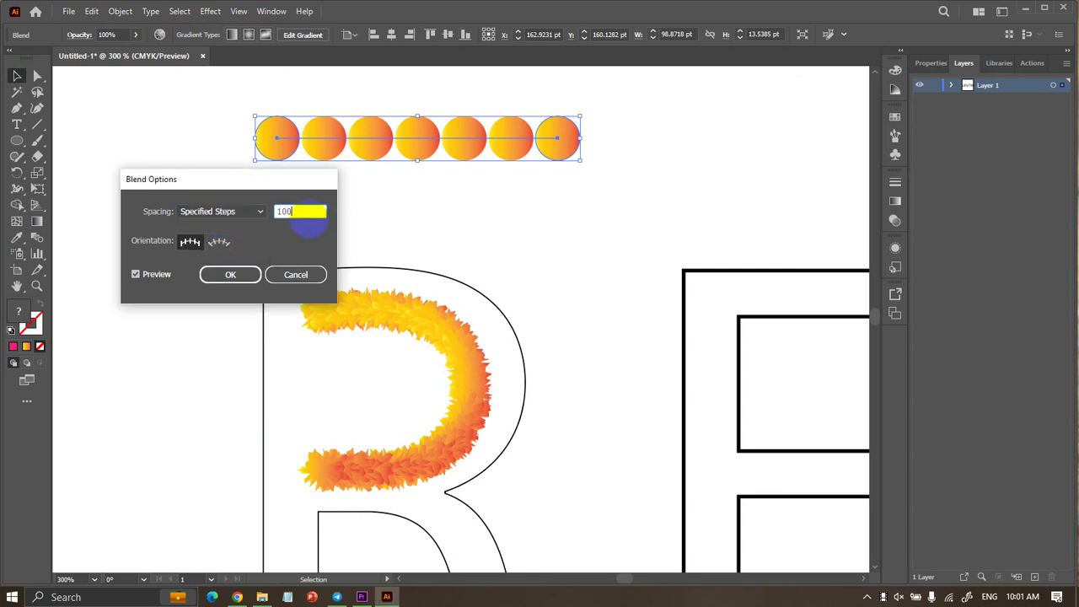
click(240, 272)
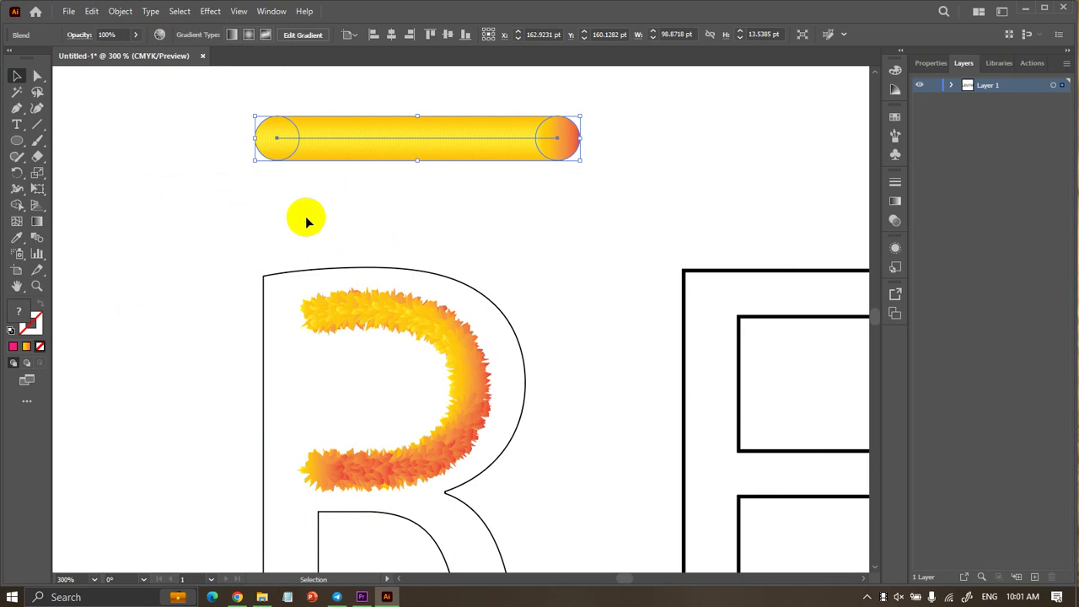
click(305, 215)
scroll(302, 217, down, 1)
click(356, 131)
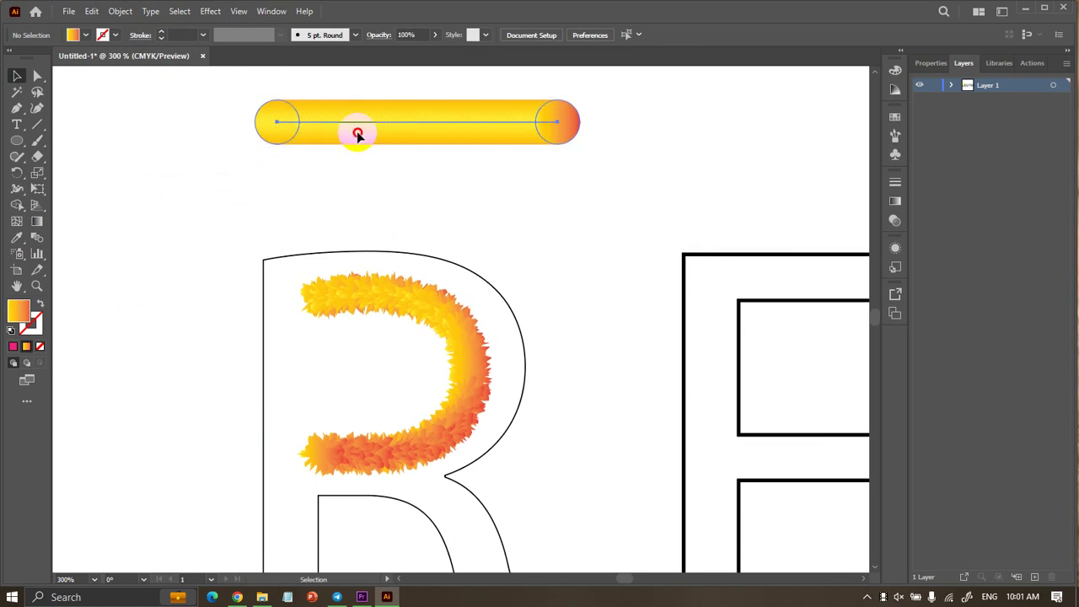
alt+scroll(357, 159, down, 1)
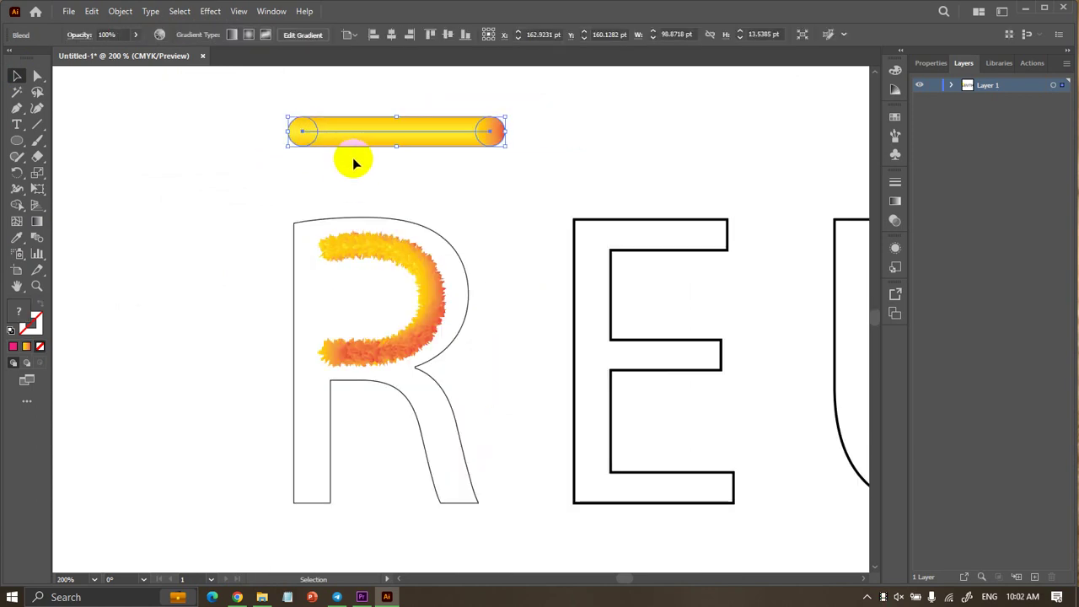
click(365, 146)
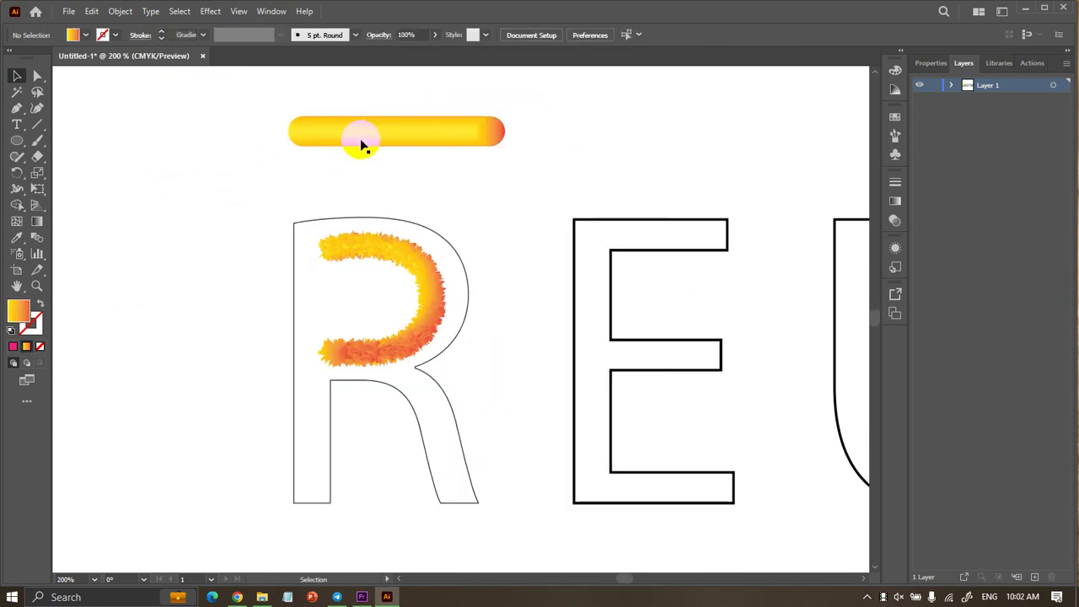
click(364, 150)
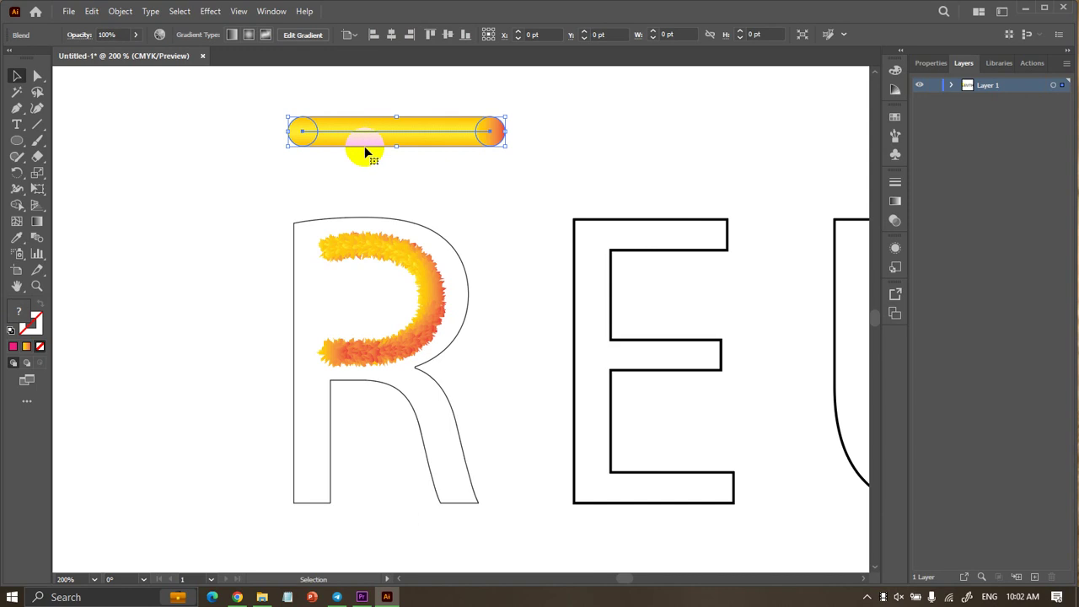
shift+click(334, 212)
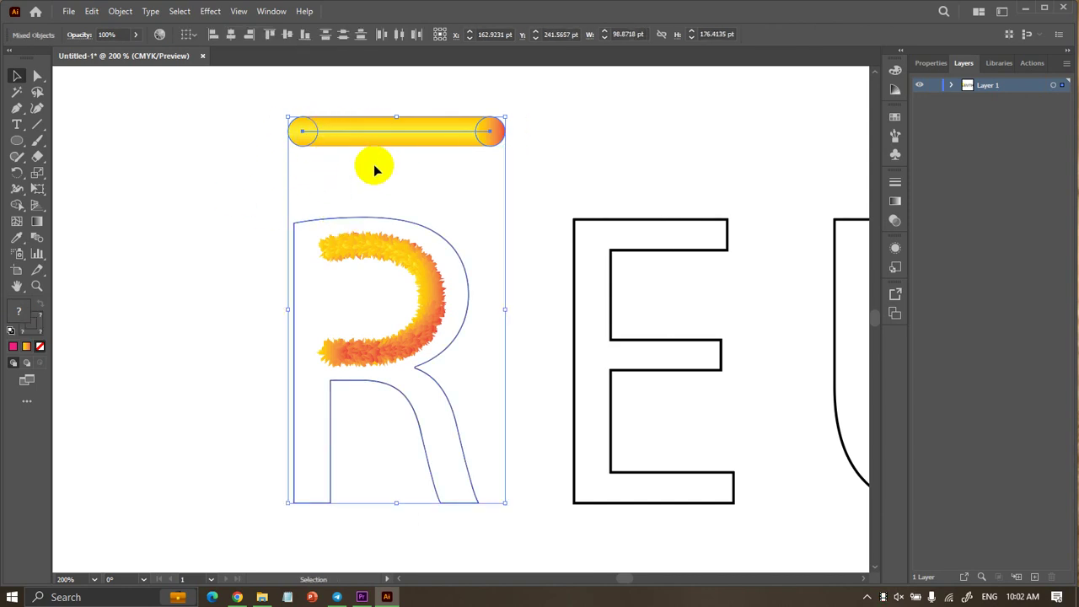
click(119, 12)
mouse_move(171, 419)
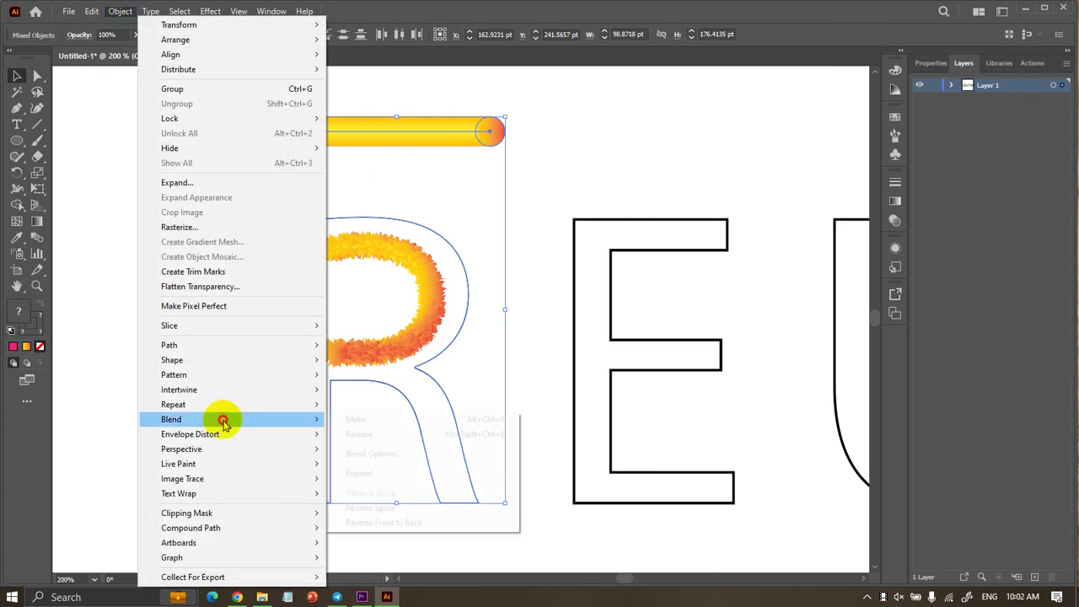
click(390, 426)
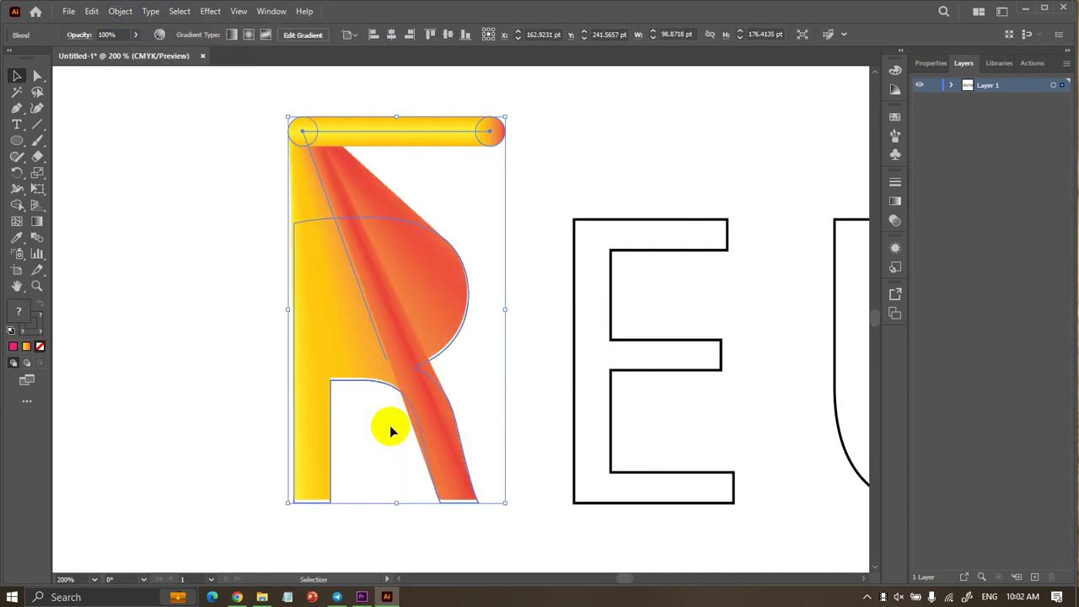
key(ctrl+z)
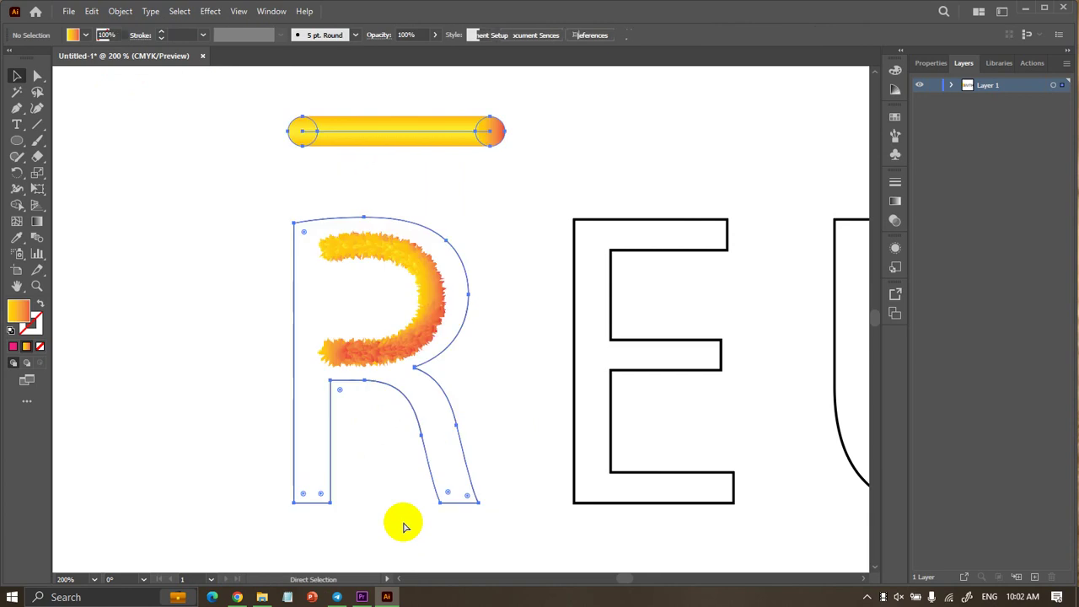
key(v)
click(402, 523)
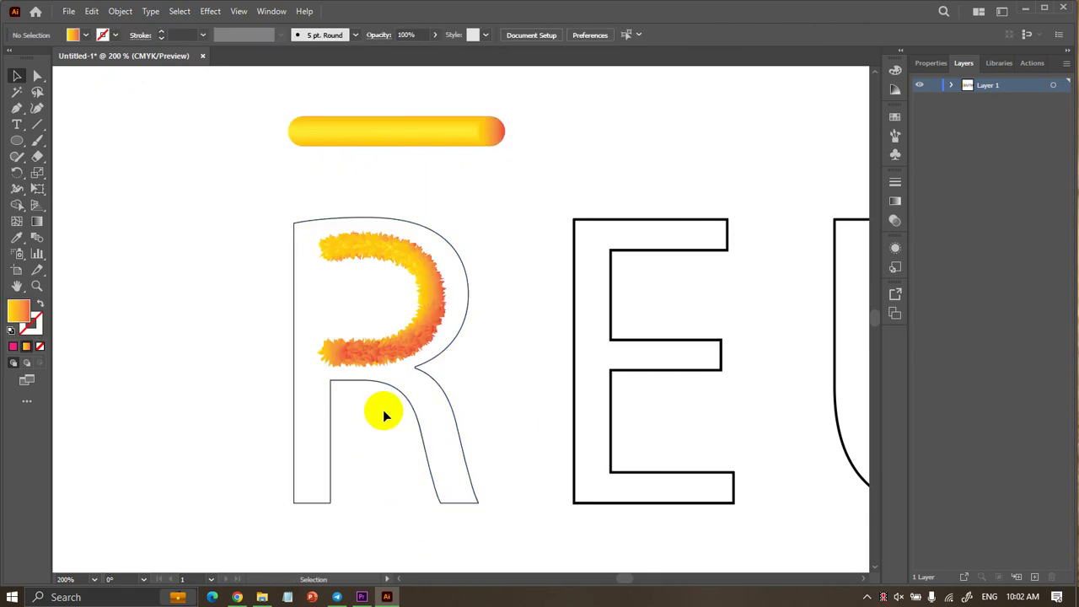
Select the R outline and expand Layer 1's contents in the Layers panel.
click(316, 225)
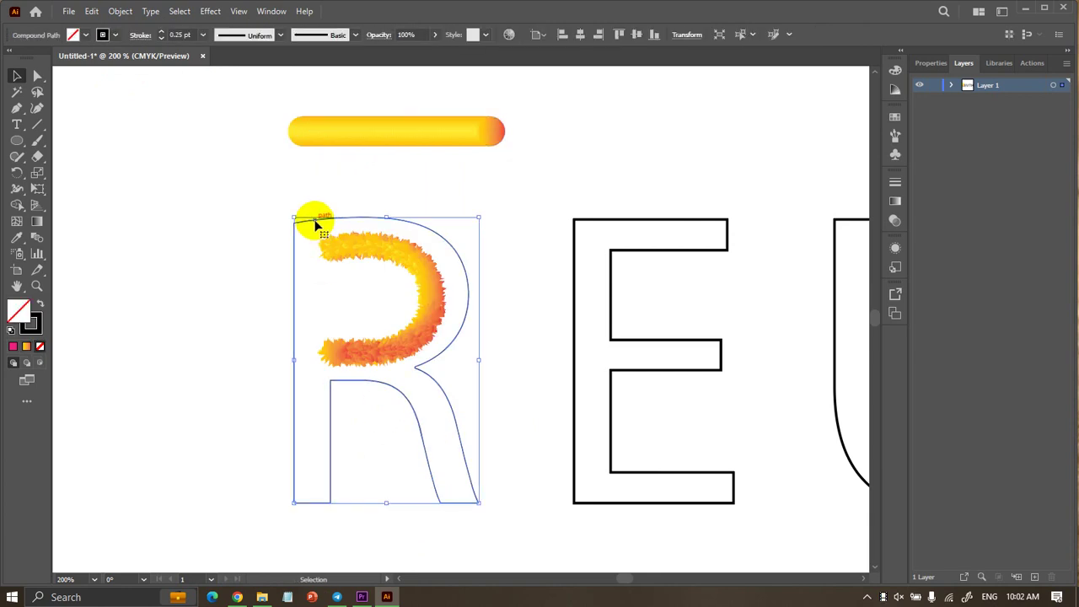
click(951, 85)
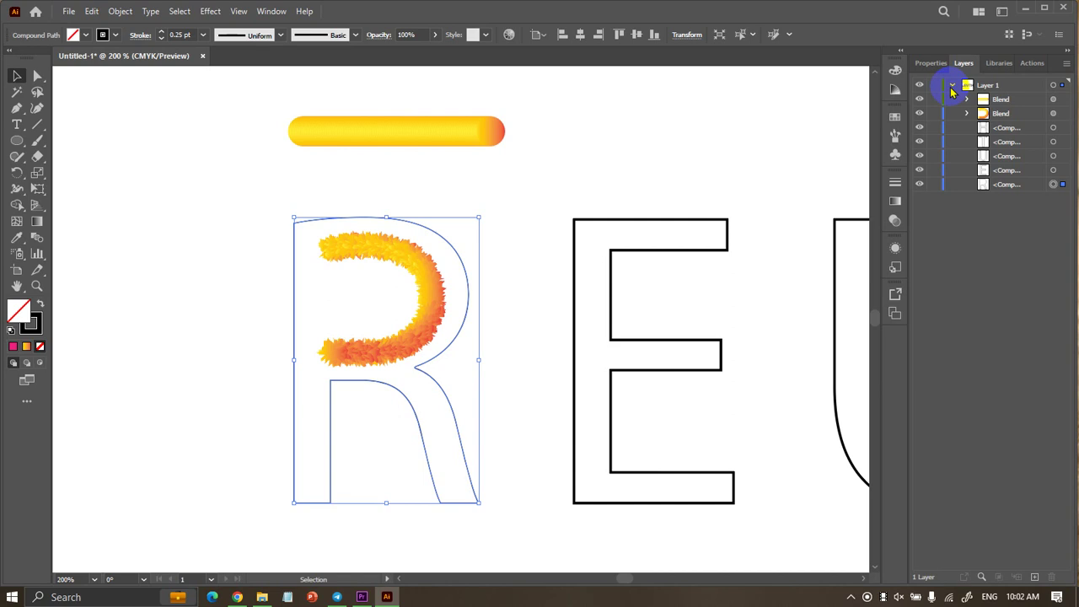
click(413, 178)
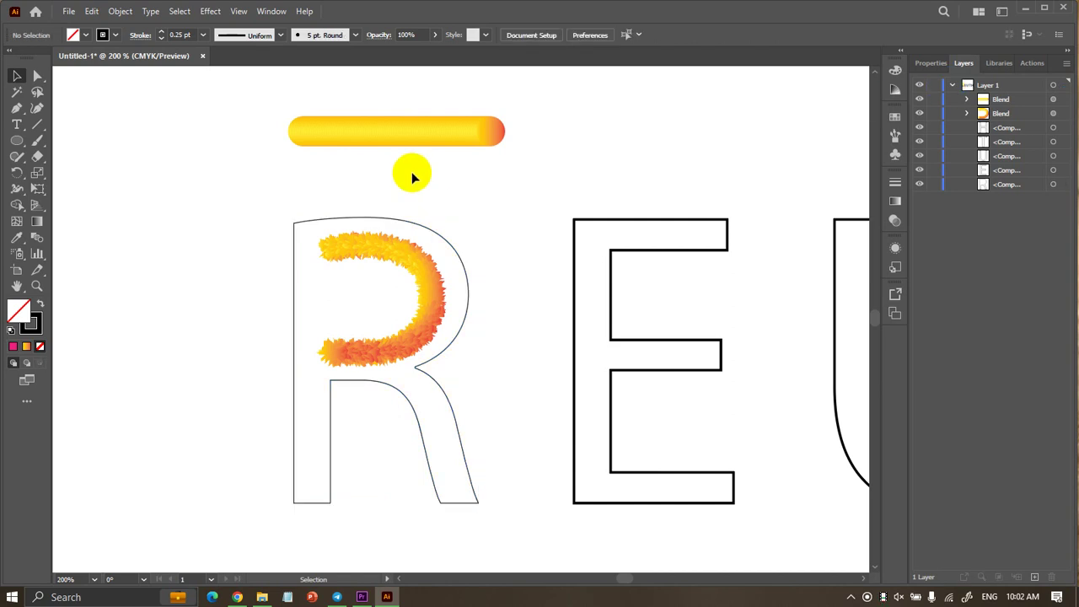
scroll(324, 527, up, 1)
click(326, 489)
click(326, 493)
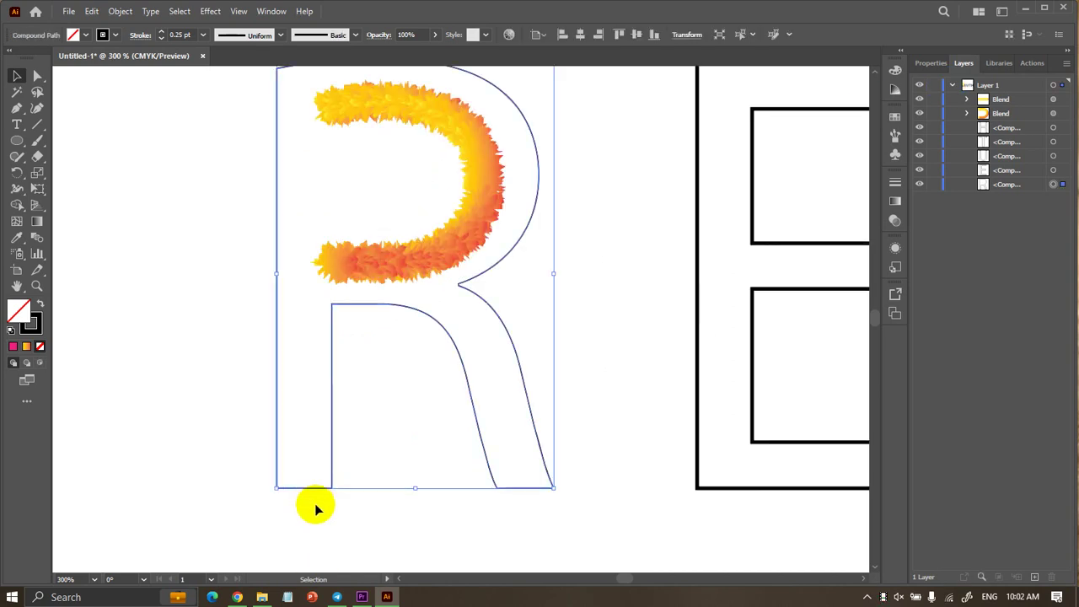
scroll(316, 506, up, 1)
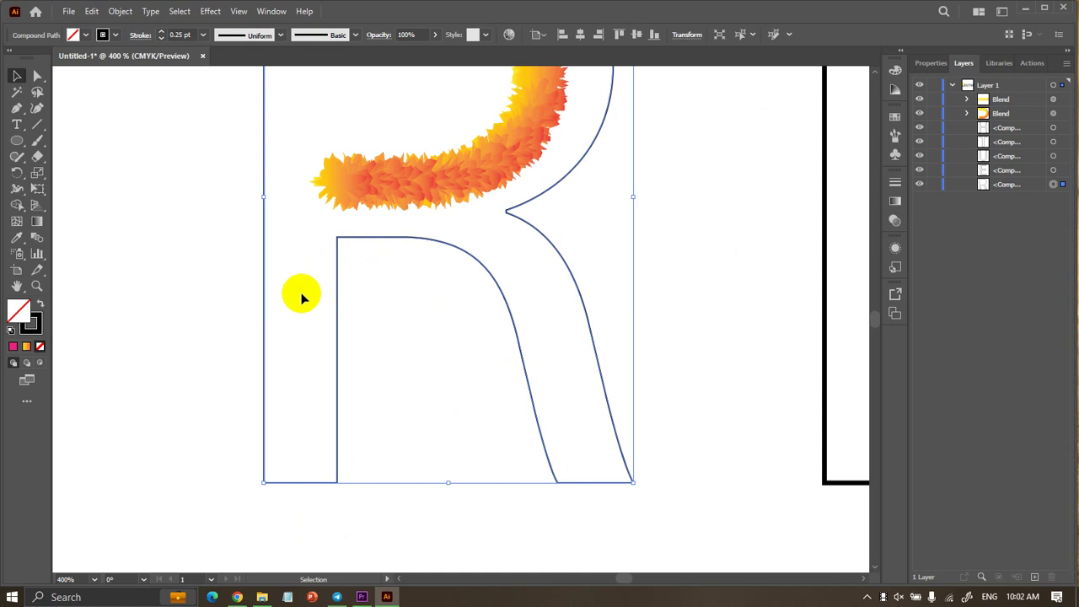
scroll(313, 421, down, 2)
scroll(313, 422, up, 1)
scroll(308, 444, up, 1)
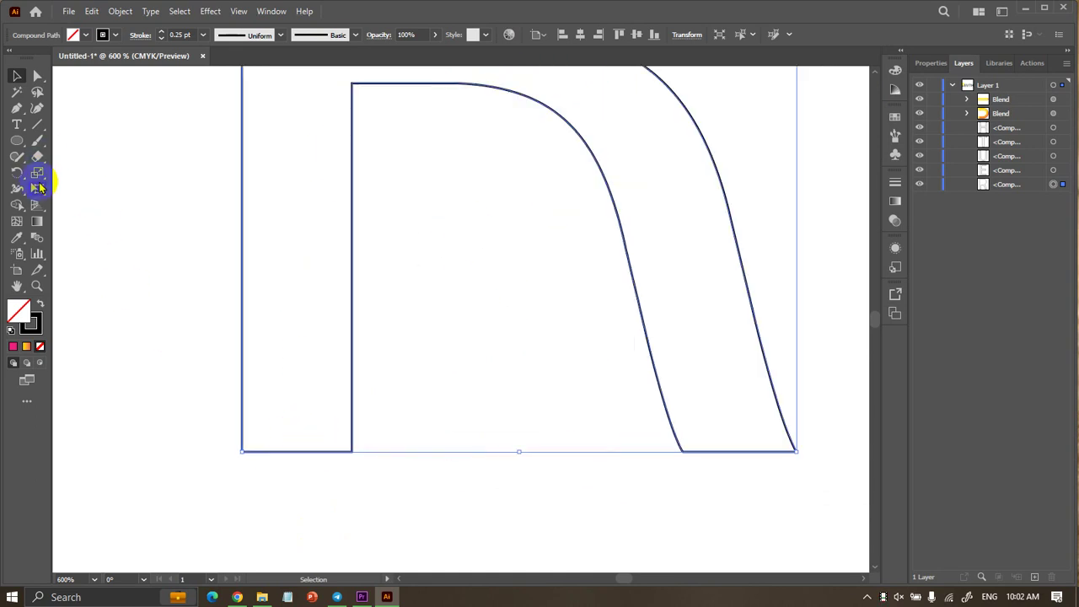
Cut the R outline at both bottom corners of the left leg with Scissors.
click(41, 152)
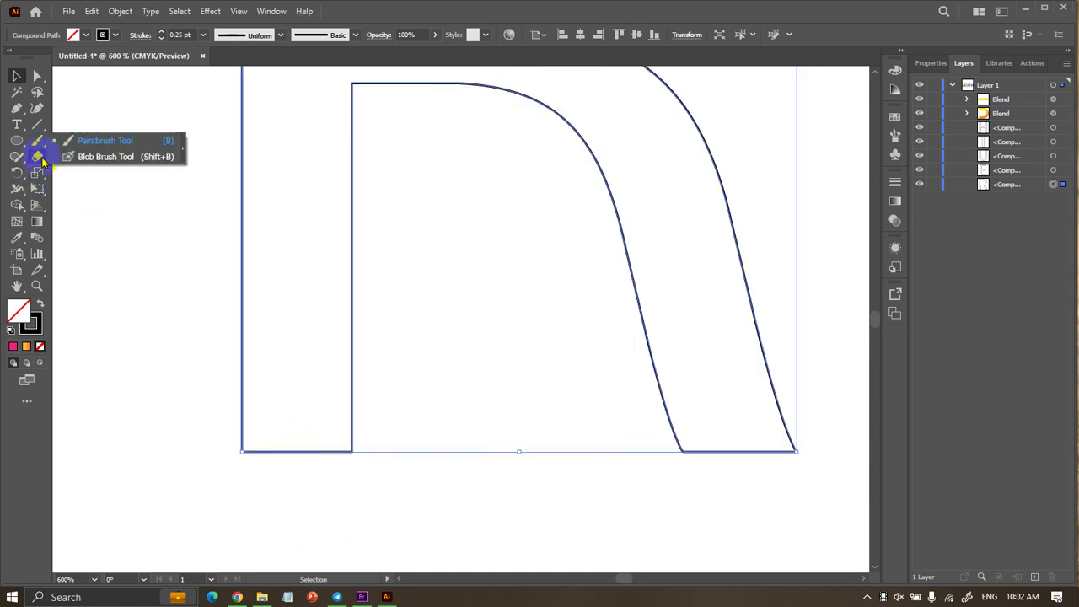
click(44, 164)
click(77, 173)
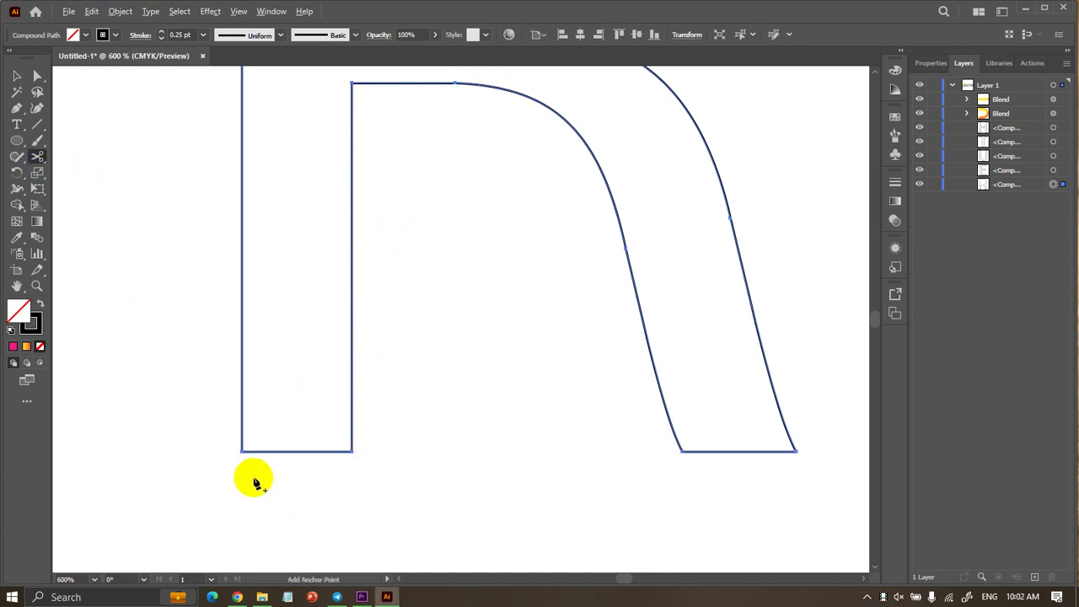
scroll(253, 481, up, 4)
click(204, 358)
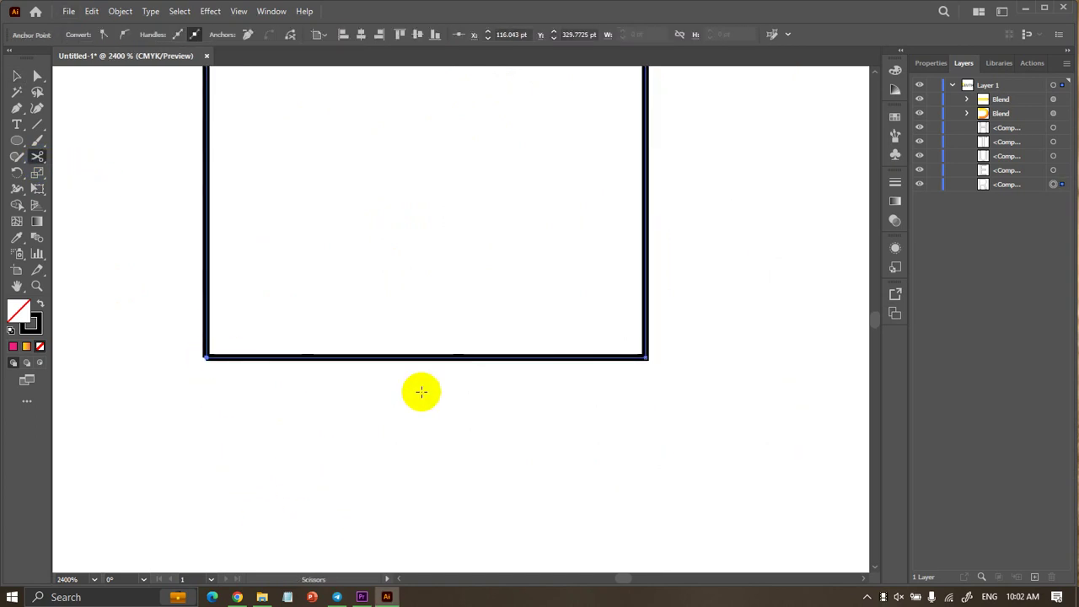
click(645, 357)
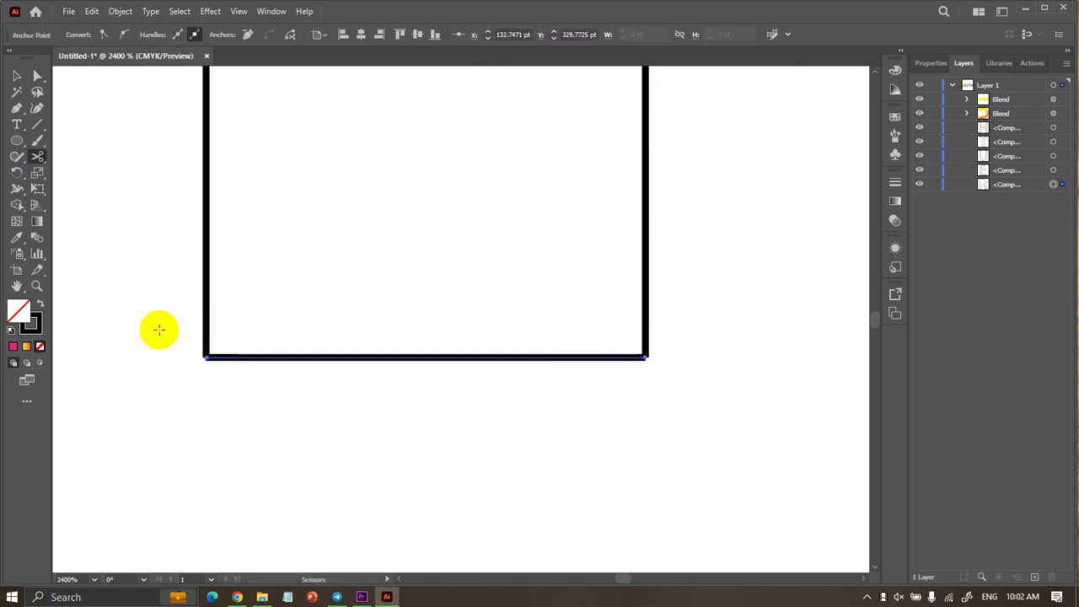
Delete the left leg's cut bottom segment in isolation mode.
click(17, 76)
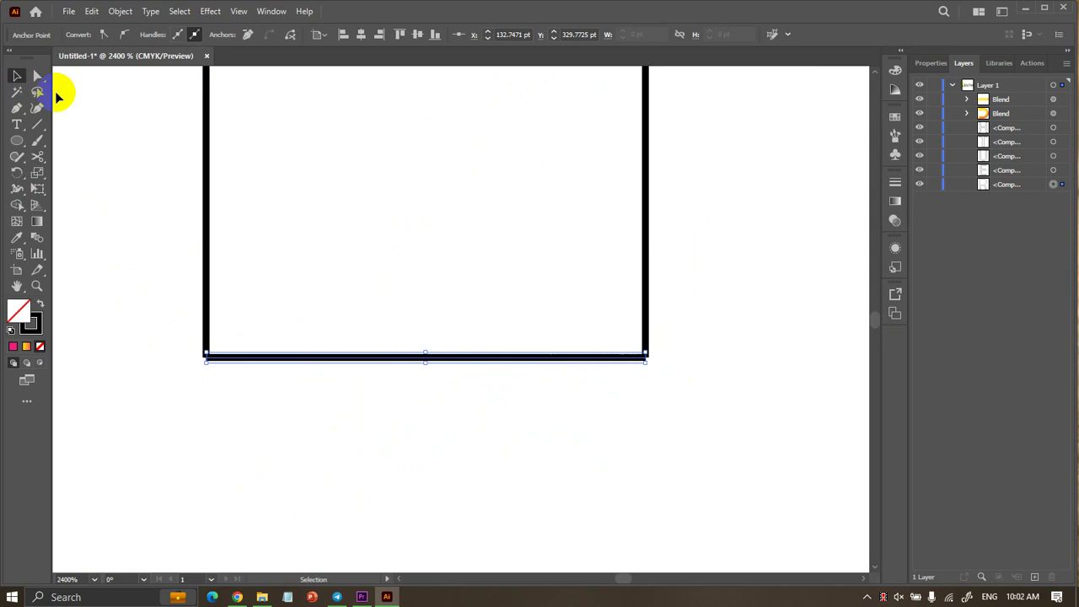
click(306, 445)
click(279, 360)
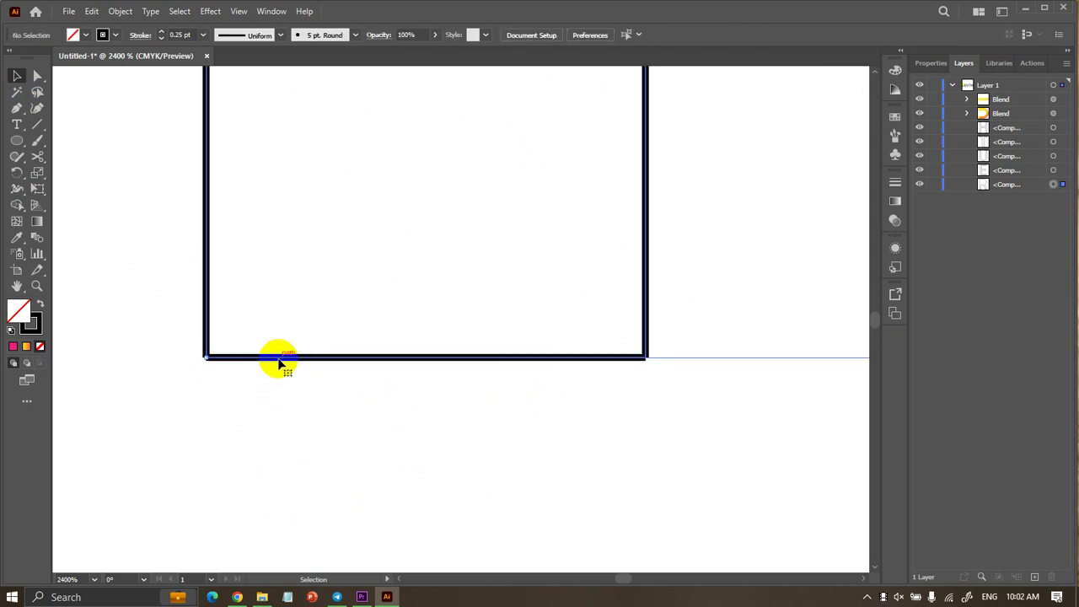
double_click(281, 361)
click(280, 361)
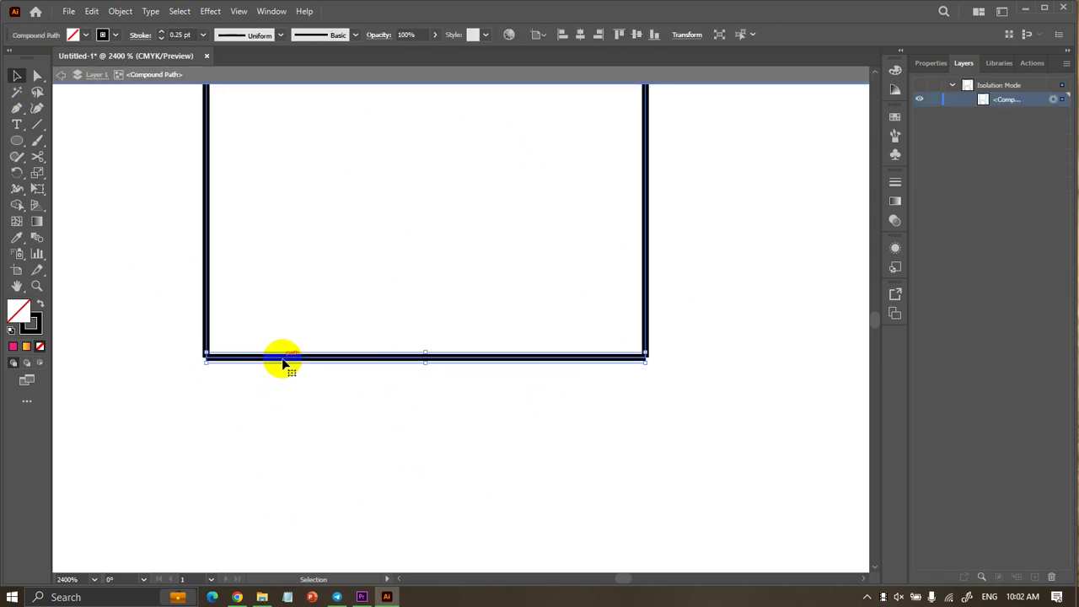
key(Delete)
key(Escape)
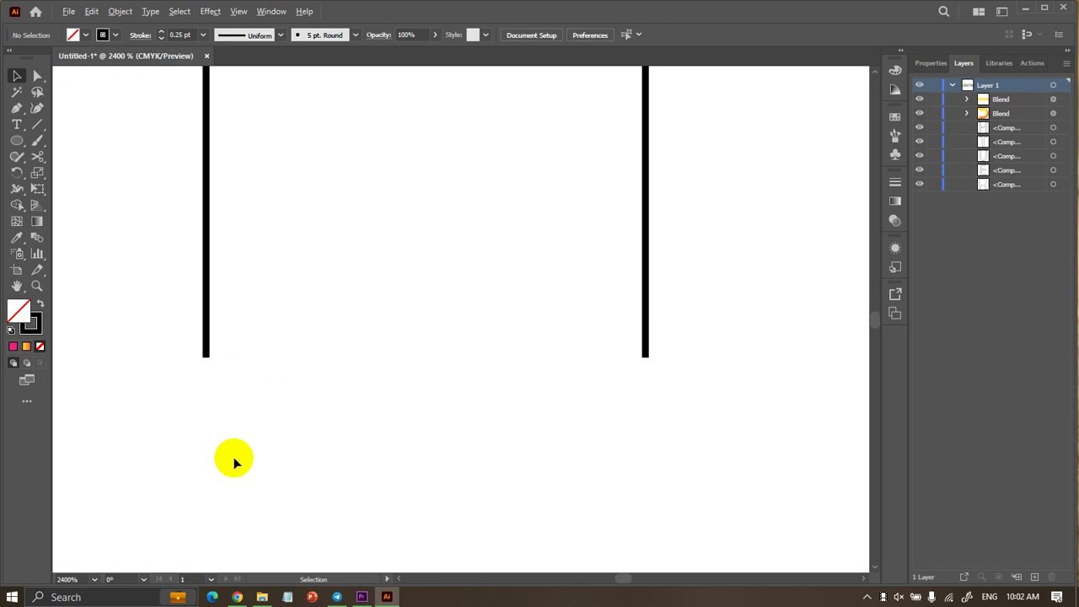
Cut the R outline at the right leg's bottom-right corner with Scissors.
scroll(192, 442, down, 3)
scroll(229, 441, down, 2)
scroll(520, 446, up, 4)
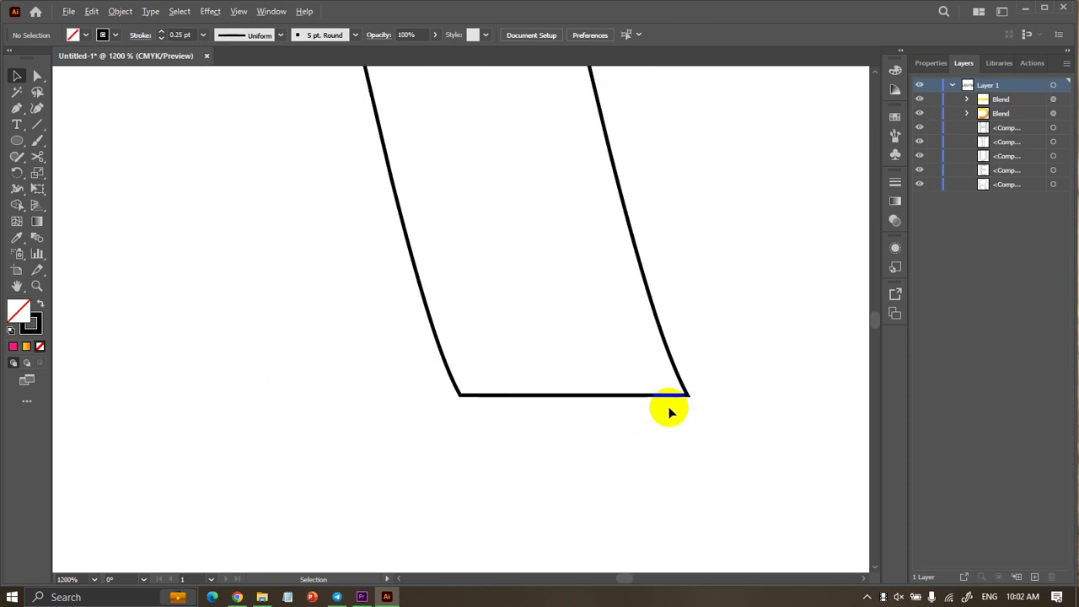
click(676, 394)
scroll(674, 403, up, 2)
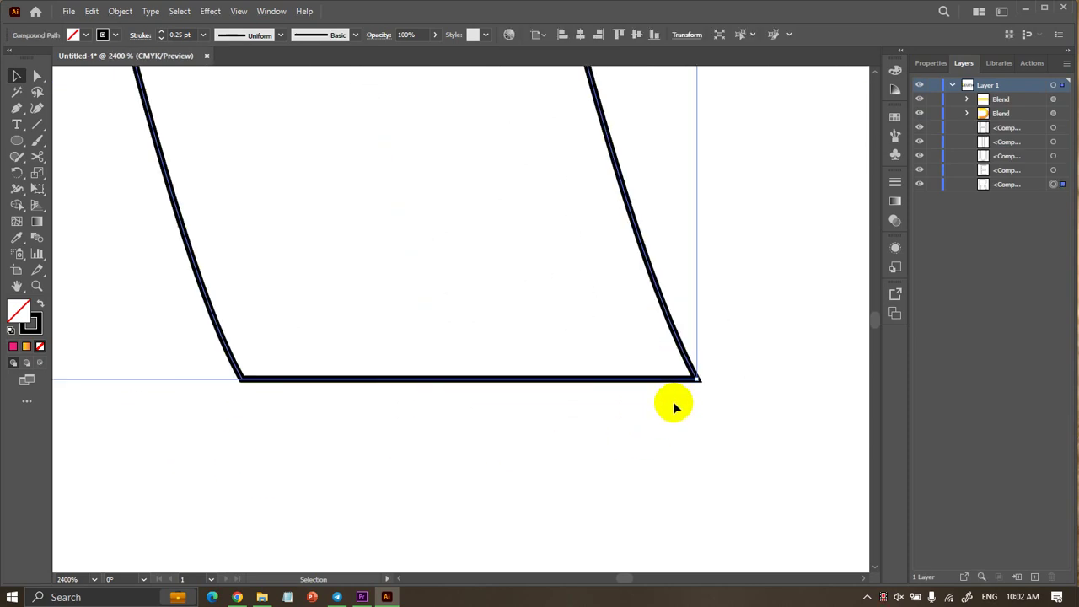
click(44, 160)
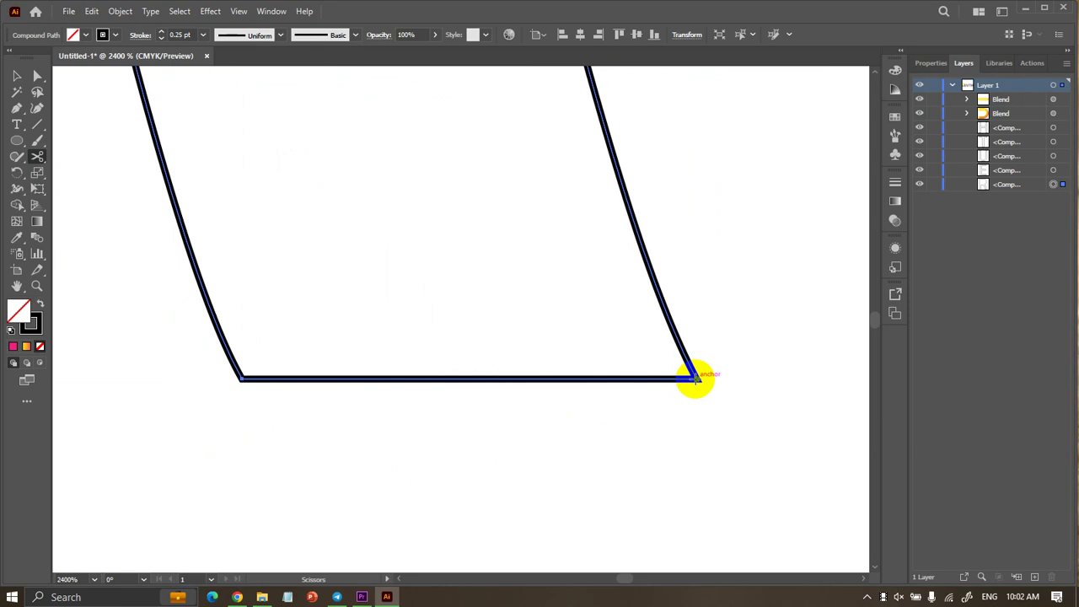
click(696, 377)
Delete the right leg's bottom and inner segments in isolation mode.
click(17, 75)
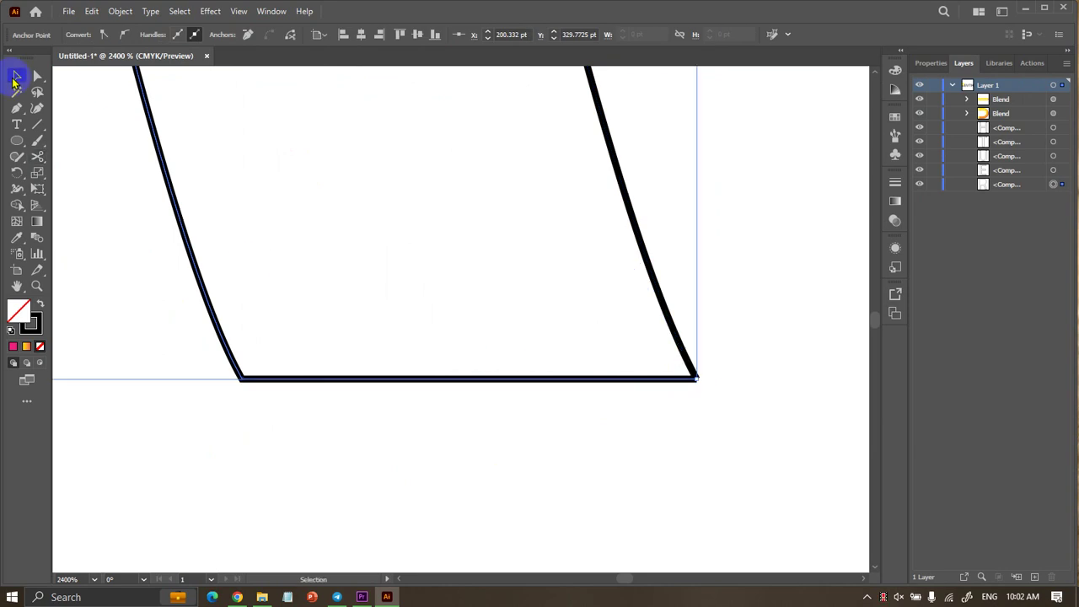
double_click(360, 378)
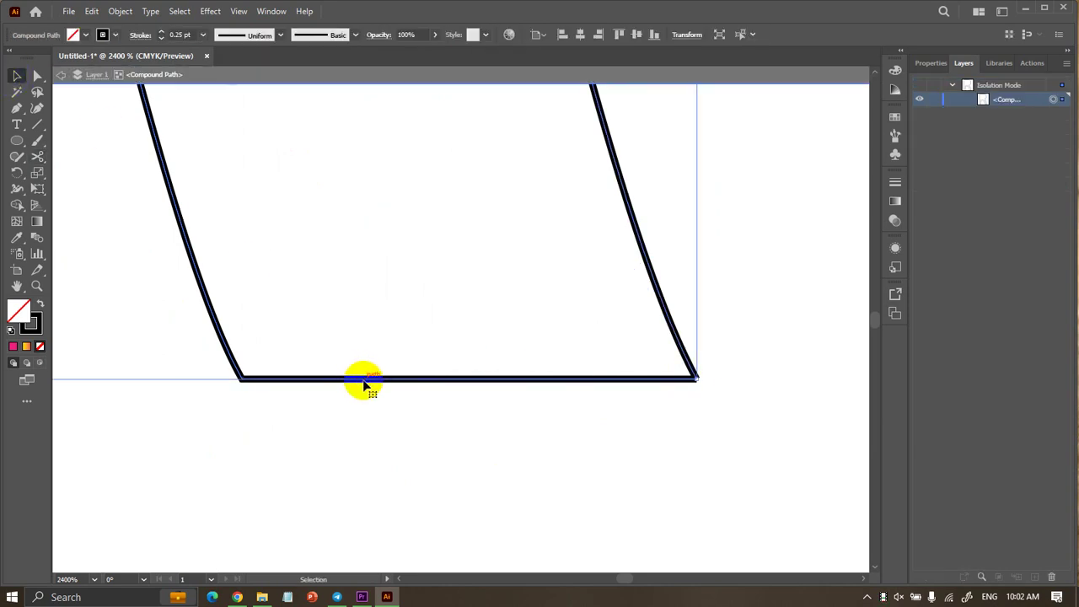
click(354, 410)
click(354, 383)
key(Delete)
click(354, 383)
scroll(356, 401, down, 10)
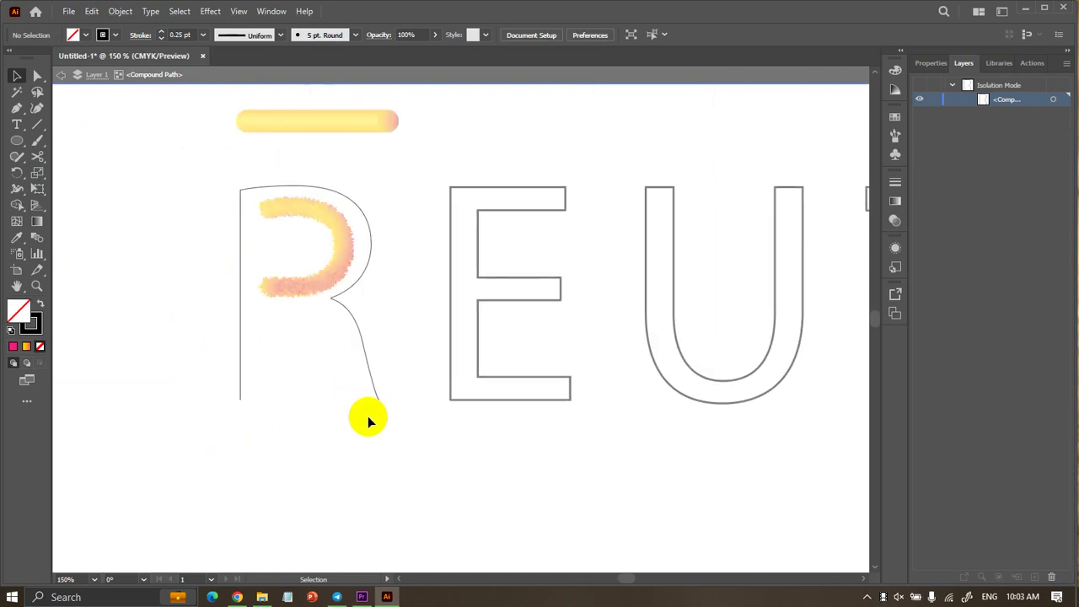
Move the gradient bar down below the R.
double_click(360, 397)
scroll(320, 330, up, 3)
scroll(338, 211, down, 3)
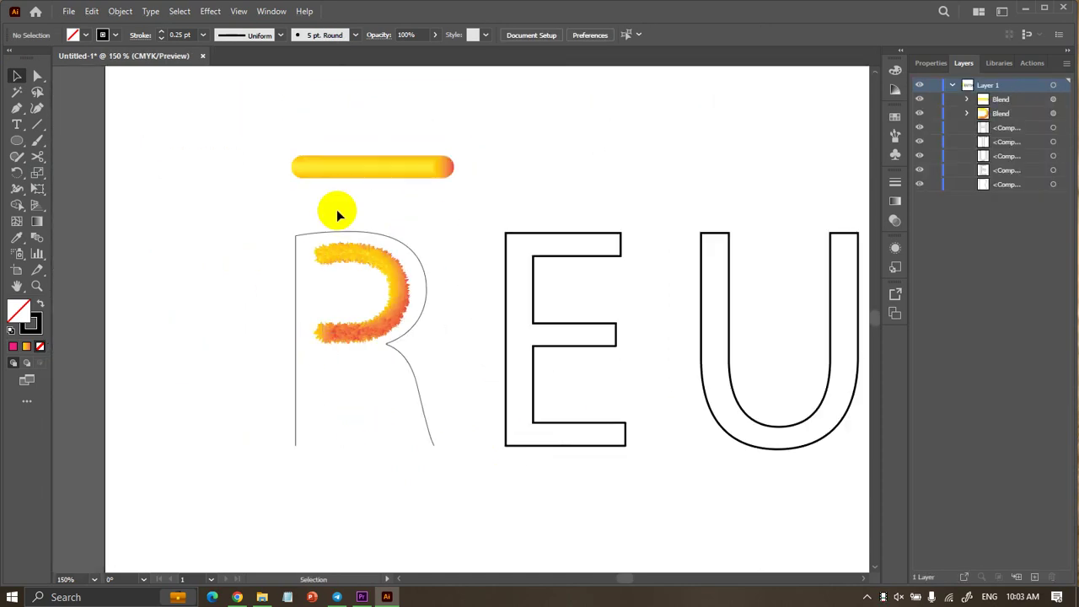
drag(358, 178, 357, 495)
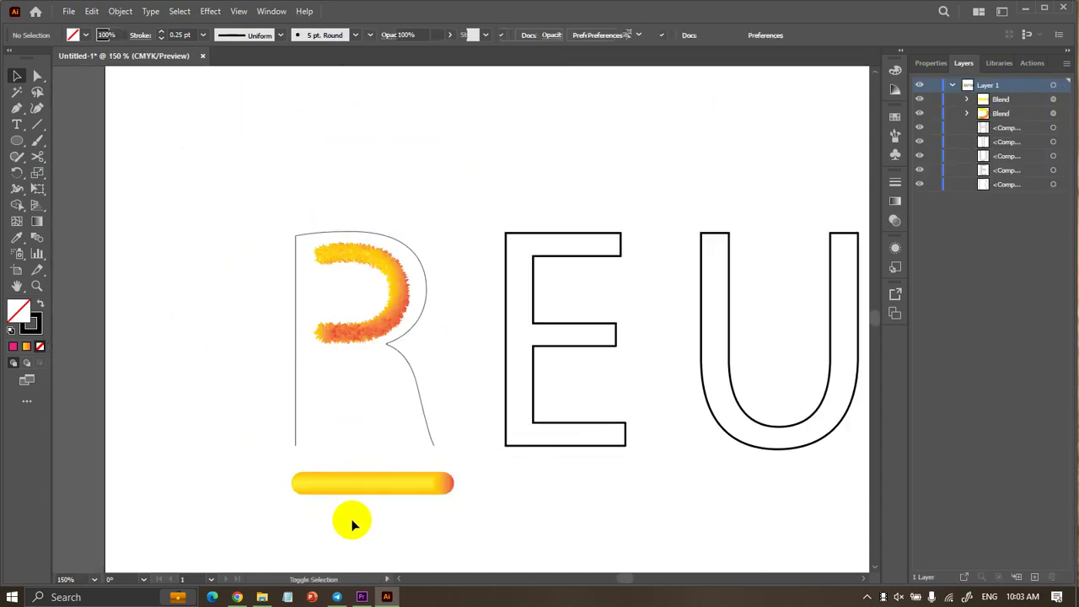
Make a blend from the opened R outline and the gradient bar.
scroll(354, 519, up, 1)
click(277, 425)
scroll(275, 445, up, 1)
shift+click(309, 489)
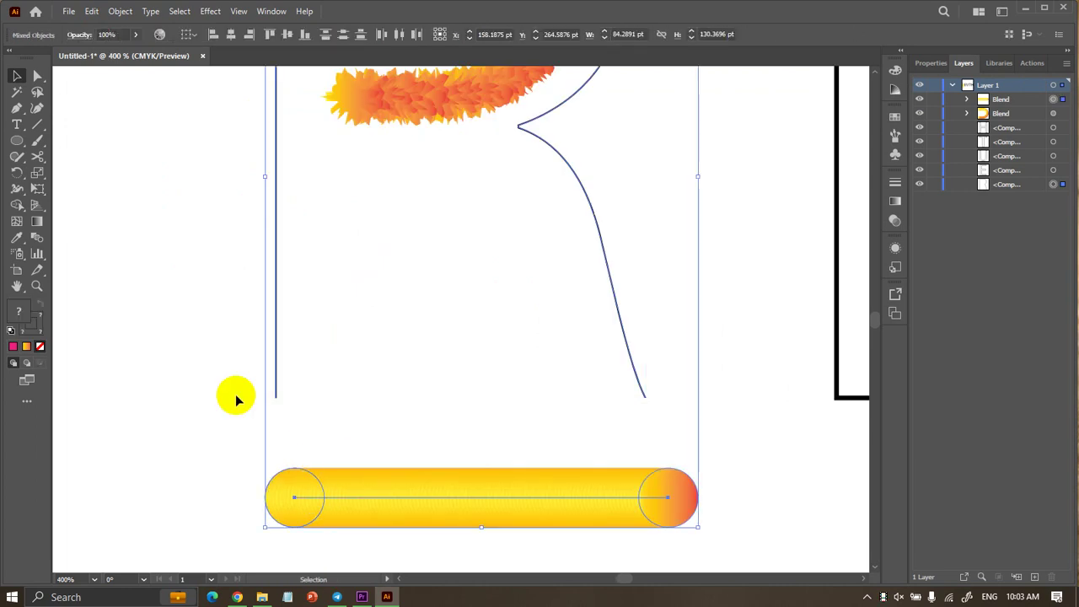
click(120, 11)
mouse_move(171, 419)
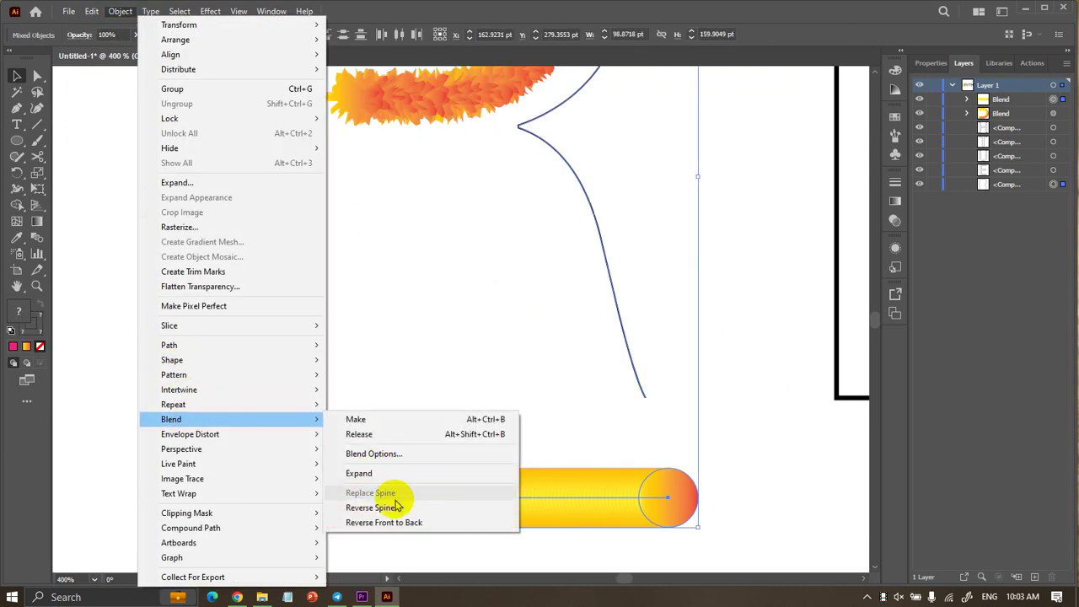
click(403, 419)
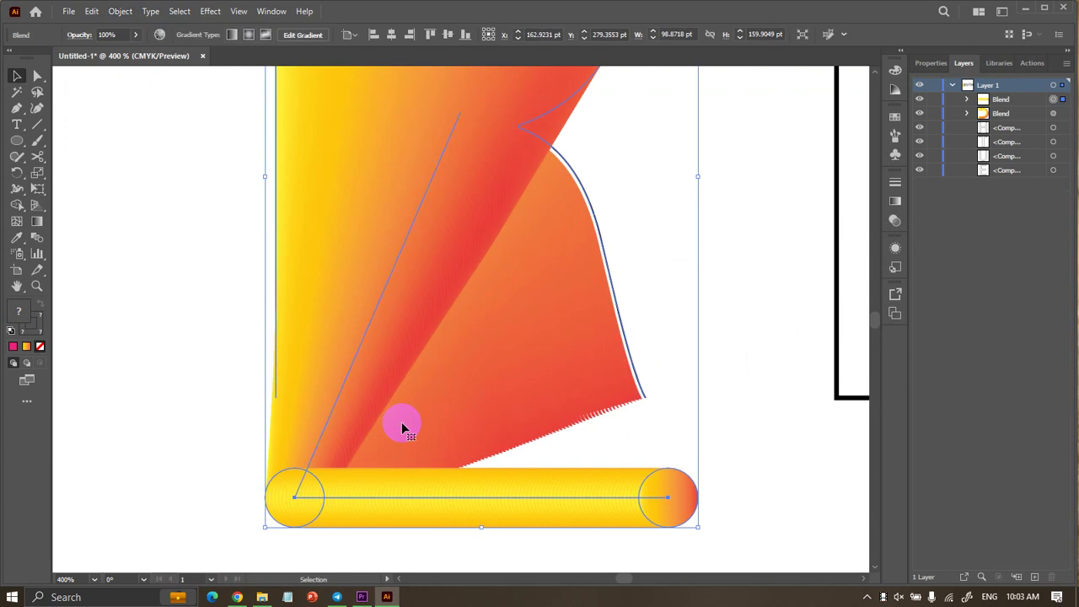
Undo the blend of the R outline and the gradient bar.
key(ctrl+z)
click(421, 455)
click(424, 490)
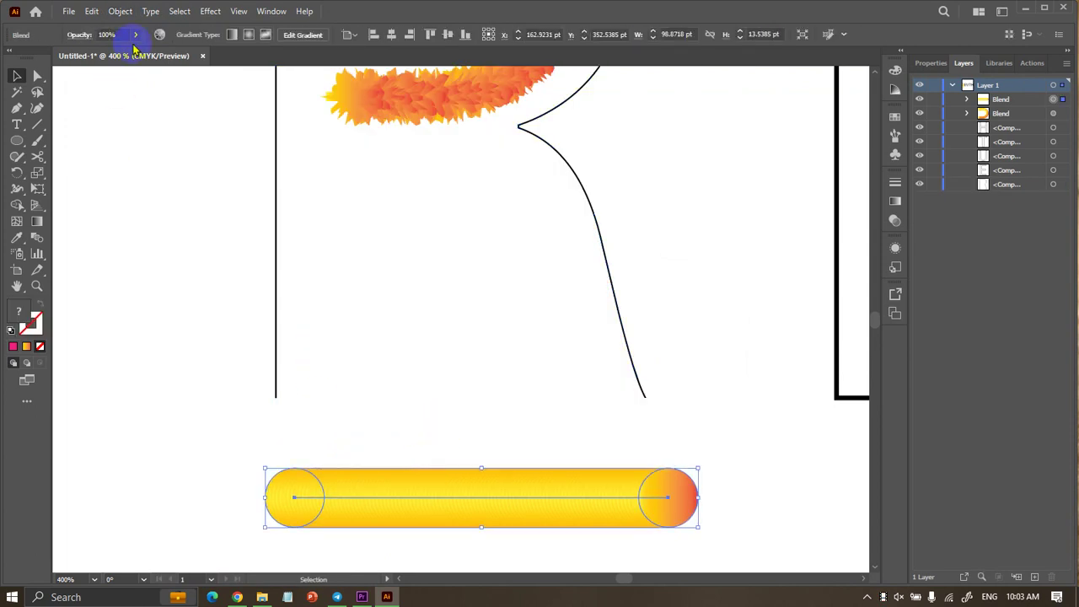
click(276, 163)
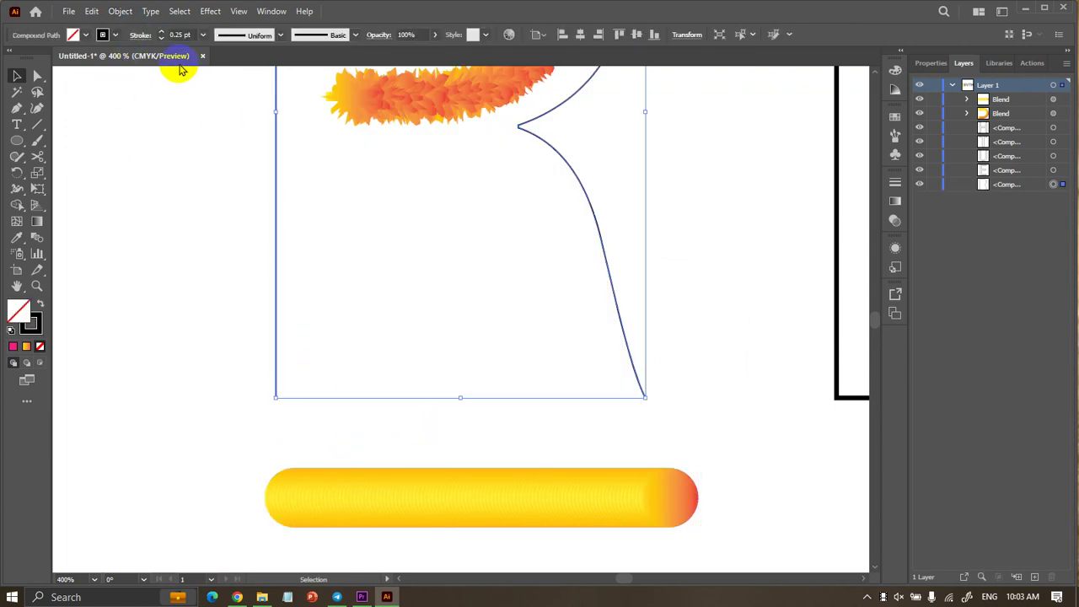
click(115, 36)
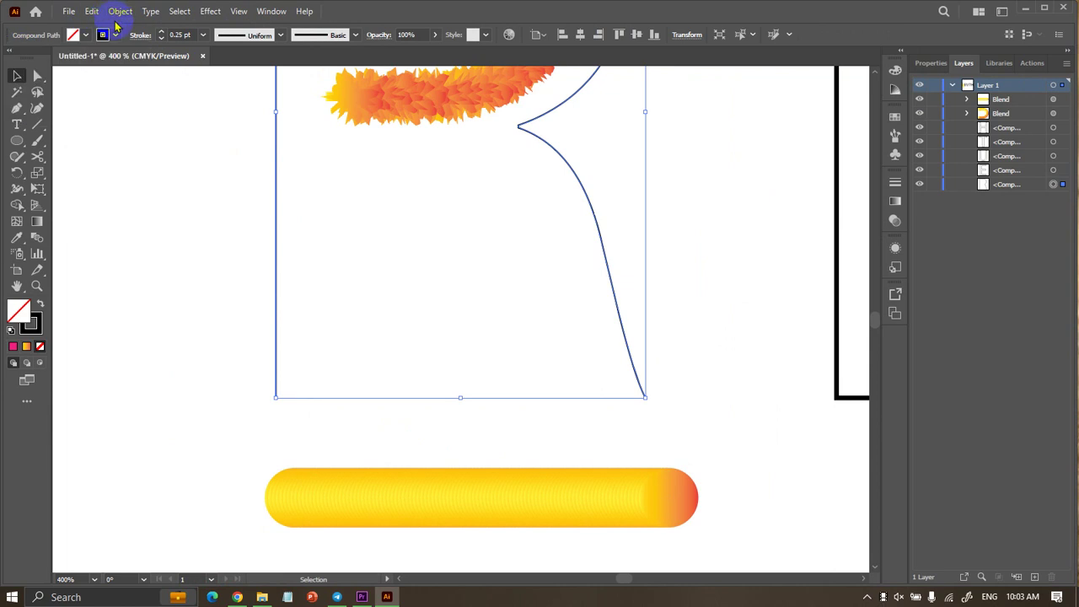
click(171, 253)
Try Expand on the R outline, cancel it, and select the gradient bar blend.
click(274, 251)
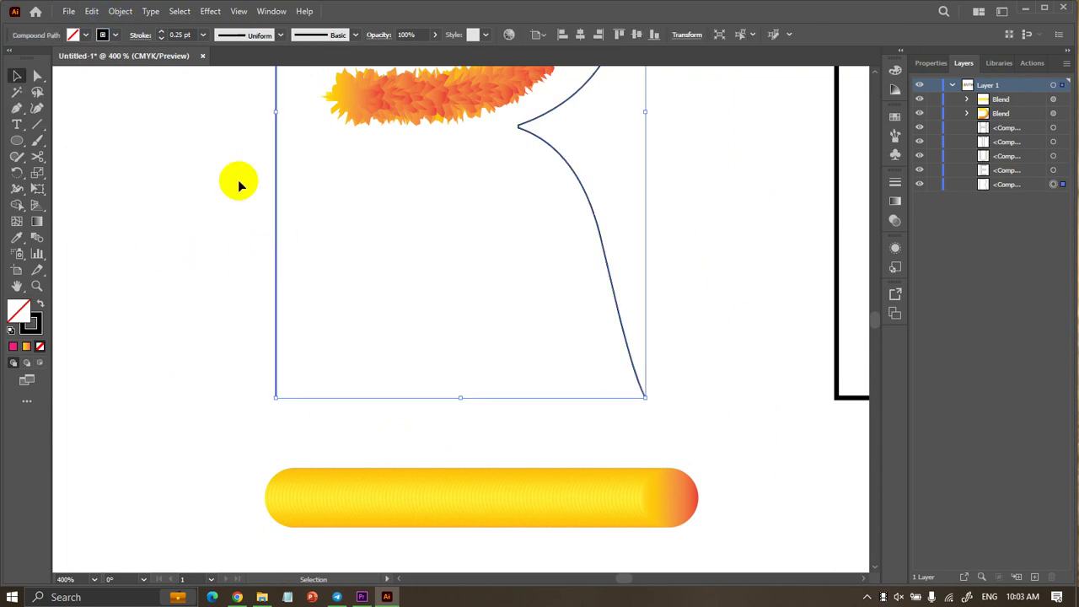
click(121, 11)
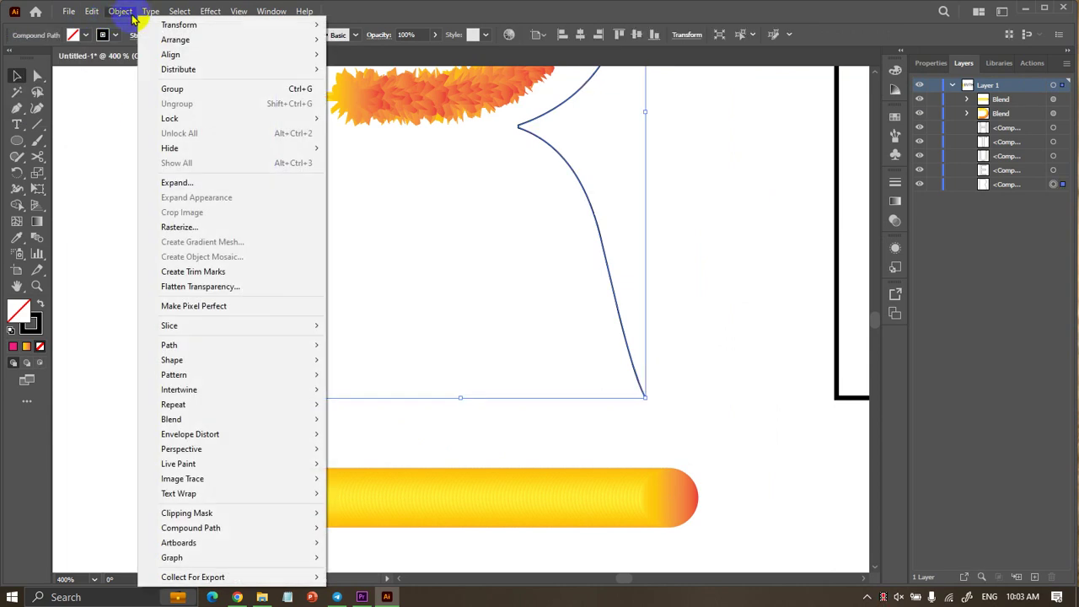
click(177, 187)
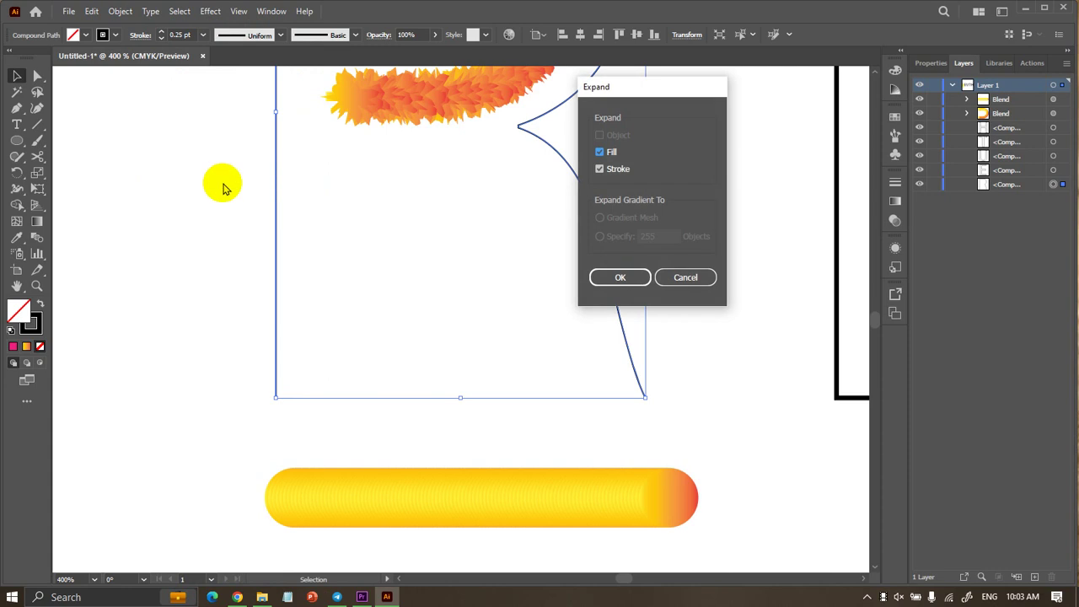
key(Escape)
click(121, 11)
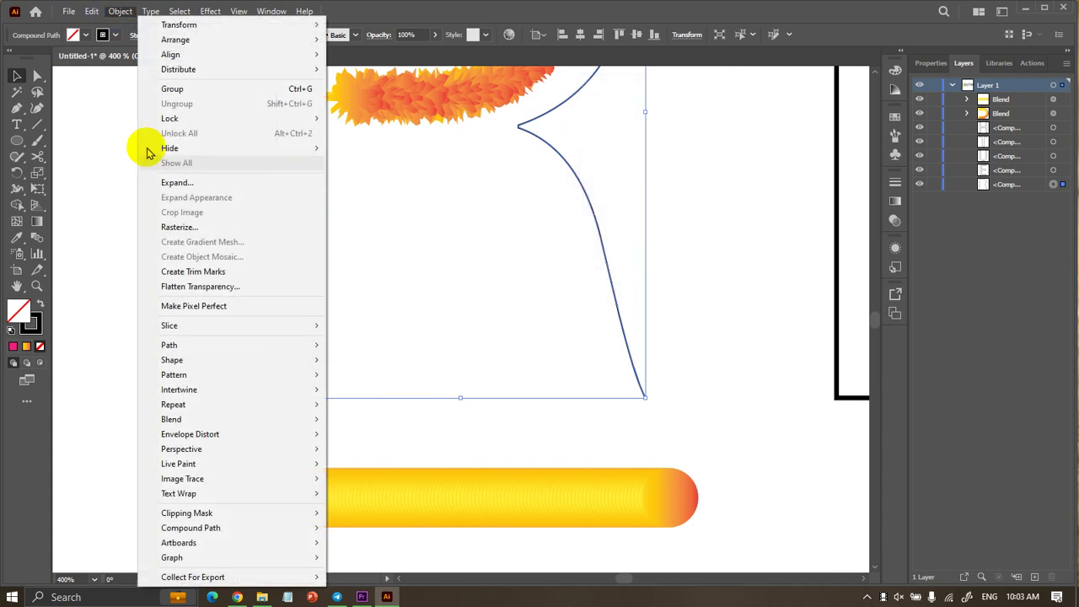
mouse_move(171, 419)
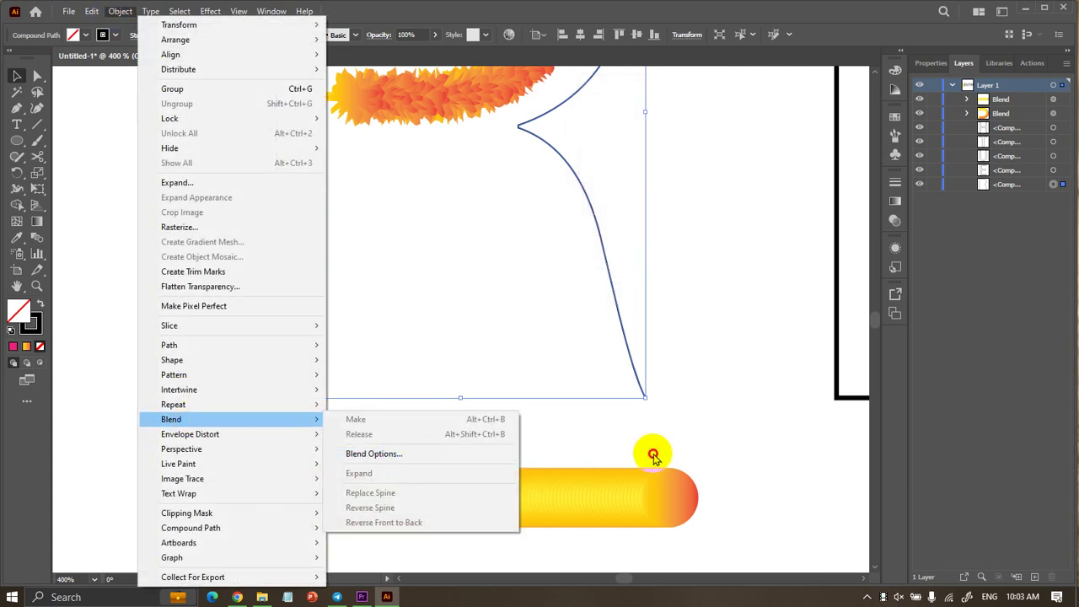
click(653, 477)
click(121, 12)
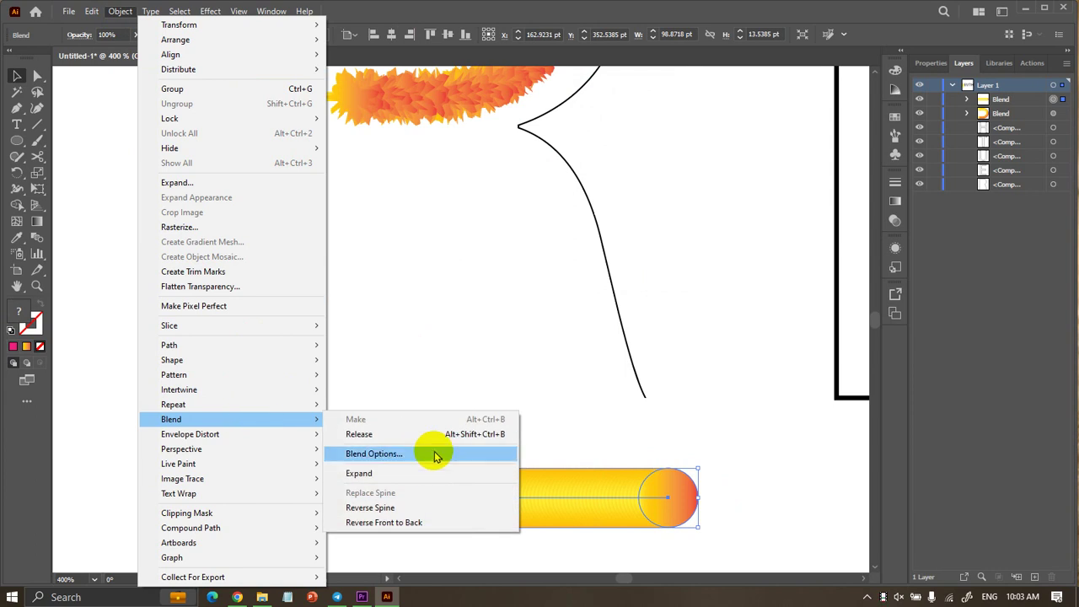
Reapply Specified Steps spacing in the gradient bar's Blend Options.
click(436, 456)
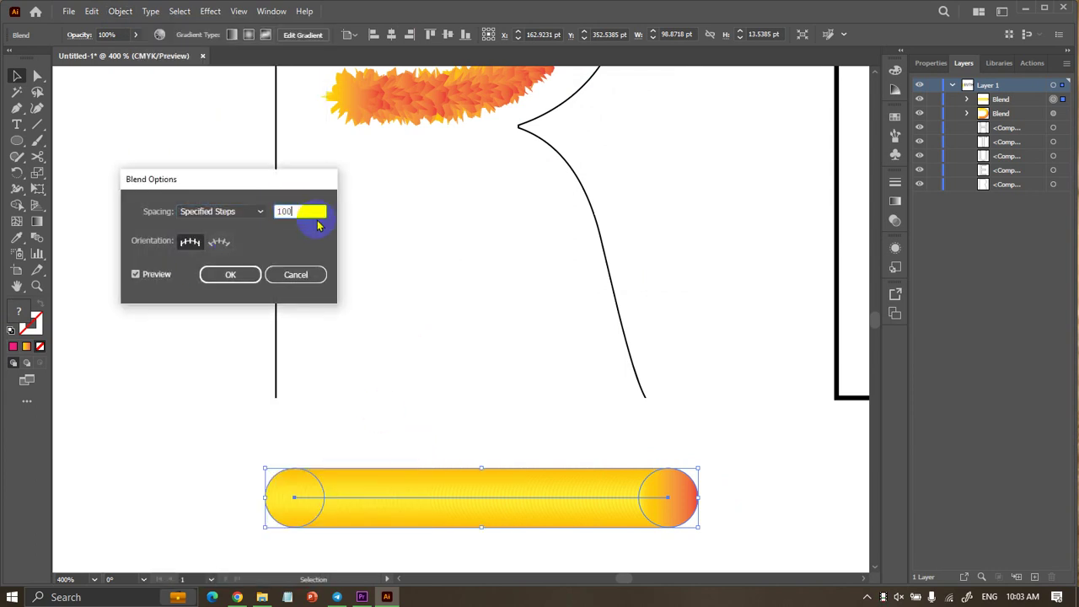
key(Return)
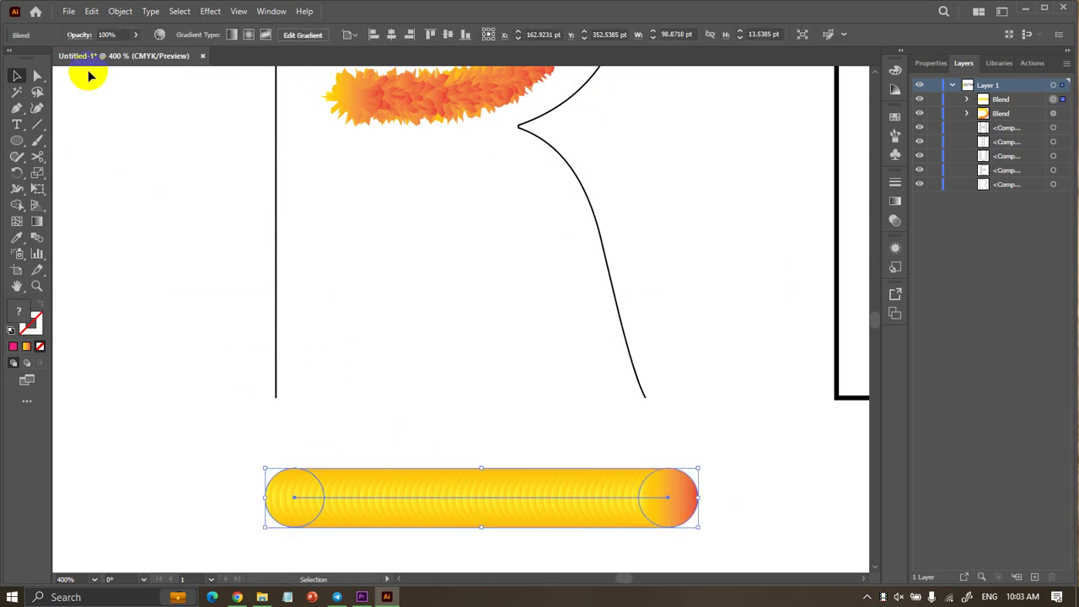
click(121, 12)
mouse_move(171, 418)
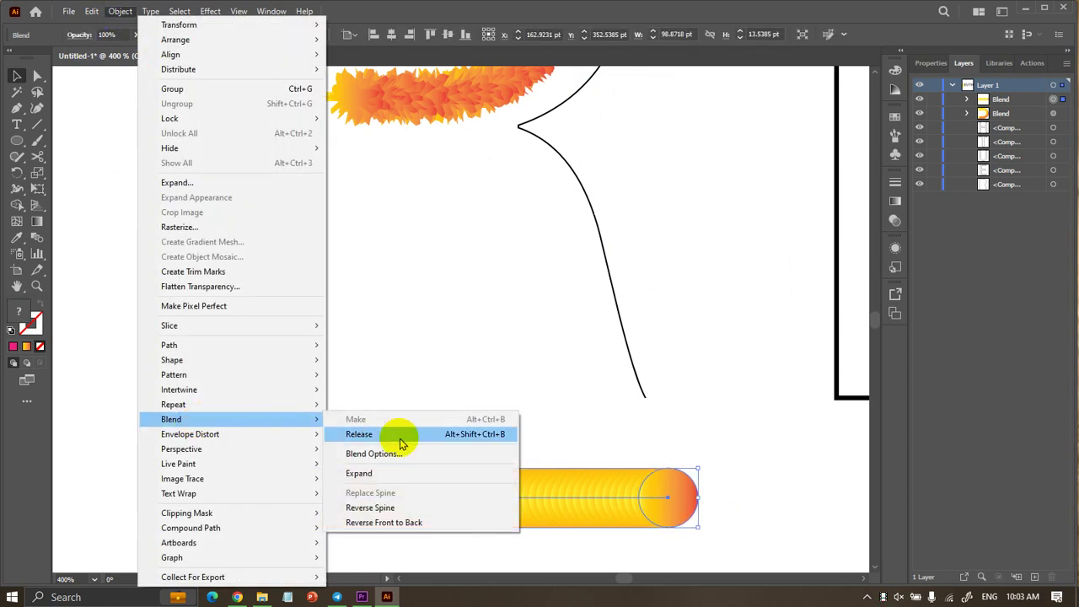
Select the R outline with the gradient bar and reverse the blend's spine.
click(423, 544)
click(277, 378)
shift+click(329, 487)
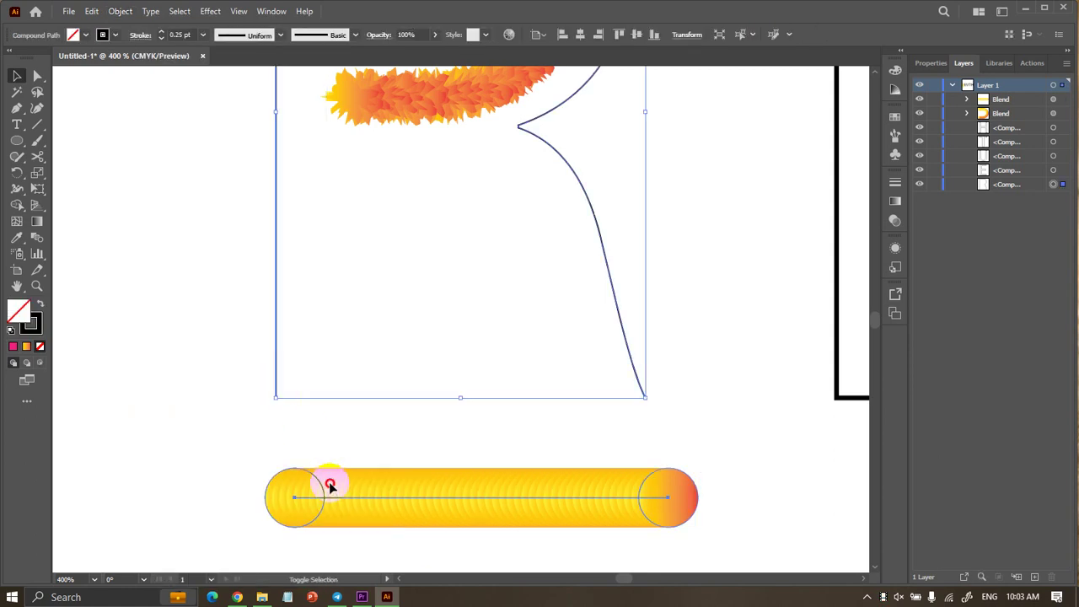
click(119, 11)
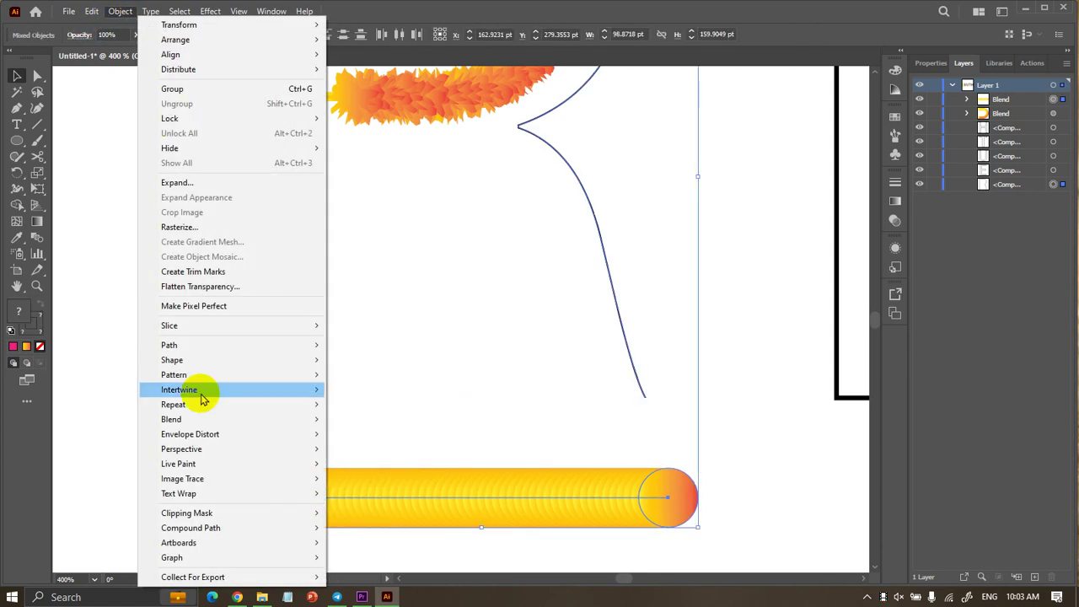
mouse_move(172, 419)
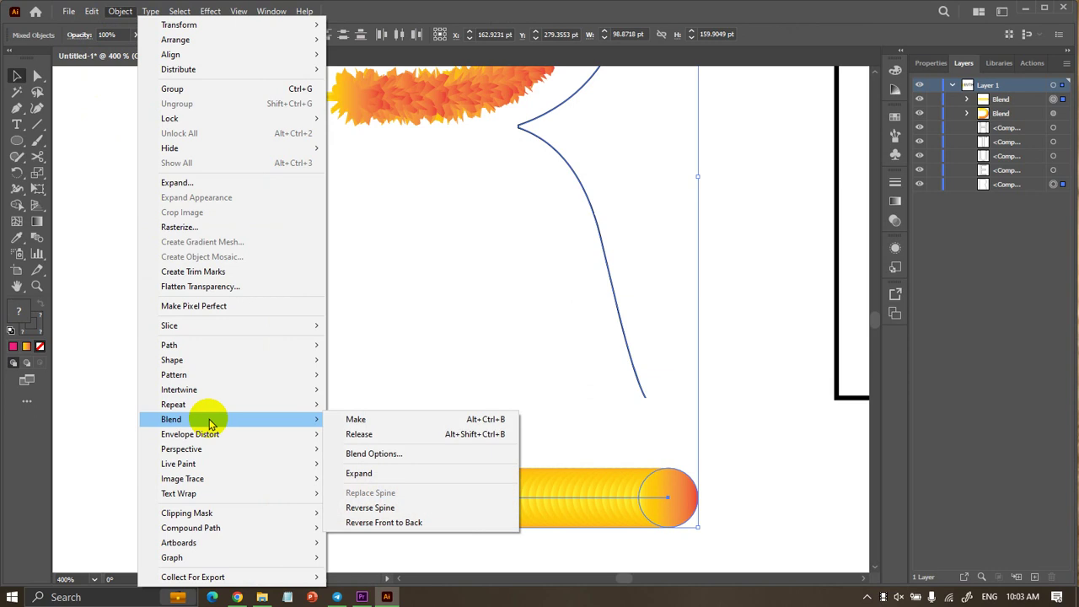
click(414, 508)
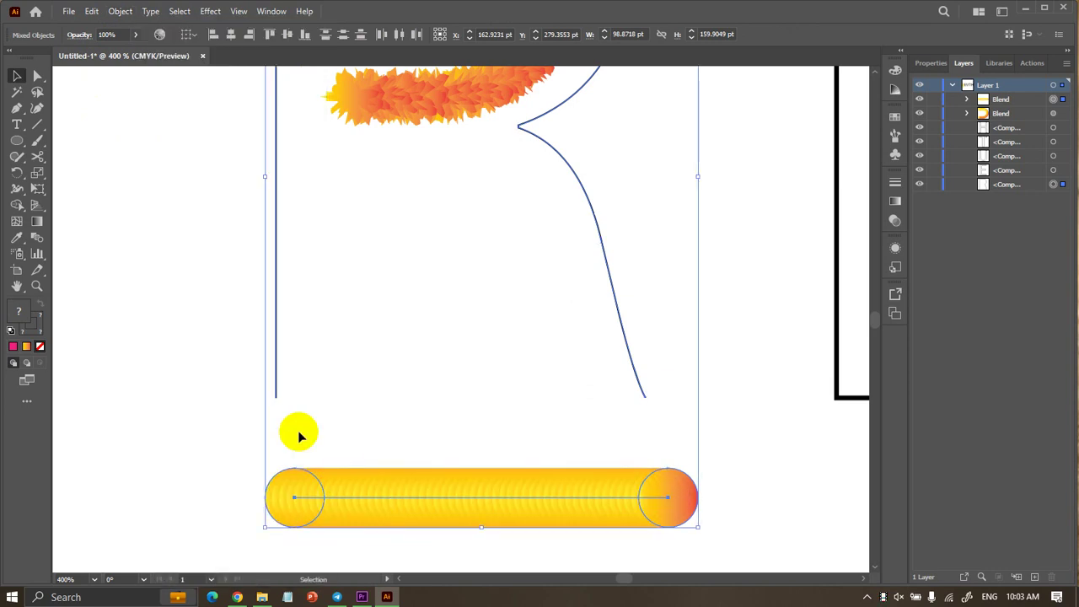
click(205, 369)
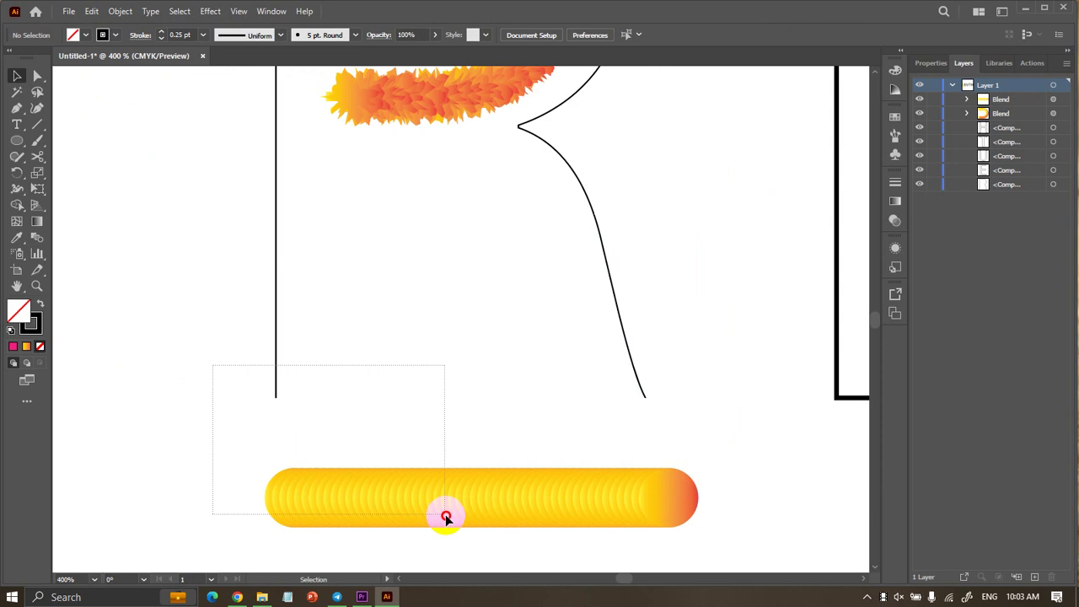
Enter and exit Isolation Mode on the R outline.
drag(445, 516, 447, 514)
click(237, 350)
click(276, 348)
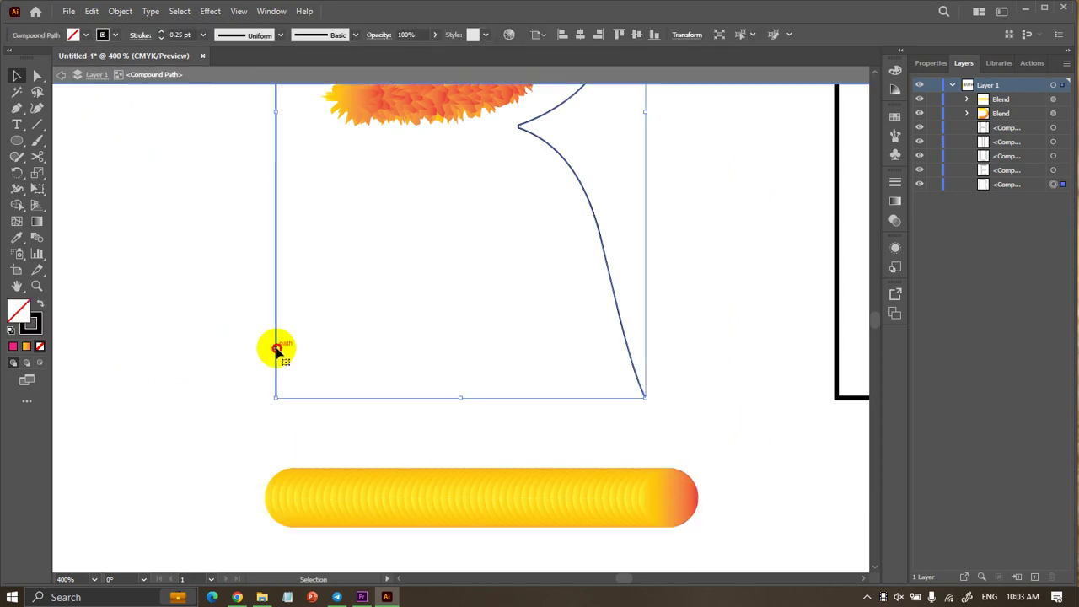
double_click(276, 348)
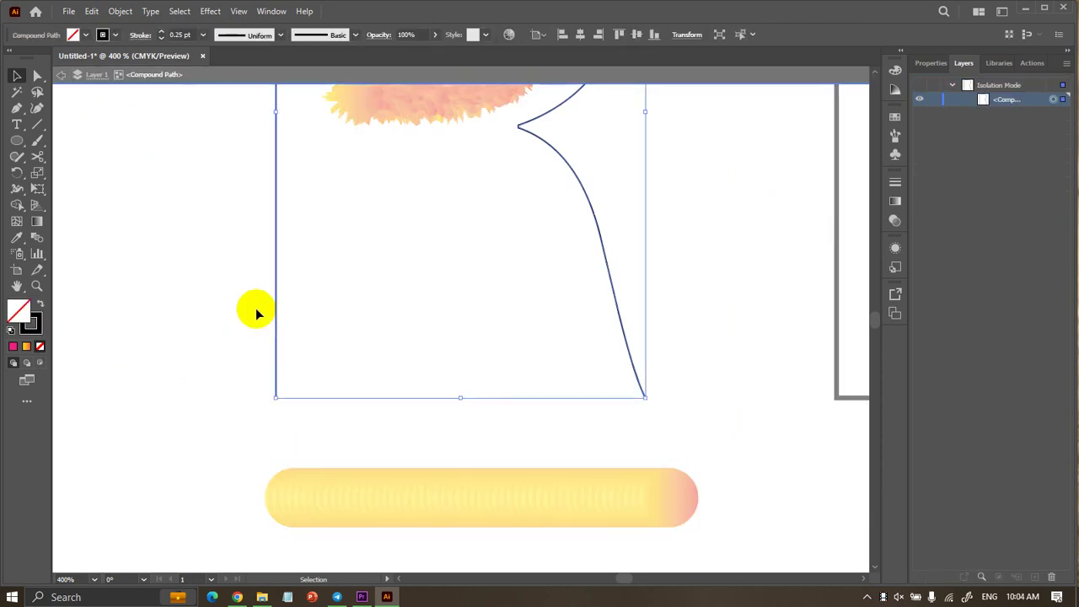
double_click(188, 186)
Reselect the R with the bar, toggle isolation again, and zoom out to 200%.
drag(194, 202, 539, 389)
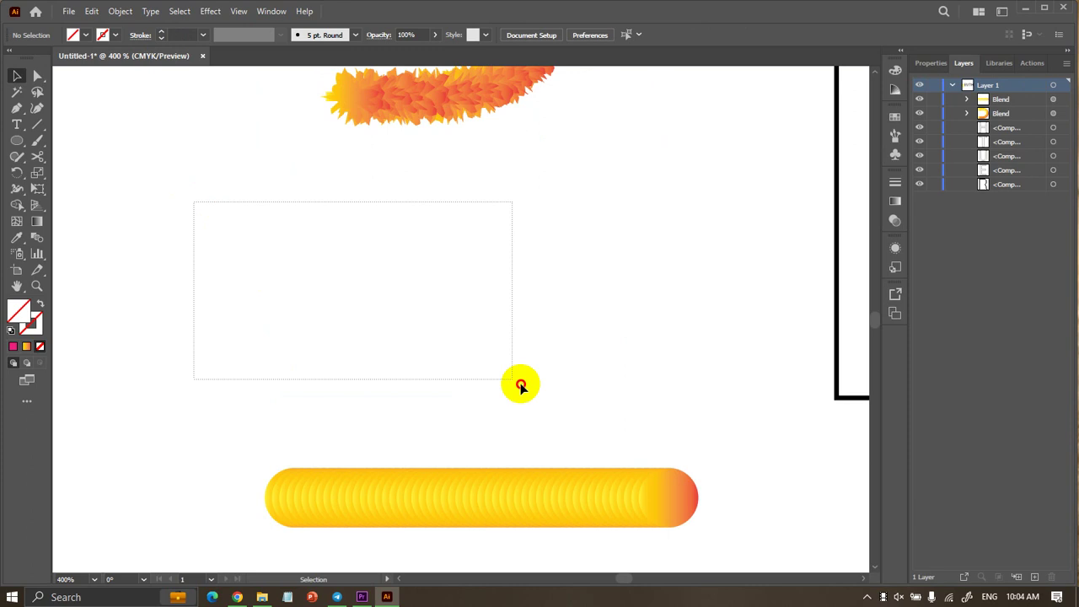
shift+click(470, 510)
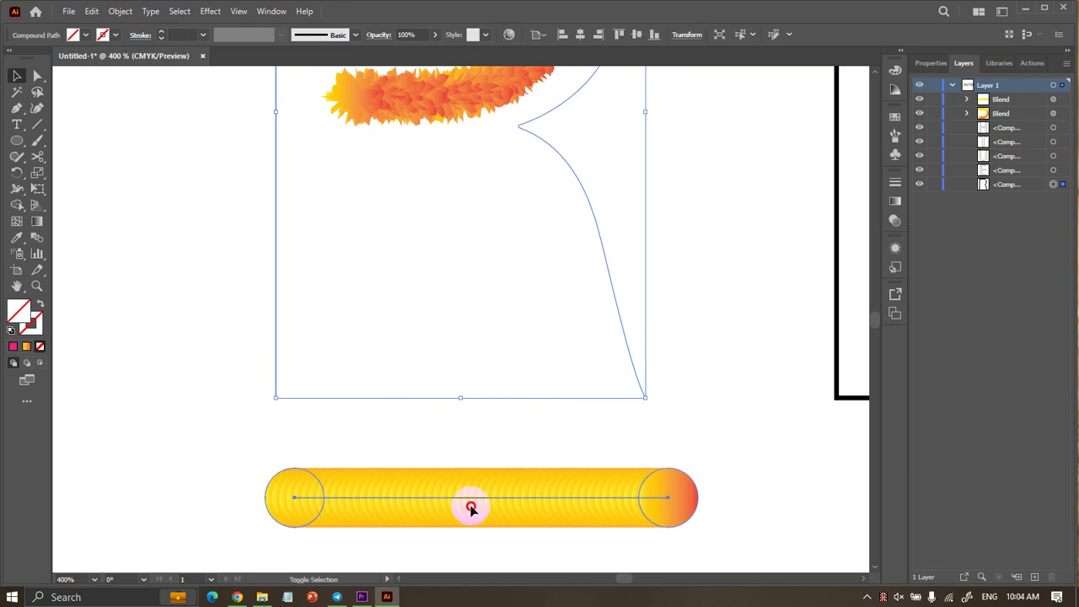
click(119, 14)
mouse_move(171, 419)
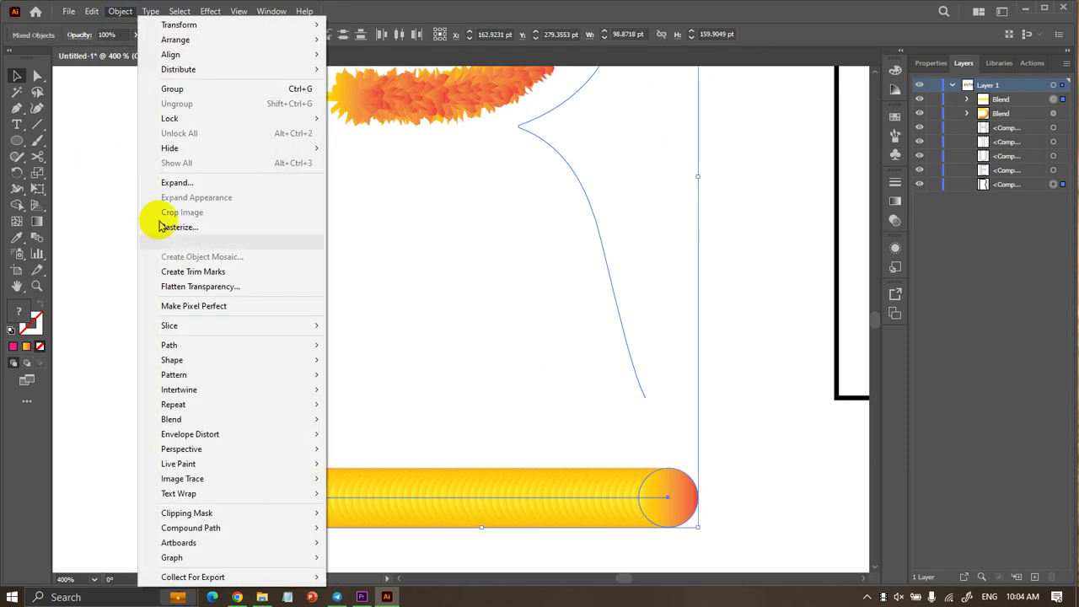
click(73, 385)
double_click(276, 389)
double_click(241, 448)
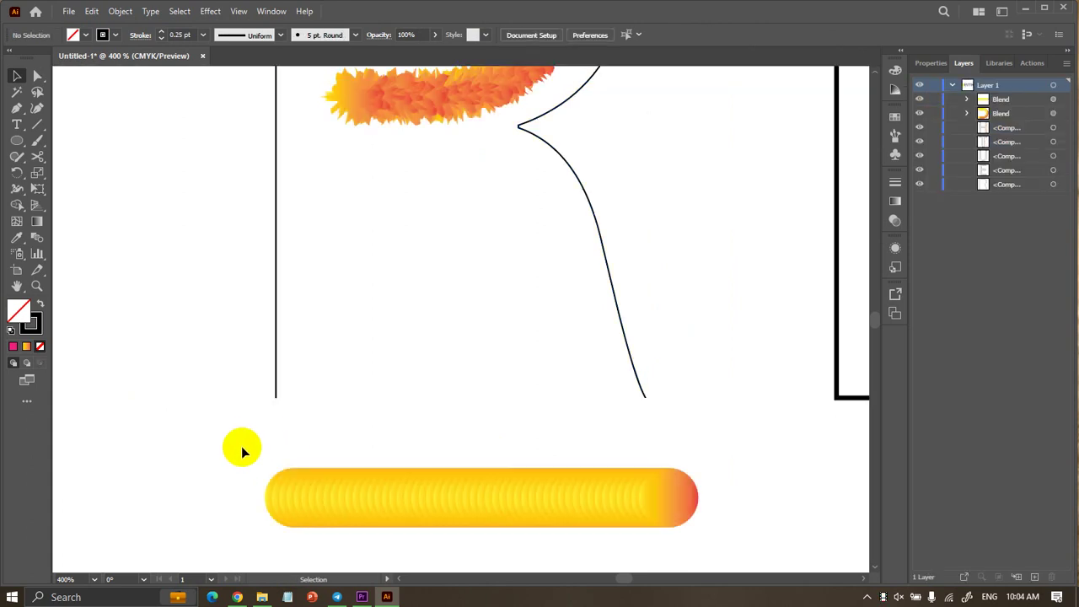
scroll(241, 443, down, 2)
scroll(241, 440, up, 3)
scroll(270, 464, down, 2)
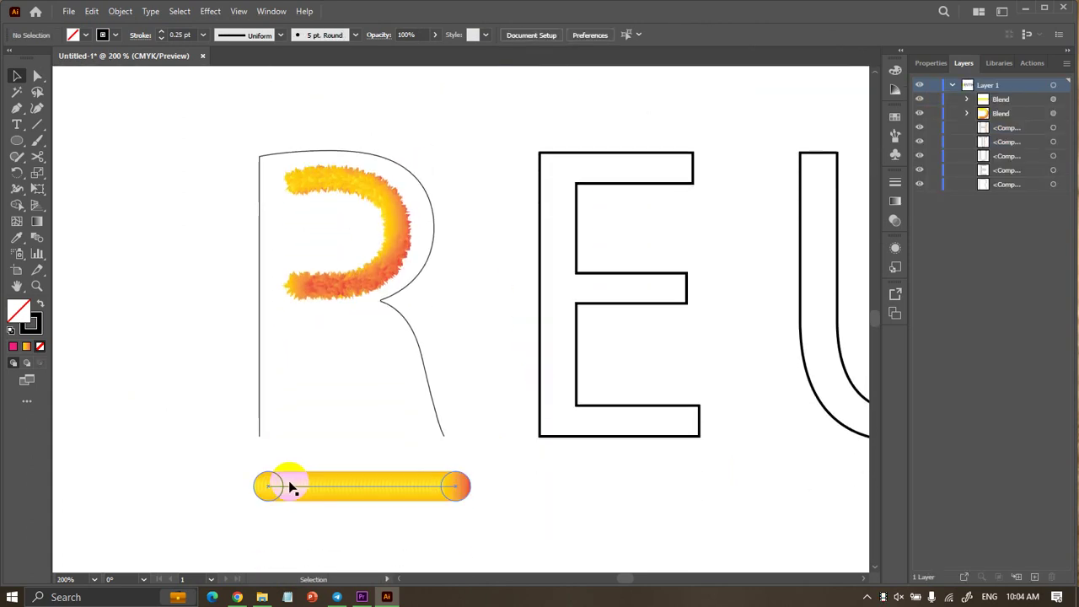
Shift the gradient bar slightly up and left, then select the R outline.
scroll(291, 489, up, 1)
drag(292, 494, 281, 470)
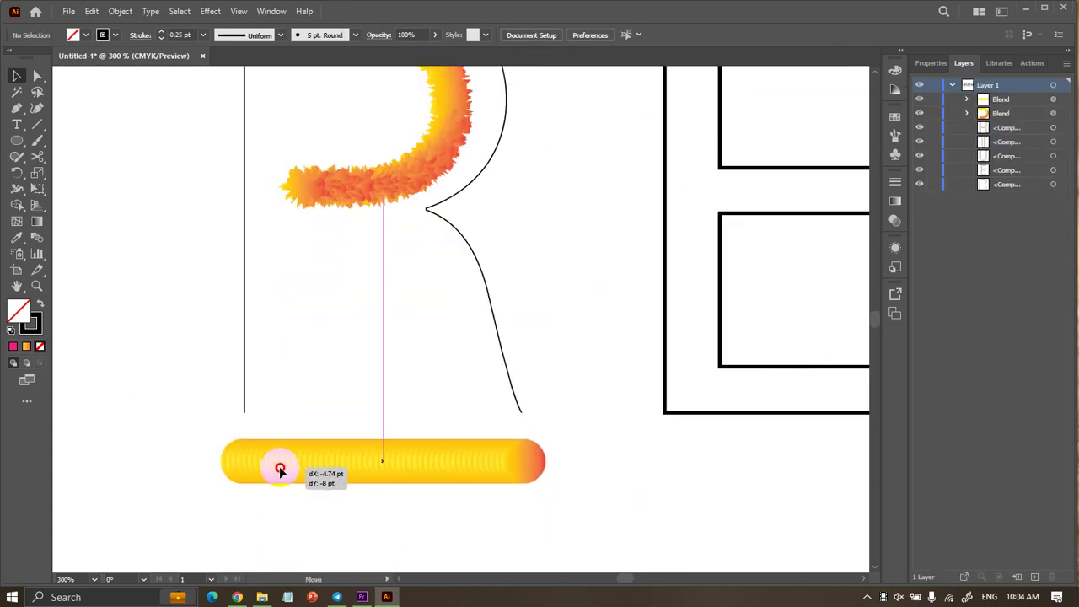
scroll(417, 209, up, 4)
click(447, 211)
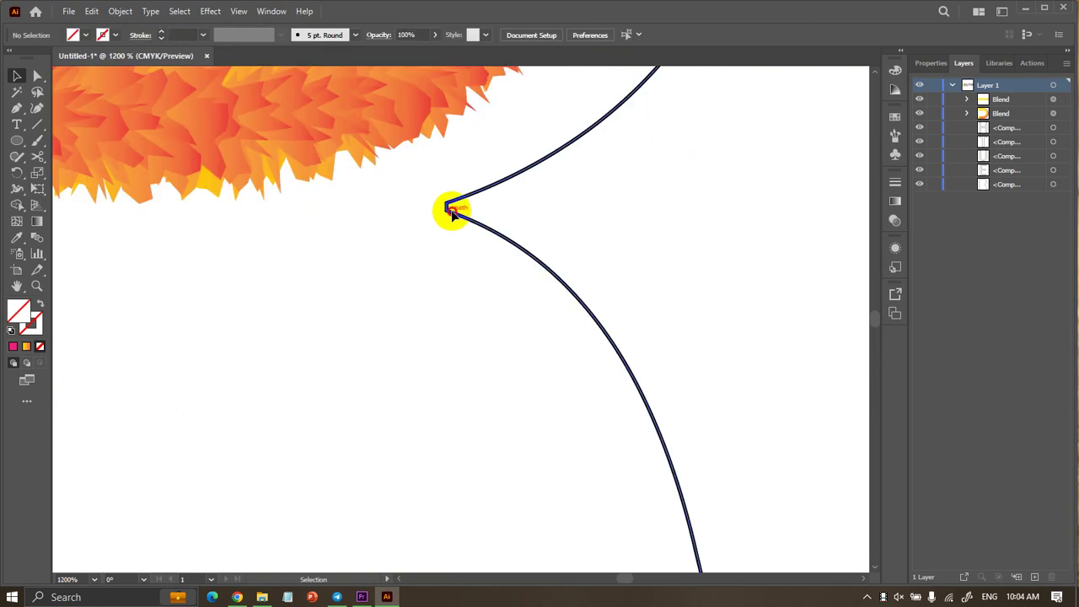
scroll(451, 210, down, 3)
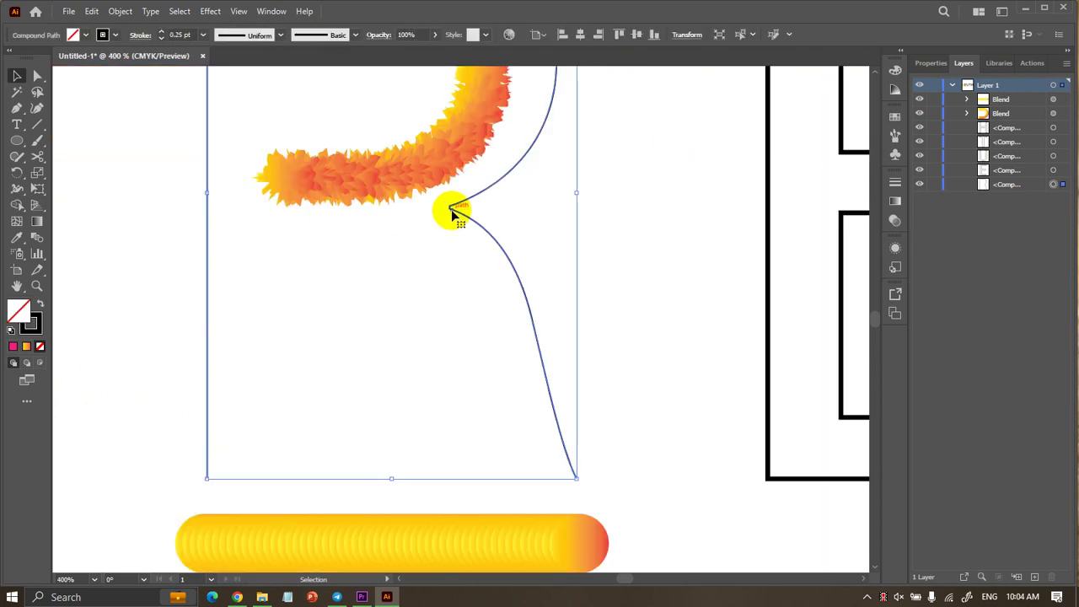
Reconfirm the existing Blend Options settings.
click(132, 15)
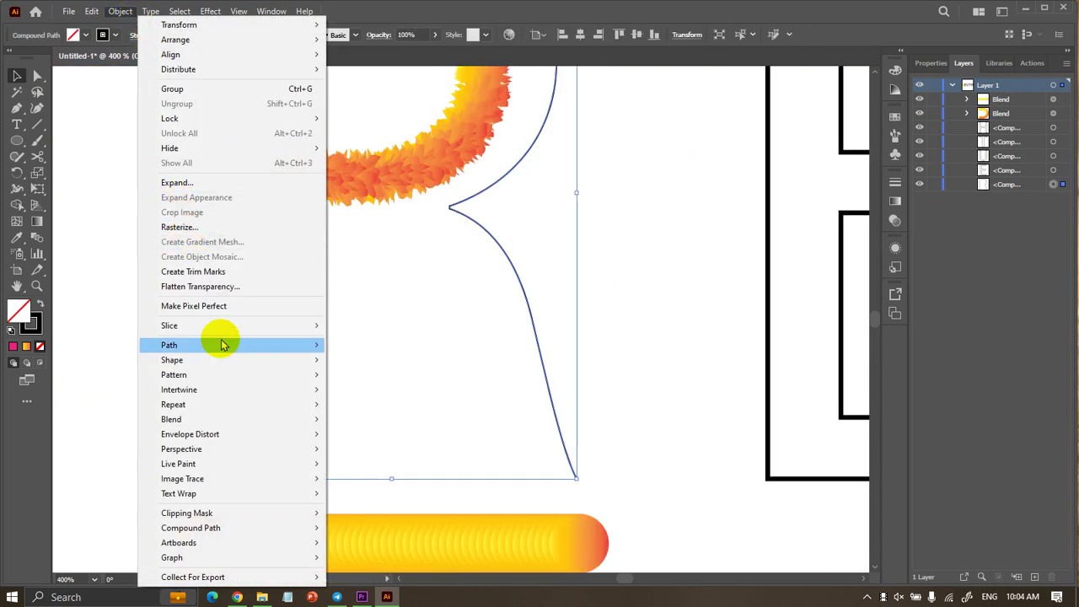
mouse_move(171, 419)
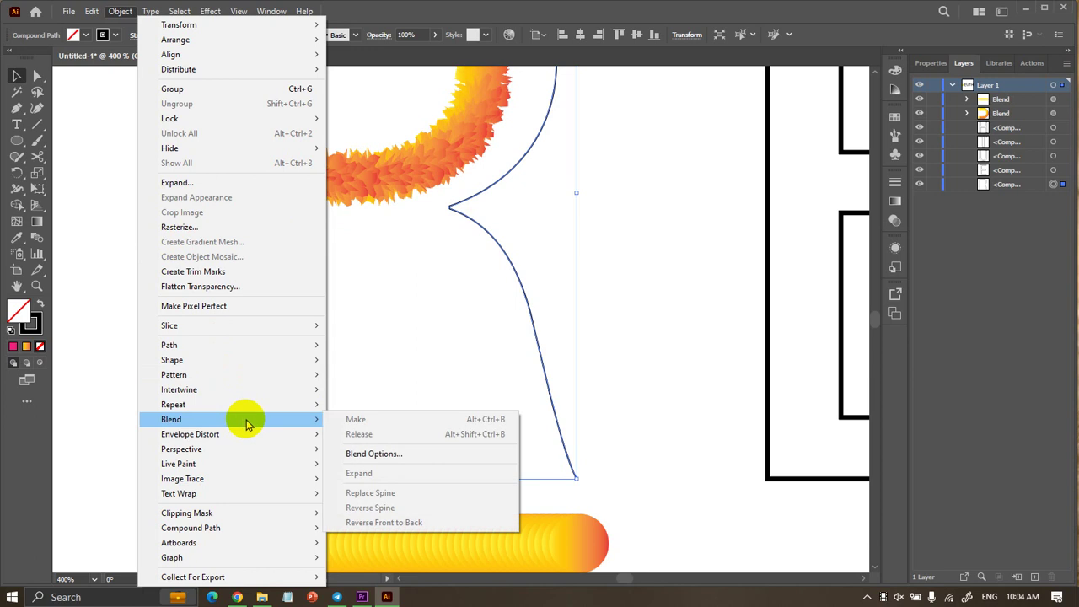
click(383, 454)
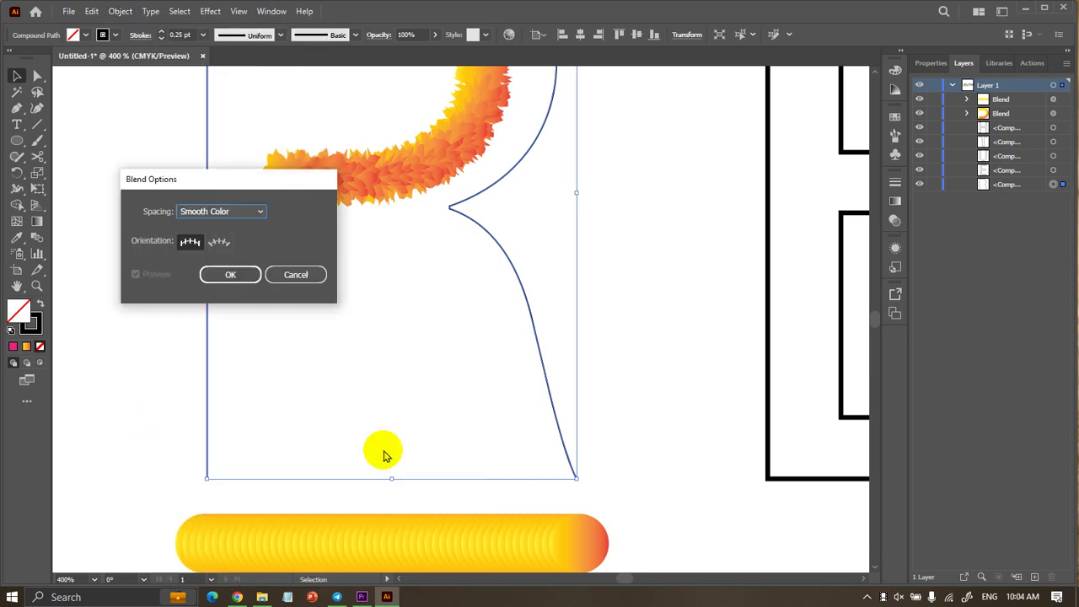
click(240, 273)
click(151, 345)
Select the gradient bar together with the R's vertical stem line.
scroll(236, 455, down, 3)
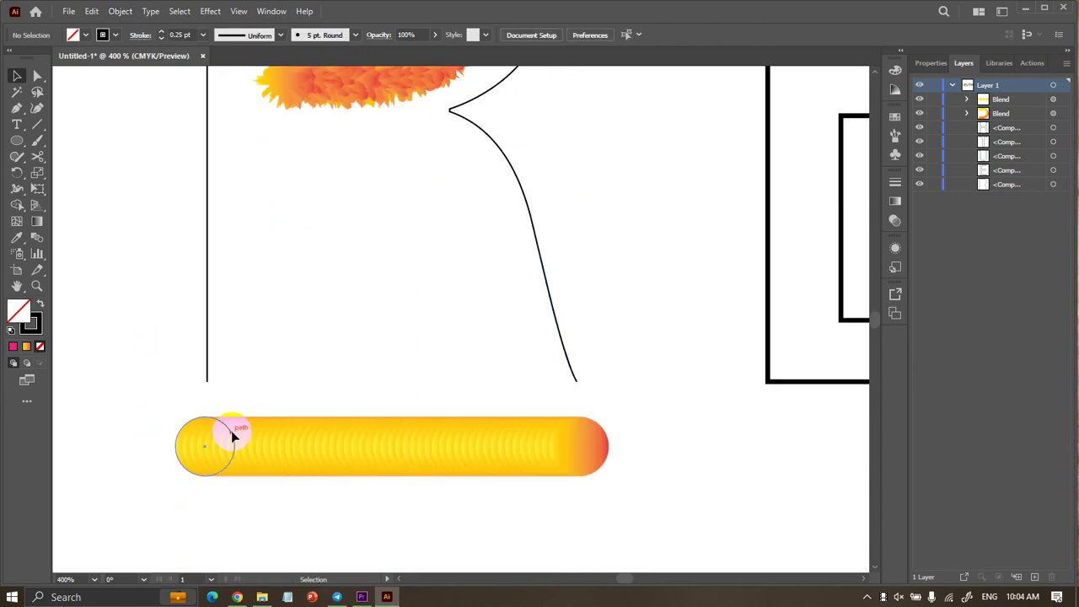
click(225, 447)
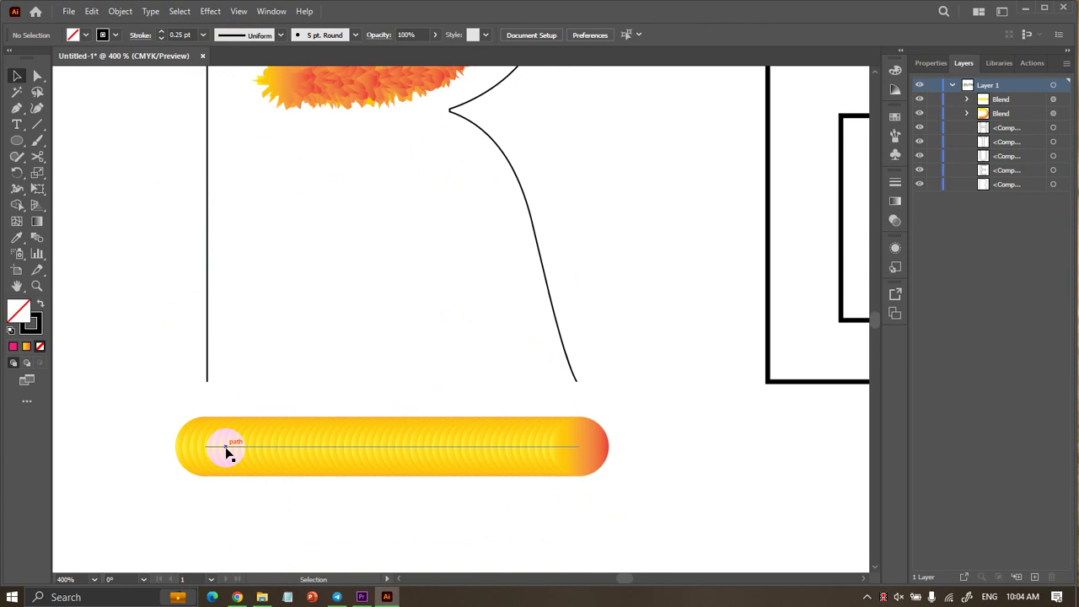
shift+click(211, 366)
click(120, 11)
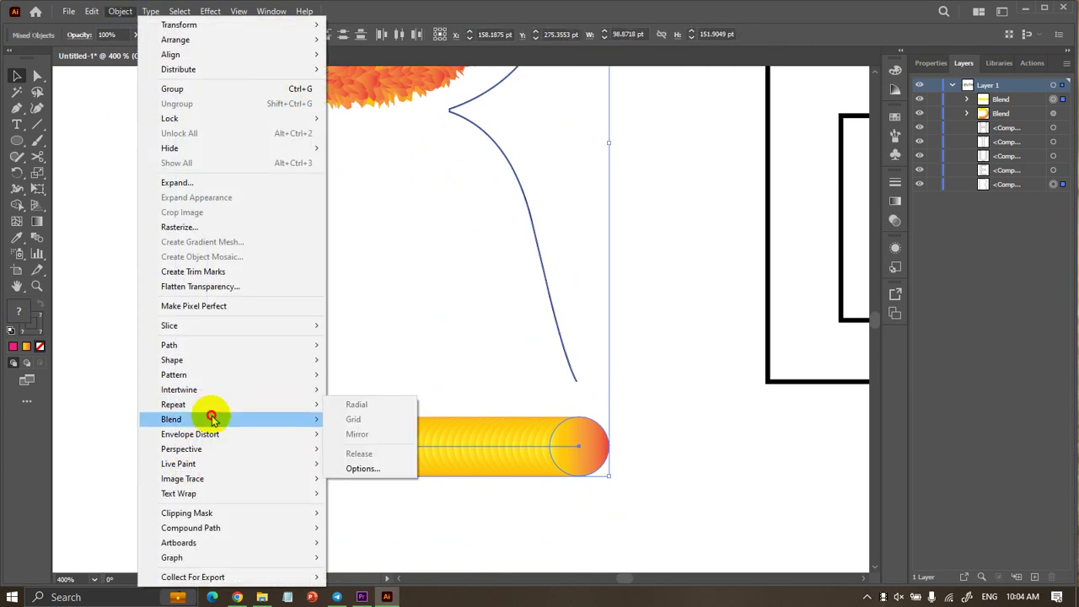
mouse_move(171, 419)
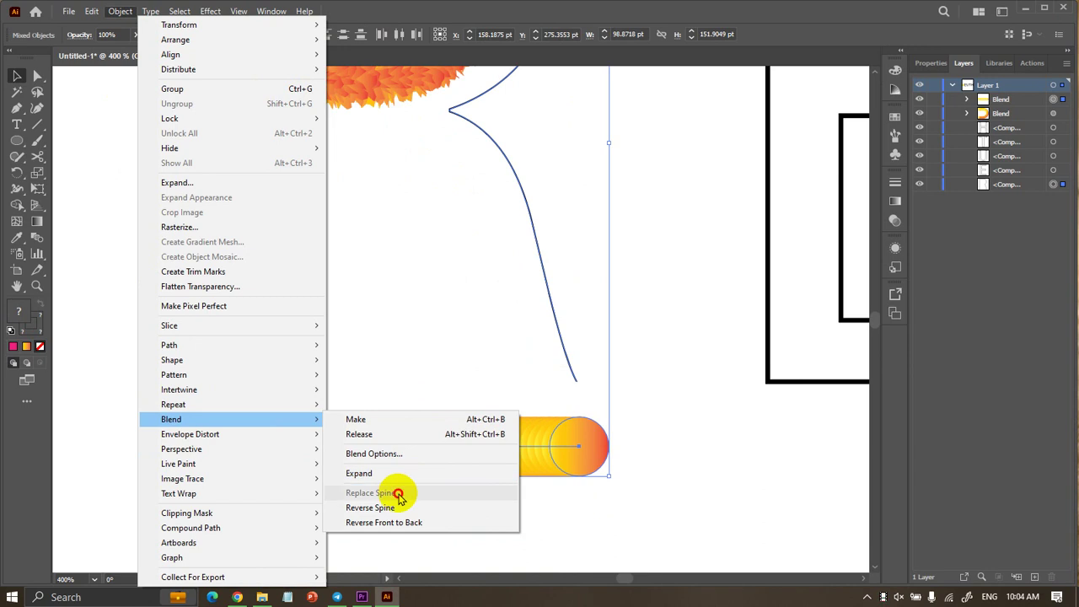
Make a blend from the selected orange-yellow circle shapes to form the gradient bar.
click(404, 422)
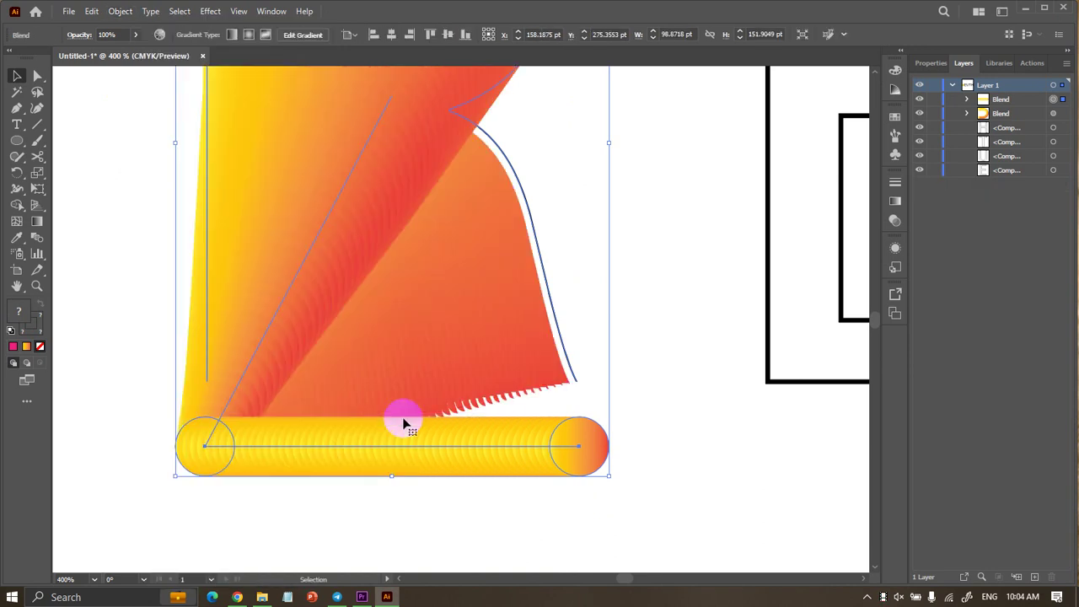
click(413, 508)
scroll(312, 494, up, 3)
scroll(318, 498, up, 2)
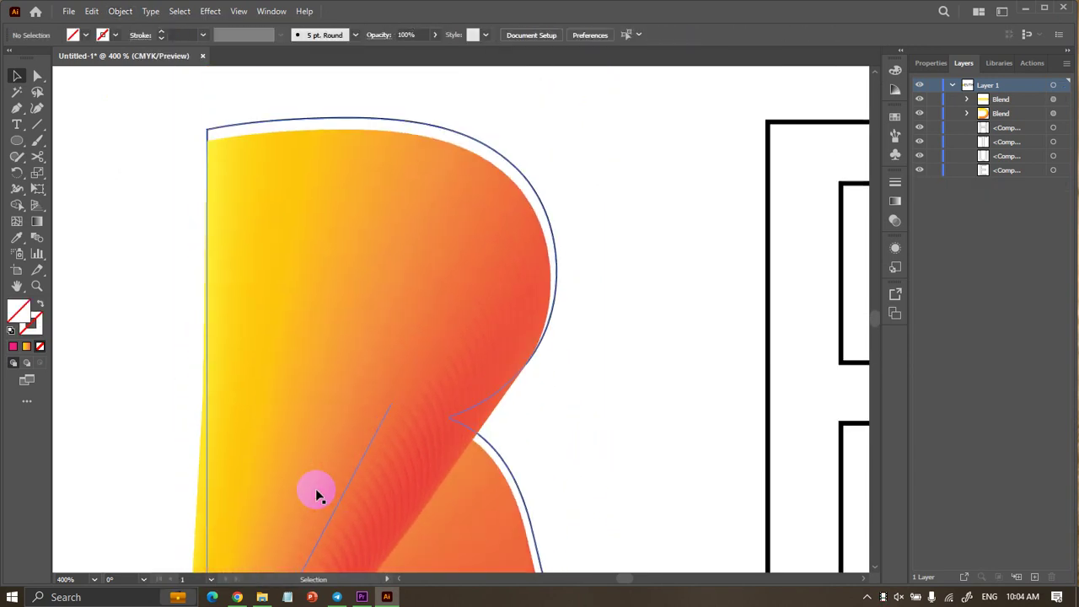
scroll(560, 175, down, 2)
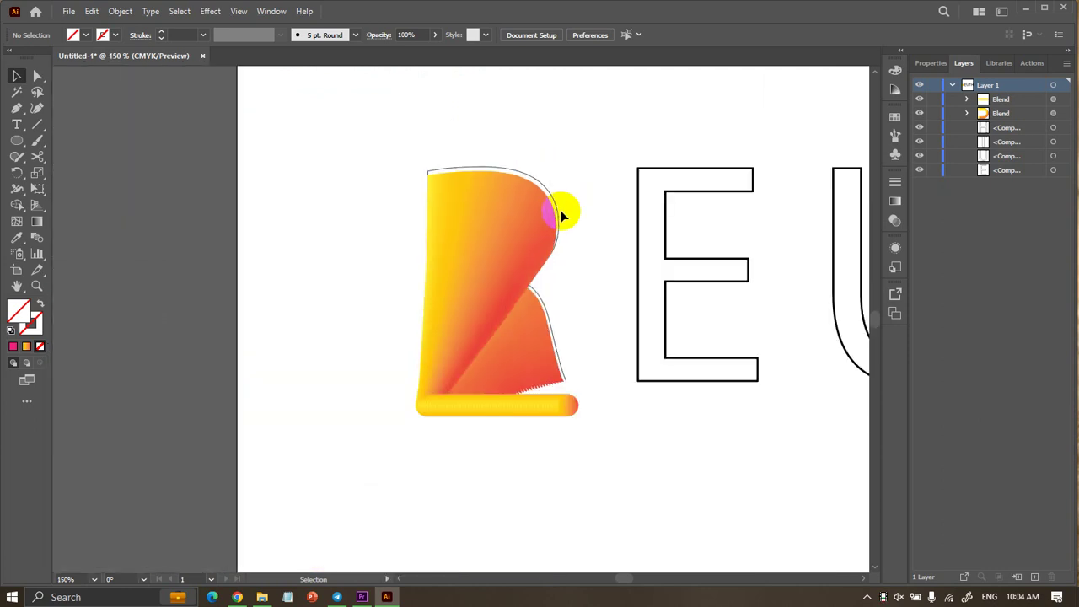
Select the gradient blend bar alone and drag it to the base of the R outline.
drag(534, 173, 513, 292)
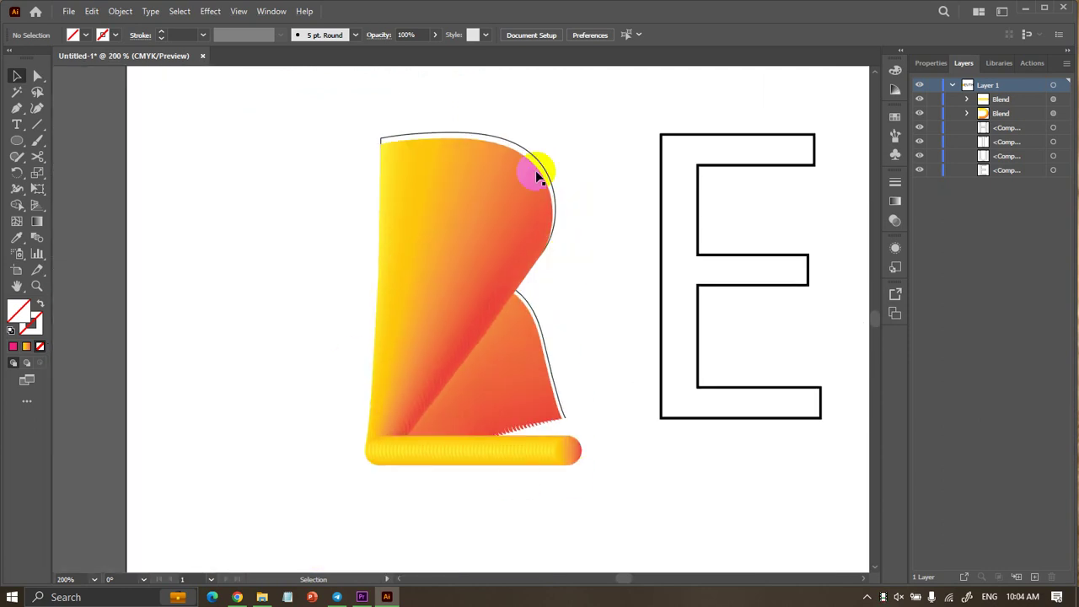
click(558, 386)
scroll(559, 386, up, 1)
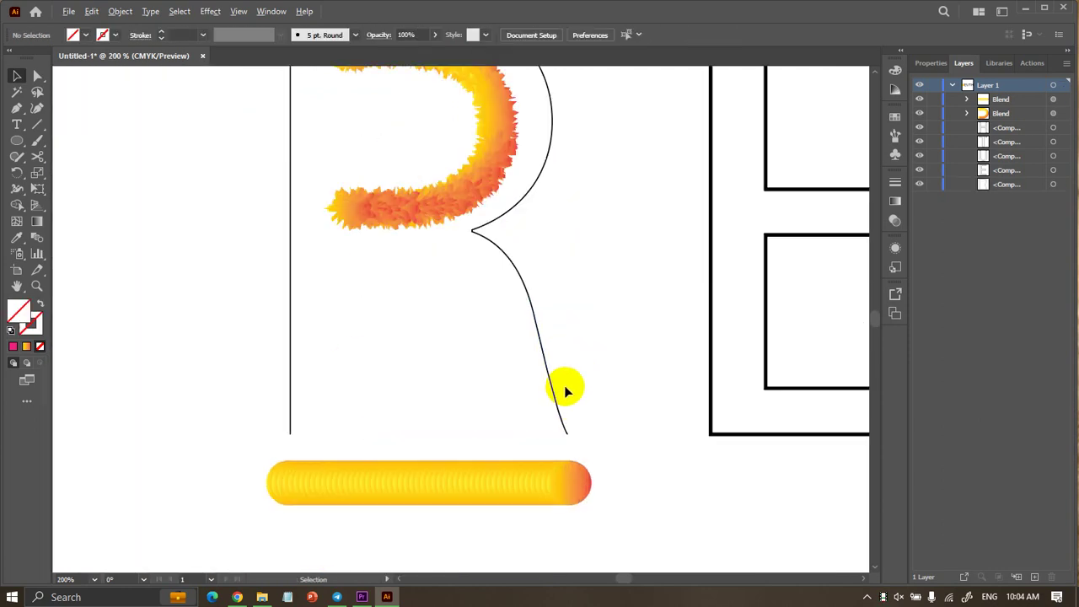
scroll(563, 385, up, 1)
click(654, 407)
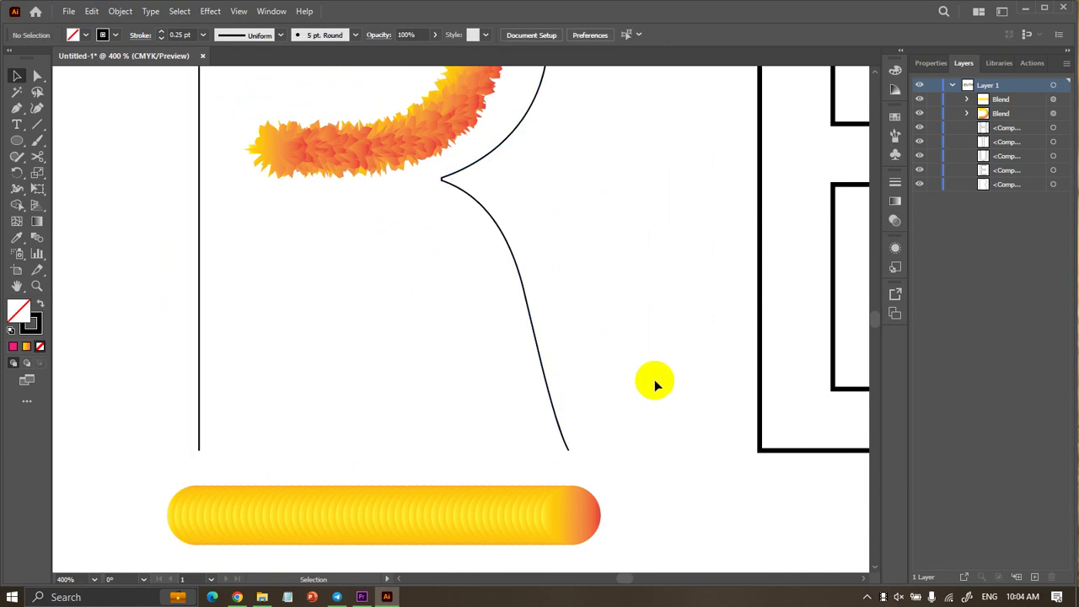
scroll(656, 383, down, 1)
click(583, 467)
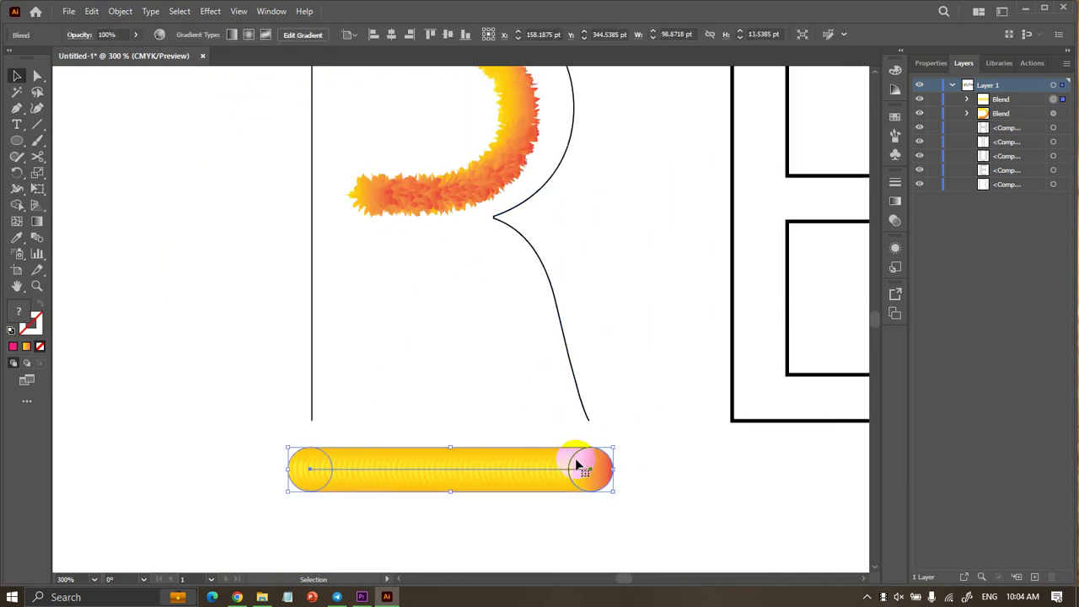
scroll(463, 338, up, 2)
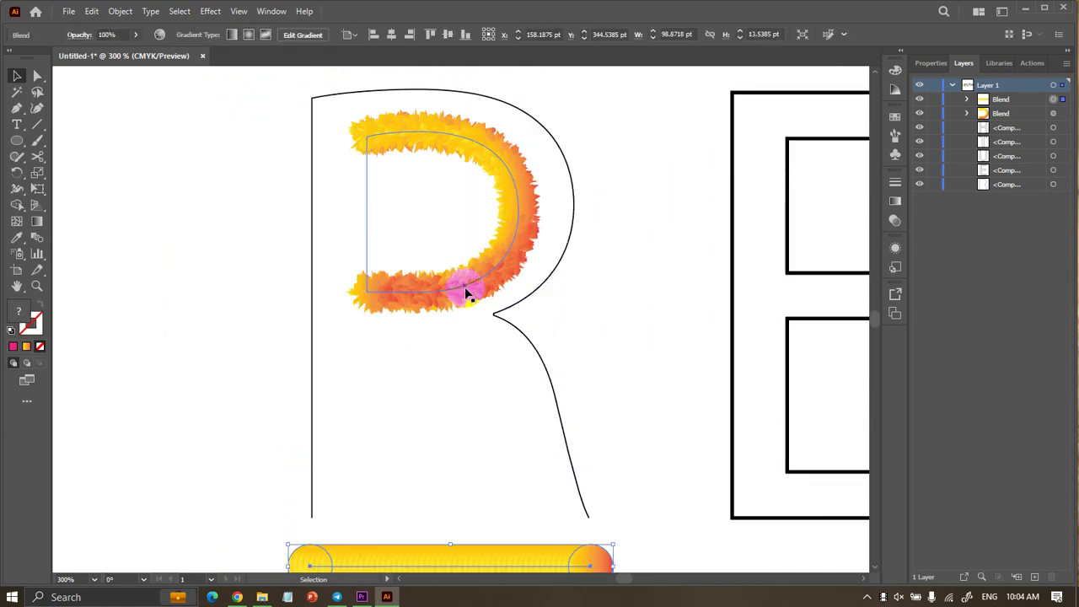
scroll(464, 289, down, 2)
mouse_move(479, 455)
mouse_down()
mouse_move(457, 367)
mouse_move(481, 385)
mouse_move(549, 366)
mouse_move(569, 427)
mouse_move(221, 265)
mouse_up()
click(578, 393)
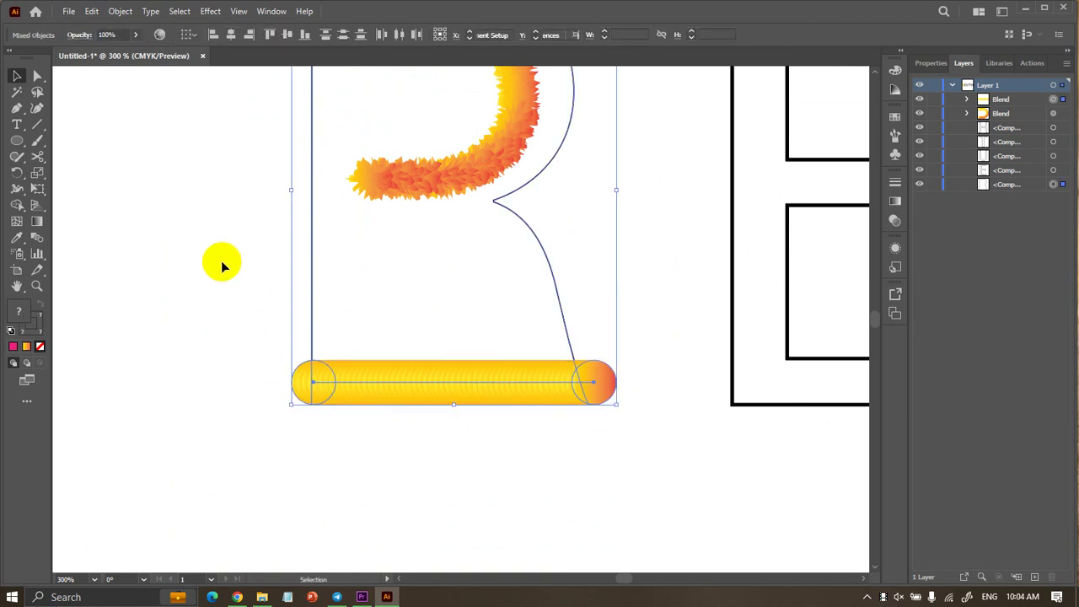
Reverse the gradient bar's blend spine and nudge the bar down below the R.
click(121, 13)
mouse_move(171, 419)
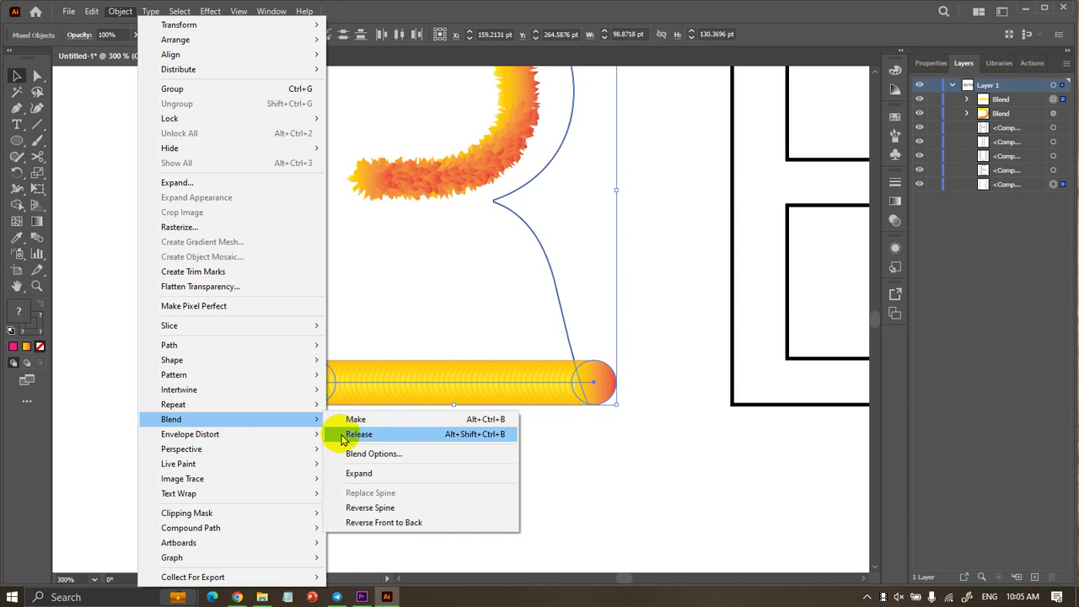
click(451, 508)
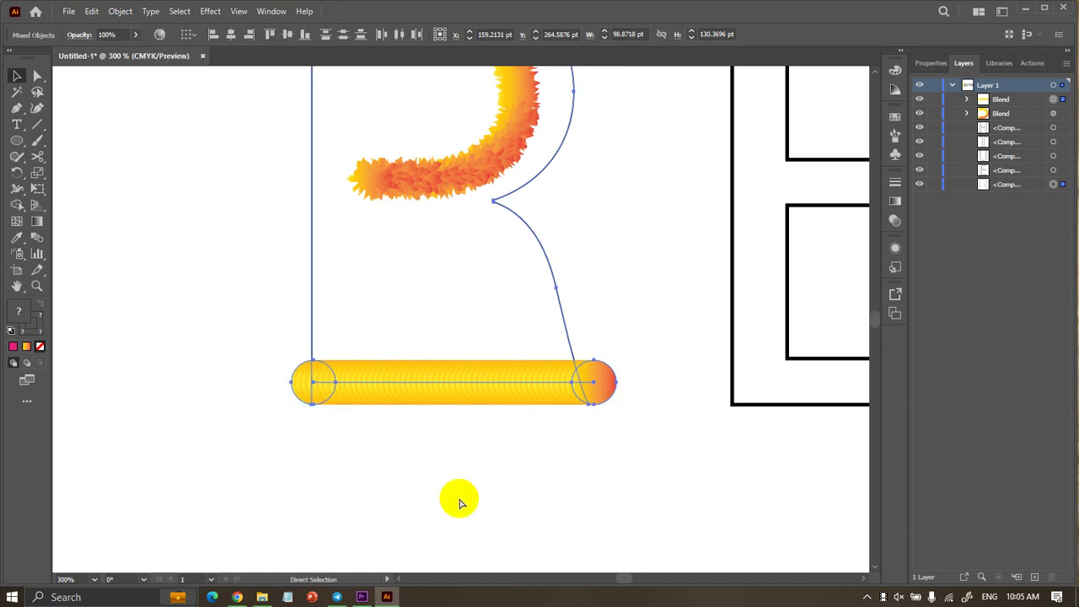
click(459, 497)
key(v)
mouse_move(474, 390)
mouse_down()
mouse_move(504, 491)
mouse_move(539, 499)
mouse_up()
click(530, 481)
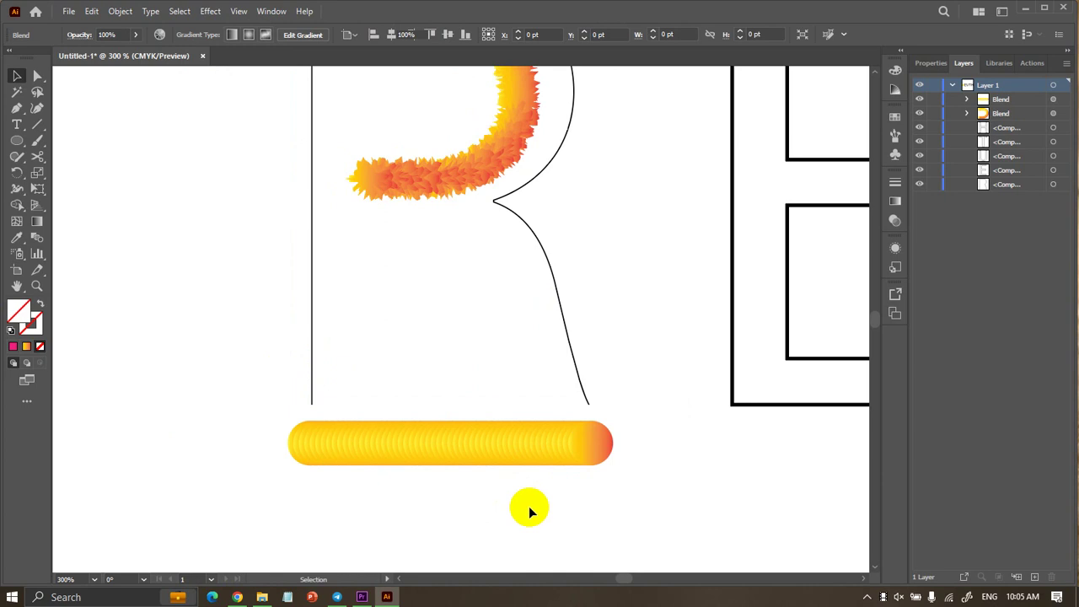
click(528, 506)
Expand the R outline's fill and stroke into a group via Object > Expand.
click(578, 389)
scroll(476, 199, up, 4)
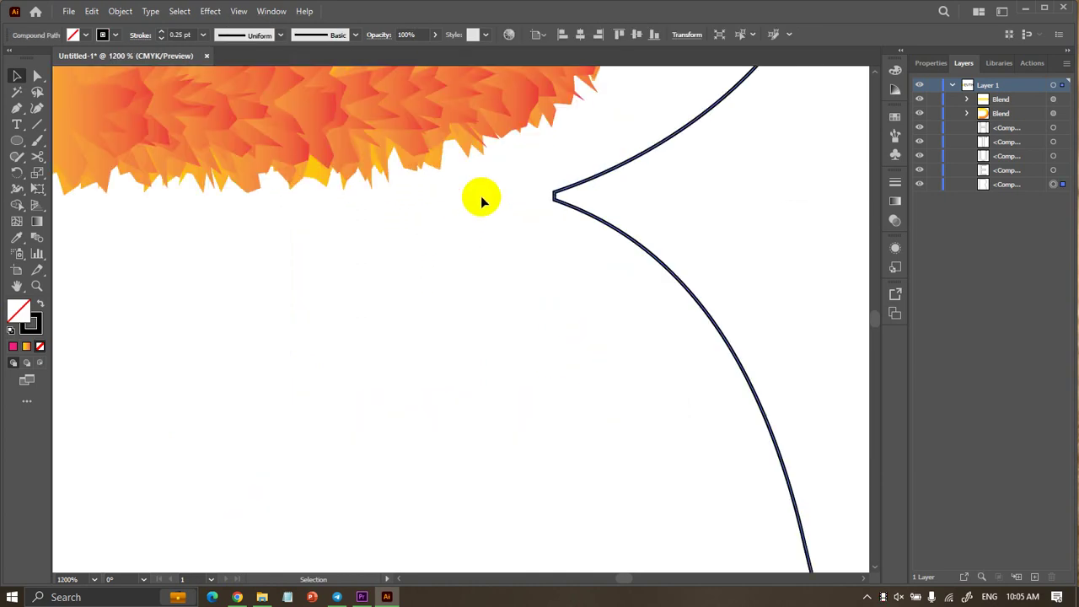
scroll(482, 199, up, 4)
scroll(552, 202, down, 5)
scroll(549, 210, up, 3)
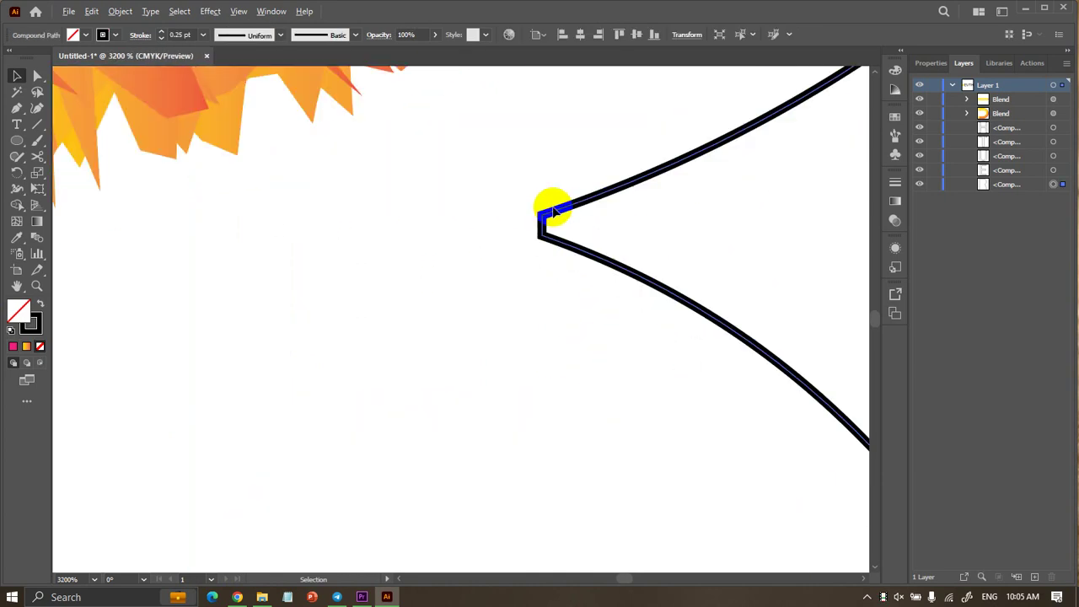
scroll(549, 210, down, 4)
scroll(523, 194, up, 3)
scroll(380, 144, up, 3)
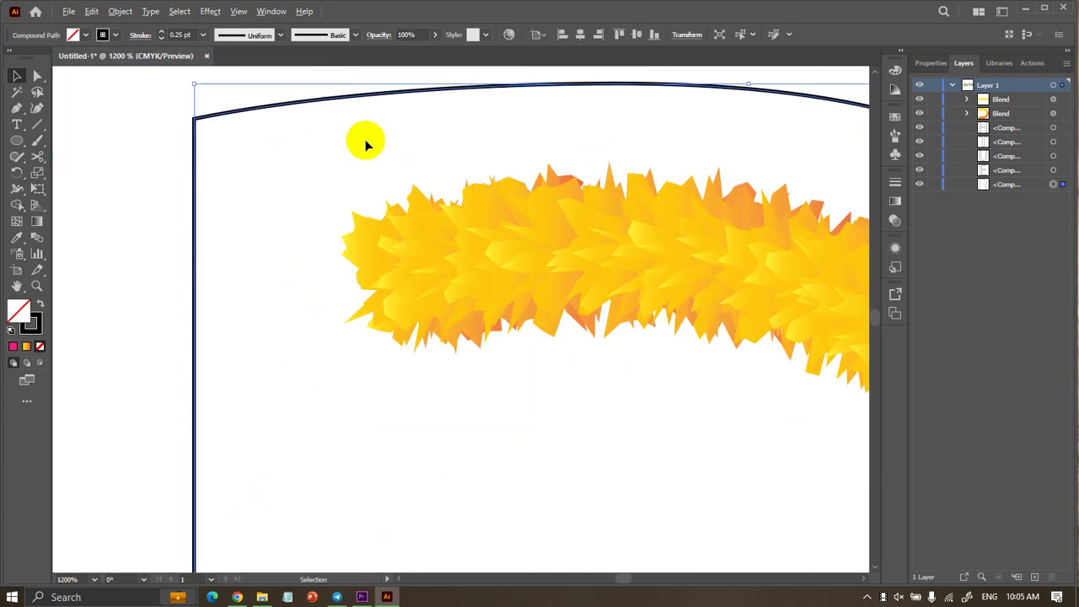
scroll(366, 146, down, 4)
scroll(525, 392, up, 3)
scroll(525, 371, up, 2)
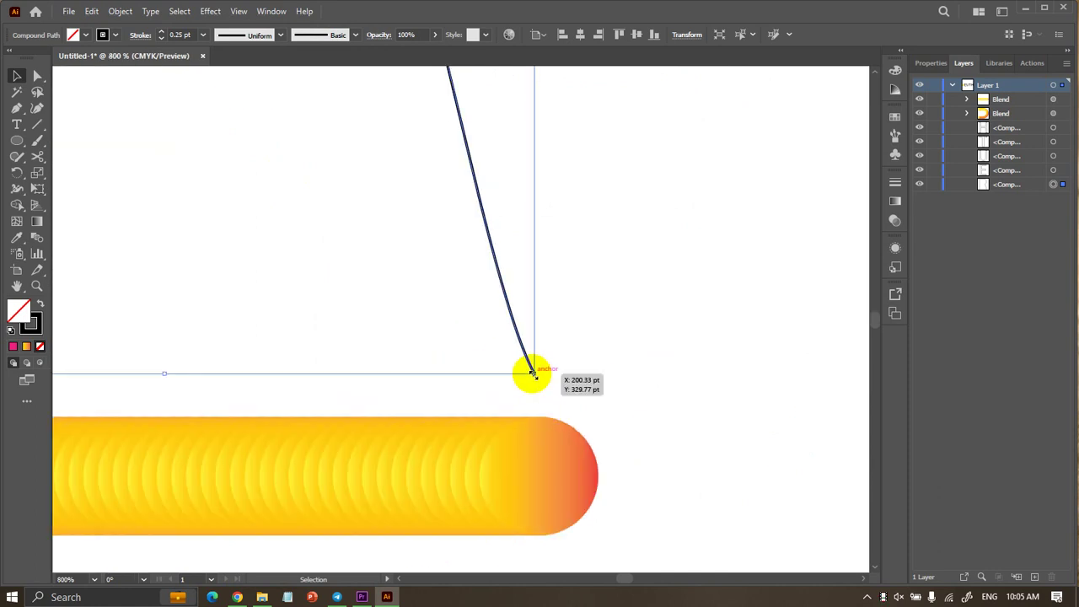
scroll(525, 374, up, 1)
scroll(531, 373, down, 3)
scroll(264, 378, down, 3)
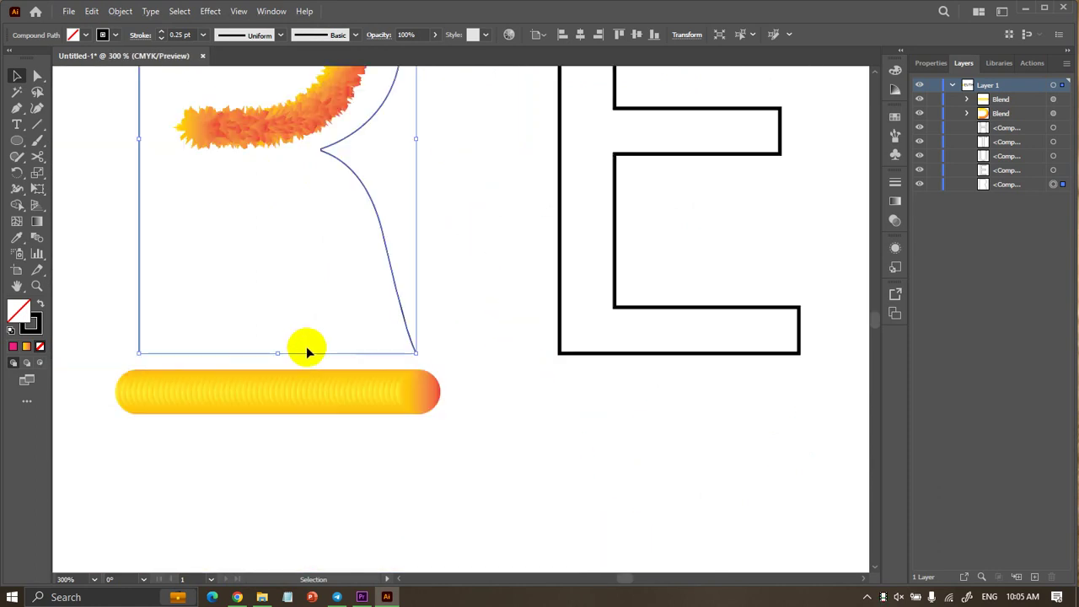
click(127, 13)
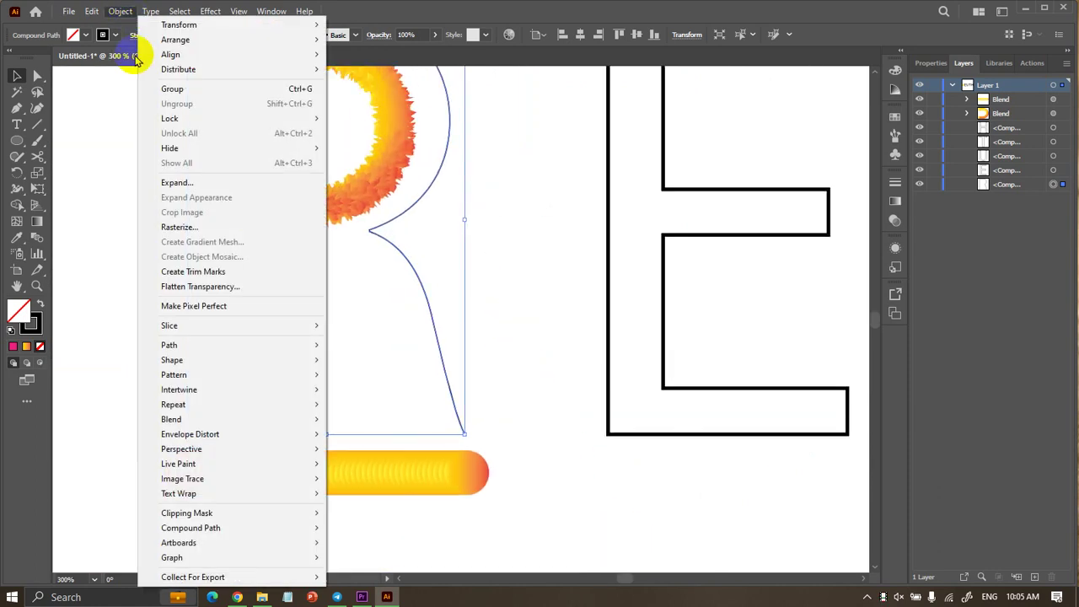
click(191, 184)
click(609, 278)
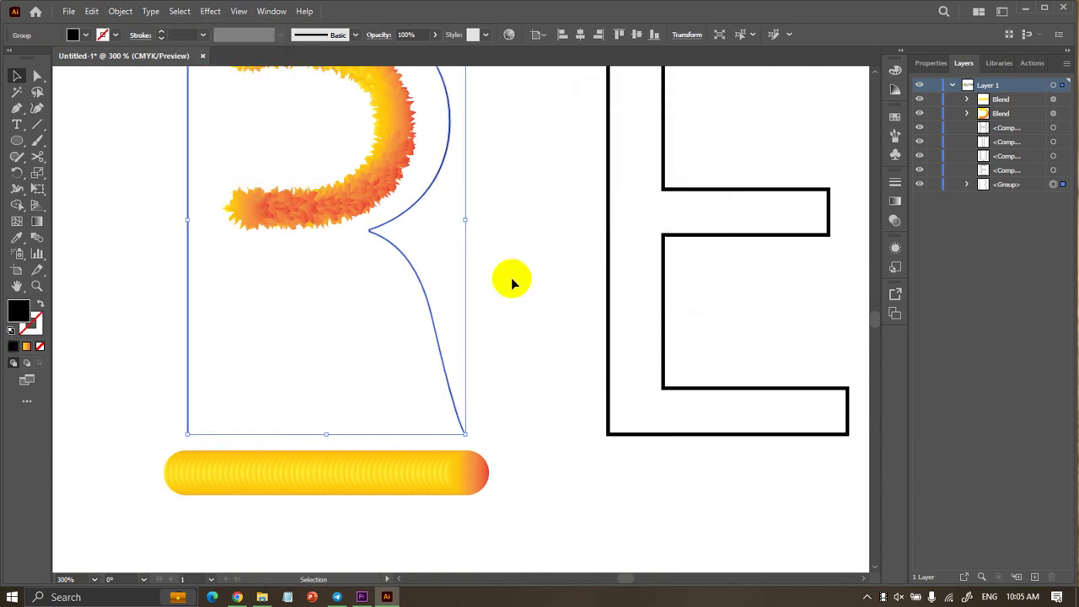
Set the expanded R group's fill to None.
click(510, 278)
click(439, 356)
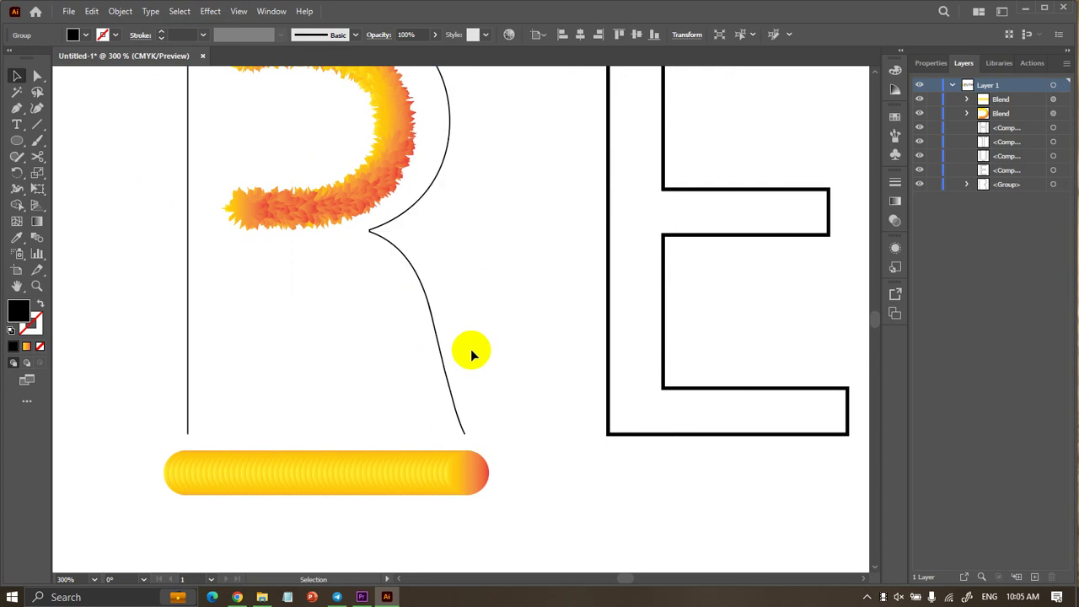
click(470, 349)
click(441, 358)
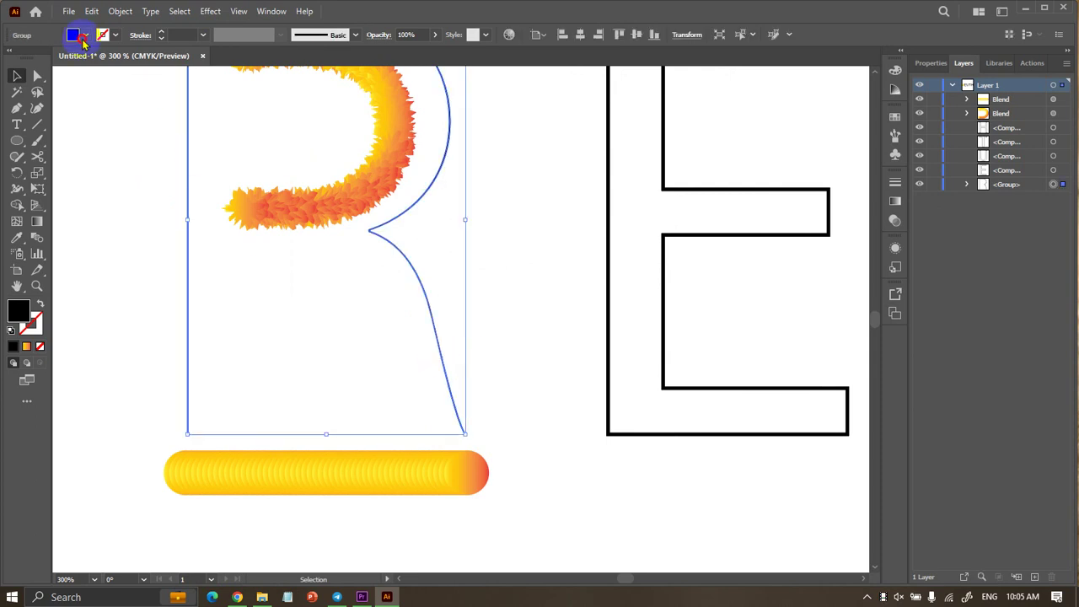
click(83, 37)
click(8, 59)
Try selecting the R outline group and gradient bar, browsing the blend menu without applying anything.
click(131, 224)
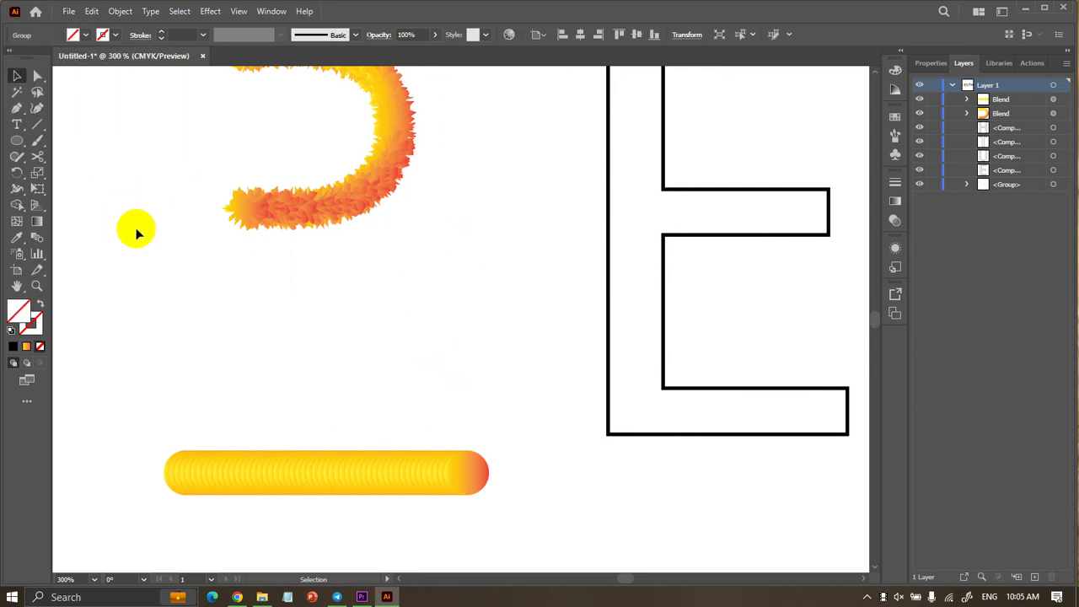
drag(132, 284, 393, 466)
click(120, 11)
mouse_move(171, 419)
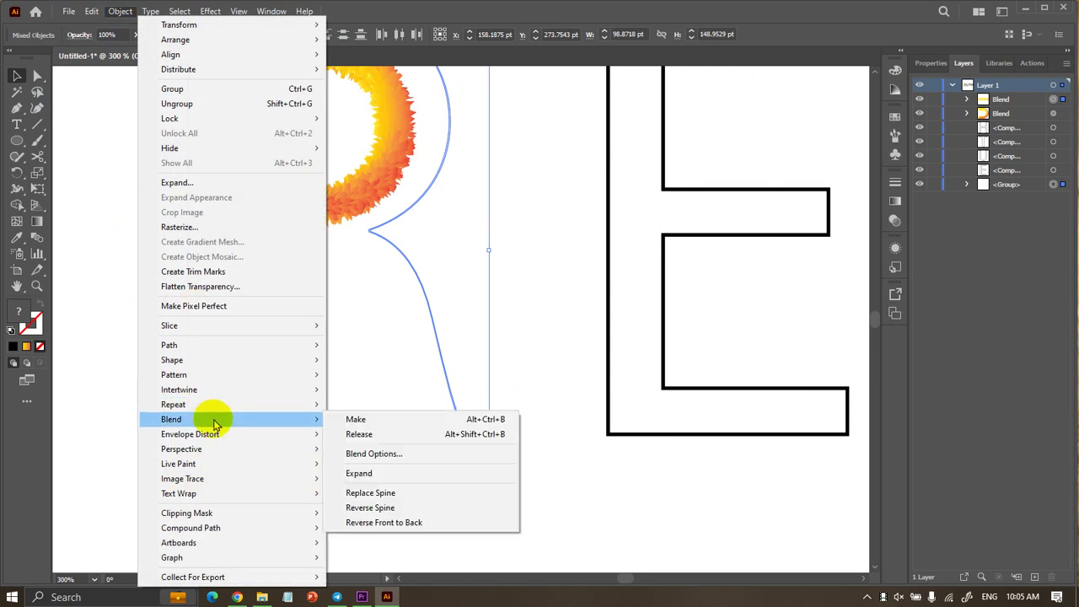
click(501, 277)
click(482, 281)
drag(68, 281, 251, 285)
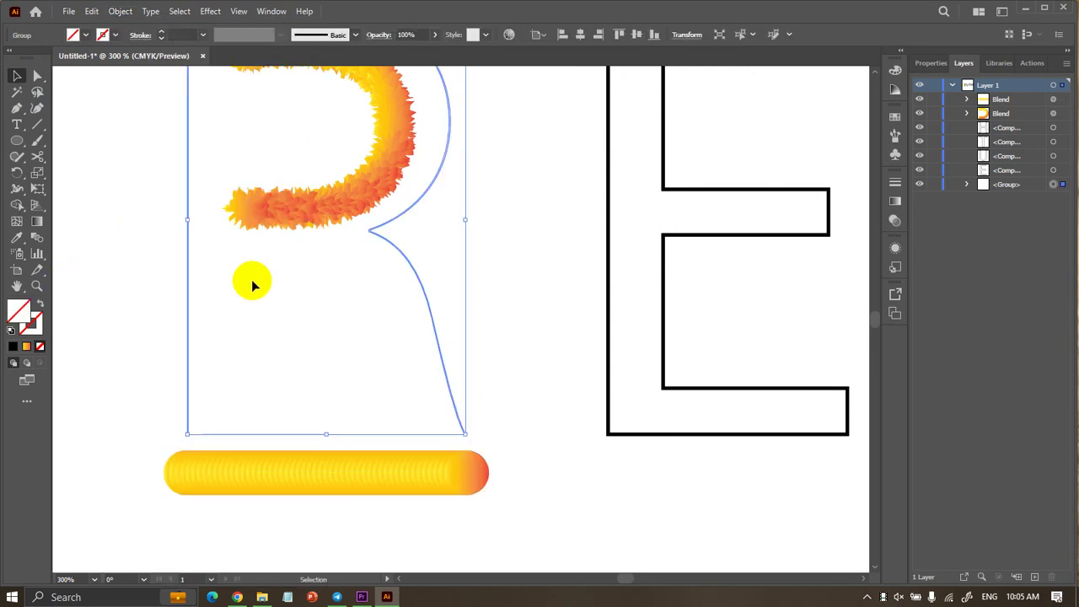
drag(149, 258, 465, 291)
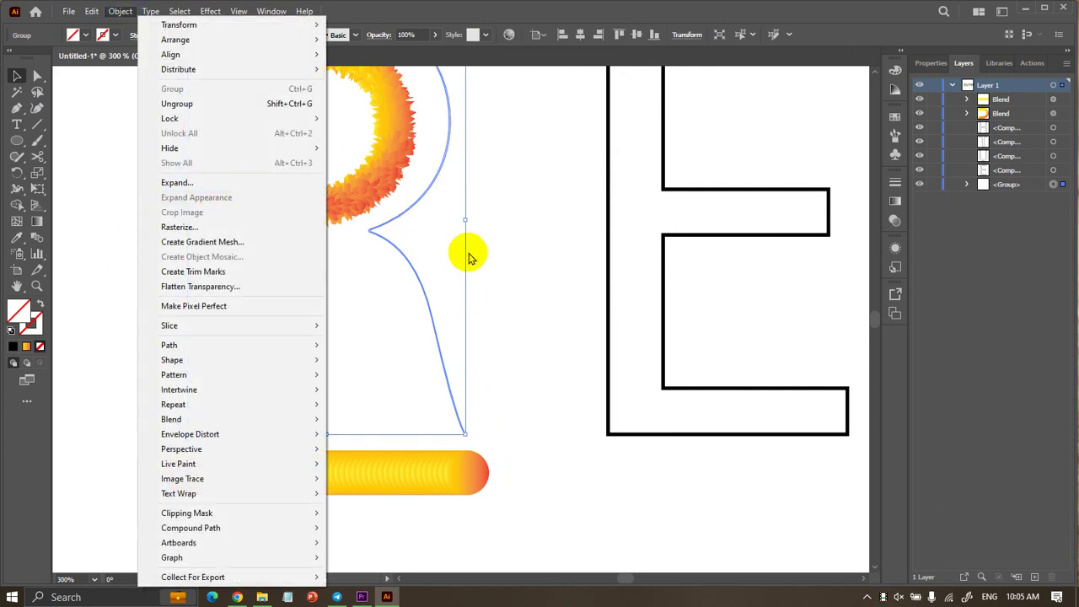
click(506, 245)
click(253, 300)
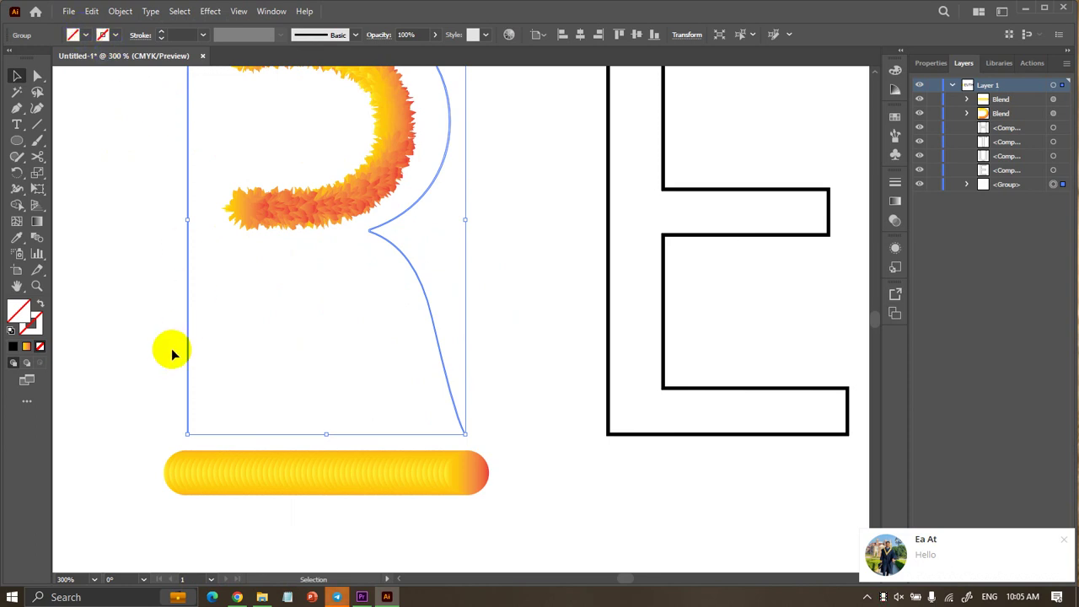
click(136, 219)
Select the R outline with the gradient bar and apply Blend > Replace Spine.
drag(285, 433, 283, 434)
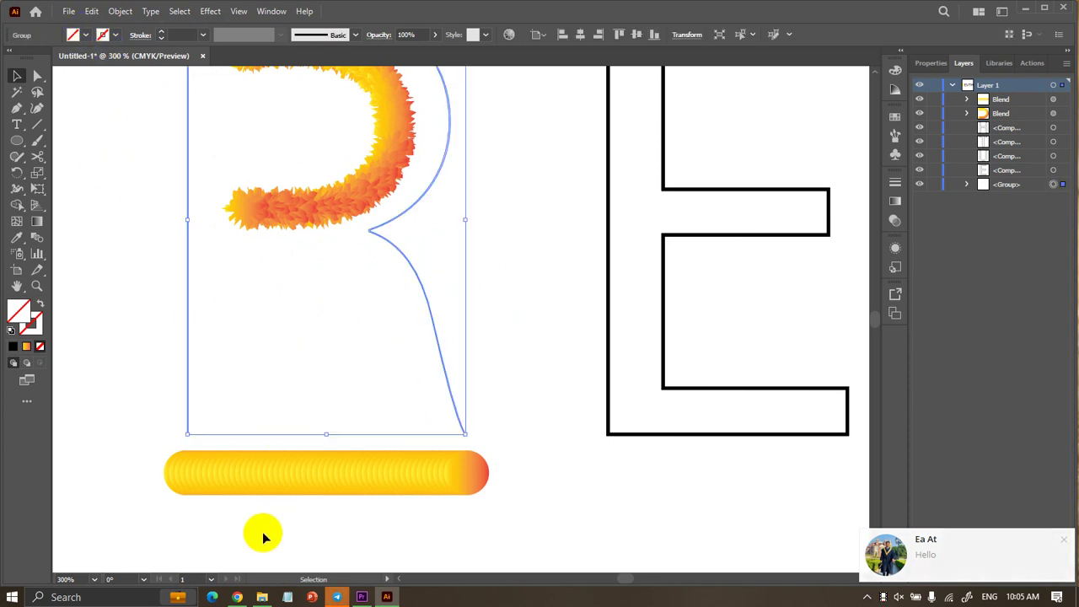
drag(340, 534, 178, 414)
click(119, 11)
mouse_move(171, 419)
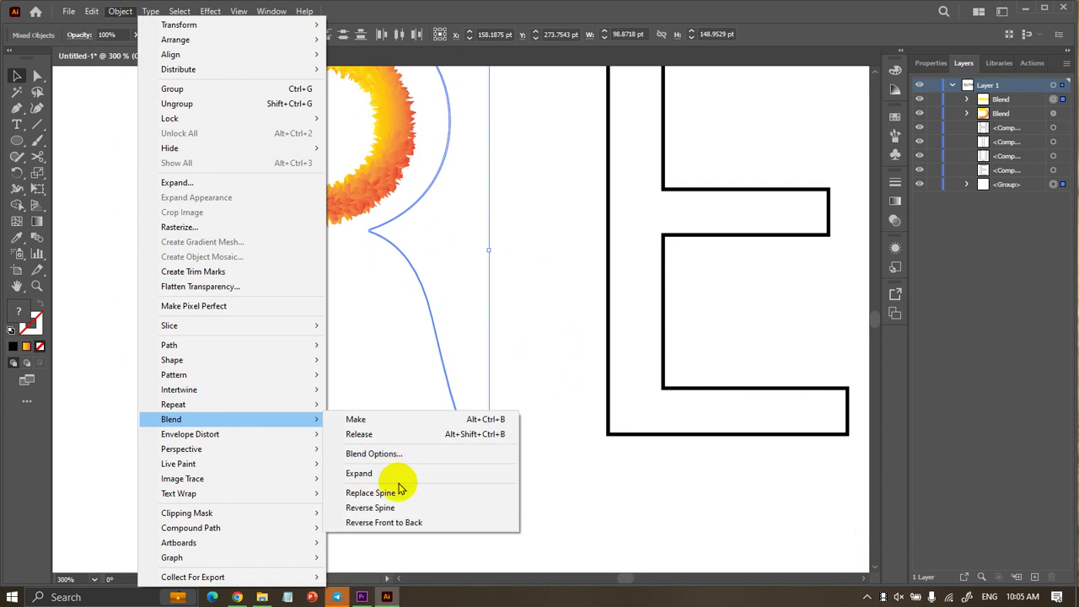
click(396, 492)
click(392, 489)
Set the R circle blend's Specified Steps to 200 in Blend Options, previewing first.
scroll(390, 485, down, 2)
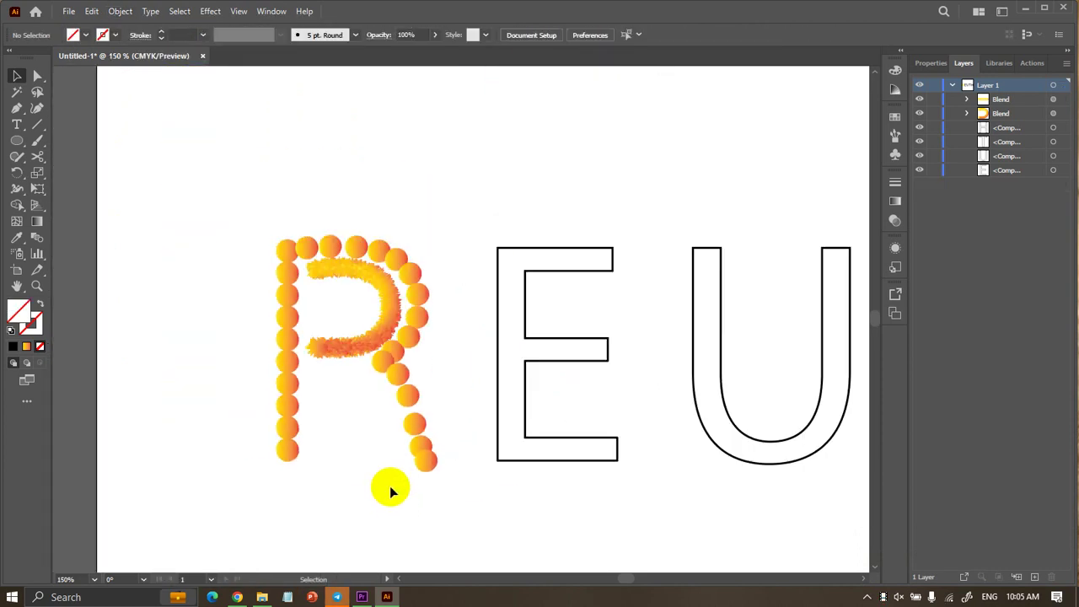
scroll(389, 485, up, 1)
click(402, 374)
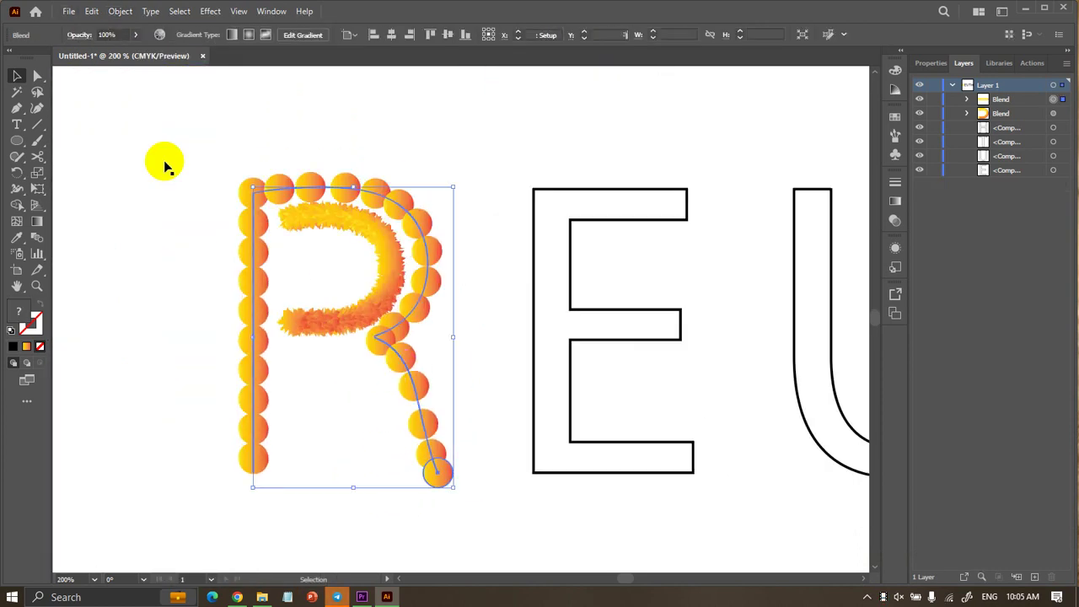
click(131, 13)
mouse_move(171, 419)
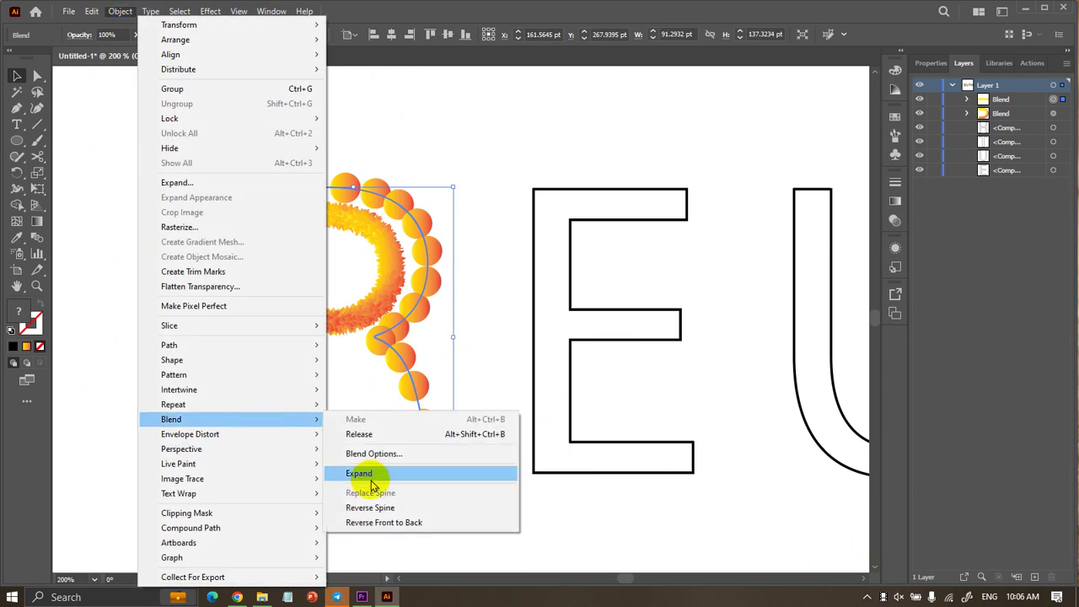
click(373, 454)
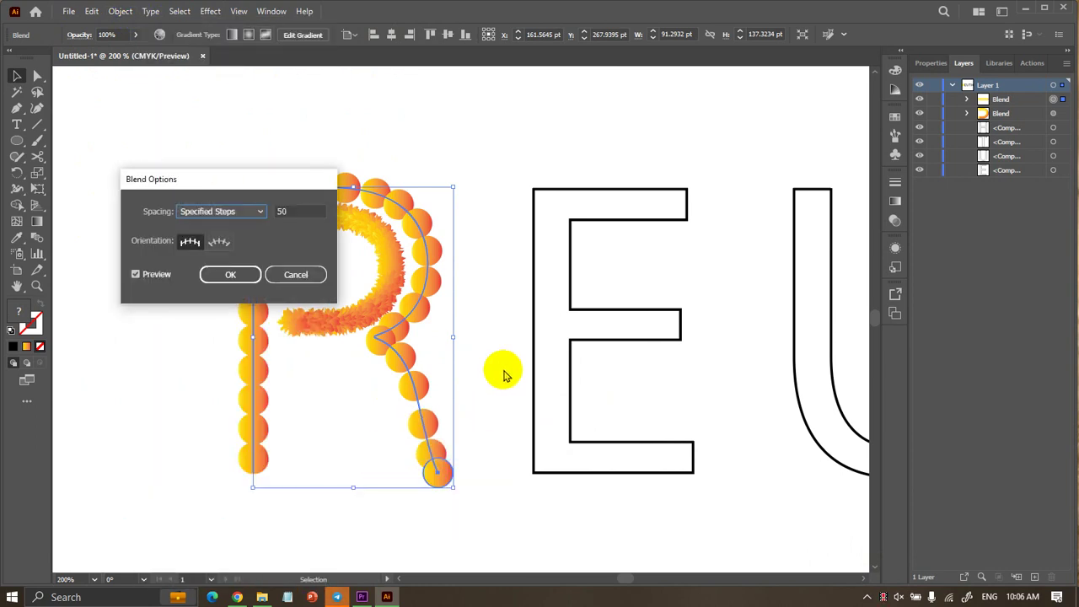
double_click(275, 211)
text(100)
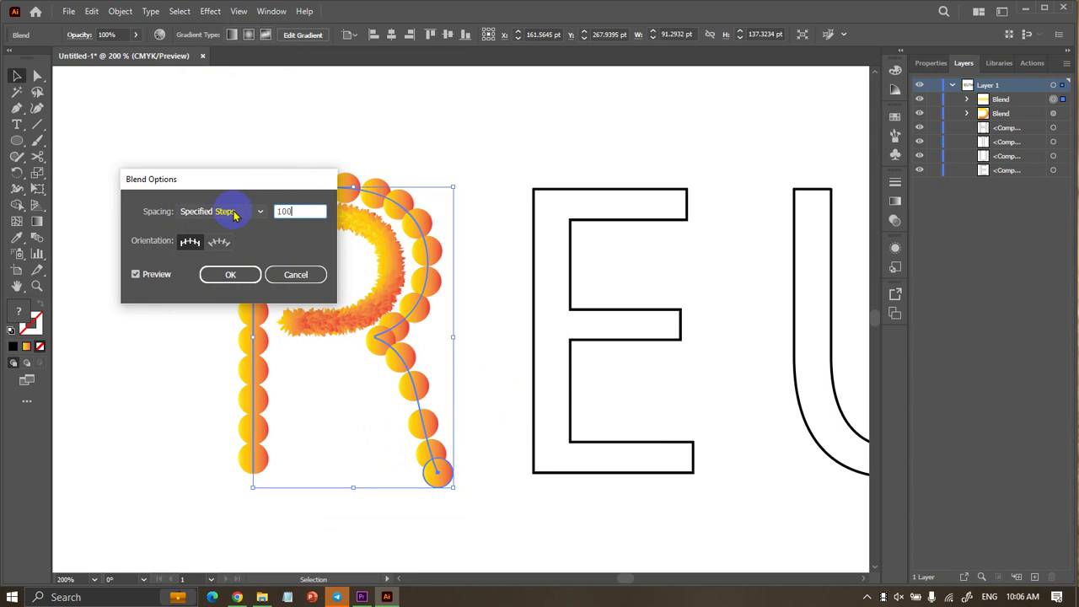
click(154, 278)
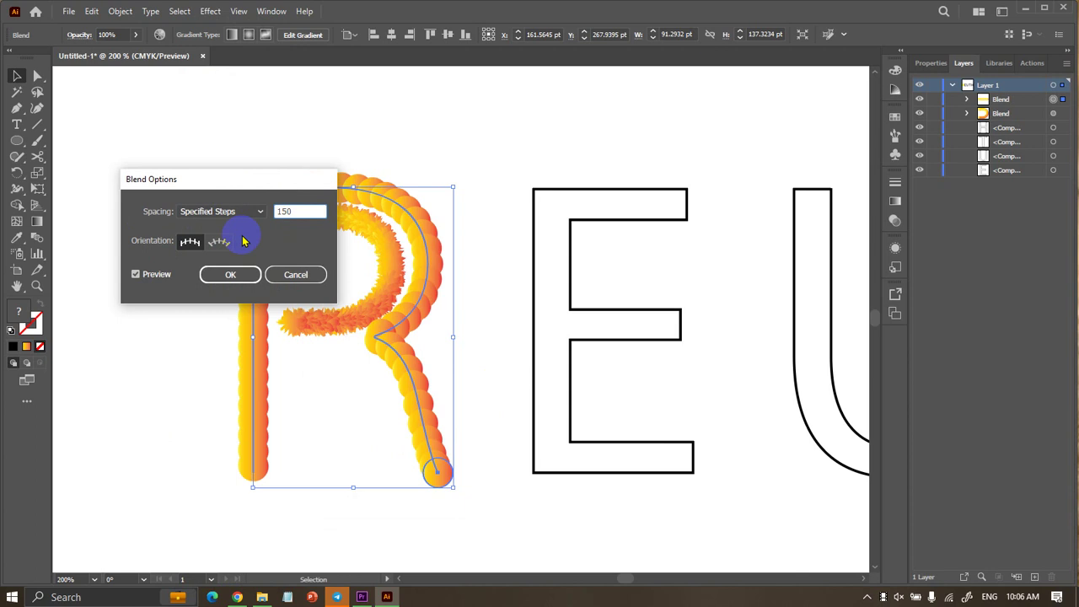
click(167, 275)
click(169, 276)
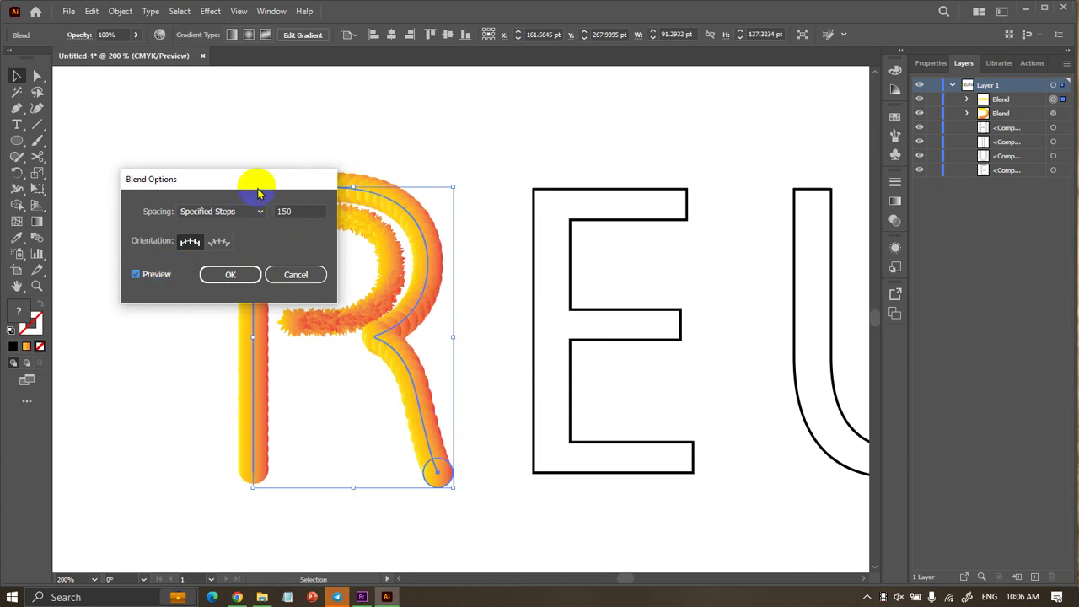
mouse_move(258, 191)
mouse_down()
mouse_move(88, 402)
mouse_move(111, 381)
mouse_move(180, 366)
mouse_up()
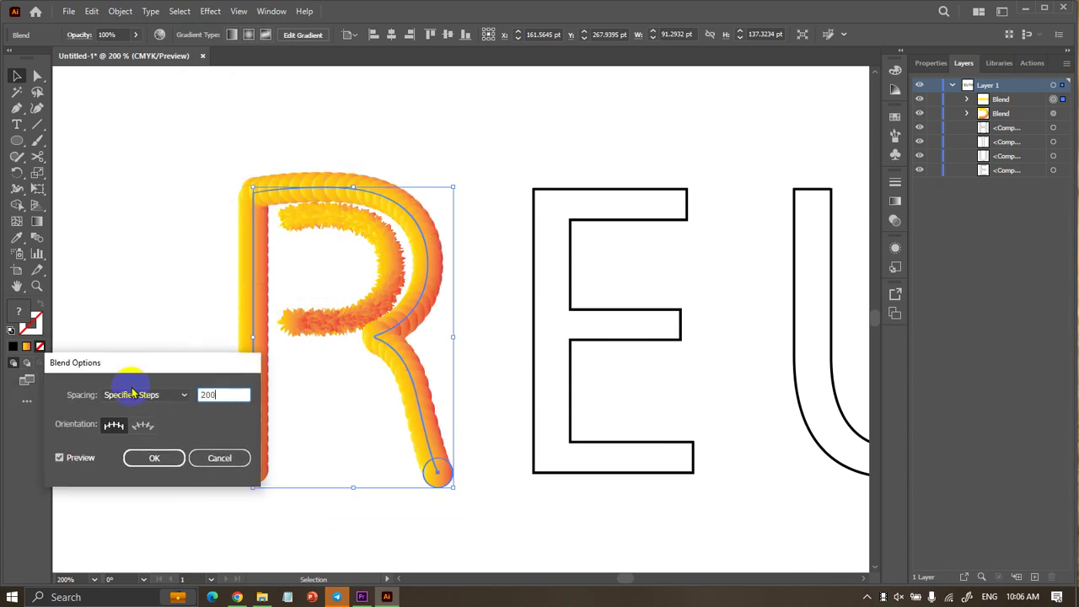
click(91, 455)
click(89, 458)
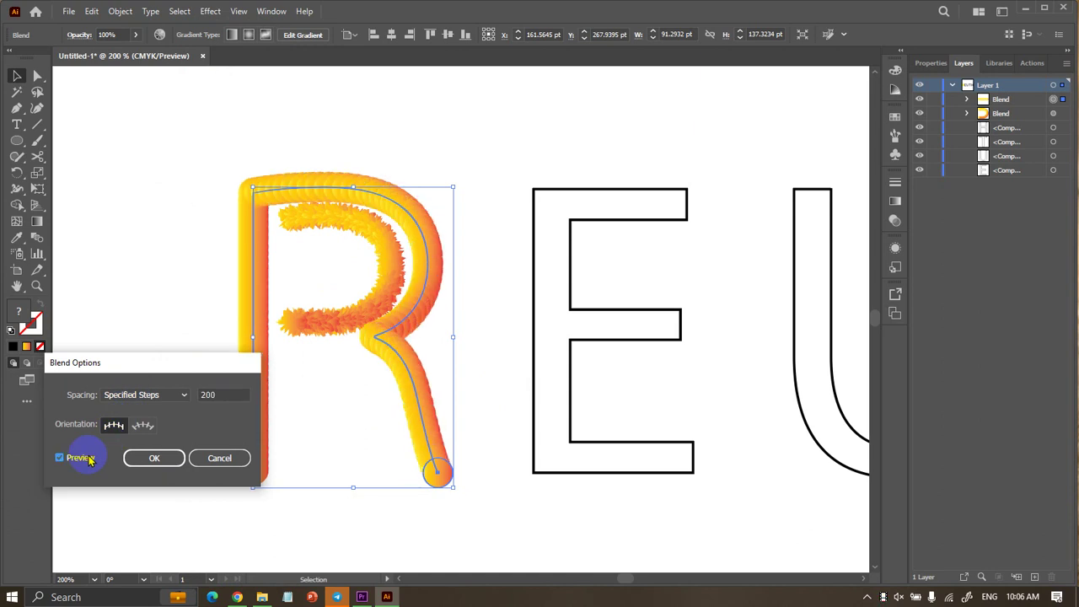
click(156, 460)
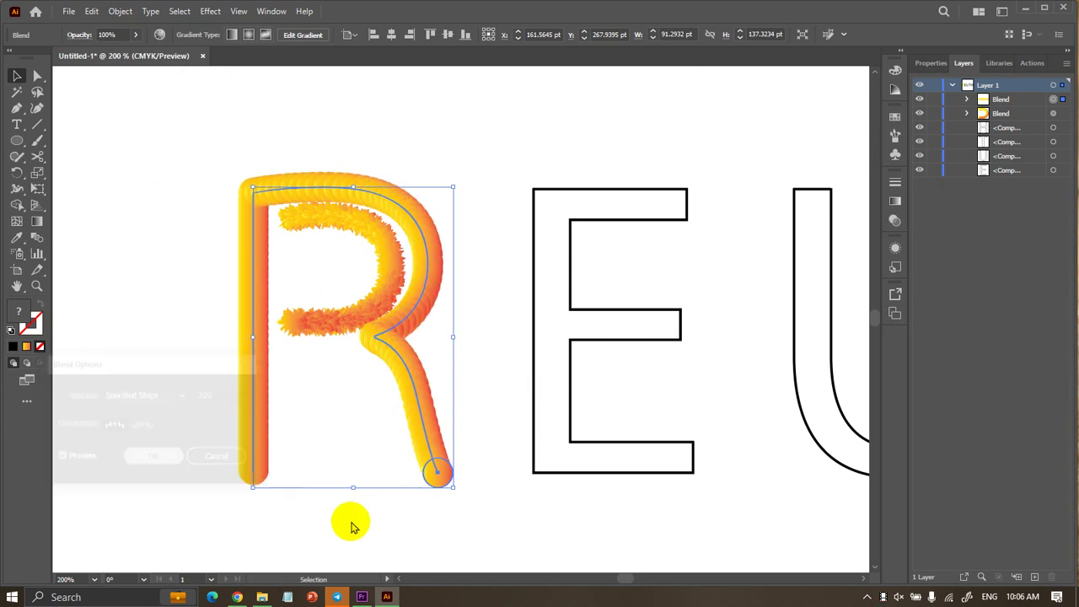
Scale the furry inner bowl blend down toward its centre and deselect to check.
click(358, 521)
click(340, 331)
scroll(344, 265, up, 1)
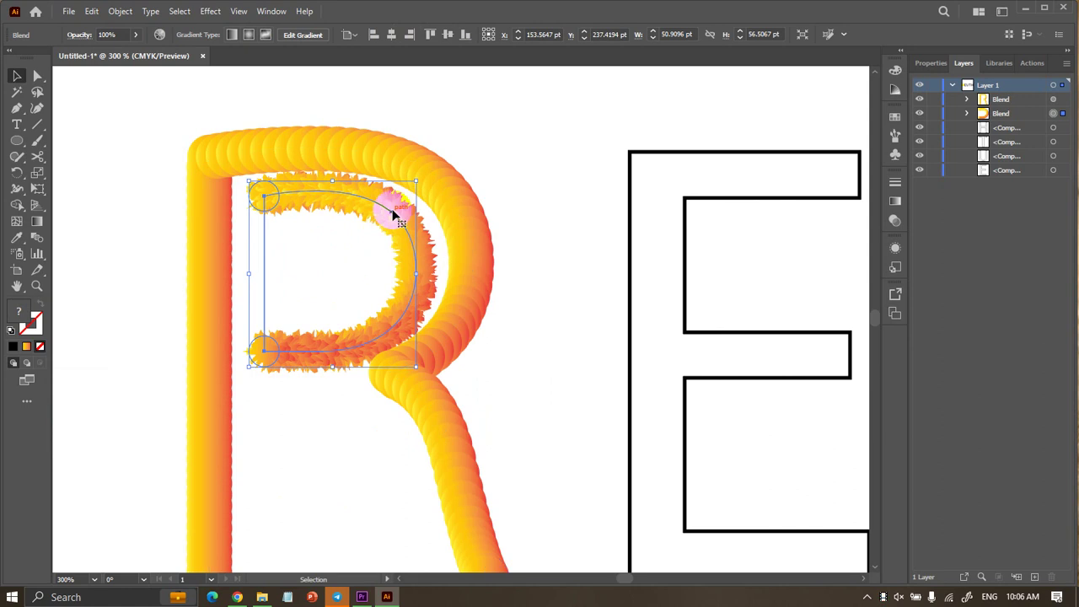
drag(416, 180, 405, 208)
key(ctrl+h)
key(ctrl+shift+a)
scroll(482, 240, down, 3)
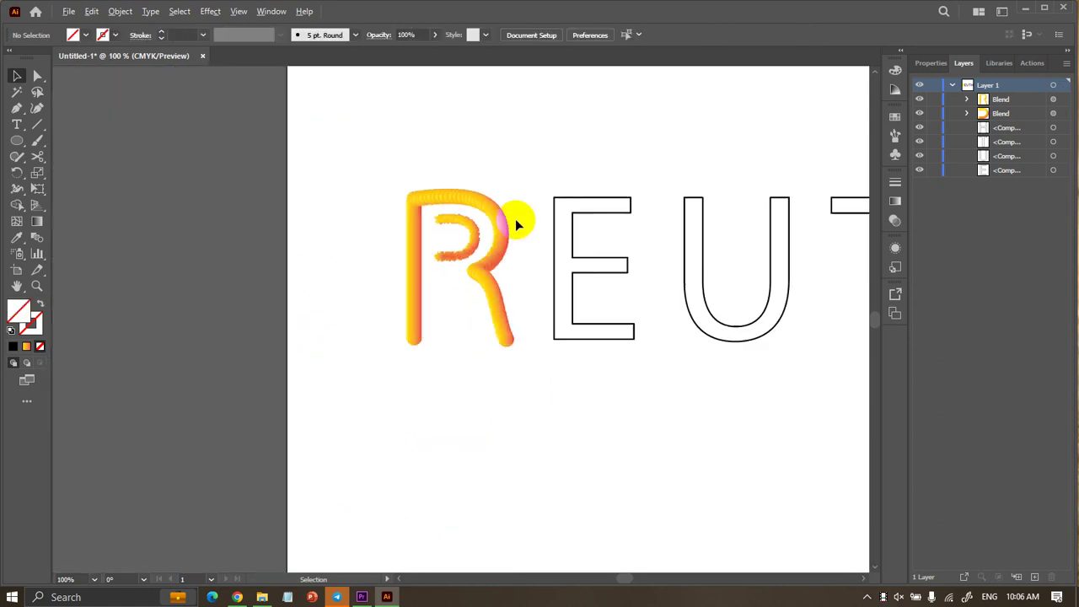
scroll(502, 360, up, 2)
Select the R's main blend.
click(472, 274)
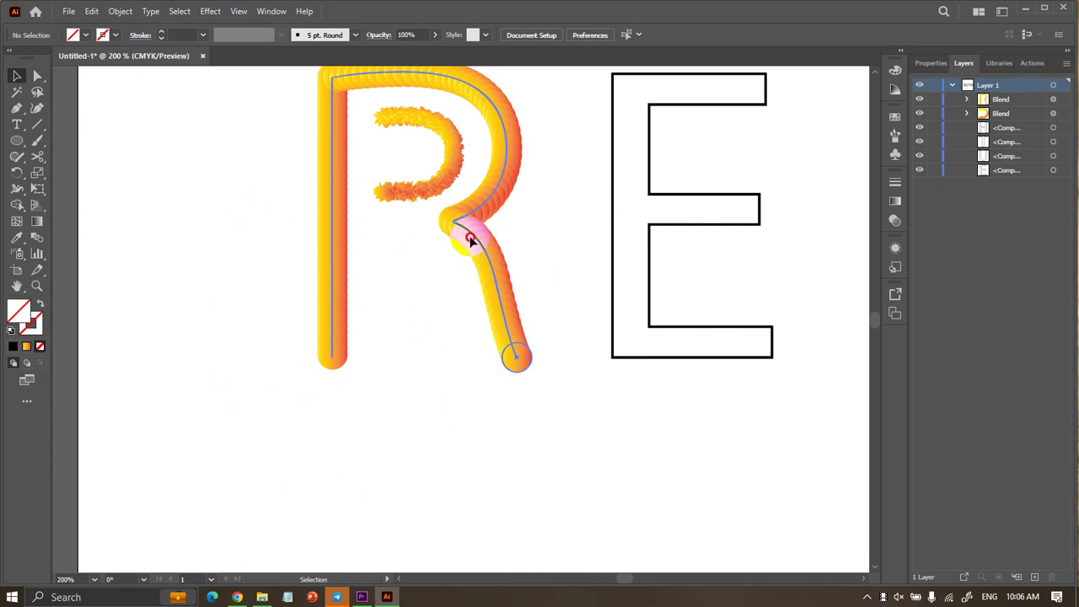
scroll(464, 219, up, 2)
scroll(455, 242, up, 2)
scroll(332, 180, down, 2)
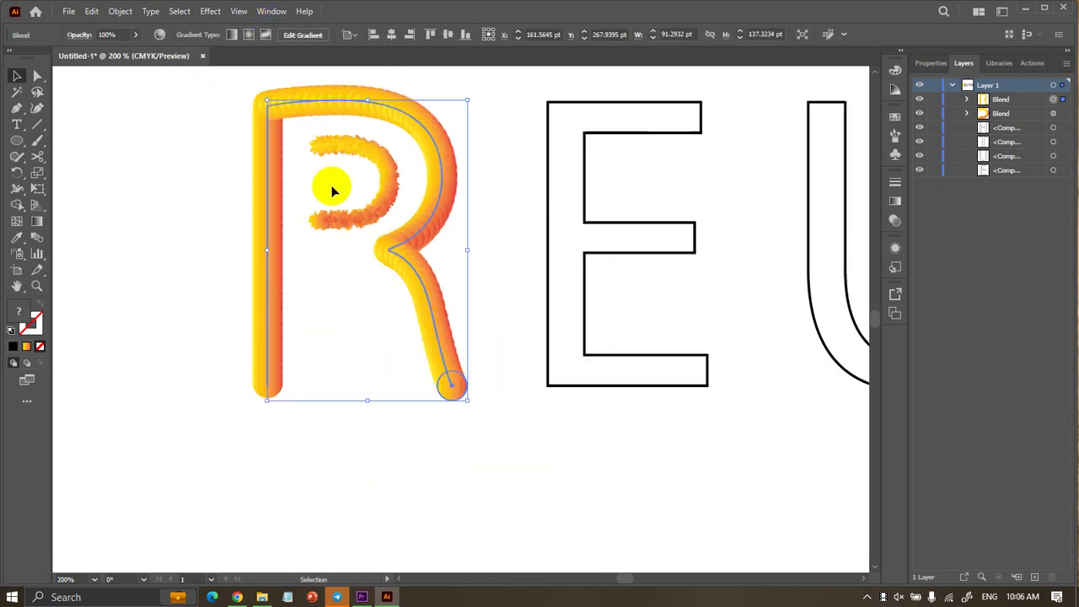
scroll(326, 105, up, 1)
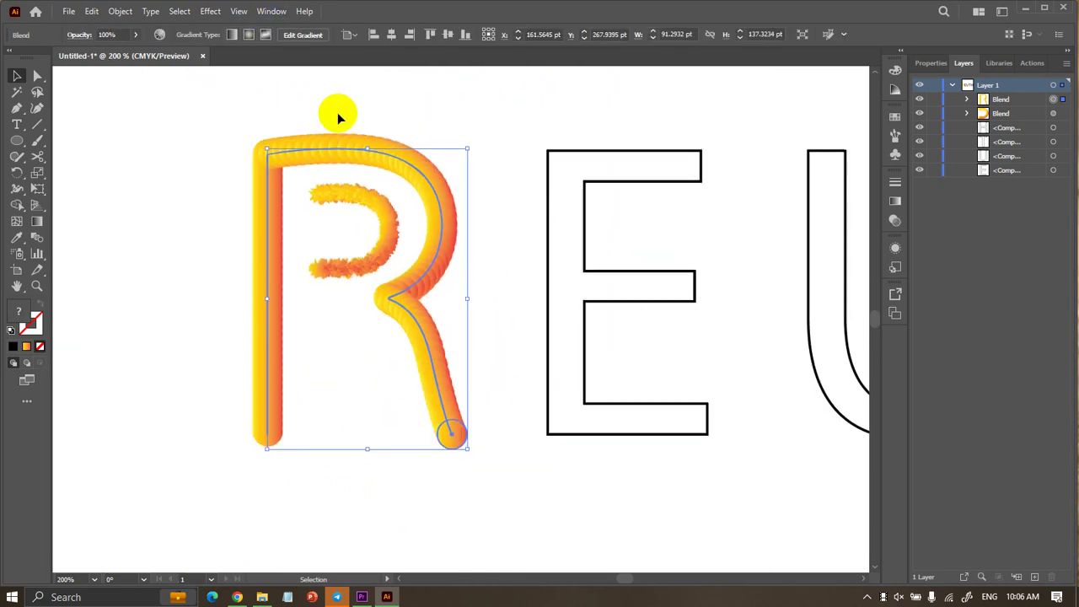
Apply Roughen to the main R blend: Size 24% Relative, Detail 100/in, Corner points.
click(210, 11)
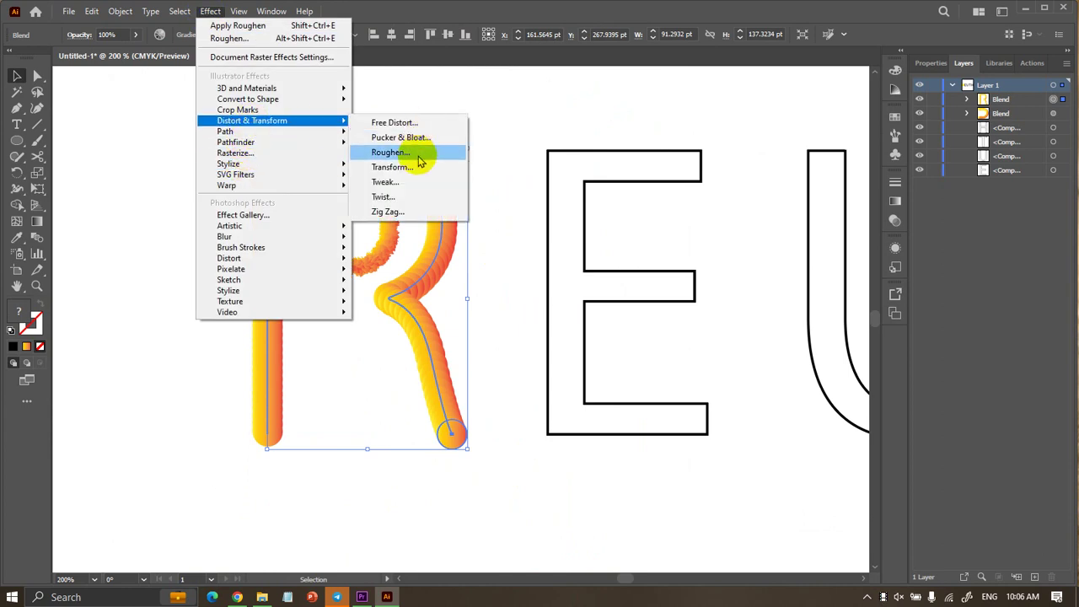
click(421, 153)
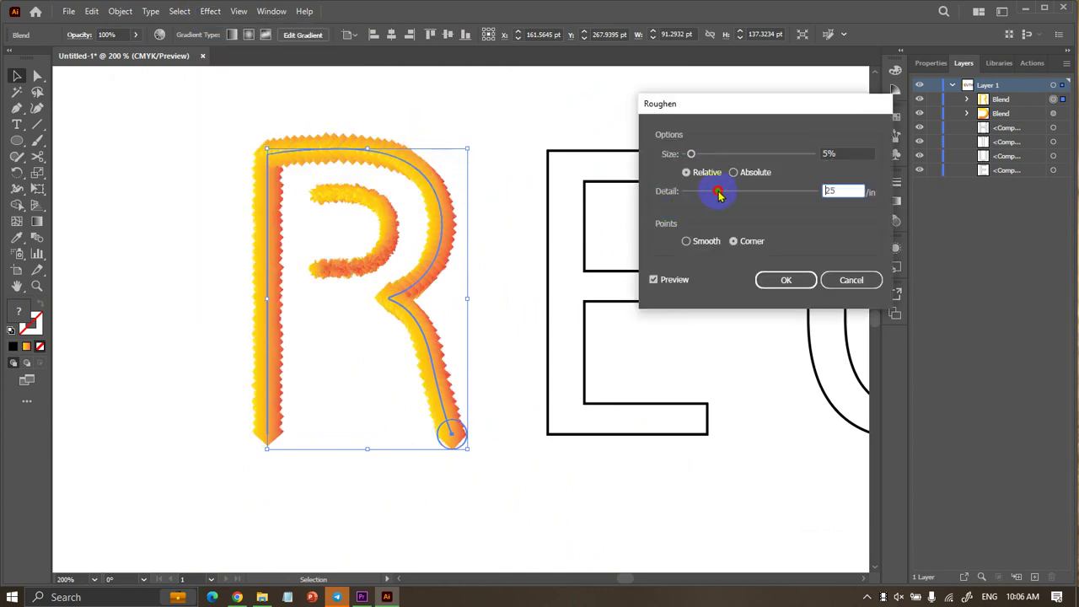
drag(719, 195, 755, 196)
drag(833, 192, 811, 194)
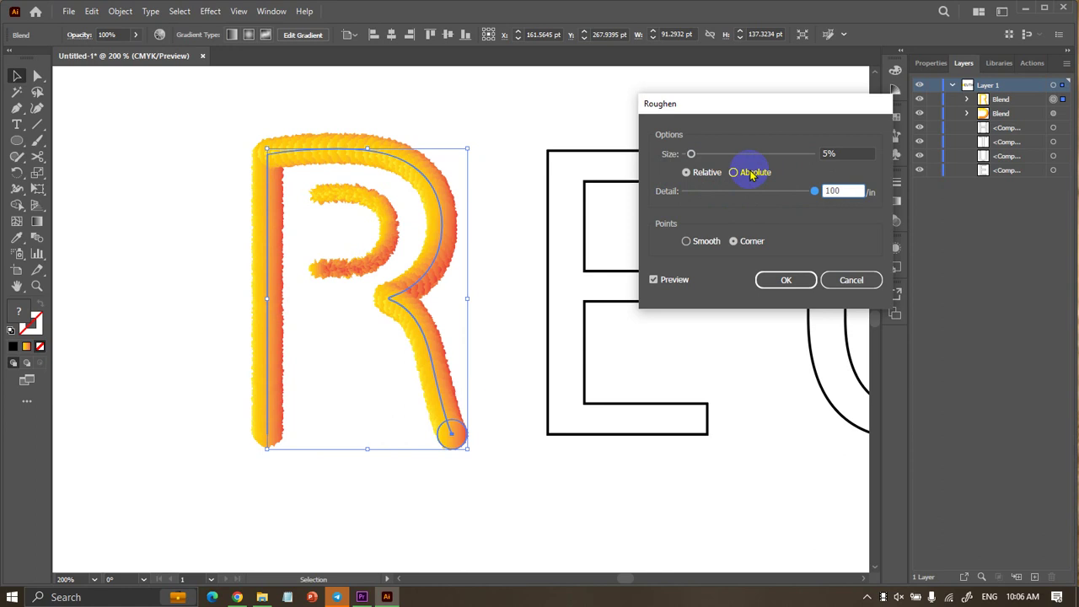
drag(691, 153, 722, 156)
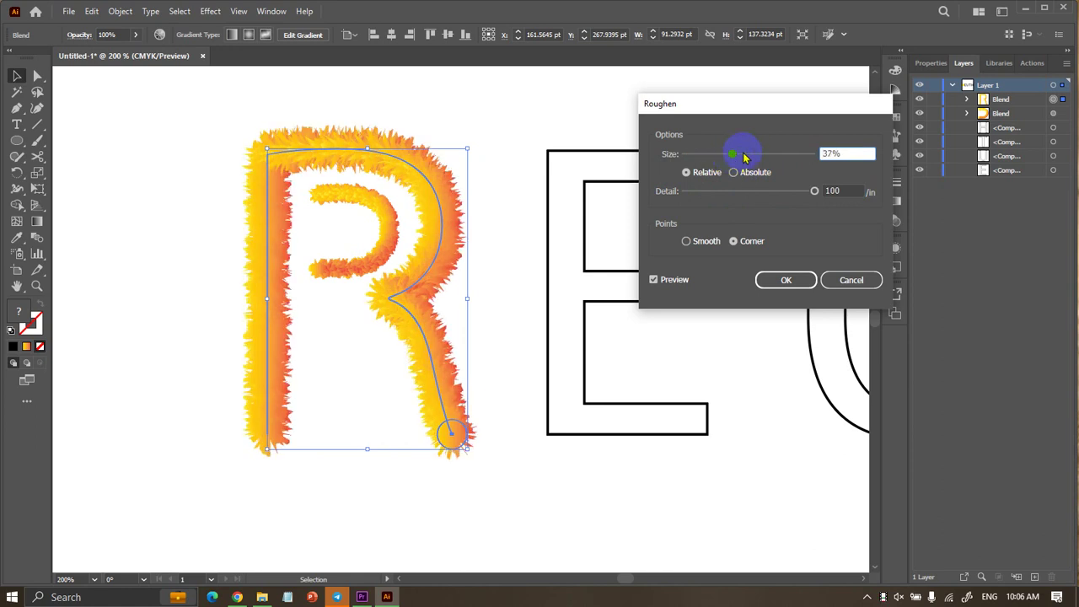
click(776, 290)
scroll(378, 307, up, 1)
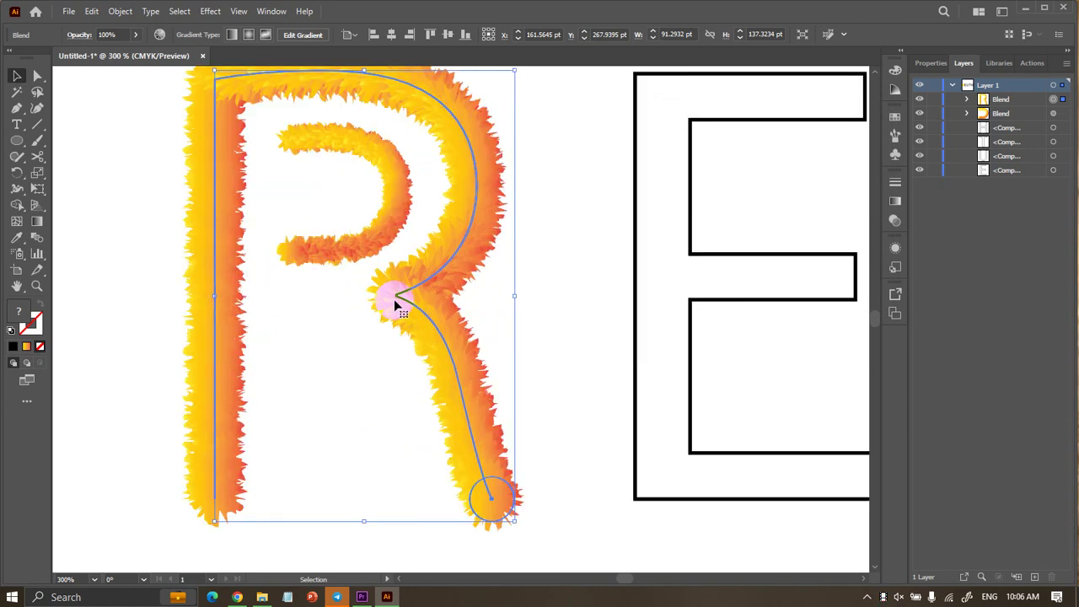
Turn the spine's joint point into a sharp corner with the Curvature tool.
scroll(362, 293, up, 3)
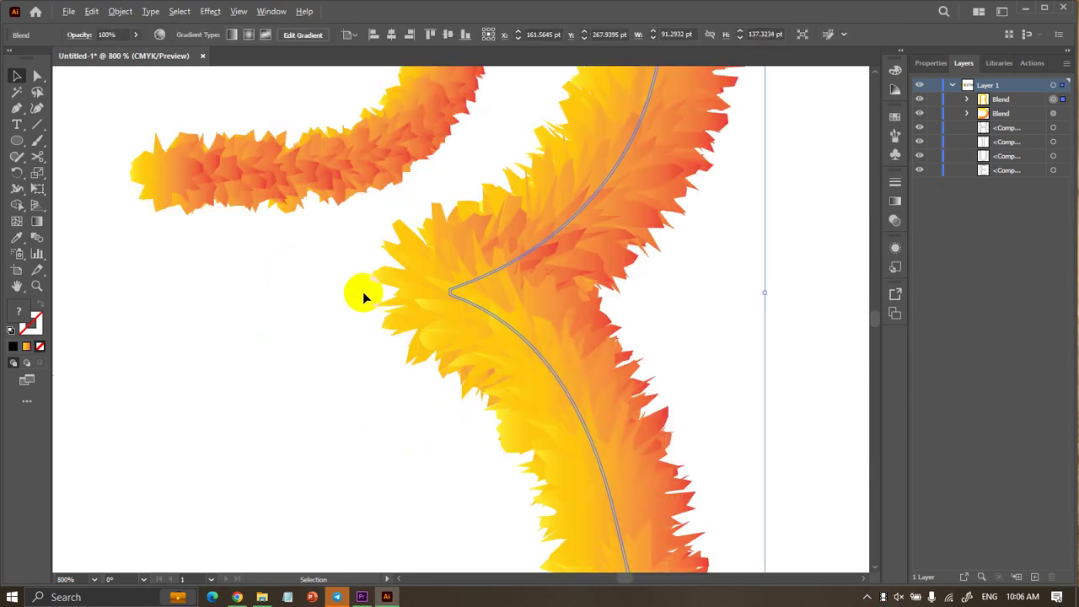
click(453, 293)
click(37, 111)
click(437, 260)
double_click(453, 292)
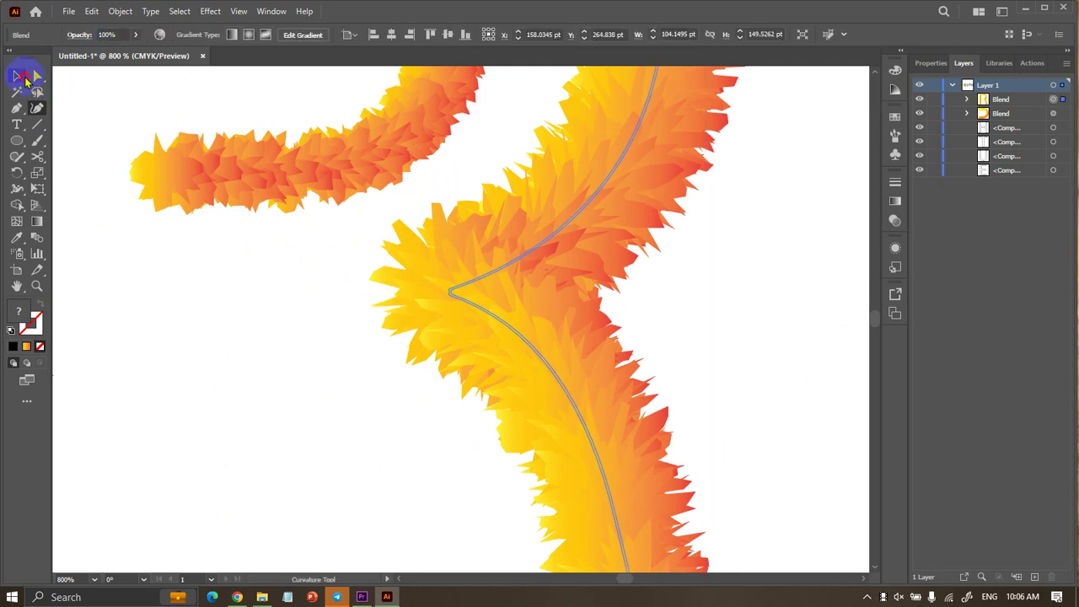
click(18, 76)
Undo back to the separate R outline and straight gradient bar.
scroll(553, 289, up, 3)
scroll(236, 291, up, 1)
scroll(197, 281, up, 2)
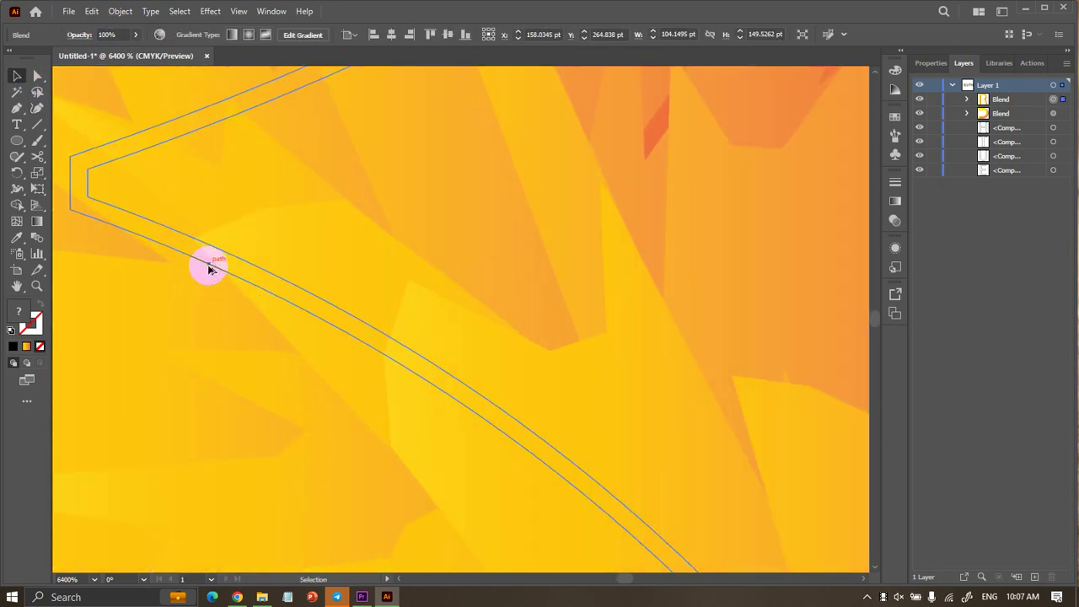
scroll(219, 265, down, 5)
scroll(295, 274, down, 3)
click(349, 284)
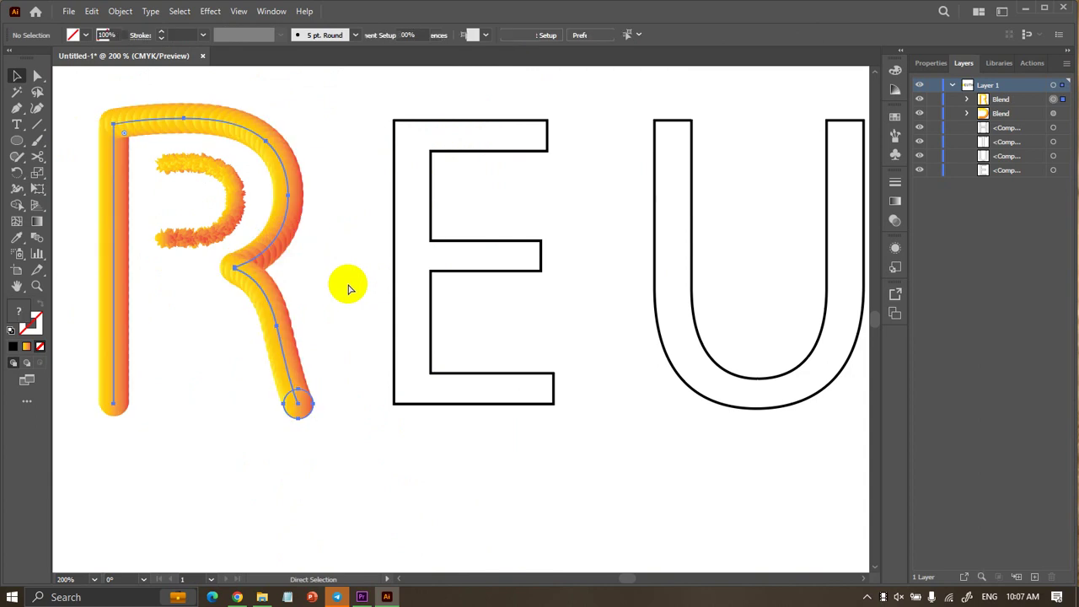
key(ctrl+z)
key(ctrl+z)
key(ctrl+z)
key(ctrl+z)
key(ctrl+z)
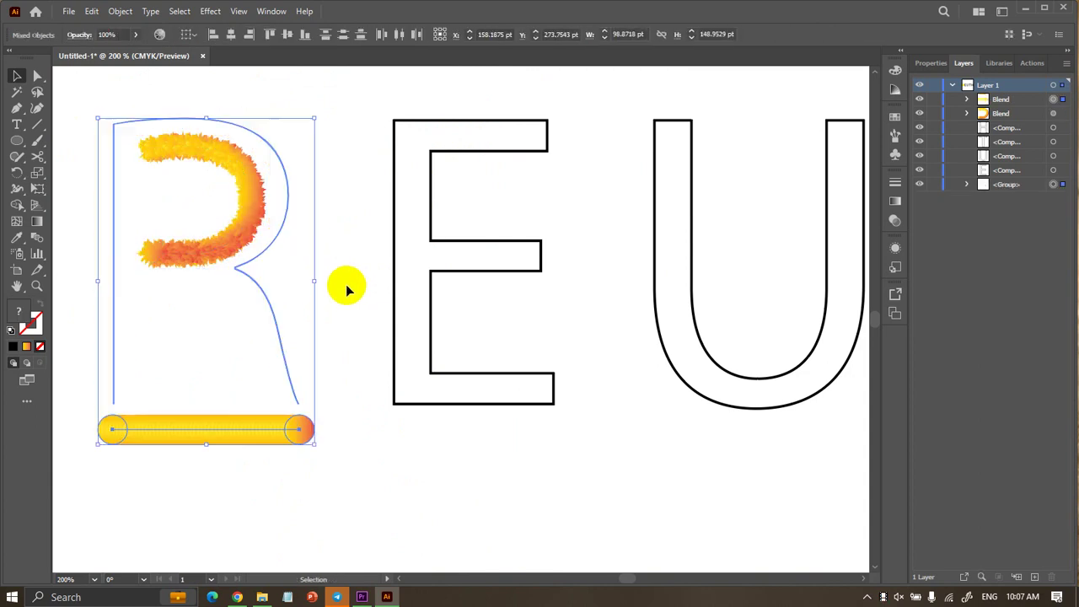
Select the R outline group and double-click it to enter Isolation Mode.
click(346, 289)
scroll(330, 306, up, 2)
click(167, 324)
scroll(284, 259, up, 3)
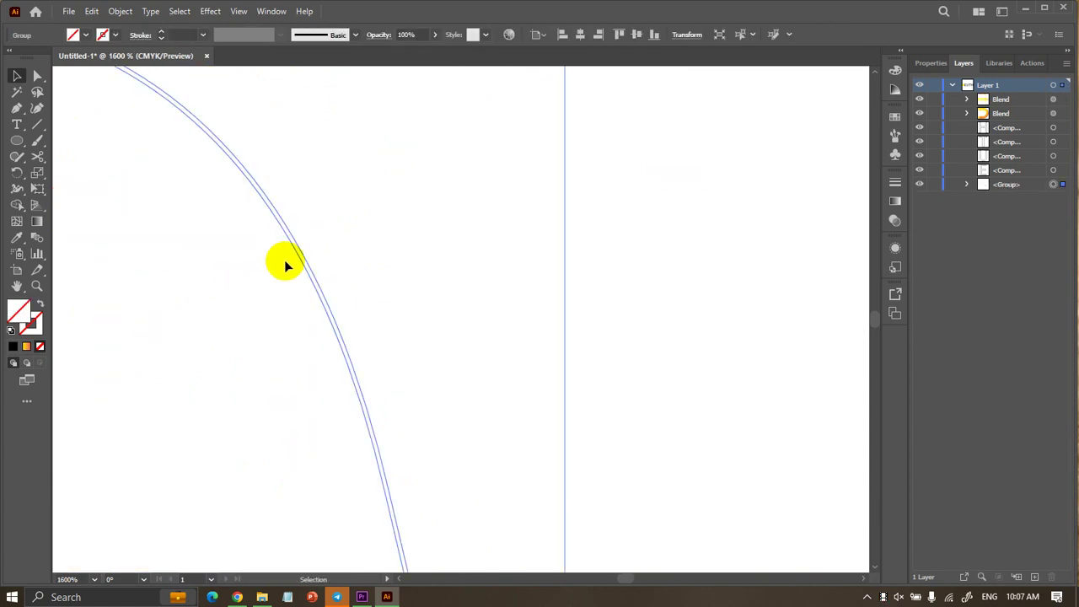
scroll(284, 260, left, 1)
scroll(292, 251, down, 1)
scroll(330, 272, up, 1)
scroll(337, 273, up, 2)
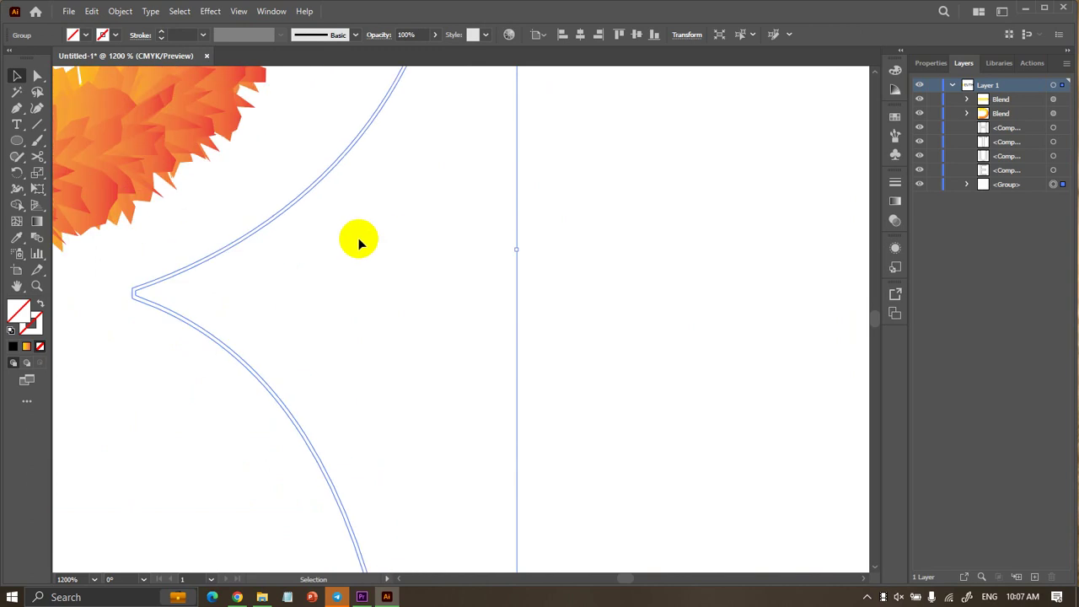
scroll(358, 244, up, 3)
scroll(434, 169, up, 1)
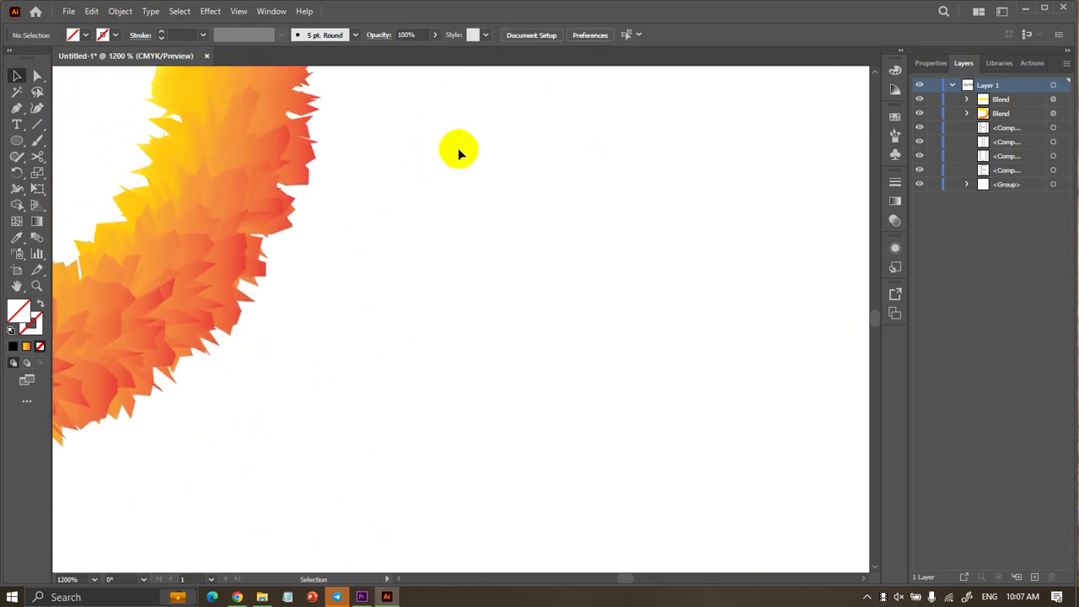
scroll(298, 149, up, 3)
scroll(433, 204, up, 3)
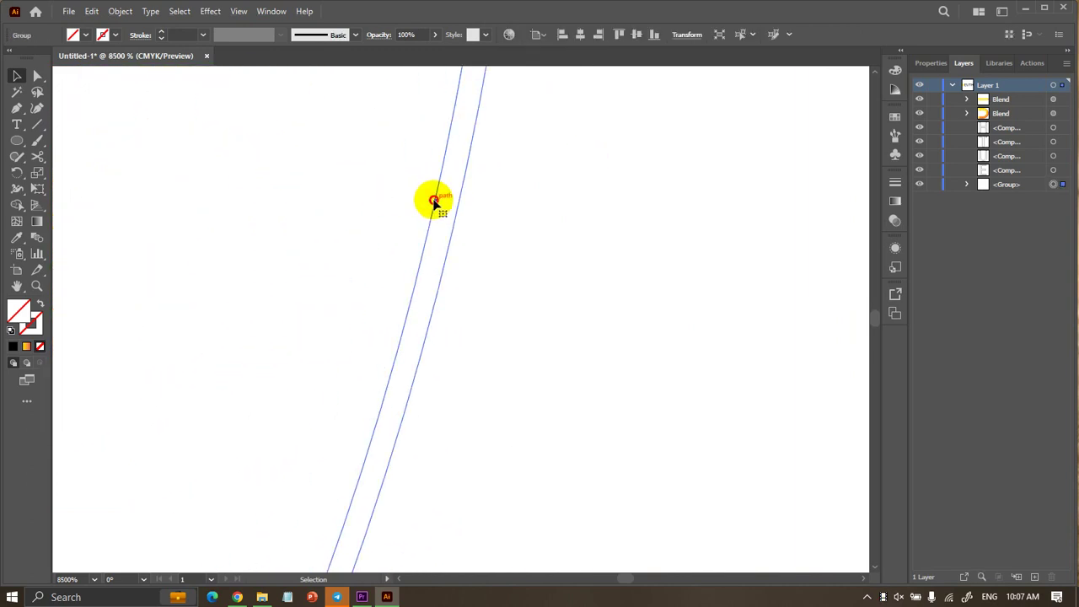
double_click(433, 203)
Cut the R outline with the Scissors tool at a bottom corner anchor.
scroll(439, 194, down, 3)
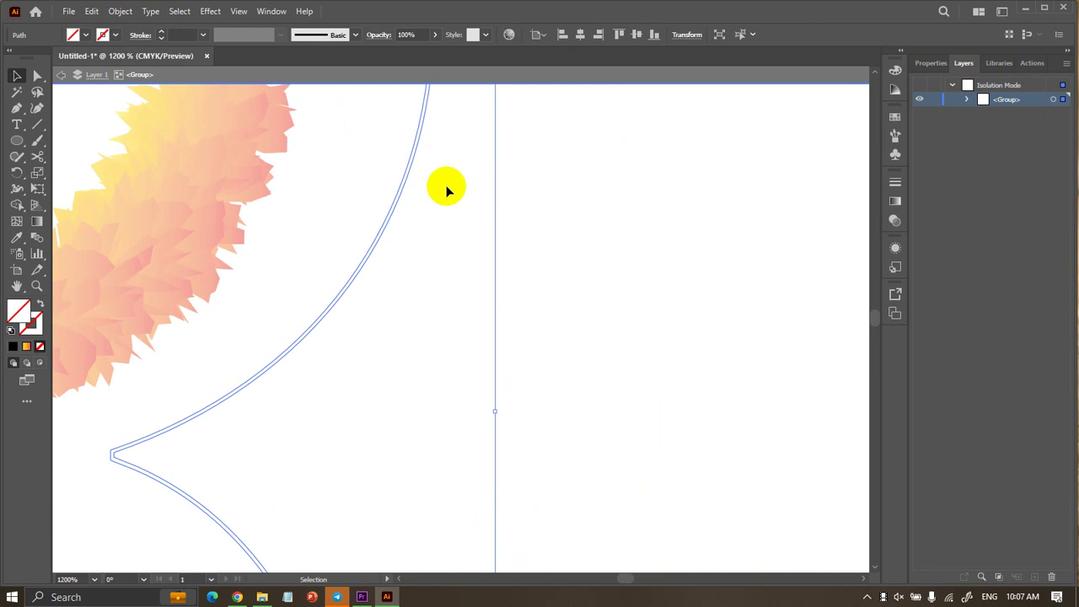
scroll(446, 184, down, 2)
scroll(446, 180, down, 4)
scroll(451, 359, up, 3)
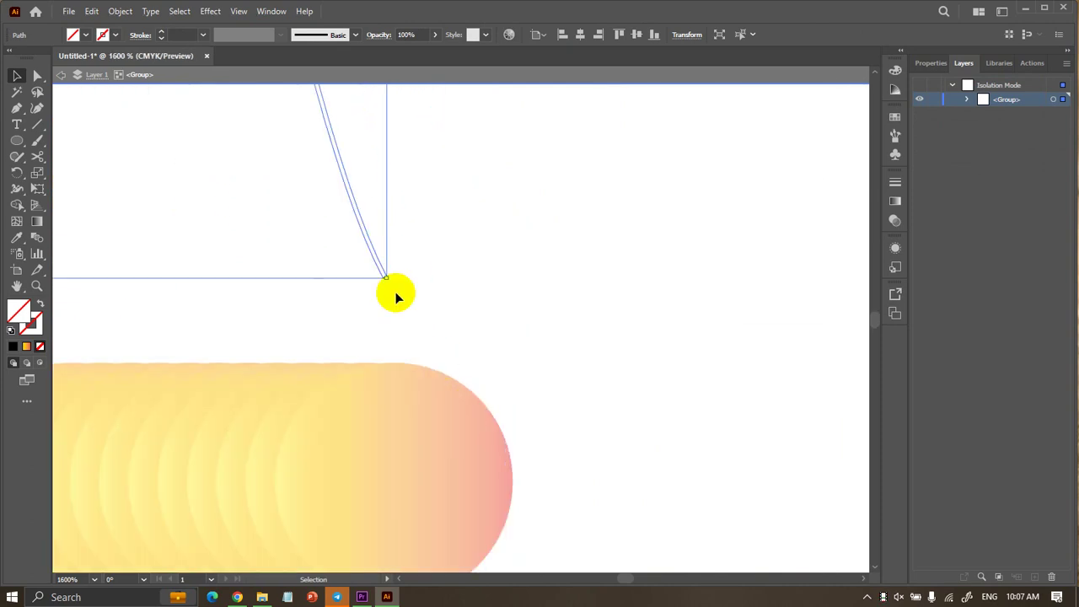
scroll(396, 295, up, 2)
scroll(383, 279, up, 2)
scroll(431, 253, up, 2)
click(447, 281)
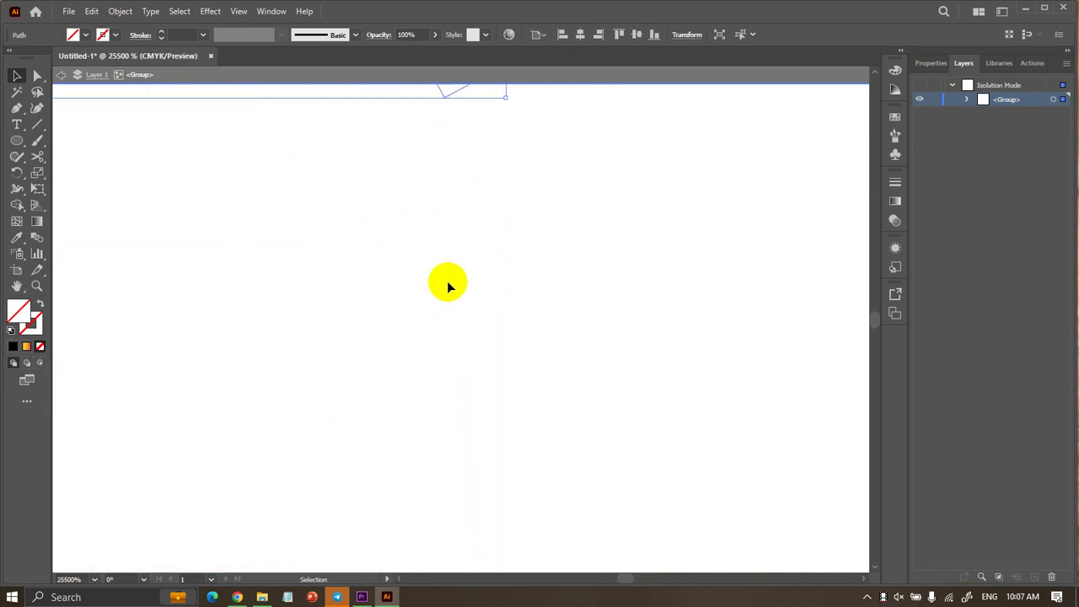
click(37, 157)
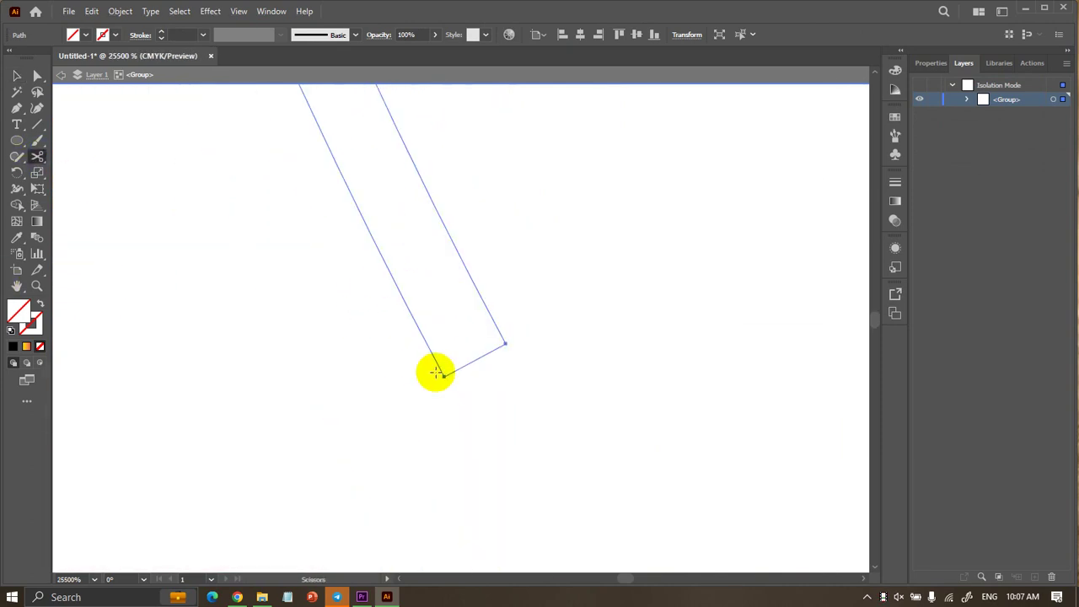
click(444, 377)
Cut the outline at the bottom-left corner and select the short cut-off piece.
scroll(522, 384, down, 2)
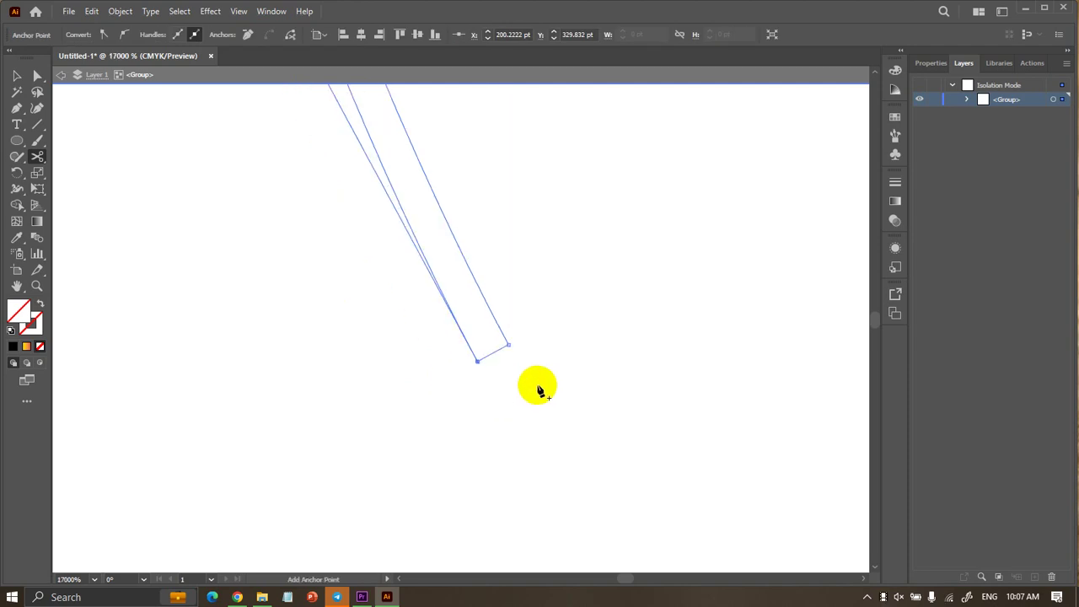
scroll(536, 386, down, 1)
scroll(540, 385, down, 4)
scroll(539, 385, down, 5)
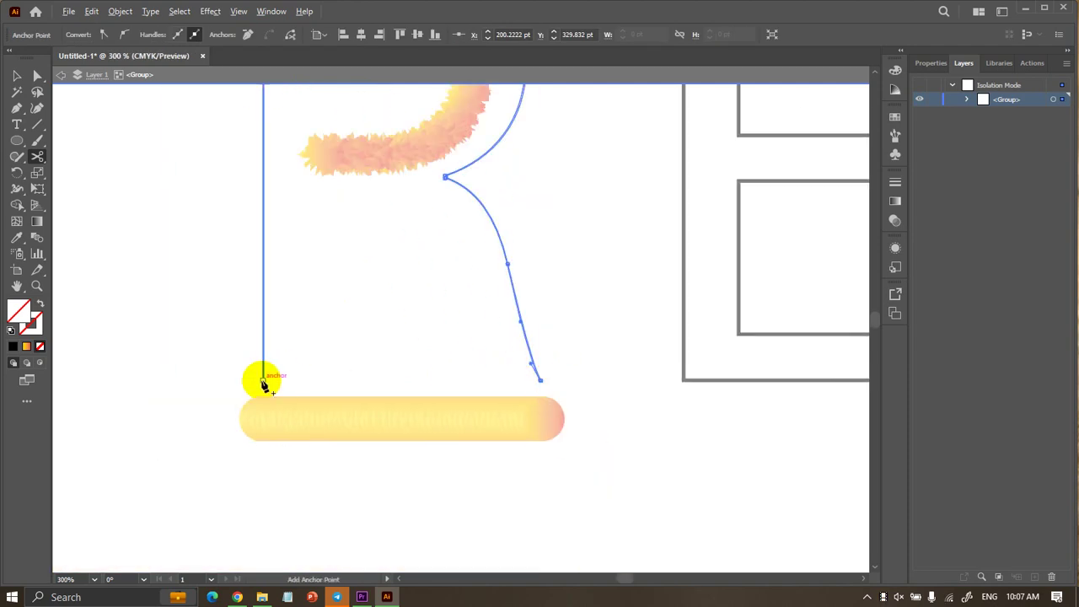
scroll(264, 381, up, 3)
scroll(264, 386, down, 1)
scroll(264, 386, up, 3)
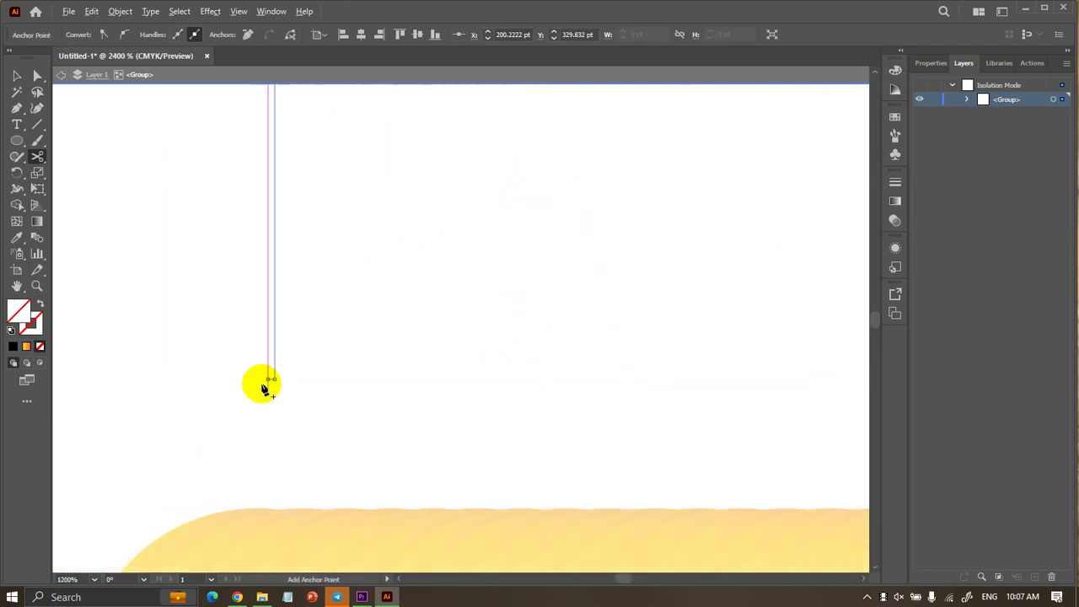
scroll(264, 385, up, 3)
scroll(277, 414, up, 4)
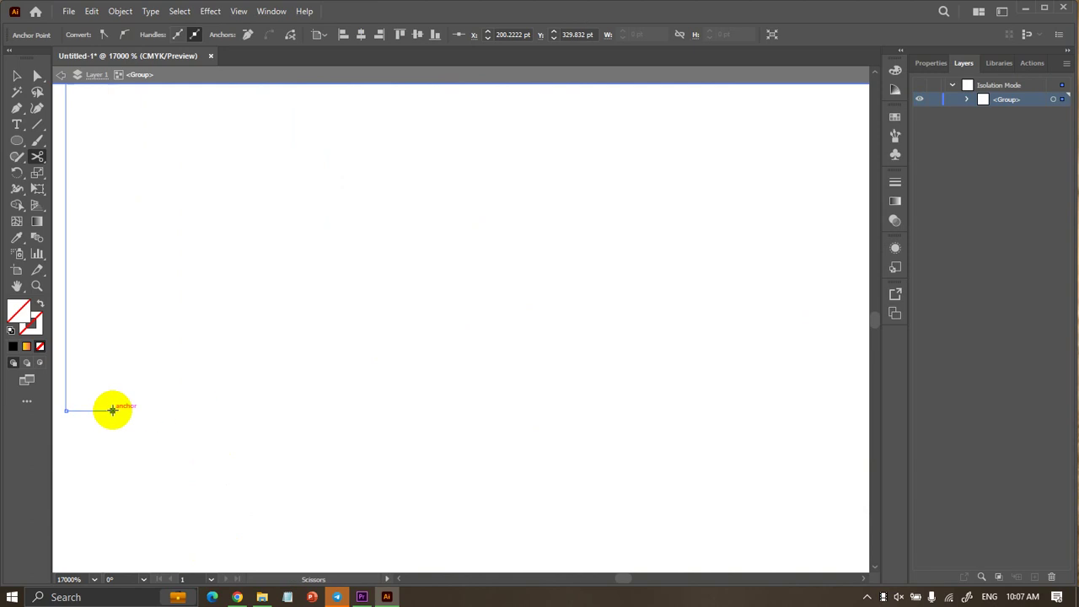
click(112, 411)
click(15, 76)
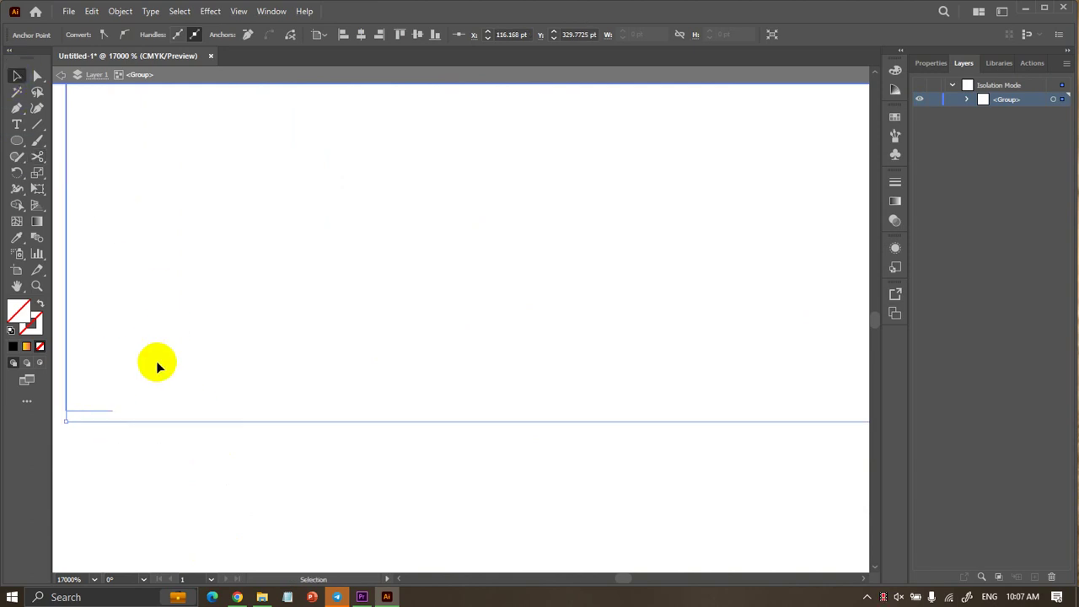
click(124, 451)
click(93, 422)
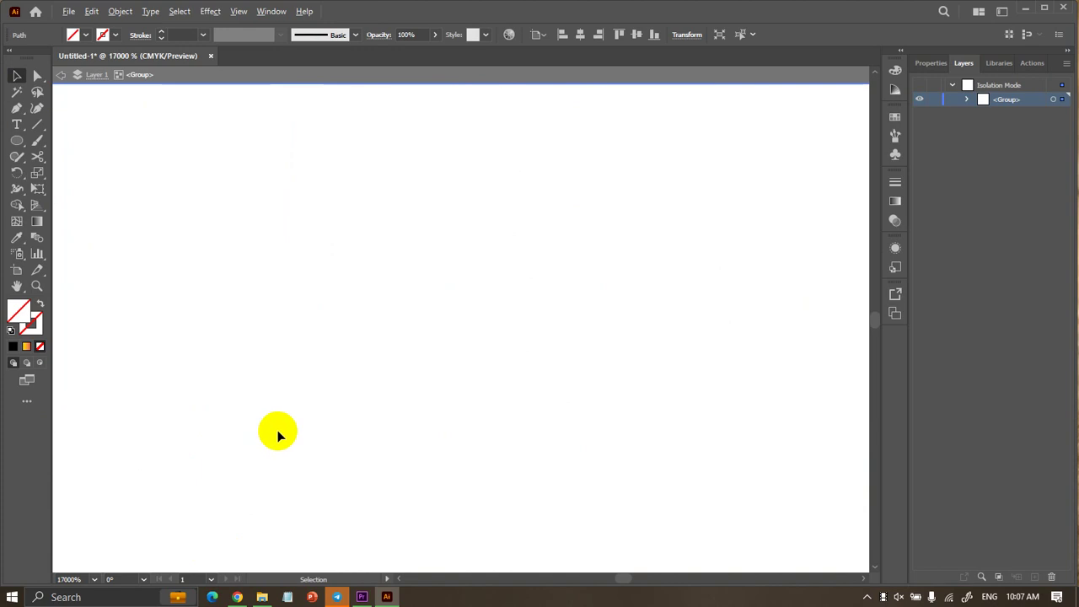
Snip the path at the next corner anchor with Scissors, then deselect.
key(ctrl+minus)
key(ctrl+minus)
key(ctrl+minus)
key(ctrl+plus)
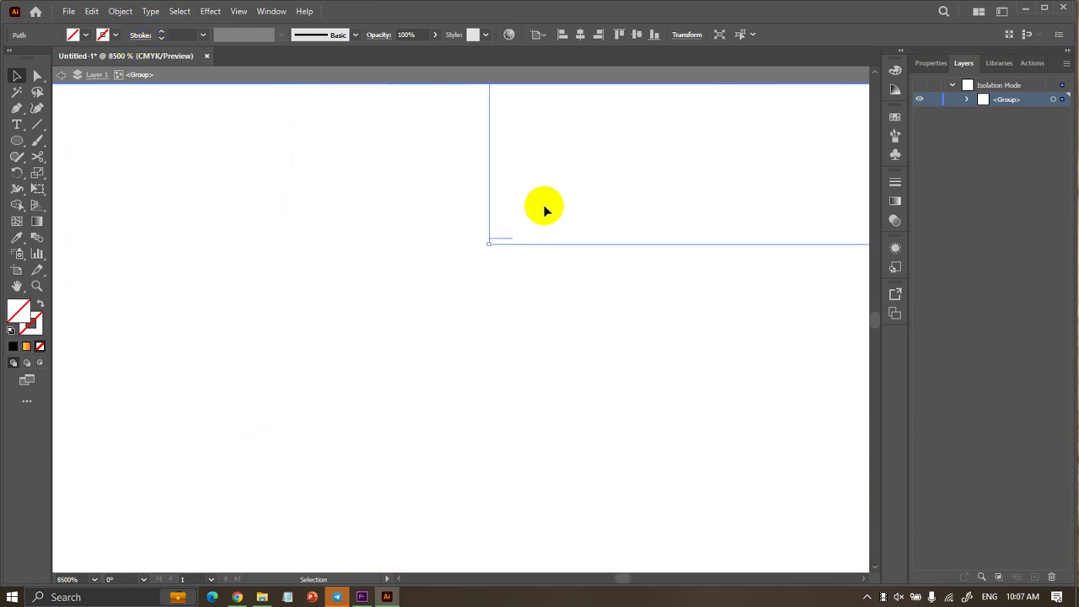
key(ctrl+plus)
click(37, 156)
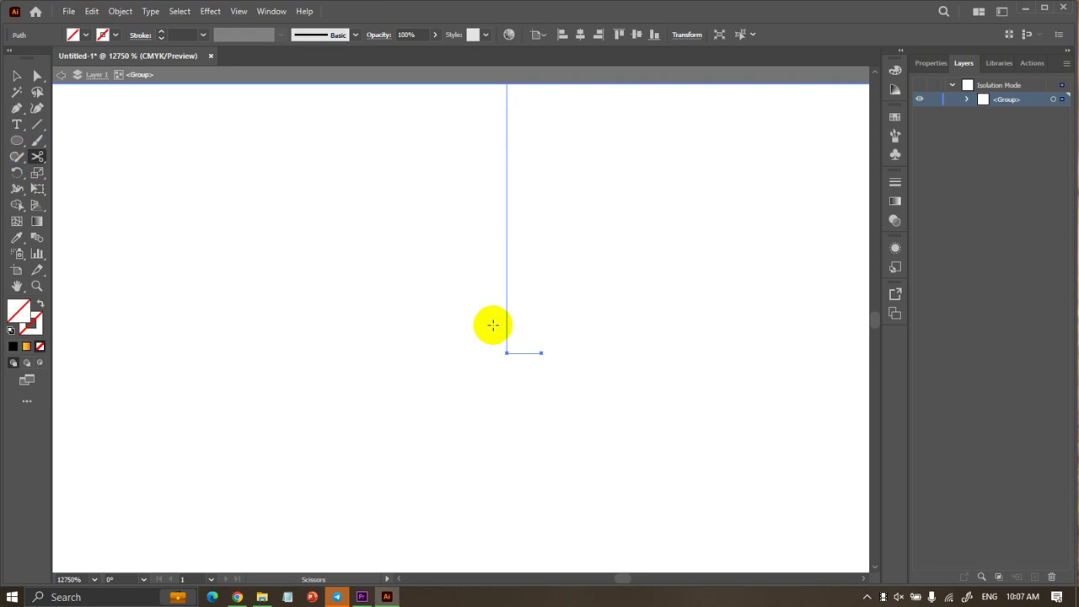
click(506, 352)
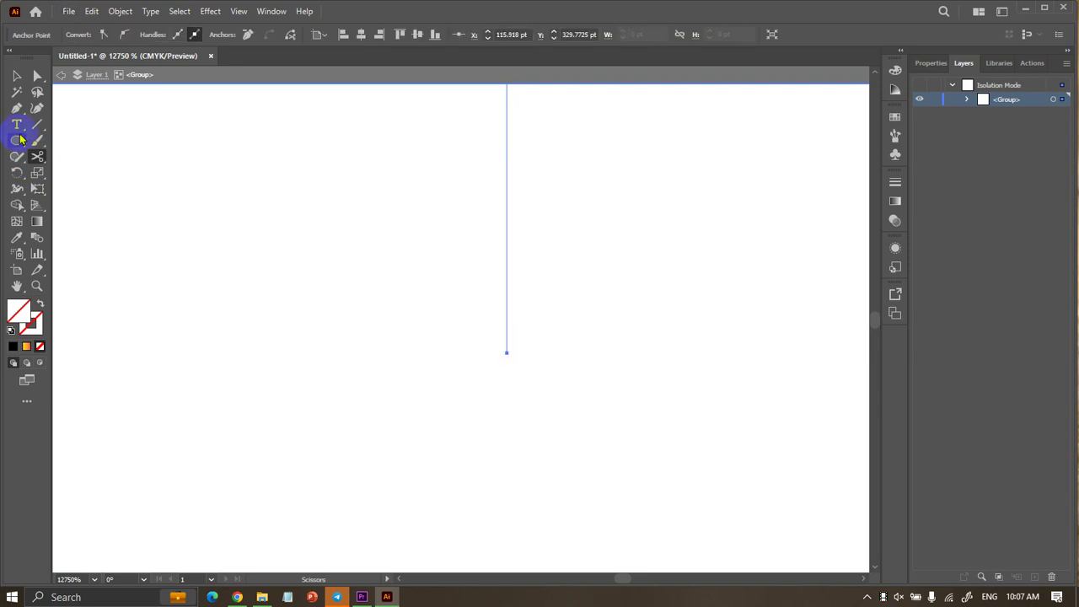
key(ctrl+minus)
key(ctrl+minus)
key(ctrl+shift+a)
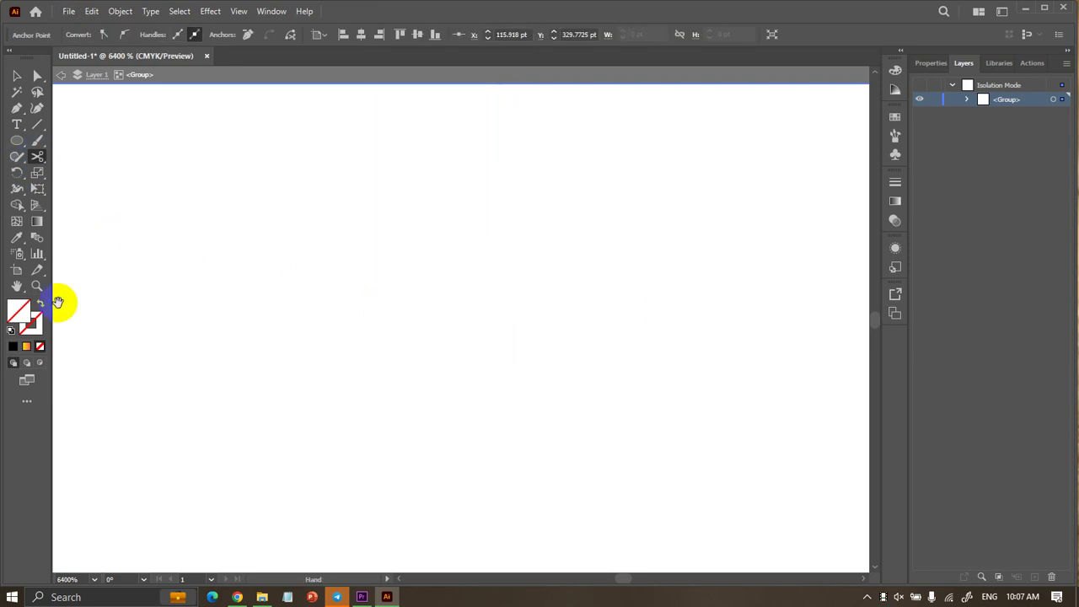
key(plus)
key(ctrl+minus)
key(ctrl+minus)
key(ctrl+minus)
key(ctrl+minus)
key(ctrl+minus)
key(ctrl+minus)
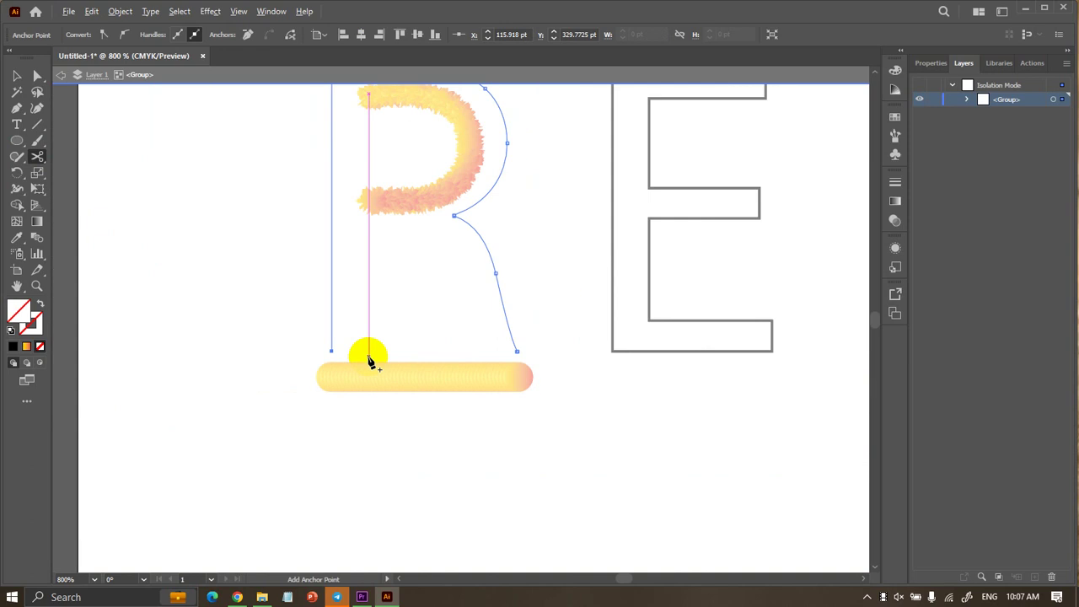
key(ctrl+plus)
key(ctrl+plus)
key(ctrl+plus)
Cut the R's leg at its bottom-right corner and delete the short cut-off piece.
scroll(415, 348, up, 2)
scroll(464, 361, up, 2)
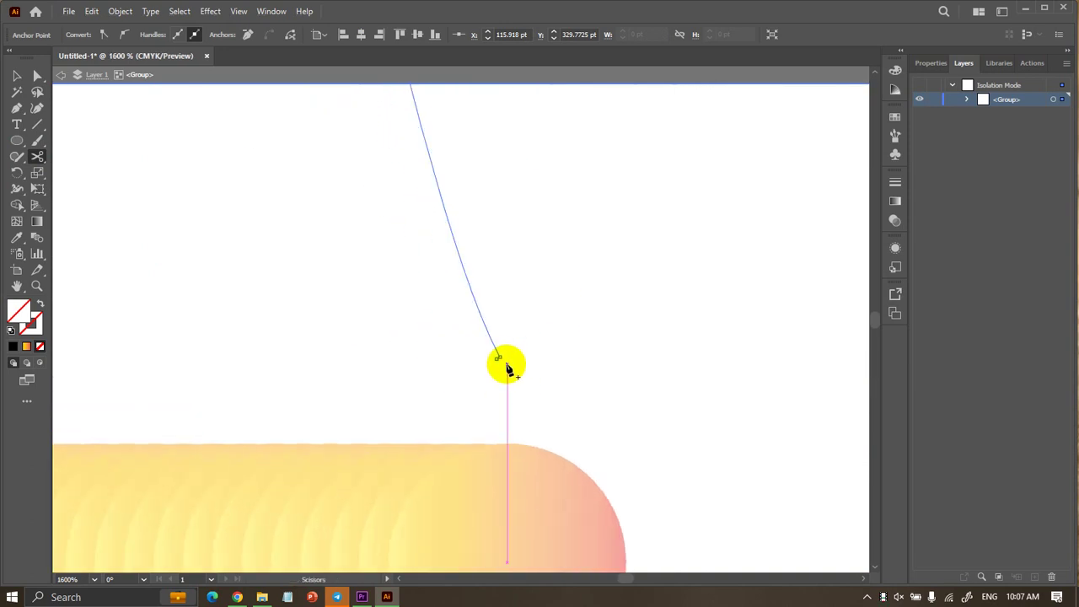
scroll(506, 366, up, 3)
scroll(494, 361, up, 3)
scroll(621, 402, up, 3)
scroll(638, 463, down, 3)
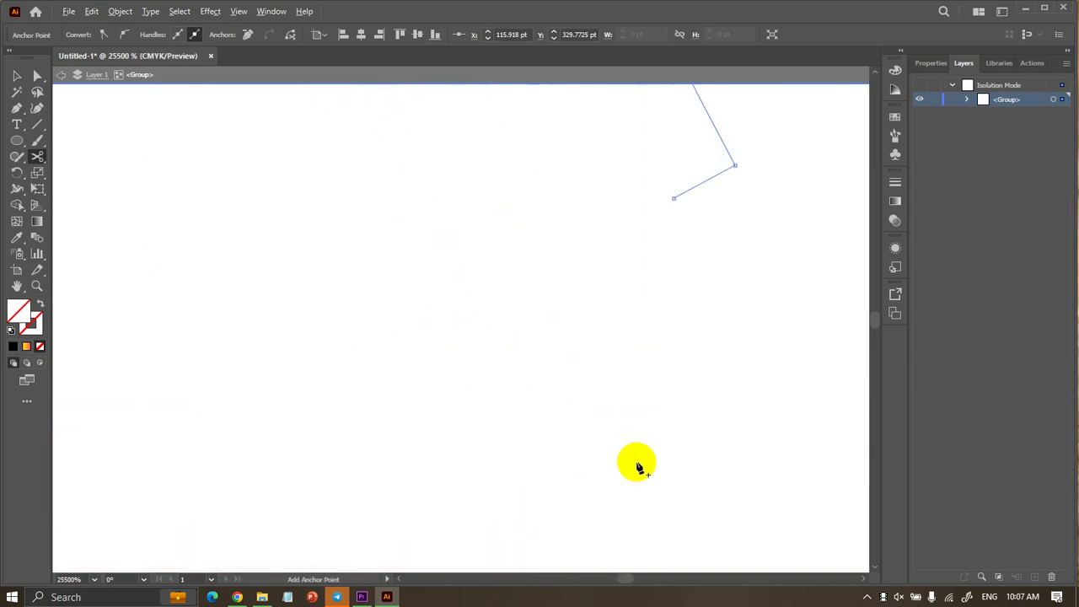
key(c)
click(736, 164)
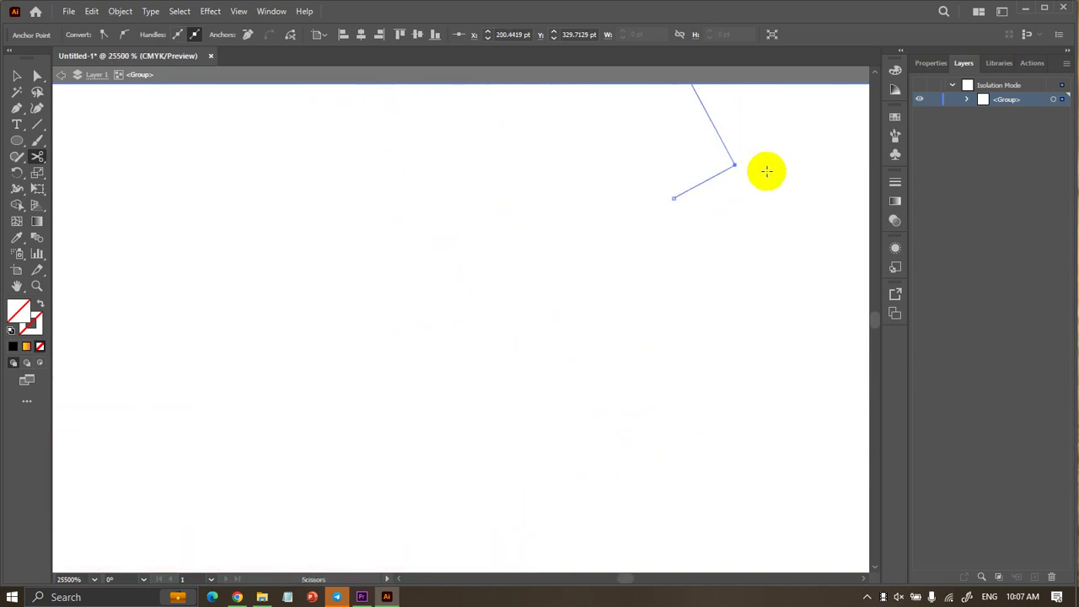
click(19, 76)
click(723, 179)
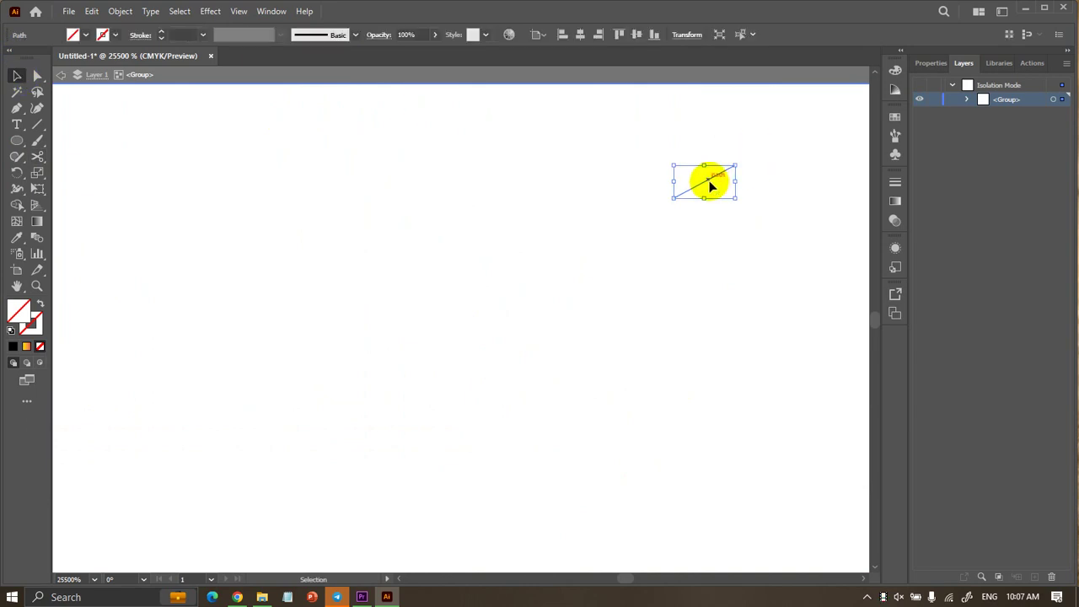
key(Delete)
Select the R outline path and exit isolation mode.
key(ctrl+0)
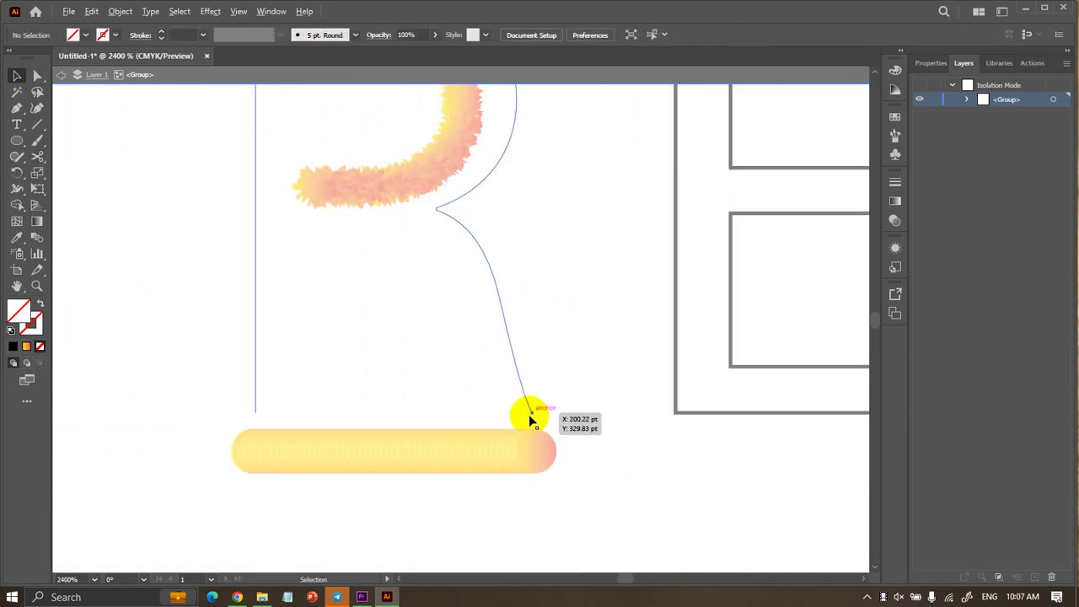
mouse_move(556, 311)
mouse_down()
mouse_move(208, 319)
mouse_move(445, 493)
mouse_up()
key(ctrl+minus)
double_click(379, 470)
Try blending the selected objects, undo the unwanted blend, and select the R group.
scroll(343, 465, up, 1)
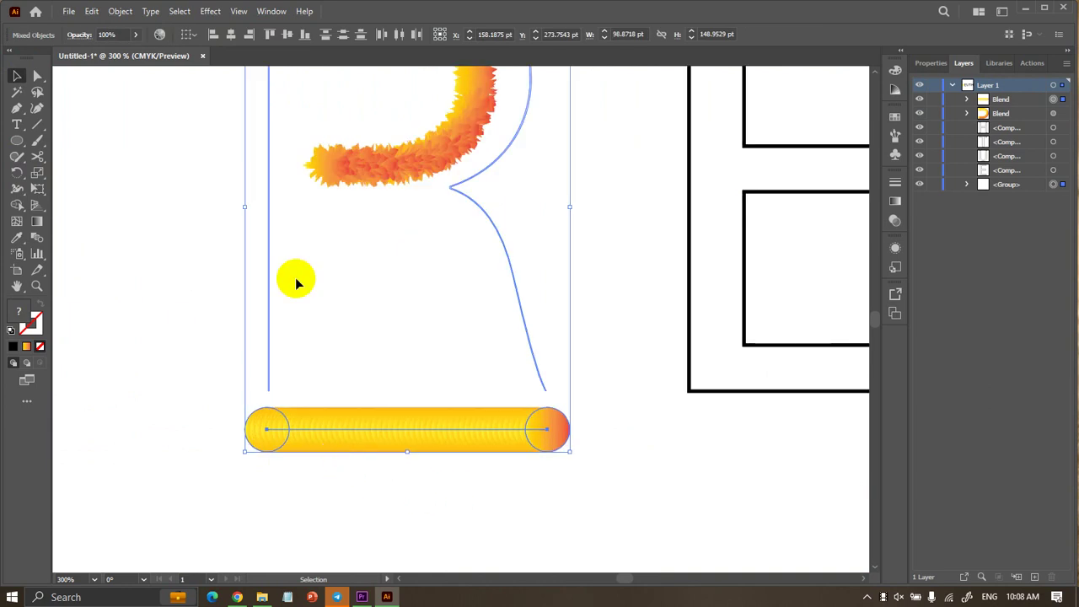
click(120, 11)
mouse_move(171, 419)
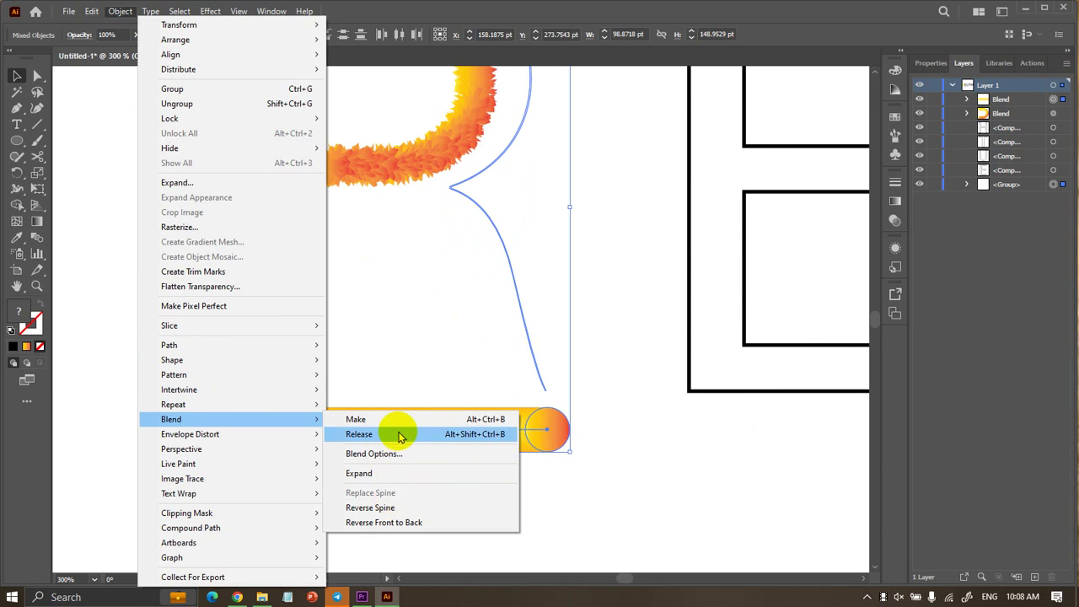
click(396, 419)
click(404, 518)
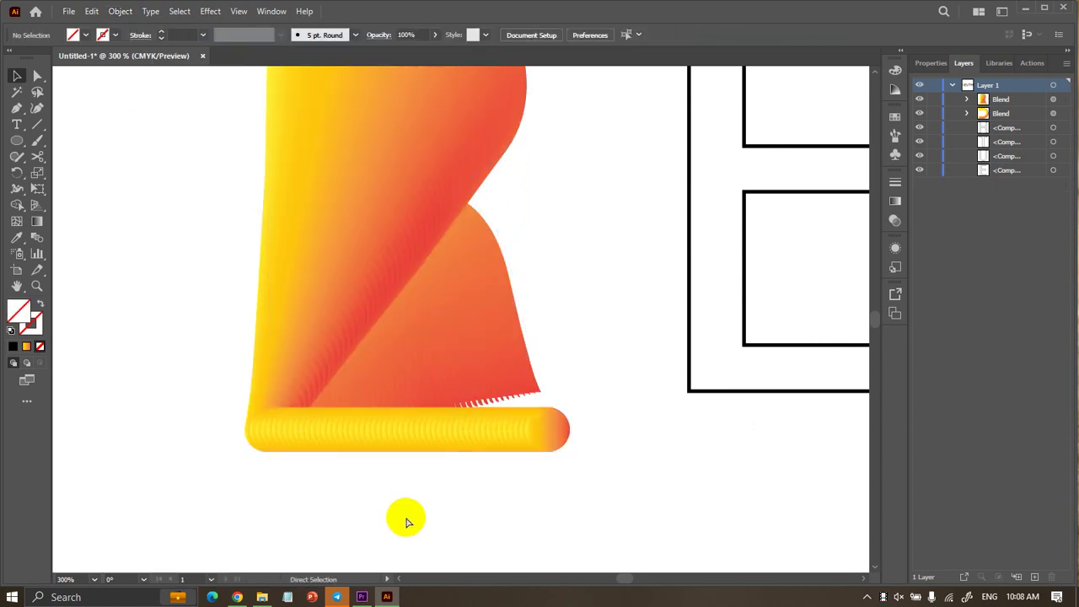
key(ctrl+z)
click(500, 421)
Enter the R group in isolation, select its outline path, and exit isolation.
scroll(506, 369, up, 5)
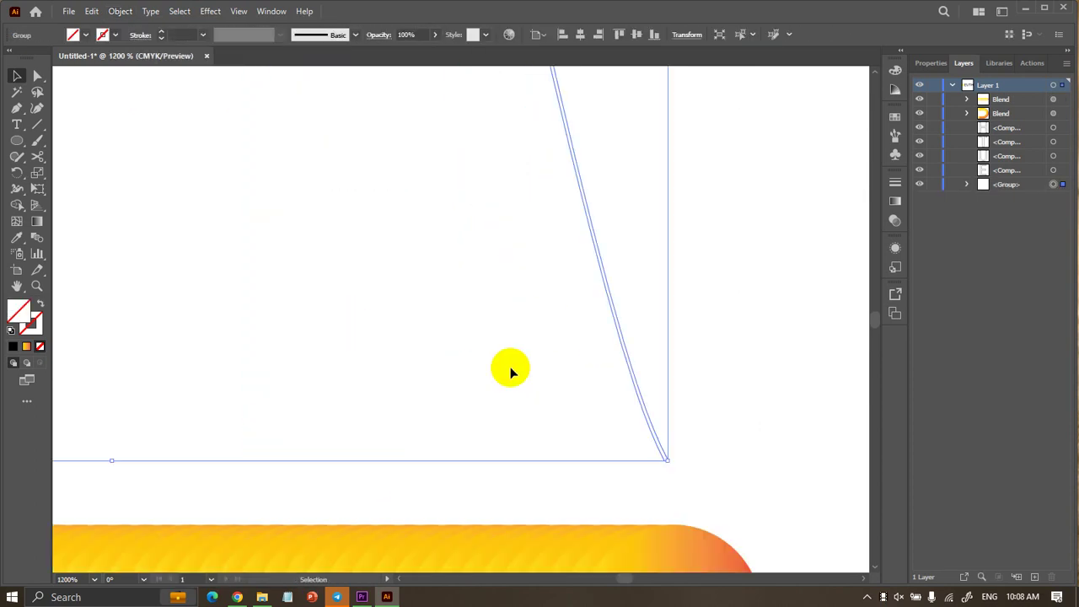
scroll(705, 483, up, 4)
scroll(619, 424, up, 4)
click(620, 423)
scroll(619, 424, up, 1)
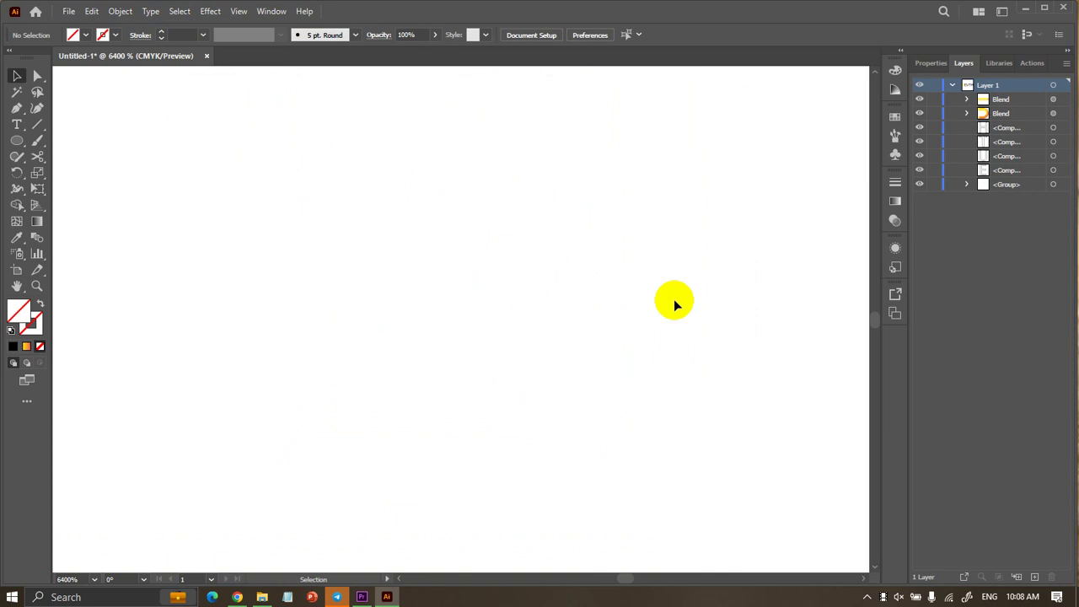
double_click(587, 410)
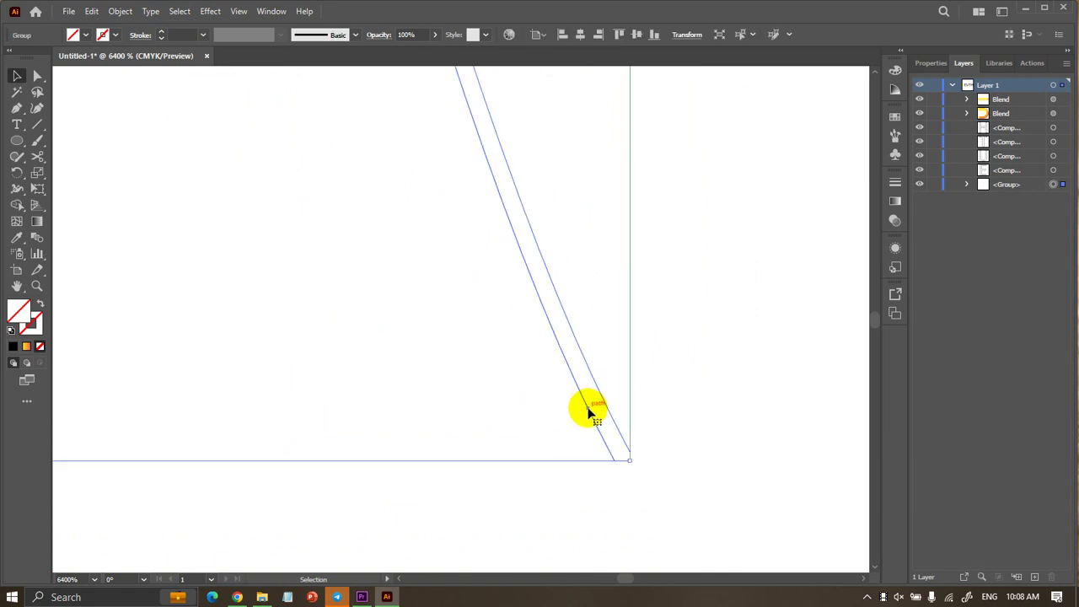
key(ctrl+shift+a)
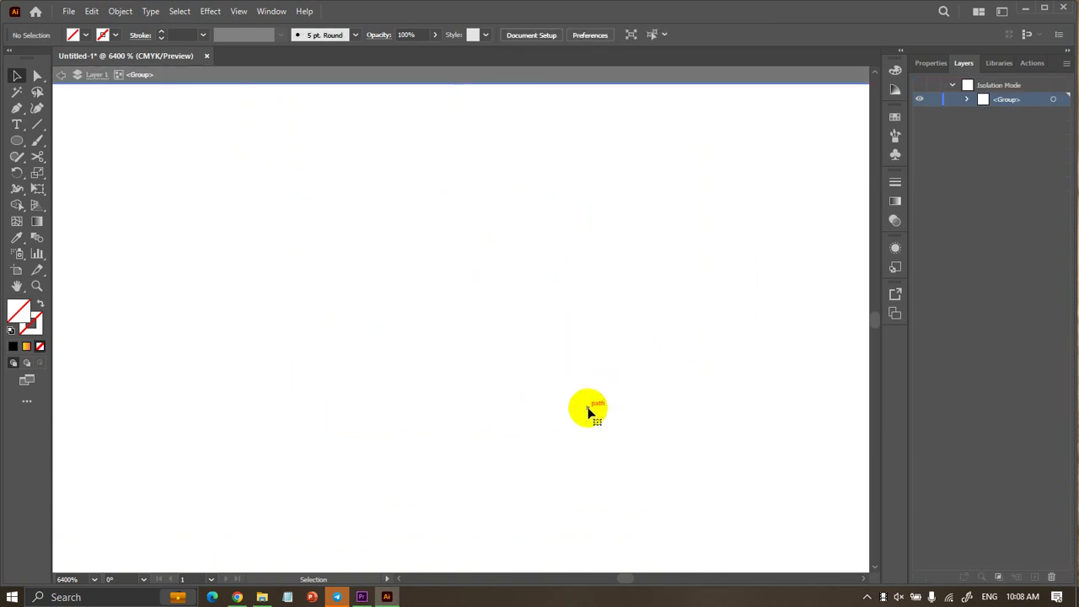
scroll(590, 409, down, 8)
scroll(632, 467, down, 1)
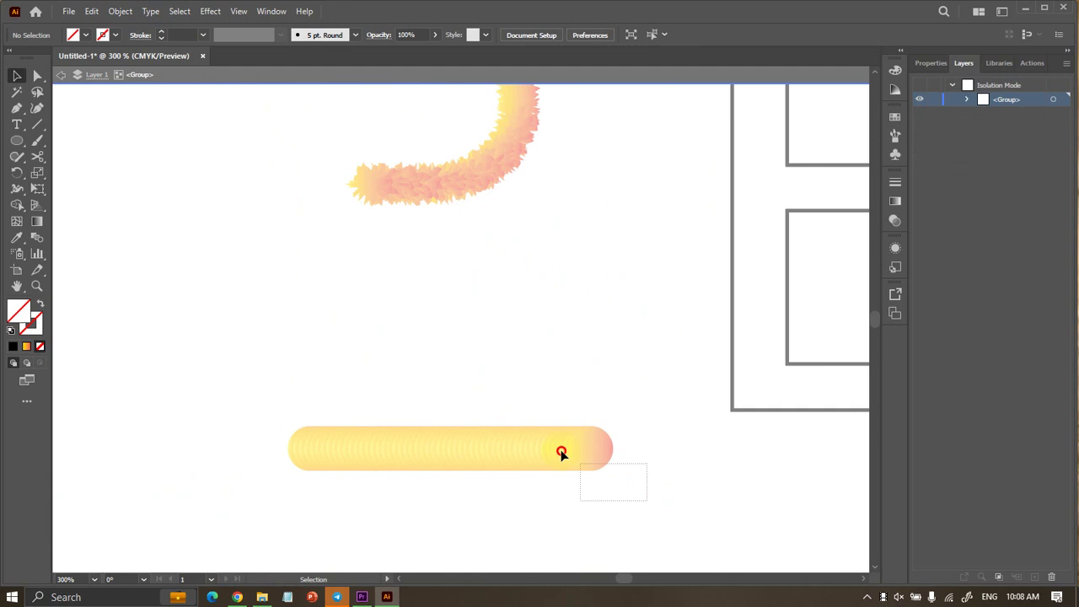
drag(562, 452, 188, 265)
double_click(199, 314)
Select the blends with the R outline, then reselect only the R group.
drag(200, 313, 645, 567)
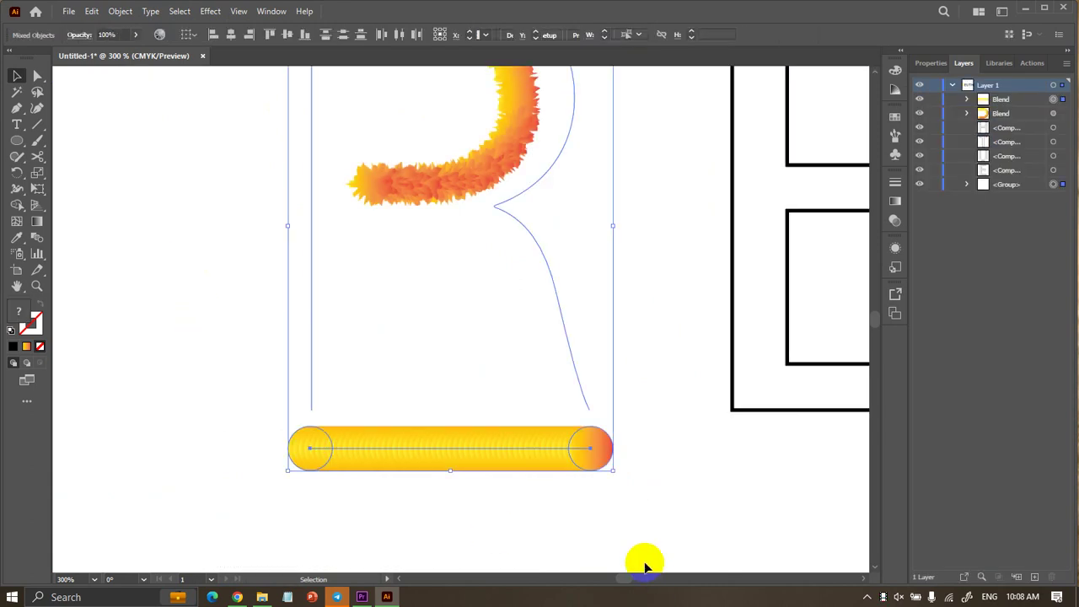
click(120, 11)
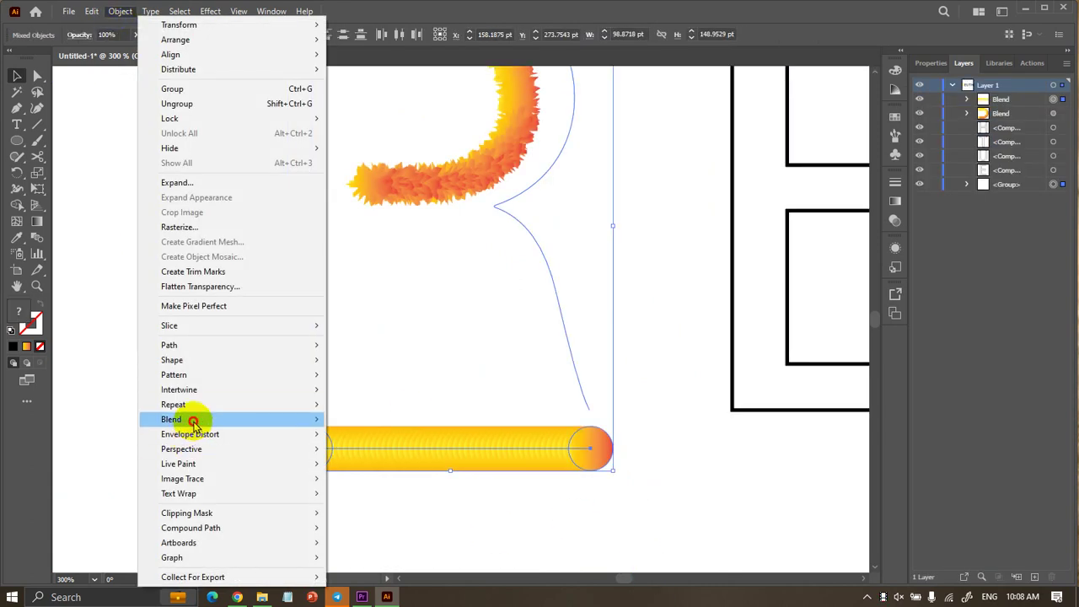
click(646, 488)
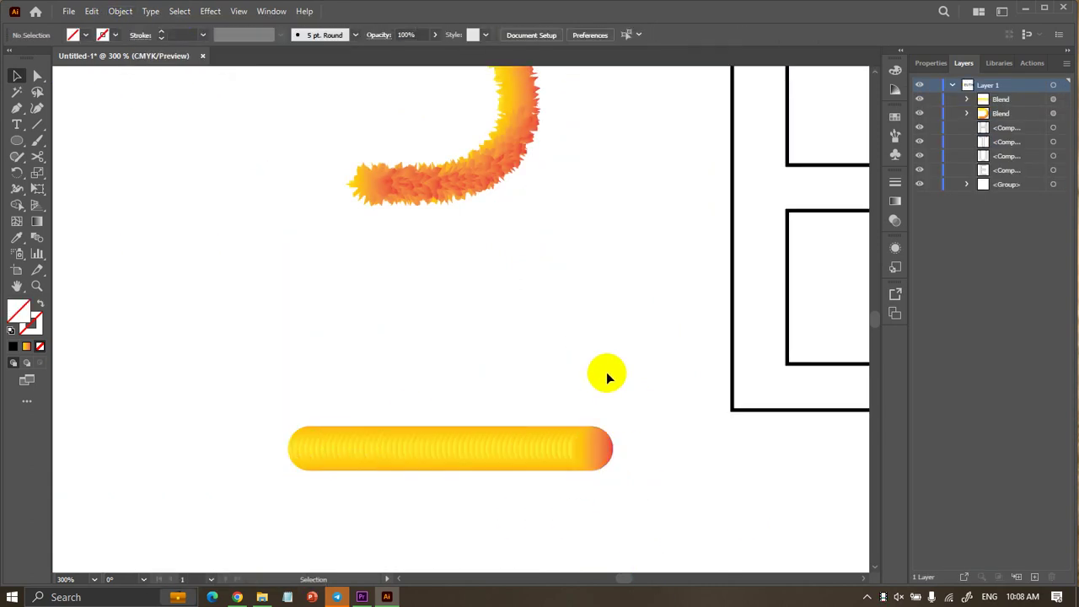
click(573, 341)
scroll(579, 376, up, 3)
scroll(619, 494, up, 2)
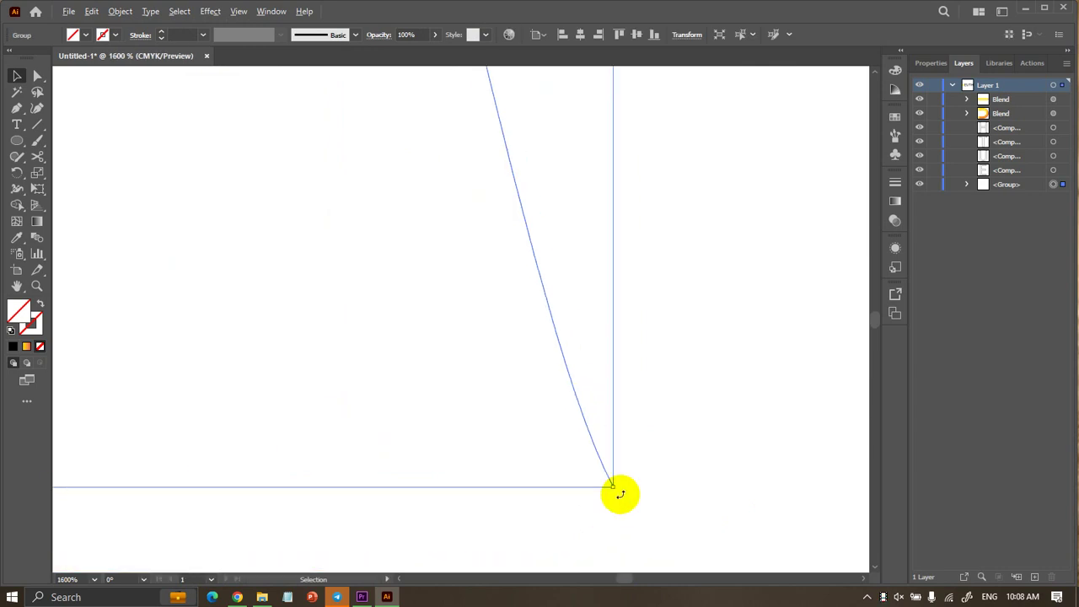
scroll(620, 494, down, 4)
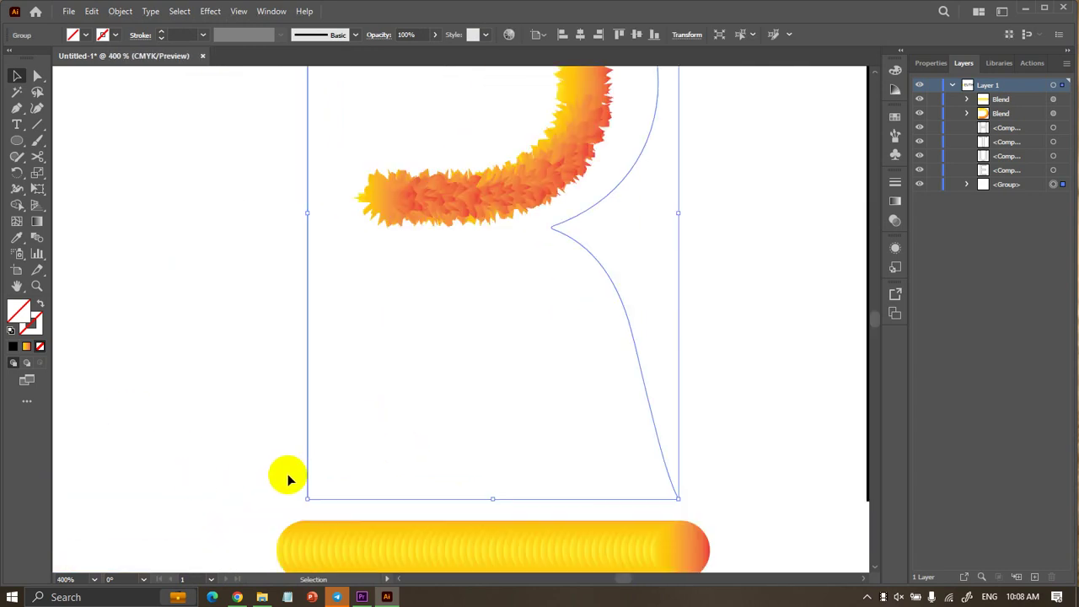
scroll(287, 479, down, 1)
Ungroup the R from the Object menu and add the gradient bar blend to the selection.
click(120, 11)
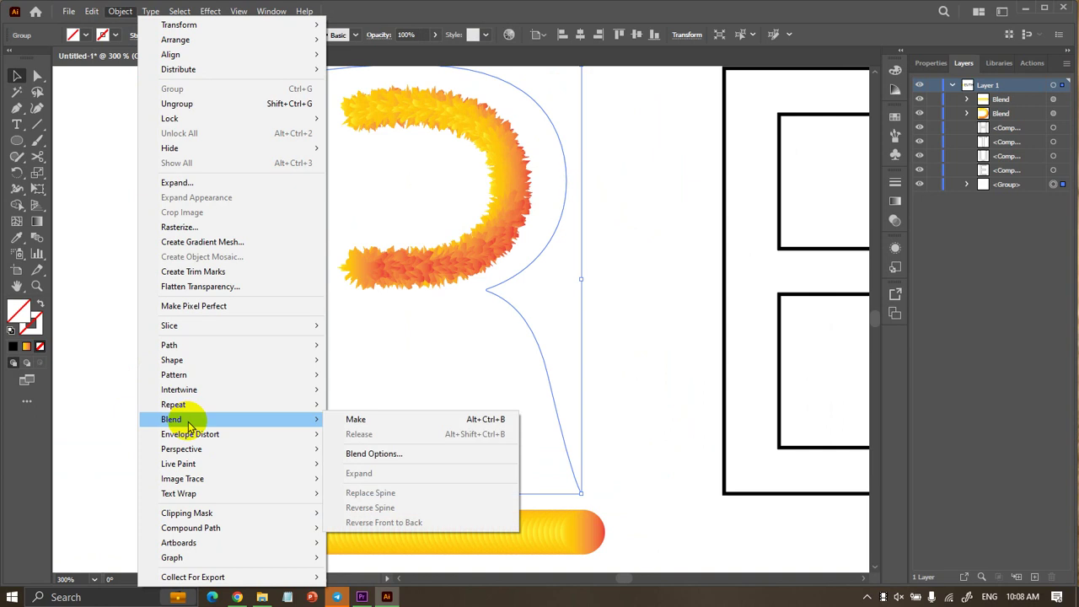
click(172, 182)
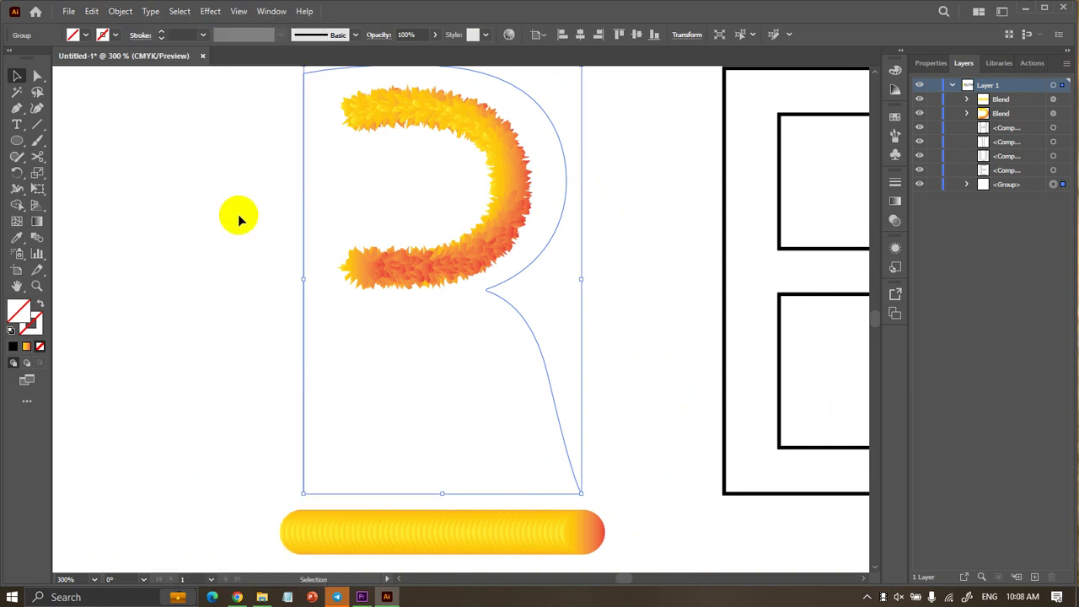
shift+click(382, 523)
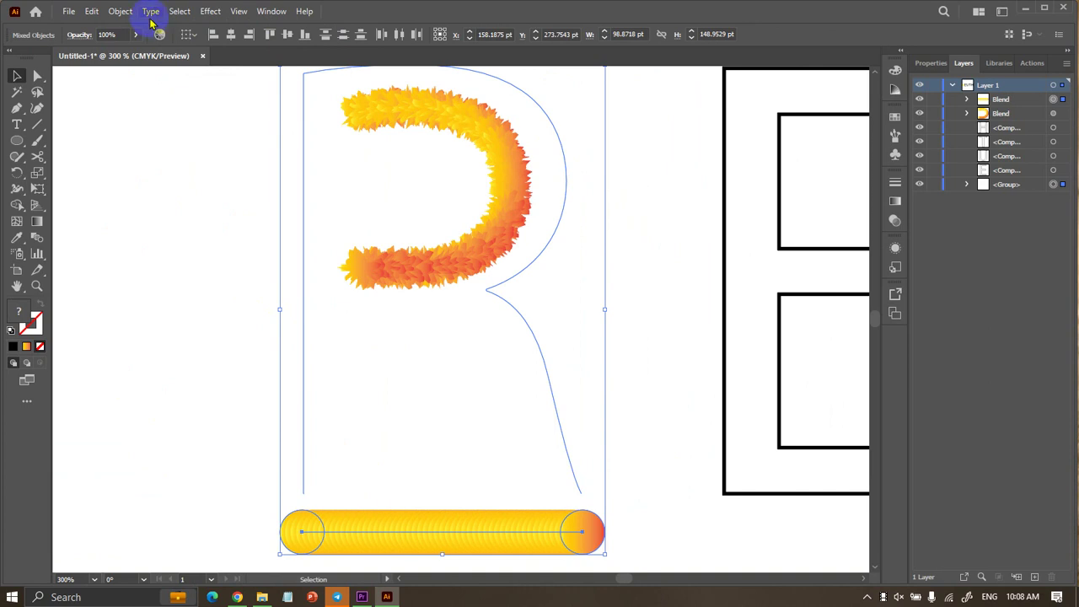
click(119, 12)
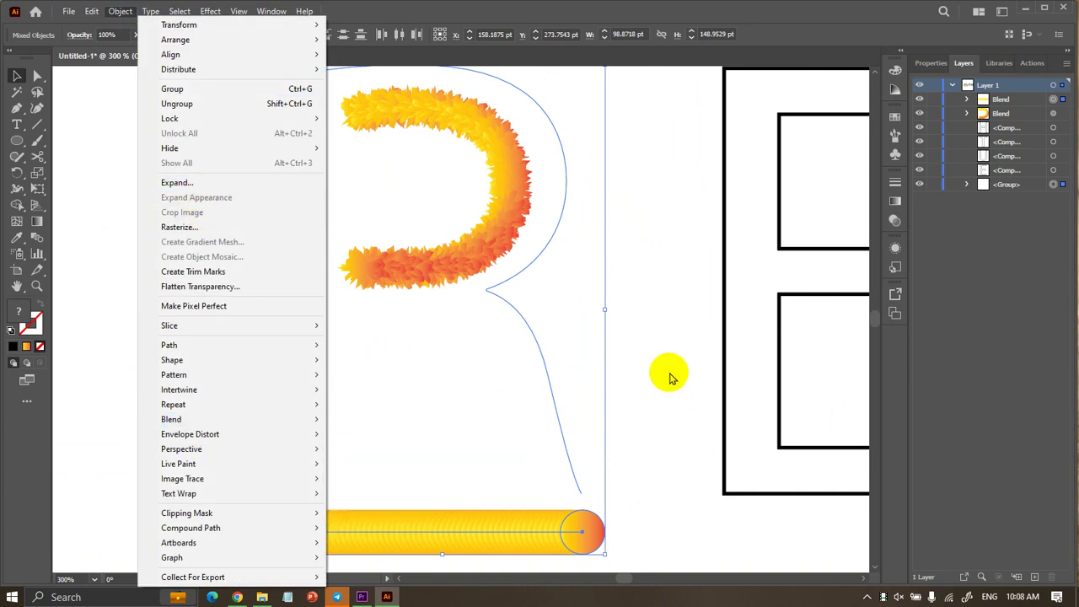
click(621, 373)
Enter and leave isolation on the R group, undo the last change, and deselect the bar.
double_click(621, 373)
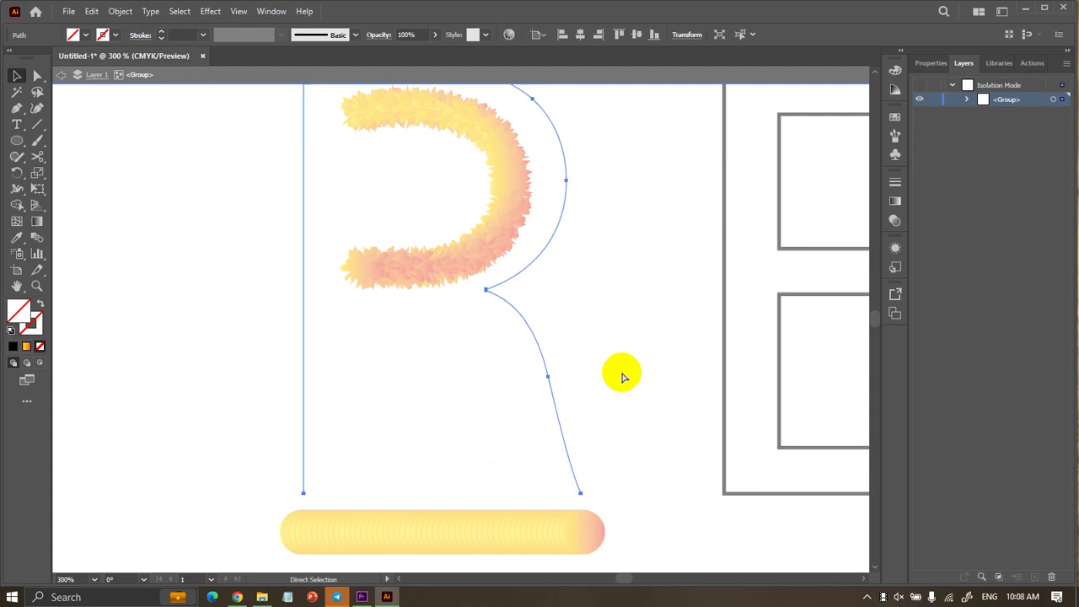
double_click(622, 376)
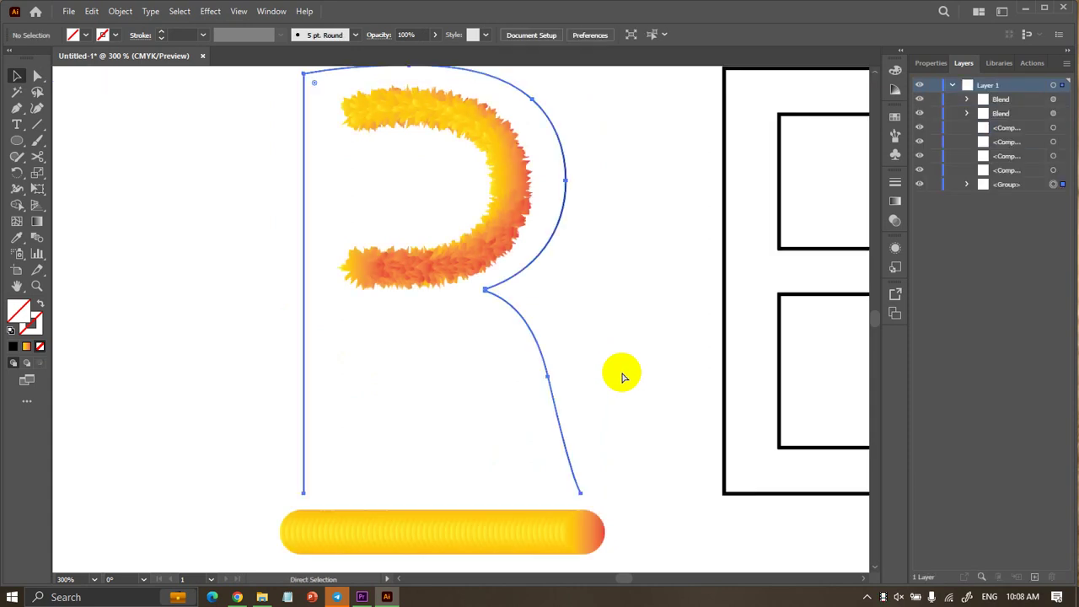
key(ctrl+z)
key(ctrl+z)
key(ctrl+shift+z)
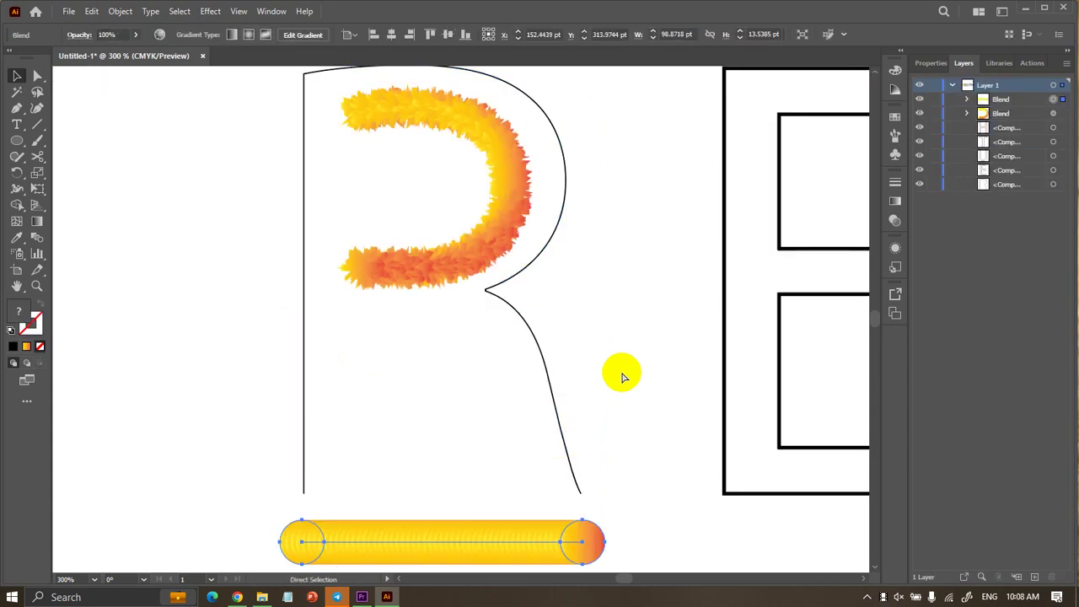
key(ctrl+z)
click(609, 371)
Expand the R outline's fill and stroke with Object > Expand.
click(548, 361)
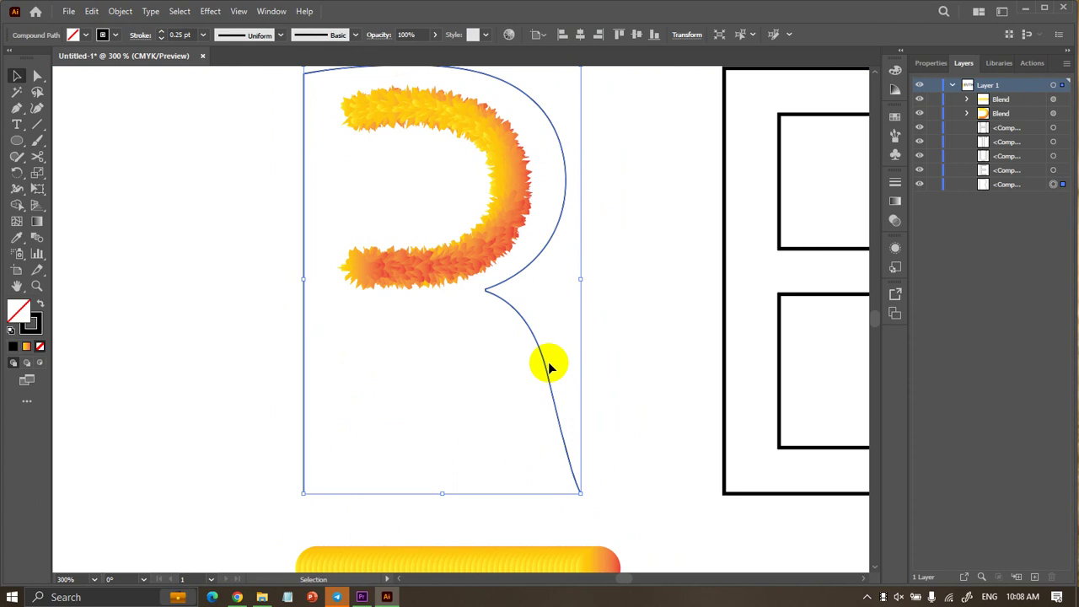
alt+scroll(548, 362, up, 3)
click(120, 12)
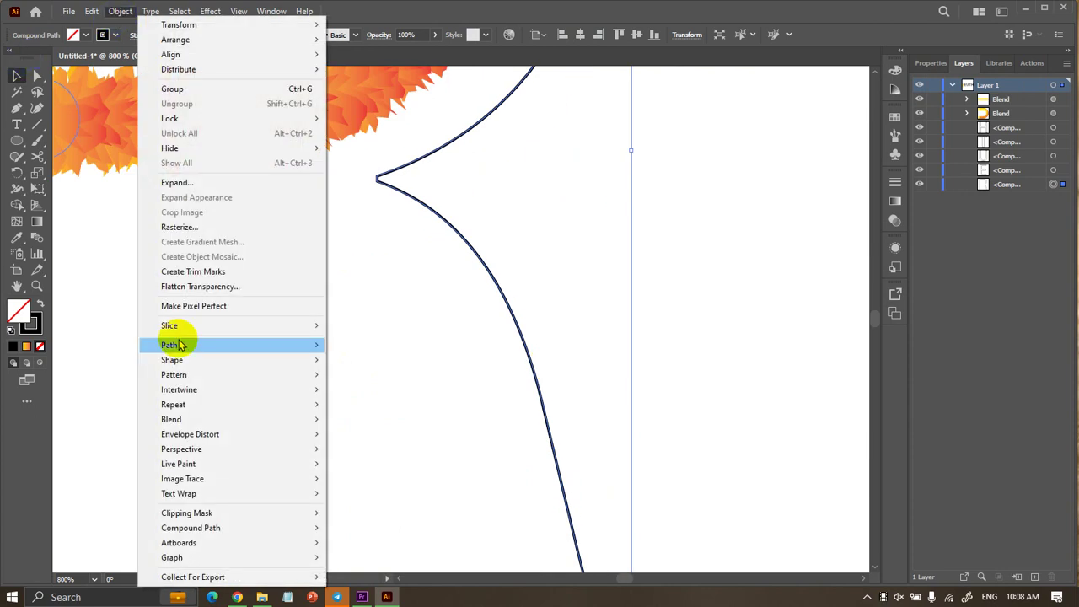
click(202, 182)
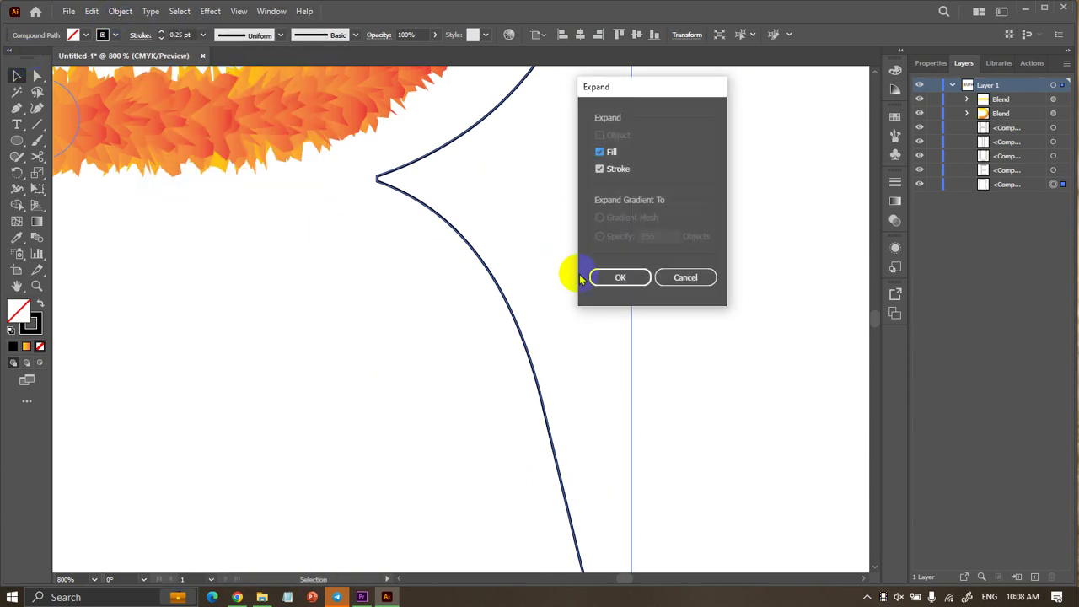
click(628, 278)
Select the R and the gradient bar and replace the blend's spine with the R path.
alt+scroll(351, 279, down, 4)
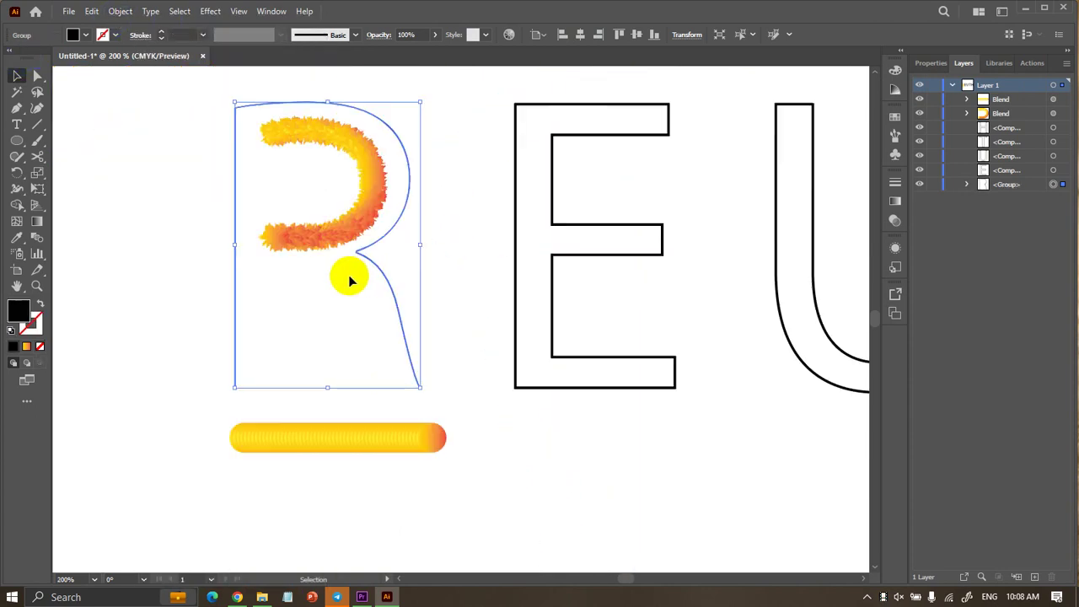
drag(163, 318, 380, 494)
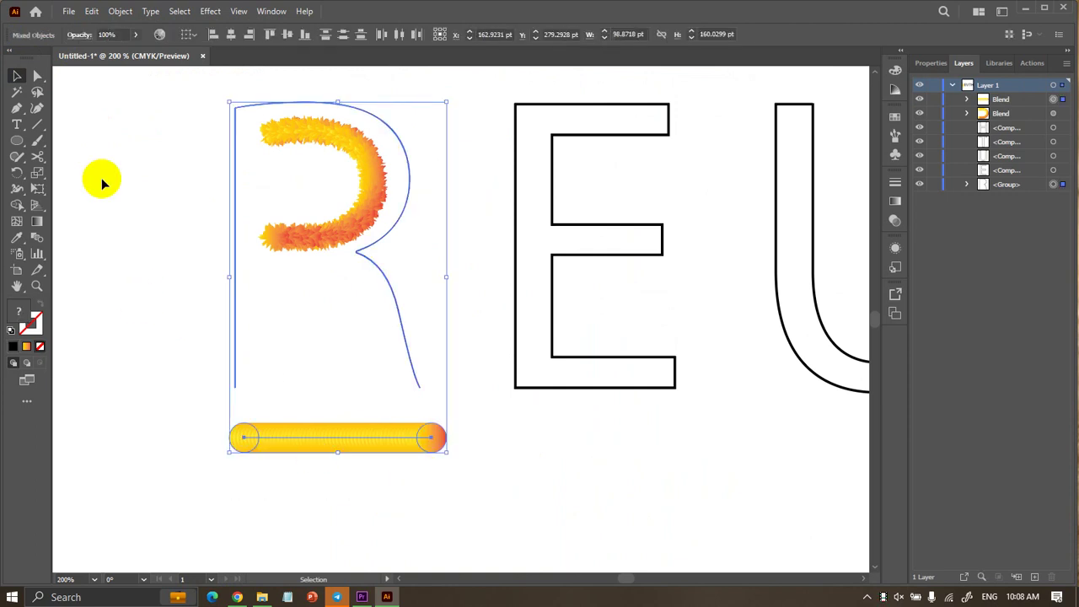
click(118, 12)
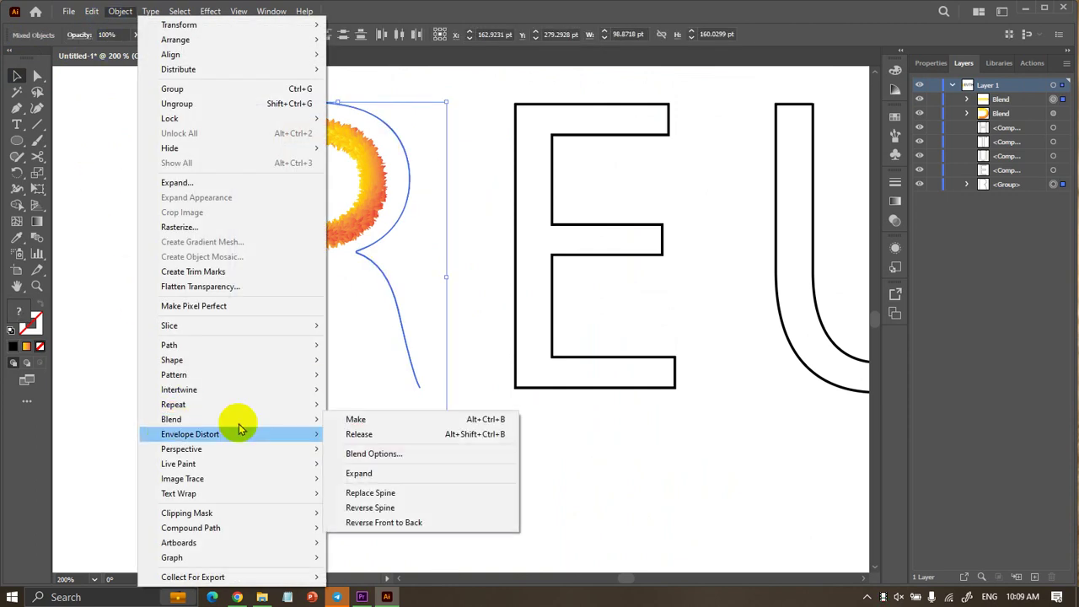
click(371, 491)
click(371, 493)
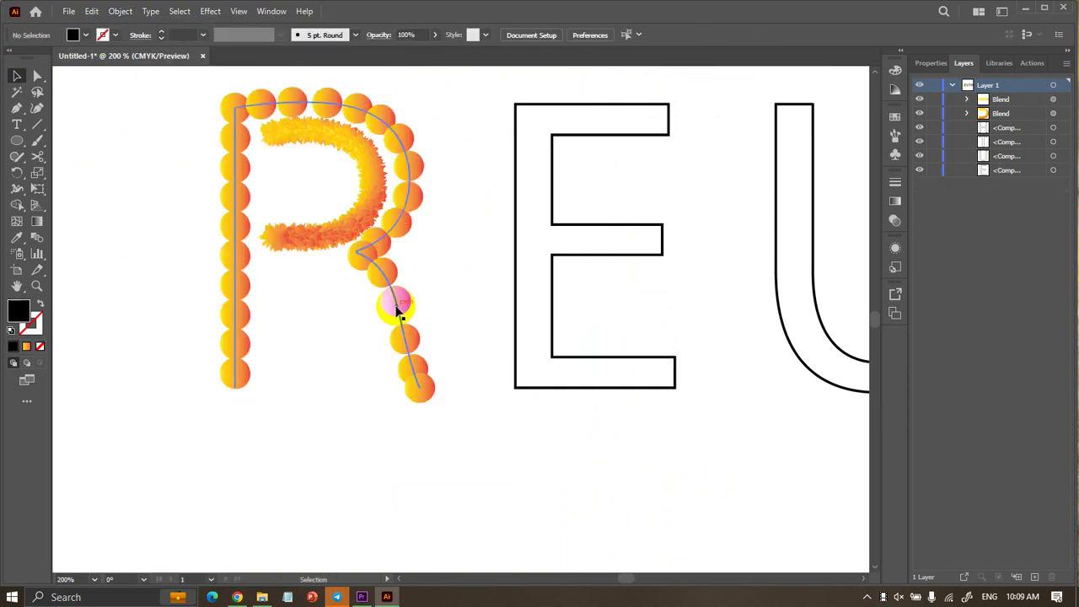
click(383, 278)
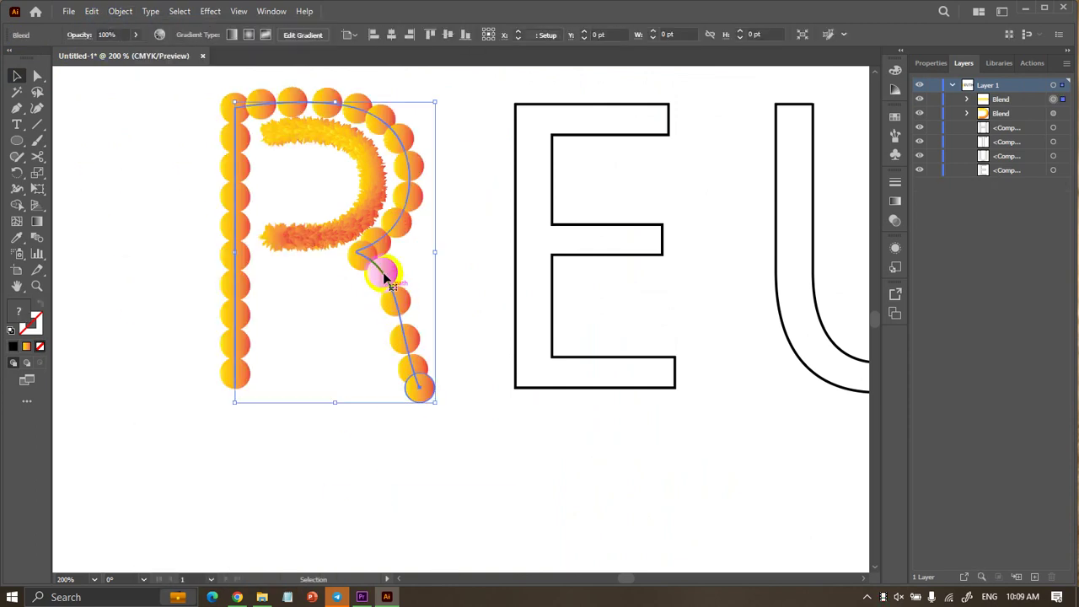
Set the blend to 200 specified steps in Blend Options.
click(131, 13)
mouse_move(171, 418)
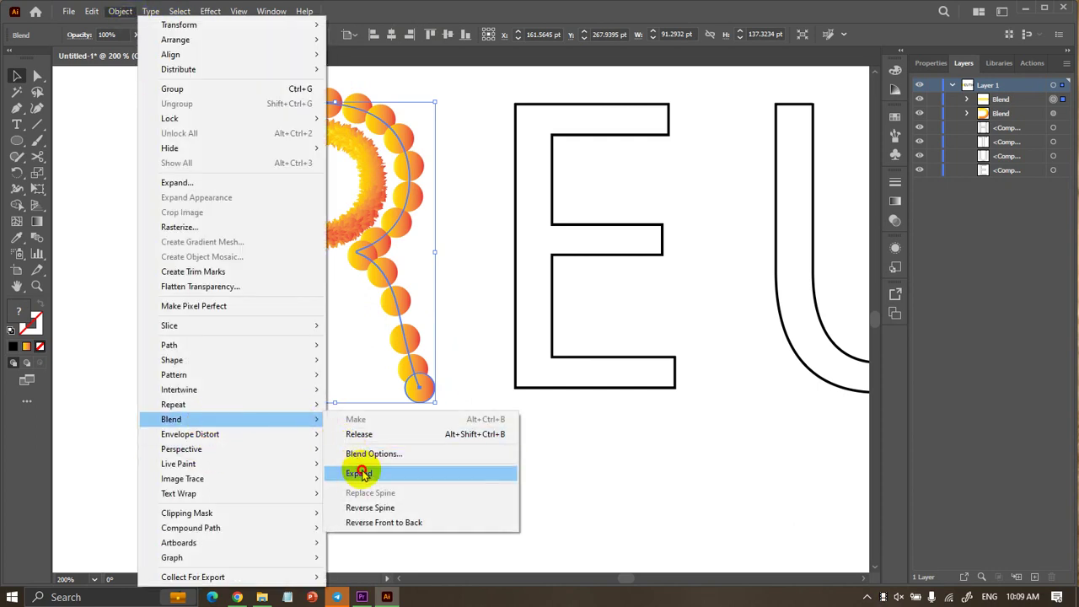
click(371, 453)
double_click(211, 395)
text(200)
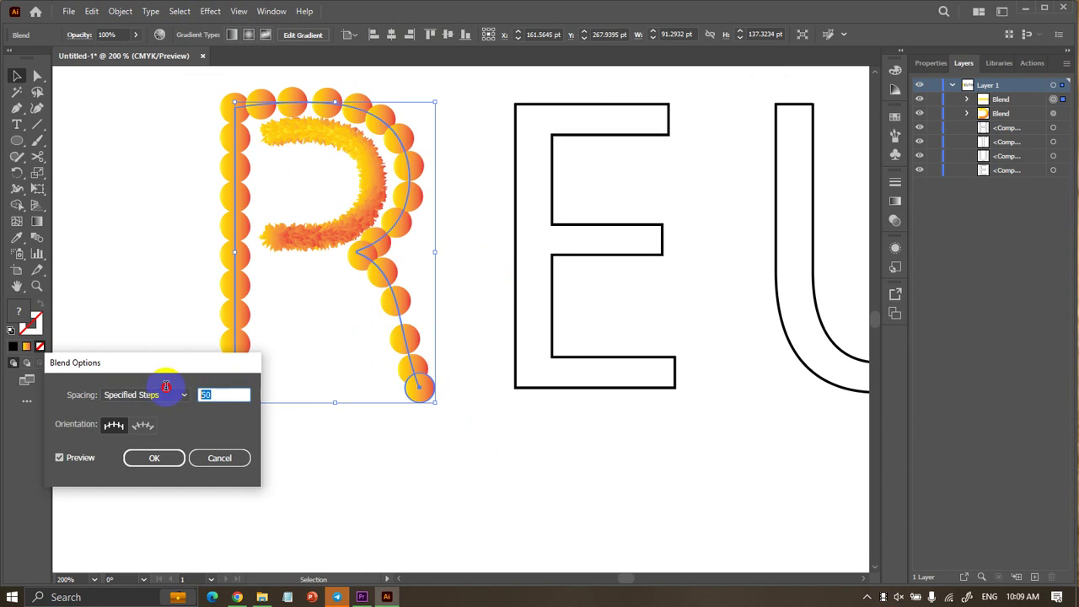
click(154, 458)
click(186, 426)
scroll(284, 247, up, 1)
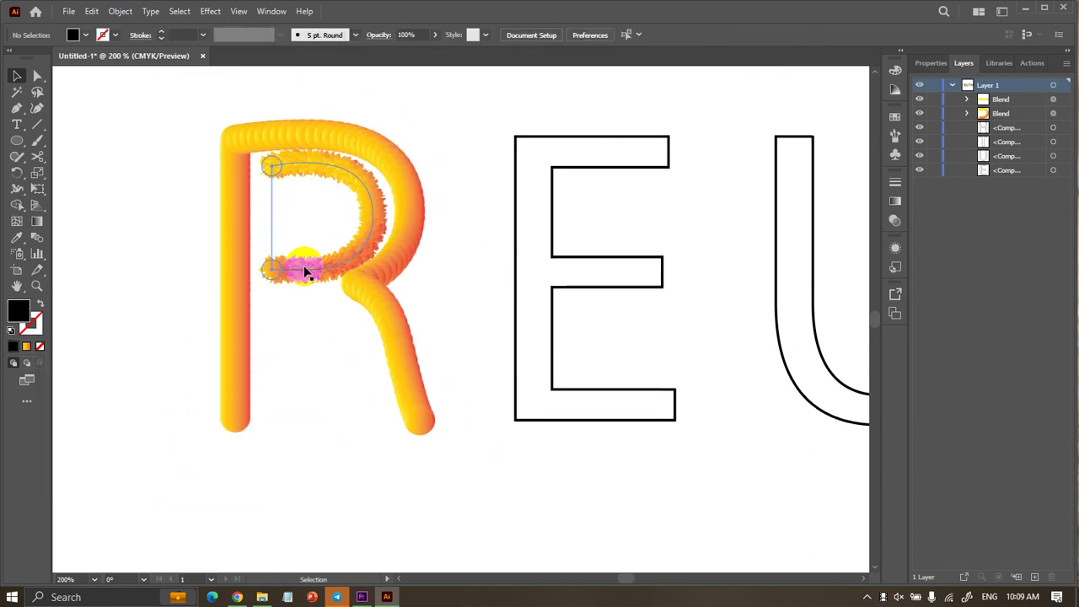
Resize the fuzzy inner bowl of the R by dragging a corner handle.
click(288, 268)
drag(386, 146, 380, 149)
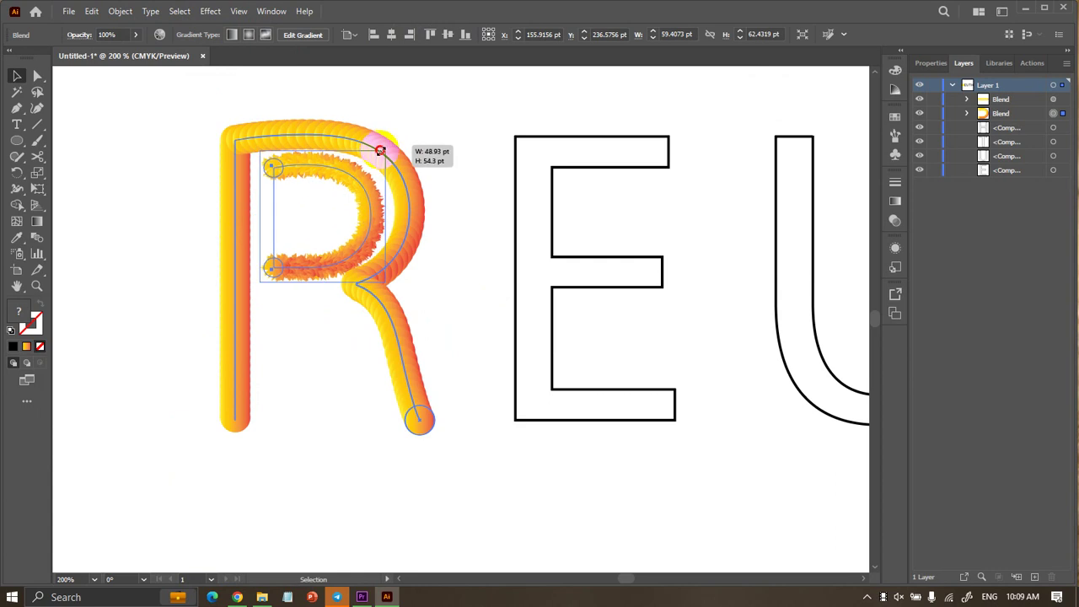
click(445, 239)
scroll(388, 284, up, 1)
Shift the tube's junction circle with Direct Selection, then drag it back onto the anchor.
click(388, 284)
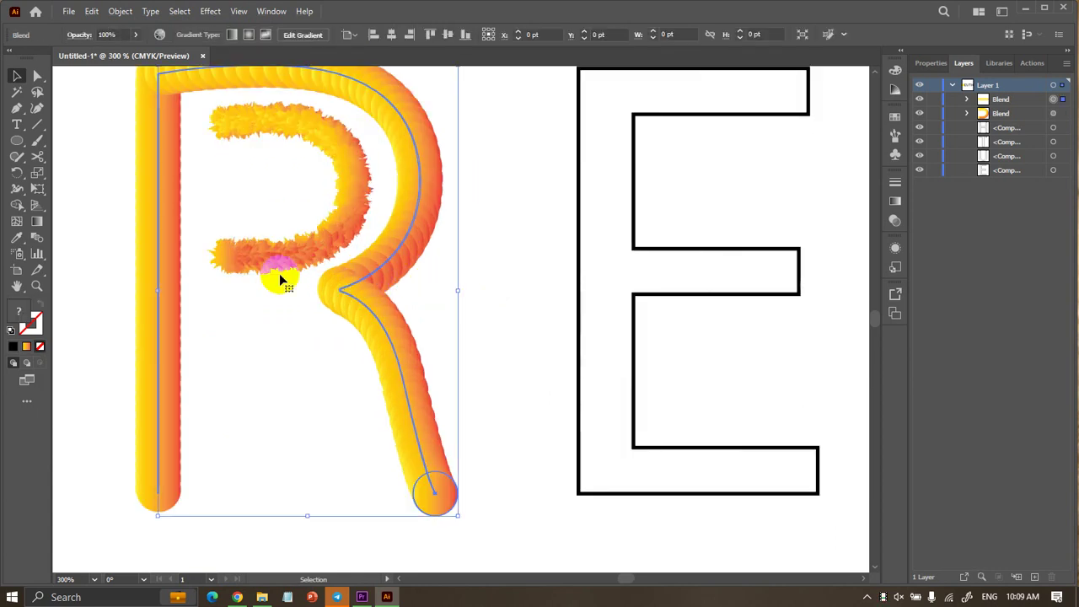
click(37, 75)
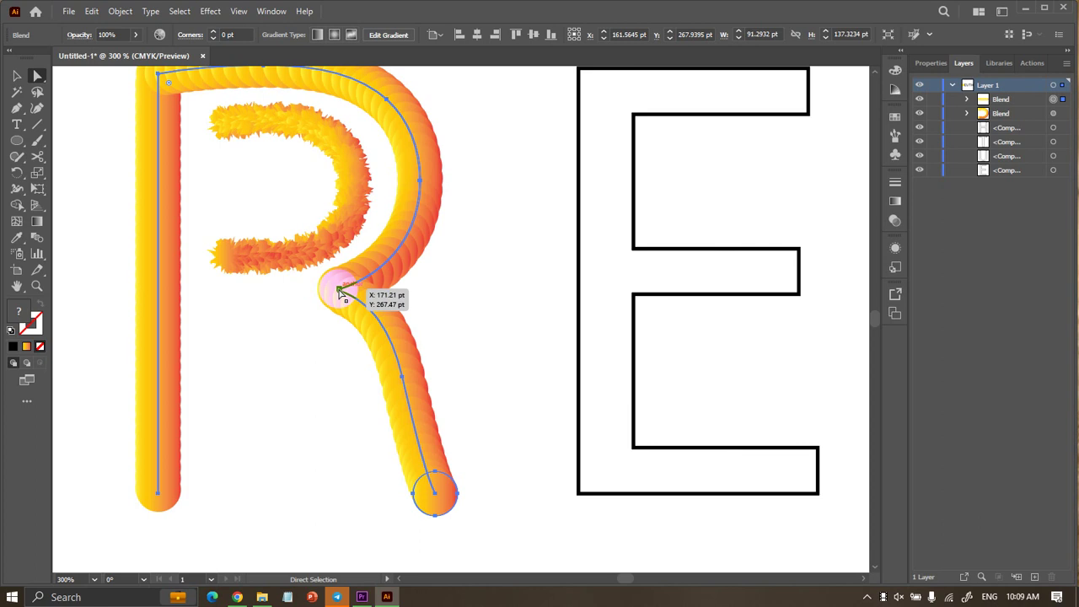
drag(341, 292, 327, 295)
click(532, 344)
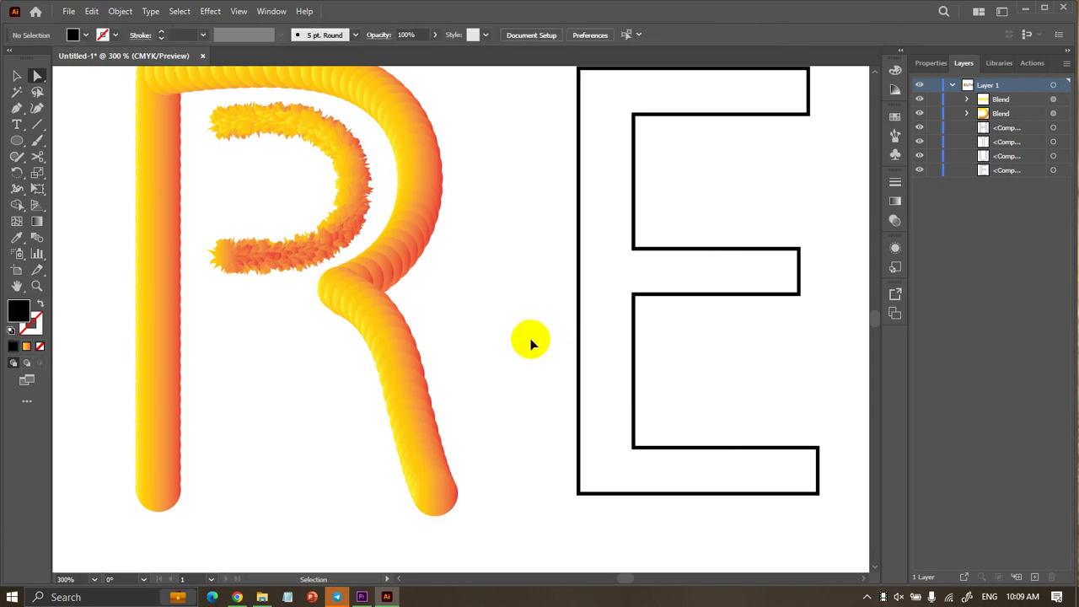
click(639, 362)
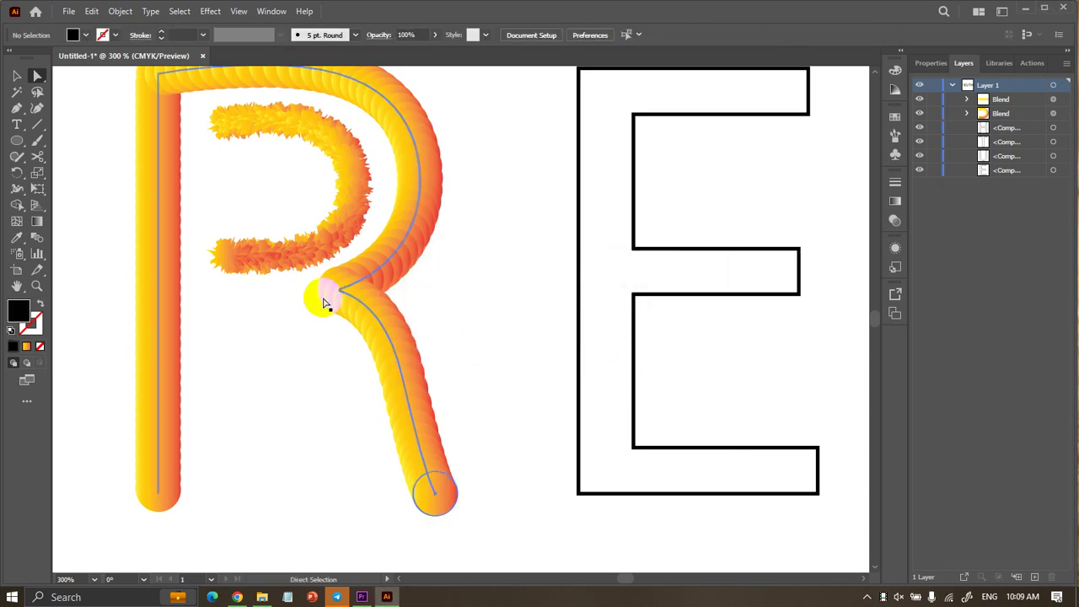
mouse_move(326, 304)
mouse_down()
mouse_move(342, 301)
mouse_move(321, 309)
mouse_up()
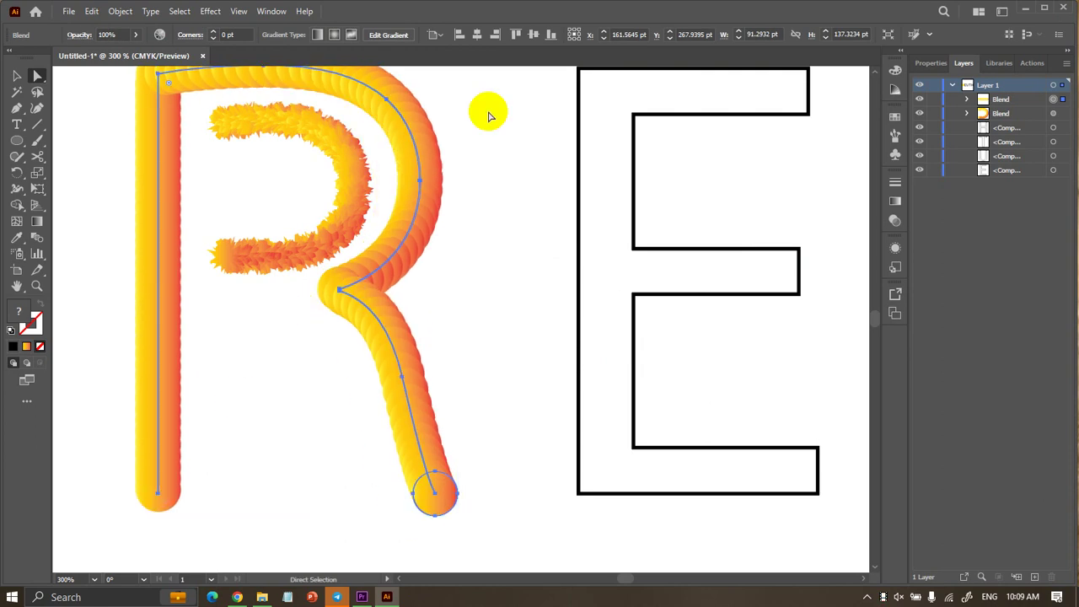
click(446, 498)
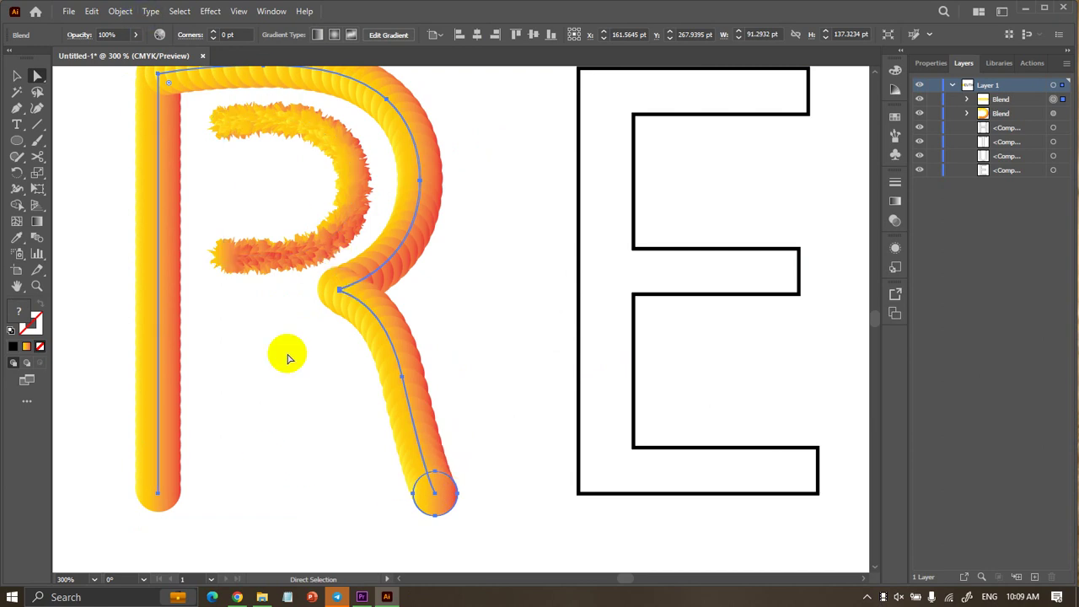
scroll(213, 266, up, 1)
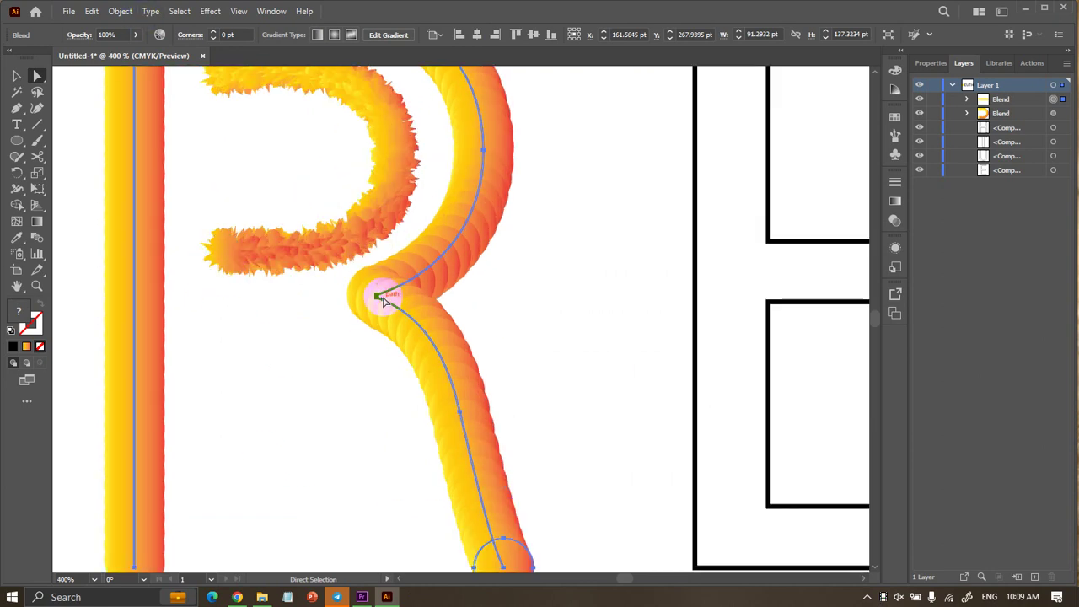
Try reshaping the tube at the R's leg-bowl junction anchor, then undo it.
scroll(383, 300, up, 2)
scroll(383, 296, up, 1)
scroll(386, 287, up, 2)
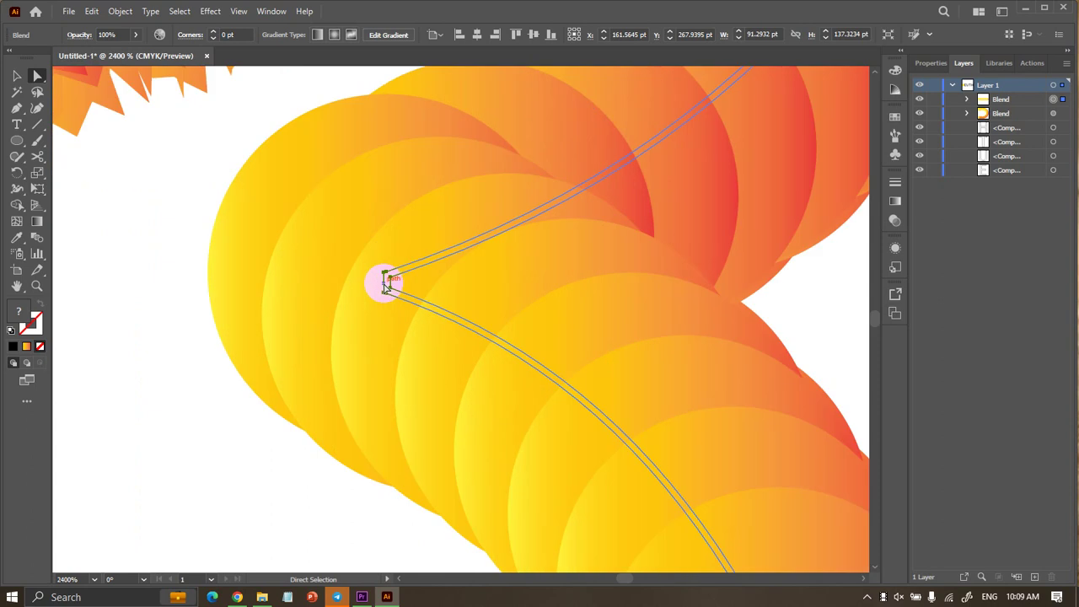
scroll(385, 285, down, 5)
scroll(386, 283, up, 5)
scroll(384, 278, down, 2)
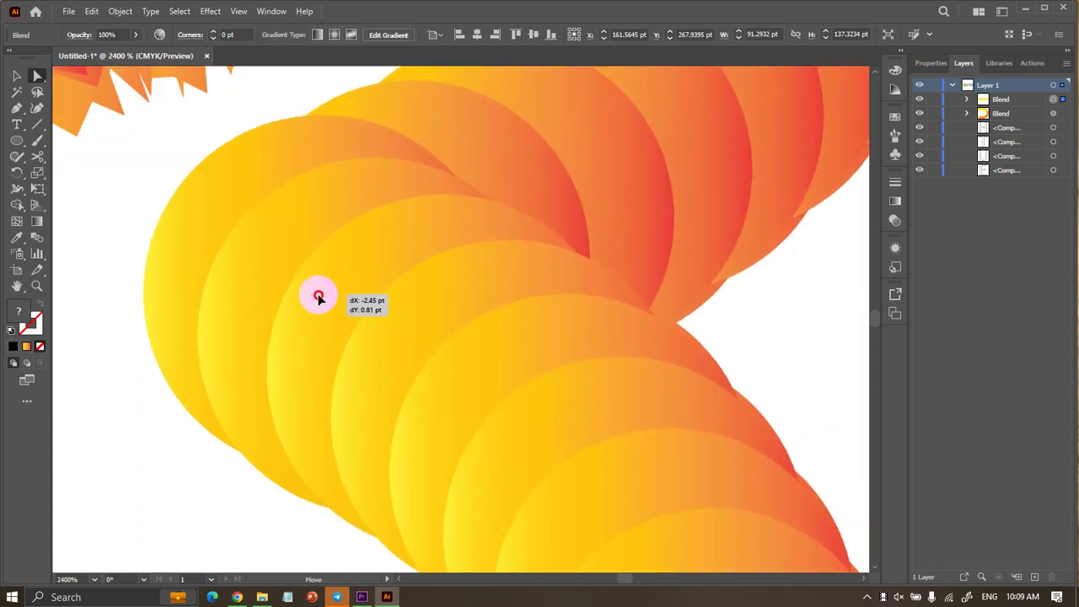
scroll(340, 306, down, 3)
scroll(374, 313, down, 1)
scroll(410, 344, up, 2)
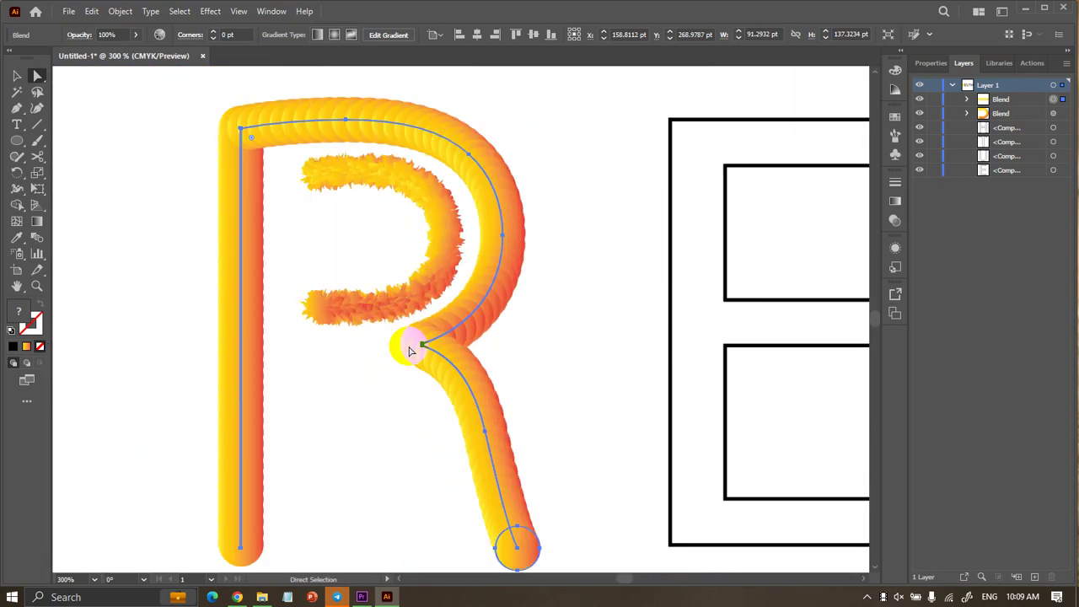
scroll(420, 343, up, 2)
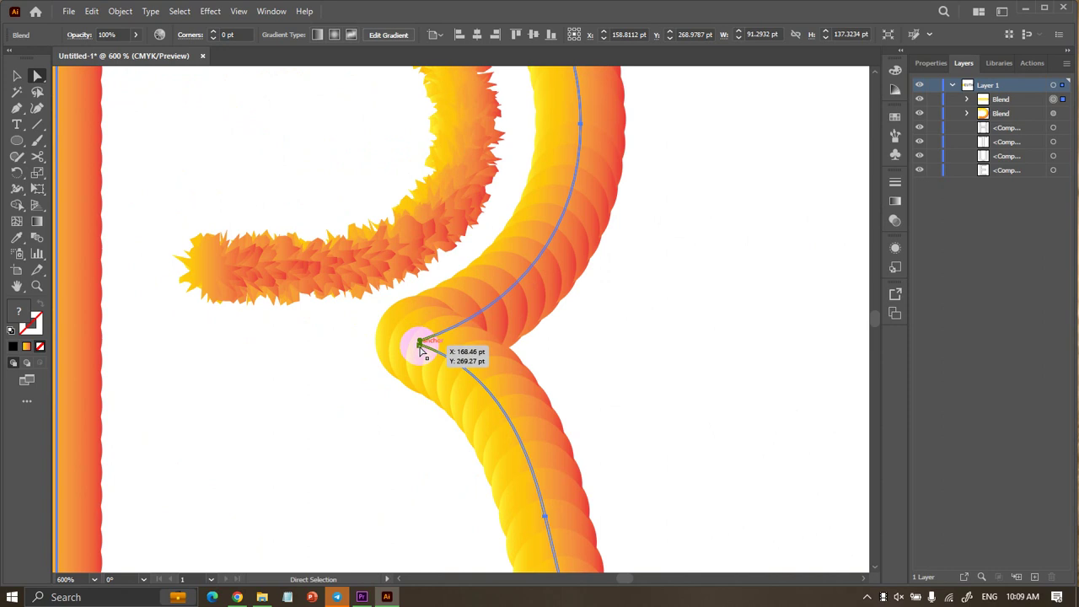
drag(421, 351, 409, 357)
key(ctrl+z)
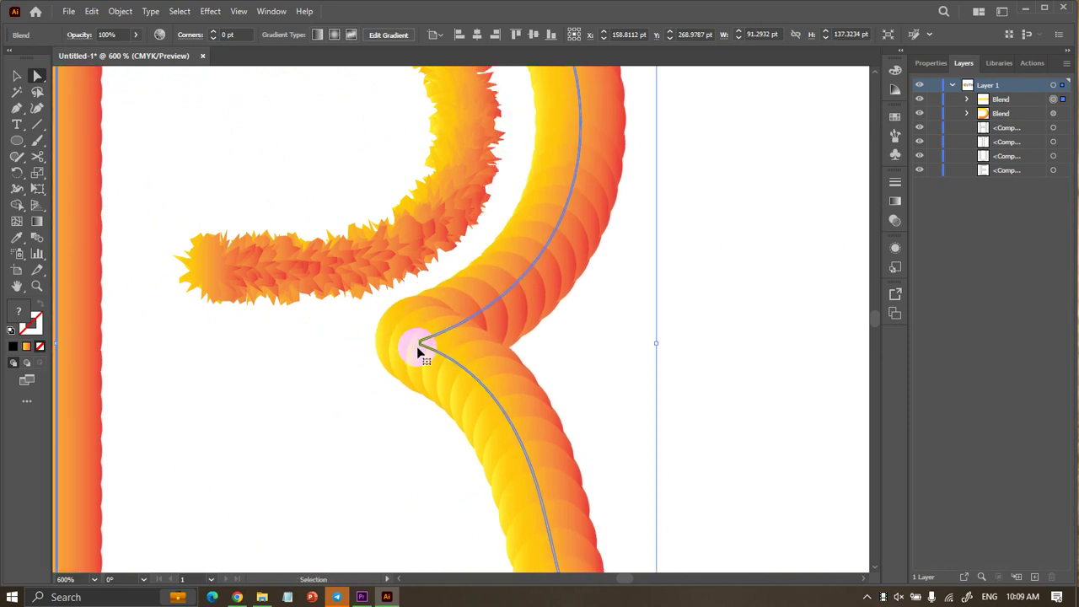
key(ctrl+z)
Pull the junction anchor's handle far left and move the loop's left point down-left.
click(438, 341)
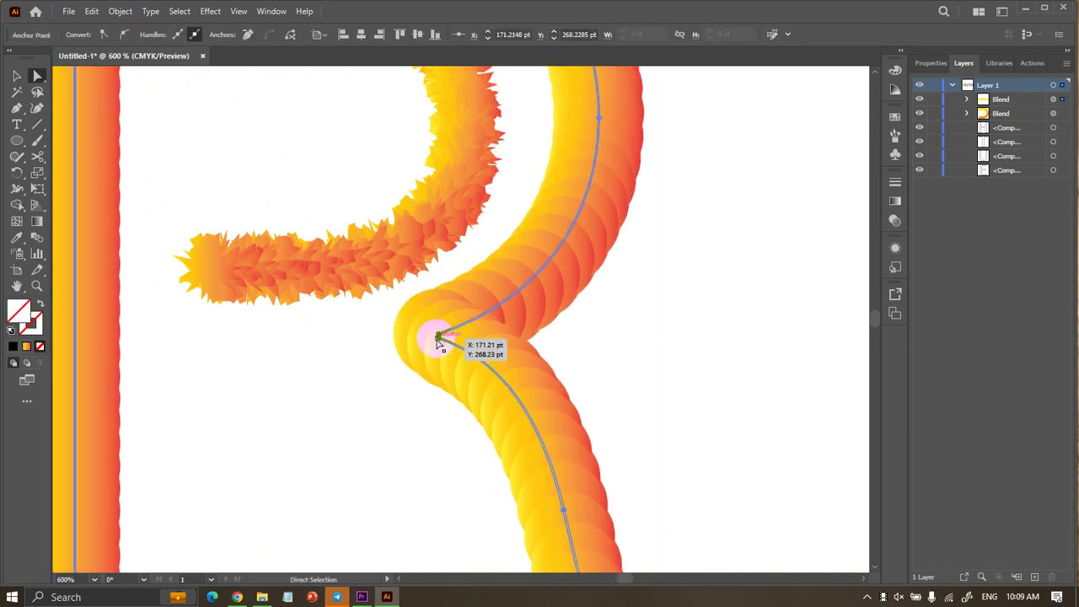
drag(437, 341, 339, 359)
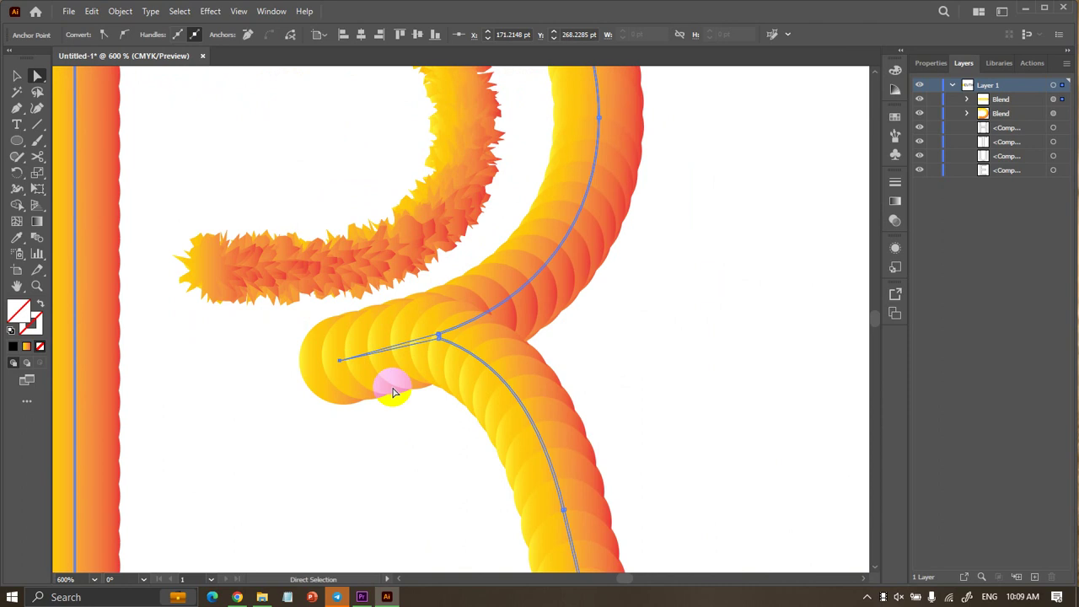
key(ctrl+z)
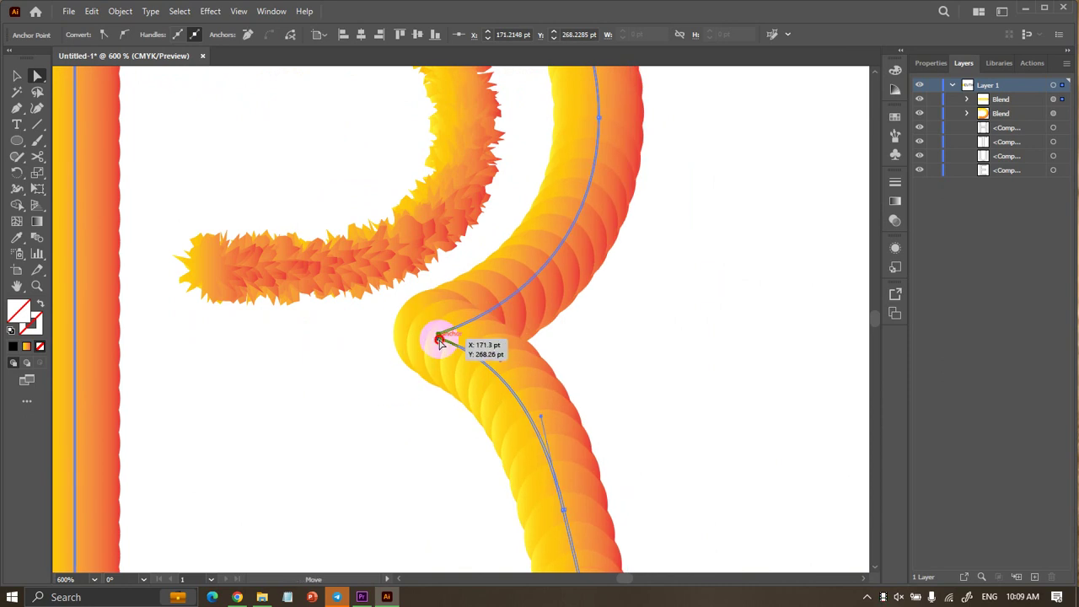
drag(438, 340, 245, 354)
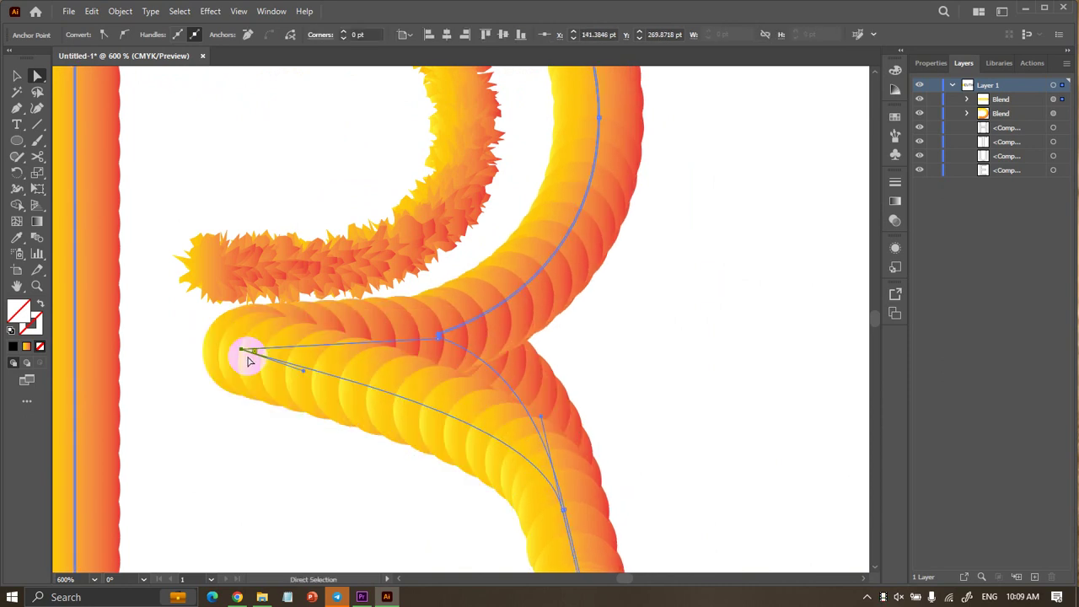
key(ctrl+z)
scroll(444, 339, up, 2)
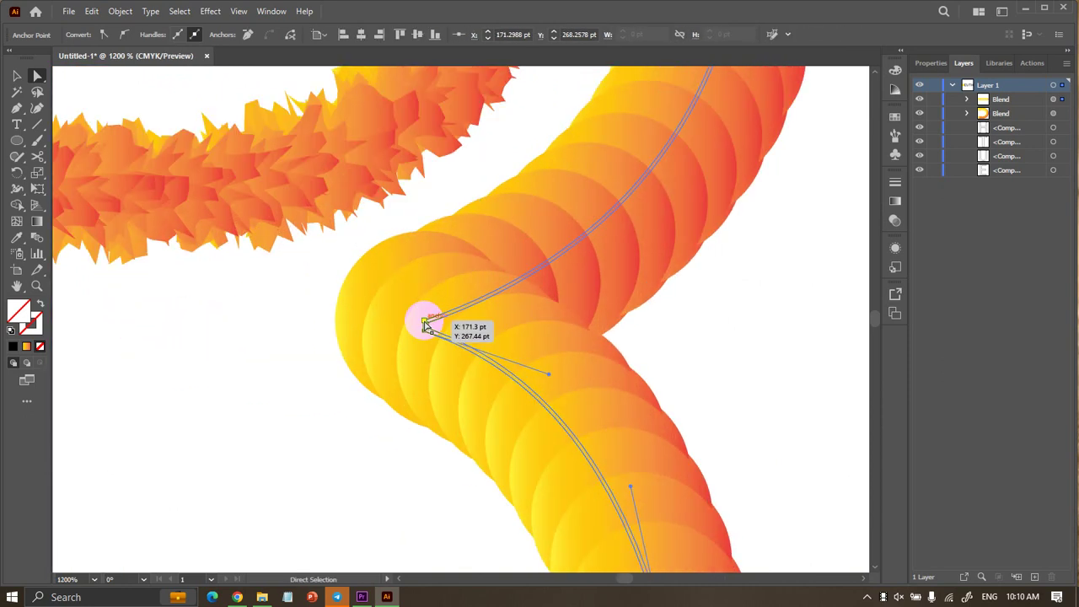
mouse_move(425, 323)
mouse_down()
mouse_move(231, 320)
mouse_move(90, 352)
mouse_up()
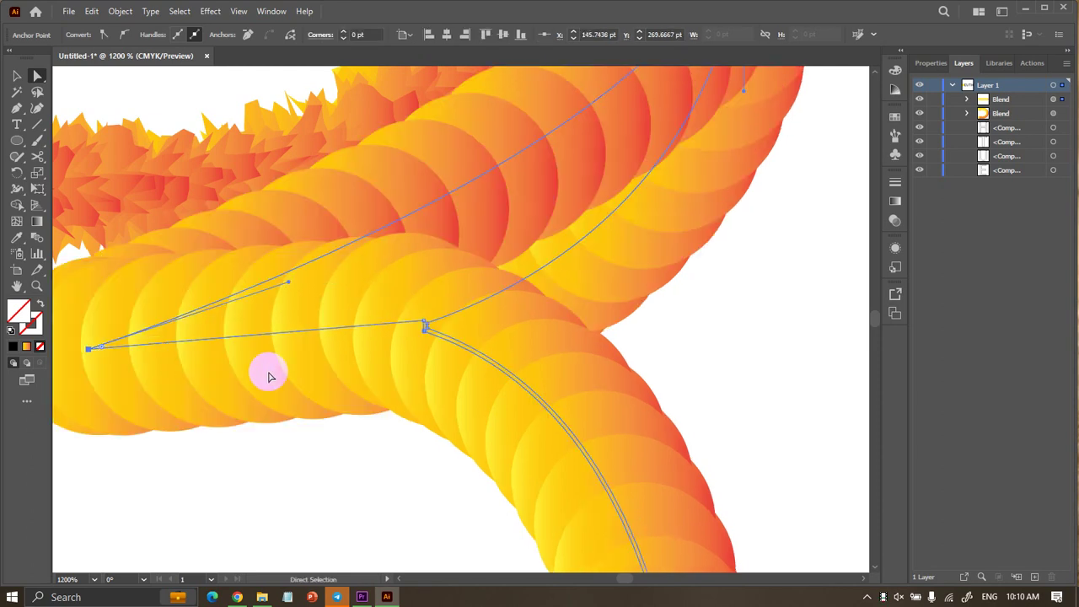
scroll(435, 403, down, 4)
scroll(434, 402, up, 2)
scroll(433, 371, up, 2)
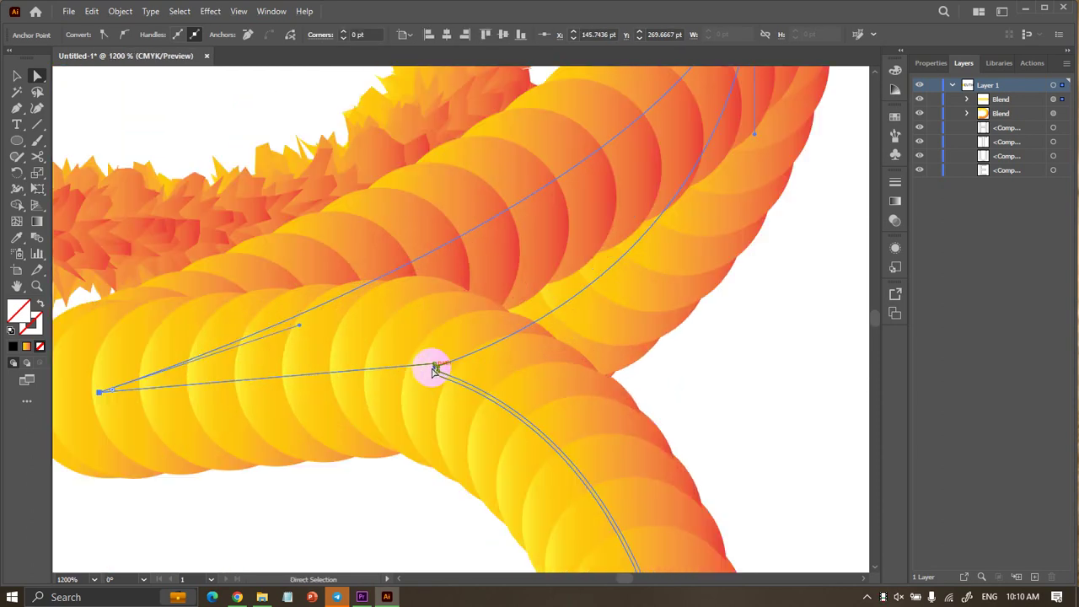
click(435, 368)
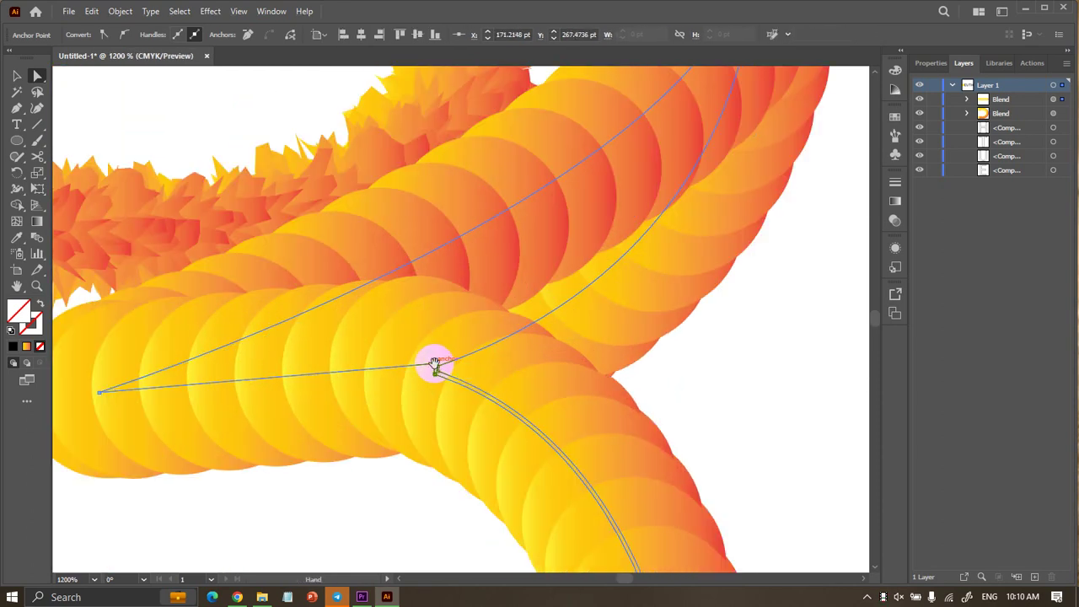
drag(435, 368, 109, 461)
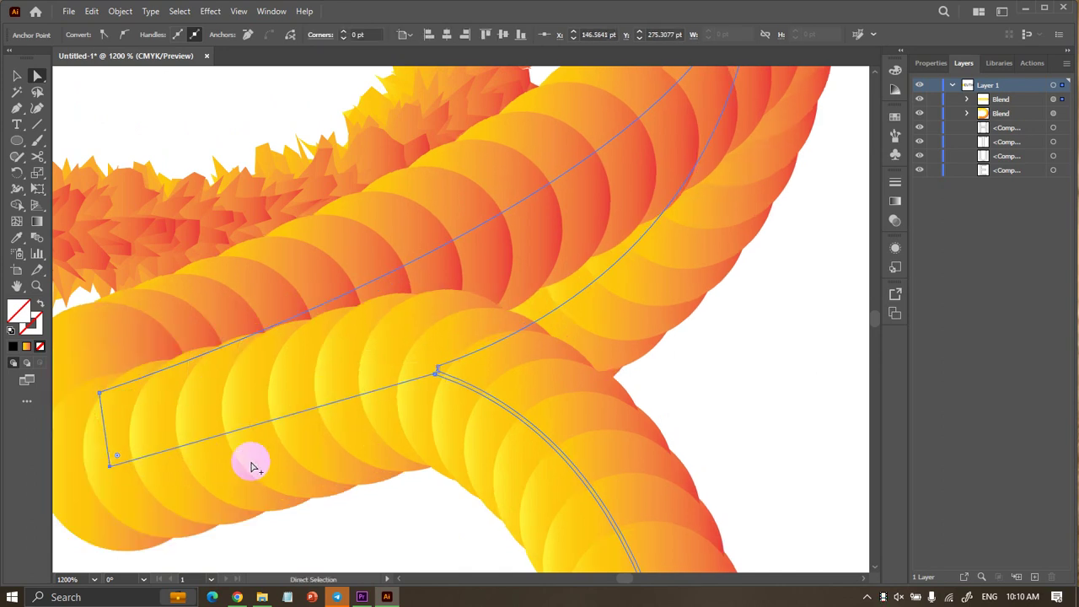
scroll(253, 462, down, 4)
Reshape the outer R blend's spine so the junction loop disappears.
click(499, 441)
scroll(499, 441, down, 1)
scroll(501, 435, up, 1)
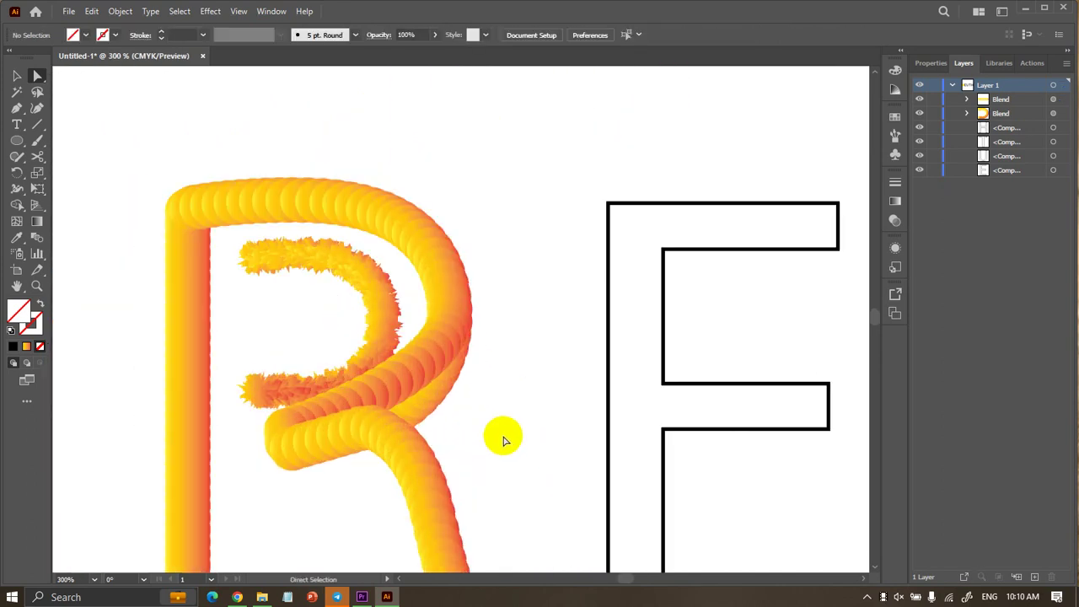
scroll(503, 437, down, 1)
click(446, 302)
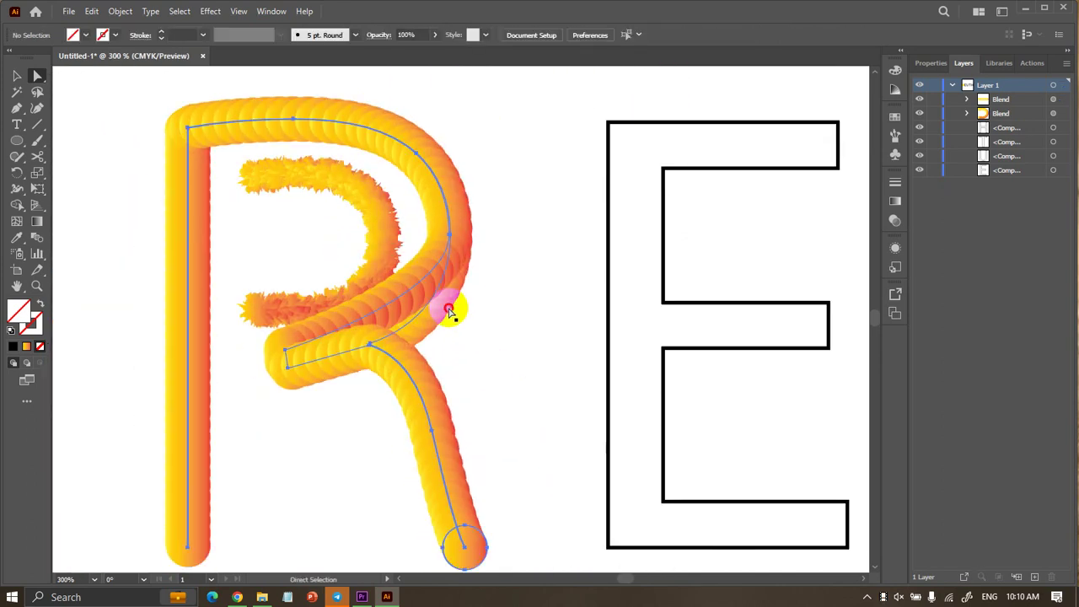
drag(435, 291, 429, 284)
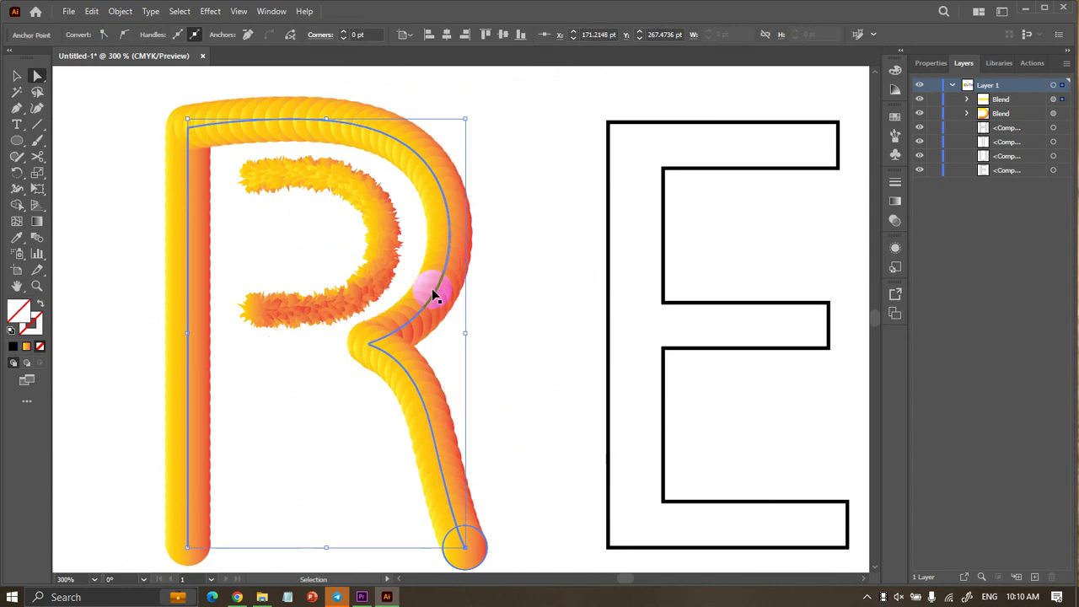
click(356, 367)
Nudge the spine's junction anchor left and down so the leg meets the bowl cleanly.
scroll(356, 368, up, 1)
click(349, 330)
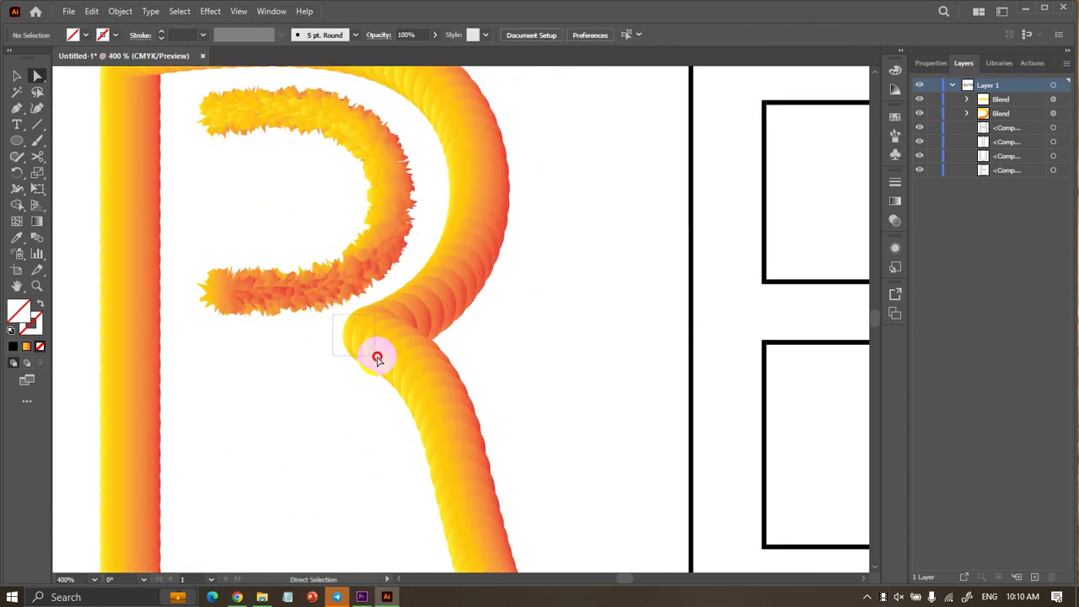
click(373, 341)
scroll(373, 341, up, 2)
scroll(371, 337, up, 1)
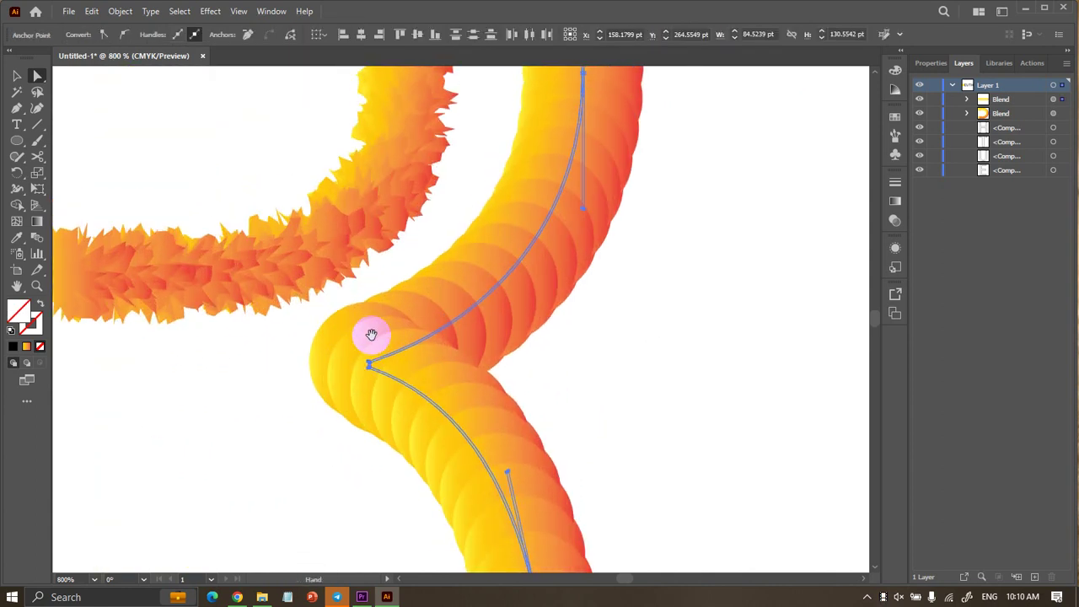
scroll(375, 354, up, 3)
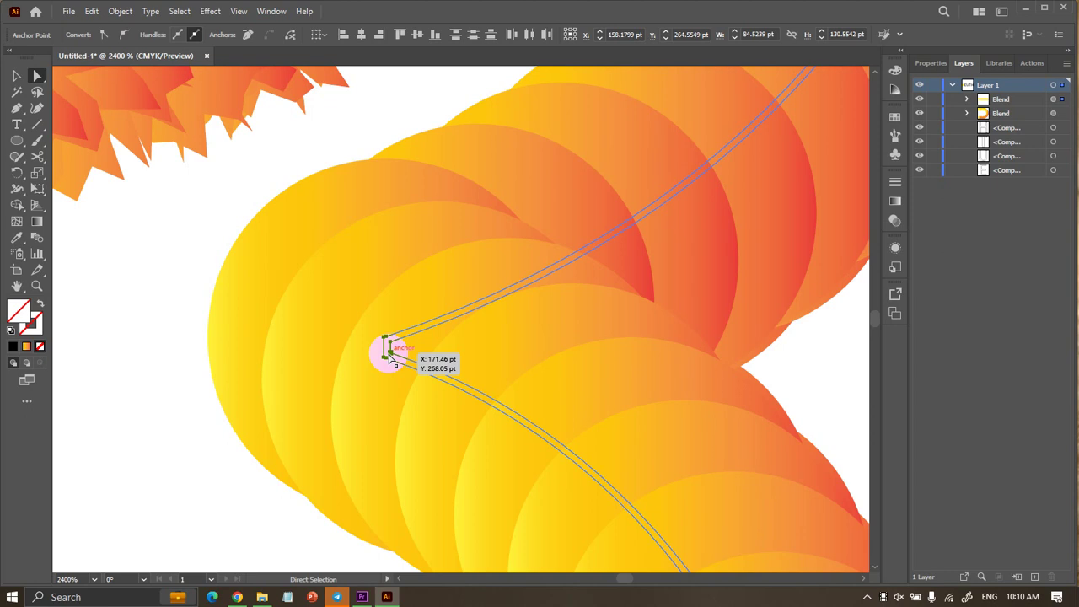
drag(387, 359, 257, 400)
scroll(257, 401, down, 5)
click(544, 363)
scroll(545, 363, down, 2)
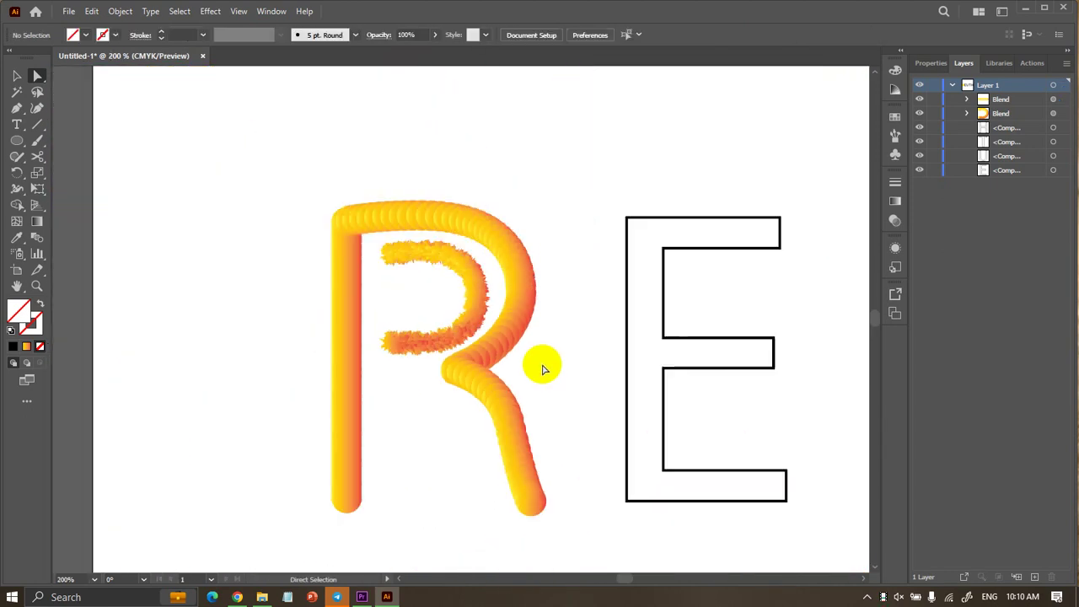
scroll(544, 369, up, 1)
key(super)
key(super)
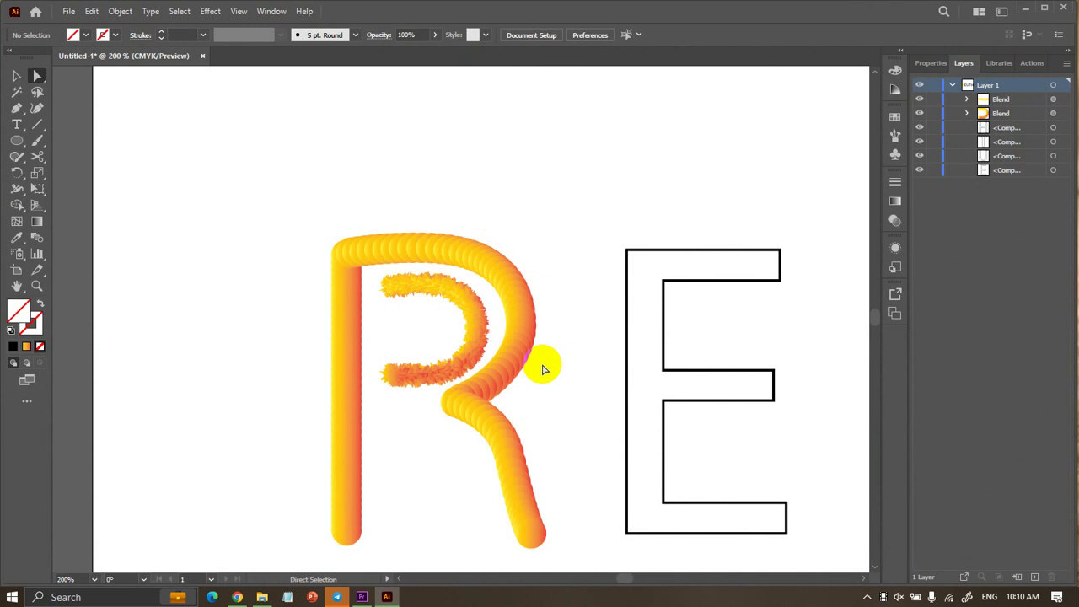
Shrink the fuzzy inner bowl blend from its top-right corner and shift it slightly left.
click(543, 369)
key(ctrl+z)
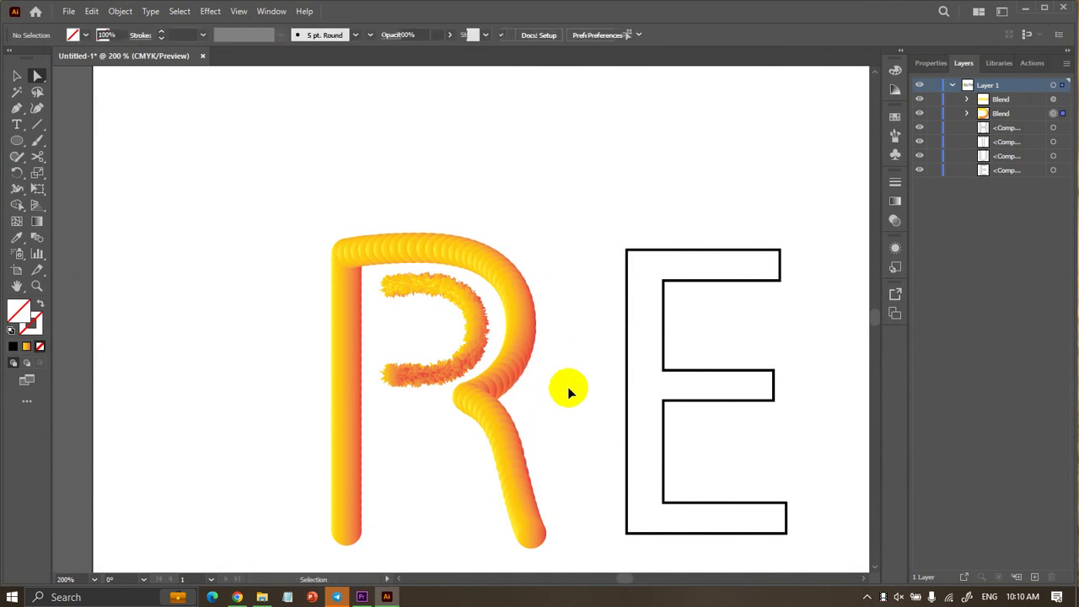
key(ctrl+z)
scroll(494, 422, up, 2)
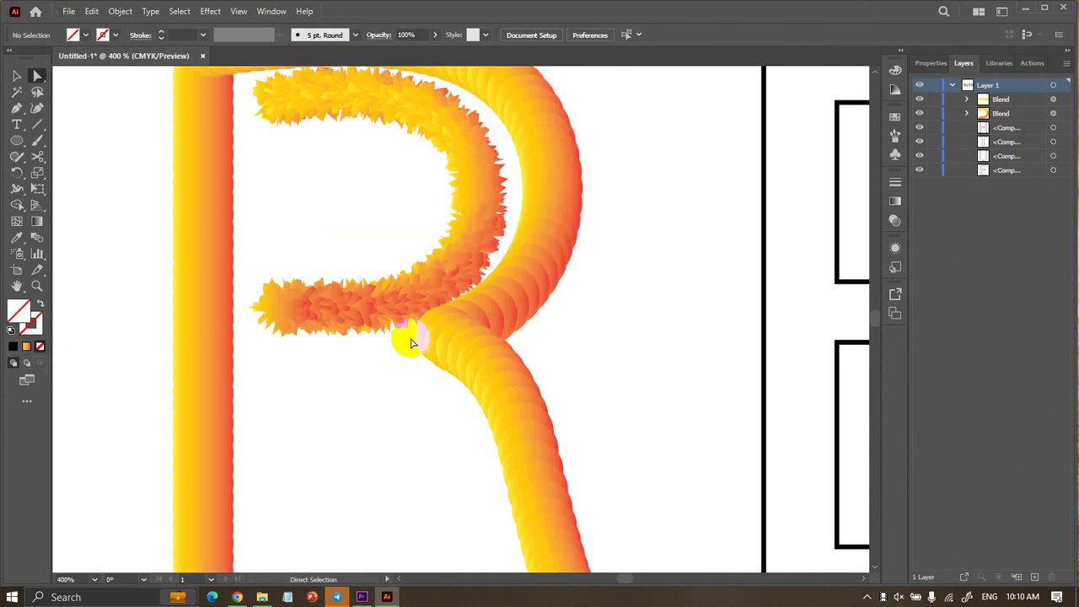
scroll(390, 396, down, 1)
click(305, 169)
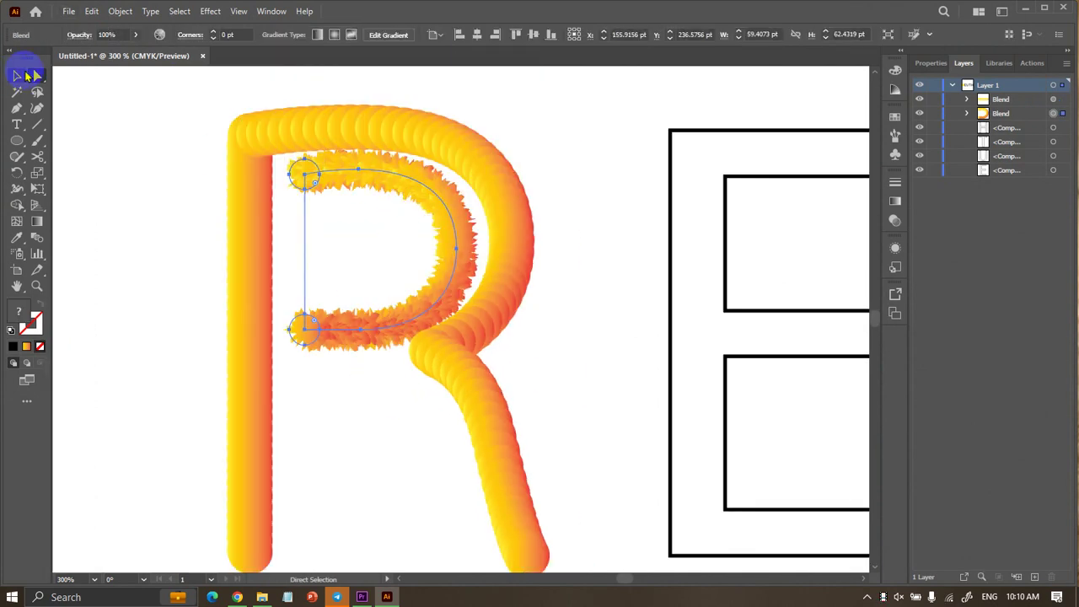
click(19, 75)
drag(476, 154, 453, 162)
drag(427, 207, 419, 208)
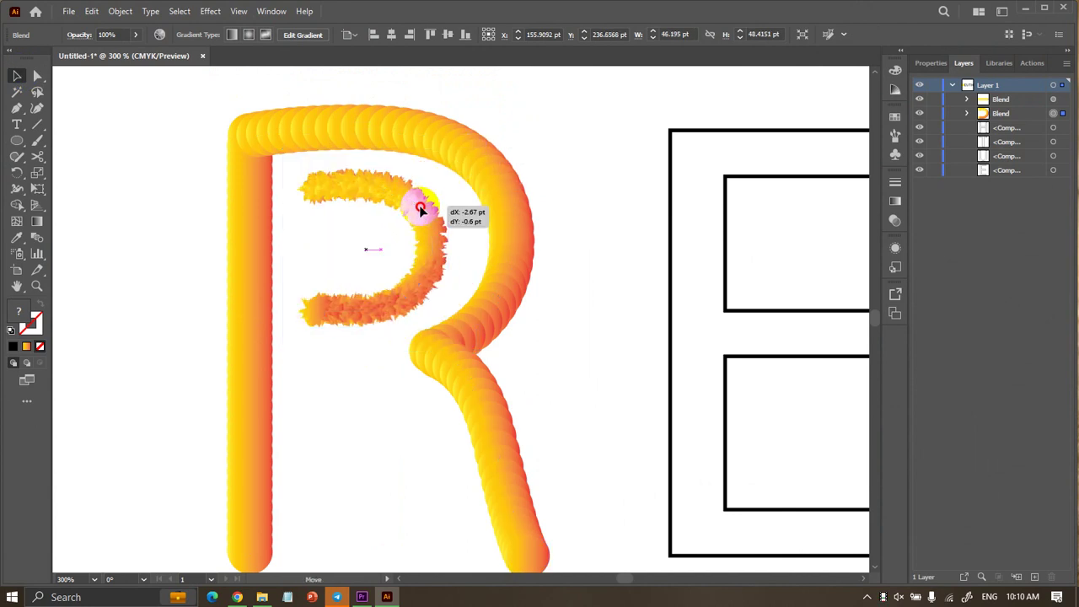
click(563, 228)
scroll(573, 228, down, 2)
click(463, 334)
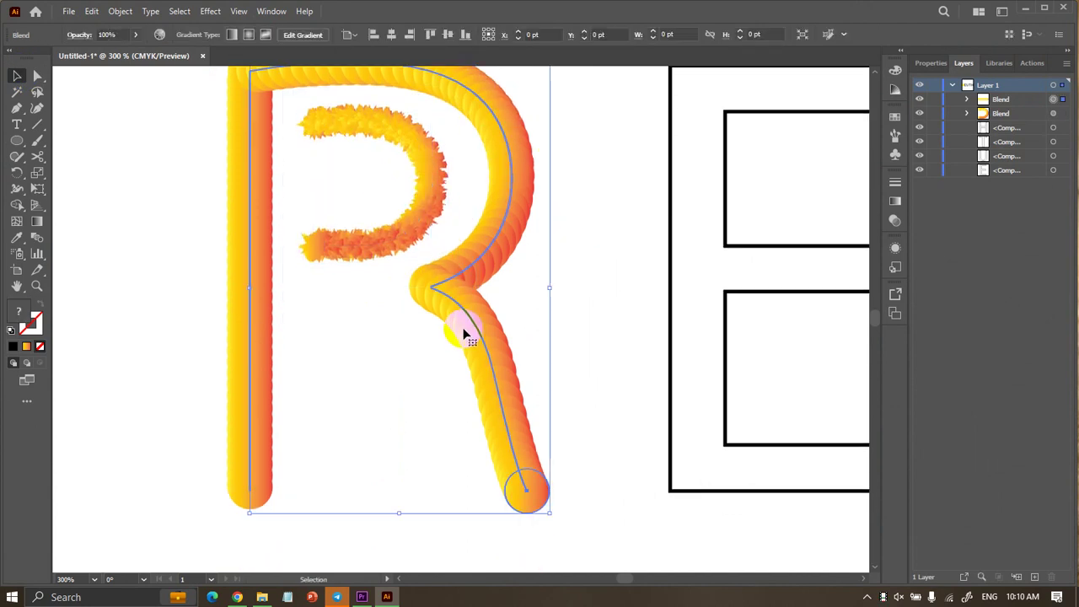
scroll(447, 329, up, 2)
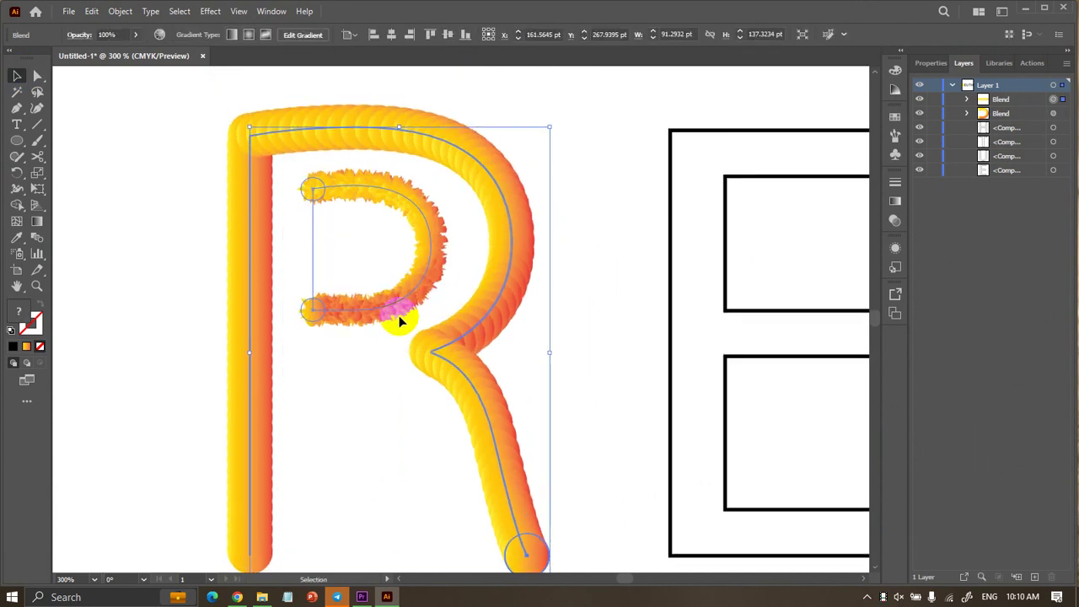
Apply Roughen to the outer R blend: Detail 100/in, Absolute size about 5 pt.
click(209, 14)
mouse_move(251, 120)
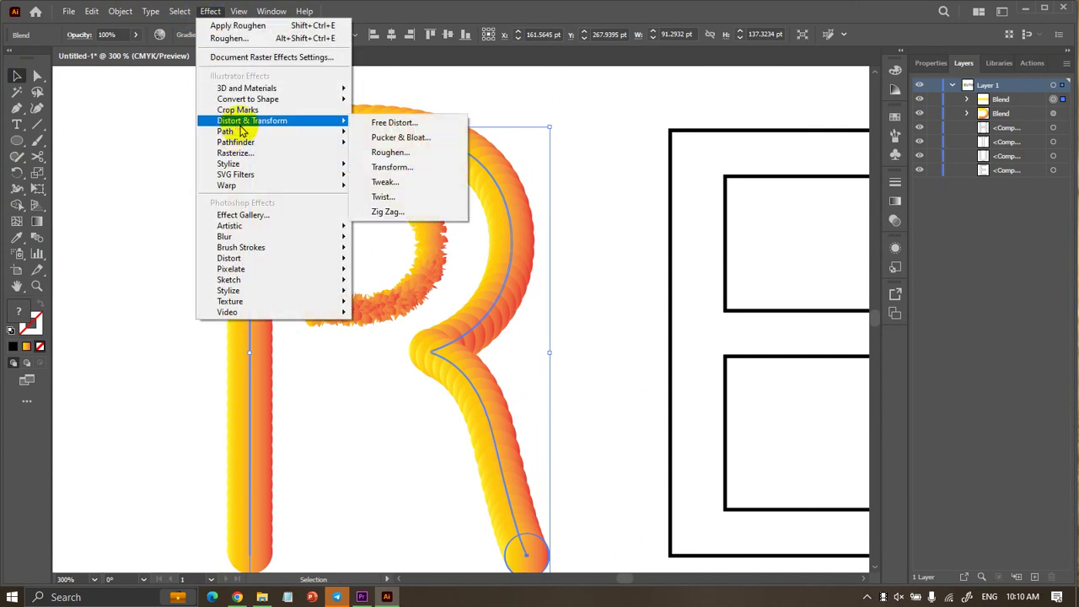
click(389, 152)
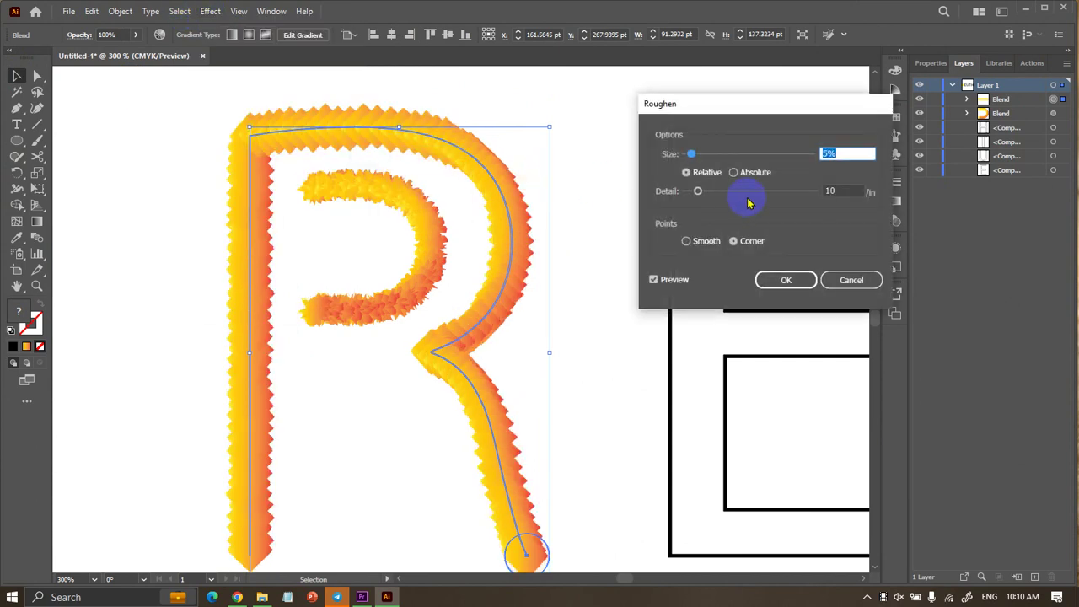
key(Tab)
text(100)
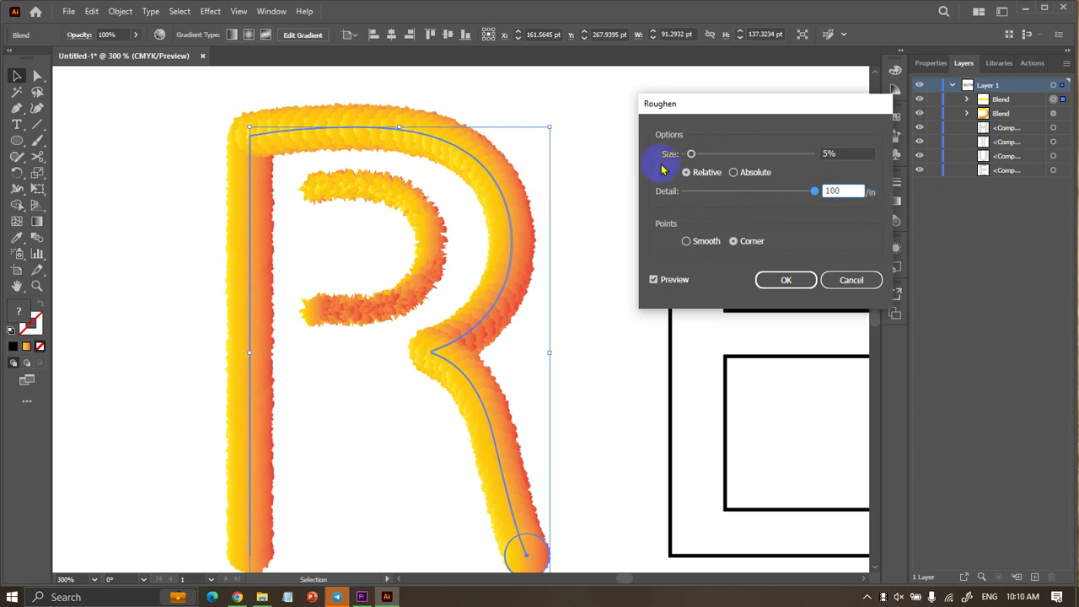
drag(690, 154, 709, 155)
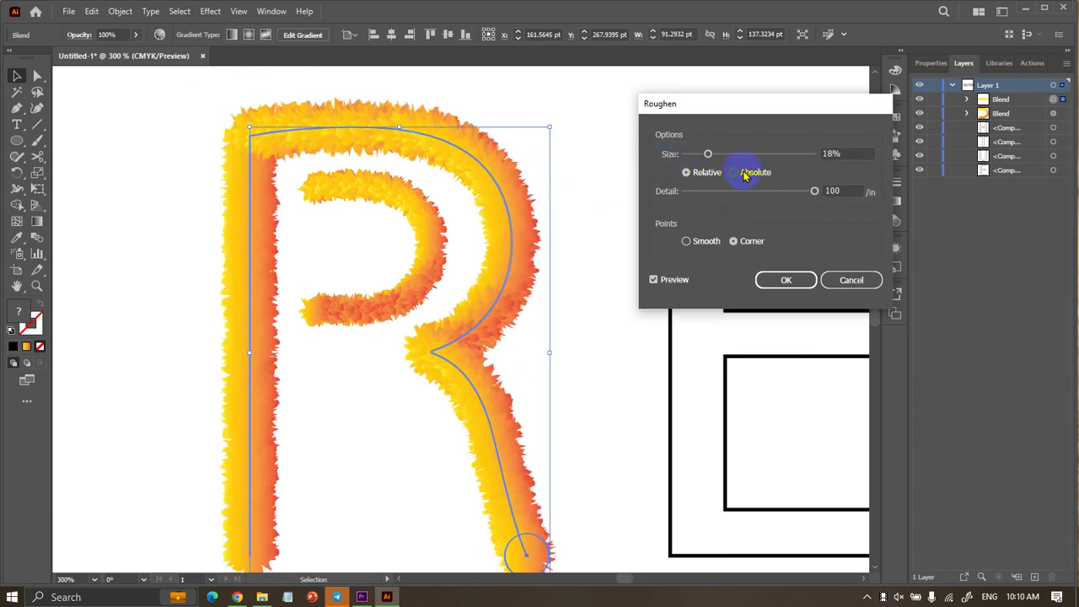
click(744, 174)
drag(717, 157, 692, 156)
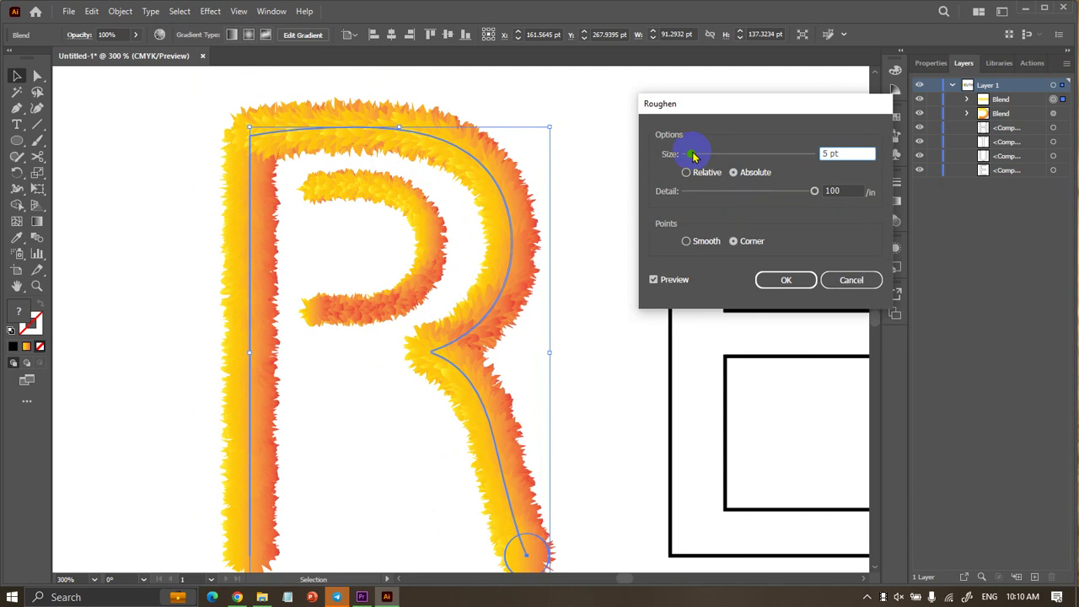
click(777, 280)
click(604, 271)
scroll(604, 272, down, 2)
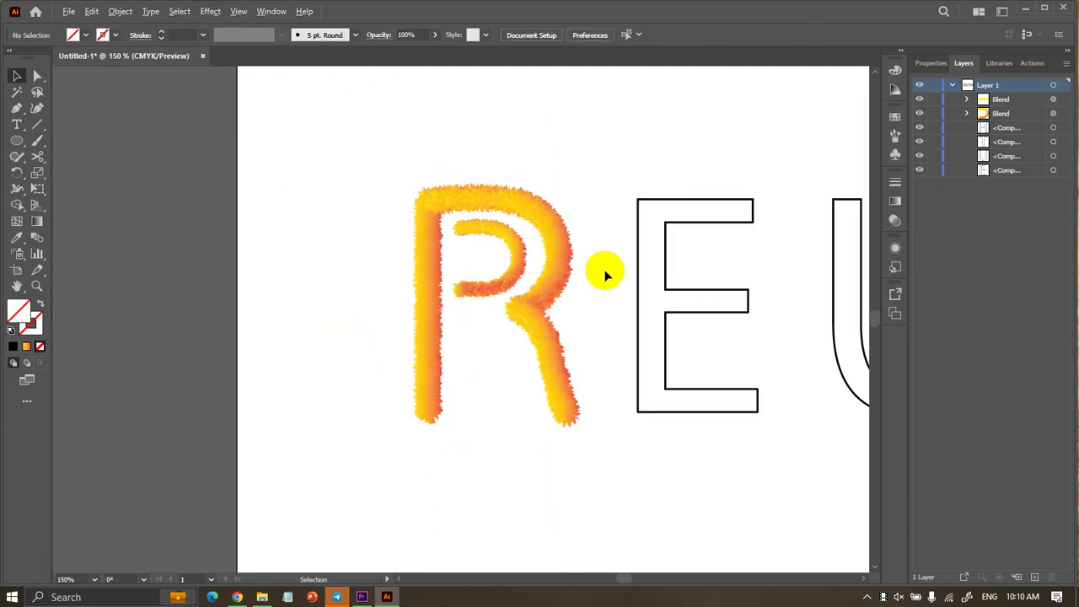
scroll(604, 271, right, 1)
scroll(604, 272, right, 1)
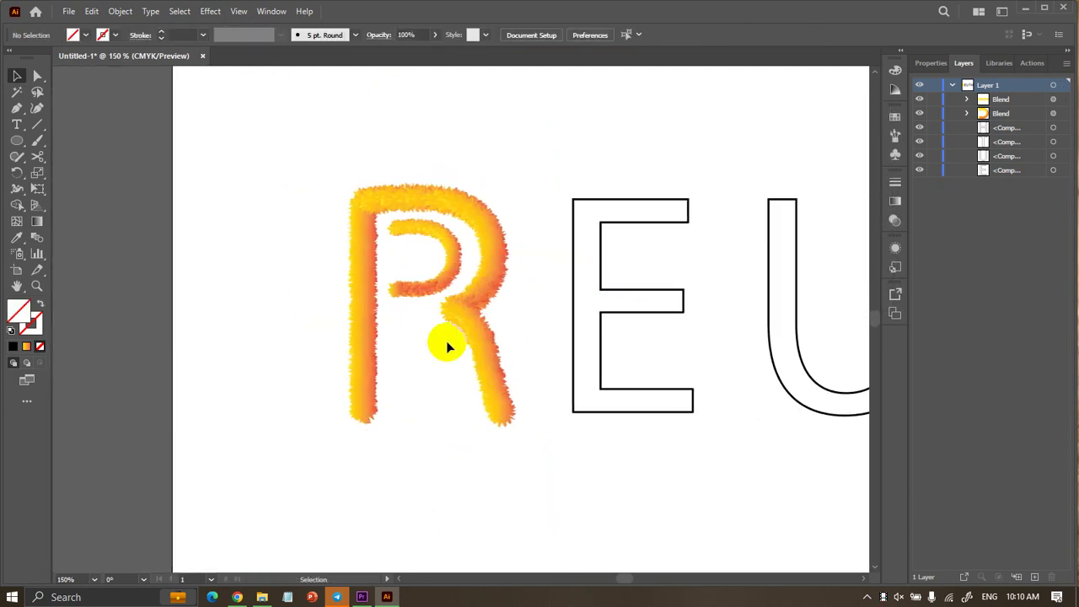
scroll(447, 346, up, 1)
scroll(447, 346, up, 2)
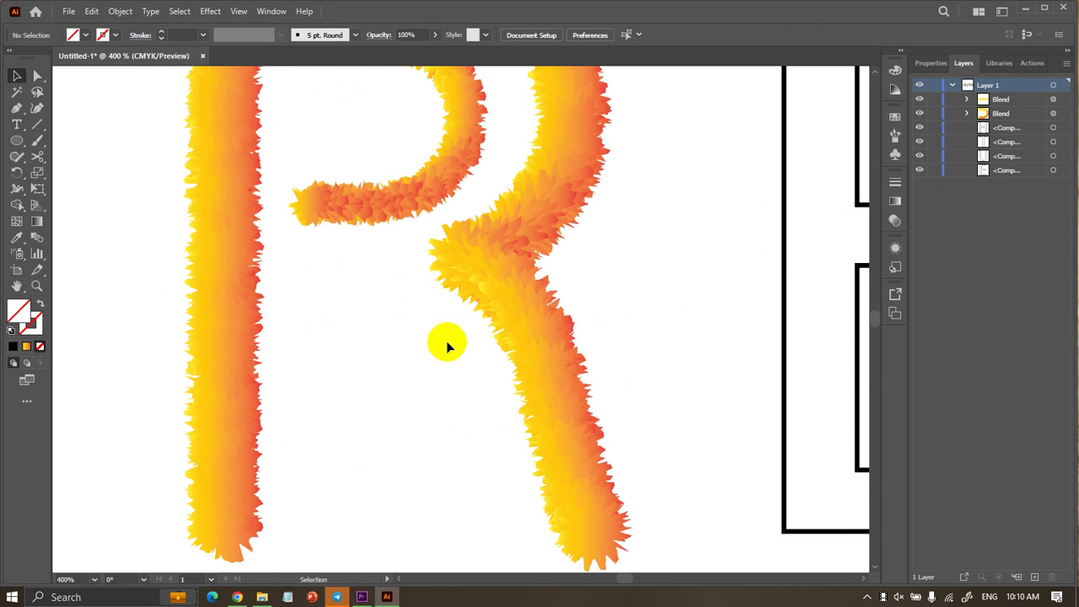
scroll(447, 346, down, 2)
scroll(446, 341, up, 1)
scroll(441, 341, up, 1)
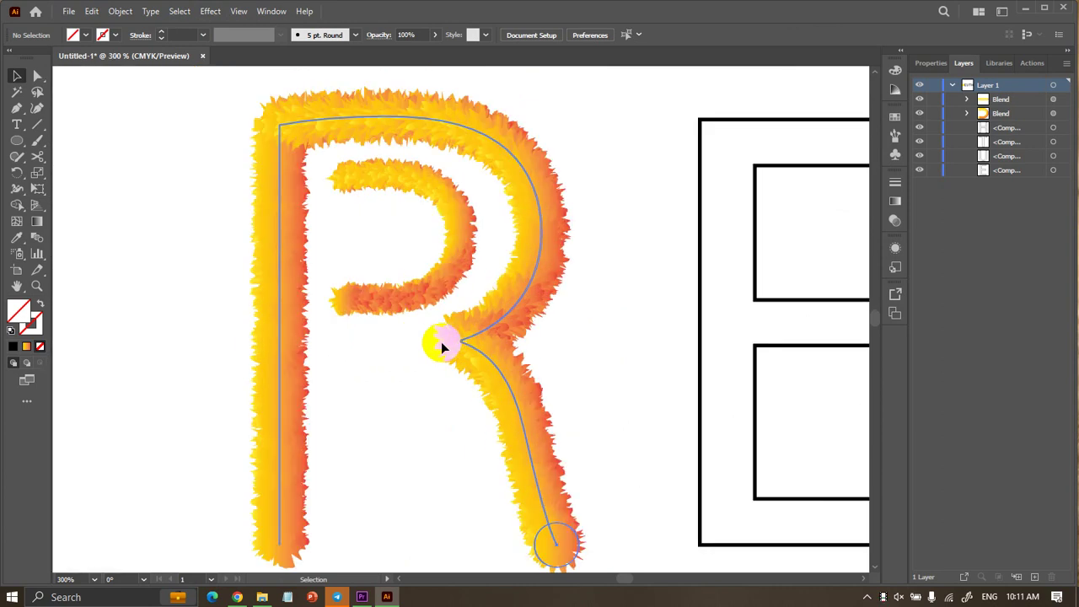
click(252, 206)
click(156, 184)
scroll(149, 181, down, 1)
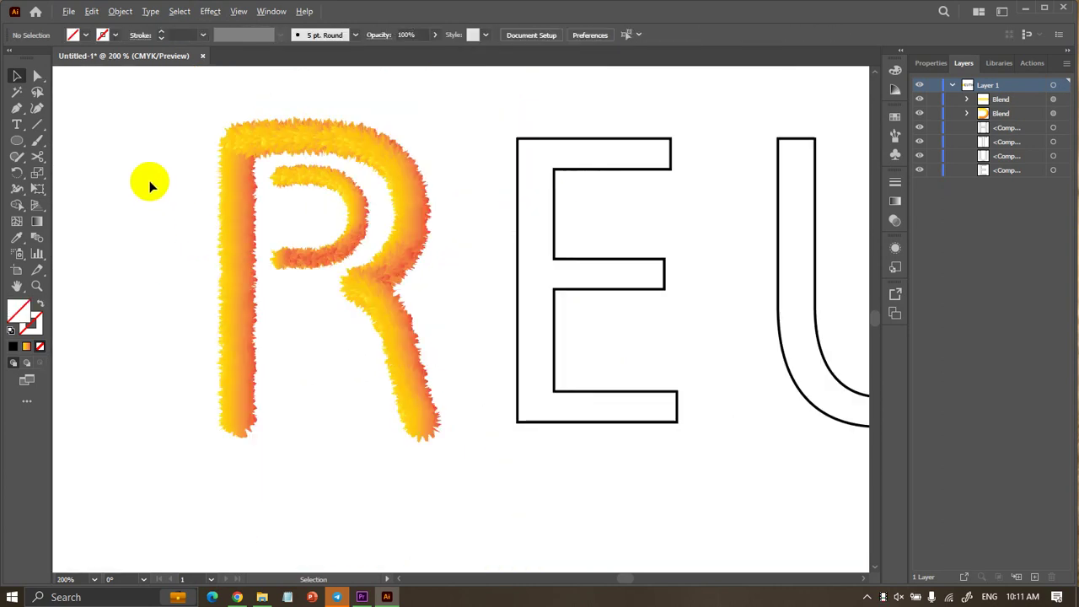
scroll(149, 181, right, 1)
scroll(160, 182, down, 4)
scroll(174, 202, up, 1)
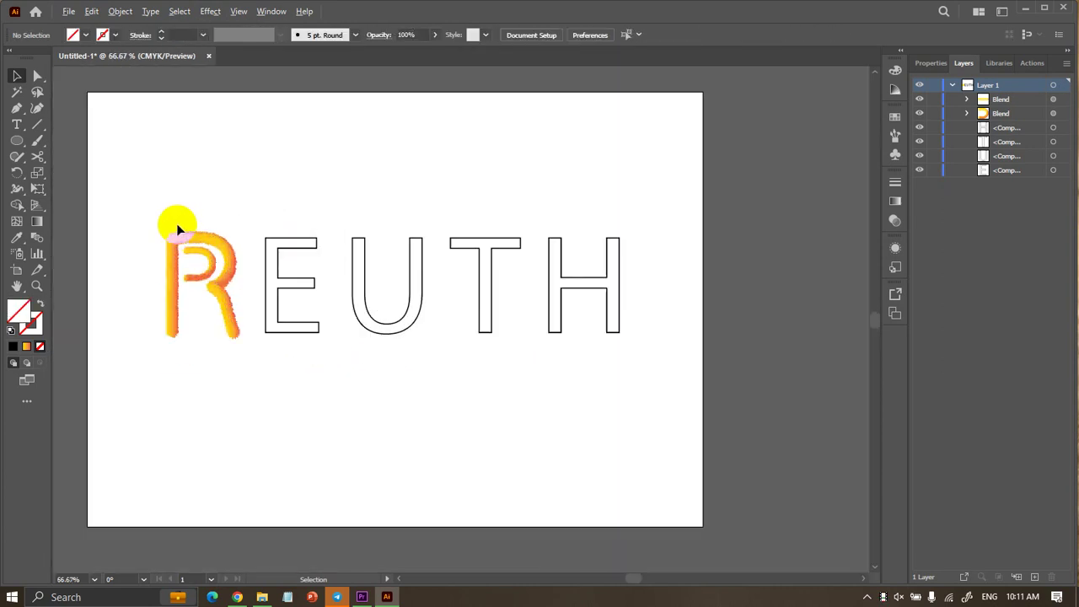
scroll(176, 224, up, 2)
drag(160, 236, 300, 495)
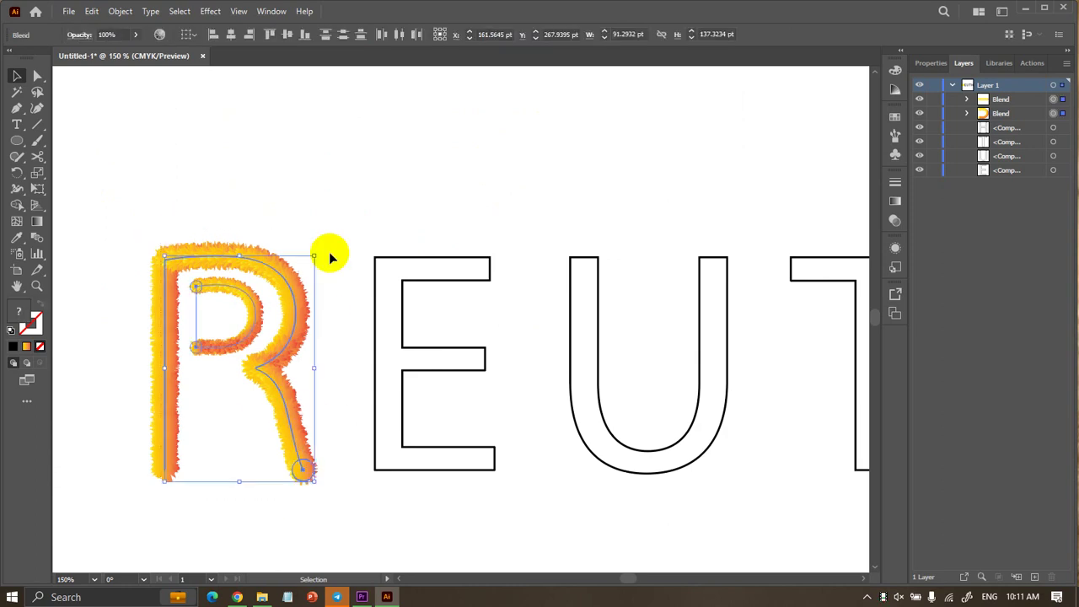
mouse_move(314, 254)
mouse_down()
mouse_move(509, 126)
mouse_move(505, 157)
mouse_up()
click(509, 161)
scroll(509, 161, down, 2)
scroll(509, 161, up, 1)
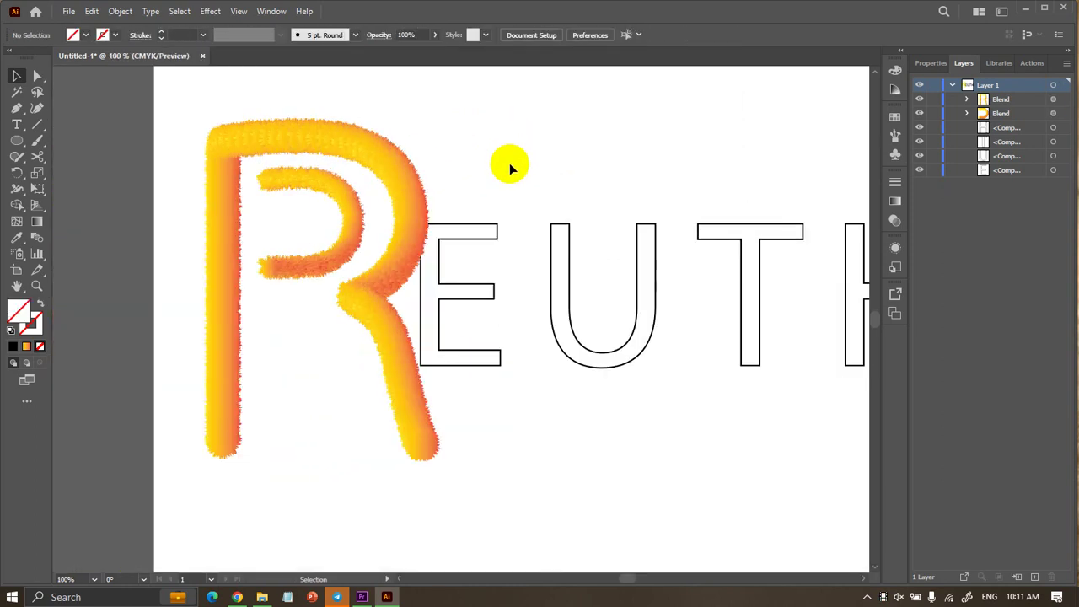
key(ctrl+z)
click(509, 162)
scroll(509, 162, right, 3)
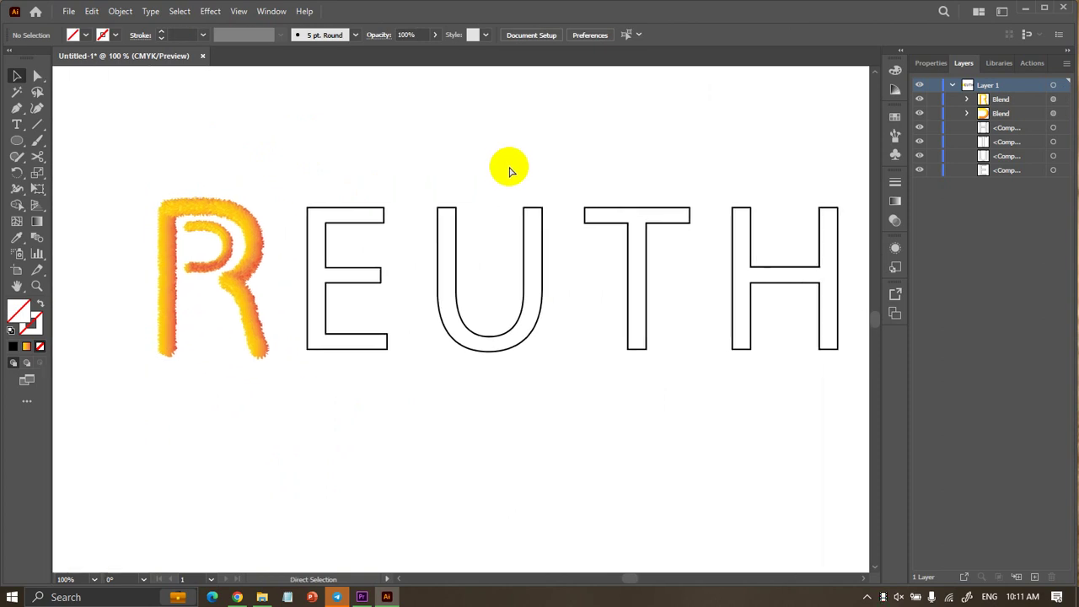
scroll(221, 273, up, 2)
scroll(193, 272, up, 2)
click(174, 289)
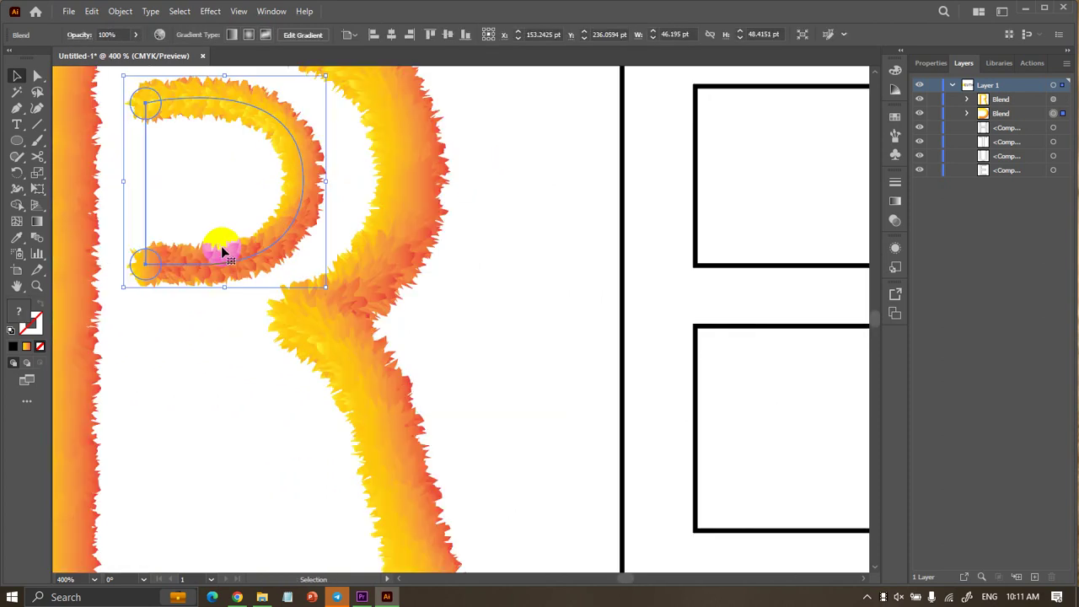
click(200, 333)
scroll(200, 328, down, 1)
scroll(185, 354, left, 2)
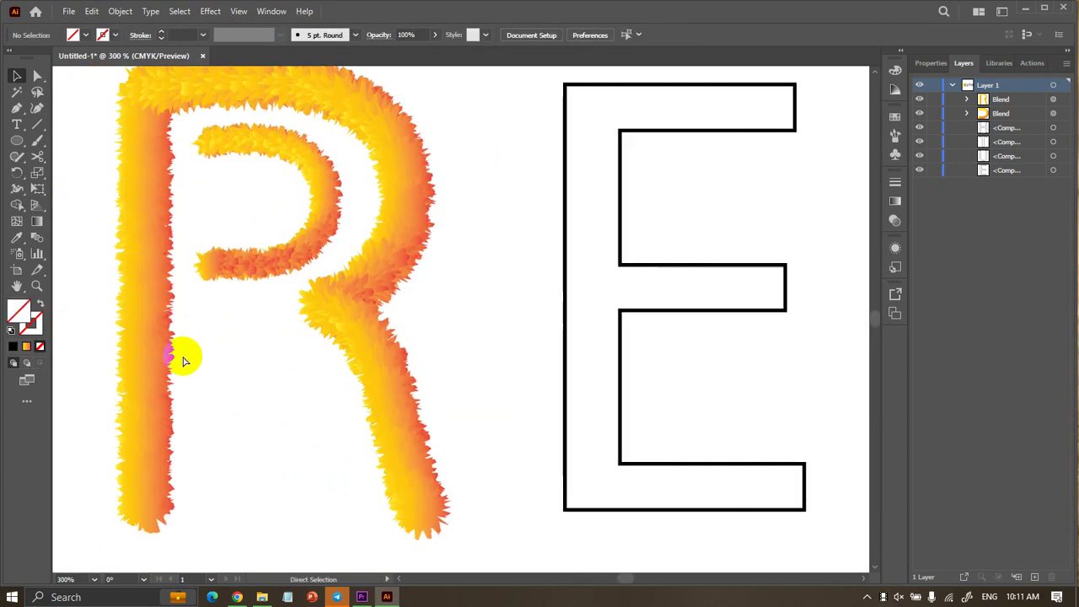
click(240, 401)
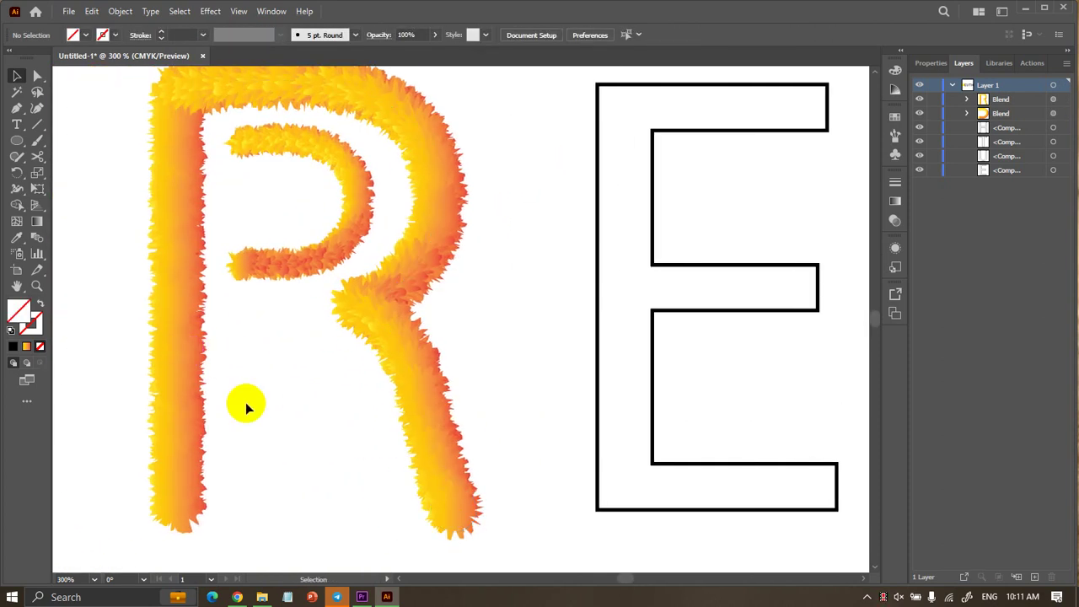
click(337, 597)
click(174, 322)
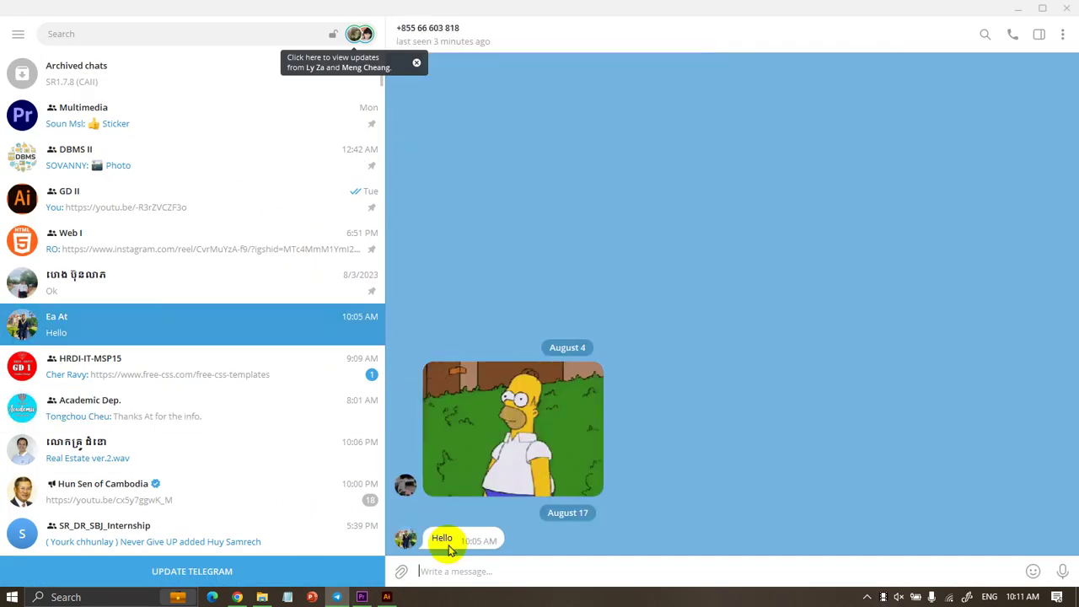
text(H)
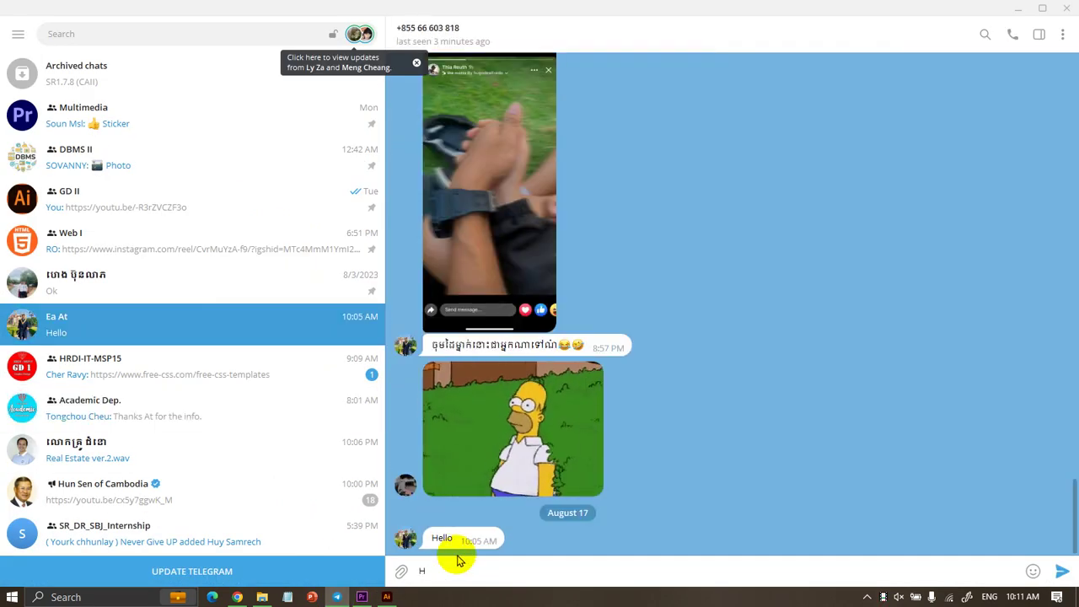
text(iello)
key(Return)
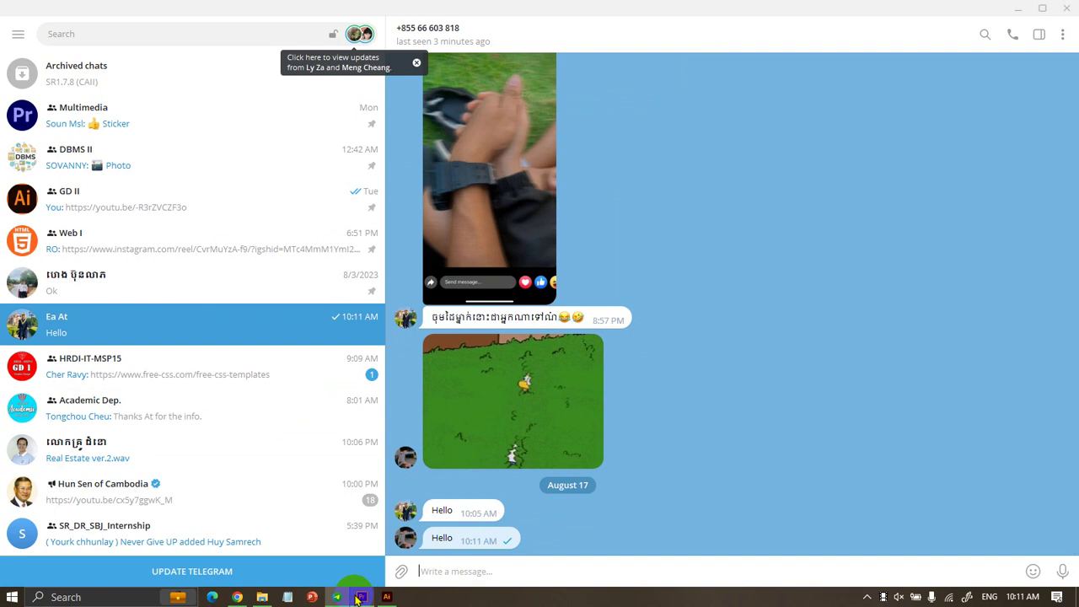
click(386, 597)
scroll(337, 481, down, 4)
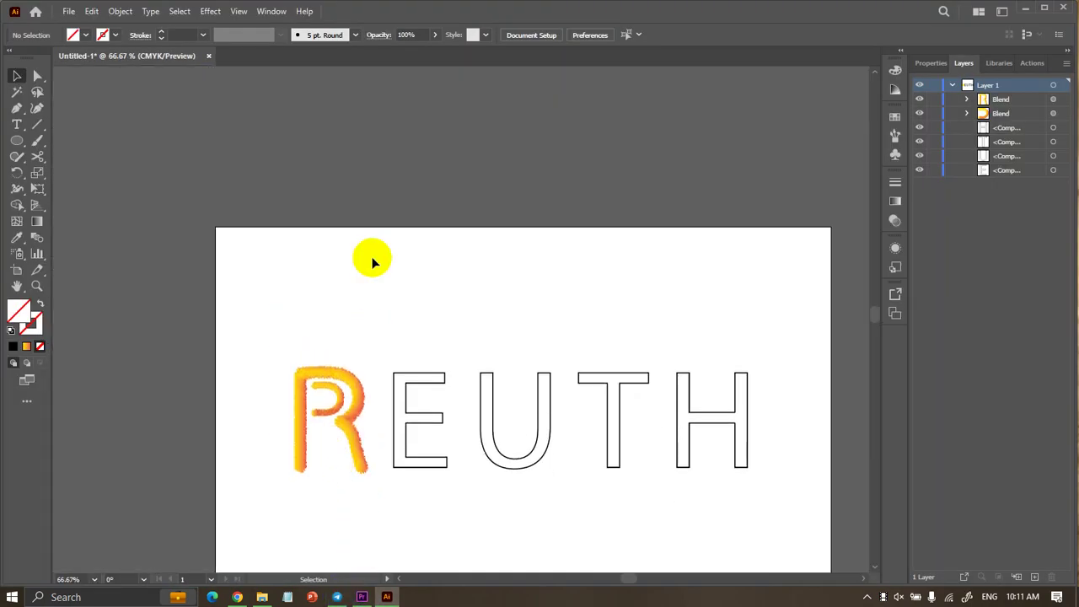
Select and zoom in on the outlined E, then bring up the Object menu for Expand.
scroll(374, 258, down, 1)
scroll(384, 420, up, 1)
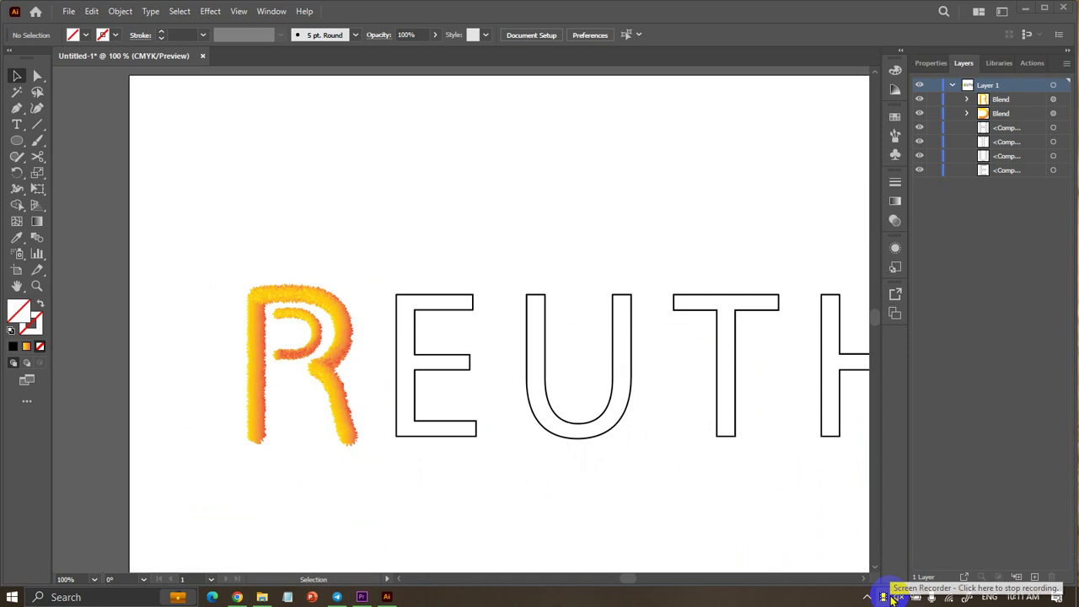
scroll(638, 486, right, 1)
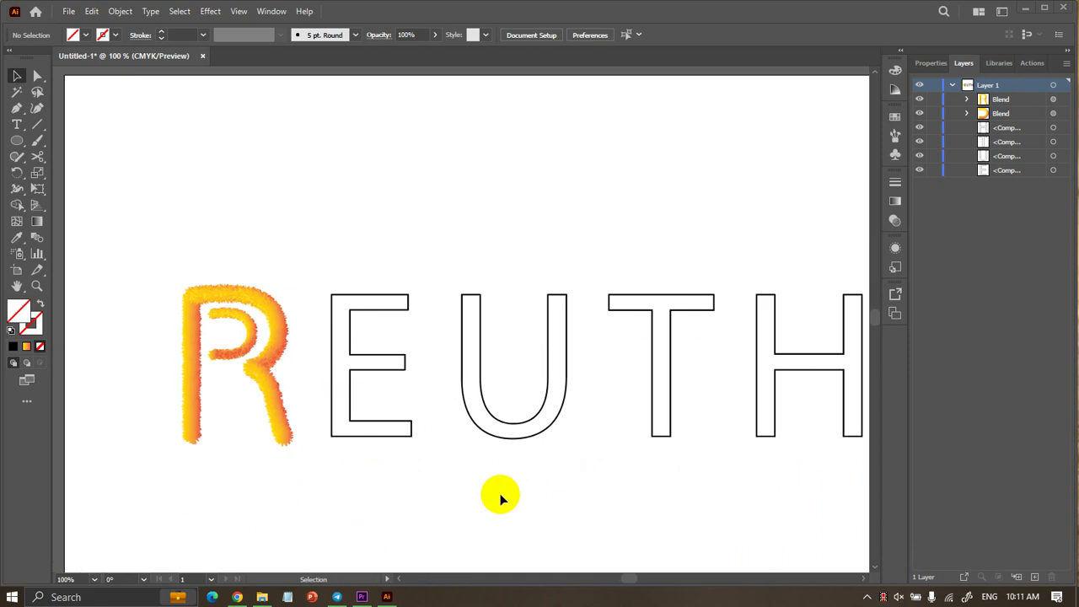
scroll(497, 495, up, 1)
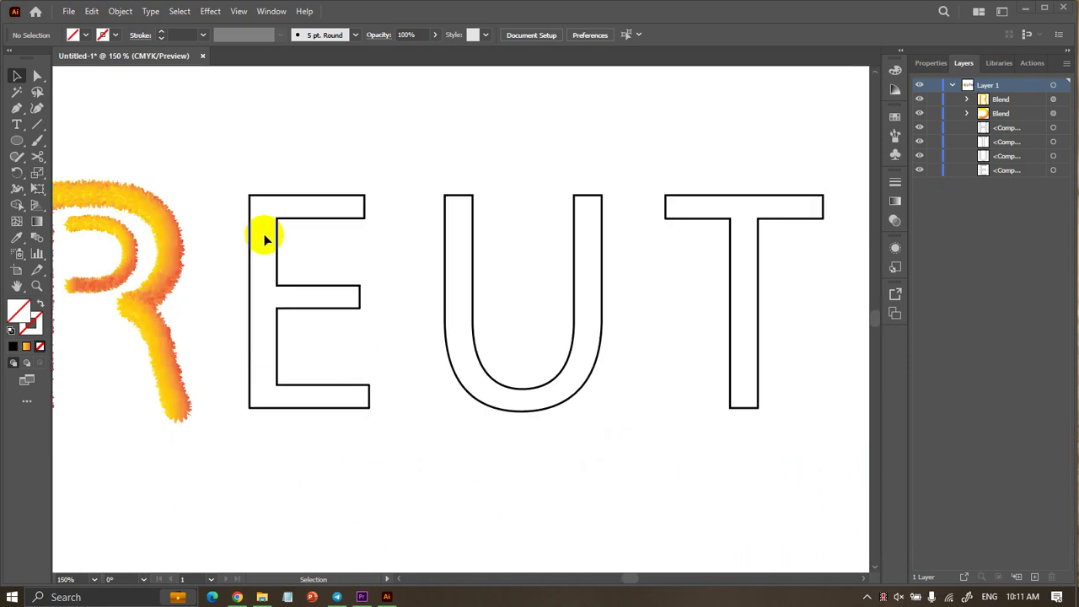
click(259, 193)
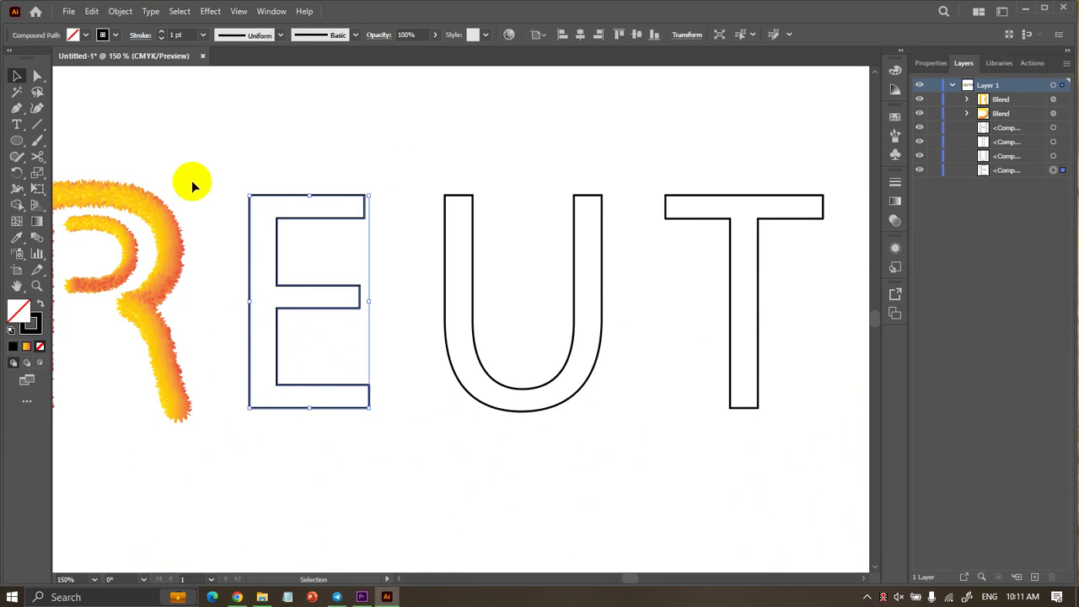
key(a)
scroll(337, 193, left, 2)
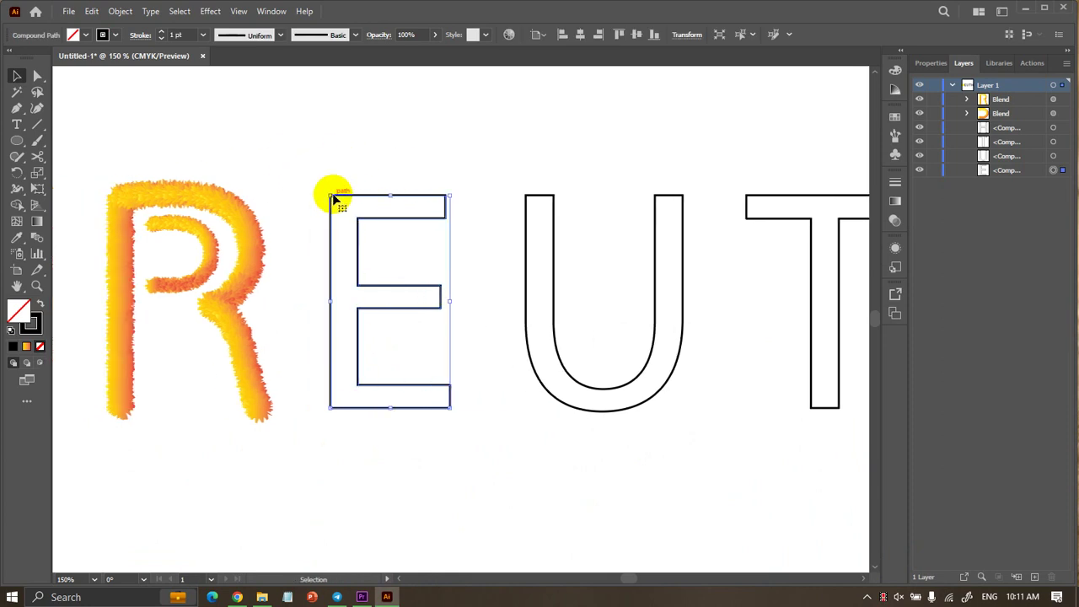
scroll(344, 216, up, 2)
scroll(355, 183, down, 2)
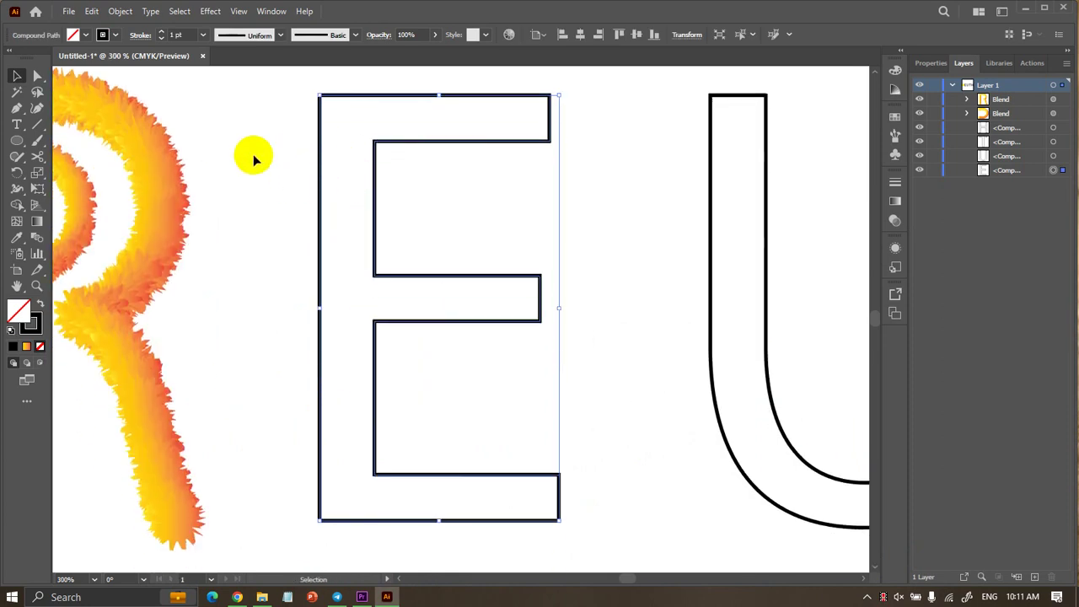
click(69, 37)
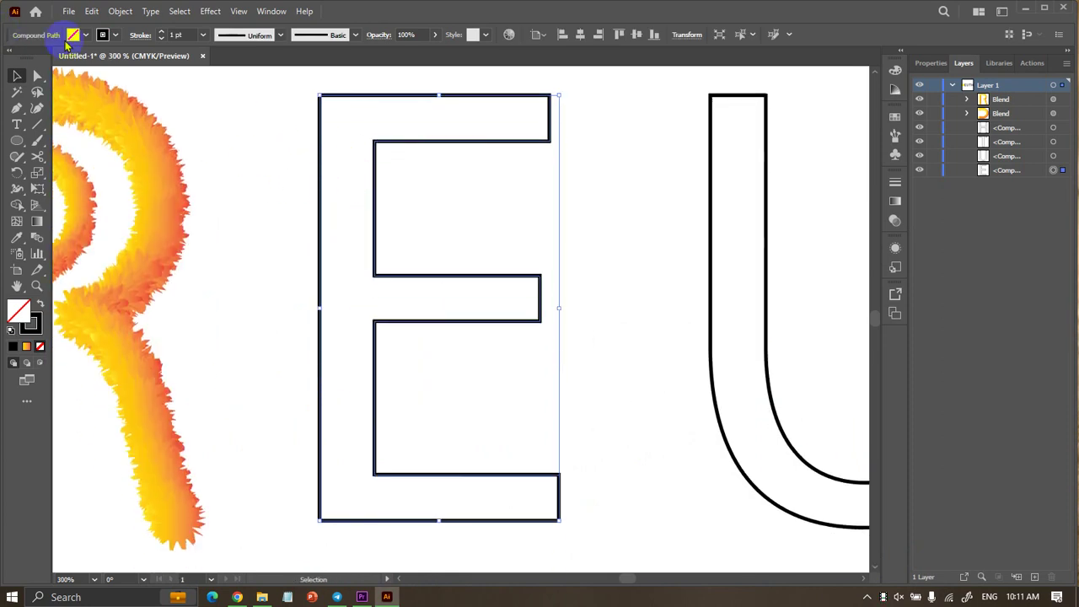
click(120, 12)
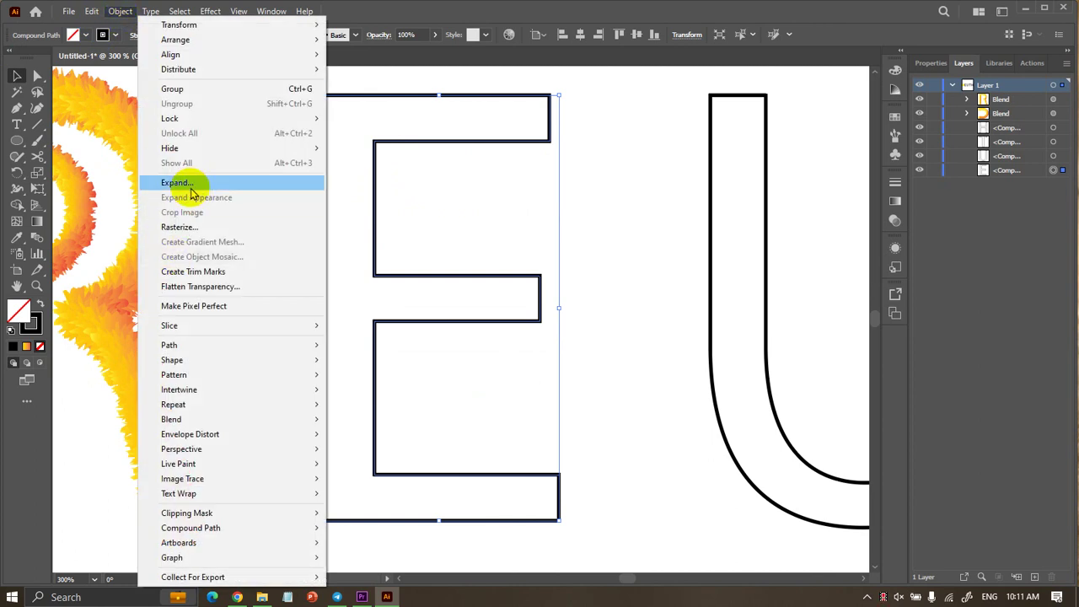
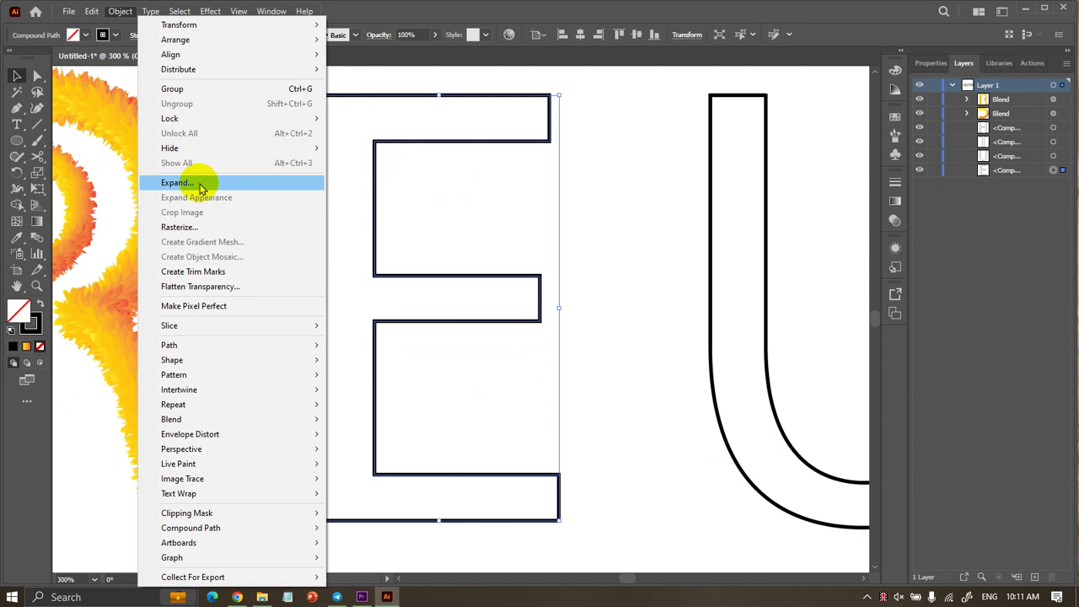
Expand the outlined letter E's fill and stroke.
click(202, 185)
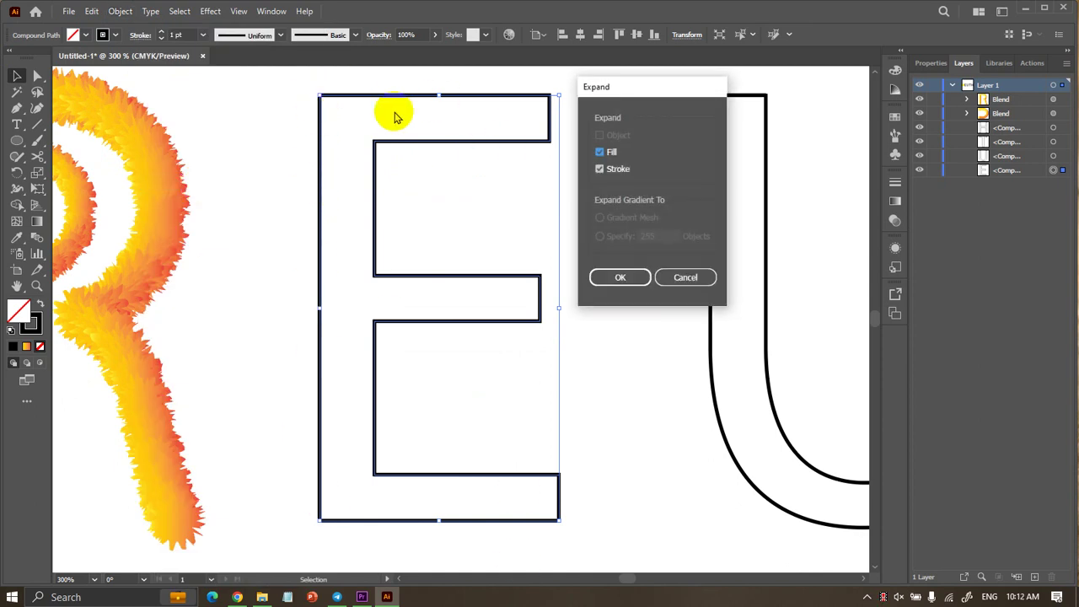
click(621, 279)
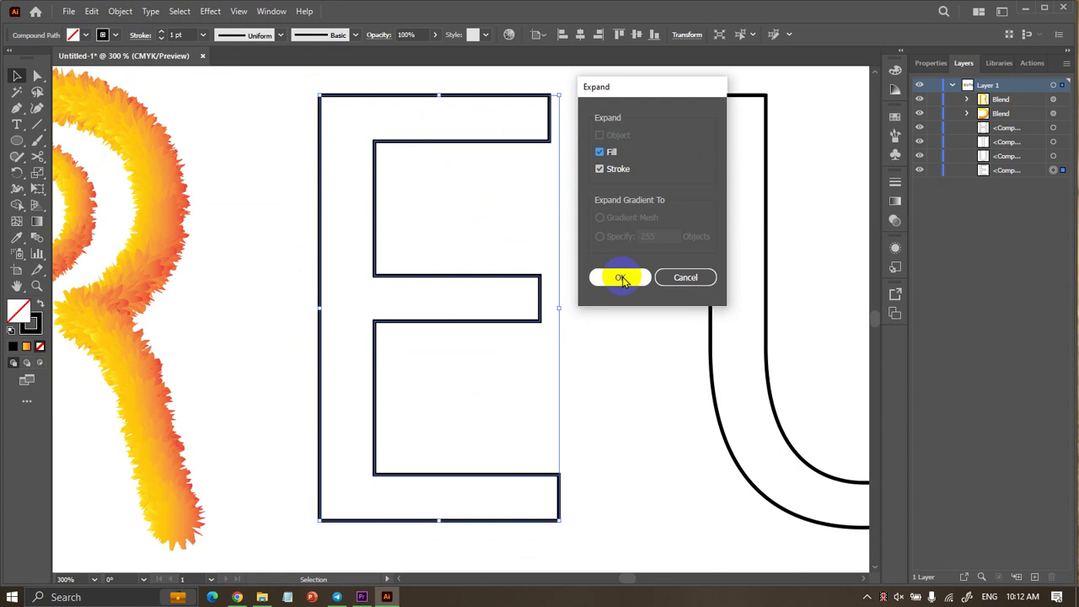
click(621, 279)
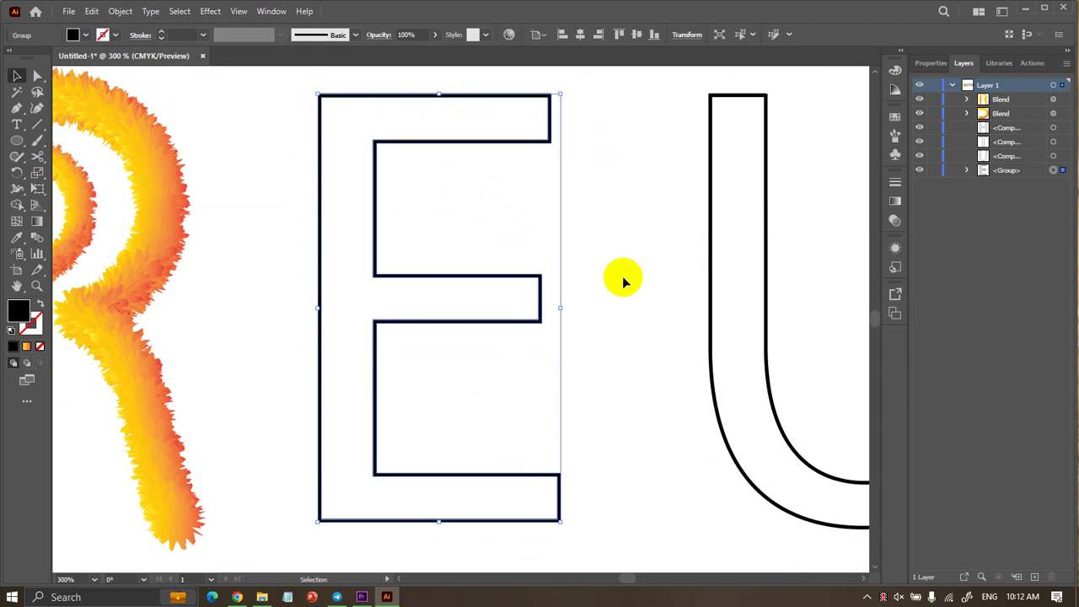
Try cyan, dark blue and orange-red swatches on the E, then return it to black.
click(74, 34)
click(83, 63)
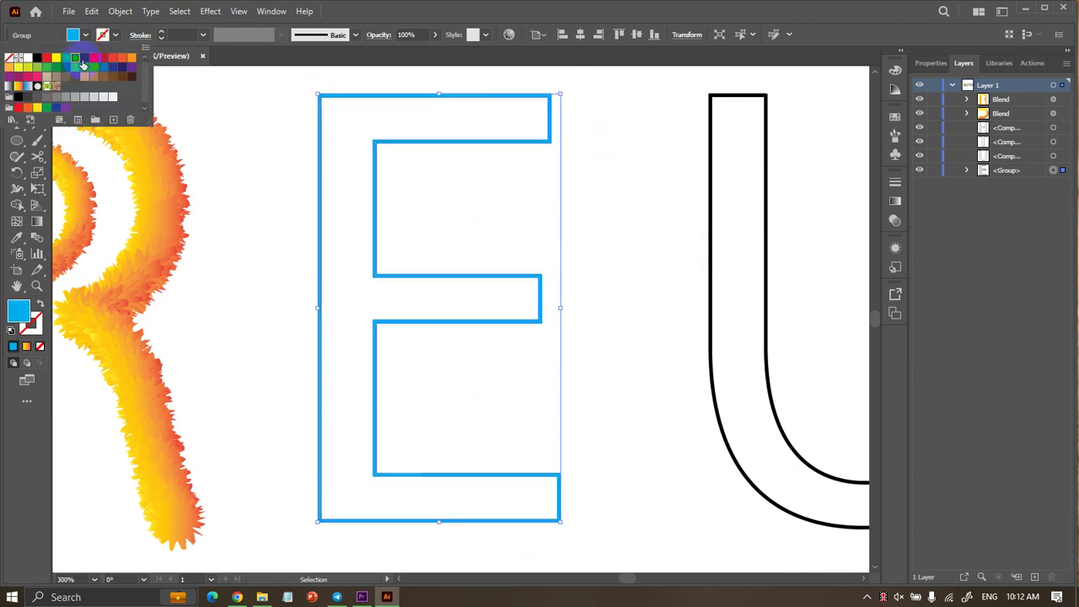
click(108, 69)
click(120, 70)
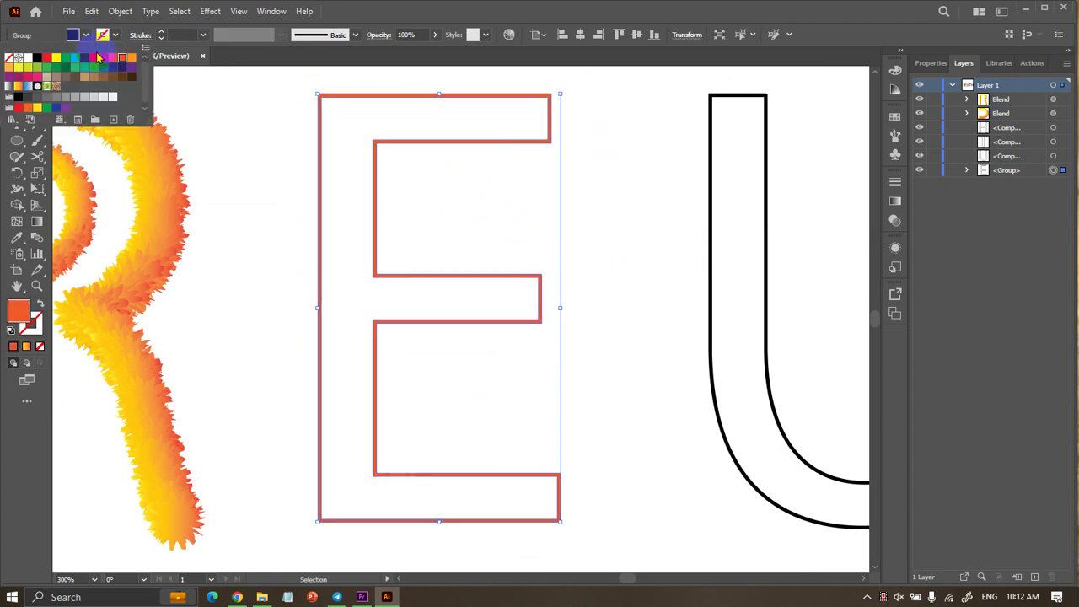
click(34, 60)
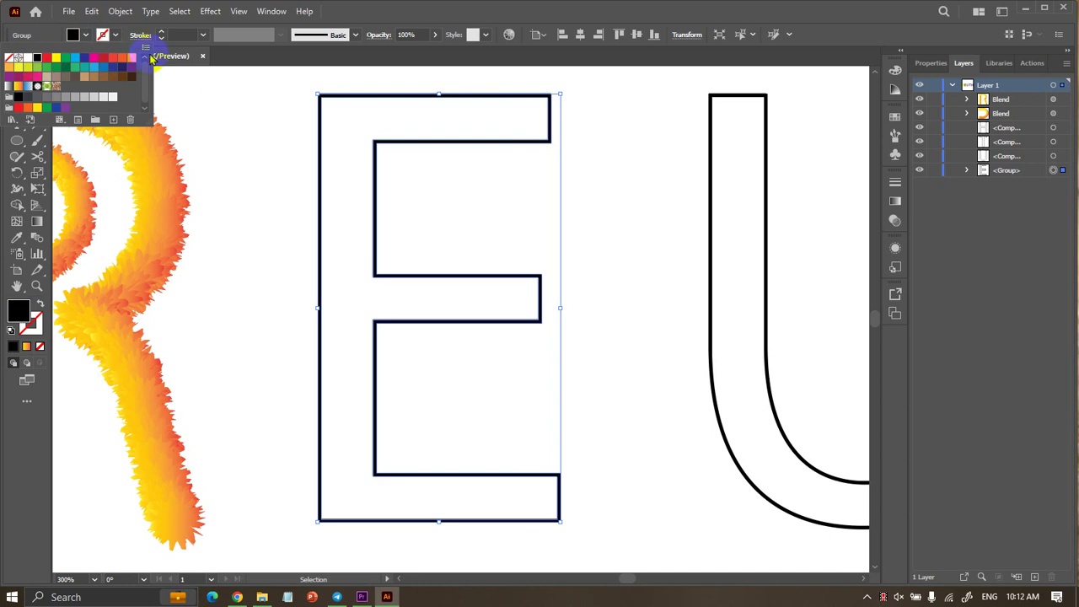
Reselect the expanded E and ungroup it.
click(278, 109)
click(326, 96)
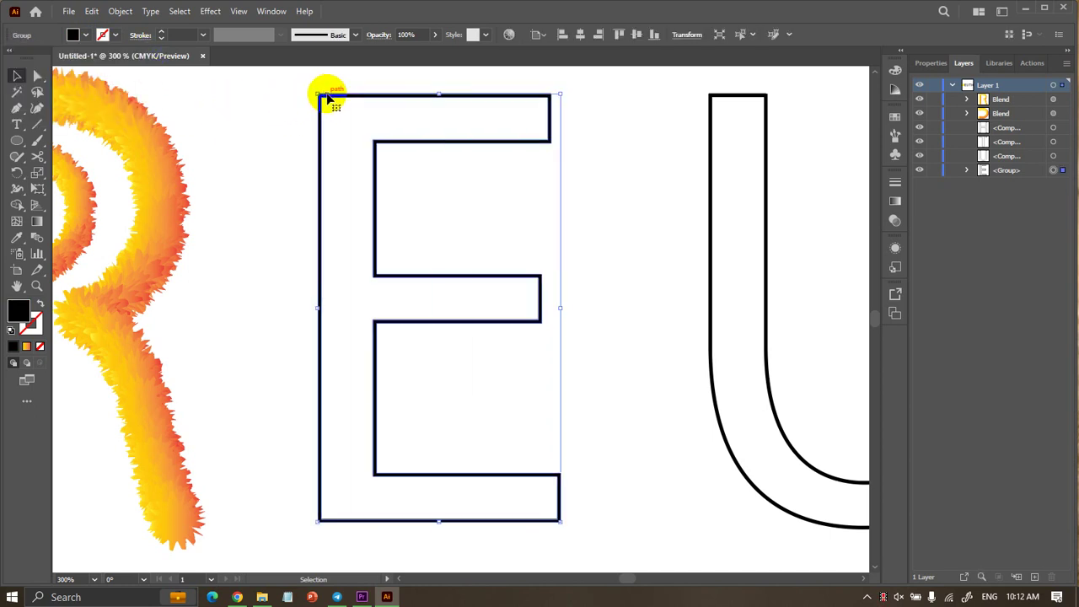
right_click(327, 98)
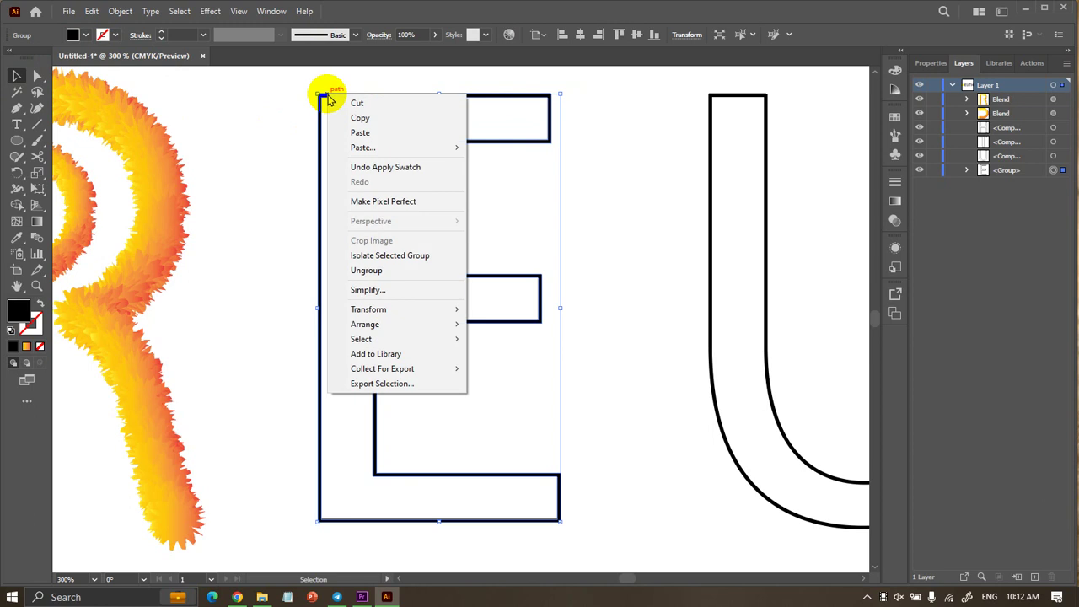
click(397, 270)
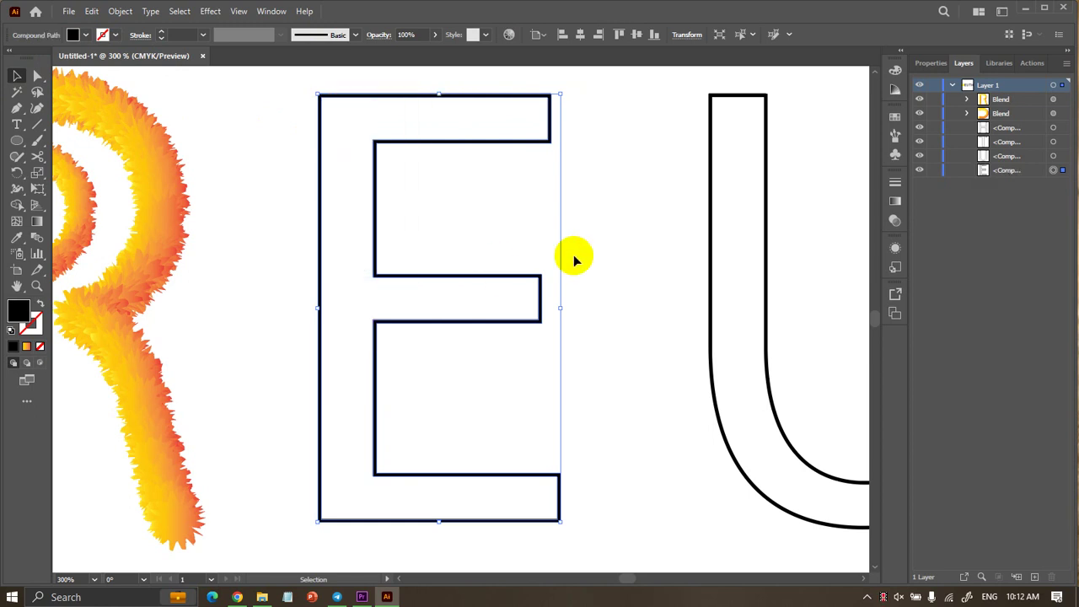
Check the E compound path in isolation mode, exit, and reselect the E.
click(573, 254)
double_click(540, 283)
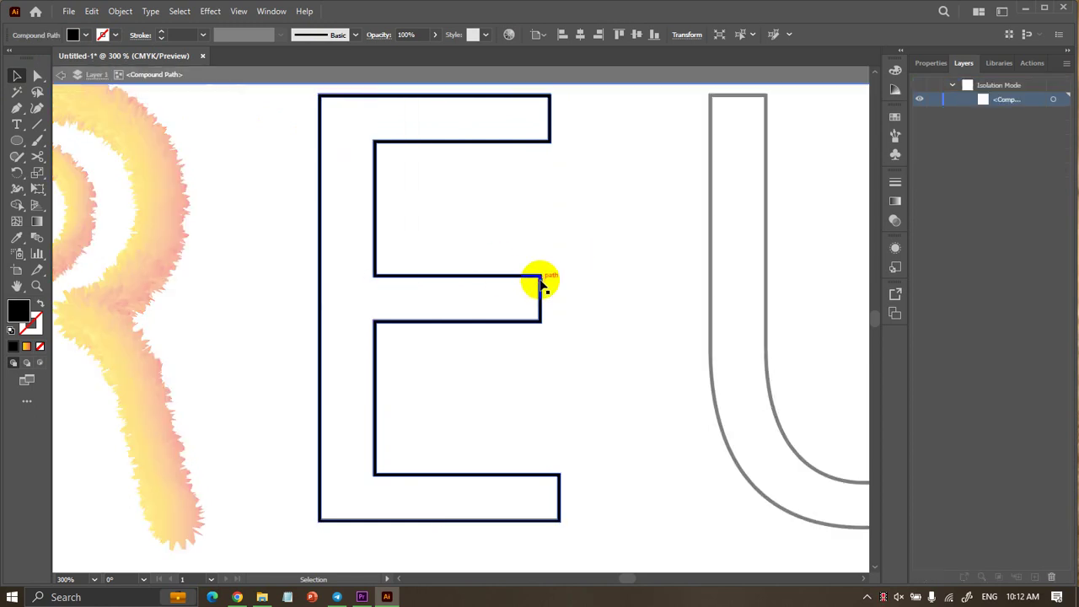
click(511, 276)
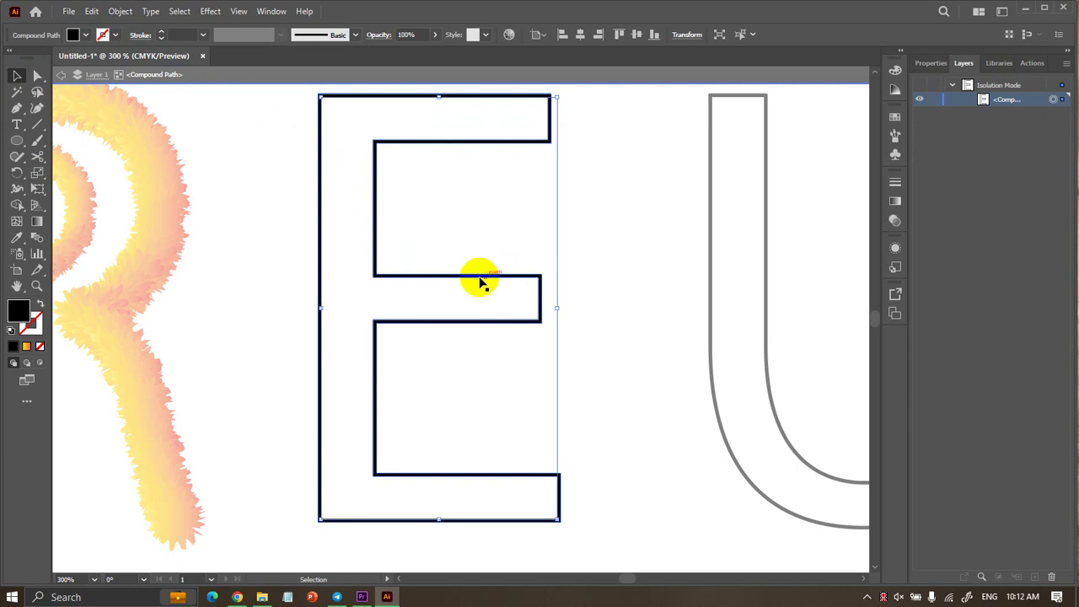
click(406, 126)
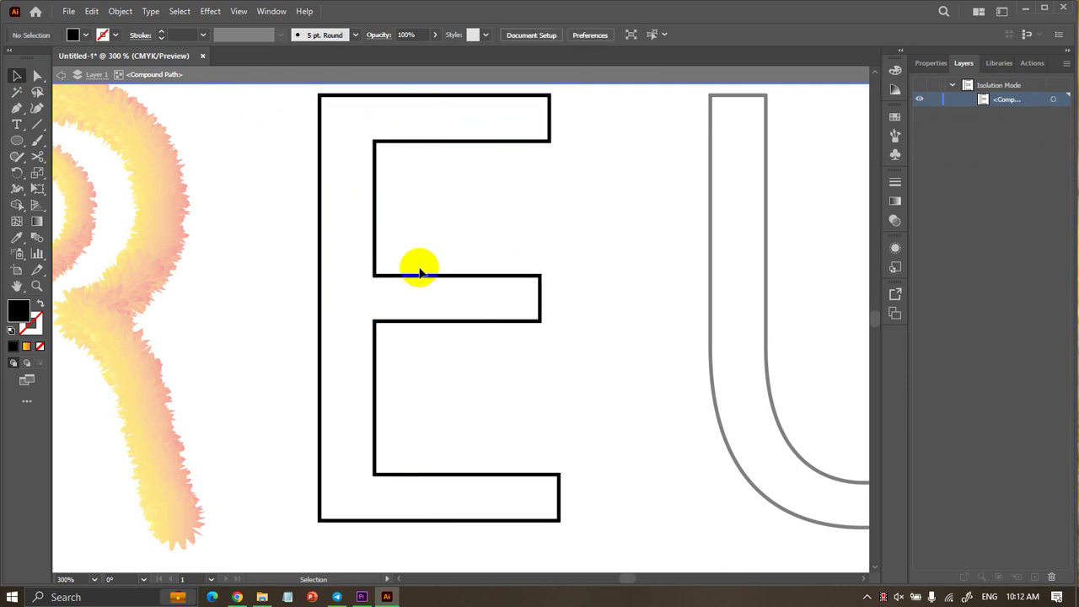
scroll(489, 233, down, 3)
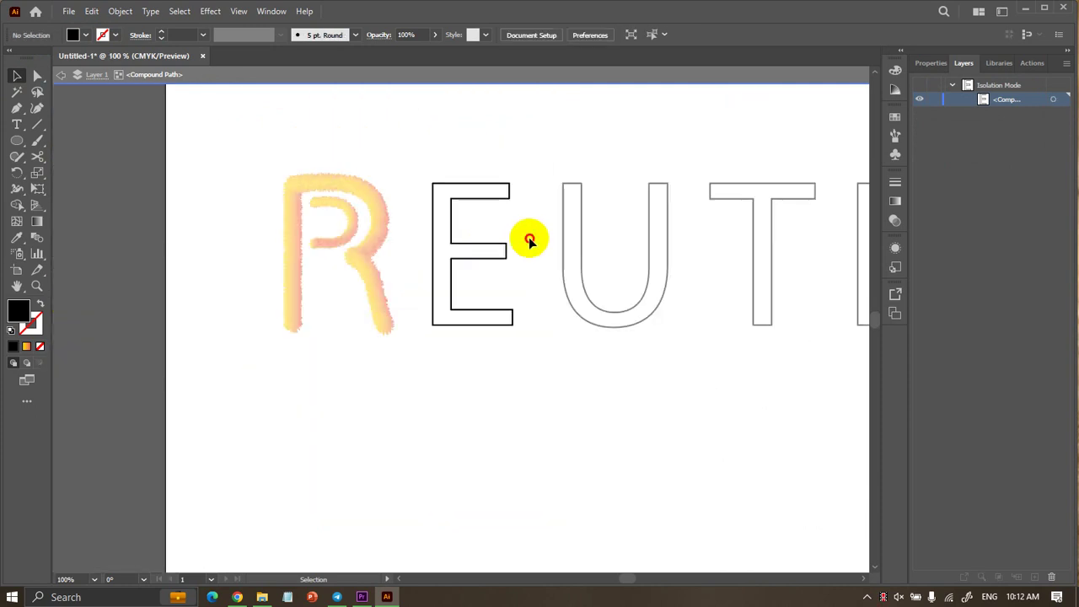
double_click(513, 390)
scroll(502, 294, up, 2)
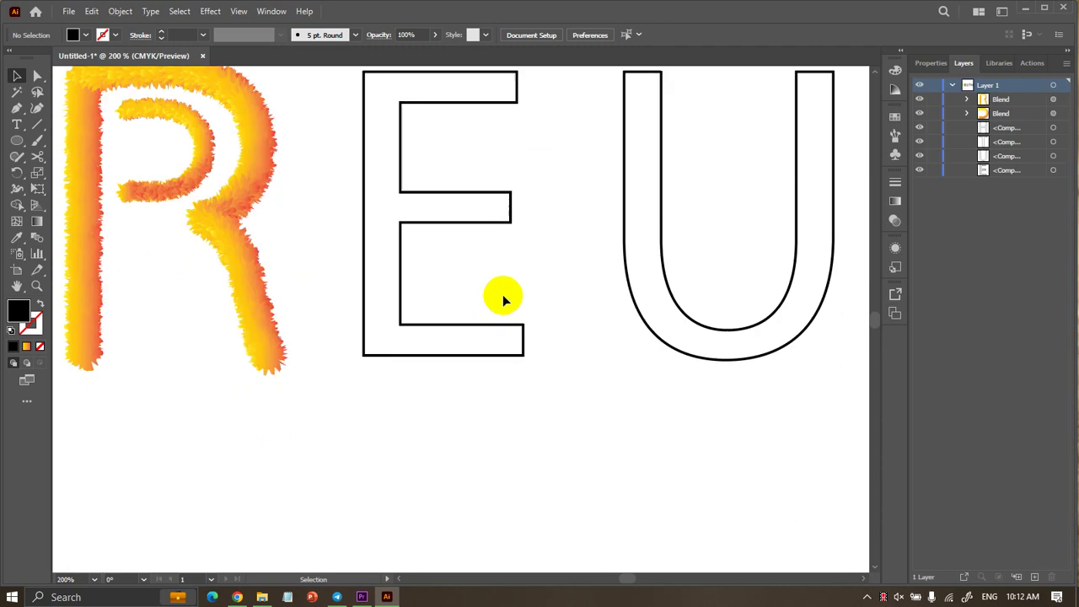
scroll(489, 356, down, 2)
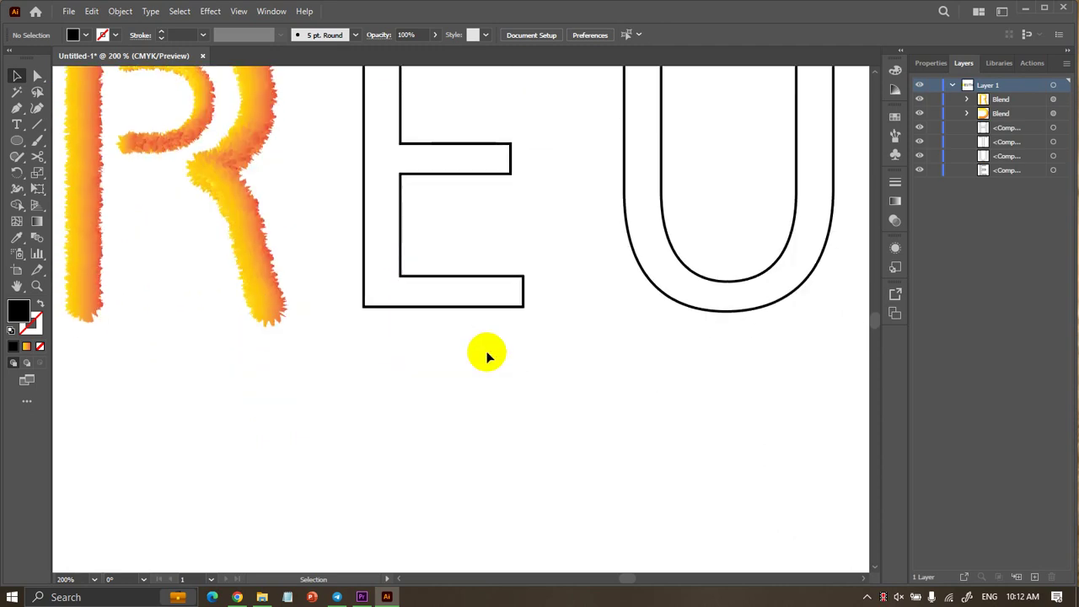
click(401, 215)
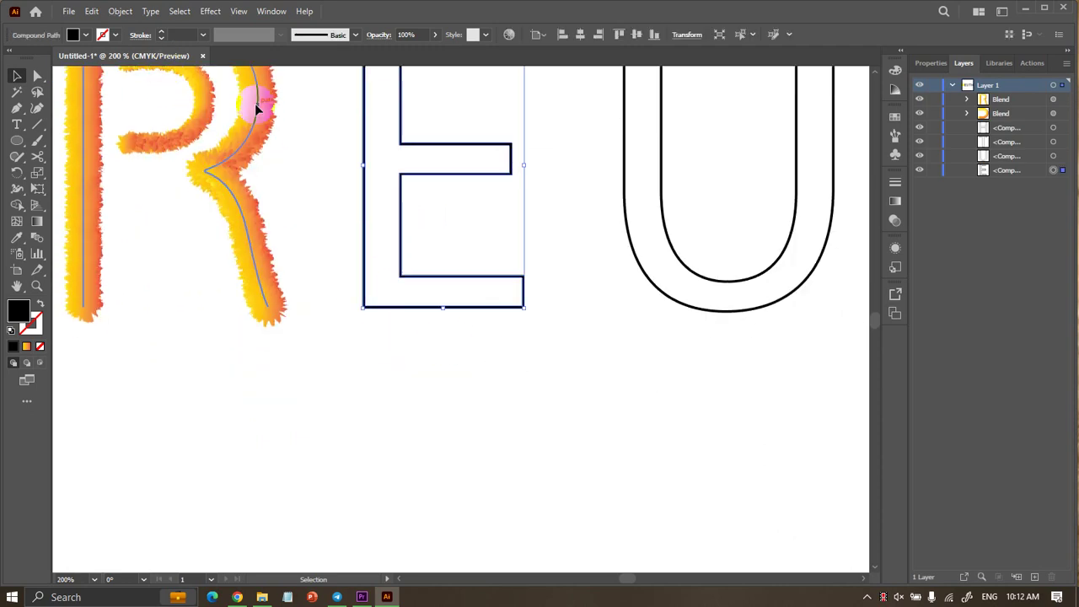
click(441, 346)
click(424, 314)
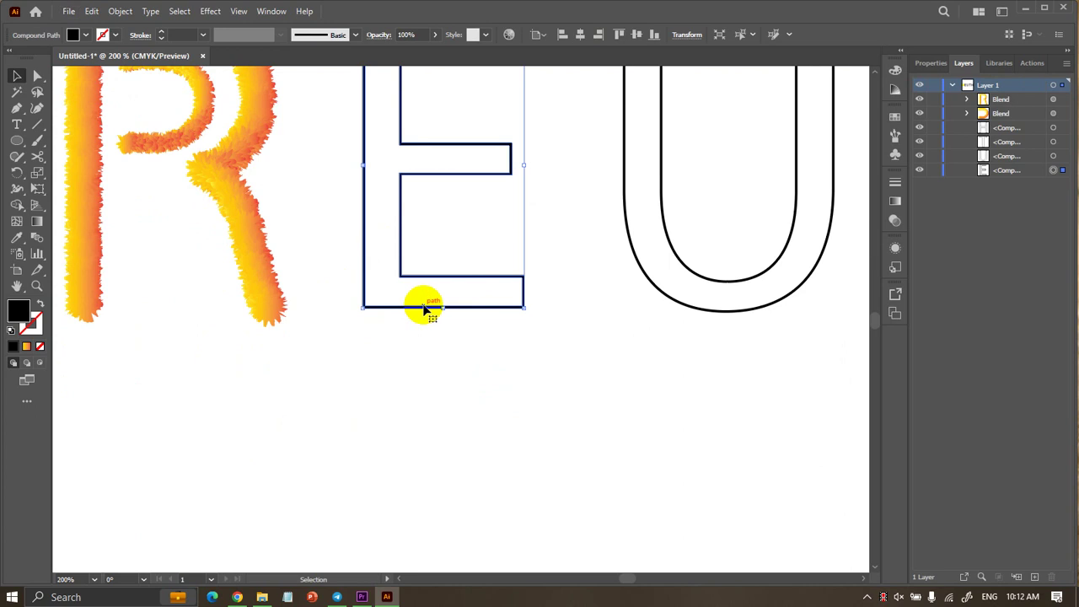
Draw a small black circle below the R and shrink it slightly.
click(416, 378)
click(19, 142)
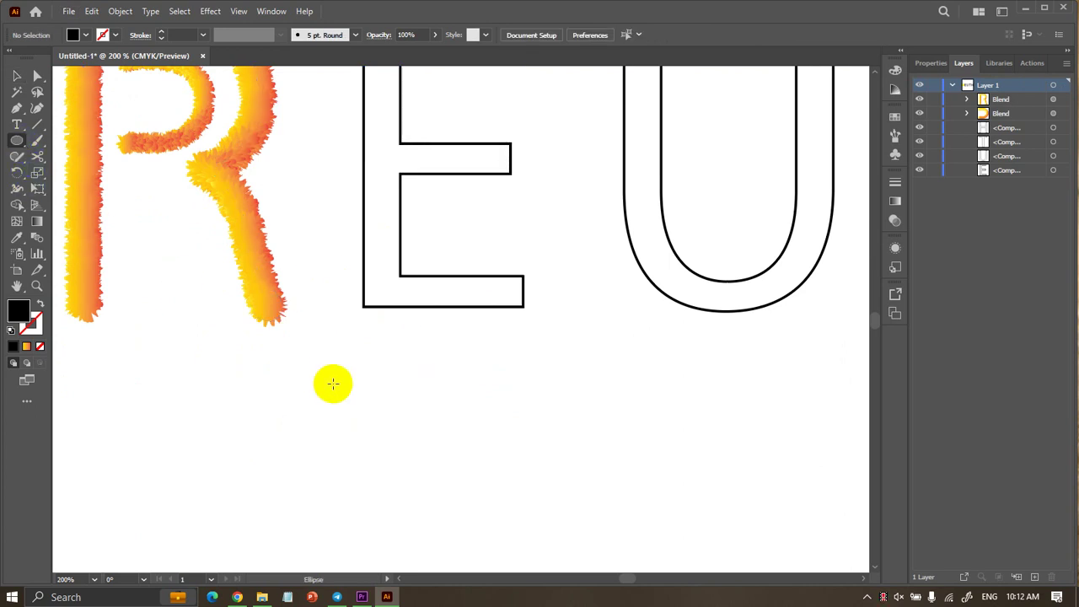
drag(322, 389, 354, 420)
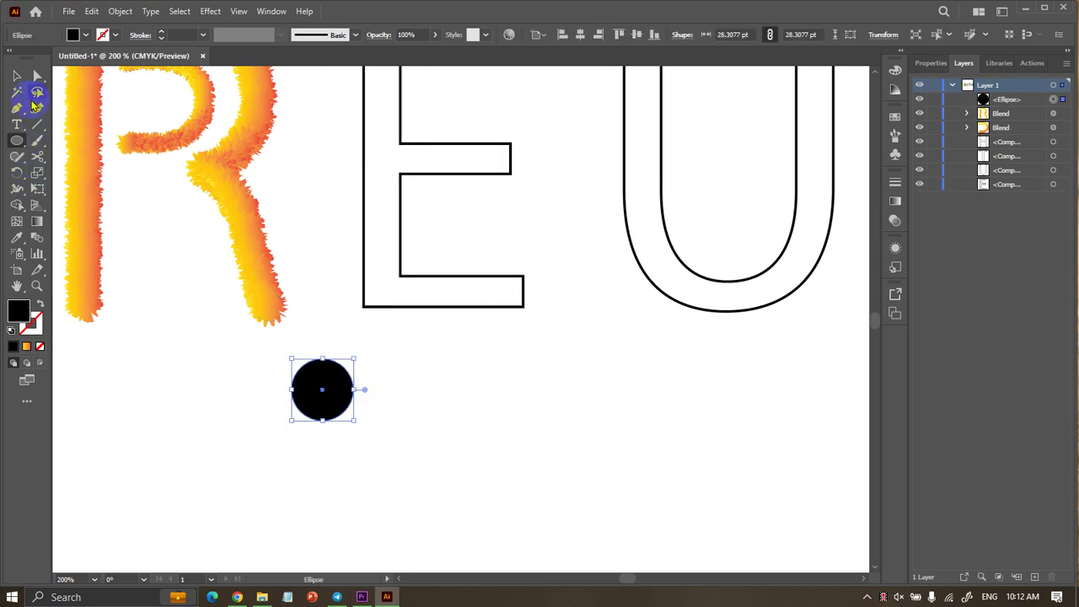
click(17, 75)
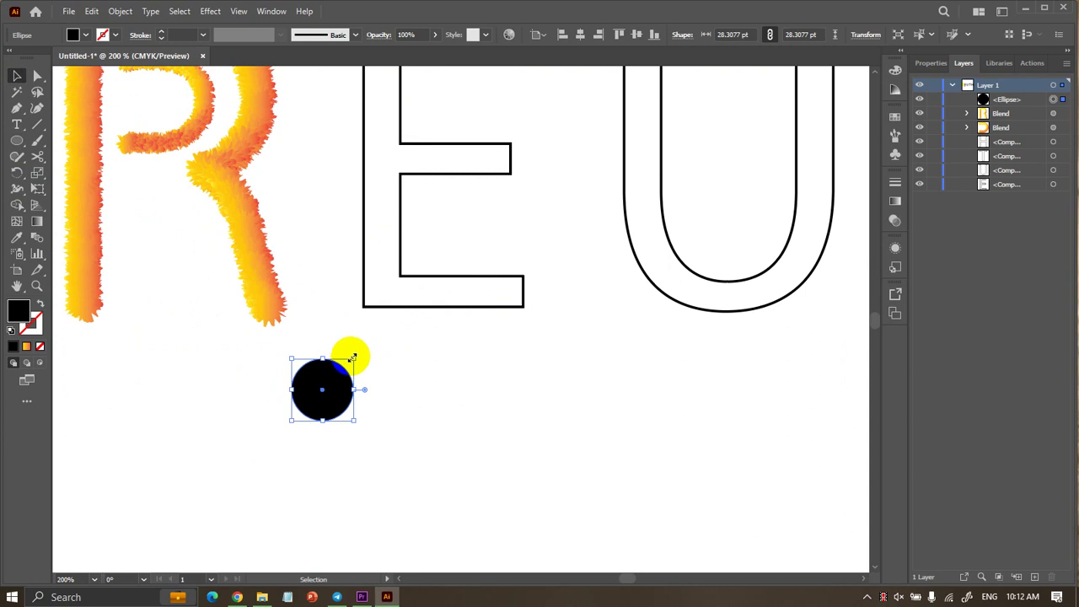
drag(353, 358, 340, 366)
click(421, 361)
Select the E compound path and remove its fill colour.
scroll(430, 337, up, 2)
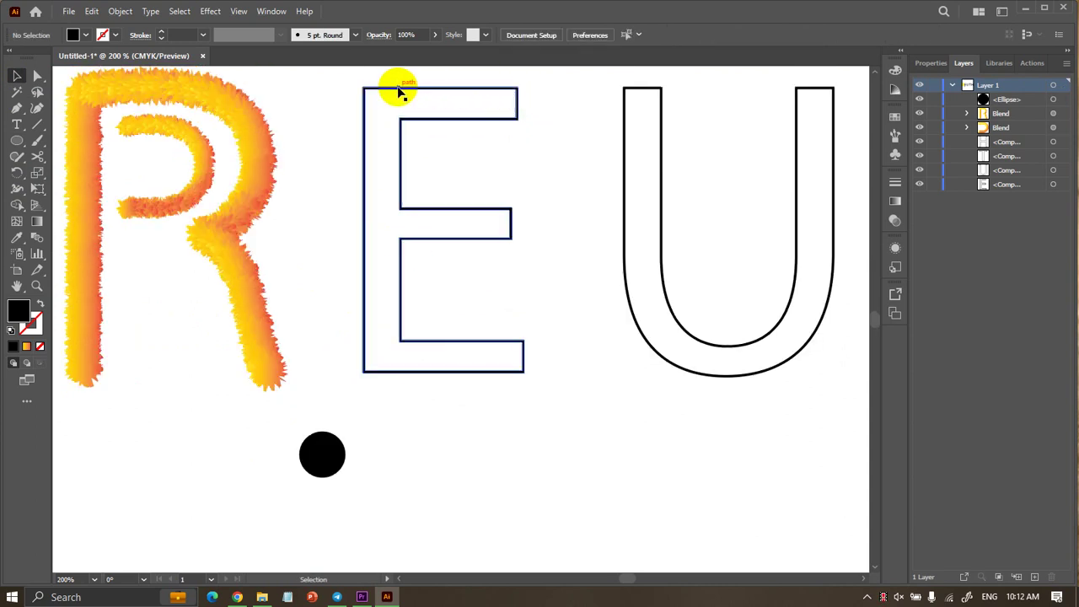
scroll(401, 93, up, 5)
scroll(374, 85, up, 3)
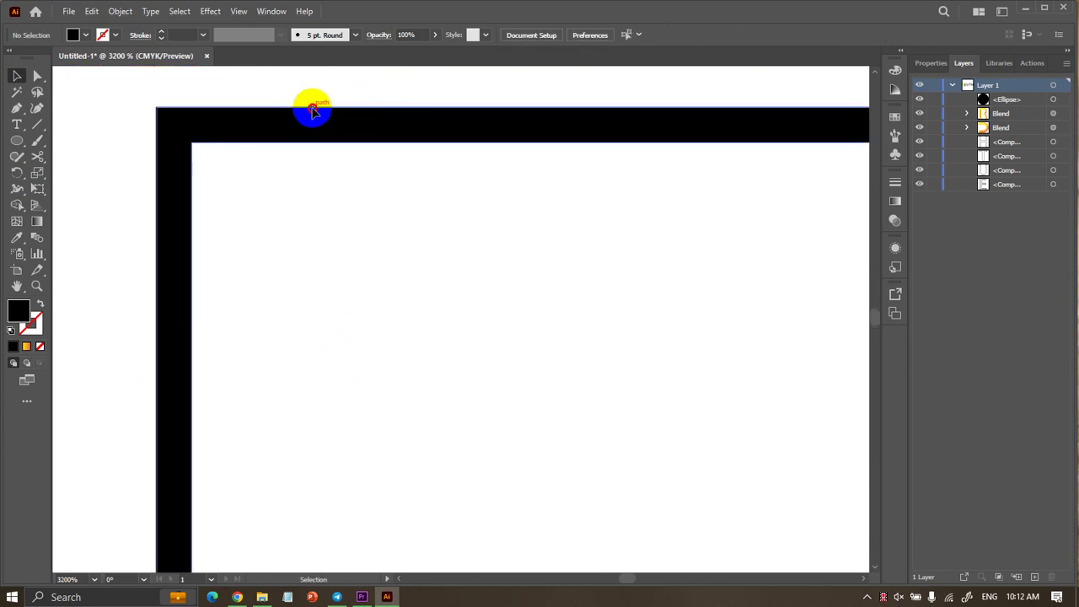
click(312, 110)
click(297, 128)
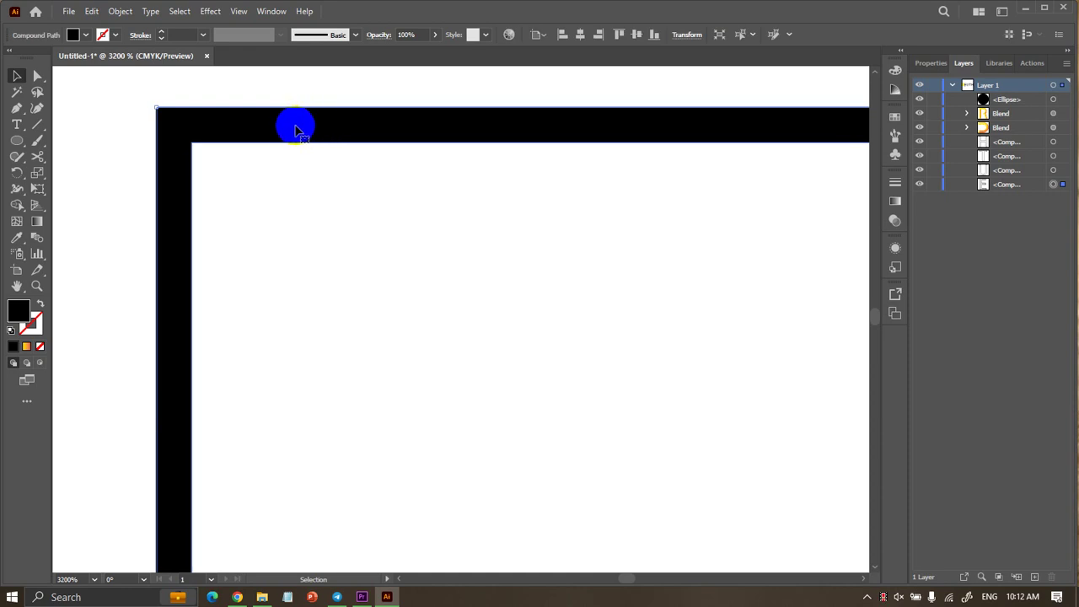
scroll(297, 131, down, 2)
scroll(284, 115, down, 1)
scroll(292, 109, down, 1)
scroll(296, 109, down, 4)
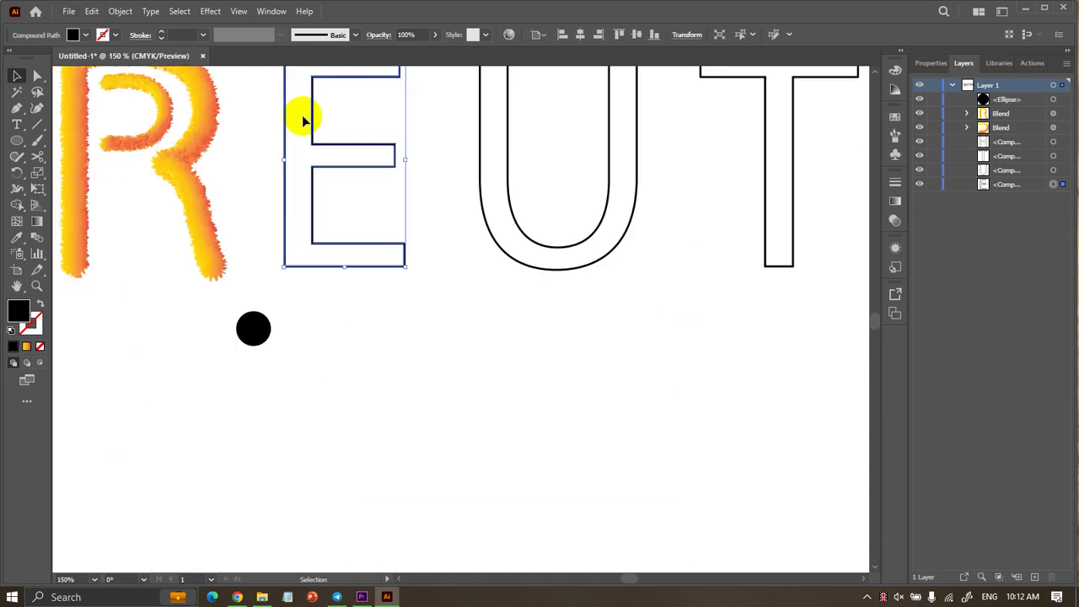
scroll(306, 143, up, 2)
click(315, 189)
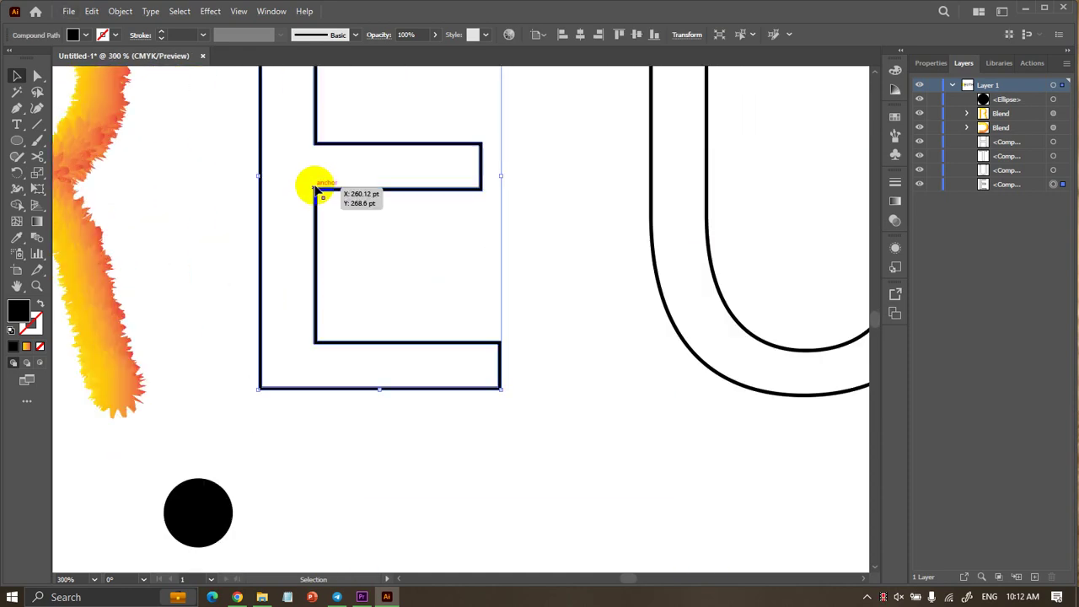
click(86, 35)
click(9, 57)
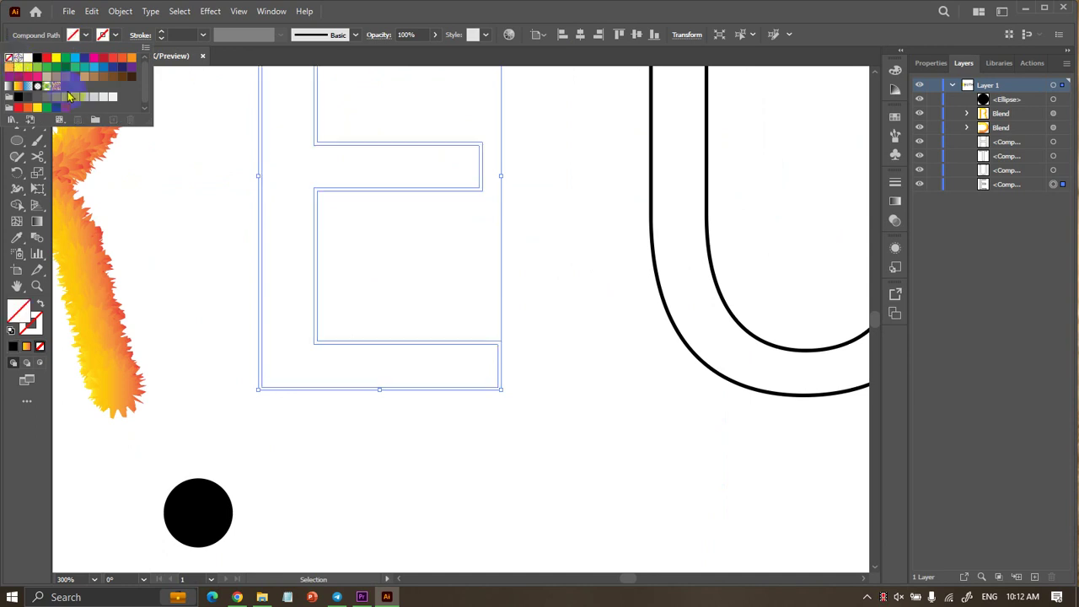
Give the E a green colour from the swatches and deselect everything.
click(422, 414)
click(346, 156)
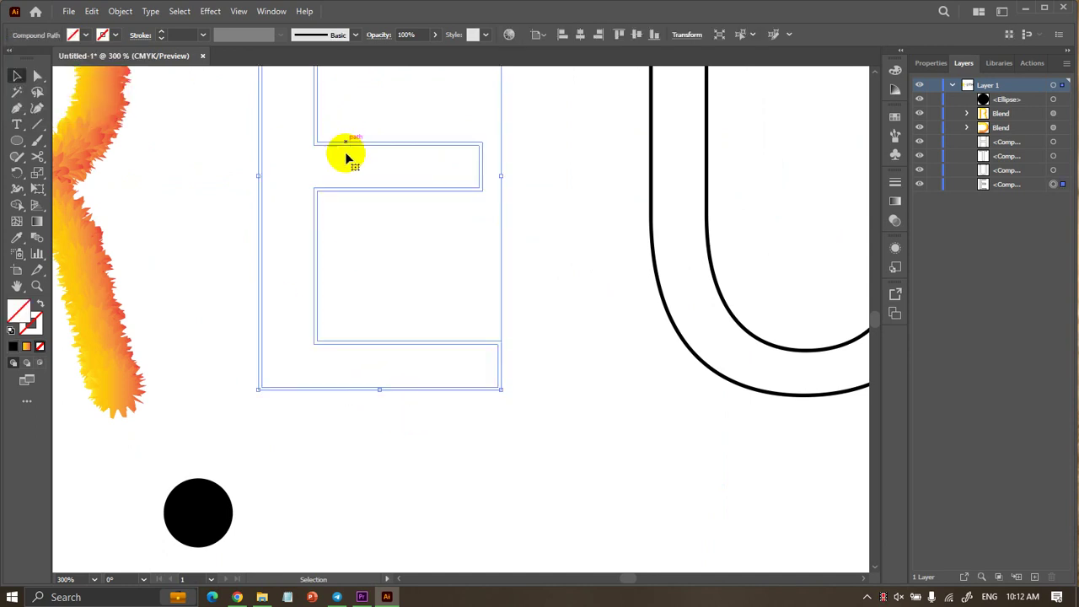
scroll(345, 156, up, 3)
scroll(590, 155, down, 2)
scroll(573, 145, down, 1)
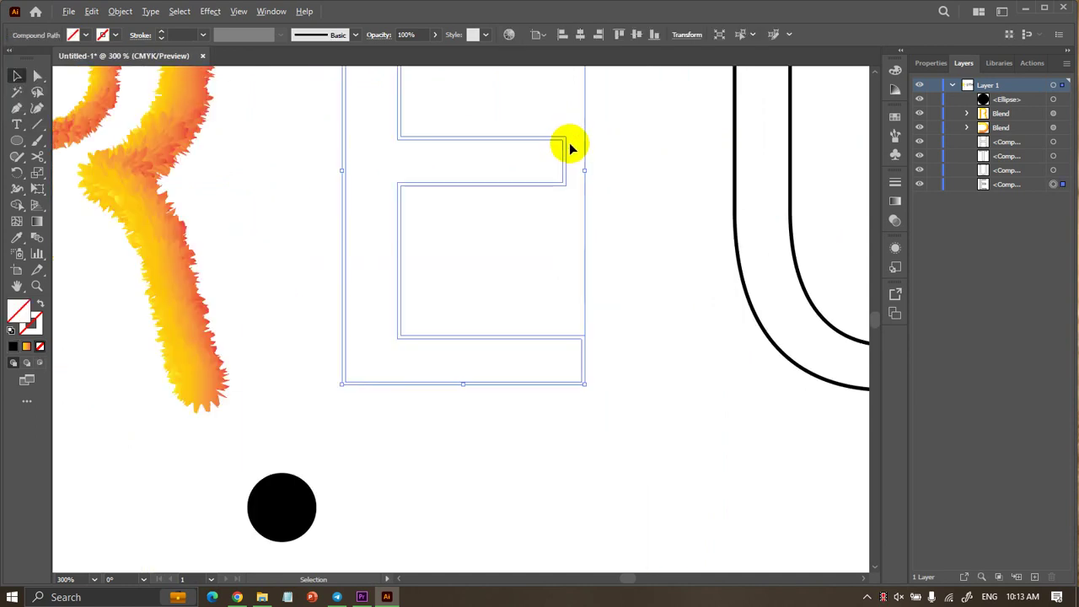
click(470, 274)
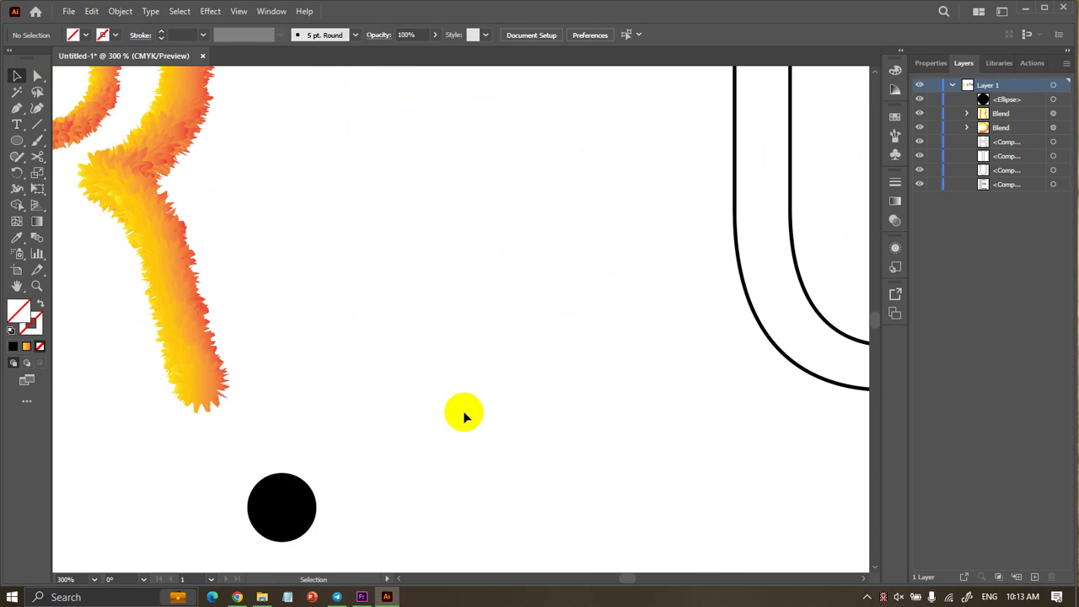
click(439, 345)
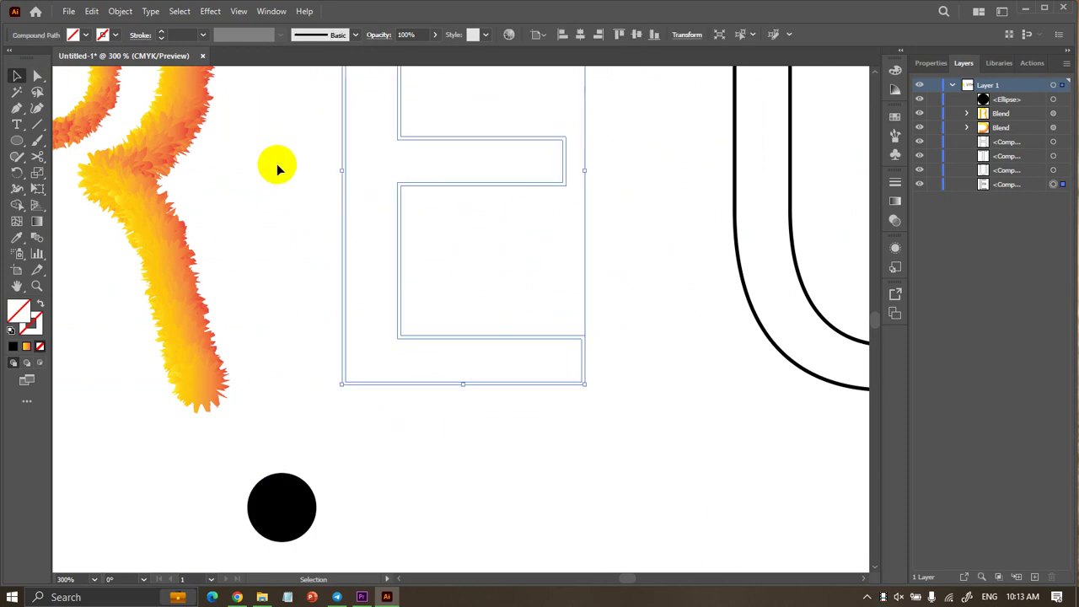
click(85, 35)
click(76, 69)
click(287, 126)
Nudge the black circle down-right and fill it with the orange-yellow gradient.
scroll(316, 163, down, 2)
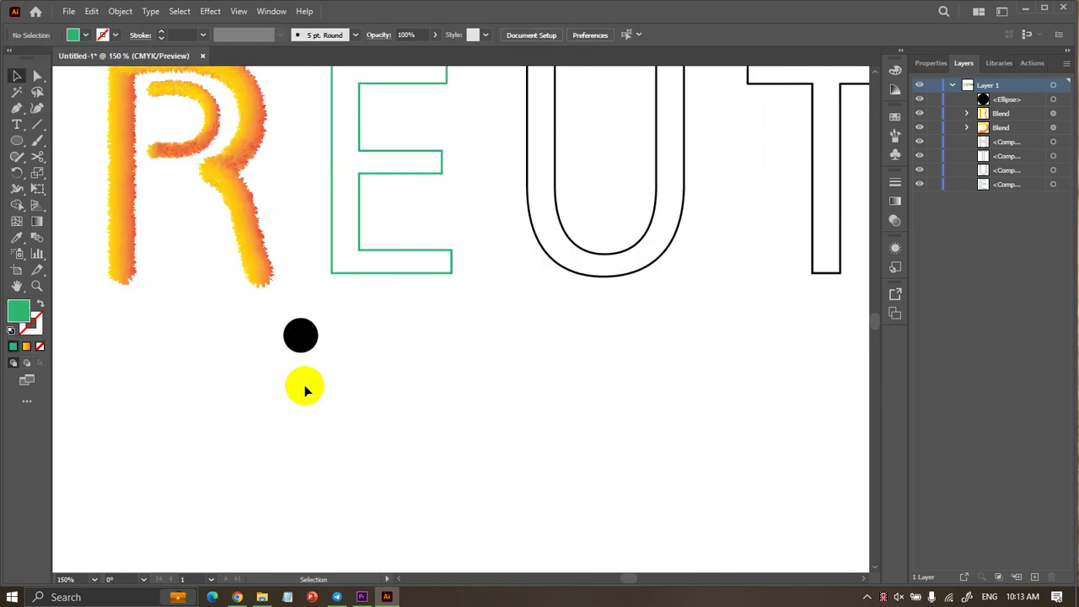
scroll(305, 390, left, 2)
drag(366, 334, 382, 348)
click(74, 35)
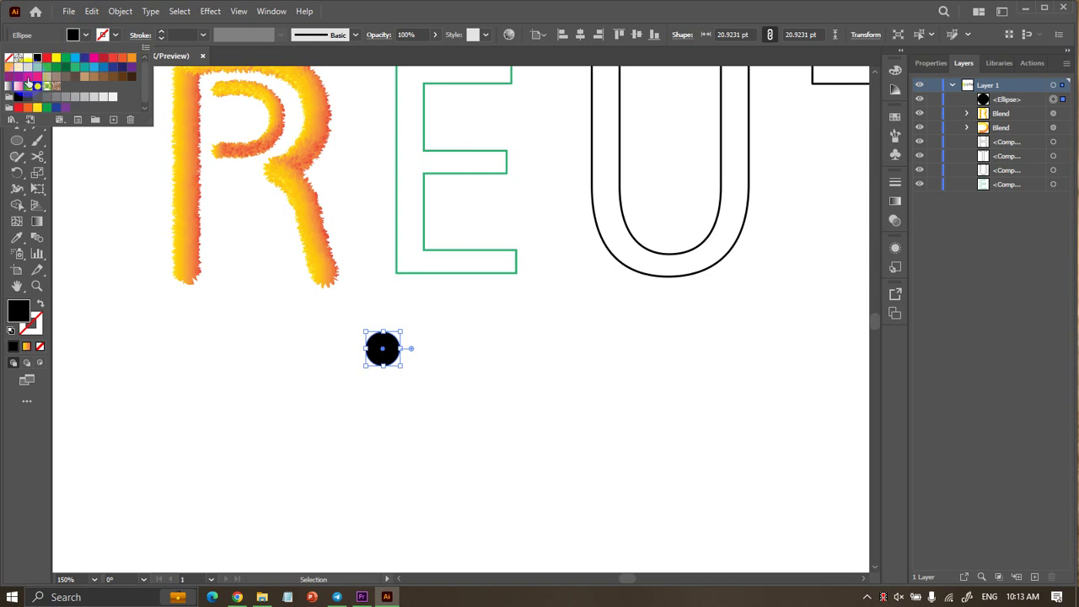
click(18, 88)
Duplicate the gradient circle to the right of the original.
scroll(460, 344, up, 1)
scroll(344, 362, up, 1)
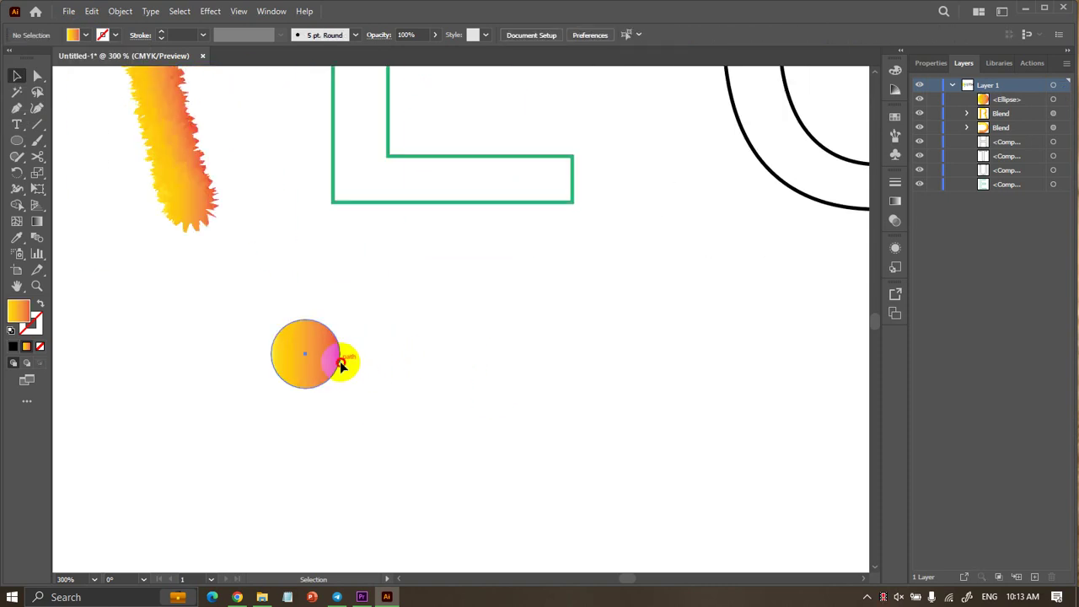
scroll(319, 353, down, 1)
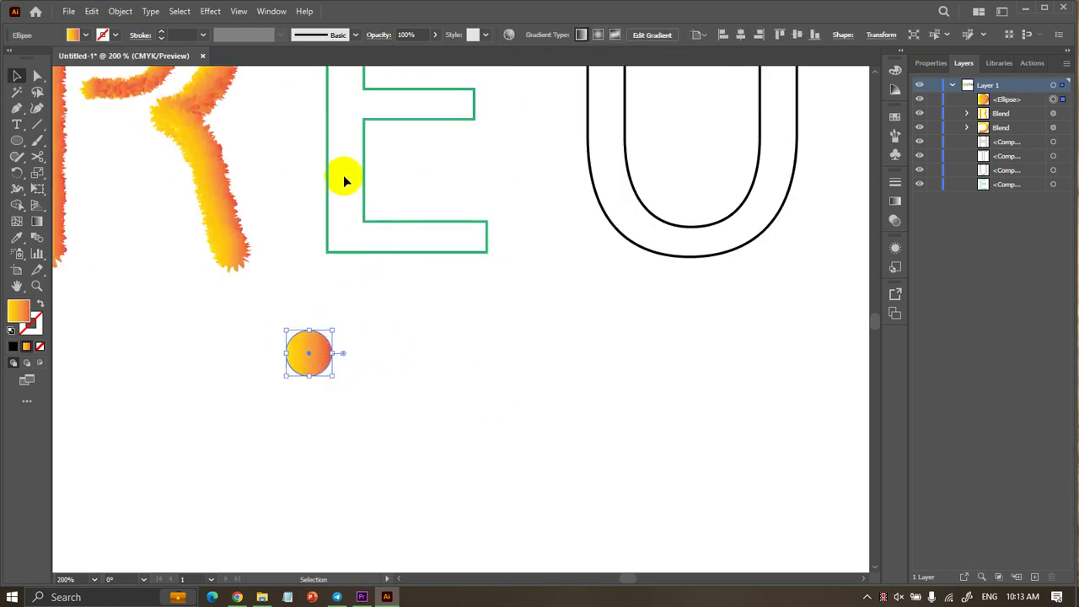
drag(295, 109, 359, 150)
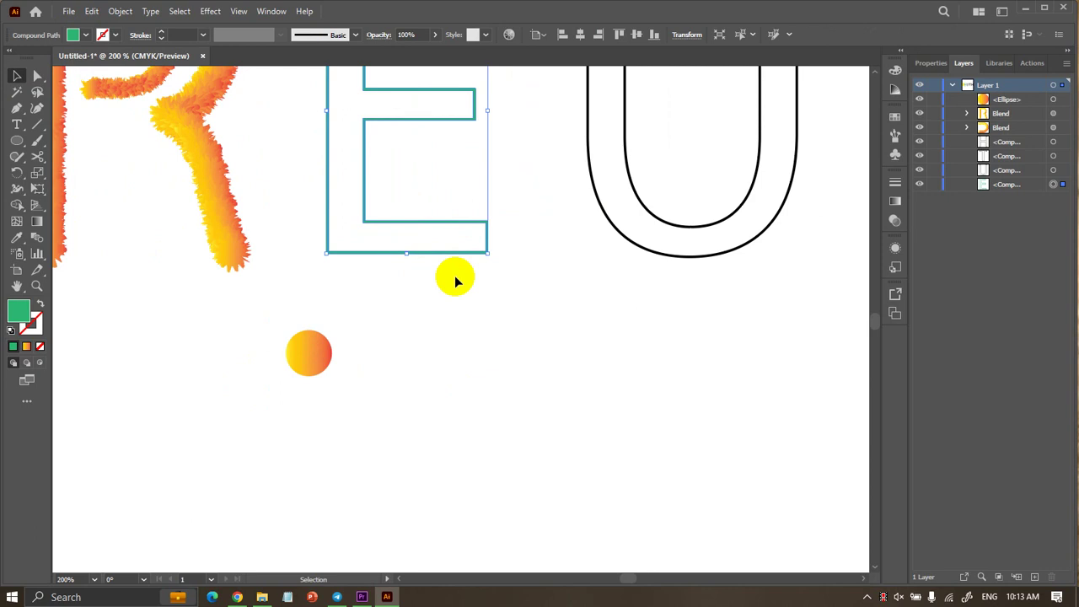
scroll(415, 285, up, 2)
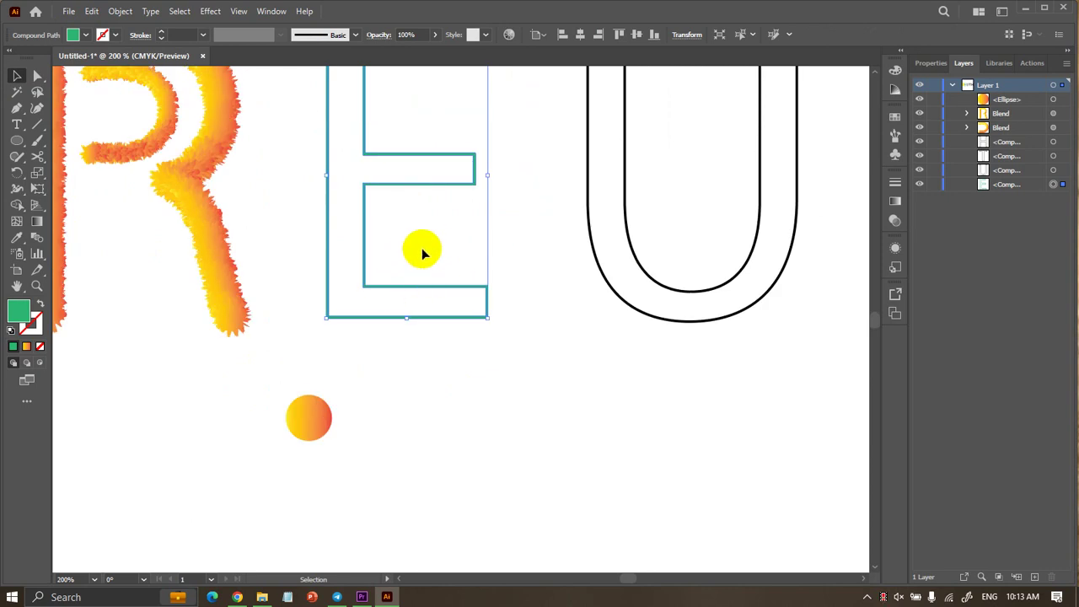
click(411, 381)
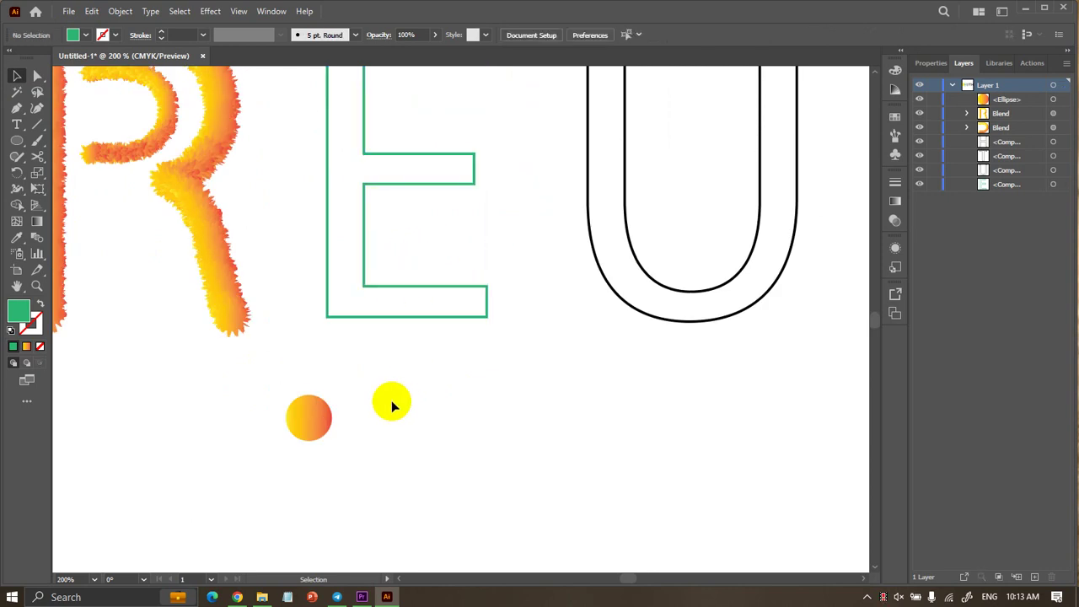
click(310, 421)
drag(320, 423, 549, 422)
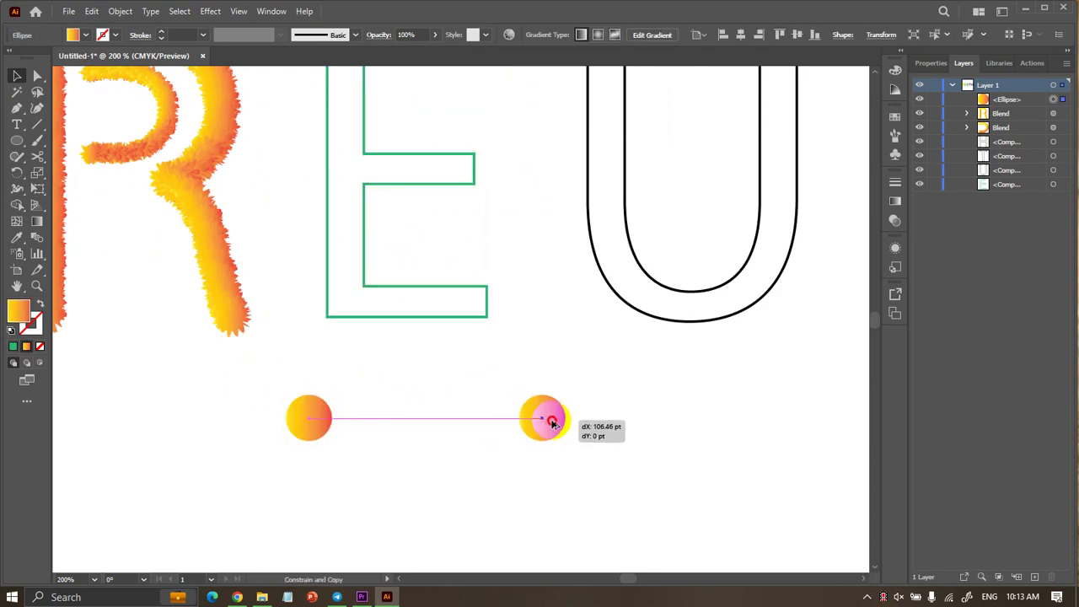
click(486, 487)
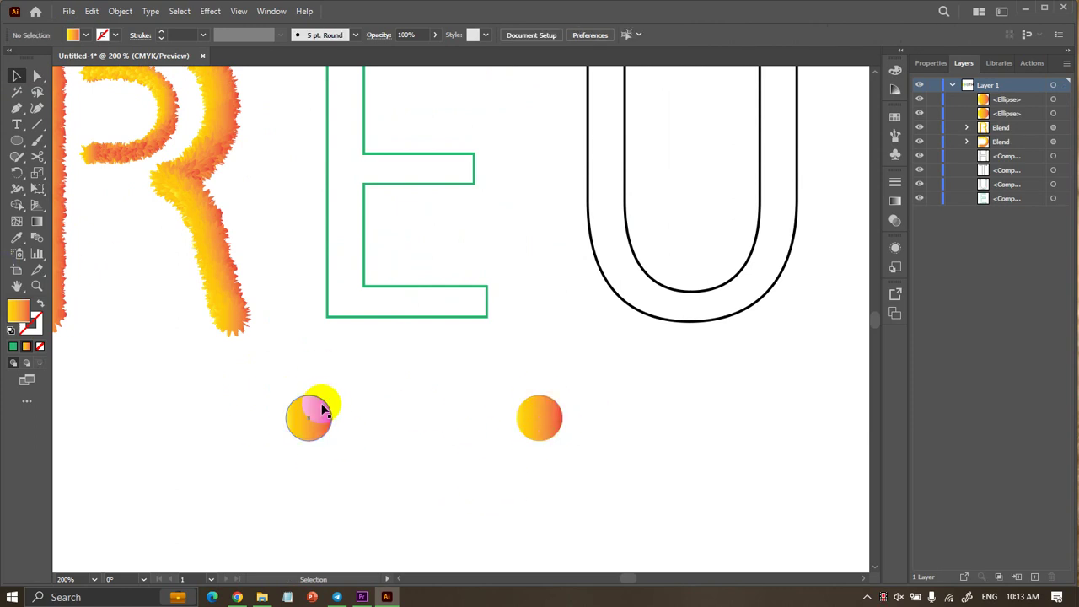
Blend the left and right gradient circles with the Blend tool.
click(37, 237)
click(295, 410)
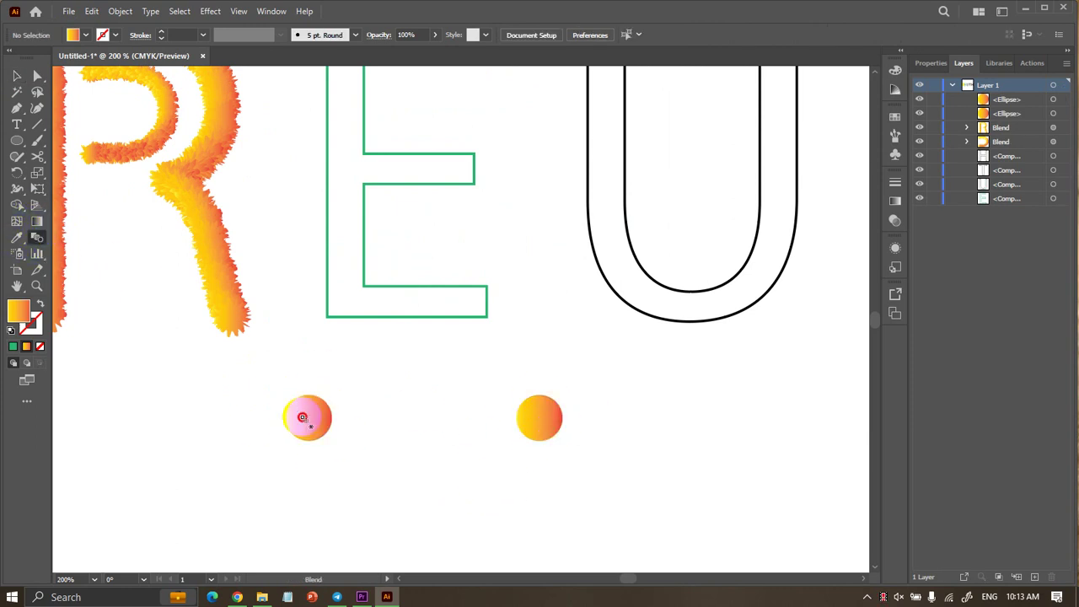
click(533, 415)
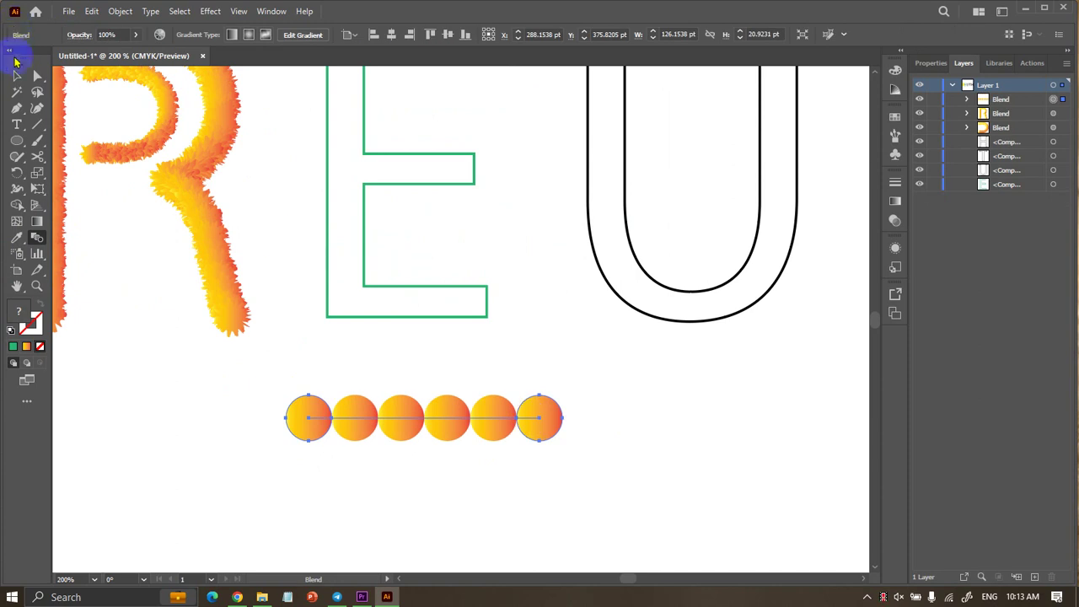
click(20, 76)
Set the blend spacing to Specified Steps with 100 steps.
click(120, 11)
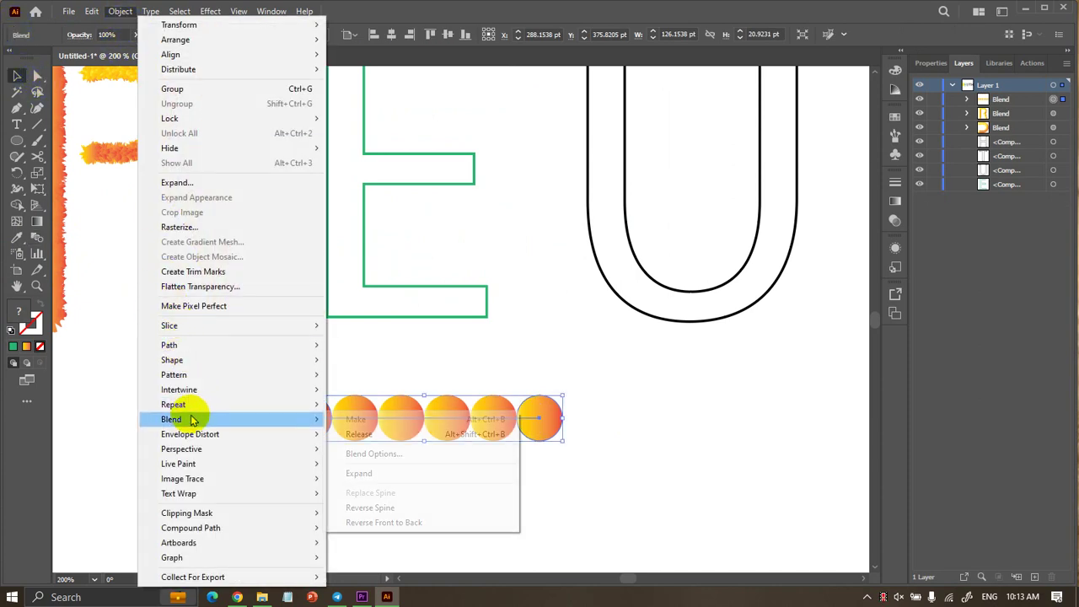
mouse_move(193, 419)
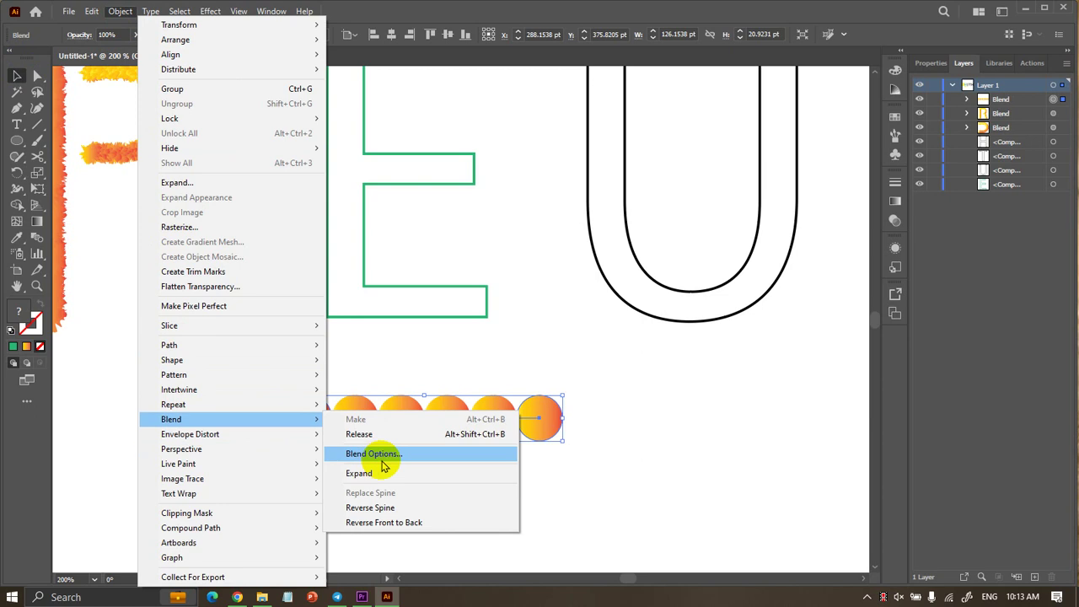
click(381, 460)
mouse_move(148, 382)
mouse_down()
mouse_move(428, 322)
mouse_move(780, 213)
mouse_up()
click(775, 228)
click(768, 251)
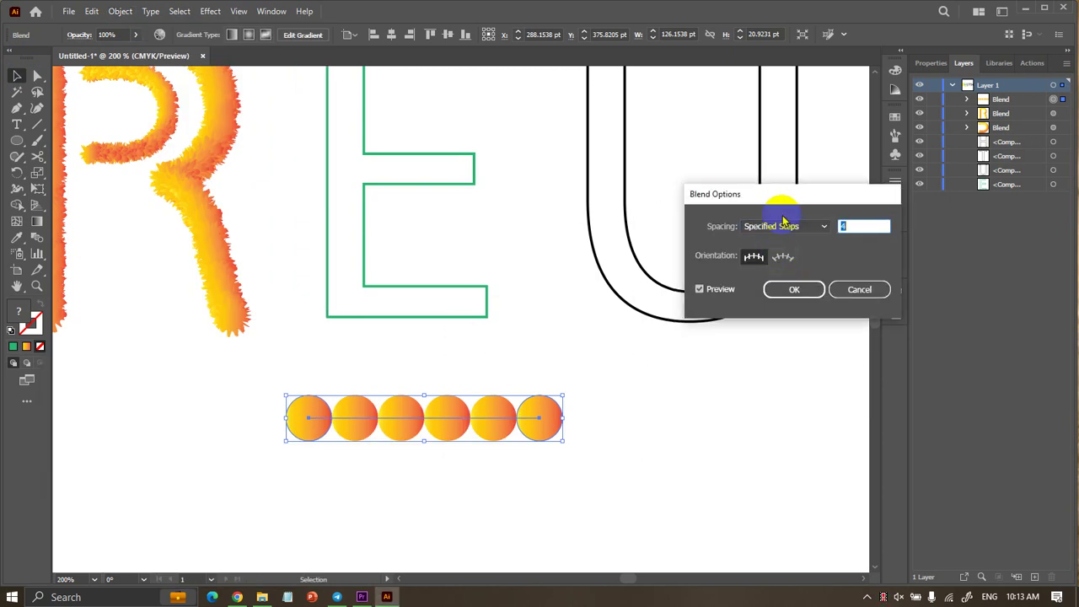
click(841, 225)
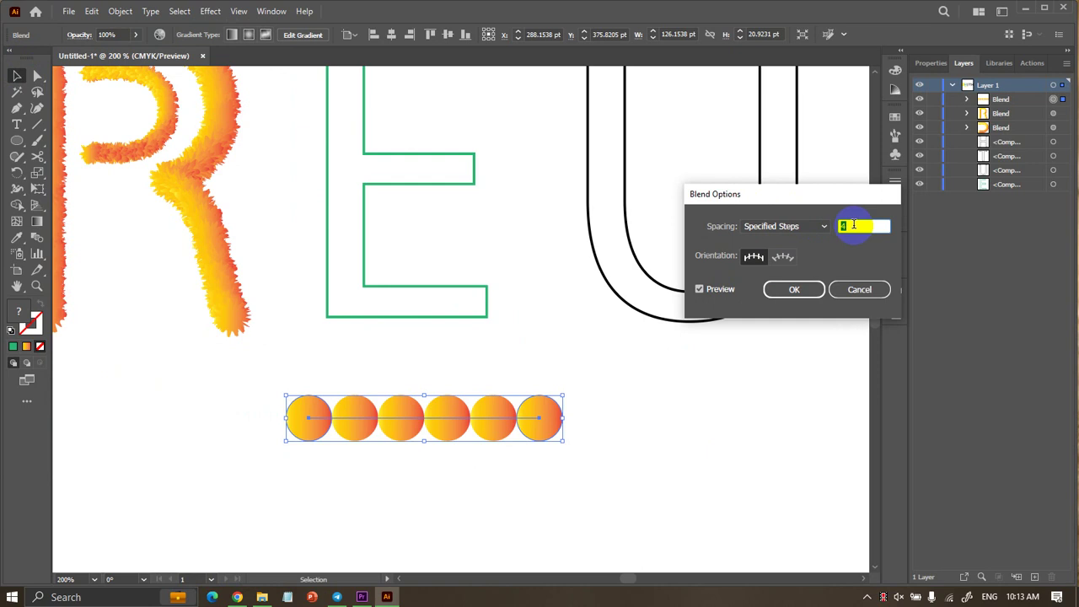
text(100)
key(Return)
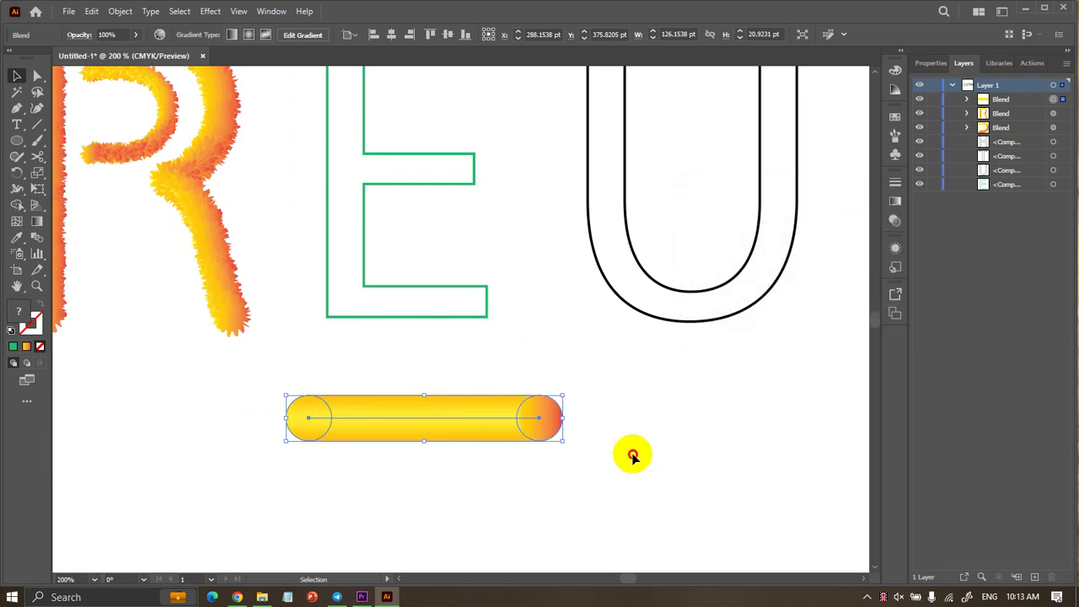
Move the gradient bar up under the E and select both together.
click(632, 456)
scroll(620, 470, up, 5)
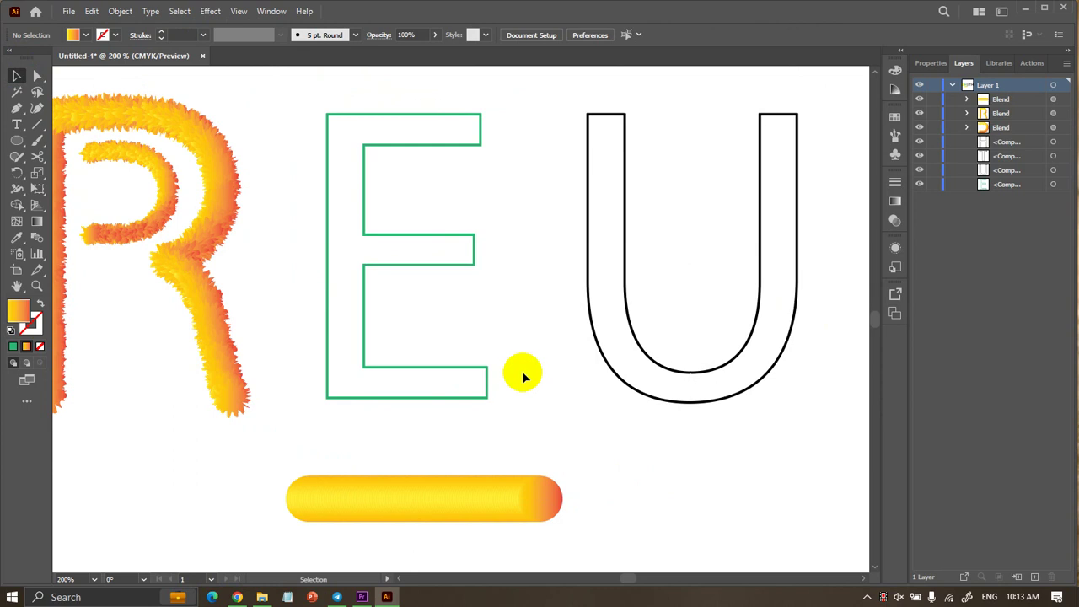
drag(456, 489, 452, 467)
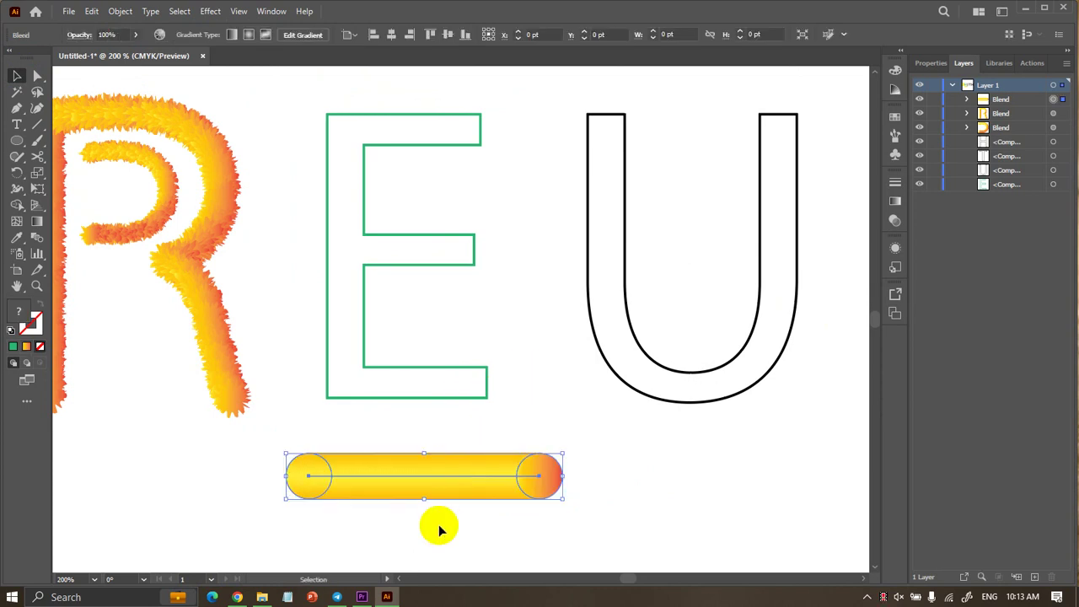
drag(435, 536, 402, 101)
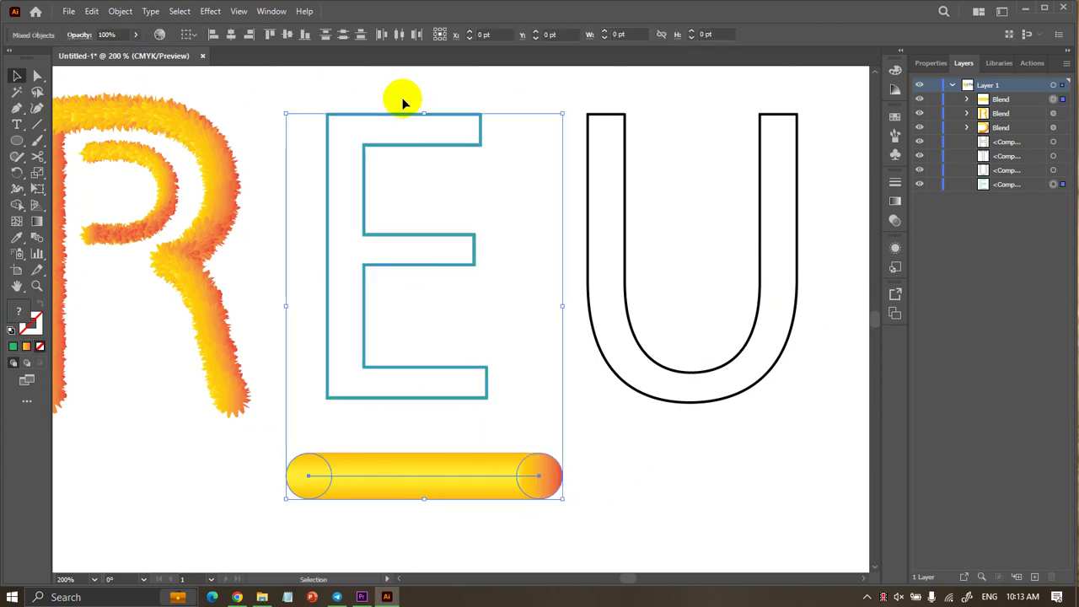
click(416, 477)
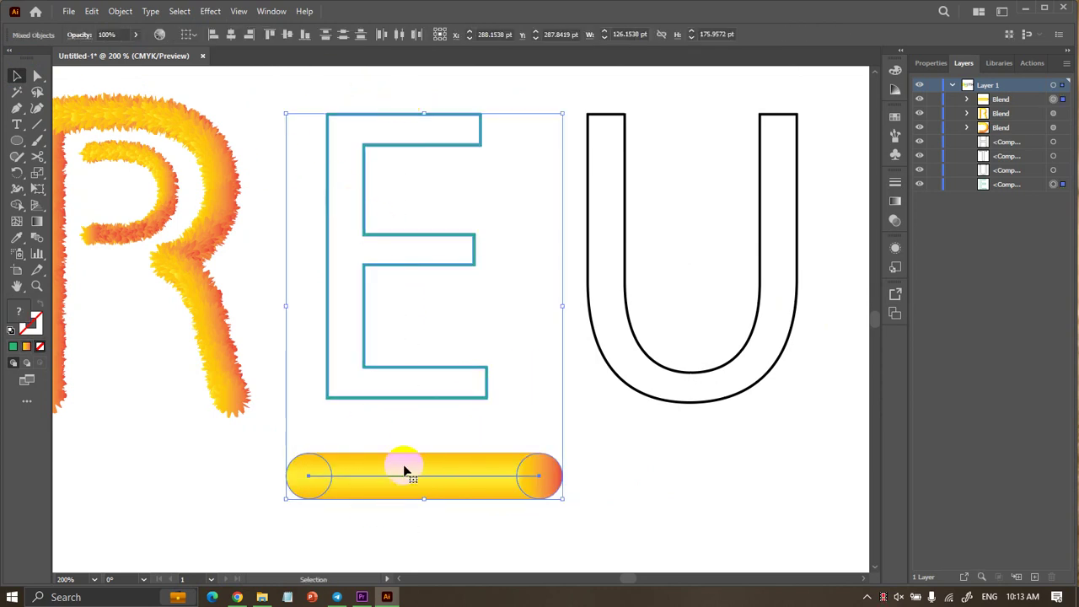
click(120, 11)
mouse_move(171, 419)
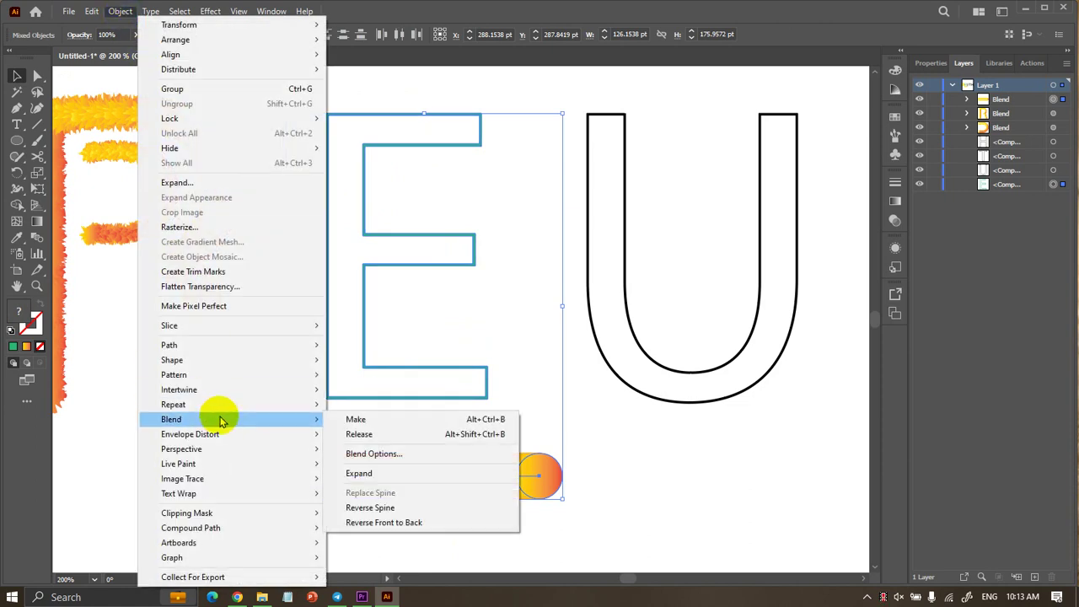
click(369, 506)
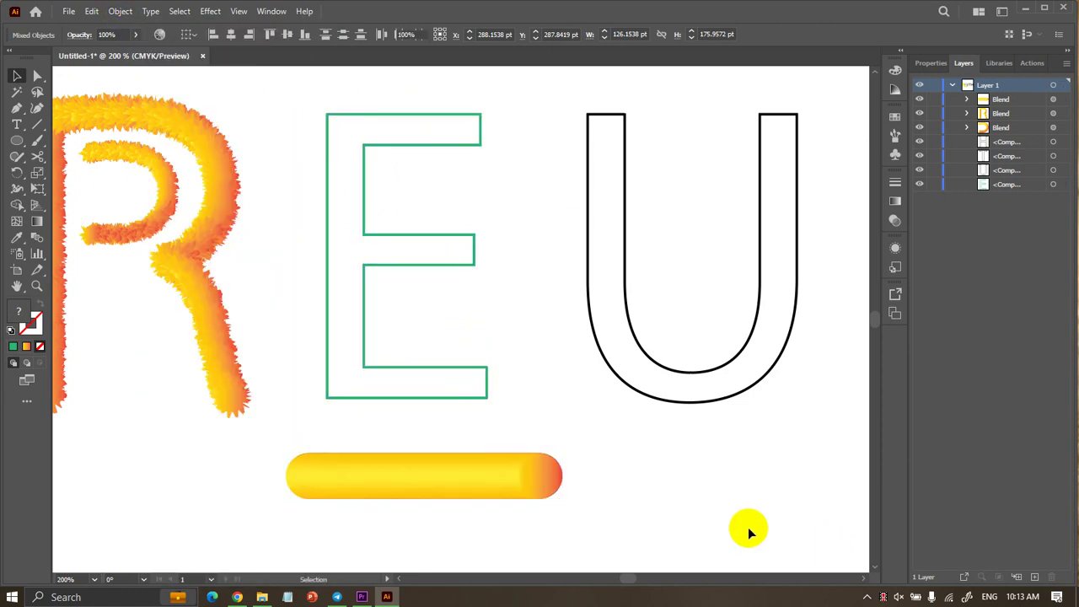
click(476, 396)
drag(517, 409, 301, 88)
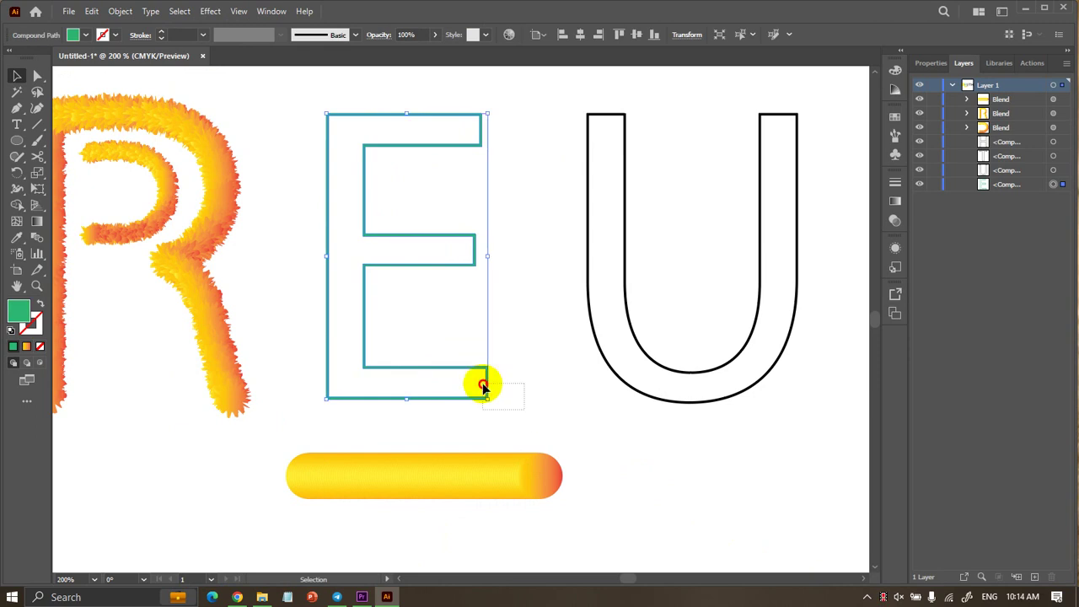
click(96, 36)
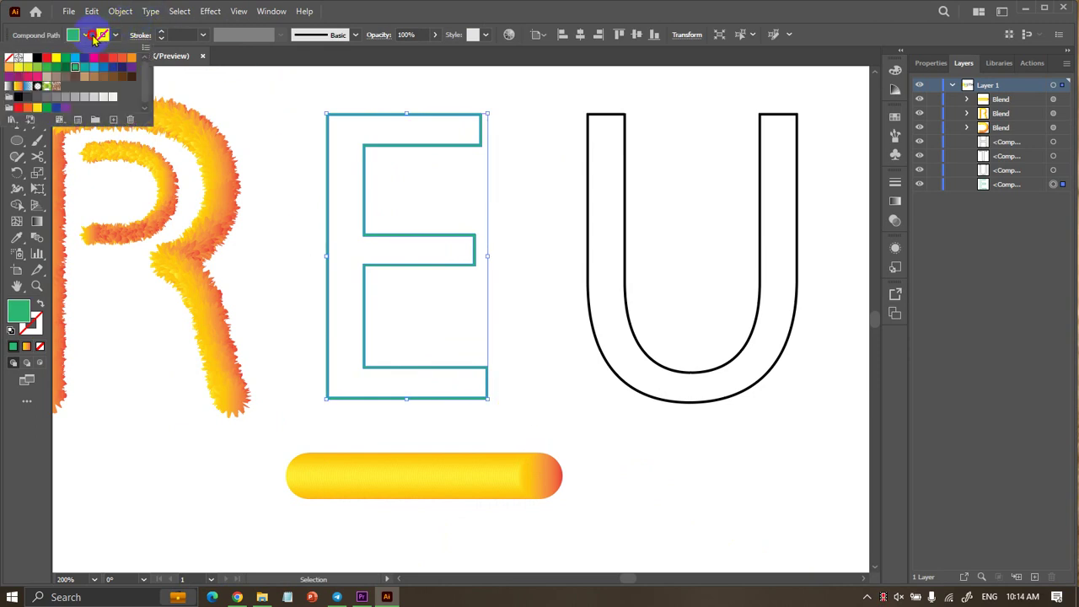
click(95, 38)
click(119, 11)
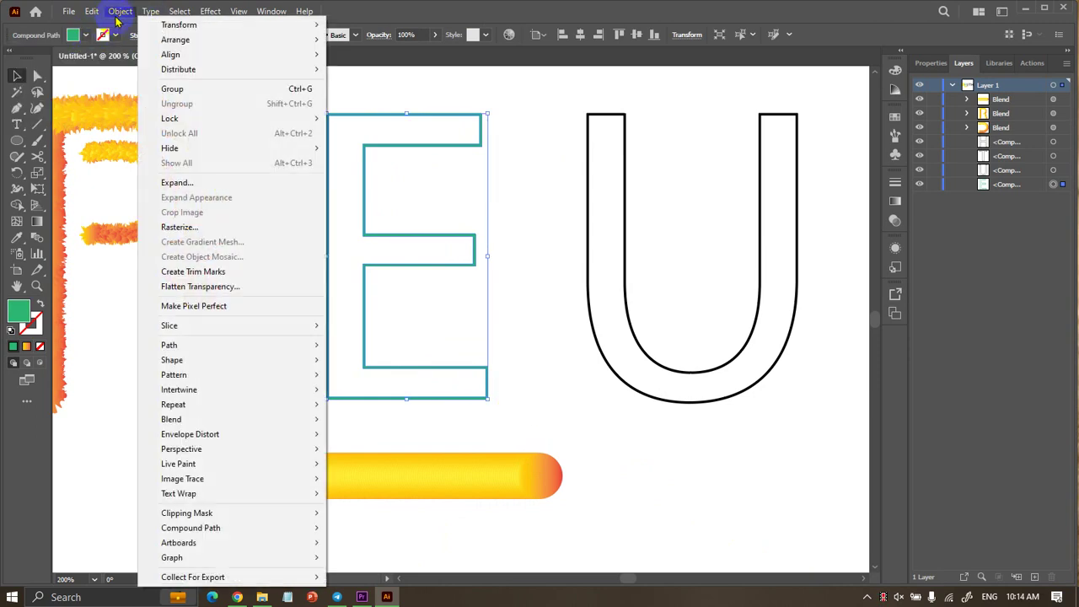
click(181, 180)
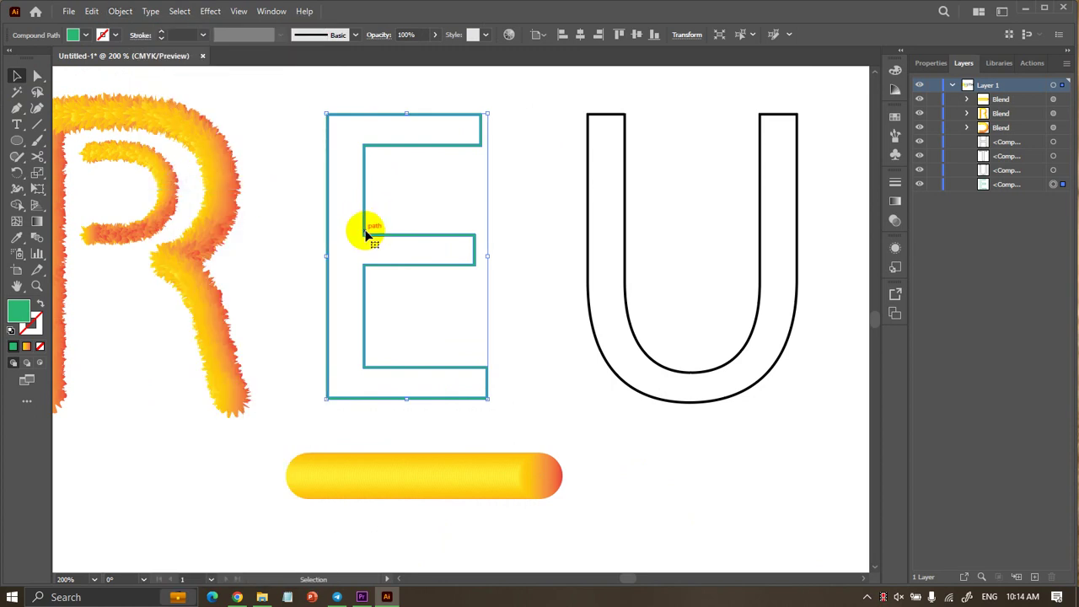
Remove the E's fill colour and dismiss the script error message.
scroll(366, 258, up, 2)
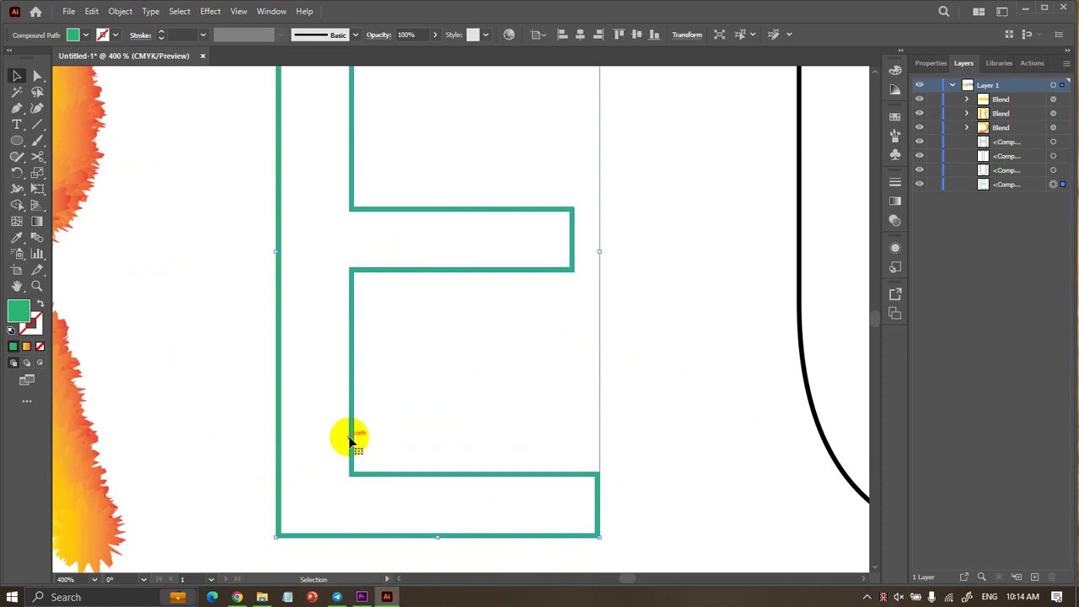
scroll(354, 295, up, 3)
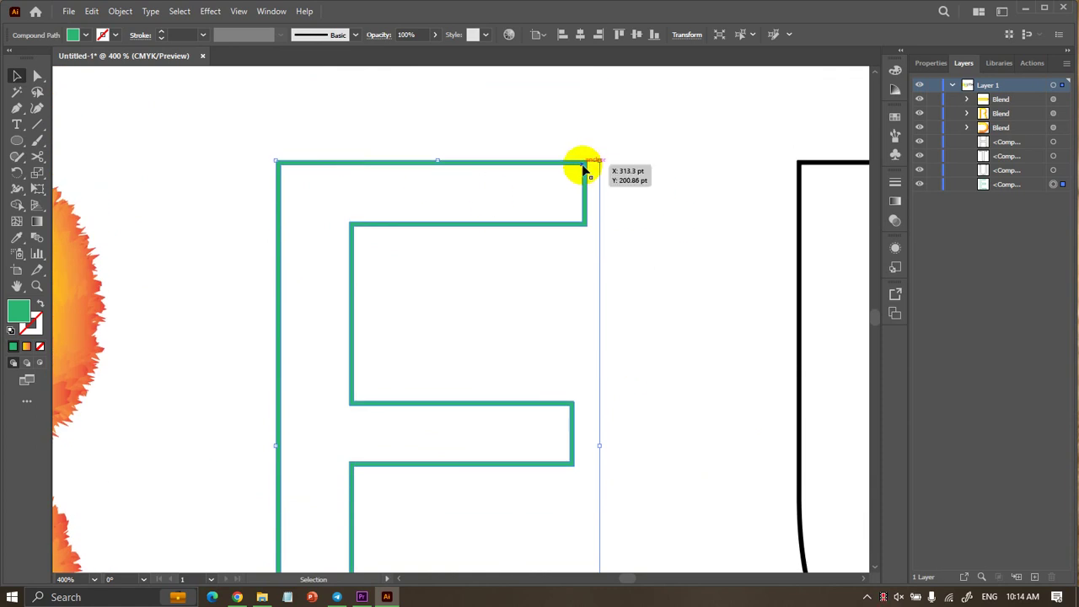
alt+scroll(593, 166, up, 3)
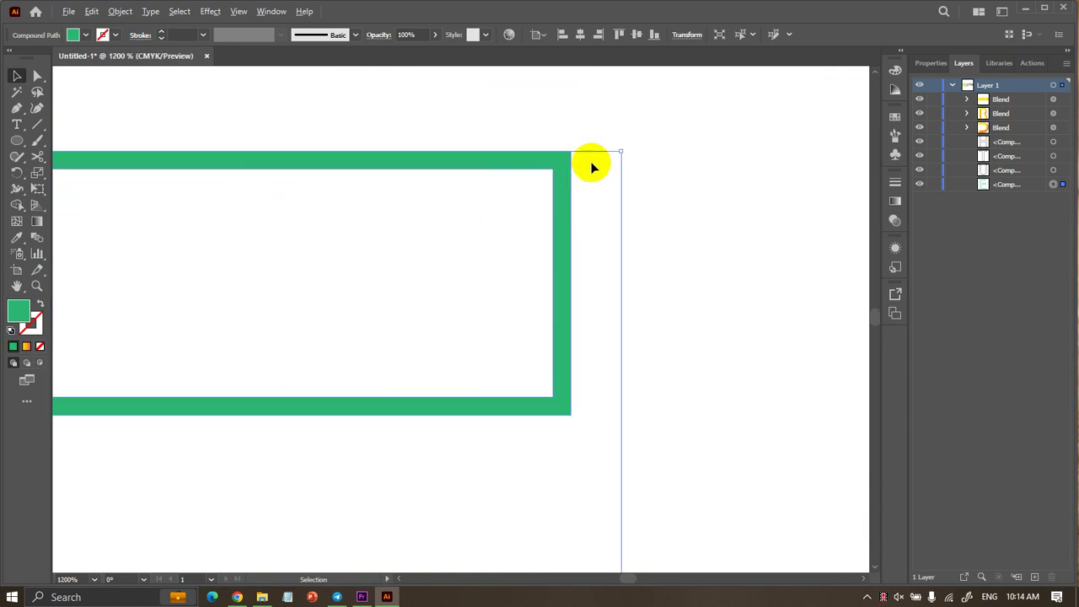
click(86, 35)
click(9, 57)
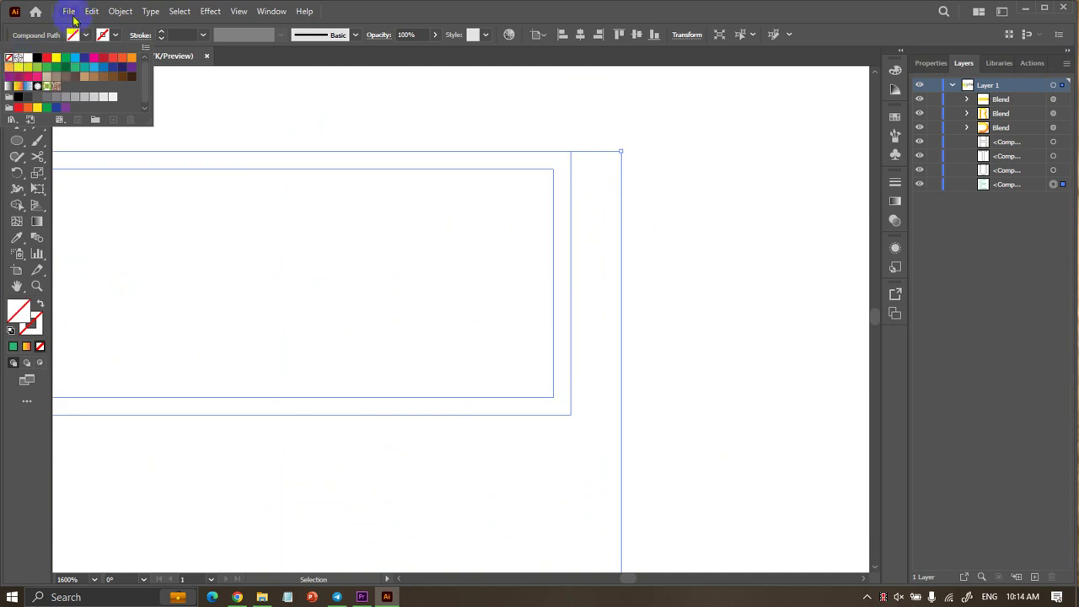
click(643, 362)
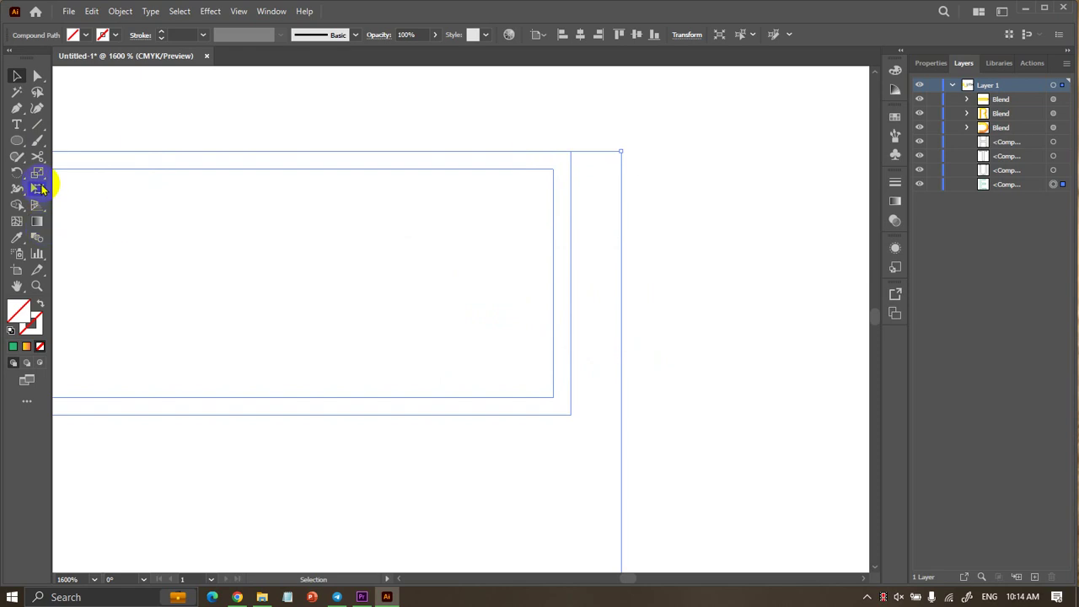
Cut the E's outline at its top-right corner anchor with the Scissors tool.
key(c)
scroll(590, 167, up, 2)
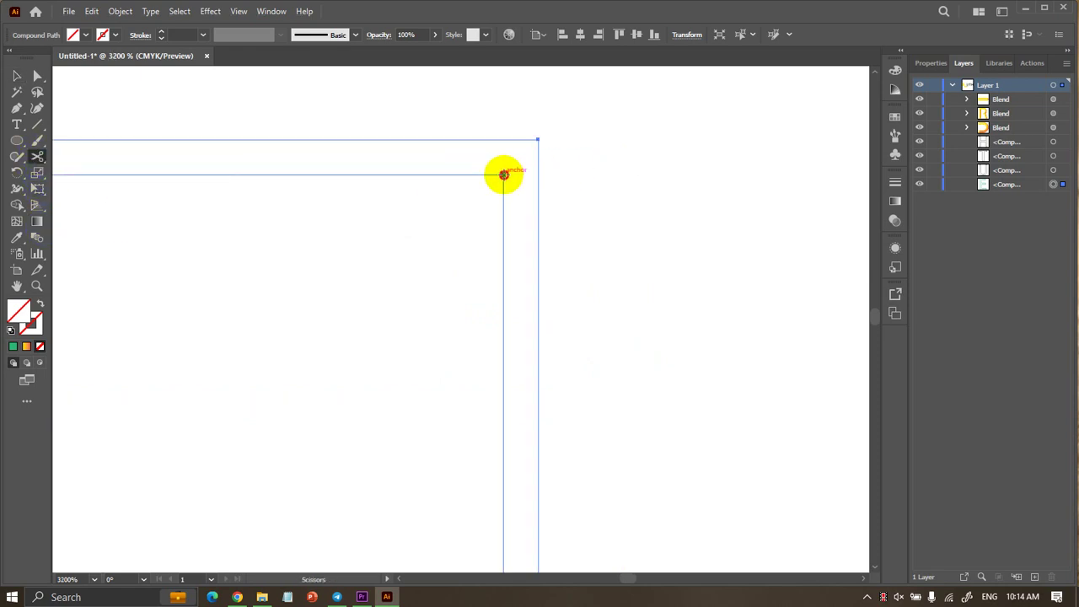
click(503, 174)
scroll(571, 176, down, 1)
scroll(573, 172, down, 2)
scroll(573, 171, down, 1)
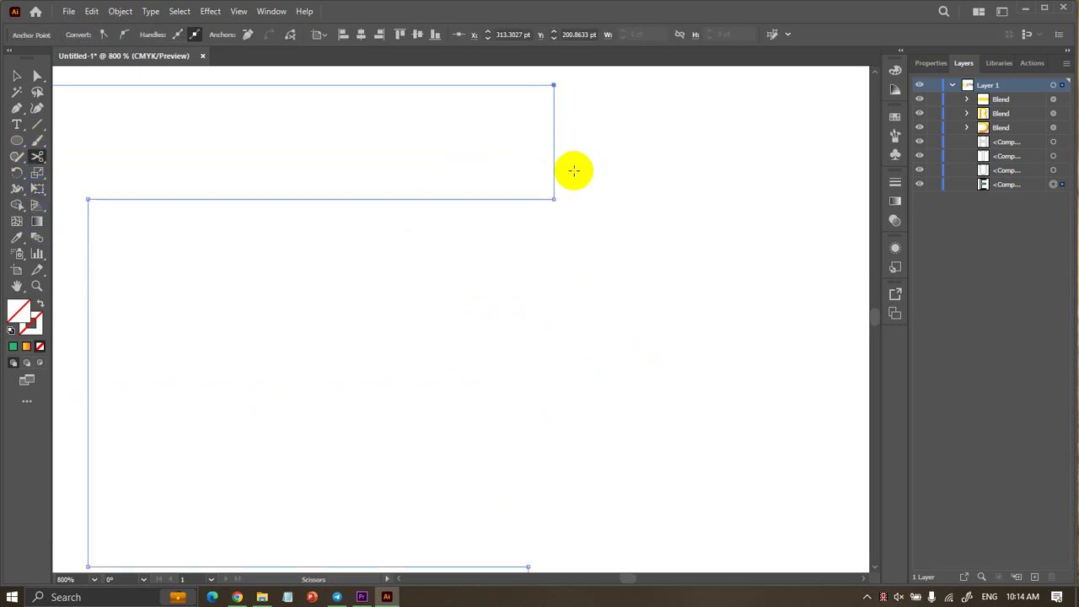
scroll(573, 172, down, 2)
scroll(567, 181, down, 1)
scroll(578, 475, up, 1)
scroll(571, 510, up, 2)
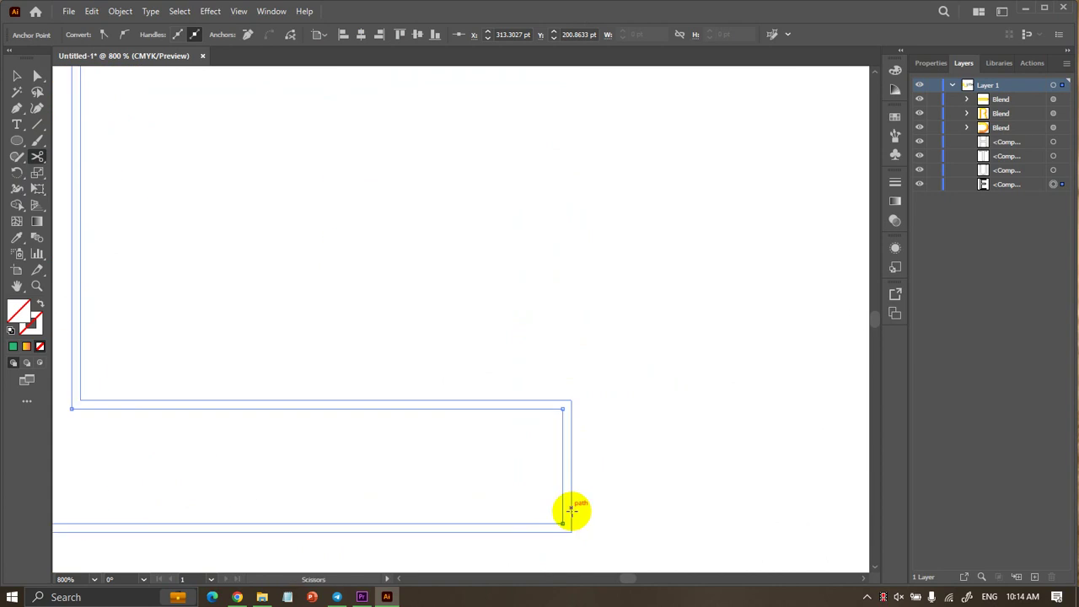
scroll(571, 510, up, 1)
Cut both E outlines at their lower-right corner anchors.
click(551, 357)
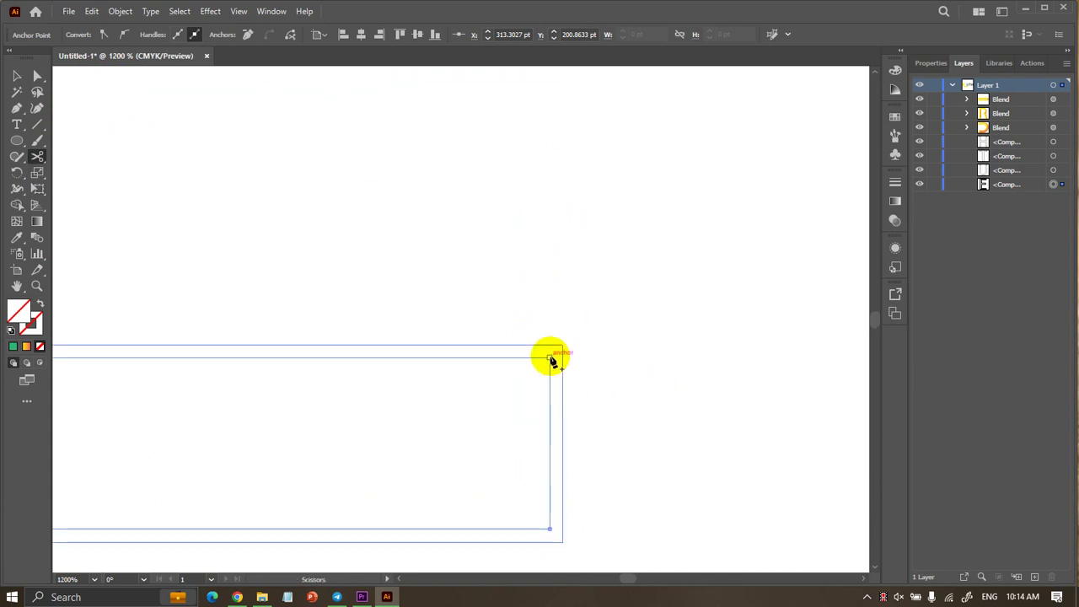
scroll(549, 362, down, 2)
click(555, 445)
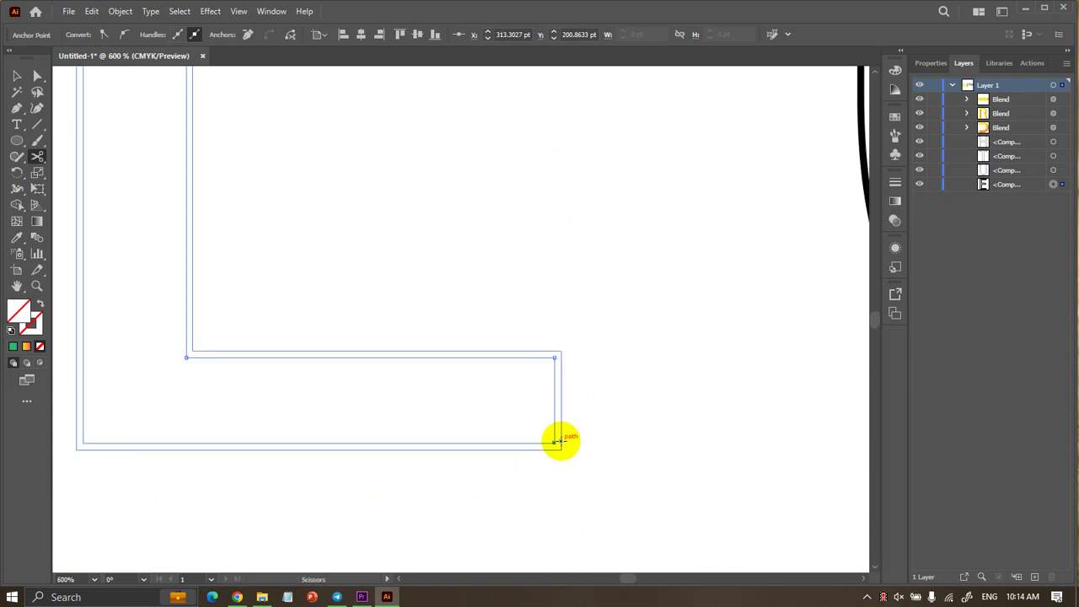
click(19, 77)
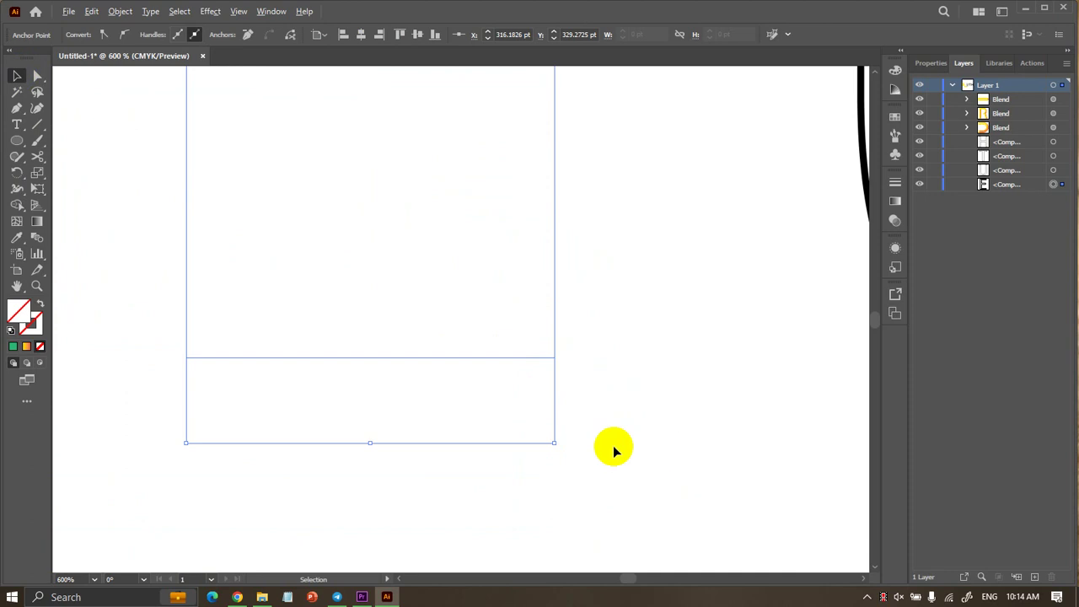
scroll(613, 445, down, 1)
scroll(629, 337, up, 2)
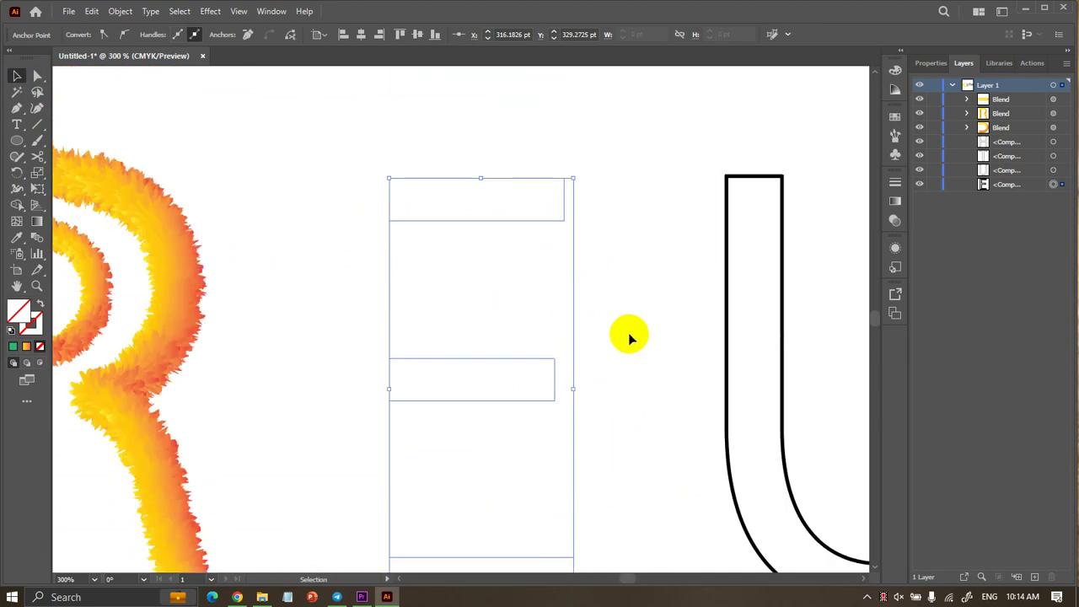
Select the whole letter E, then reselect its outline.
drag(260, 157, 601, 413)
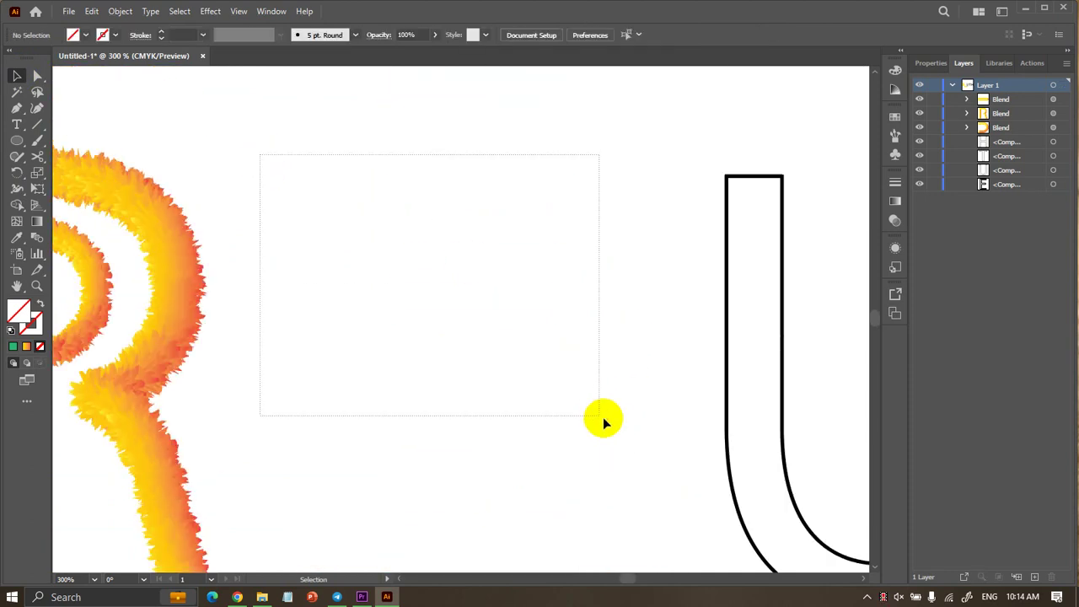
scroll(421, 413, up, 1)
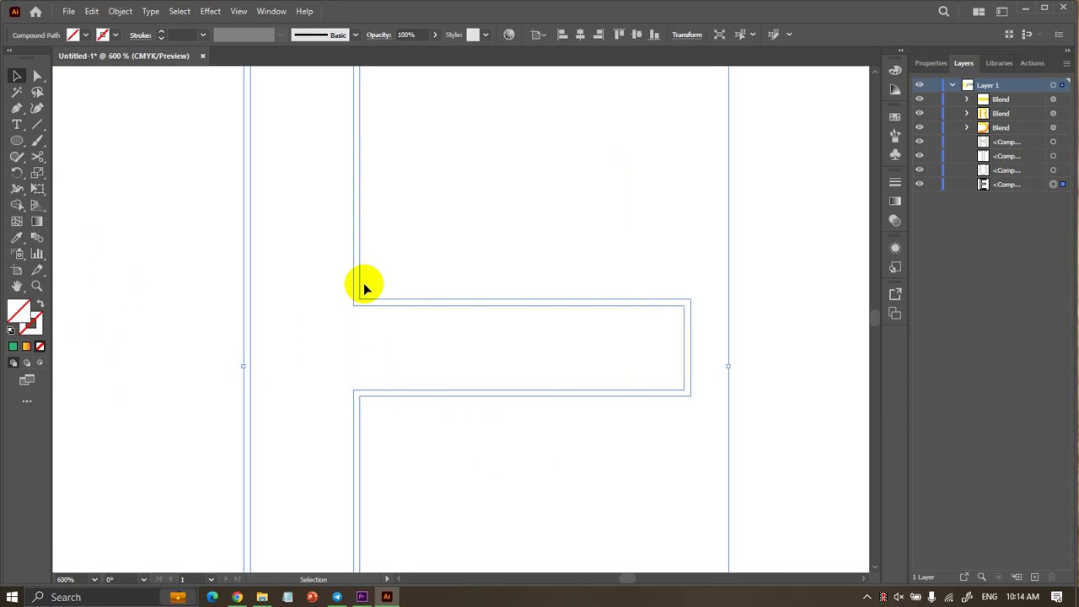
scroll(422, 266, up, 1)
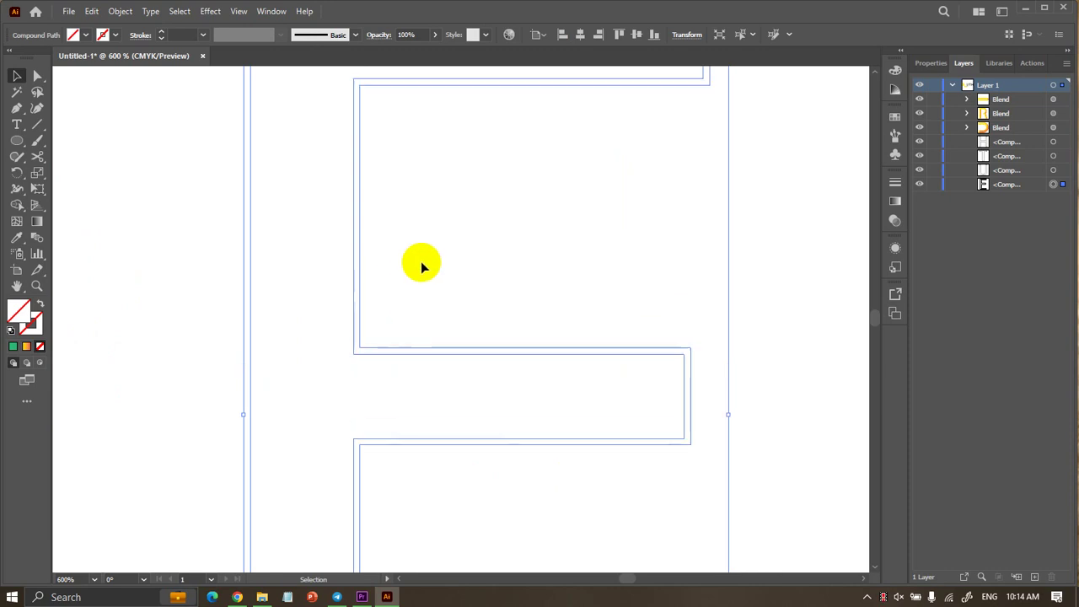
scroll(421, 266, down, 1)
scroll(422, 267, down, 1)
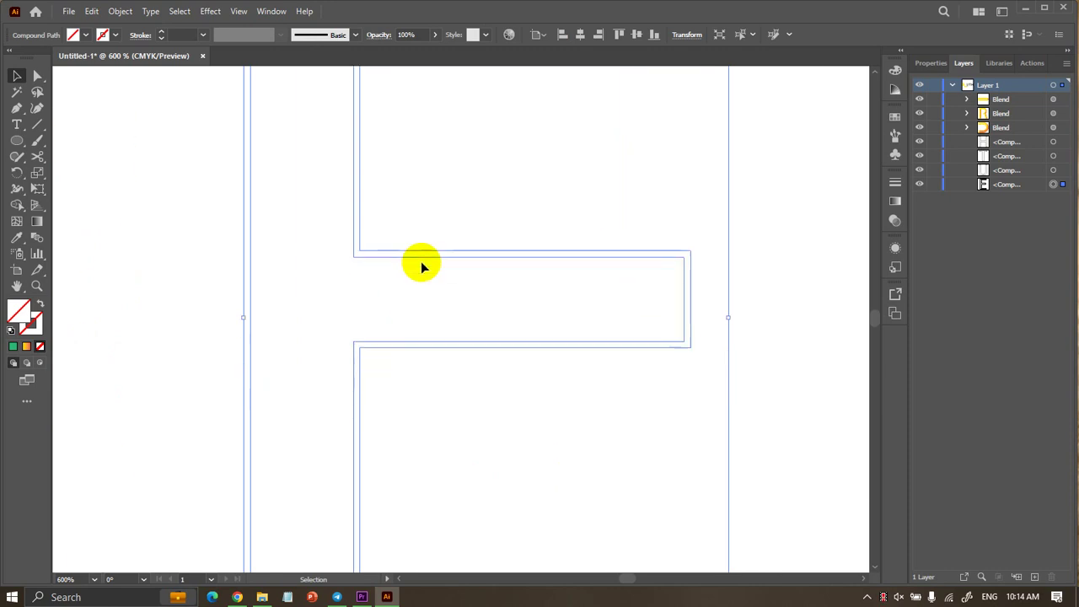
scroll(421, 266, down, 1)
click(645, 326)
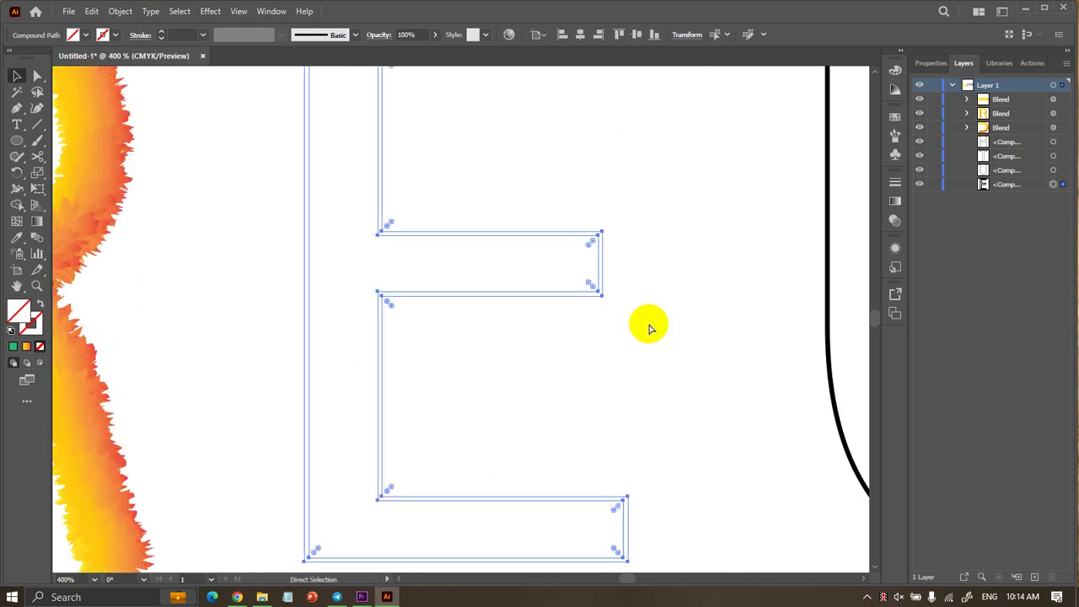
click(564, 367)
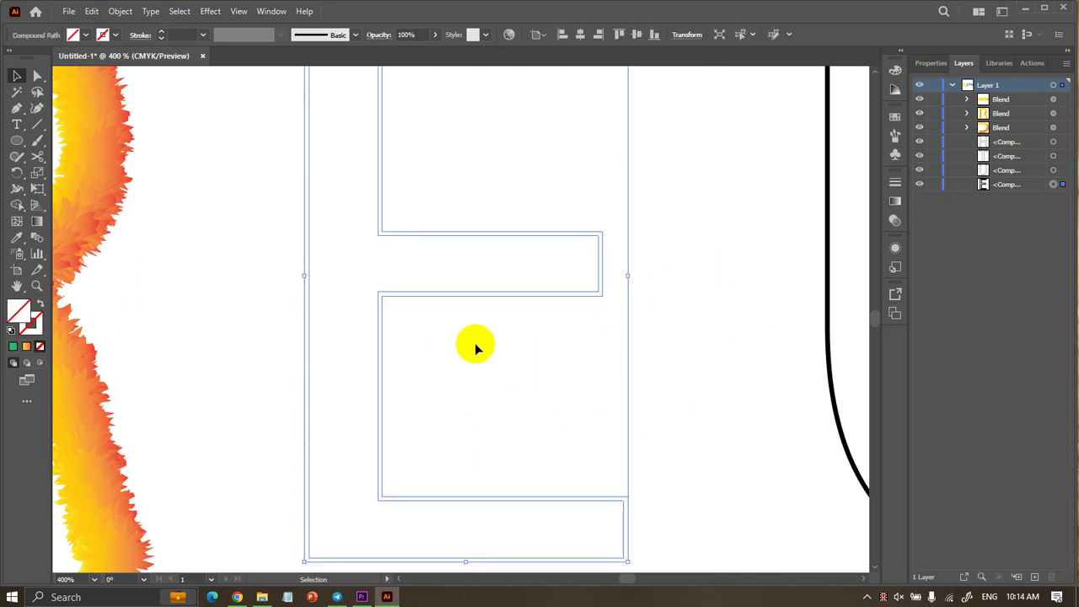
scroll(409, 248, up, 3)
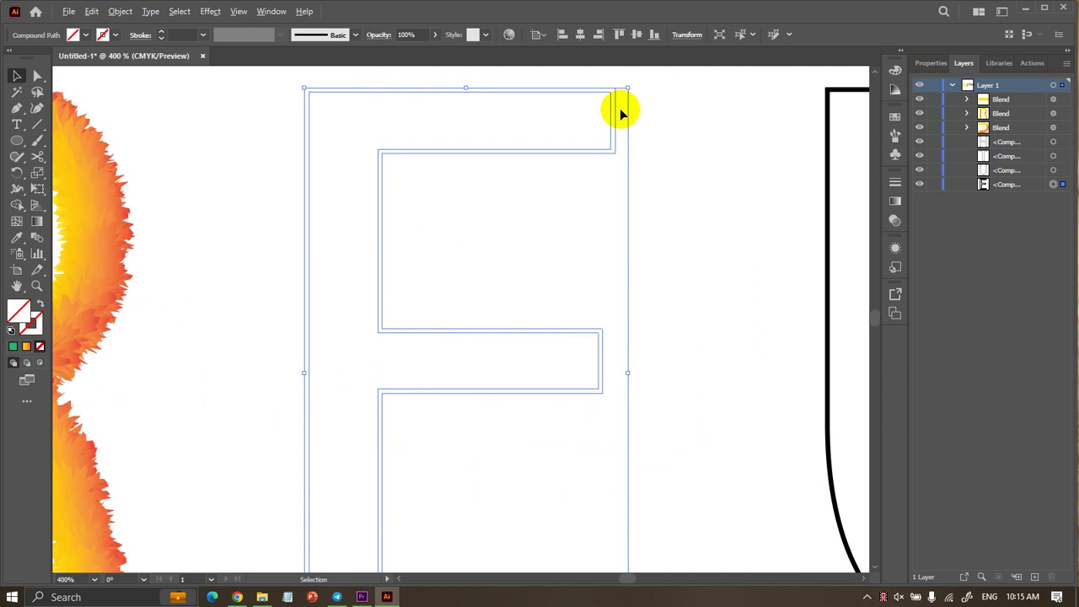
scroll(619, 108, up, 3)
scroll(620, 84, up, 3)
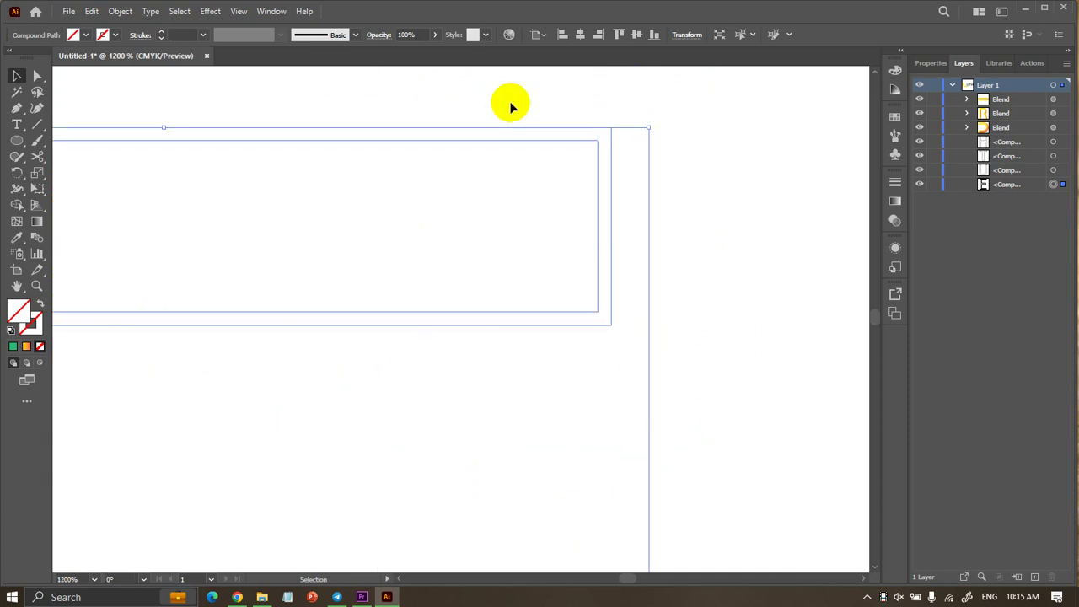
Cut the E's outer outline at its top-right corner anchor with the Scissors tool.
click(39, 158)
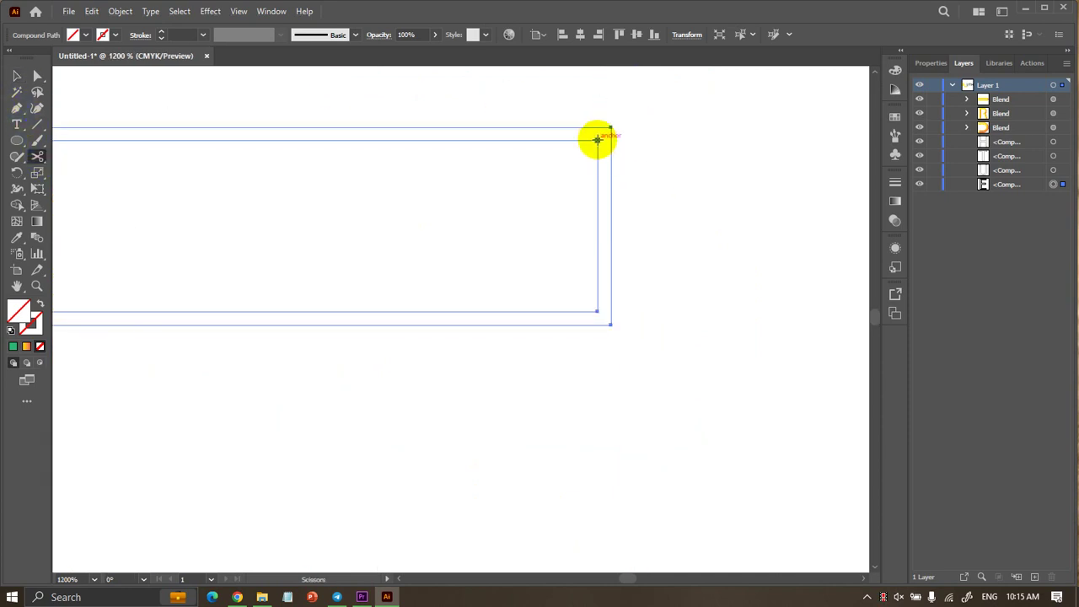
click(597, 139)
scroll(585, 173, down, 1)
scroll(585, 174, down, 2)
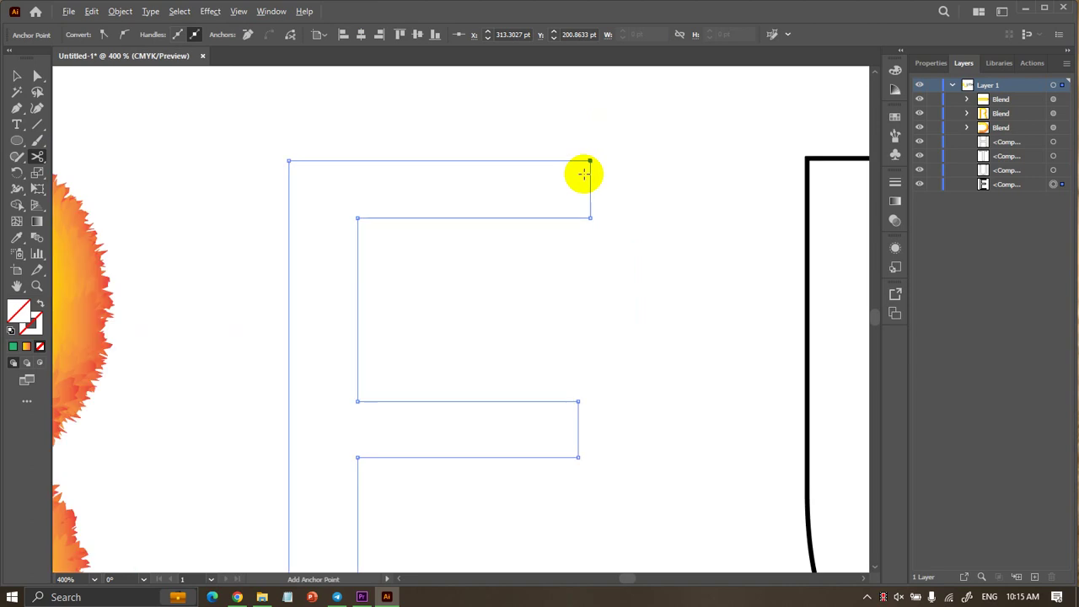
scroll(455, 200, down, 3)
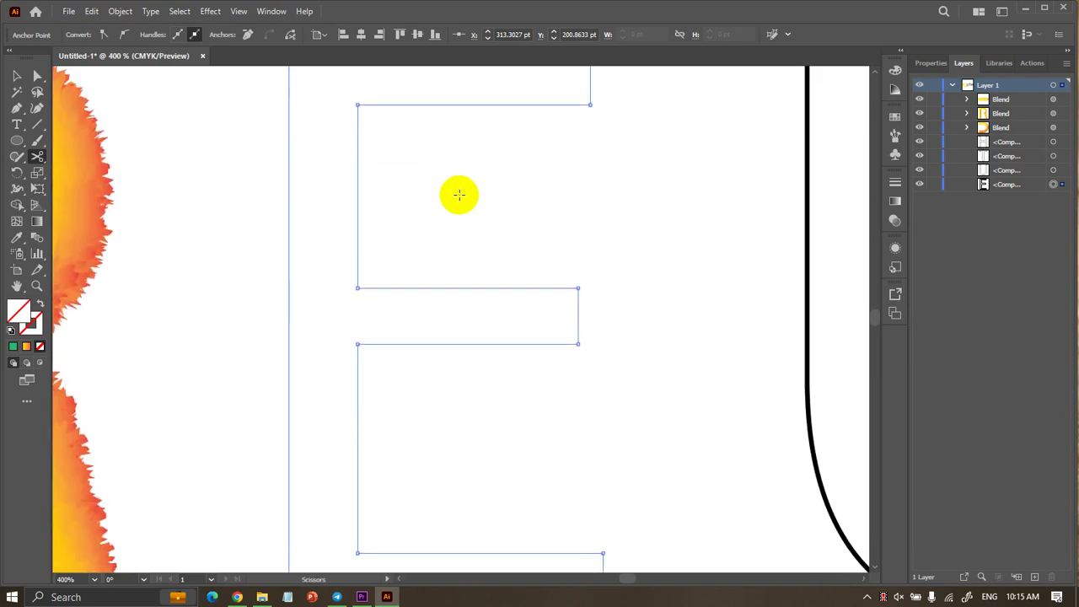
scroll(460, 194, down, 2)
scroll(457, 202, up, 3)
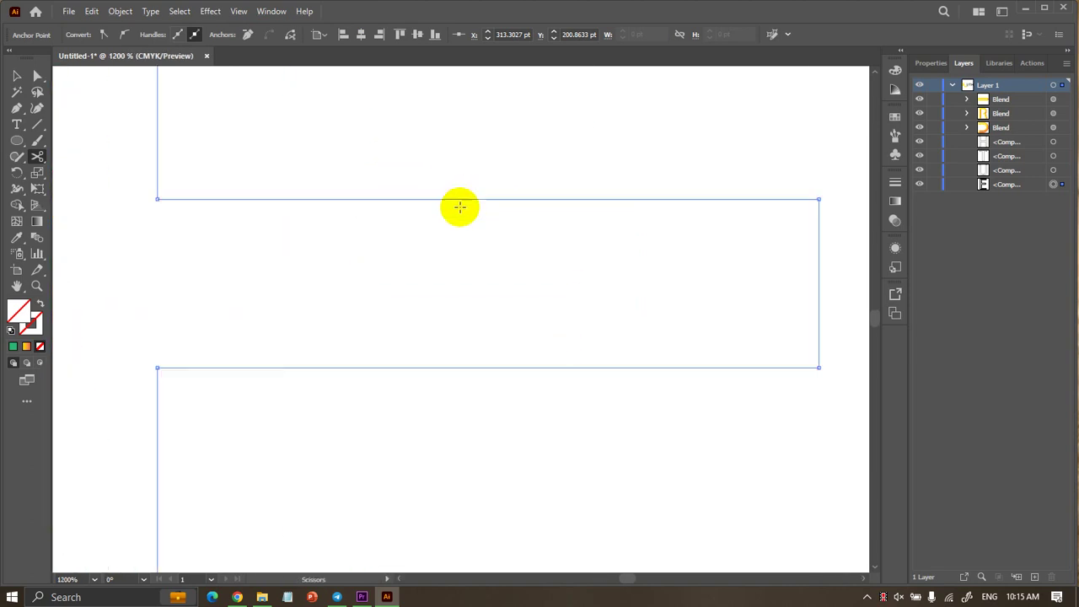
scroll(438, 204, down, 3)
scroll(413, 205, down, 1)
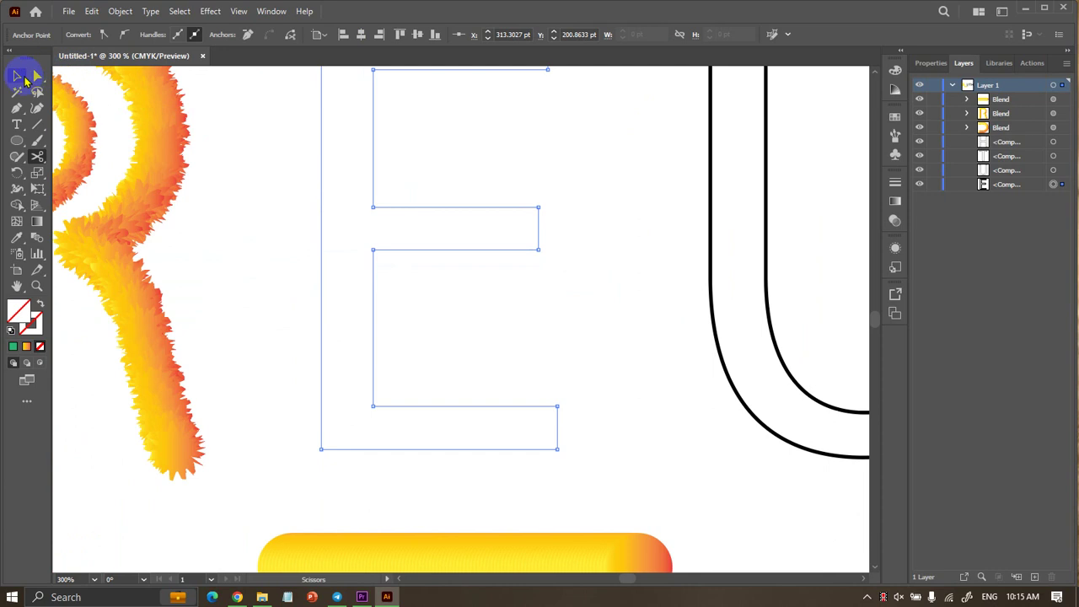
Inspect the E compound path in isolation mode, then exit isolation.
click(24, 77)
click(258, 194)
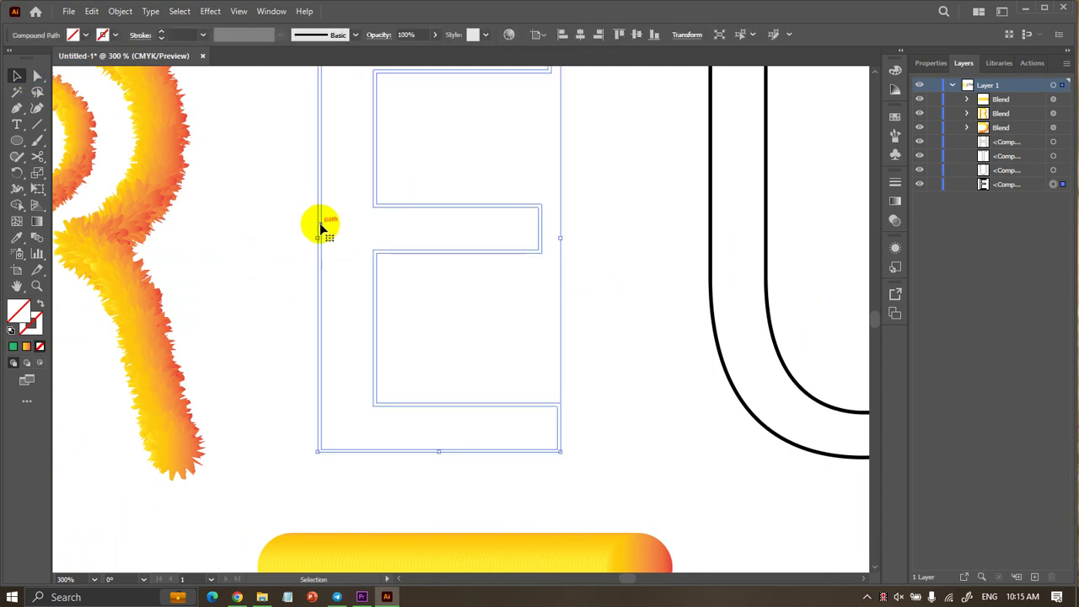
double_click(321, 227)
click(323, 228)
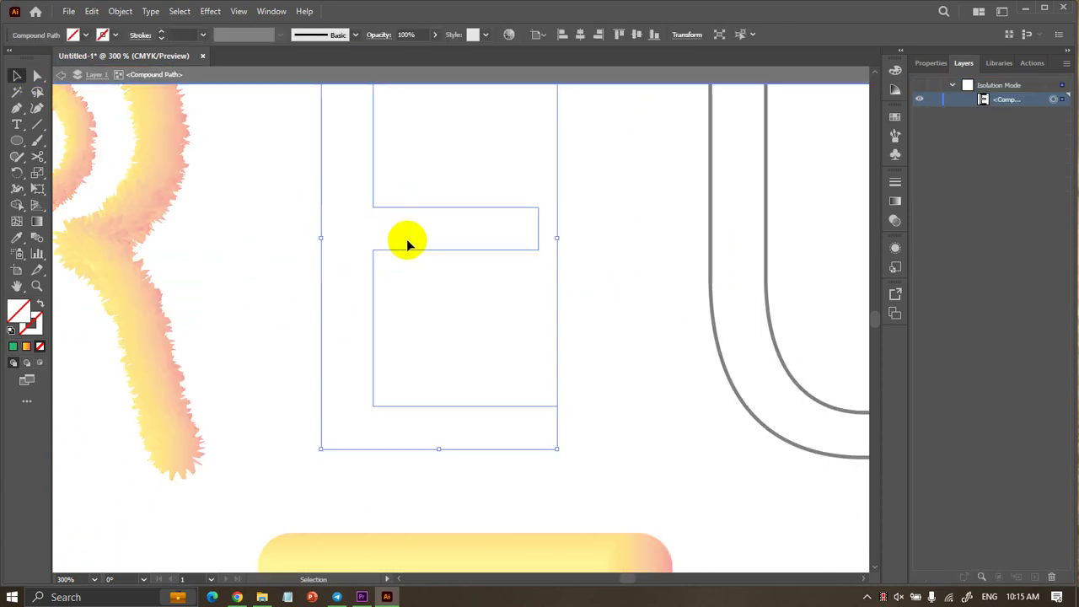
click(406, 238)
double_click(481, 490)
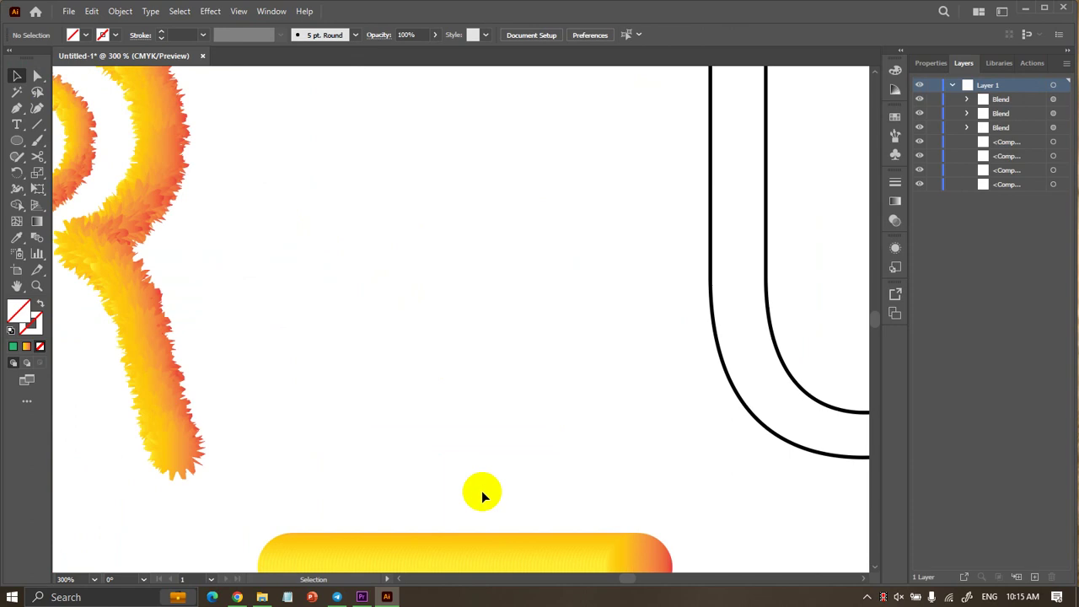
Reselect the E compound path above the yellow gradient bar.
scroll(480, 200, up, 1)
scroll(540, 106, up, 1)
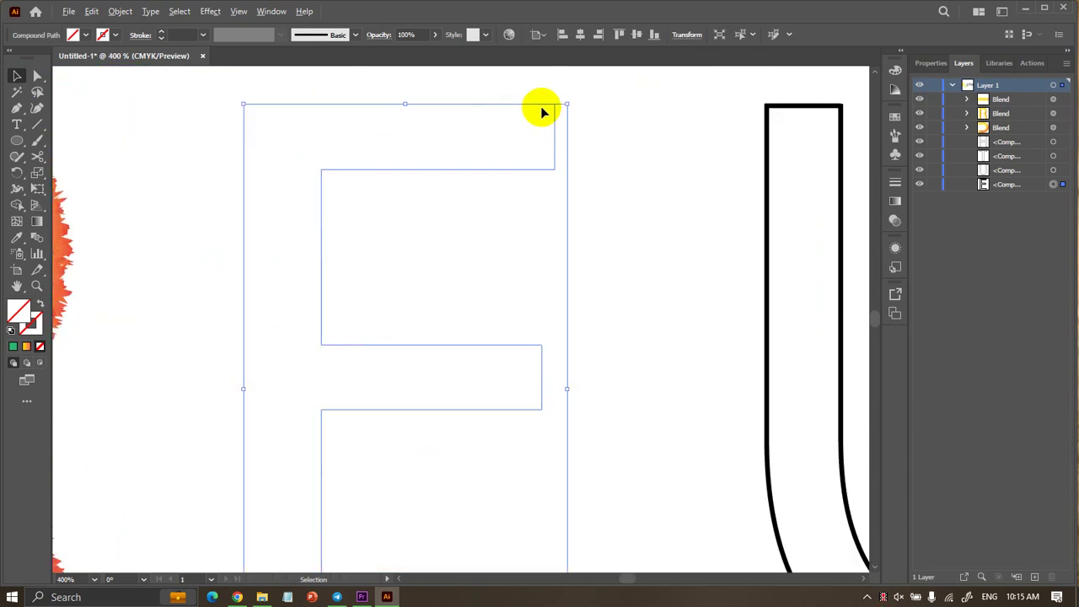
scroll(563, 109, up, 2)
scroll(561, 98, down, 1)
click(602, 106)
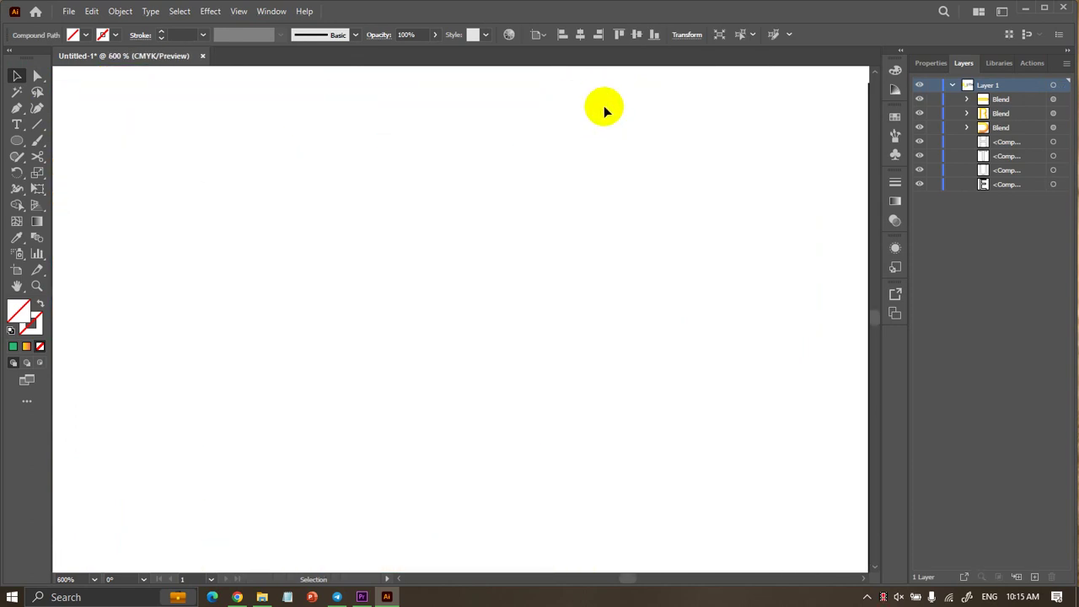
click(554, 118)
scroll(556, 121, down, 2)
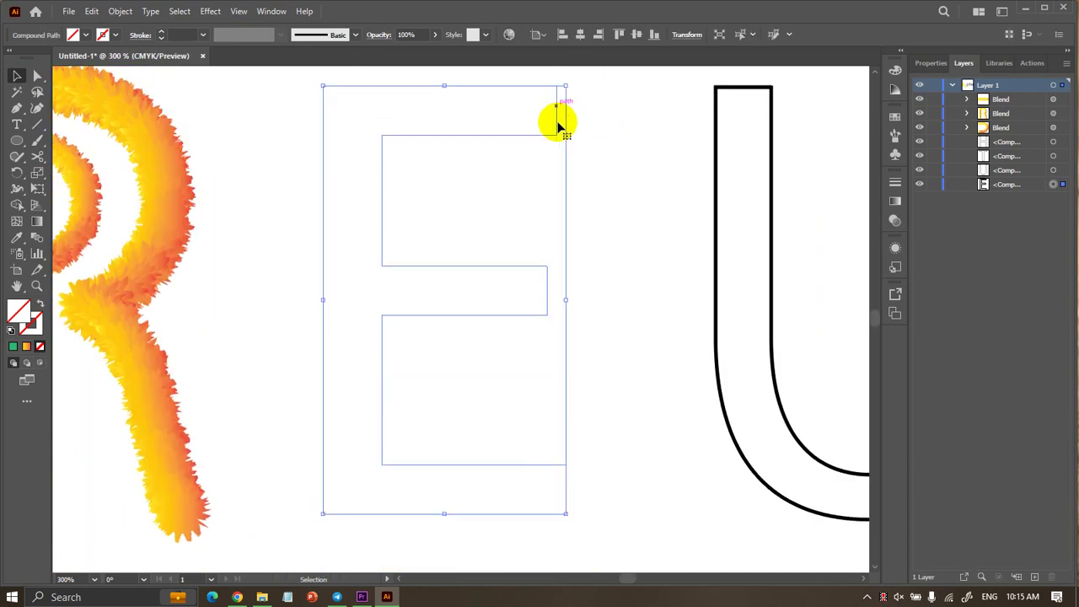
scroll(561, 122, down, 1)
Deselect the finished R blend and select the invisible letter E compound path.
drag(561, 397, 491, 168)
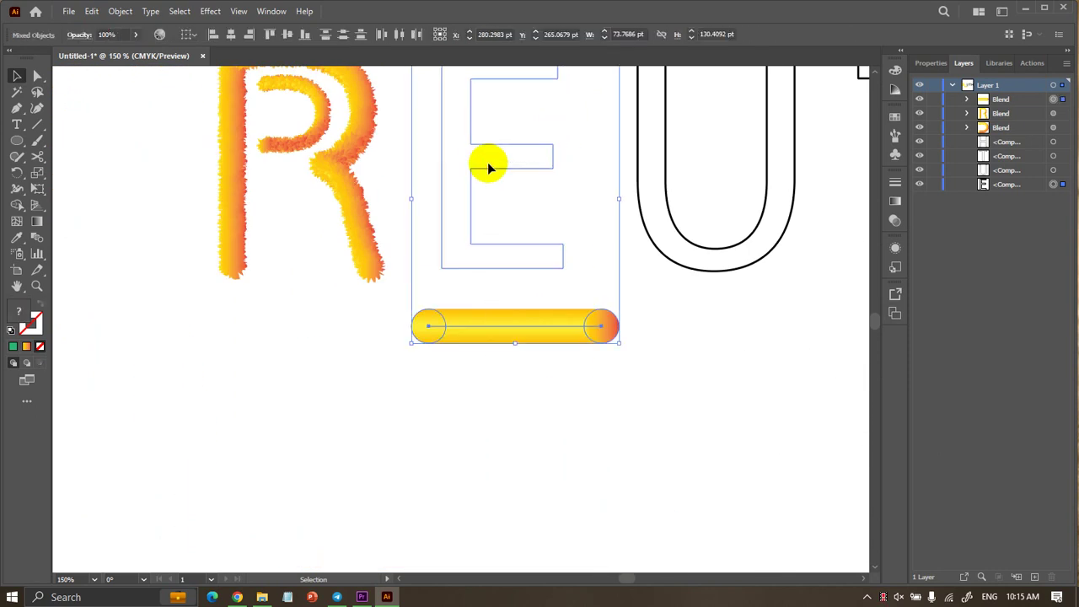
scroll(498, 177, up, 2)
scroll(503, 198, up, 1)
scroll(506, 212, up, 1)
scroll(506, 211, down, 1)
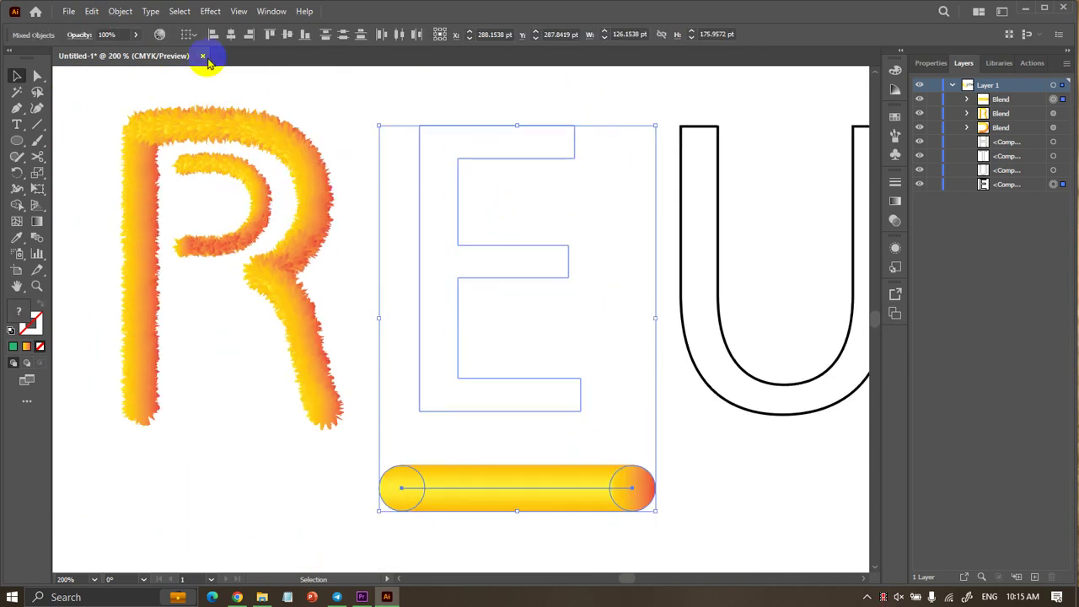
click(121, 11)
mouse_move(171, 419)
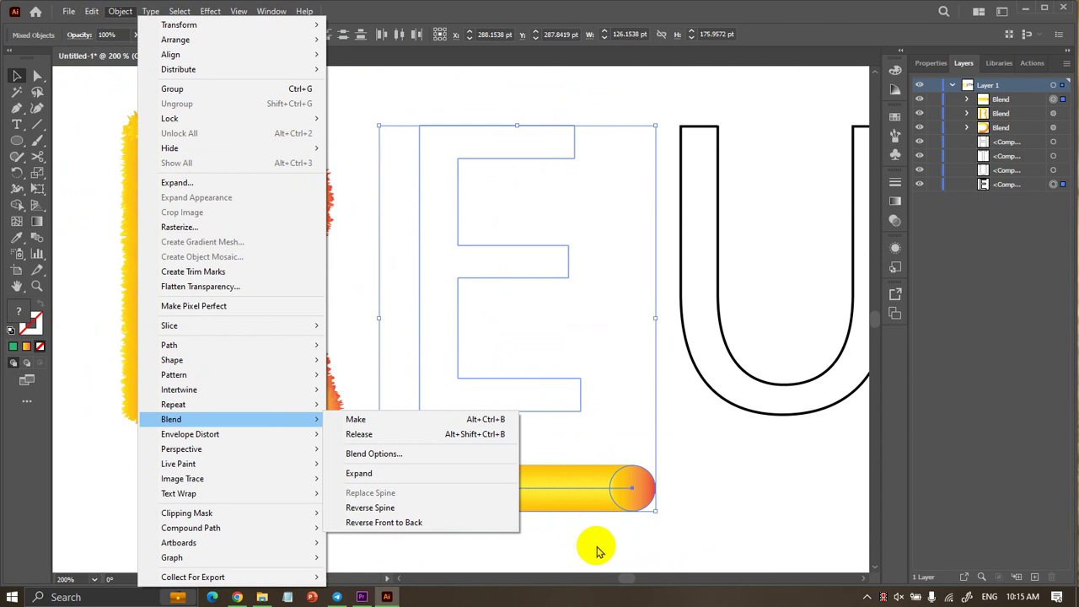
click(596, 548)
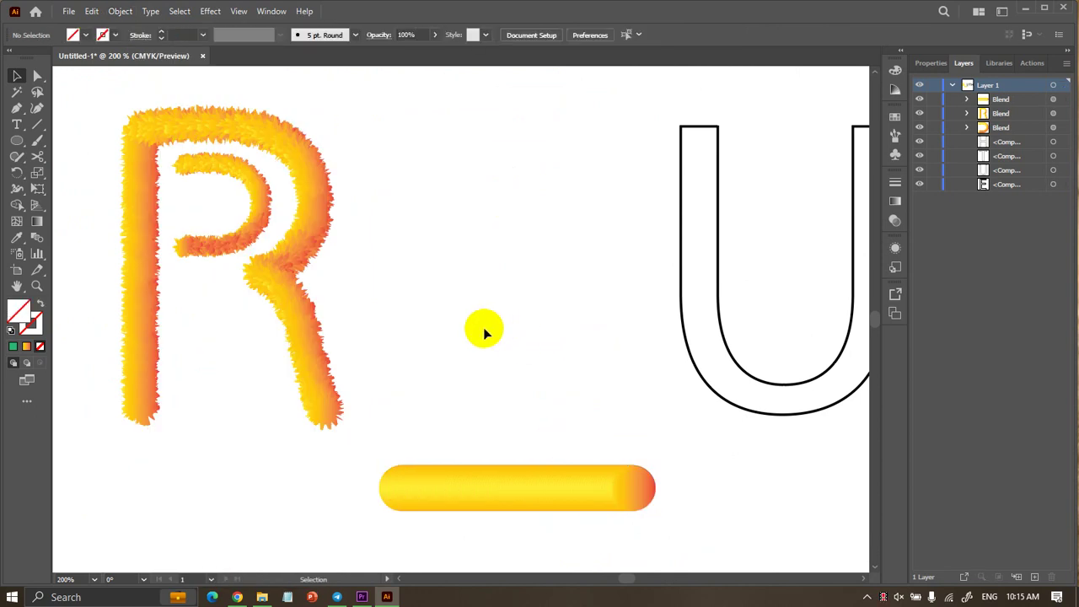
click(455, 348)
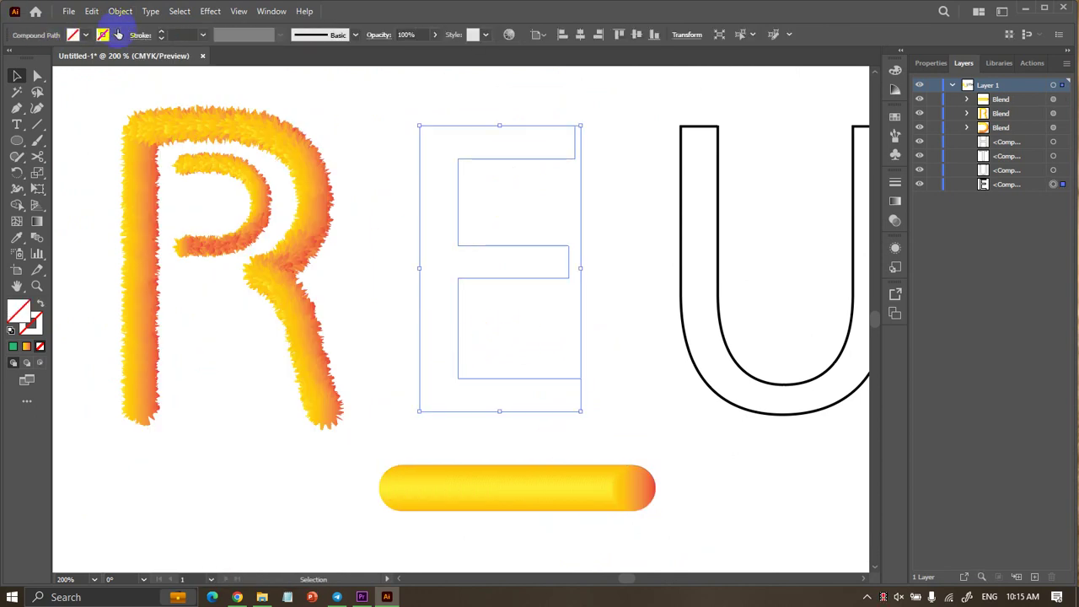
Give the letter E a black stroke so it becomes visible.
click(162, 34)
scroll(549, 170, up, 1)
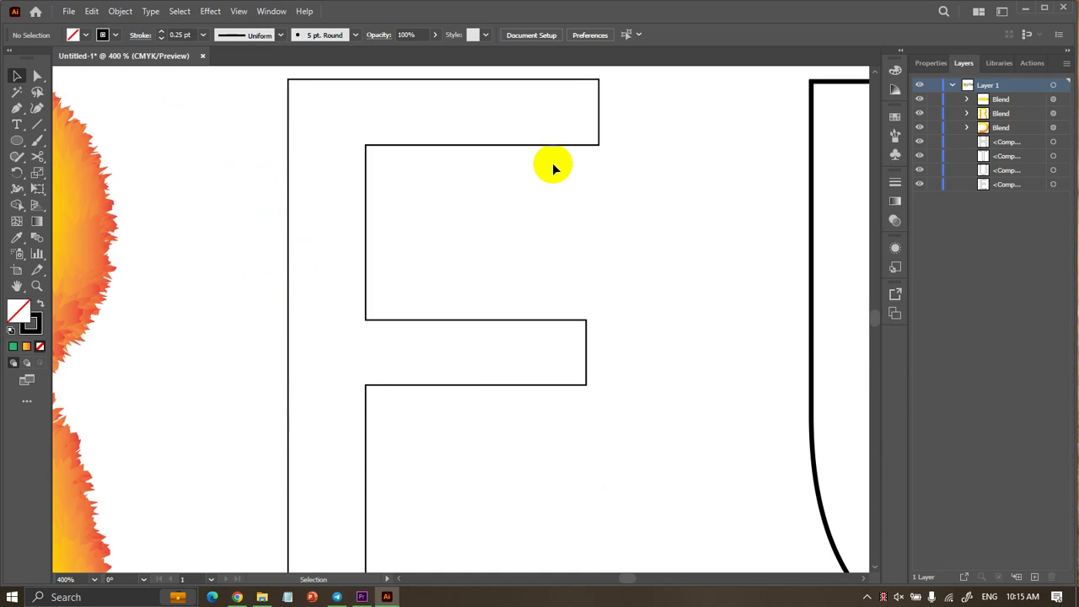
scroll(585, 176, up, 1)
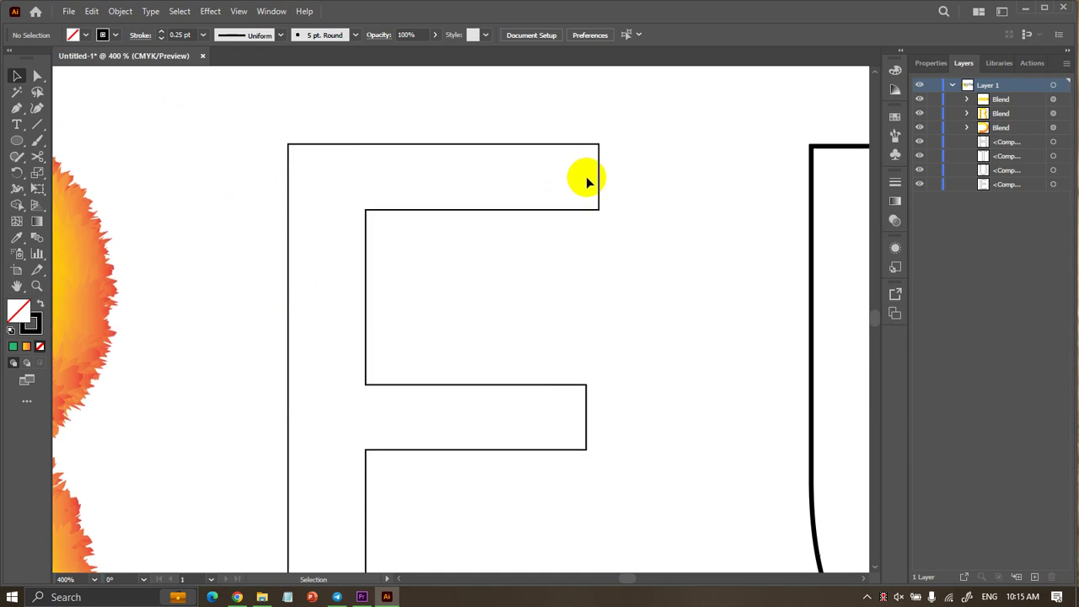
Expand the stroked E outline into a group of plain shapes.
click(523, 210)
click(120, 11)
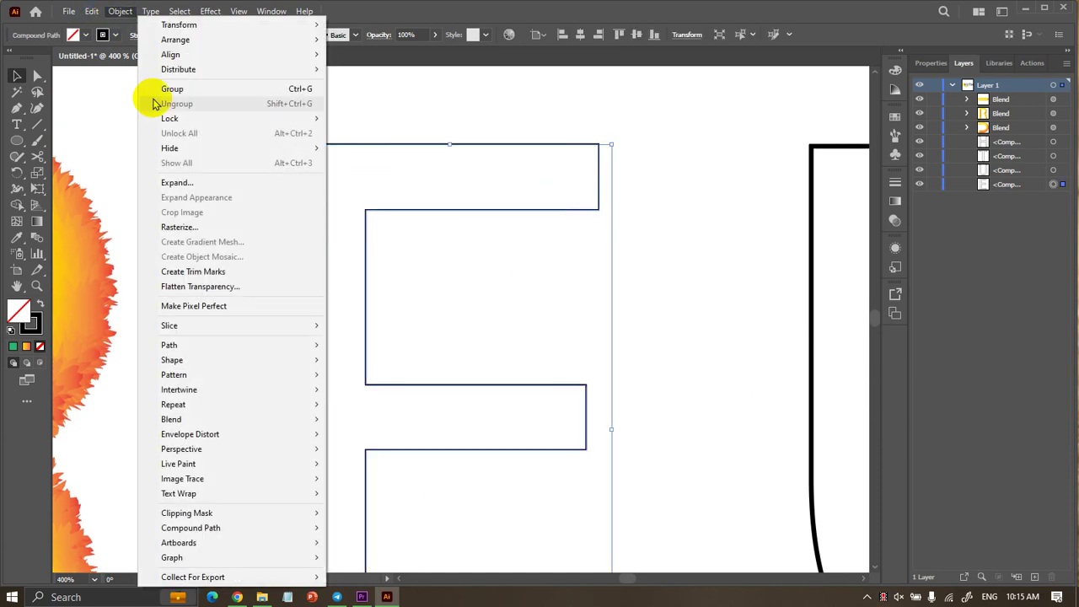
click(177, 182)
click(620, 275)
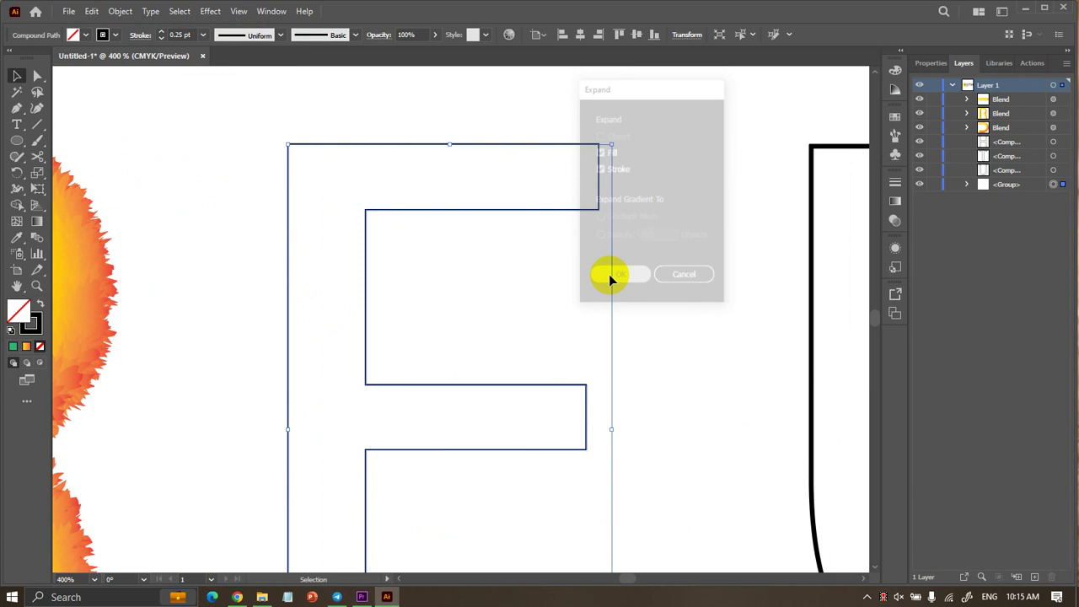
click(632, 186)
scroll(617, 165, up, 2)
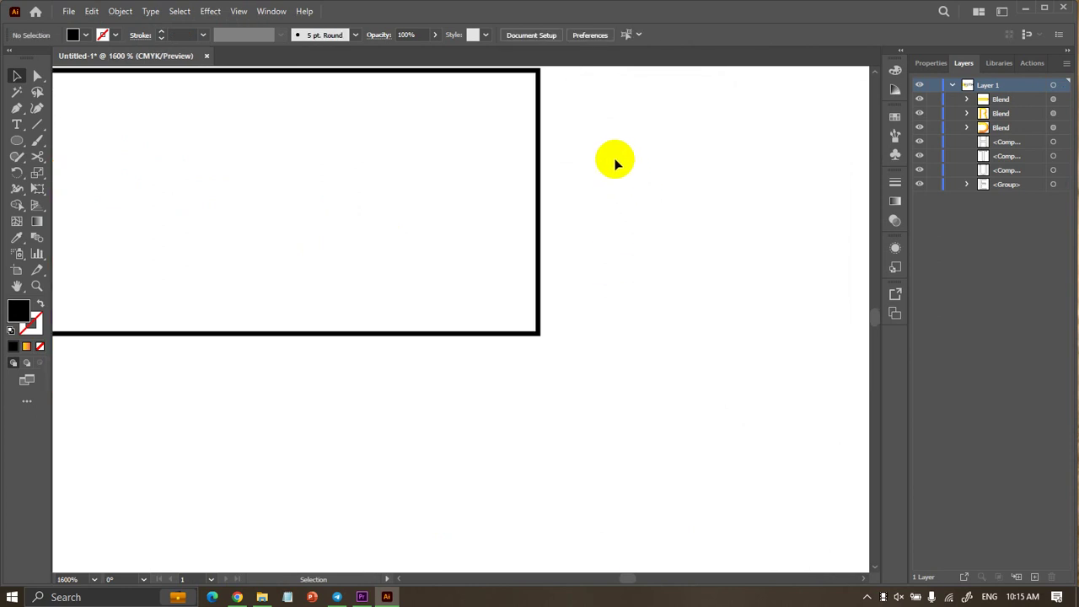
Combine the expanded E group into a single compound path with Ctrl+8.
click(542, 120)
key(ctrl+8)
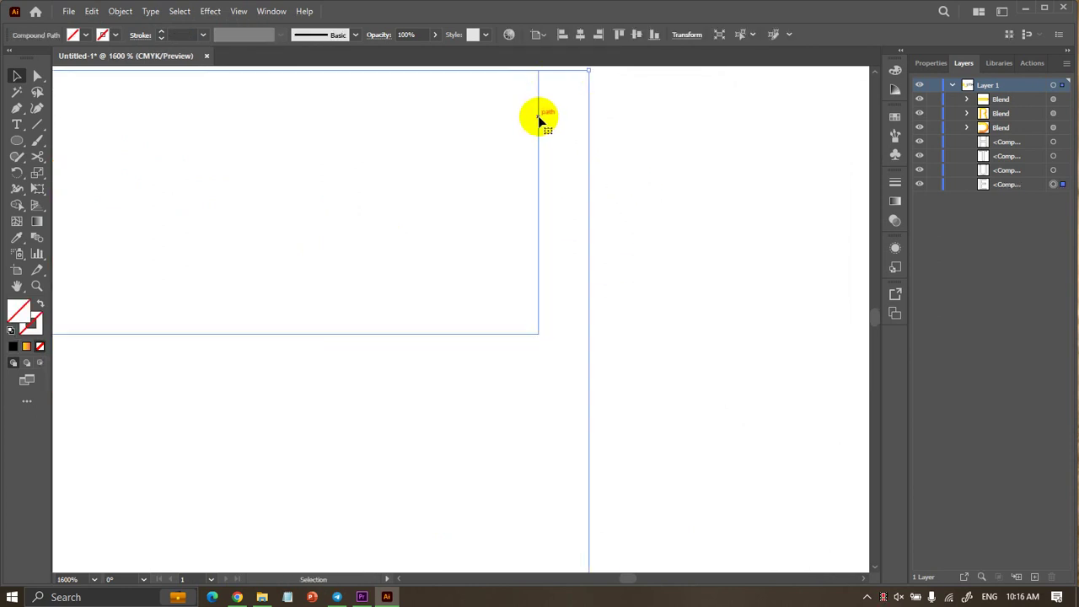
click(120, 11)
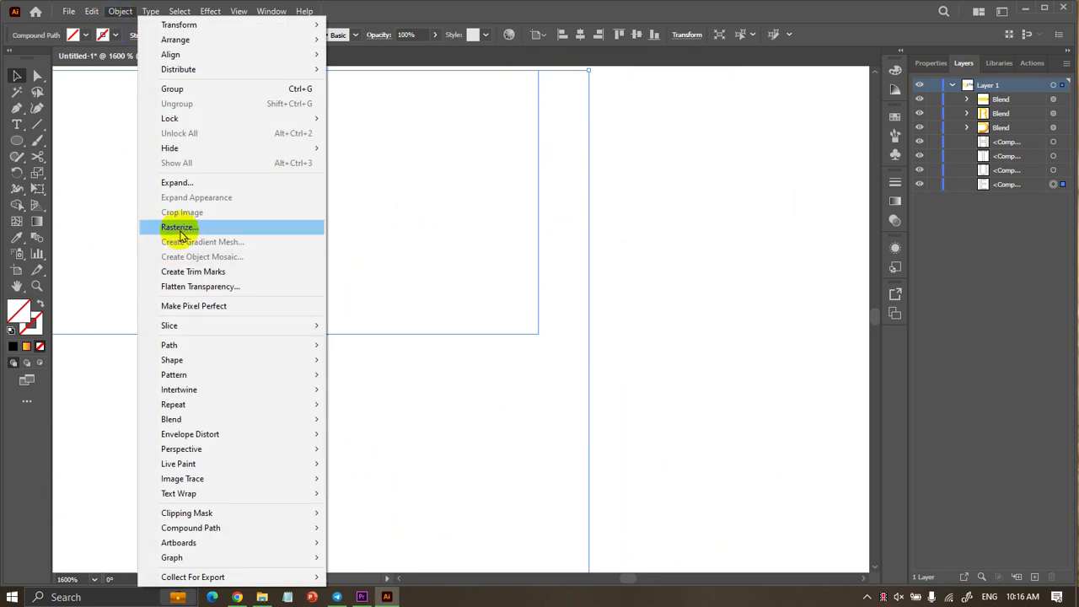
click(188, 183)
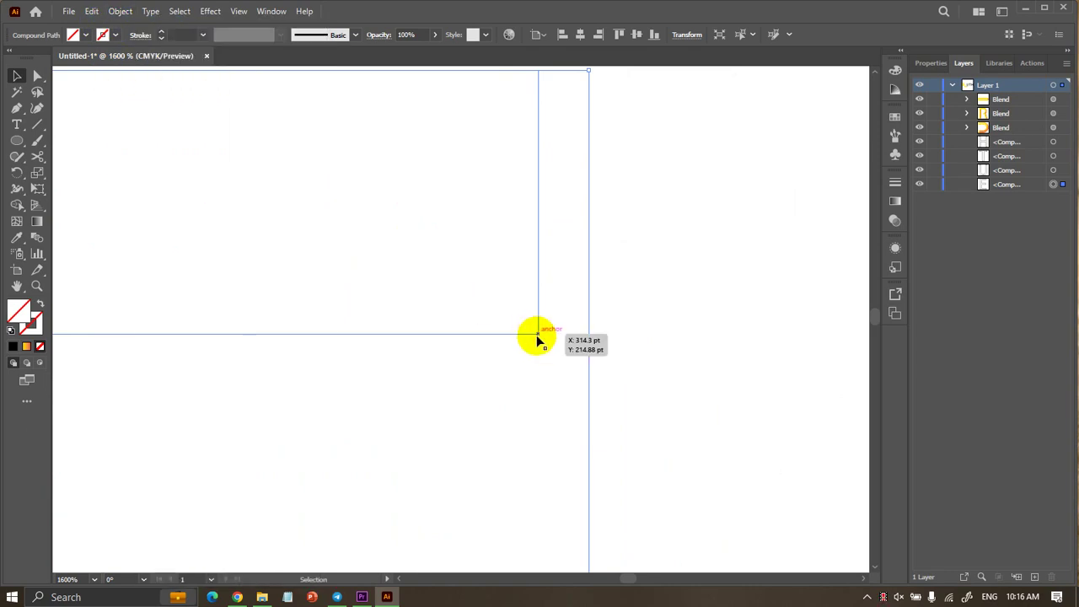
Scroll around the canvas to review the letters and compound paths.
scroll(532, 312, up, 2)
alt+scroll(528, 279, down, 1)
scroll(528, 279, down, 3)
ctrl+scroll(529, 278, left, 2)
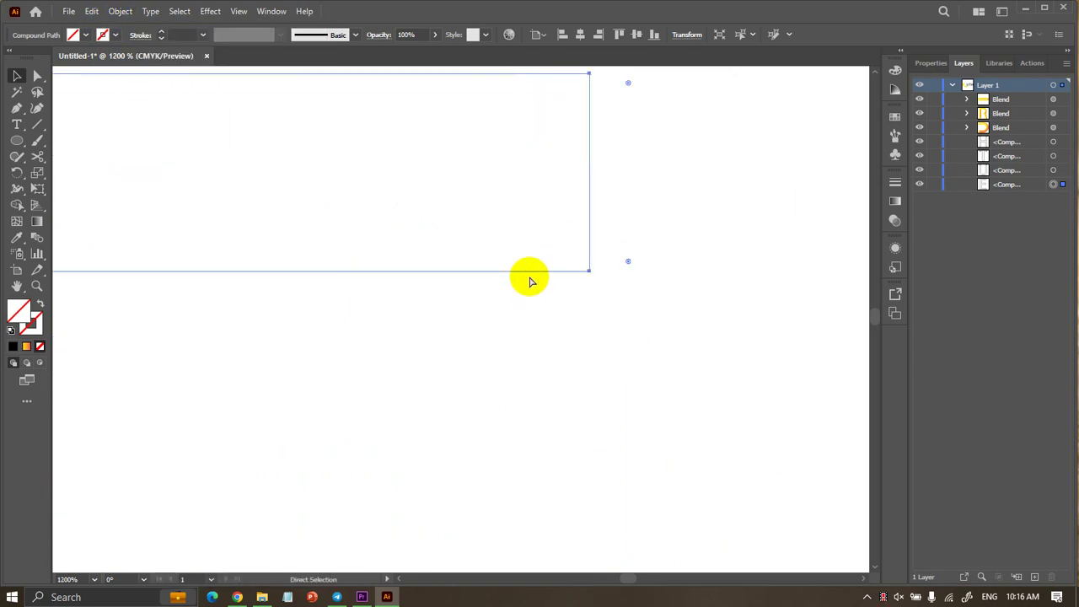
ctrl+scroll(529, 280, left, 2)
ctrl+scroll(531, 283, left, 1)
scroll(532, 283, down, 1)
alt+scroll(533, 283, down, 2)
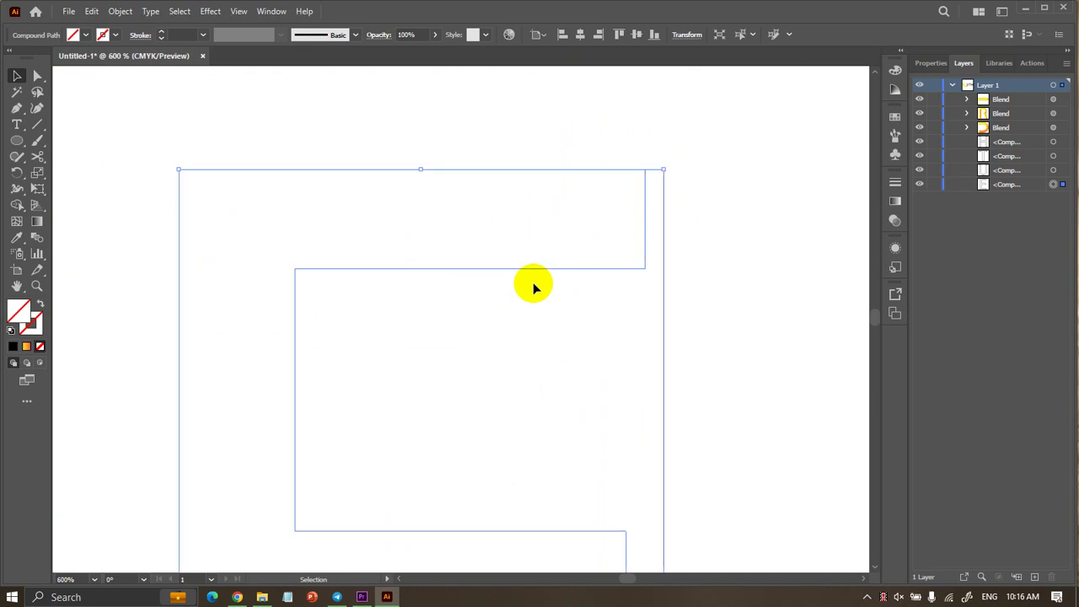
scroll(533, 287, down, 2)
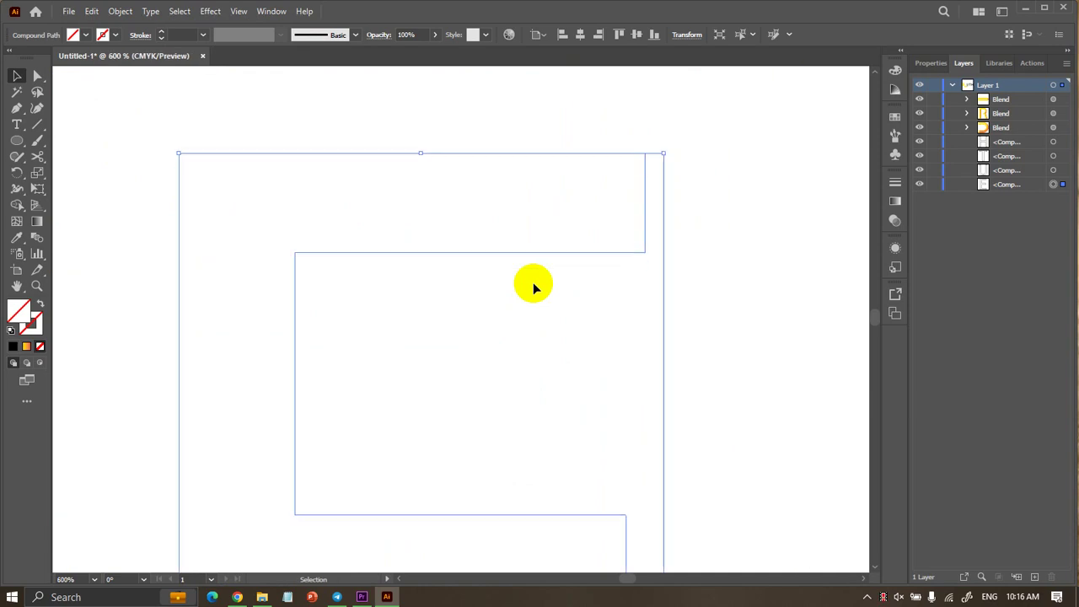
scroll(533, 287, down, 2)
scroll(533, 287, down, 1)
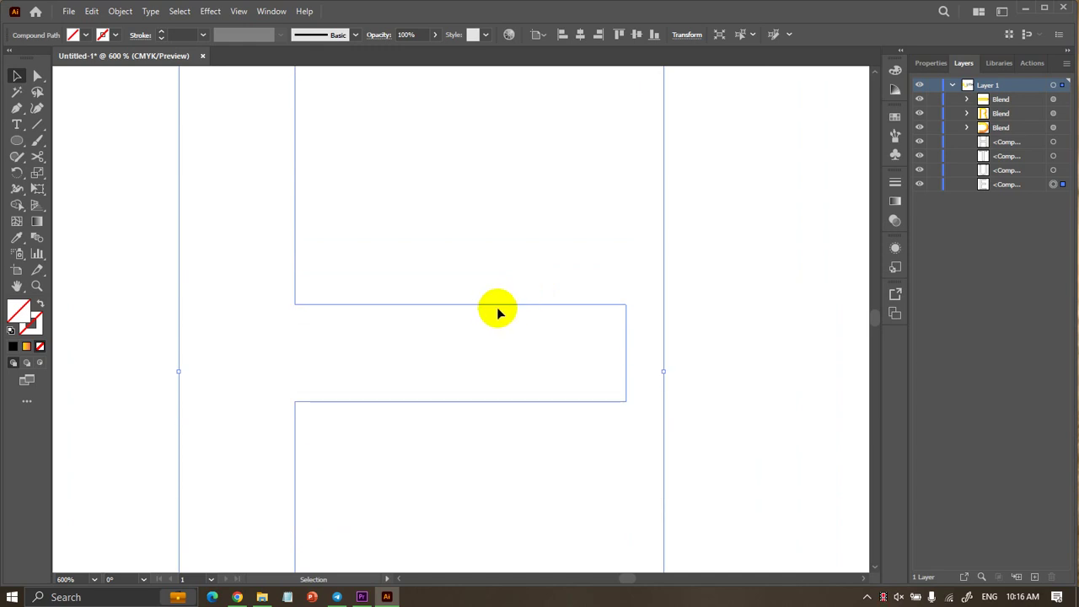
scroll(496, 311, up, 2)
scroll(455, 282, up, 2)
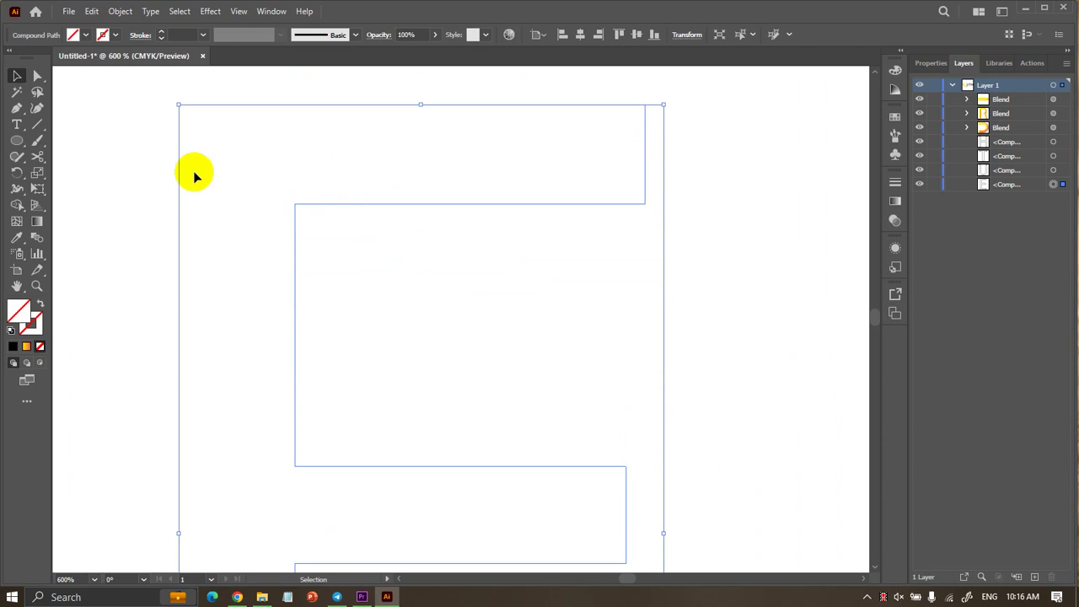
Cut the E outline at its upper inner and top-right corners, then reselect the E.
click(37, 157)
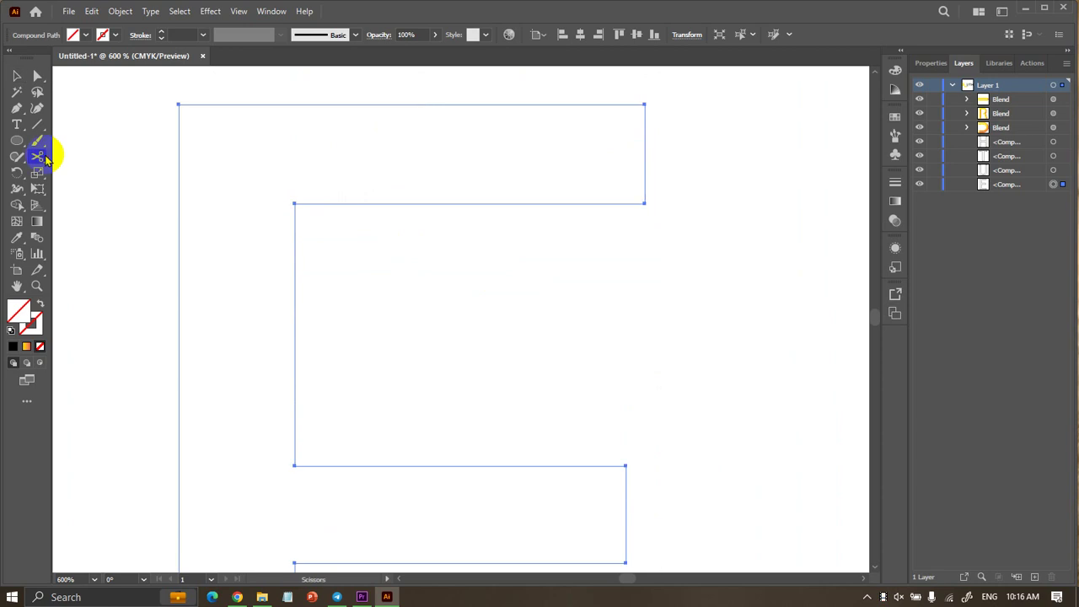
click(293, 464)
click(642, 105)
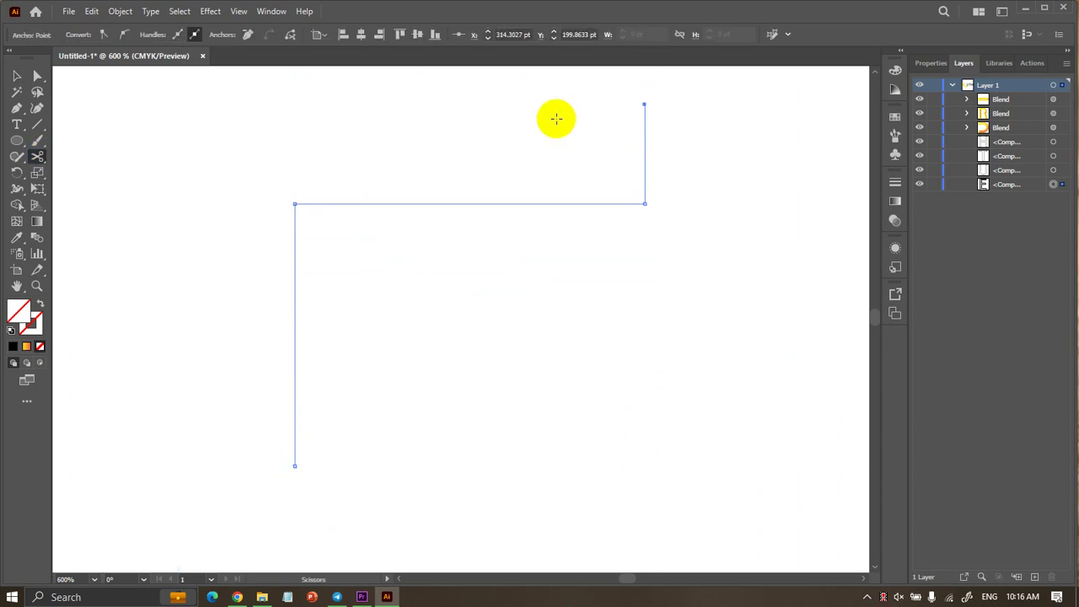
click(16, 78)
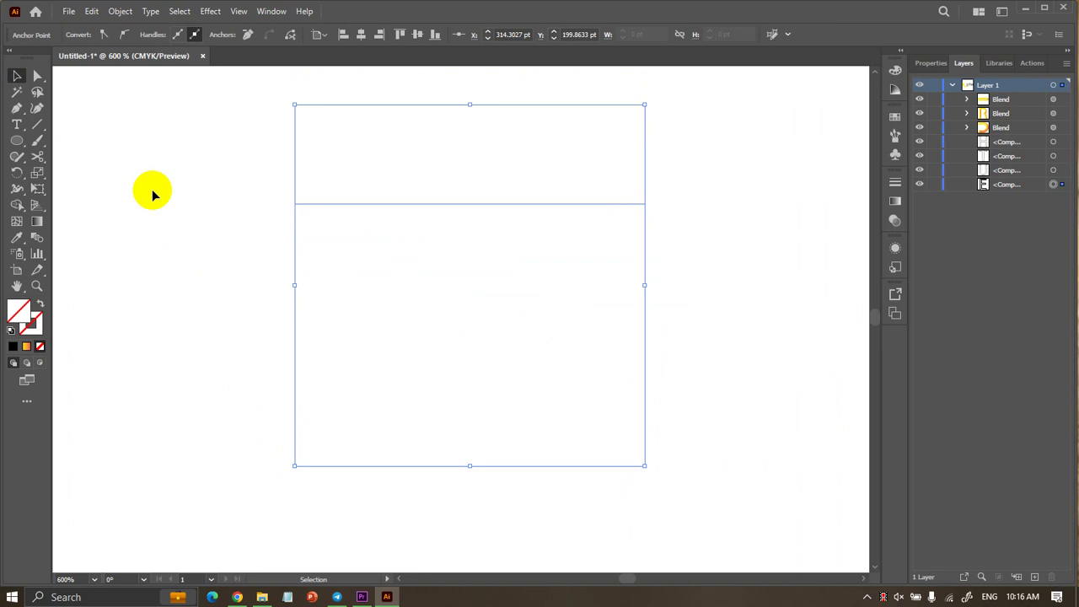
click(151, 191)
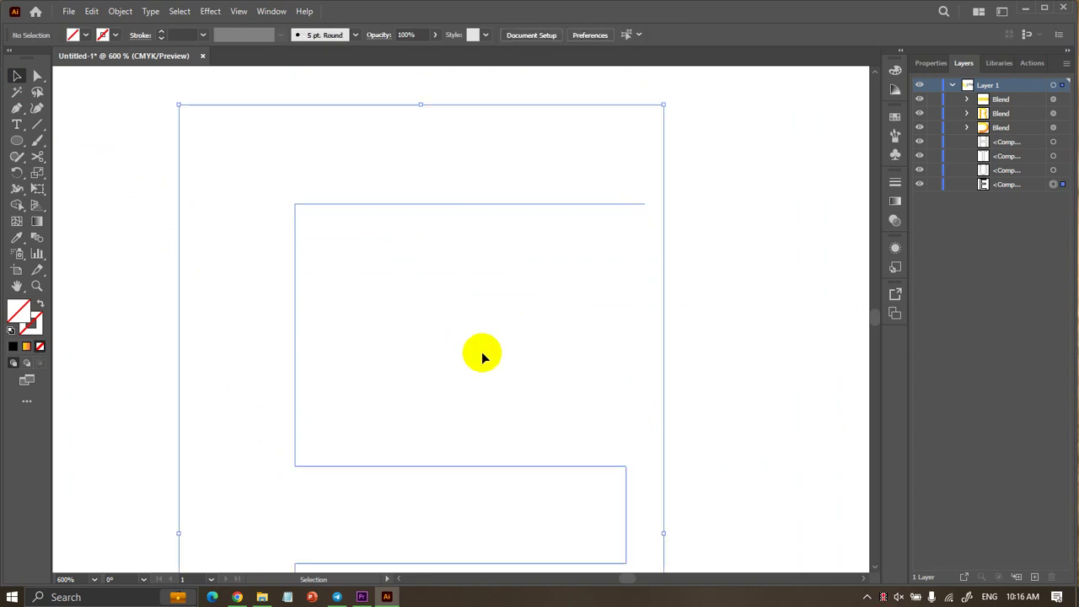
drag(482, 353, 490, 342)
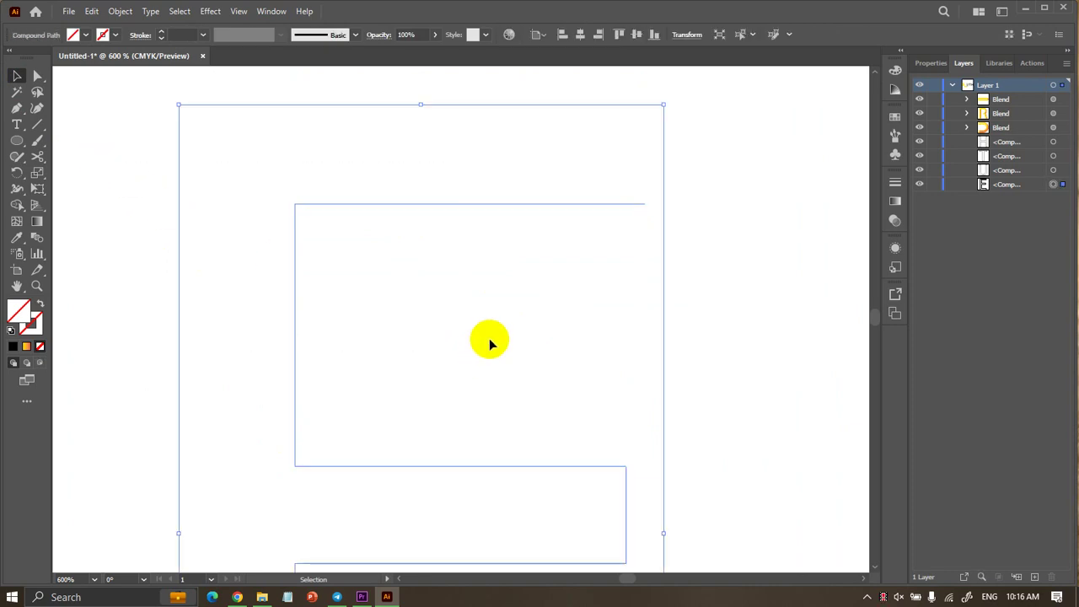
click(321, 346)
click(523, 287)
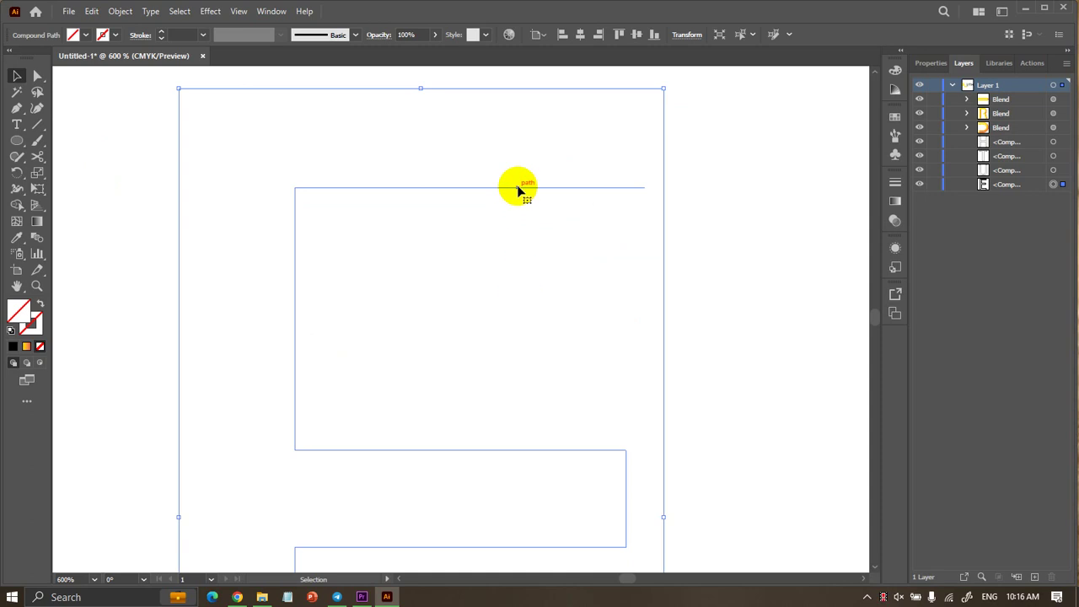
Attempt another inner-corner cut, dismiss the alert, and isolate the E path.
click(37, 157)
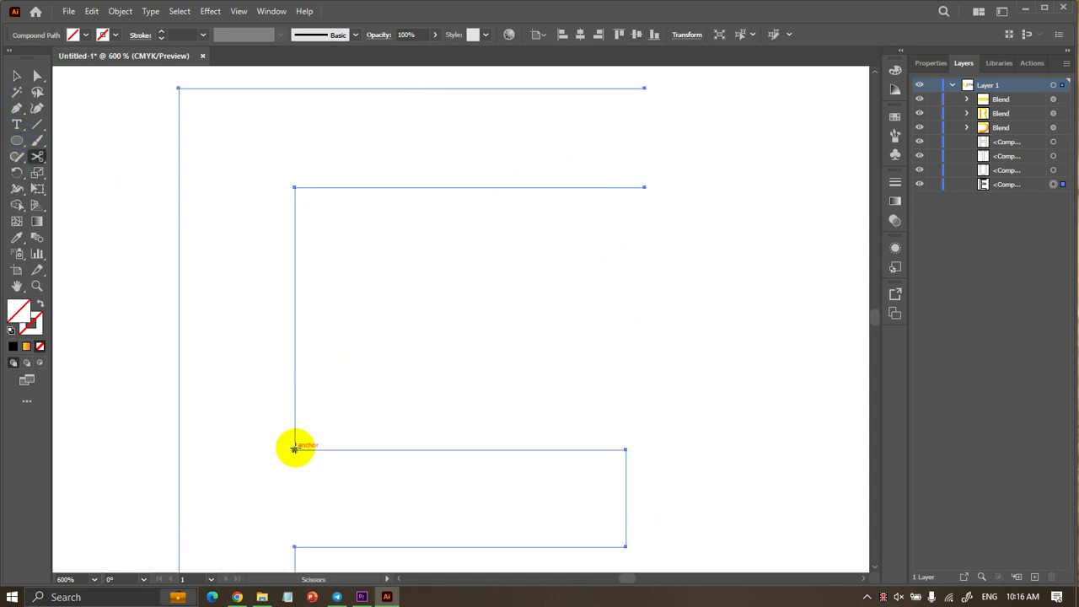
click(295, 447)
click(659, 318)
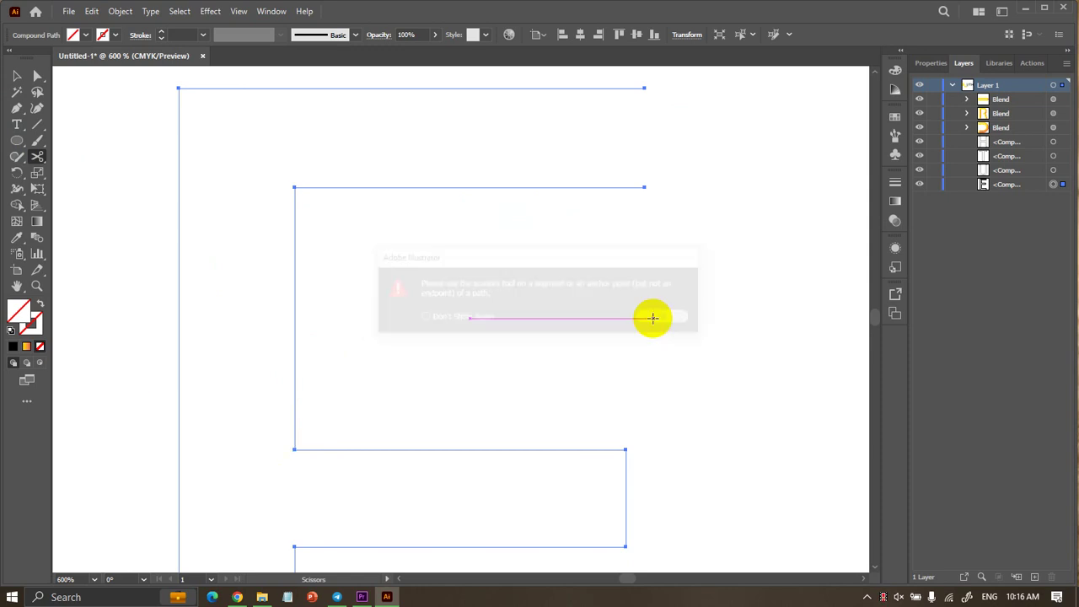
click(17, 76)
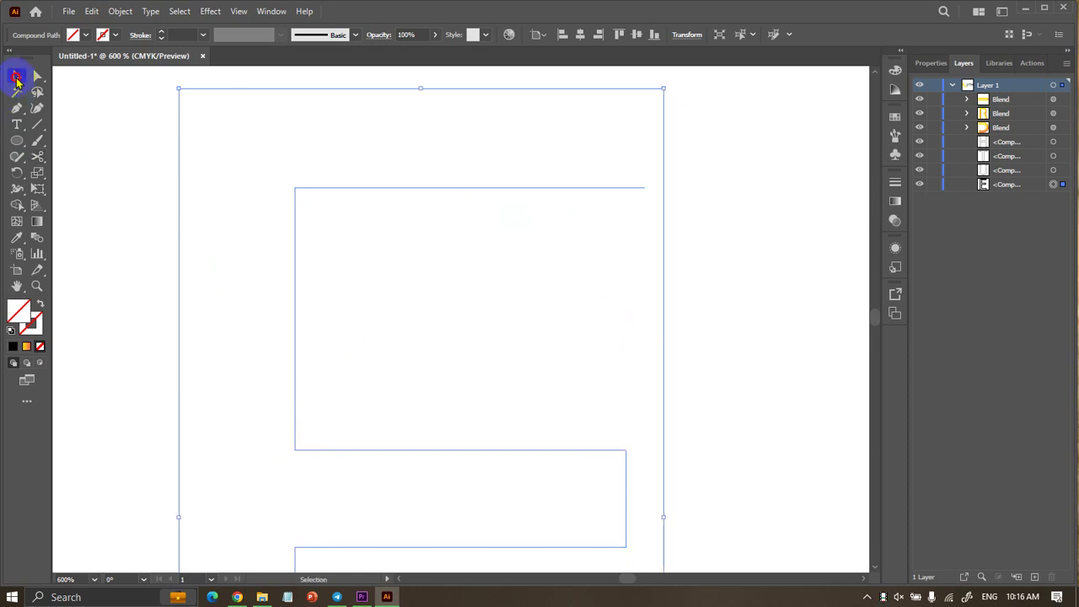
double_click(309, 187)
click(435, 352)
Delete the E's inner rectangle piece and reselect the E path.
alt+scroll(313, 347, down, 2)
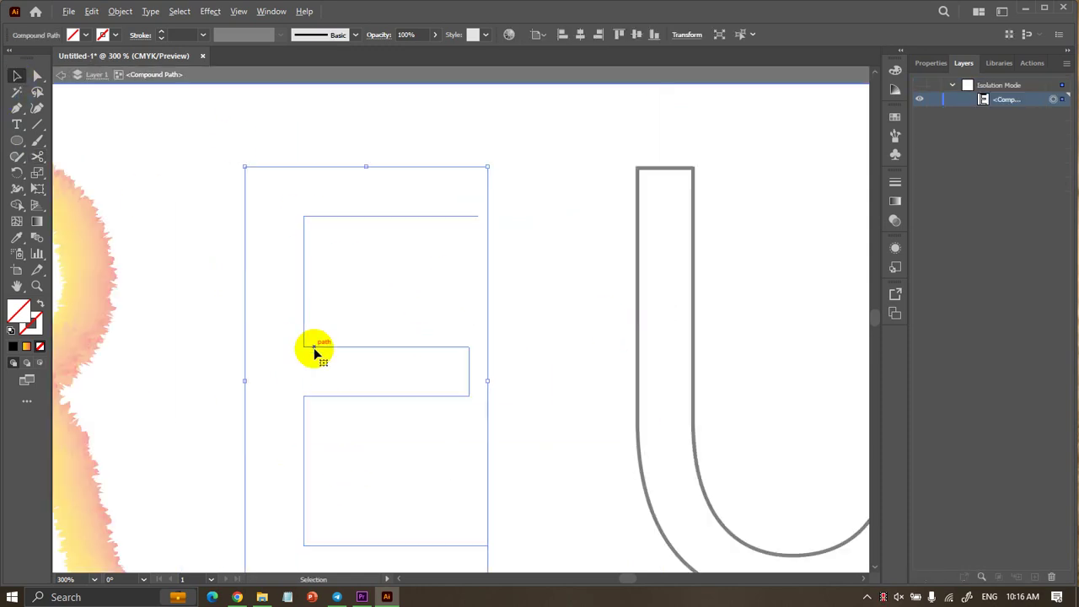
click(350, 284)
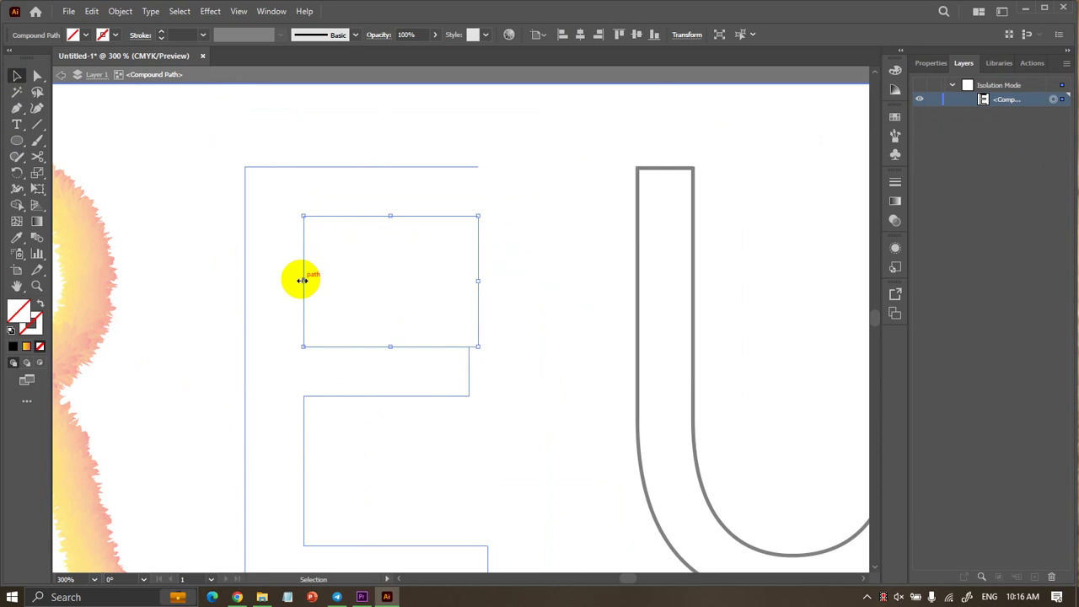
key(Delete)
scroll(307, 291, down, 1)
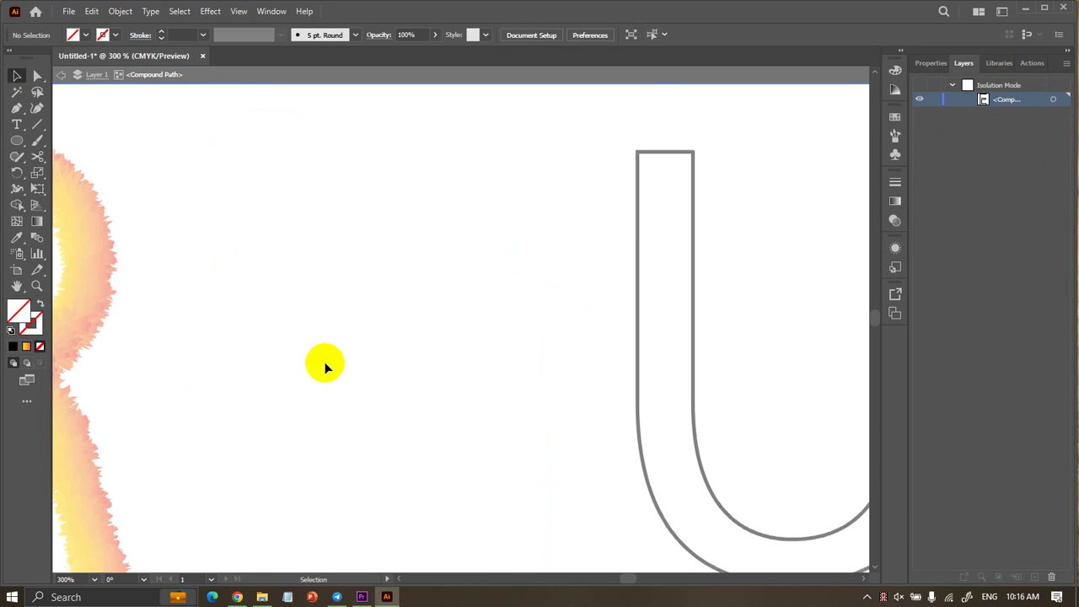
click(304, 410)
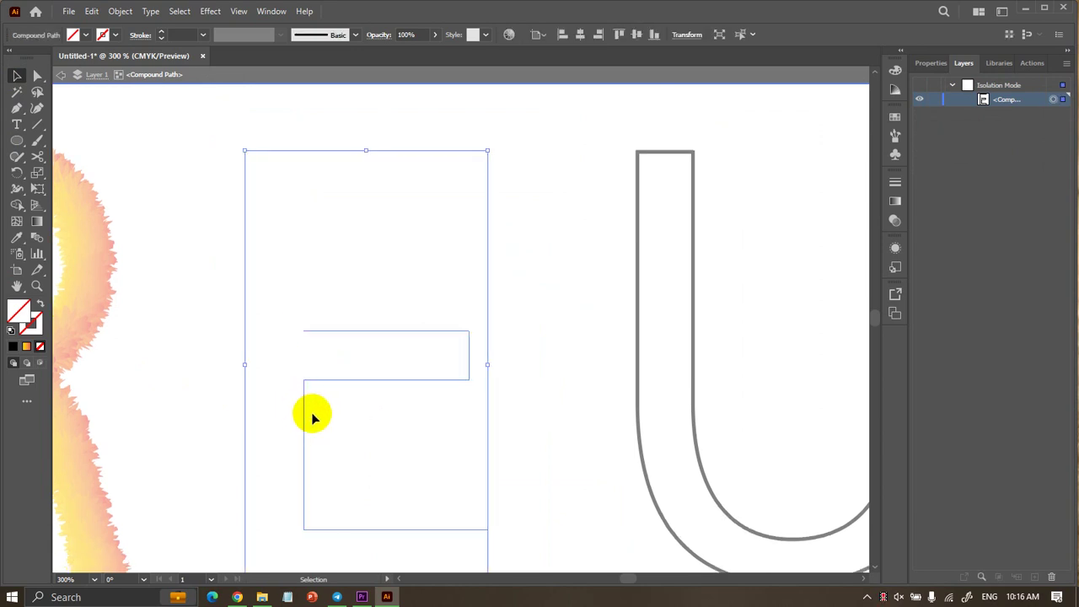
scroll(311, 409, down, 3)
scroll(312, 404, up, 1)
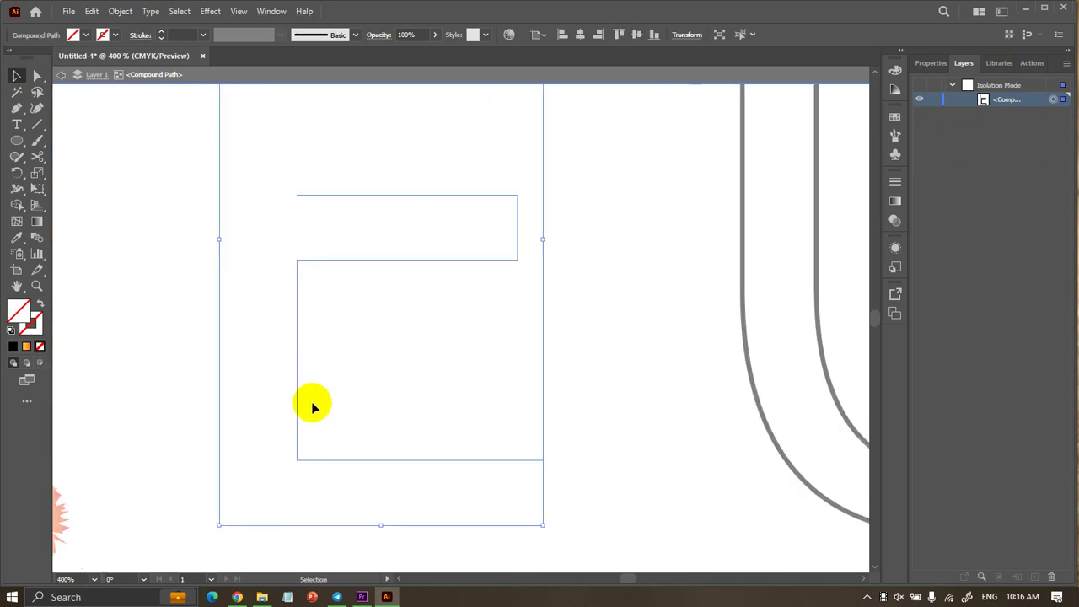
Cut the E outline at its bottom-right corner and below the middle arm's inner corner.
click(37, 156)
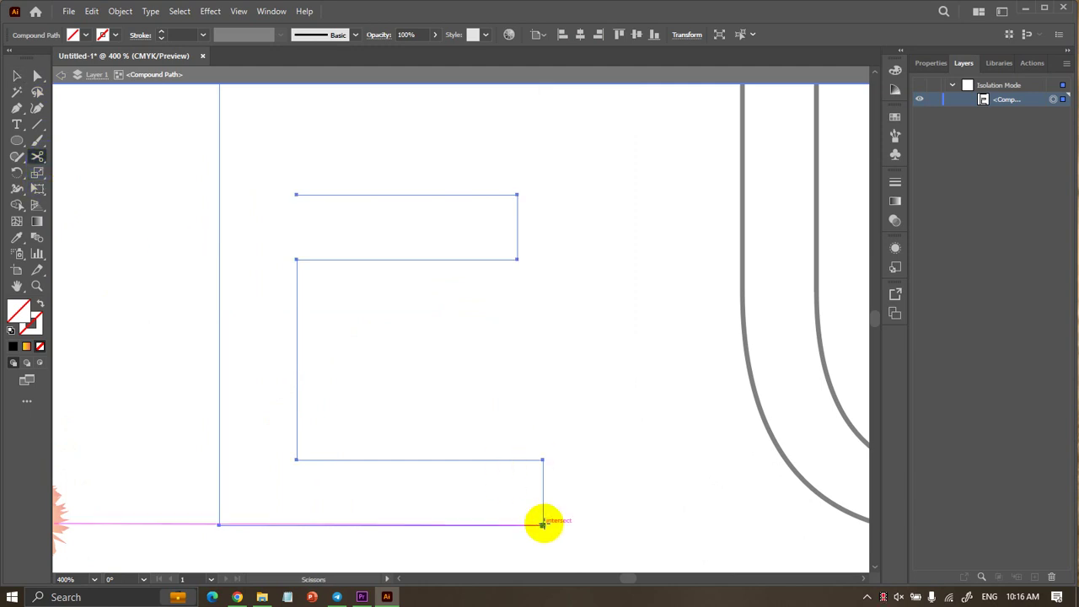
click(542, 524)
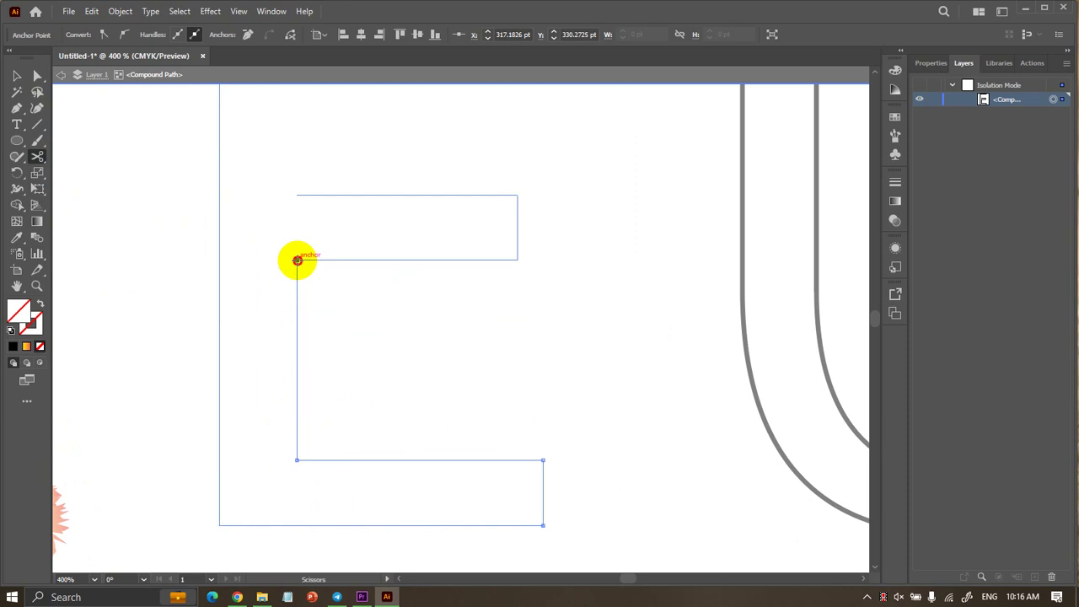
click(297, 260)
click(19, 78)
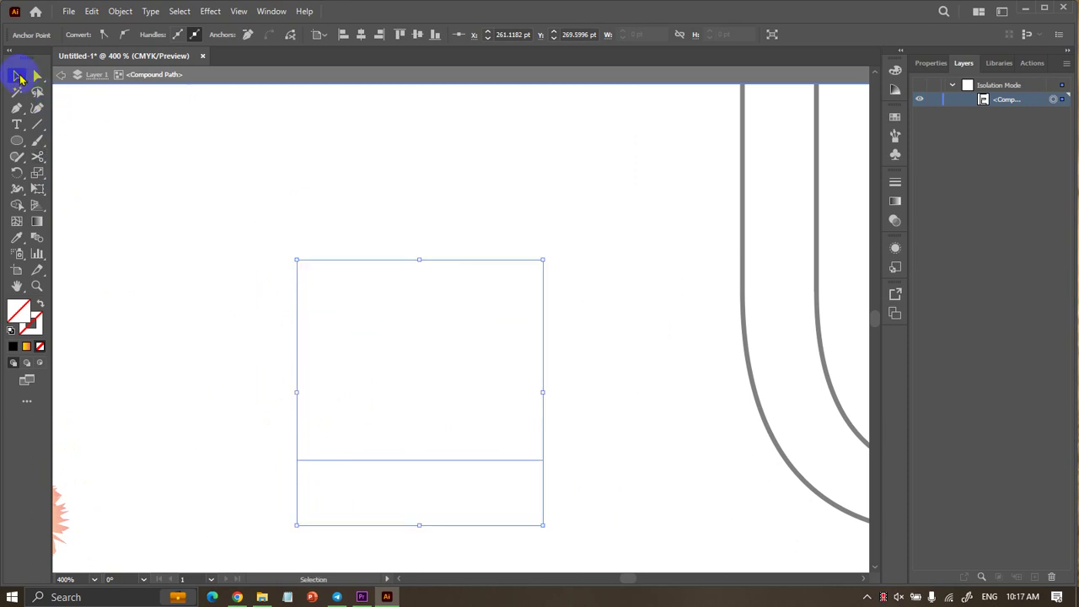
click(151, 335)
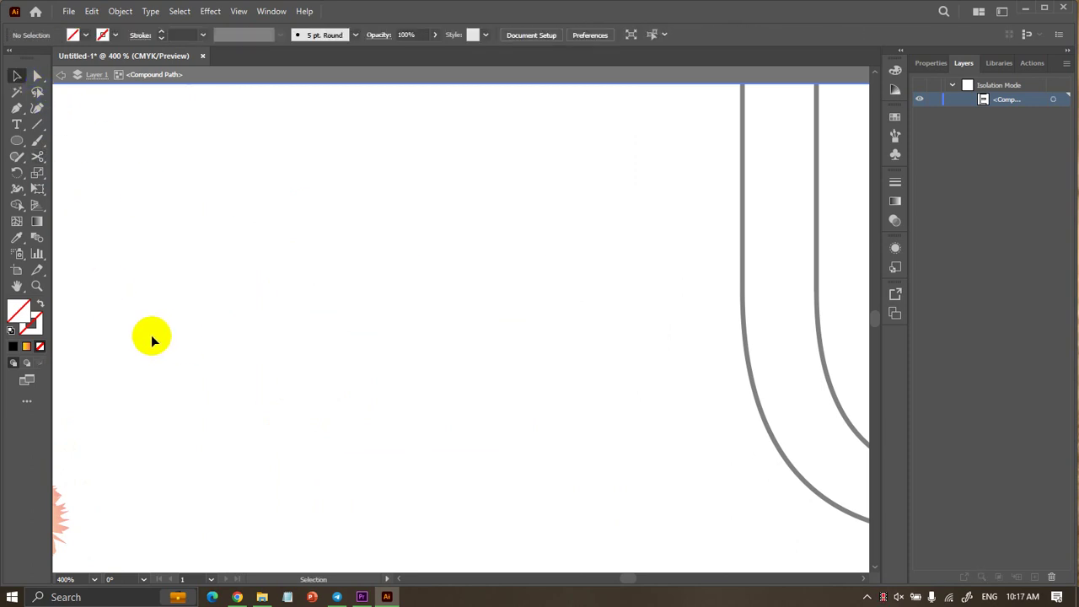
click(498, 494)
drag(534, 448, 457, 470)
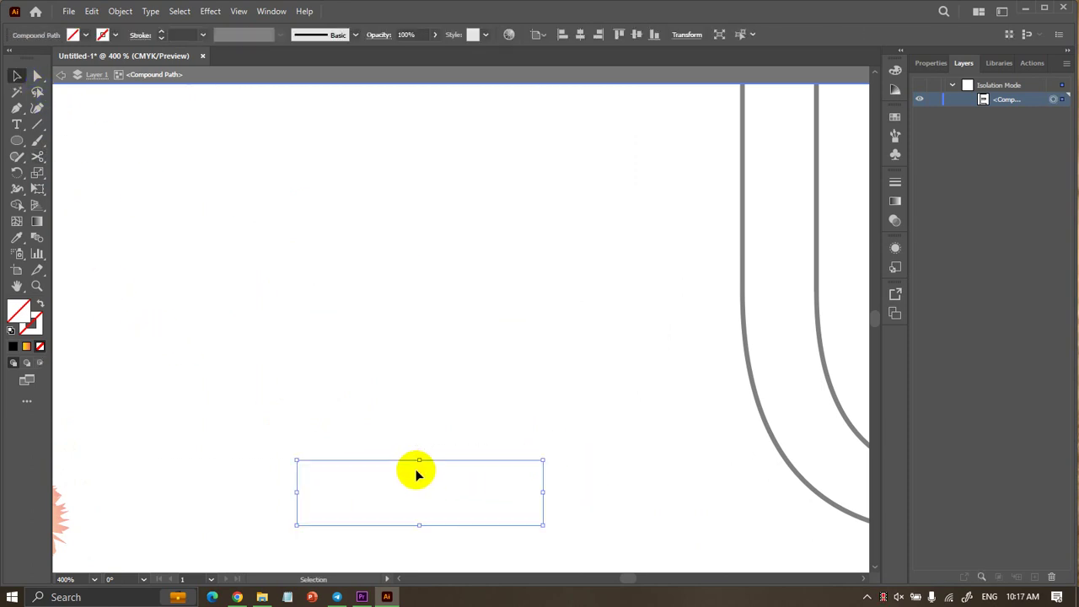
click(417, 471)
key(ctrl+minus)
key(ctrl+minus)
key(ctrl+minus)
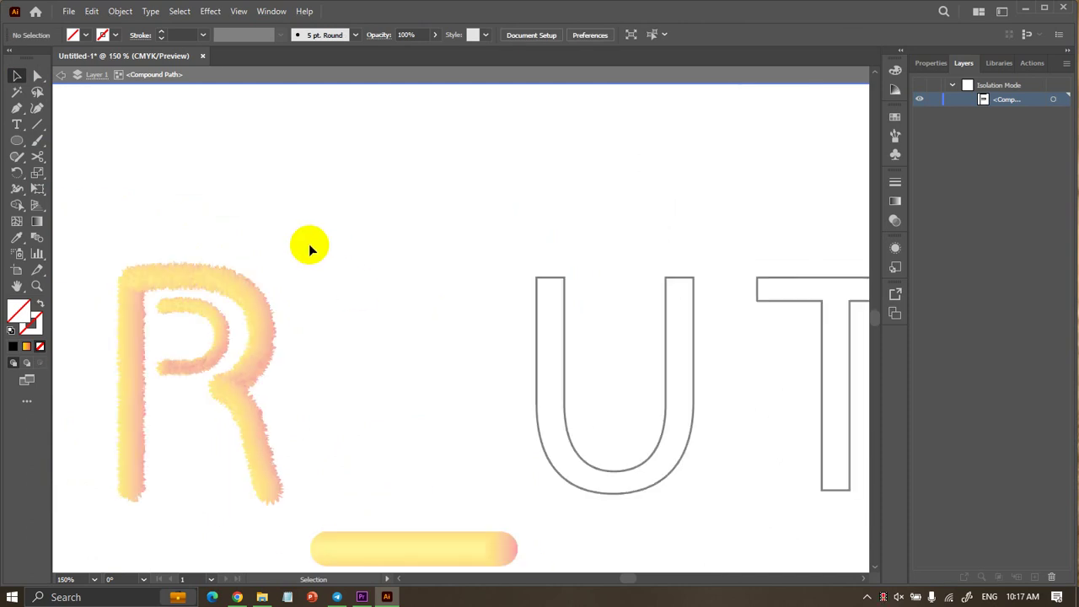
Give the E outline a thin 0.25 pt black stroke and exit isolation mode.
drag(309, 244, 455, 415)
scroll(455, 415, up, 1)
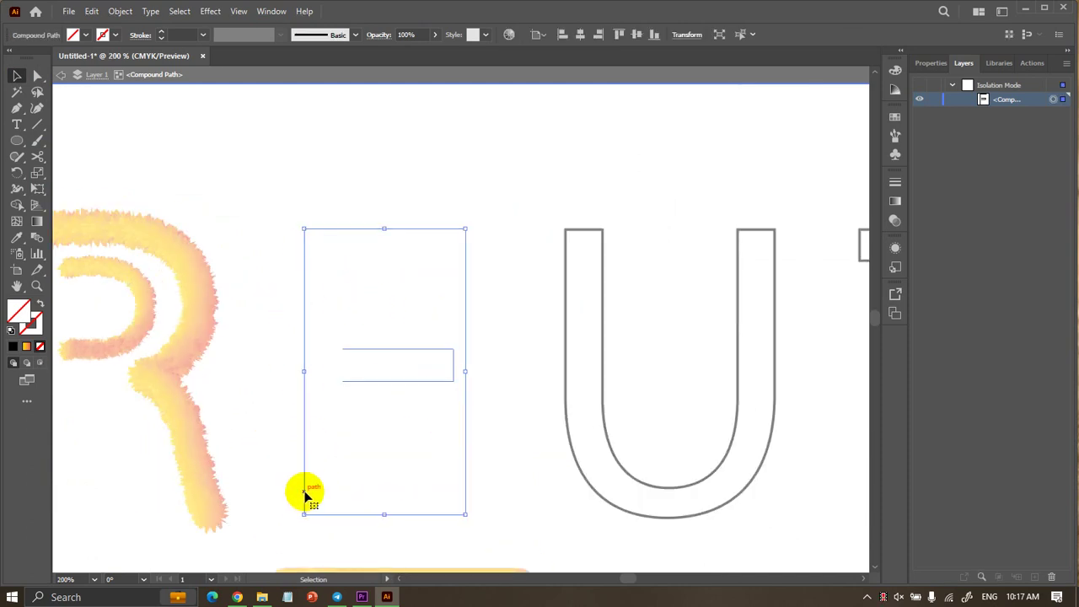
click(161, 35)
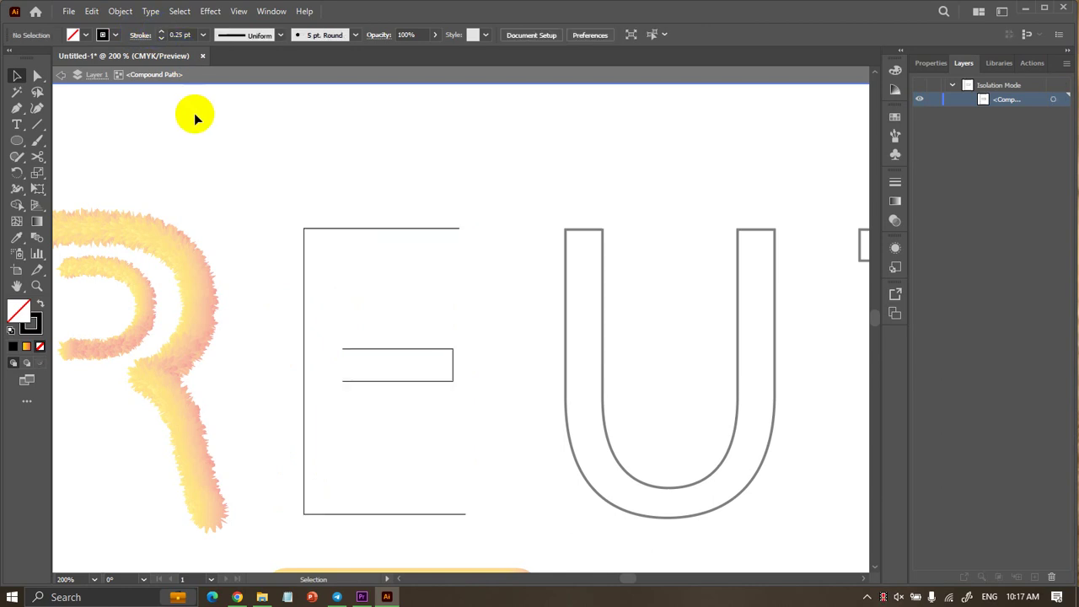
click(500, 234)
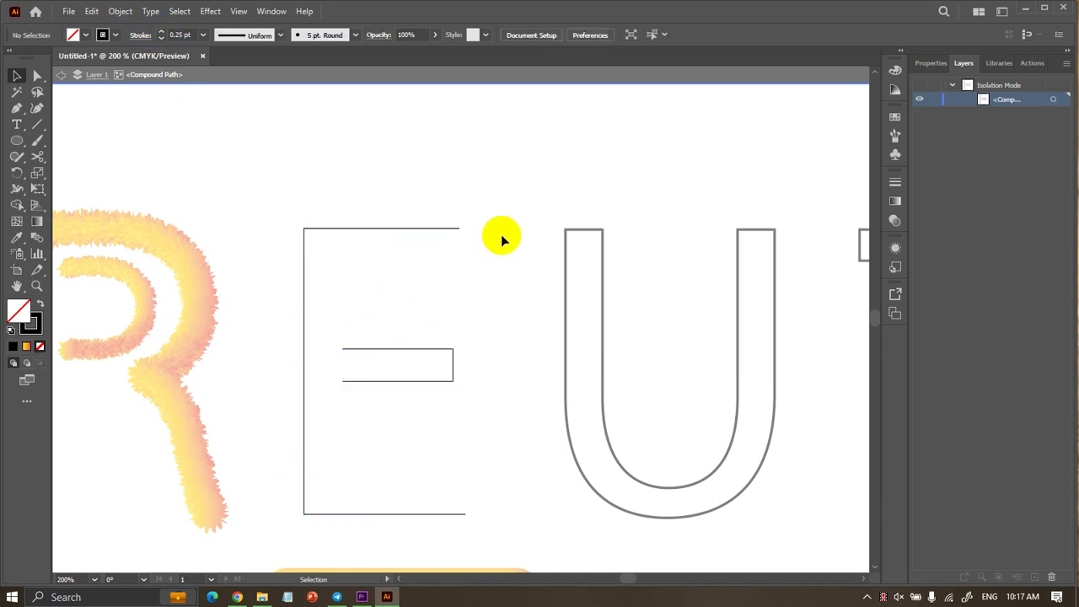
double_click(472, 162)
scroll(472, 161, down, 2)
Isolate the E, then paste its middle bar in front as a separate path.
click(437, 271)
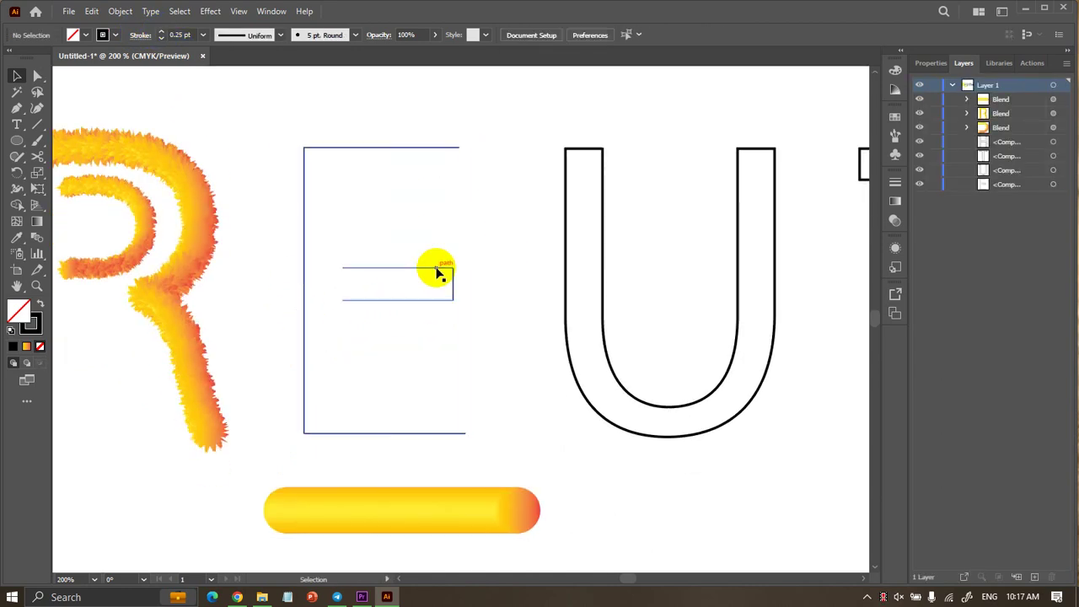
double_click(437, 271)
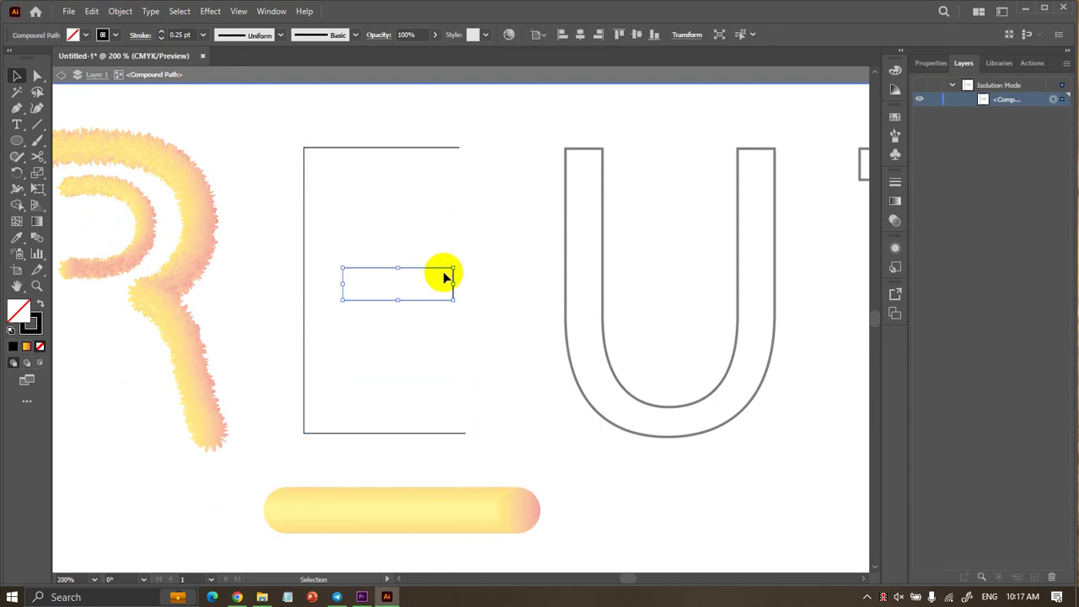
click(444, 277)
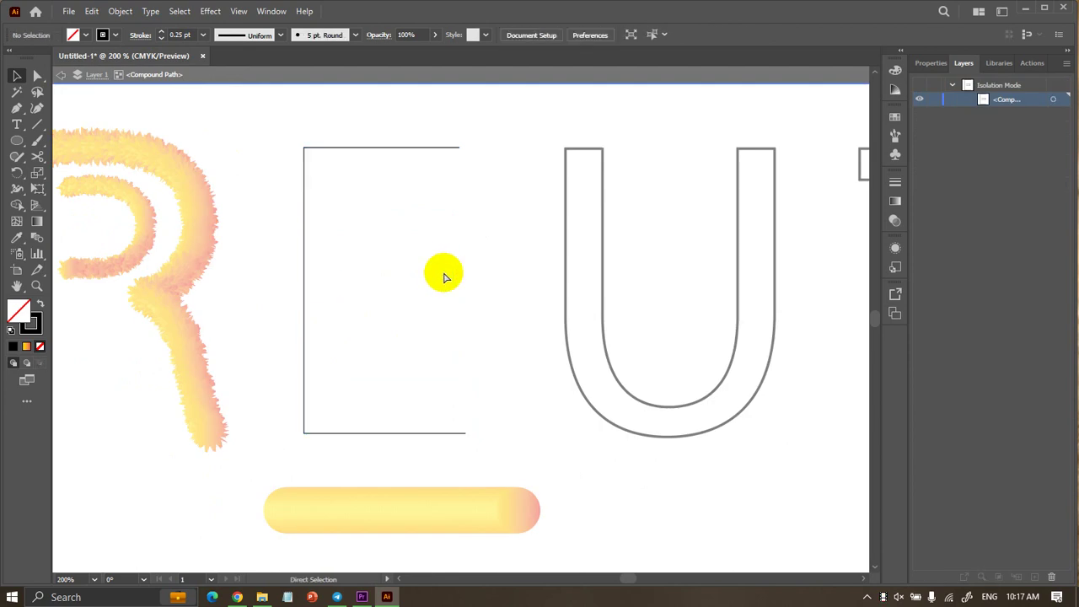
double_click(390, 102)
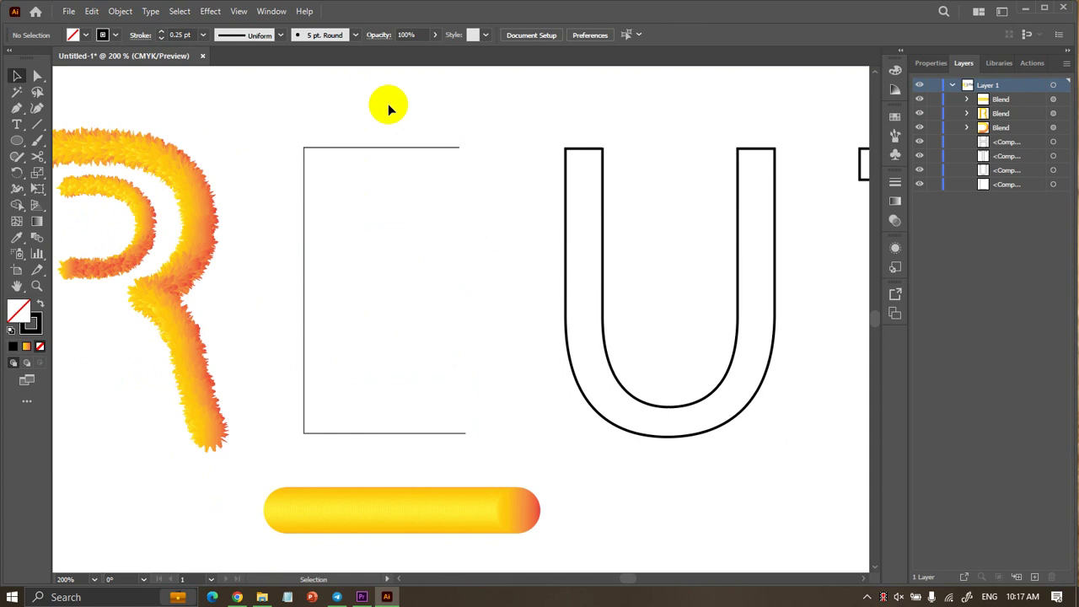
key(ctrl+f)
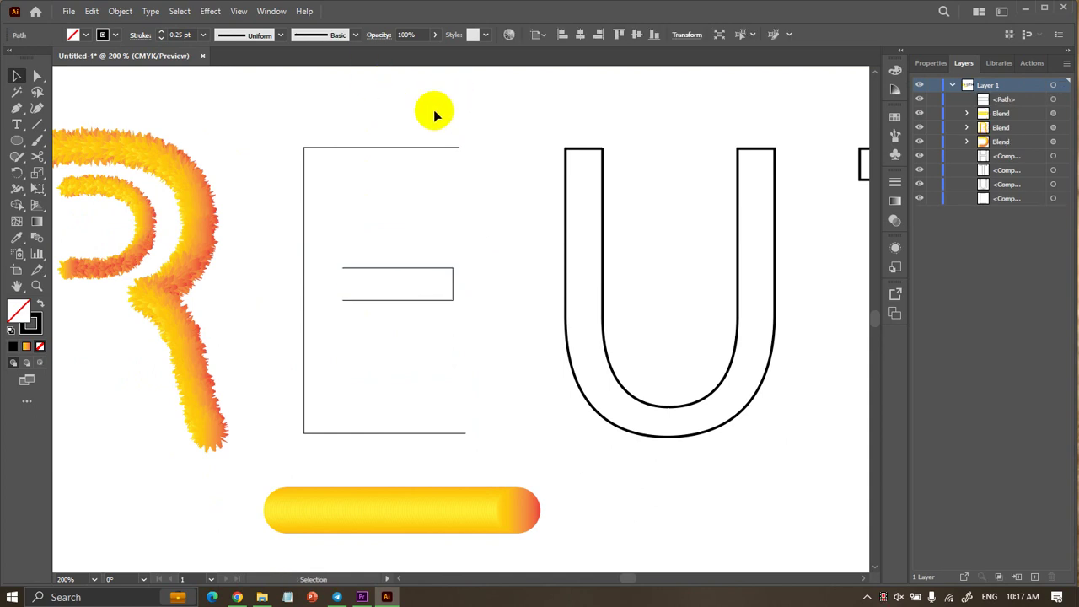
Check the middle bar selects apart from the E, then select the E with the gradient bar.
click(413, 148)
click(413, 269)
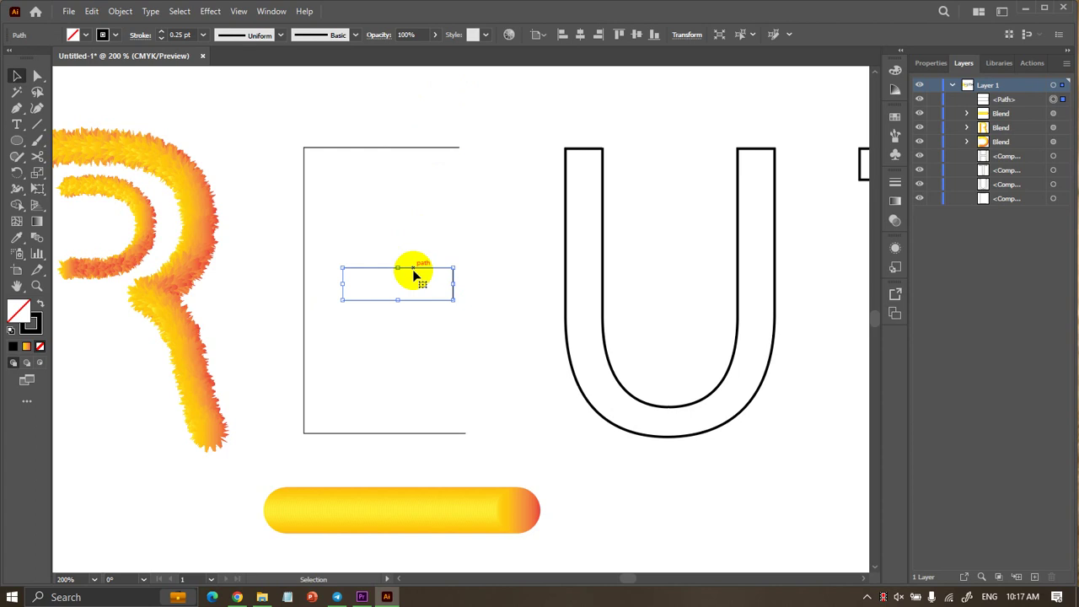
click(450, 149)
click(440, 268)
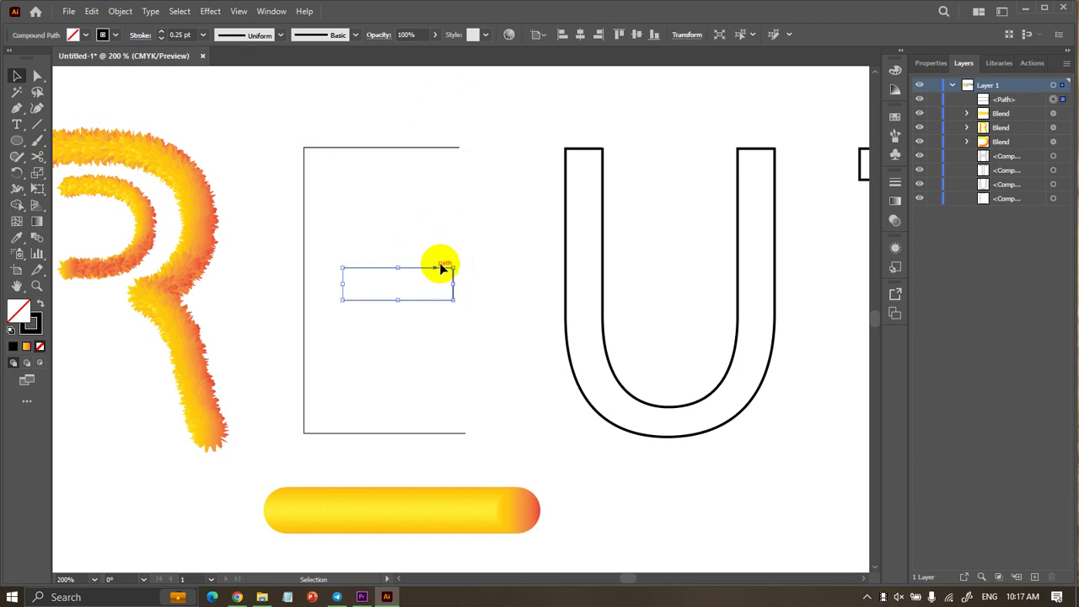
click(474, 148)
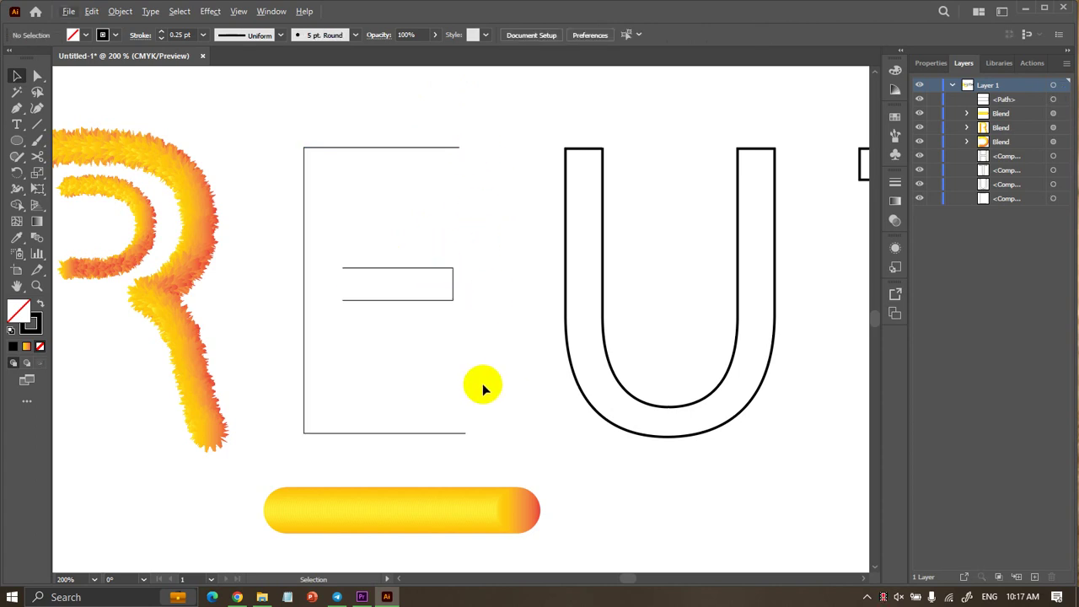
drag(454, 539, 325, 399)
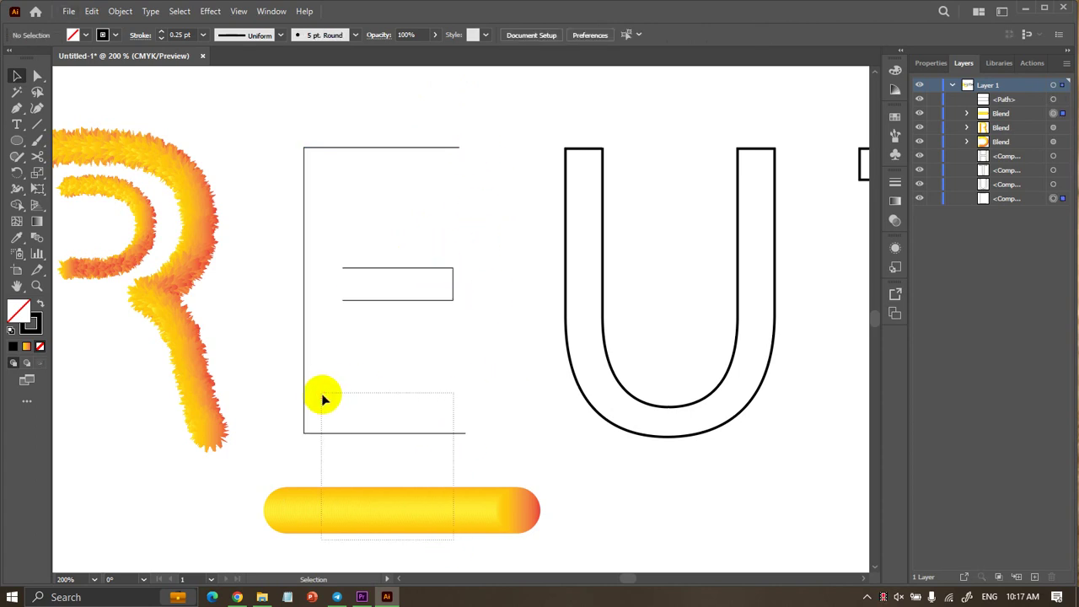
Expand the E outline's fill and stroke into plain shapes.
click(119, 11)
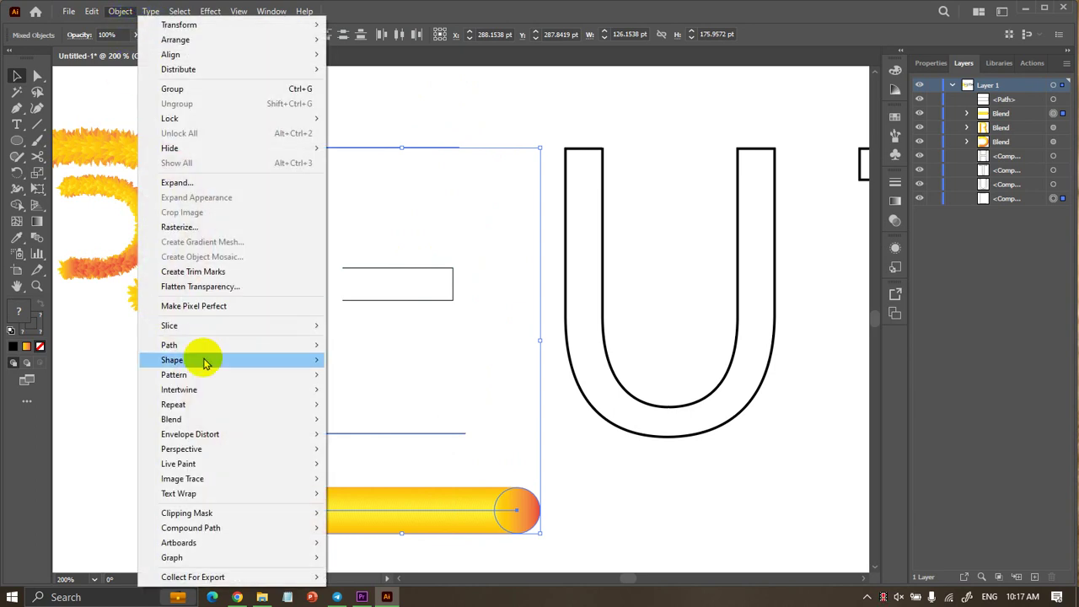
click(439, 479)
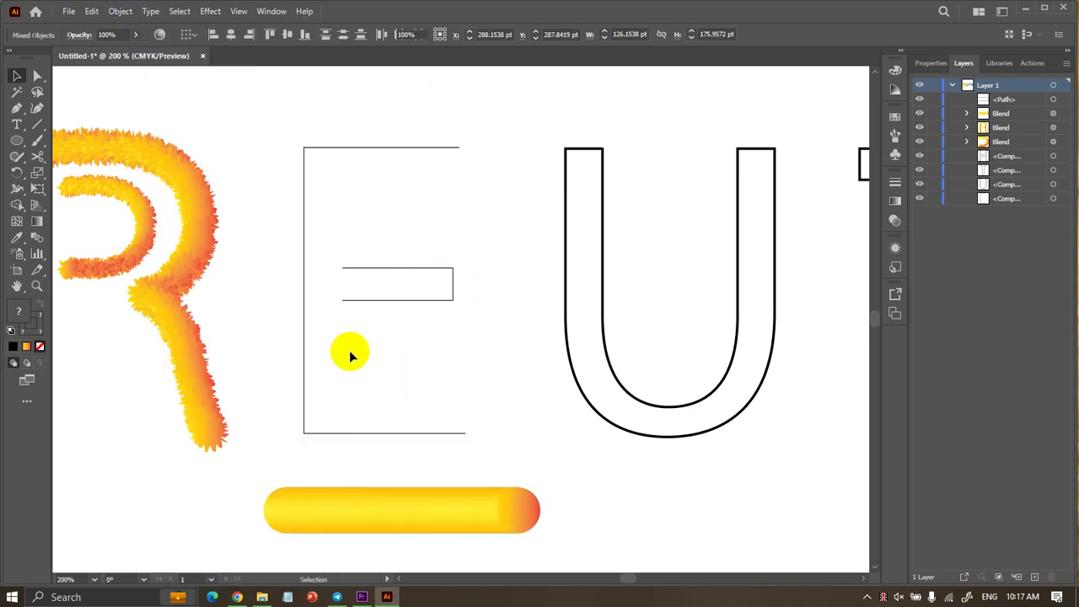
click(305, 337)
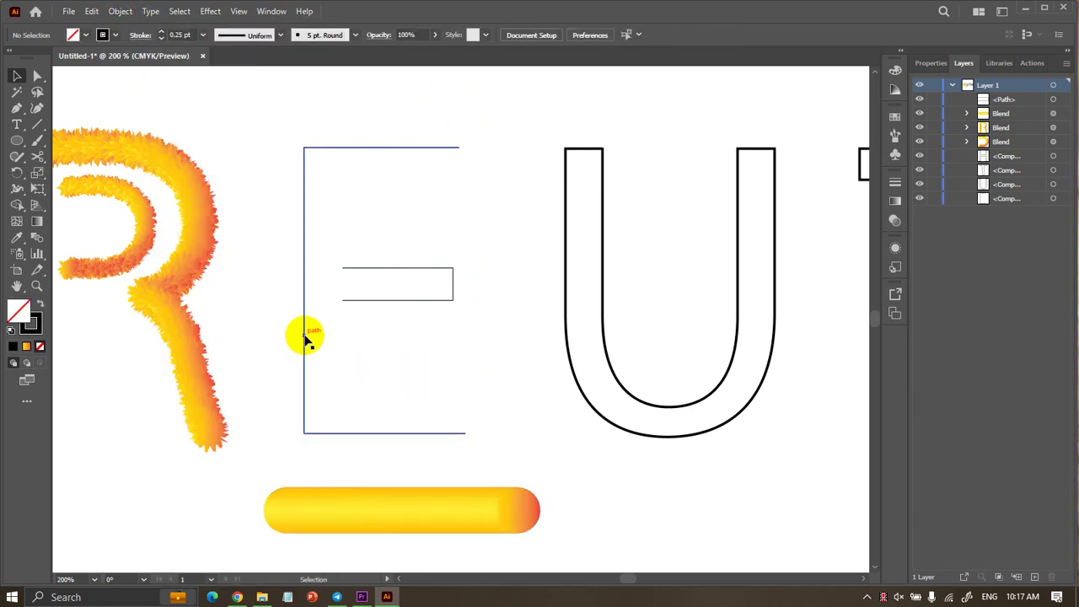
click(120, 11)
click(172, 178)
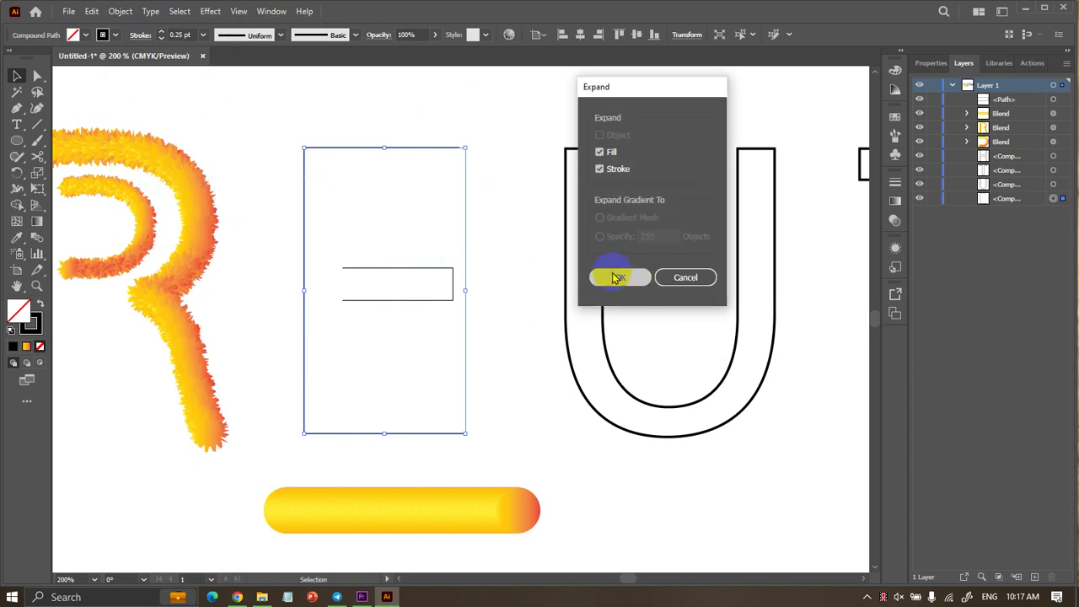
click(618, 277)
click(331, 306)
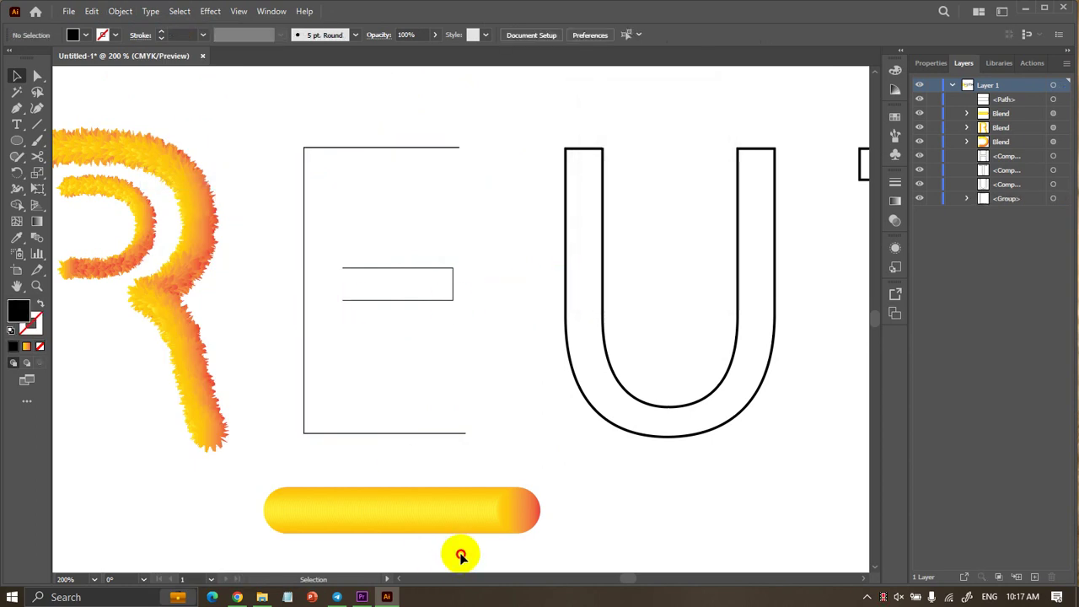
Replace the gradient bar blend's spine with the E outline, forming a gradient E.
drag(458, 554, 265, 354)
click(118, 10)
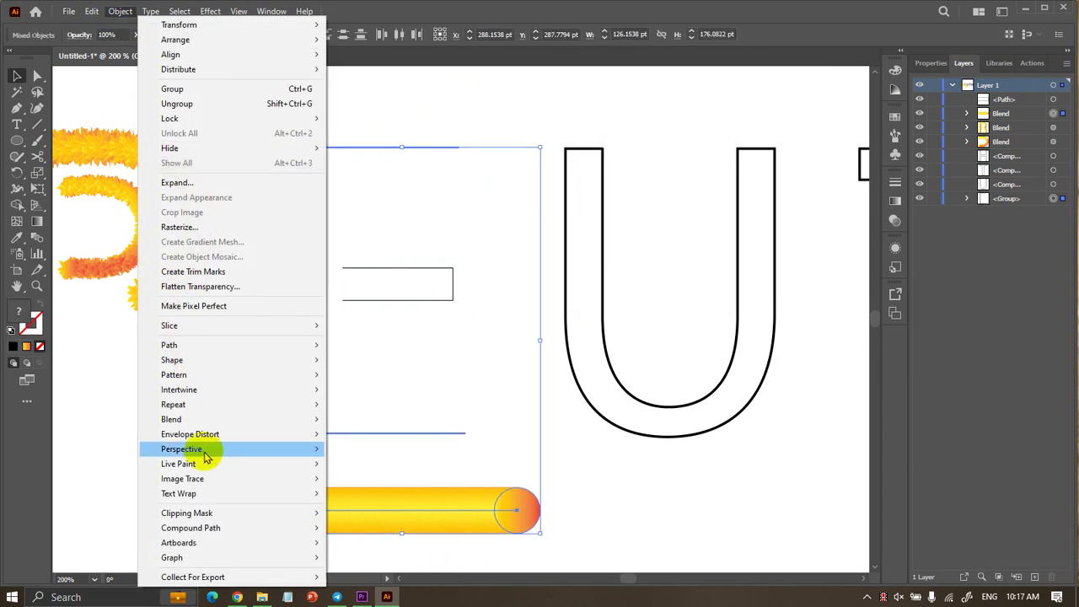
mouse_move(171, 419)
click(423, 492)
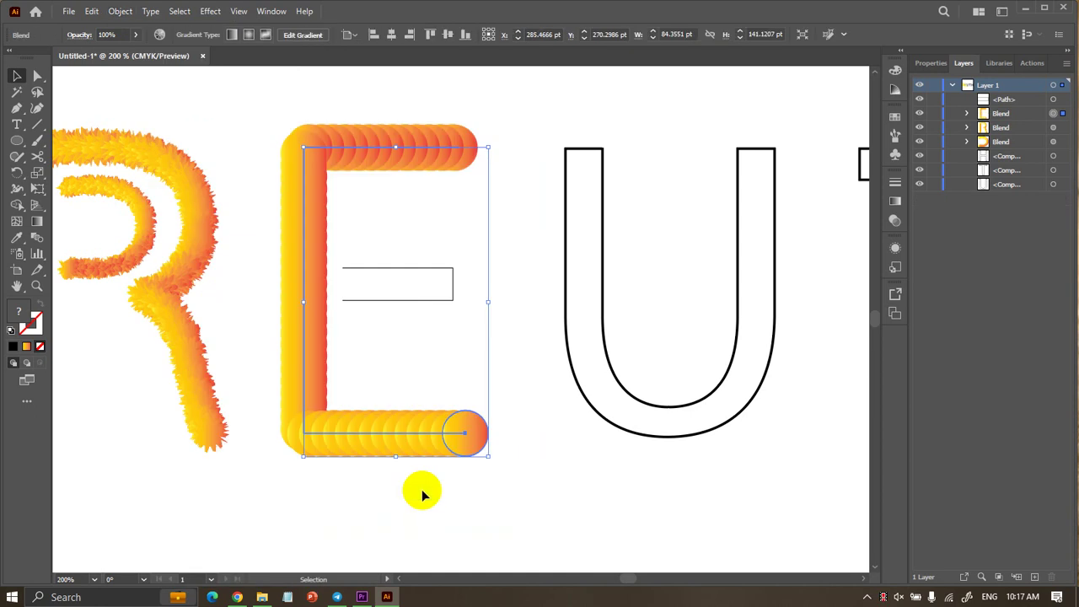
click(421, 494)
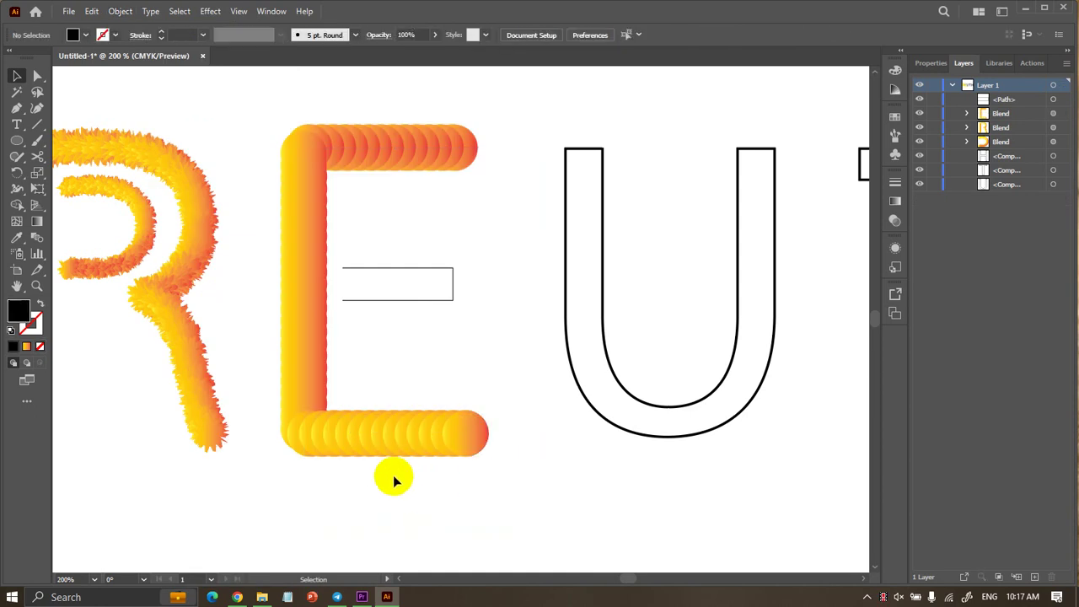
click(329, 234)
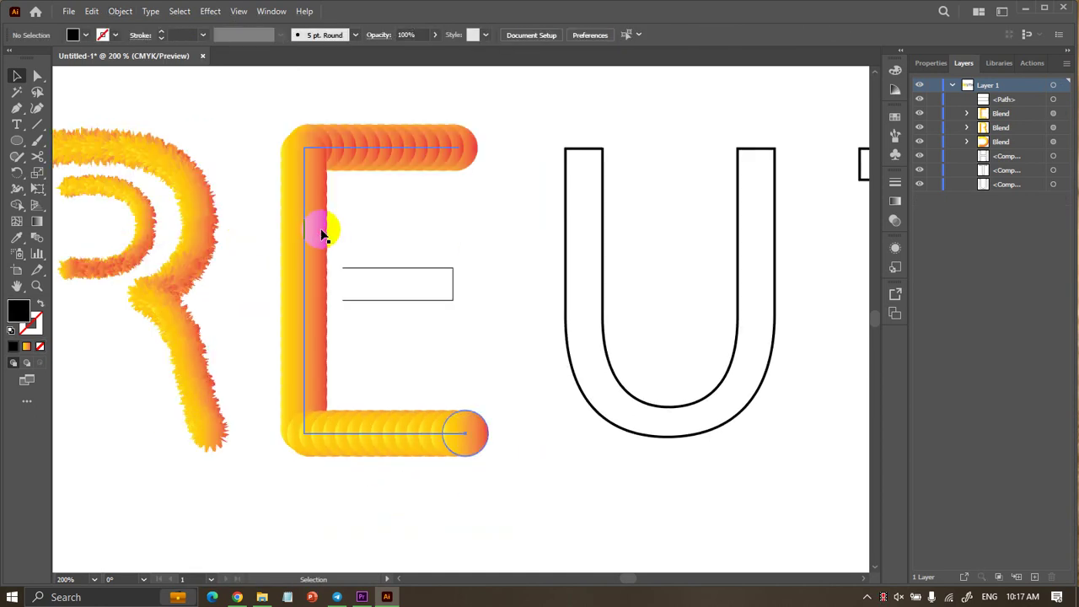
Apply Roughen to the gradient E: Absolute, size 7 pt, detail 100/in.
click(209, 11)
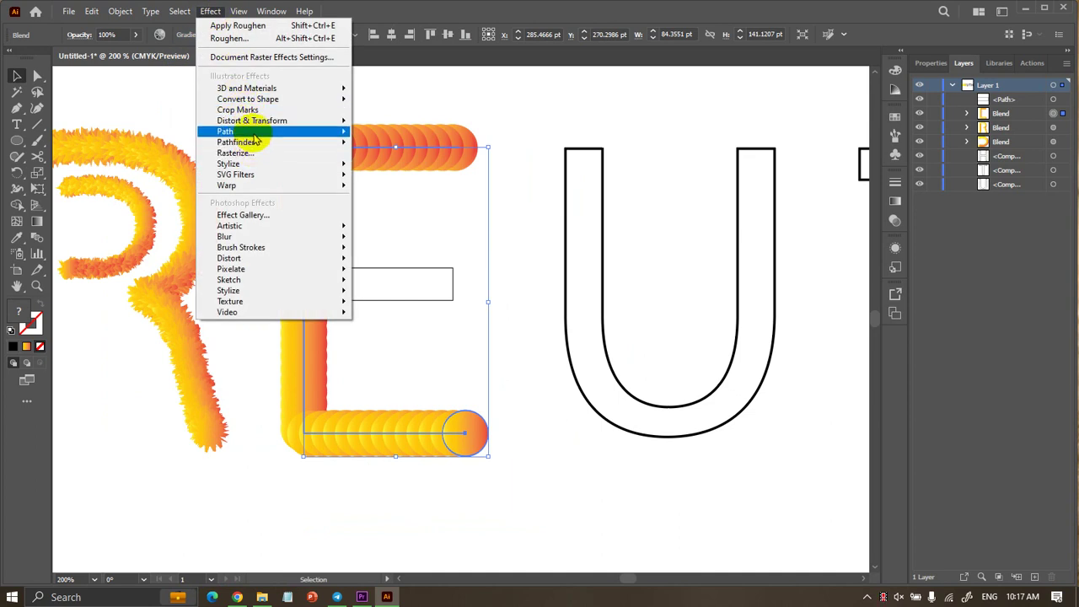
mouse_move(252, 121)
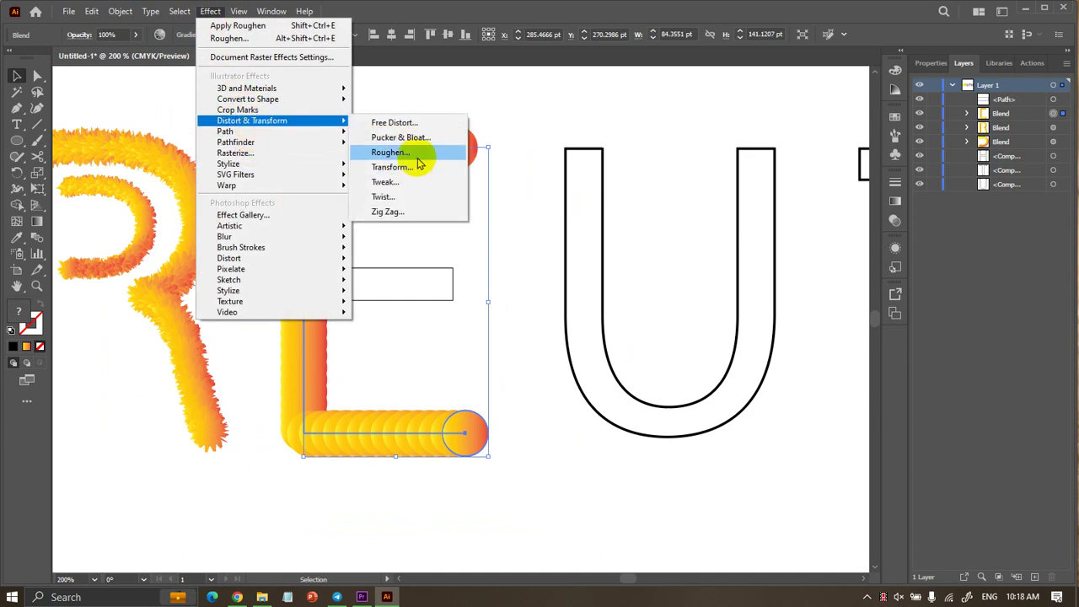
click(416, 154)
click(738, 173)
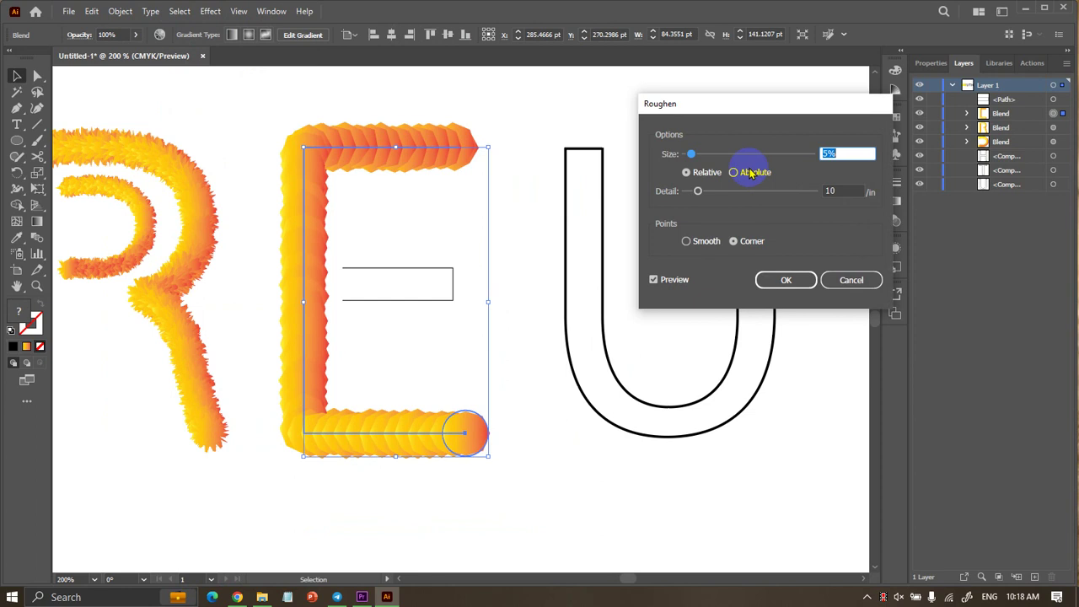
mouse_move(692, 154)
mouse_down()
mouse_move(746, 153)
mouse_move(698, 153)
mouse_up()
drag(697, 191, 775, 192)
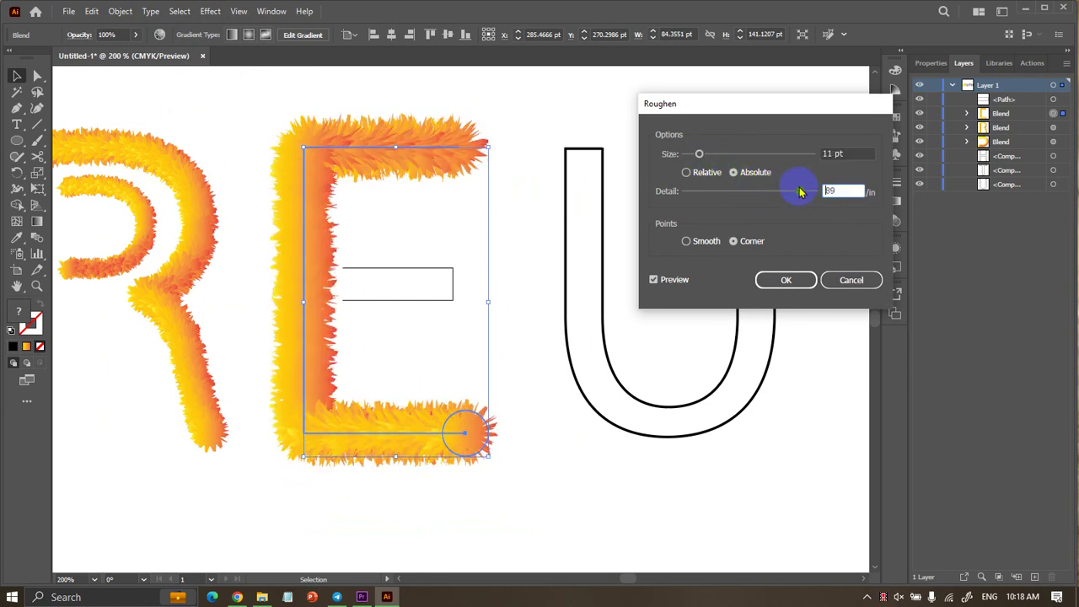
drag(699, 155, 694, 154)
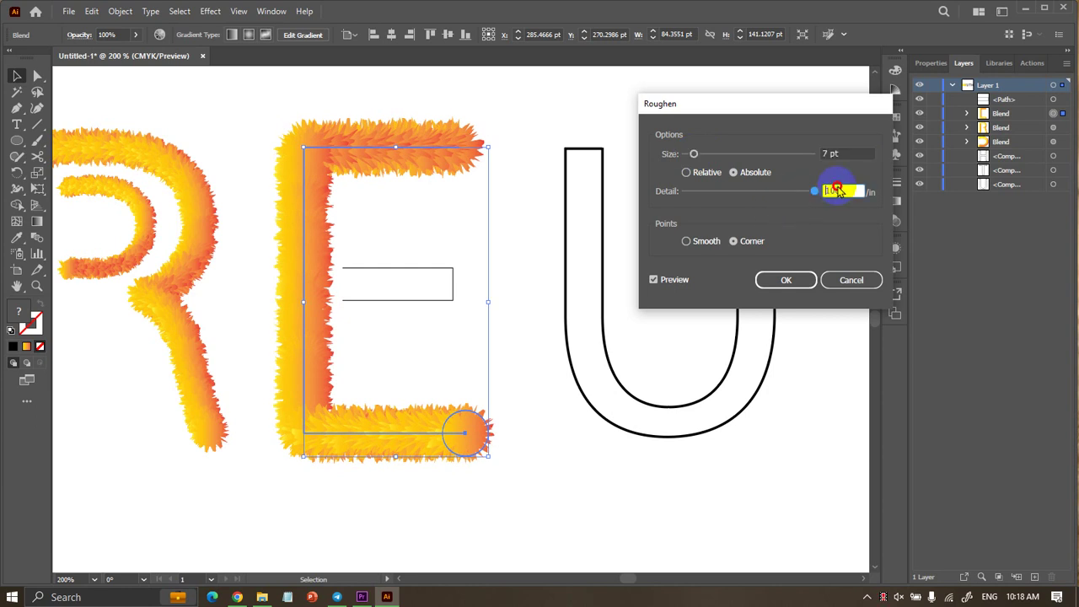
drag(799, 190, 833, 187)
click(786, 279)
click(672, 483)
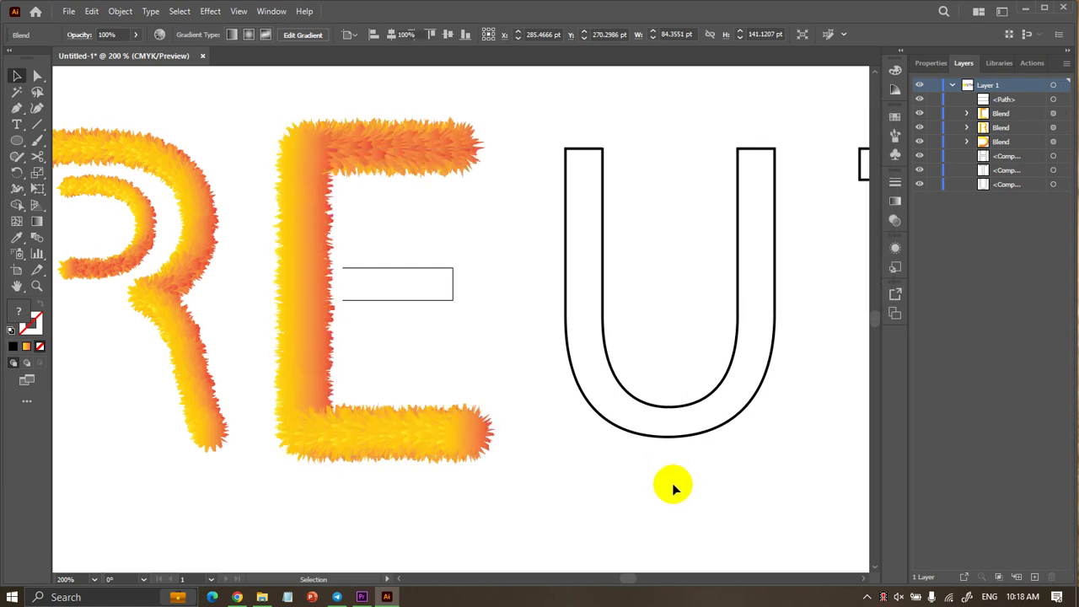
scroll(684, 469, down, 1)
scroll(684, 470, down, 2)
scroll(684, 469, up, 2)
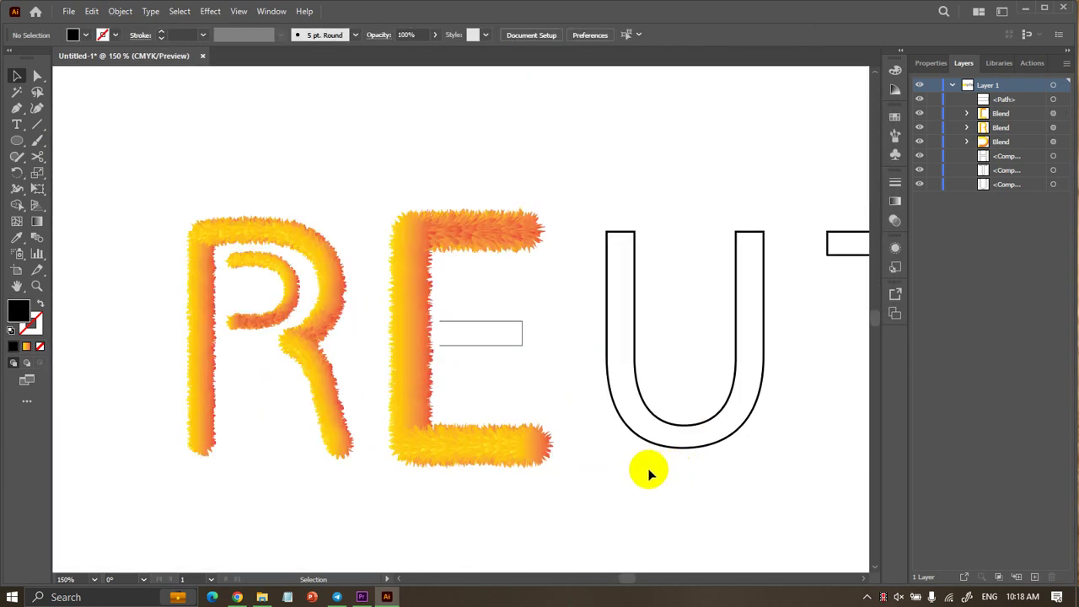
Draw a small circle below the rectangle inside the E.
scroll(646, 472, up, 1)
drag(484, 319, 481, 318)
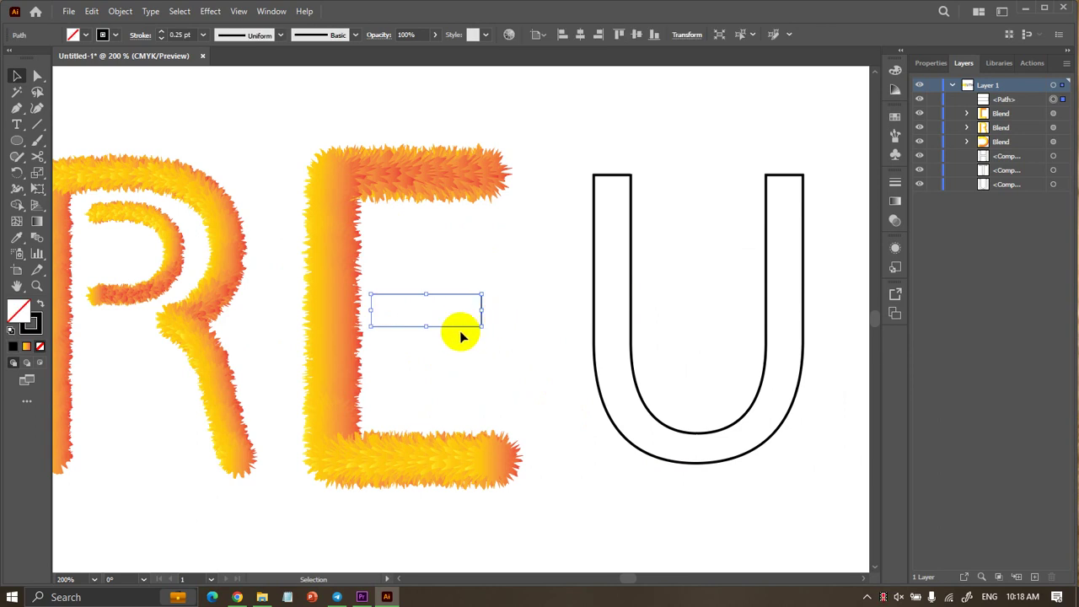
scroll(444, 361, up, 1)
click(416, 349)
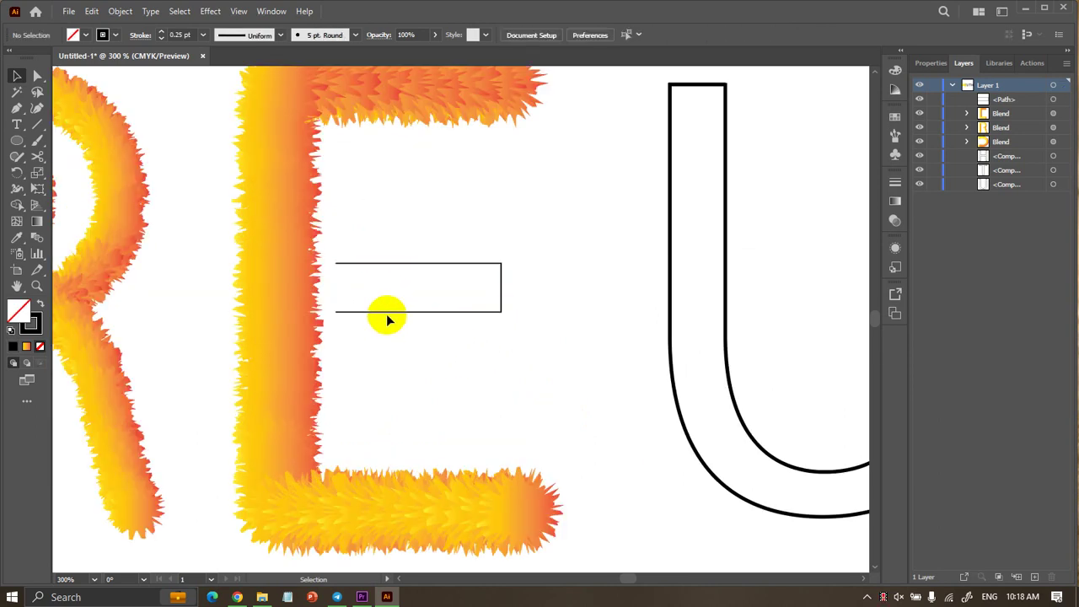
scroll(388, 321, down, 1)
scroll(395, 331, up, 2)
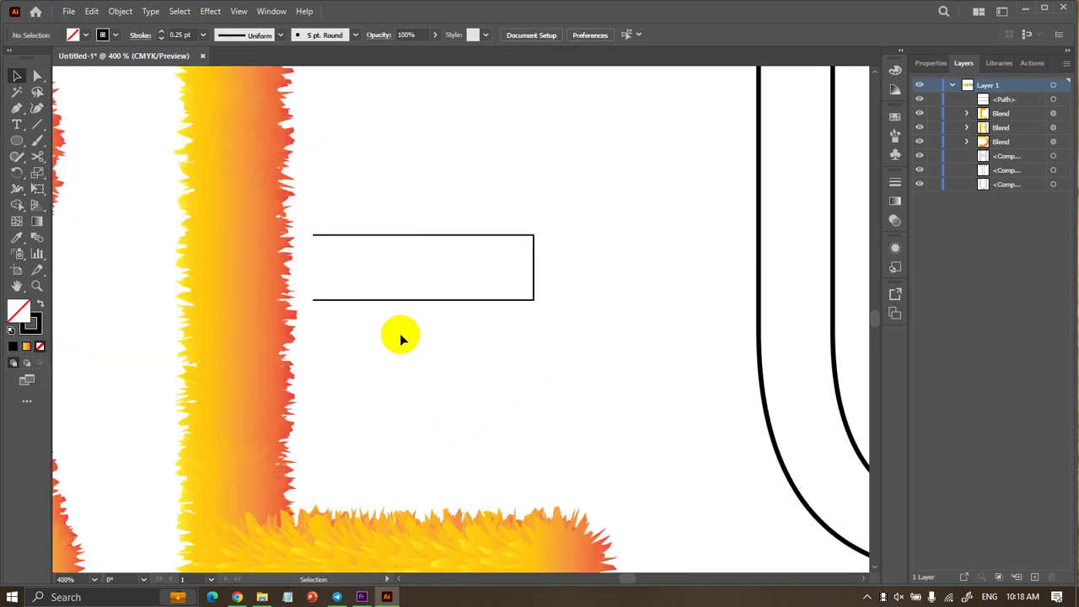
click(17, 141)
scroll(326, 335, up, 1)
drag(316, 344, 399, 417)
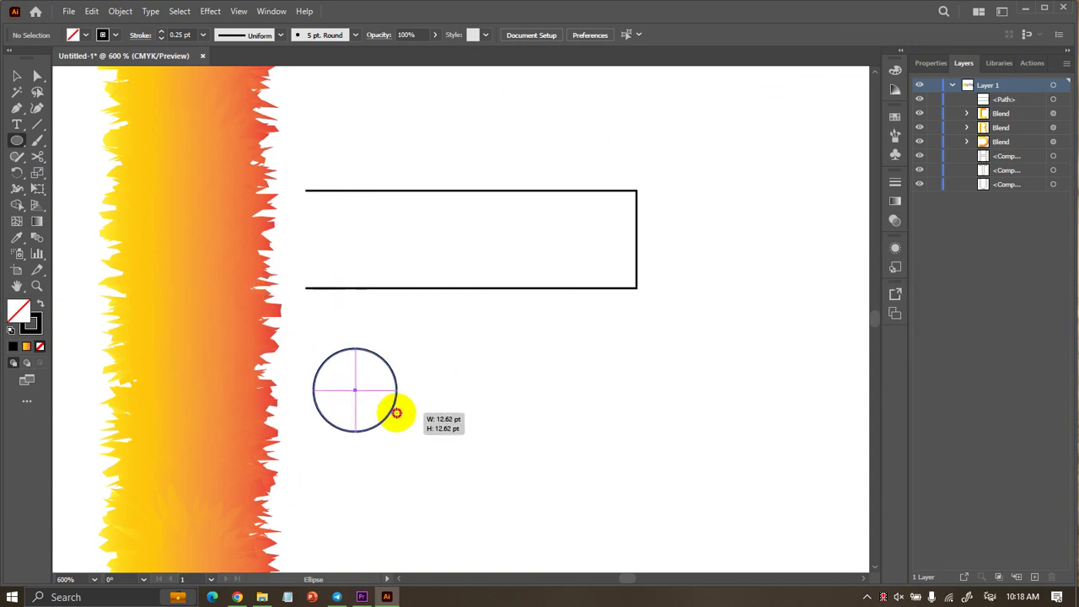
drag(399, 417, 397, 410)
Set the circle's stroke to None and its fill to the Orange, Yellow gradient.
click(116, 35)
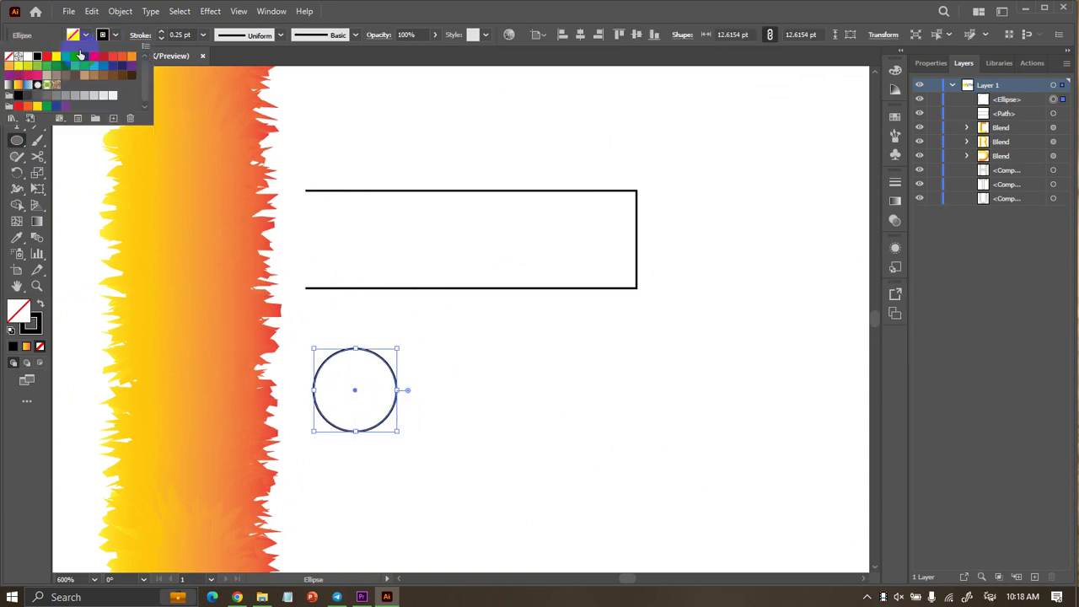
click(9, 56)
click(74, 35)
click(83, 34)
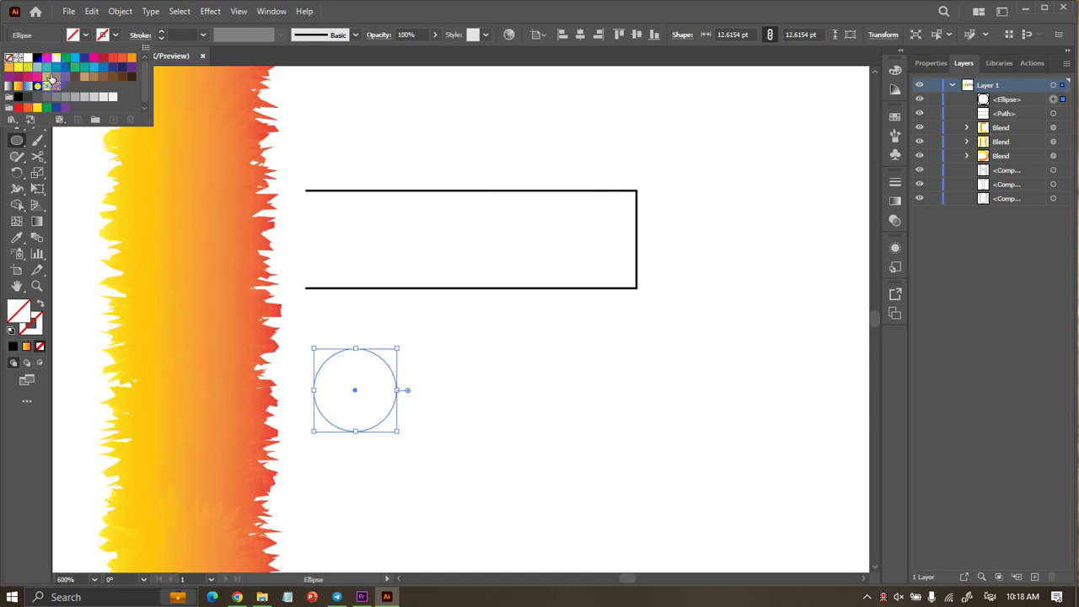
click(21, 89)
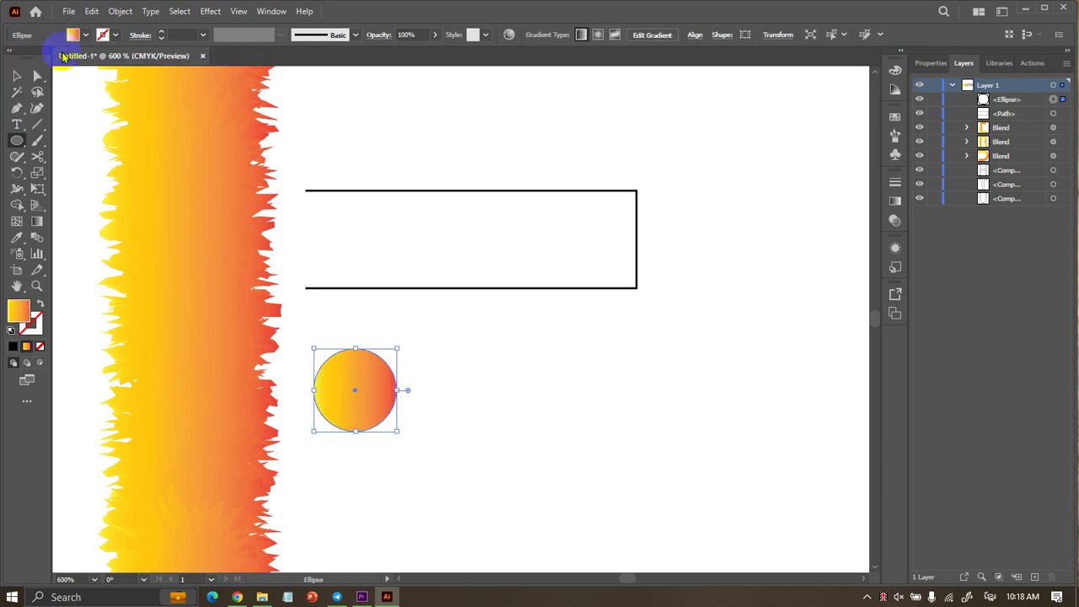
Shrink the gradient circle slightly and place a copy directly to its right.
click(17, 76)
click(410, 373)
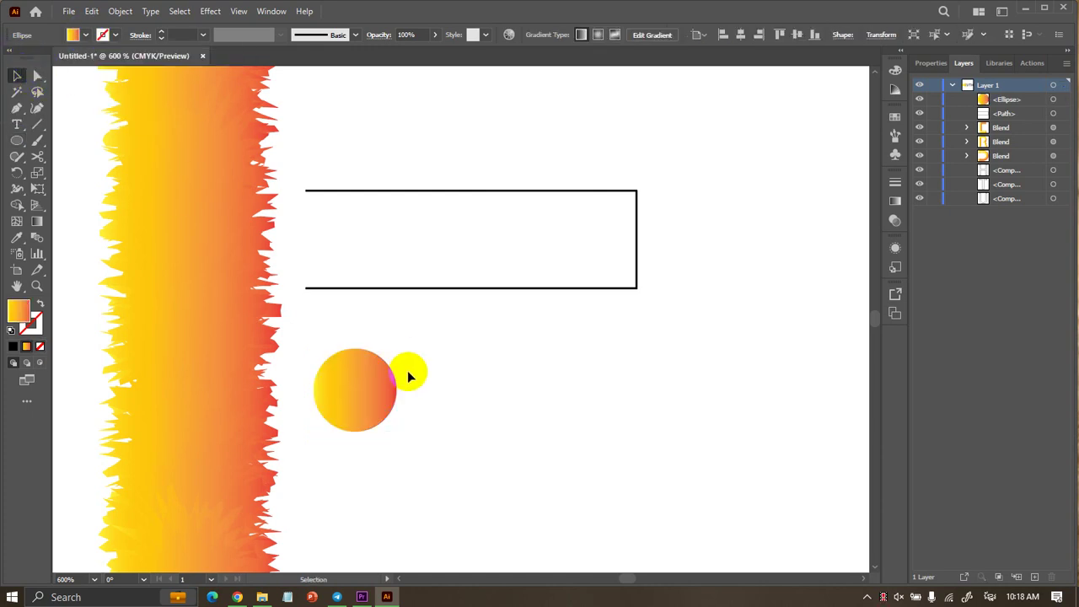
click(388, 360)
drag(396, 348, 385, 360)
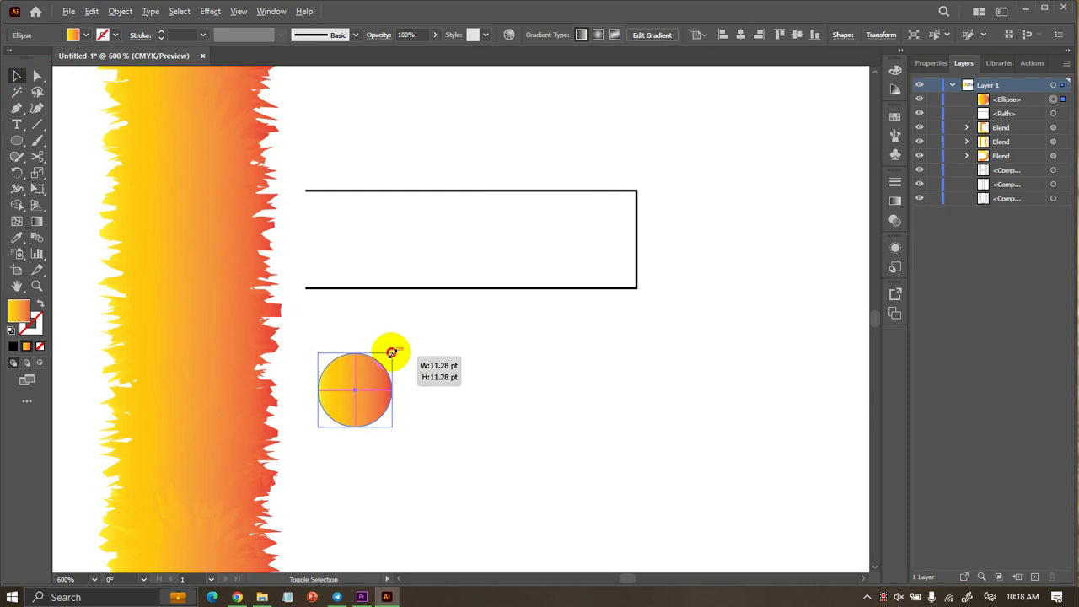
click(455, 365)
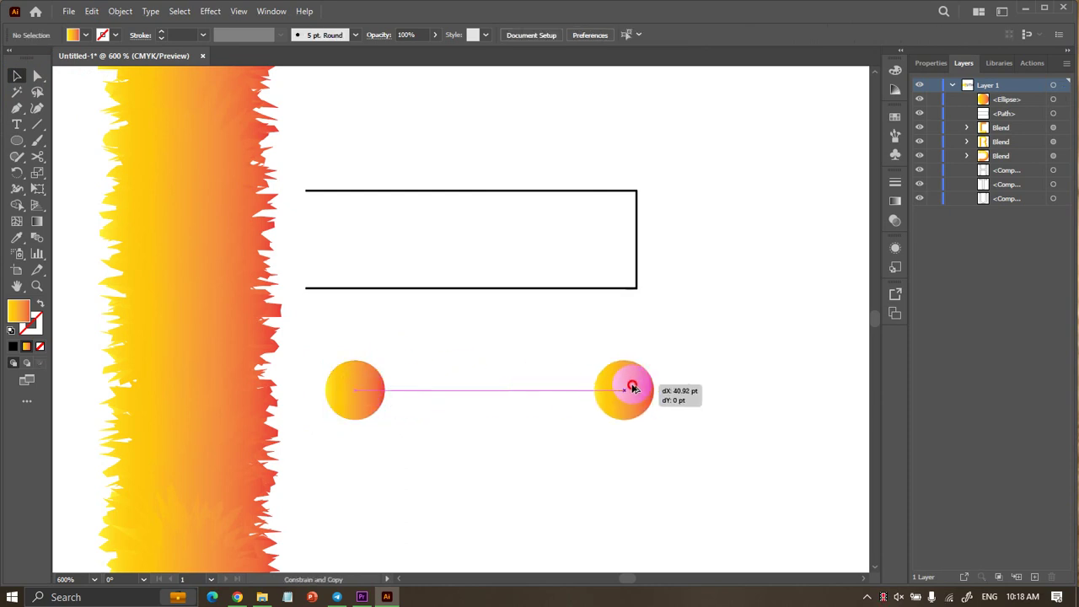
drag(363, 389, 633, 389)
click(691, 381)
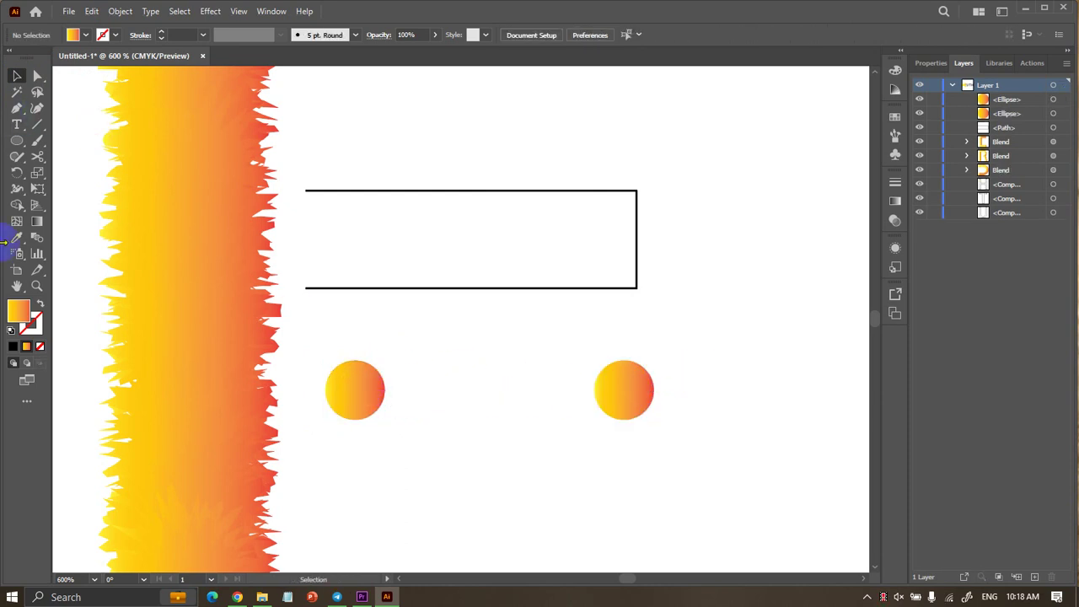
click(37, 239)
Blend the two gradient circles together with the Blend tool.
click(357, 388)
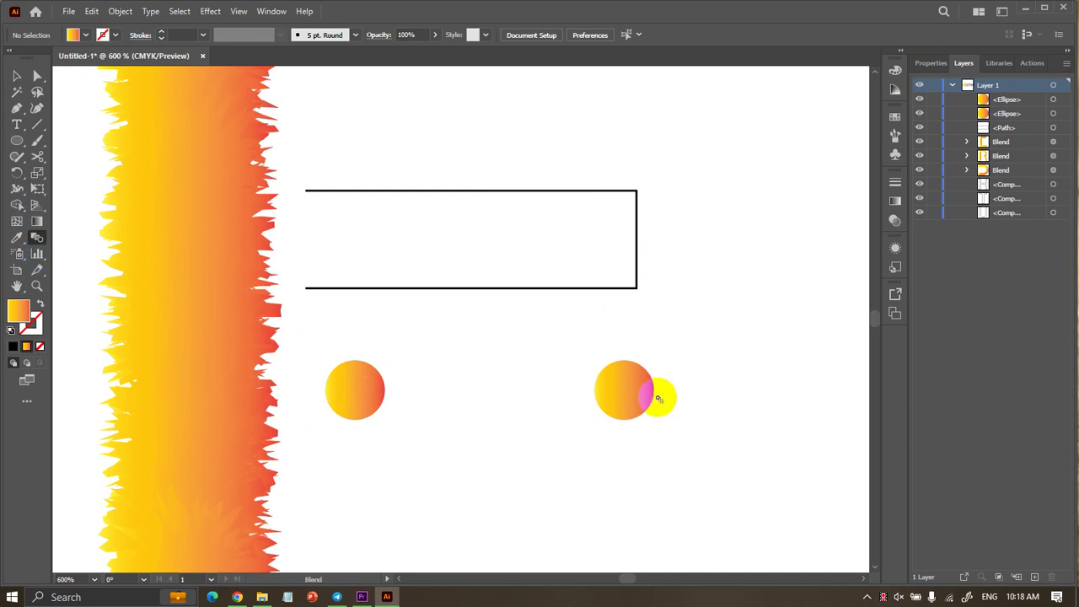
click(649, 392)
click(16, 76)
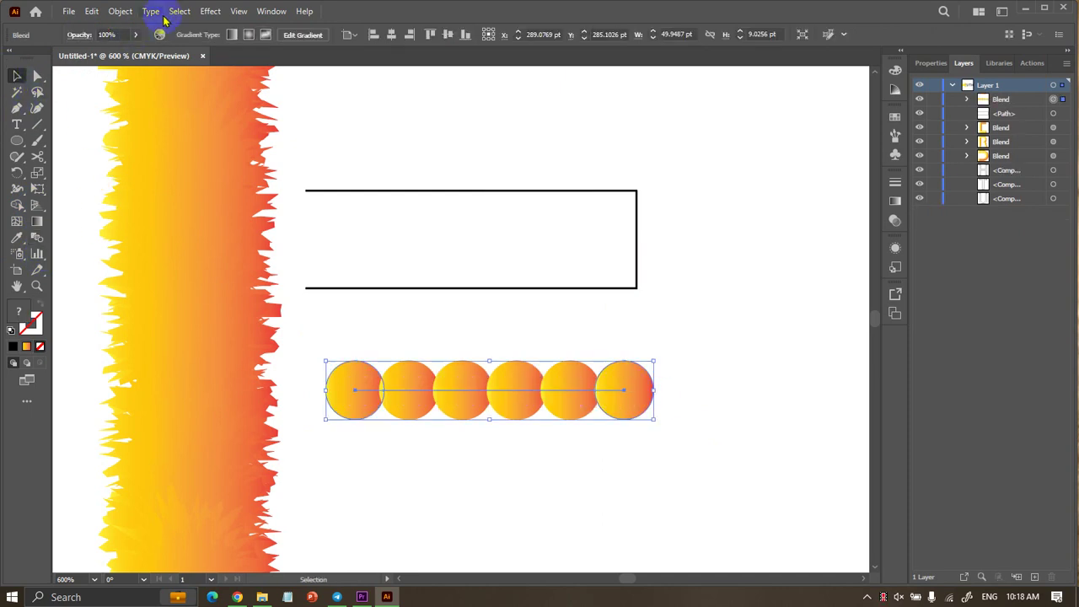
Set the blend spacing to 50 Specified Steps for a smooth capsule.
click(118, 11)
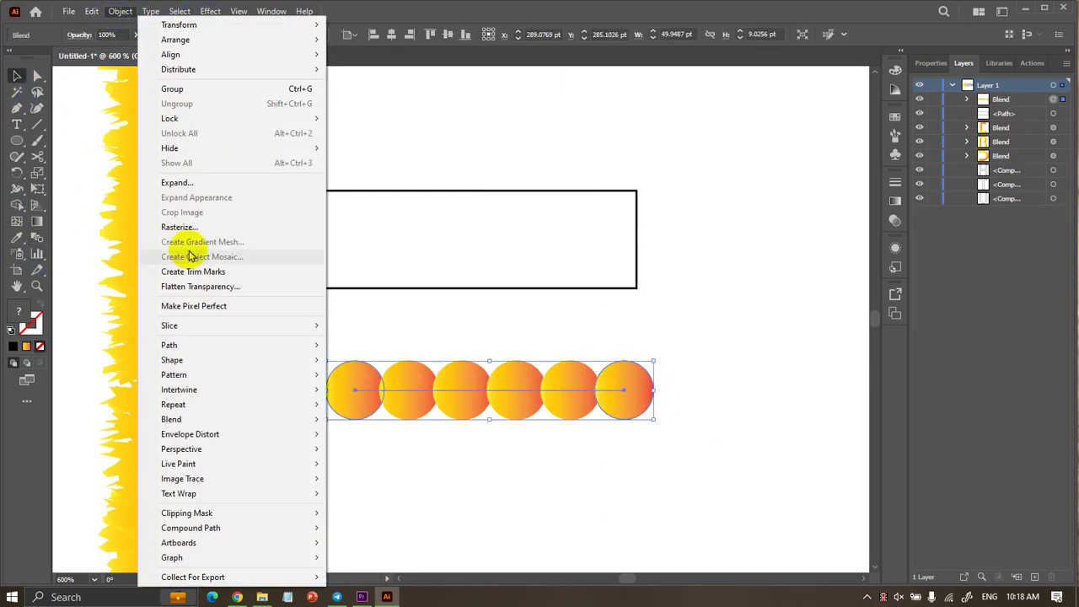
mouse_move(171, 419)
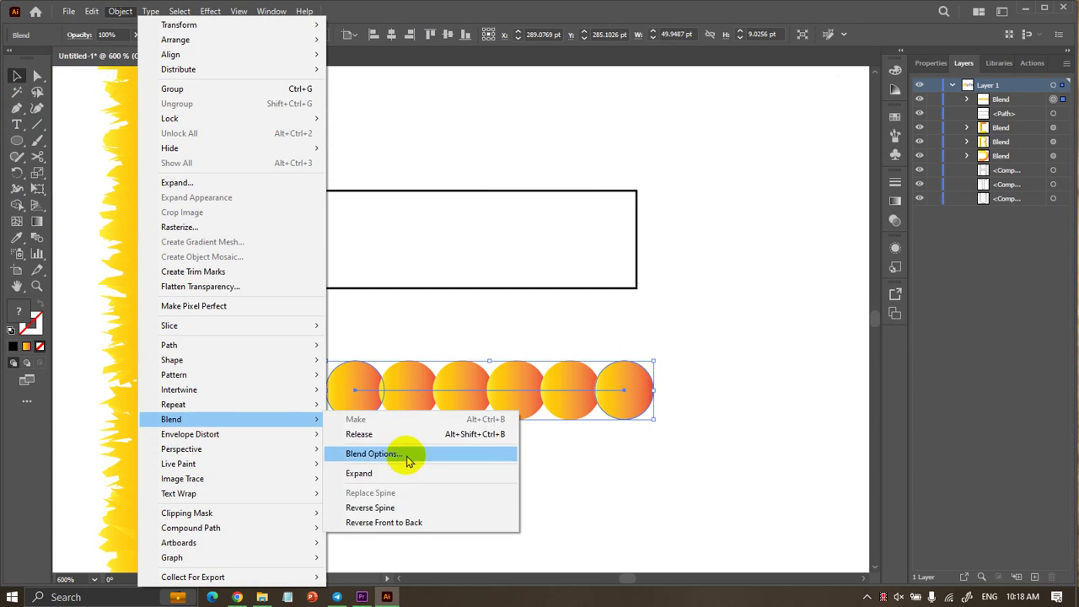
click(407, 450)
click(793, 226)
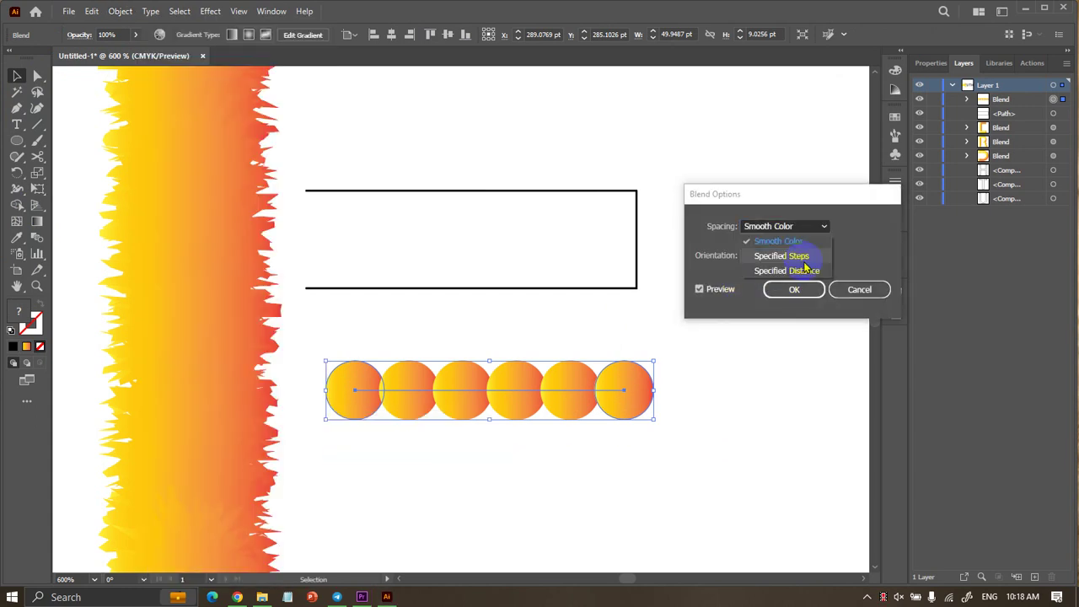
click(805, 258)
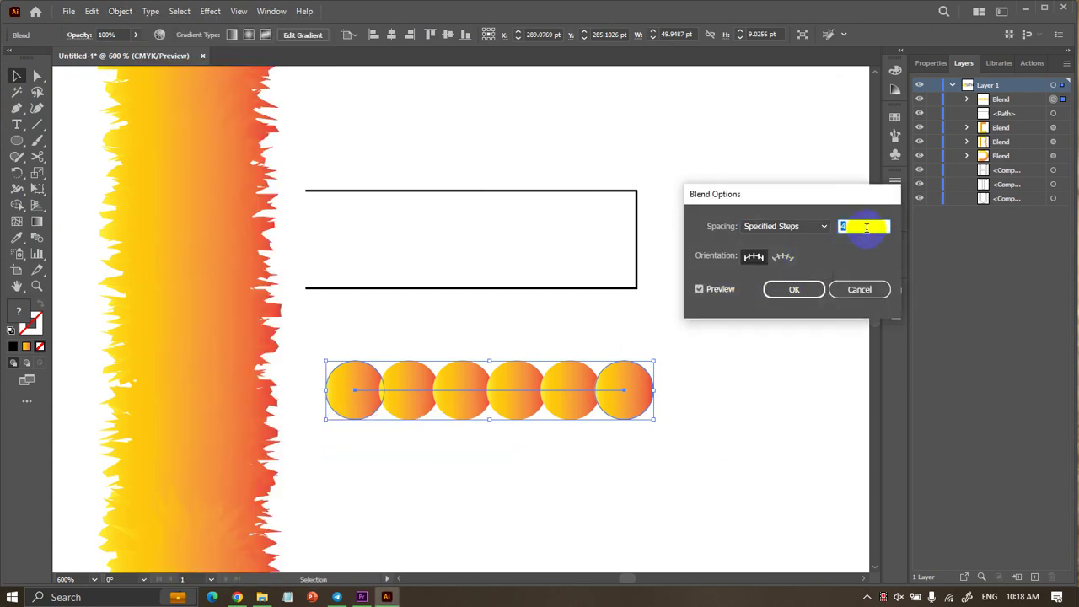
key(Return)
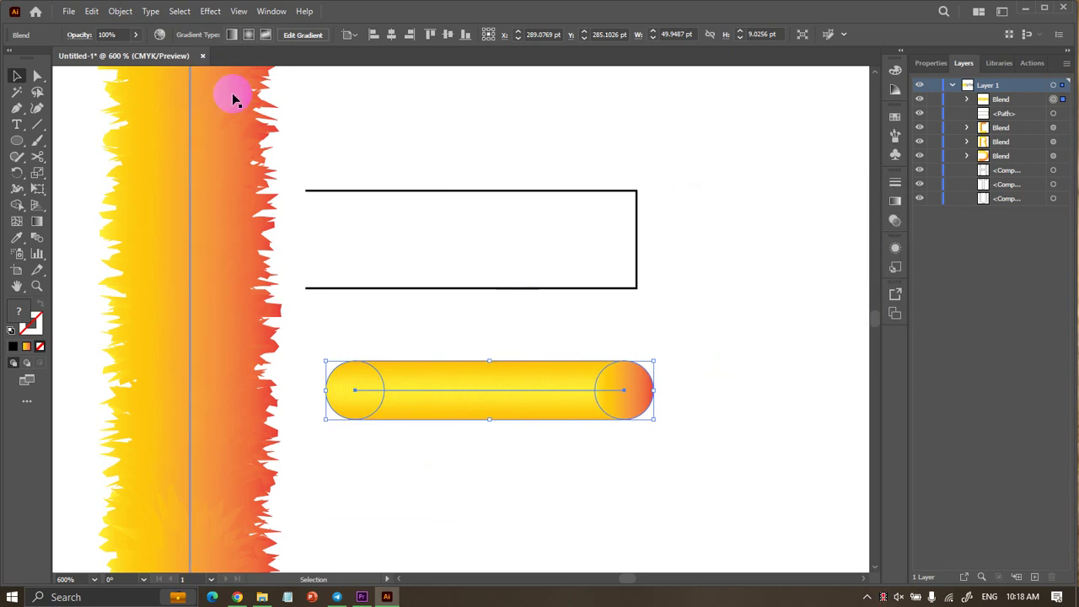
click(121, 12)
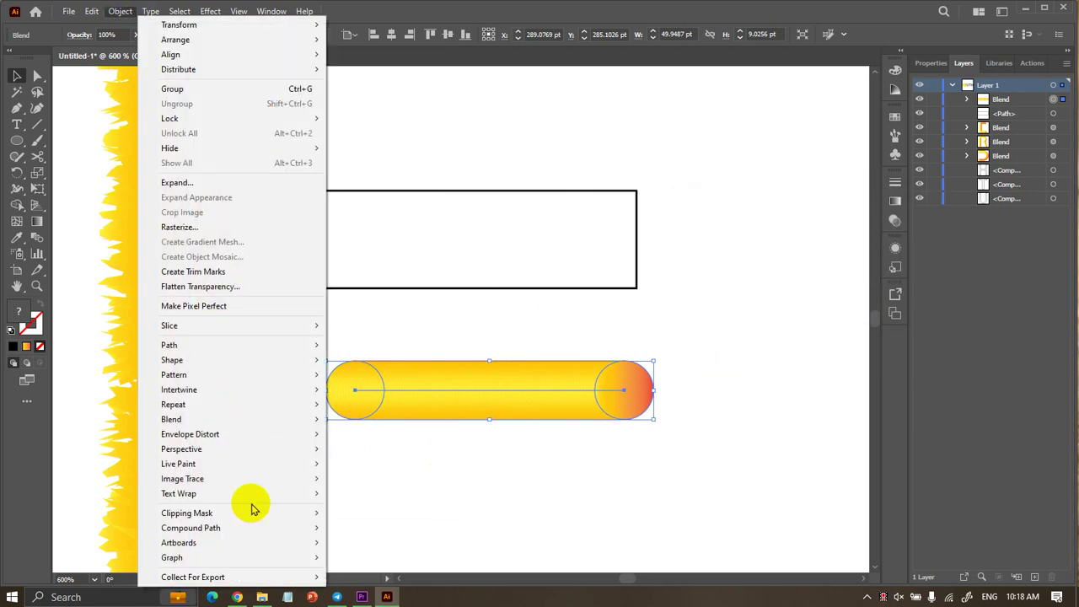
mouse_move(171, 419)
click(419, 454)
text(50)
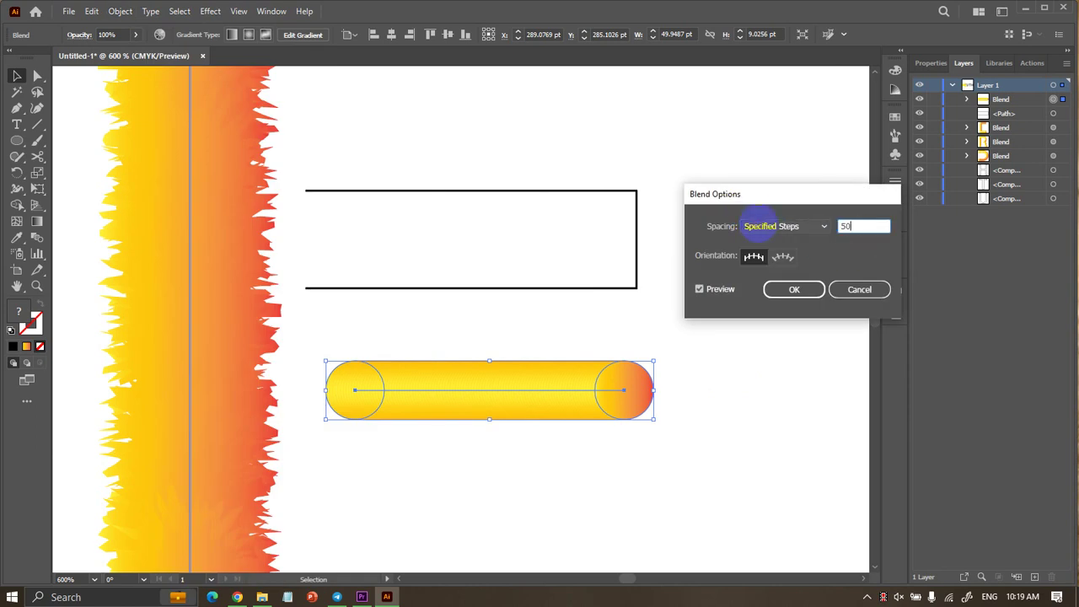
key(Return)
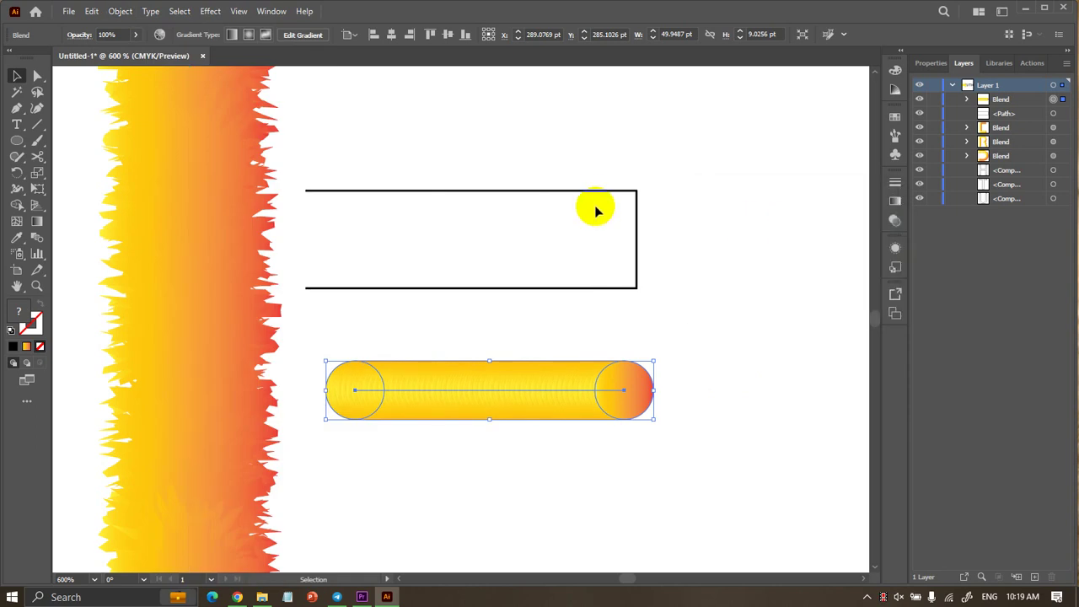
click(598, 195)
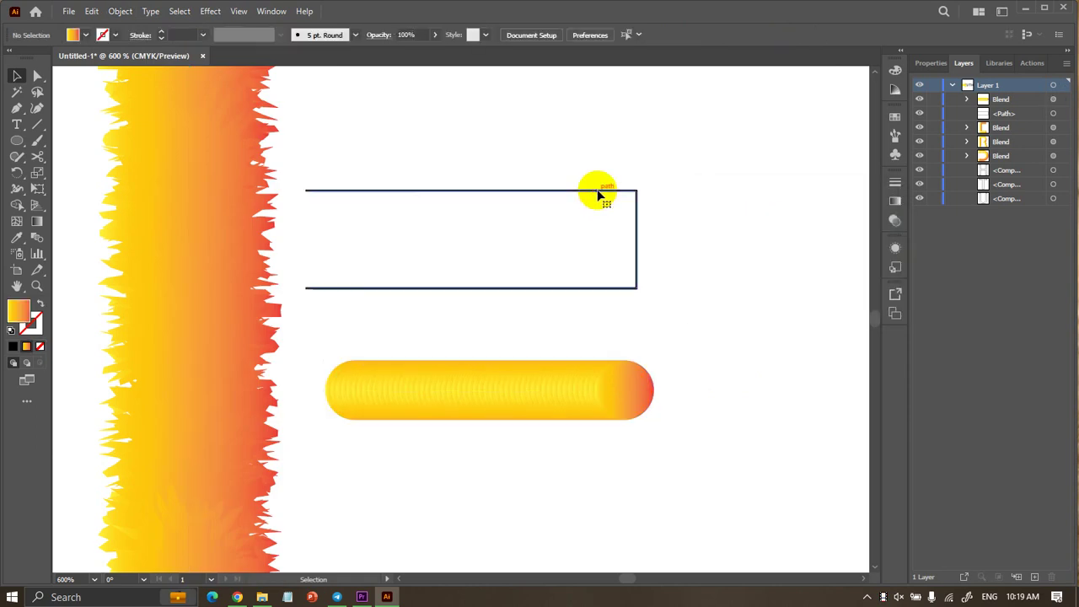
Expand the E's middle-bar rectangle into a plain path.
click(120, 11)
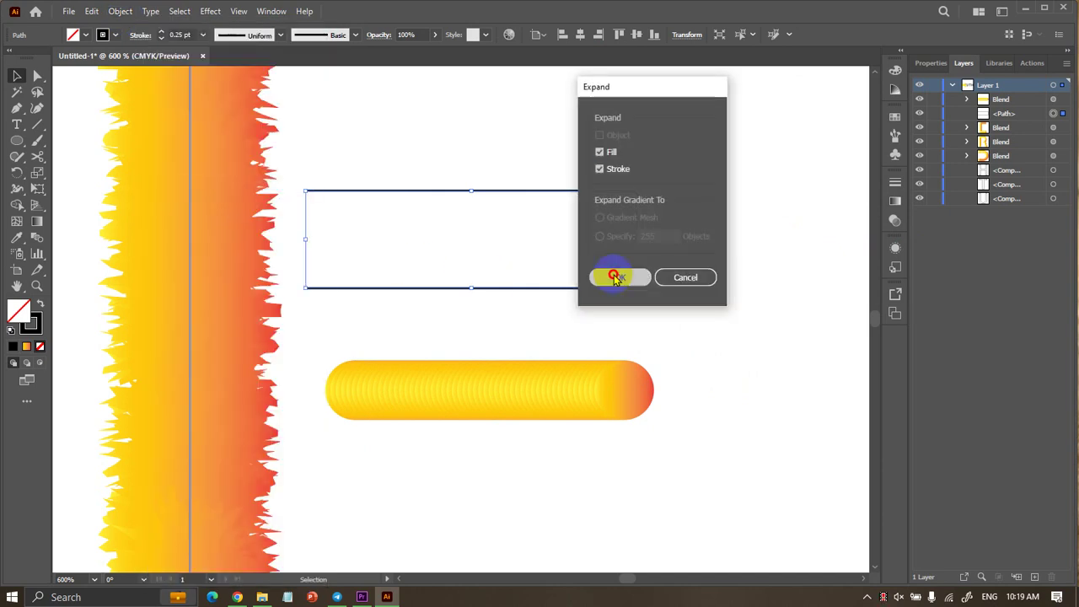
click(619, 277)
click(671, 287)
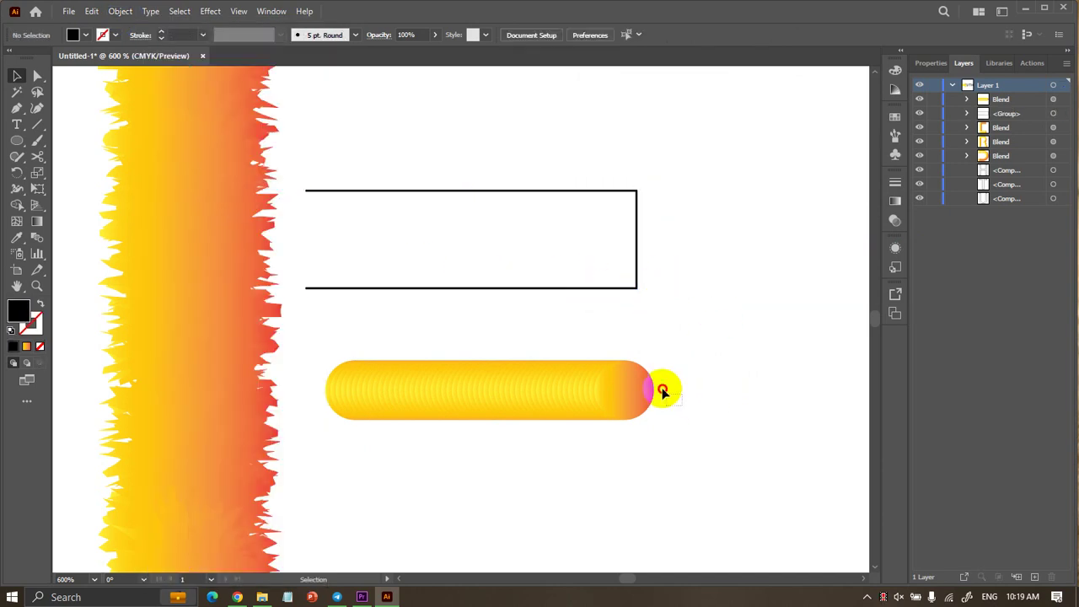
Replace the capsule blend's spine with the expanded rectangle so the circles loop through the E.
drag(662, 390, 579, 253)
click(120, 11)
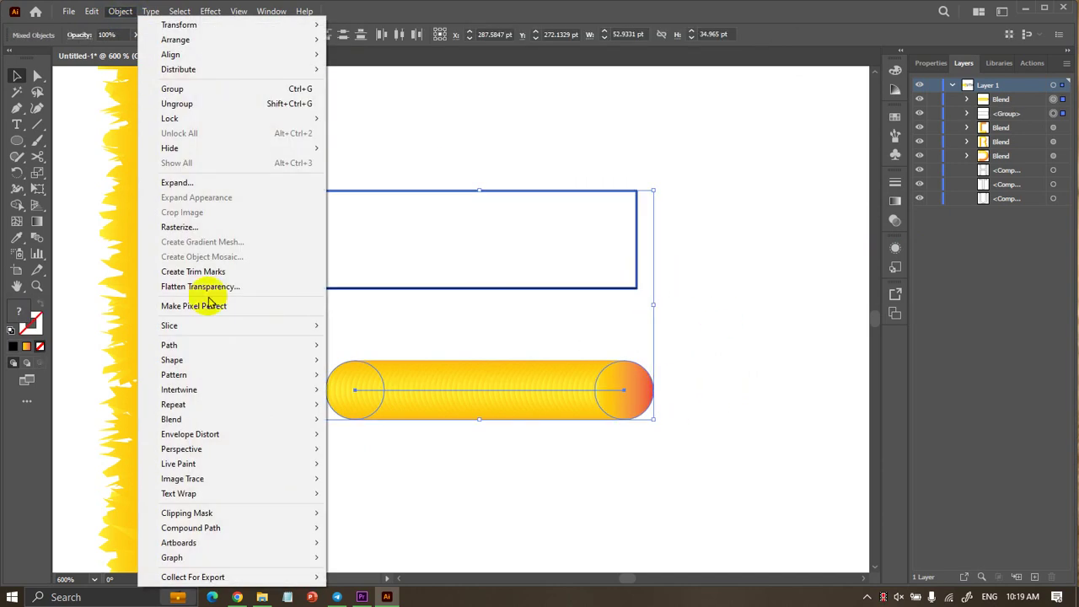
mouse_move(171, 418)
click(389, 493)
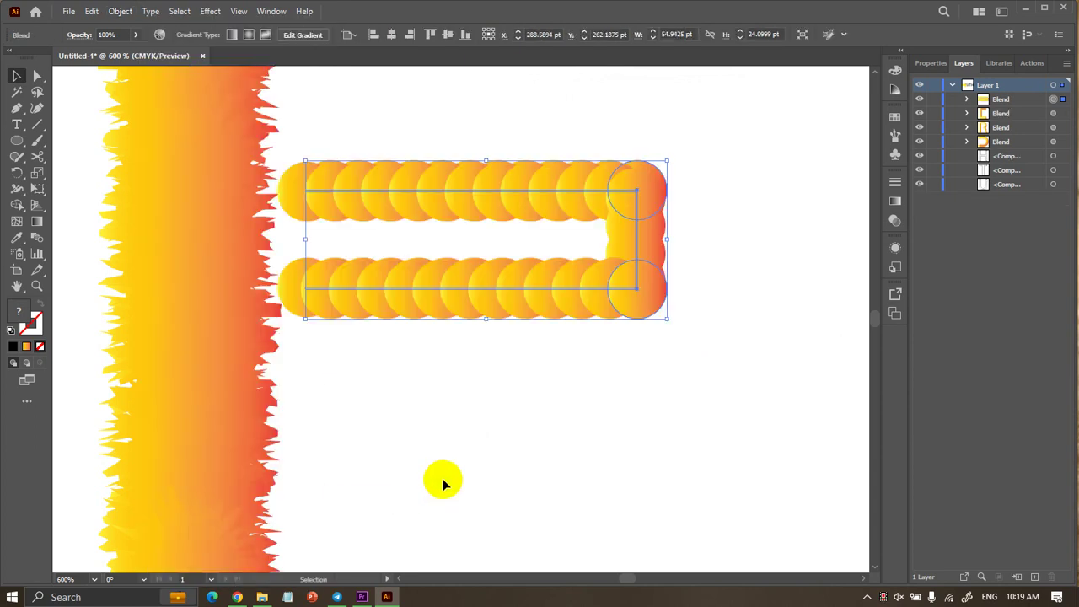
click(484, 461)
click(513, 365)
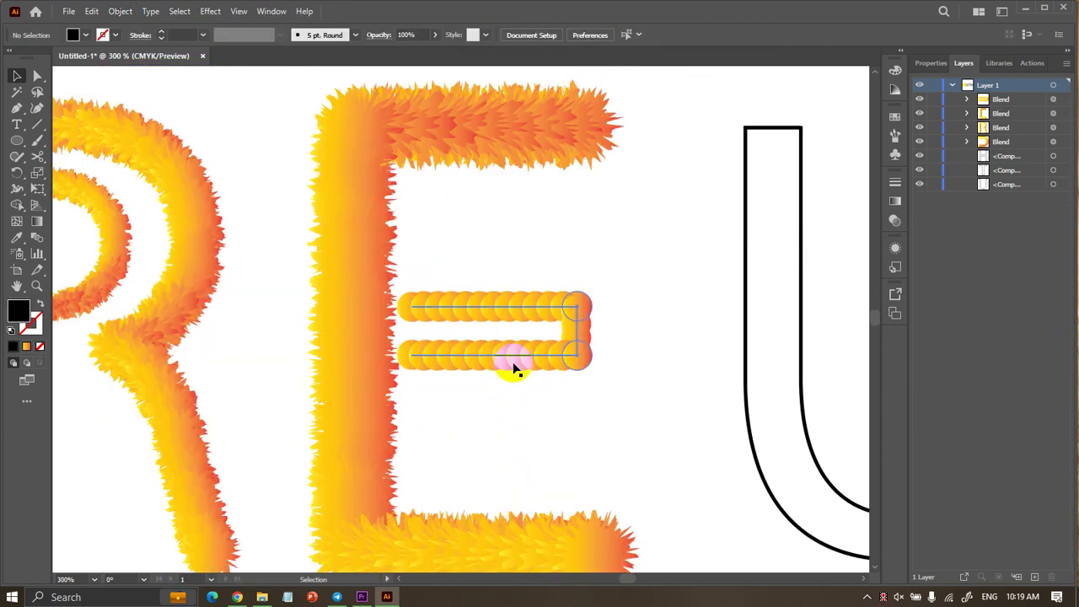
click(211, 11)
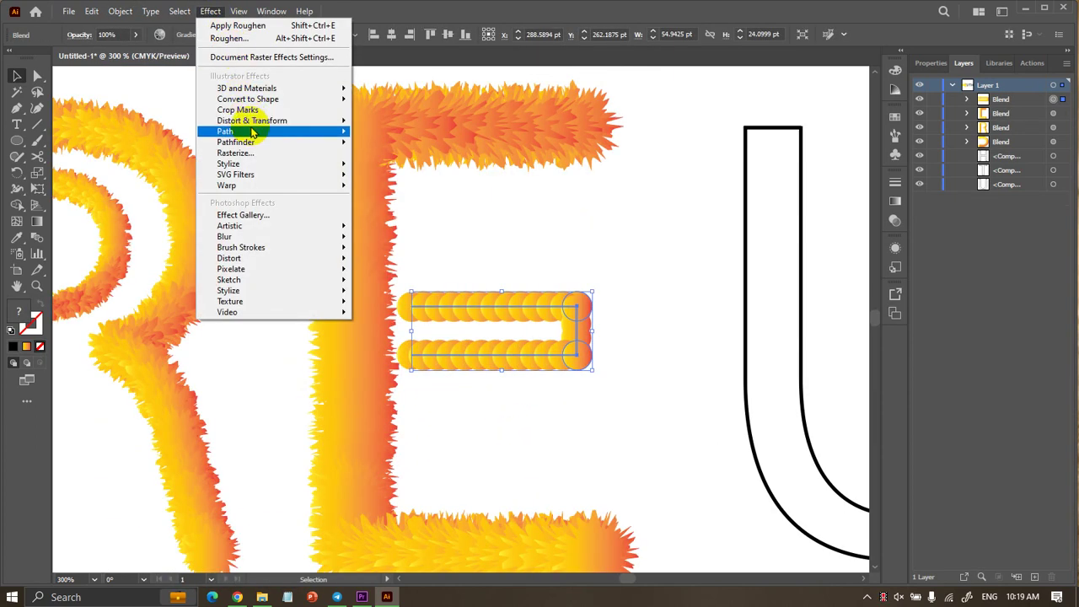
mouse_move(251, 121)
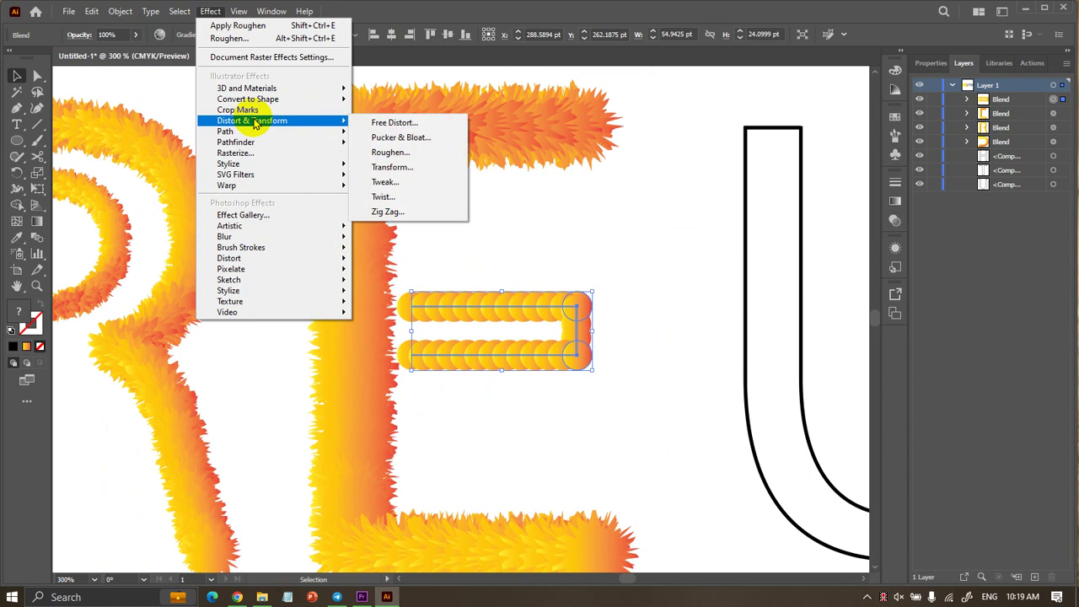
Roughen the E's looped middle bar with 5 pt Absolute size, 100/in detail and Corner points.
click(435, 156)
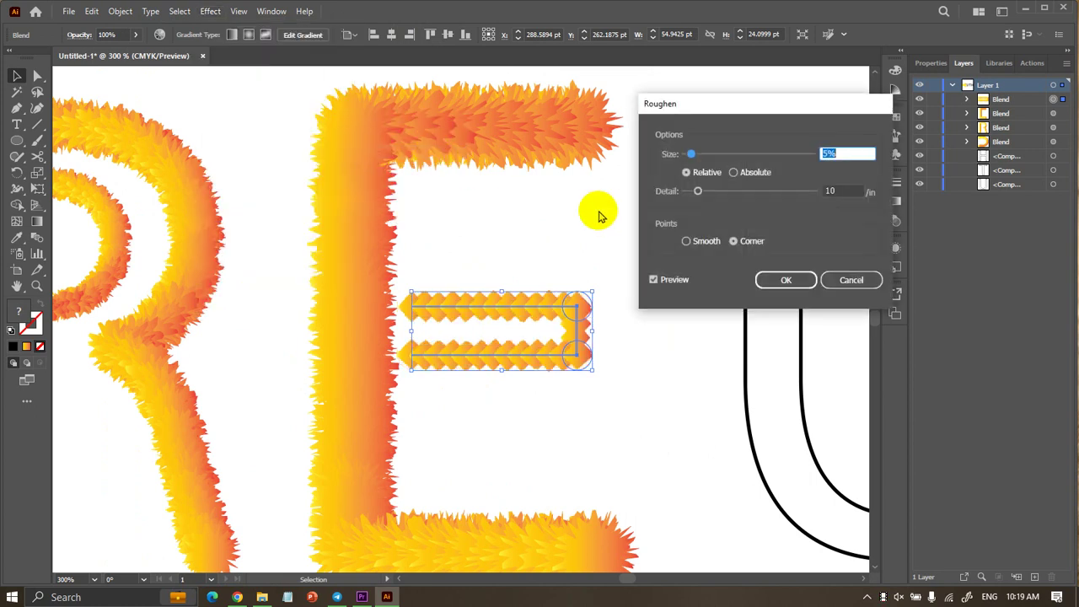
click(749, 172)
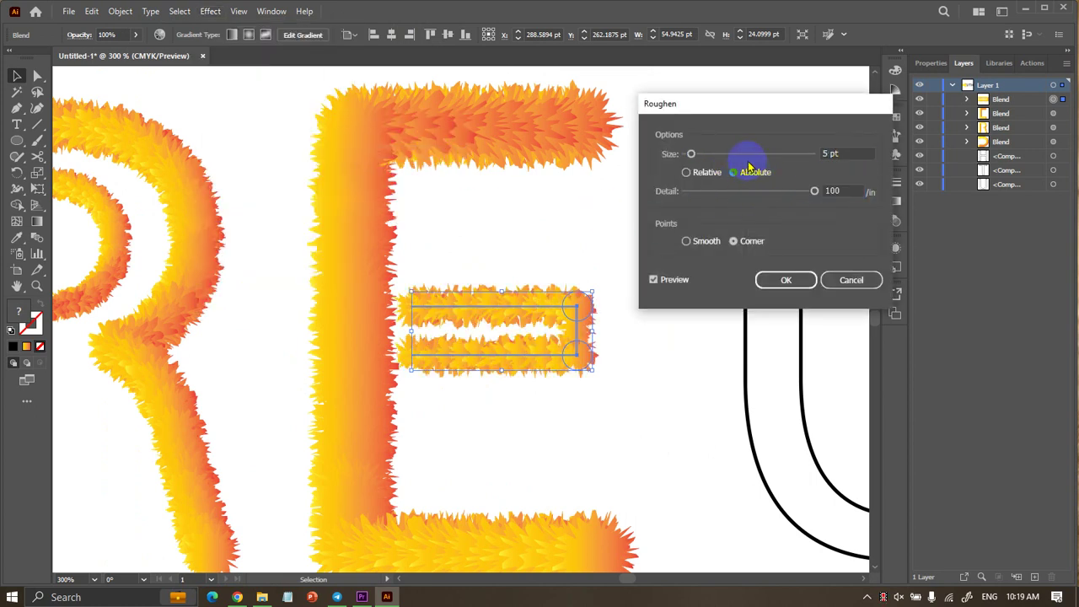
drag(729, 161, 710, 158)
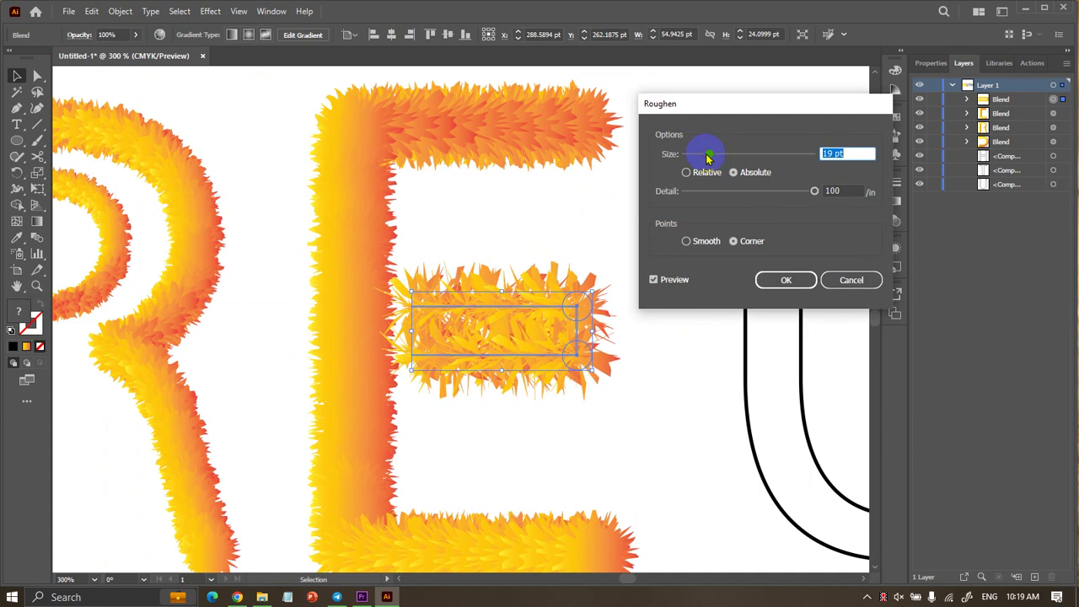
click(645, 362)
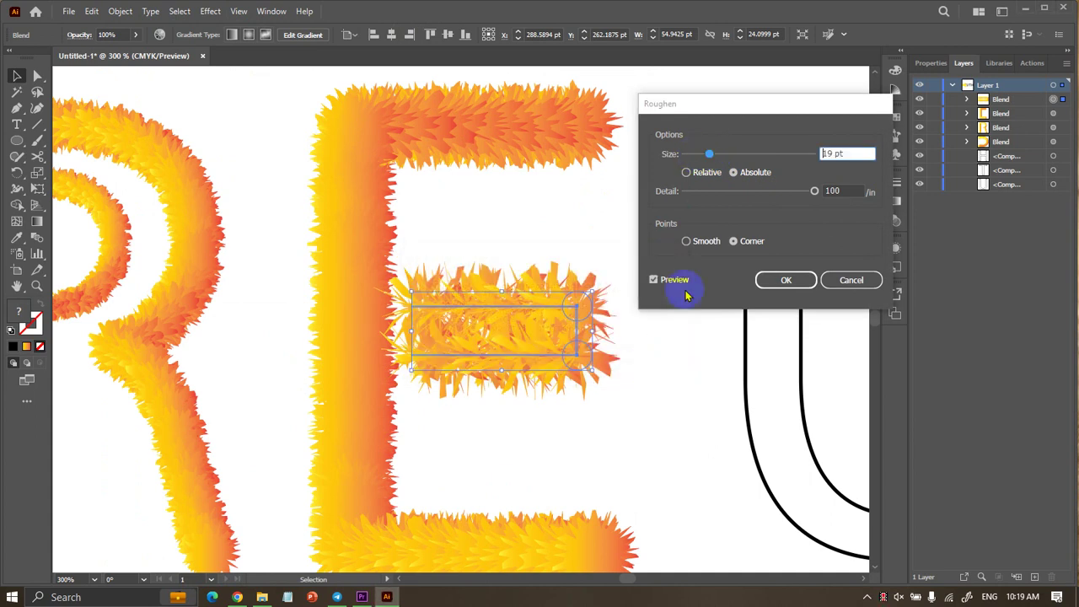
drag(709, 154, 691, 154)
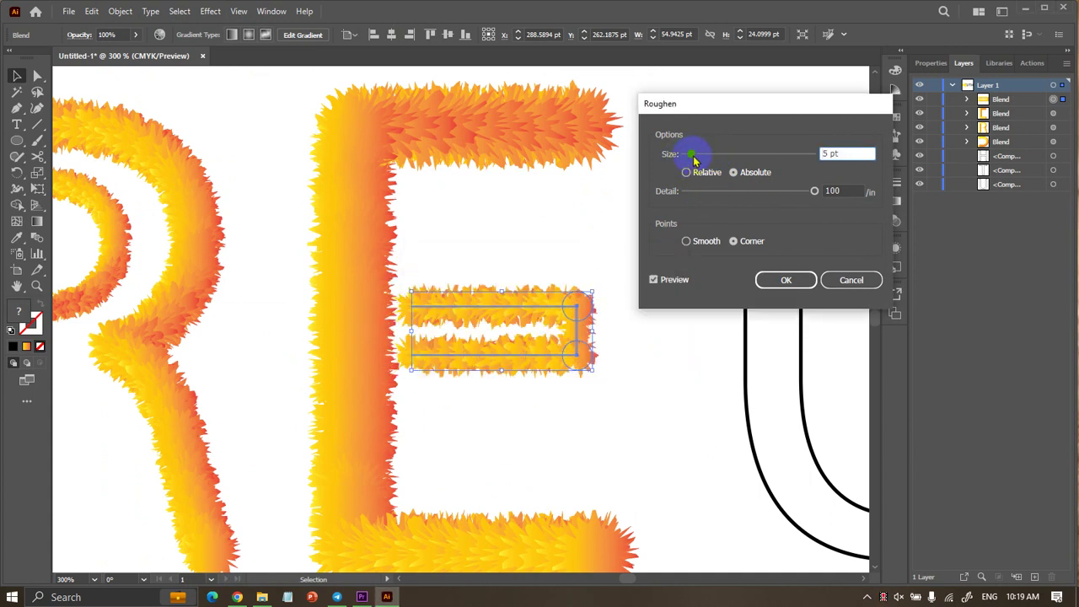
drag(699, 158, 696, 157)
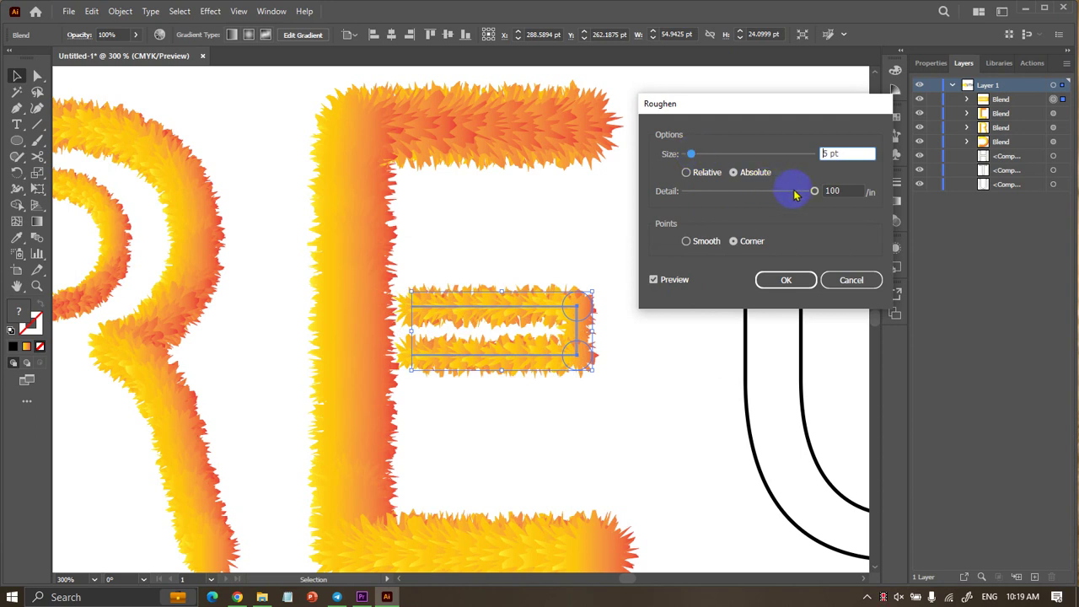
click(807, 278)
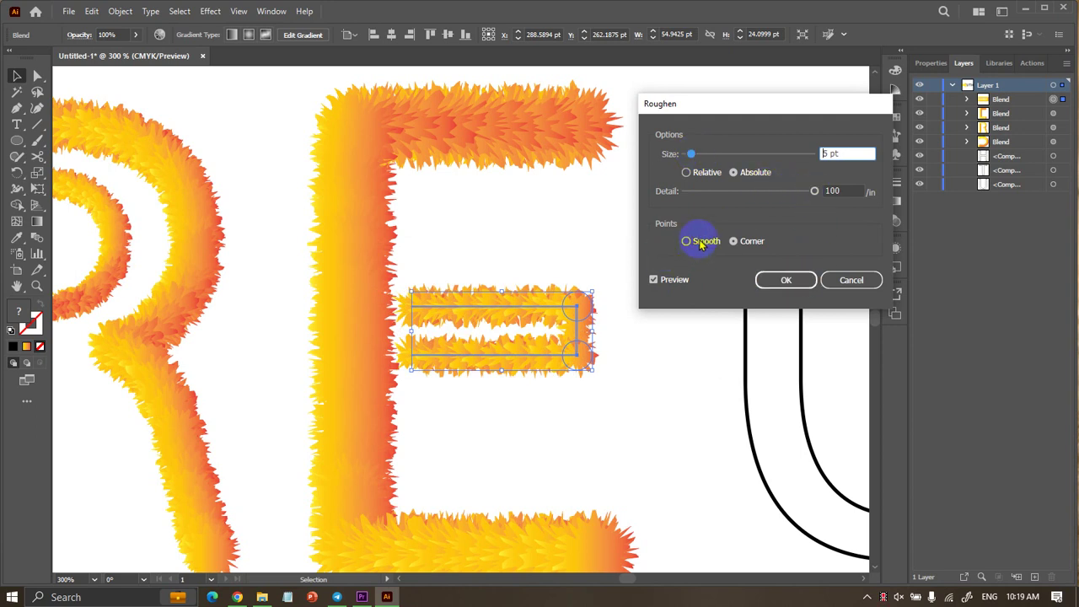
click(734, 241)
click(786, 280)
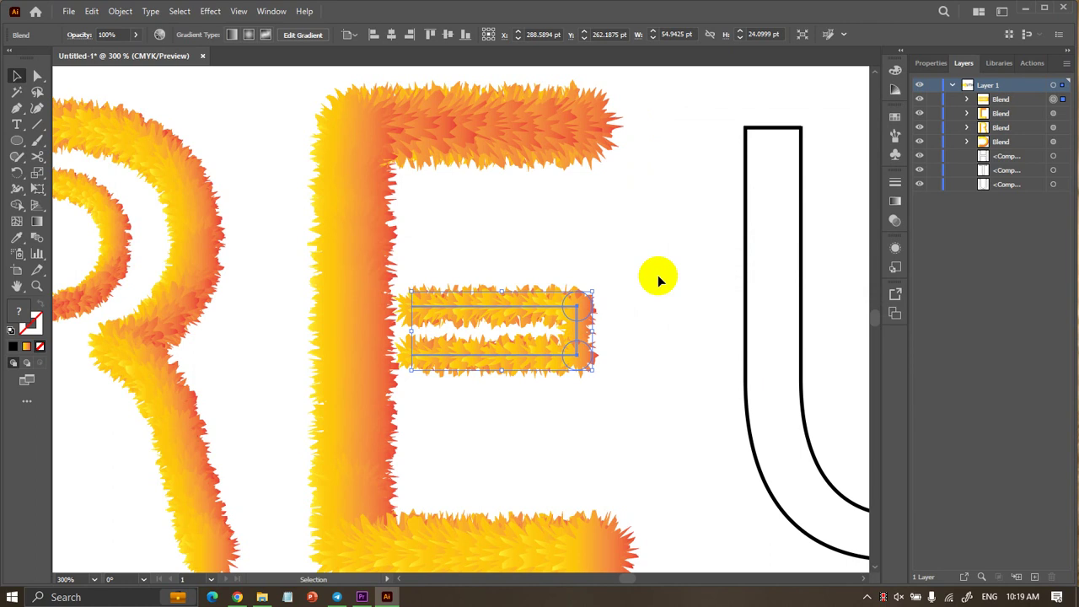
click(657, 275)
scroll(658, 274, down, 2)
scroll(658, 275, down, 2)
scroll(657, 274, up, 1)
Drag the E's middle bar left so it joins the stem.
scroll(657, 275, up, 1)
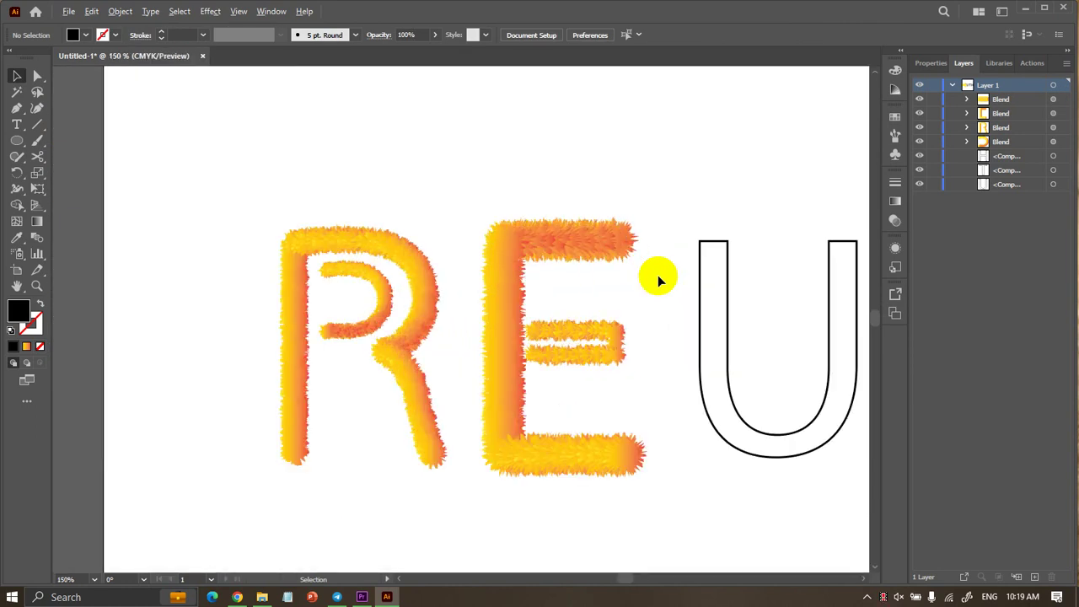
scroll(657, 275, right, 2)
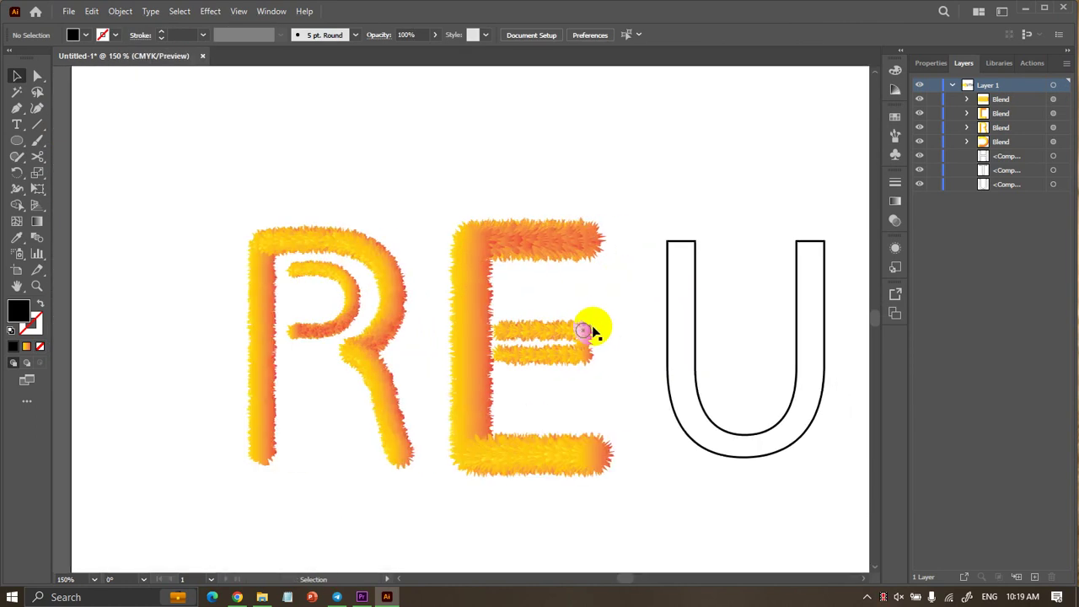
drag(592, 330, 585, 334)
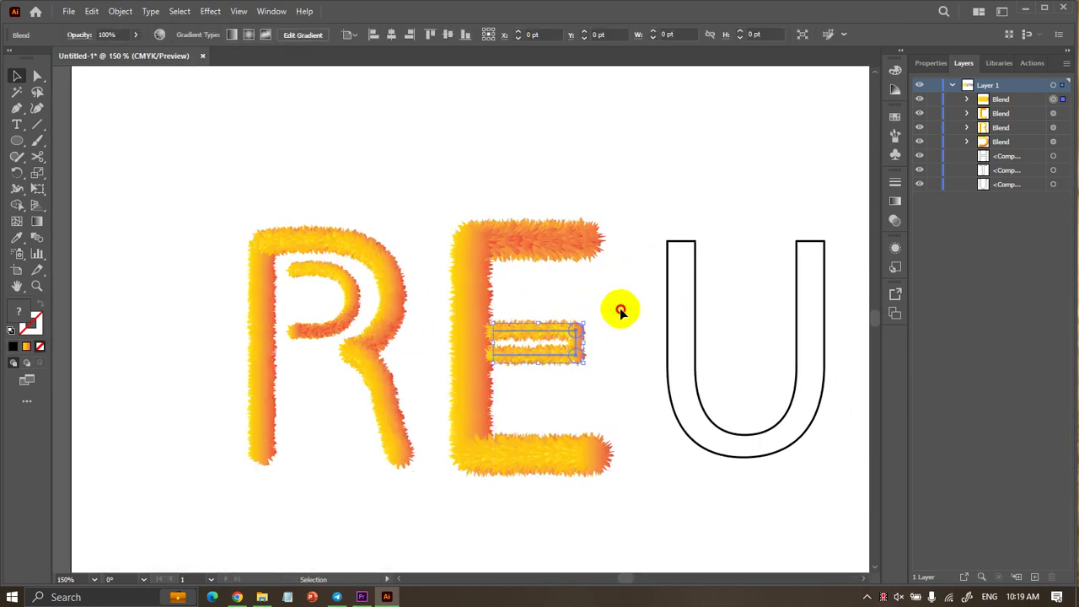
Move the E blend to the top of the Layers stack.
click(556, 252)
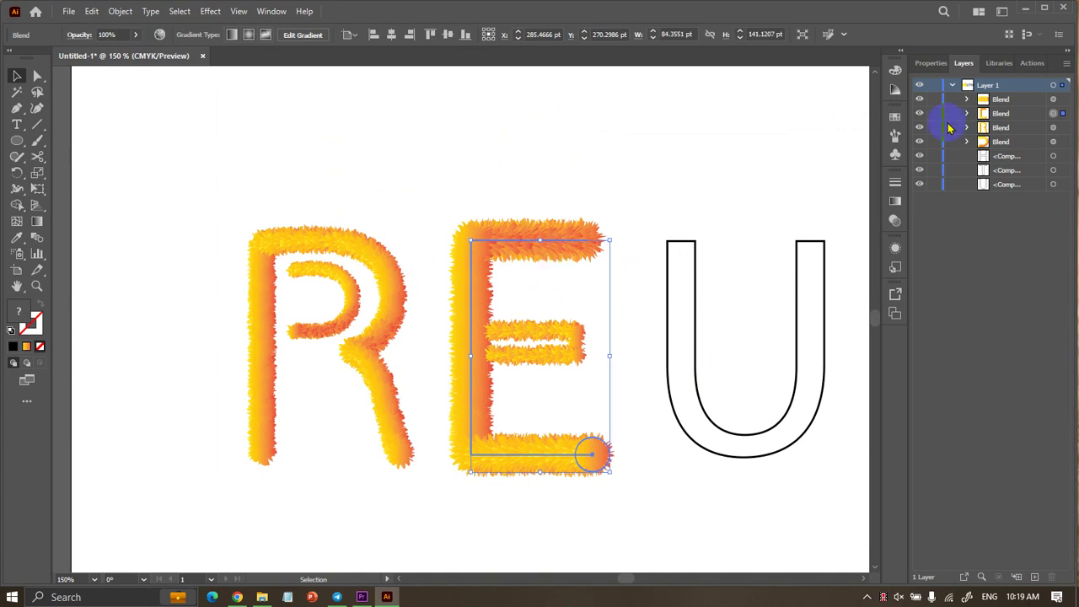
drag(1001, 113, 1000, 92)
click(699, 137)
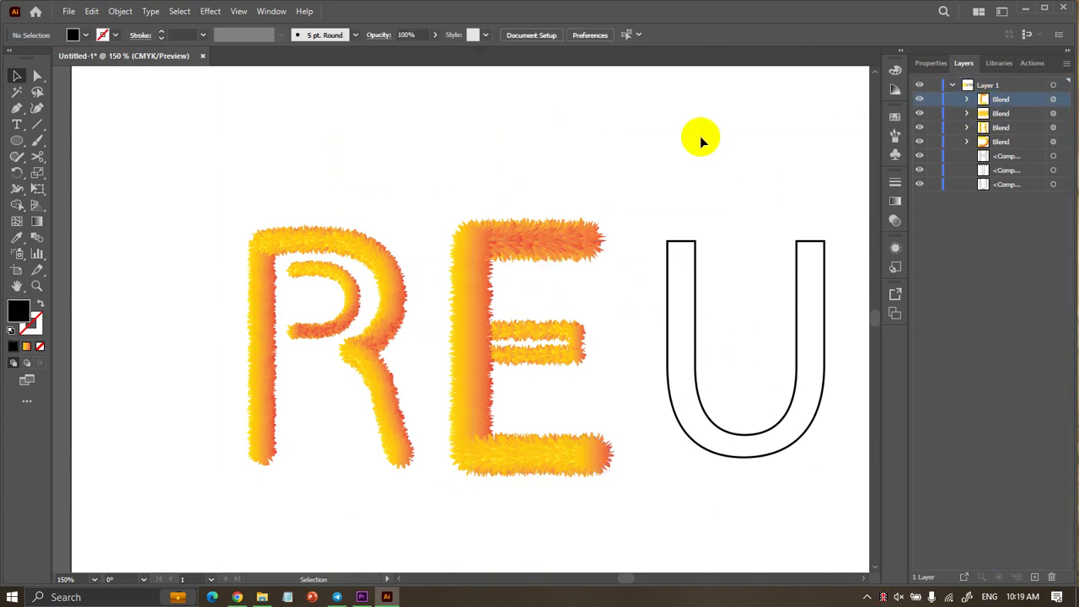
Select the E blend and review its properties.
scroll(698, 146, up, 1)
scroll(698, 148, down, 3)
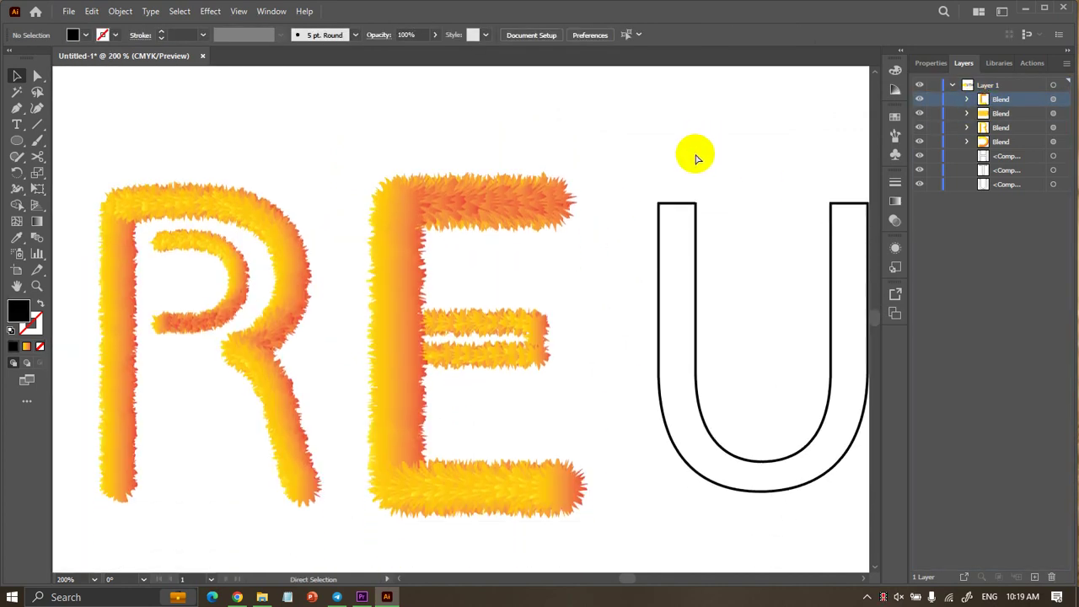
scroll(696, 158, right, 2)
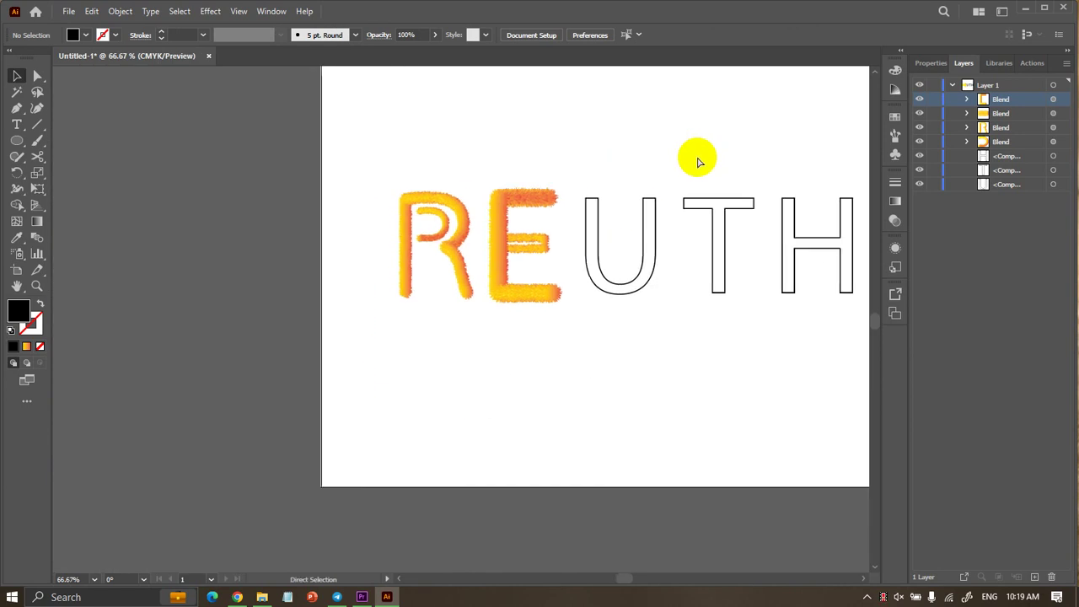
scroll(698, 159, right, 2)
scroll(697, 158, up, 1)
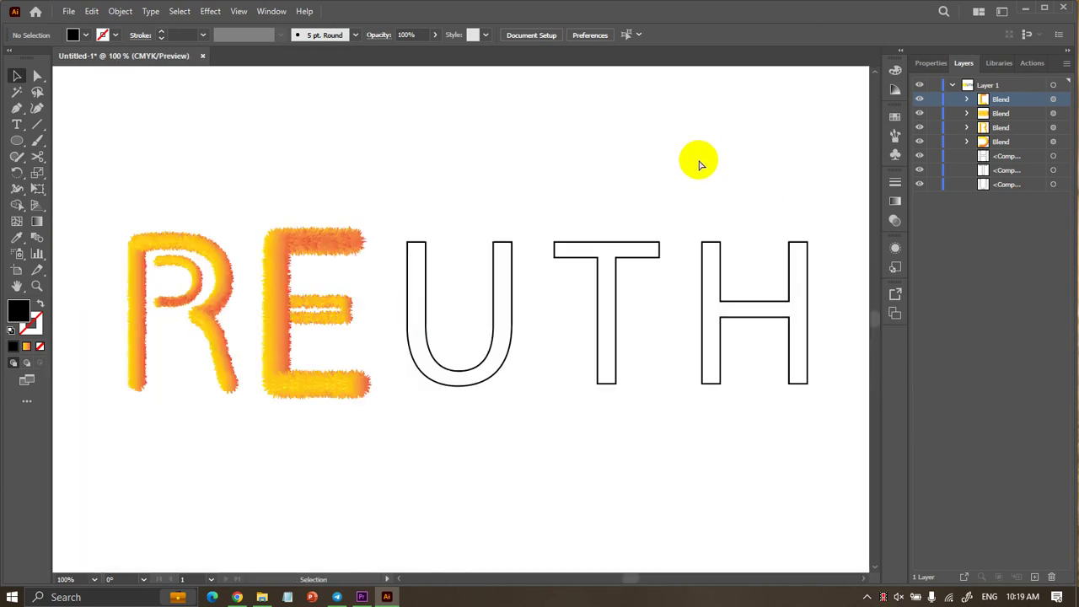
click(301, 277)
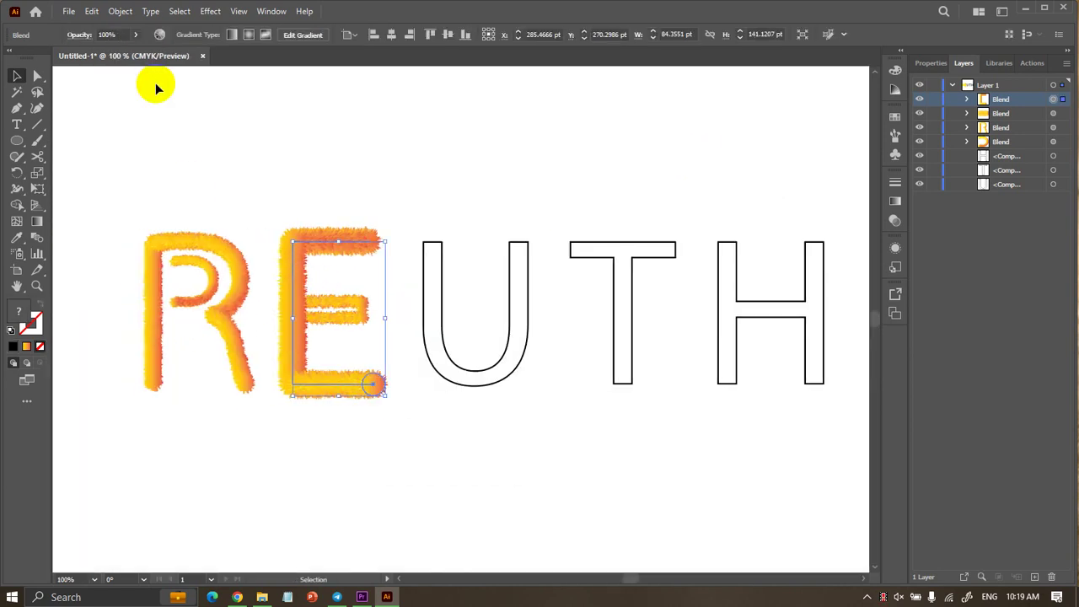
click(931, 63)
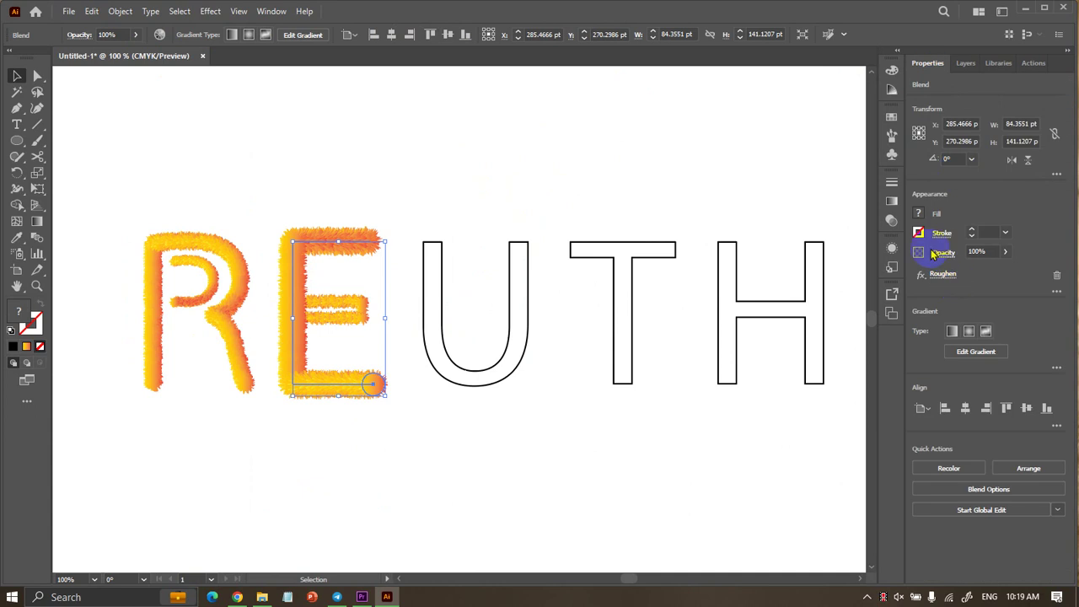
click(433, 203)
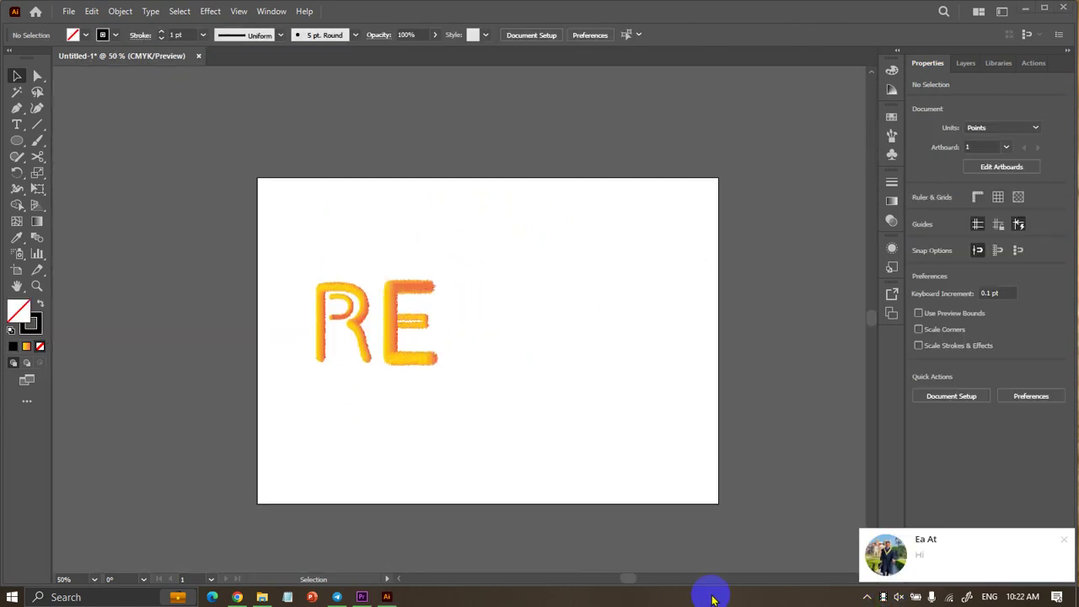
Scale the R and E down to about half size and nudge them up-left.
click(866, 597)
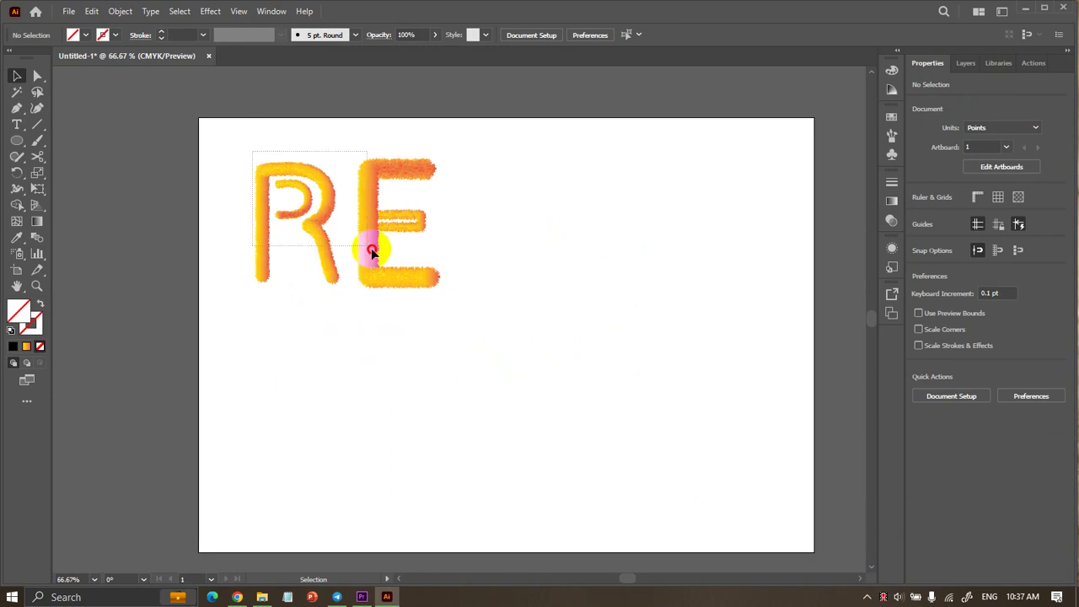
click(437, 176)
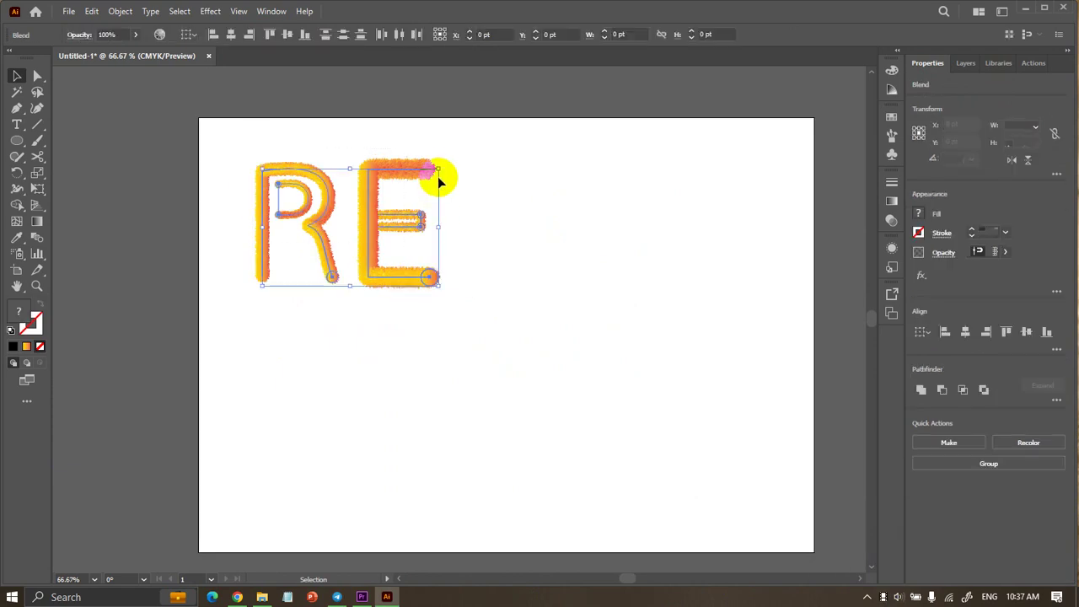
drag(438, 177, 398, 190)
click(325, 193)
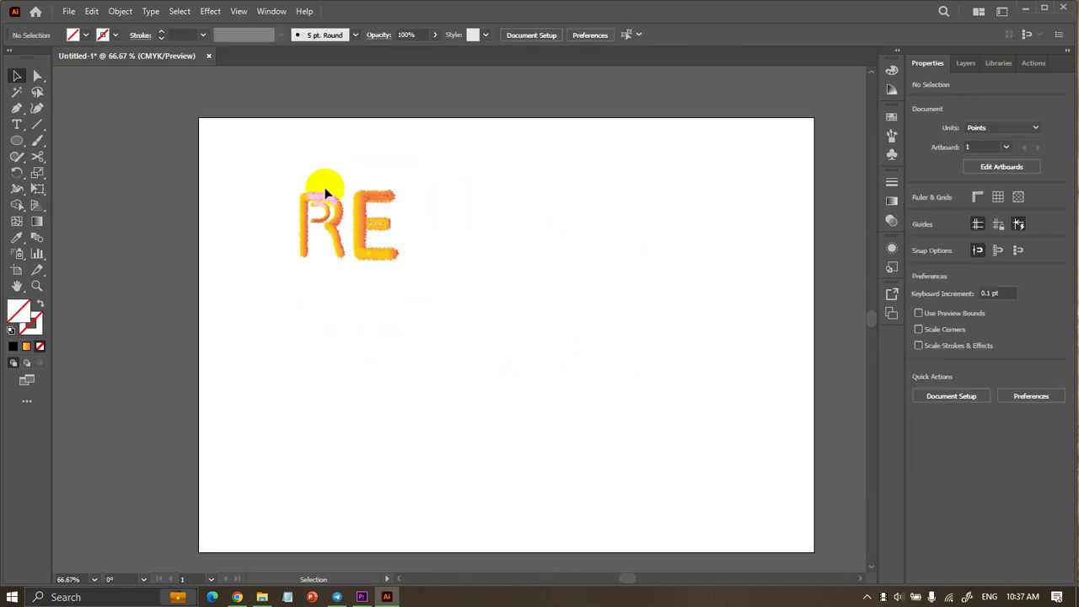
click(324, 194)
drag(390, 258, 366, 228)
Draw a trial five-point star with the Star tool, then delete it.
click(463, 241)
scroll(516, 362, up, 1)
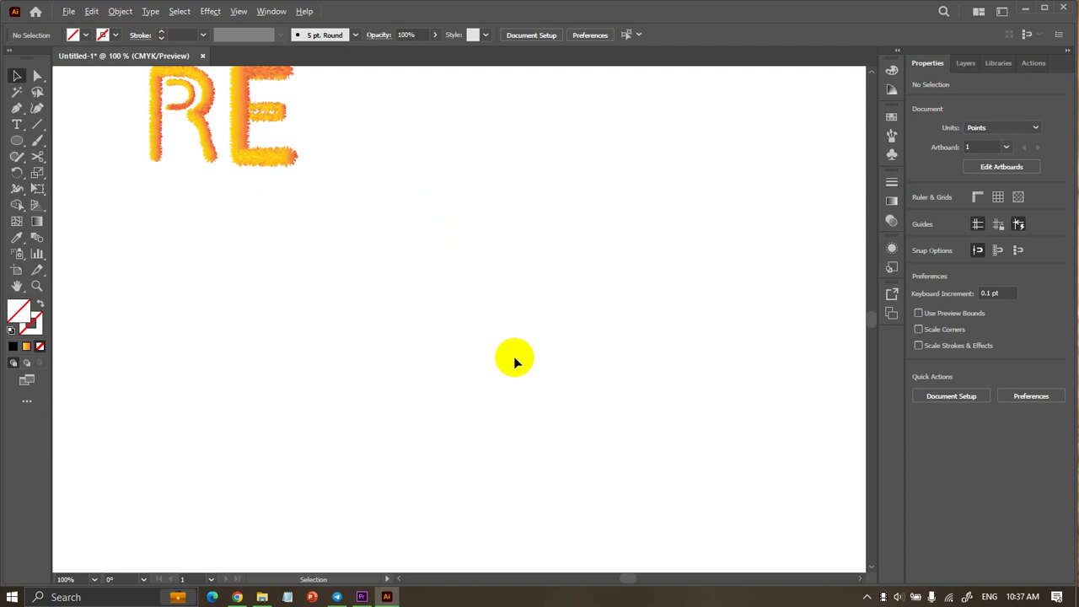
scroll(482, 314, up, 1)
scroll(481, 315, down, 2)
scroll(481, 315, up, 1)
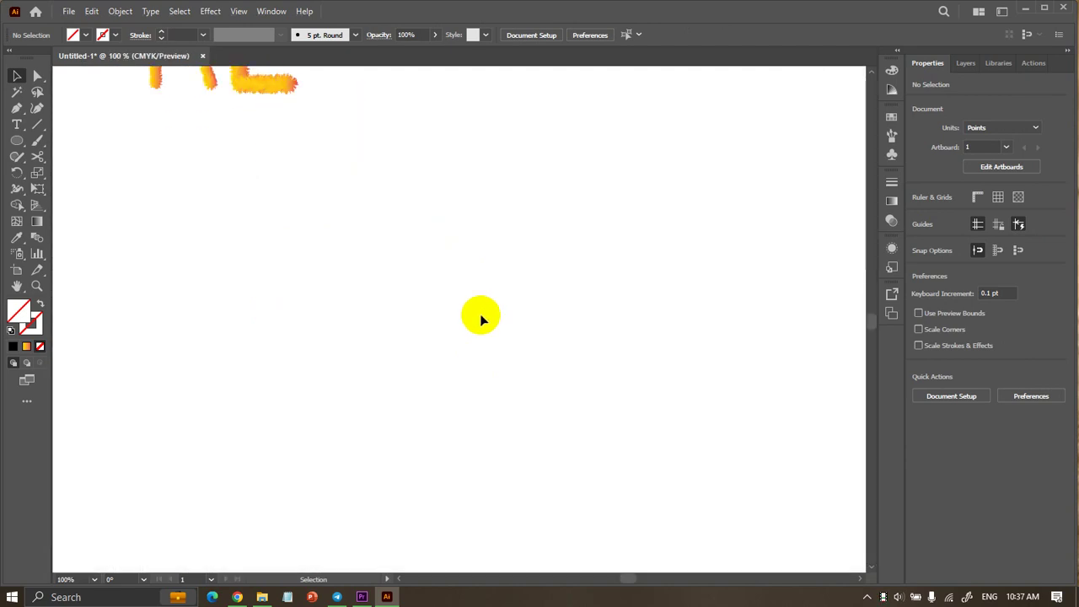
mouse_move(17, 142)
mouse_down()
mouse_move(51, 205)
mouse_move(67, 206)
mouse_up()
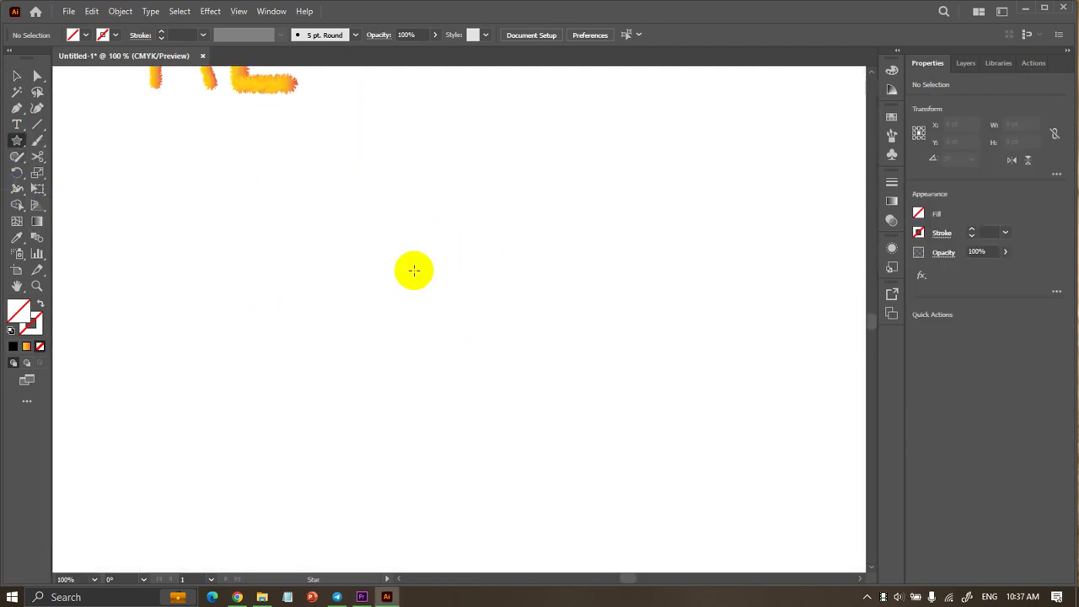
click(499, 306)
click(505, 341)
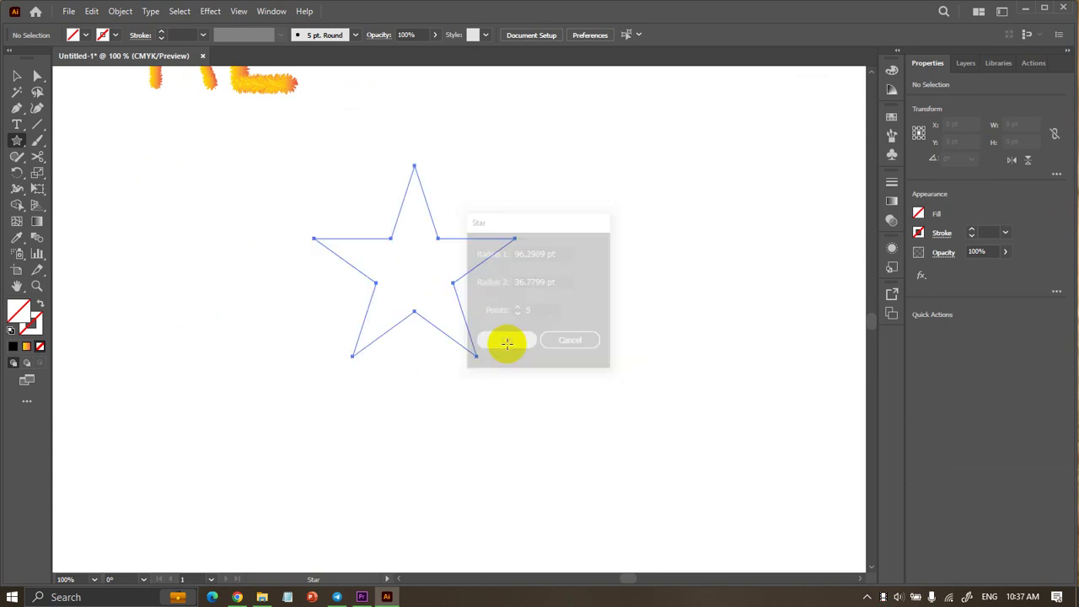
key(v)
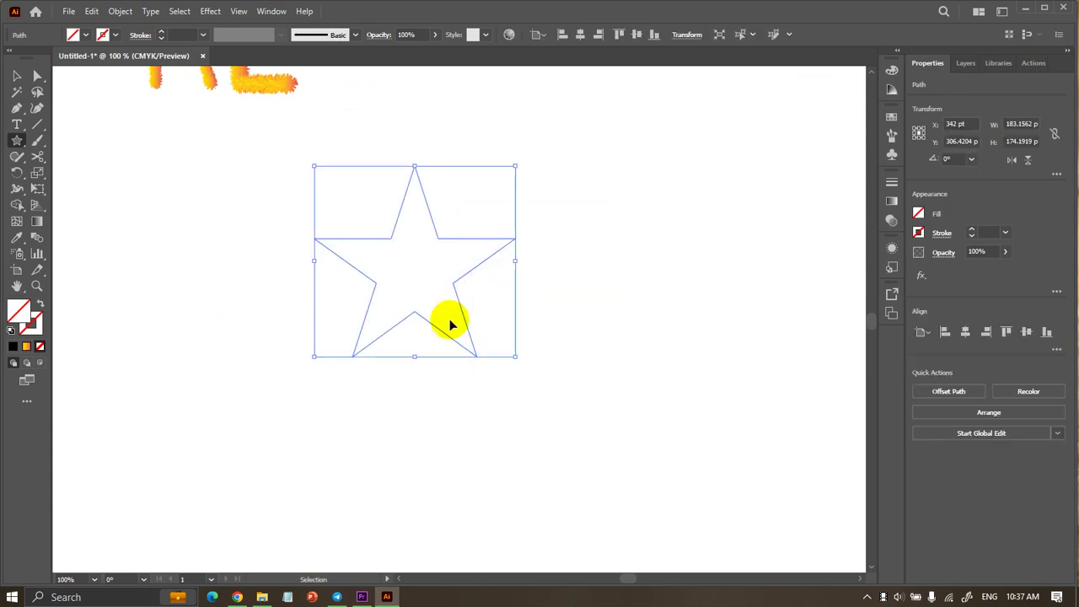
key(ctrl)
key(Delete)
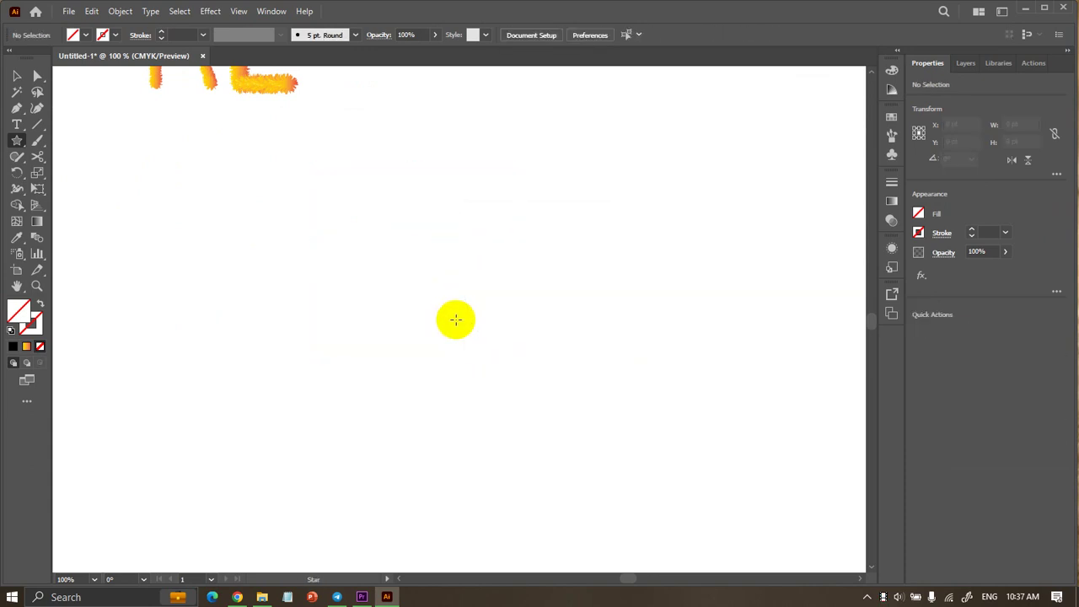
Try 50-point and 10-point stars, deleting each one.
click(459, 319)
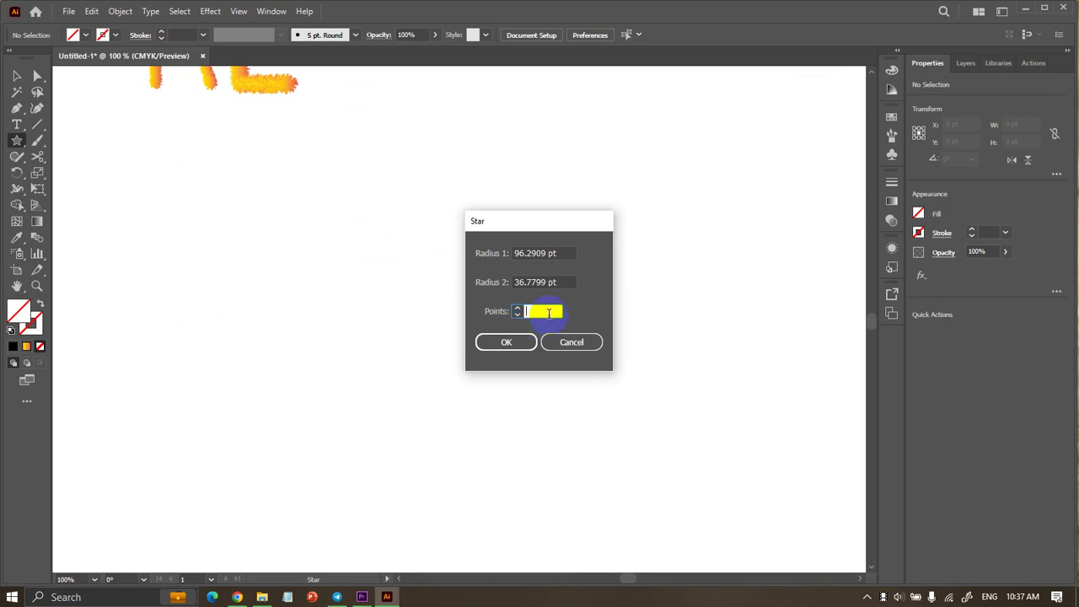
text(50)
click(502, 341)
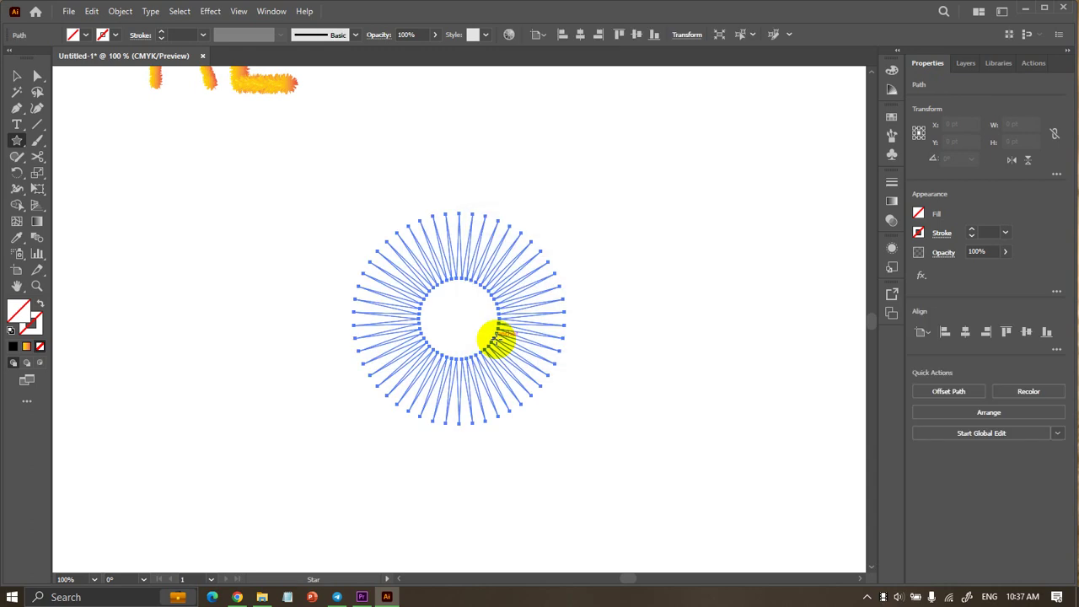
key(ctrl+equal)
key(ctrl+equal)
key(ctrl+equal)
key(Delete)
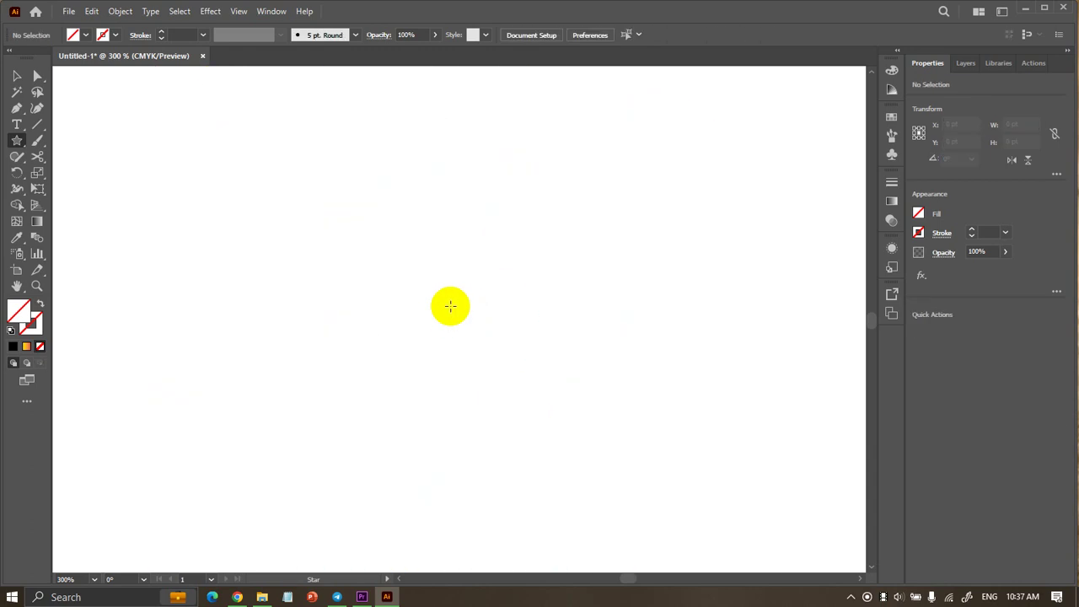
click(450, 306)
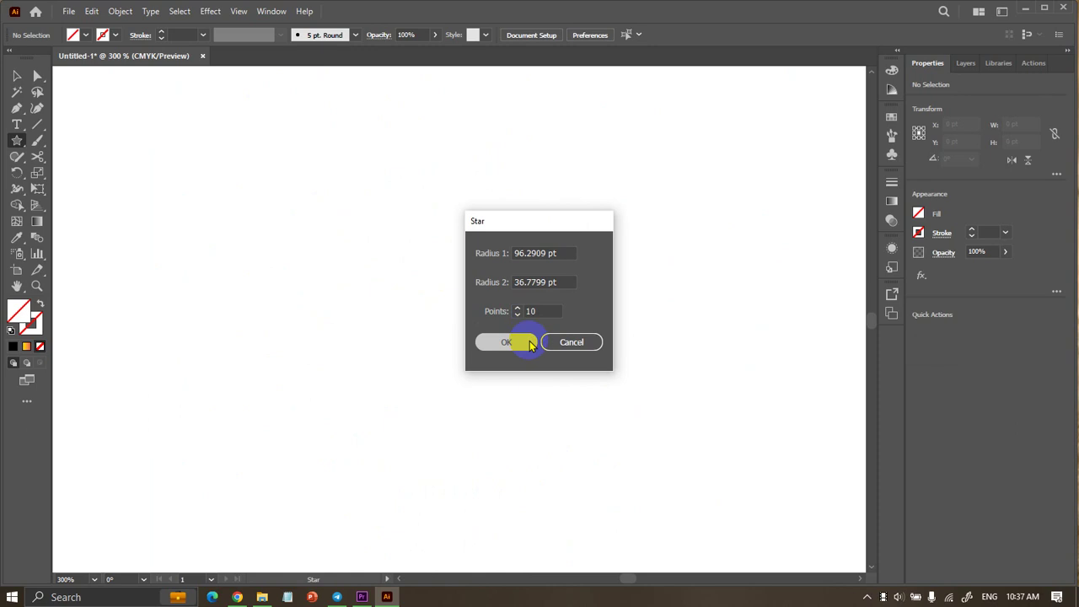
click(522, 342)
key(ctrl+minus)
key(Delete)
Replace a trial 20-point star with a 30-point star, radii 96.2909 pt and 36.7799 pt.
click(496, 320)
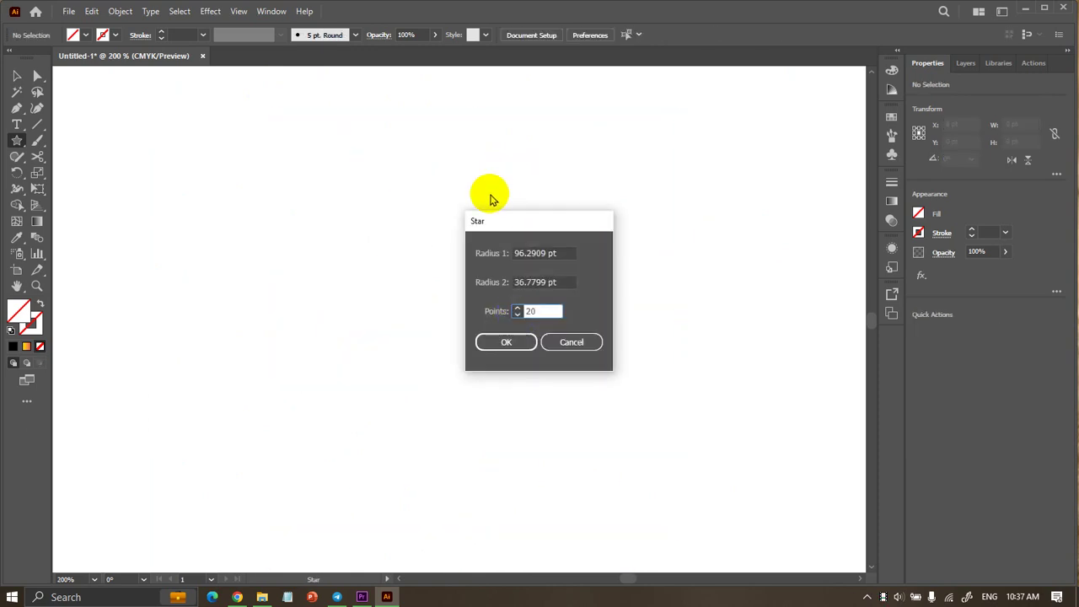
click(497, 342)
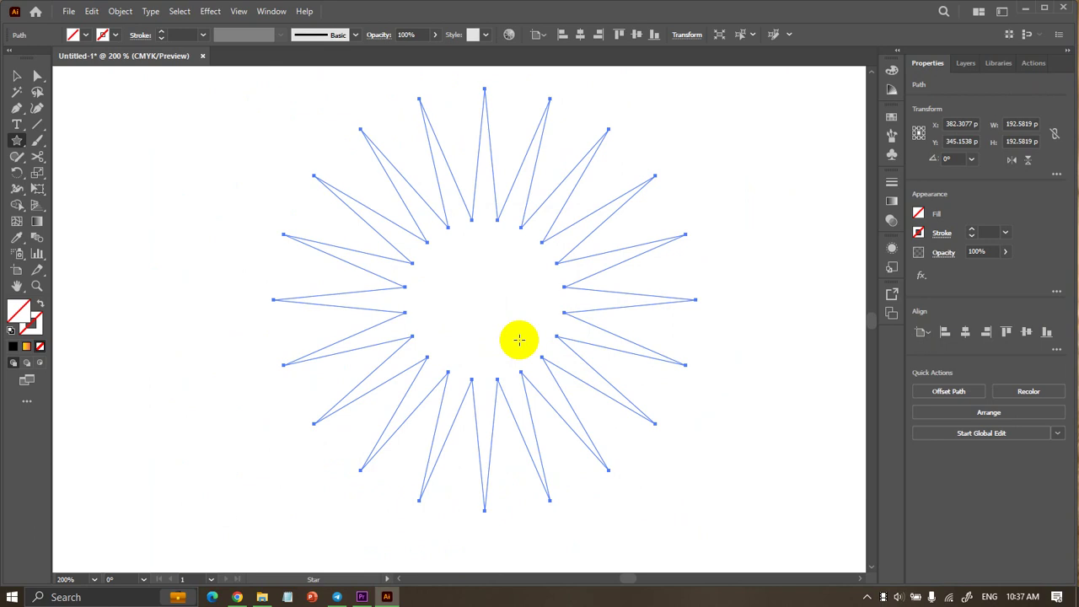
key(Delete)
click(464, 339)
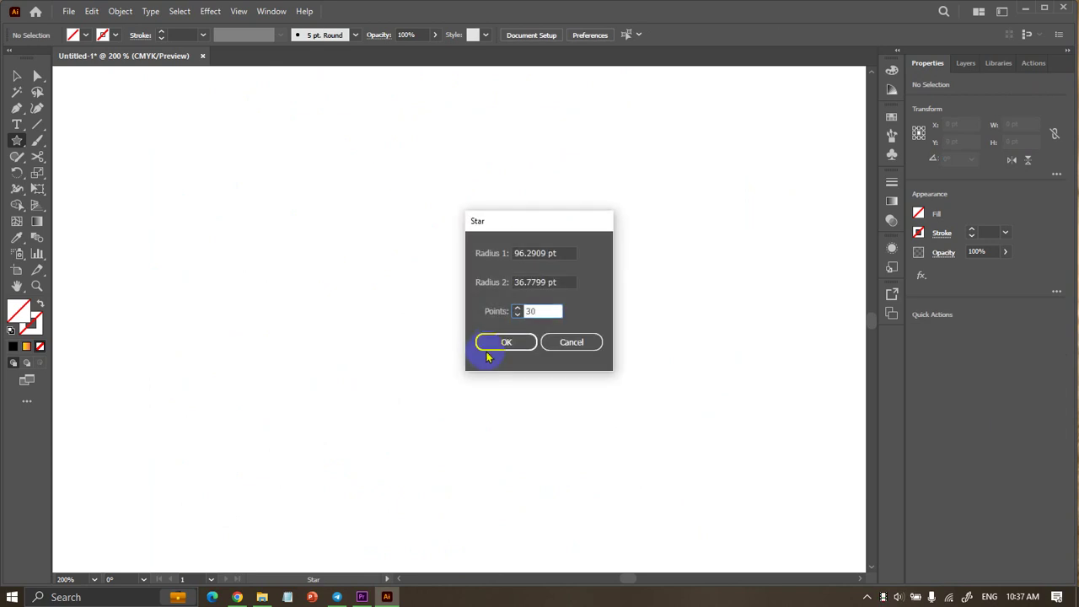
click(488, 352)
Give the star a radial gradient fill and start editing the gradient.
click(17, 78)
click(118, 135)
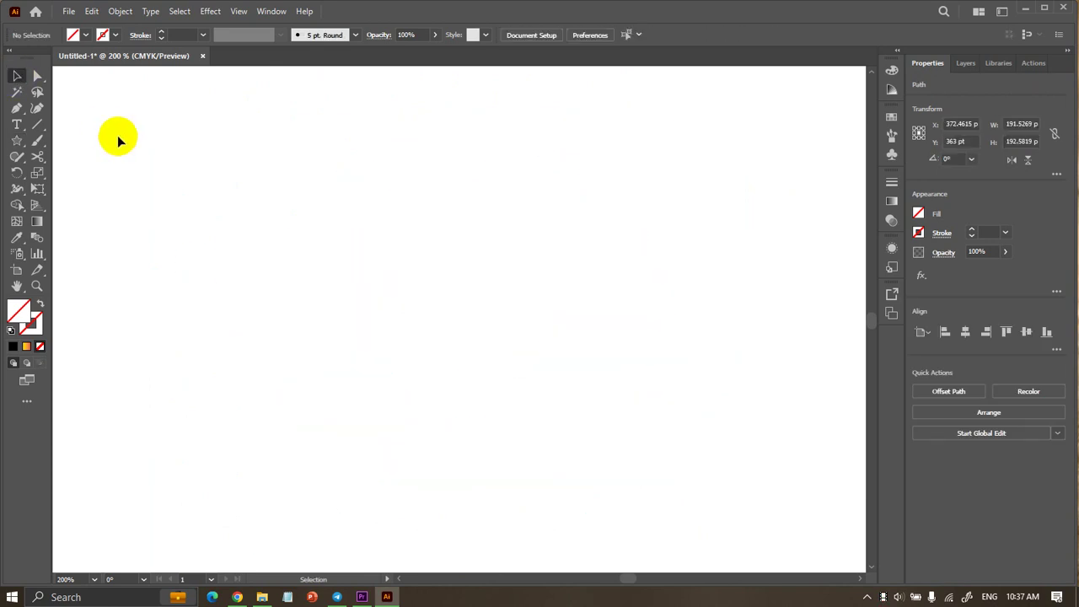
click(356, 250)
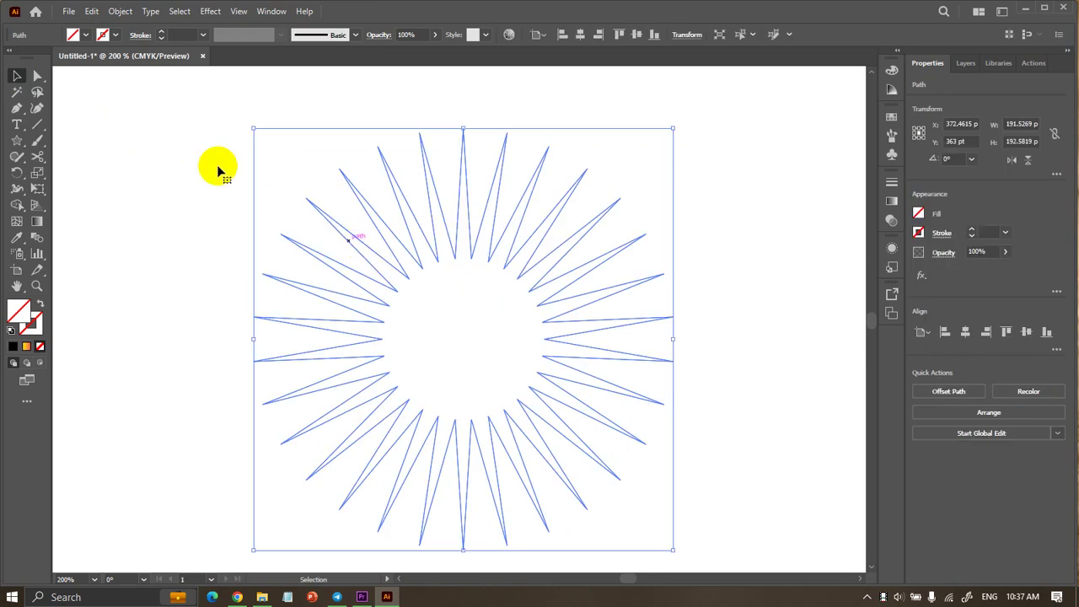
click(73, 35)
click(9, 86)
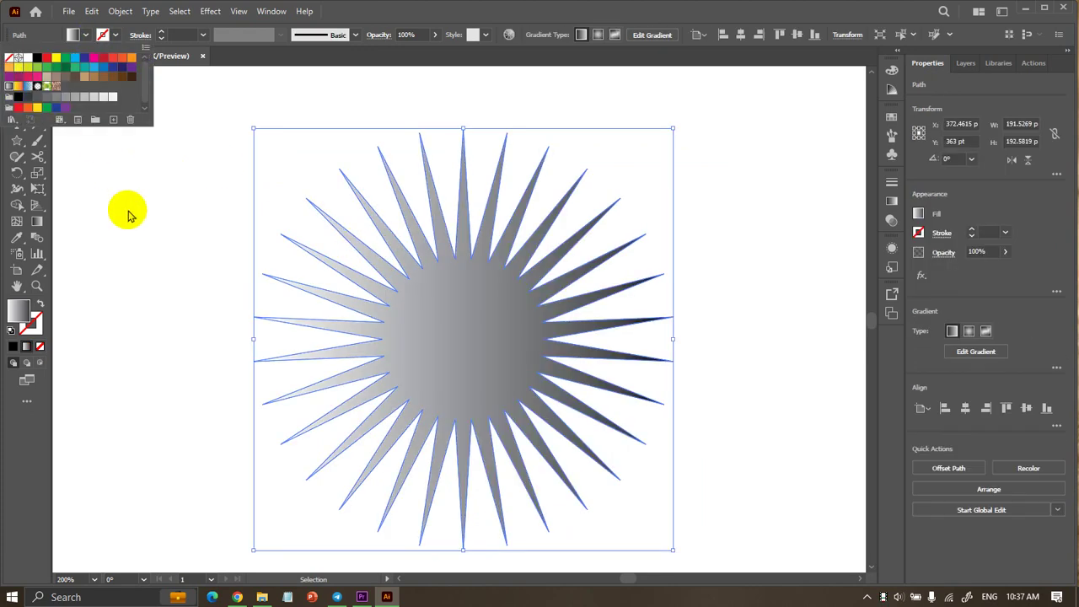
click(131, 215)
click(392, 324)
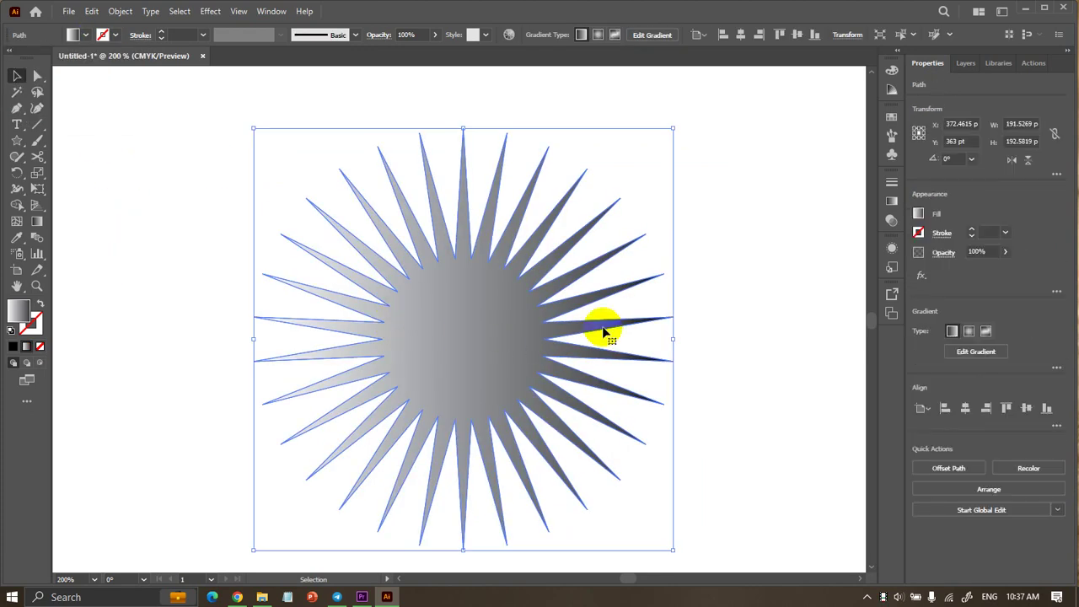
click(971, 331)
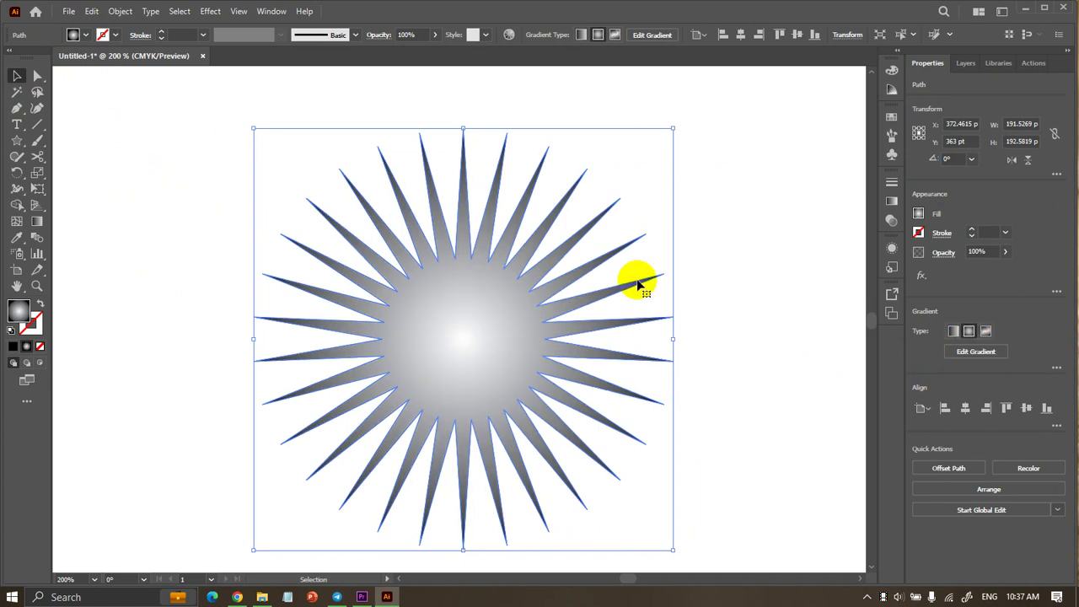
click(964, 349)
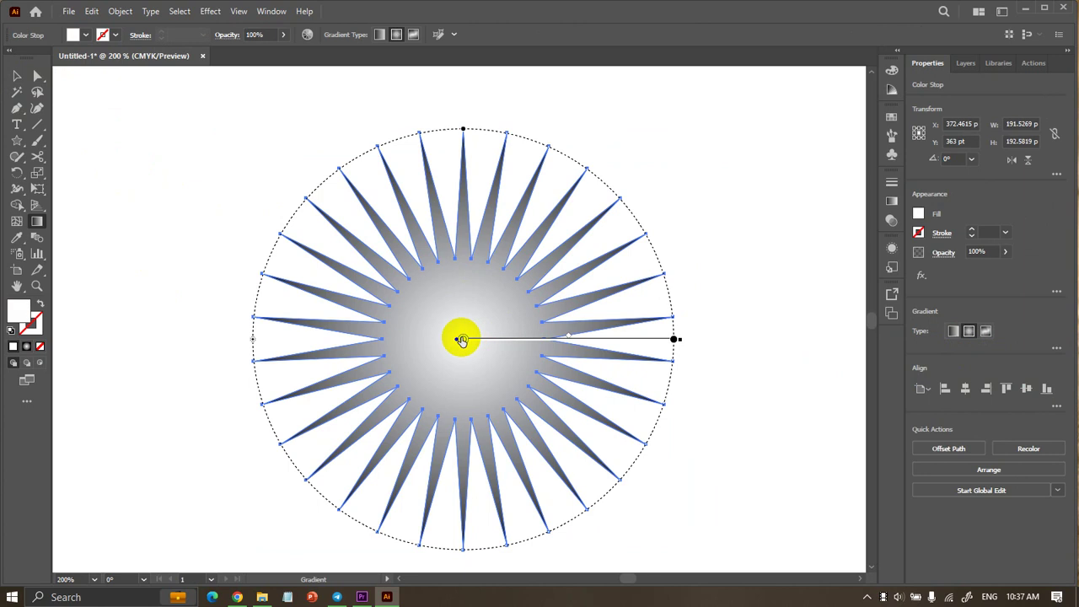
Set the centre gradient stop to dark blue from the swatches.
double_click(461, 339)
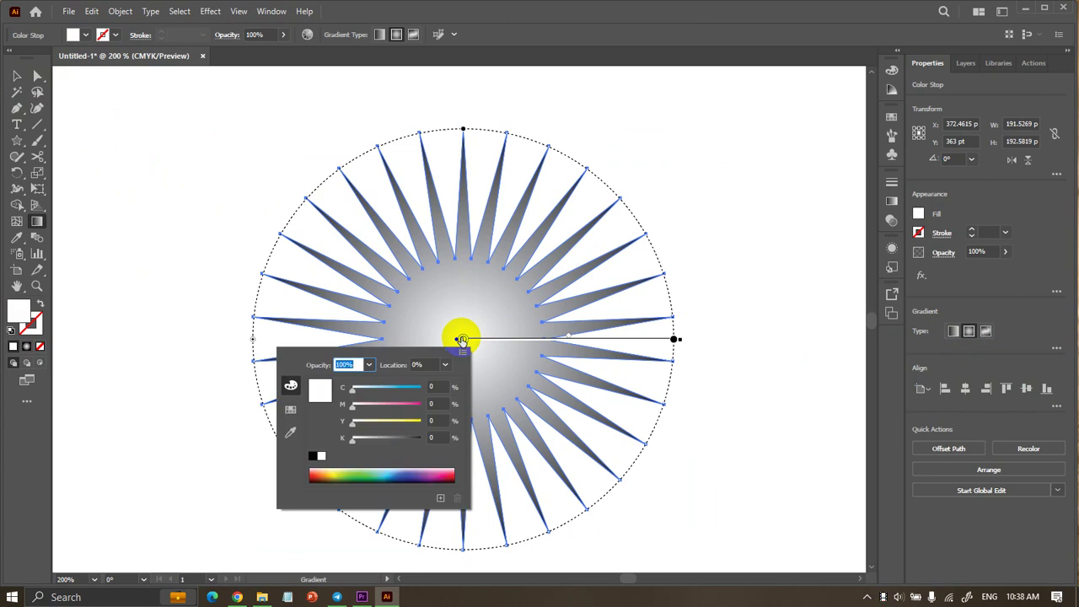
click(445, 364)
click(445, 364)
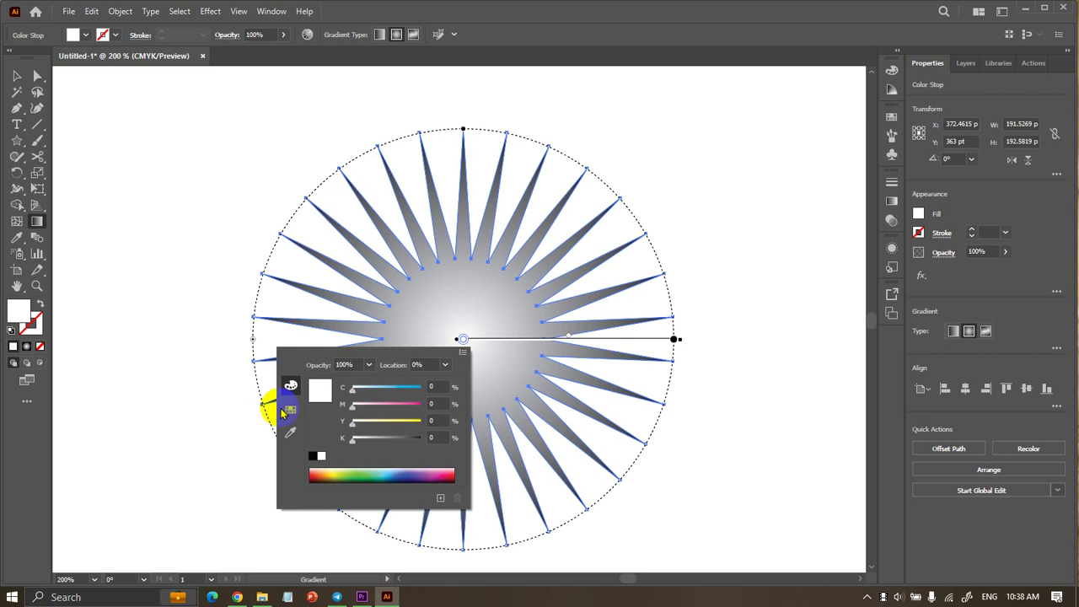
click(291, 410)
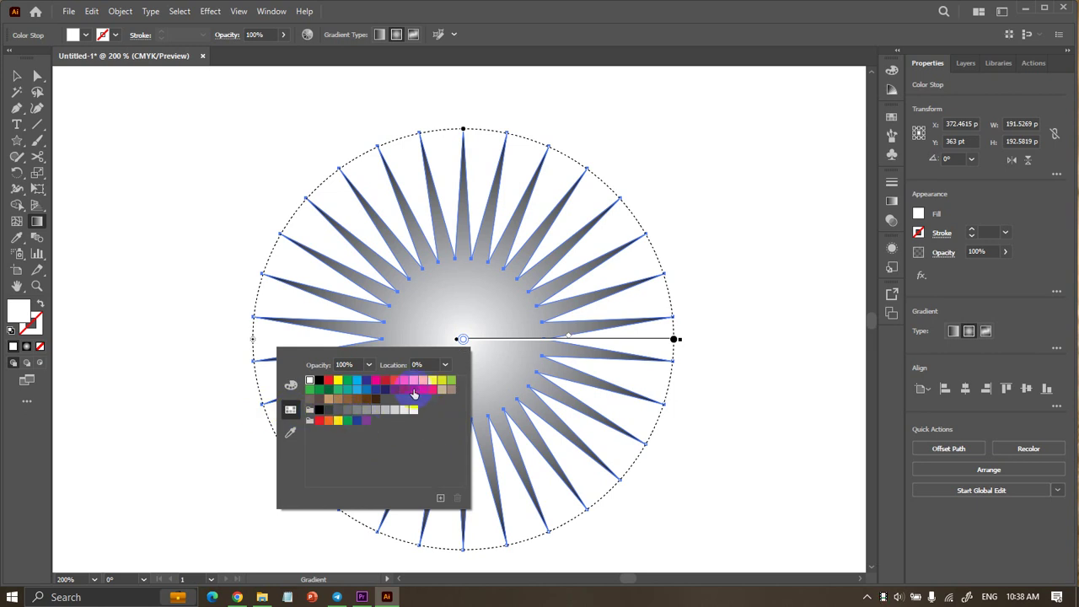
click(379, 391)
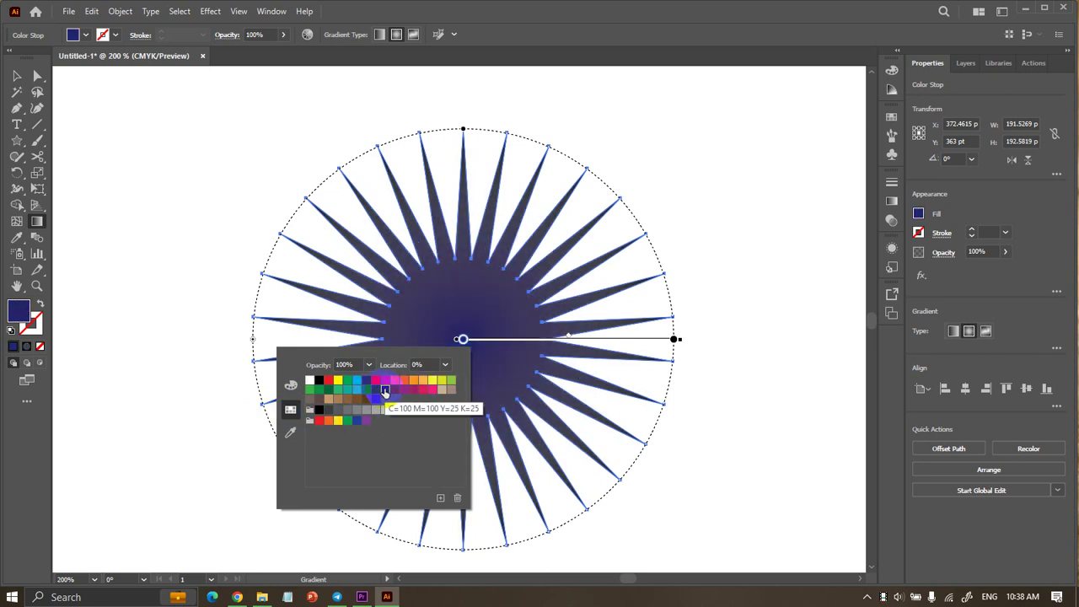
click(376, 391)
Add a red middle stop and make the outer end stop white.
drag(496, 344, 531, 342)
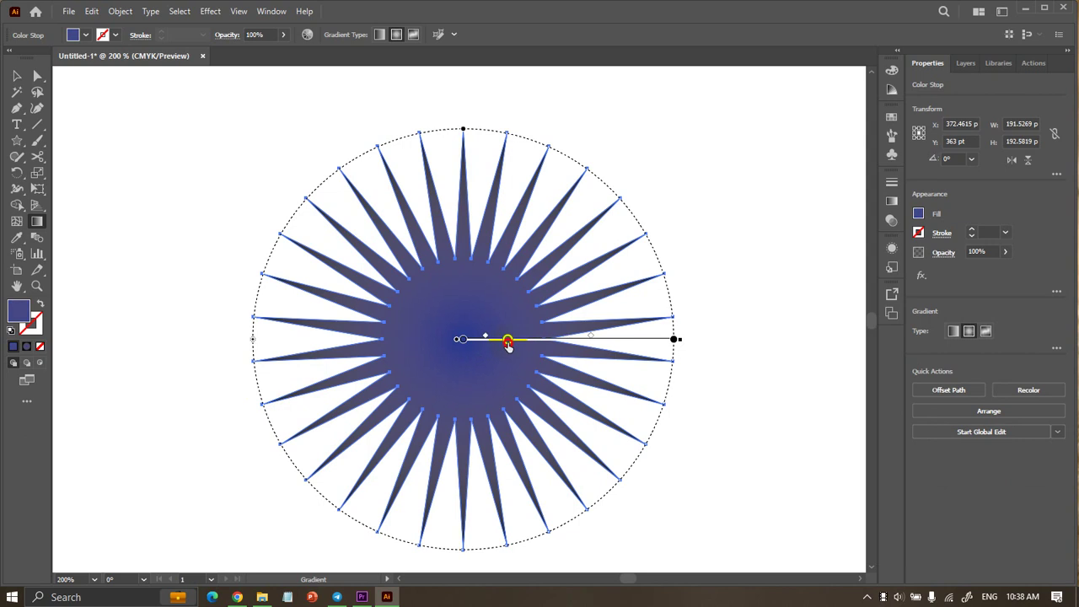
double_click(539, 339)
click(461, 380)
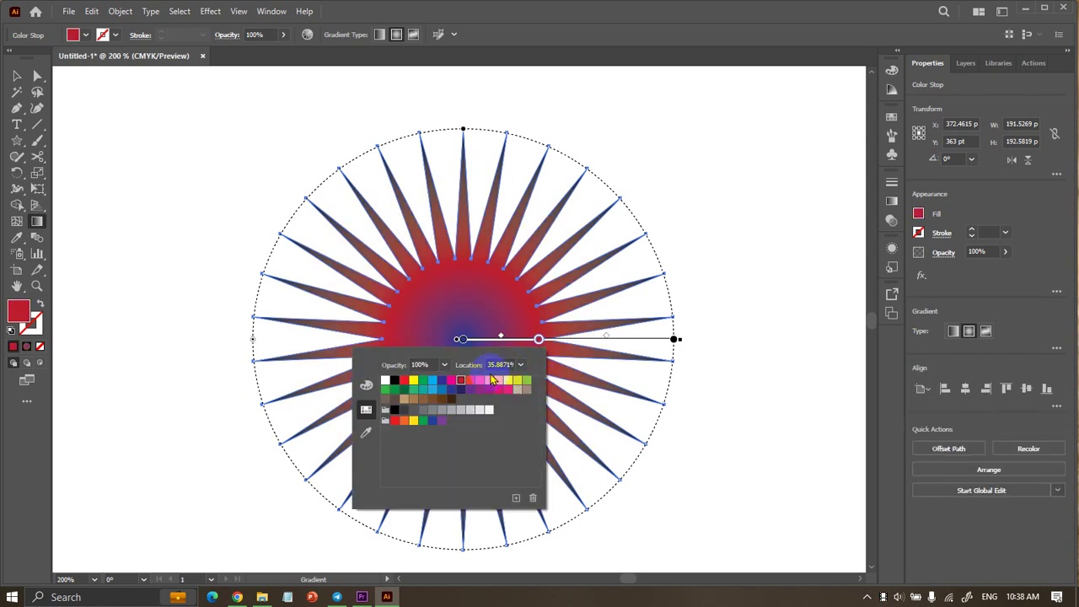
click(603, 342)
click(673, 340)
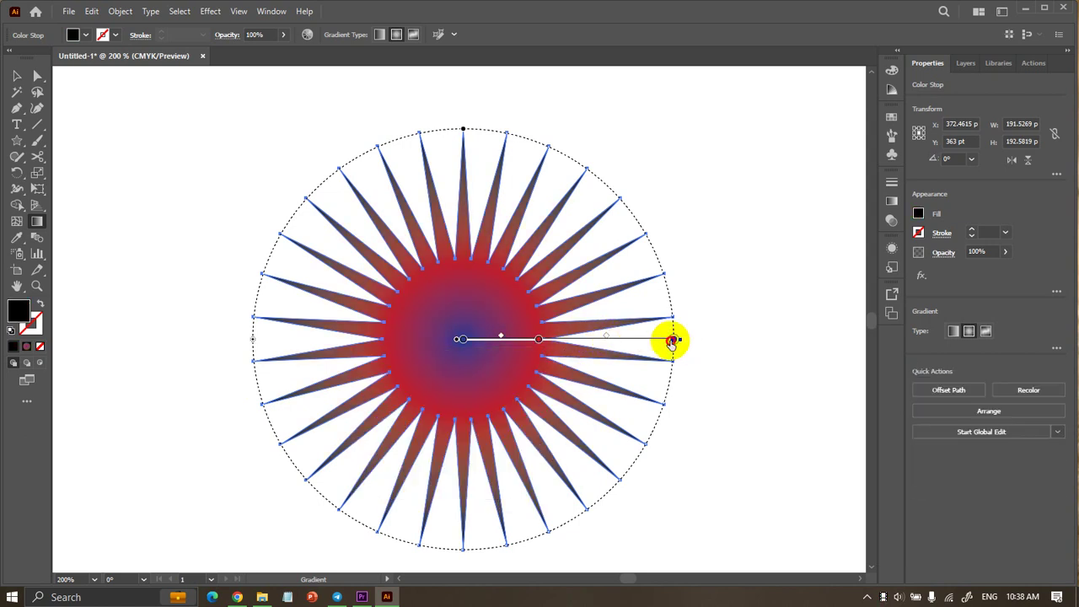
double_click(672, 341)
click(520, 380)
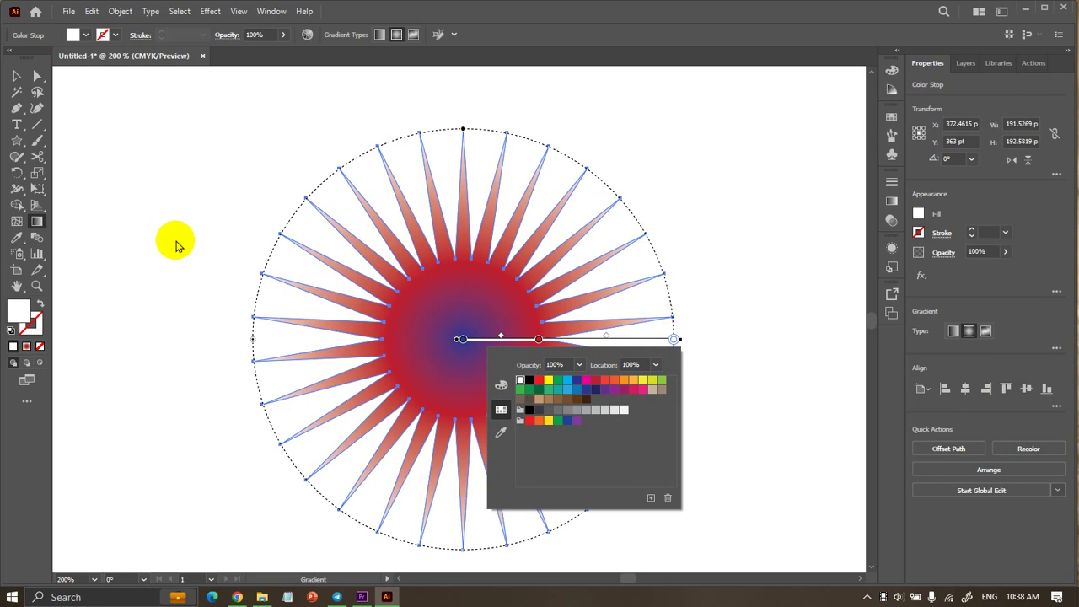
drag(284, 222, 646, 453)
Undo the accidental diagonal gradient to restore the star's radial fill.
click(17, 75)
click(126, 110)
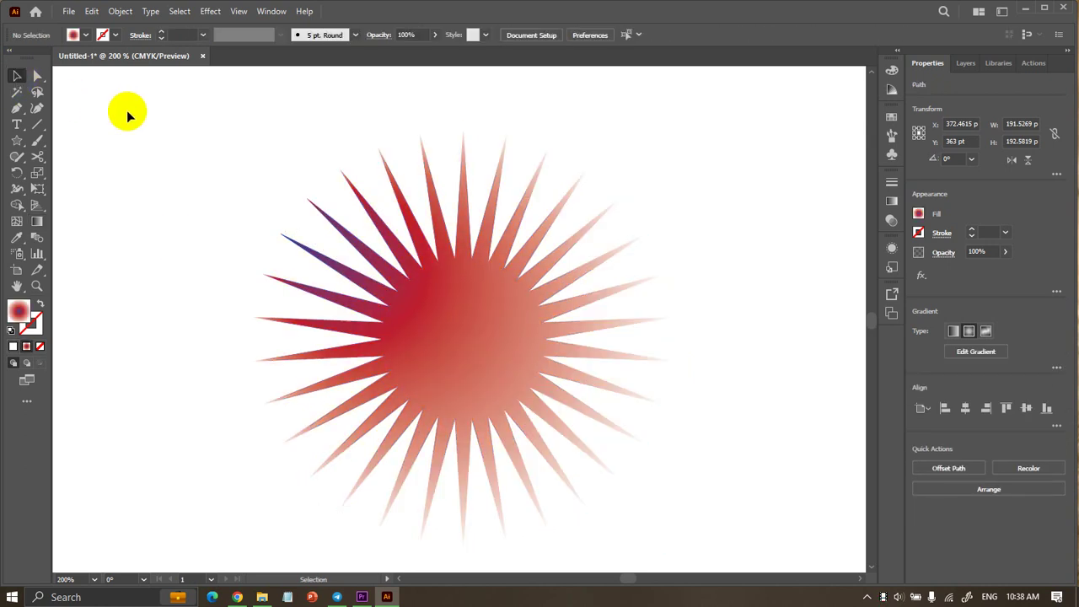
key(ctrl+z)
key(ctrl+z)
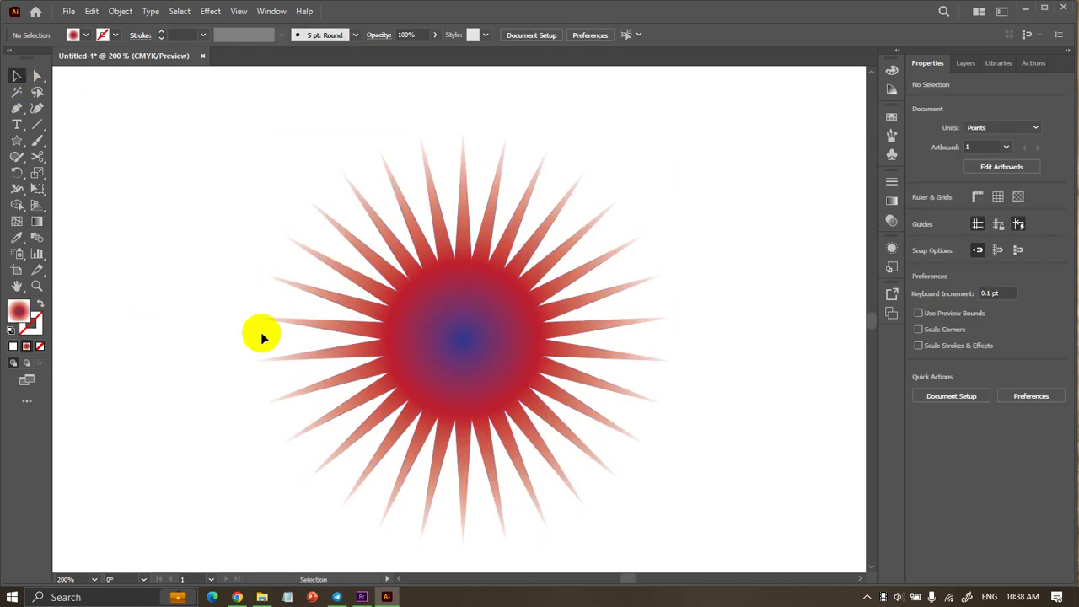
click(272, 313)
click(174, 294)
scroll(174, 294, down, 2)
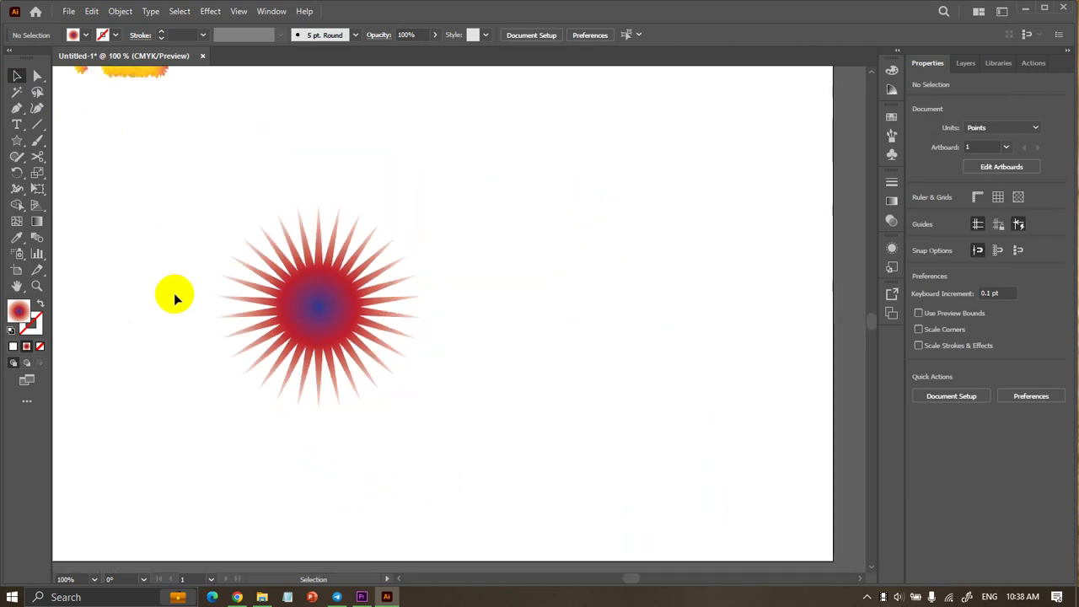
scroll(174, 294, up, 2)
Move the star up and right and enlarge it from its corner.
drag(434, 315, 505, 298)
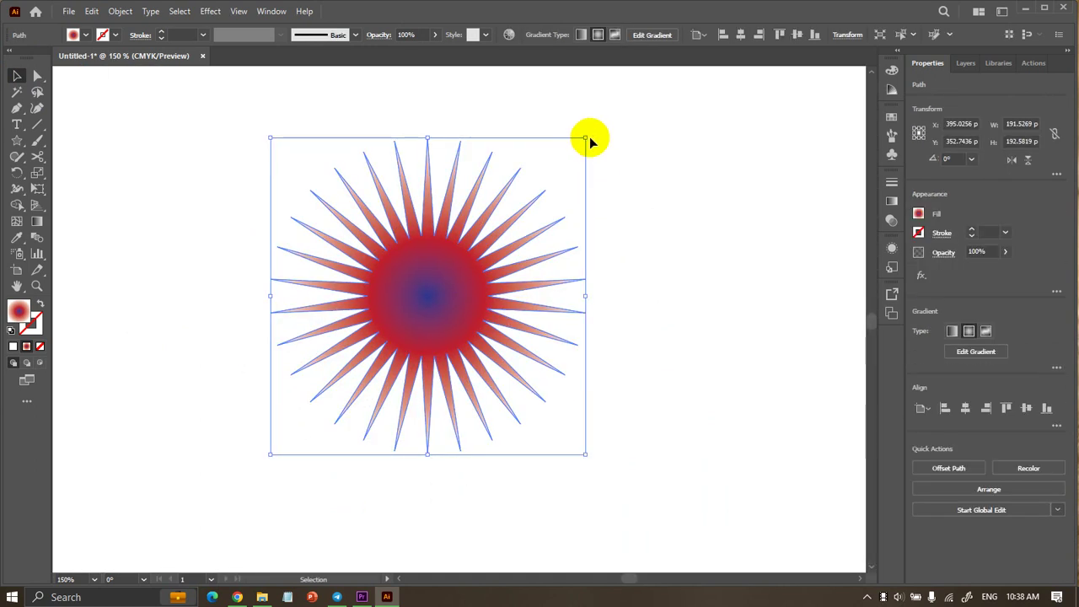
drag(587, 138, 621, 121)
click(621, 121)
click(498, 195)
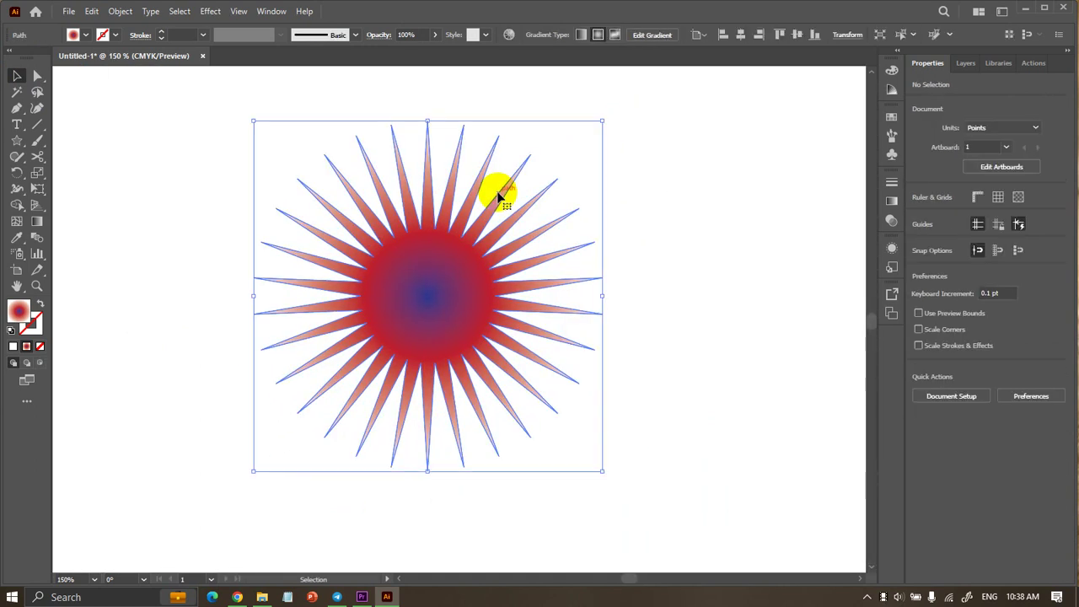
key(a)
key(v)
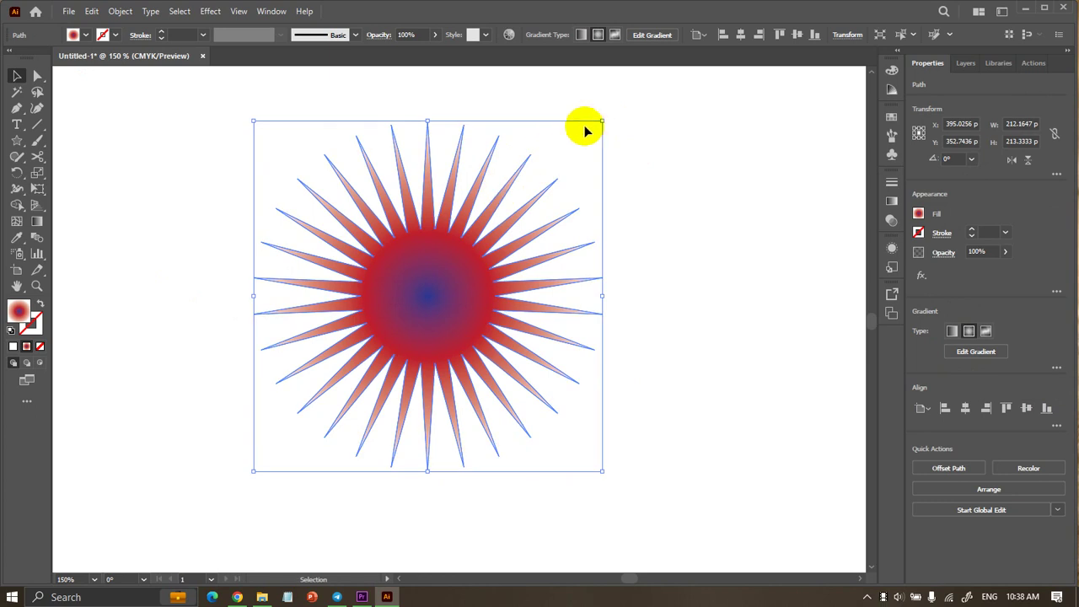
Make a small 33 pt copy of the star at its centre.
drag(602, 116, 491, 272)
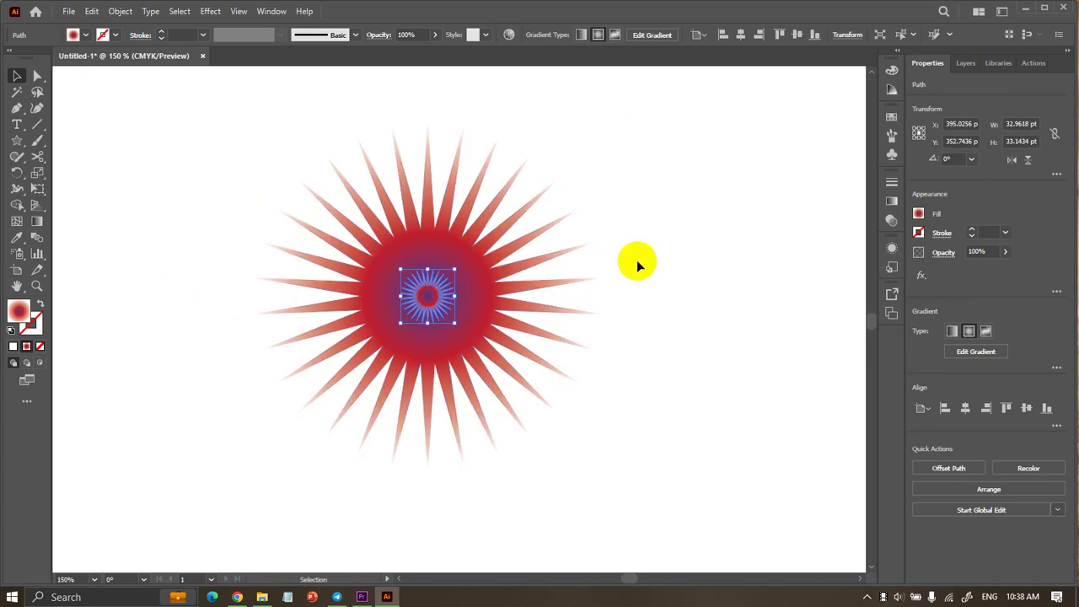
click(671, 256)
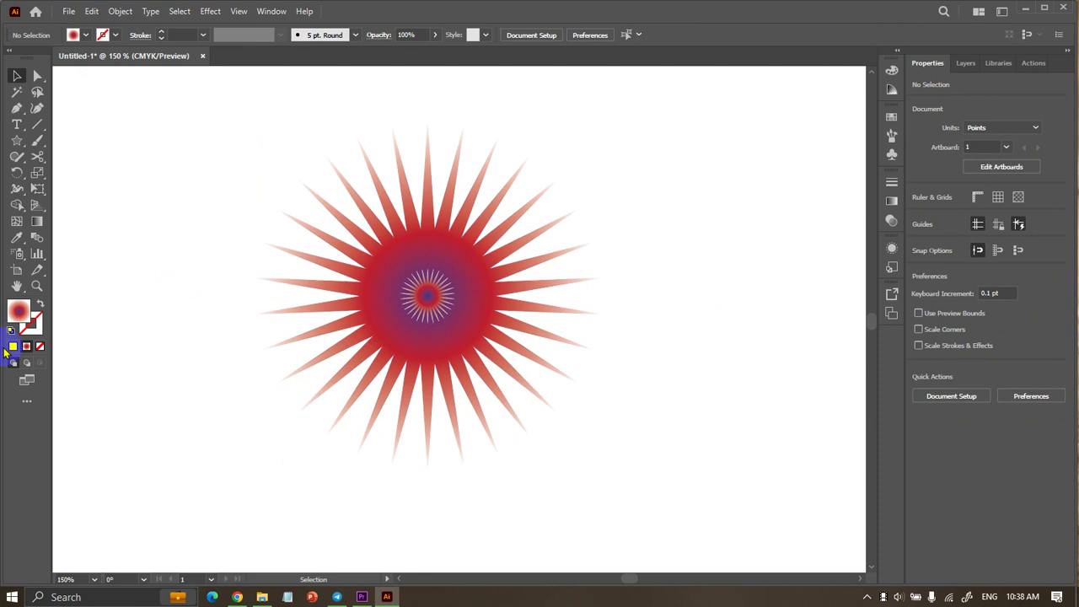
click(411, 312)
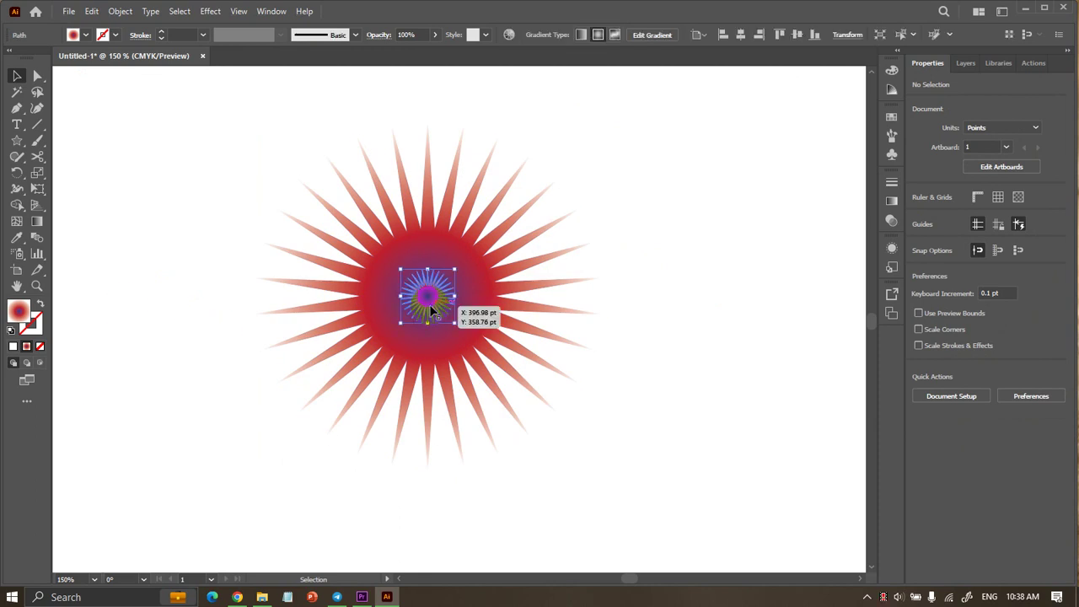
click(228, 282)
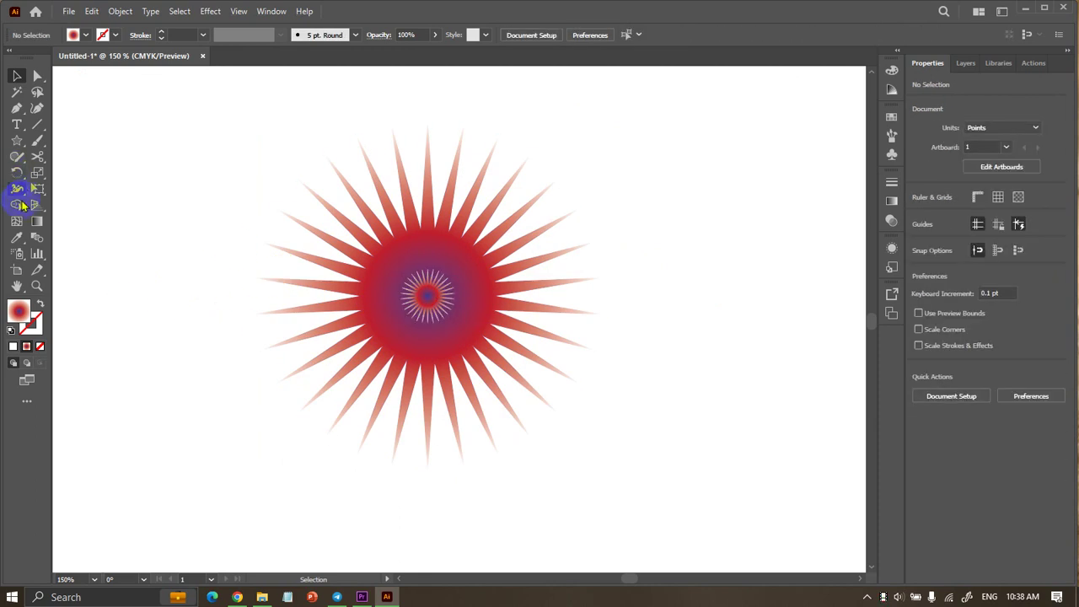
Blend the small inner star with the large outer star.
click(36, 238)
click(426, 297)
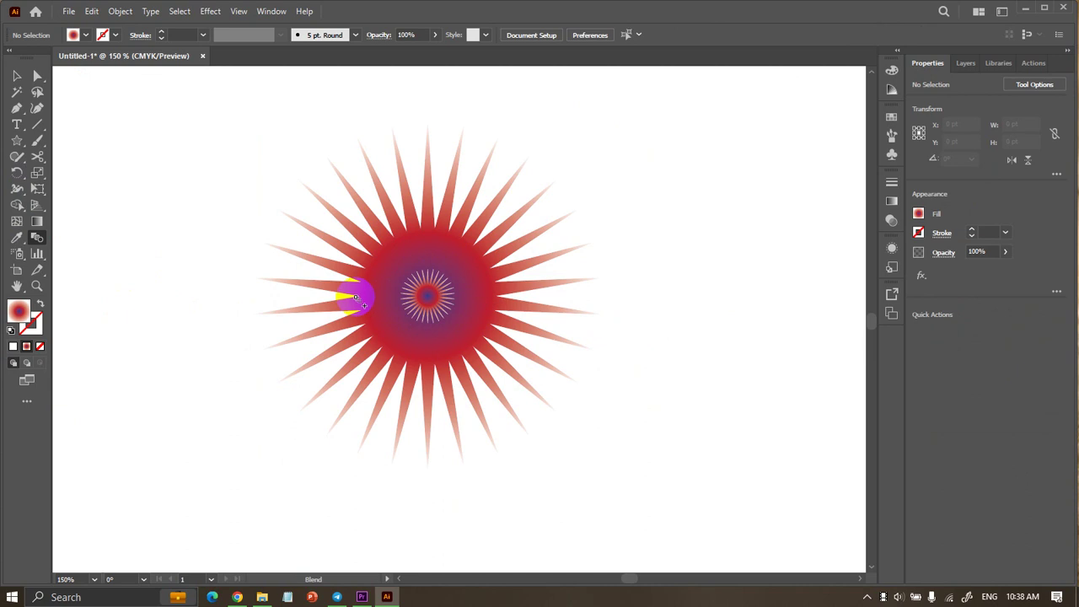
click(356, 295)
click(16, 76)
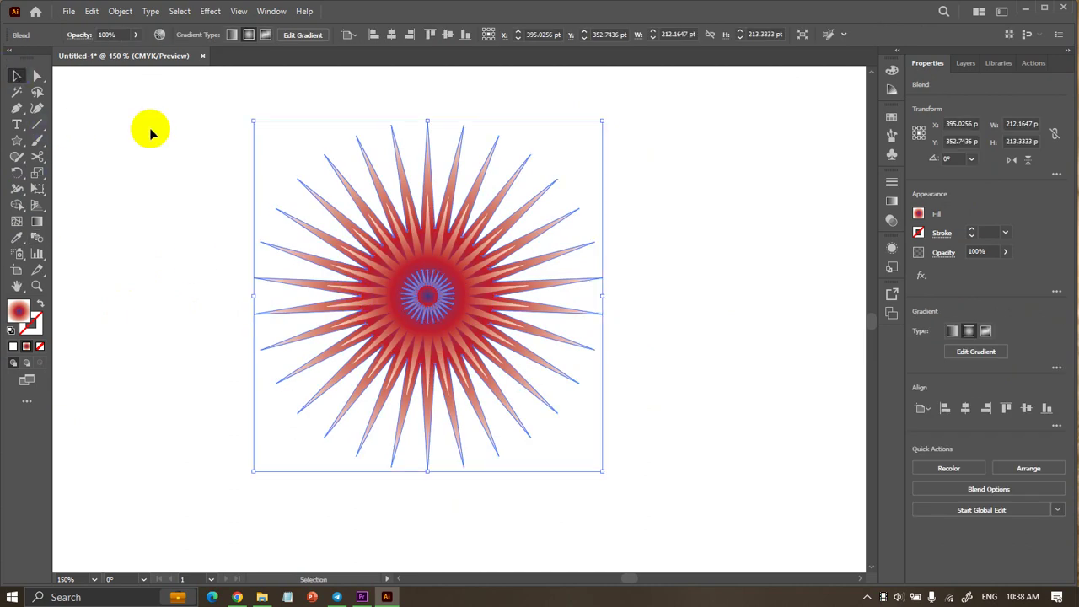
click(150, 128)
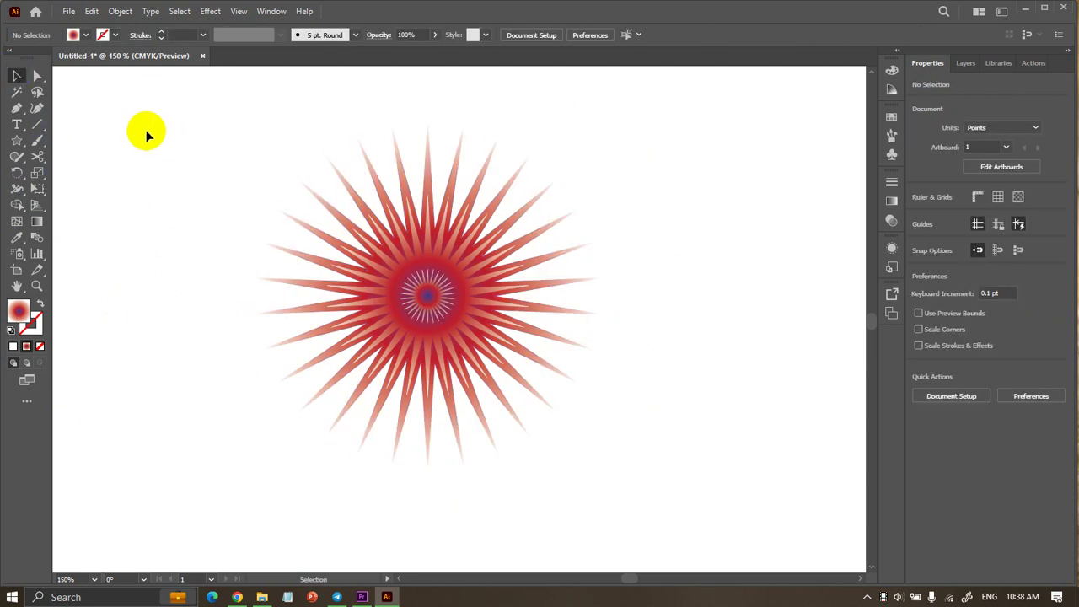
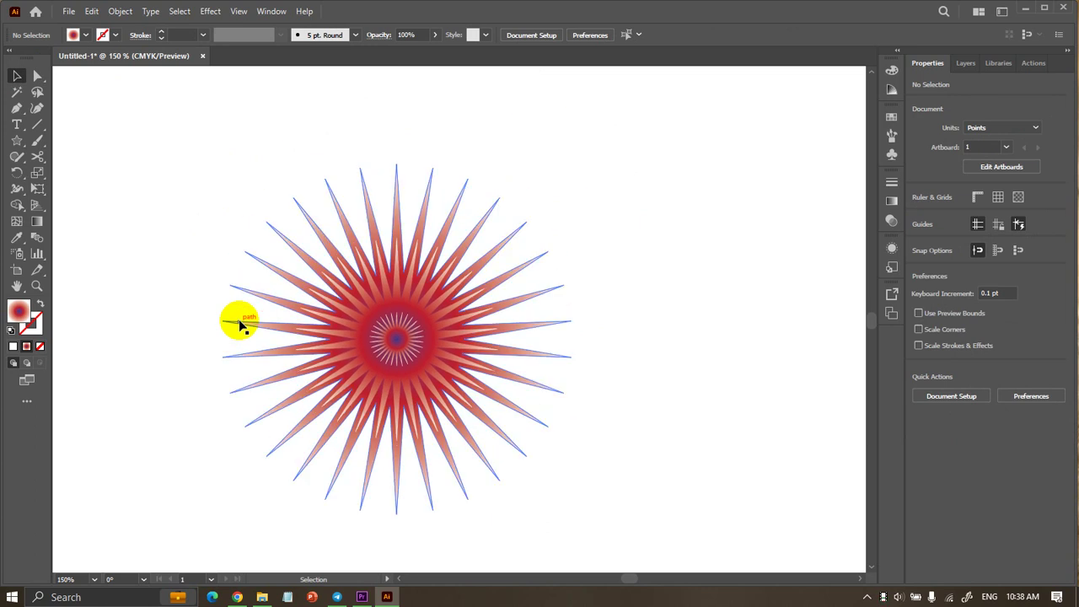
Change the starburst blend's spacing from smooth colour to a Specified Distance of 50 pt.
drag(182, 197, 642, 432)
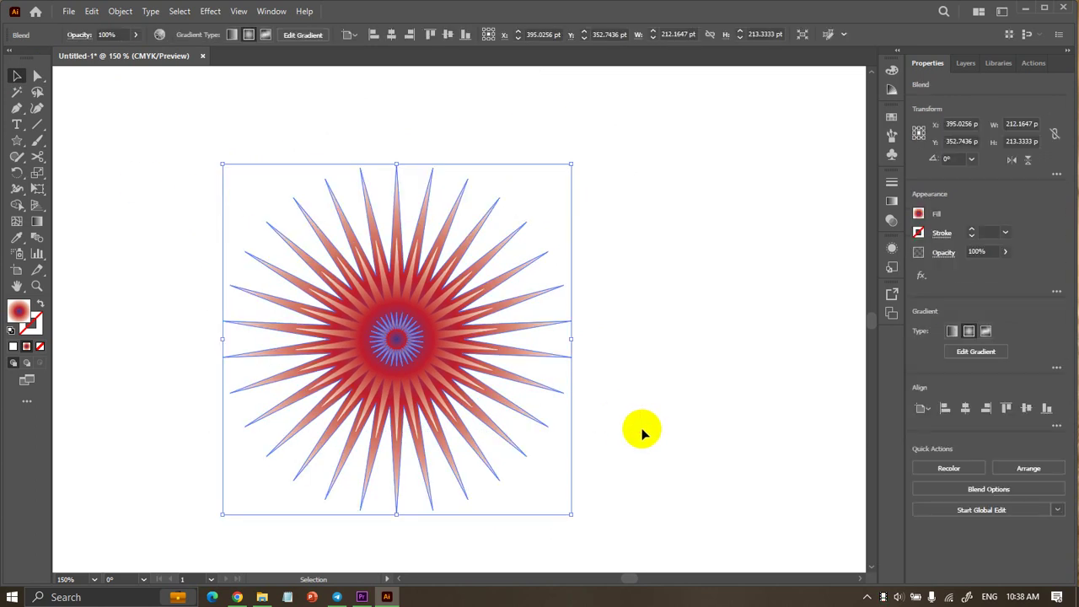
click(179, 12)
click(123, 11)
mouse_move(171, 419)
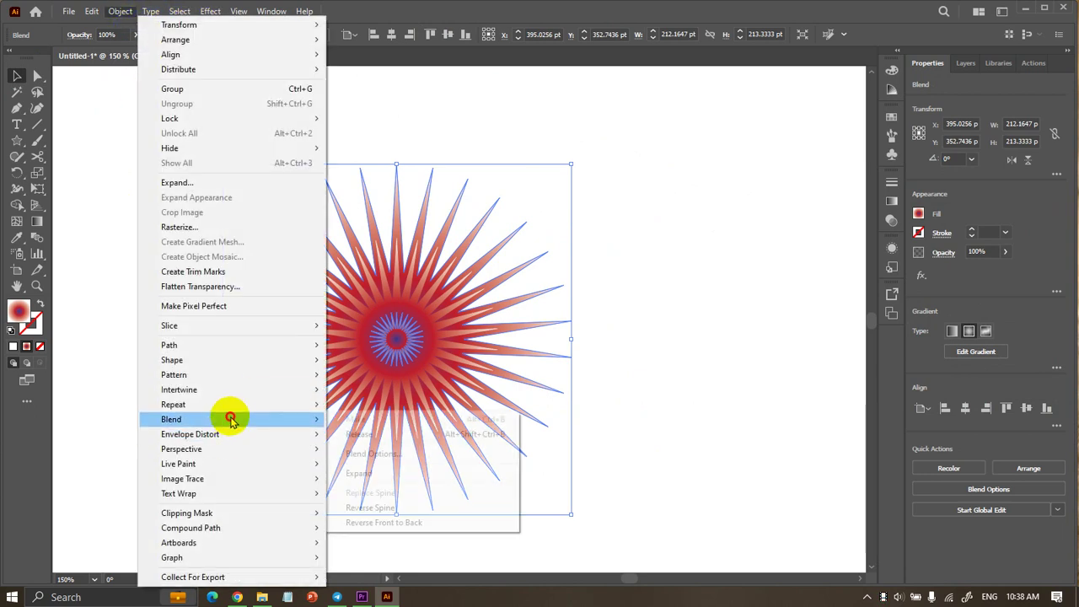
click(364, 454)
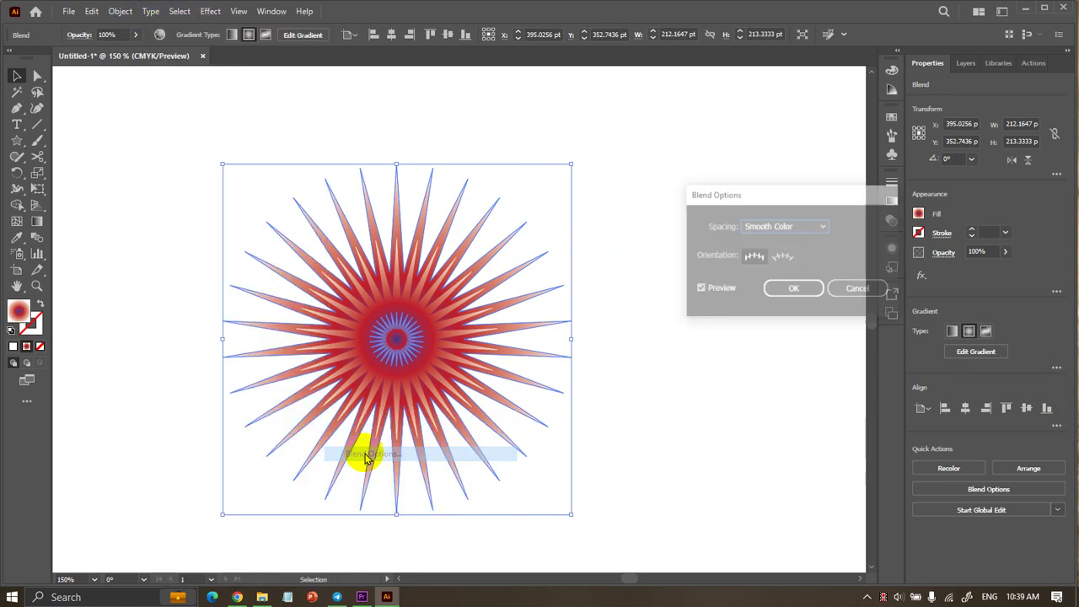
click(758, 228)
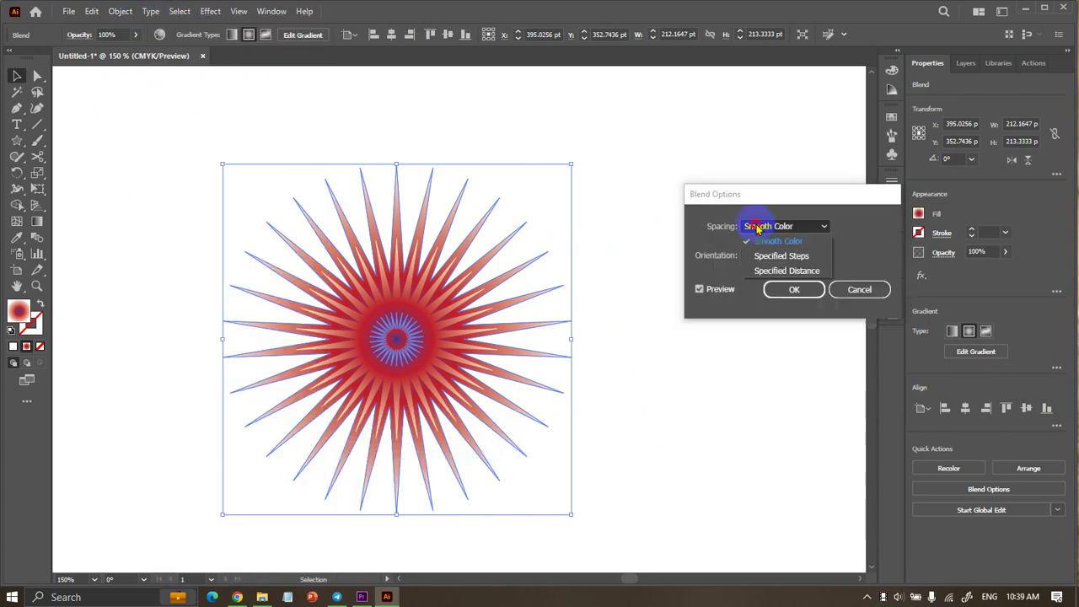
click(775, 271)
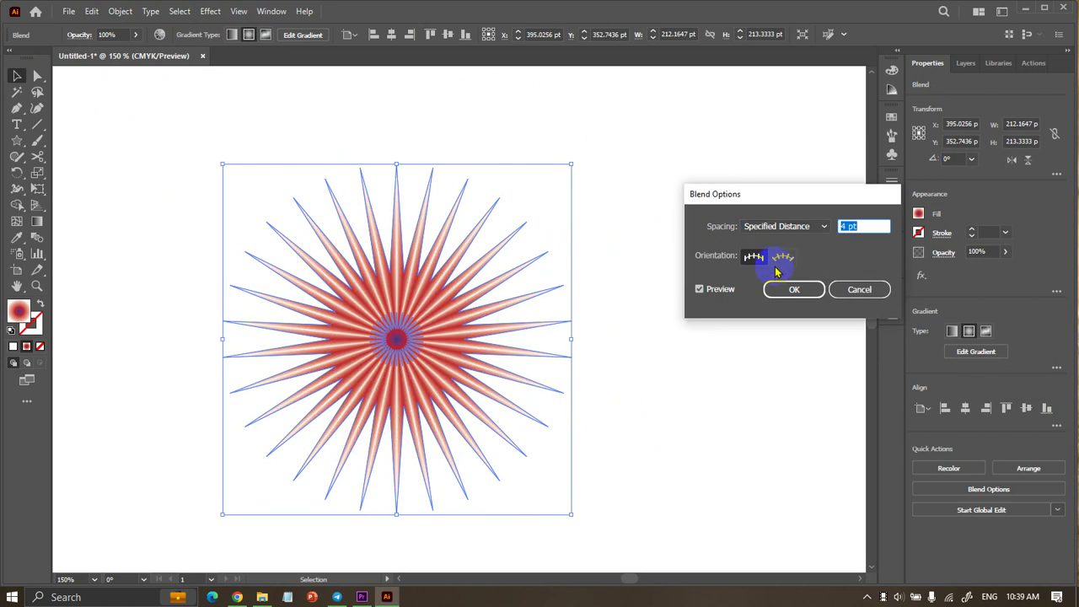
click(809, 289)
text(50)
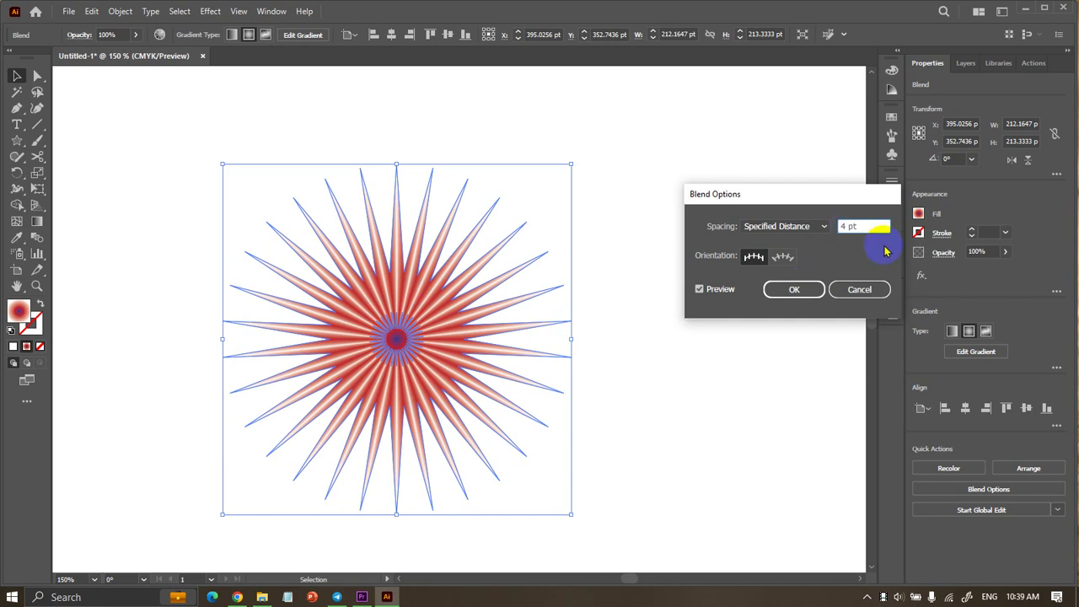
click(699, 289)
click(785, 291)
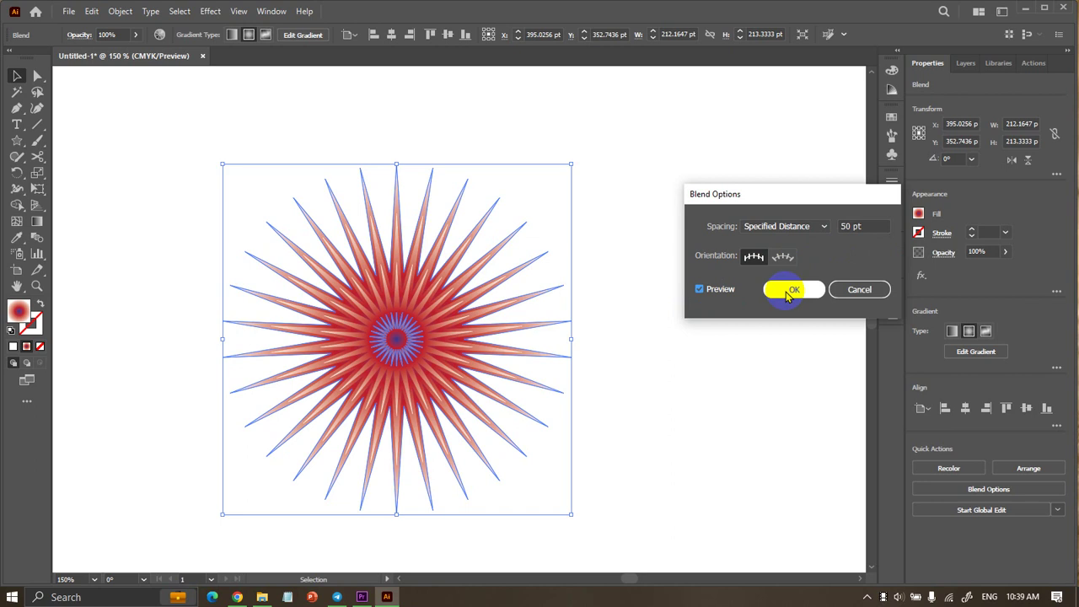
click(760, 318)
Select the starburst blend and bring up the Tweak distortion settings.
scroll(760, 319, down, 1)
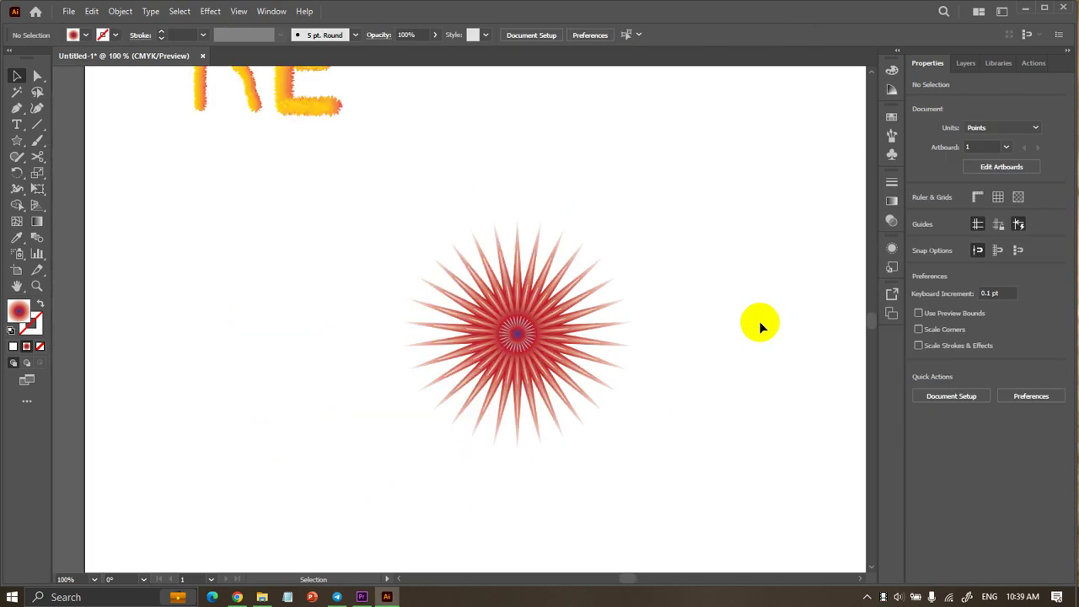
scroll(760, 324, up, 1)
drag(253, 217, 585, 390)
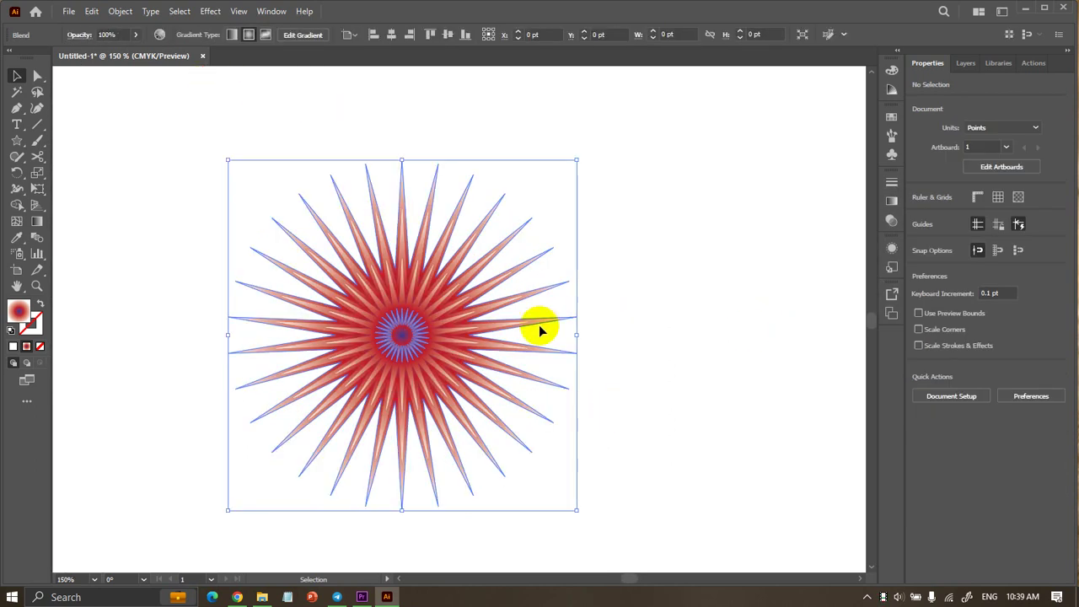
click(211, 14)
mouse_move(252, 121)
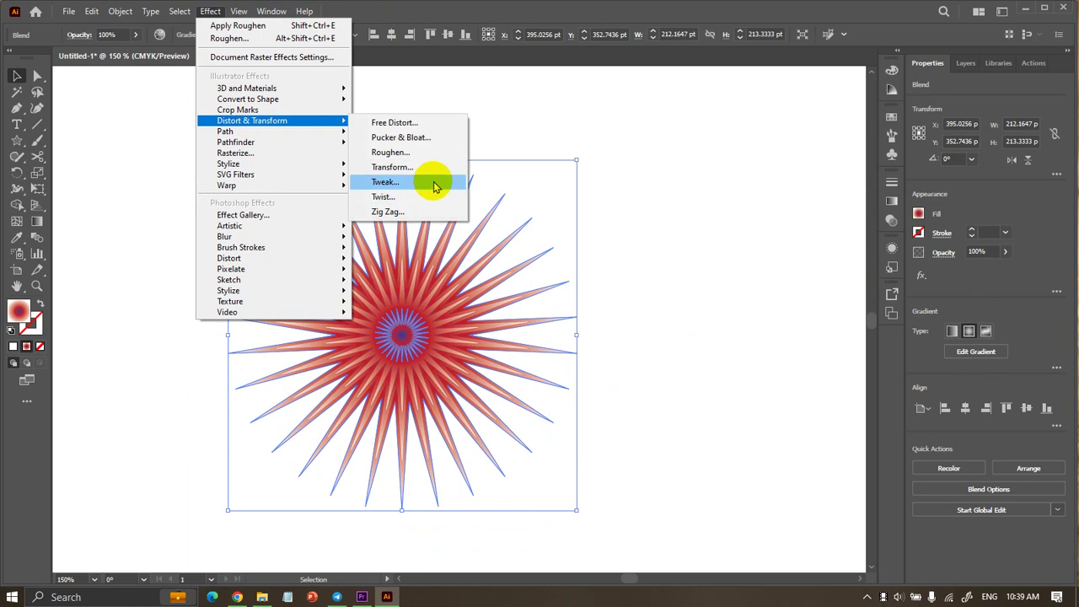
click(435, 187)
drag(490, 177, 789, 119)
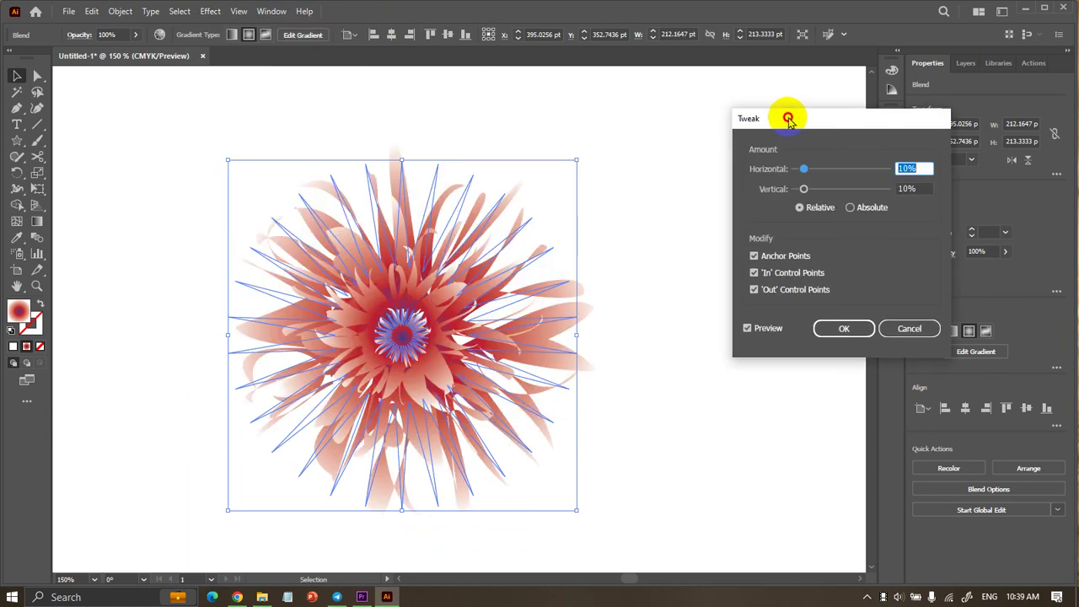
Apply Tweak with 21% horizontal and 20% vertical to the starburst.
click(836, 190)
key(Return)
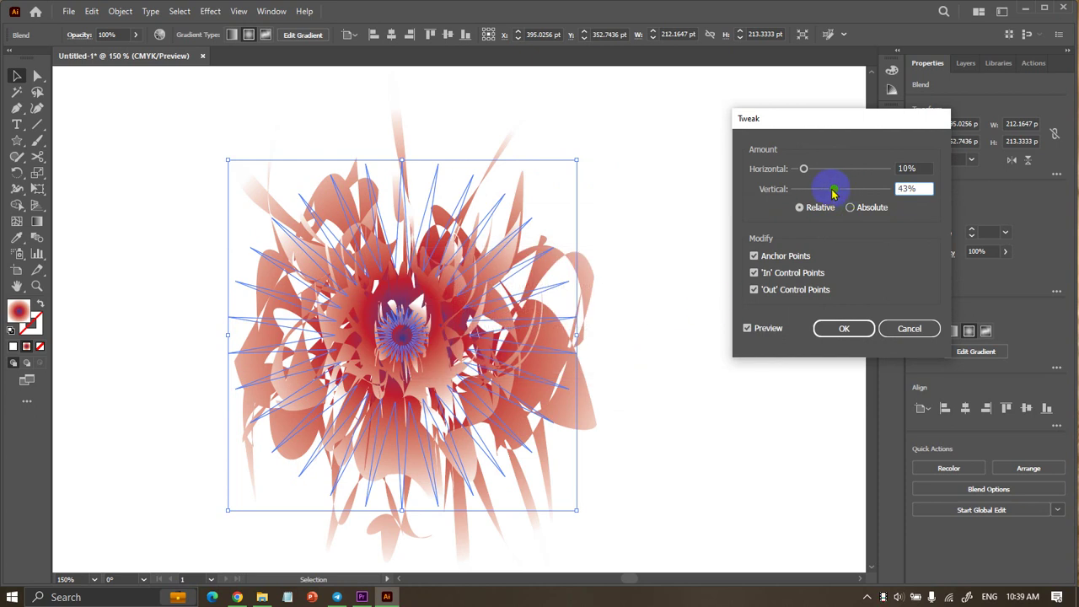
drag(833, 193, 801, 188)
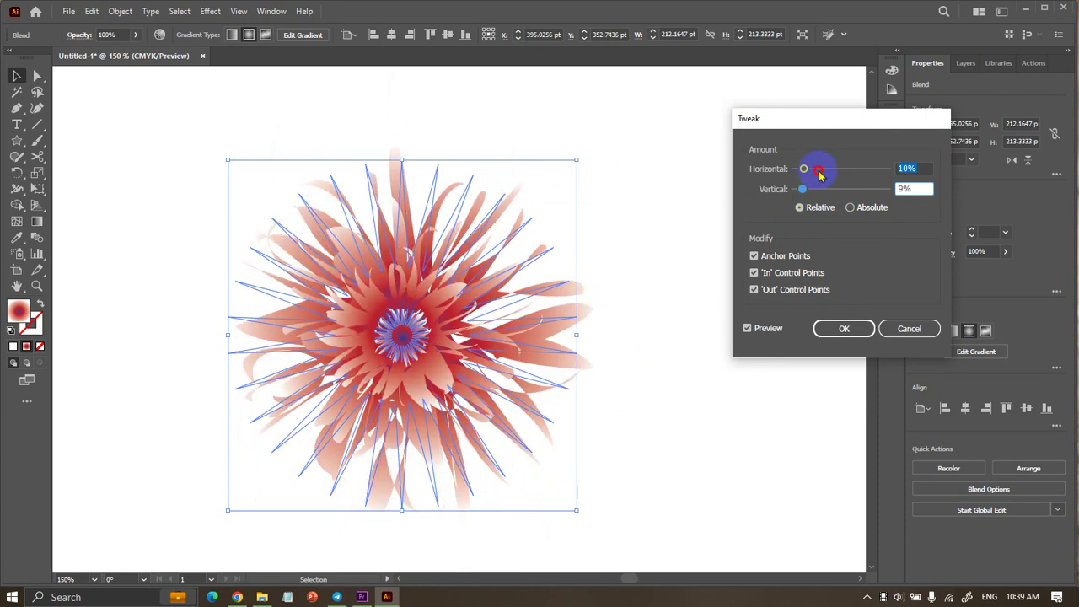
click(818, 169)
click(822, 189)
click(847, 190)
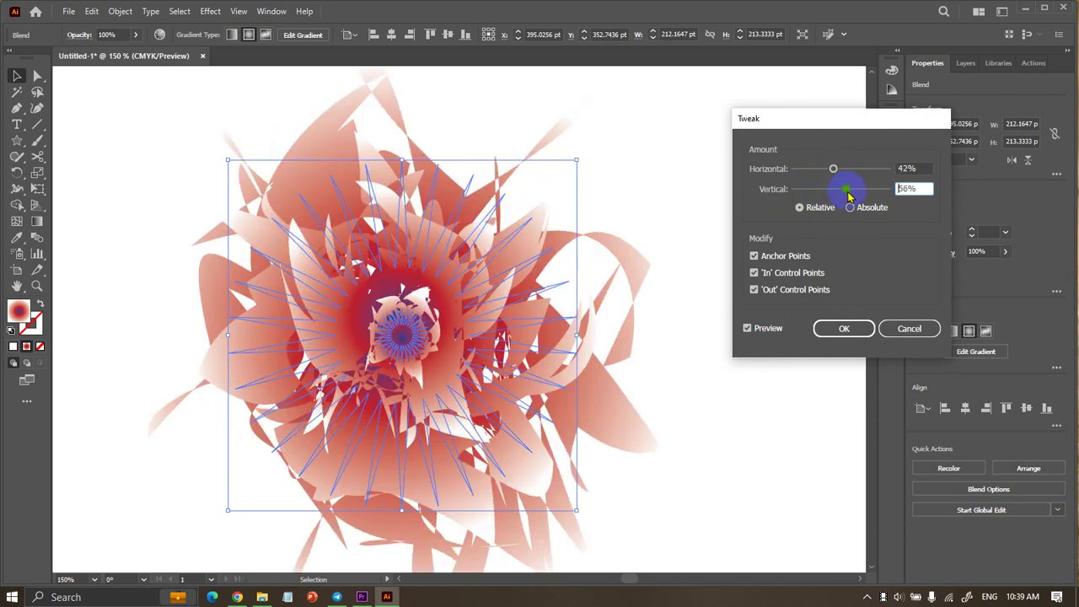
drag(835, 189, 813, 189)
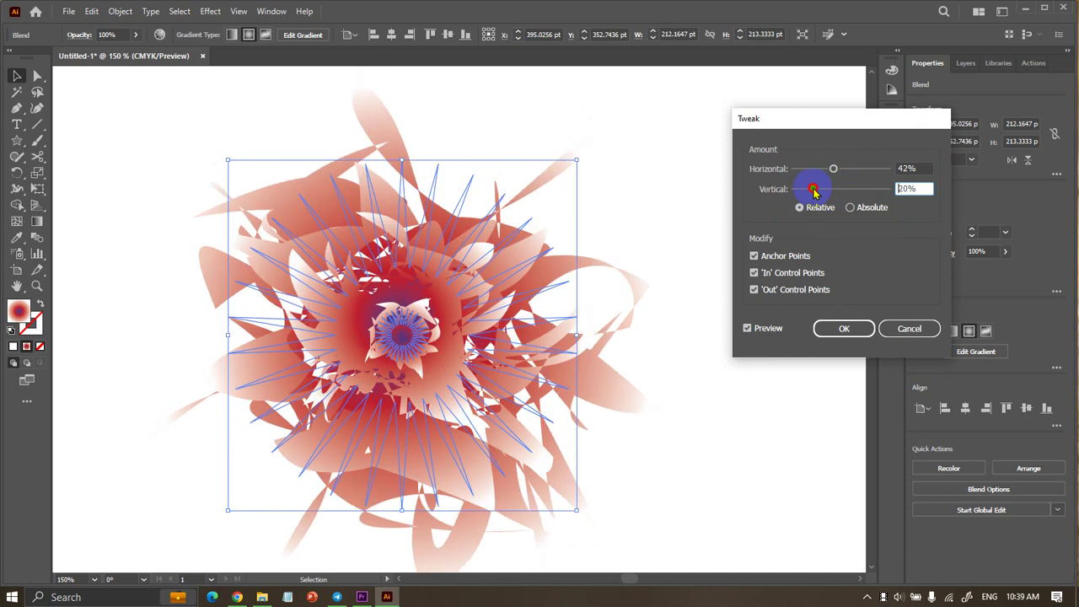
click(812, 169)
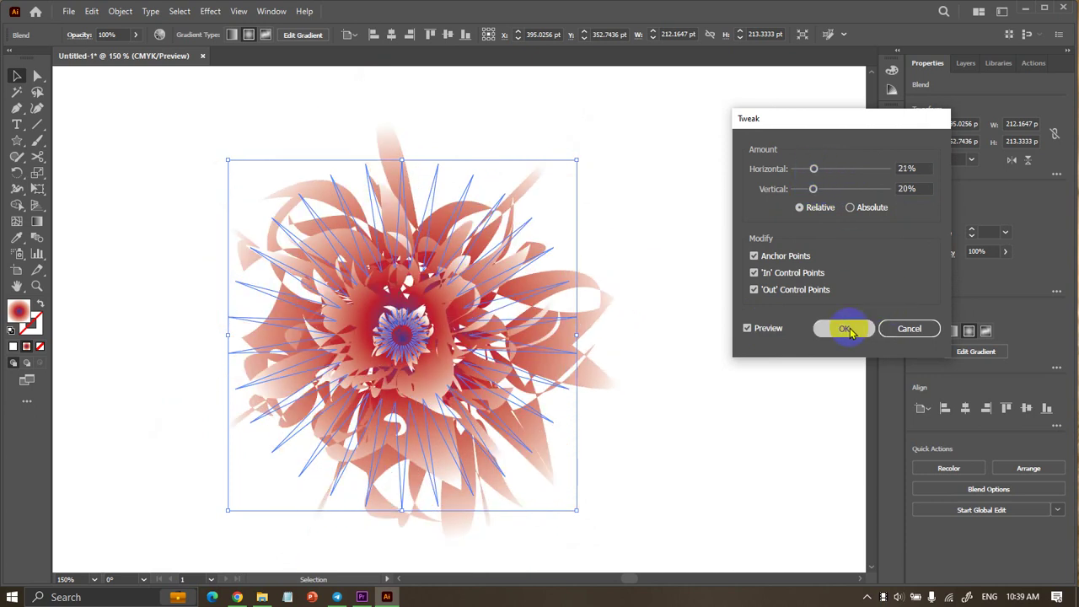
click(843, 328)
Undo the tweak and reapply the Tweak effect to the starburst.
click(767, 304)
key(ctrl+1)
key(ctrl+z)
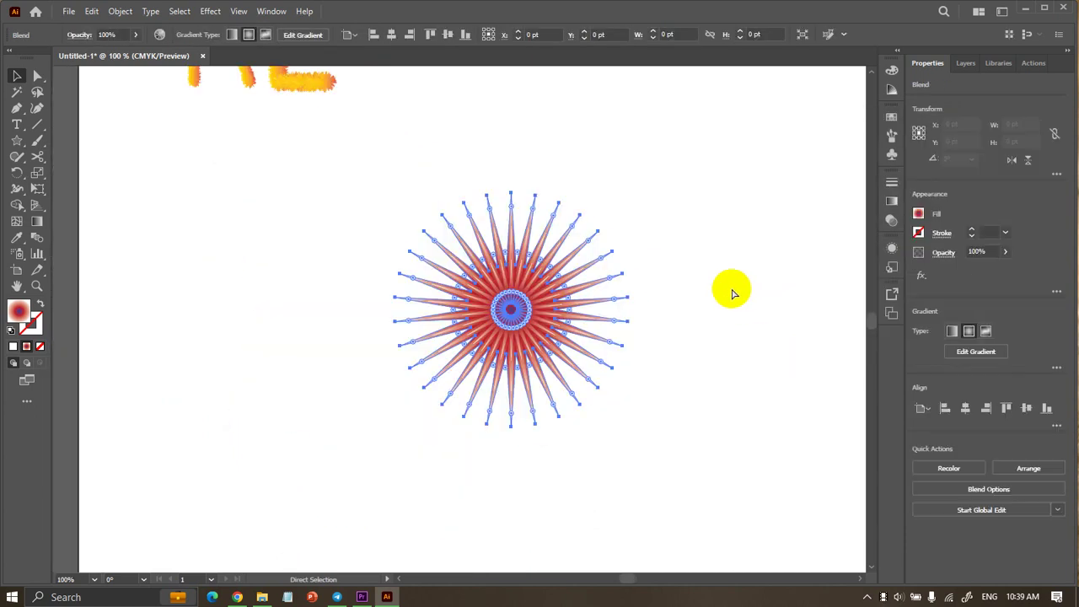
click(220, 15)
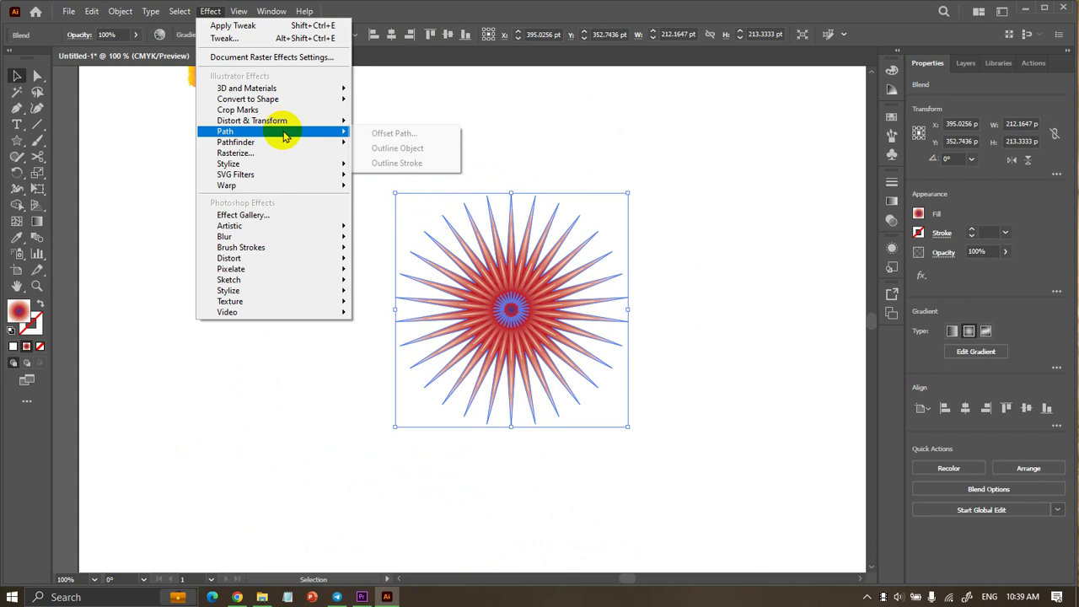
mouse_move(251, 121)
click(407, 182)
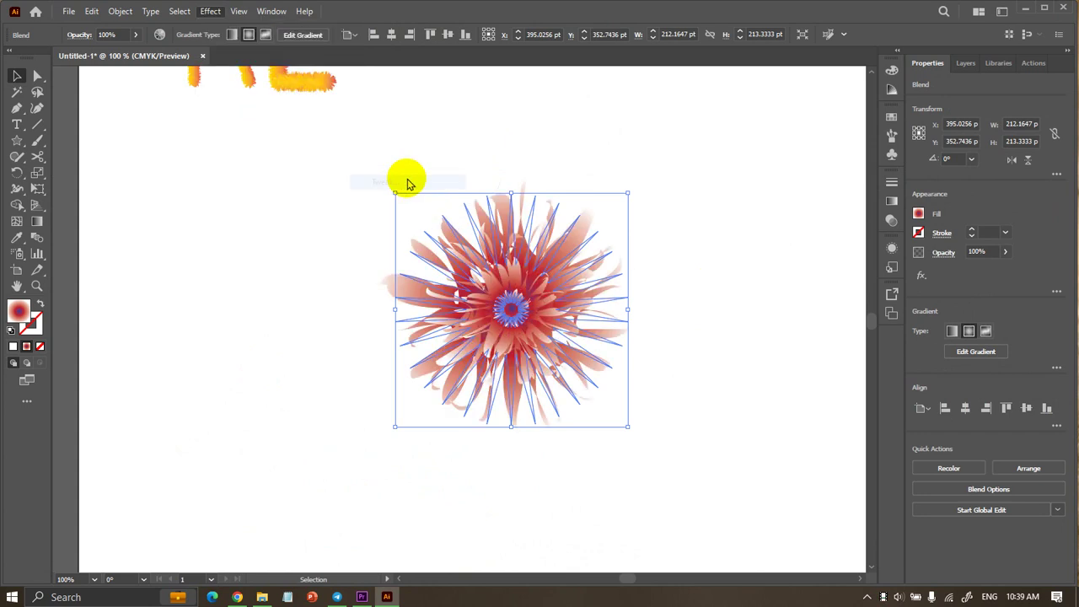
click(834, 325)
Enlarge the flower and move it toward the upper right of the artboard.
click(705, 308)
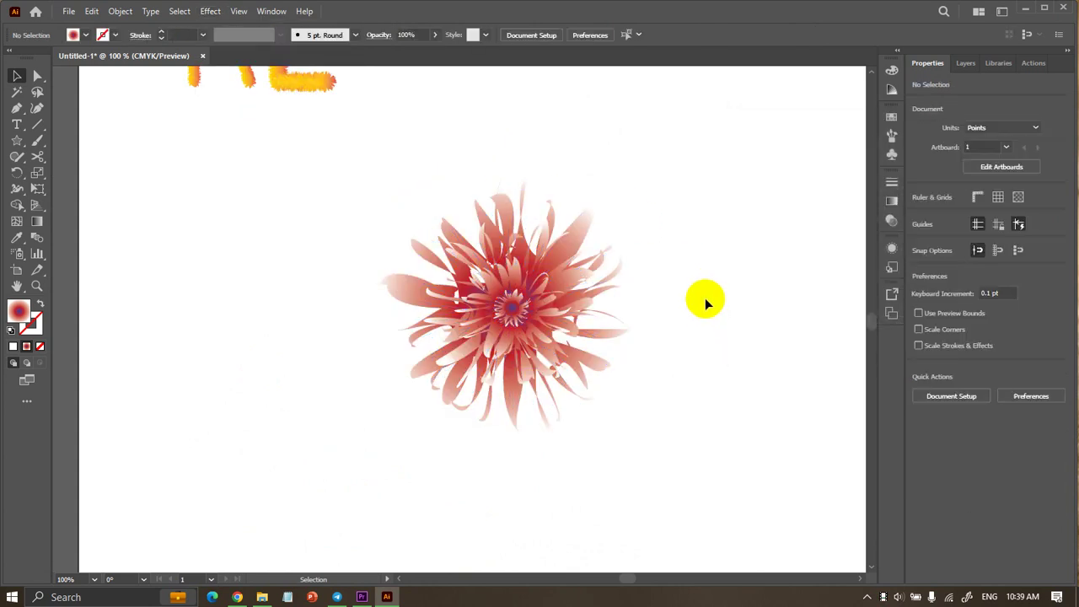
key(ctrl+minus)
click(590, 286)
drag(665, 243, 747, 190)
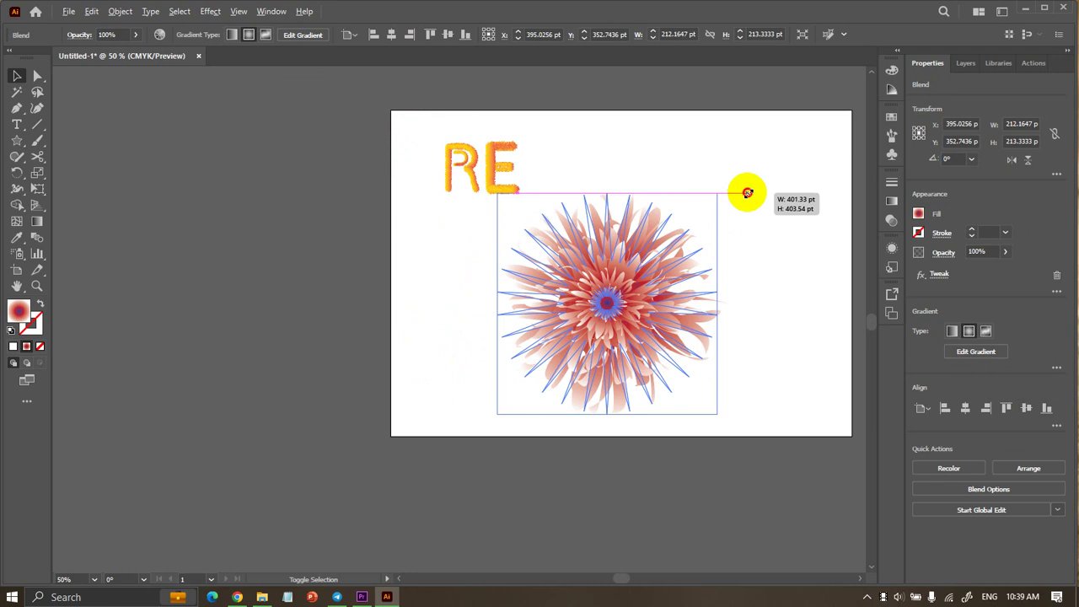
click(778, 207)
drag(624, 278, 674, 228)
click(455, 343)
Nudge the flower slightly further right, beside the RE letters.
scroll(751, 159, up, 2)
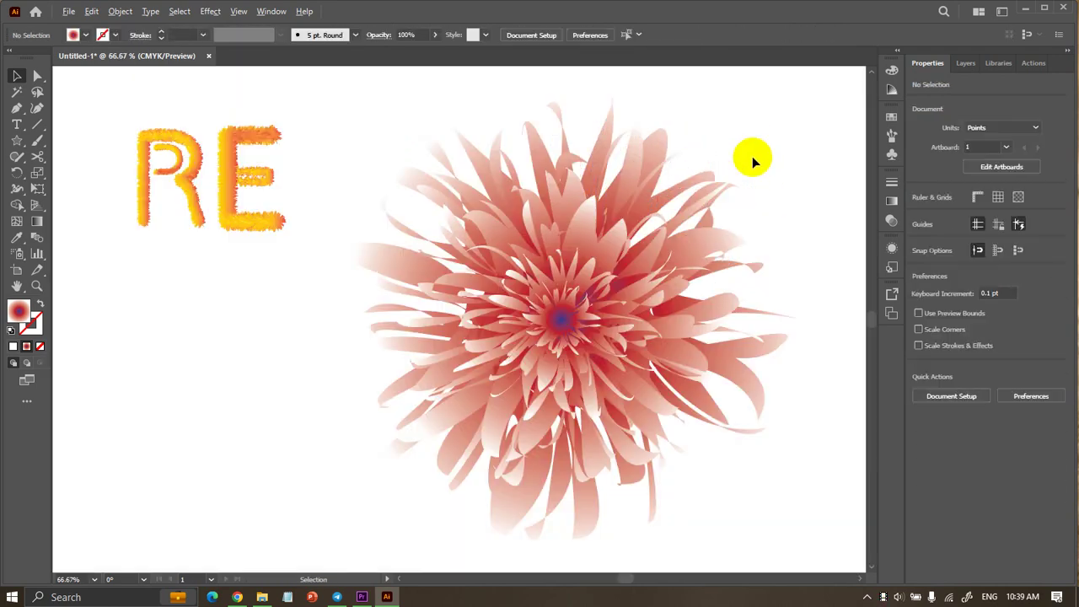
scroll(590, 133, down, 1)
scroll(157, 254, right, 1)
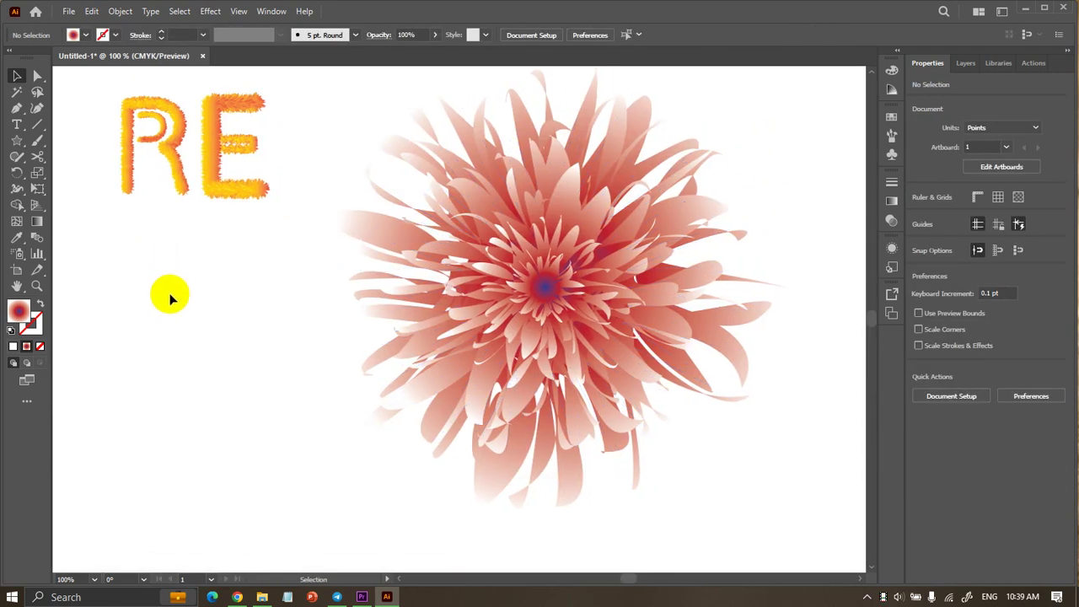
scroll(168, 316, down, 1)
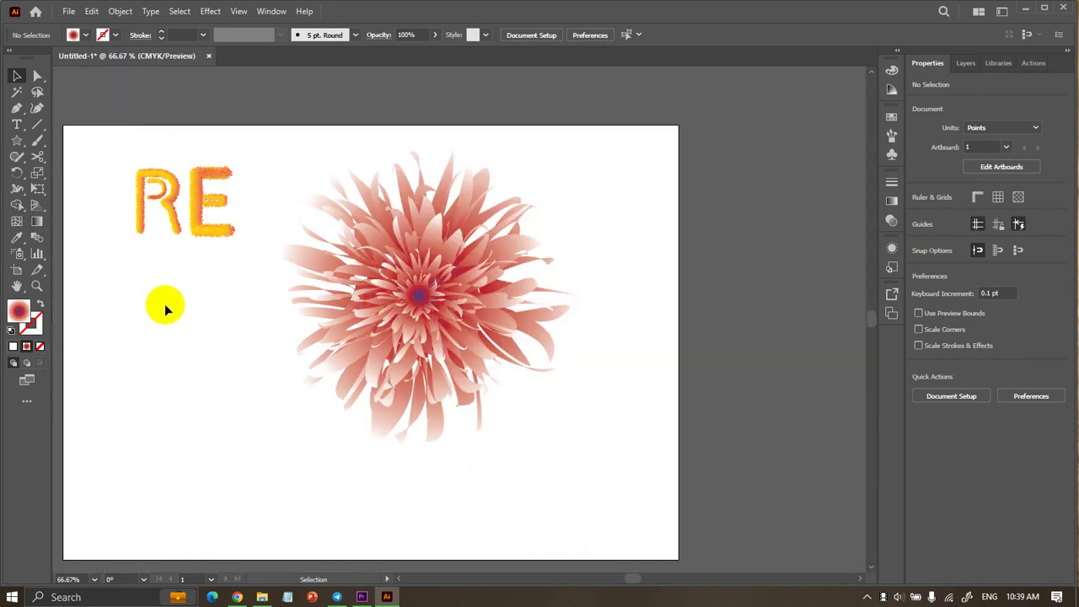
scroll(186, 299, left, 1)
drag(421, 271, 490, 264)
click(278, 293)
scroll(285, 293, up, 1)
scroll(385, 325, right, 1)
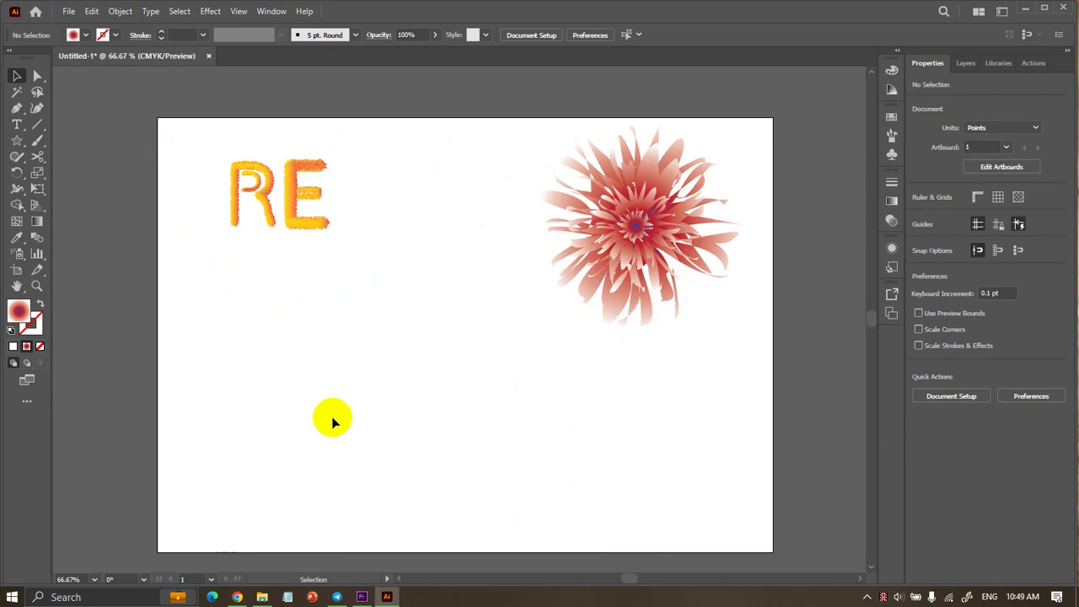
Add a new text line 'REUTH' below the RE letters.
click(18, 127)
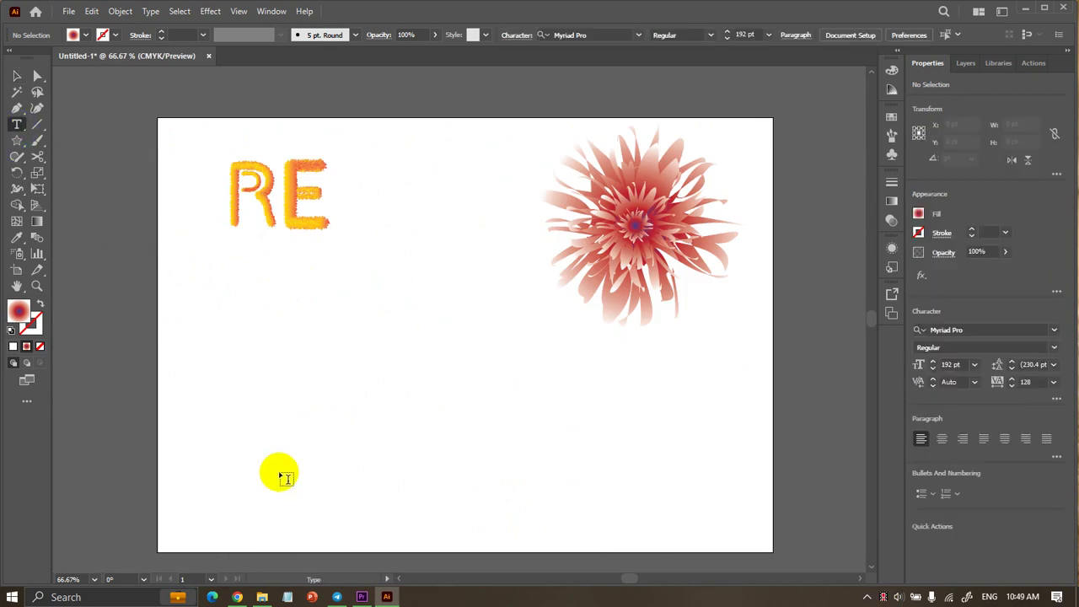
scroll(253, 480, down, 1)
click(241, 401)
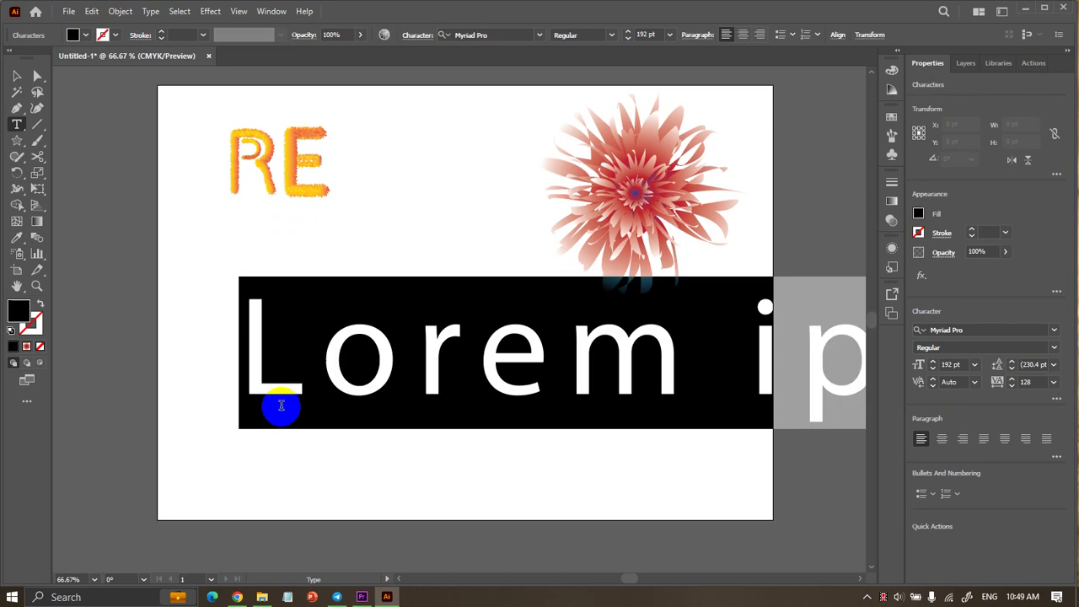
text(REUTH)
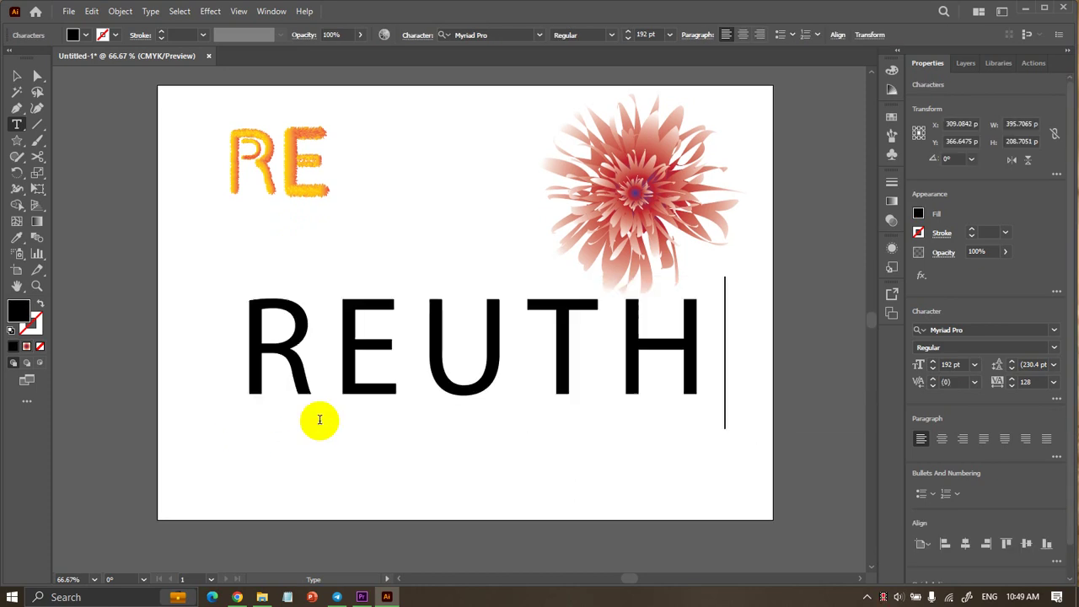
click(16, 76)
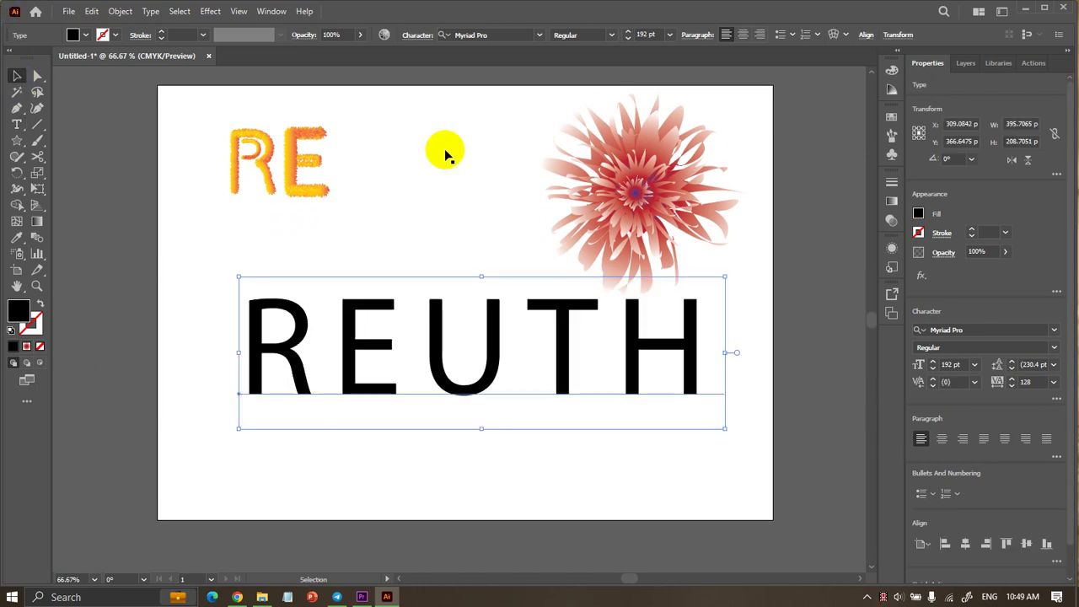
Move the flower up-left and shrink it, then reselect the REUTH text up close.
click(647, 361)
drag(666, 226, 516, 196)
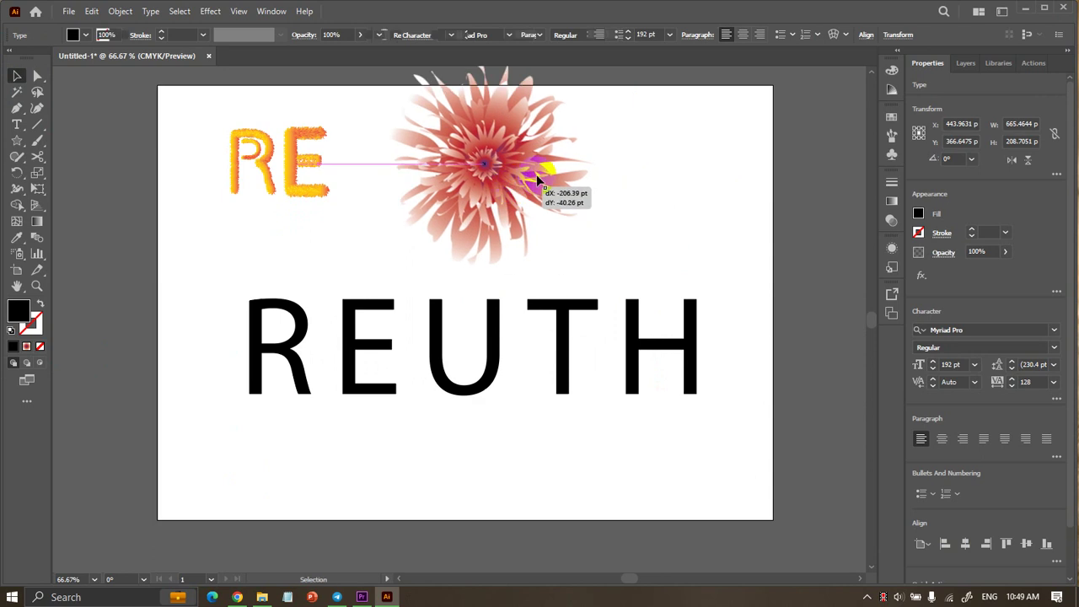
scroll(588, 159, up, 2)
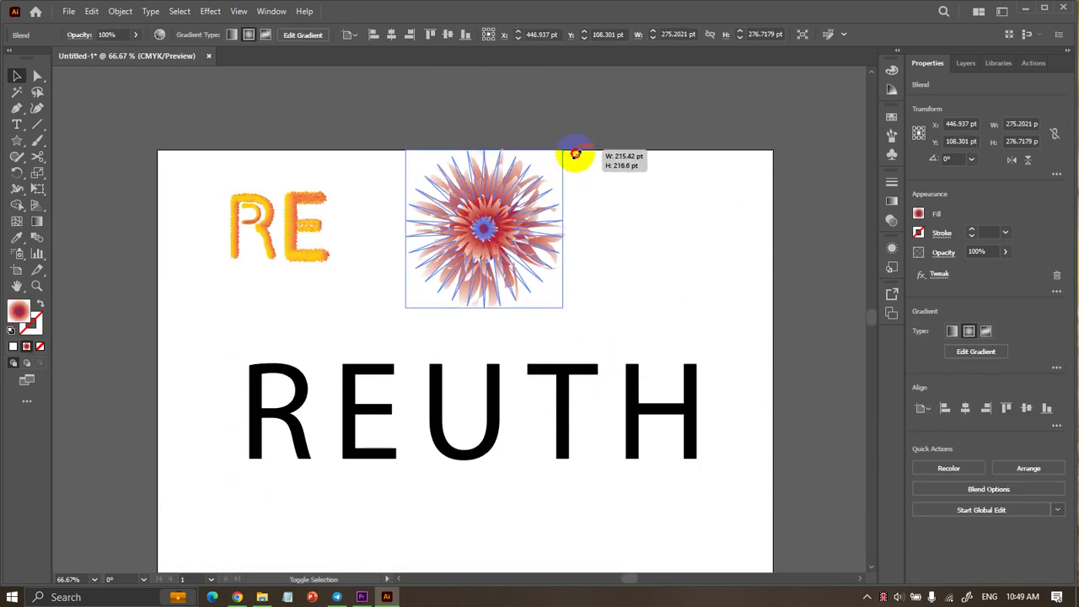
drag(588, 128, 569, 156)
click(605, 179)
scroll(616, 200, down, 2)
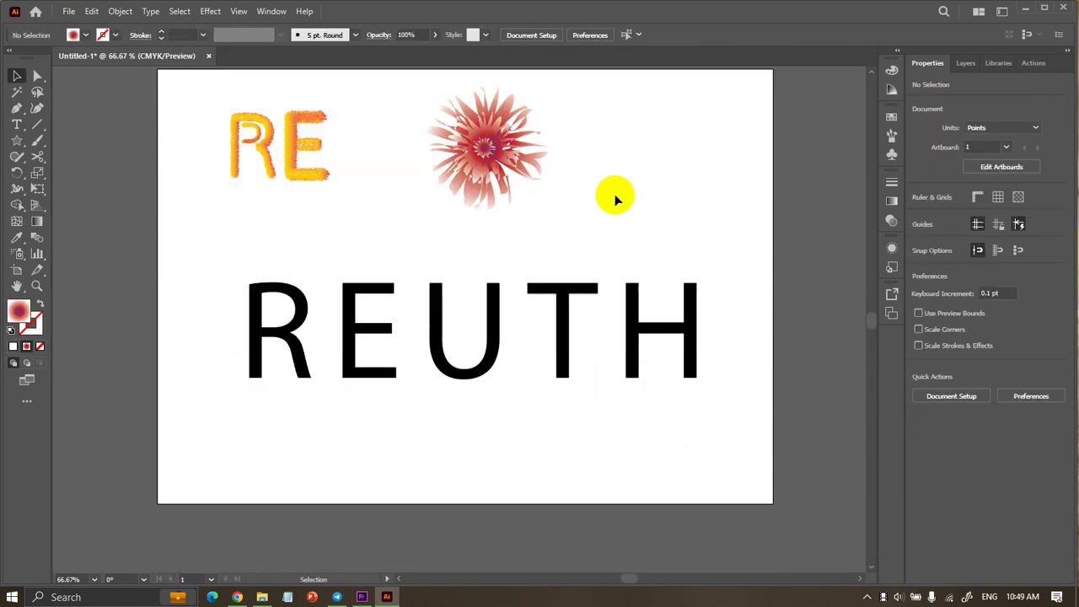
click(488, 358)
key(ctrl+equal)
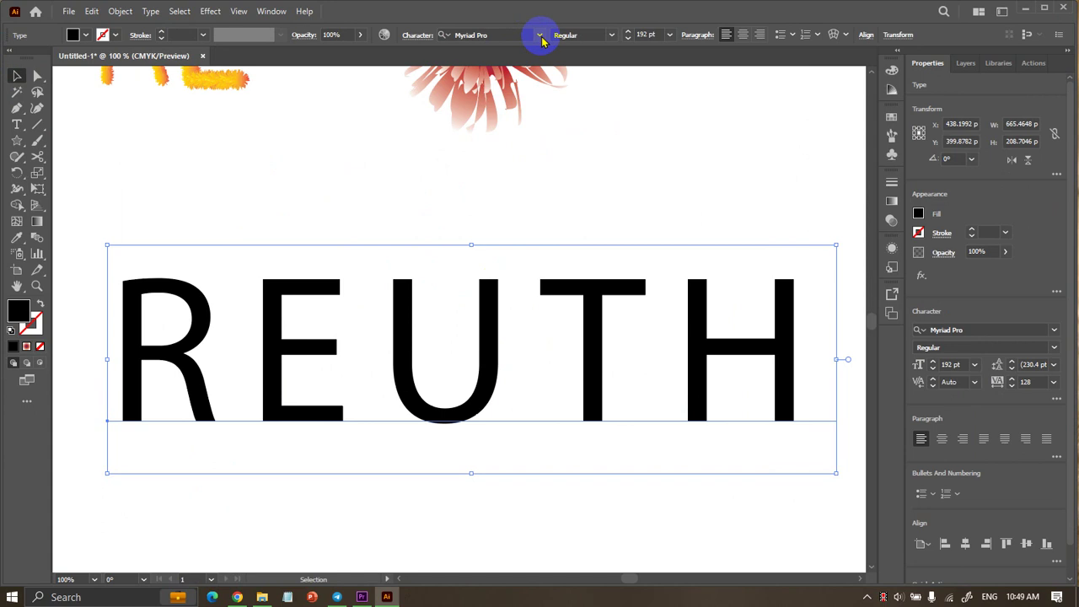
Try the Americorps Expanded font on the REUTH text.
click(540, 36)
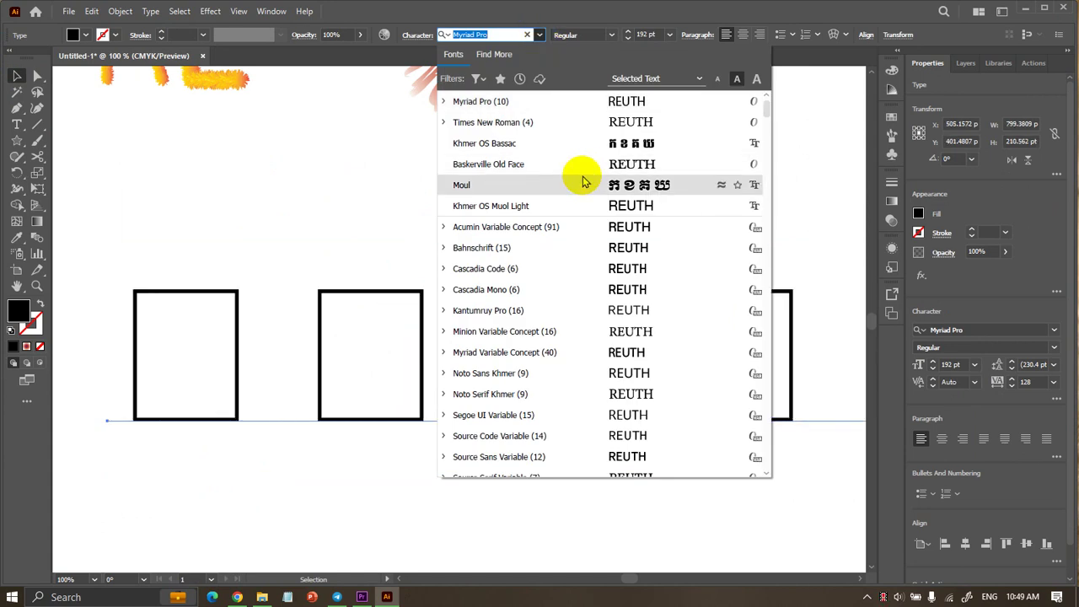
scroll(590, 253, down, 5)
scroll(624, 269, down, 5)
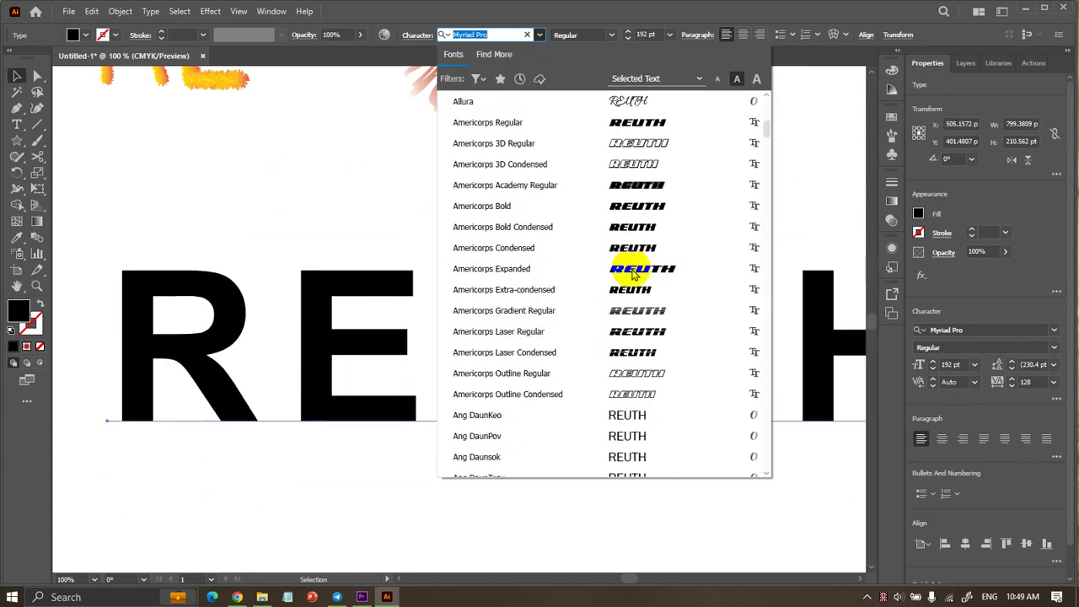
click(636, 270)
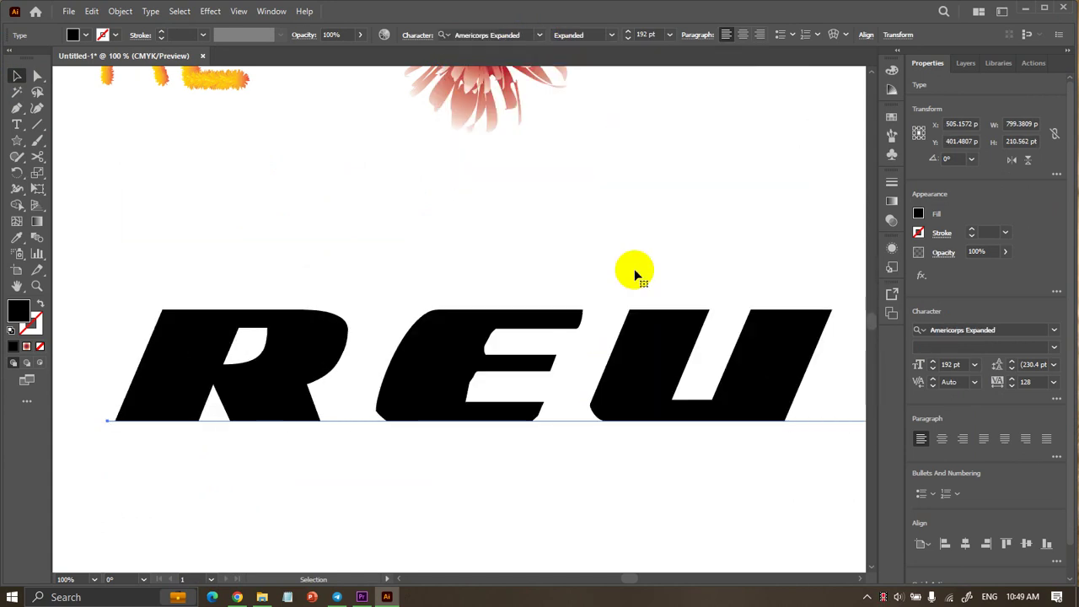
scroll(510, 249, down, 1)
click(512, 226)
click(512, 268)
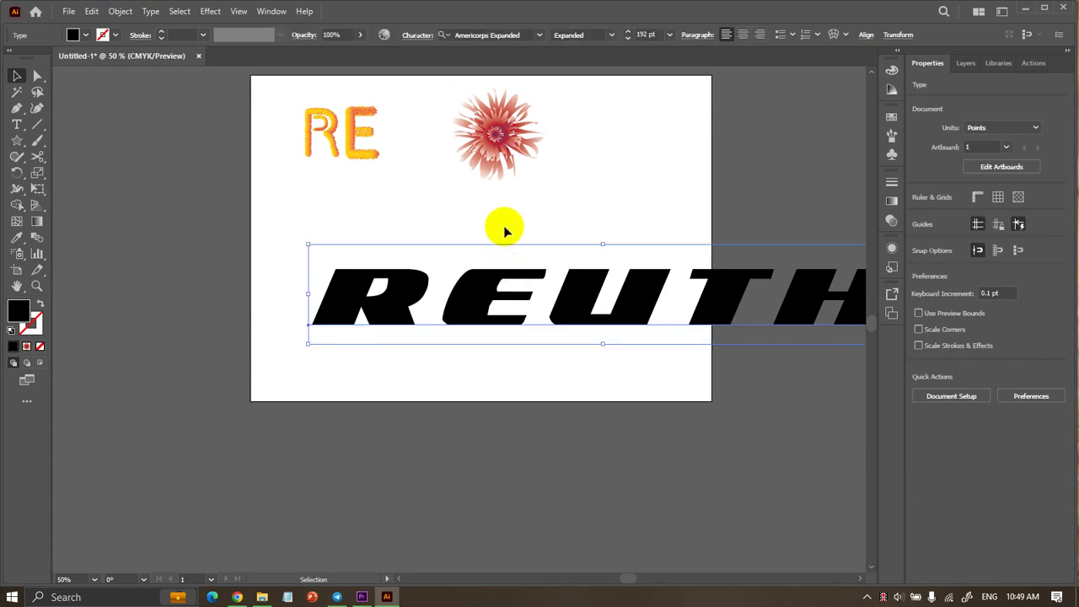
scroll(503, 225, up, 1)
Set the REUTH text in Gill Sans Ultra Bold.
click(540, 34)
scroll(613, 367, down, 5)
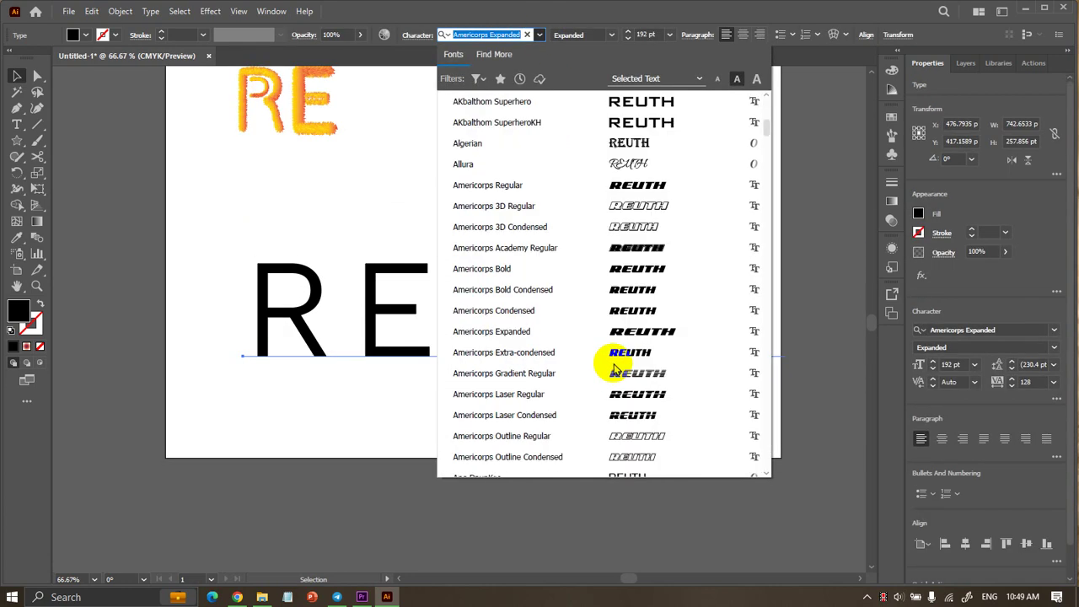
scroll(613, 367, down, 3)
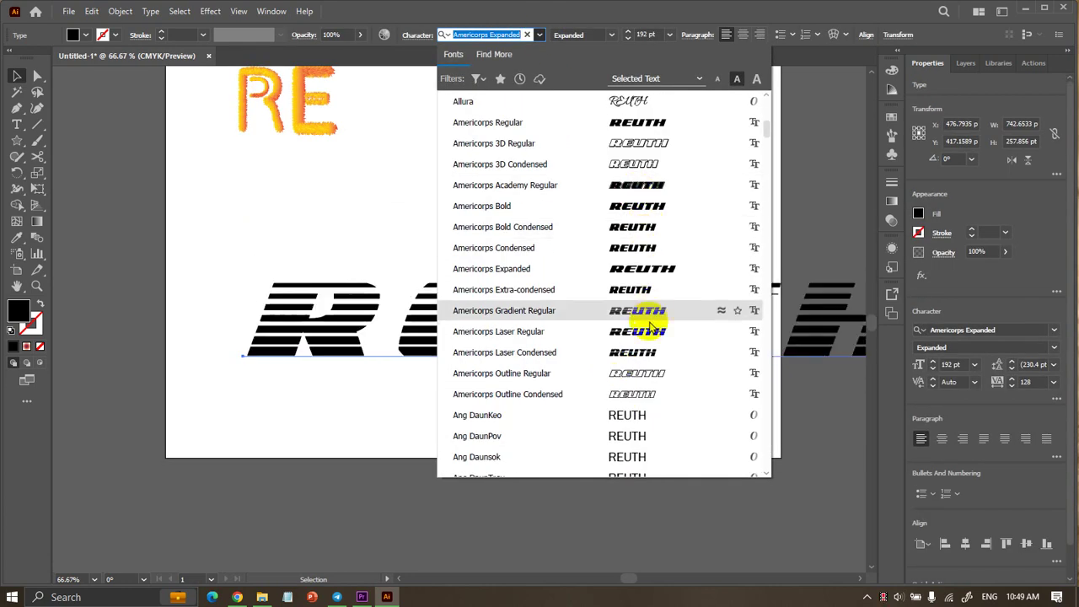
scroll(650, 337, down, 5)
scroll(653, 371, down, 1)
scroll(654, 383, down, 6)
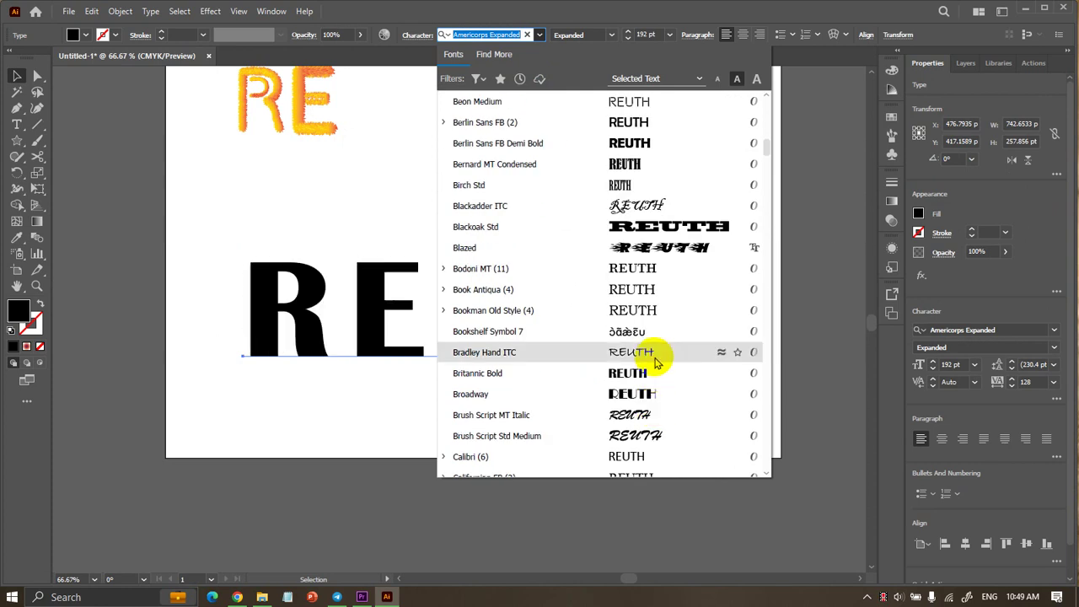
scroll(655, 294, down, 6)
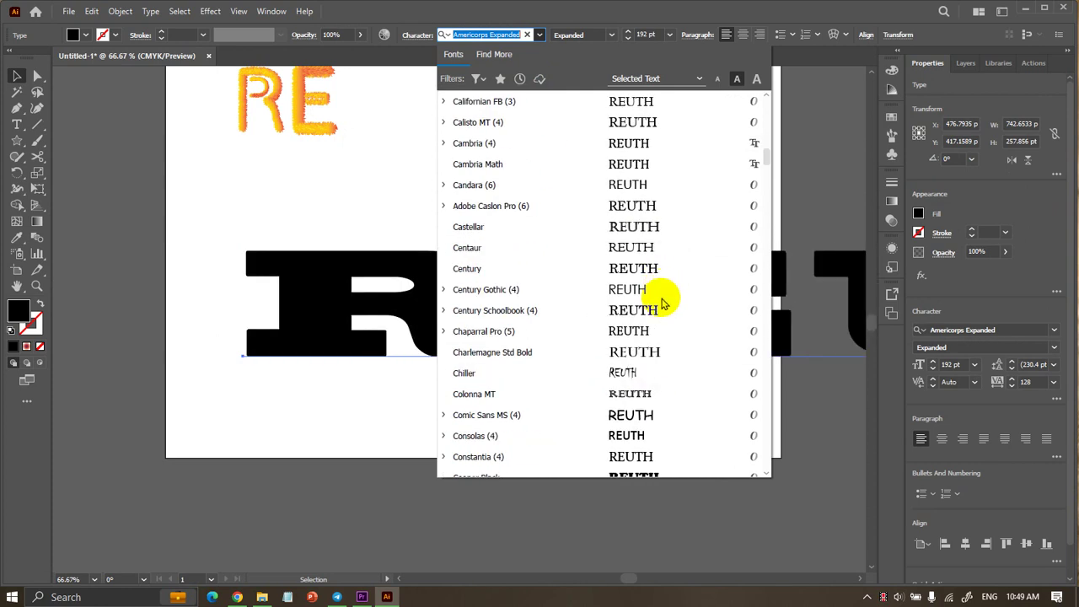
scroll(660, 289, down, 1)
scroll(658, 337, down, 5)
scroll(663, 287, down, 4)
scroll(646, 332, down, 2)
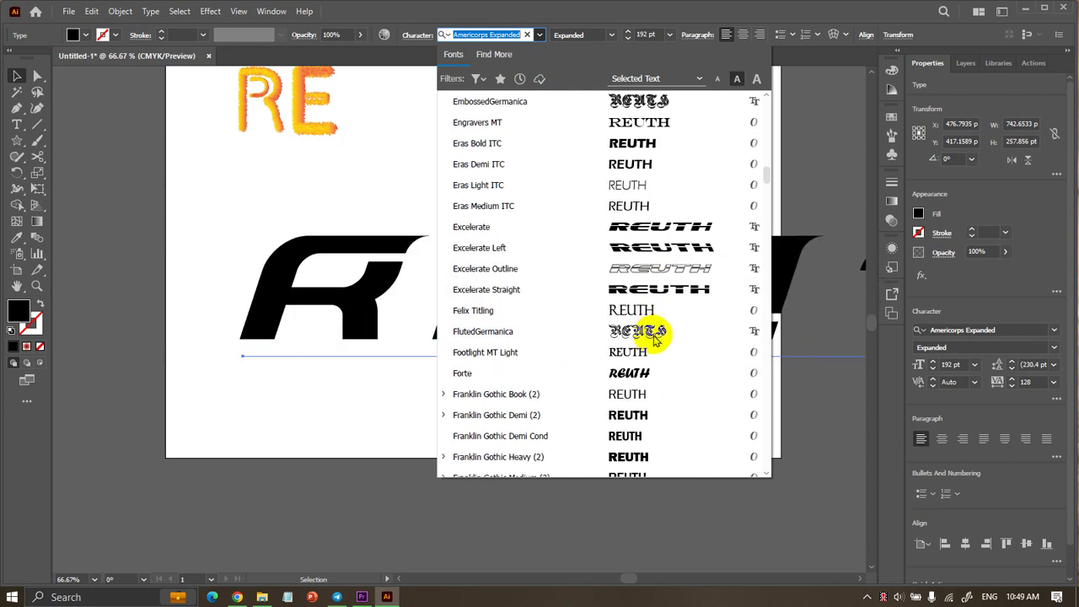
scroll(650, 282, down, 4)
scroll(645, 334, down, 3)
click(644, 335)
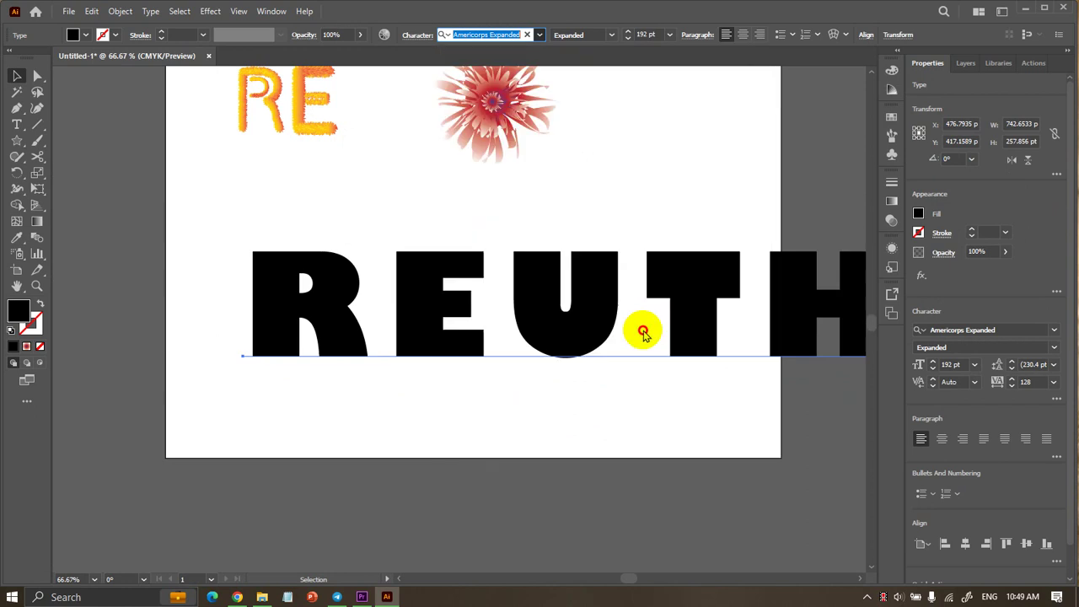
Scale REUTH down to about 162 pt and shift it left onto the artboard.
scroll(533, 374, down, 2)
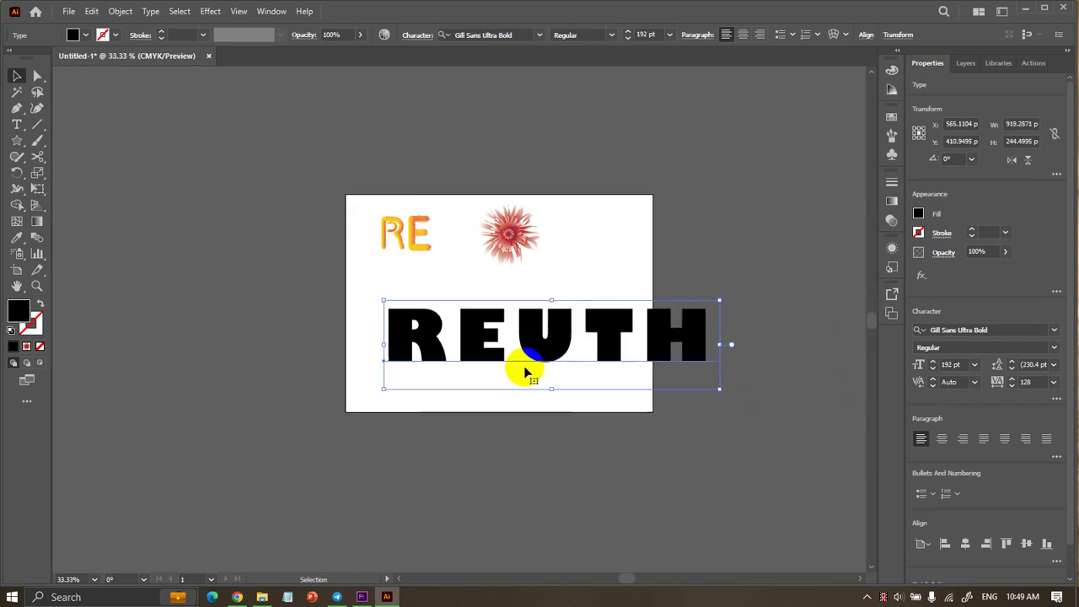
drag(718, 300, 674, 313)
scroll(523, 374, up, 2)
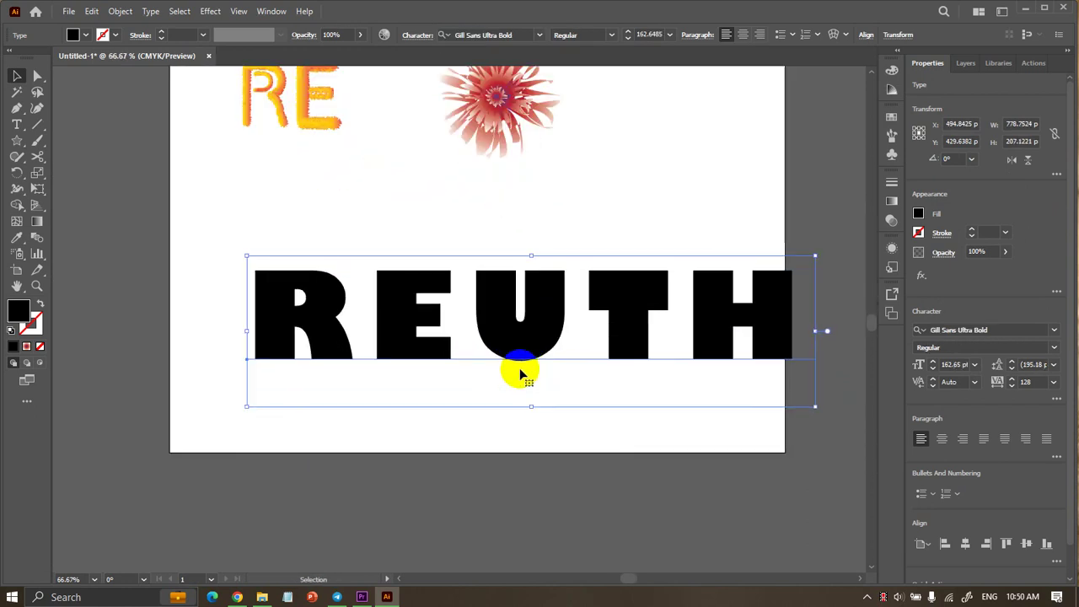
drag(522, 373, 479, 373)
click(493, 434)
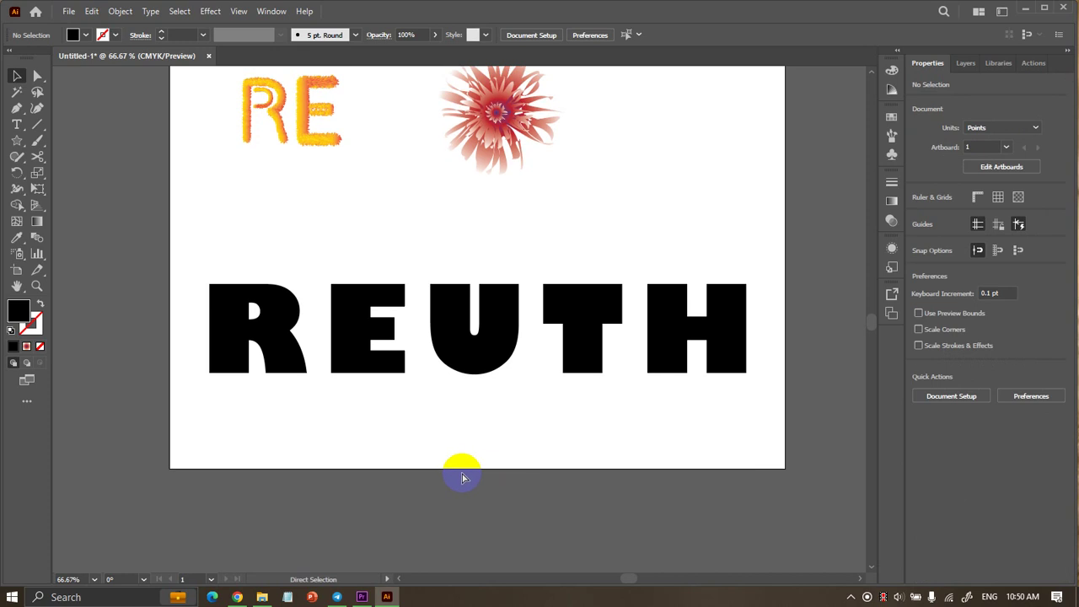
scroll(463, 475, left, 1)
scroll(472, 477, up, 1)
scroll(469, 468, up, 1)
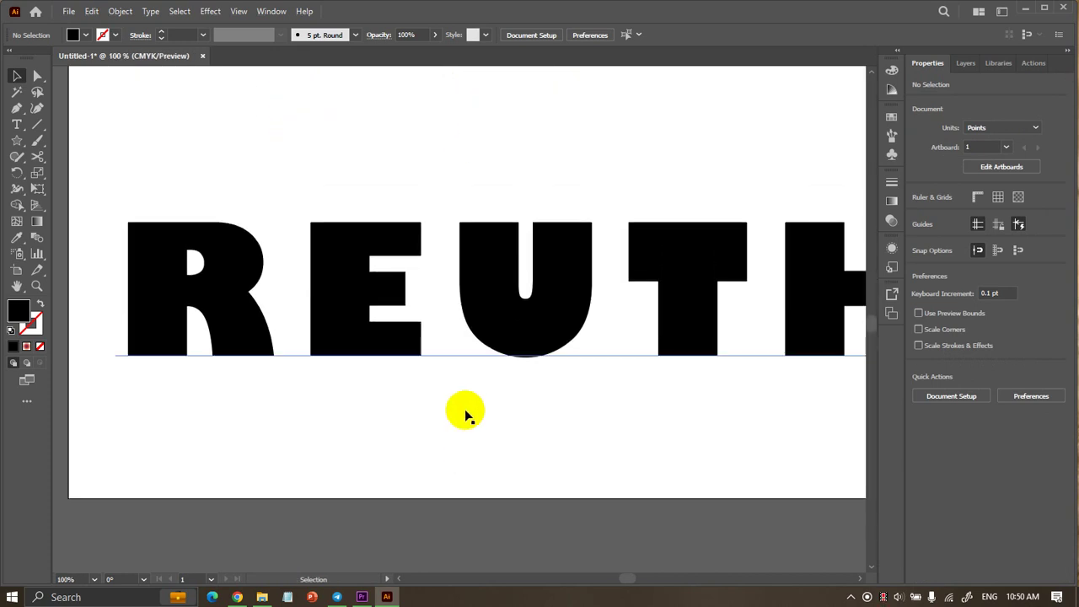
click(511, 350)
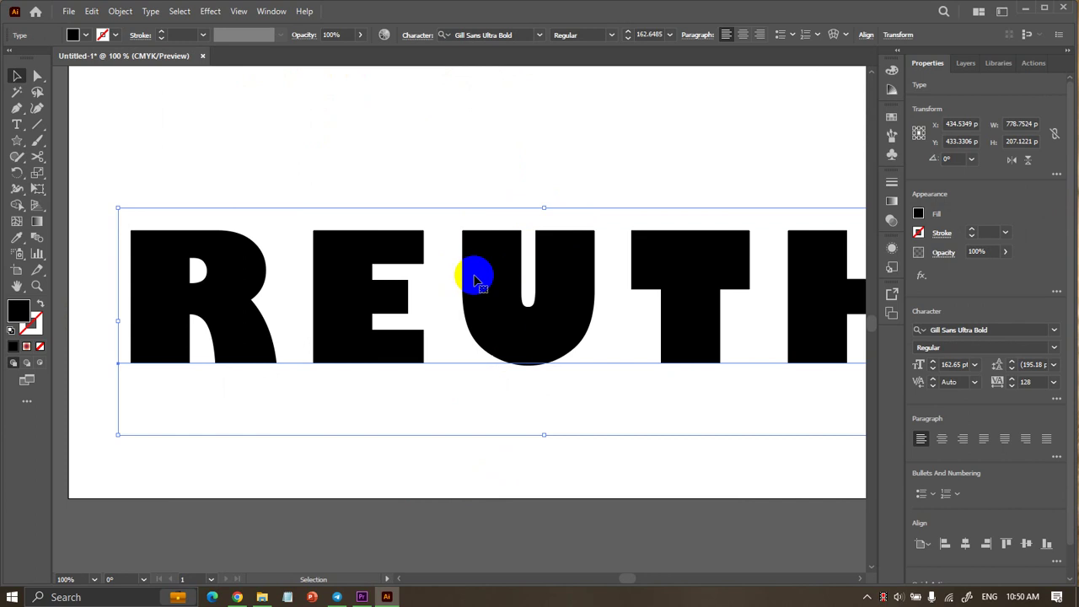
scroll(477, 281, down, 1)
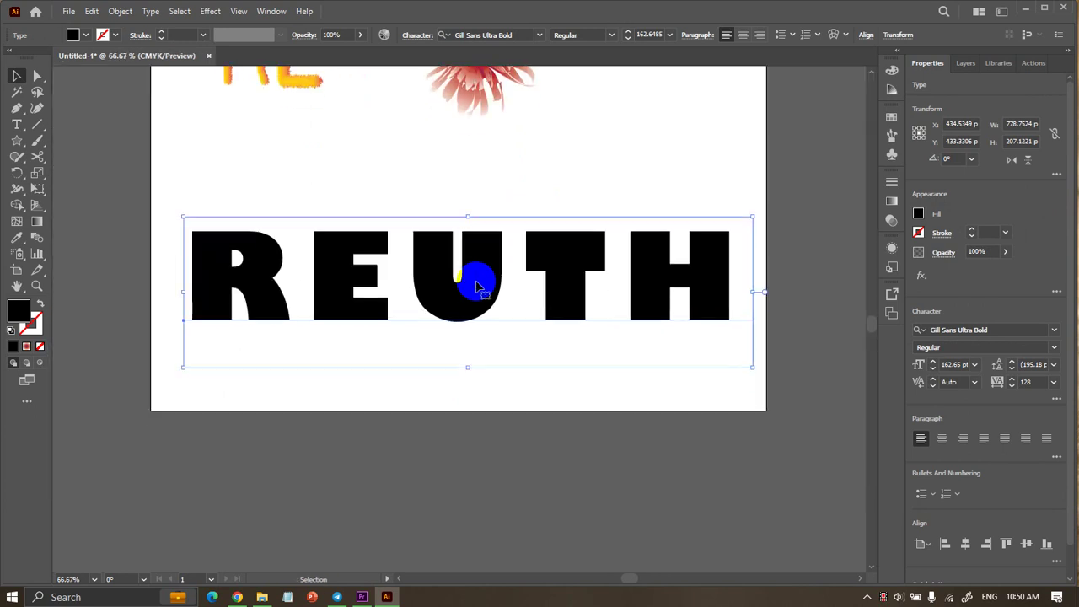
scroll(476, 282, up, 2)
scroll(477, 286, down, 2)
scroll(476, 286, up, 1)
scroll(464, 312, up, 1)
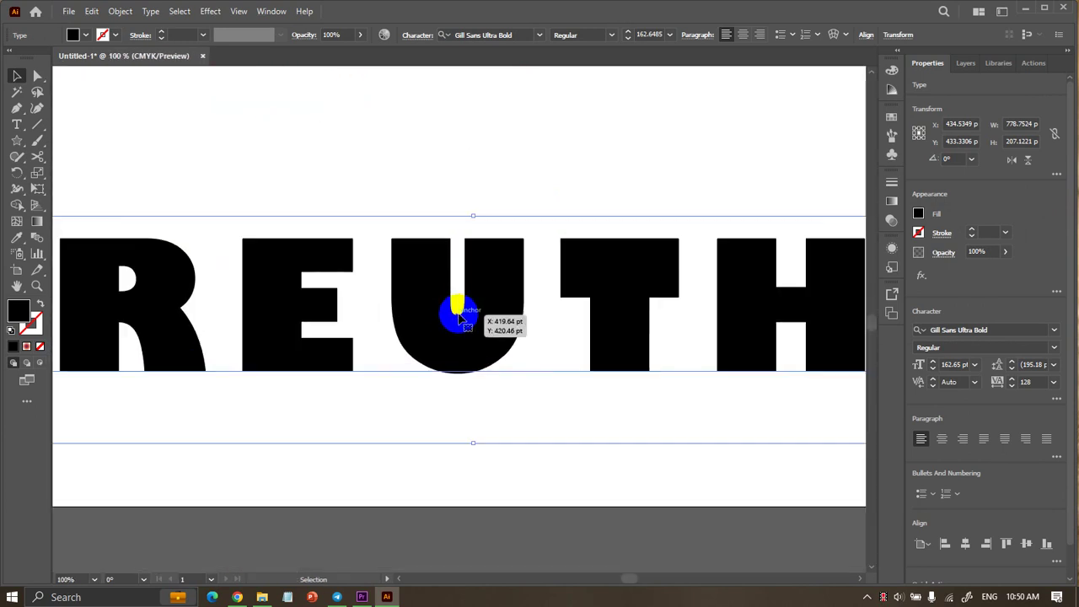
click(120, 11)
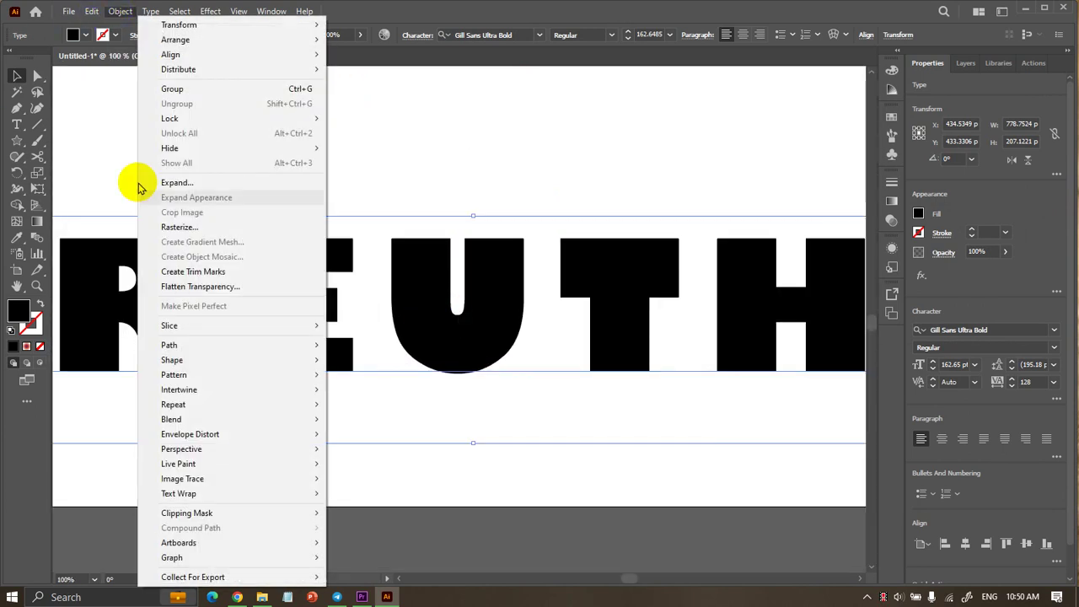
click(202, 182)
click(602, 278)
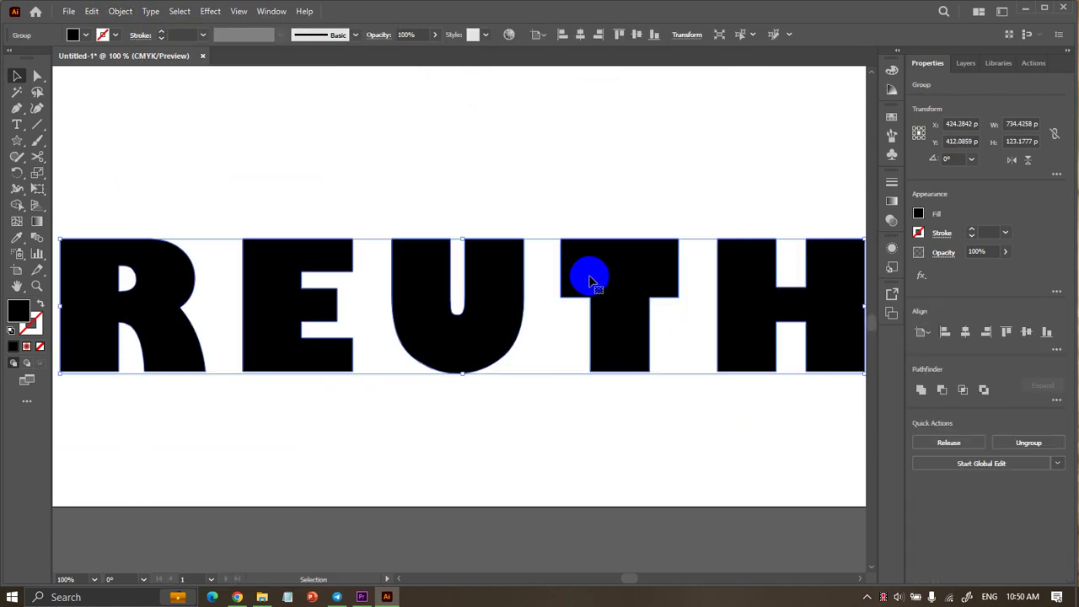
scroll(493, 299, down, 2)
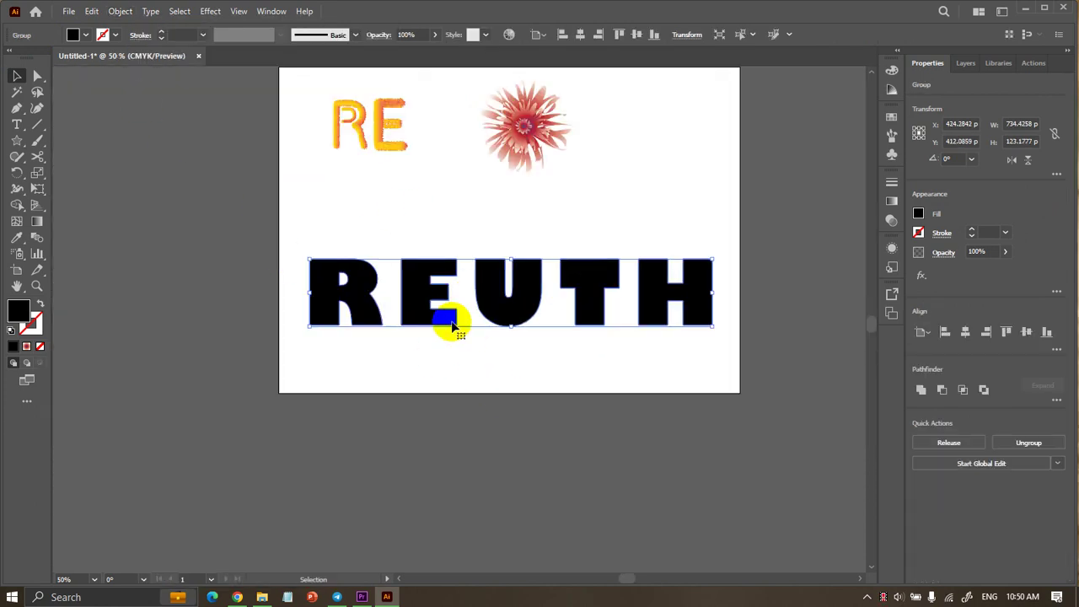
click(417, 340)
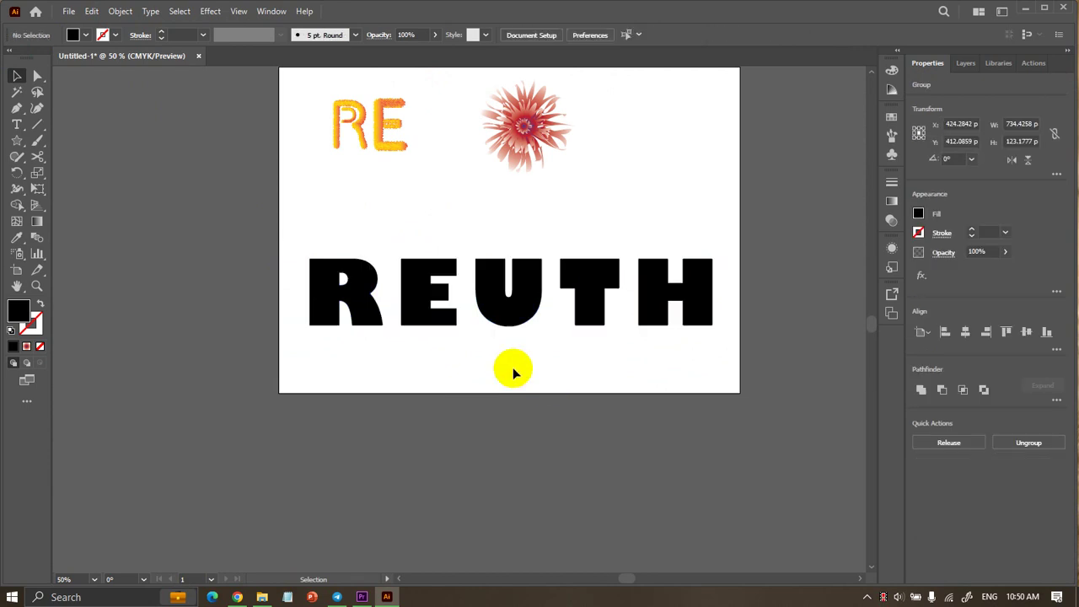
click(363, 306)
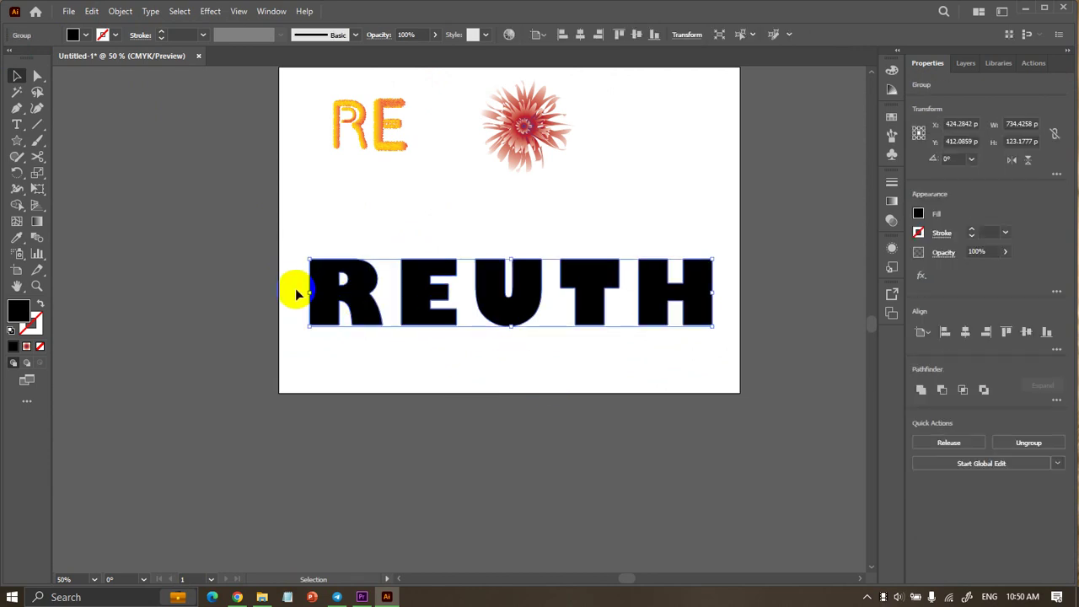
right_click(363, 286)
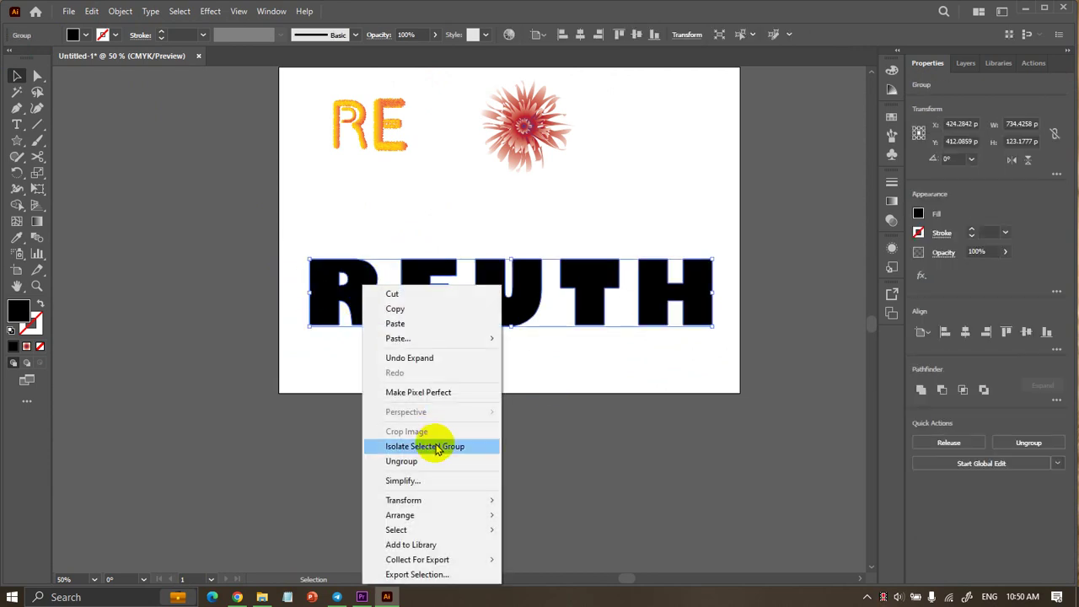
click(437, 461)
click(394, 346)
click(371, 324)
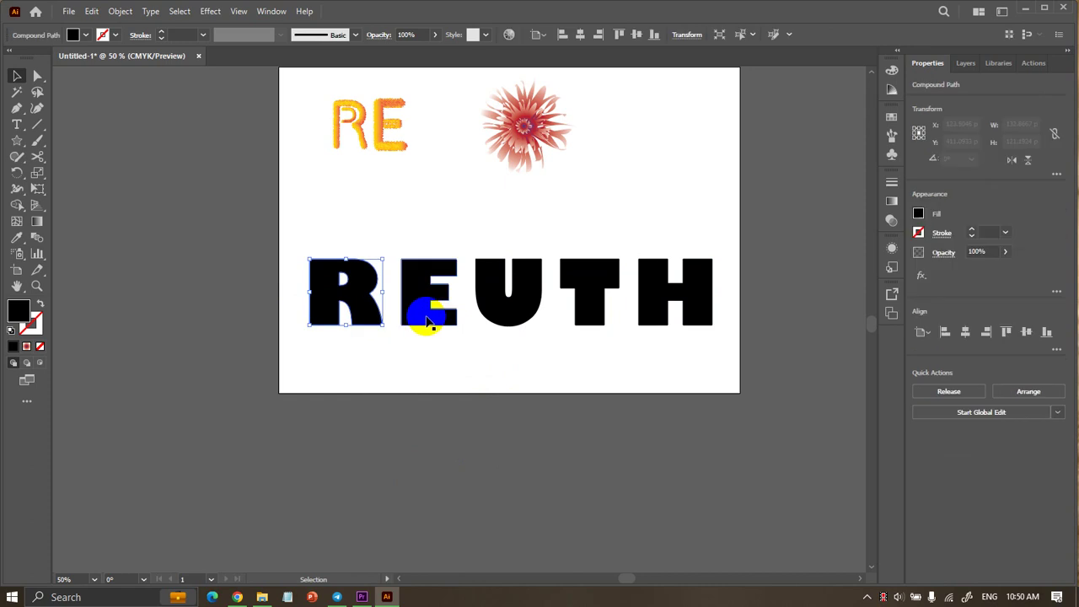
click(590, 313)
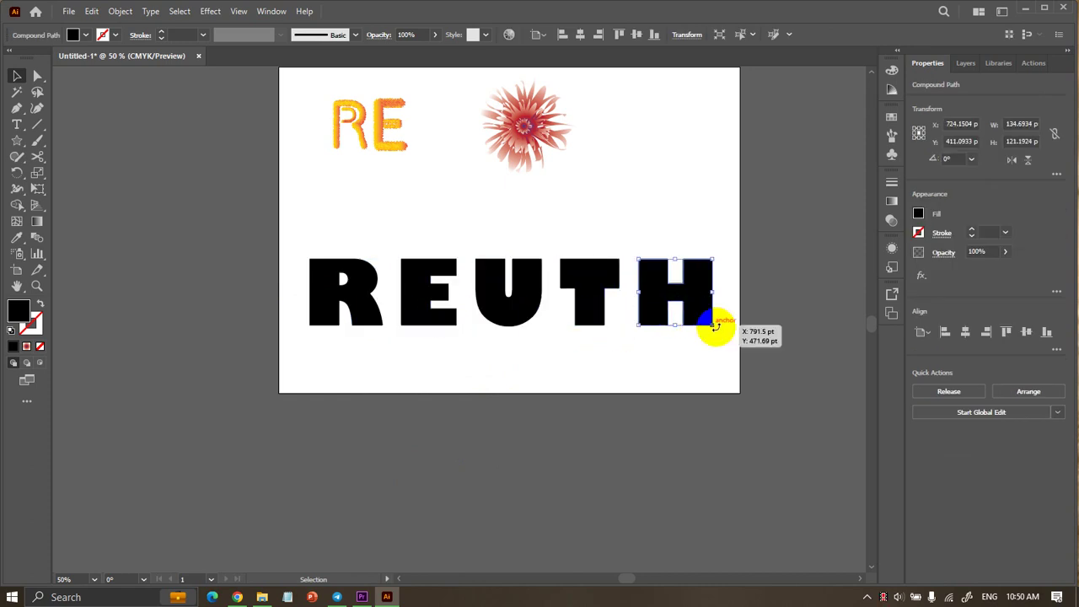
click(595, 356)
scroll(590, 357, up, 1)
scroll(506, 346, up, 1)
scroll(421, 334, up, 1)
click(413, 334)
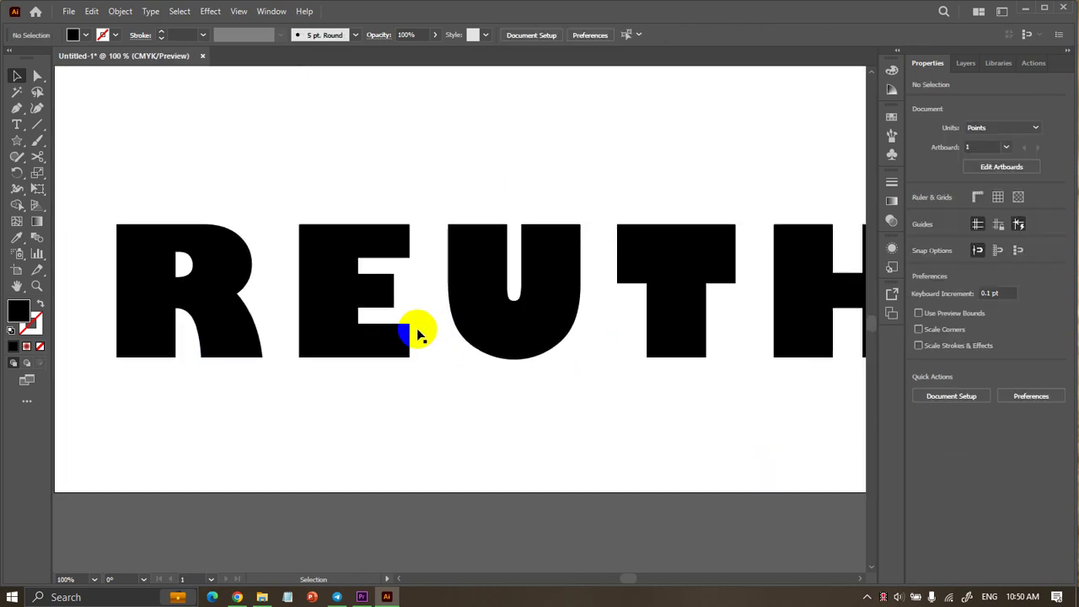
click(238, 330)
click(366, 405)
click(139, 291)
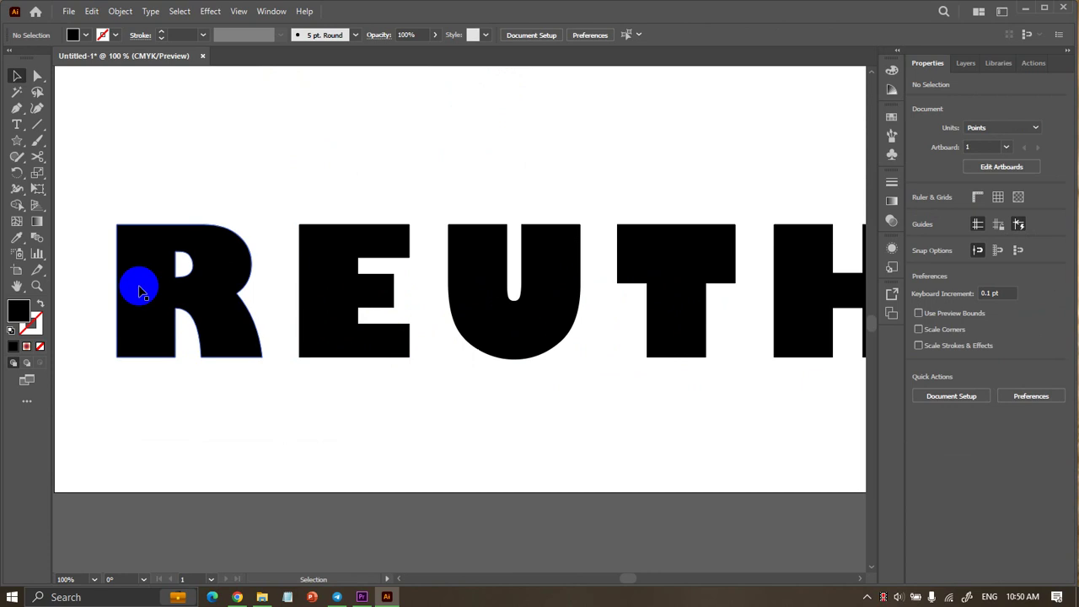
scroll(139, 291, down, 1)
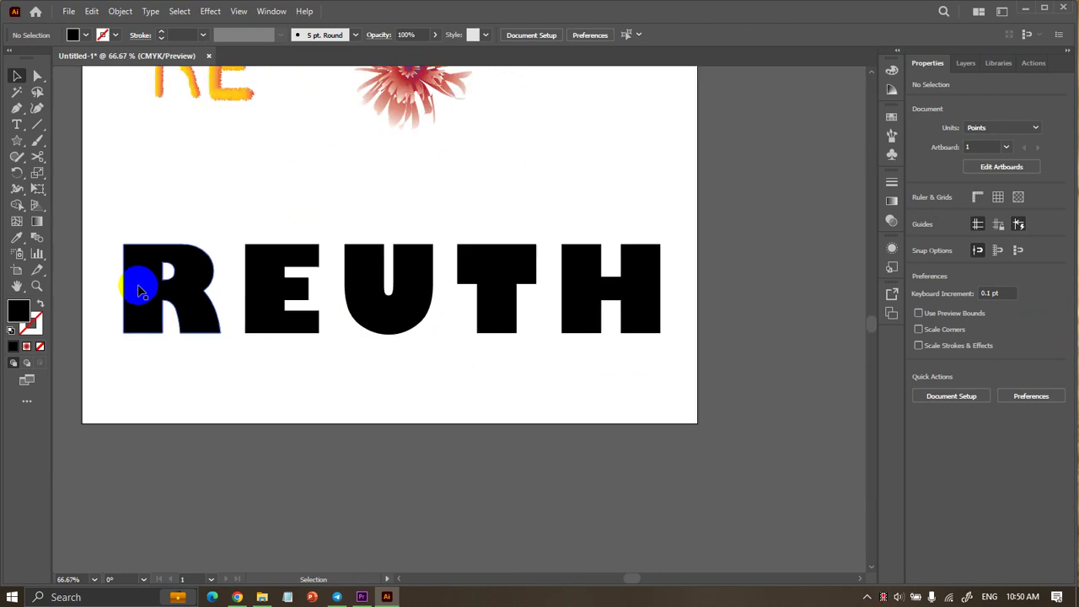
scroll(140, 291, up, 2)
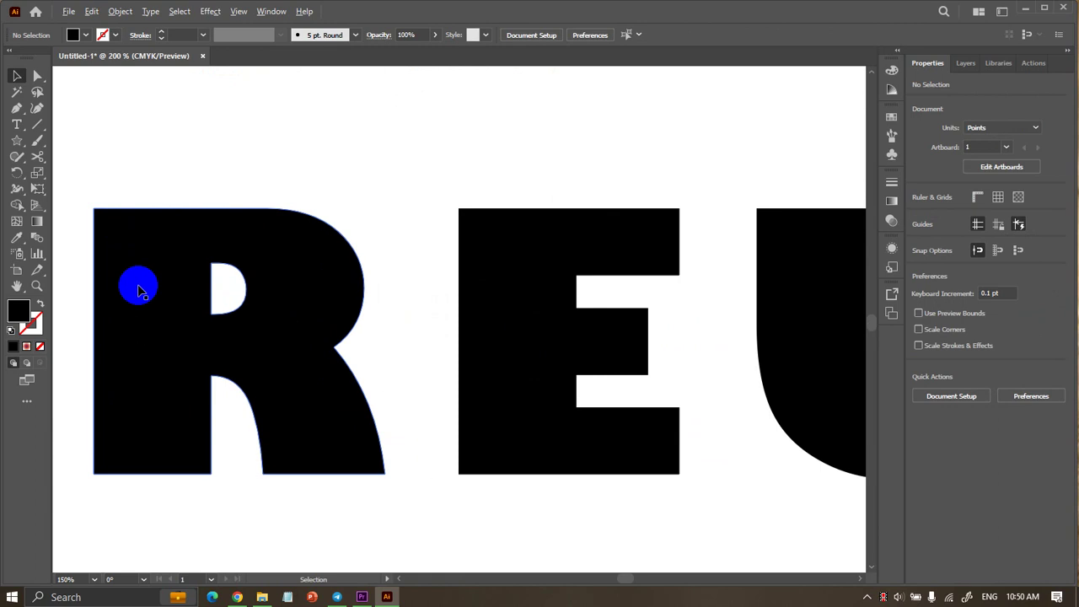
scroll(140, 293, down, 1)
scroll(140, 295, up, 2)
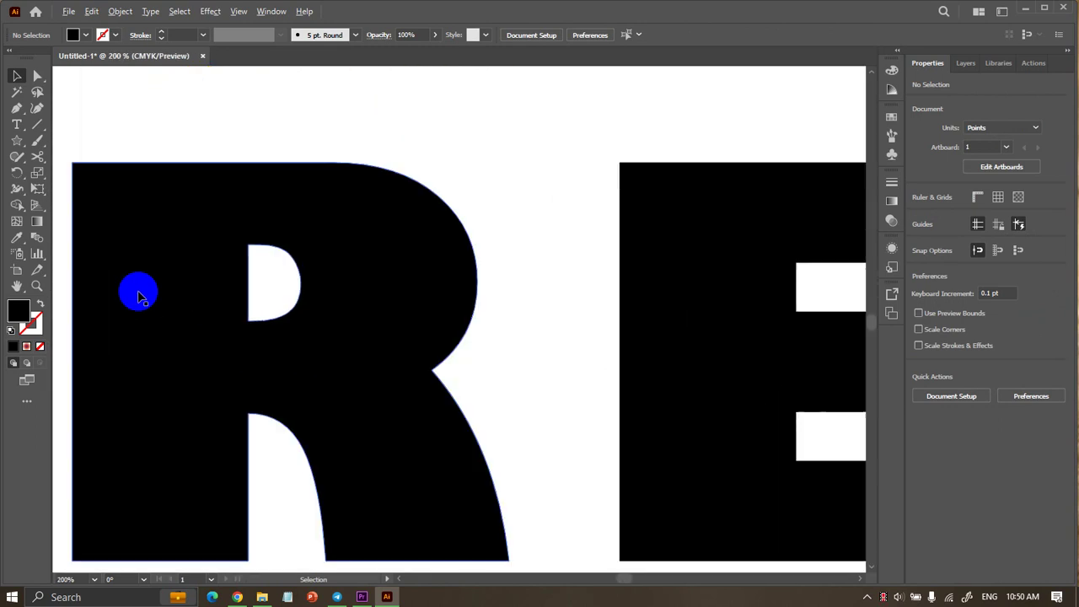
scroll(140, 295, down, 1)
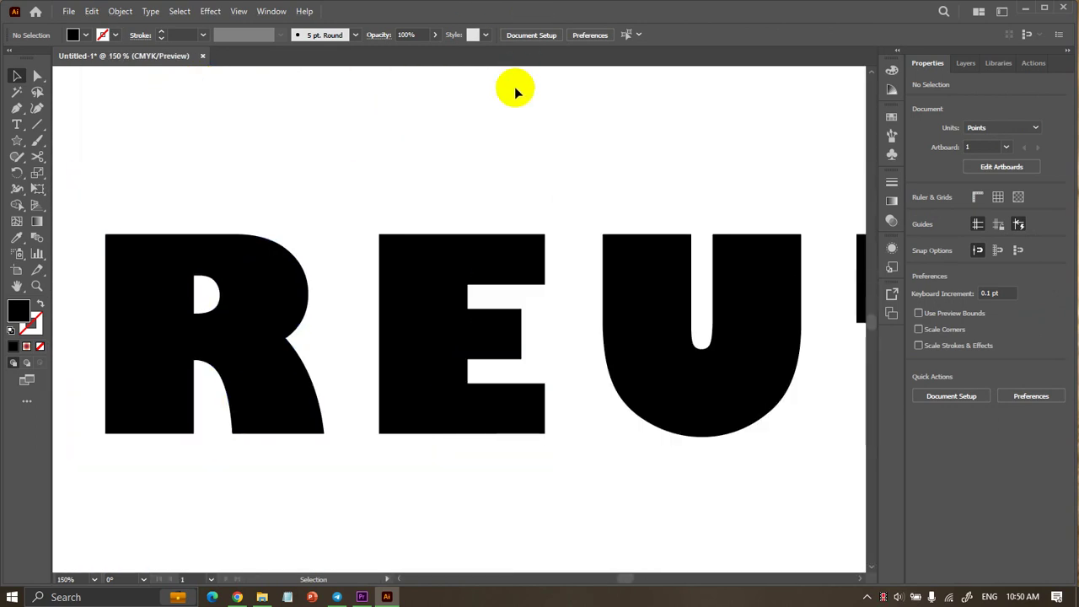
scroll(525, 270, down, 2)
scroll(525, 284, up, 3)
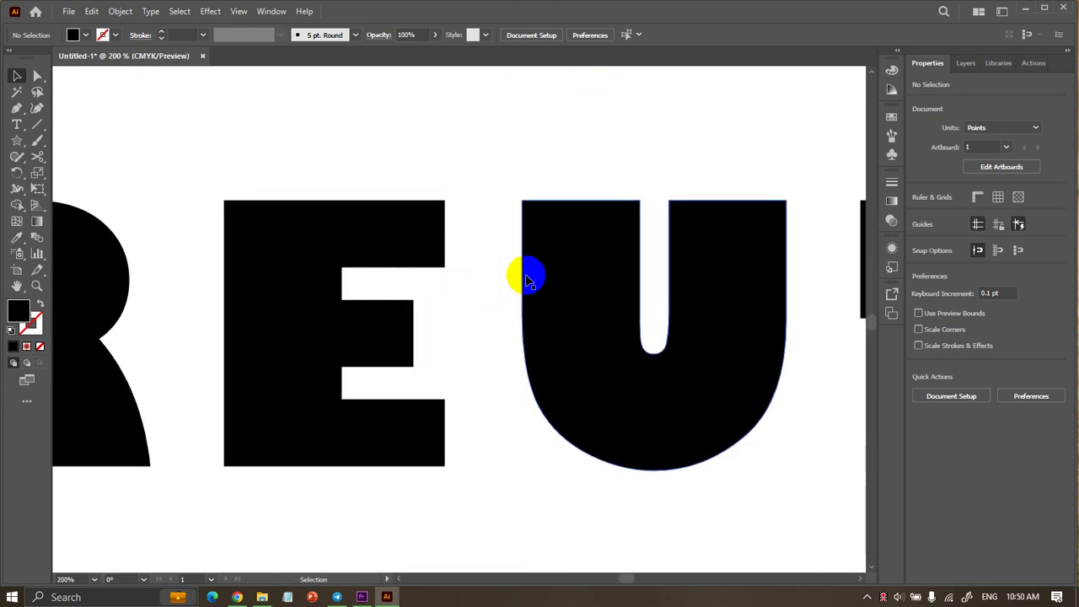
scroll(539, 278, down, 2)
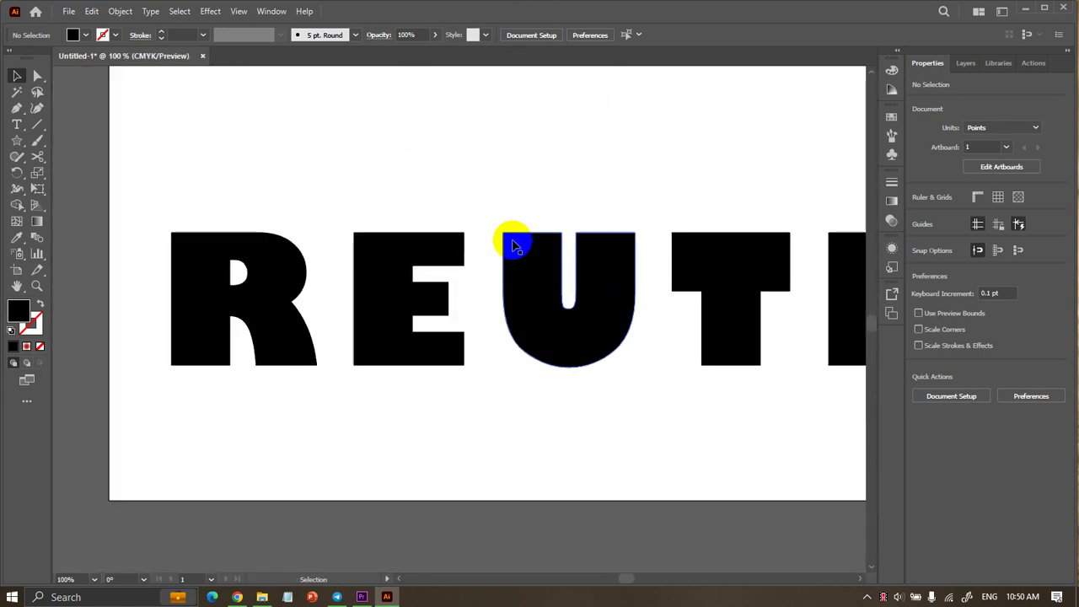
click(557, 280)
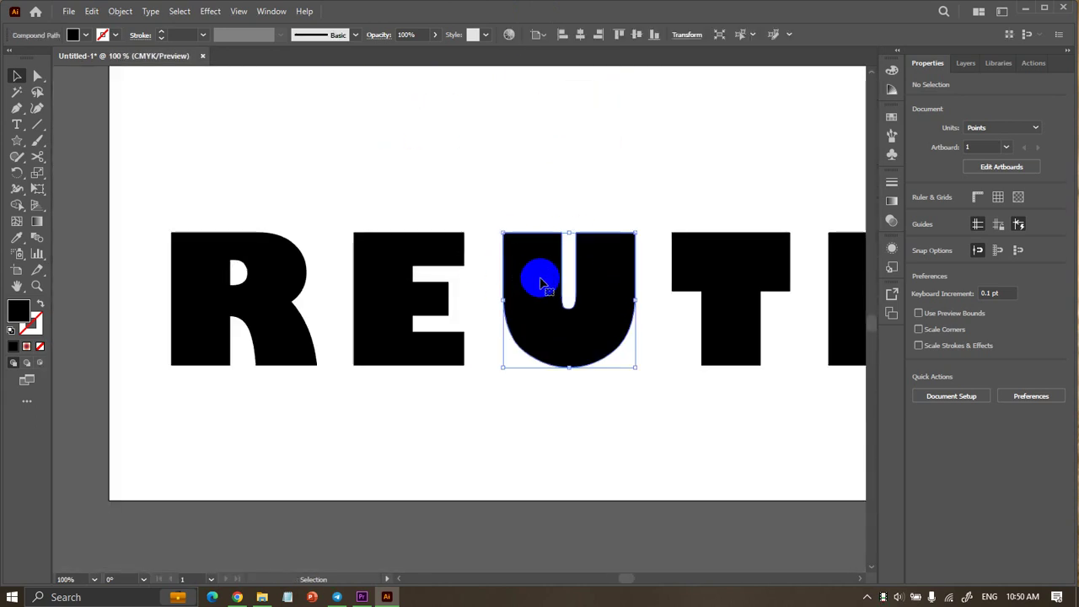
click(572, 207)
Give the REUTH letters no fill and a thin 0.25 pt black stroke.
drag(193, 209, 4, 106)
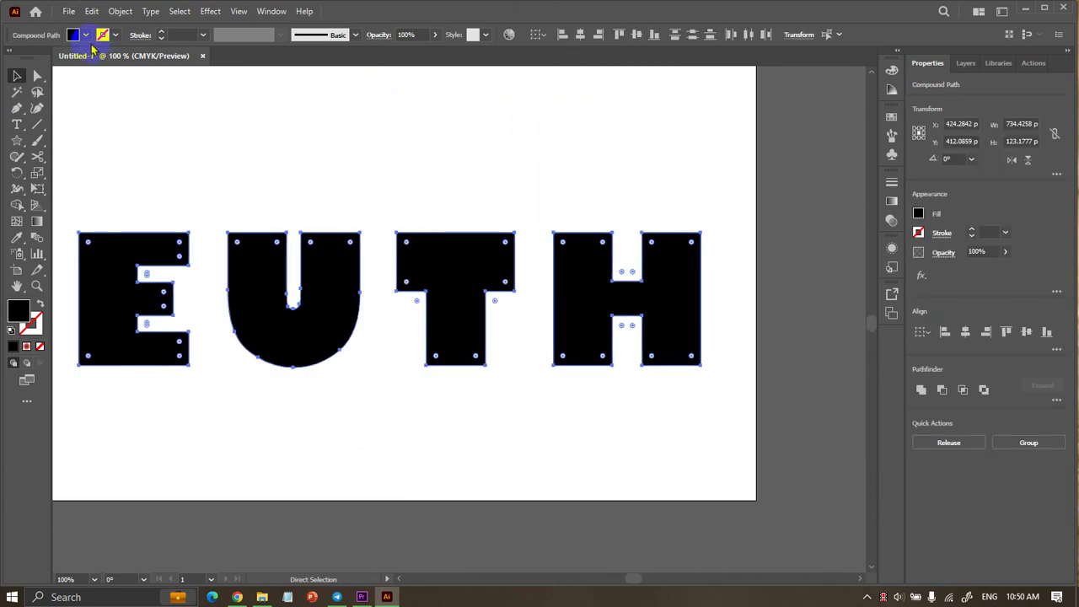
click(74, 35)
click(9, 58)
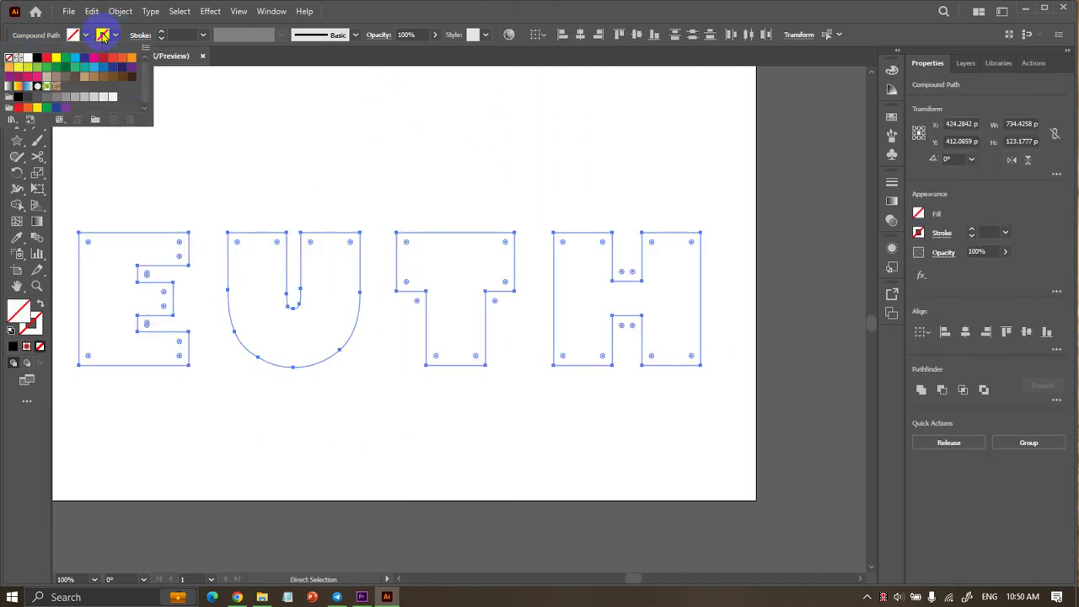
click(160, 35)
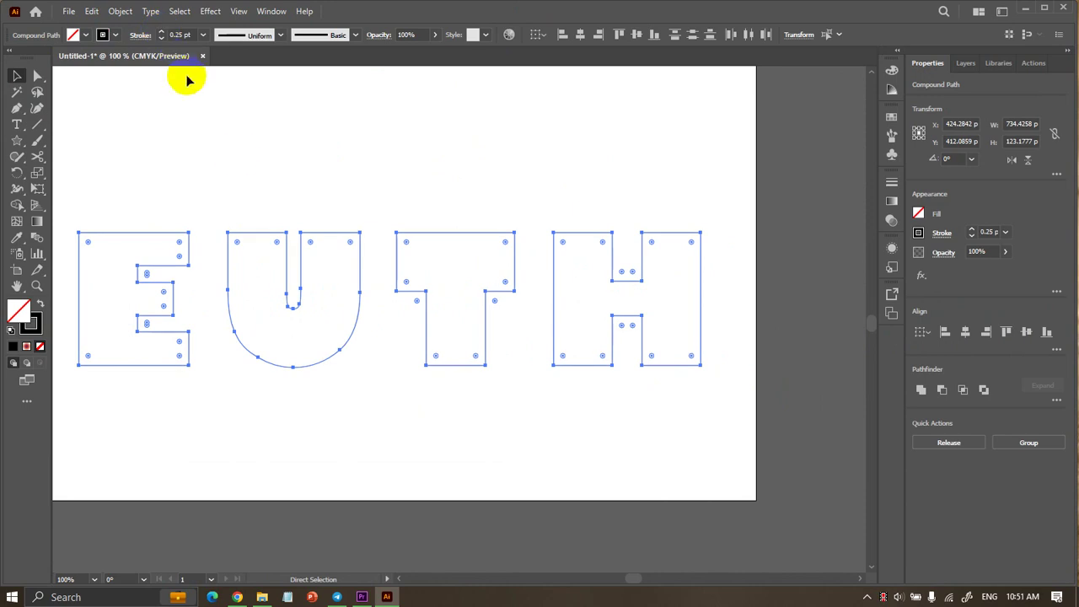
click(237, 156)
scroll(442, 232, left, 2)
scroll(379, 185, left, 2)
scroll(329, 152, down, 2)
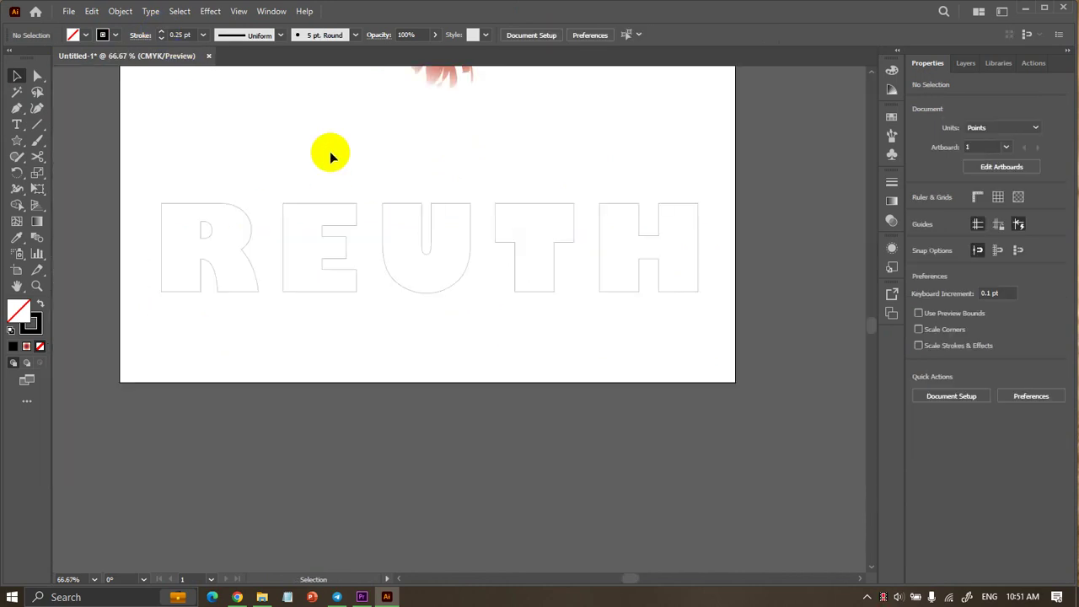
scroll(445, 301, up, 2)
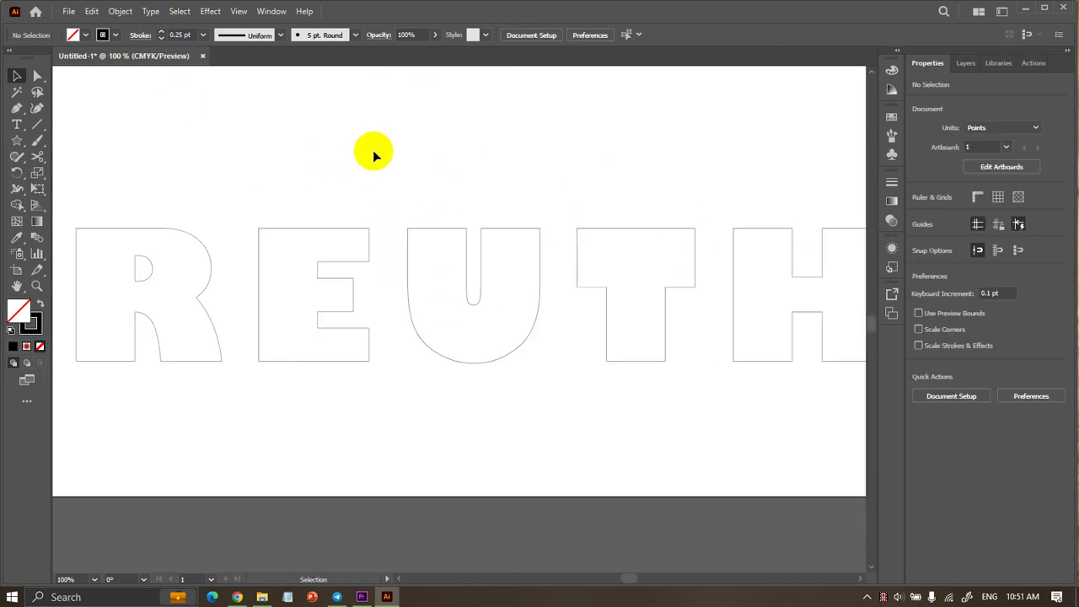
Place the standing man photo into the document.
click(76, 16)
click(127, 254)
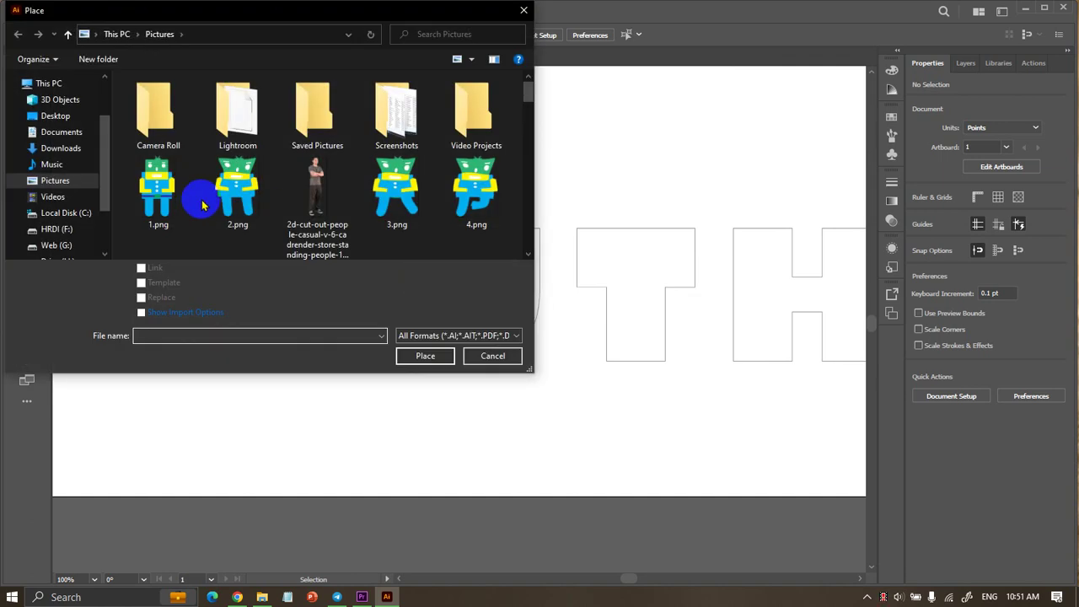
click(316, 190)
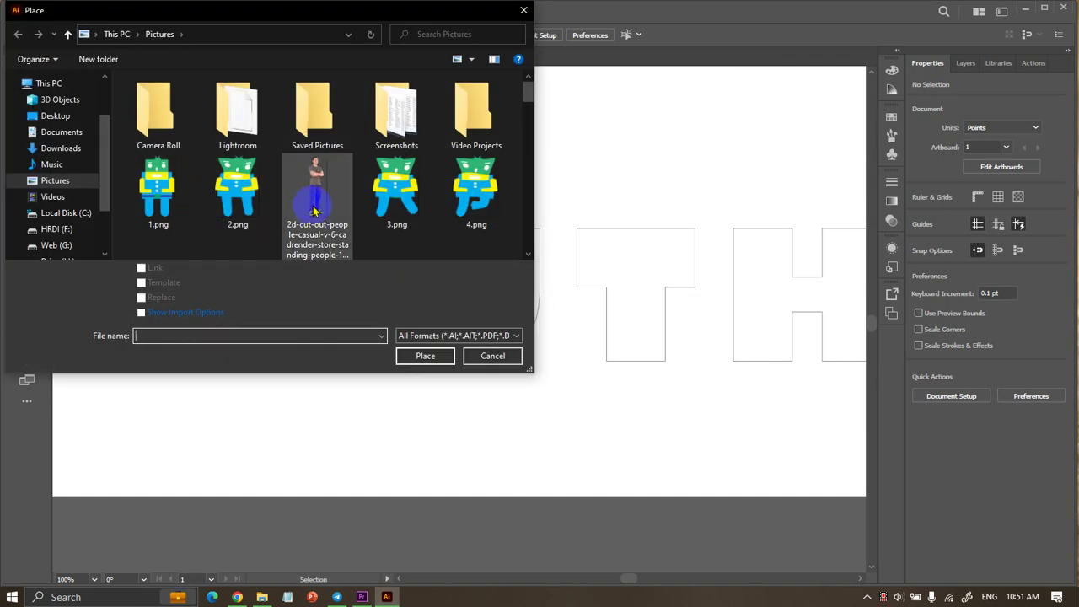
click(405, 359)
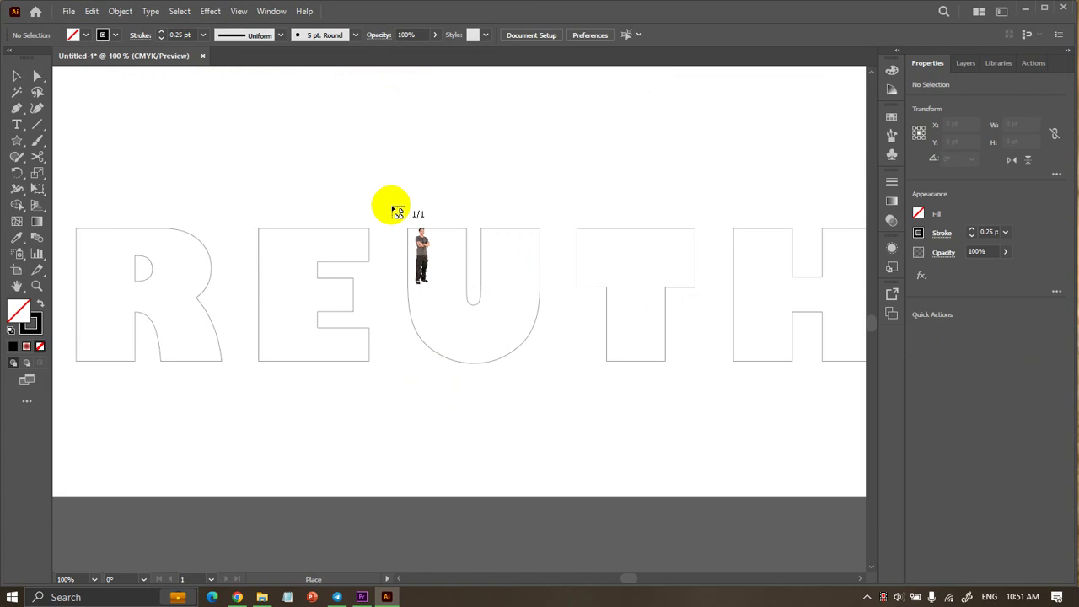
Position the man photo over the U and enlarge it taller than the letters.
drag(567, 434, 573, 436)
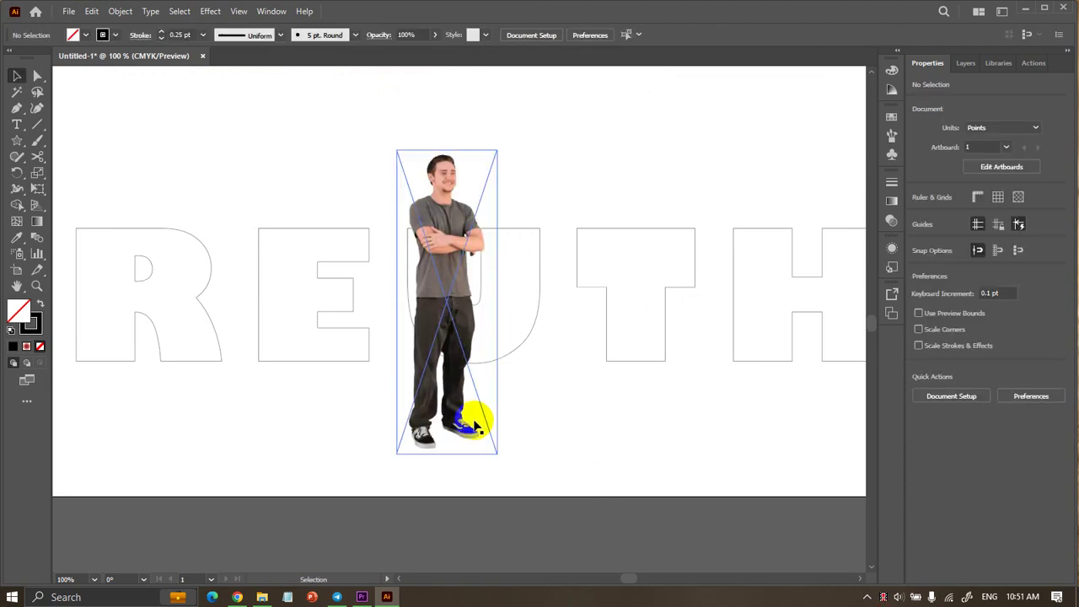
drag(459, 413, 485, 412)
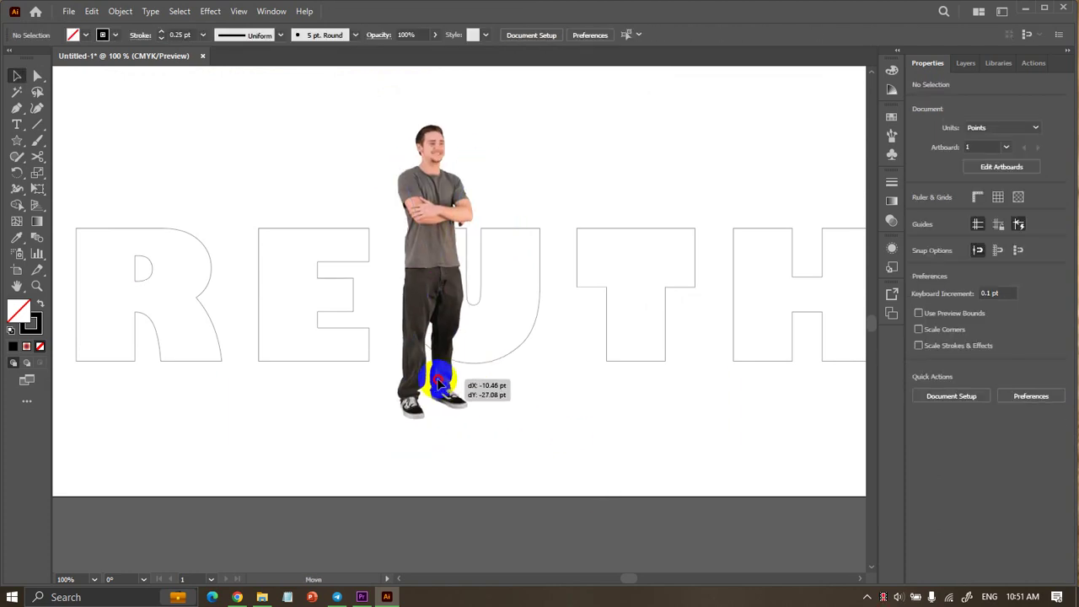
drag(485, 412, 447, 377)
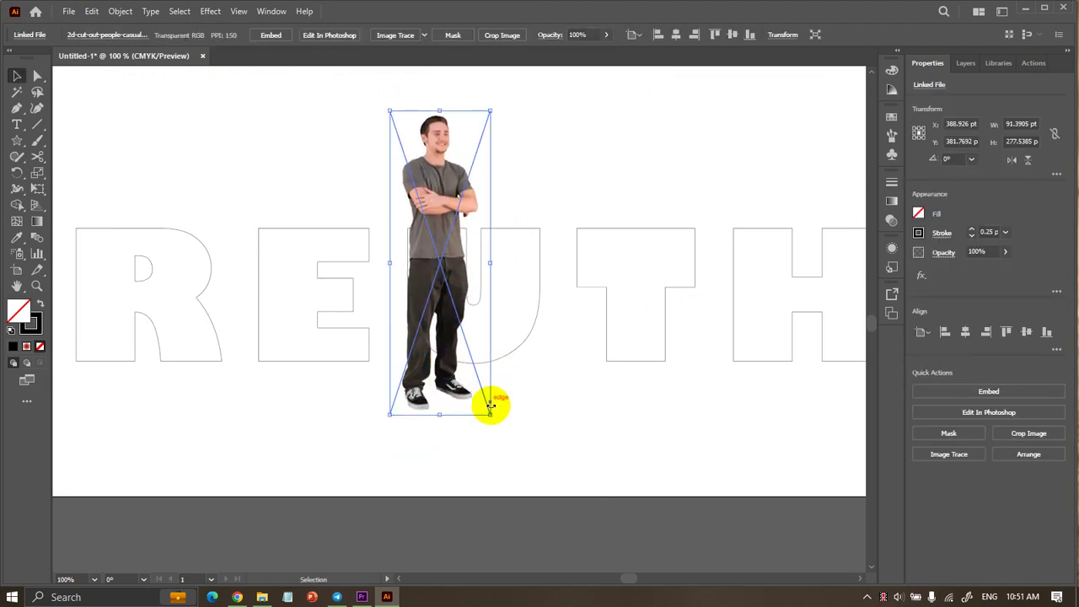
drag(492, 416, 520, 436)
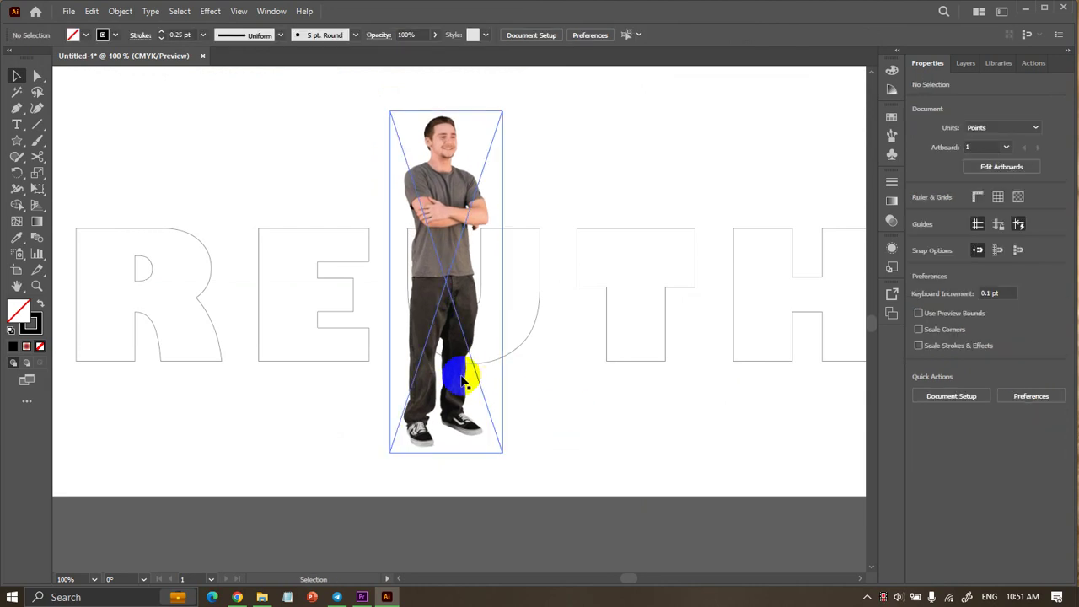
drag(455, 364, 438, 361)
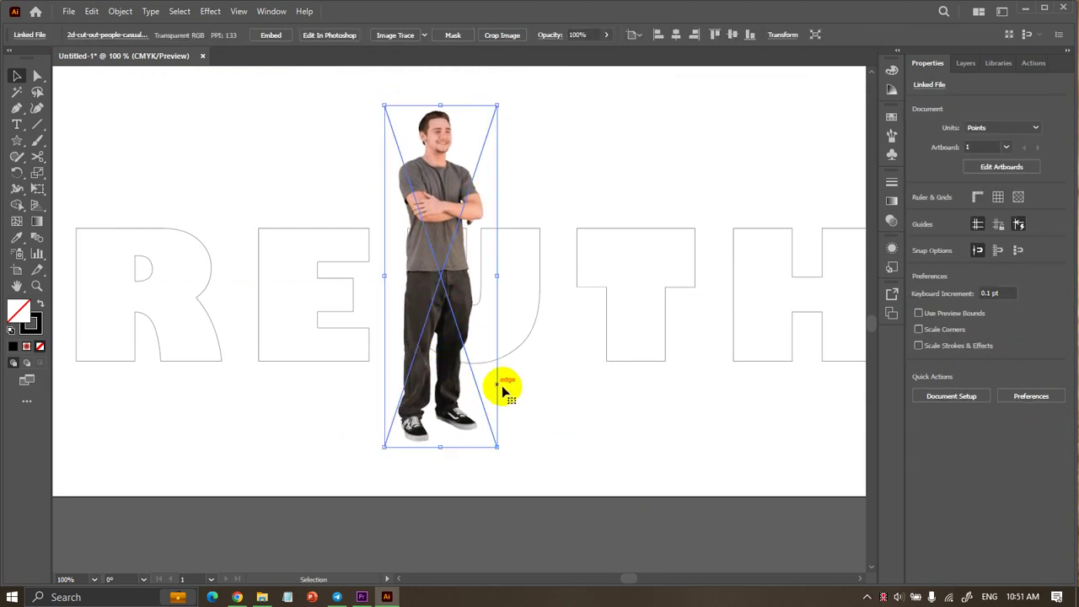
click(565, 428)
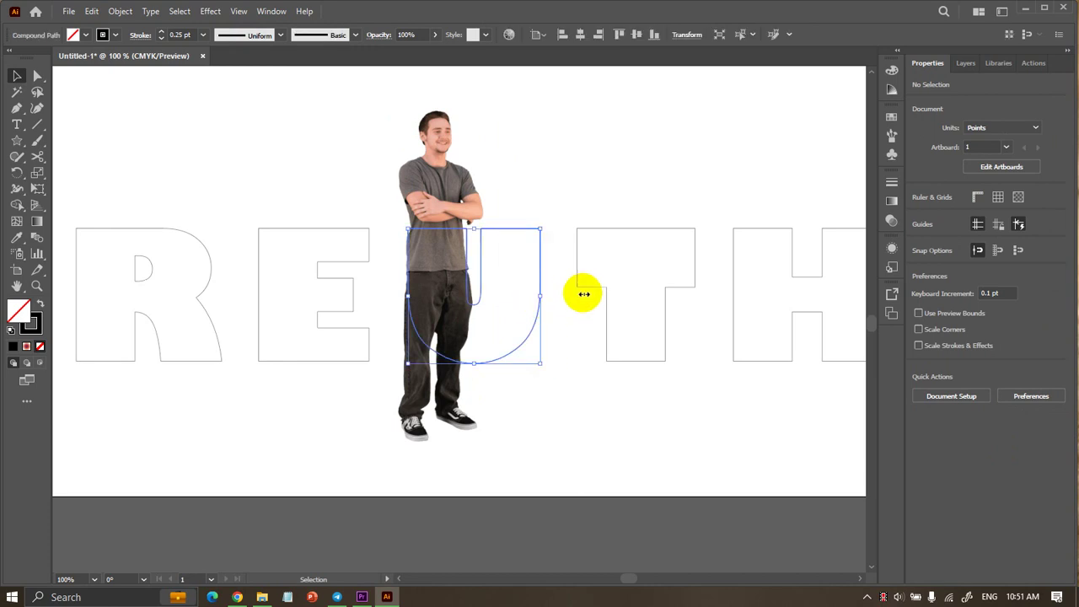
Check the T, photo and U objects, ending with the U outline selected.
click(576, 253)
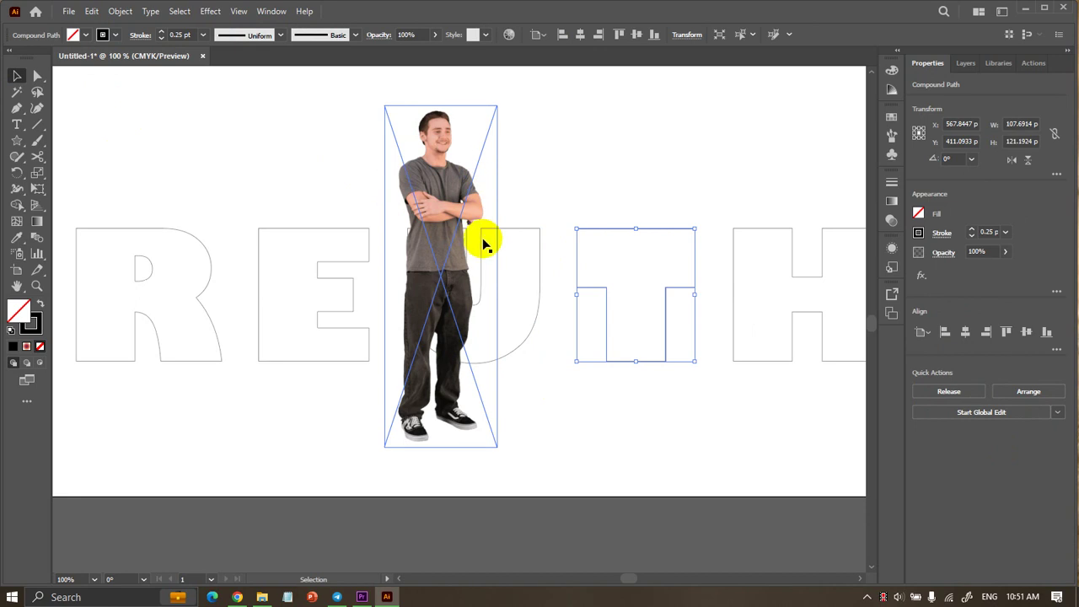
click(423, 202)
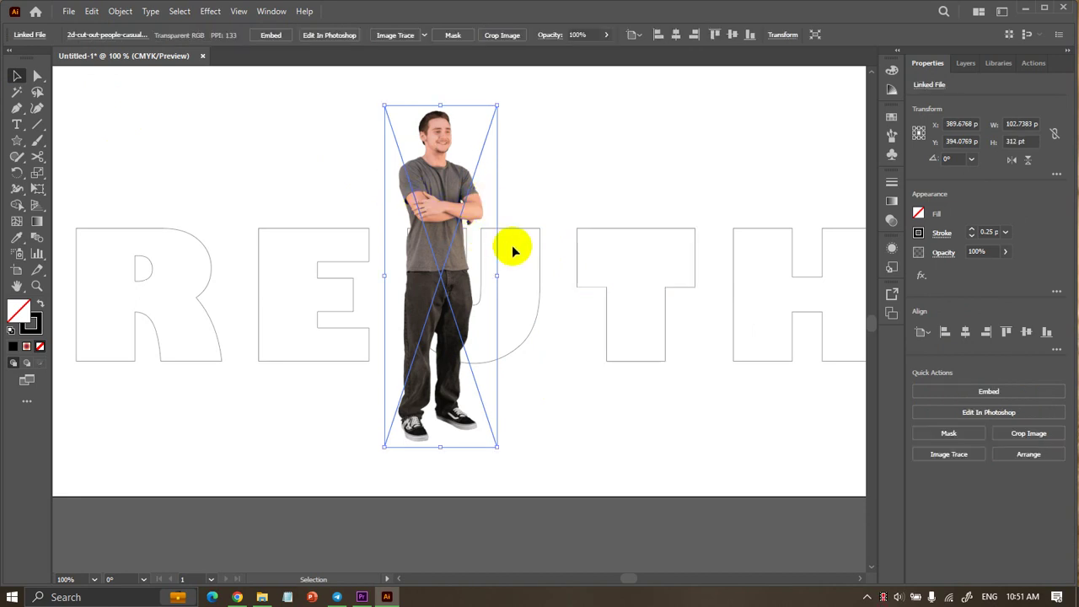
click(523, 229)
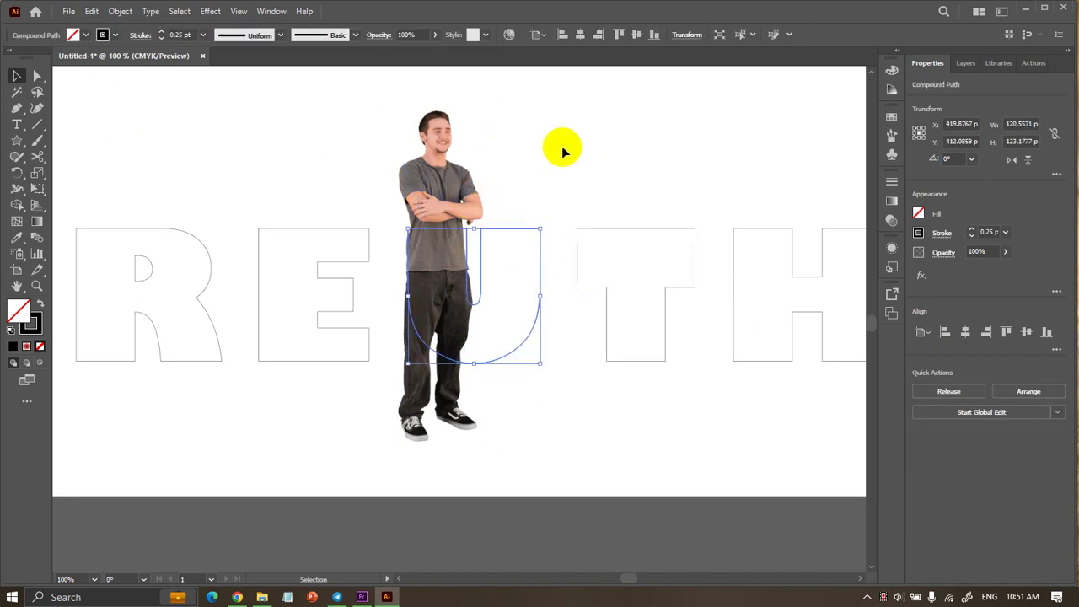
click(514, 183)
click(523, 229)
Move the U path above the photo in Layers and fill the U yellow.
click(963, 63)
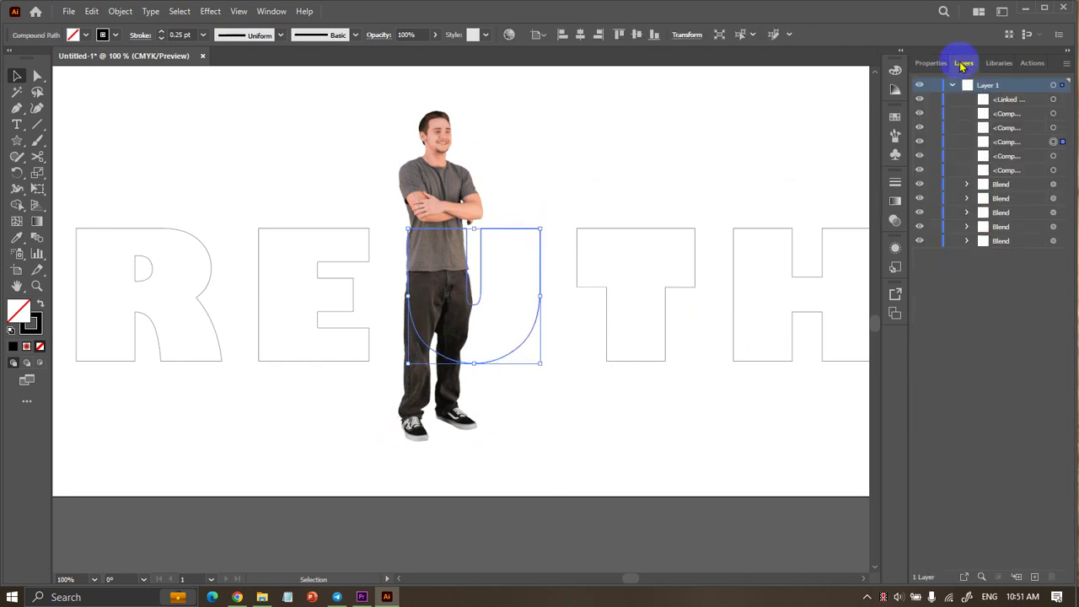
drag(1002, 148, 1014, 99)
click(666, 141)
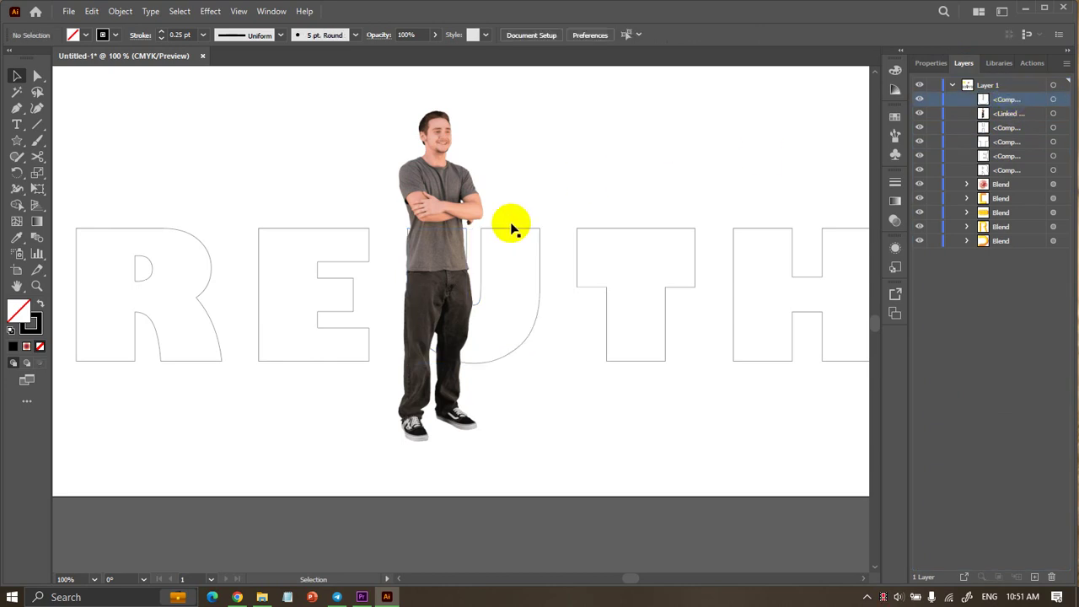
click(491, 235)
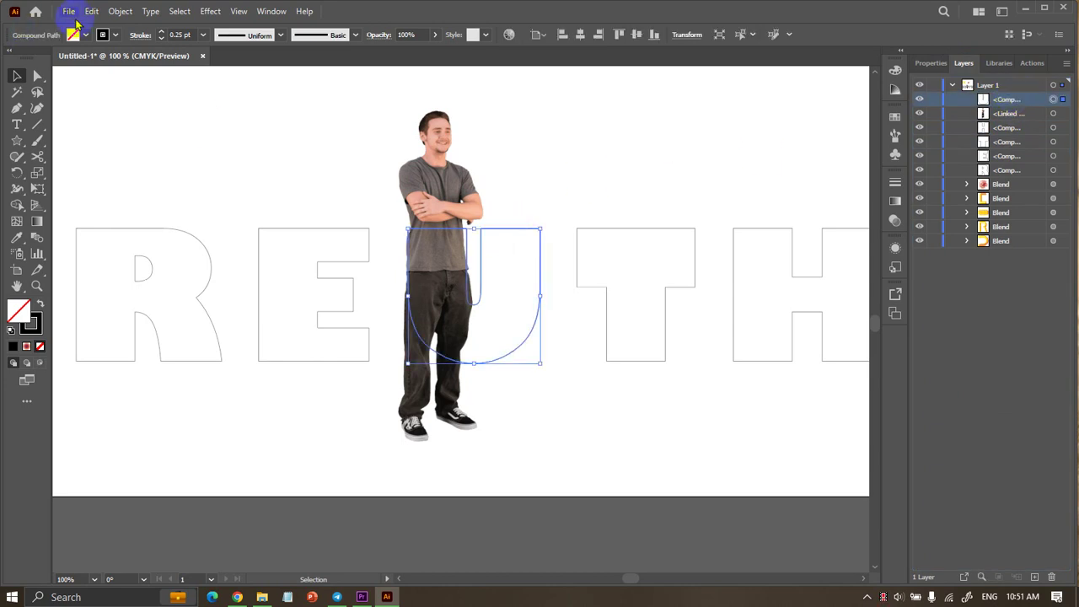
click(76, 34)
click(58, 61)
click(174, 127)
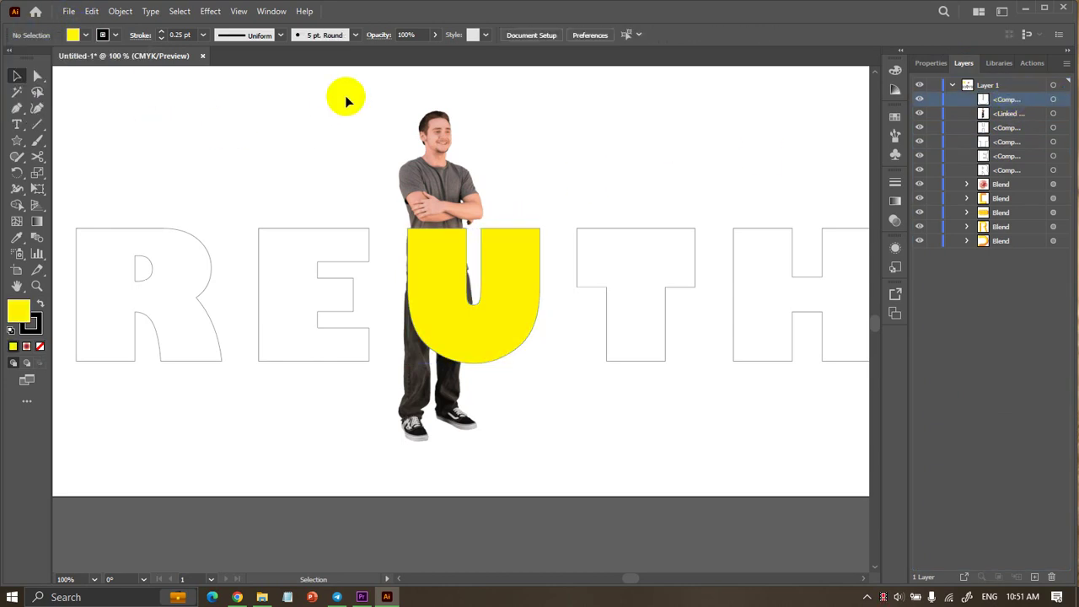
Select the man photo together with the U and bring up the context menu for clipping.
click(494, 152)
drag(488, 170, 476, 264)
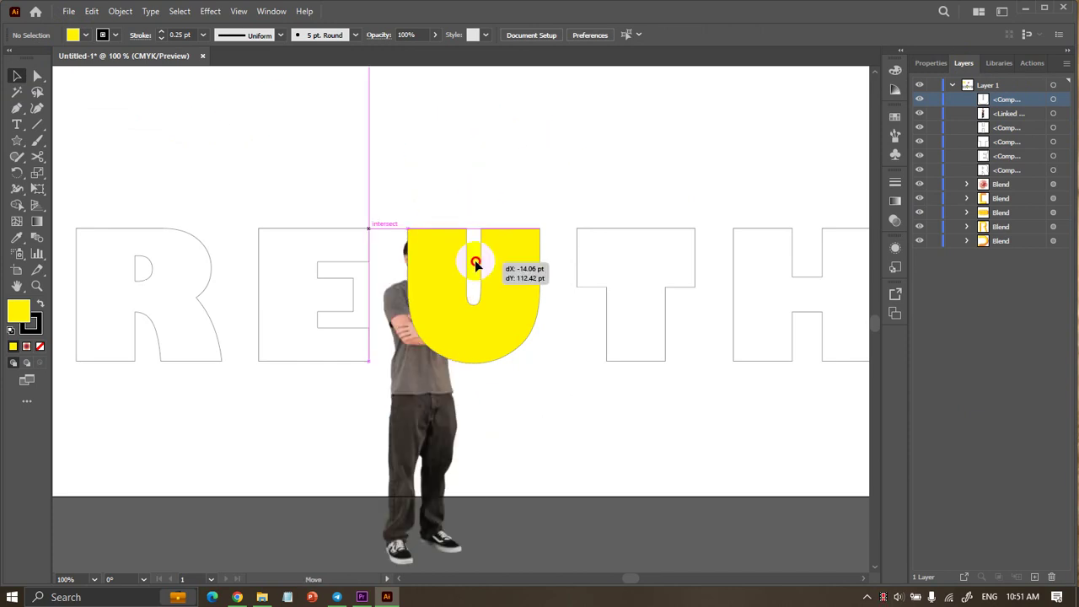
key(ctrl+z)
click(525, 380)
click(429, 280)
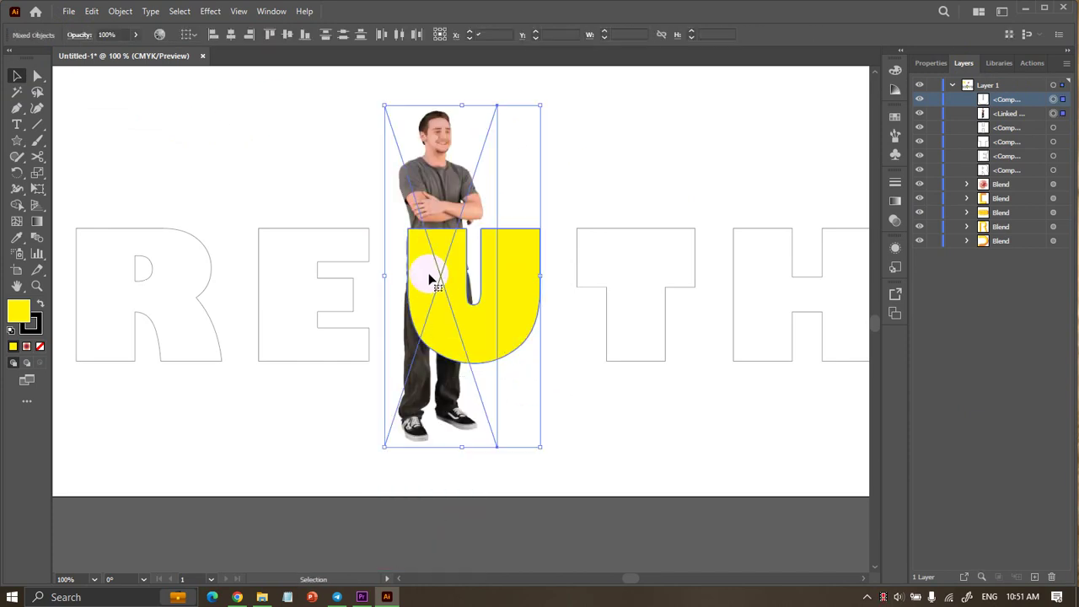
right_click(430, 281)
Drag the man's photo down inside the U clip group so his face shows.
click(451, 449)
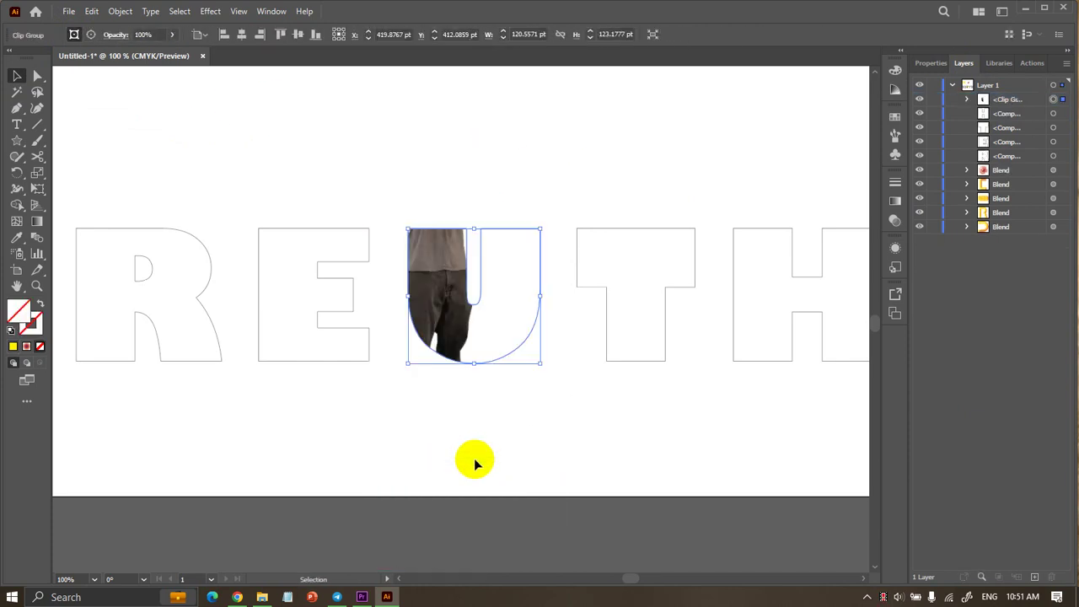
click(474, 461)
double_click(444, 301)
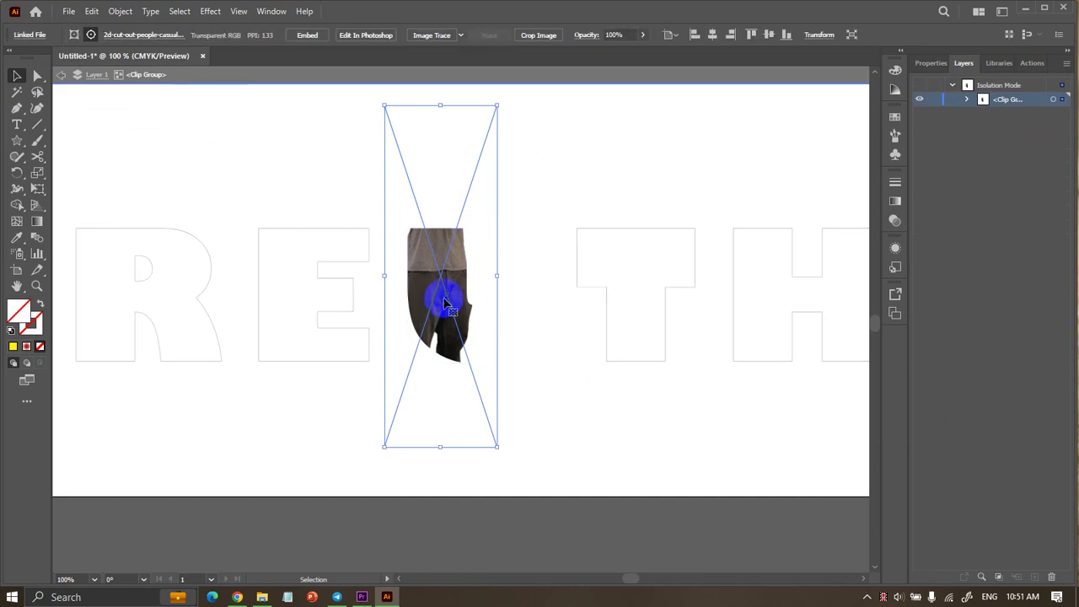
drag(444, 301, 445, 432)
click(512, 379)
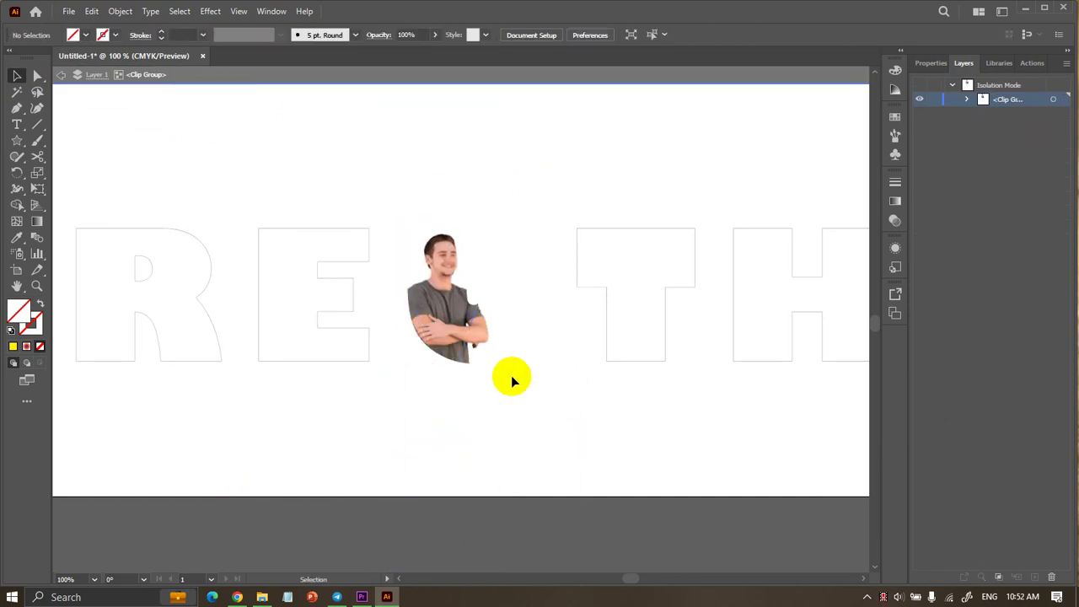
click(502, 354)
Give the U clipping outline a thin 0.25 pt stroke.
click(538, 319)
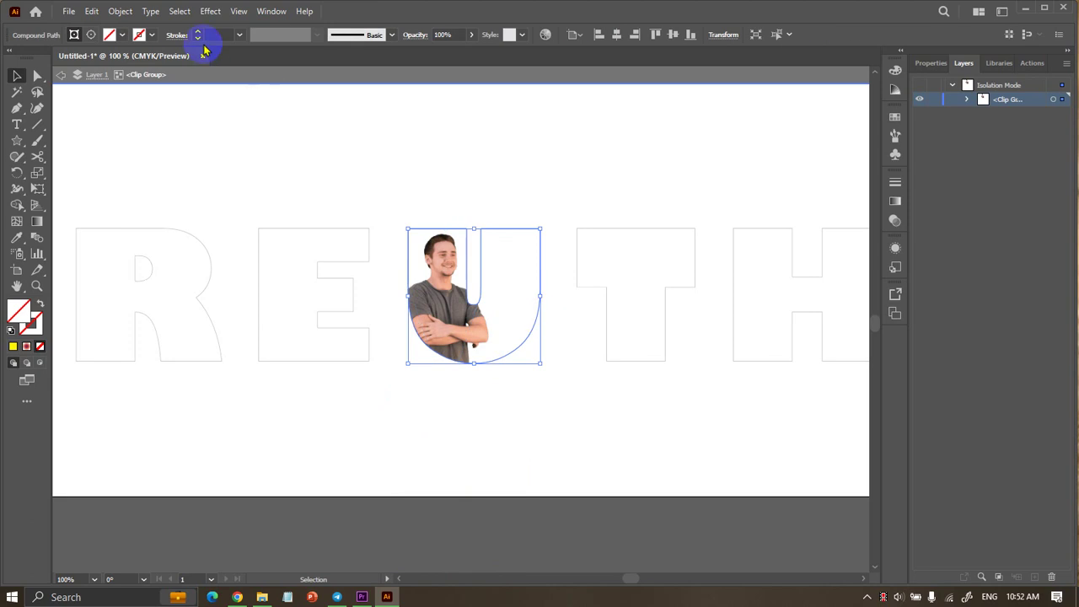
click(197, 31)
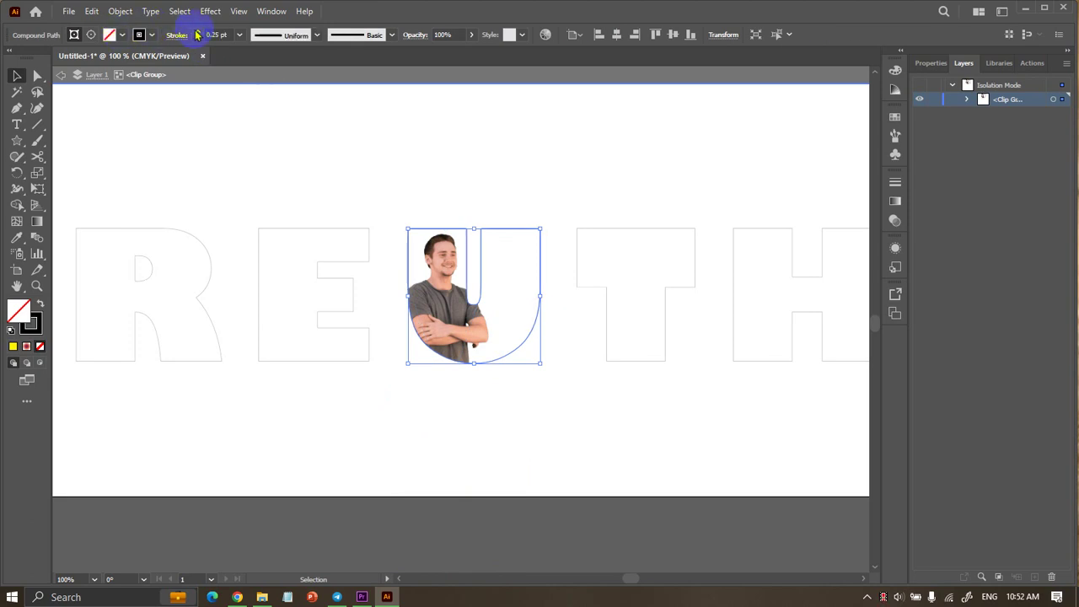
click(287, 131)
Move the photo up inside the U so his shirt and trousers fill it, then exit isolation.
click(460, 323)
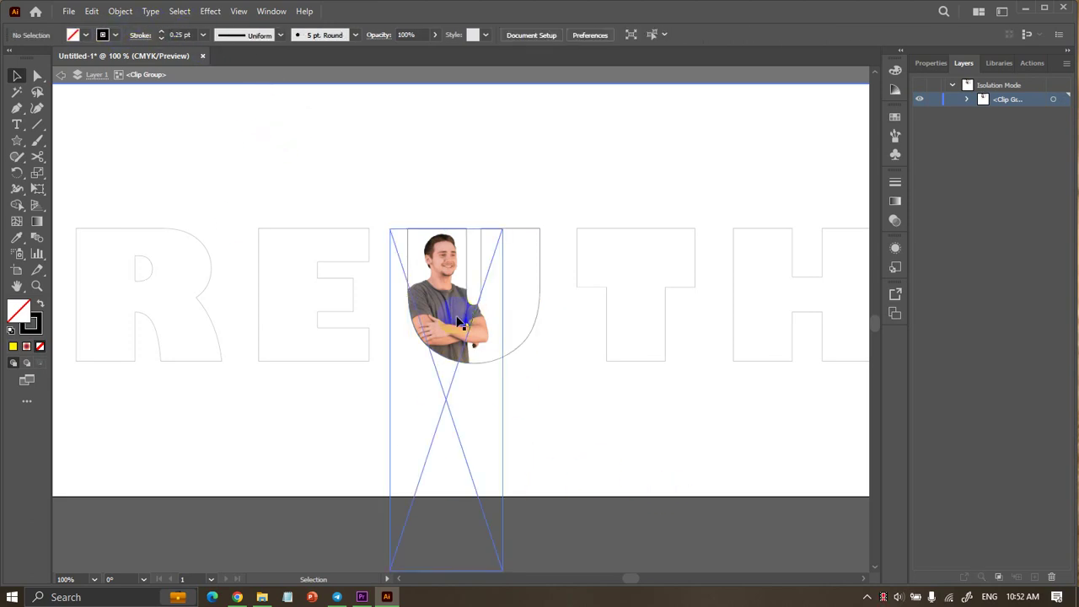
double_click(455, 336)
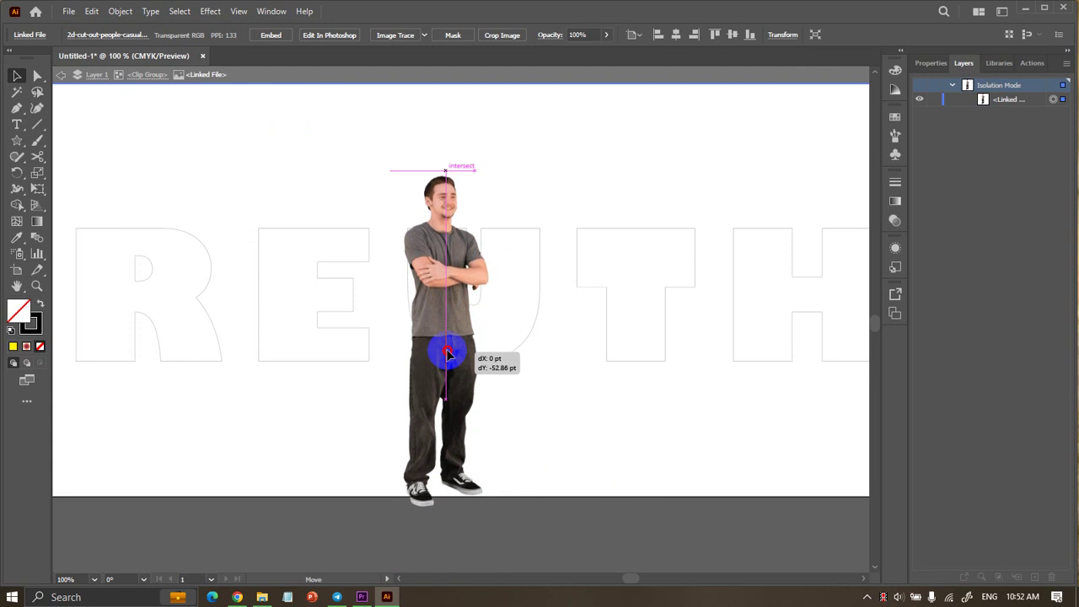
drag(452, 404, 451, 306)
click(559, 466)
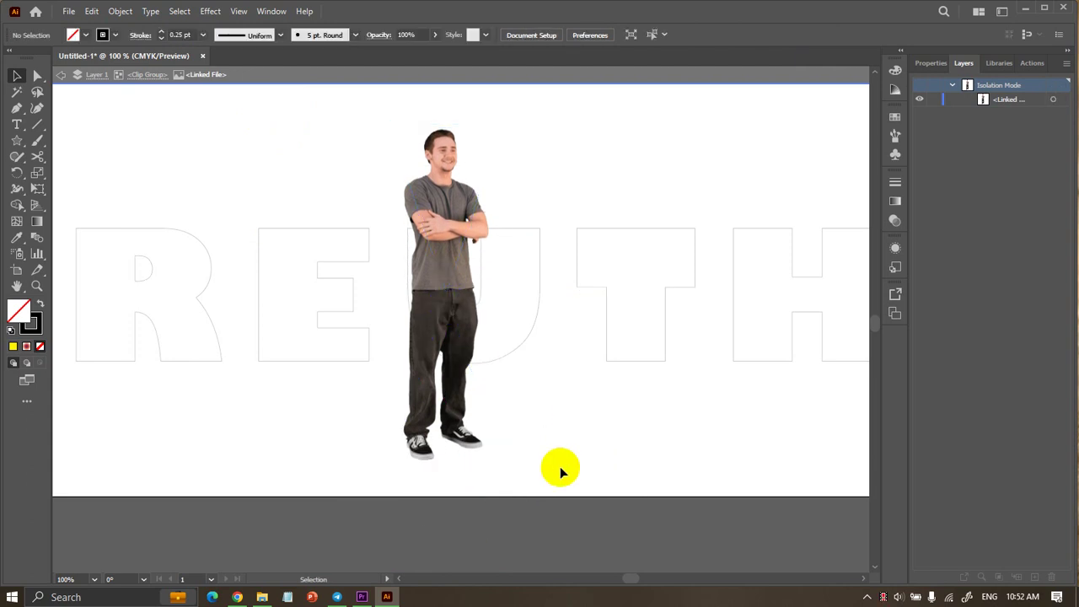
double_click(560, 466)
click(448, 250)
click(448, 250)
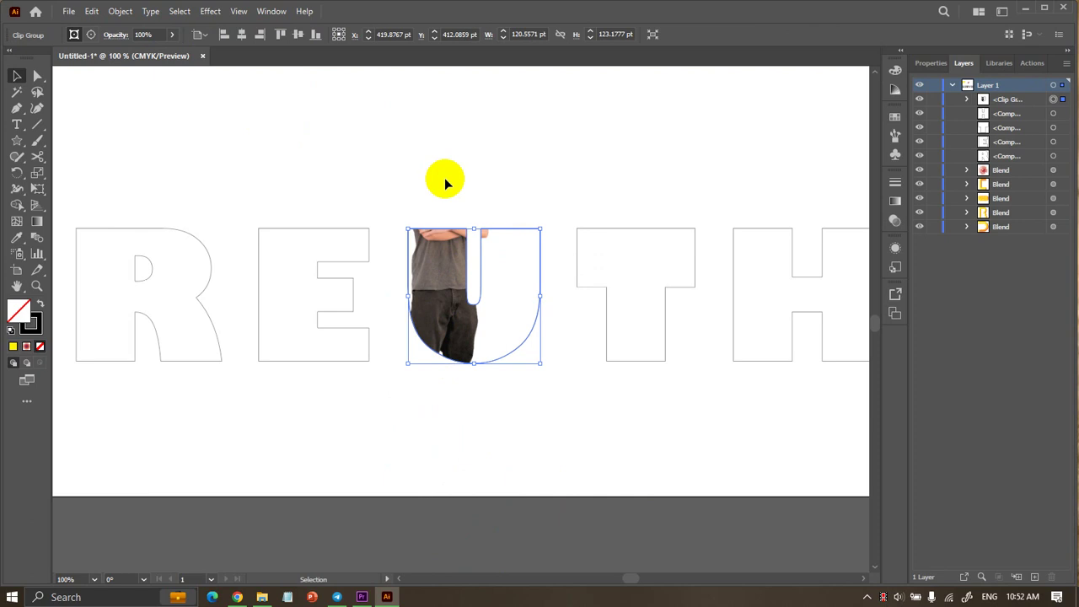
Paste a full copy of the man photo in front and nudge it slightly left.
click(578, 166)
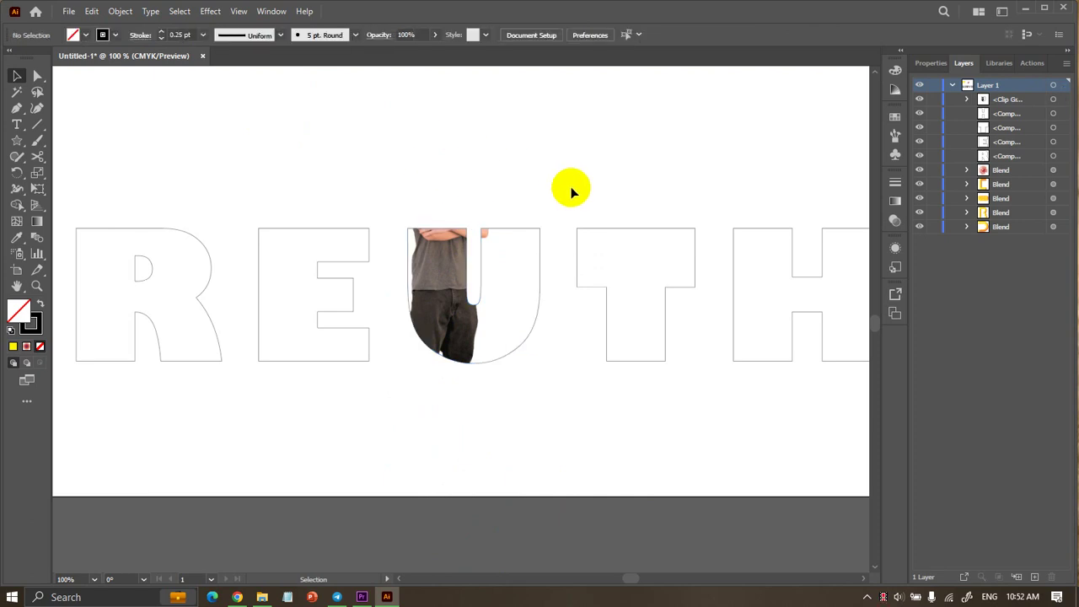
click(456, 299)
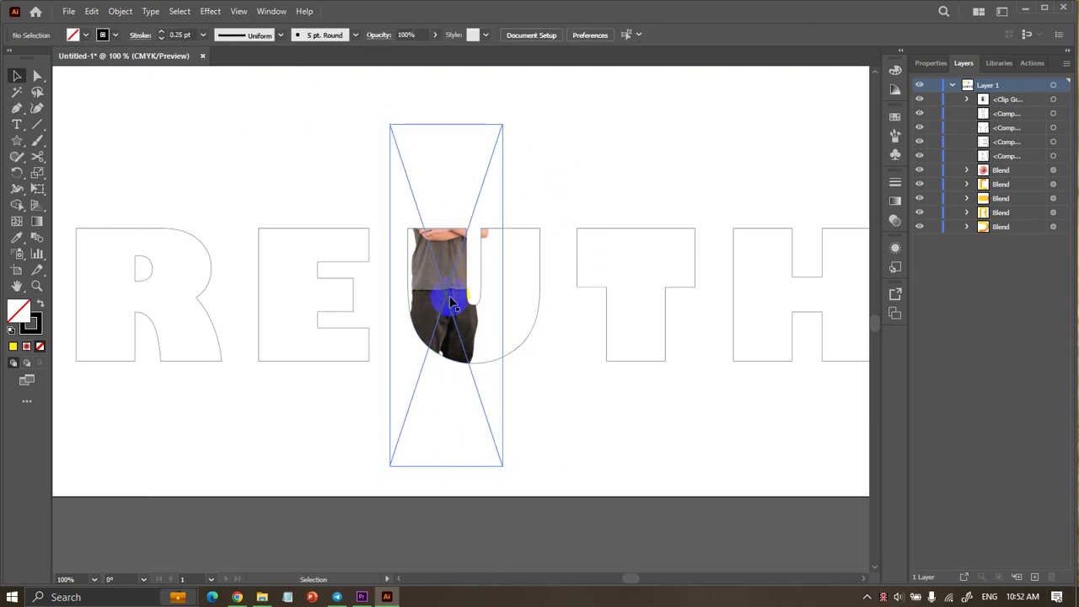
double_click(451, 302)
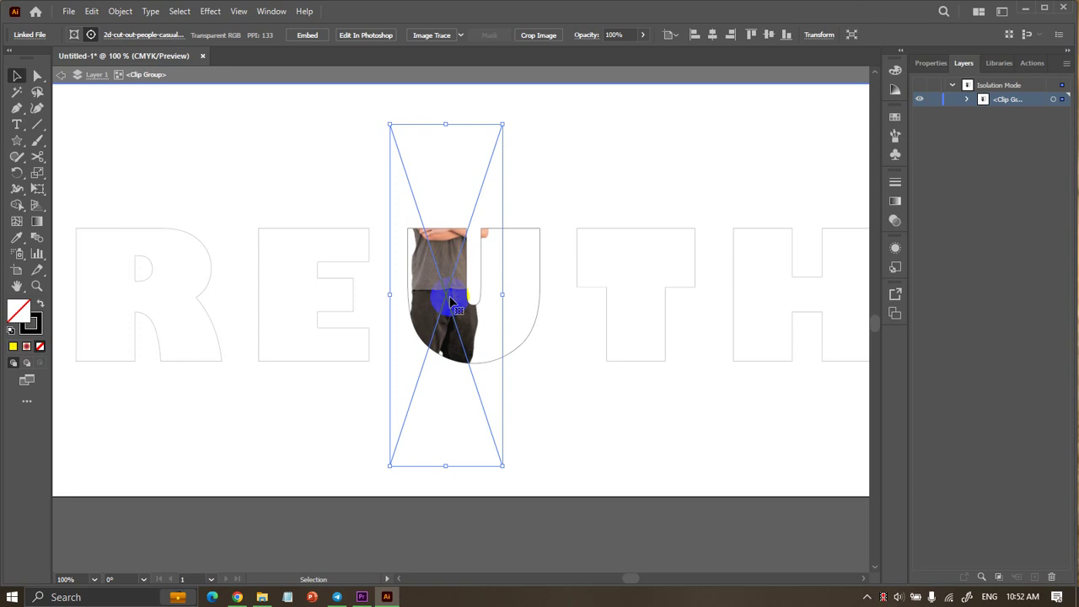
double_click(174, 123)
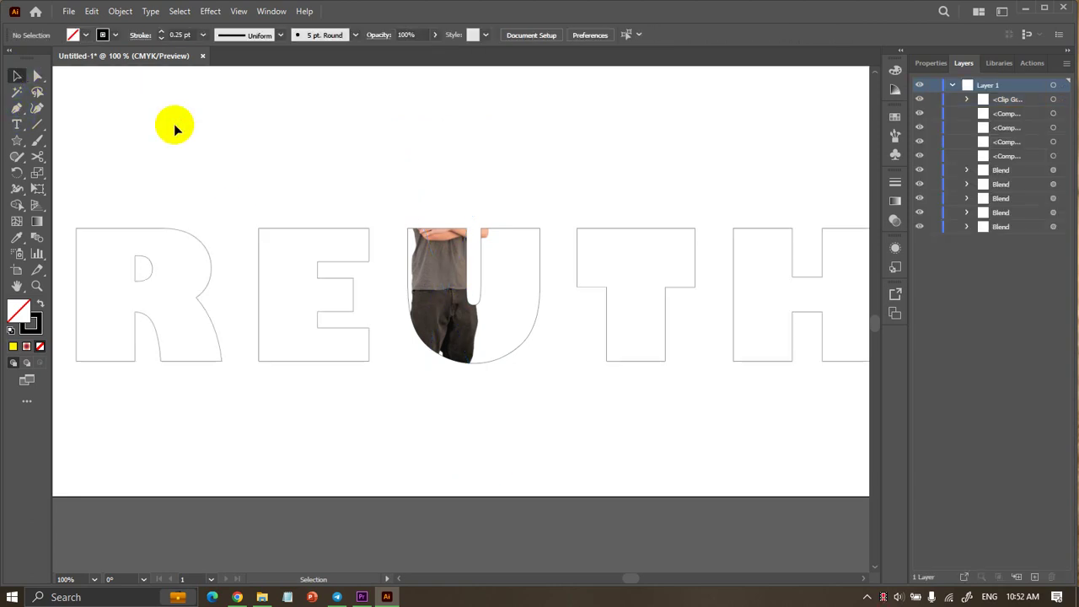
key(ctrl+v)
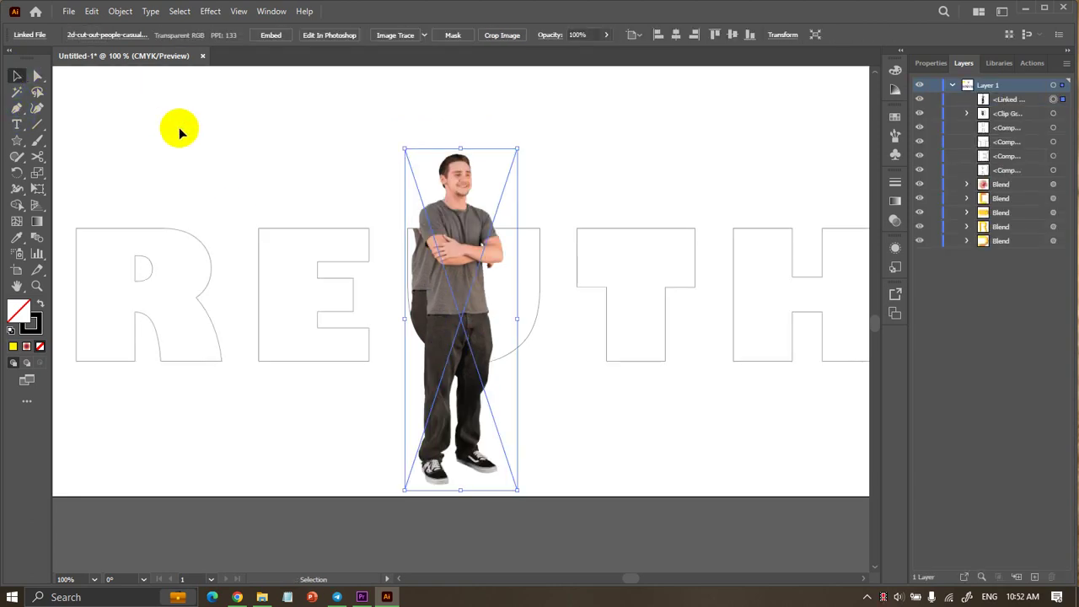
click(472, 295)
drag(468, 311, 448, 306)
click(565, 416)
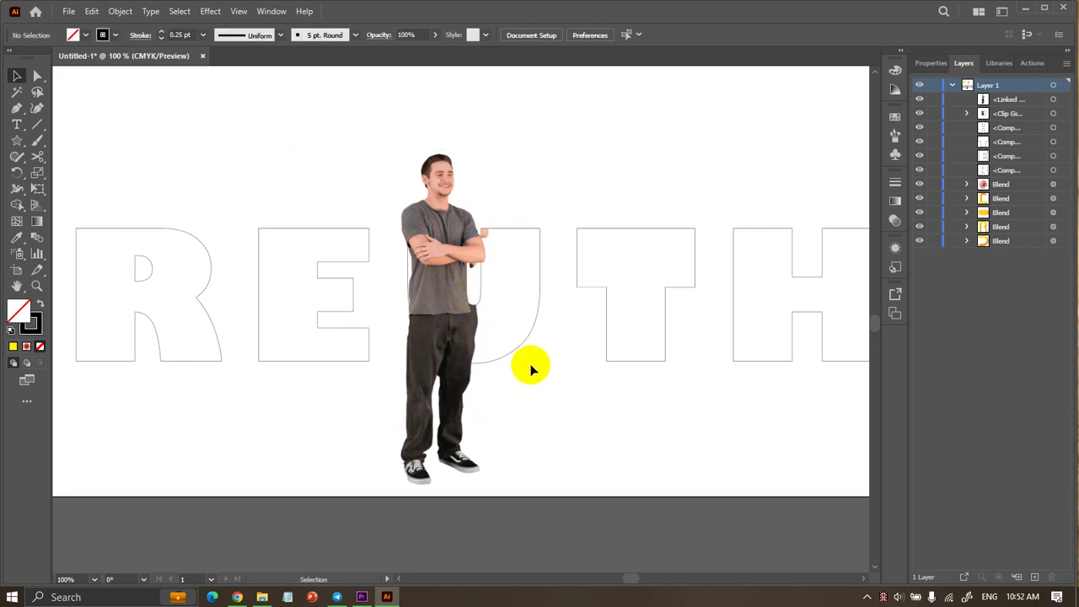
Select the photo together with the U shape and clip the photo inside the letter.
alt+scroll(518, 363, up, 2)
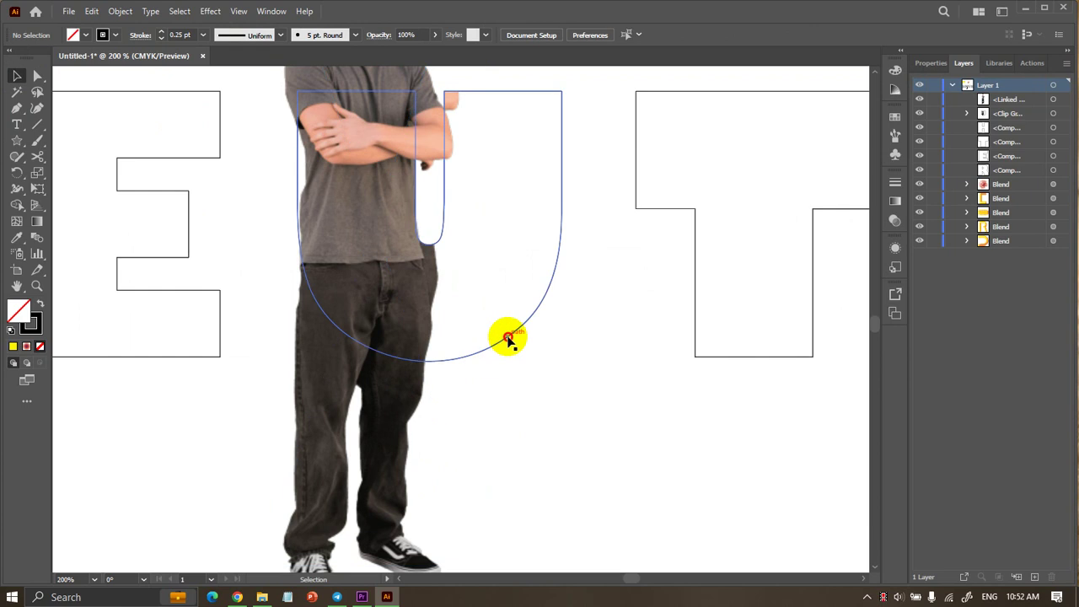
click(508, 340)
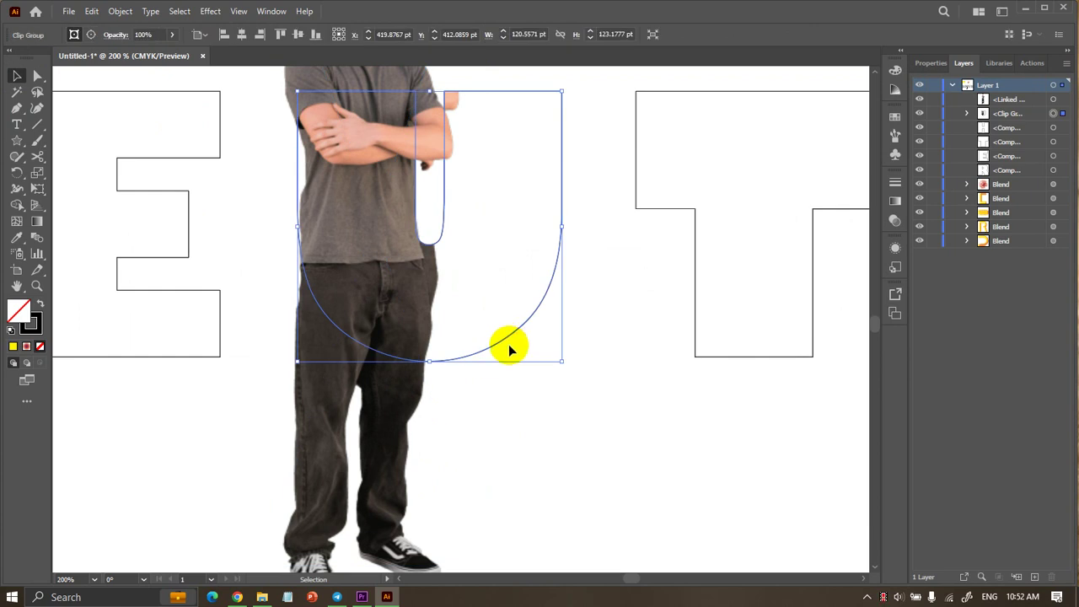
click(549, 439)
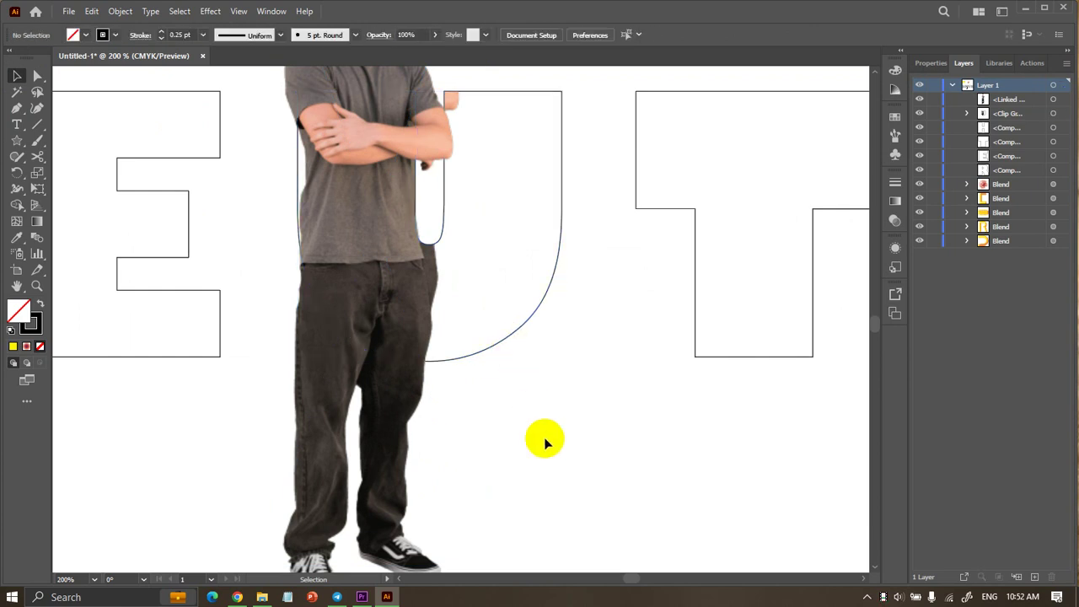
click(510, 338)
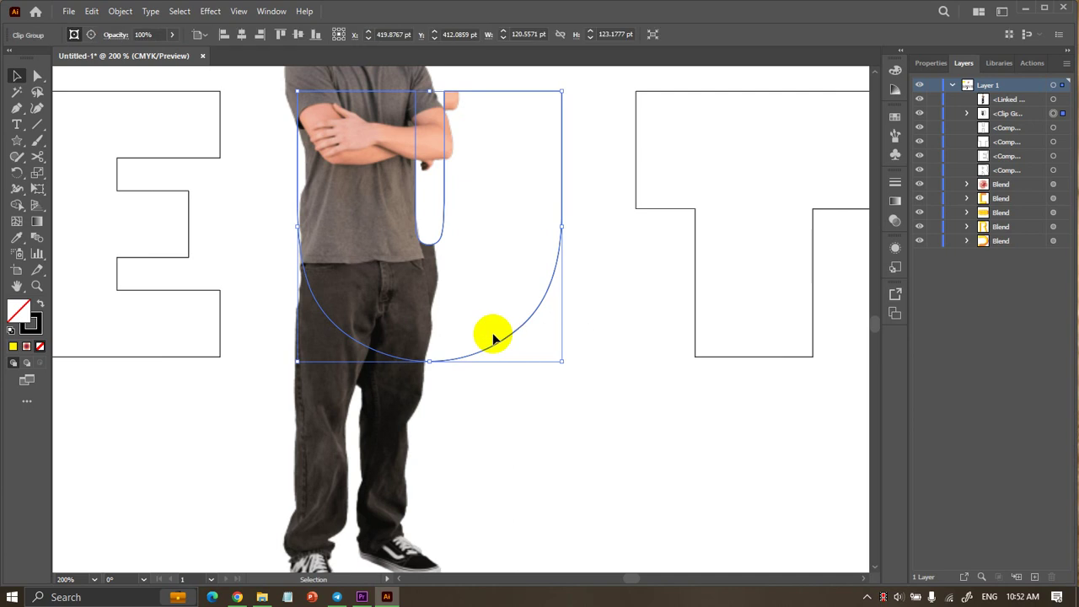
click(556, 368)
key(ctrl+x)
key(ctrl+f)
Duplicate the U clip group in place with Ctrl+C and Ctrl+F.
scroll(528, 451, down, 1)
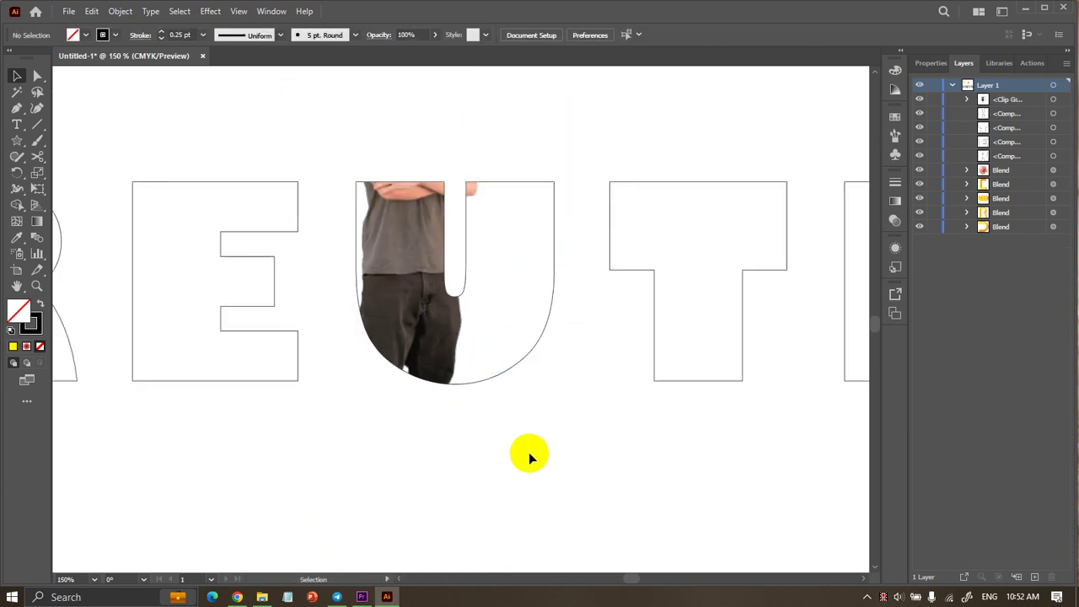
scroll(472, 421, up, 1)
click(538, 362)
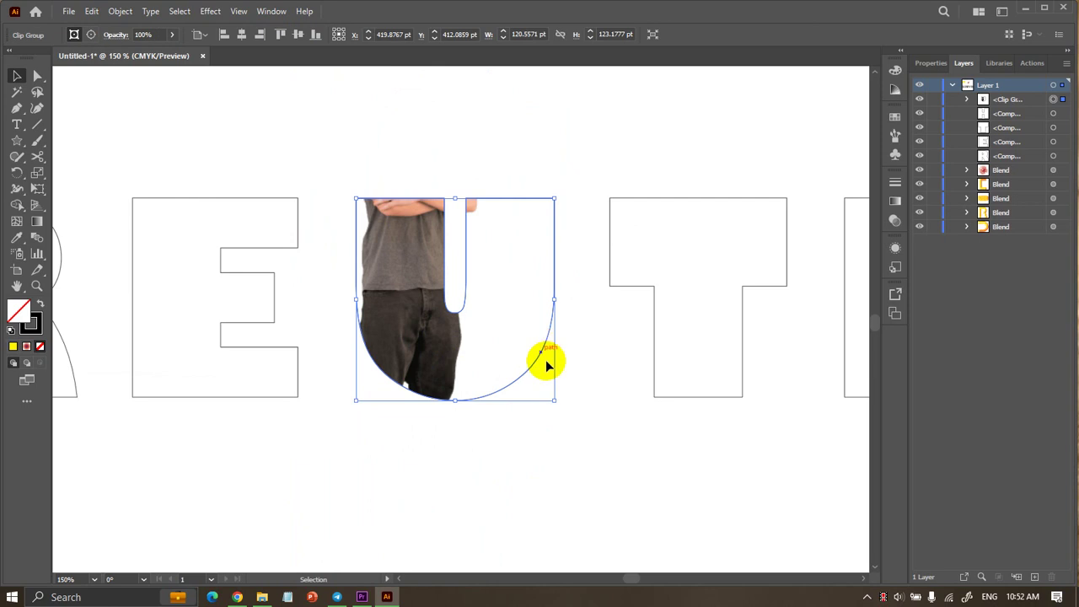
key(a)
key(ctrl+c)
key(ctrl+f)
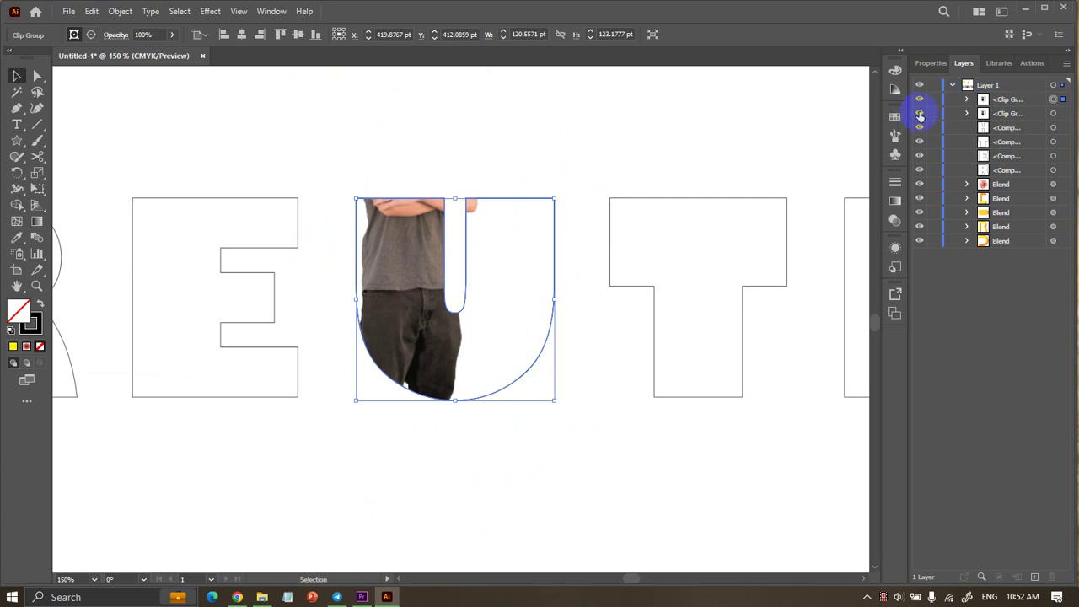
Lock the lower Clip Group in the Layers panel and start renaming the top copy.
click(933, 114)
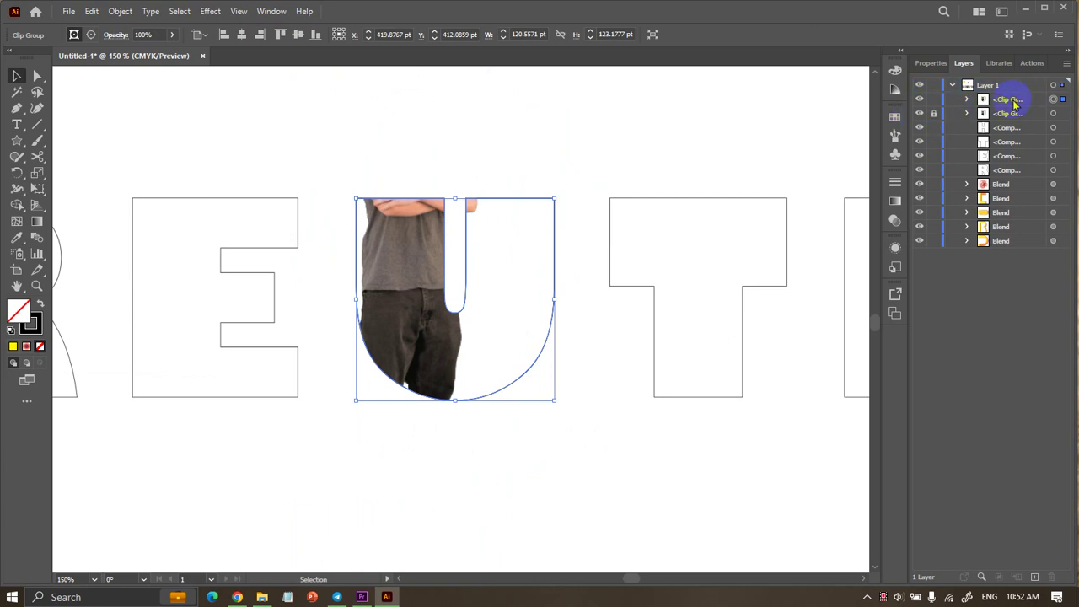
click(1004, 101)
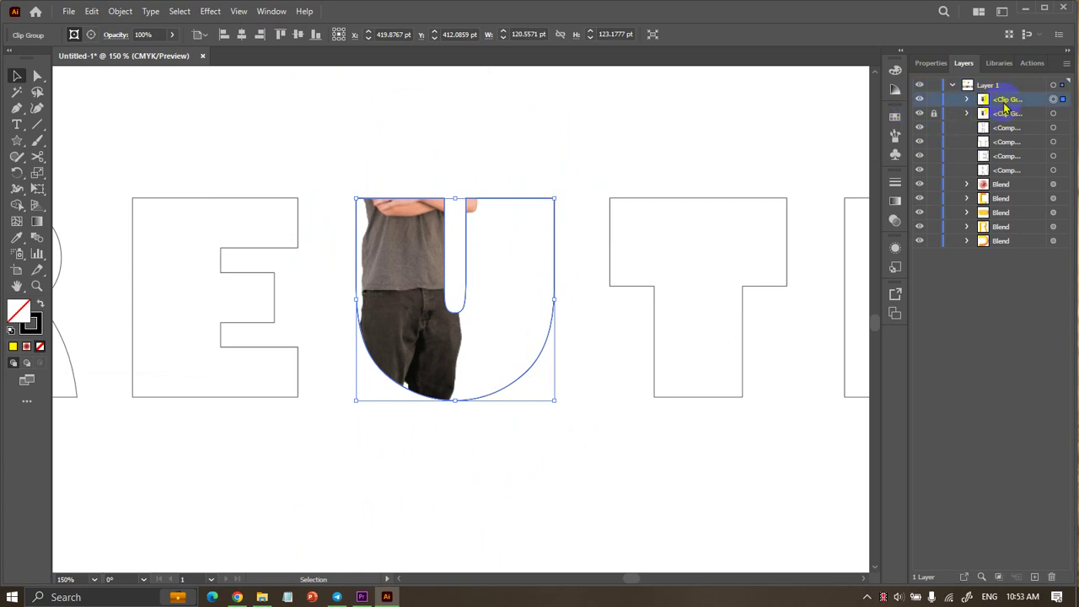
double_click(1008, 99)
Inside the top clip group, set the U outline's stroke to None, then exit isolation.
double_click(425, 318)
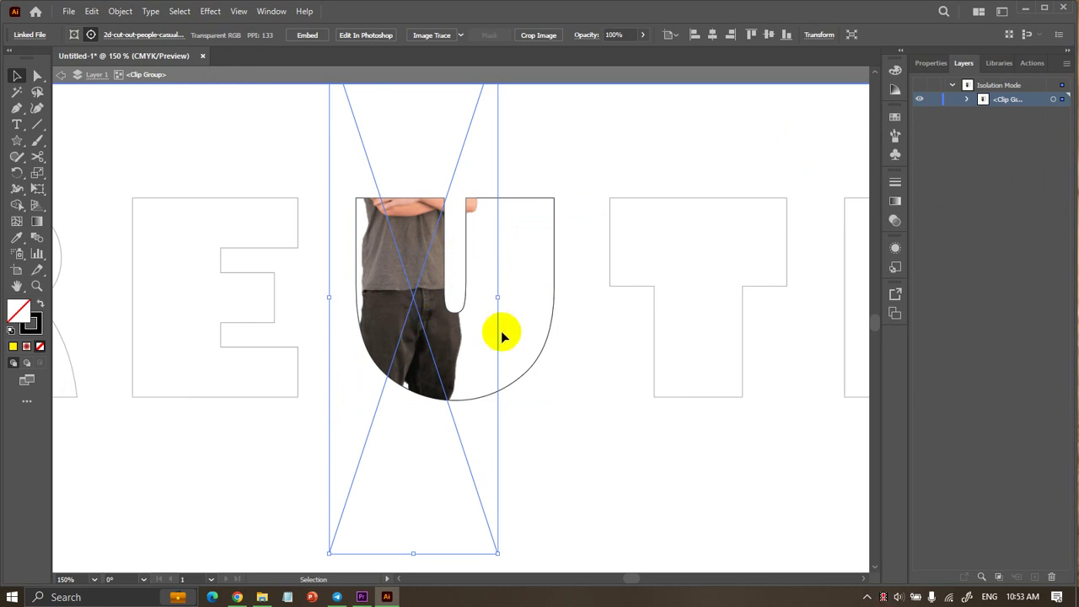
click(548, 327)
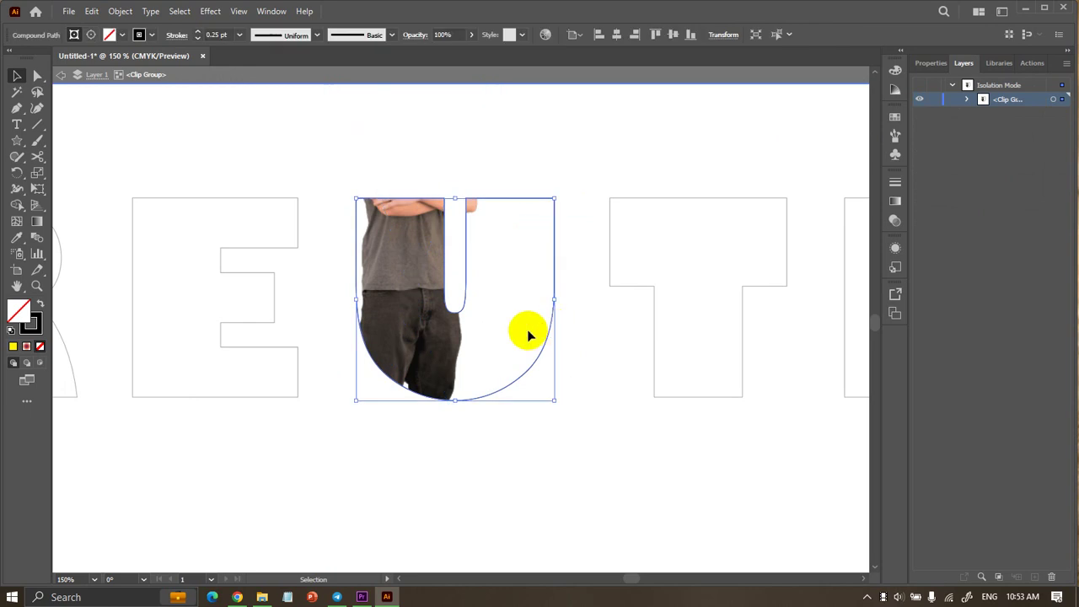
click(151, 35)
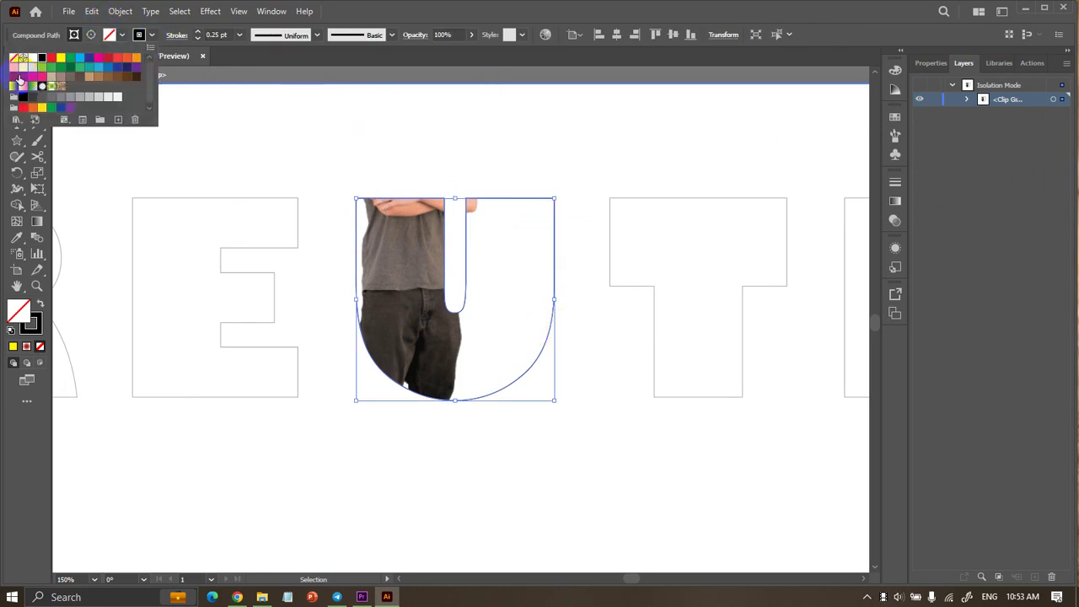
click(584, 172)
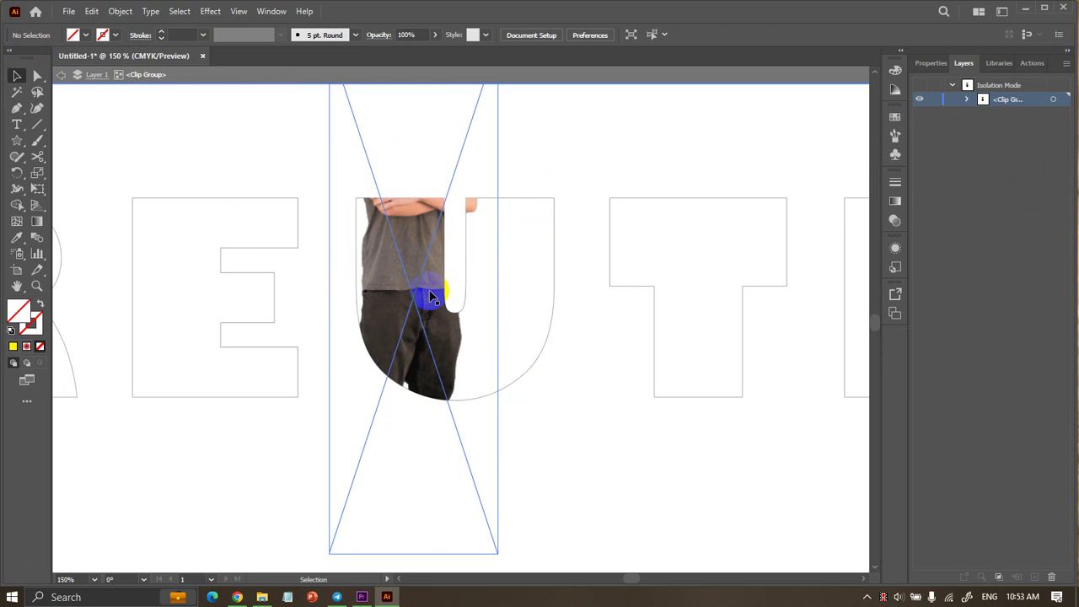
drag(429, 297, 437, 523)
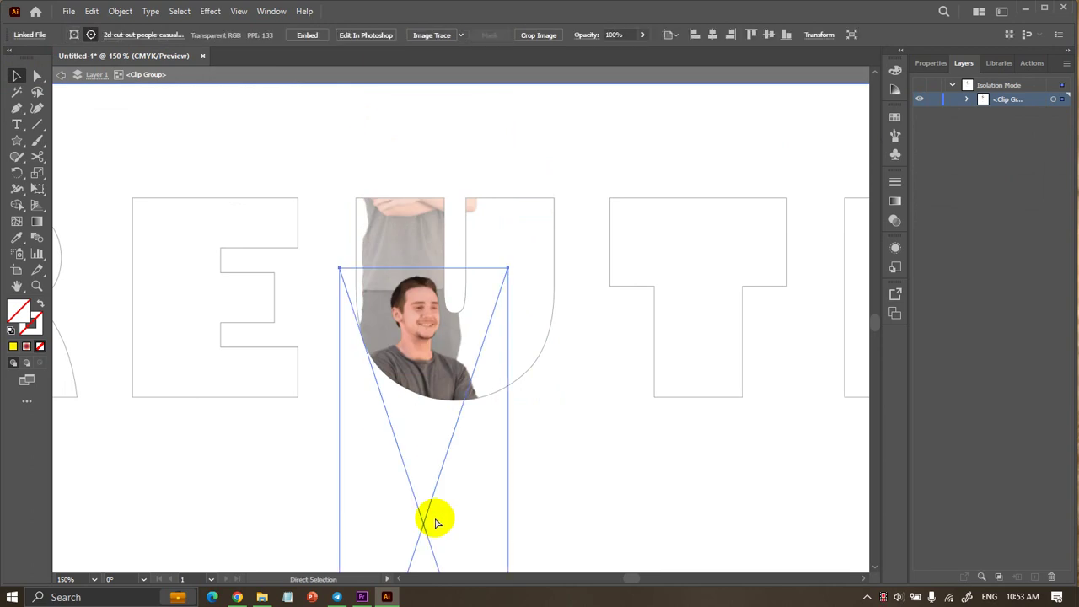
key(ctrl+z)
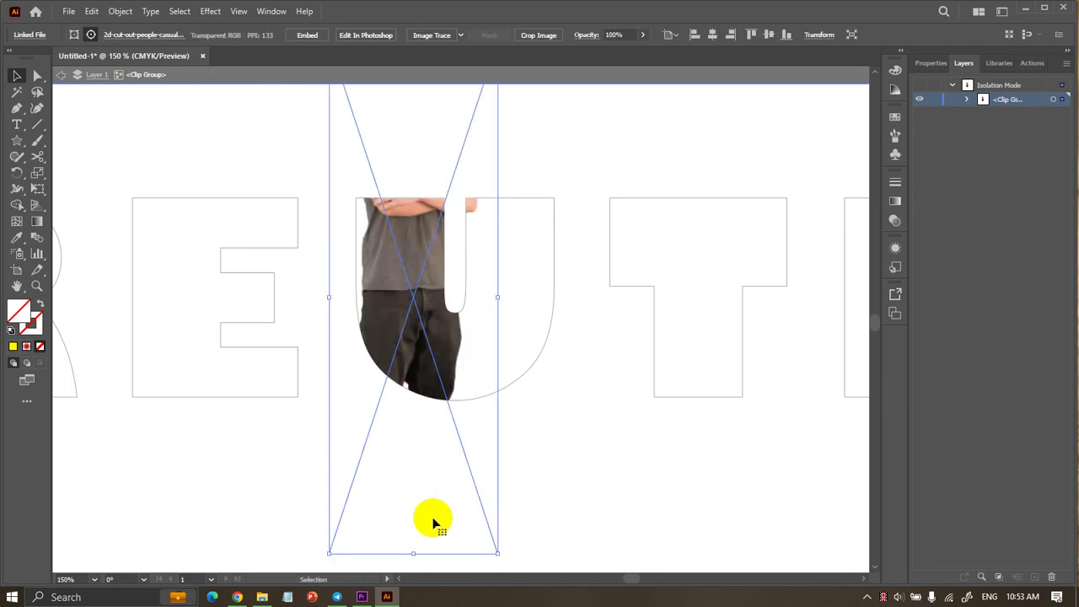
click(429, 361)
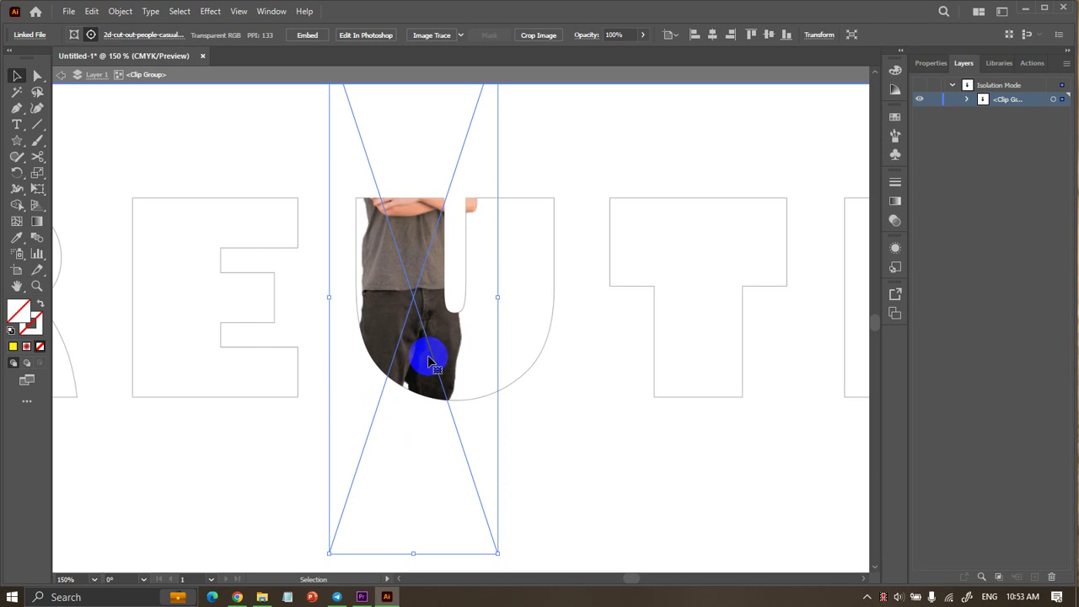
double_click(606, 440)
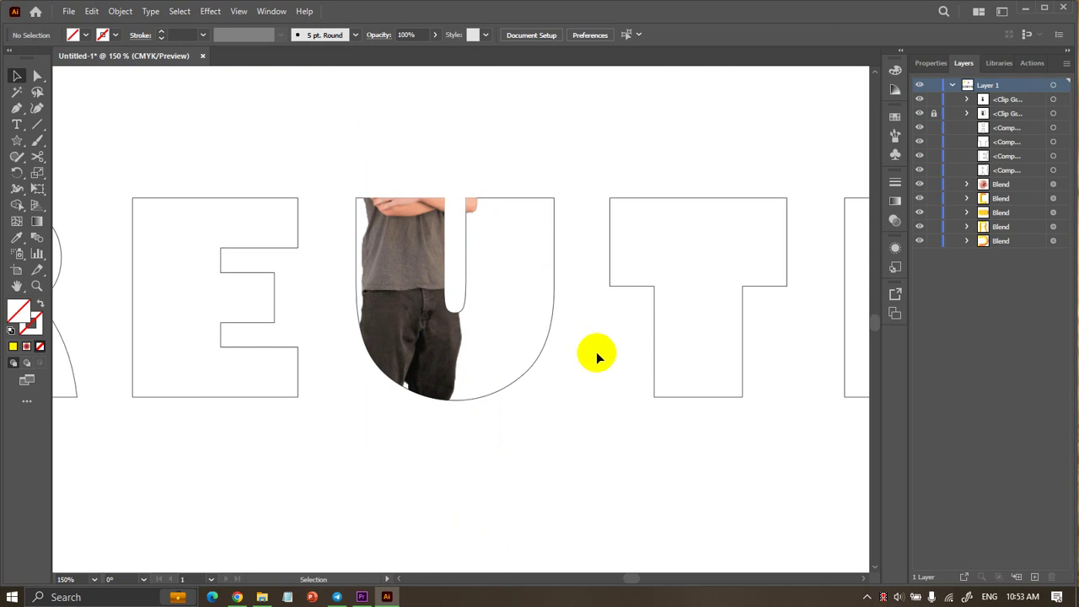
Paste the uncropped man photo in front and move its Linked File layer beneath the top Clip Group.
click(1022, 101)
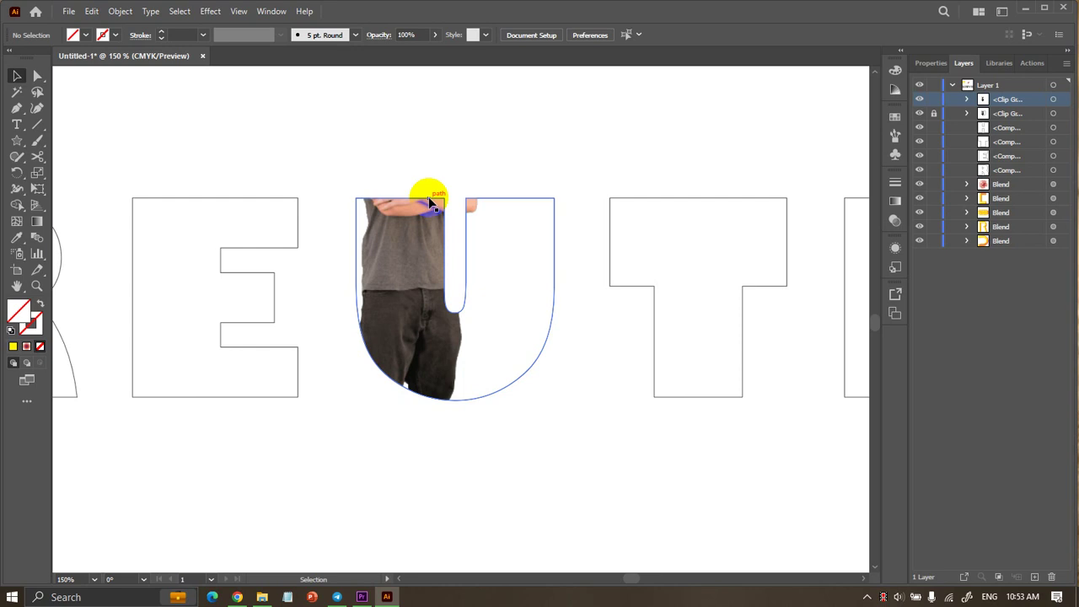
click(430, 201)
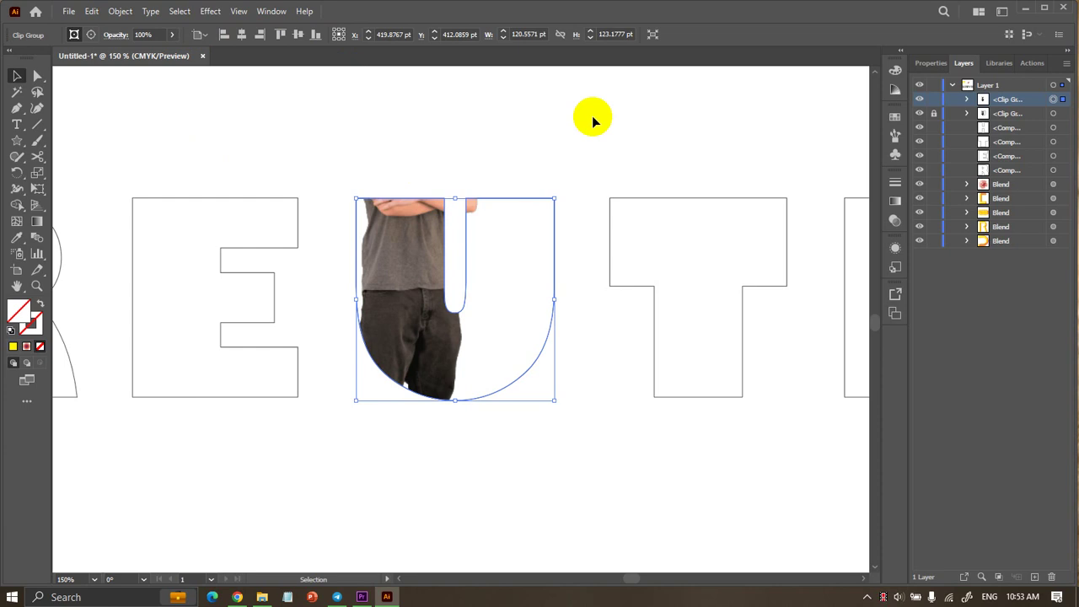
click(1014, 113)
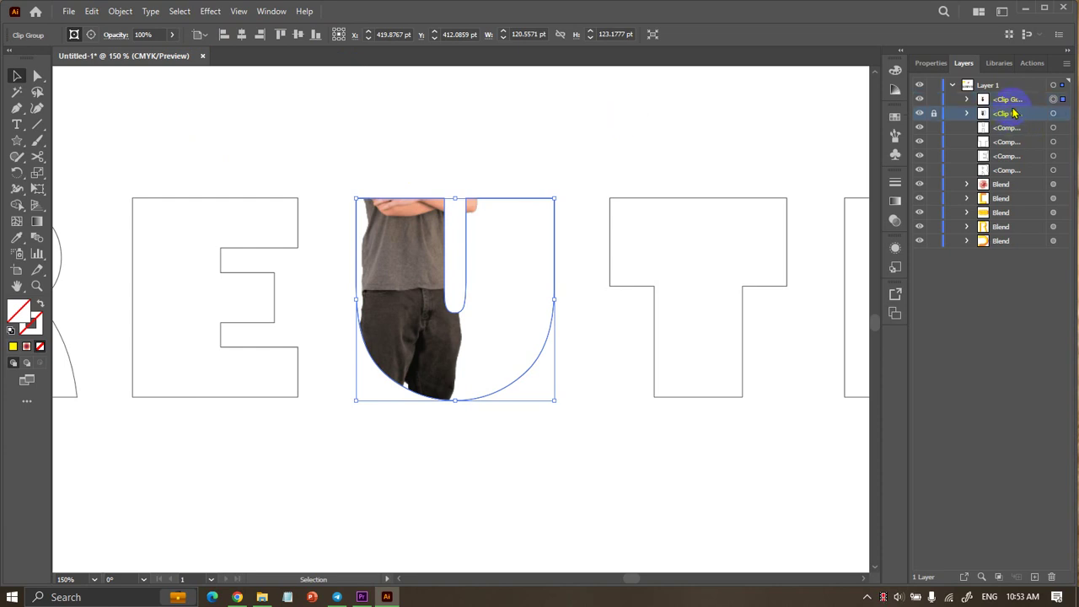
click(1012, 101)
double_click(423, 327)
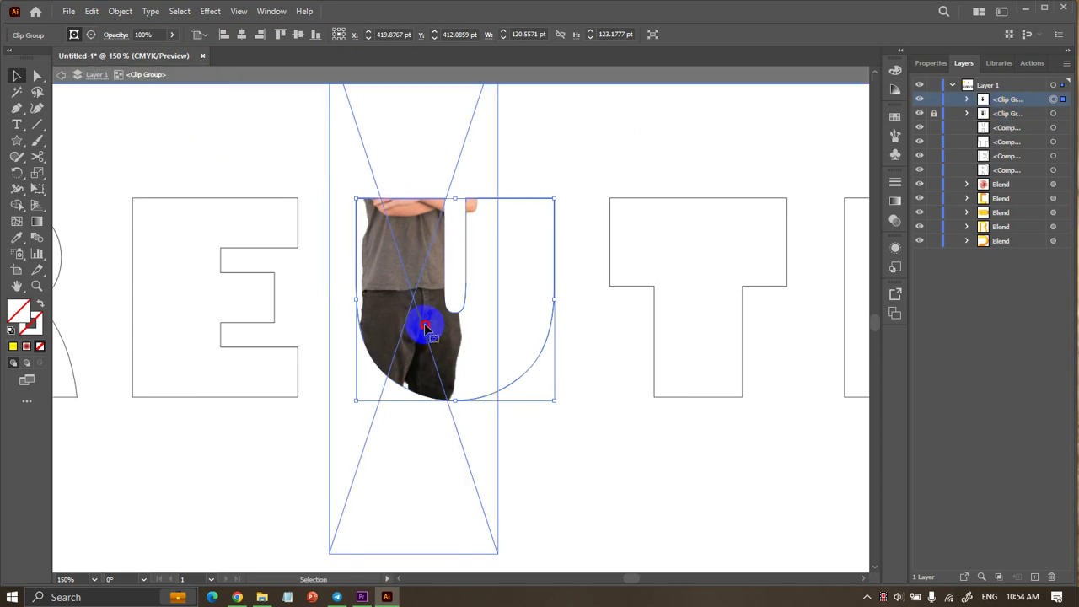
double_click(715, 491)
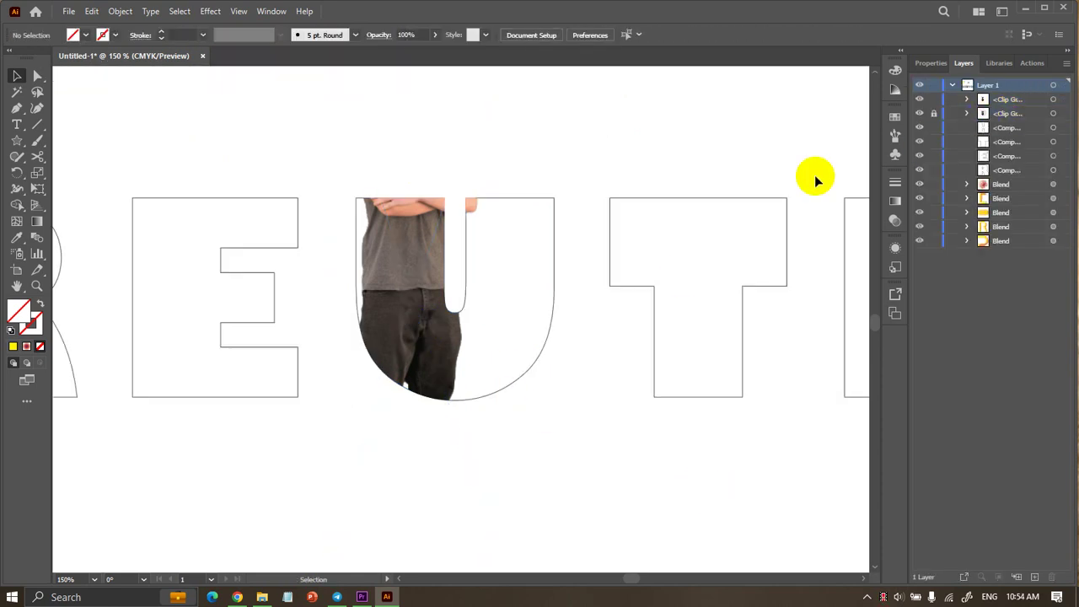
key(ctrl+f)
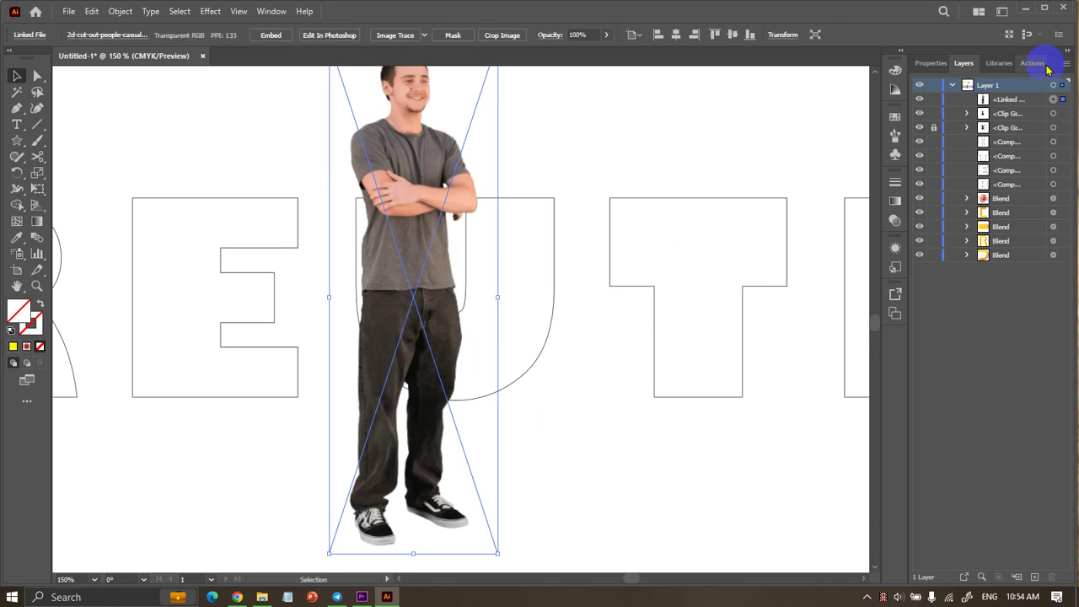
drag(1008, 99, 1005, 124)
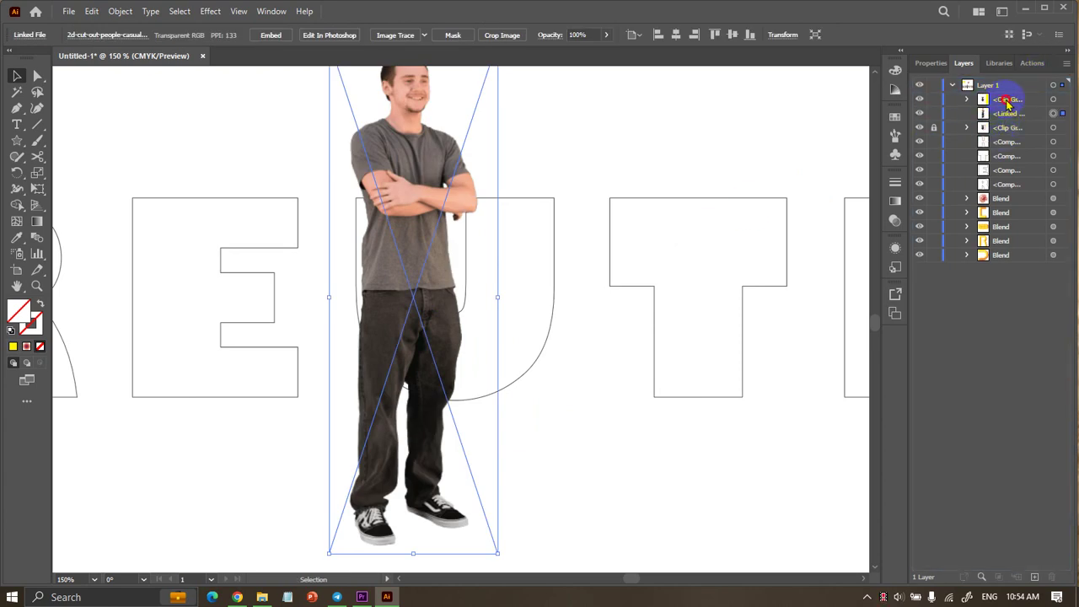
click(1053, 100)
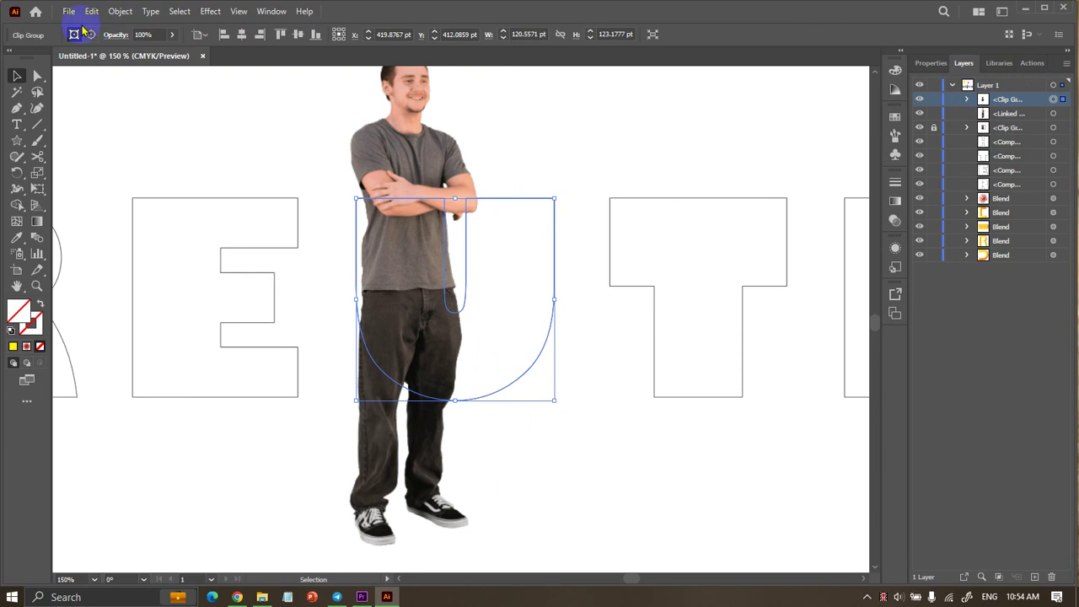
Fill the U clip group with cyan from the Properties Fill swatches, dismissing the script error.
click(122, 12)
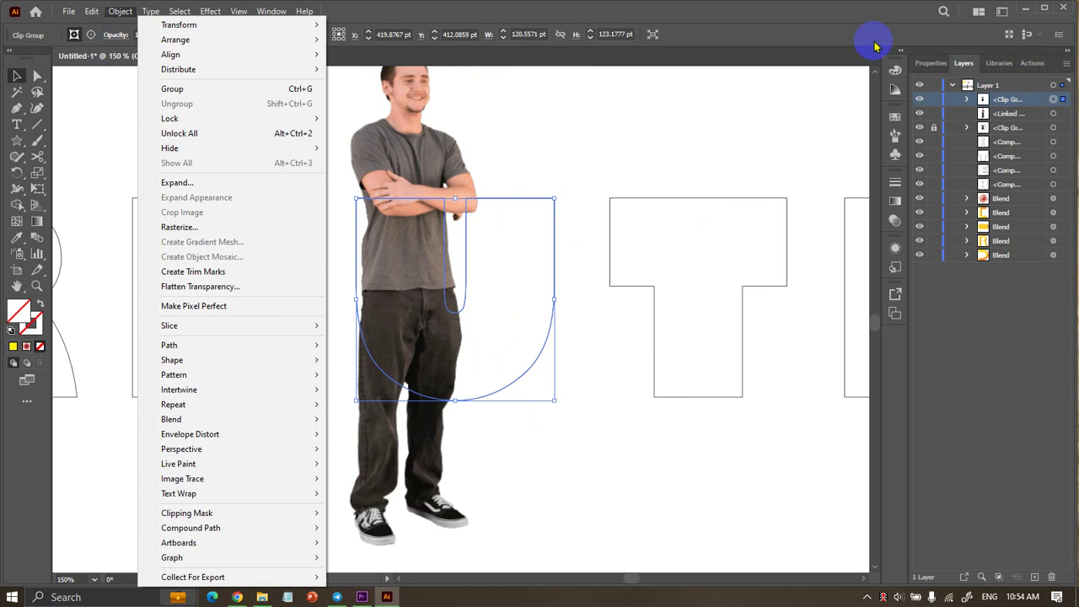
click(923, 64)
click(967, 65)
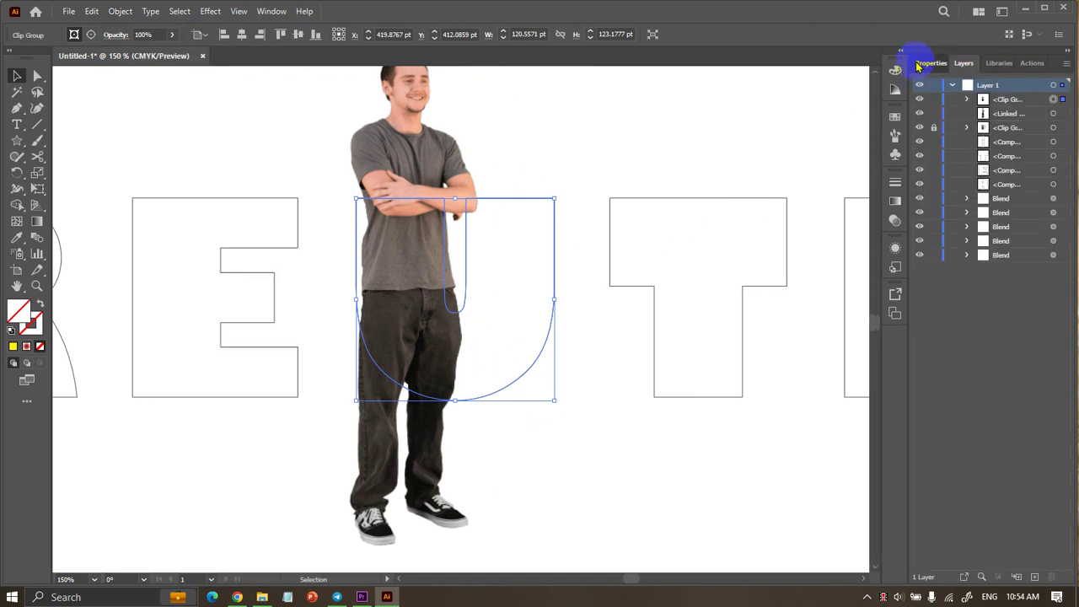
click(927, 63)
click(918, 216)
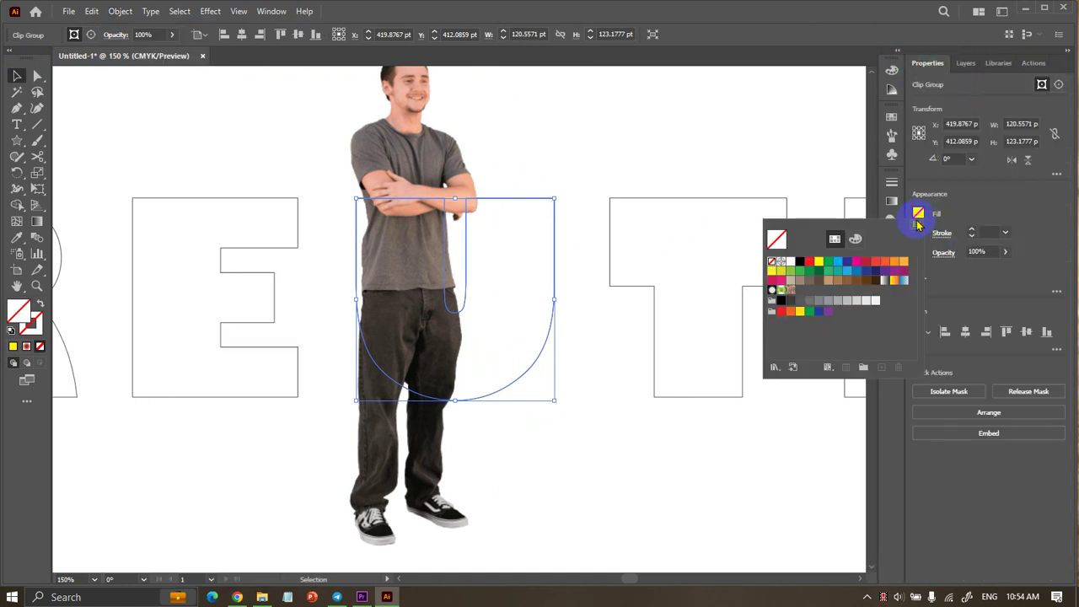
click(800, 263)
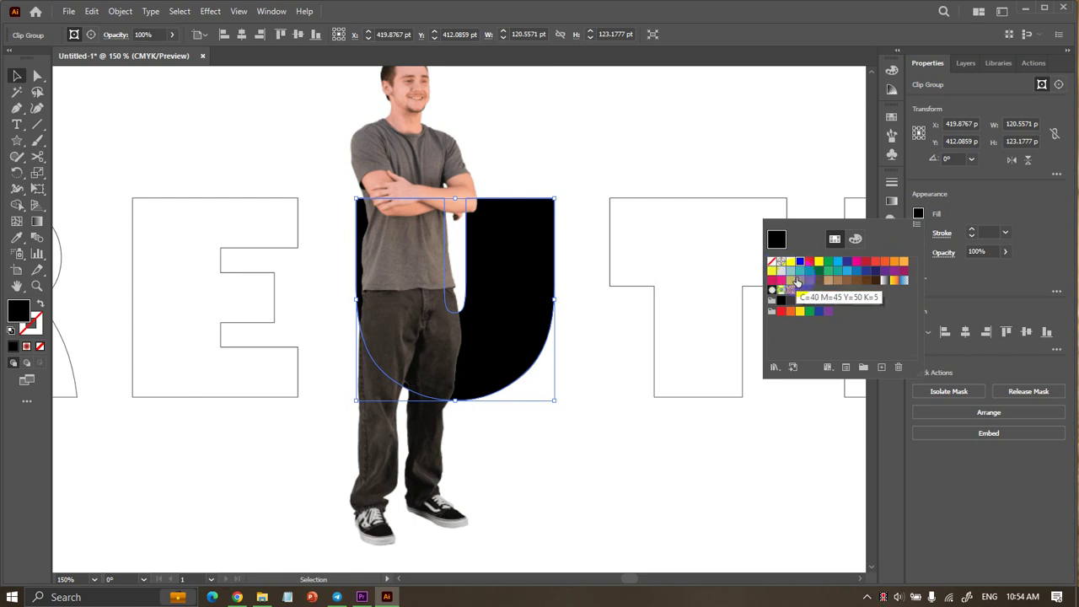
click(837, 263)
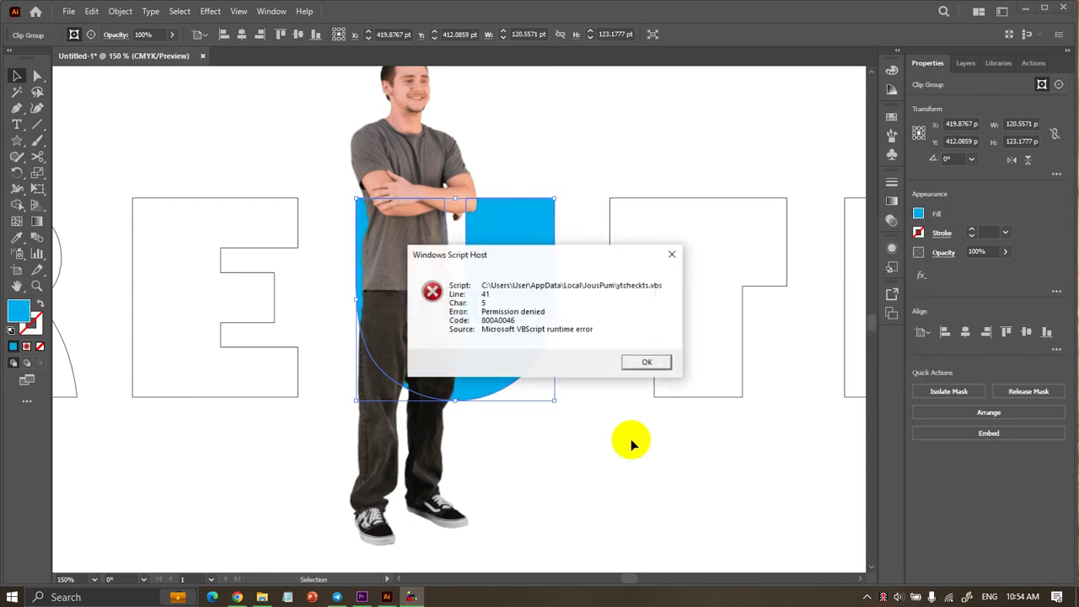
click(645, 362)
click(602, 397)
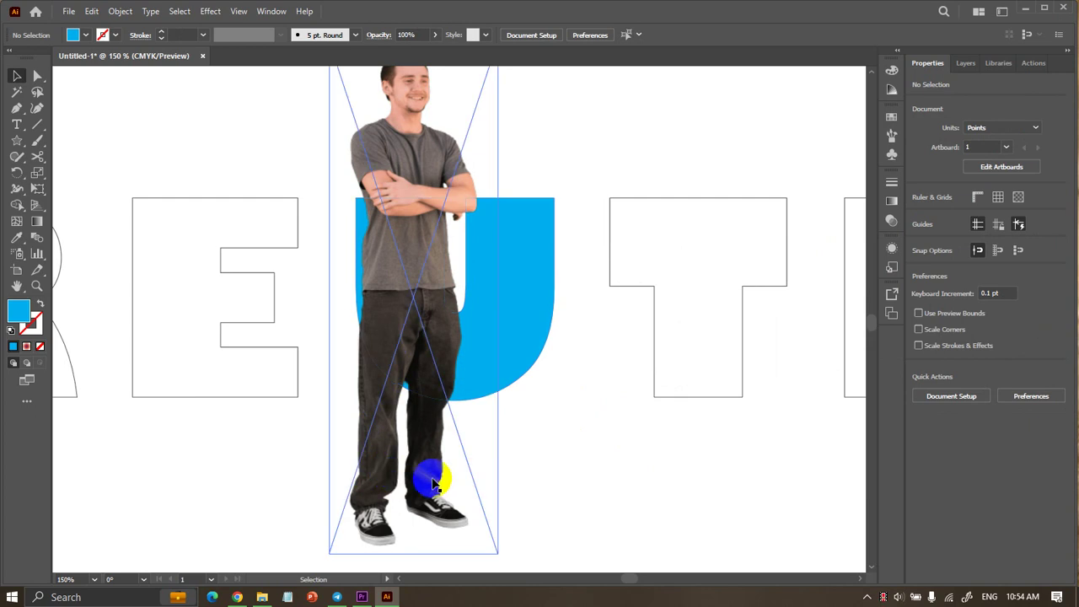
scroll(379, 411, up, 2)
scroll(527, 152, down, 2)
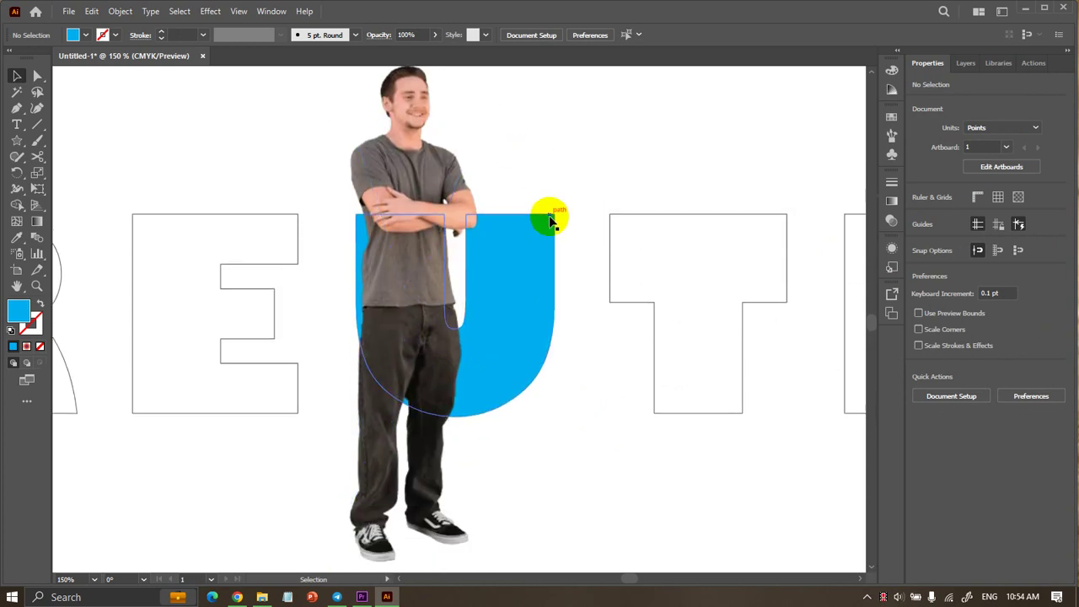
Start a Pen path at the U's top-left and trace curved points along its bottom curve between the legs.
click(17, 108)
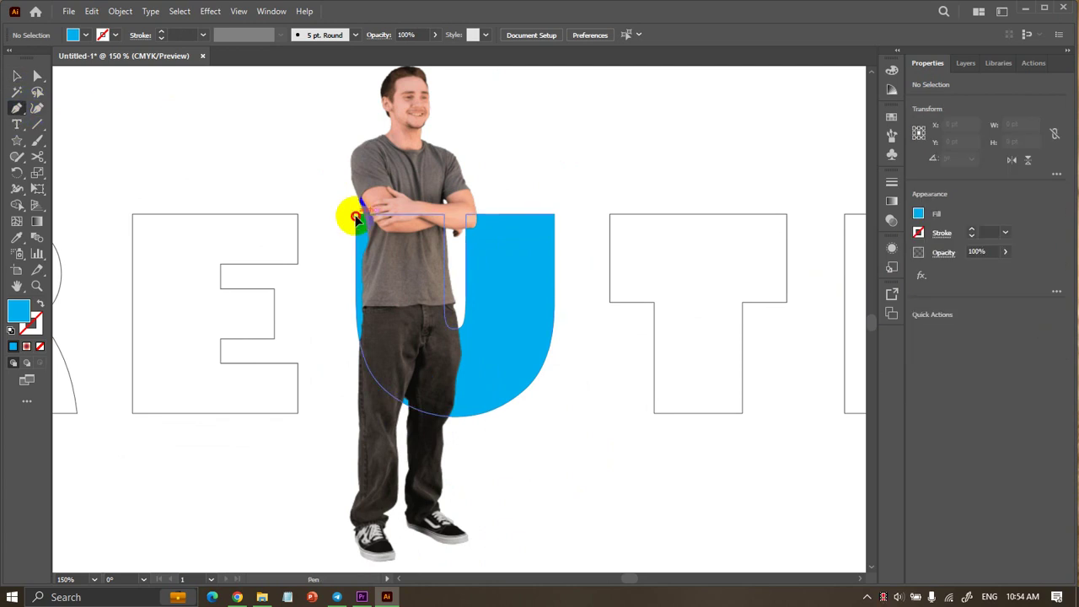
click(355, 218)
mouse_move(379, 410)
mouse_down()
mouse_move(402, 408)
mouse_move(489, 451)
mouse_move(462, 443)
mouse_move(464, 433)
mouse_up()
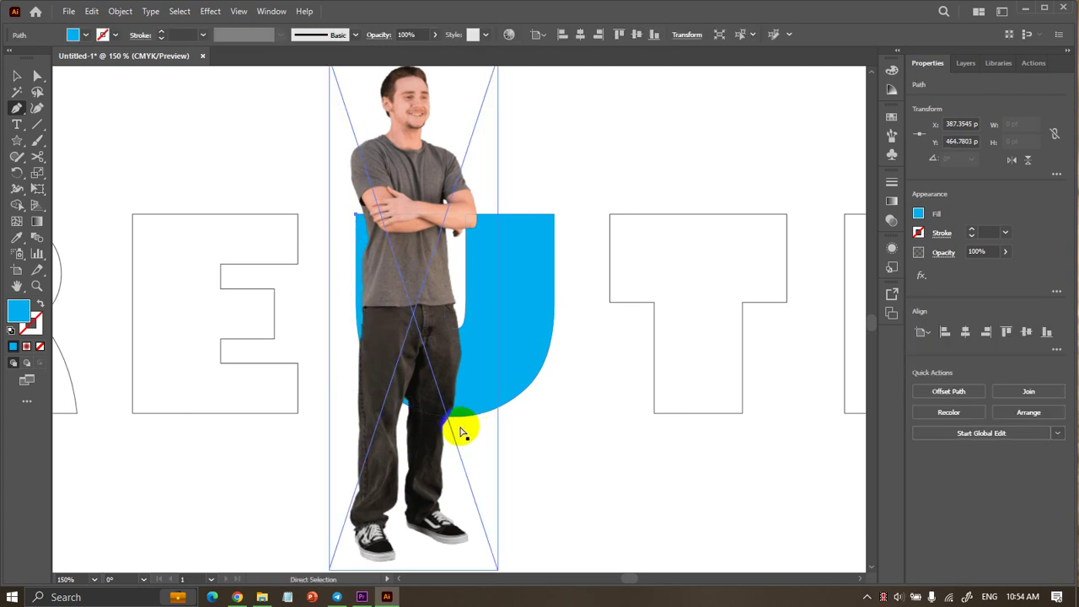
scroll(380, 410, up, 2)
mouse_move(345, 352)
mouse_down()
mouse_move(354, 330)
mouse_move(378, 393)
mouse_move(390, 364)
mouse_move(396, 383)
mouse_up()
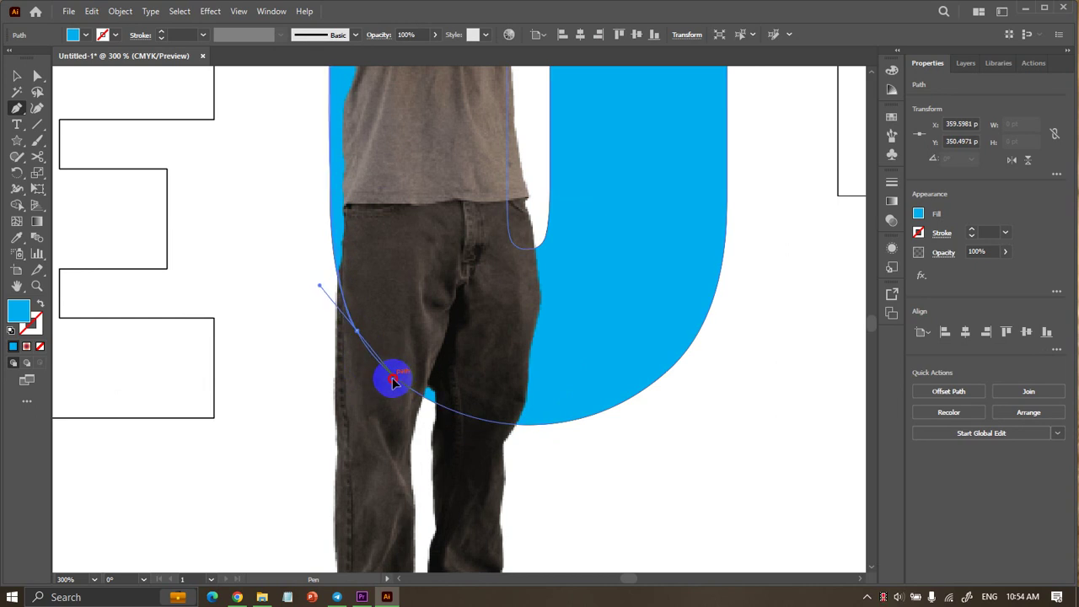
drag(453, 411, 502, 428)
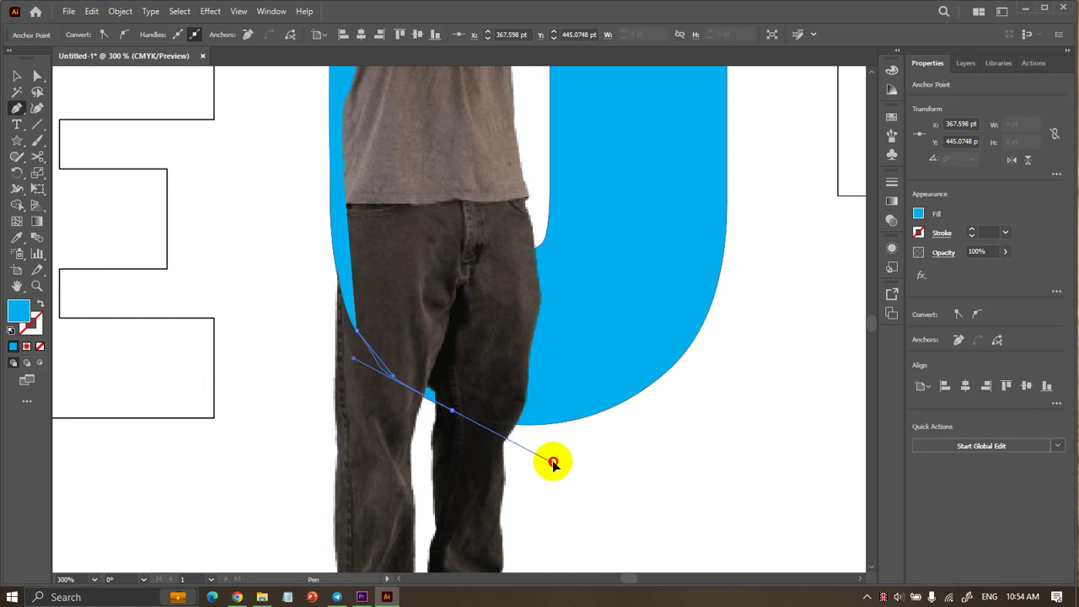
drag(552, 462, 400, 341)
scroll(512, 445, up, 1)
scroll(410, 402, up, 1)
scroll(393, 337, up, 1)
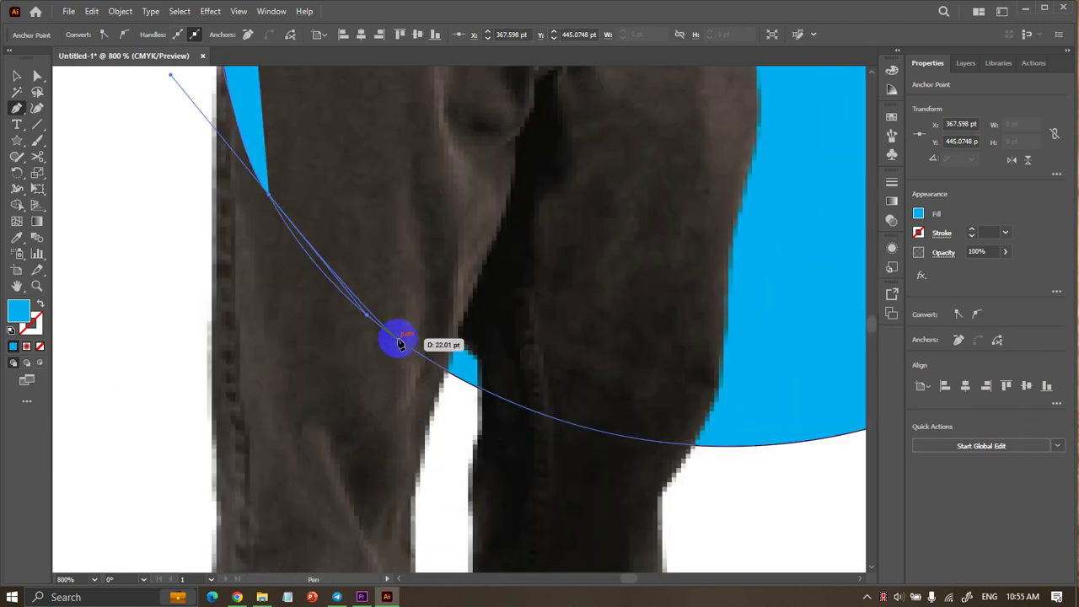
mouse_move(397, 339)
mouse_down()
mouse_move(489, 407)
mouse_move(474, 404)
mouse_move(472, 430)
mouse_up()
scroll(305, 261, up, 2)
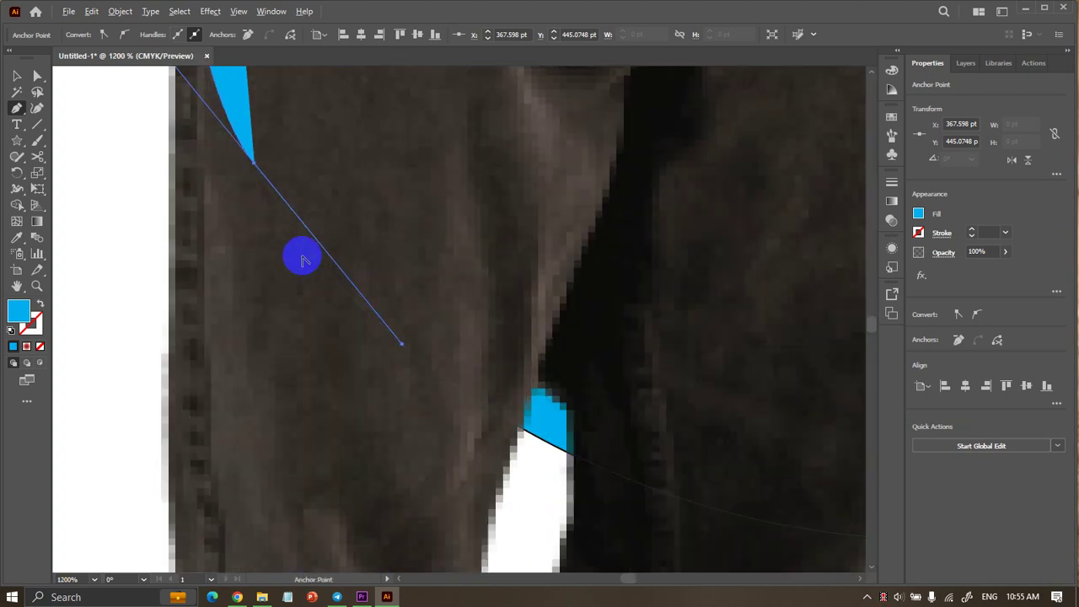
scroll(246, 136, down, 2)
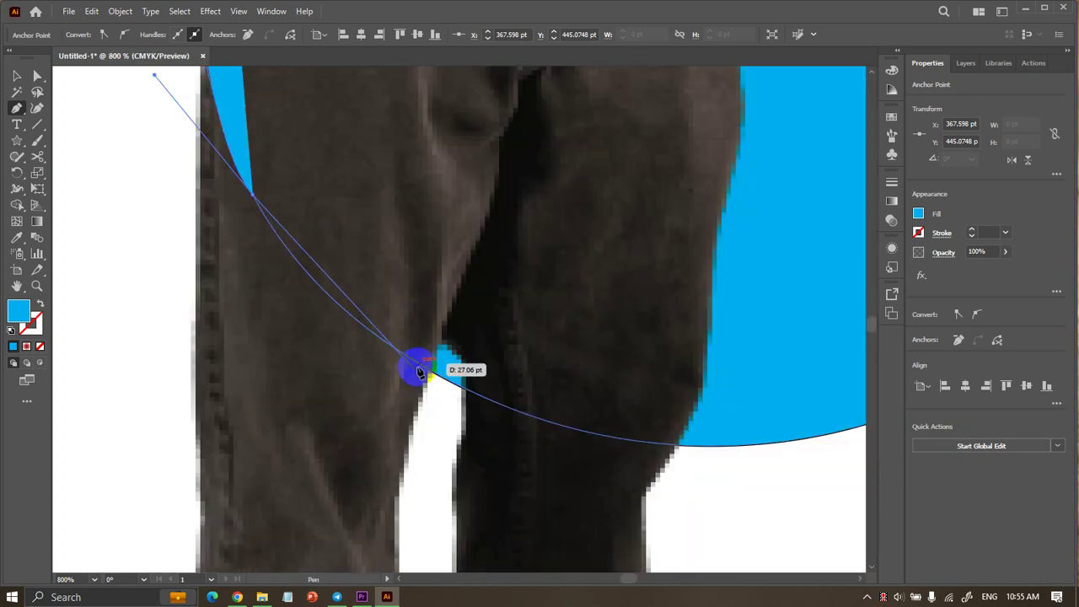
mouse_move(419, 364)
mouse_down()
mouse_move(569, 438)
mouse_move(547, 447)
mouse_up()
scroll(546, 447, down, 3)
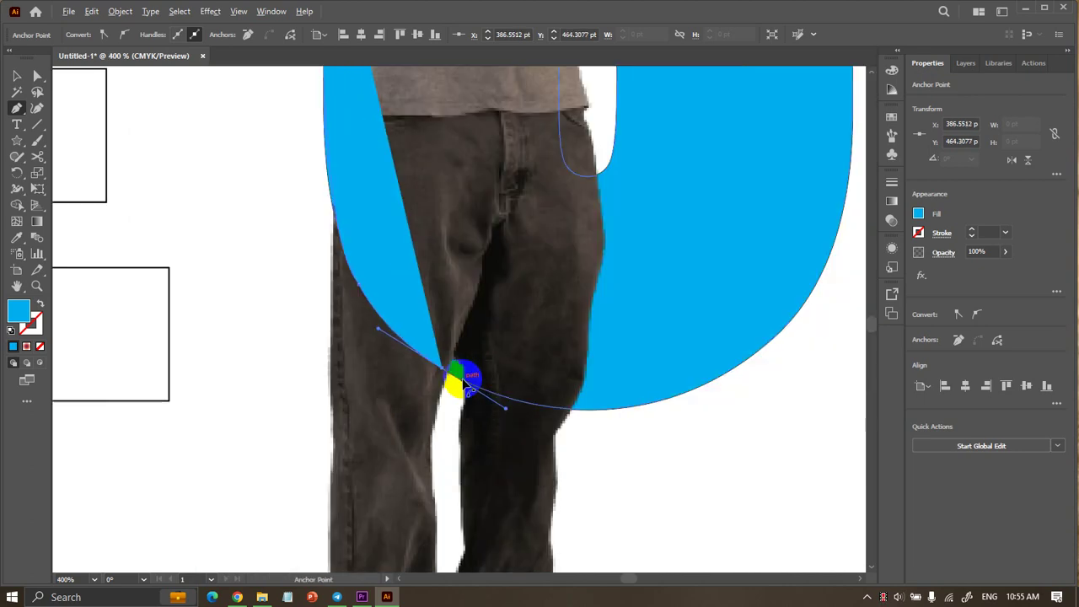
scroll(623, 412, up, 3)
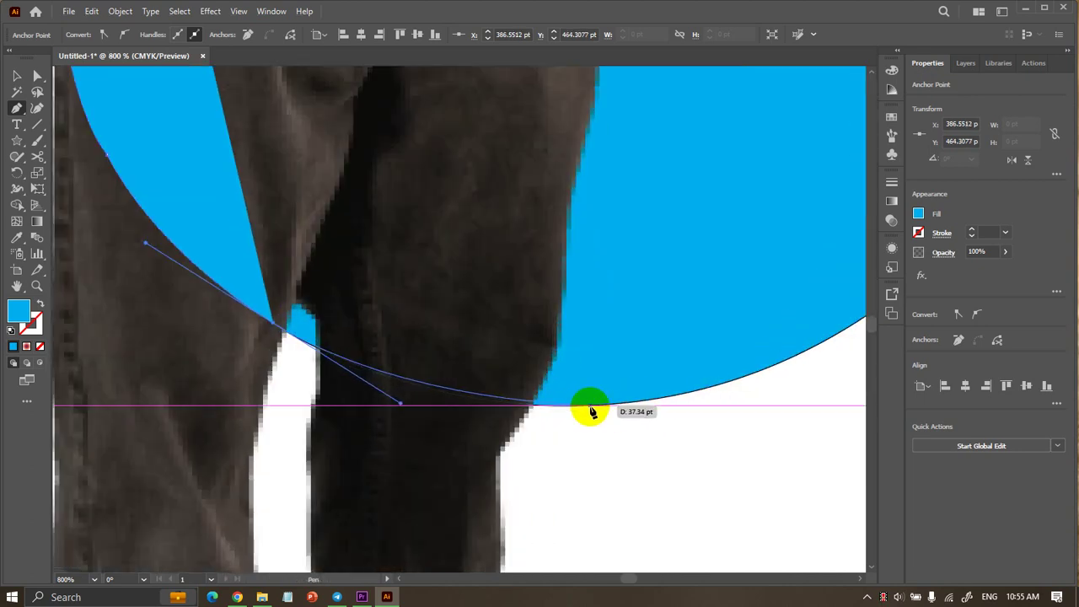
scroll(607, 410, down, 2)
scroll(652, 409, down, 1)
scroll(641, 402, down, 2)
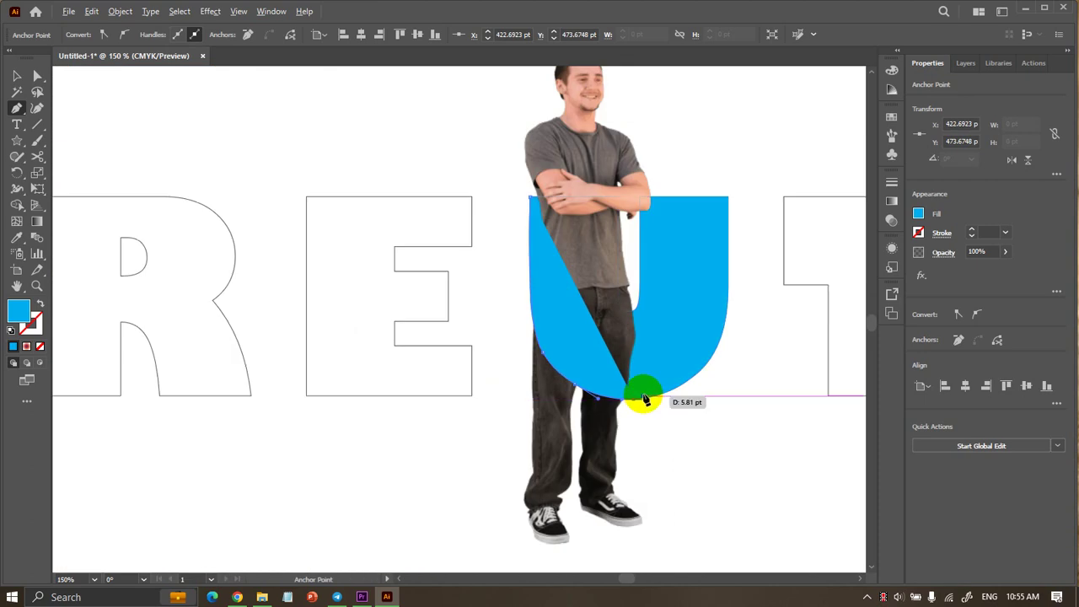
scroll(645, 402, up, 2)
Add corner points up the U's right side and high above the letter, closing the shape.
click(657, 293)
click(666, 128)
click(515, 128)
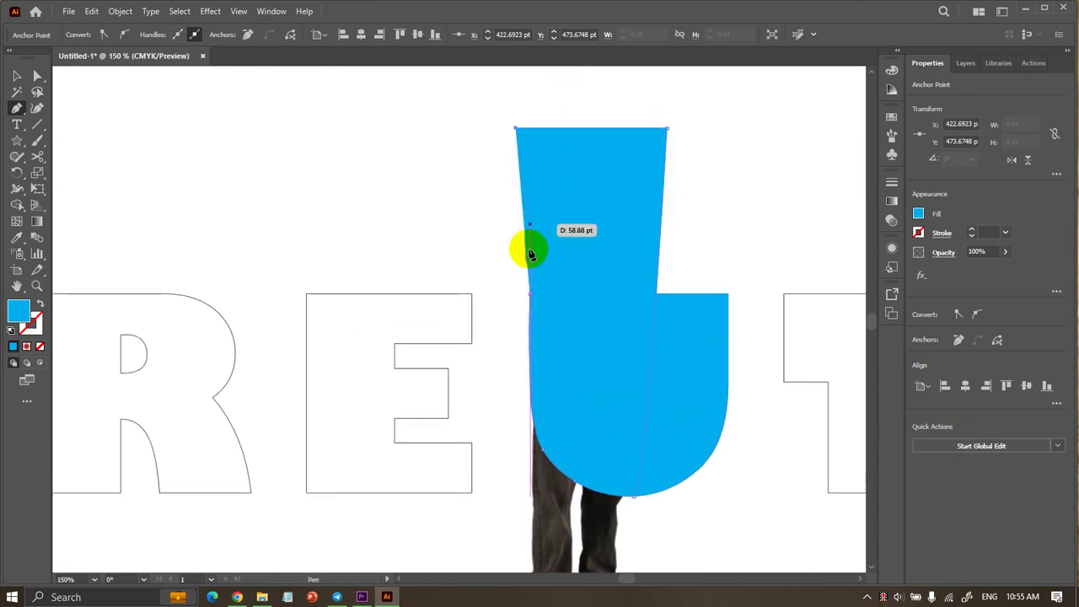
click(496, 256)
scroll(525, 304, up, 2)
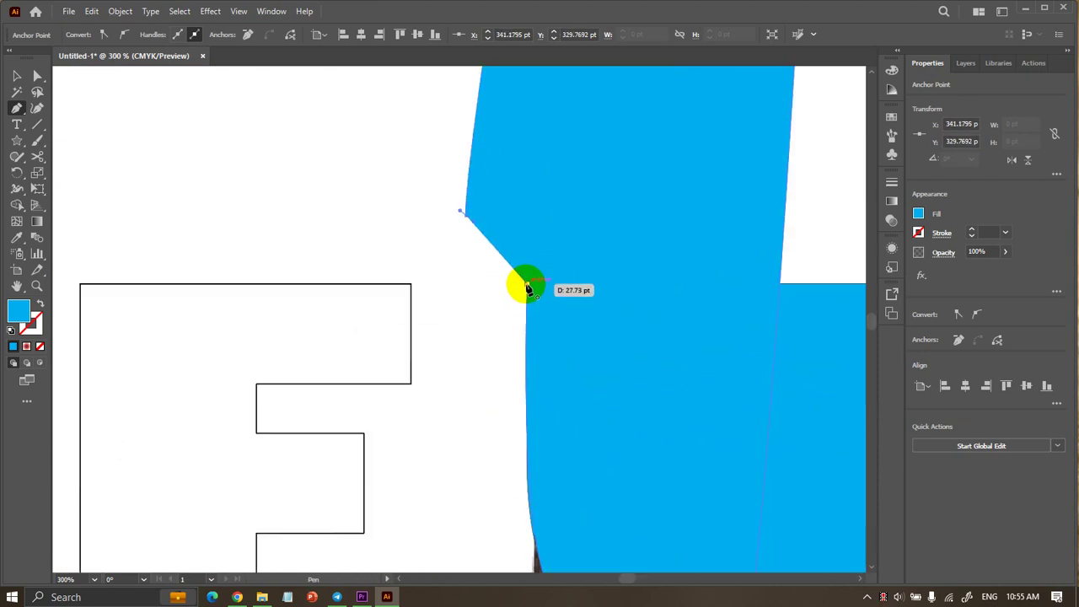
click(527, 289)
Select the man photo with the new pen shape and make a clipping mask from them.
key(ctrl+1)
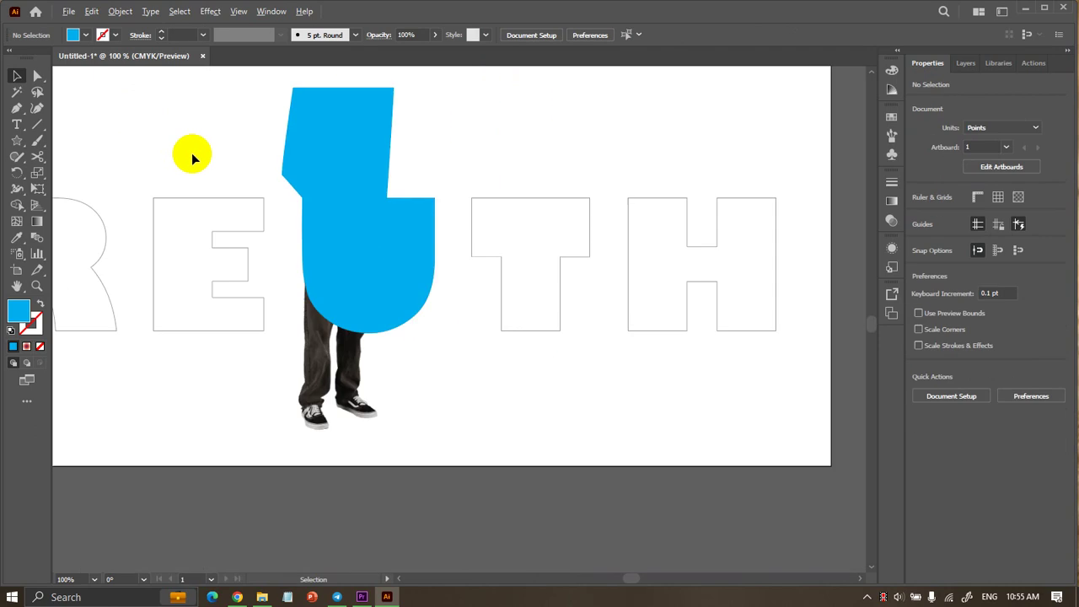
click(312, 388)
shift+click(287, 118)
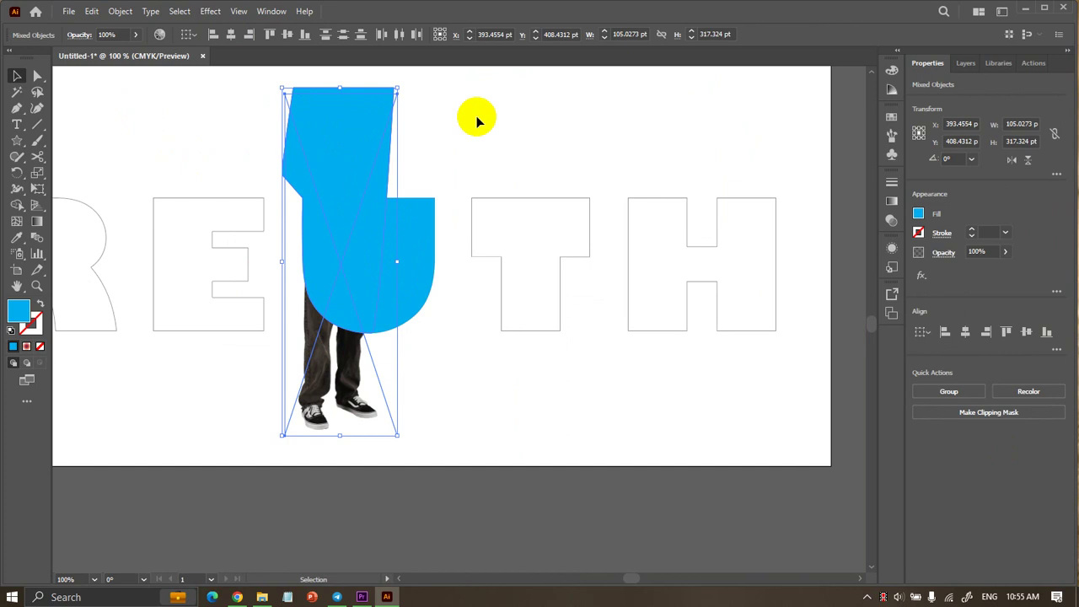
right_click(357, 118)
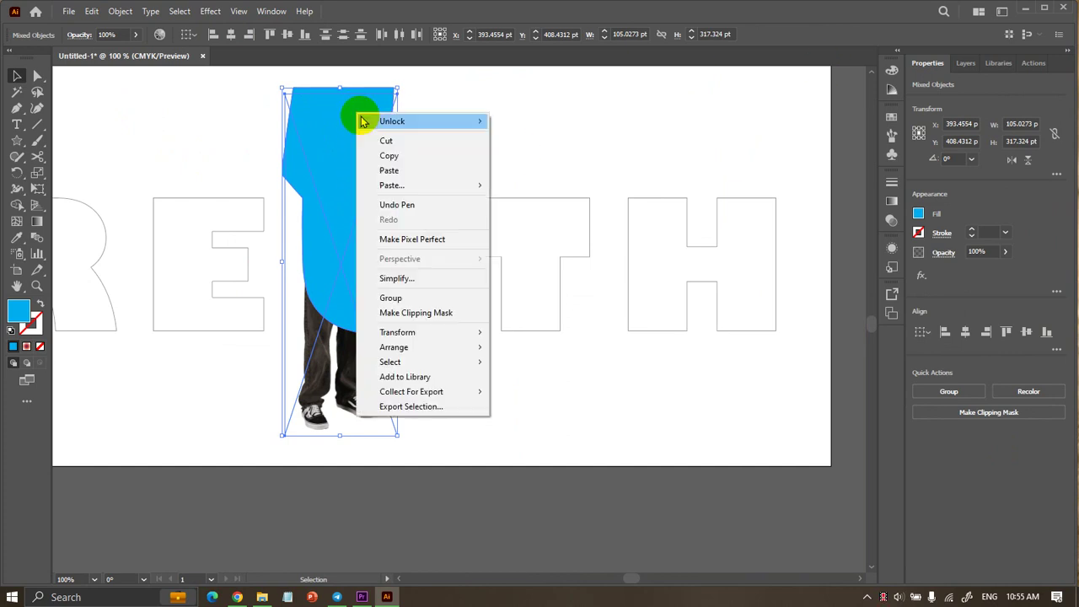
click(421, 313)
click(446, 404)
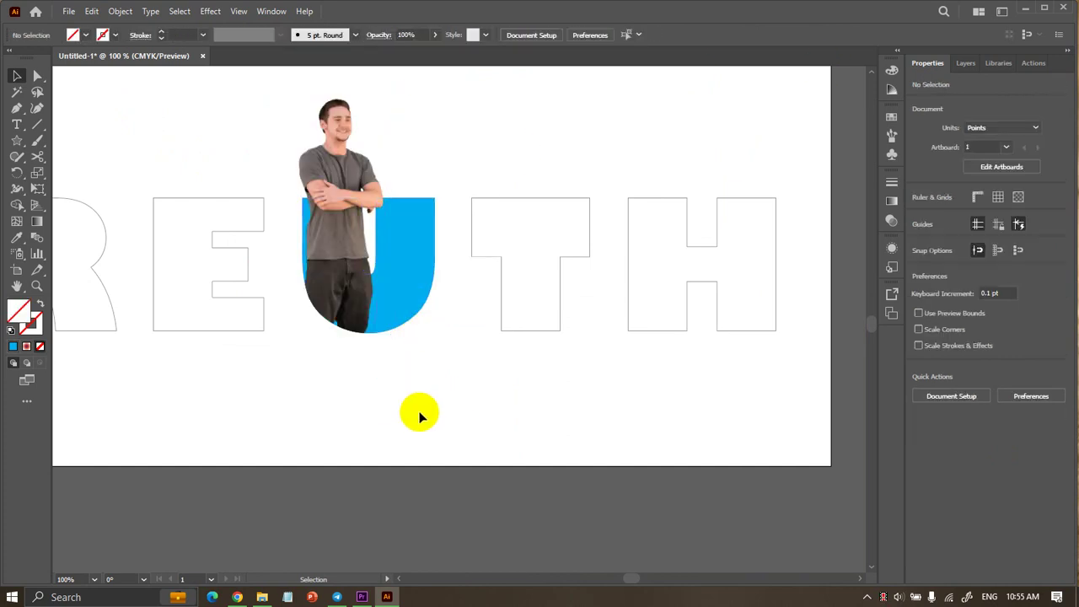
scroll(313, 456, up, 3)
scroll(313, 462, up, 1)
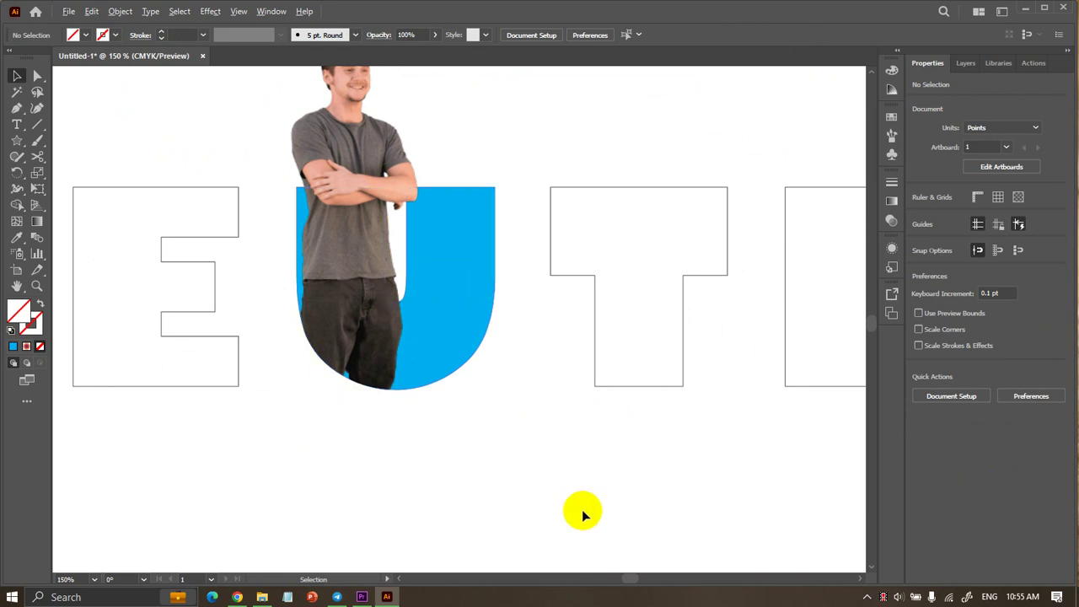
scroll(582, 512, down, 2)
scroll(573, 512, left, 2)
scroll(573, 513, right, 2)
Try crimson and blue fills on the U, then settle on purple.
click(527, 405)
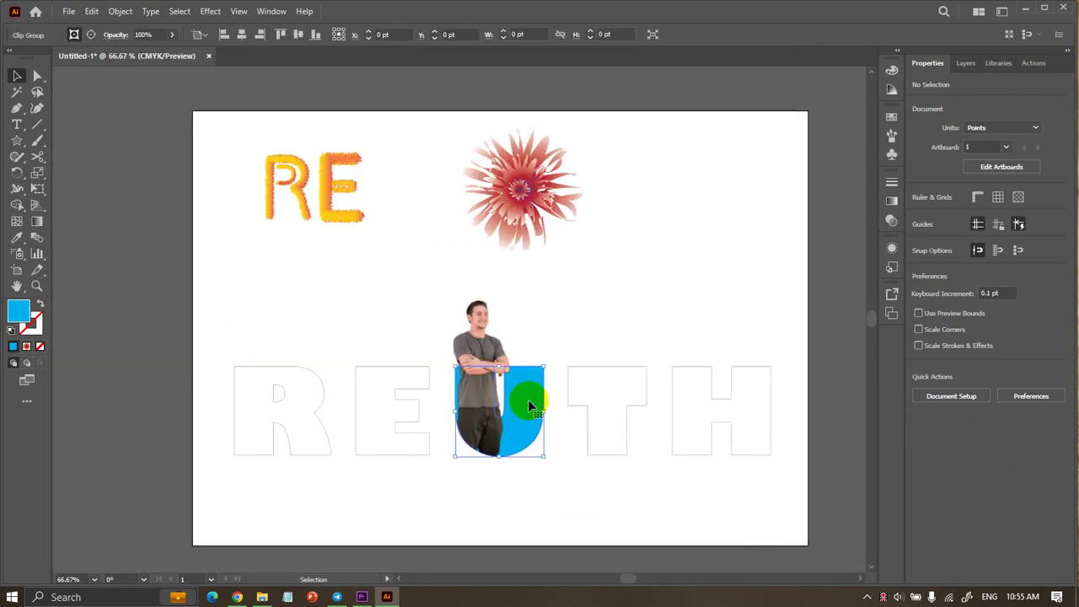
click(919, 215)
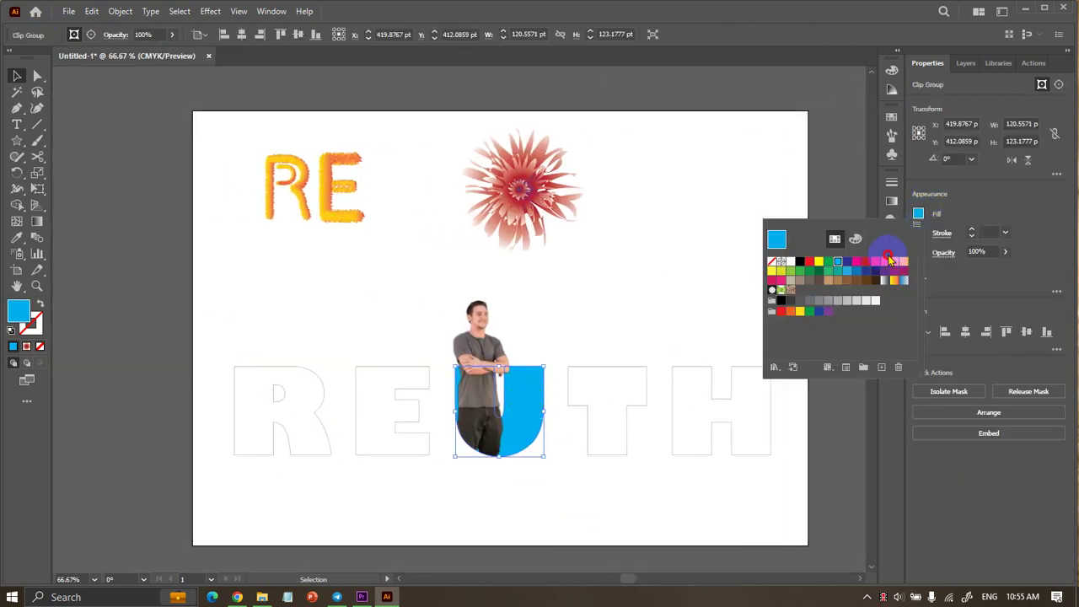
click(862, 267)
click(848, 279)
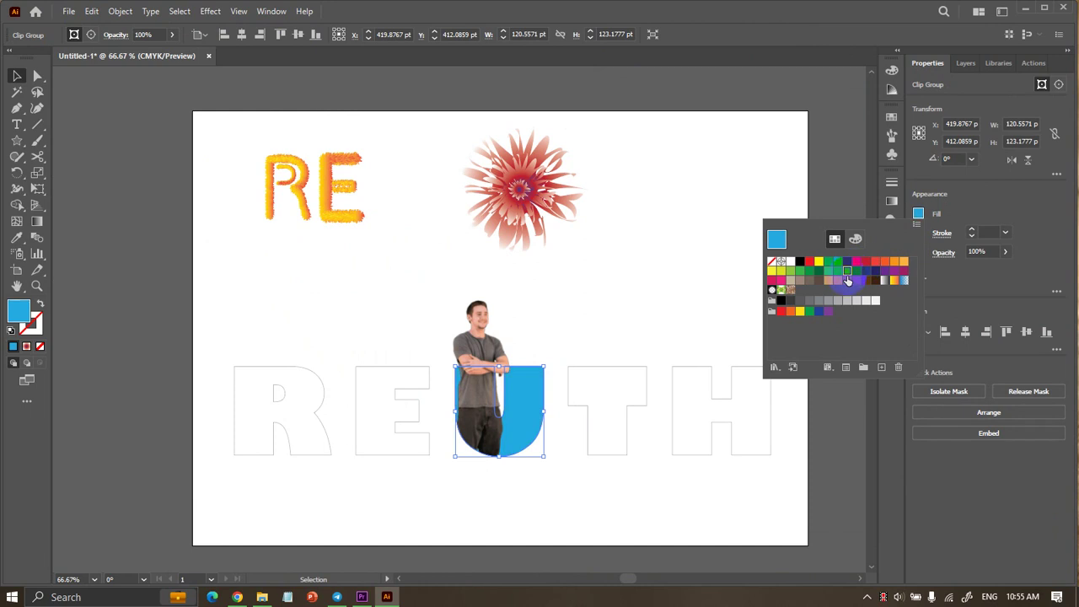
click(878, 272)
click(887, 271)
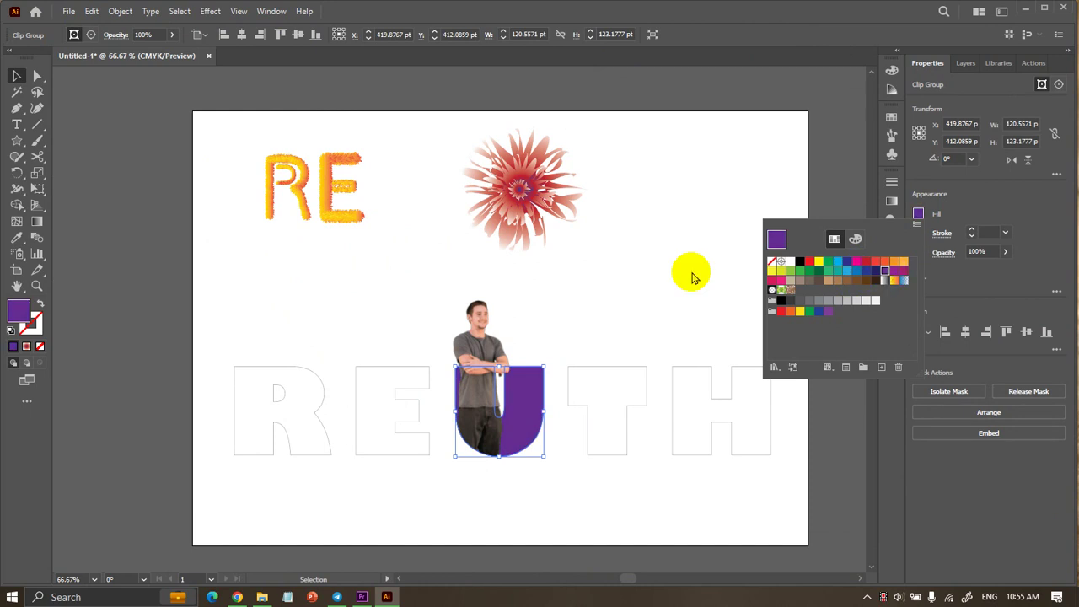
click(641, 266)
Scroll around the artboard and select then deselect the U to review the purple fill.
scroll(648, 283, right, 3)
scroll(647, 283, up, 3)
scroll(487, 330, down, 2)
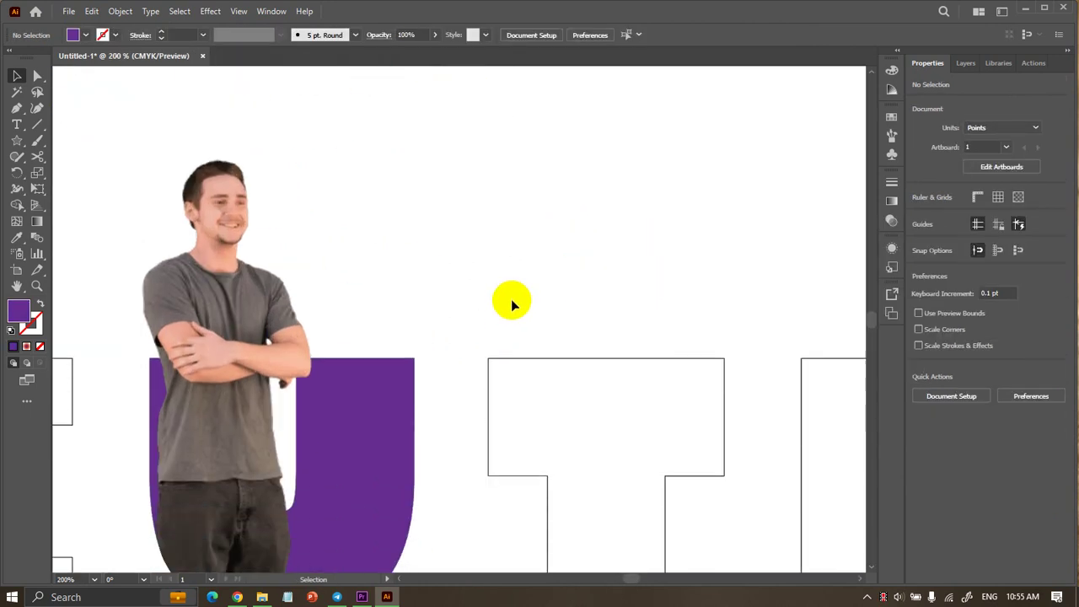
scroll(513, 301, down, 2)
scroll(513, 296, down, 1)
click(415, 295)
click(458, 193)
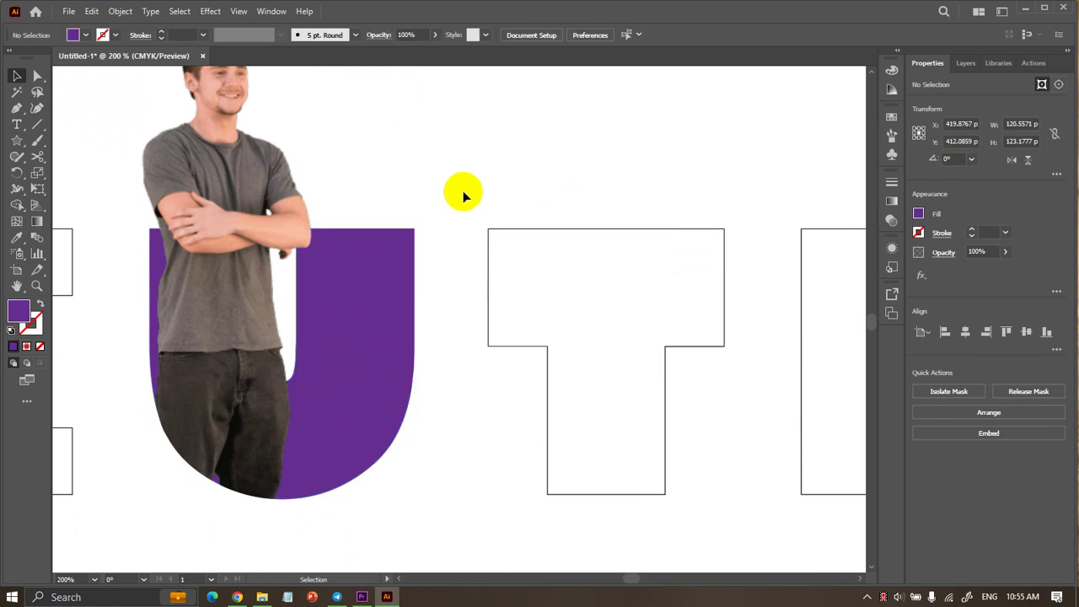
scroll(458, 193, down, 3)
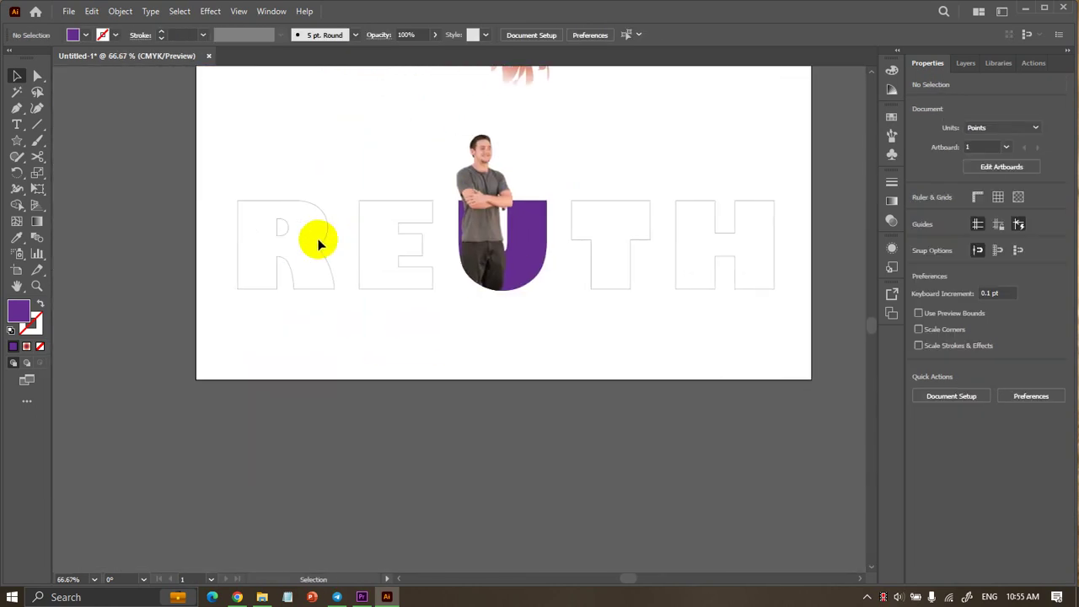
scroll(437, 184, up, 1)
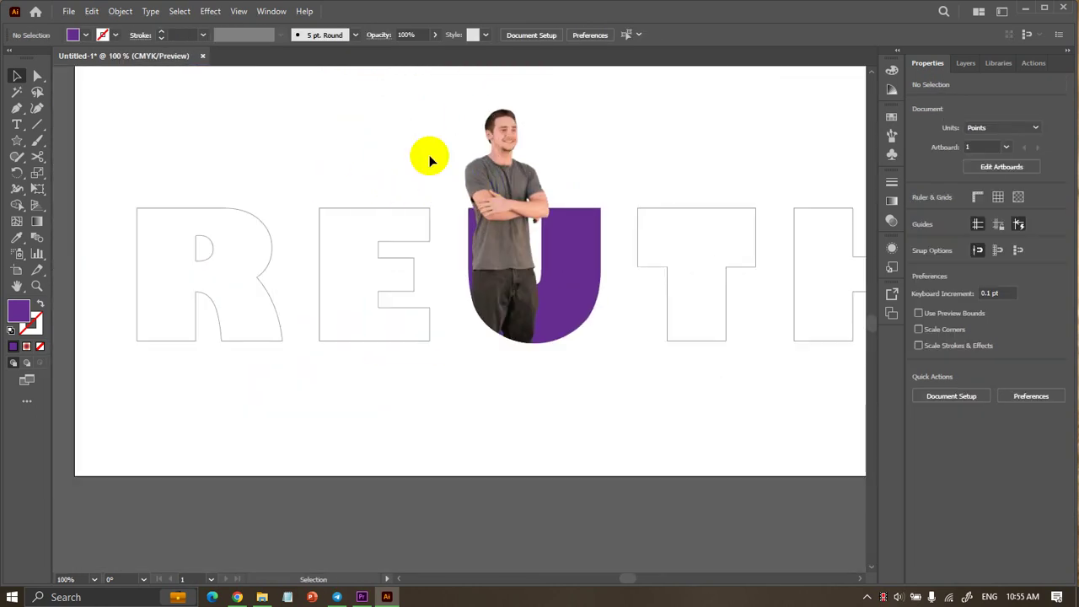
Give the R a green fill and no outline stroke.
click(260, 224)
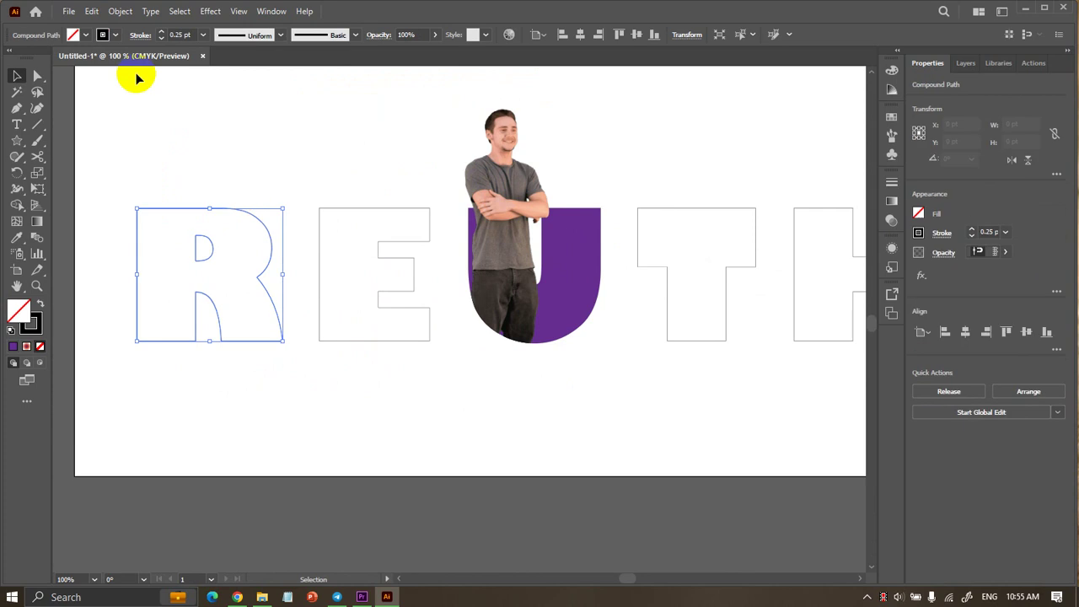
click(922, 216)
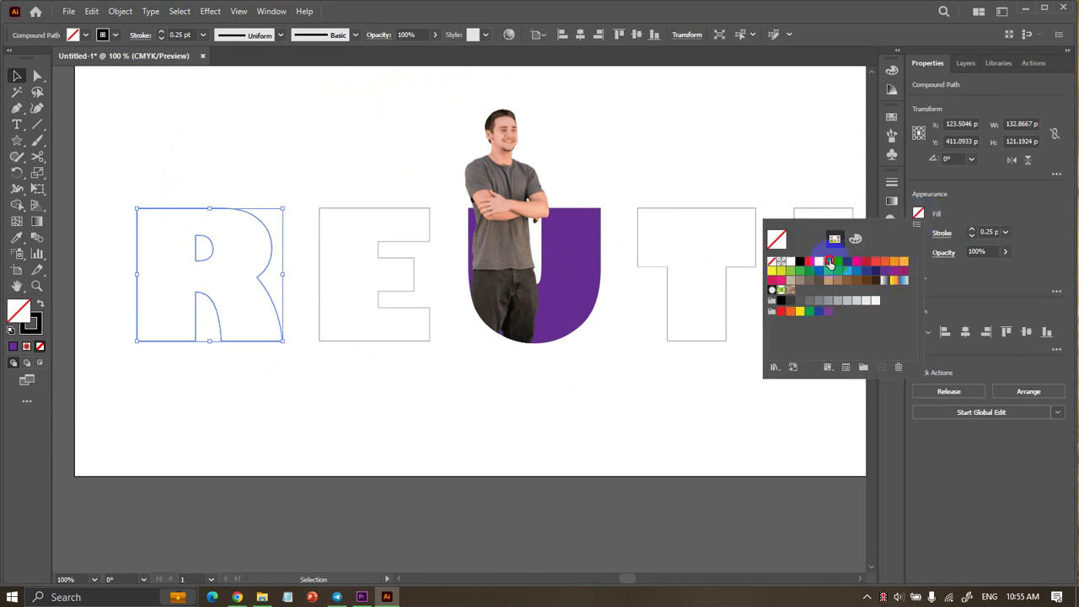
click(829, 263)
click(943, 211)
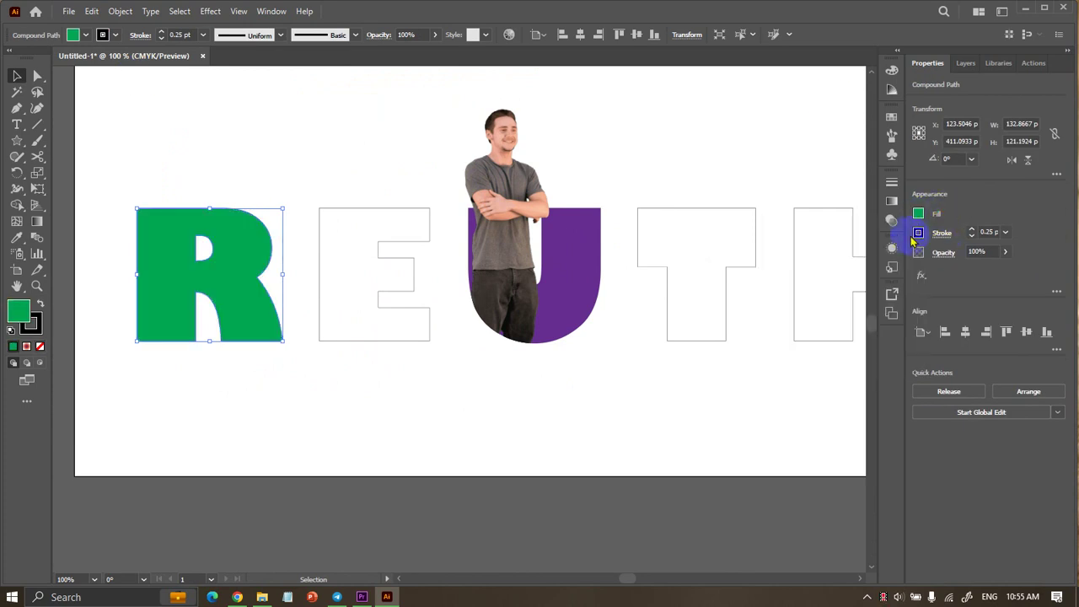
click(918, 233)
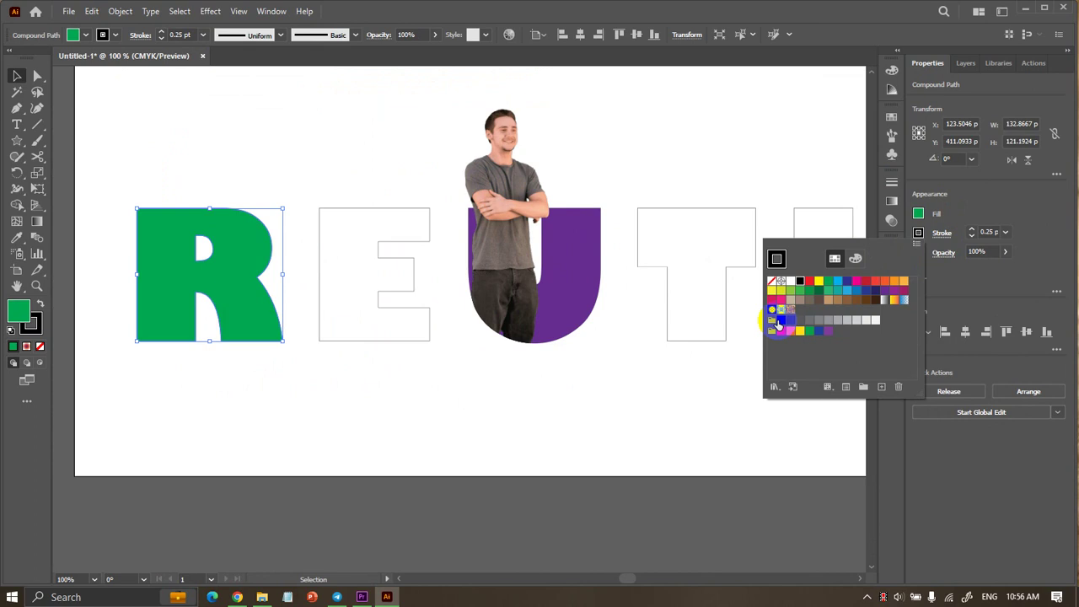
click(780, 323)
click(771, 282)
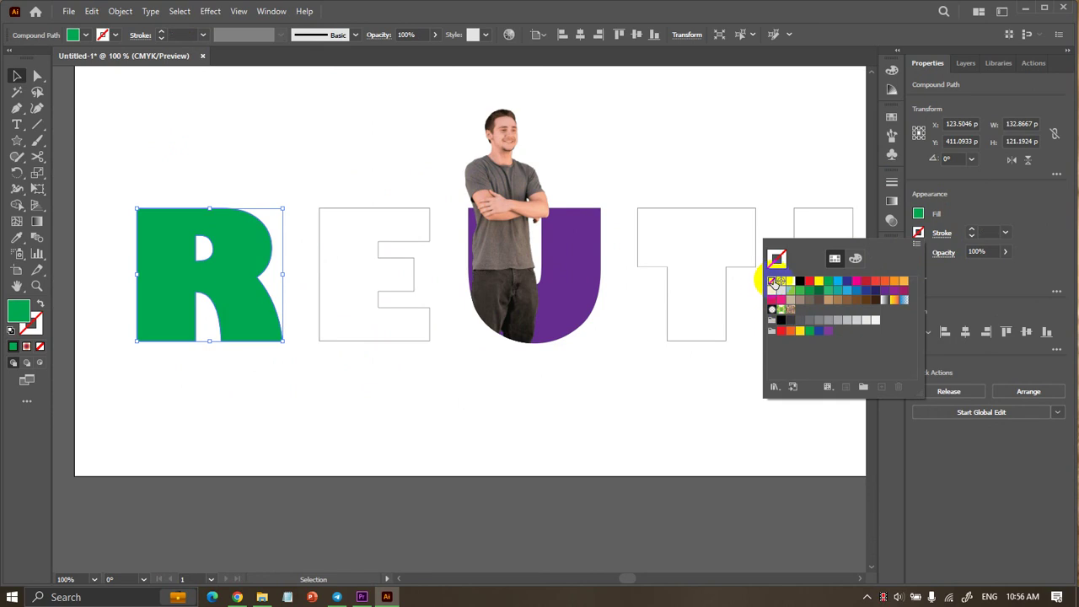
click(594, 441)
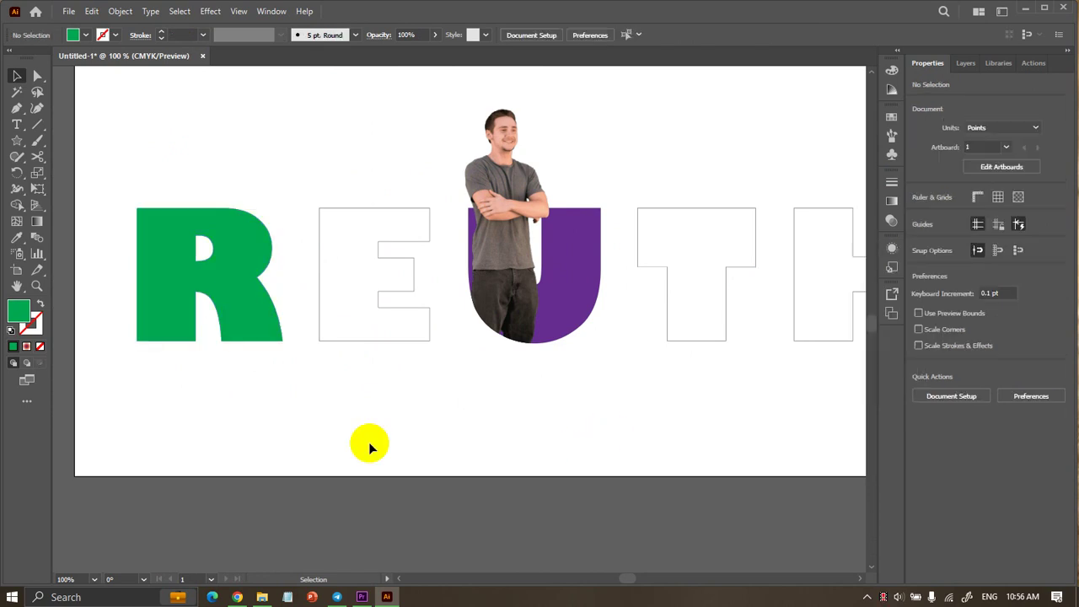
Give the E a red fill and no outline stroke.
click(355, 342)
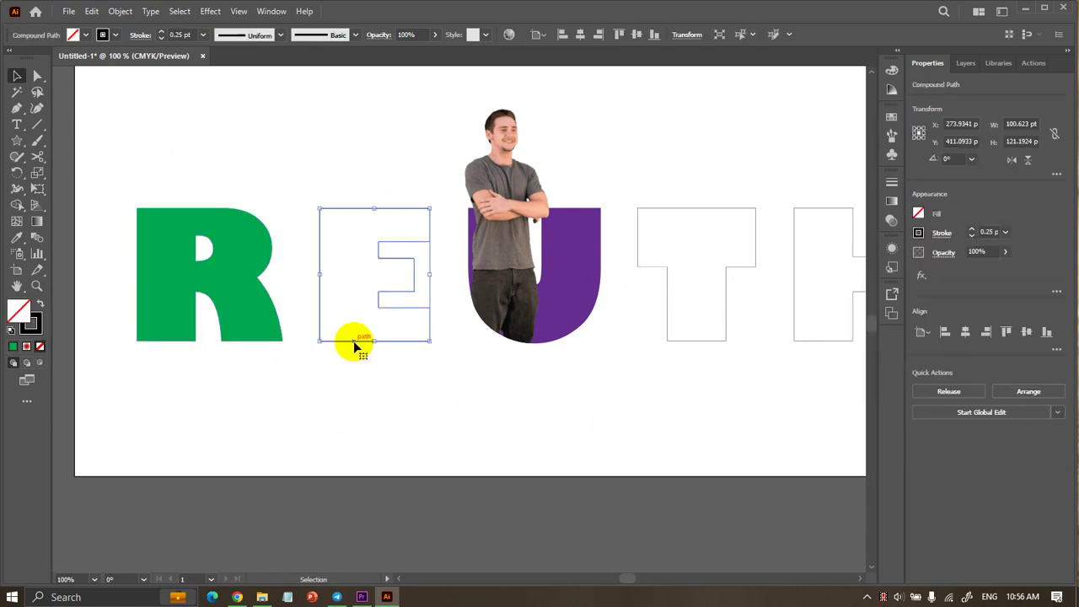
click(918, 213)
click(876, 262)
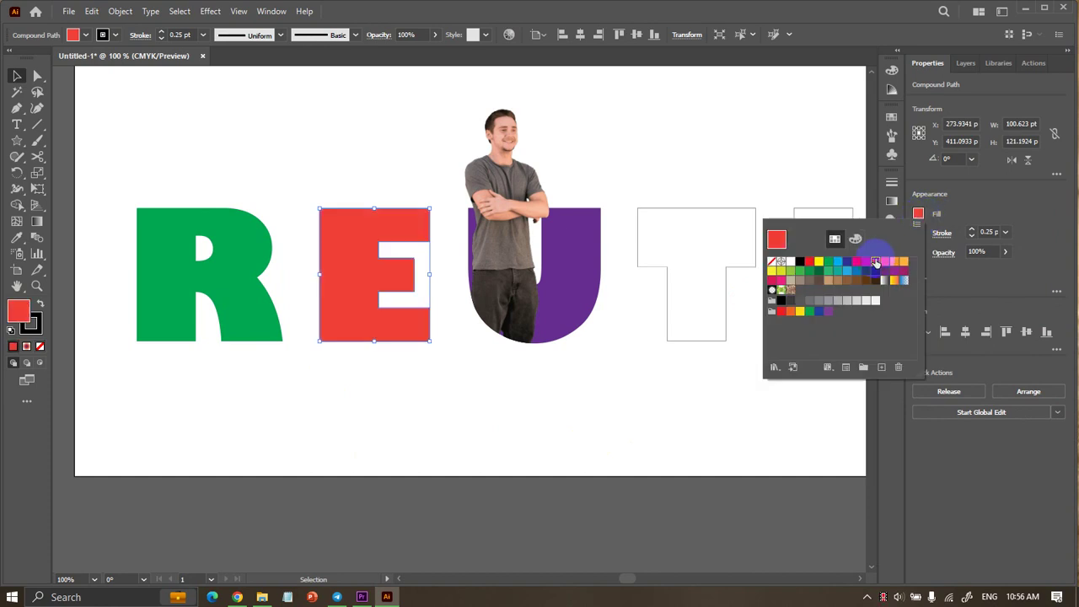
click(915, 242)
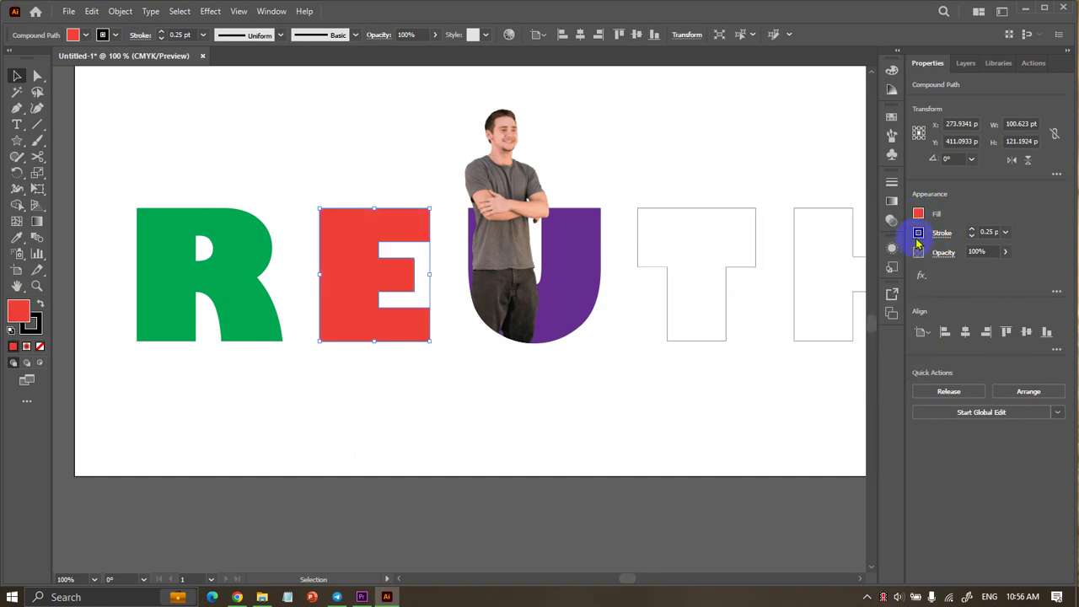
click(917, 241)
click(774, 285)
click(619, 408)
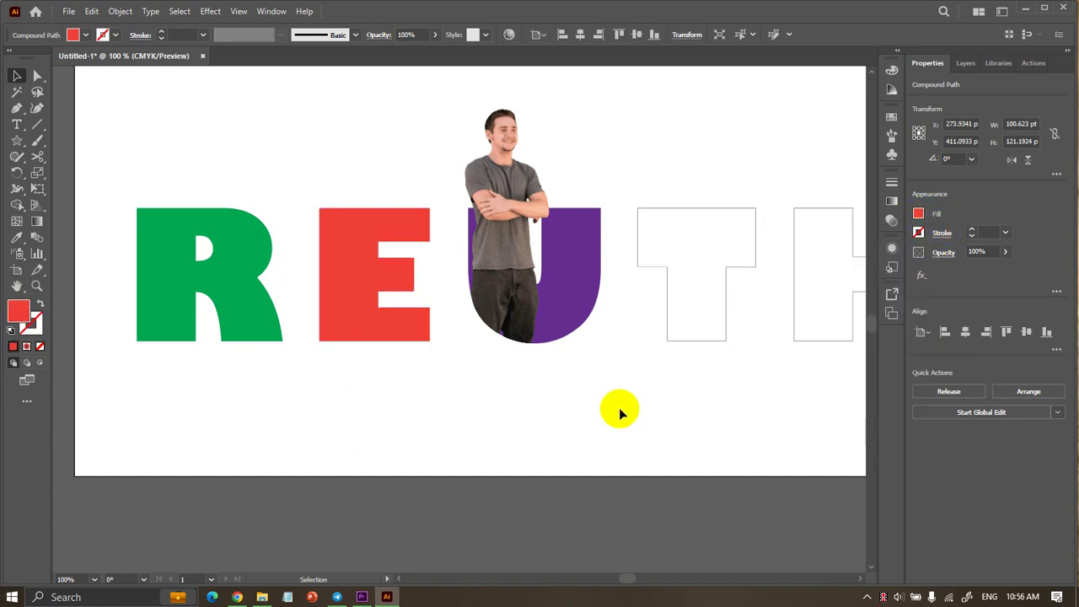
Scroll across the artboard and select the outlined T letter.
scroll(602, 409, down, 3)
scroll(594, 413, up, 4)
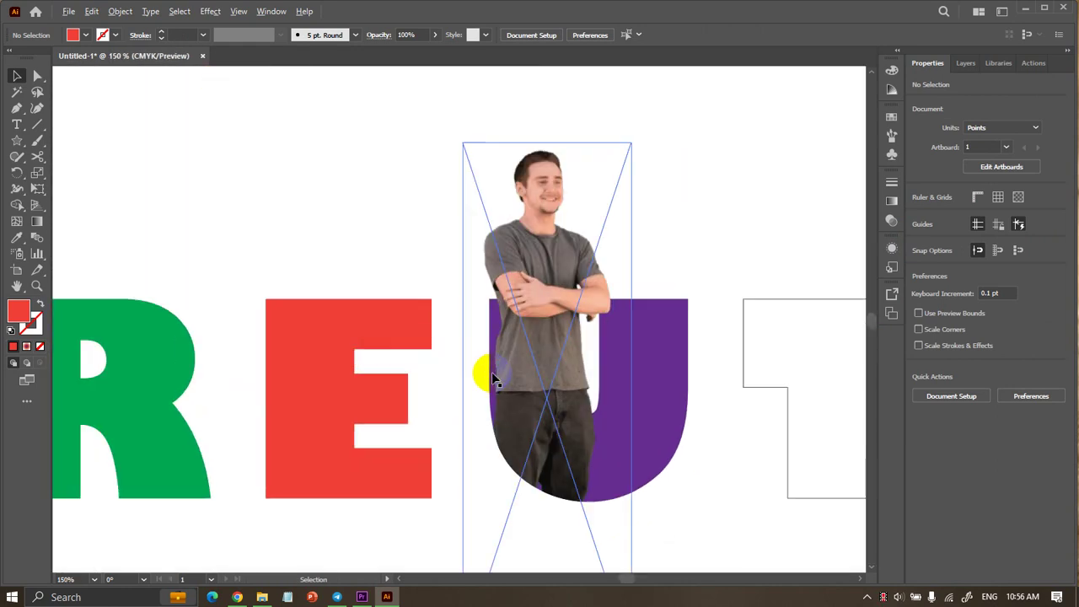
scroll(354, 274, down, 4)
scroll(503, 404, up, 2)
scroll(503, 409, right, 2)
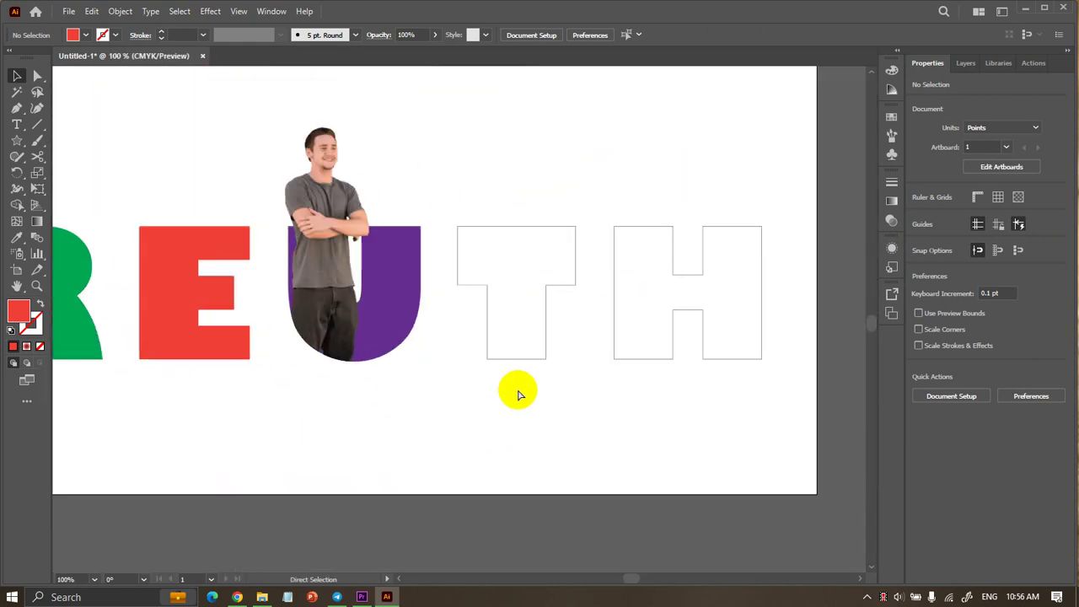
click(527, 310)
click(552, 394)
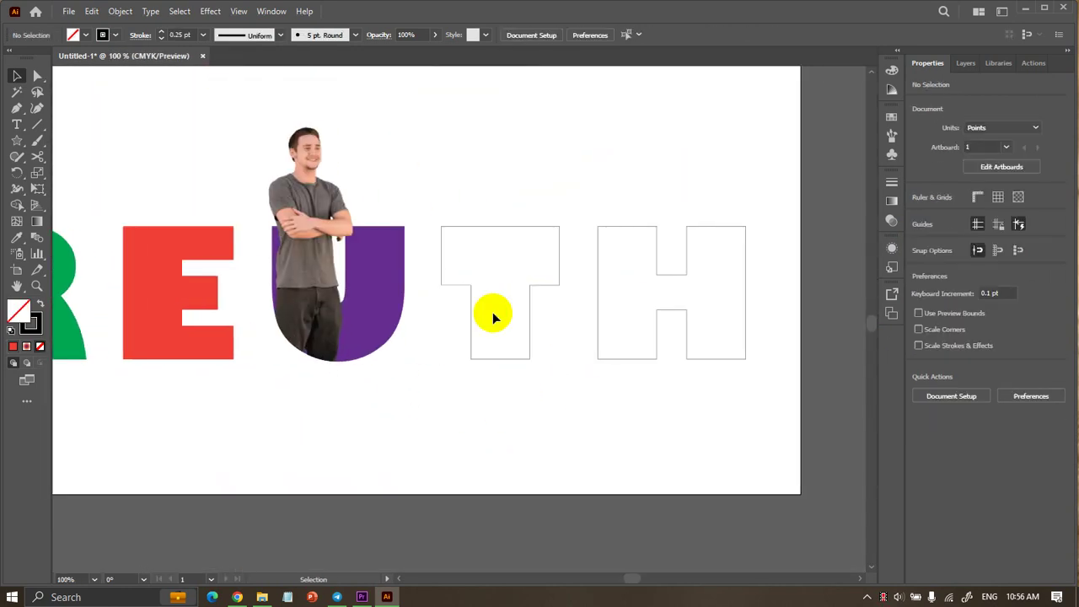
scroll(520, 228, left, 1)
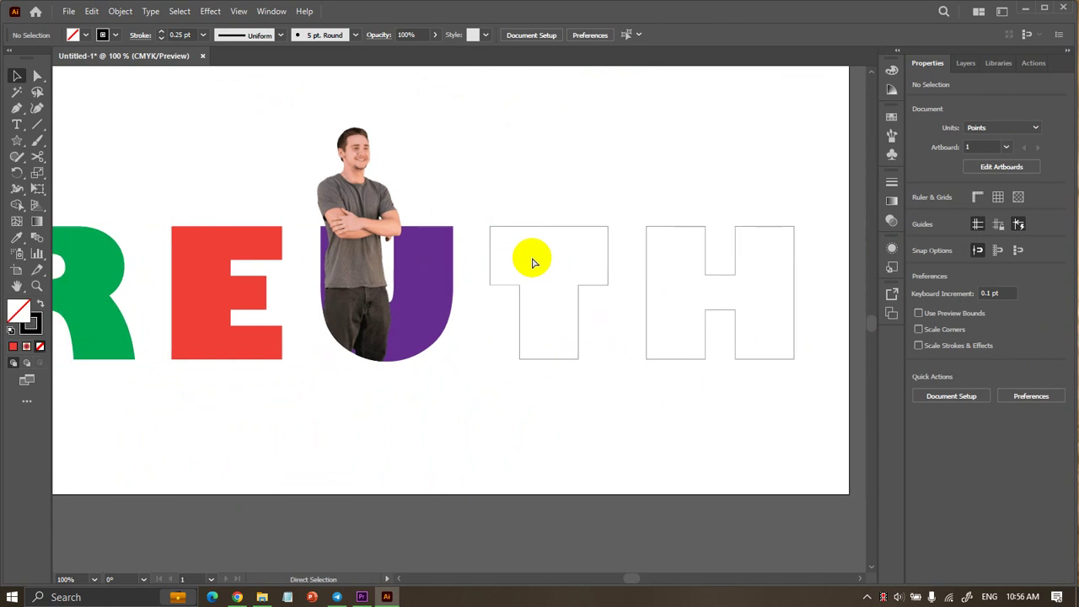
scroll(530, 256, left, 2)
scroll(534, 256, right, 2)
click(563, 230)
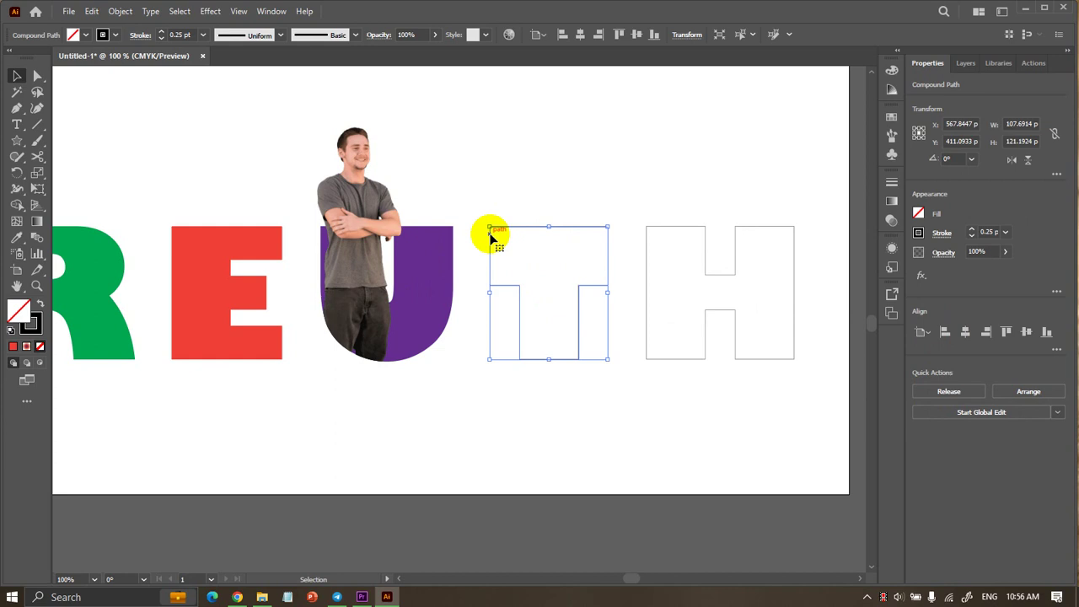
Start File > Place and browse down through the Pictures folder.
click(549, 177)
scroll(559, 198, right, 1)
click(69, 11)
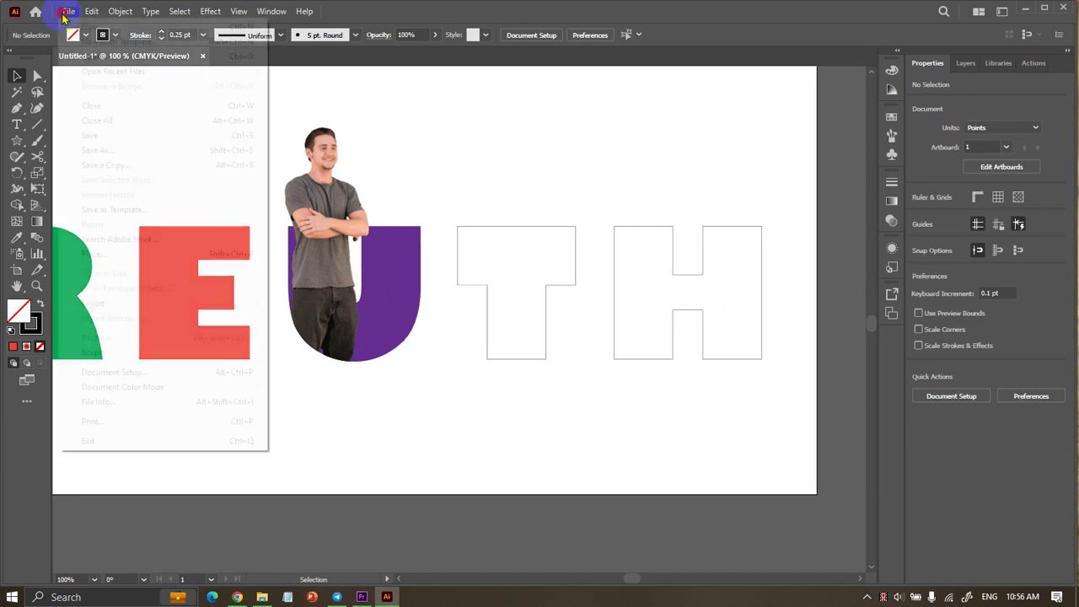
click(93, 254)
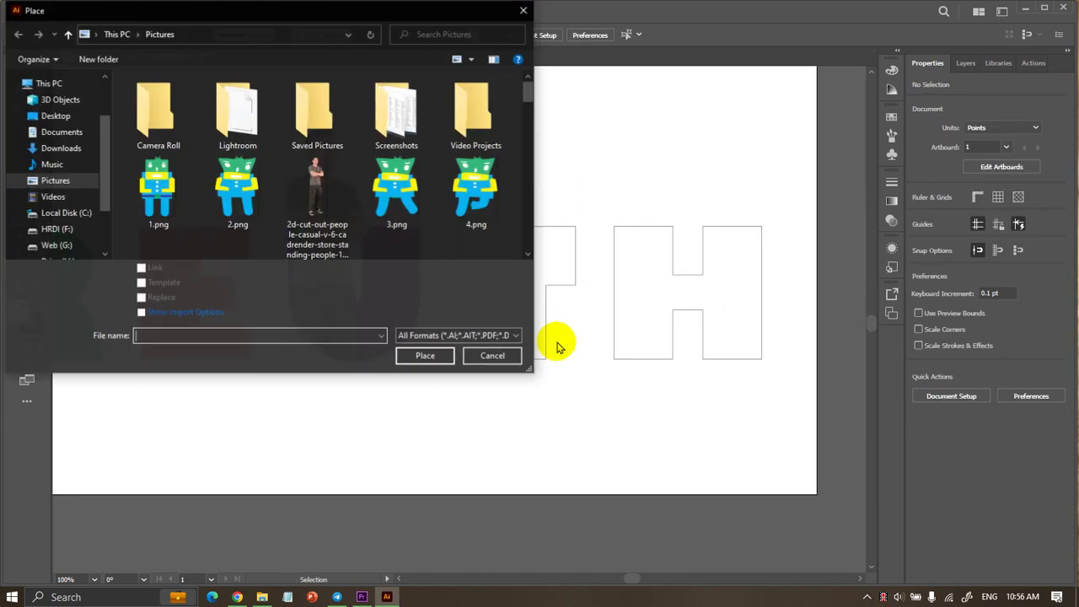
scroll(304, 207, down, 5)
scroll(301, 208, down, 2)
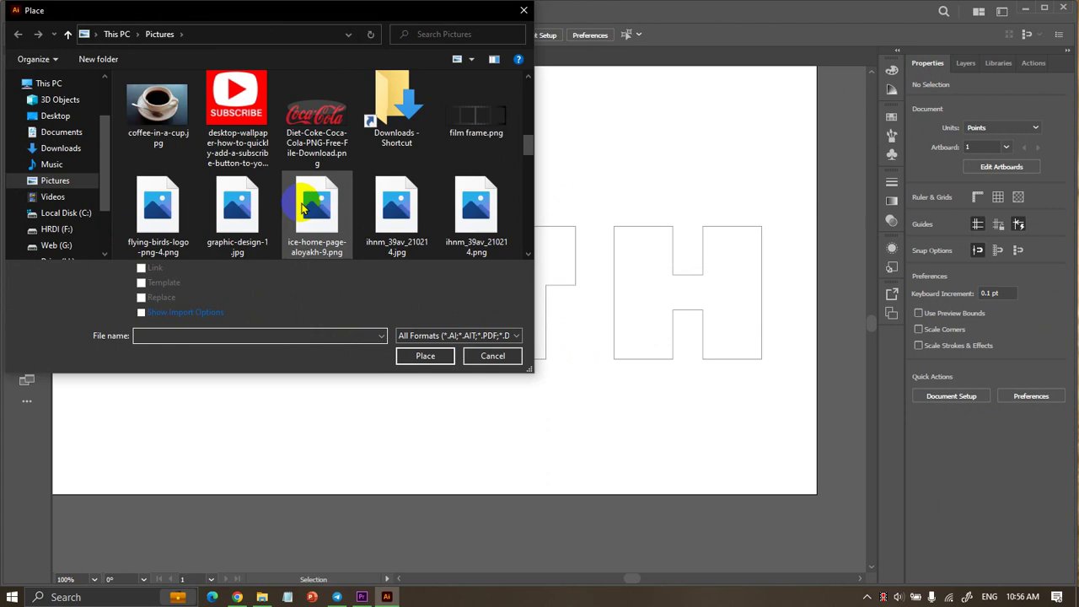
scroll(302, 208, down, 3)
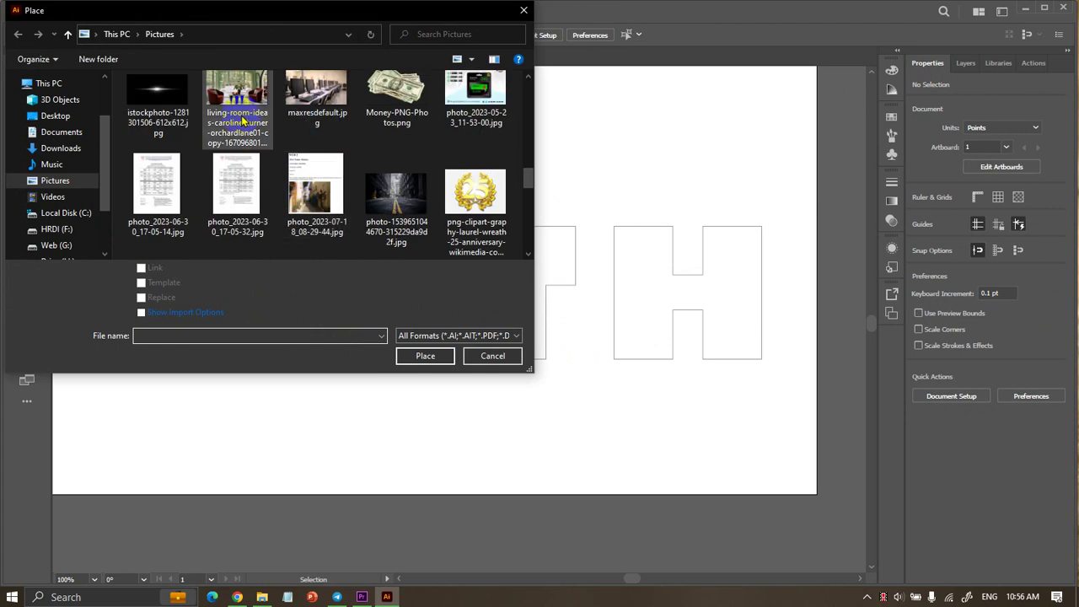
click(241, 118)
click(396, 194)
scroll(267, 205, down, 3)
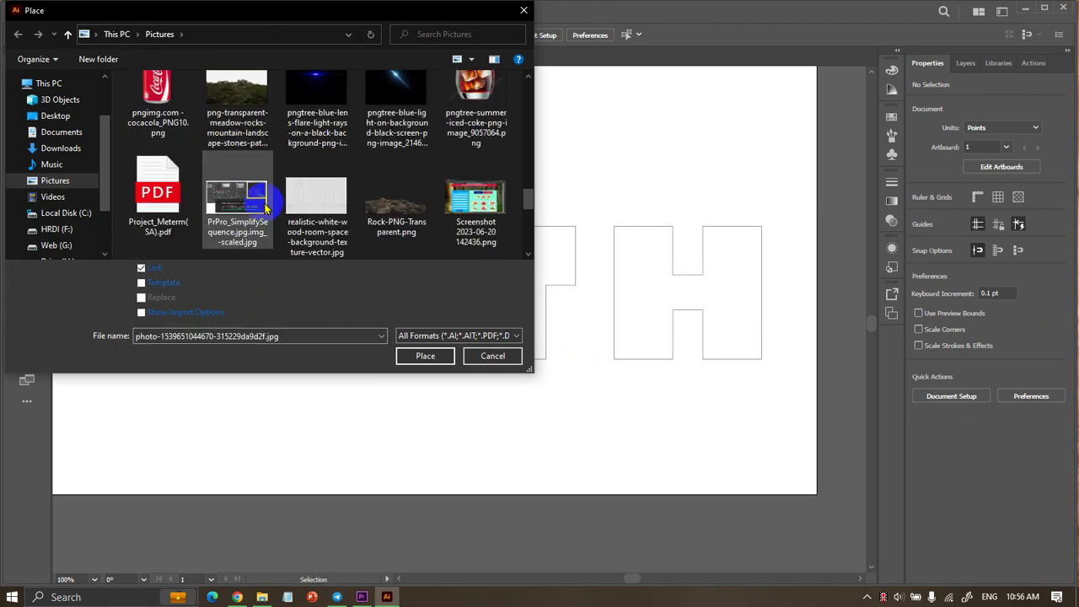
scroll(264, 207, down, 3)
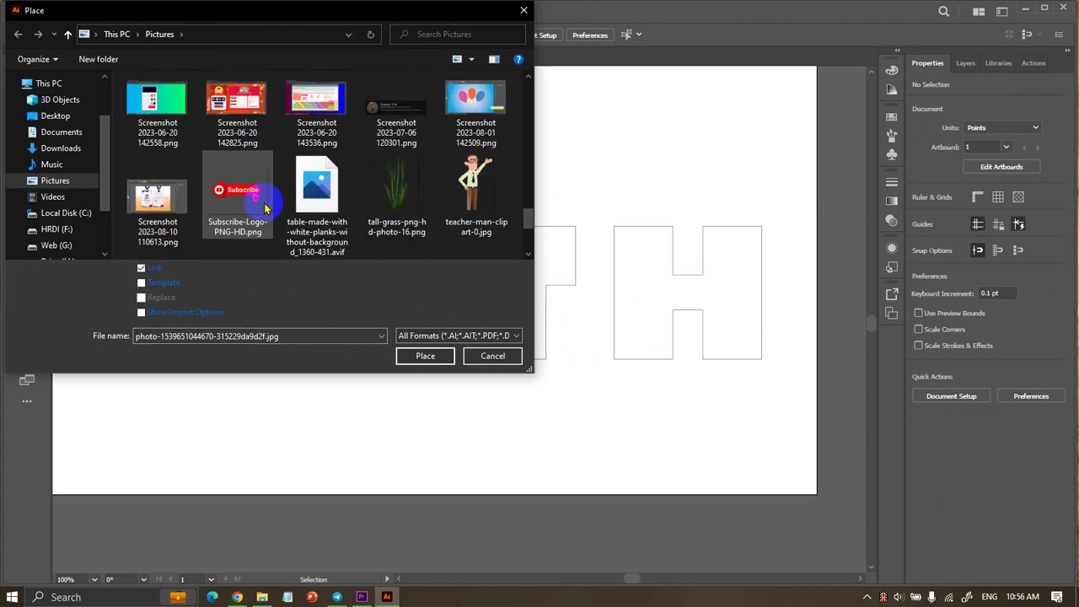
scroll(180, 216, up, 3)
scroll(180, 203, up, 2)
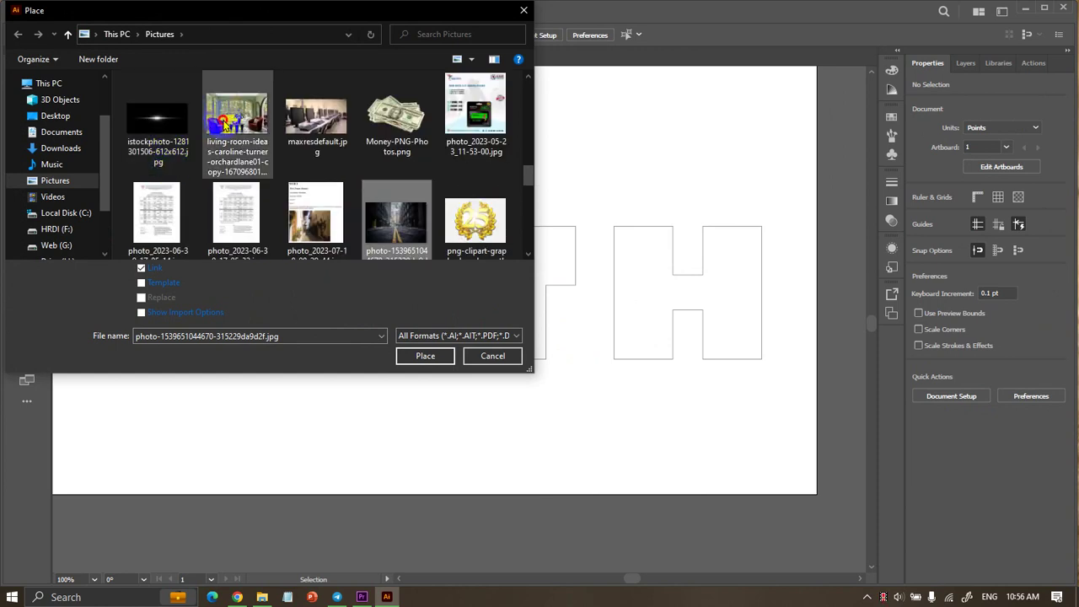
click(226, 124)
click(425, 355)
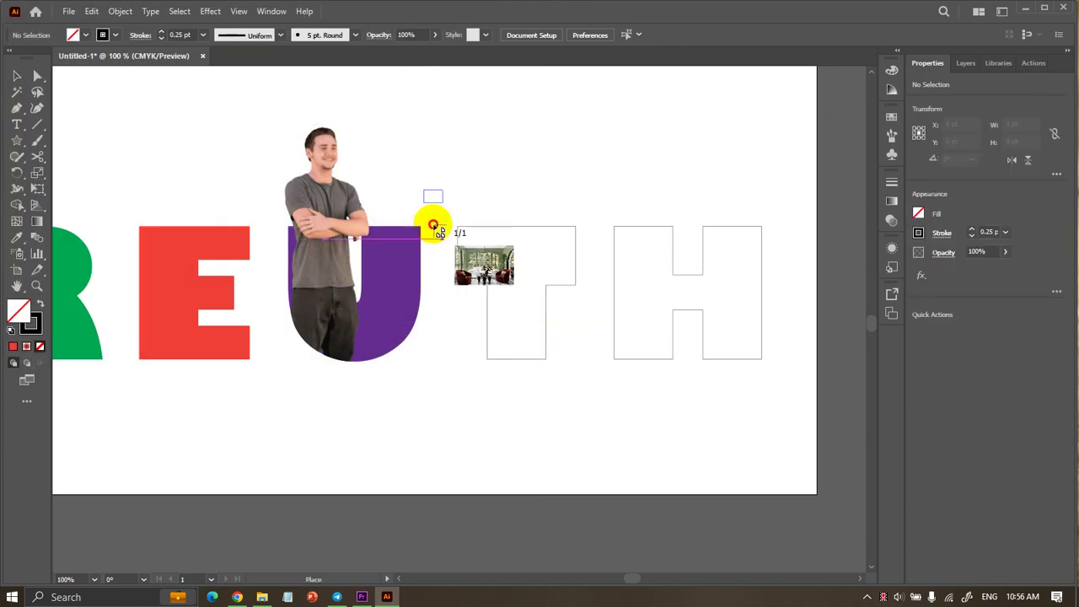
Drop the living-room photo on the artboard, enlarge it and position it over the T.
drag(432, 226, 629, 448)
drag(585, 329, 563, 358)
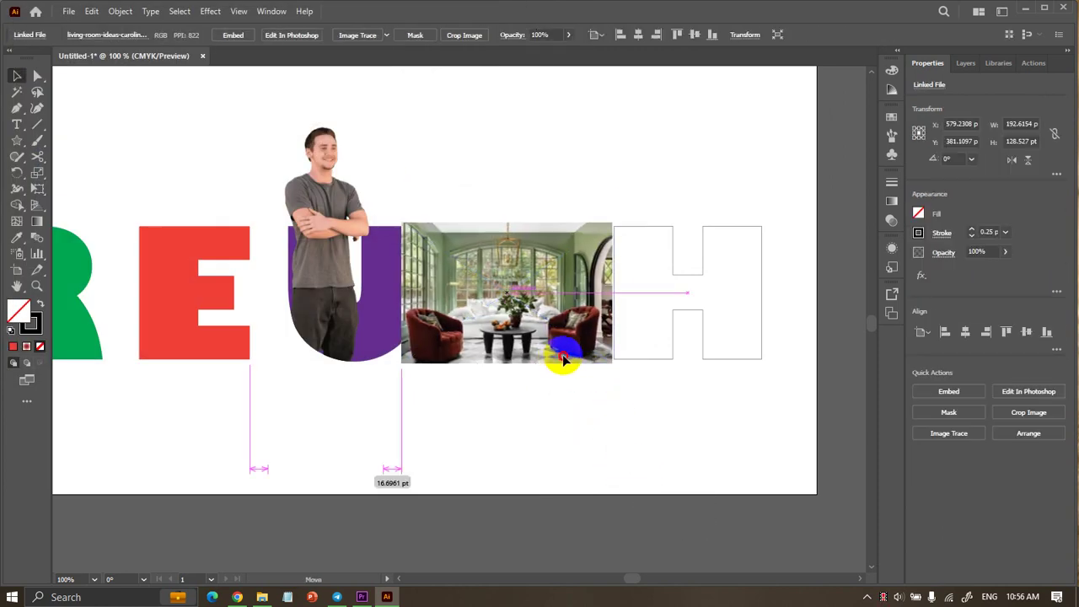
drag(611, 223, 683, 183)
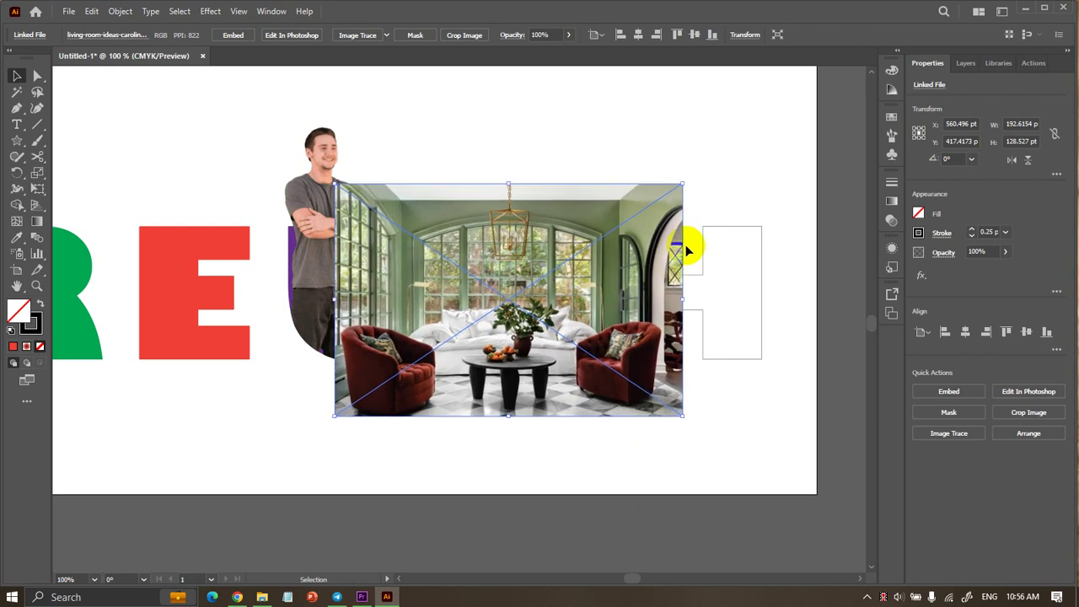
drag(622, 332, 611, 299)
click(617, 427)
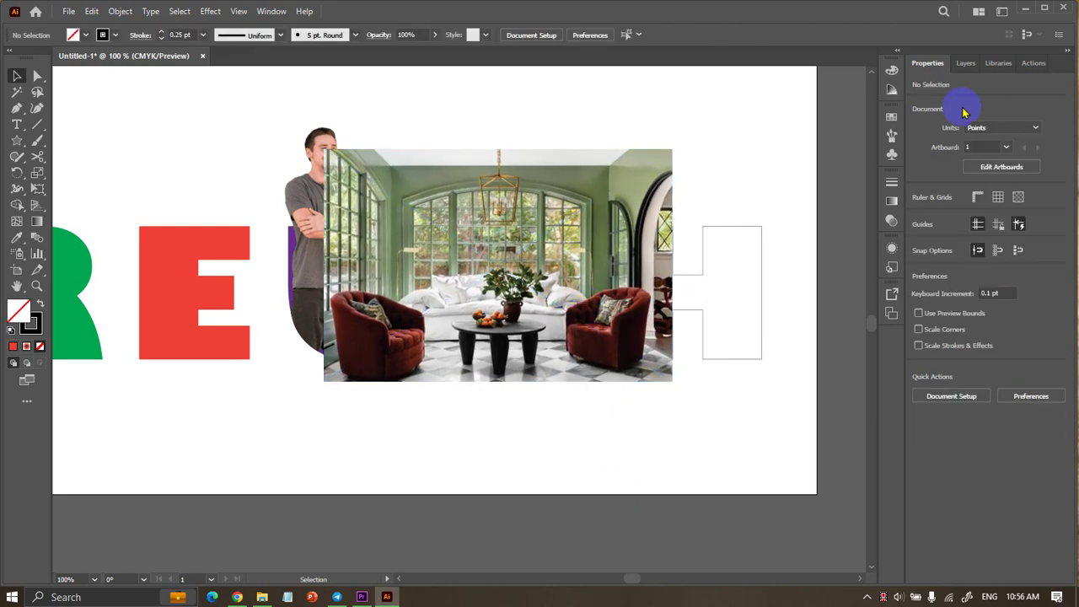
In Layers, stack the T shape above the room photo and select both.
click(965, 64)
drag(640, 278, 451, 497)
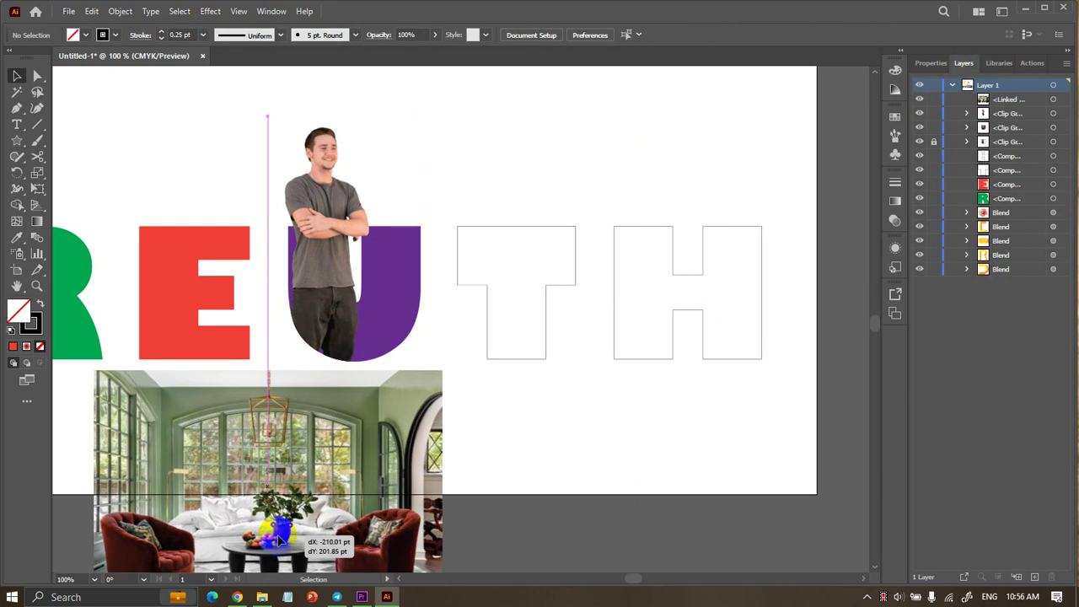
key(ctrl+z)
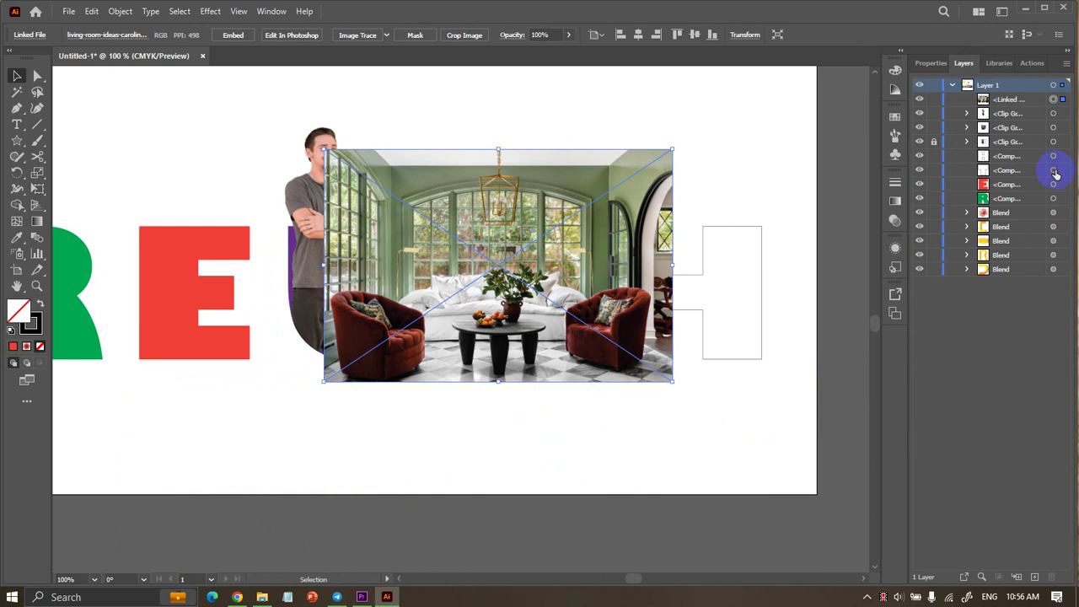
click(1054, 171)
drag(1031, 173, 1023, 91)
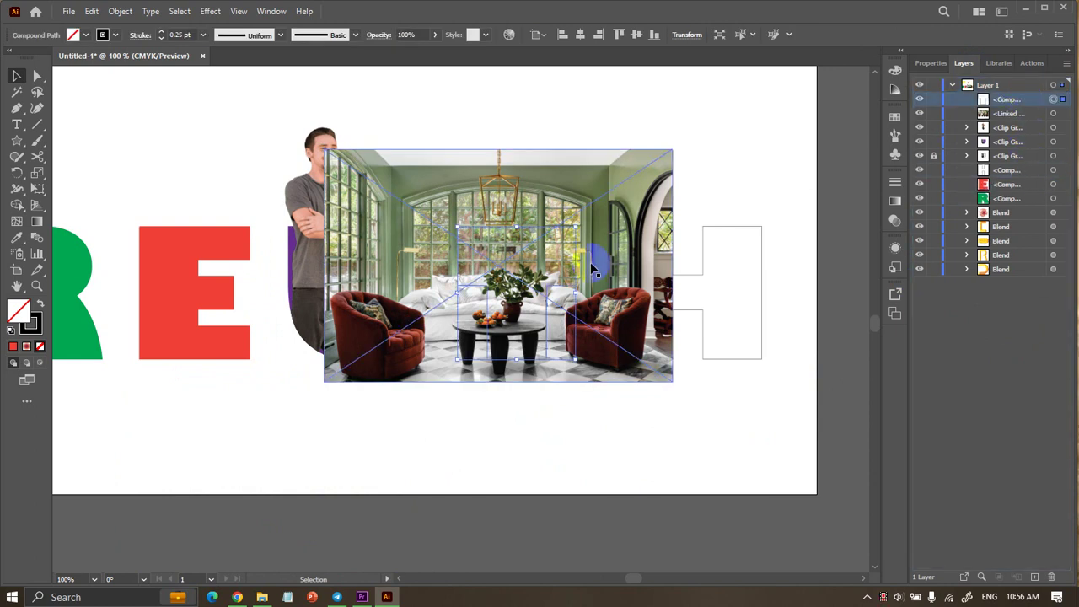
shift+click(540, 196)
right_click(524, 182)
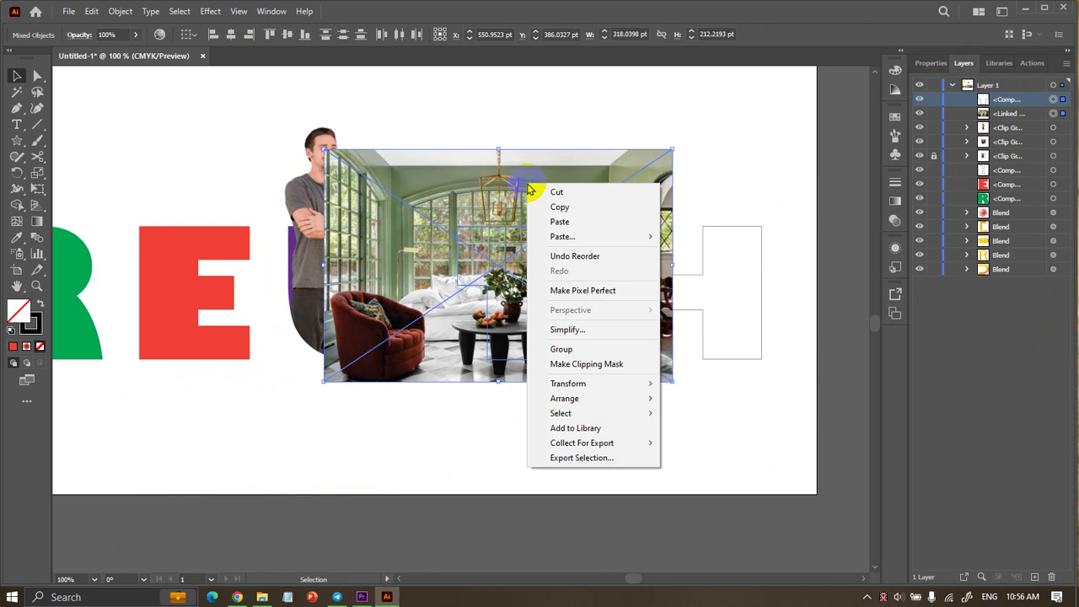
Clip the room photo inside the T, then shrink and reposition it within the clip.
click(586, 364)
click(569, 446)
scroll(542, 449, left, 3)
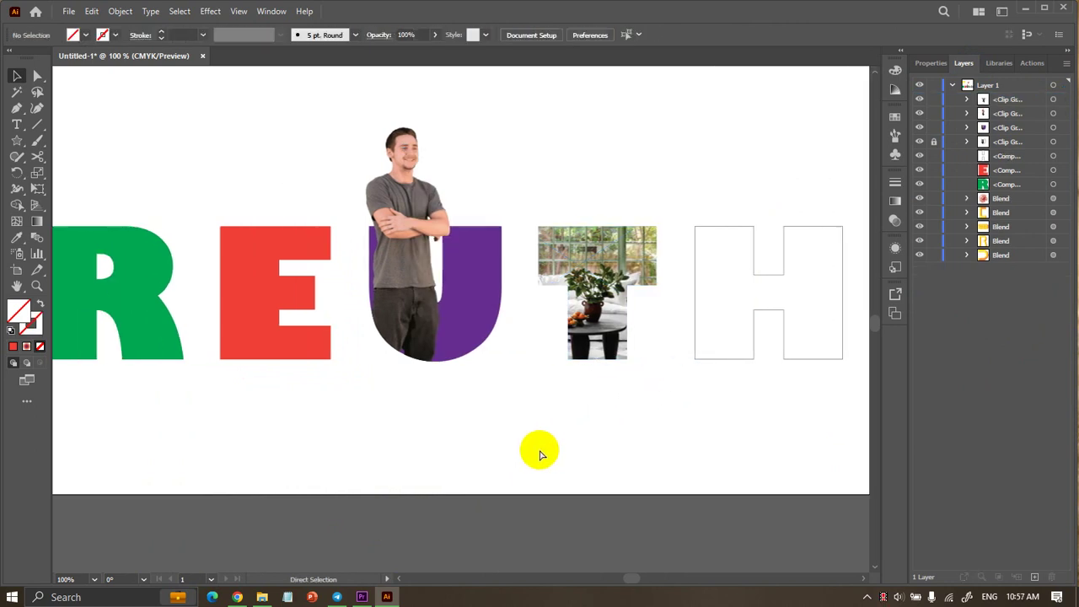
scroll(542, 450, left, 3)
double_click(675, 253)
scroll(665, 209, right, 3)
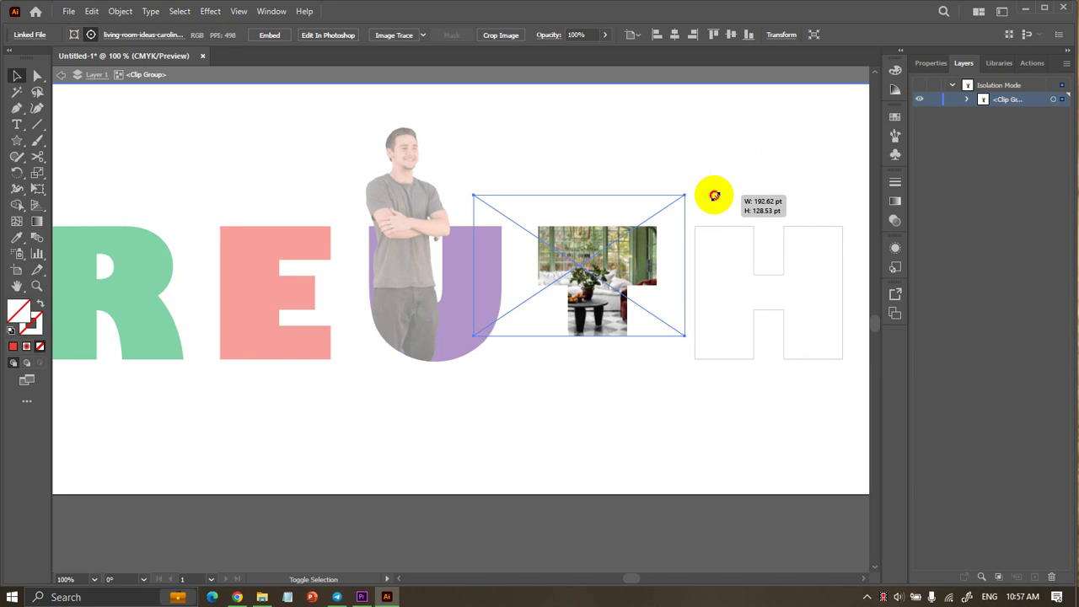
drag(750, 149, 701, 193)
mouse_move(642, 269)
mouse_down()
mouse_move(657, 290)
mouse_move(648, 292)
mouse_up()
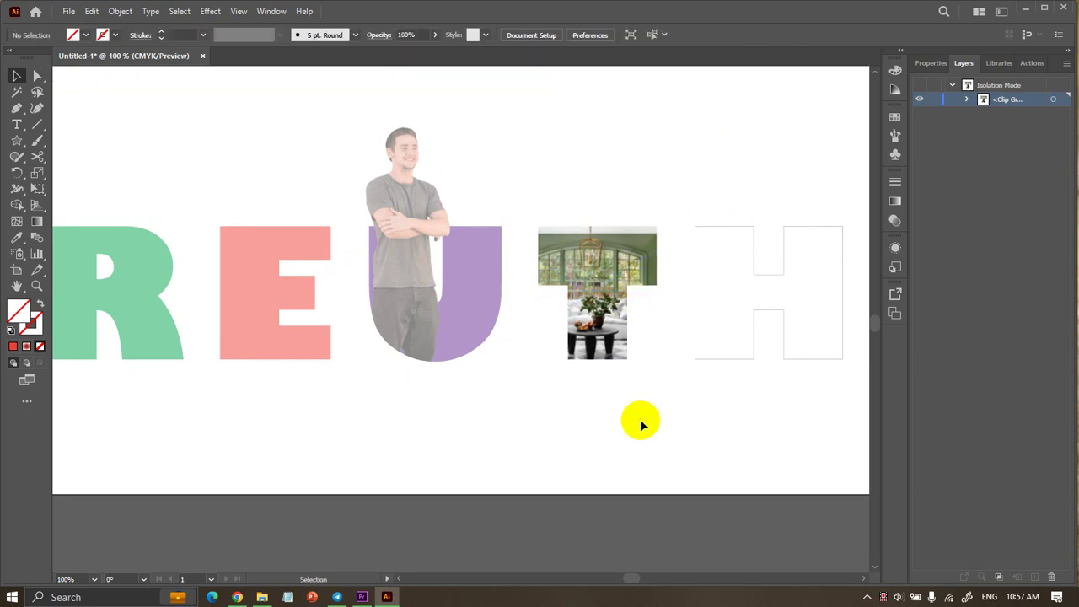
double_click(640, 419)
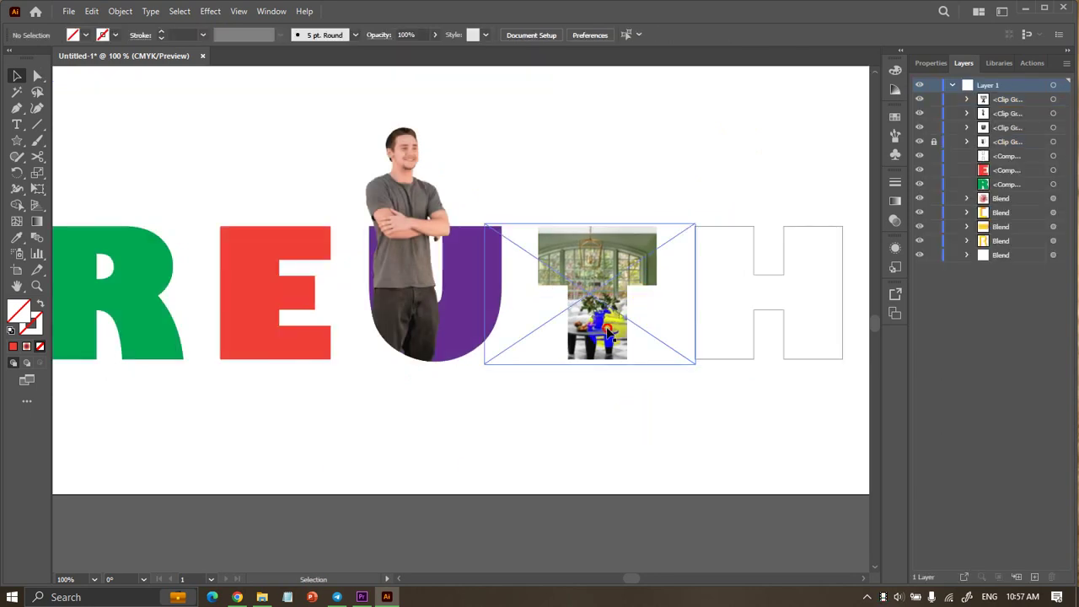
Give the T clip group a 3 pt black outline.
click(930, 63)
click(971, 233)
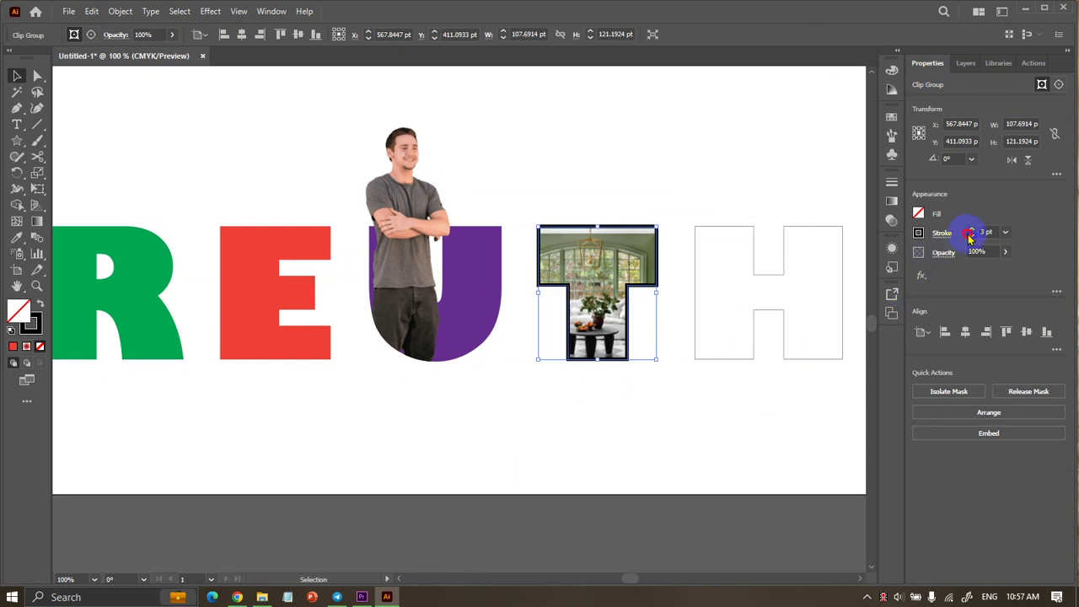
click(561, 451)
scroll(562, 455, down, 1)
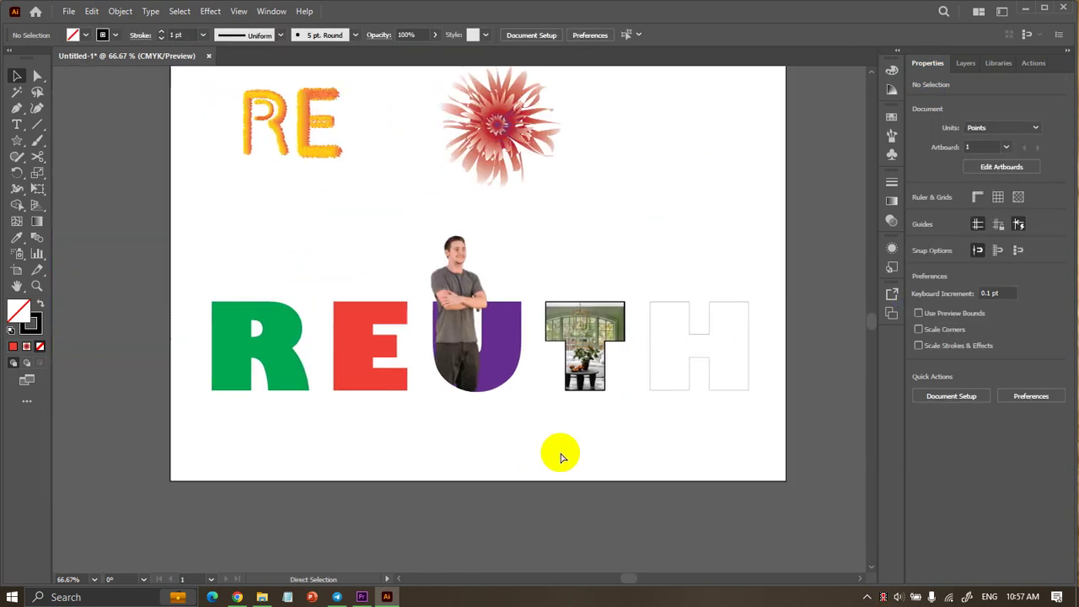
Undo six times to remove the clipping mask and placed room photo from the T.
key(ctrl+z)
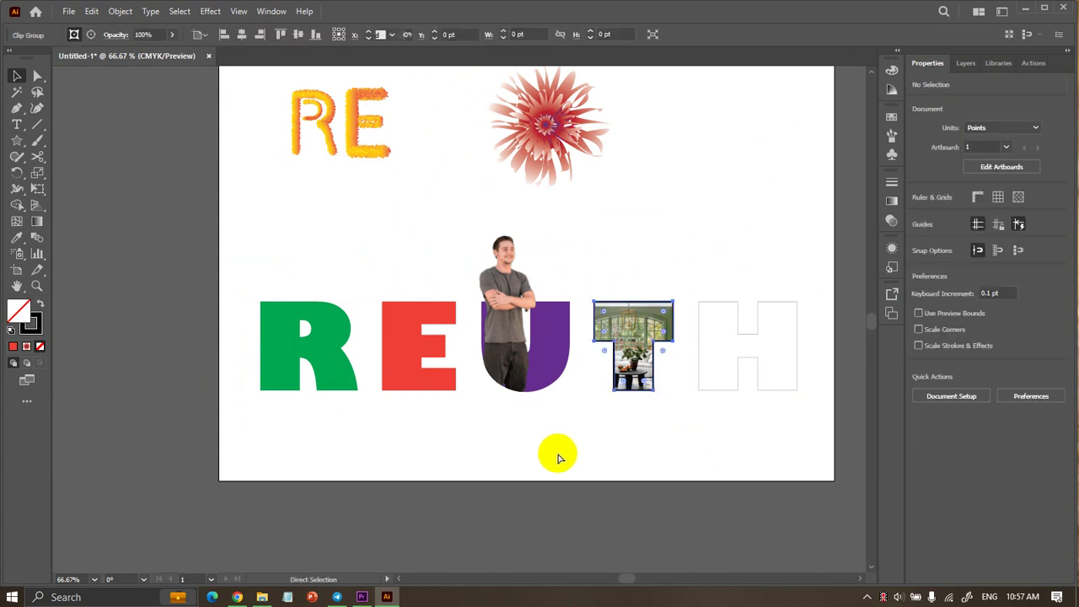
key(ctrl+z)
key(ctrl+z)
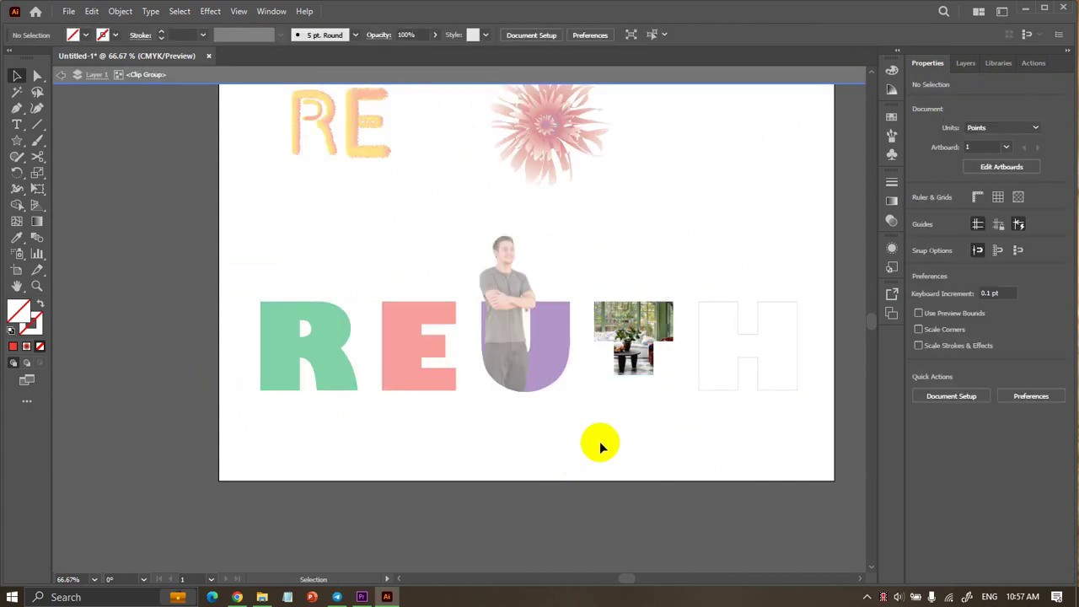
key(ctrl+z)
key(ctrl+z)
key(ctrl+z)
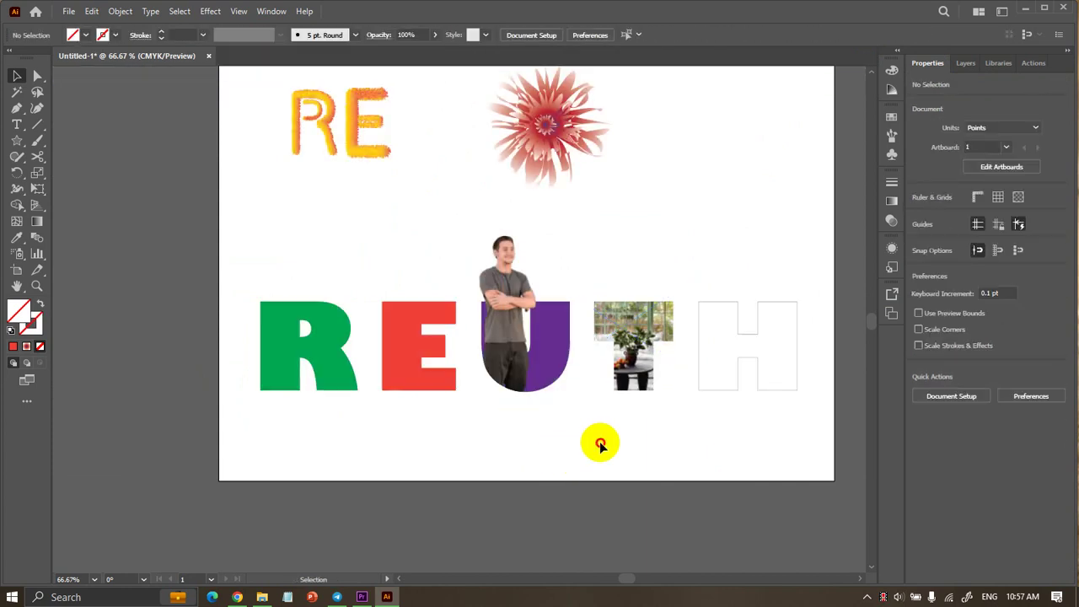
key(ctrl+z)
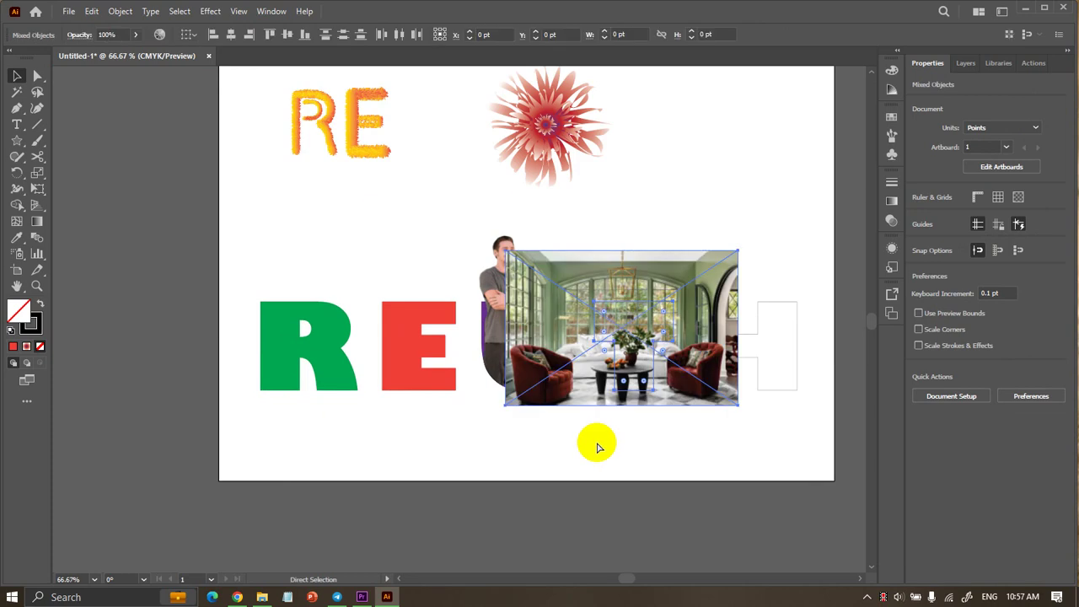
key(ctrl+z)
key(ctrl+z)
key(ctrl+z)
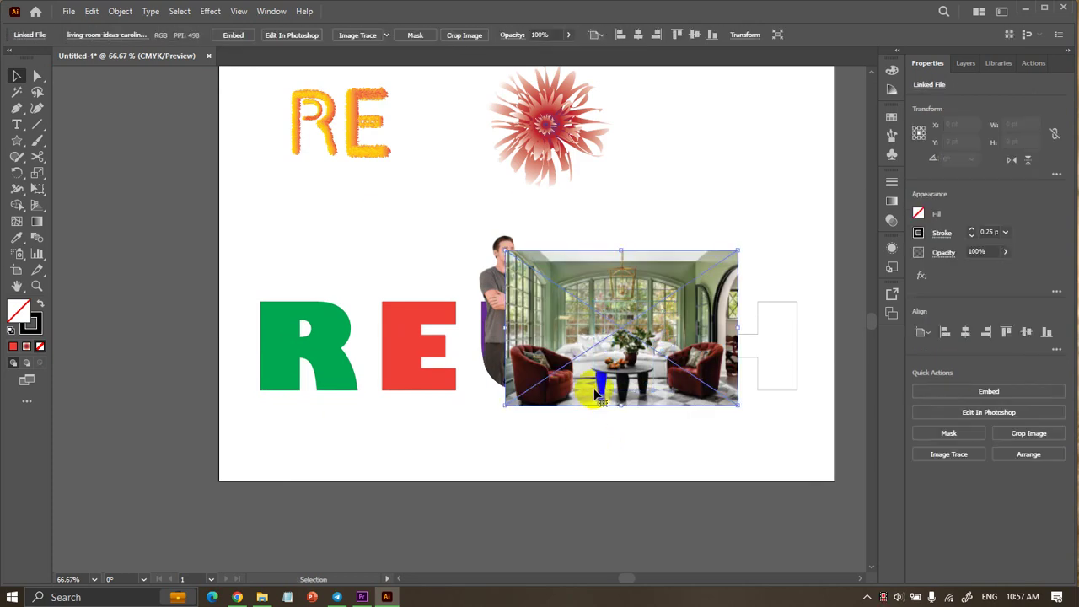
key(ctrl+z)
click(506, 249)
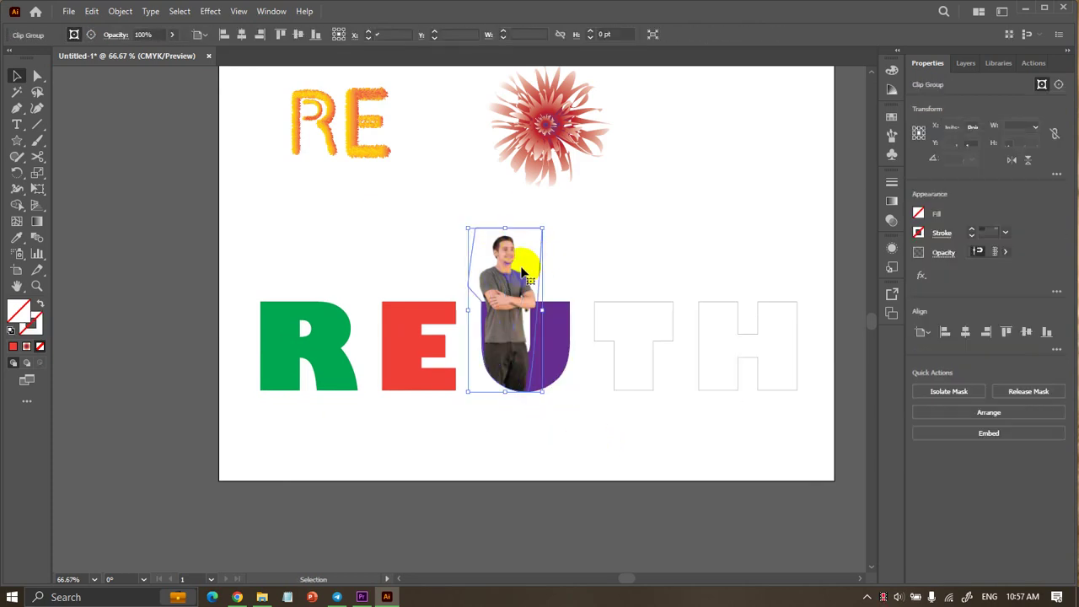
scroll(504, 246, up, 5)
scroll(506, 219, down, 5)
click(653, 225)
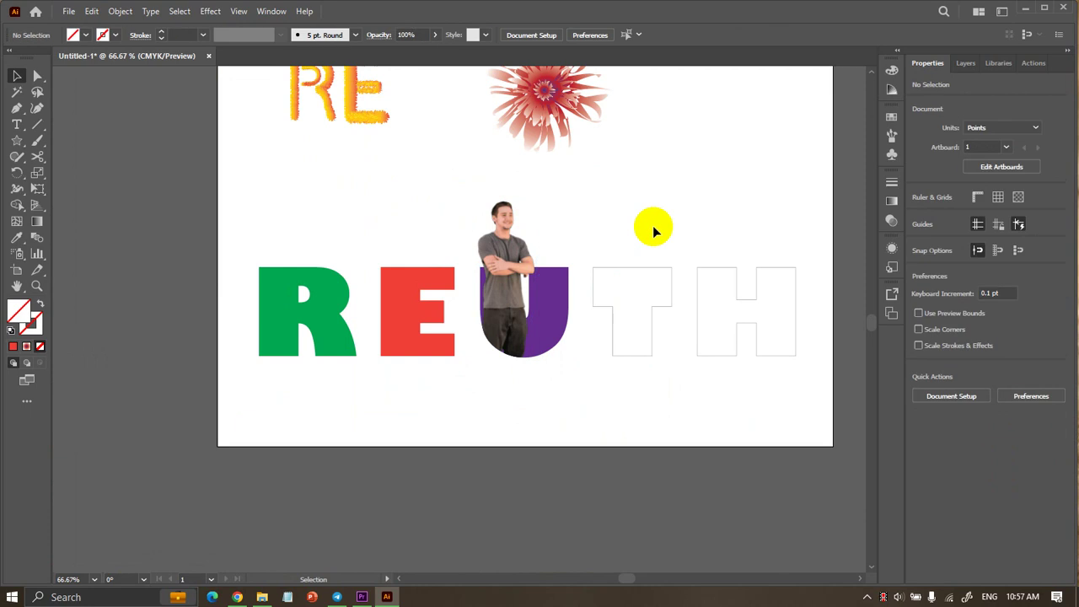
scroll(518, 278, up, 3)
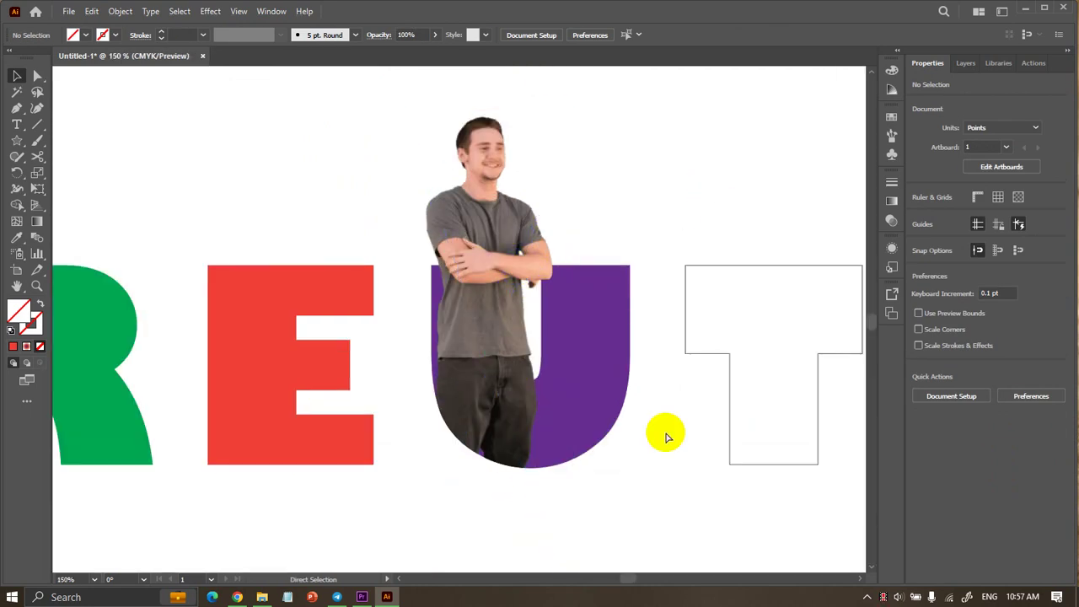
scroll(666, 413, right, 2)
Give the T a yellow fill and remove its outline.
click(686, 359)
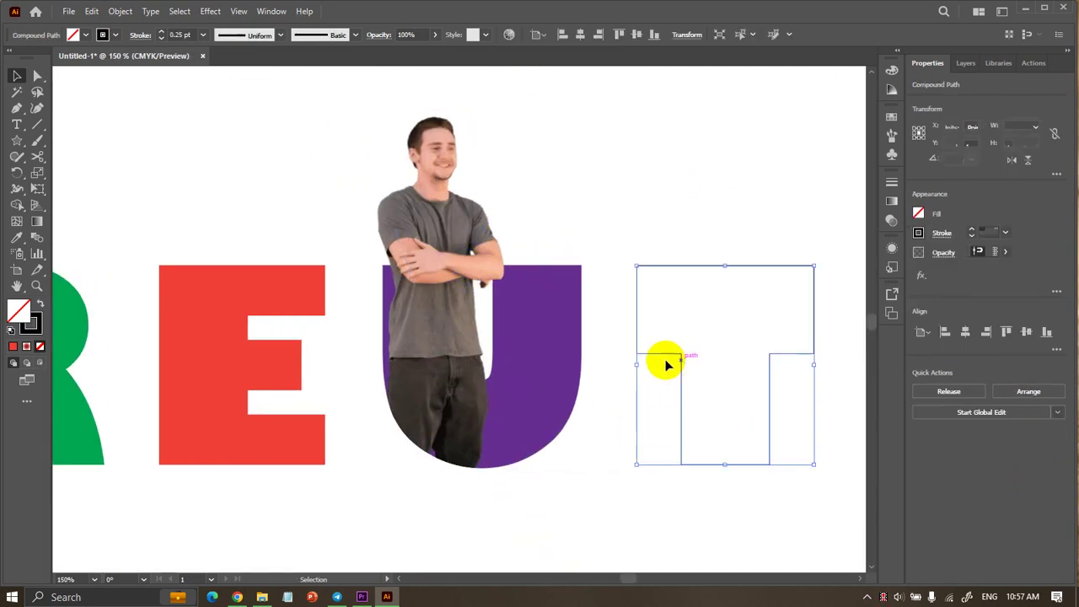
scroll(601, 334, down, 2)
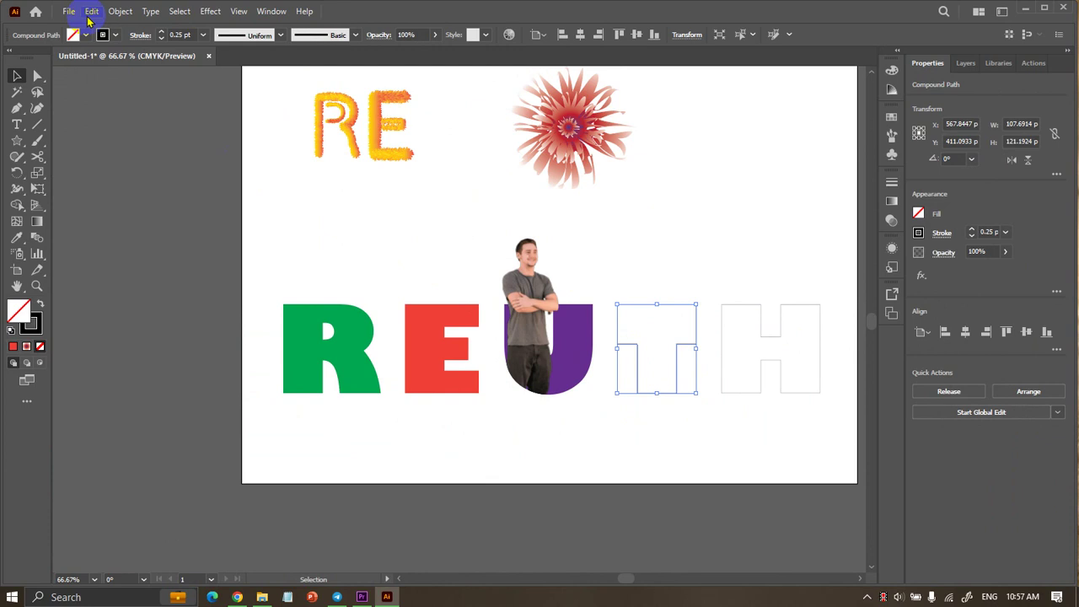
click(81, 37)
click(56, 59)
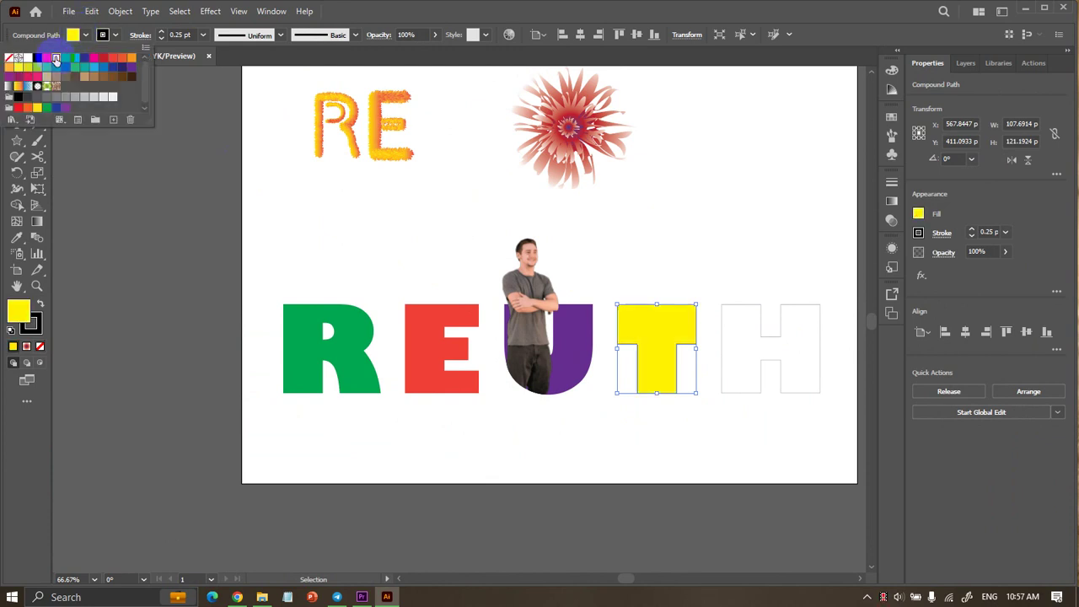
click(320, 236)
click(636, 312)
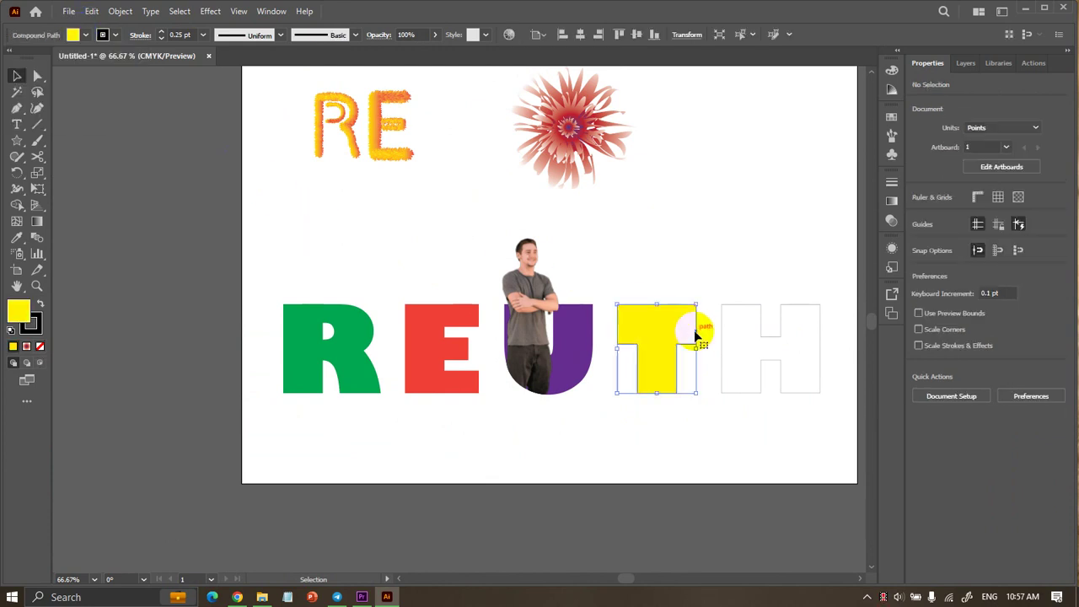
click(84, 35)
click(222, 248)
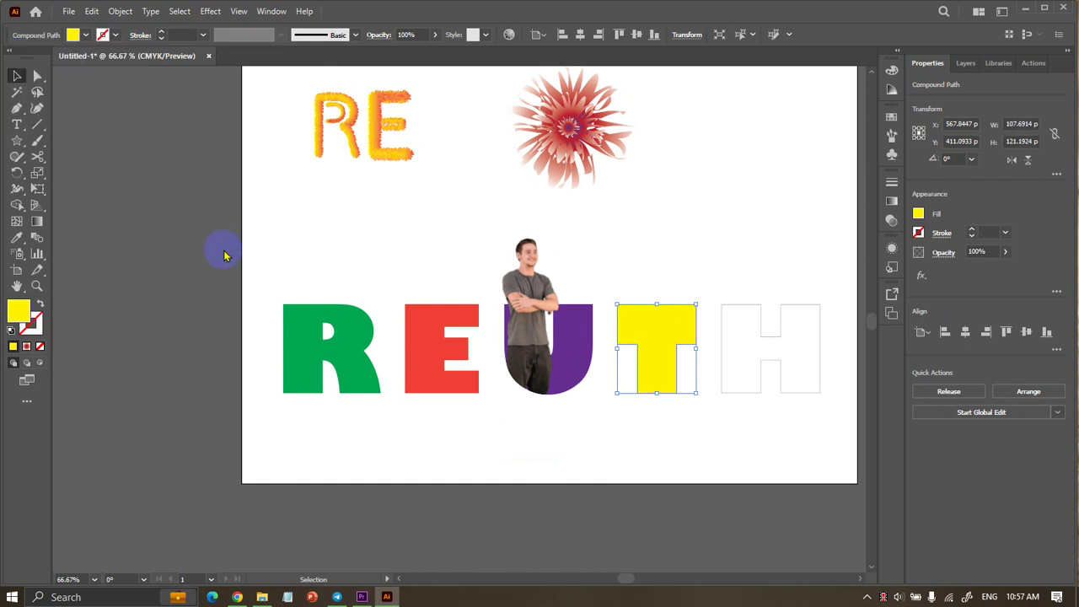
click(226, 261)
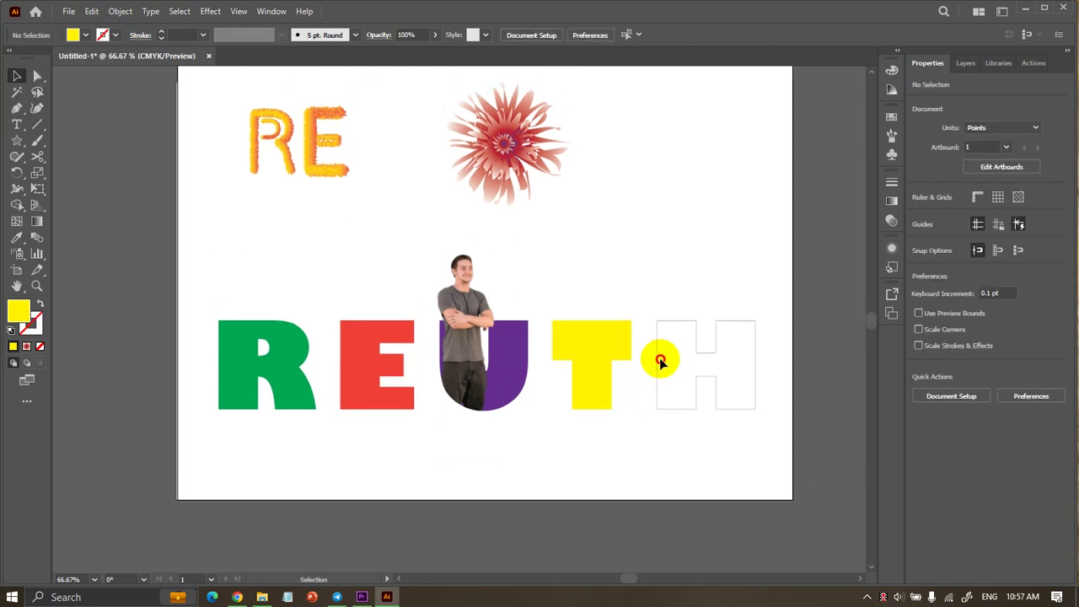
Give the H a crimson red fill and remove its outline.
click(660, 361)
click(84, 34)
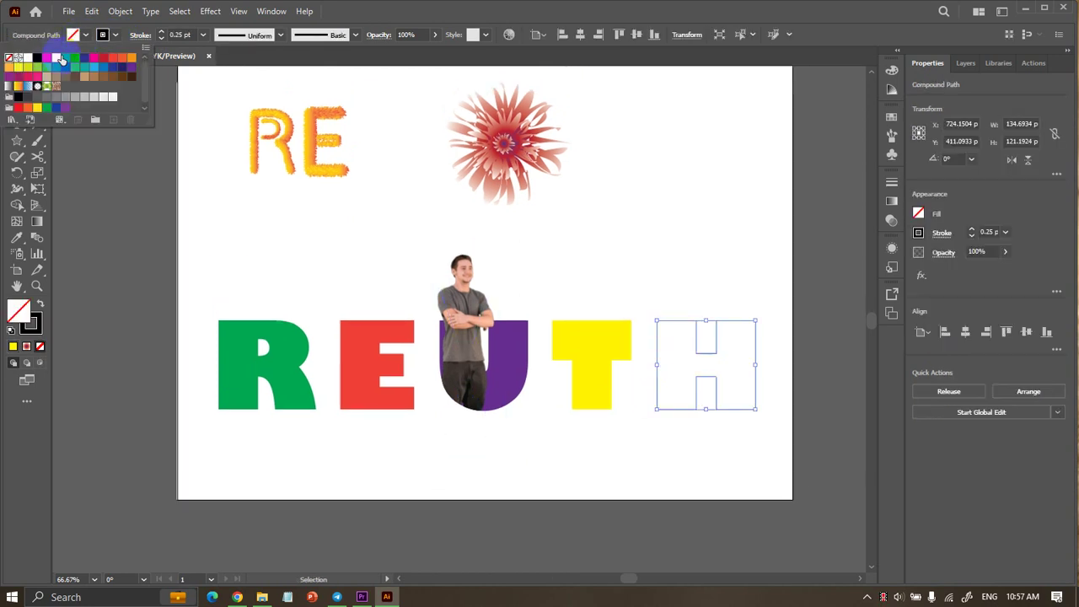
click(101, 58)
click(103, 35)
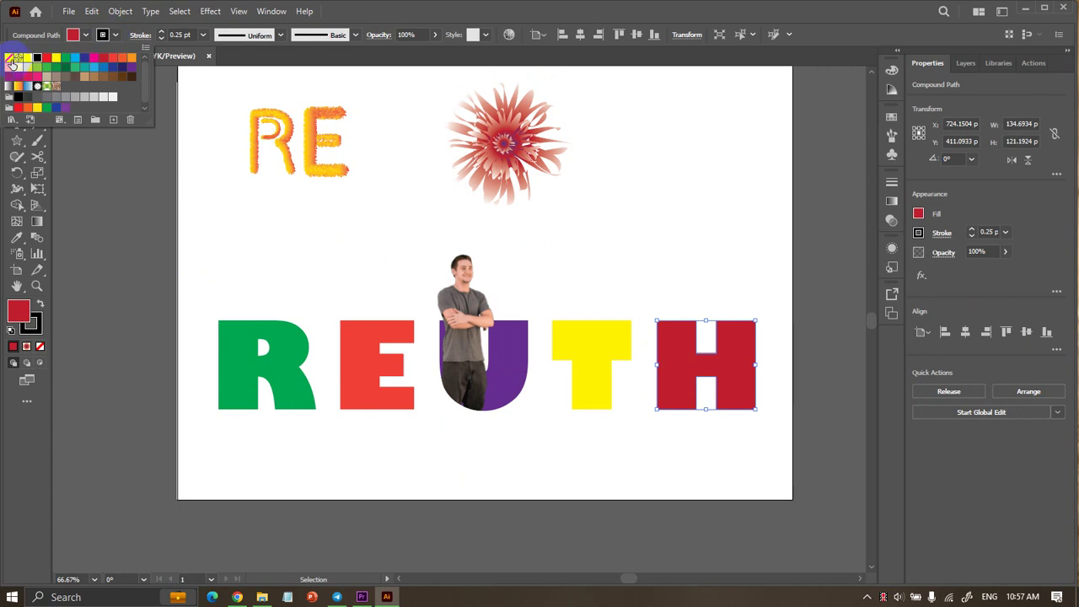
click(12, 63)
click(88, 233)
mouse_move(209, 275)
mouse_down()
mouse_move(777, 432)
mouse_move(735, 361)
mouse_up()
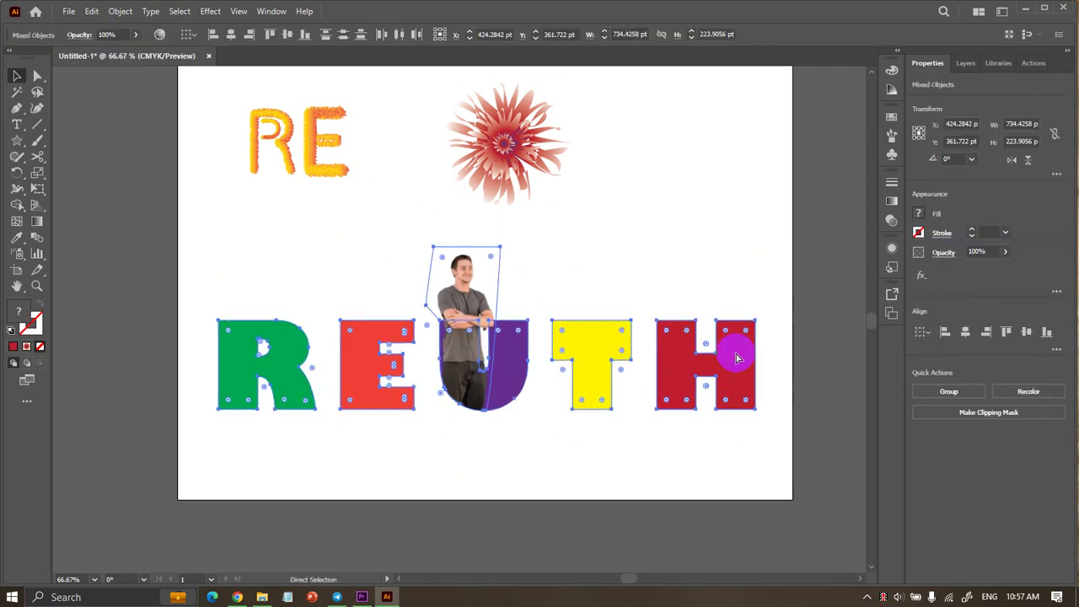
click(629, 458)
Move the REUTH letters up, delete the faint ghost copy of the man, and nudge left.
click(963, 62)
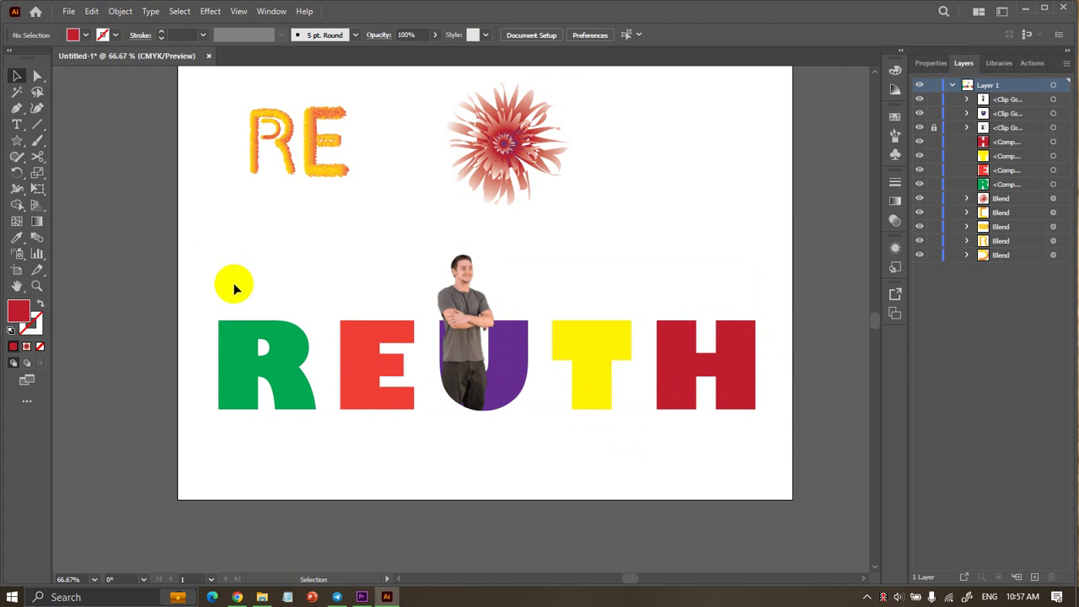
drag(224, 295, 754, 444)
drag(742, 397, 741, 332)
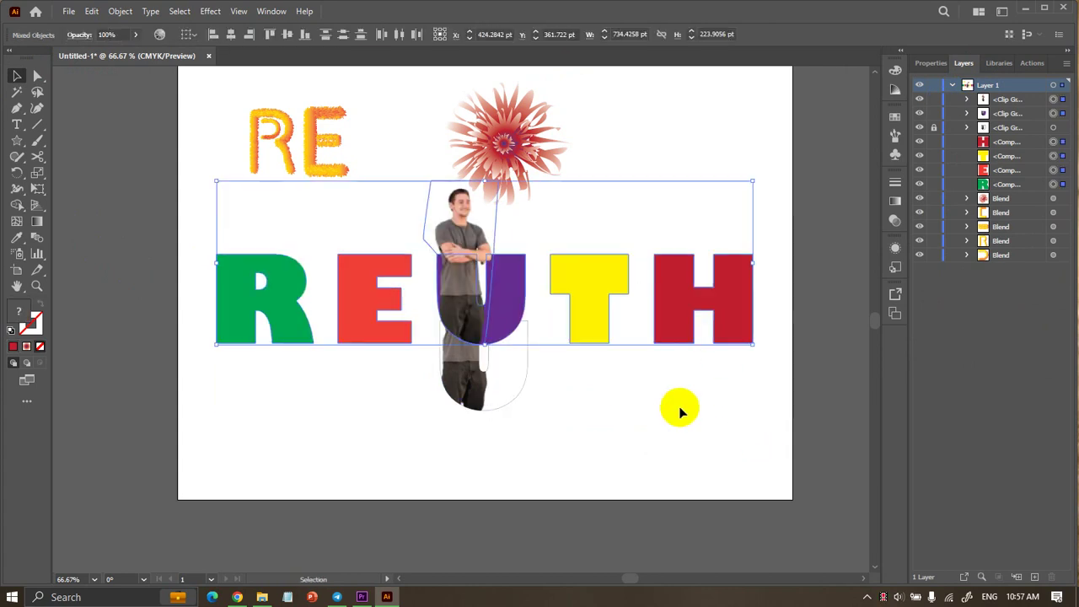
click(679, 409)
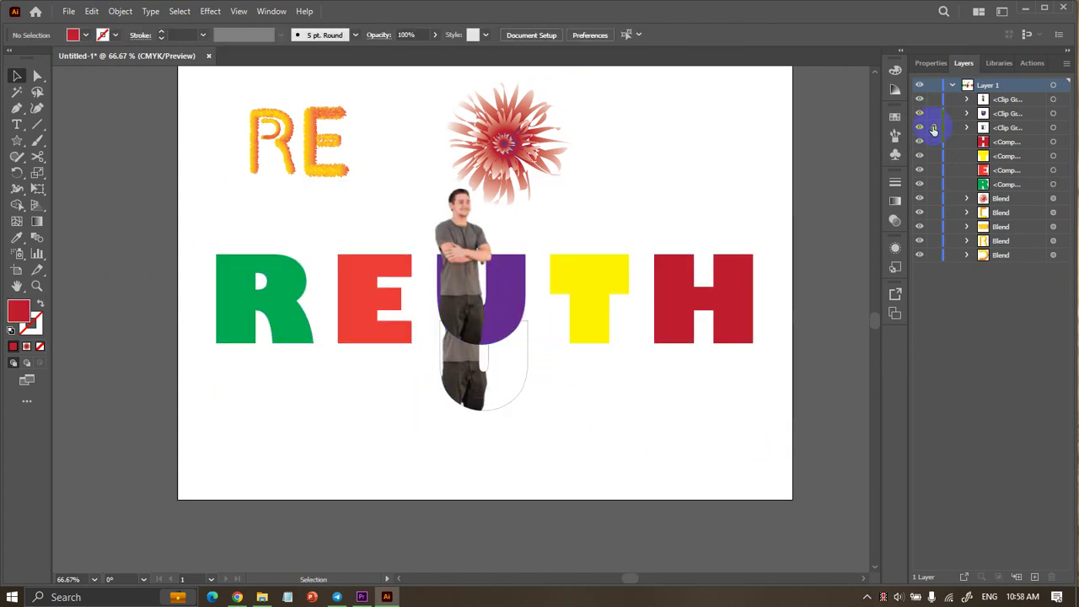
drag(587, 398, 261, 428)
key(Delete)
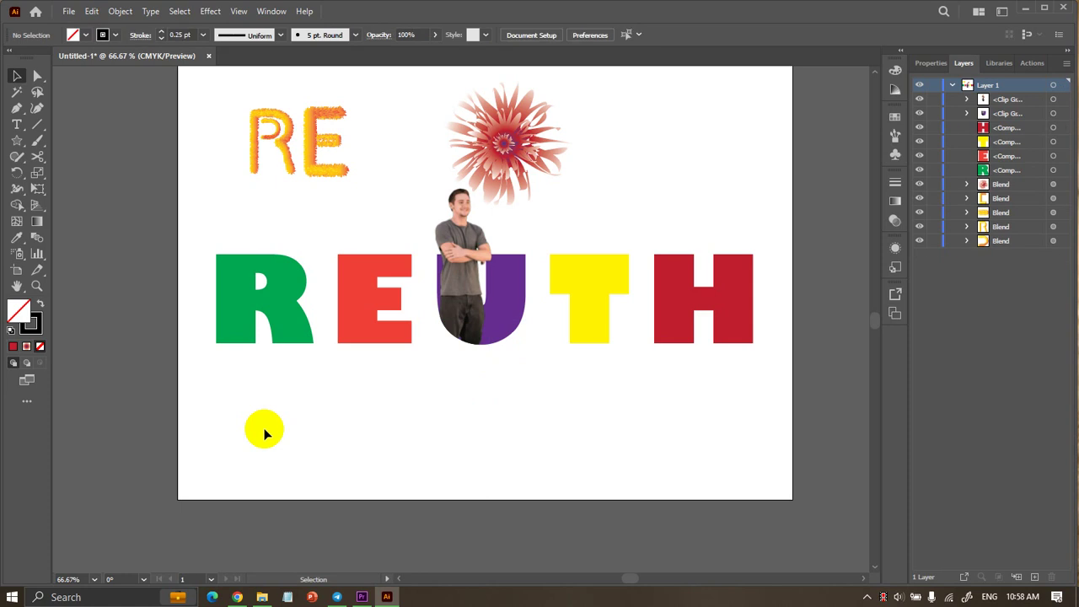
mouse_move(180, 287)
mouse_down()
mouse_move(758, 346)
mouse_move(738, 398)
mouse_move(752, 354)
mouse_up()
click(713, 416)
click(228, 338)
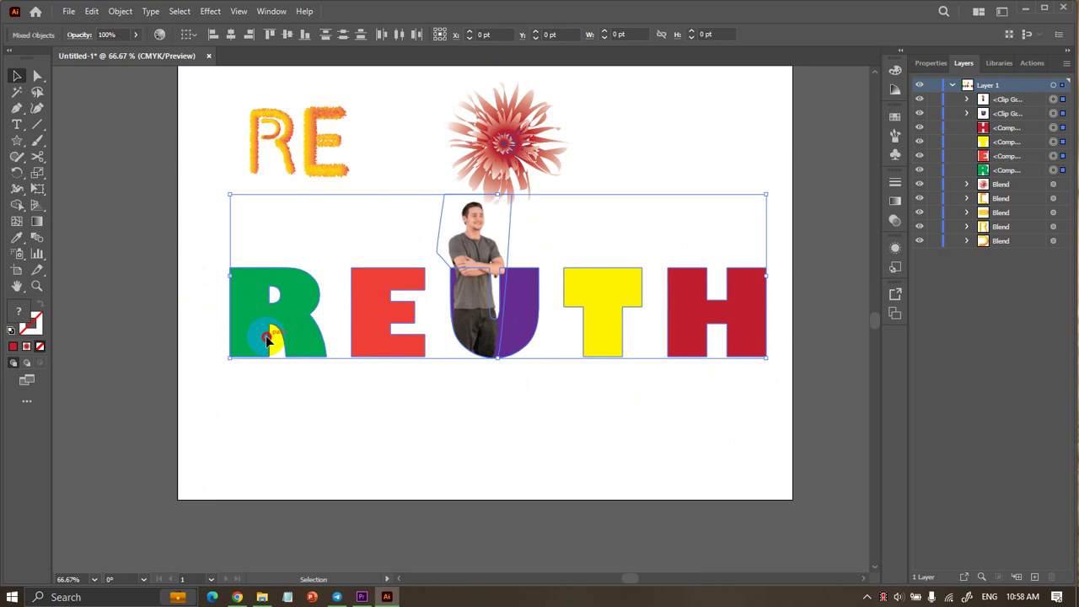
drag(271, 337, 257, 339)
click(321, 449)
Shift-select the R, E, U-and-man group, T and H together.
scroll(321, 450, up, 1)
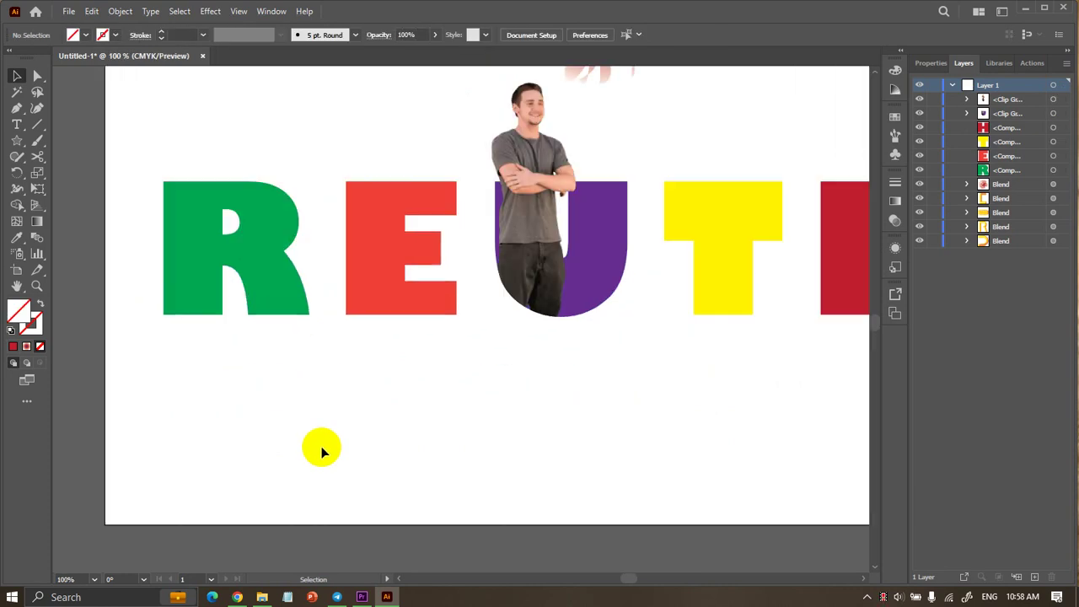
scroll(320, 449, down, 1)
scroll(317, 450, up, 1)
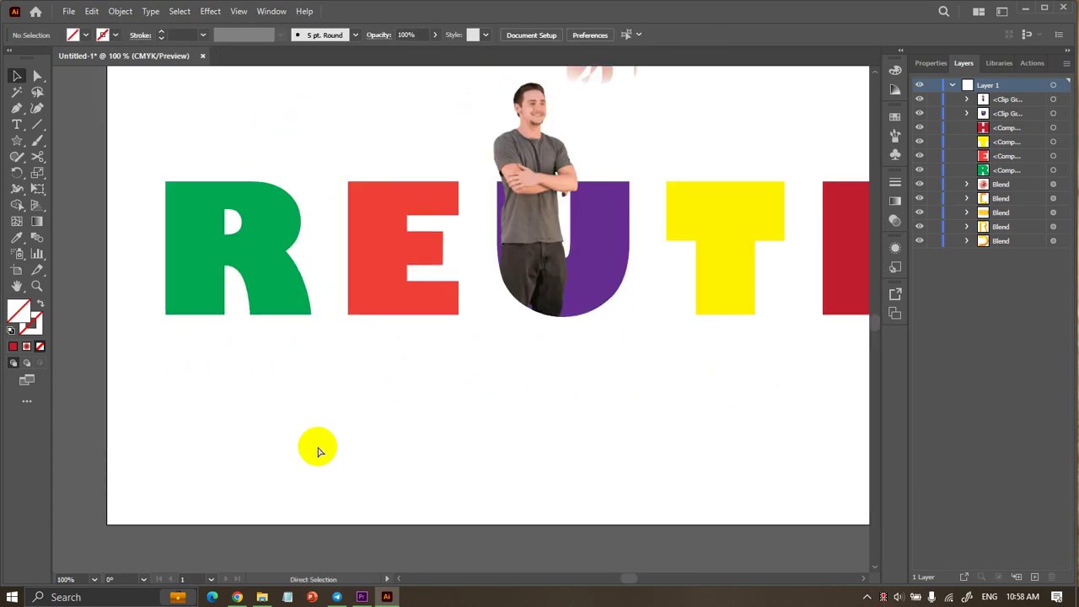
scroll(317, 446, right, 1)
scroll(317, 446, right, 1)
scroll(317, 445, down, 1)
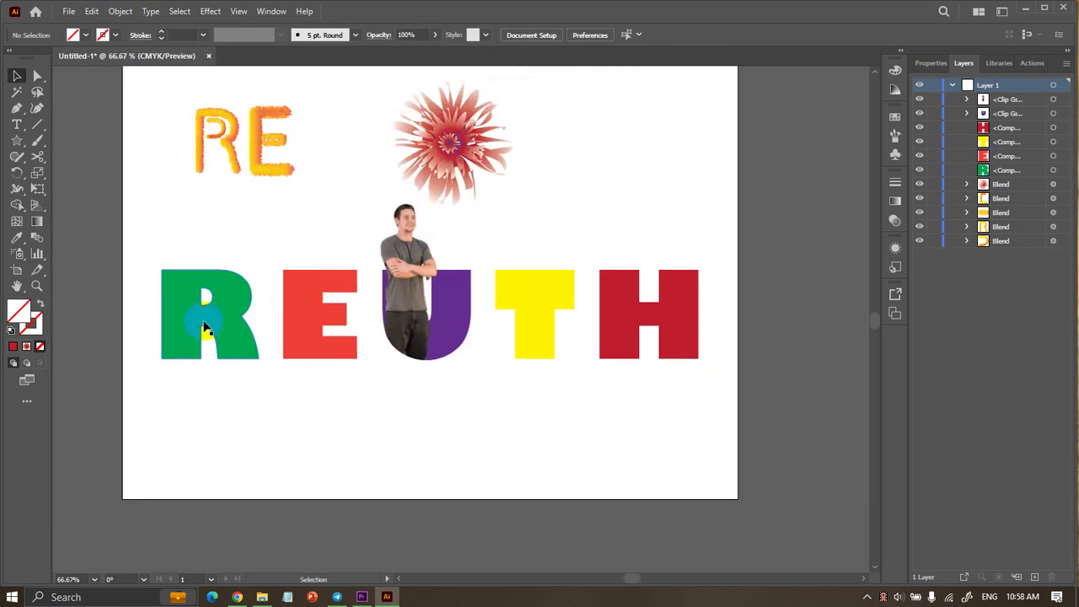
click(207, 328)
shift+click(318, 340)
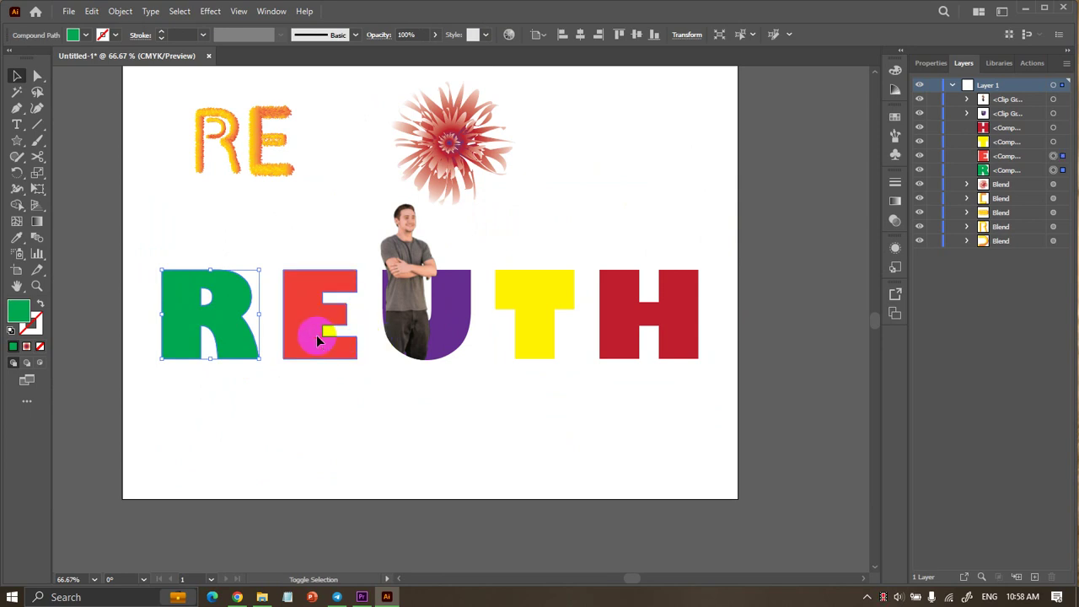
shift+click(468, 333)
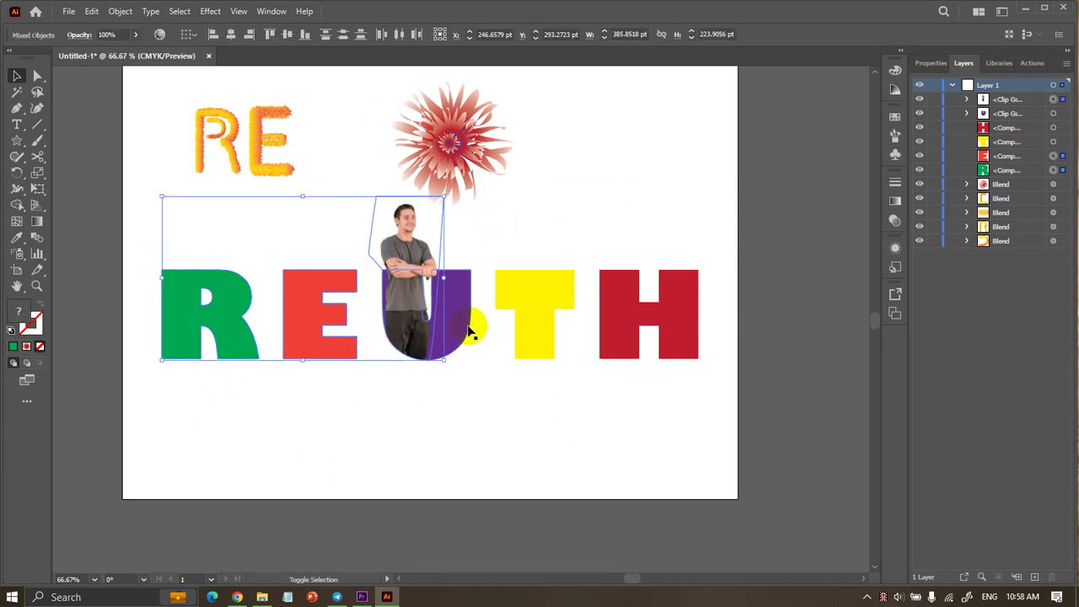
shift+click(527, 325)
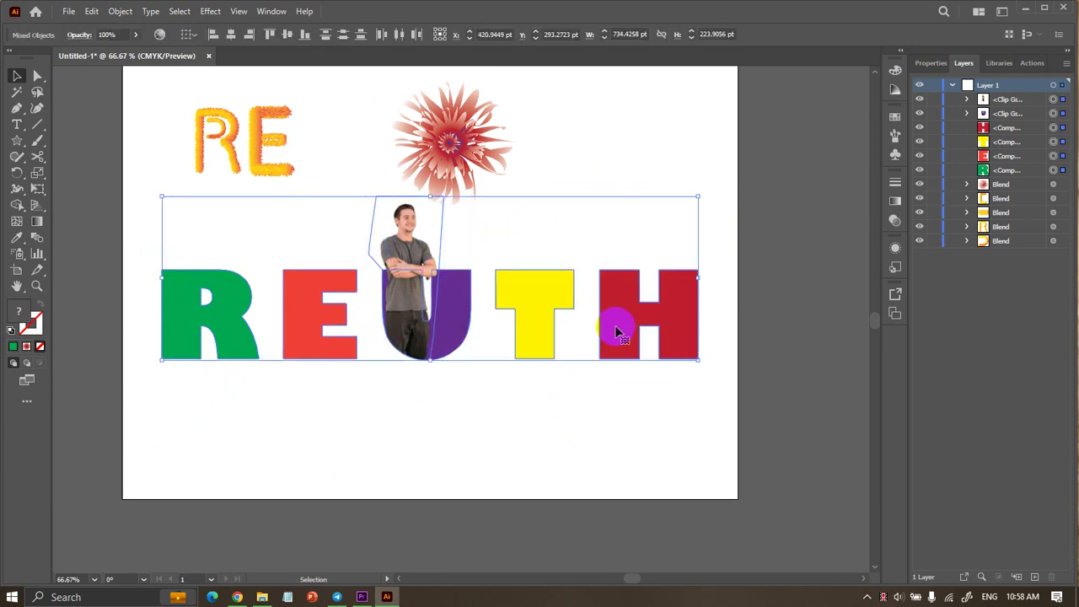
Reflect a horizontal copy of the lettering and drag it directly beneath the original.
right_click(622, 335)
mouse_move(665, 253)
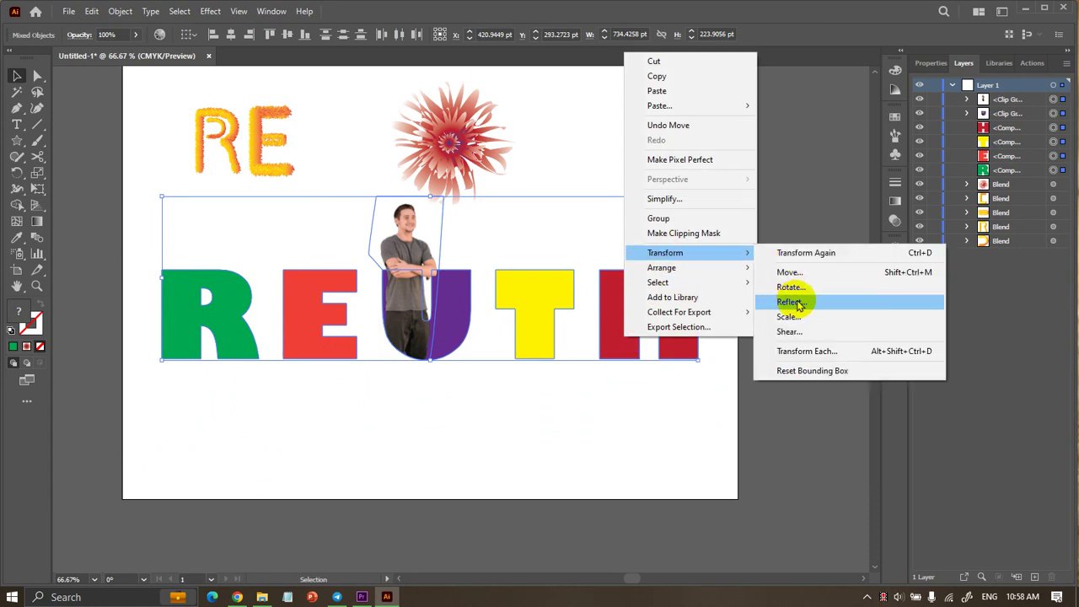
click(798, 305)
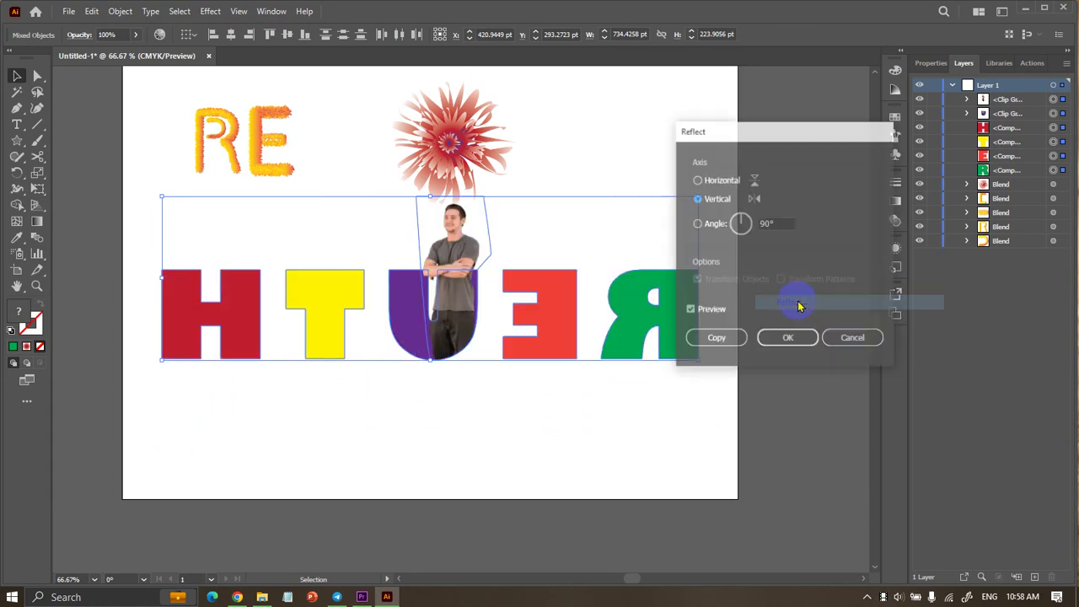
click(725, 183)
click(734, 339)
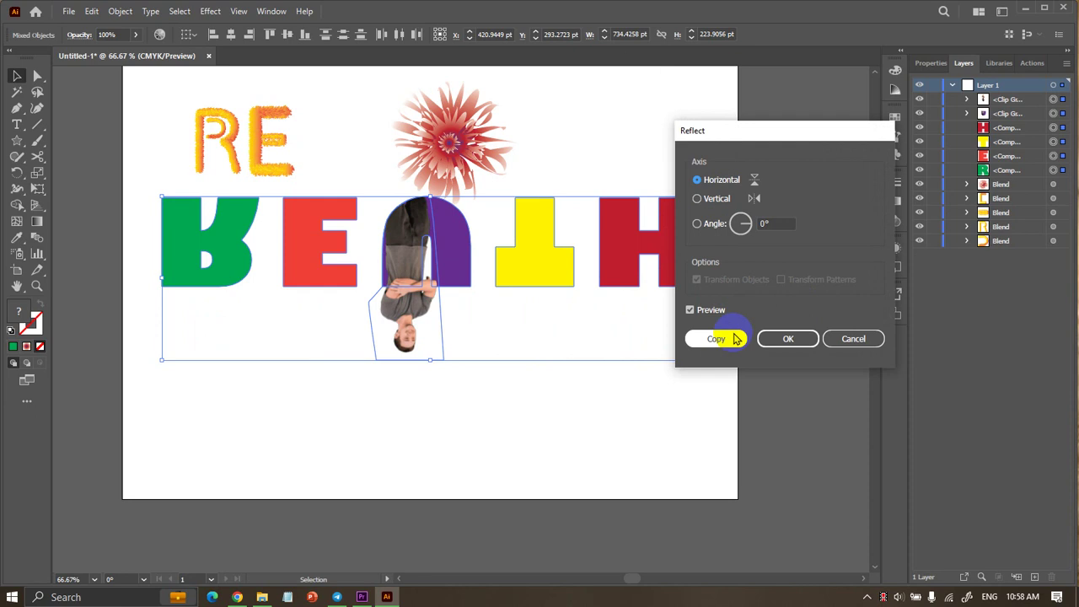
mouse_move(534, 288)
mouse_down()
mouse_move(513, 437)
mouse_move(545, 406)
mouse_up()
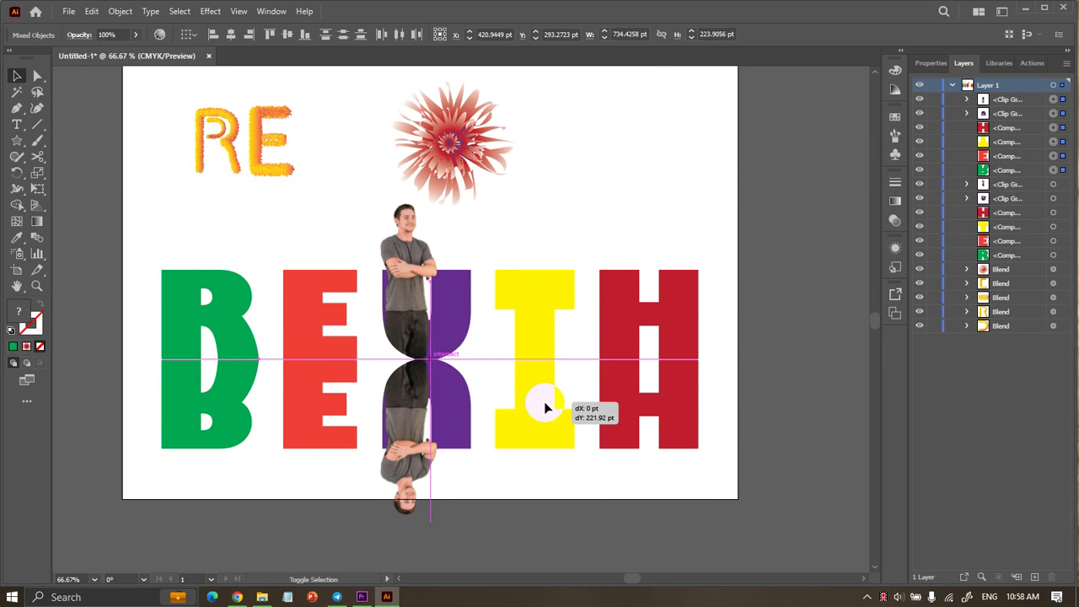
drag(546, 408, 541, 419)
click(784, 413)
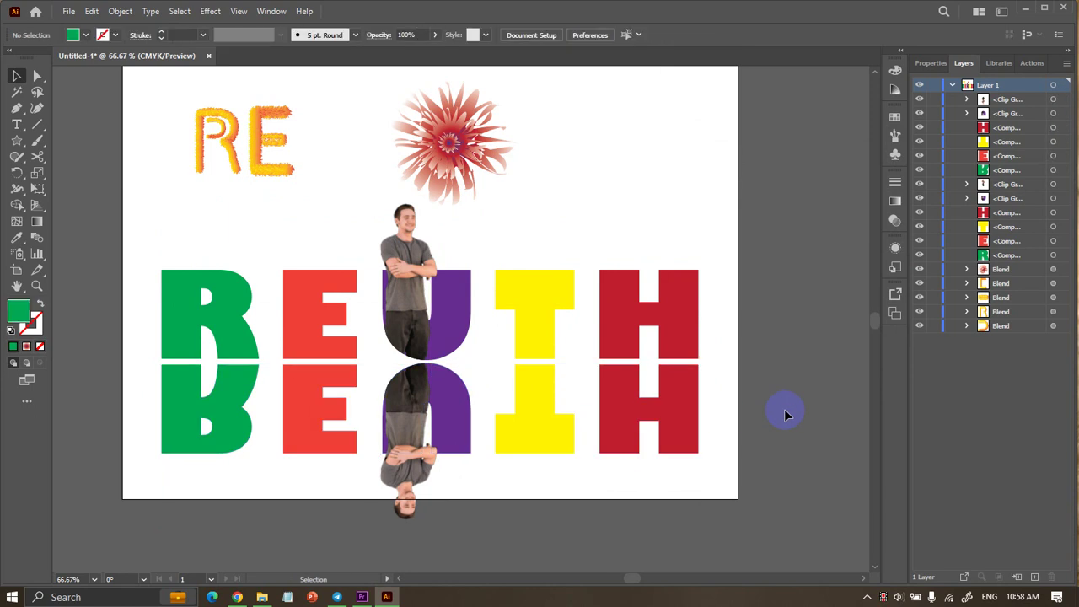
drag(786, 434, 86, 386)
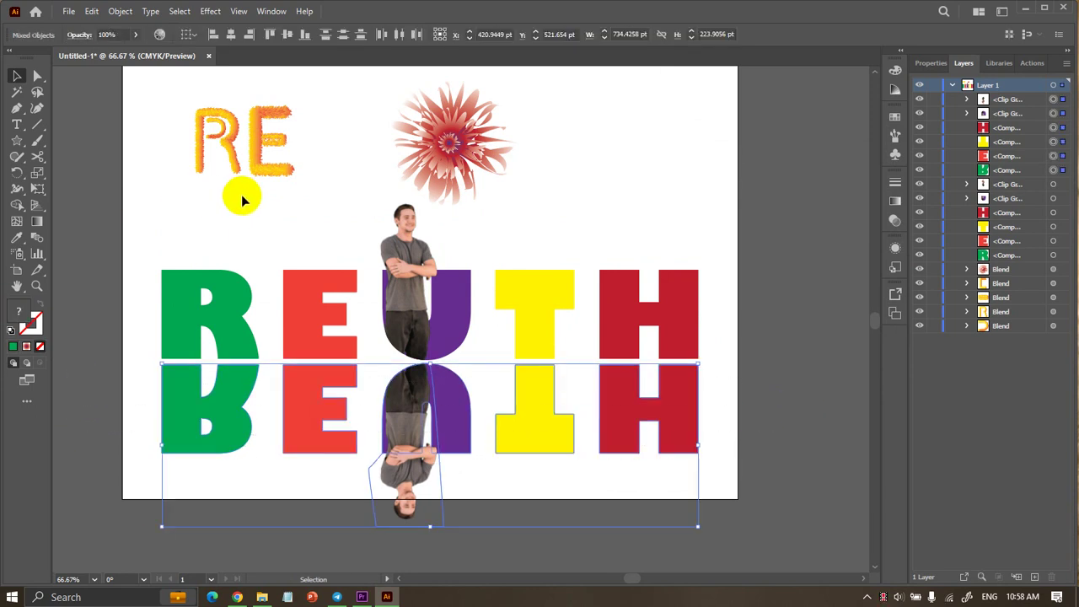
click(36, 221)
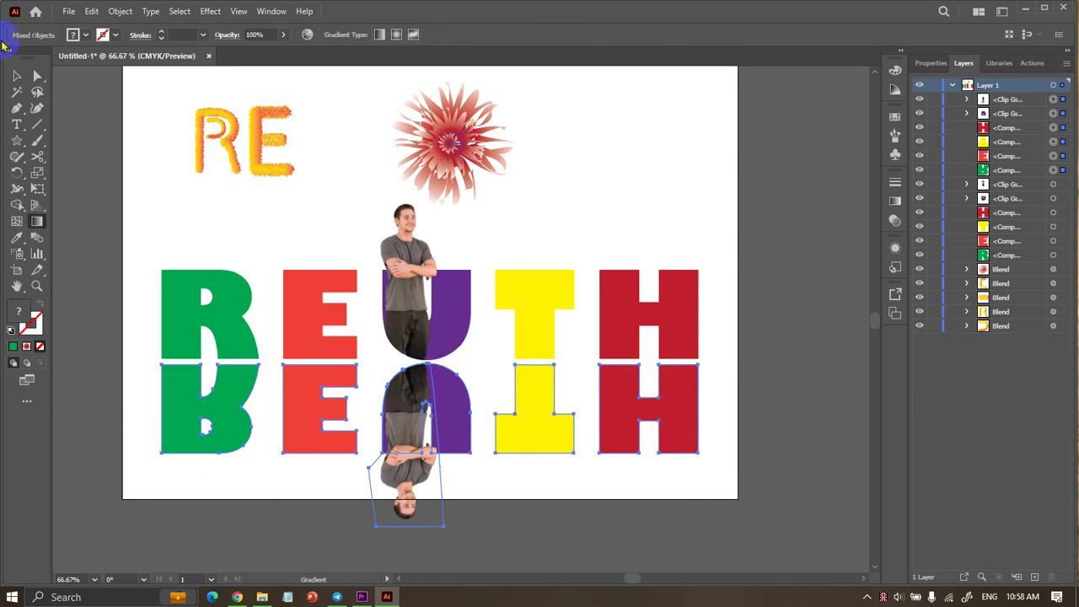
click(17, 75)
click(102, 133)
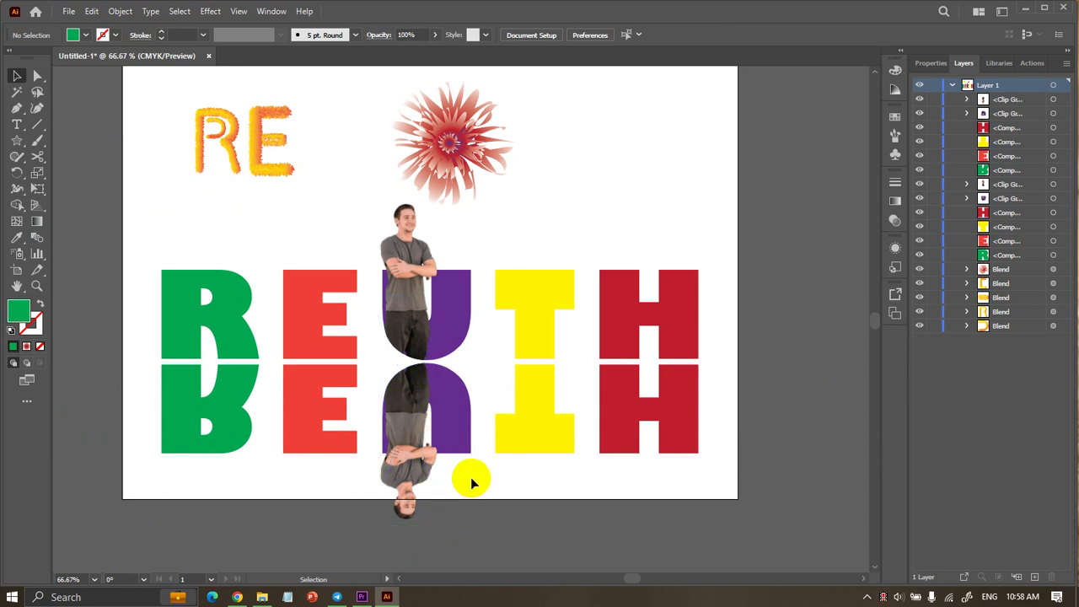
click(448, 460)
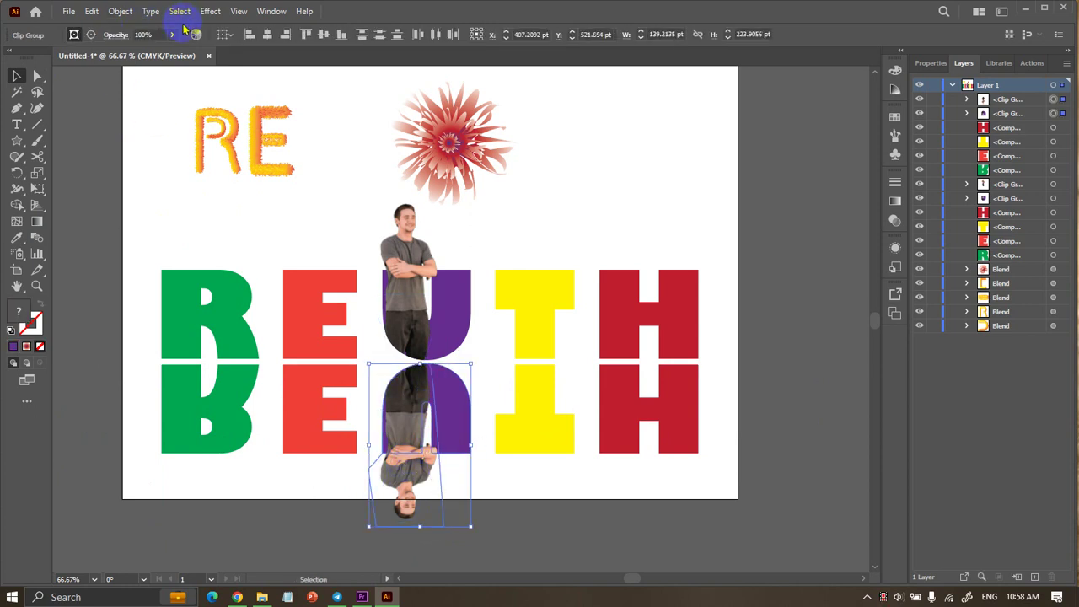
click(172, 34)
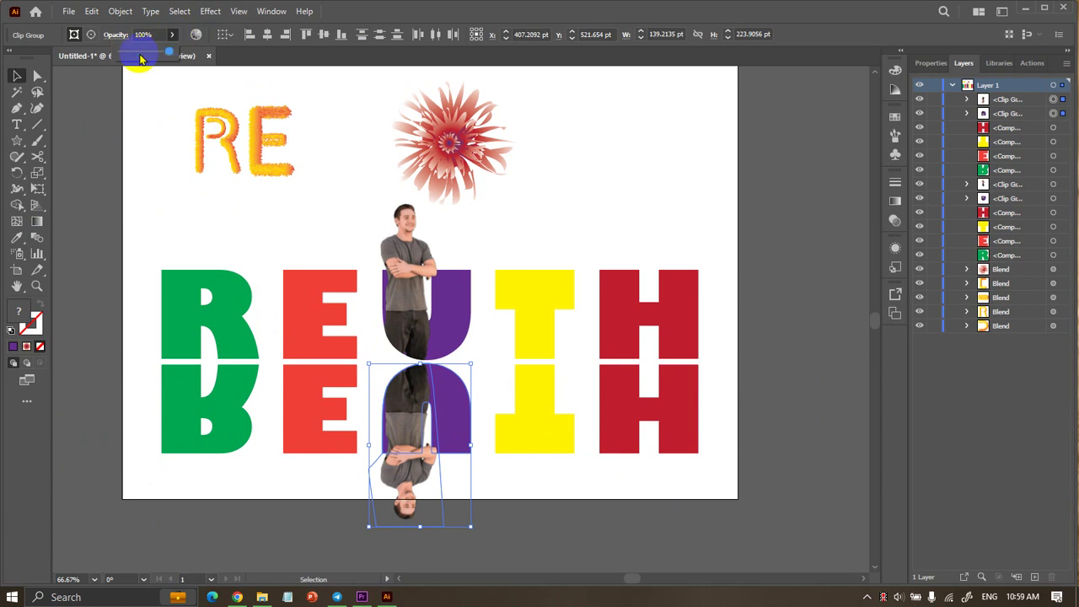
click(139, 56)
mouse_move(131, 52)
mouse_down()
mouse_move(140, 53)
mouse_move(128, 53)
mouse_up()
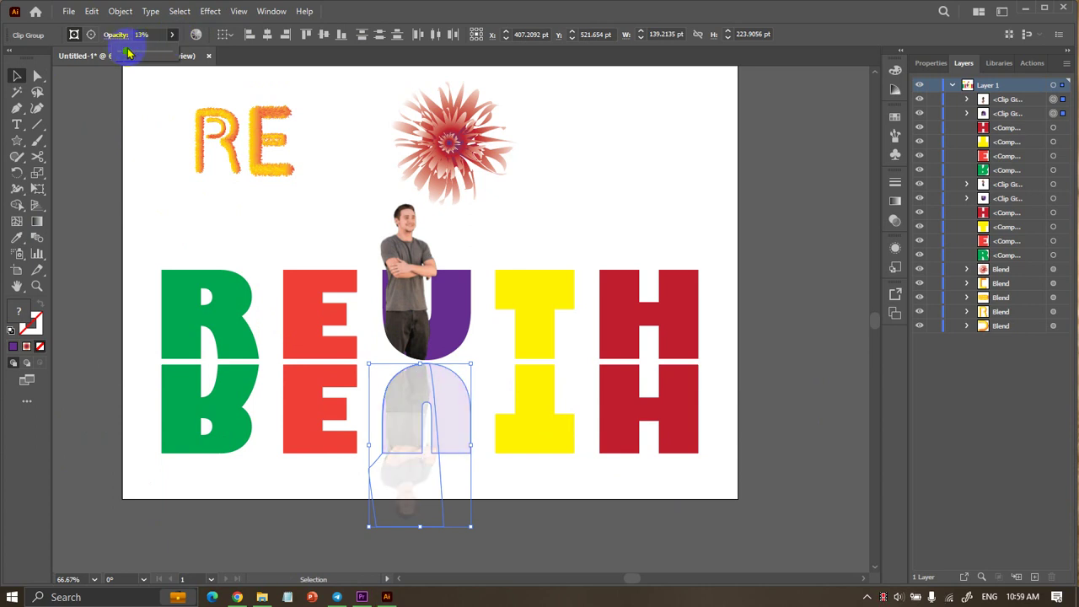
click(150, 135)
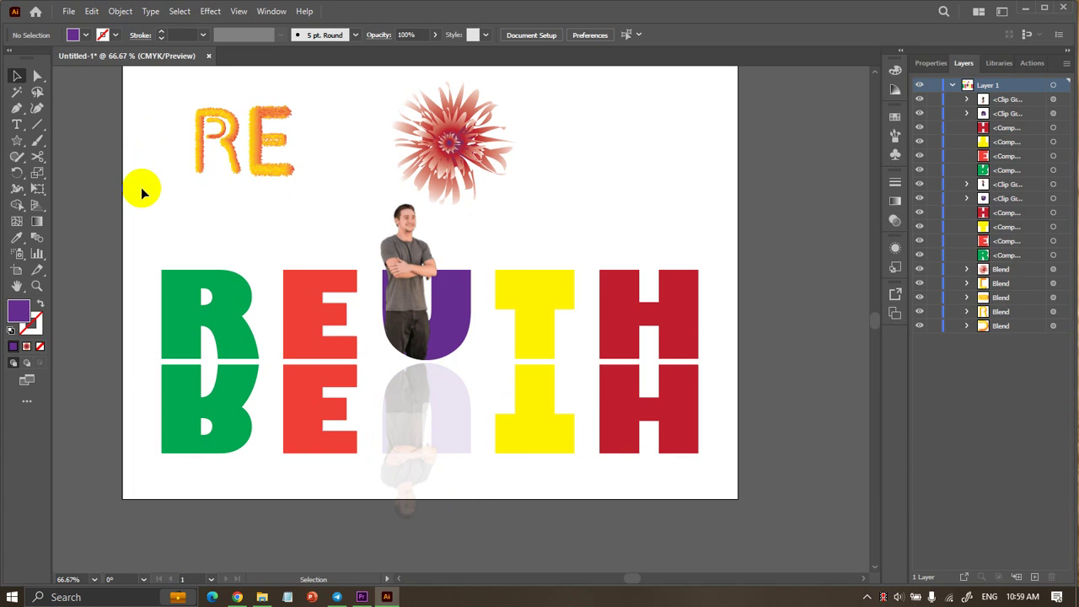
key(ctrl+z)
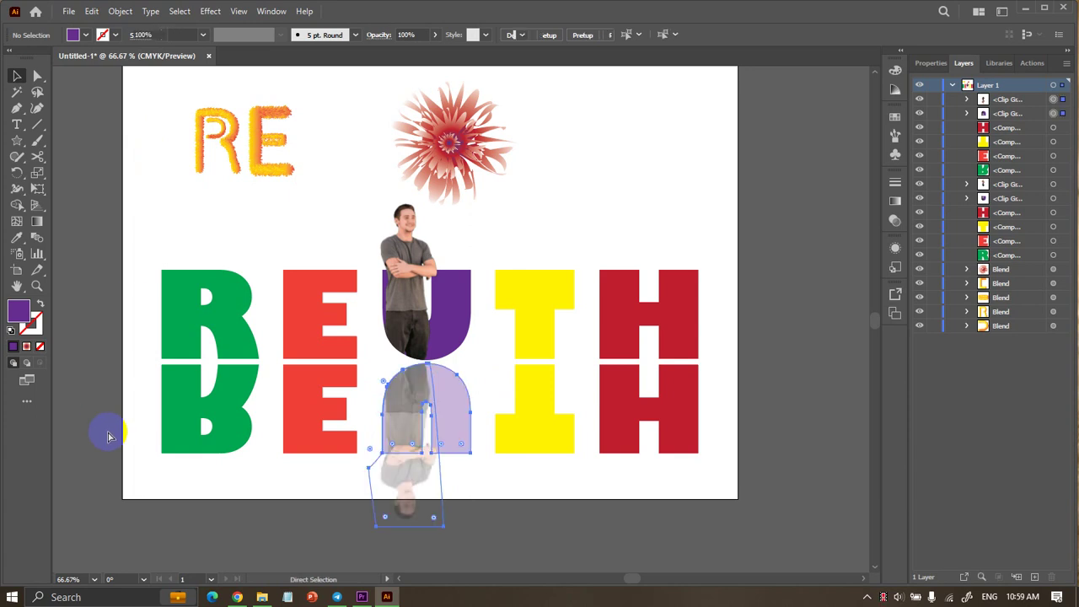
key(ctrl+z)
key(ctrl+z)
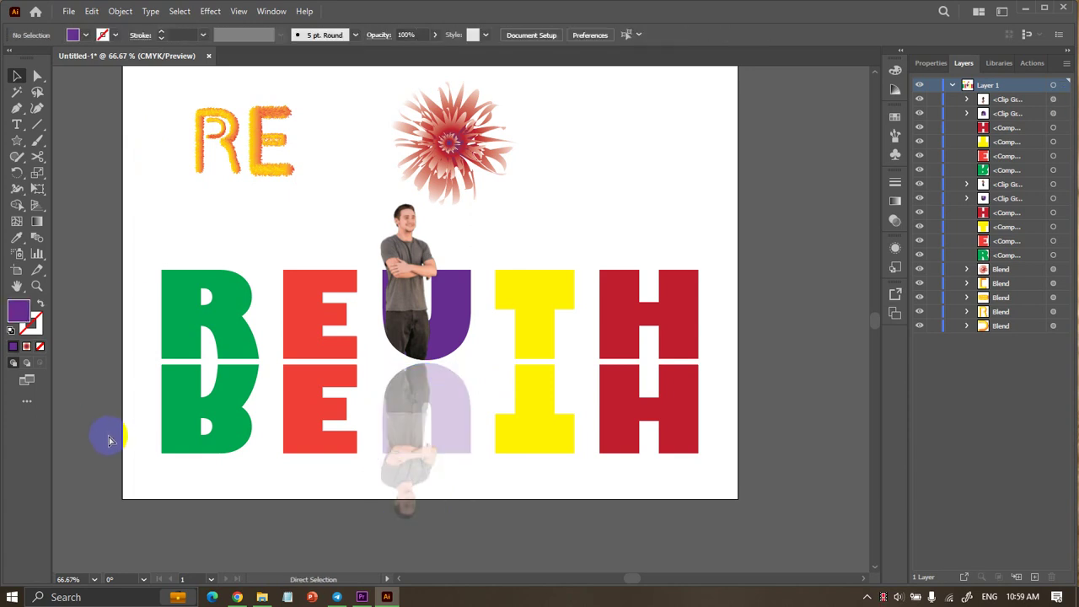
key(ctrl+shift+z)
key(ctrl+shift+z)
key(ctrl+shift+z)
key(ctrl+z)
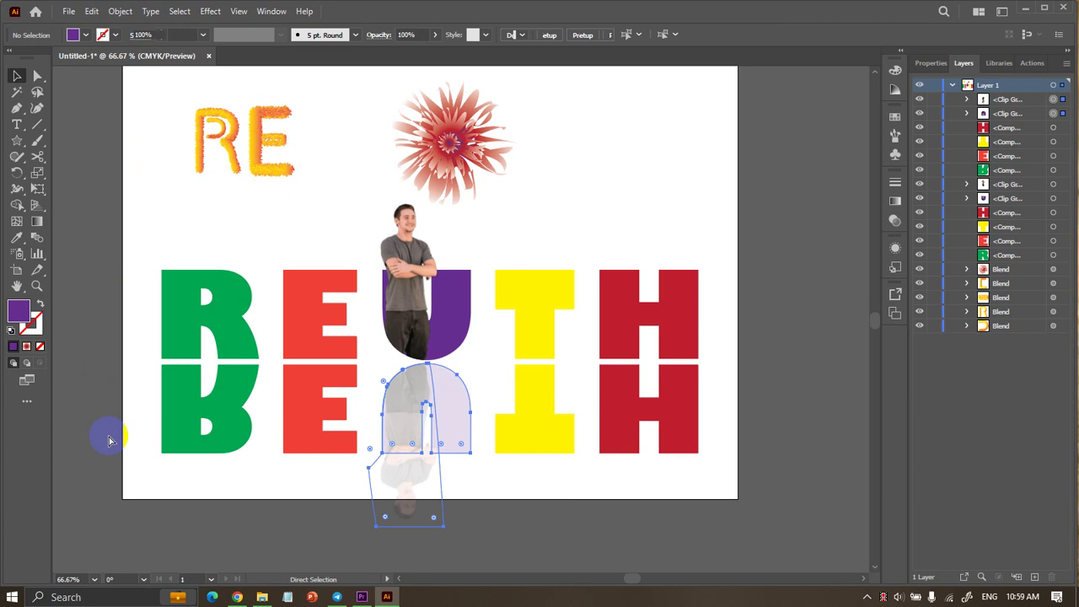
key(ctrl+shift+z)
key(ctrl+z)
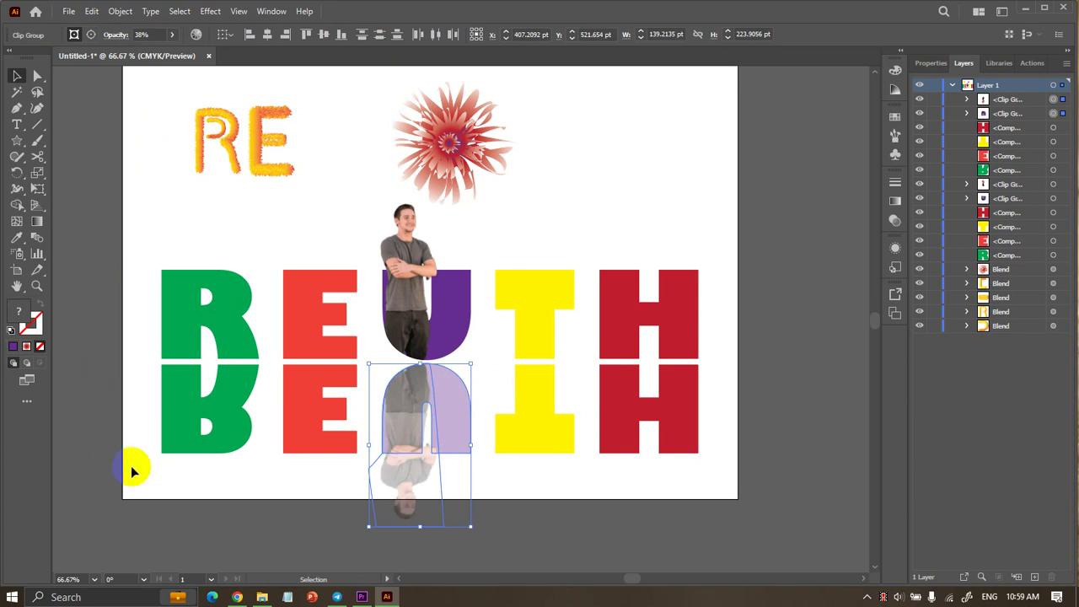
key(ctrl+shift+z)
key(ctrl+z)
key(ctrl+z)
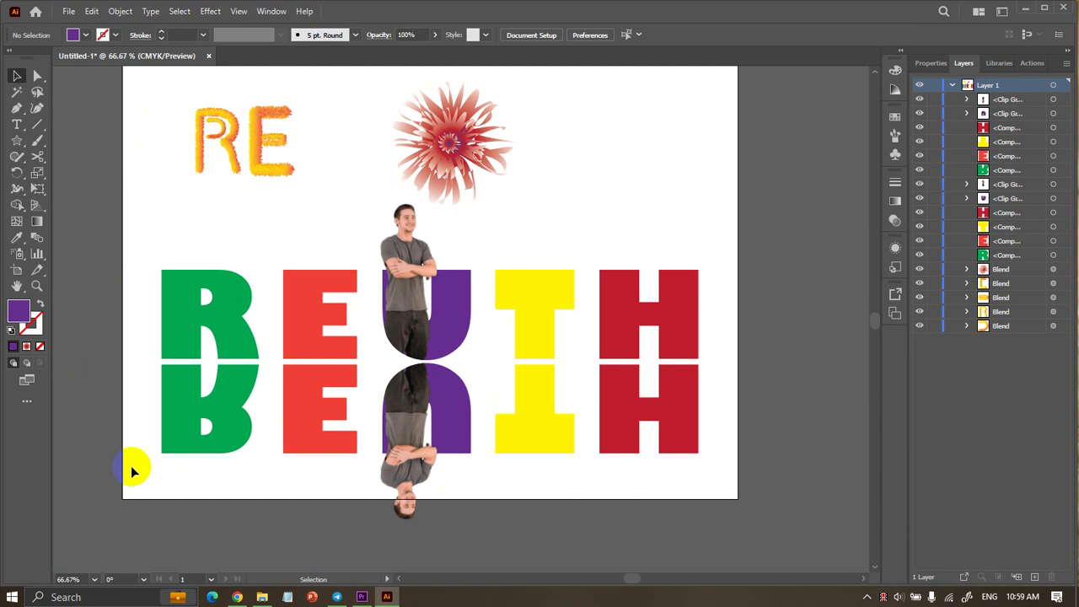
Copy and paste the green R, dismiss the script error, and delete the stray copy.
click(210, 320)
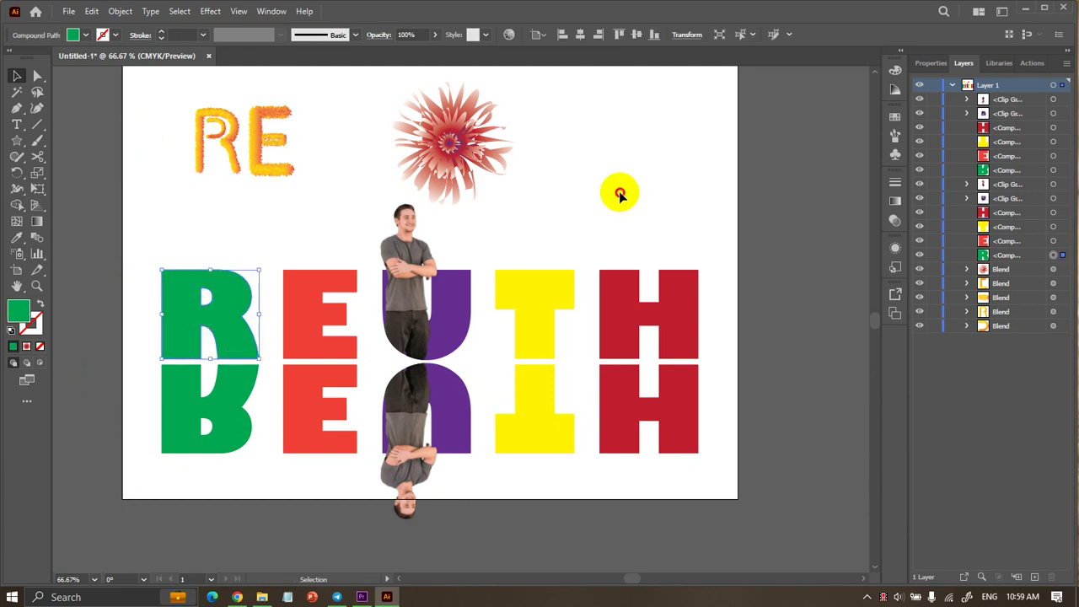
key(ctrl+c)
scroll(633, 182, up, 2)
key(ctrl+v)
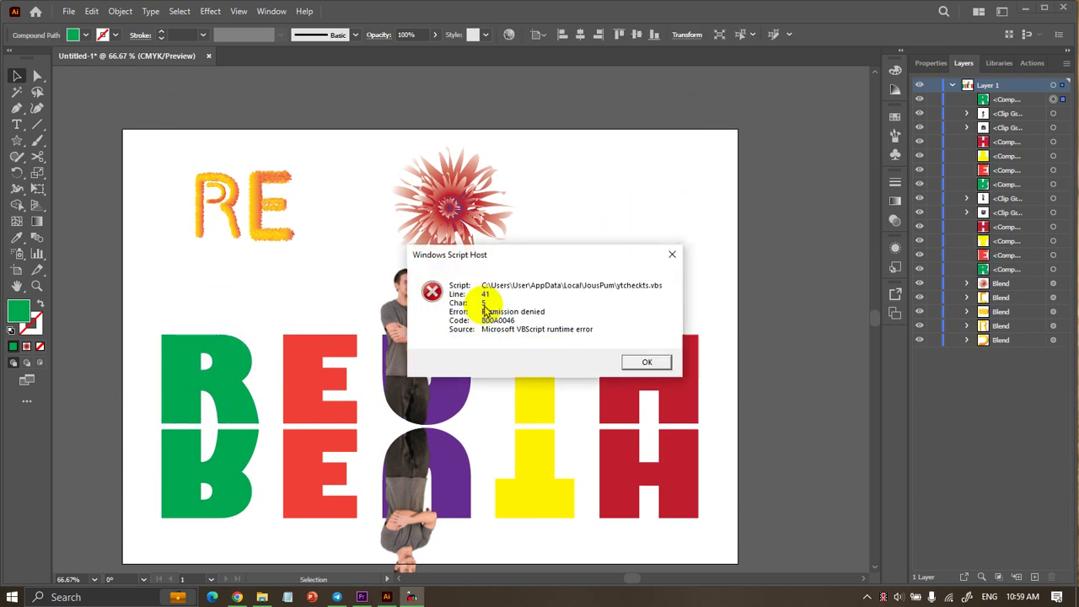
click(645, 361)
drag(515, 324, 594, 194)
key(Delete)
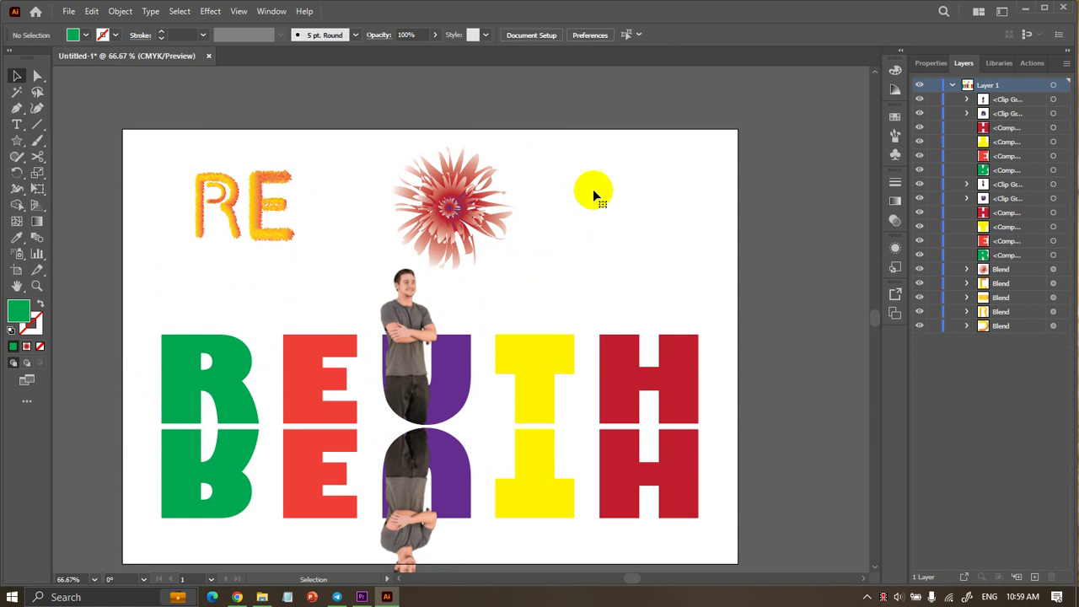
Copy the R again, paste and discard a front duplicate, then bring up the Edit paste options.
click(247, 353)
key(ctrl+c)
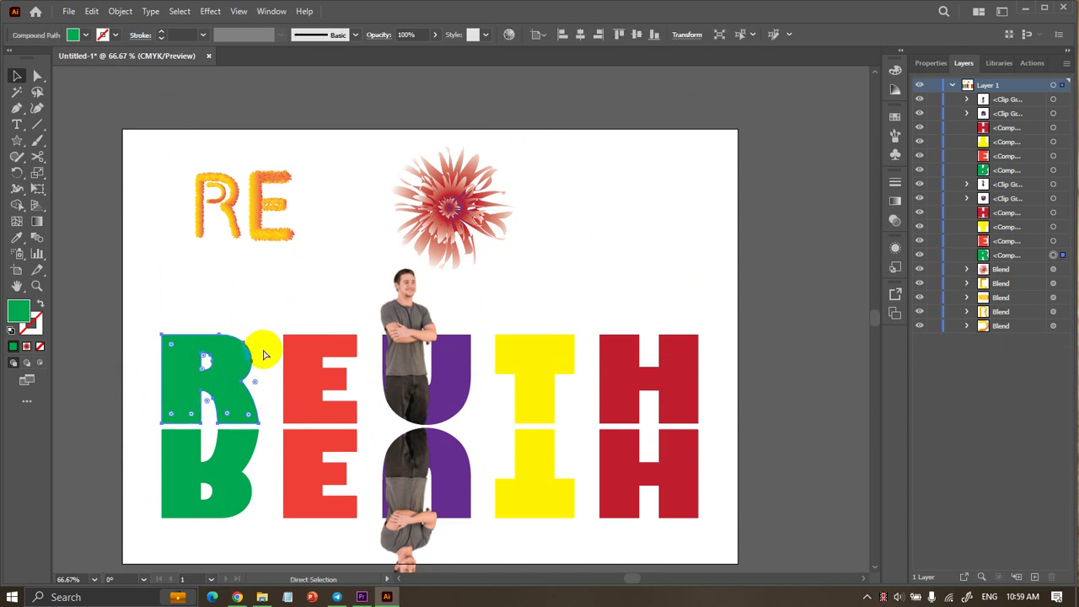
key(ctrl+f)
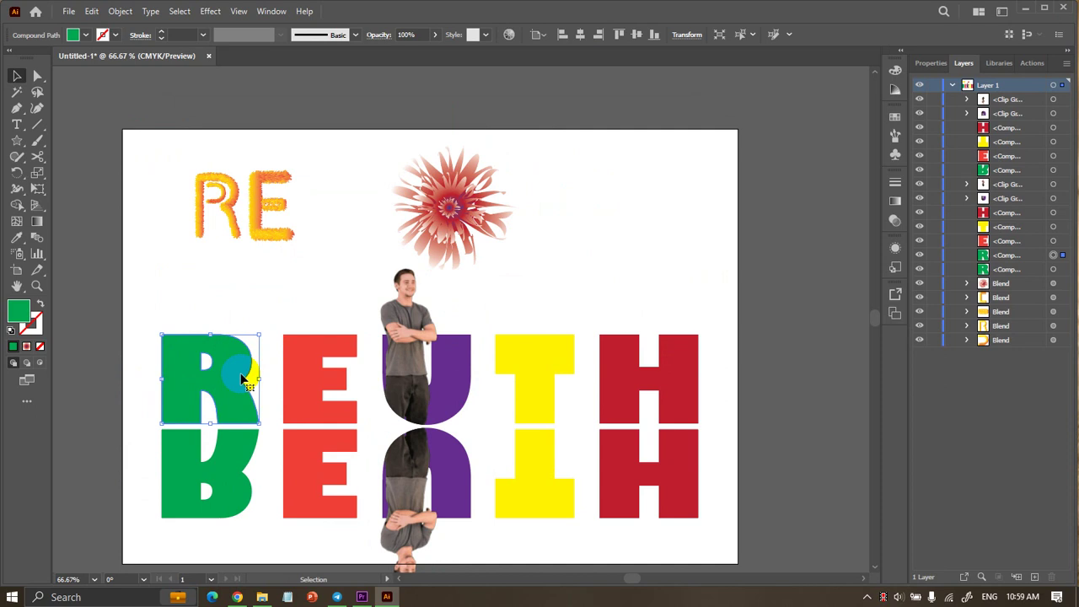
drag(242, 380, 310, 263)
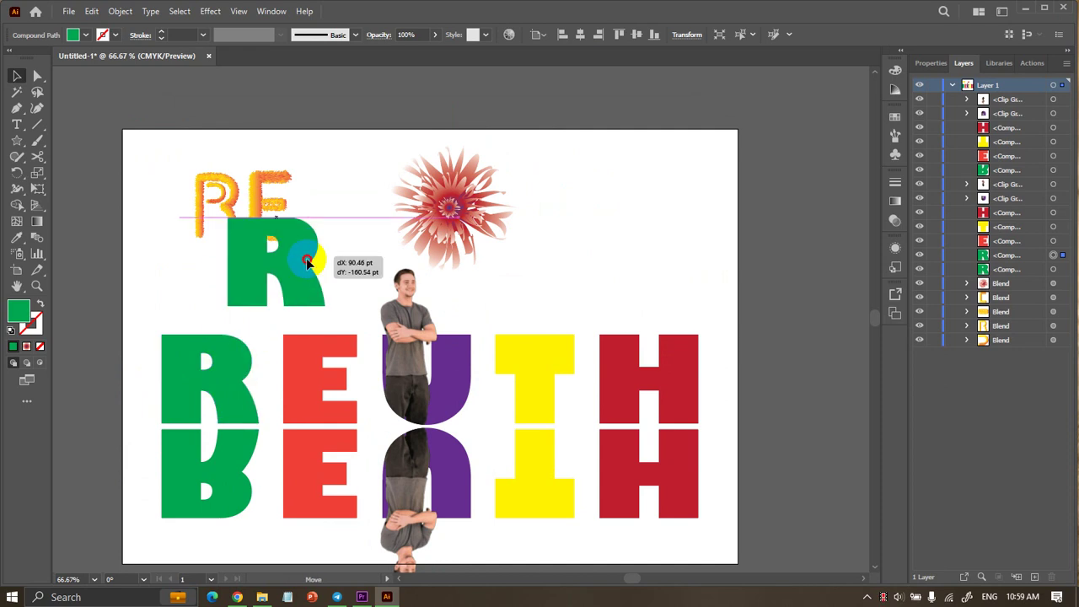
key(Delete)
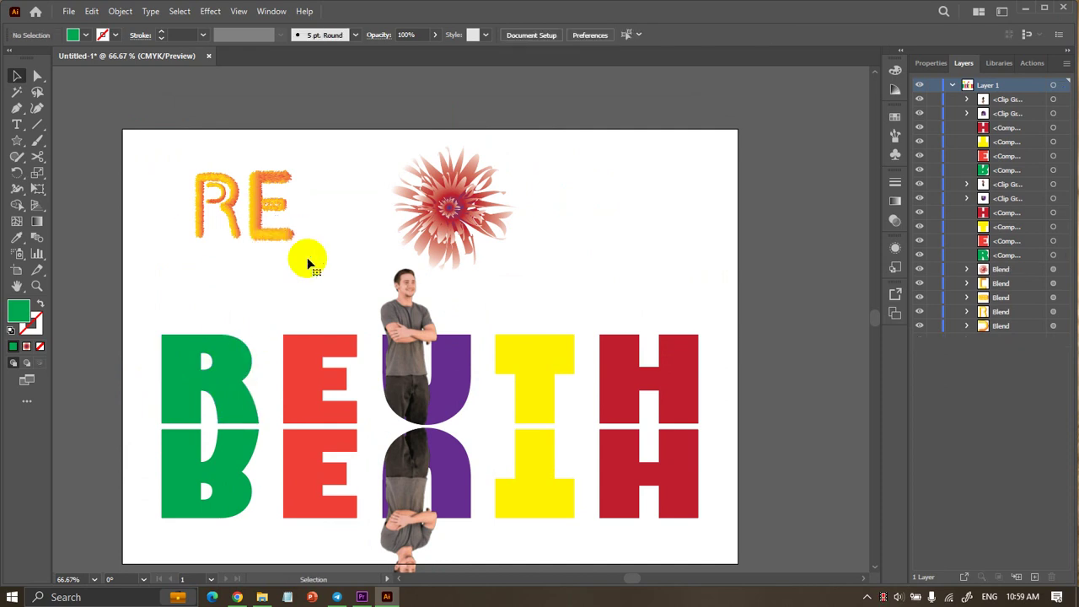
click(91, 12)
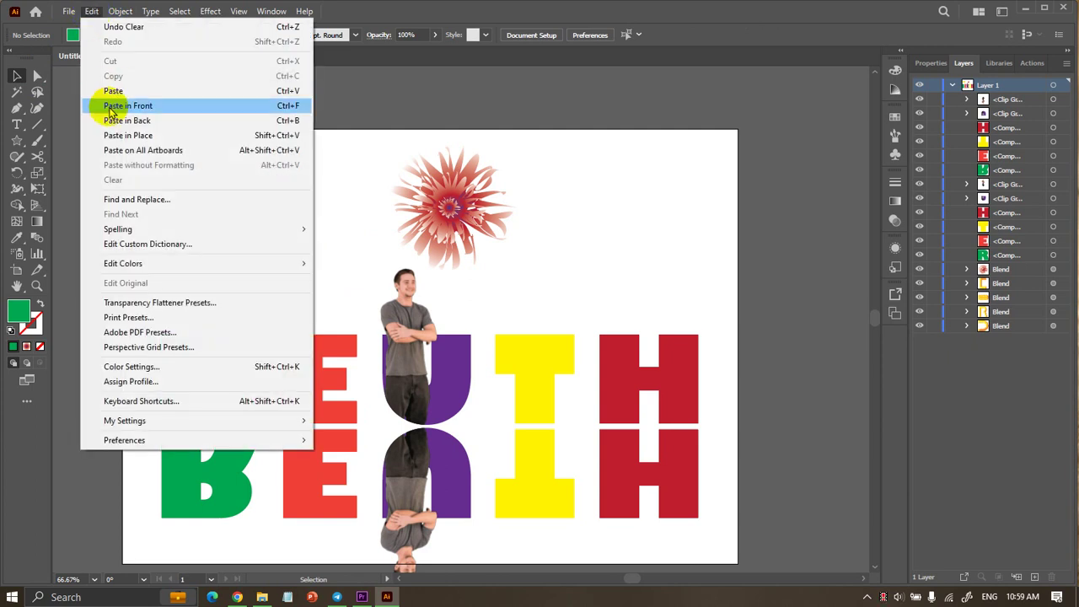
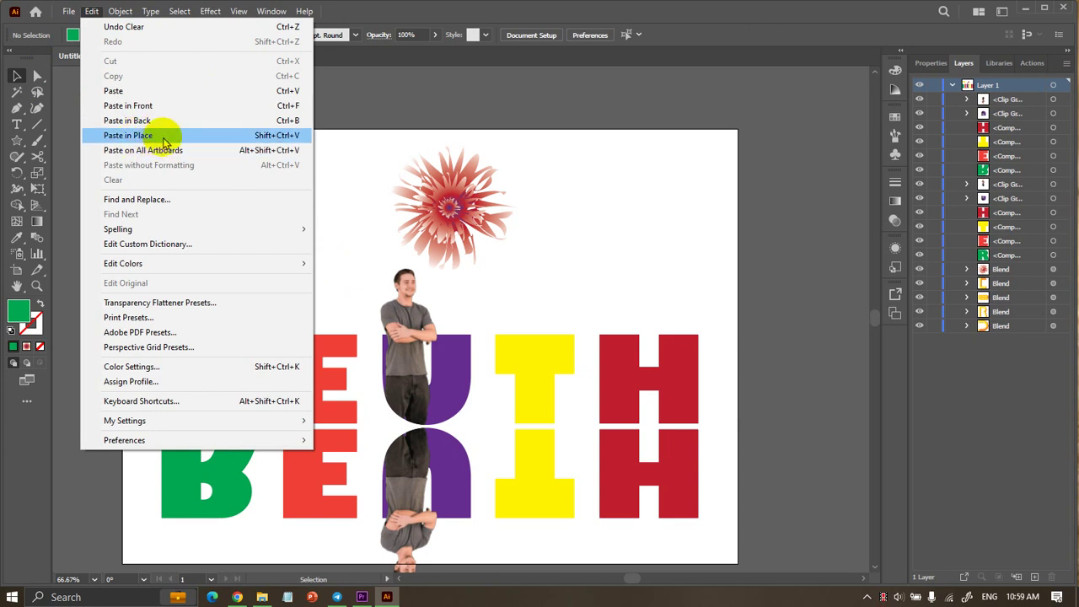
Paste a stray copy of the green R onto the artboard, then delete it.
click(332, 163)
click(221, 340)
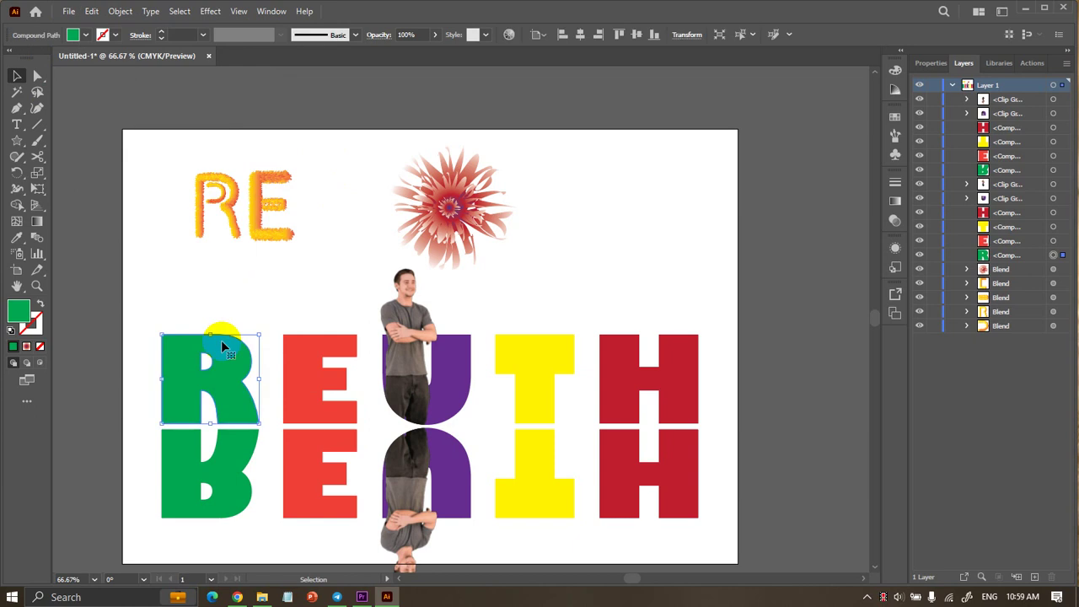
click(94, 14)
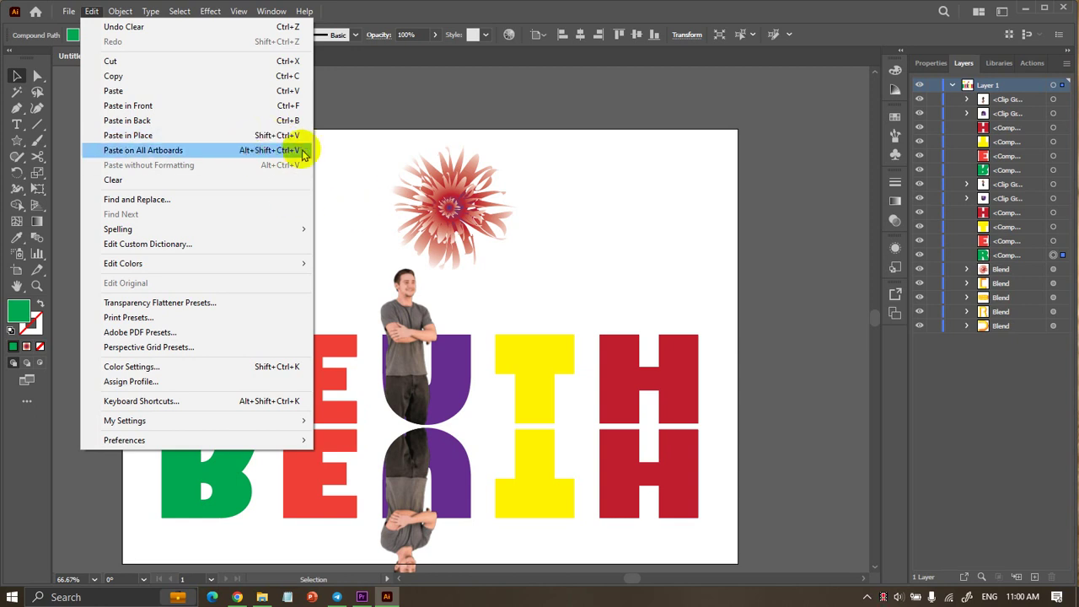
click(303, 152)
drag(230, 362, 481, 303)
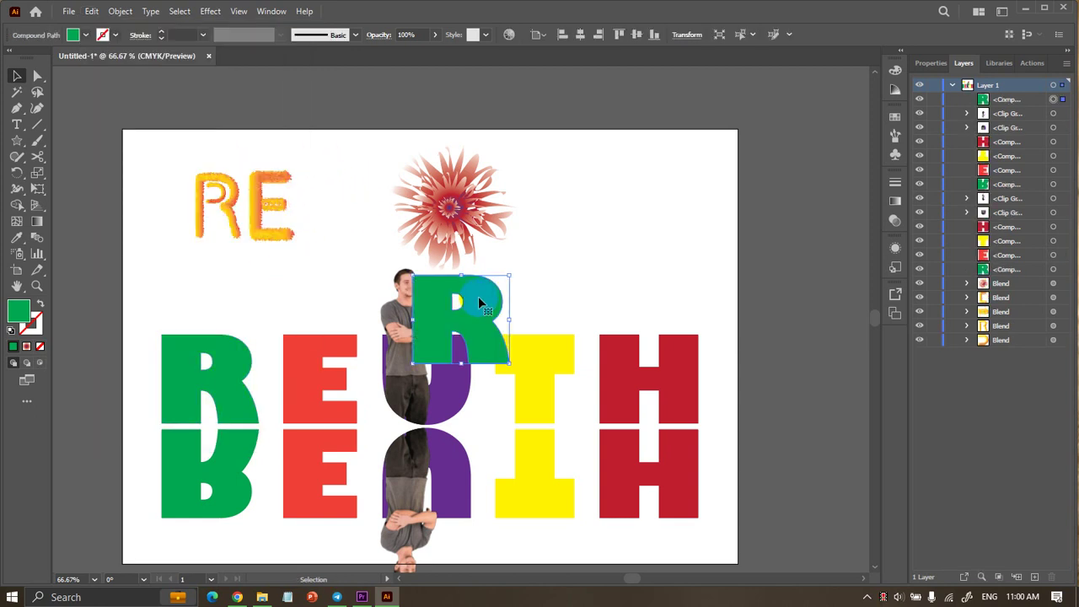
key(Delete)
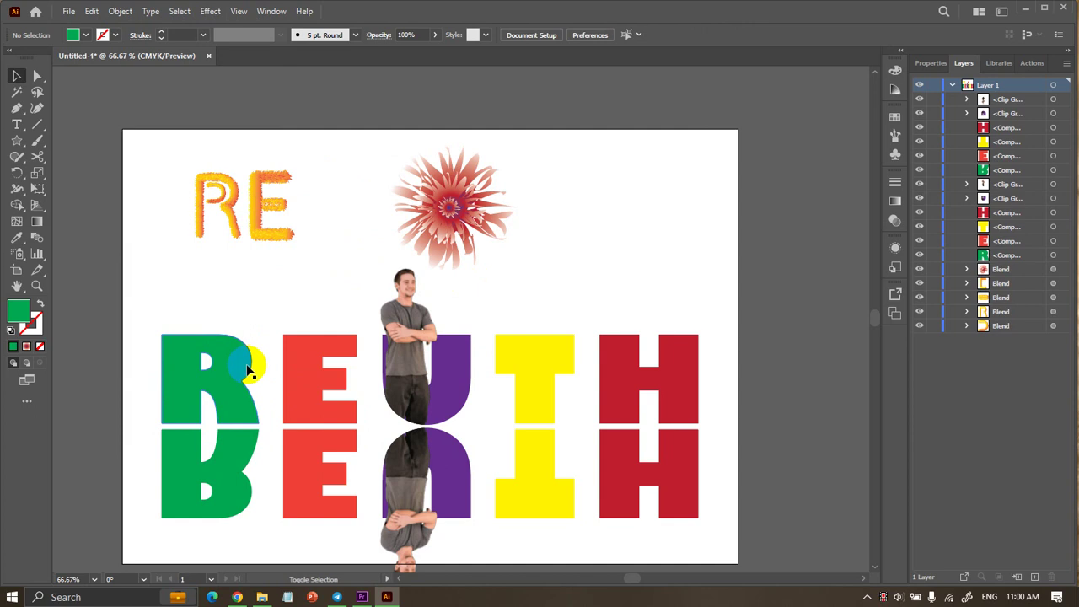
Duplicate the green R in place twice, moving each copy up and deleting it.
key(ctrl+f)
drag(249, 371, 261, 291)
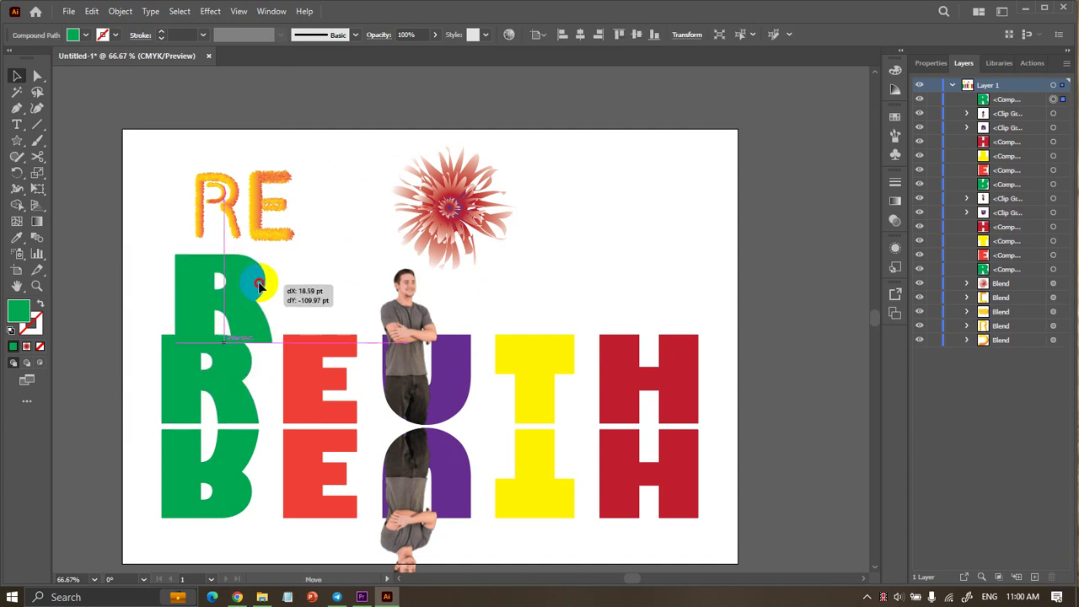
key(Delete)
key(a)
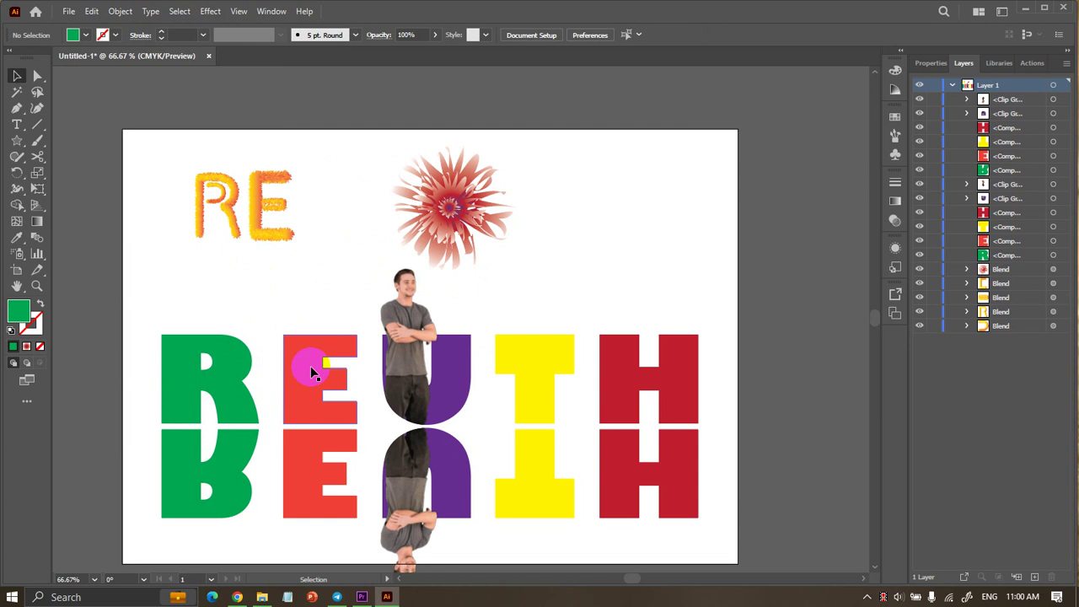
click(222, 365)
key(v)
key(ctrl+f)
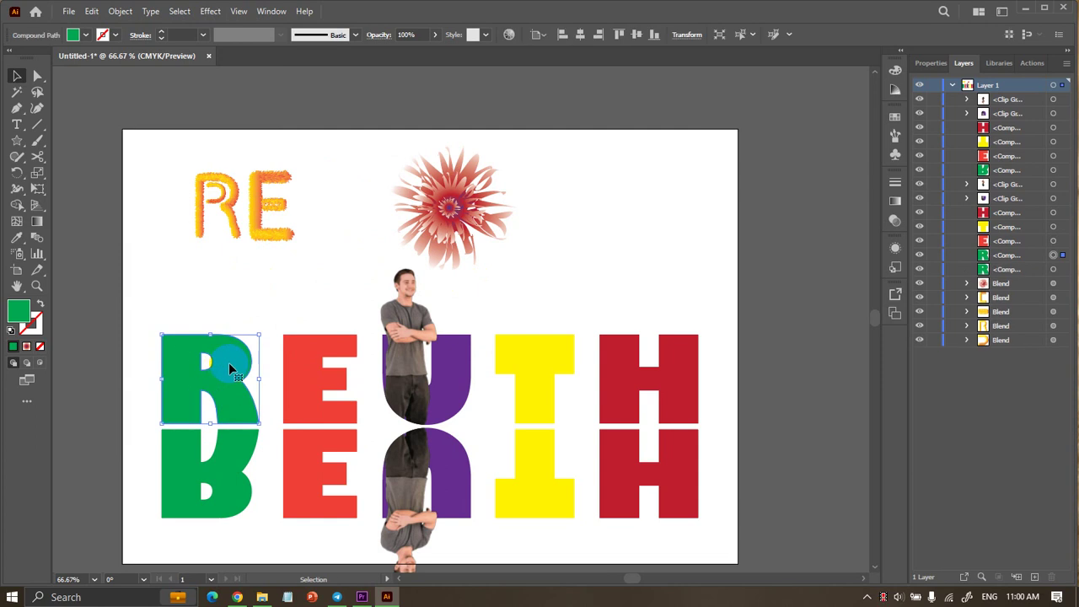
click(242, 353)
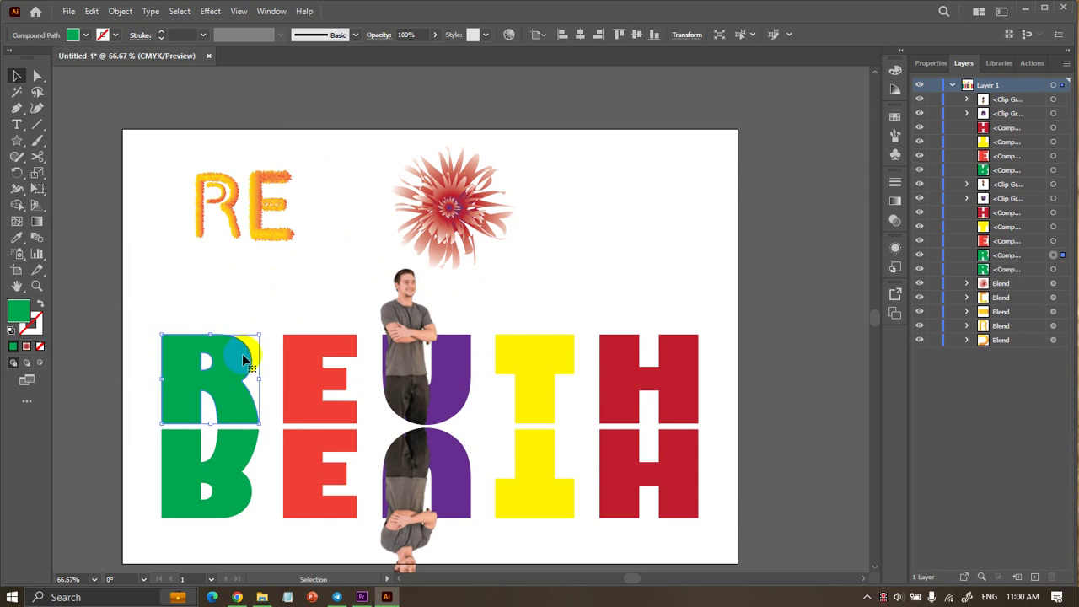
drag(243, 359, 301, 287)
key(Delete)
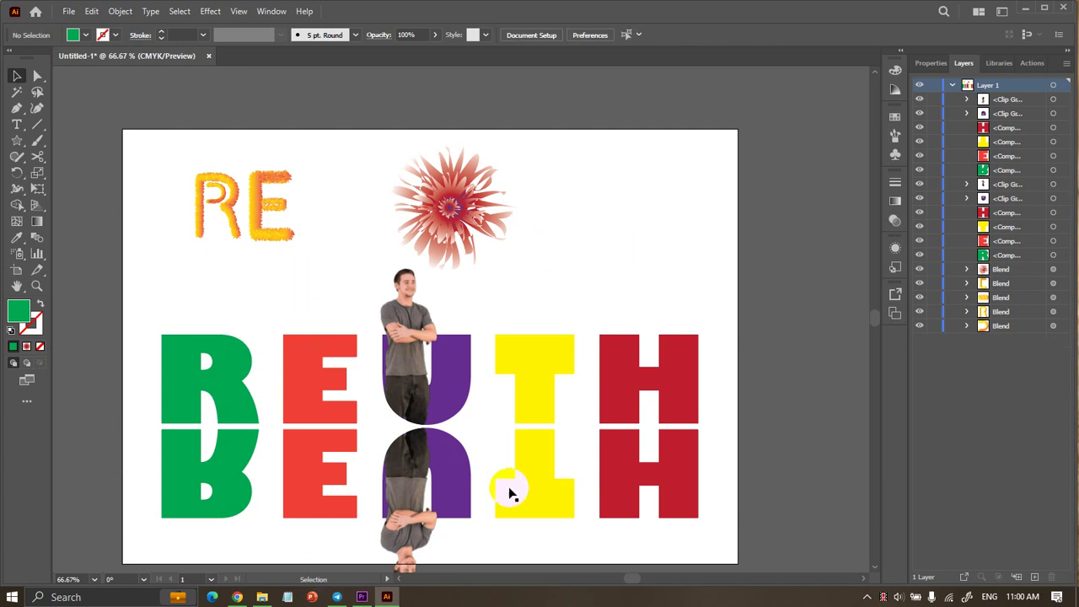
Delete the upside-down reflected man and the mirrored purple U below REUTH.
click(404, 523)
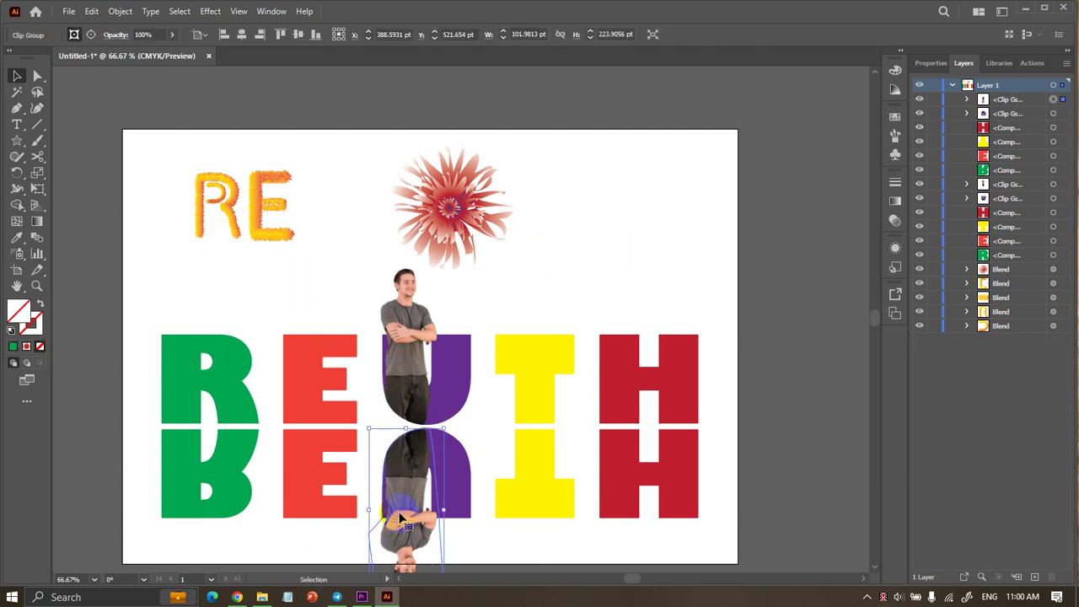
key(Delete)
click(443, 494)
key(Delete)
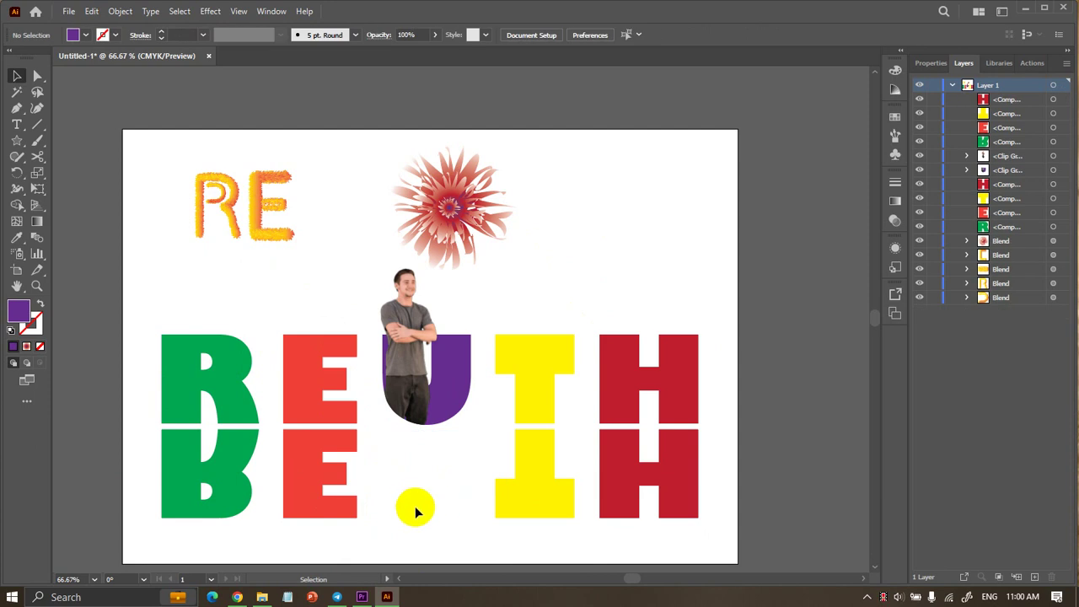
click(181, 486)
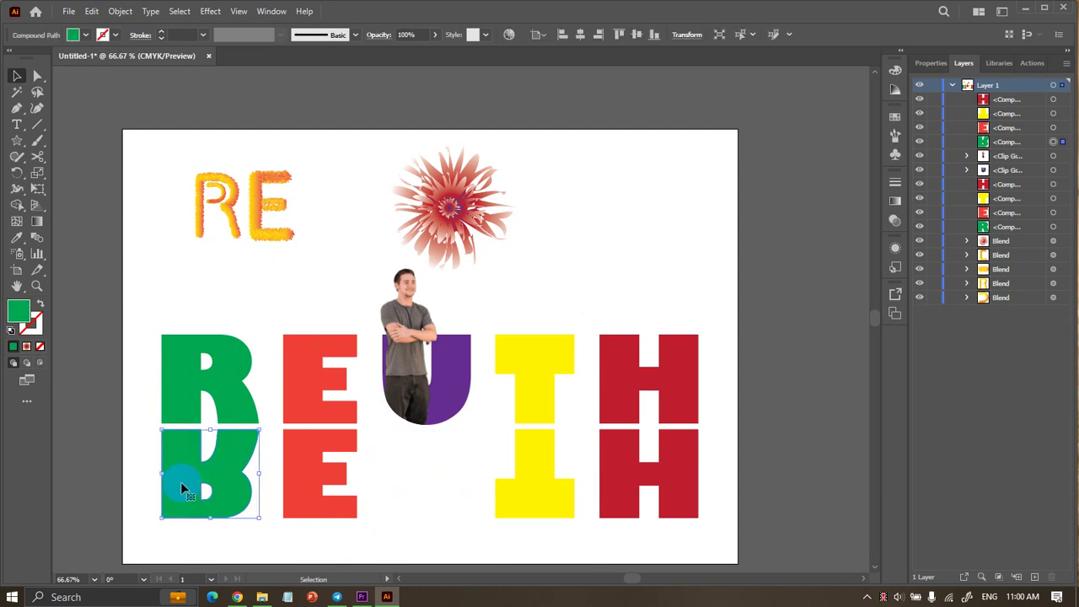
Give the mirrored B a vertical gradient whose top stop is the R's green.
click(38, 221)
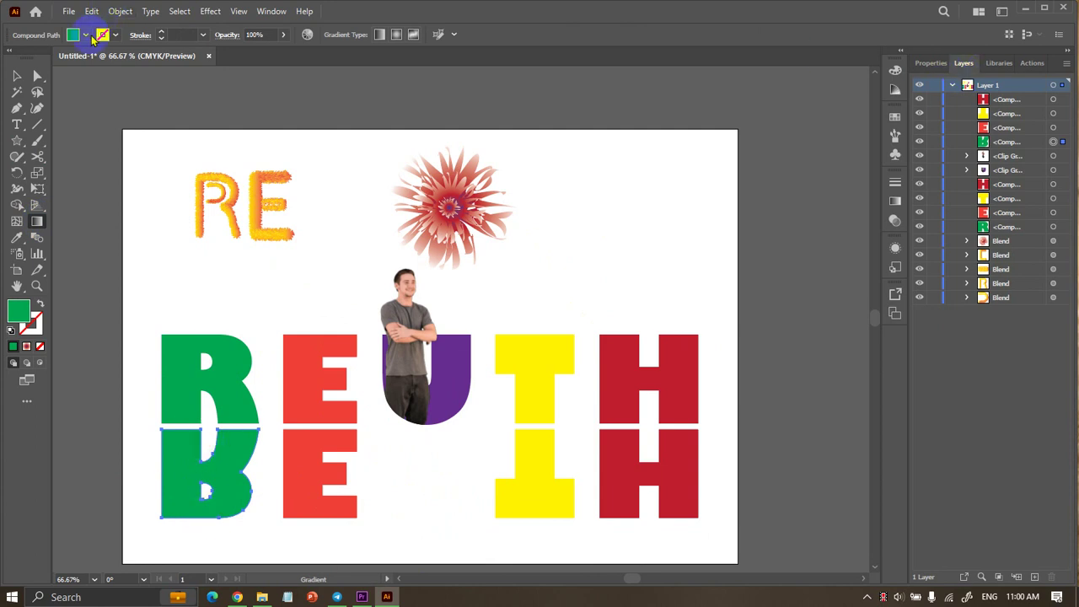
click(85, 35)
click(9, 91)
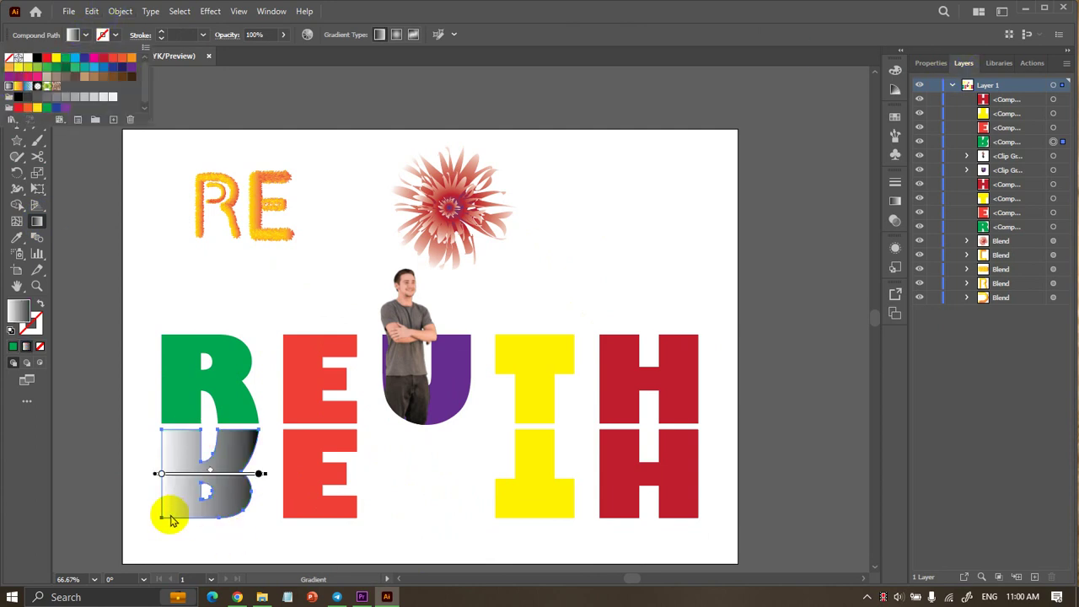
drag(202, 520, 209, 430)
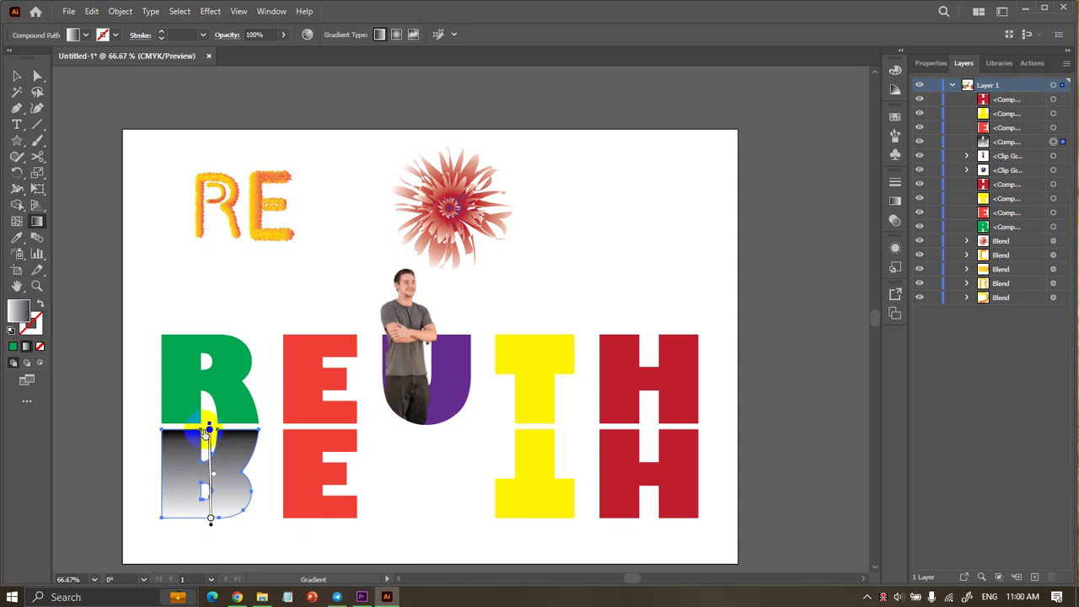
double_click(209, 431)
click(42, 347)
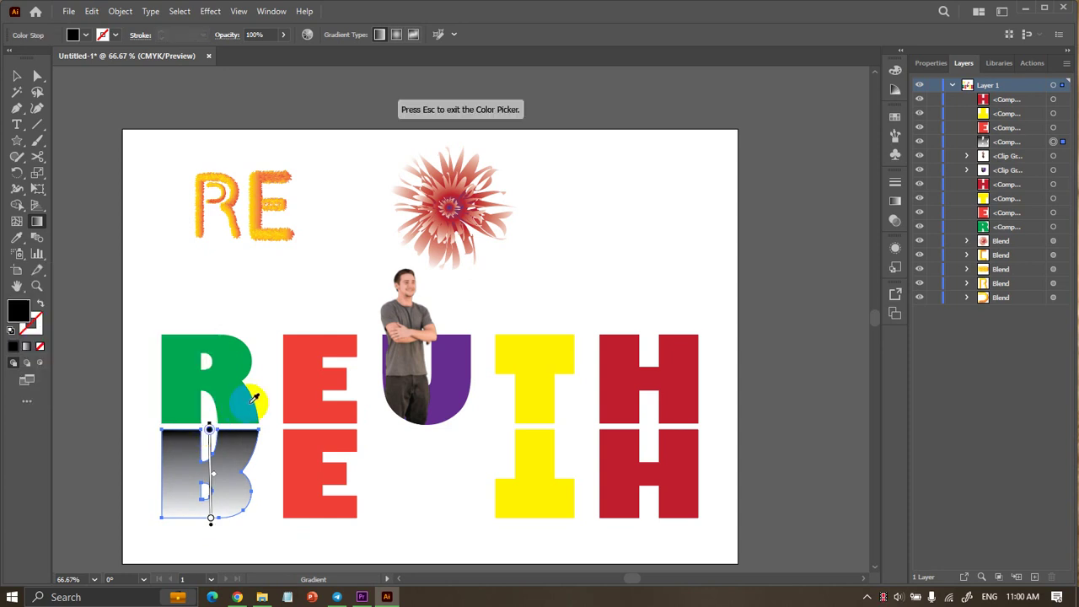
click(231, 396)
click(19, 78)
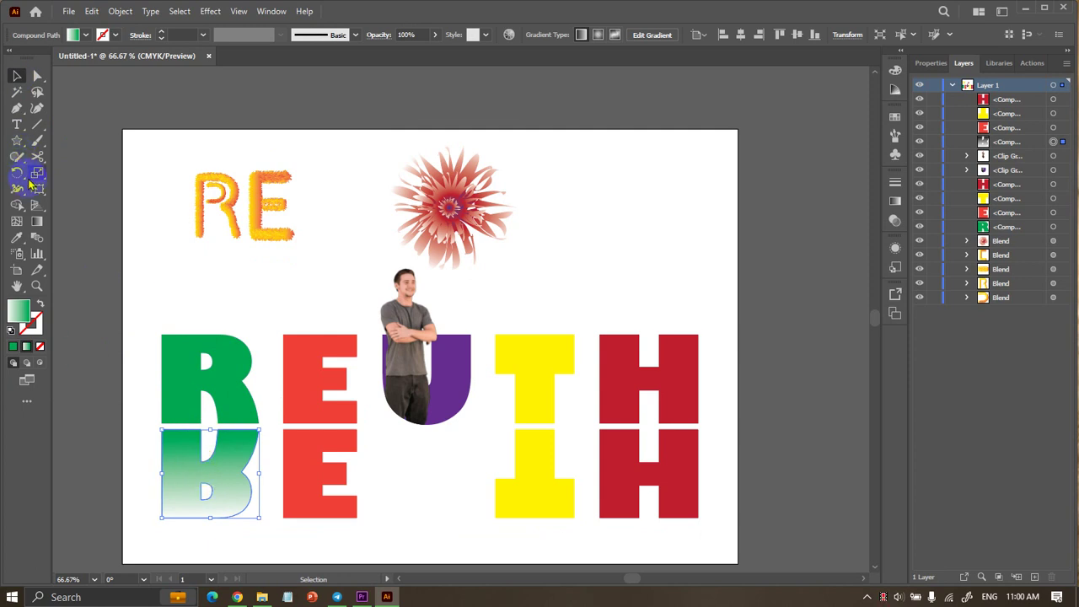
Make the B gradient's bottom stop white at 0% opacity.
click(38, 222)
scroll(211, 494, up, 2)
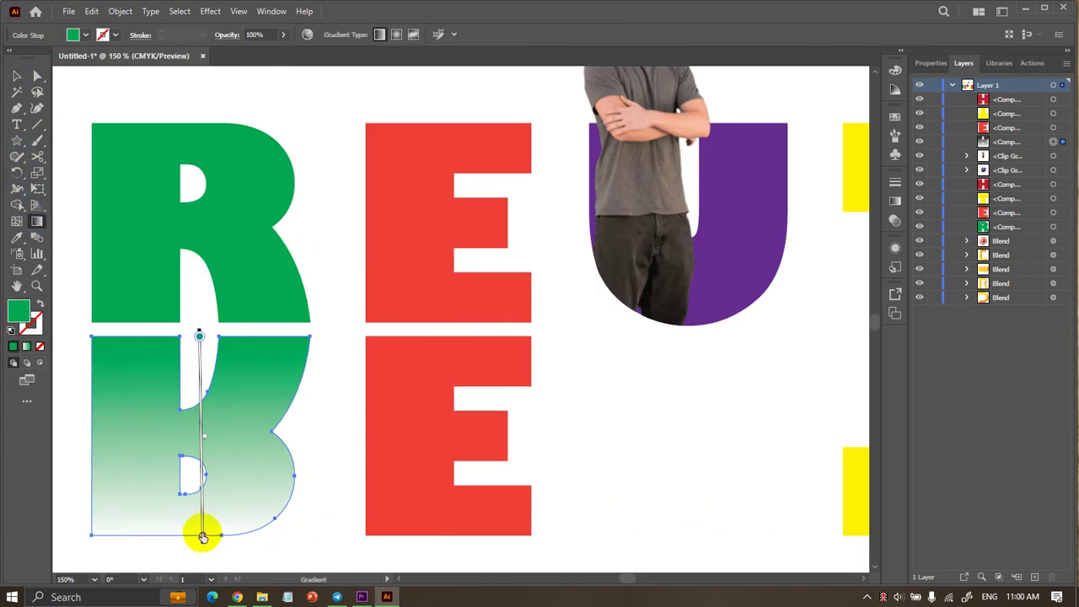
double_click(202, 536)
click(152, 429)
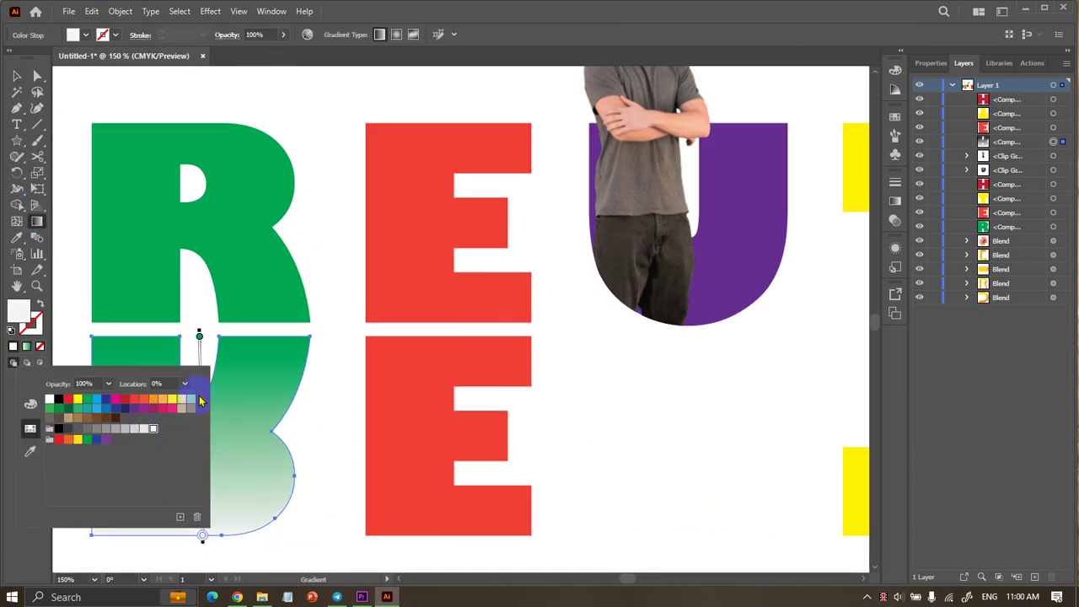
click(108, 384)
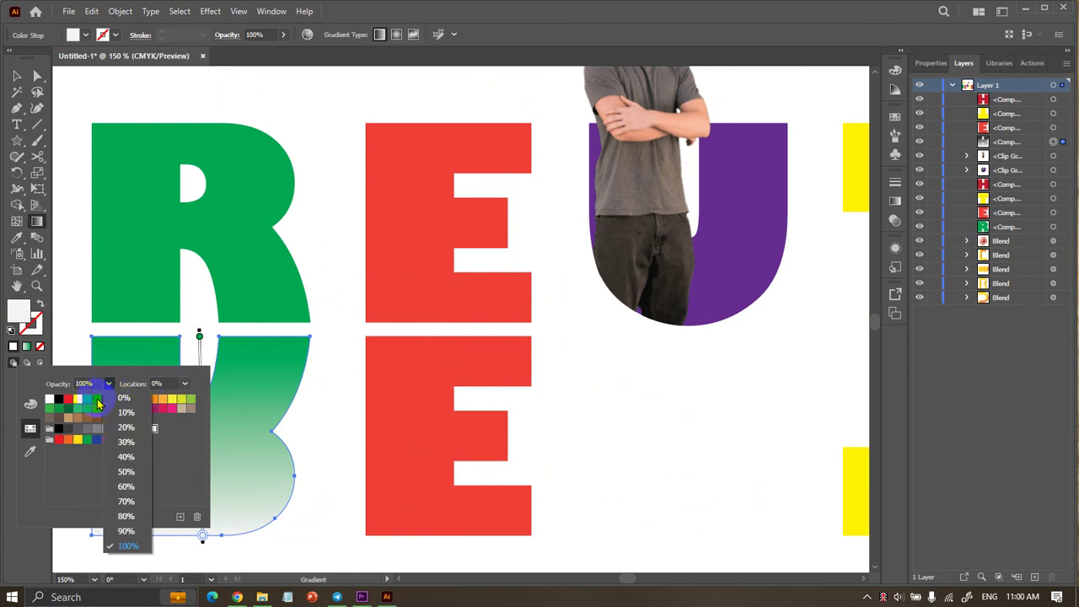
click(126, 386)
key(Escape)
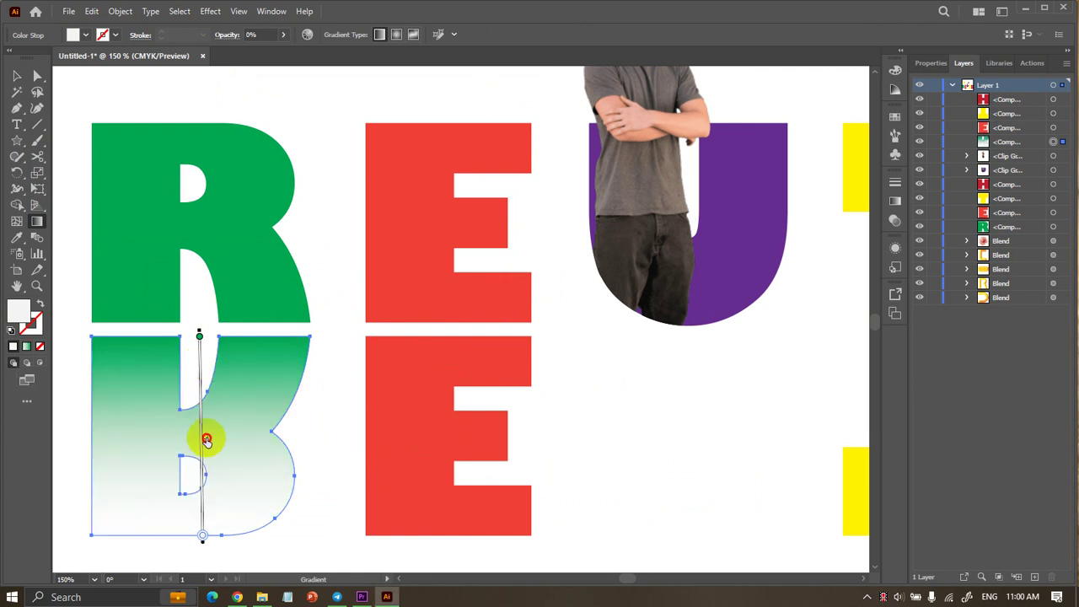
Shift the gradient midpoint upward and set the top stop to 40% opacity.
drag(204, 438, 211, 365)
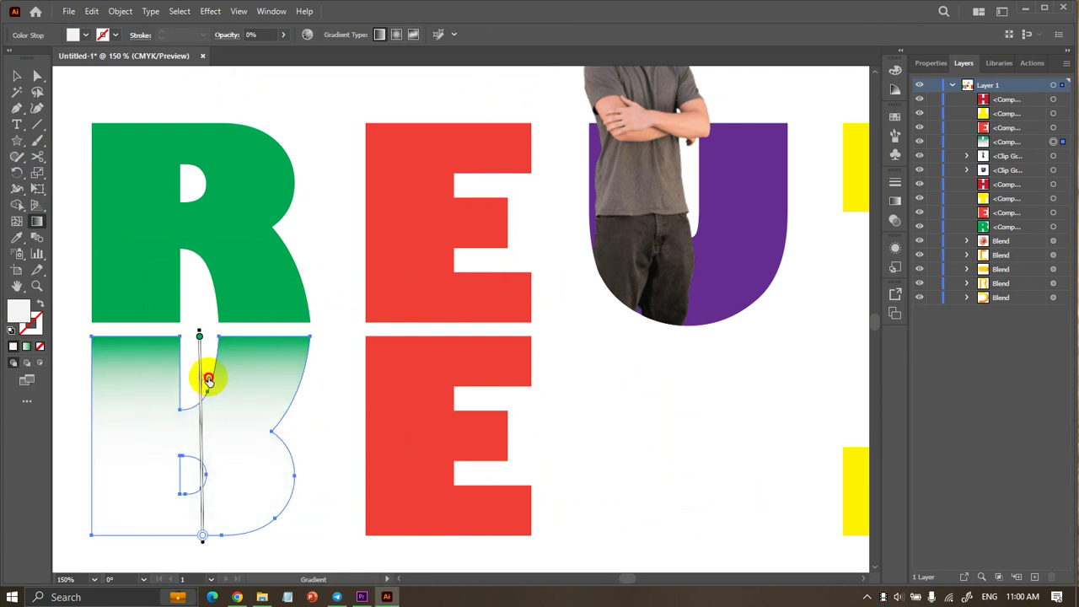
double_click(199, 337)
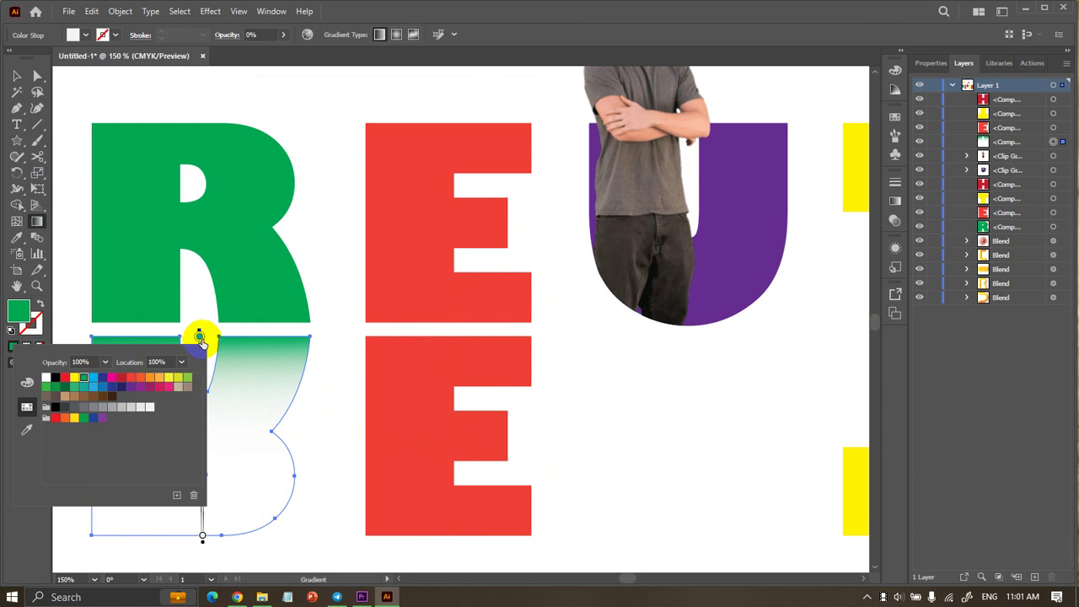
click(105, 361)
click(117, 375)
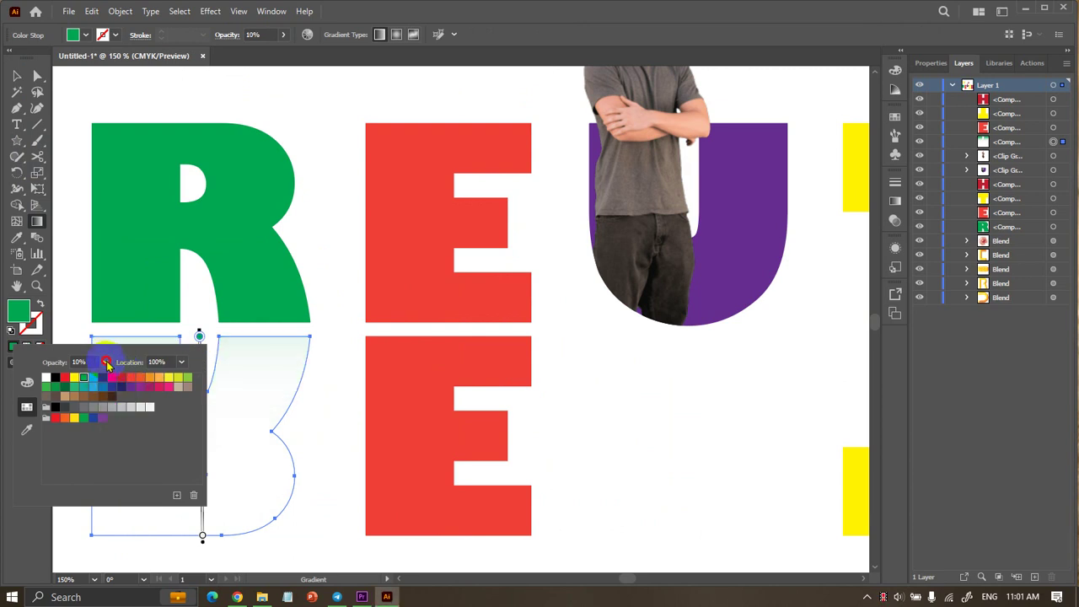
click(104, 362)
click(121, 432)
click(17, 76)
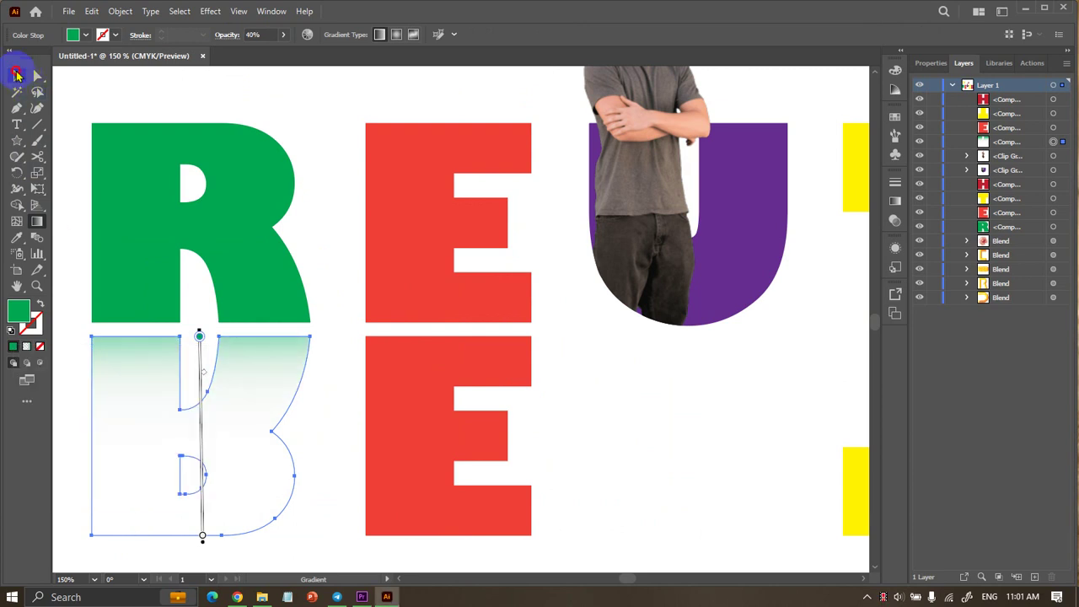
click(203, 306)
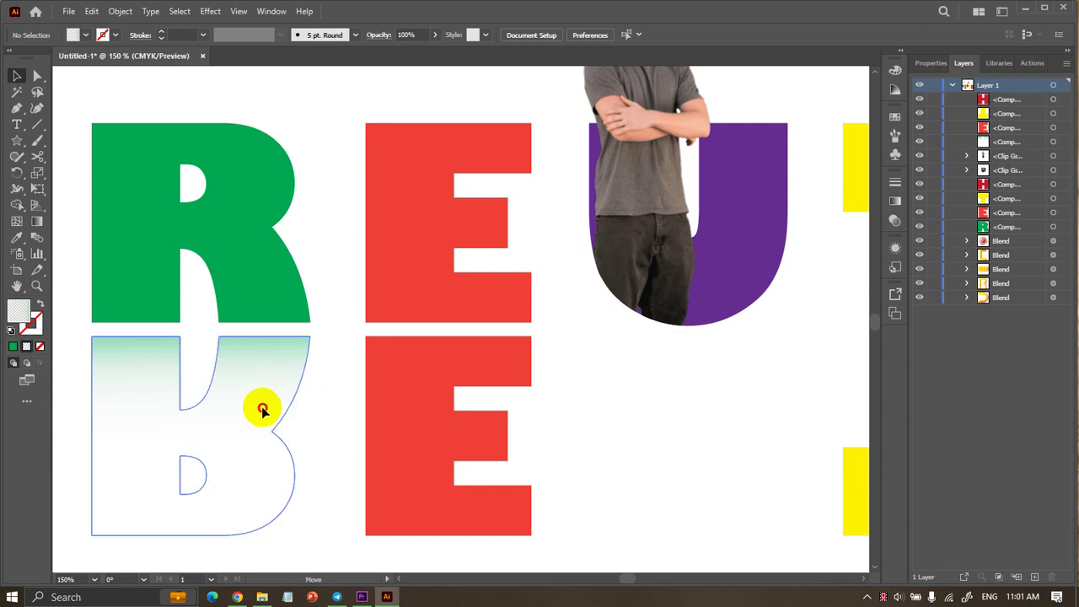
Move the faded B up under the R and raise the lower E flush against the upper E.
drag(262, 409, 263, 396)
click(325, 405)
scroll(346, 457, down, 2)
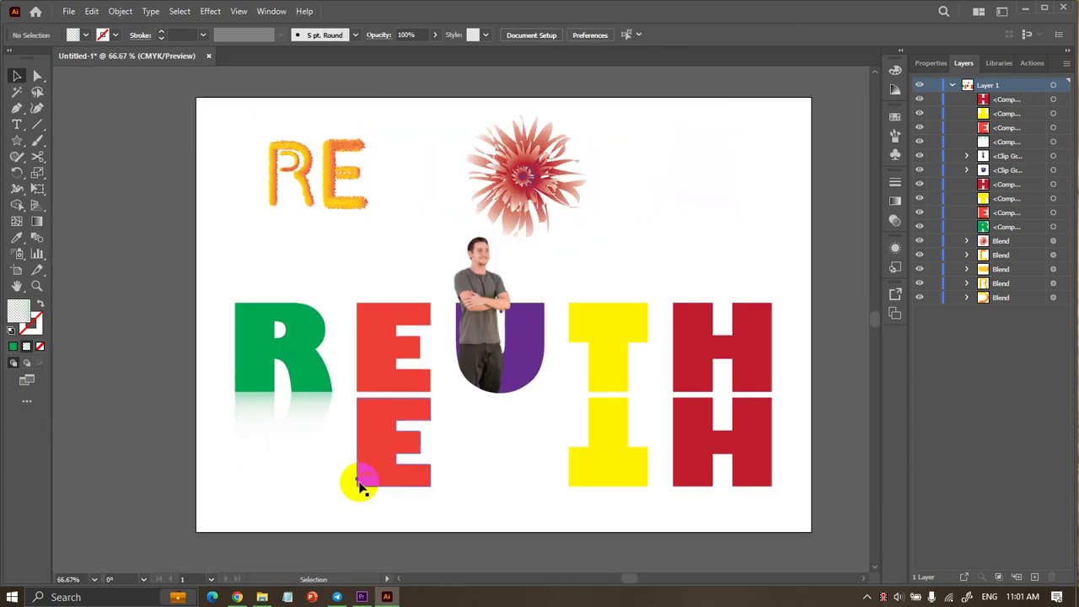
scroll(361, 486, up, 1)
scroll(436, 422, up, 1)
drag(383, 405, 384, 391)
click(499, 390)
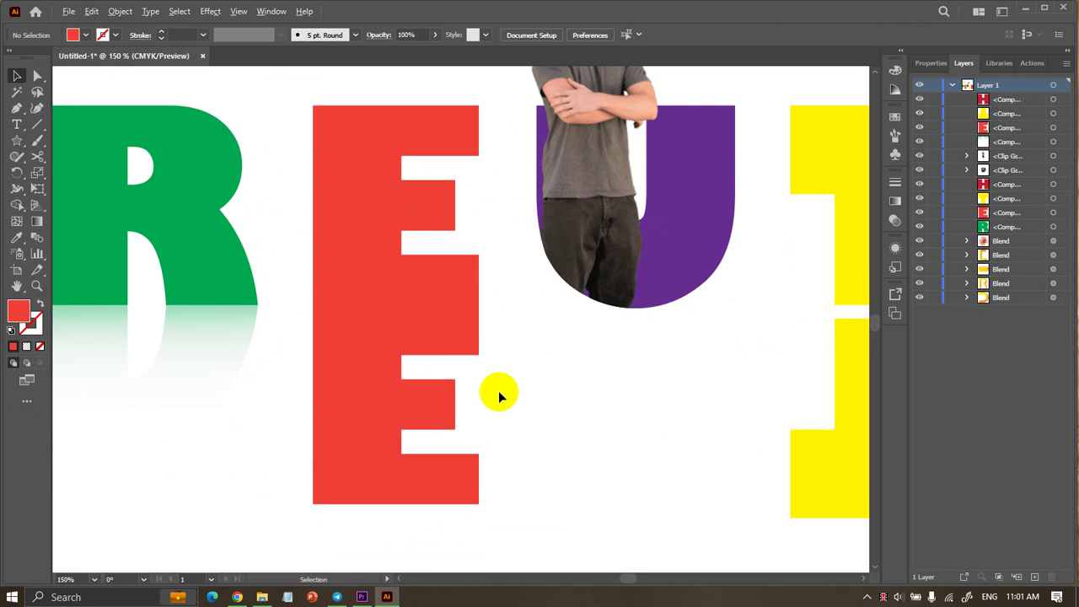
scroll(498, 391, down, 1)
Give the lower E the R reflection's gradient, run vertically with the E's red sampled into the top stop.
click(428, 392)
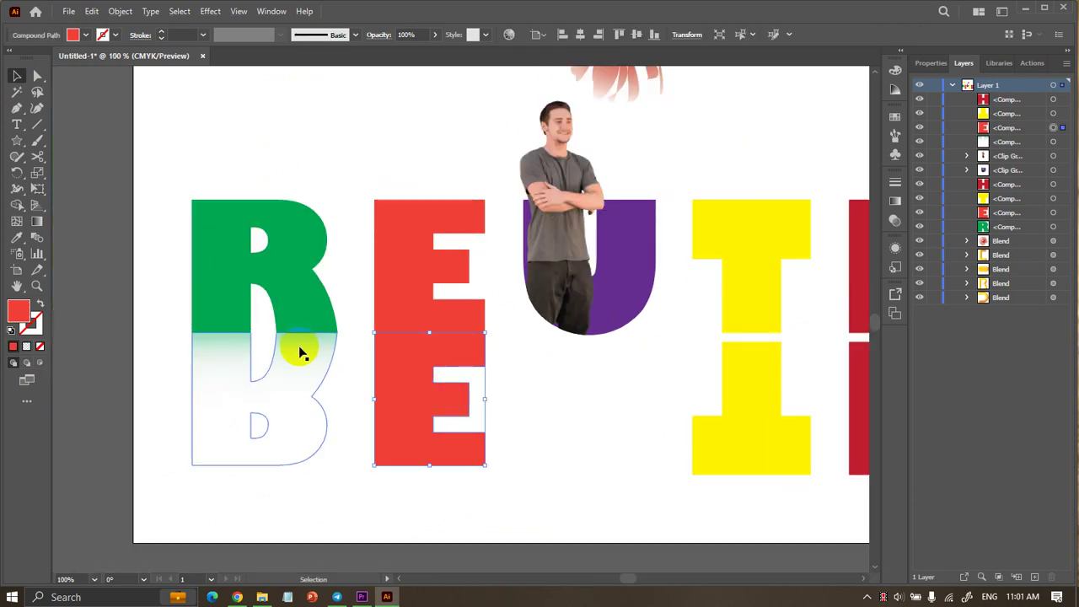
click(17, 238)
click(200, 322)
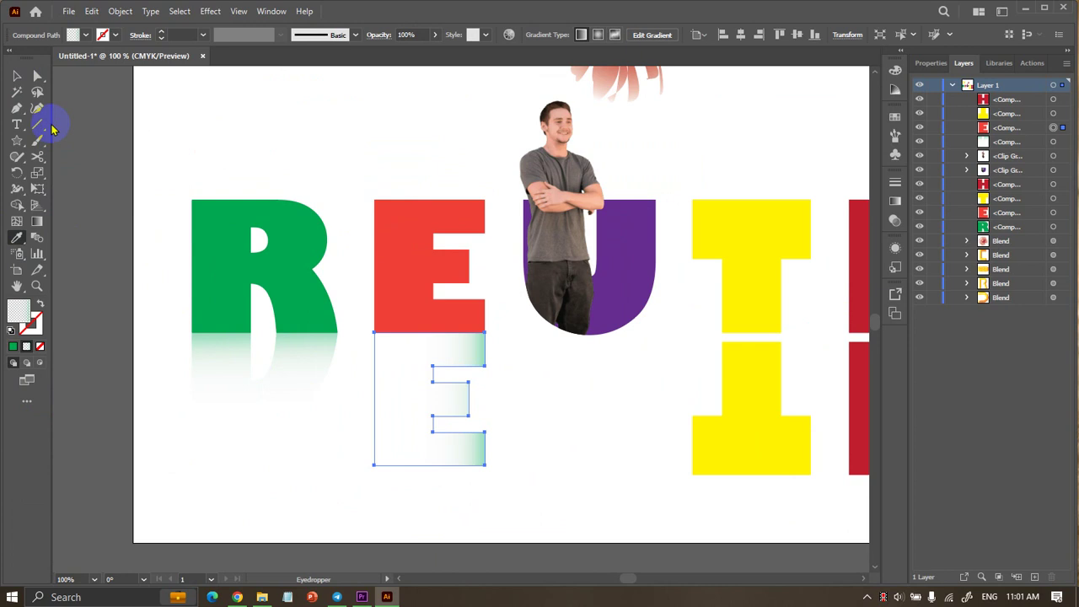
click(38, 220)
scroll(430, 460, up, 1)
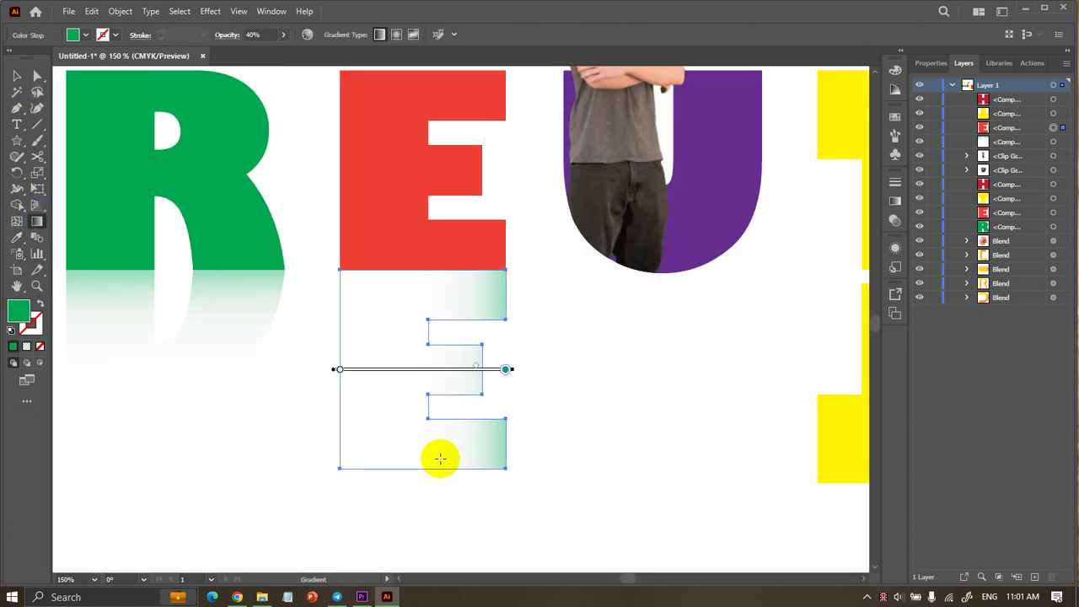
mouse_move(430, 468)
mouse_down()
mouse_move(430, 272)
mouse_move(422, 279)
mouse_up()
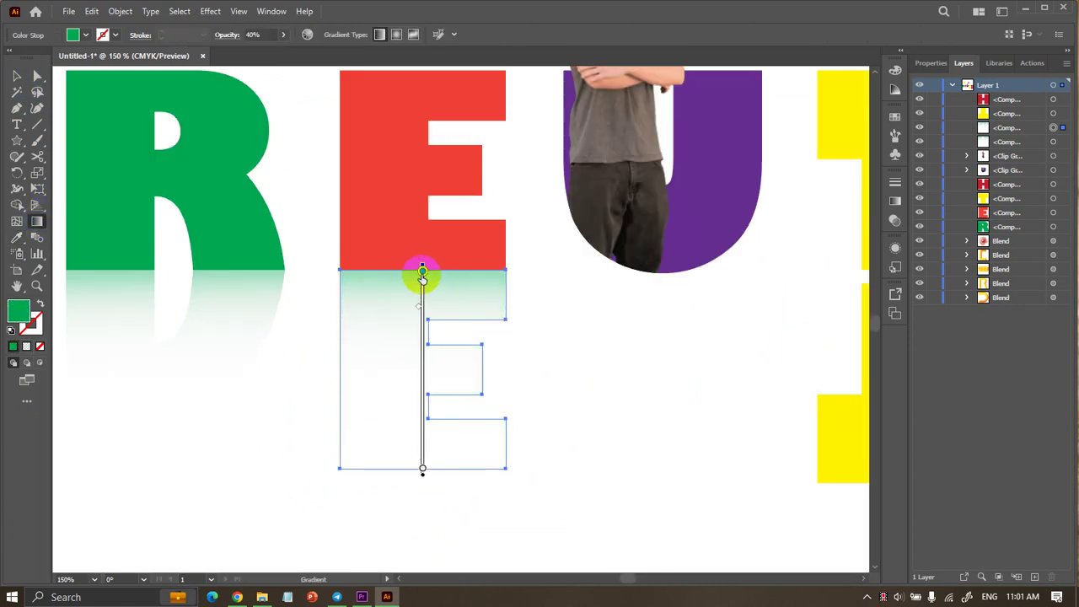
double_click(421, 275)
click(249, 362)
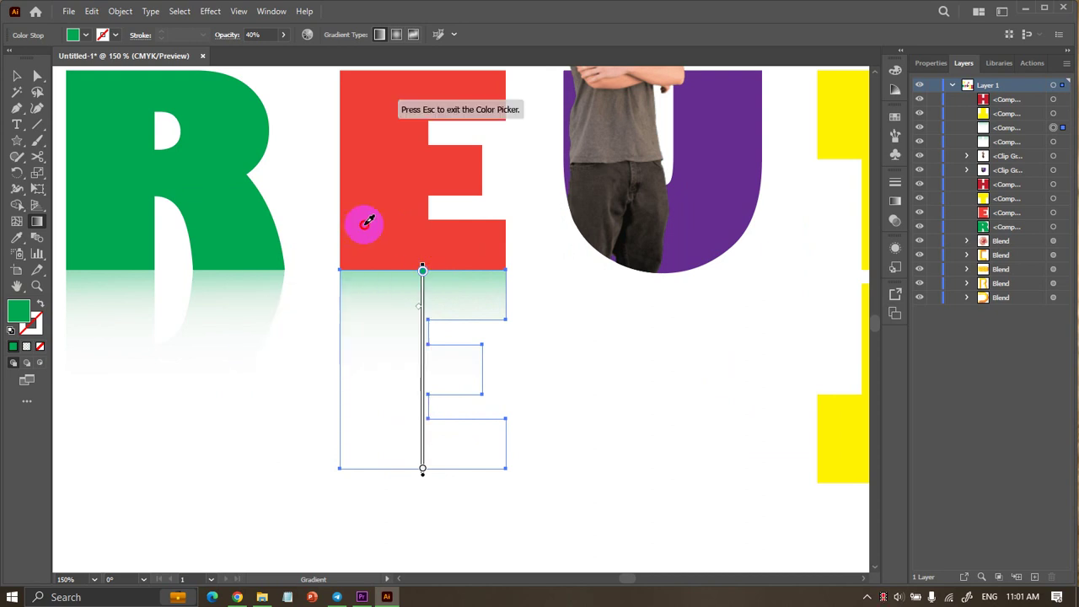
click(361, 224)
click(14, 76)
click(570, 332)
key(ctrl+minus)
key(ctrl+minus)
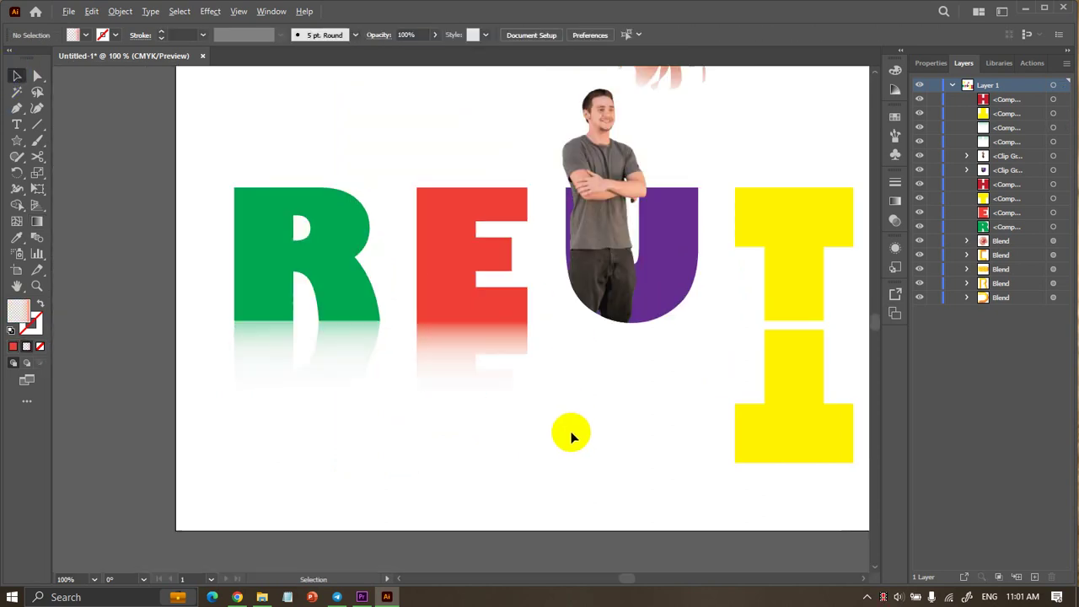
Nudge the flipped T up flush against the yellow T.
scroll(520, 464, up, 1)
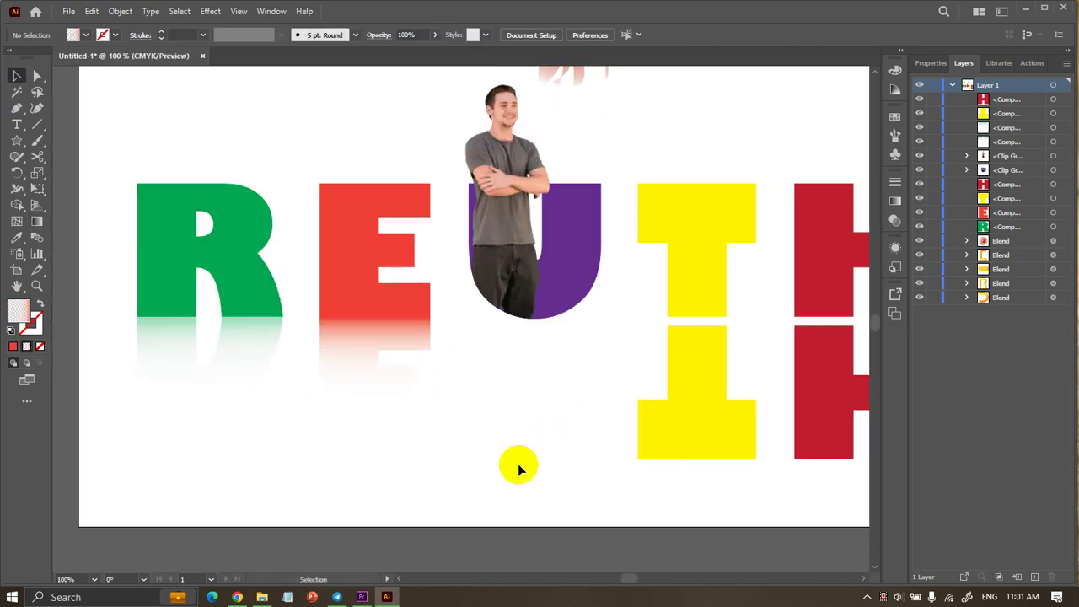
scroll(518, 469, right, 2)
scroll(518, 469, right, 1)
scroll(517, 470, down, 1)
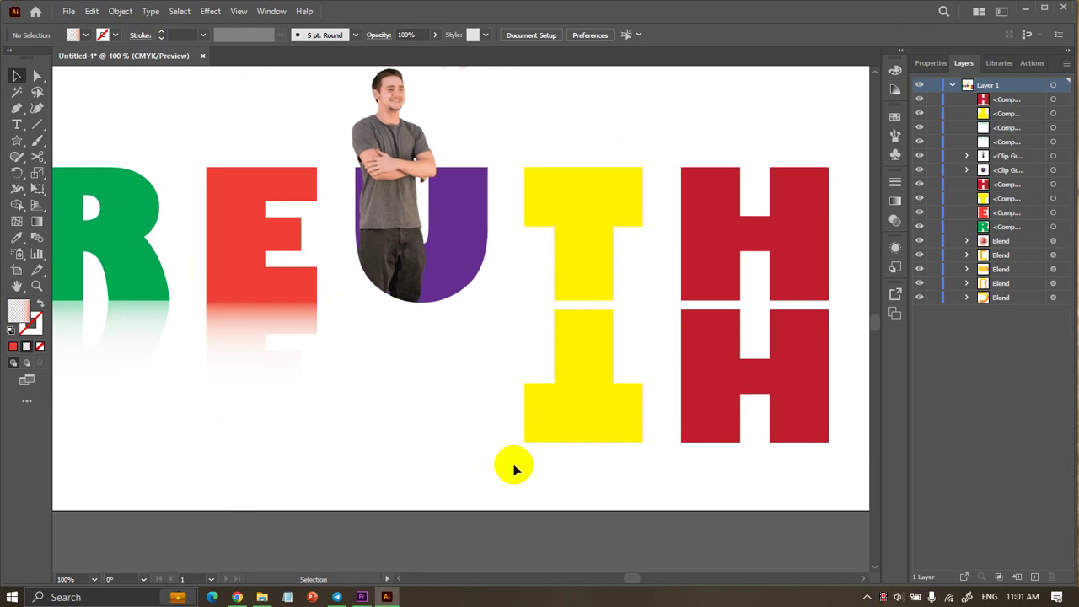
click(530, 416)
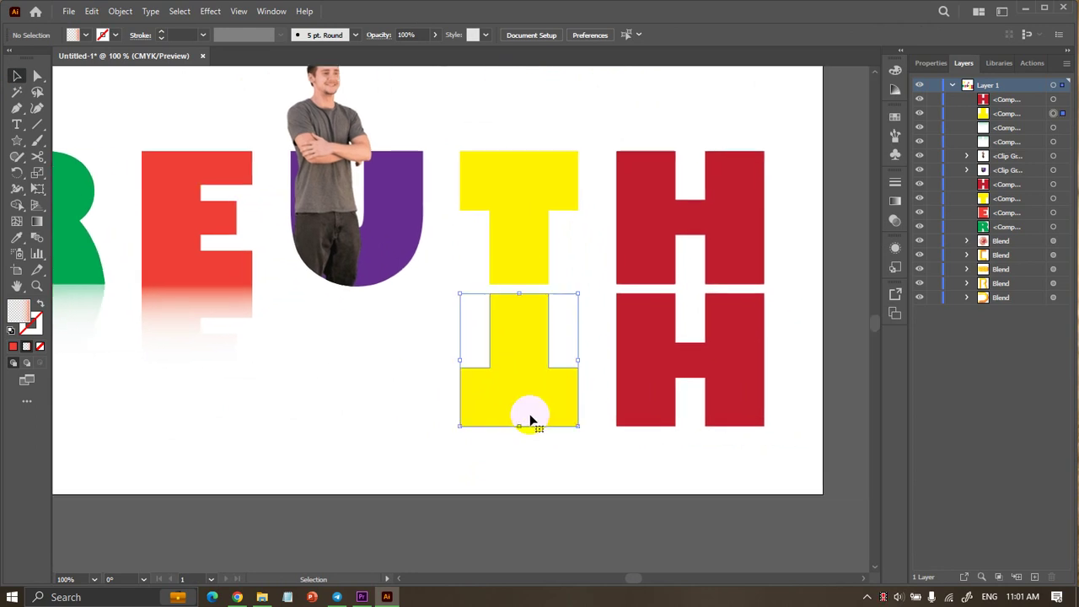
scroll(519, 362, up, 2)
drag(511, 325, 514, 307)
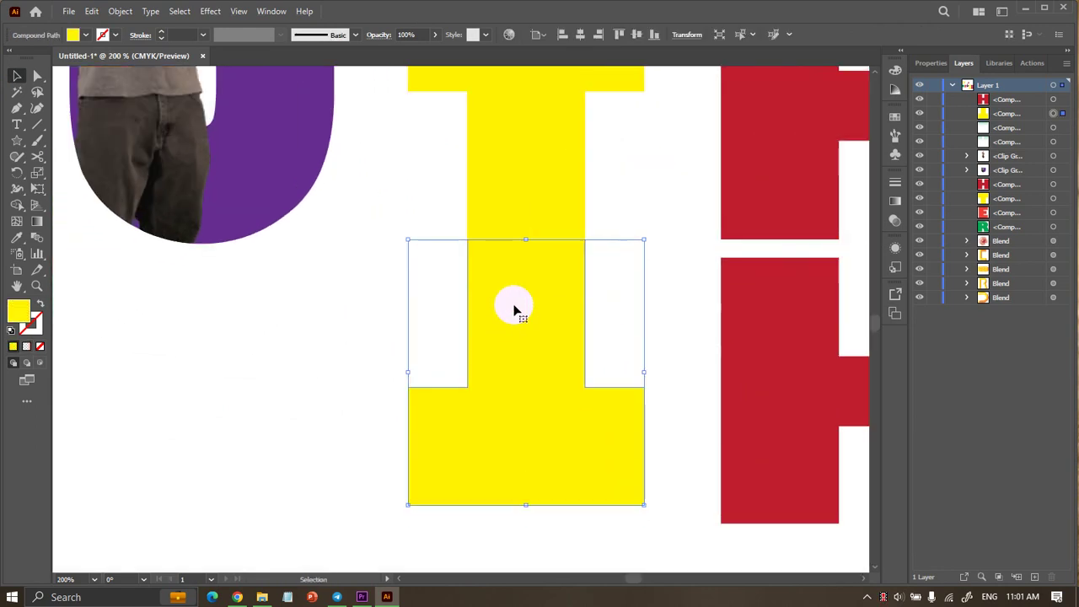
scroll(516, 309, down, 1)
Give the flipped T a vertical fading gradient topped with the T's yellow.
click(18, 237)
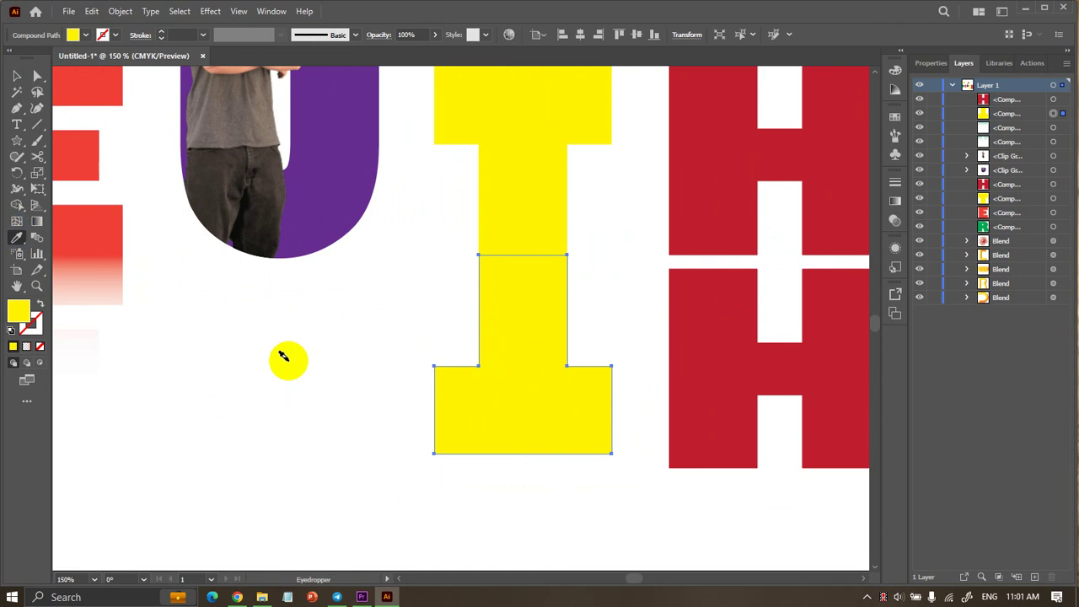
scroll(284, 357, down, 2)
scroll(160, 347, left, 1)
click(207, 334)
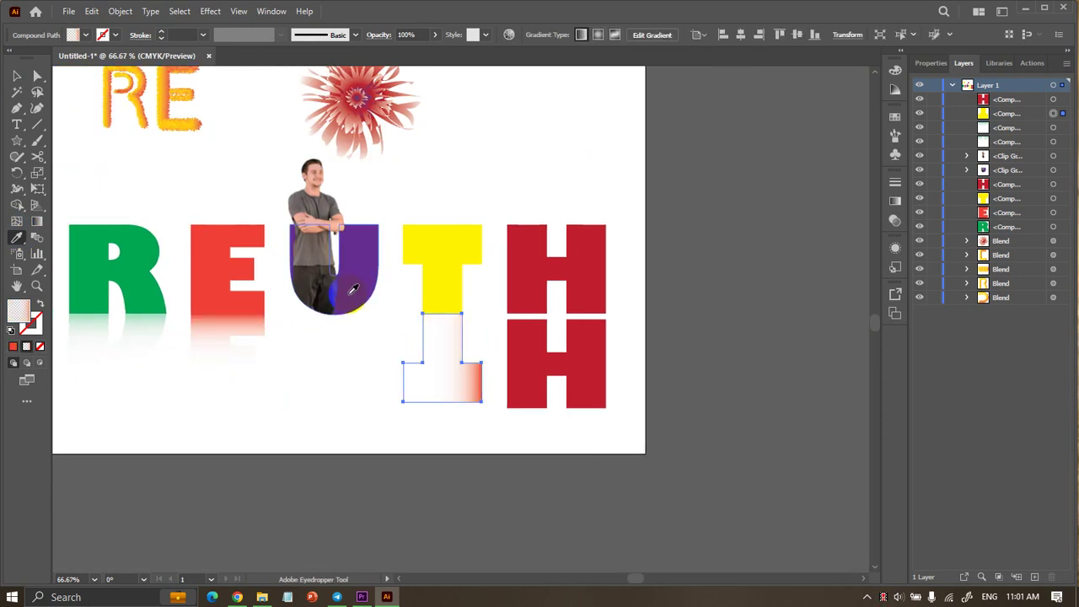
click(37, 221)
scroll(417, 365, up, 2)
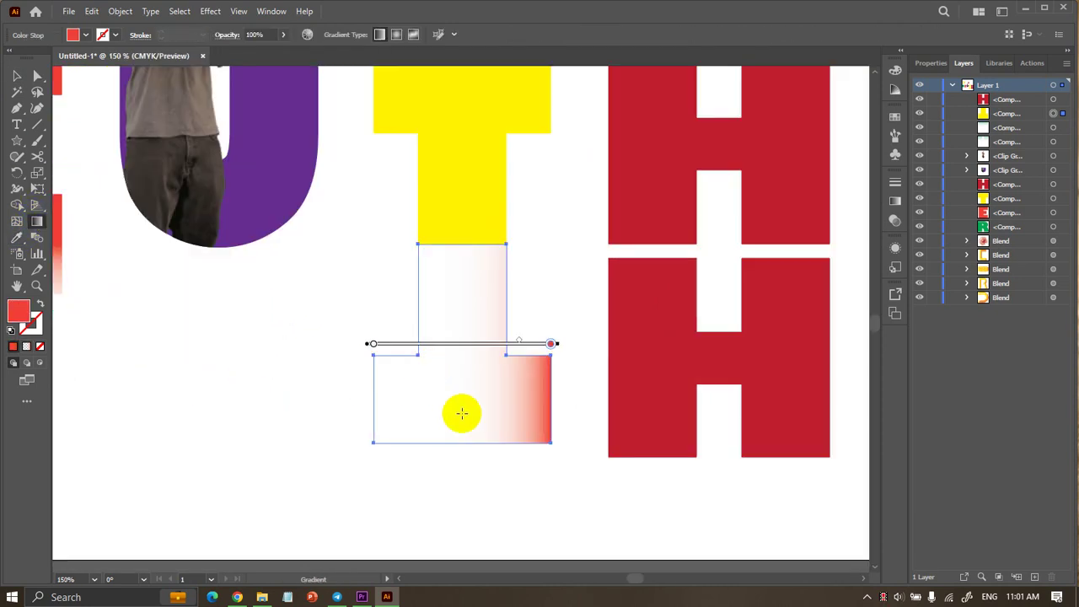
drag(461, 443, 462, 244)
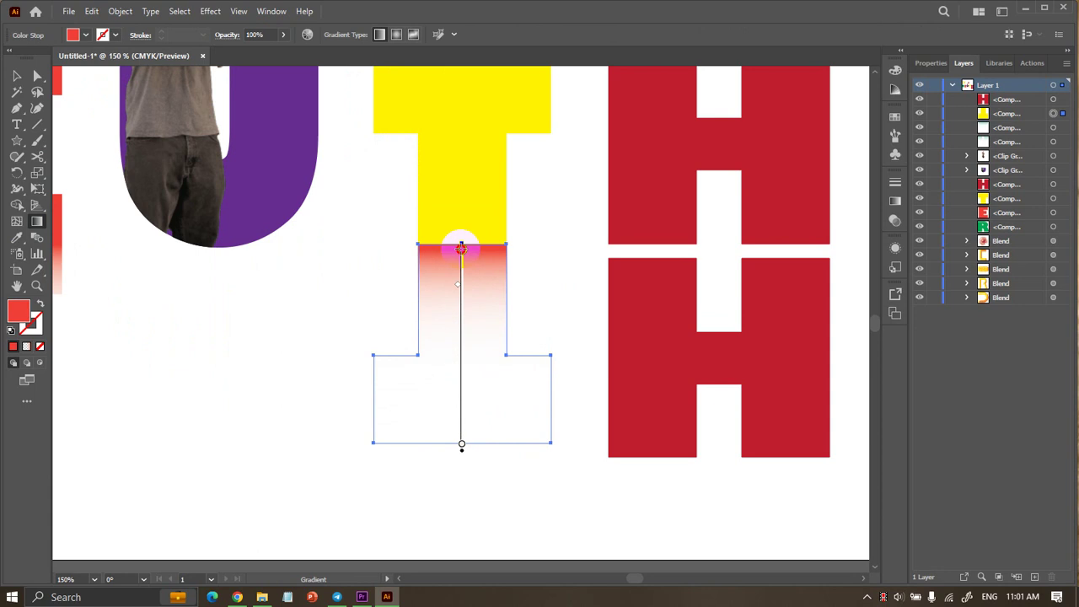
double_click(461, 245)
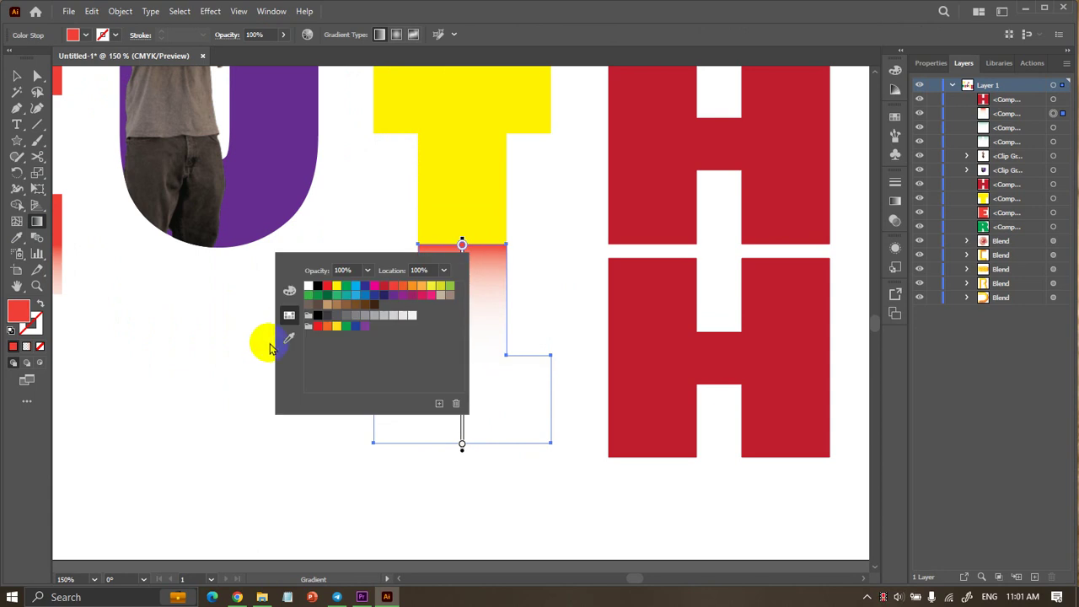
click(283, 339)
click(480, 186)
click(17, 76)
click(224, 397)
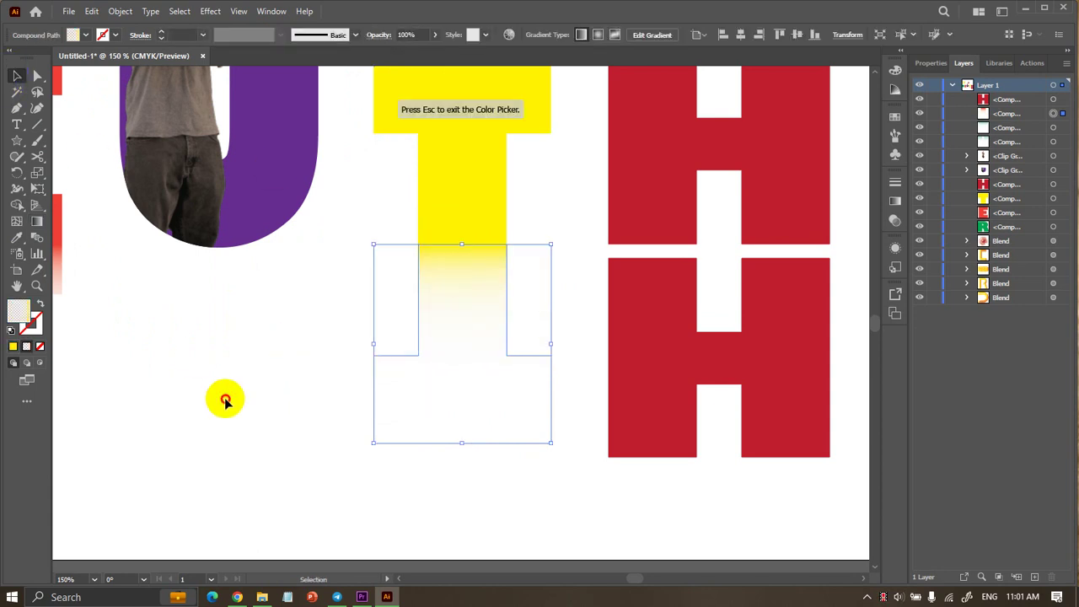
Move the lower H up flush under the top H.
scroll(239, 427, down, 2)
scroll(236, 429, left, 2)
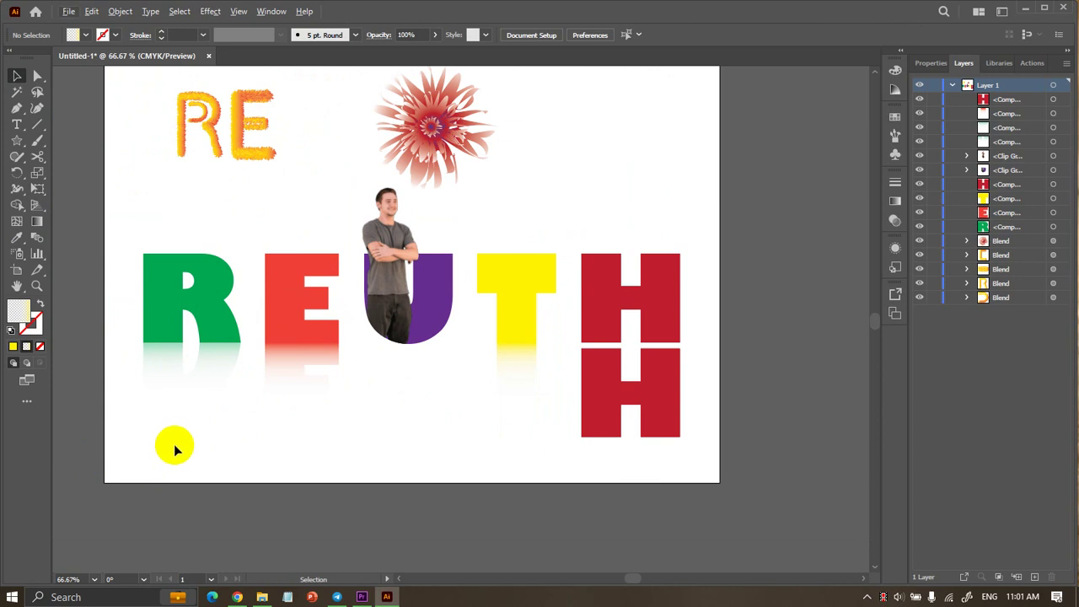
scroll(217, 418, right, 1)
drag(633, 397, 489, 349)
scroll(590, 387, up, 3)
scroll(489, 350, down, 1)
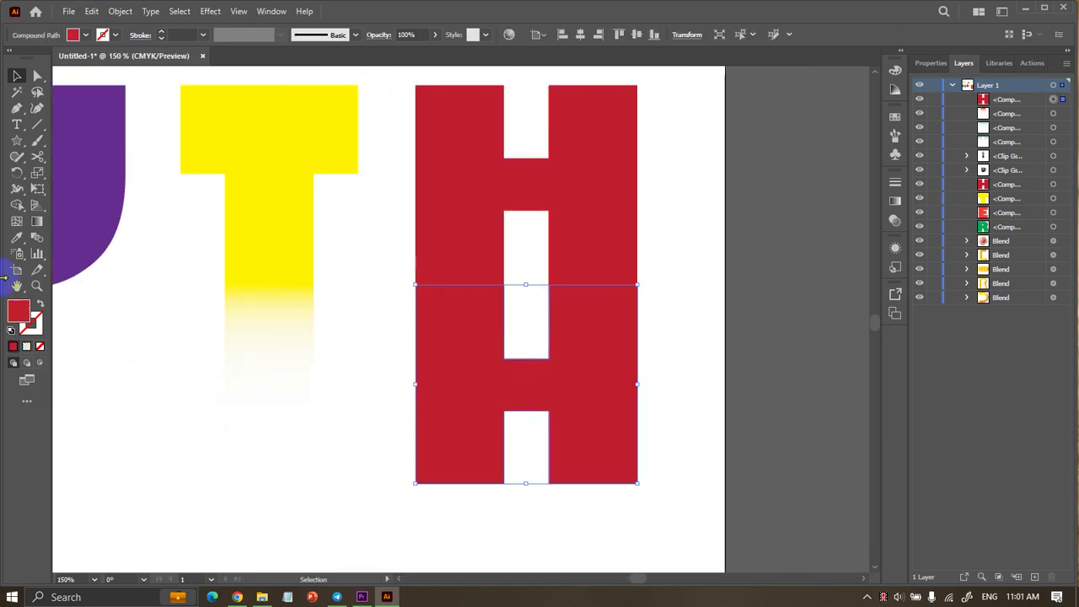
Give the lower H a vertical fading gradient topped with the H's red.
click(16, 237)
click(245, 354)
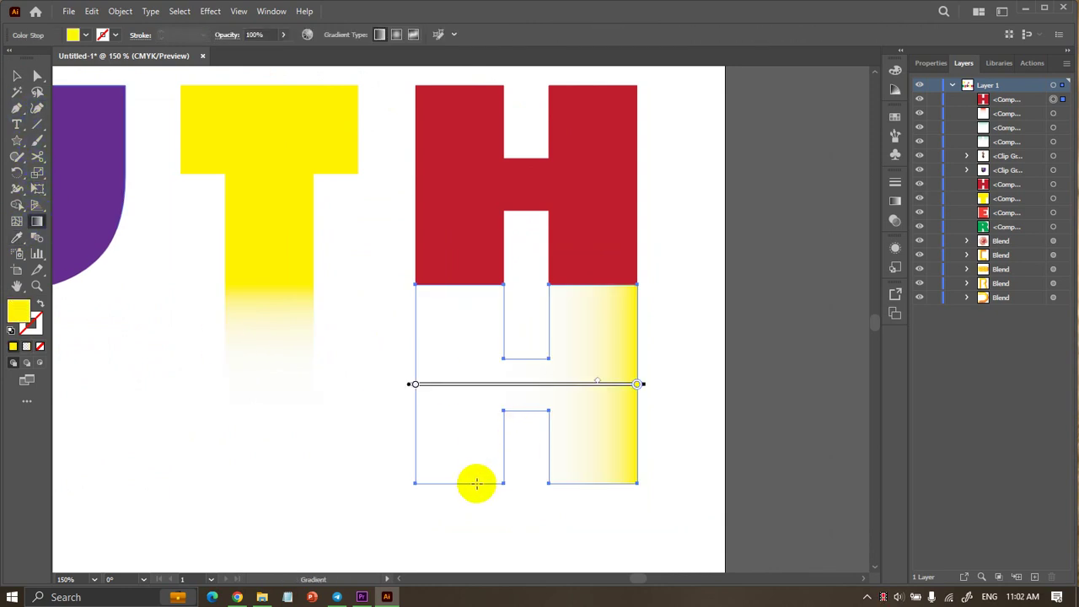
drag(528, 483, 529, 290)
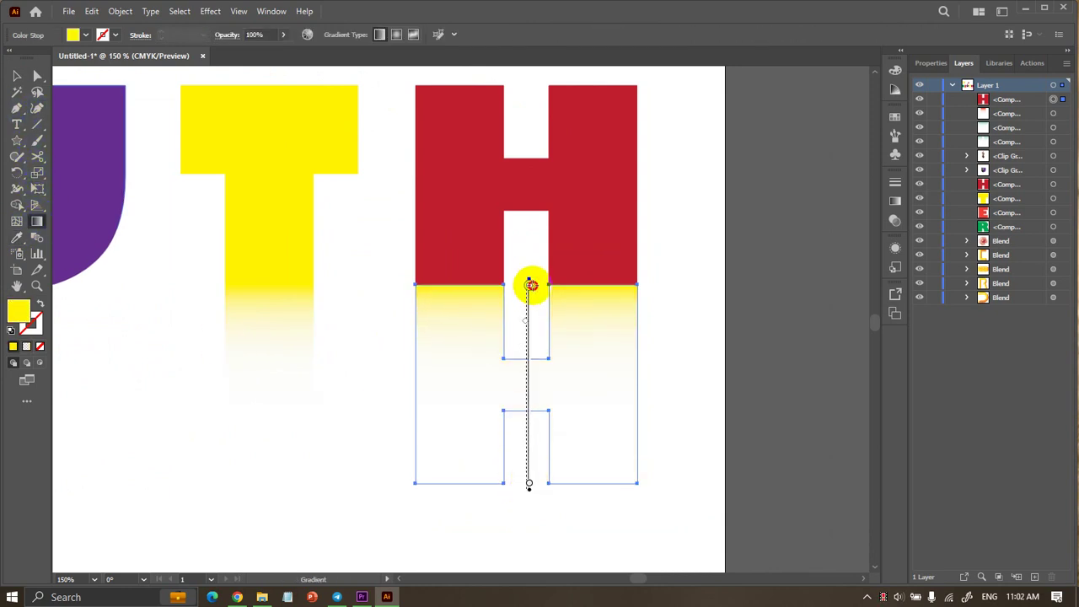
double_click(529, 285)
click(348, 375)
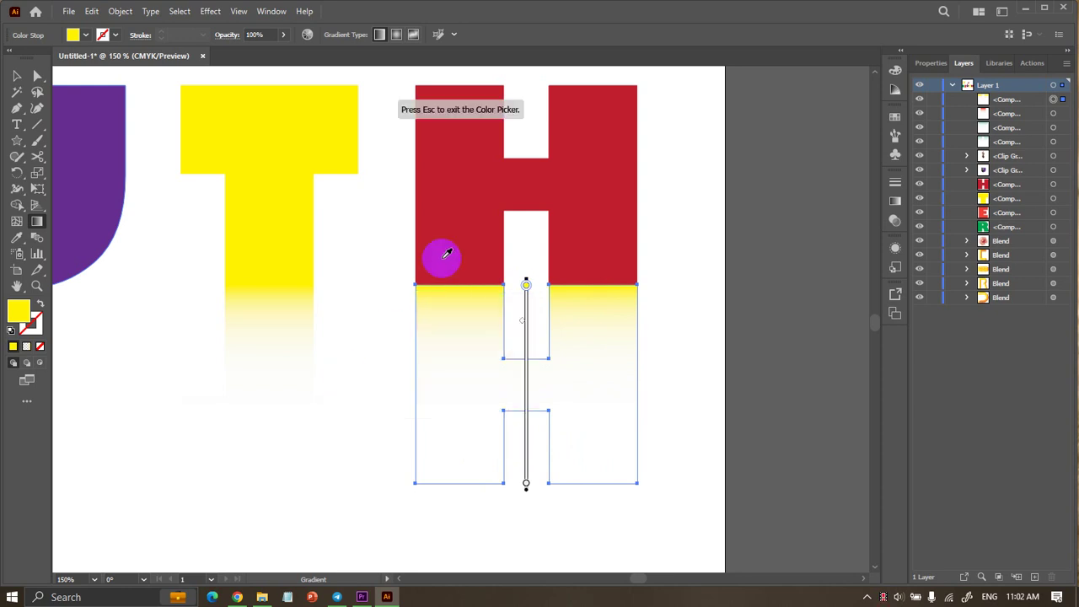
click(448, 253)
click(17, 75)
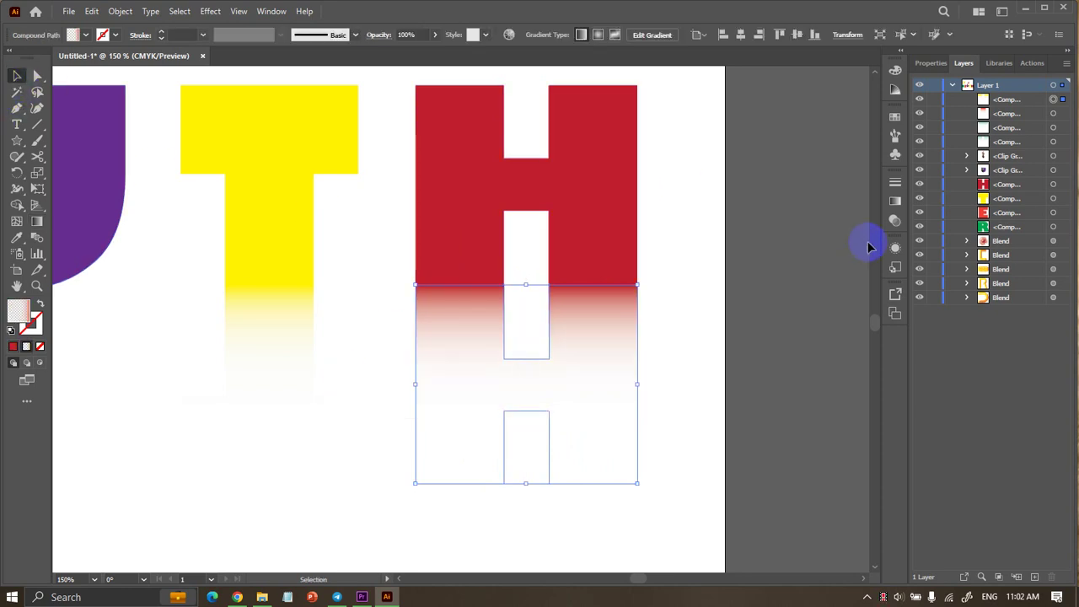
click(780, 258)
scroll(780, 258, down, 3)
scroll(787, 306, up, 1)
scroll(787, 306, up, 1)
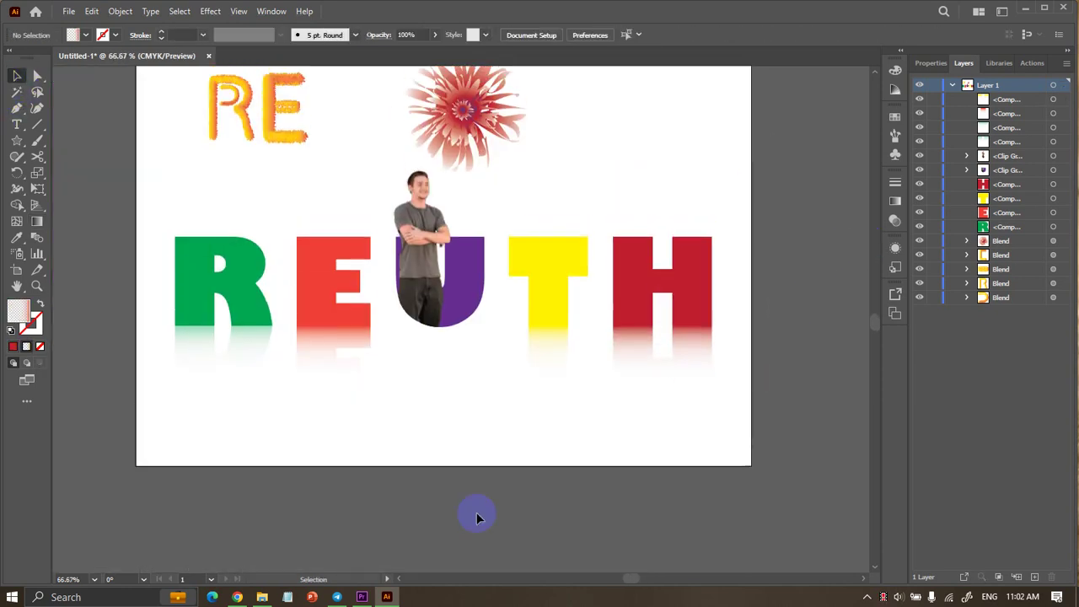
scroll(295, 510, up, 1)
scroll(295, 510, up, 1)
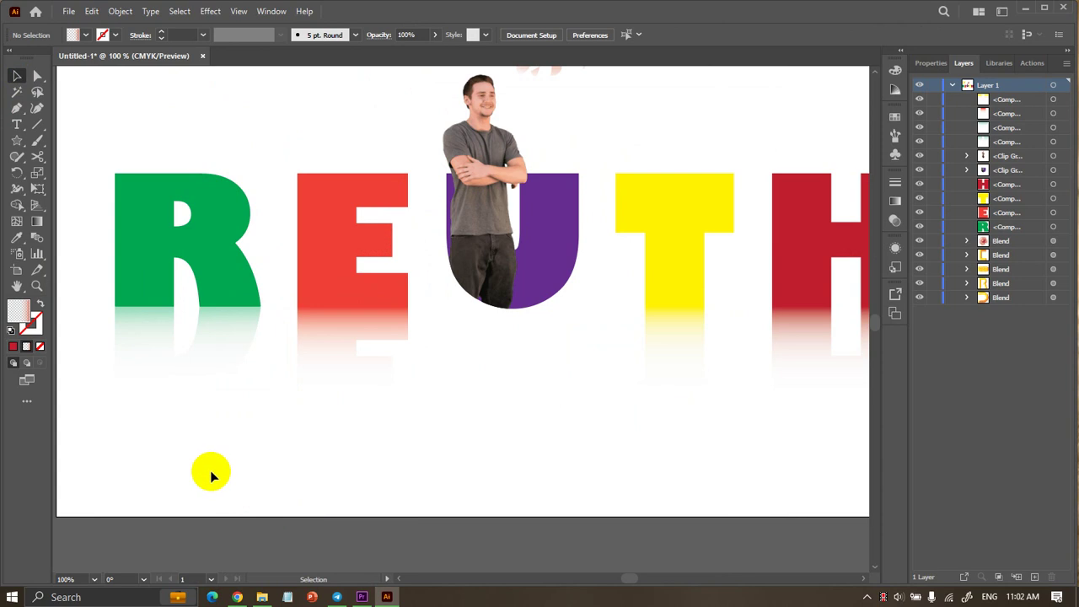
scroll(517, 313, up, 2)
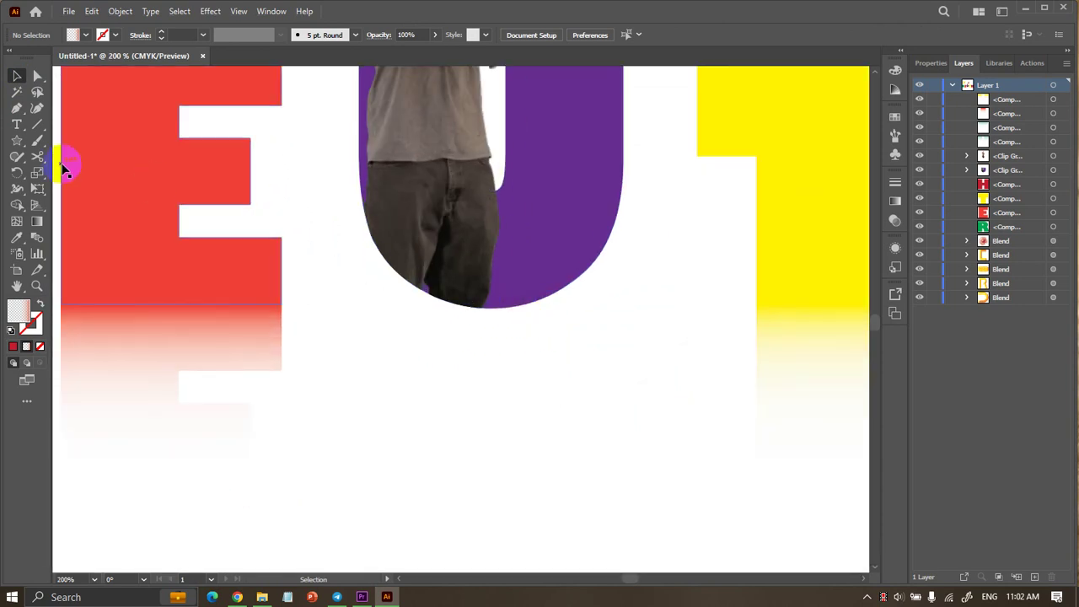
right_click(18, 139)
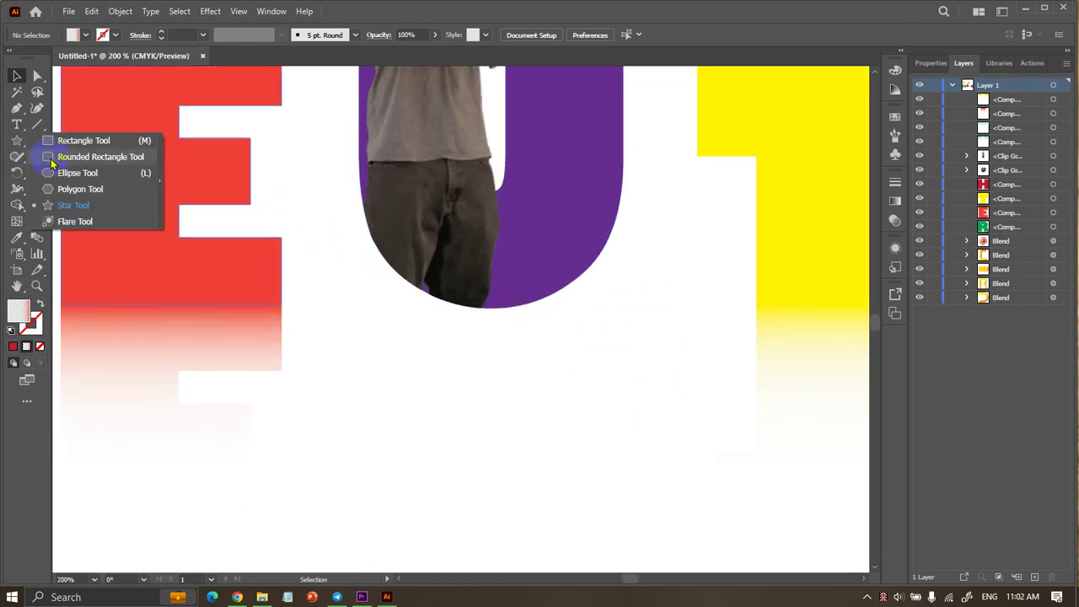
click(74, 34)
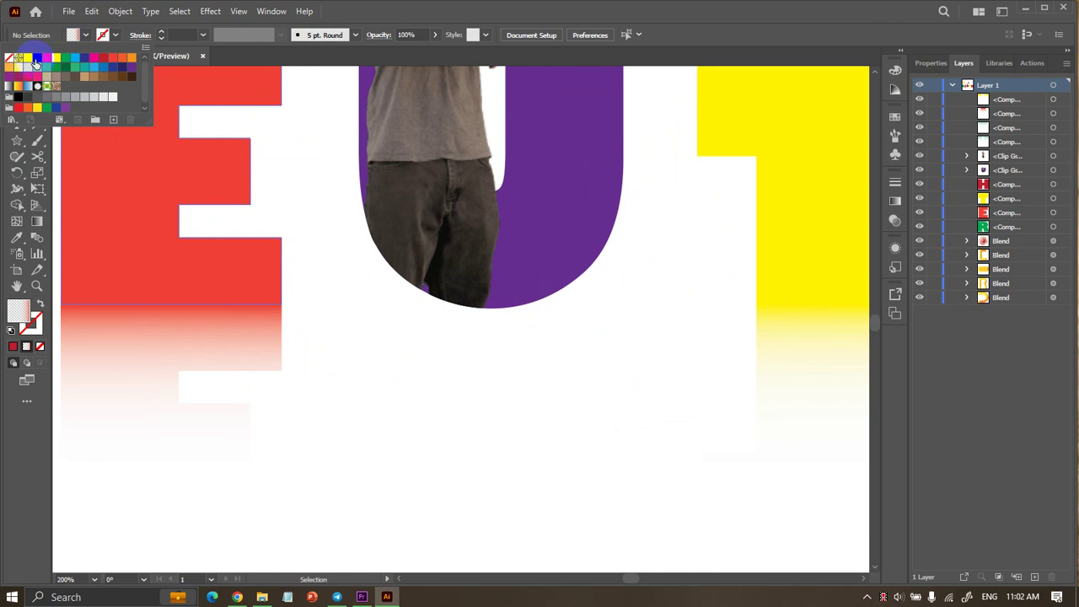
key(Escape)
right_click(20, 141)
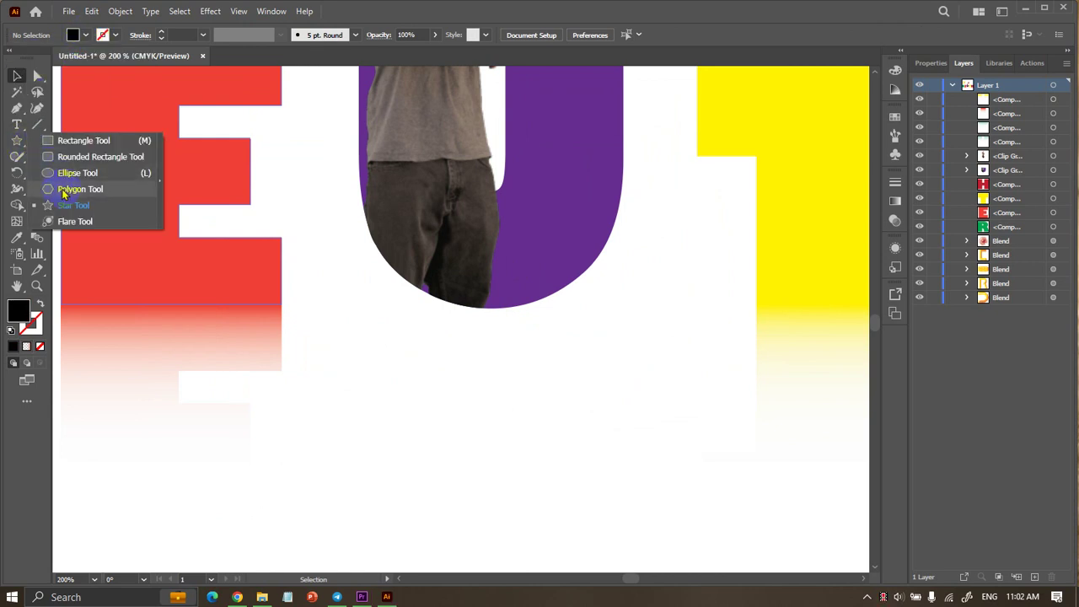
click(72, 174)
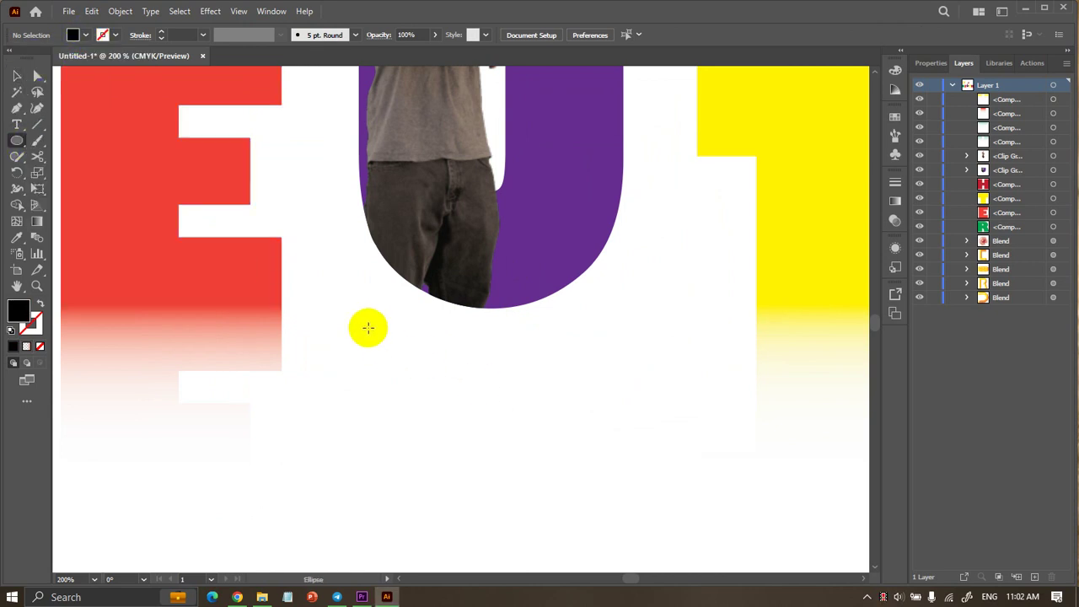
drag(363, 325, 635, 349)
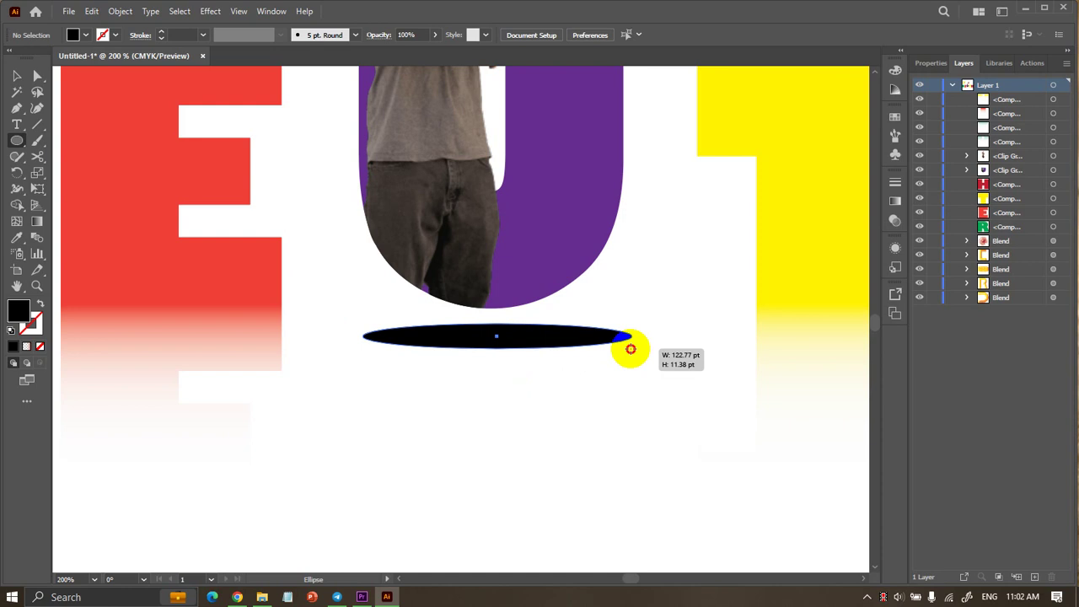
drag(636, 349, 630, 344)
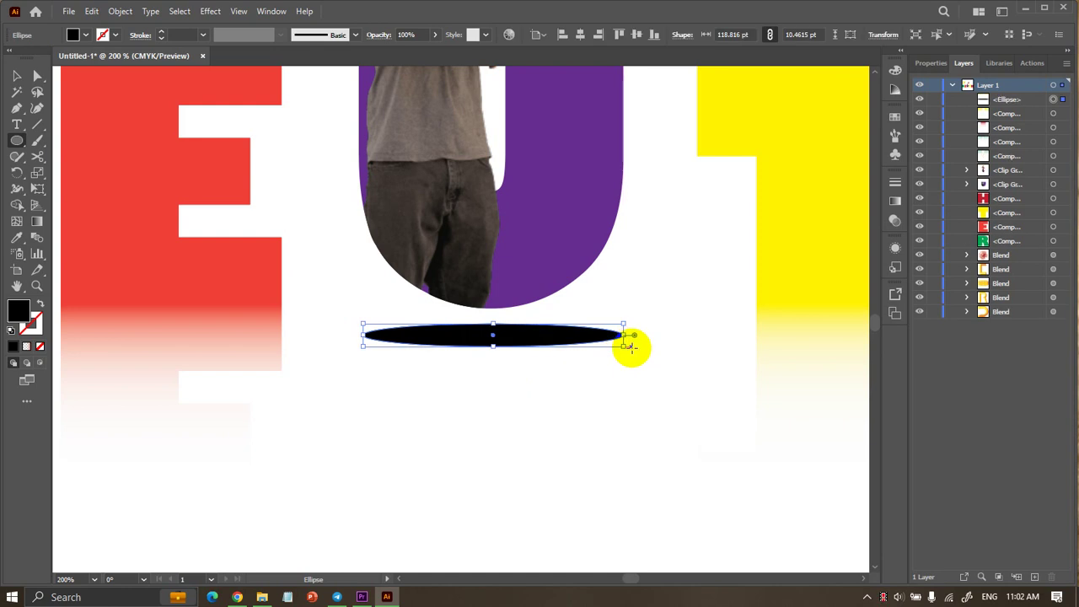
scroll(630, 344, down, 1)
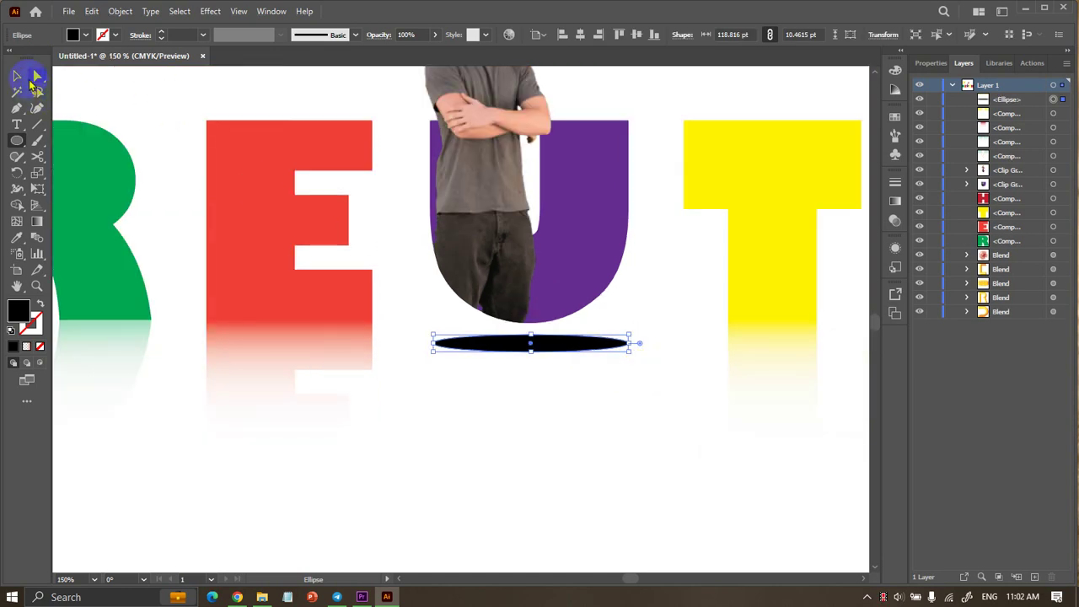
click(16, 76)
click(321, 233)
click(525, 342)
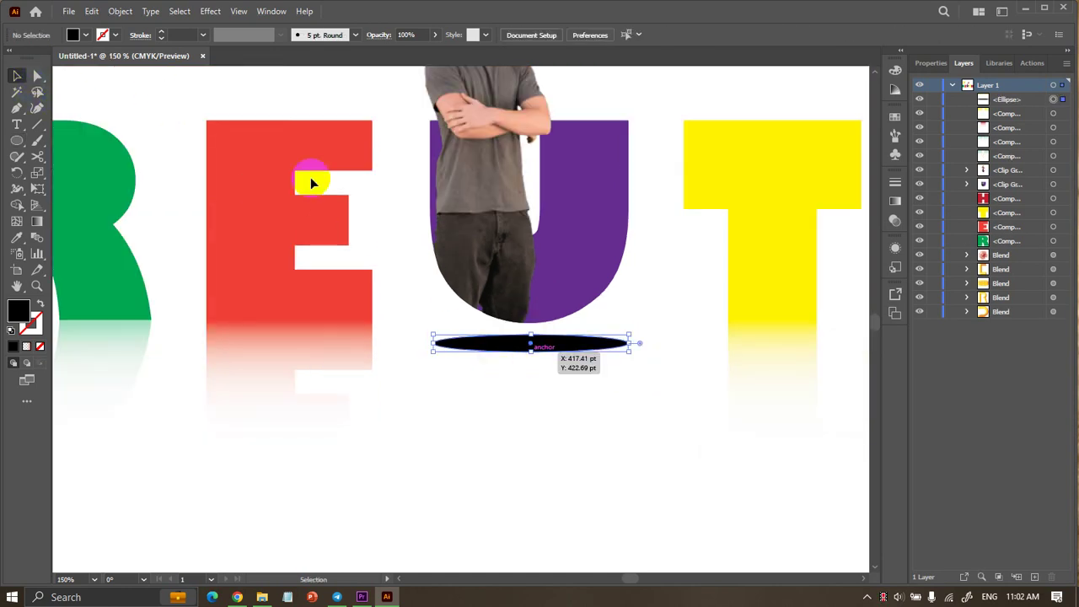
click(210, 11)
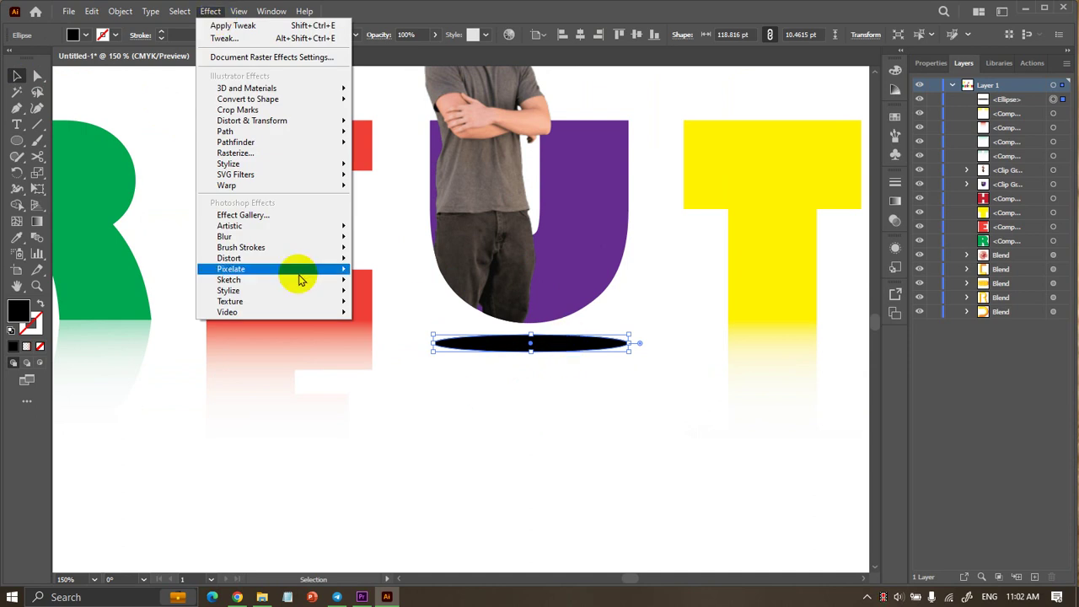
mouse_move(252, 236)
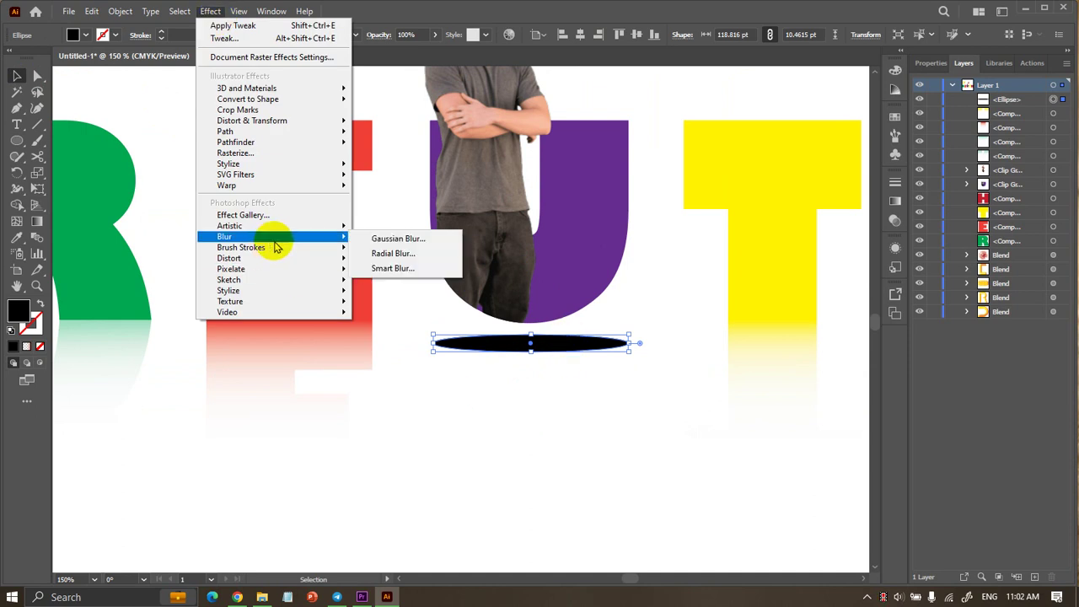
click(401, 239)
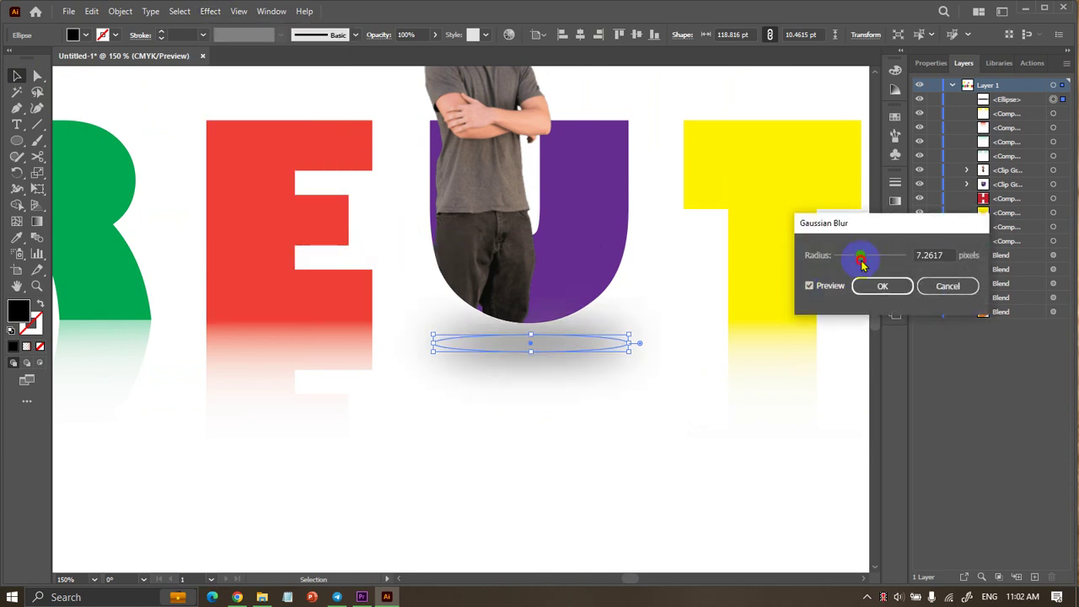
drag(861, 263, 884, 257)
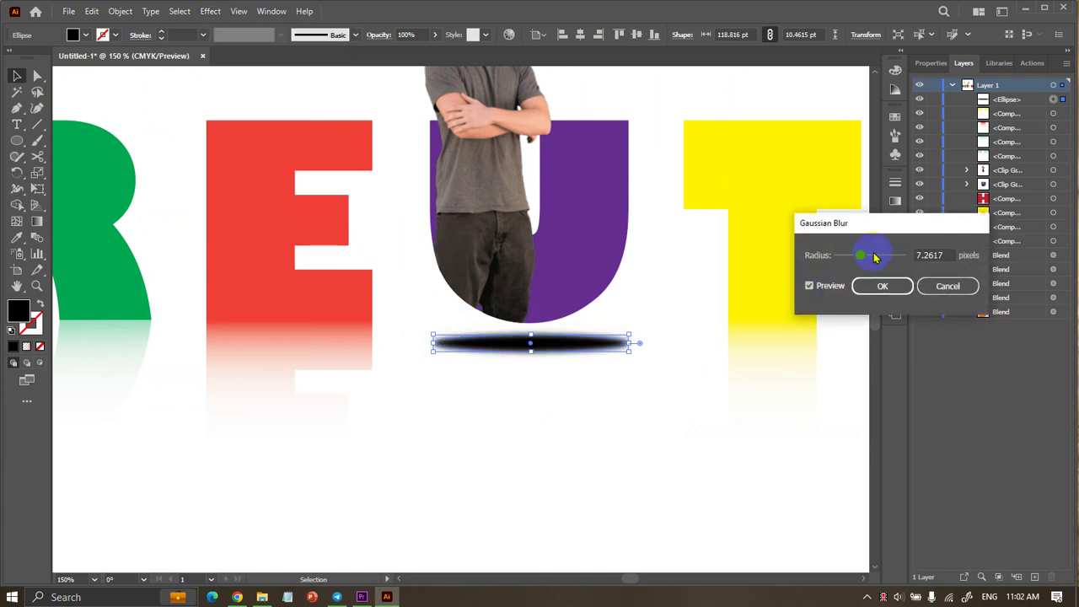
click(948, 286)
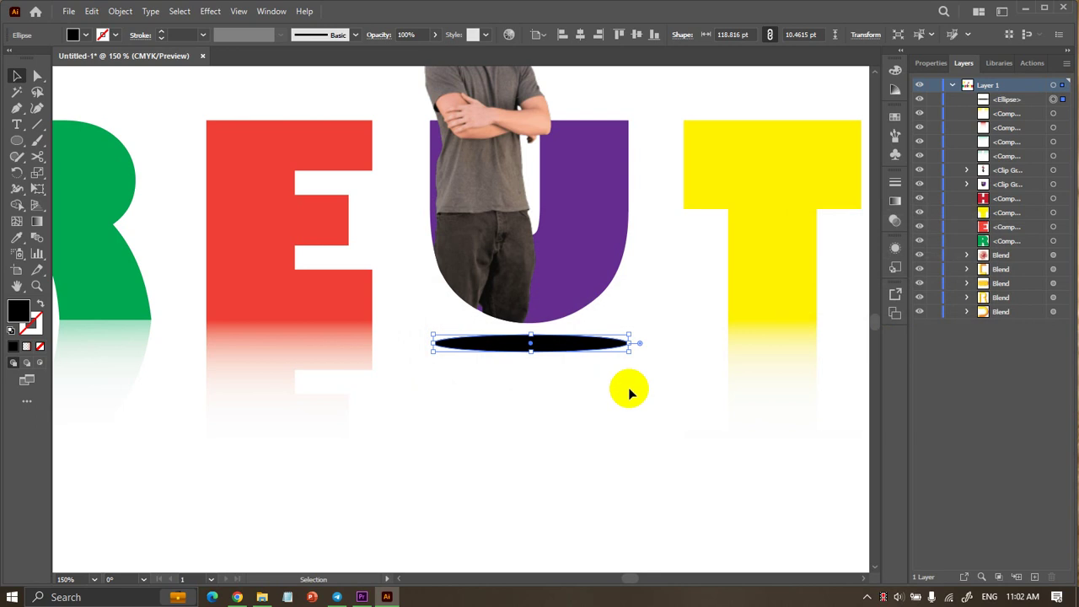
key(Delete)
click(626, 255)
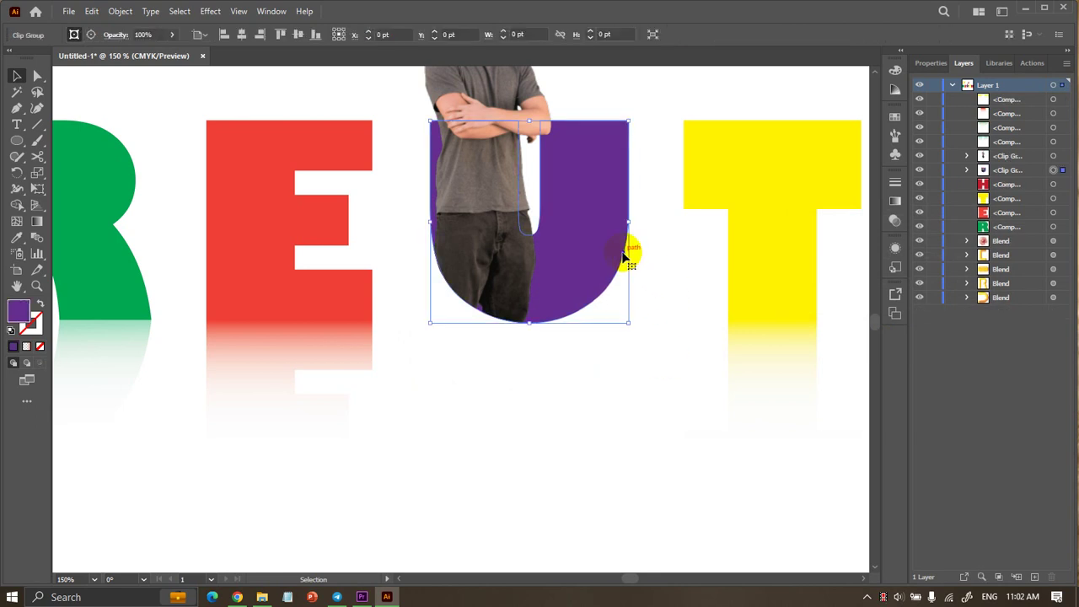
click(211, 12)
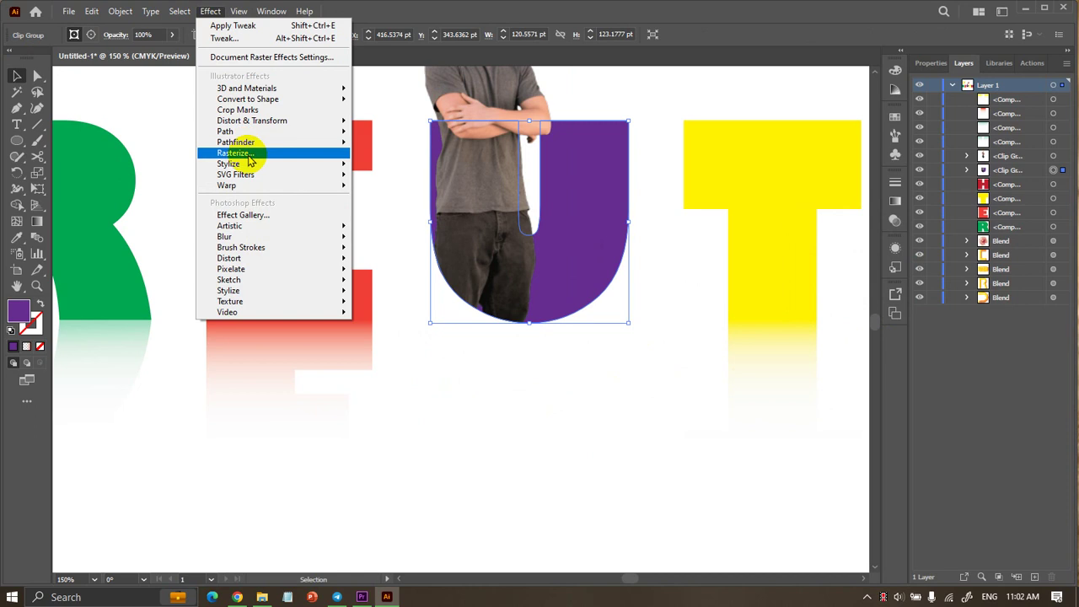
mouse_move(228, 164)
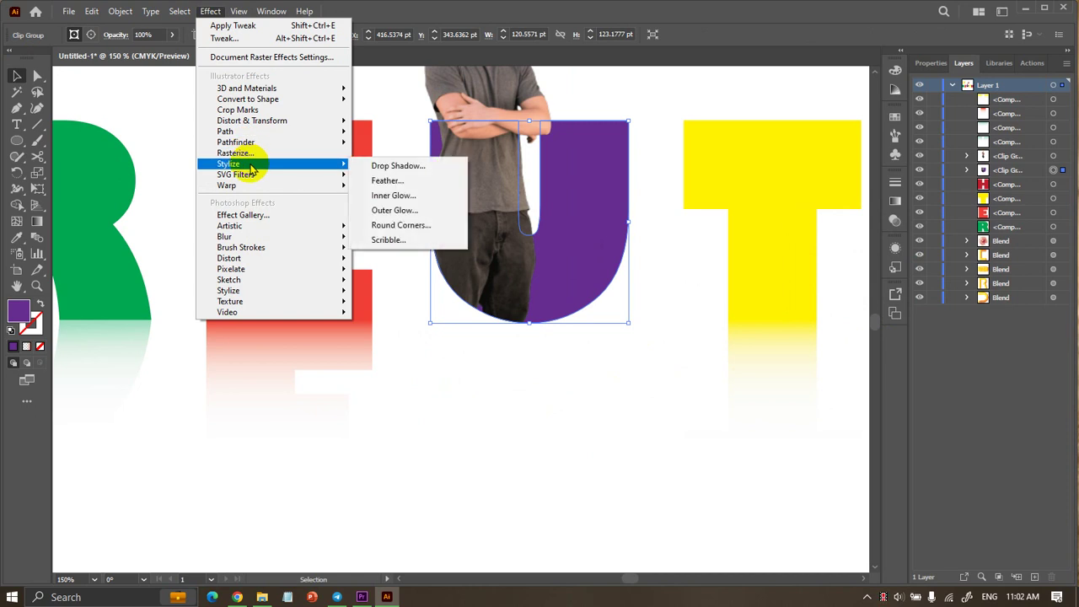
click(413, 166)
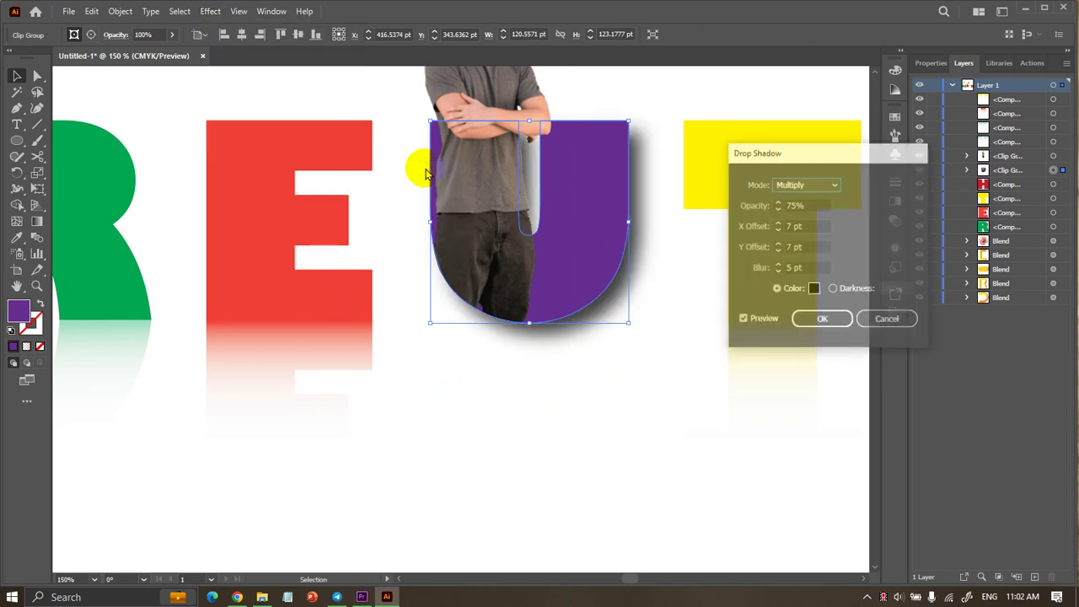
click(778, 230)
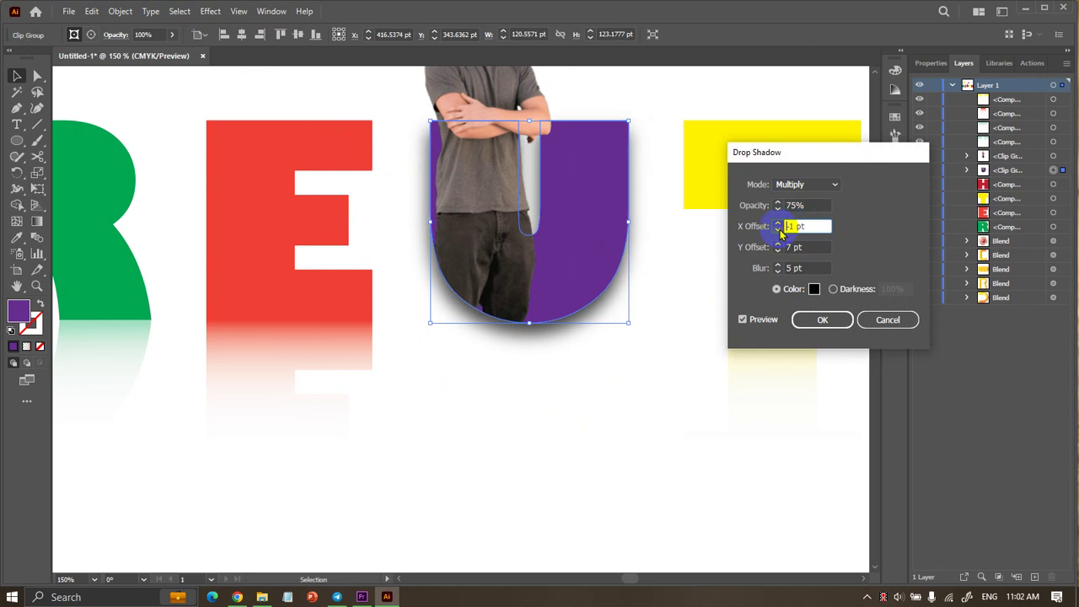
click(778, 223)
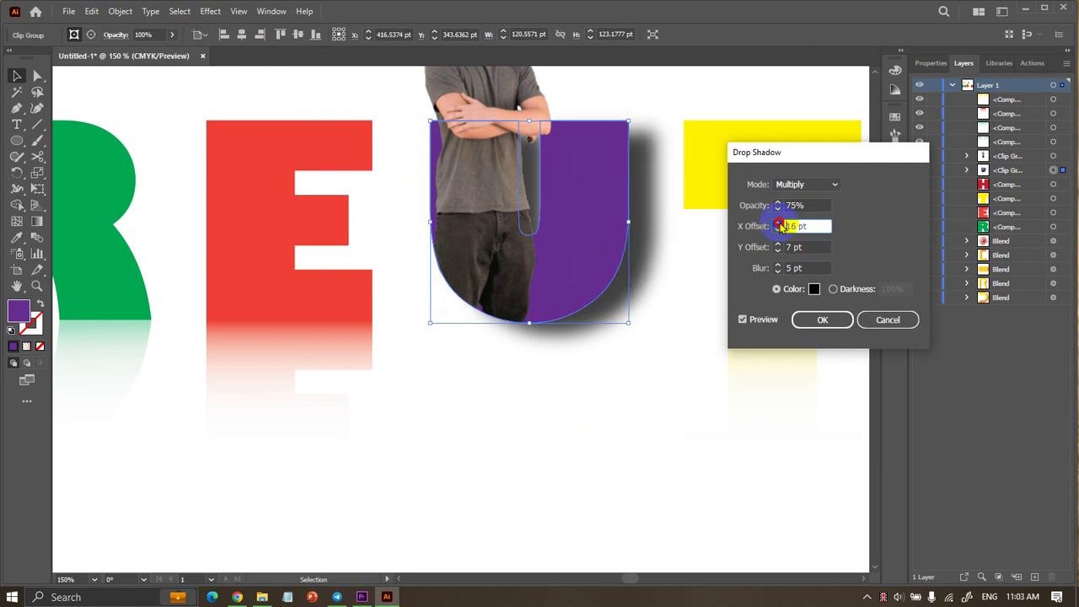
text(20)
click(889, 321)
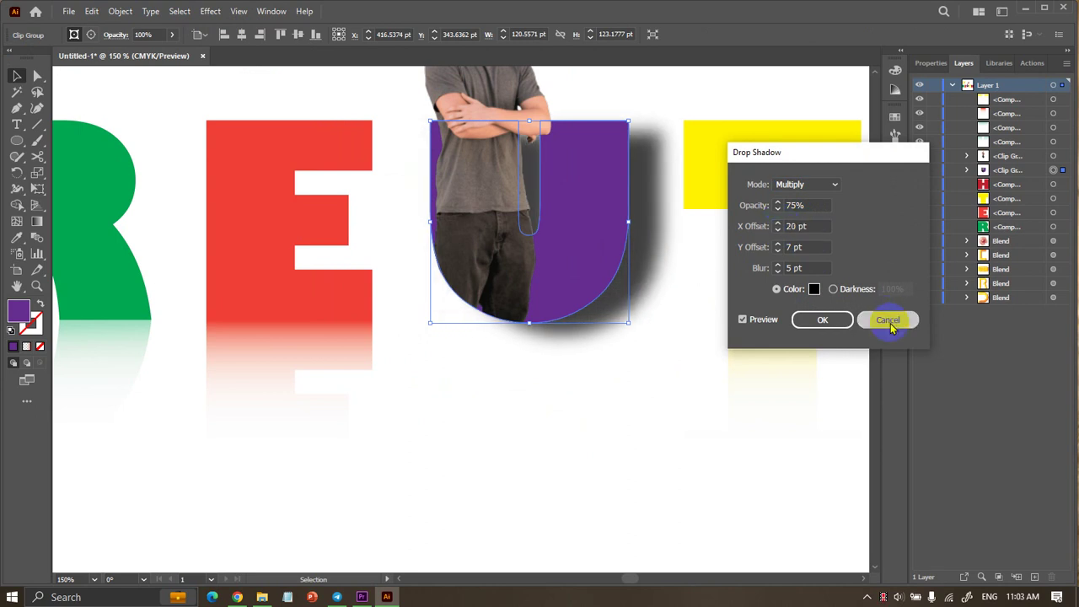
click(628, 399)
Draw a thin dark-filled ellipse below the U and apply a Gaussian Blur of about 6.
click(17, 140)
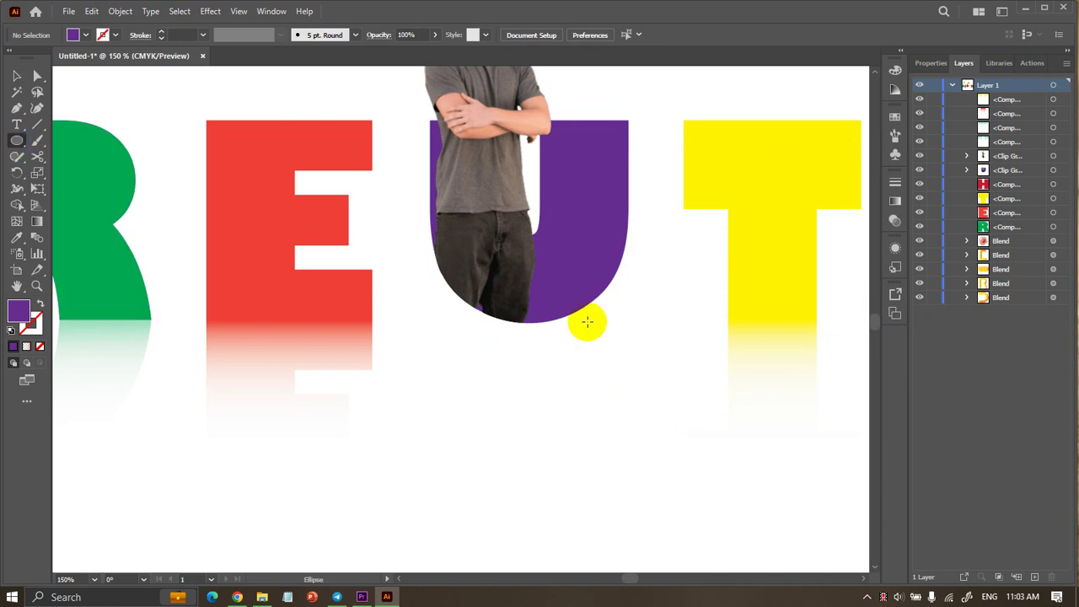
drag(455, 362, 630, 359)
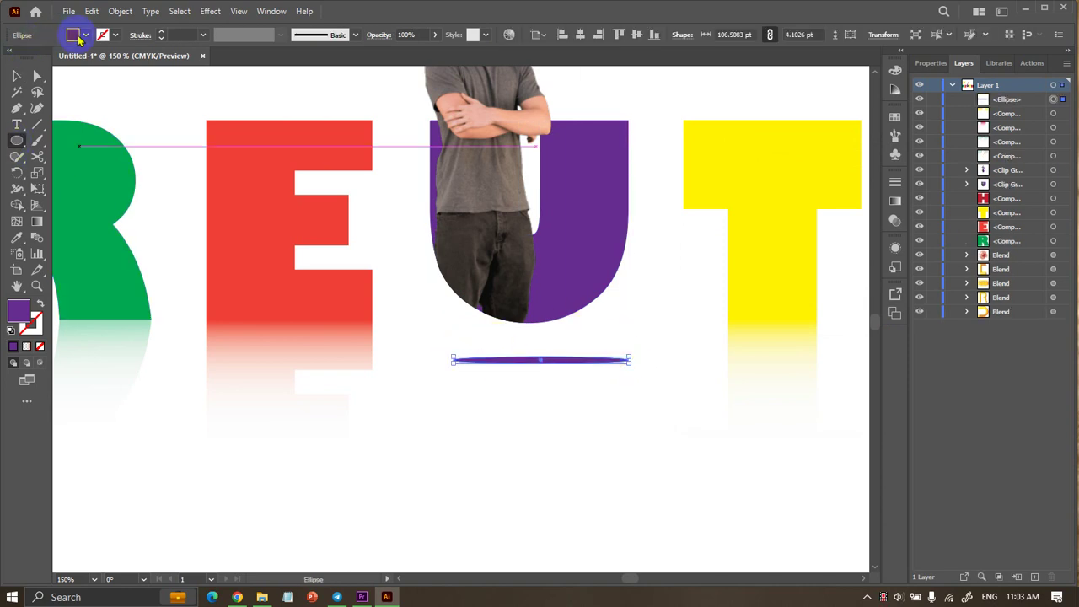
click(78, 38)
click(27, 96)
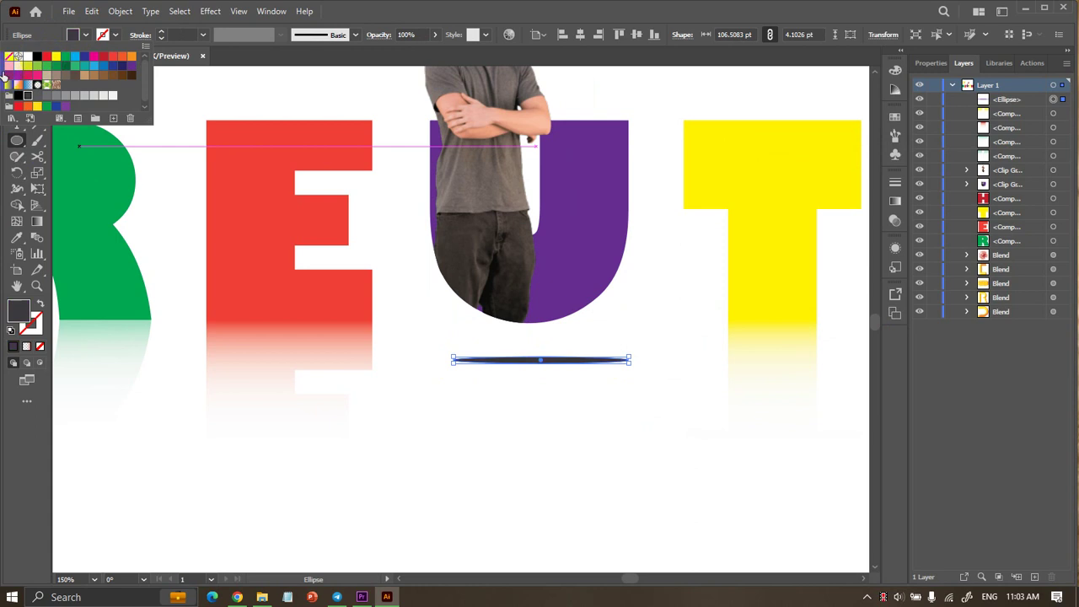
click(211, 11)
mouse_move(225, 236)
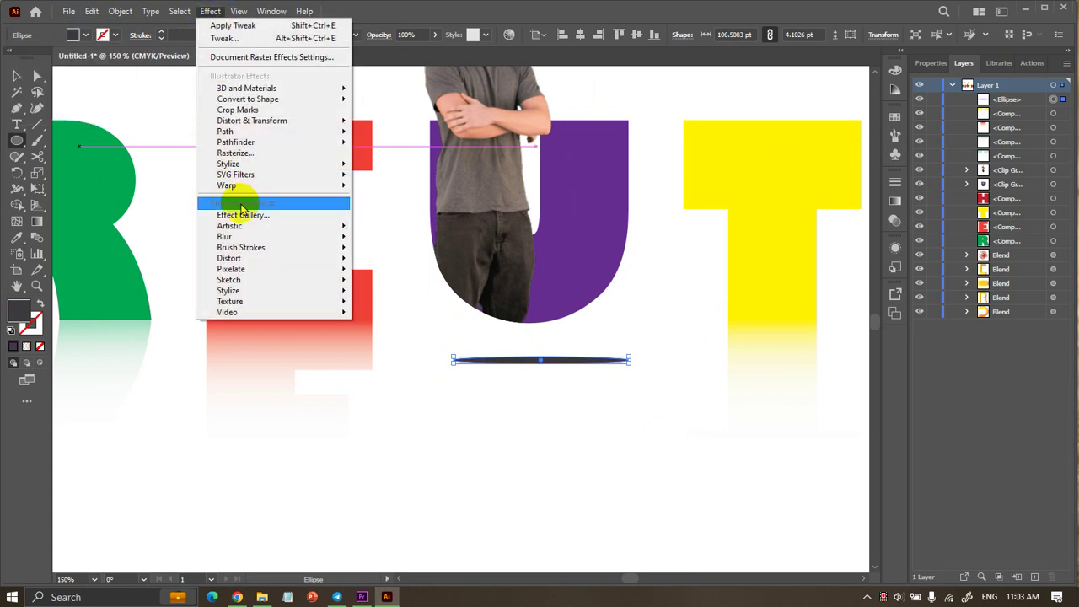
click(424, 239)
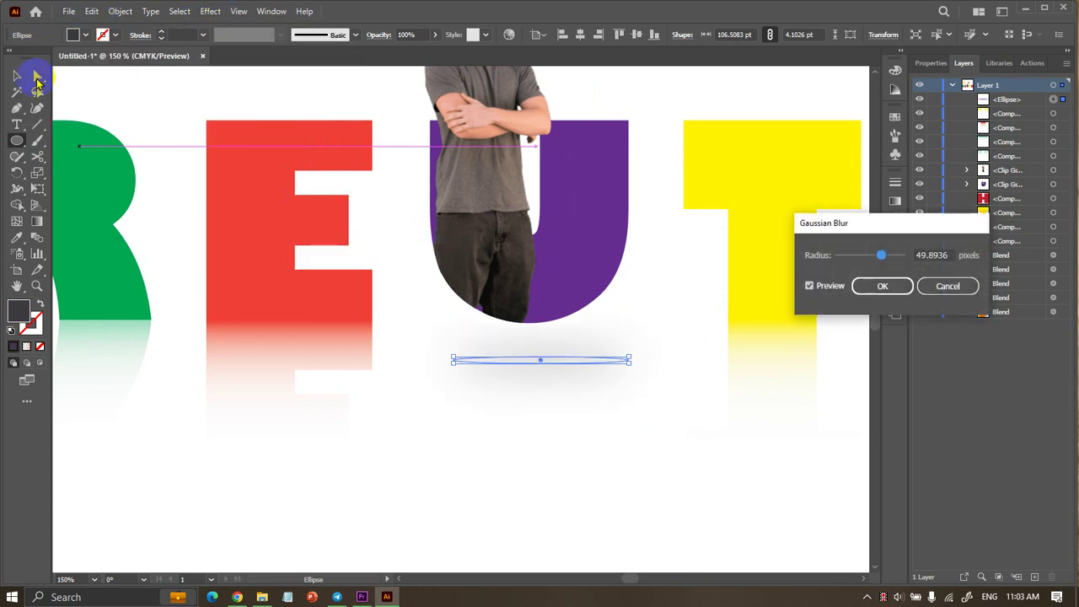
mouse_move(881, 254)
mouse_down()
mouse_move(858, 257)
mouse_move(876, 255)
mouse_up()
click(883, 286)
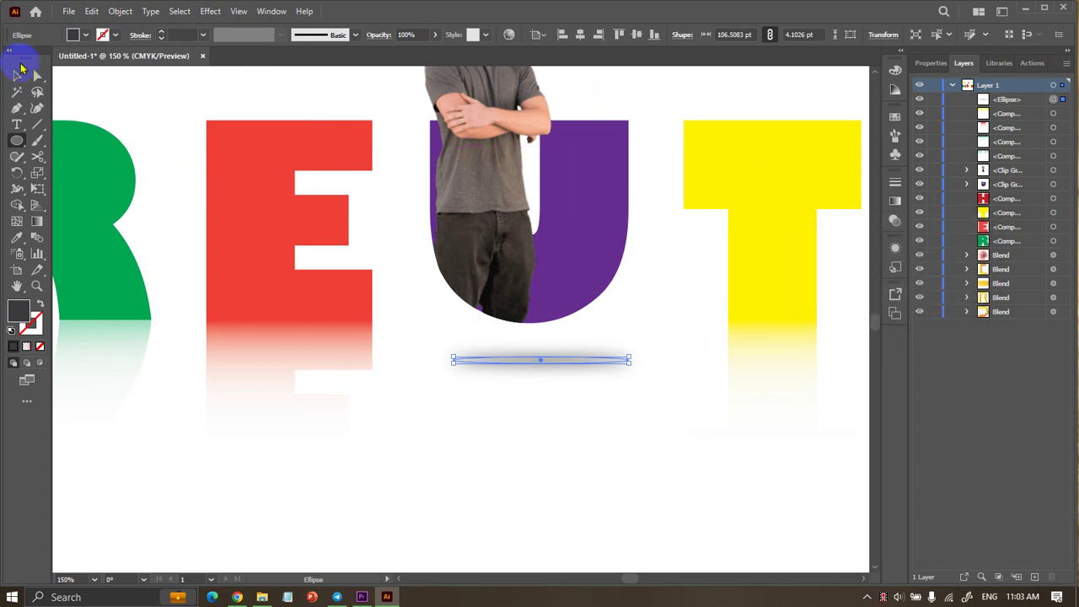
Widen the blurred ellipse and move it up to the U's base.
click(17, 74)
click(581, 400)
scroll(580, 399, up, 1)
click(568, 349)
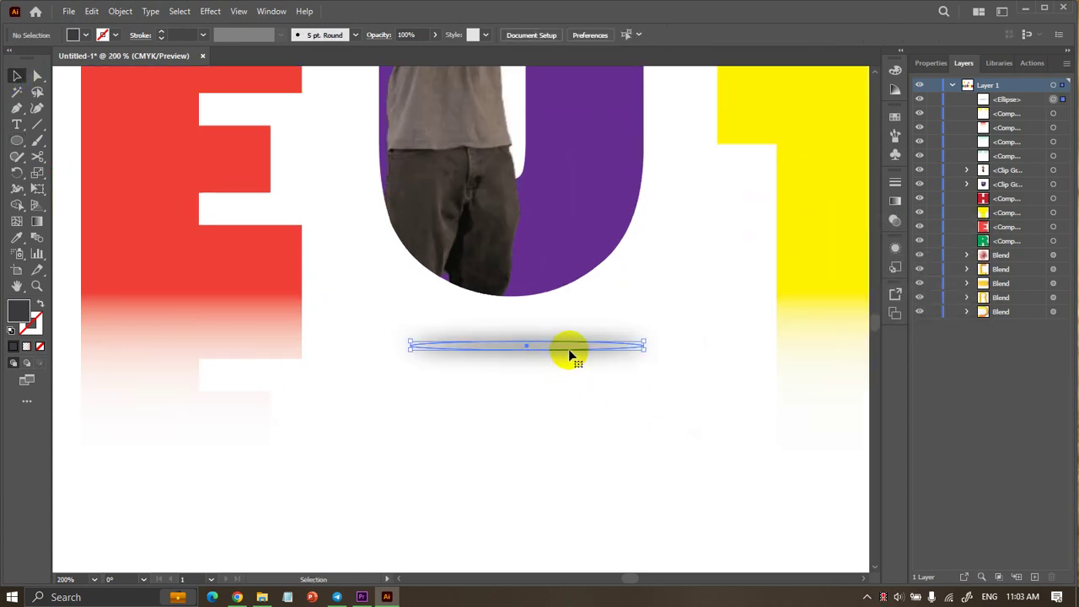
scroll(568, 349, up, 2)
mouse_move(729, 340)
mouse_down()
mouse_move(861, 337)
mouse_move(847, 337)
mouse_up()
click(614, 433)
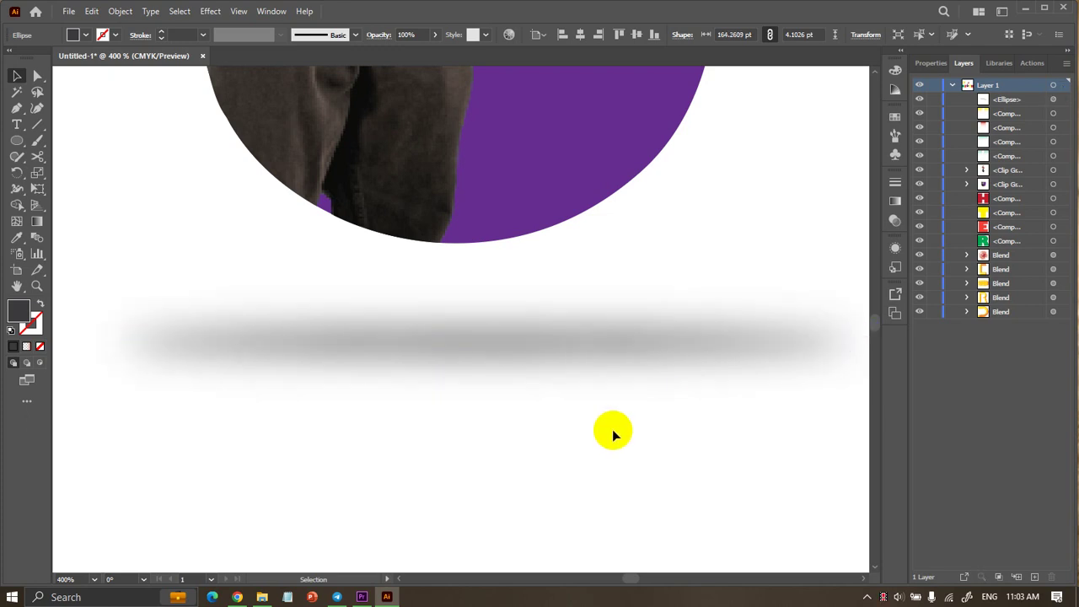
scroll(424, 415, down, 2)
scroll(424, 414, down, 1)
mouse_move(472, 388)
mouse_down()
mouse_move(464, 370)
mouse_move(464, 381)
mouse_move(497, 369)
mouse_up()
click(467, 433)
Set the shadow ellipse's opacity to 57%.
key(ctrl+0)
key(ctrl+1)
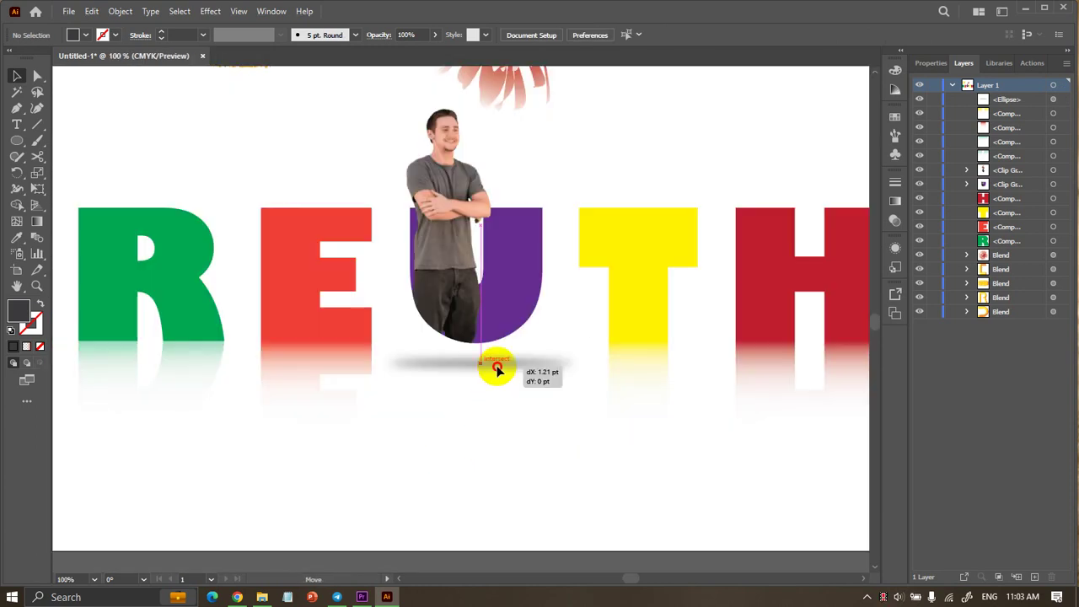
click(435, 34)
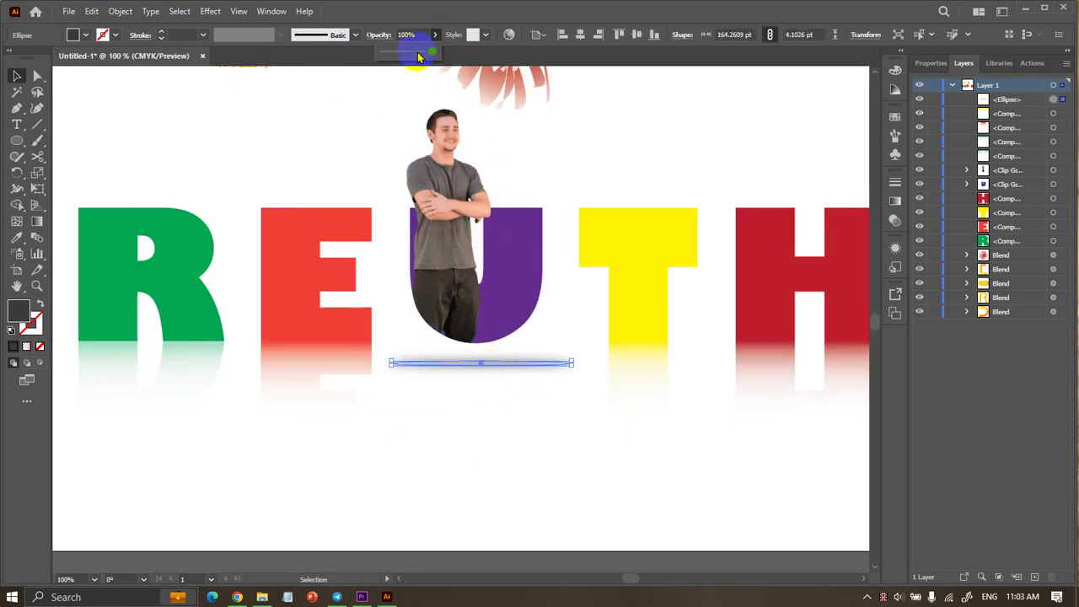
drag(435, 53, 409, 55)
click(393, 113)
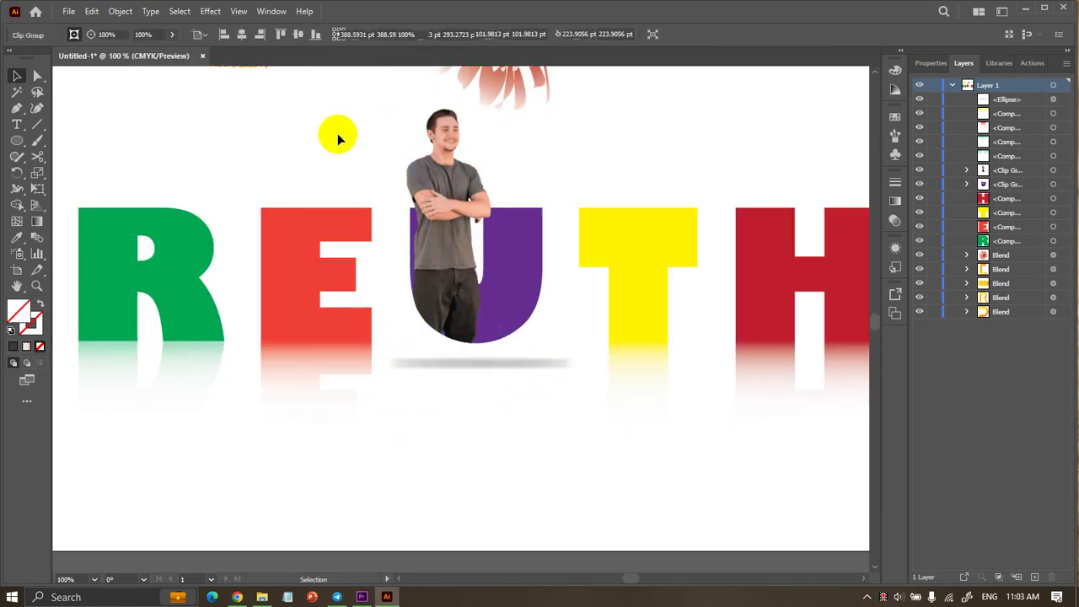
click(337, 134)
click(483, 435)
Fill the U's shadow ellipse black and nudge it into place under the U.
scroll(482, 435, up, 2)
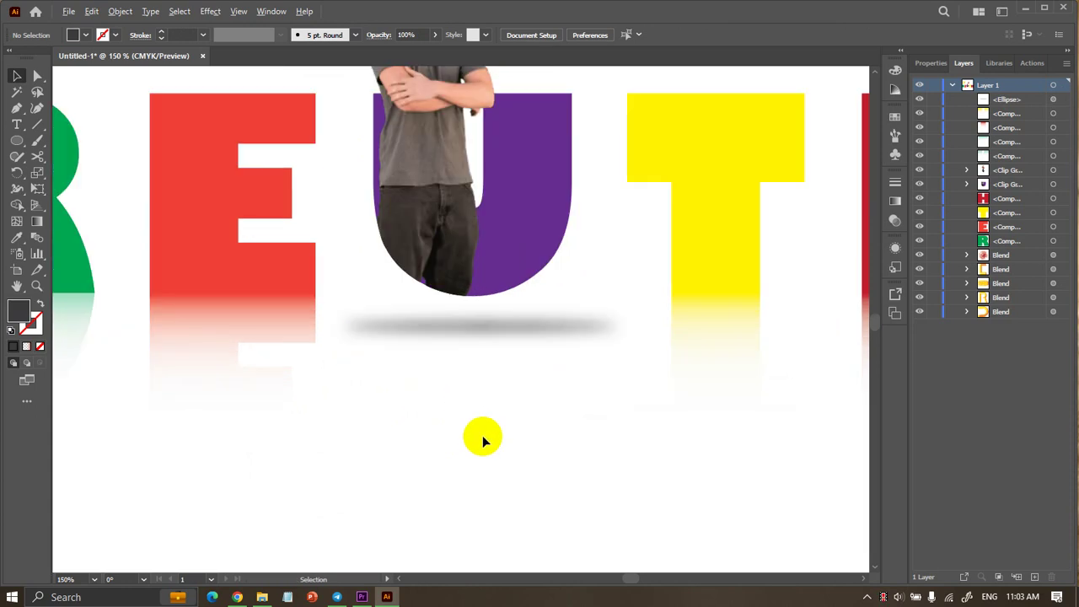
scroll(485, 421, down, 2)
drag(496, 361, 500, 348)
click(84, 36)
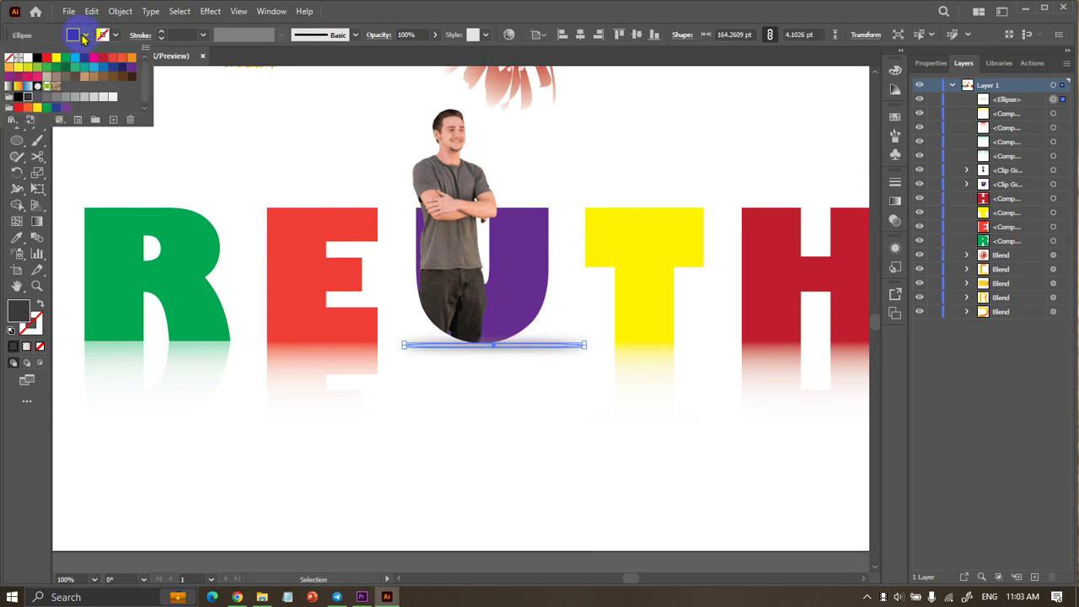
click(15, 99)
click(216, 111)
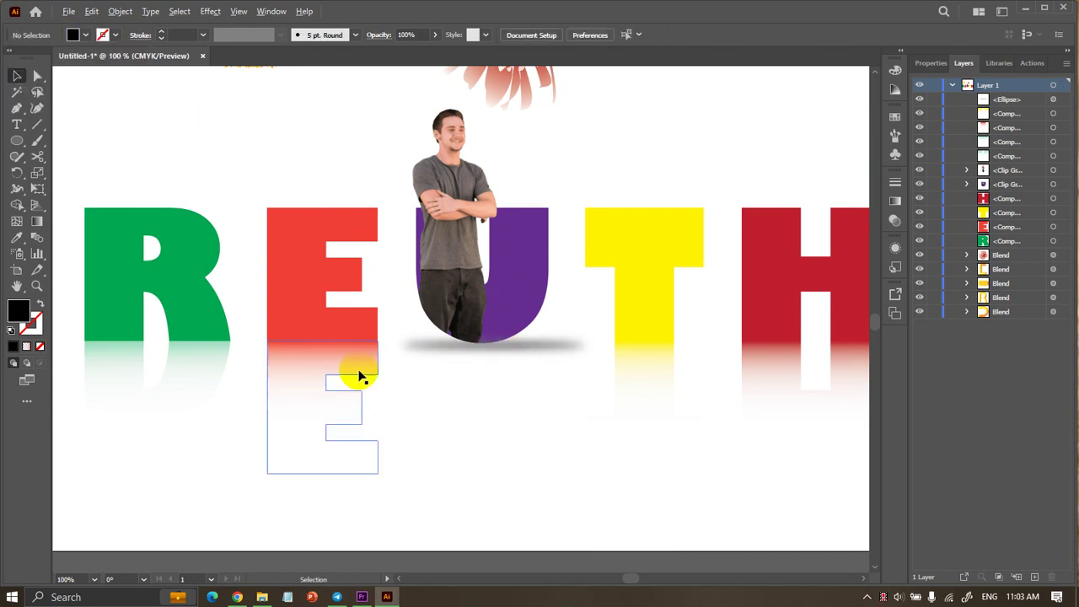
scroll(356, 374, up, 1)
drag(598, 346, 589, 343)
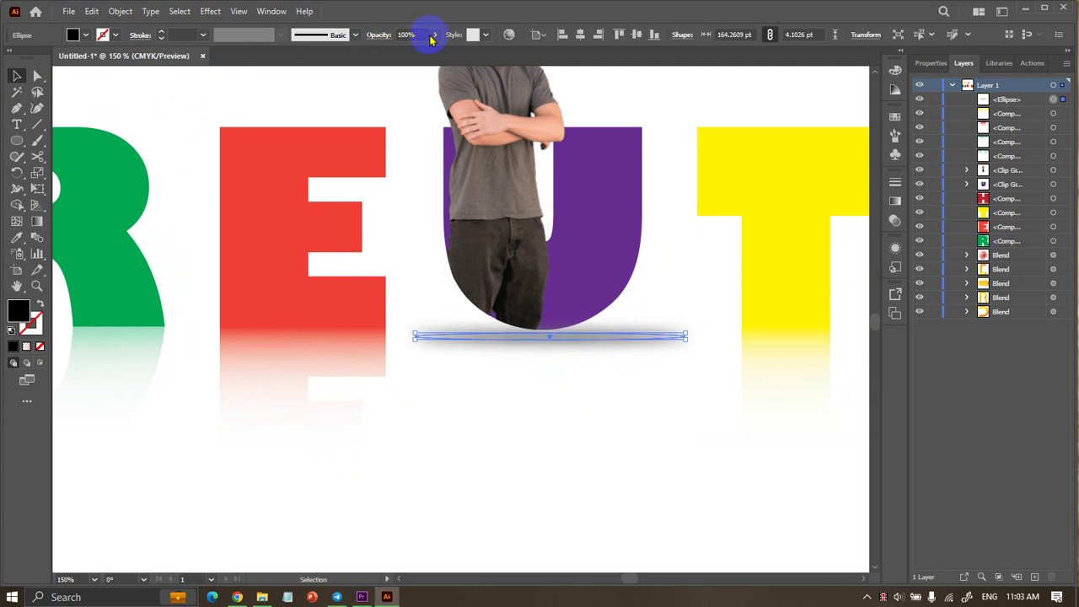
click(590, 405)
scroll(586, 411, down, 1)
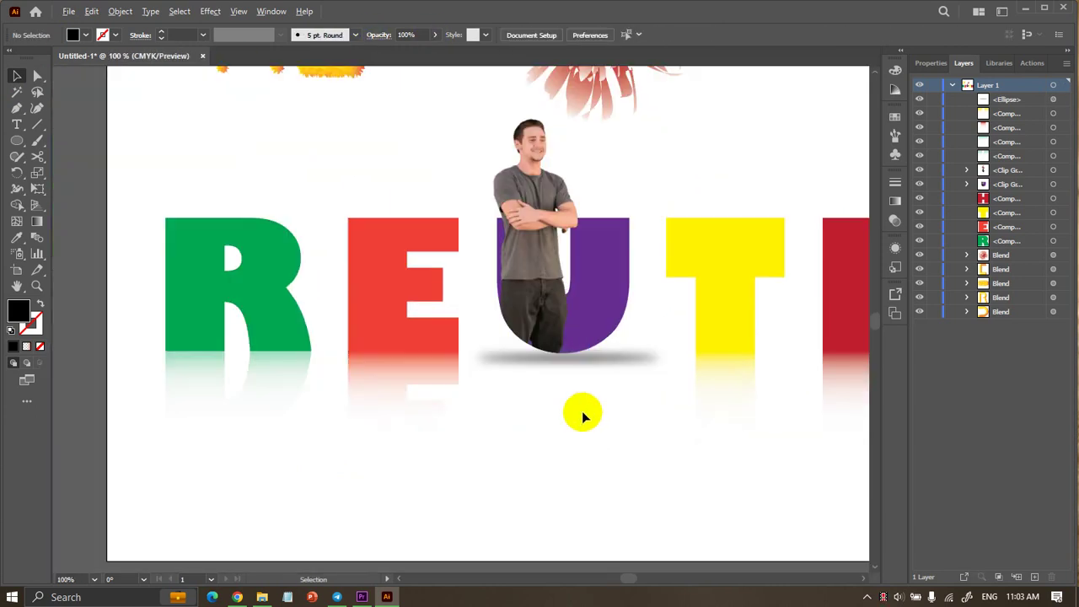
Copy the U's shadow ellipse leftward and position the thin copy under the R.
drag(605, 358, 428, 359)
scroll(481, 361, up, 3)
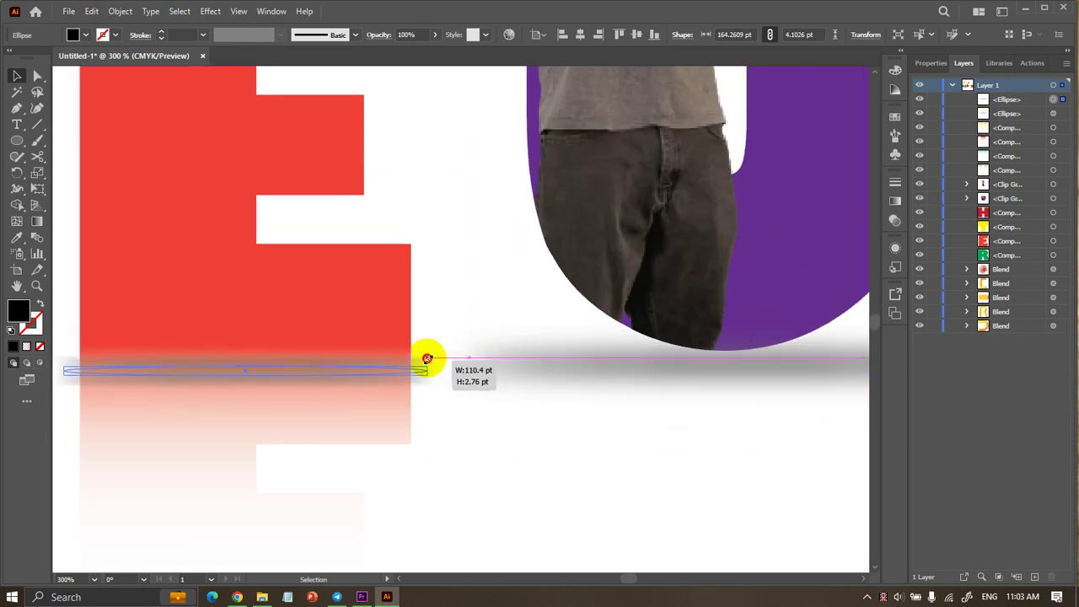
scroll(472, 384, down, 2)
scroll(320, 373, down, 2)
scroll(571, 434, up, 1)
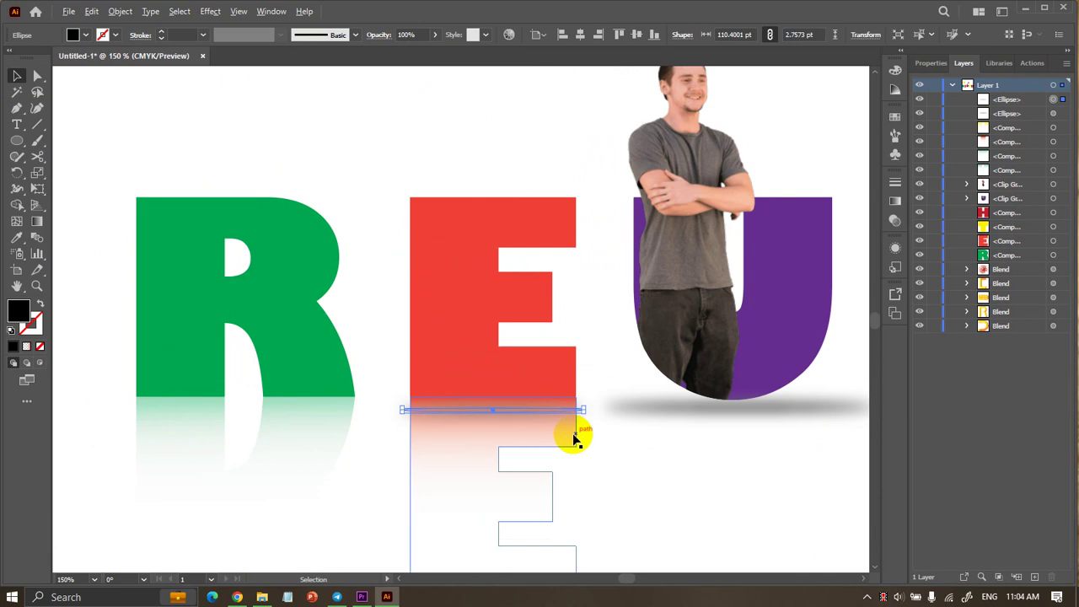
mouse_move(512, 413)
mouse_down()
mouse_move(248, 400)
mouse_move(528, 403)
mouse_move(504, 402)
mouse_up()
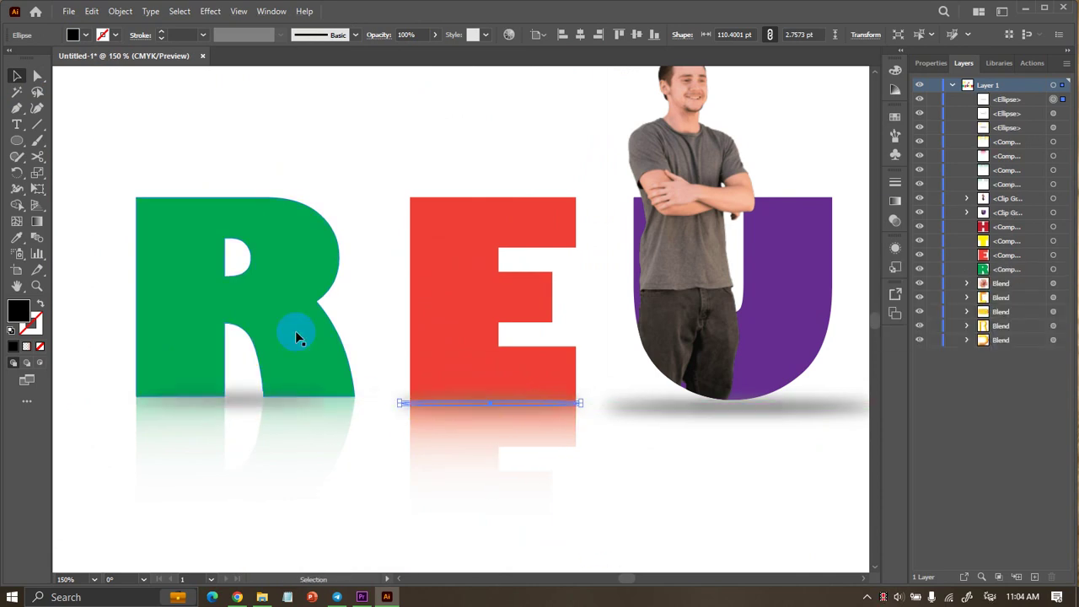
key(ctrl+minus)
key(ctrl+minus)
scroll(169, 226, right, 2)
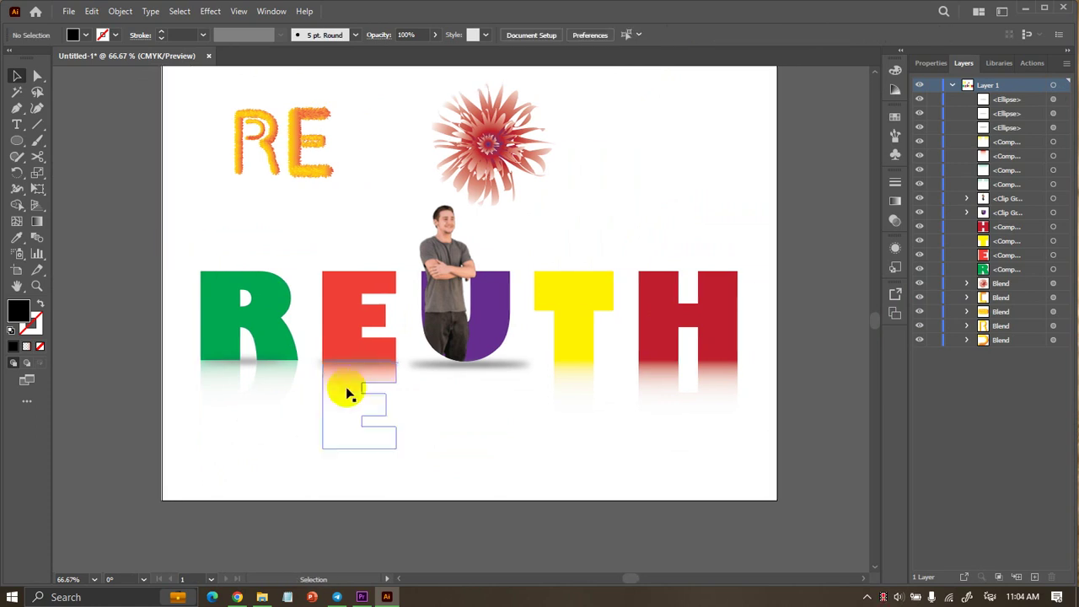
Copy the shadow ellipse under the T and narrow it.
drag(350, 368, 567, 372)
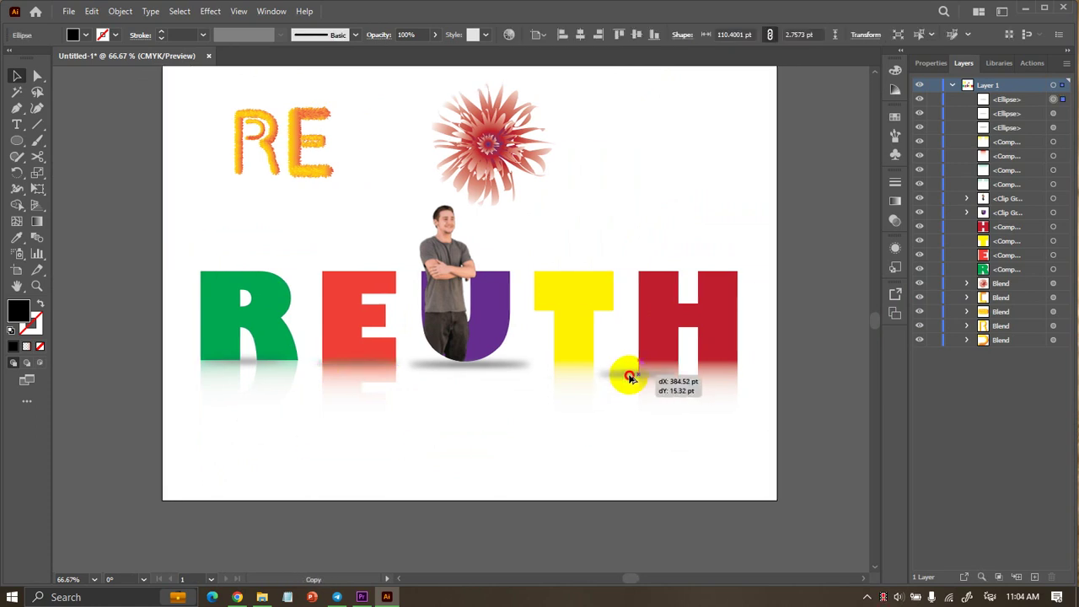
key(ctrl+plus)
key(ctrl+plus)
key(ctrl+plus)
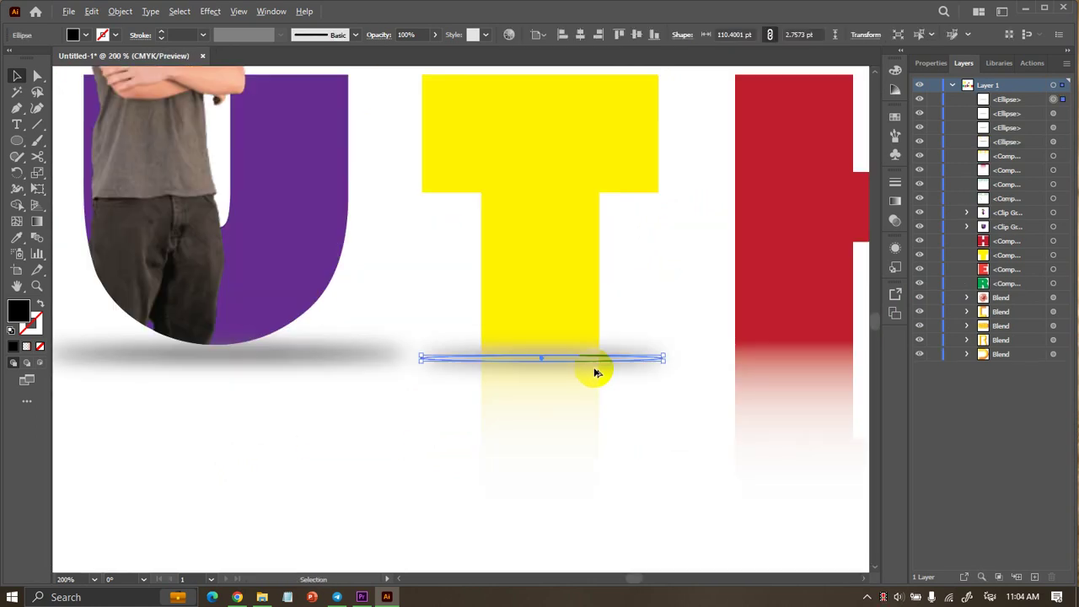
drag(663, 356, 615, 357)
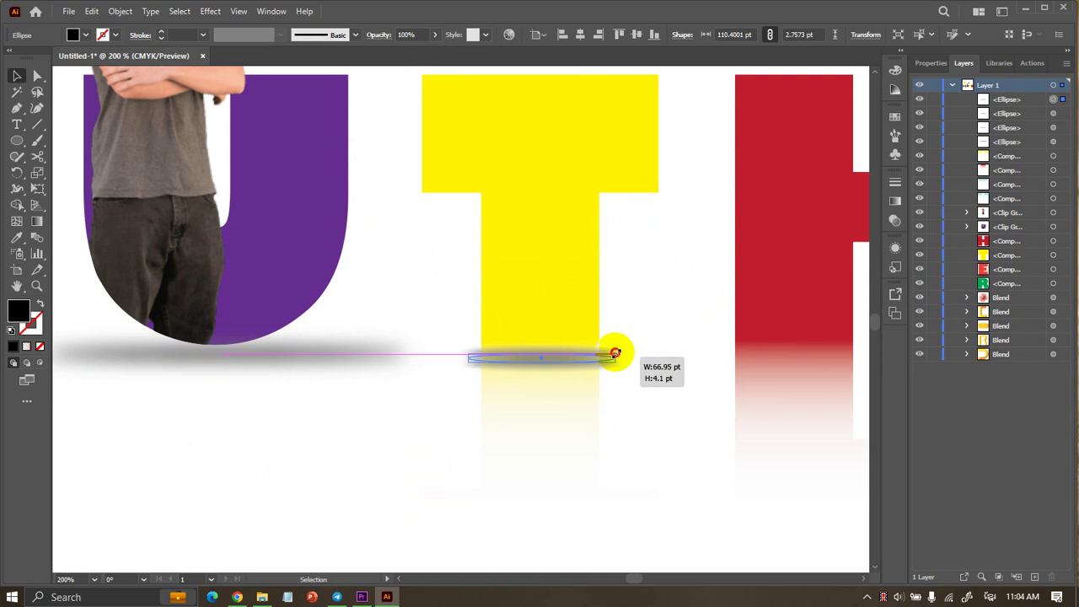
click(654, 326)
scroll(654, 326, down, 2)
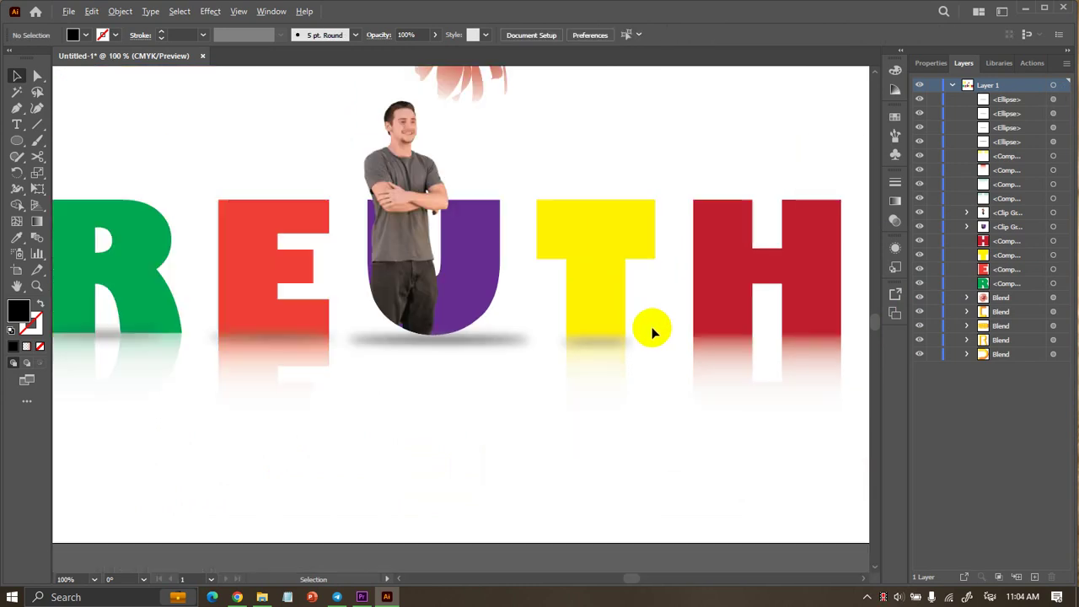
Copy the T shadow under the H's leg, then select all the letter shadows together.
drag(612, 345, 742, 339)
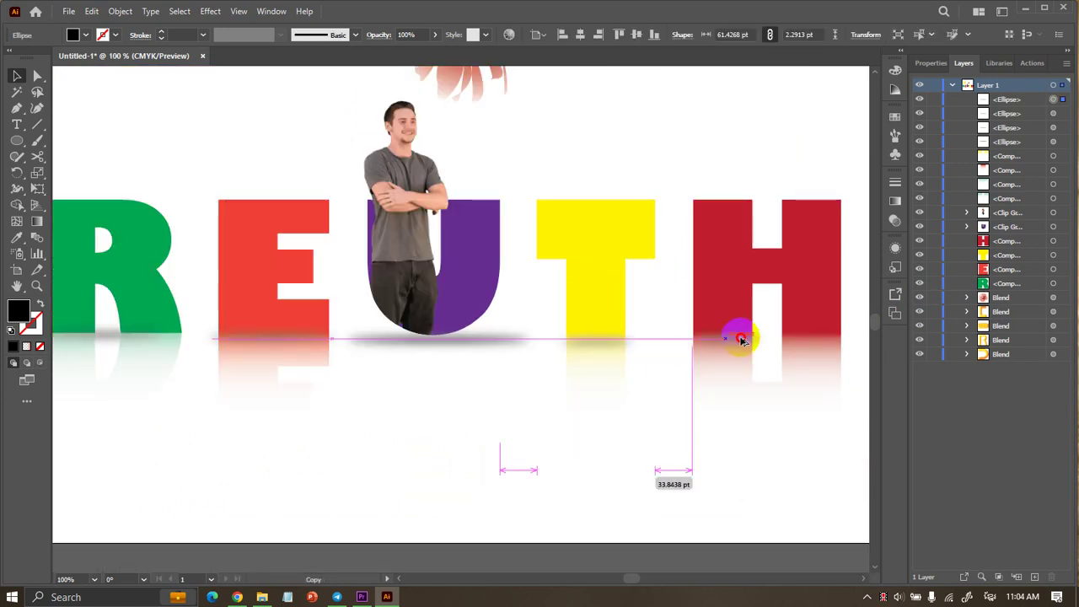
mouse_move(742, 339)
mouse_down()
mouse_move(805, 340)
mouse_move(723, 337)
mouse_up()
shift+click(614, 352)
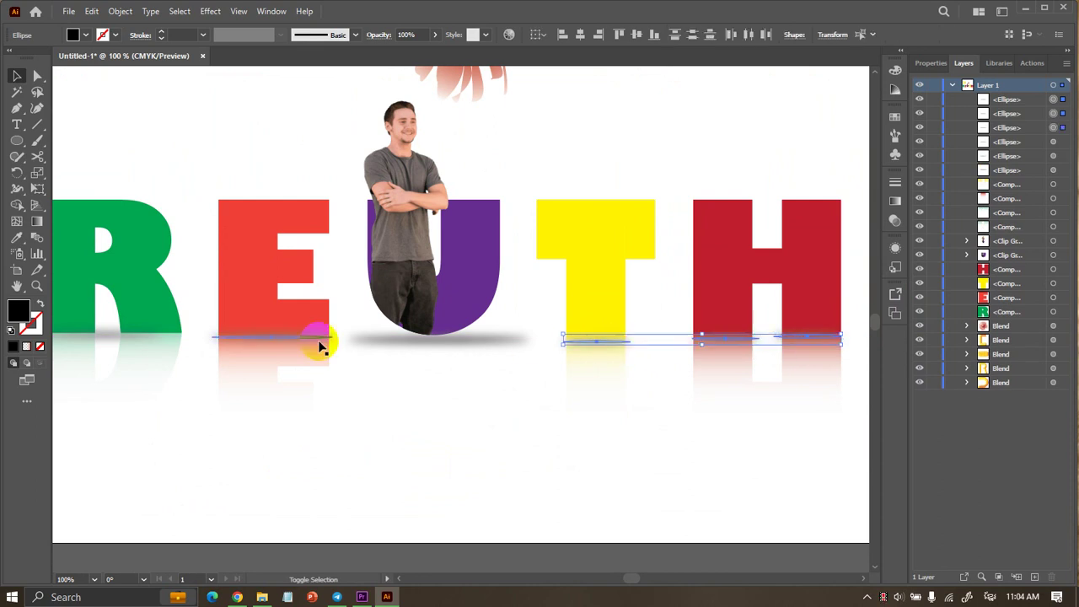
shift+click(299, 346)
shift+click(155, 339)
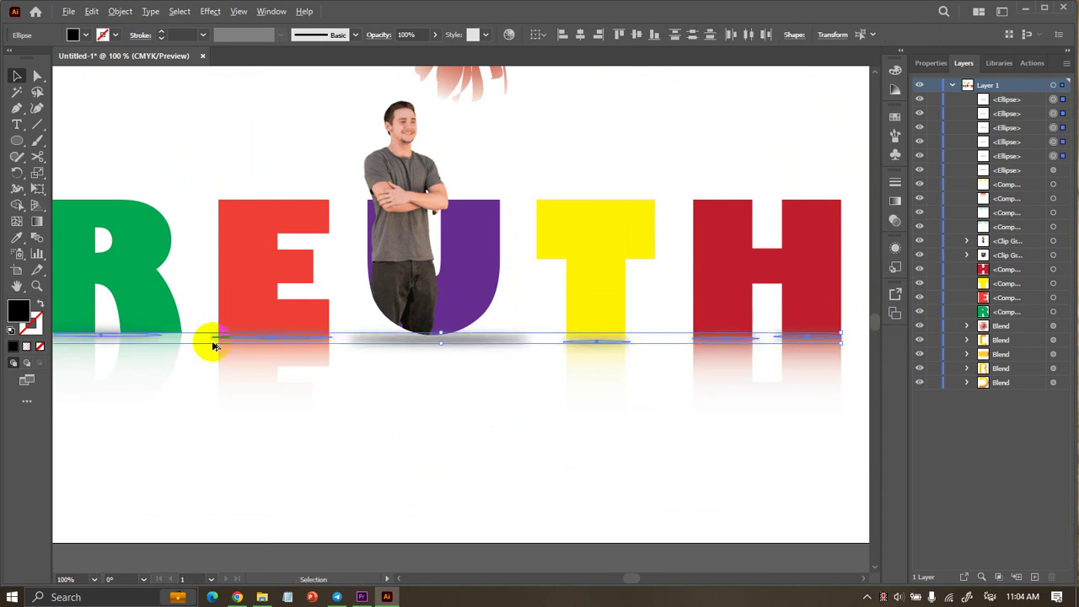
scroll(168, 347, up, 2)
Send the selected letter shadows to the back and dismiss the script error.
right_click(153, 321)
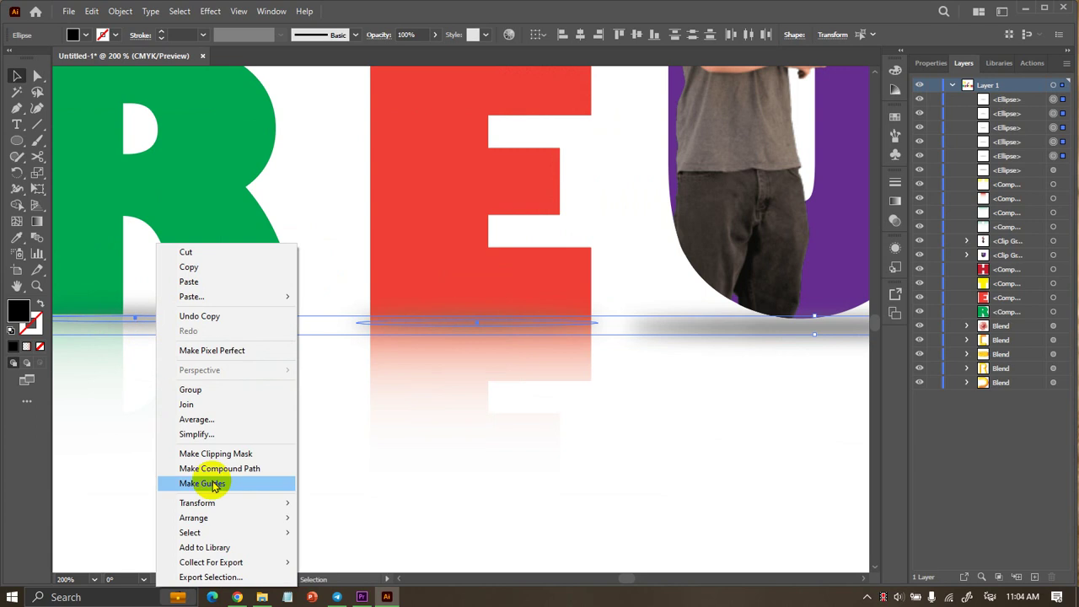
click(363, 558)
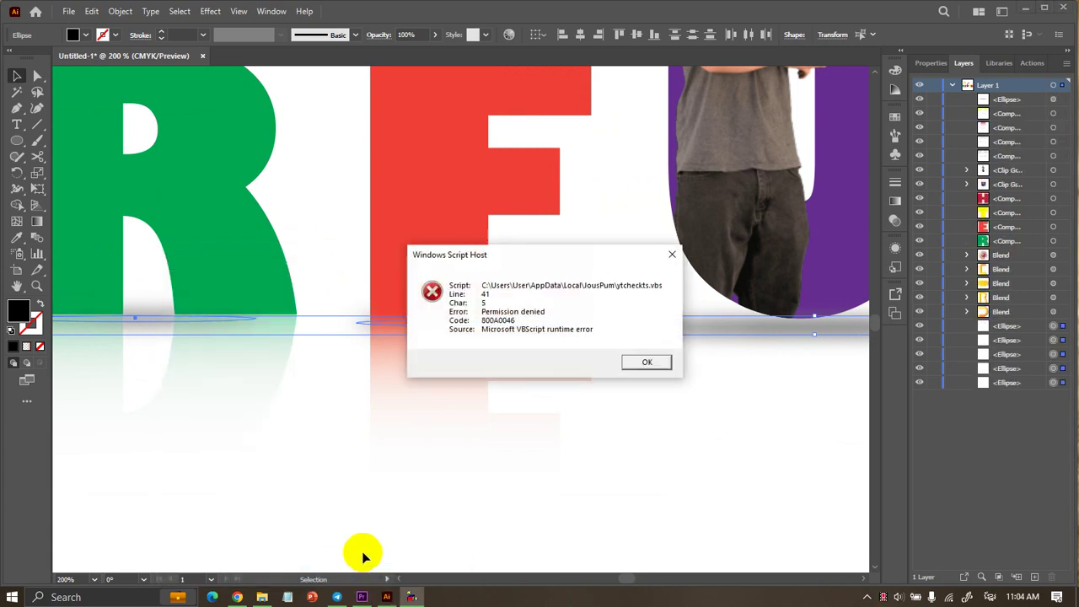
click(646, 362)
click(672, 375)
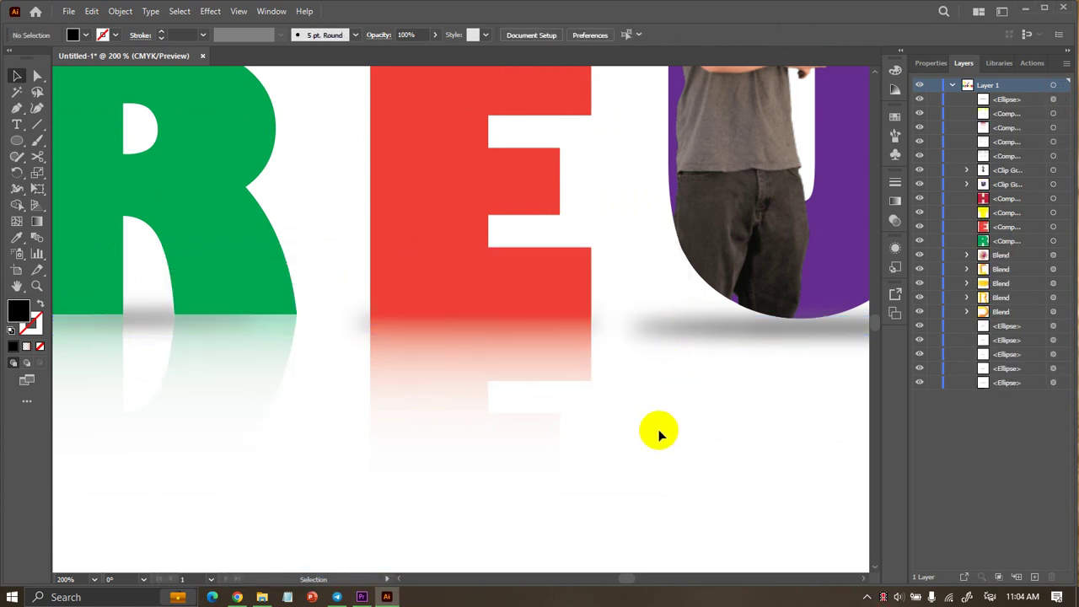
scroll(548, 421, down, 3)
scroll(354, 407, down, 1)
scroll(421, 430, up, 2)
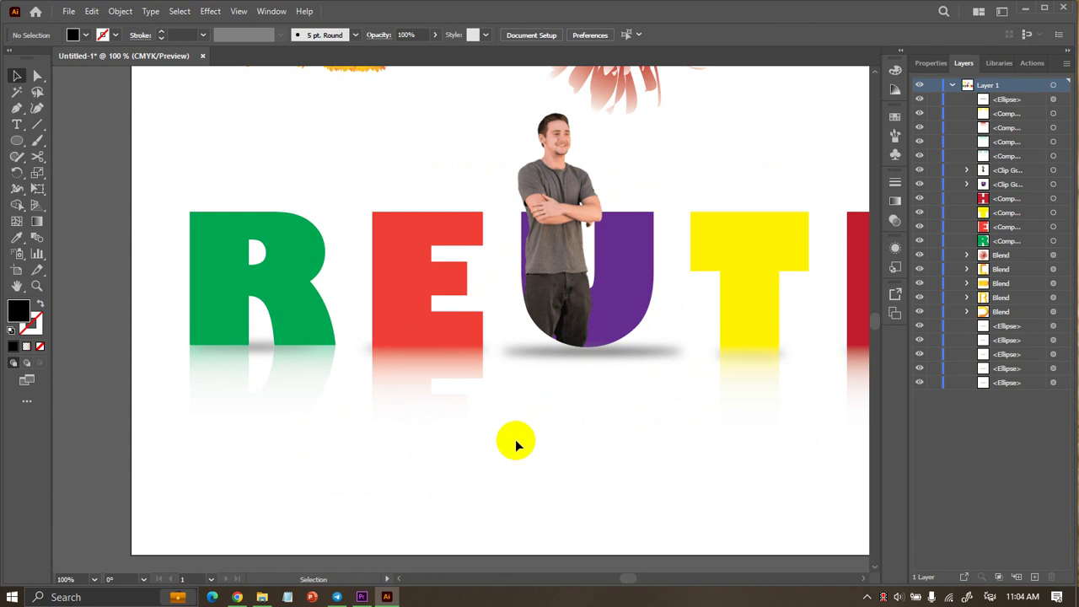
scroll(515, 440, down, 1)
scroll(514, 439, right, 2)
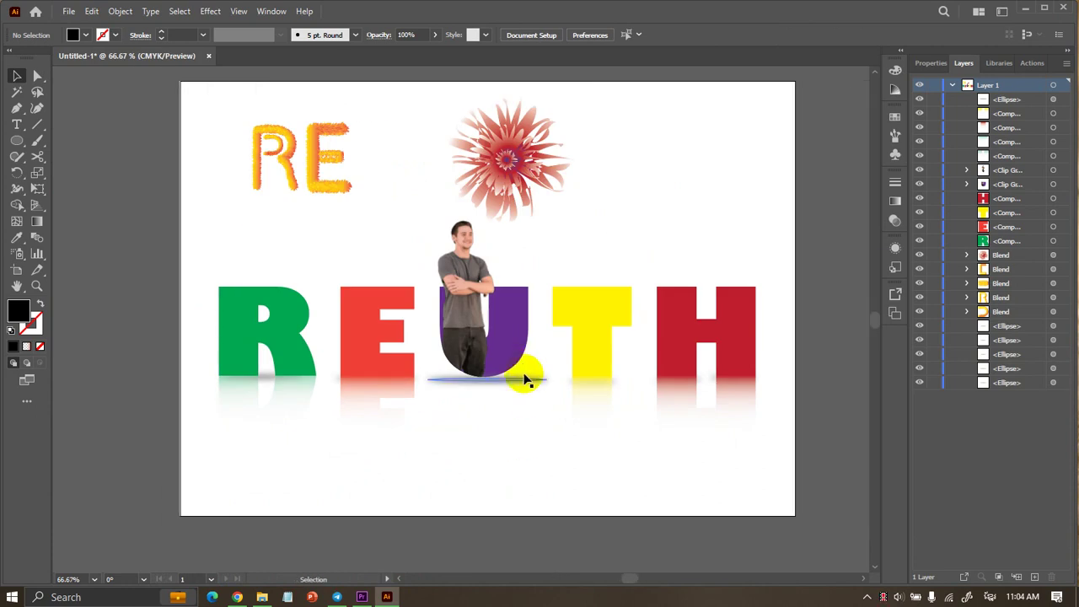
Shorten the U's shadow ellipse from its right end and nudge it into place.
click(524, 381)
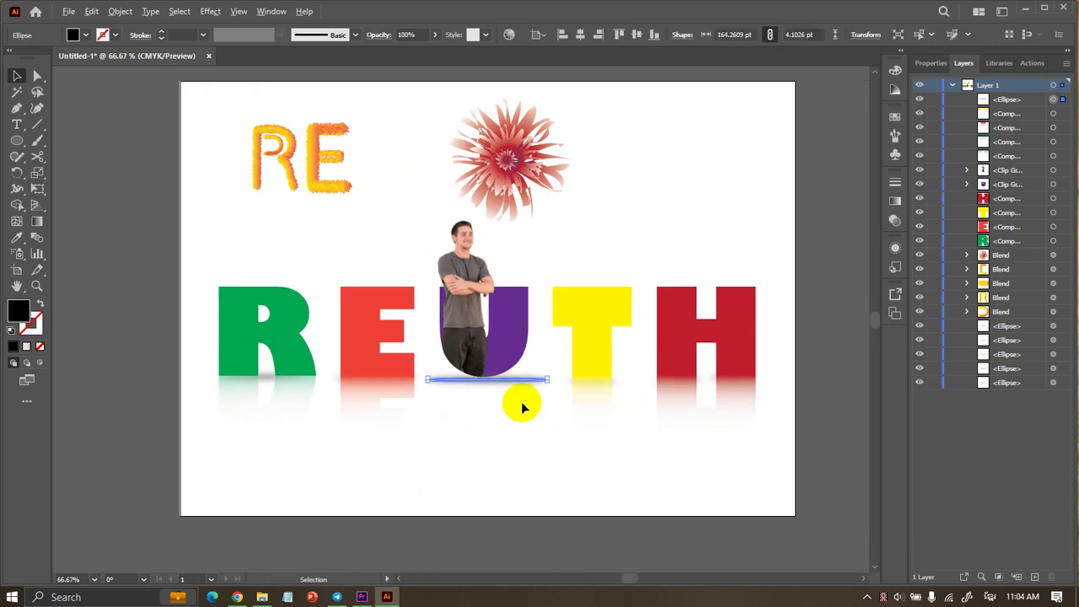
scroll(520, 403, up, 2)
scroll(577, 351, up, 3)
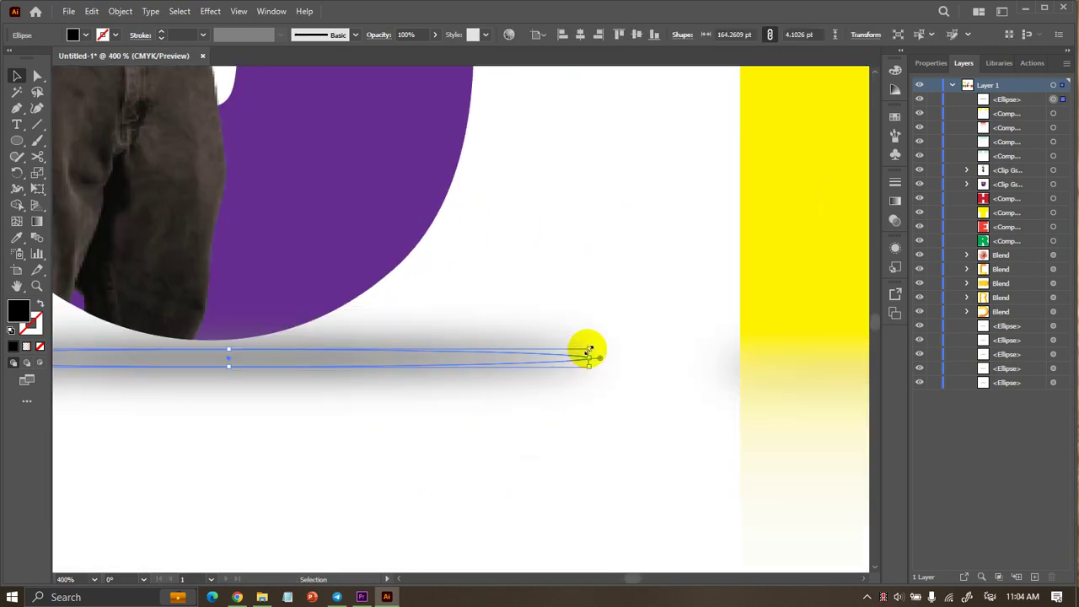
mouse_move(589, 350)
mouse_down()
mouse_move(404, 358)
mouse_move(441, 373)
mouse_up()
scroll(466, 379, down, 3)
click(528, 365)
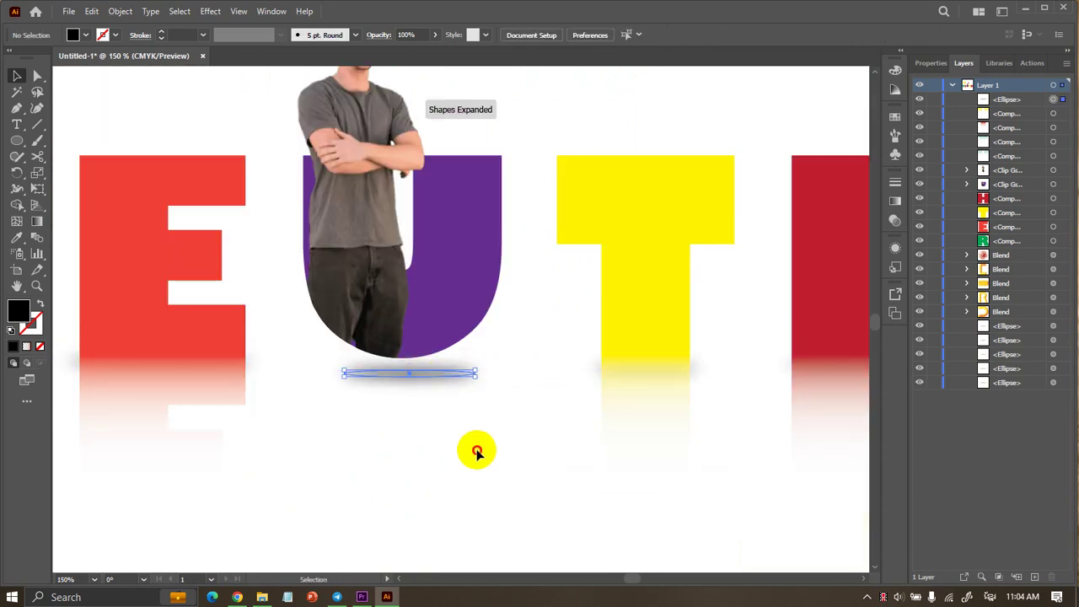
key(ctrl+0)
key(ctrl+1)
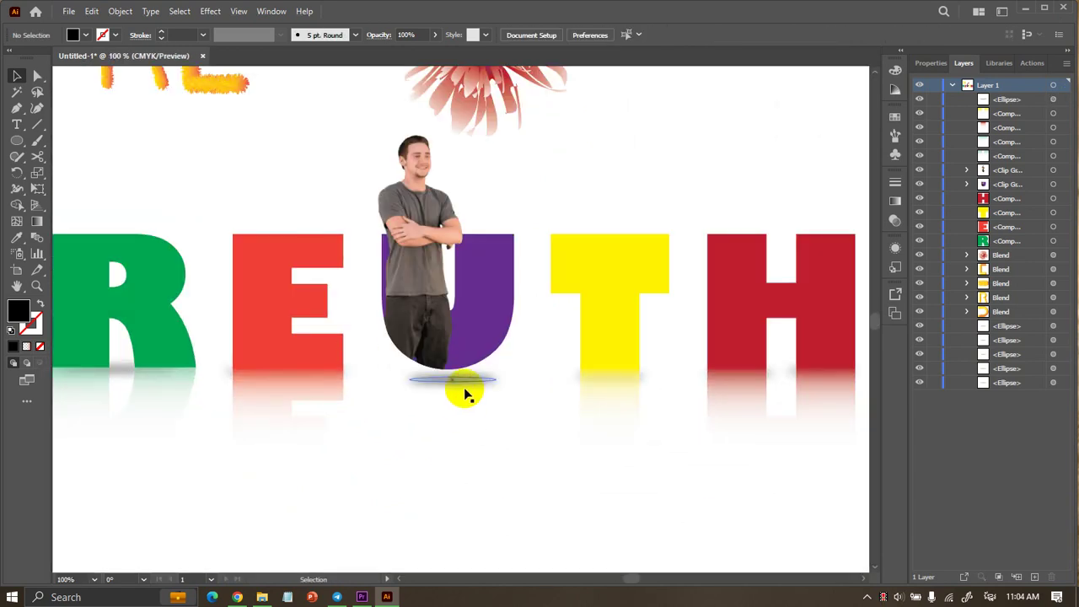
drag(466, 395, 458, 393)
click(471, 476)
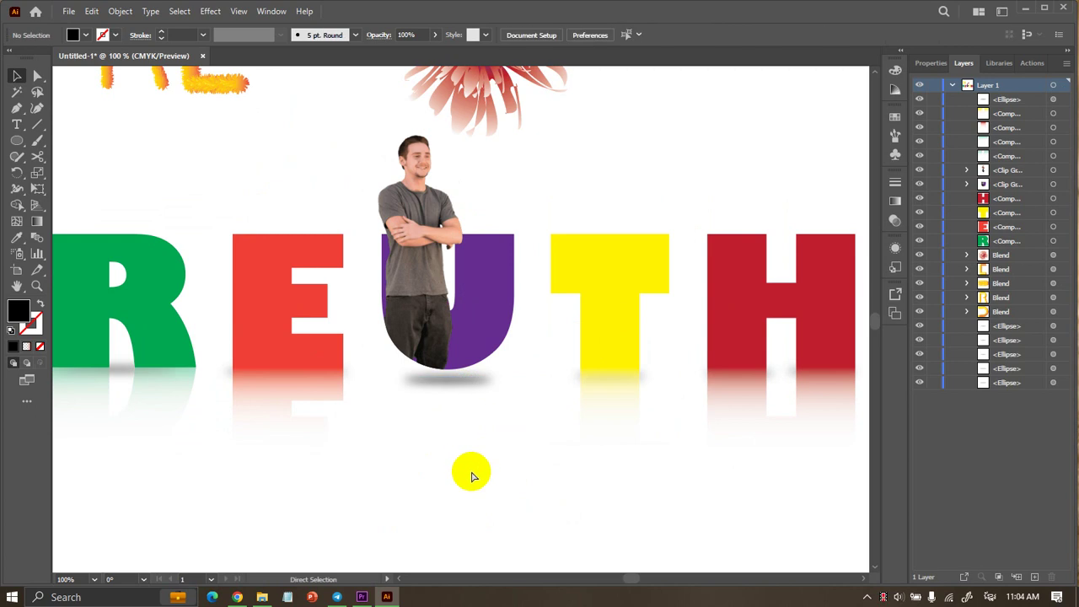
scroll(472, 472, left, 3)
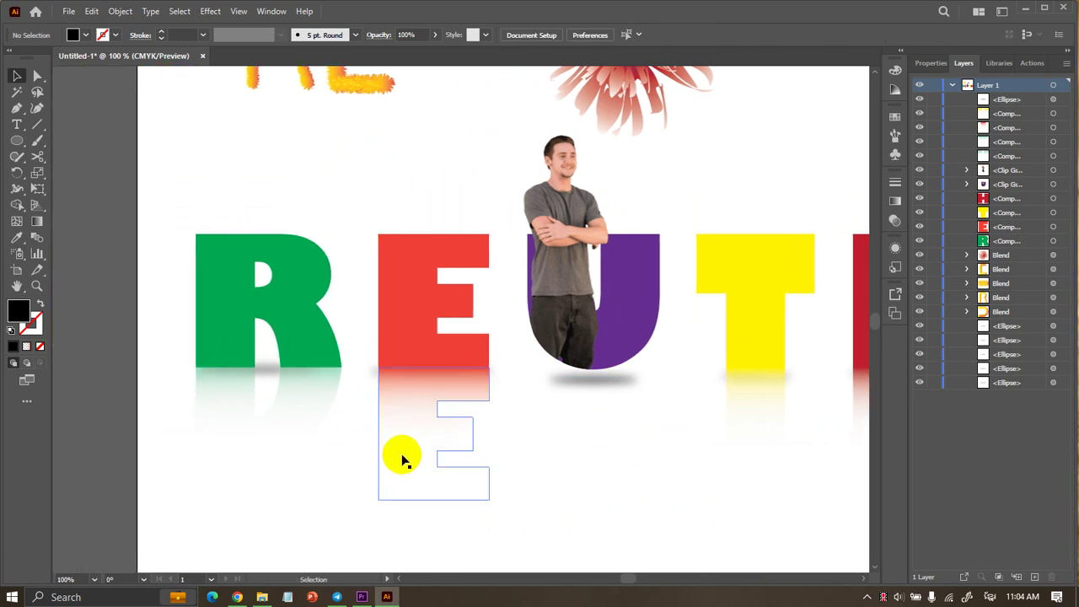
Duplicate the green R, move the copy beneath the original in Layers, and fill it black.
click(312, 336)
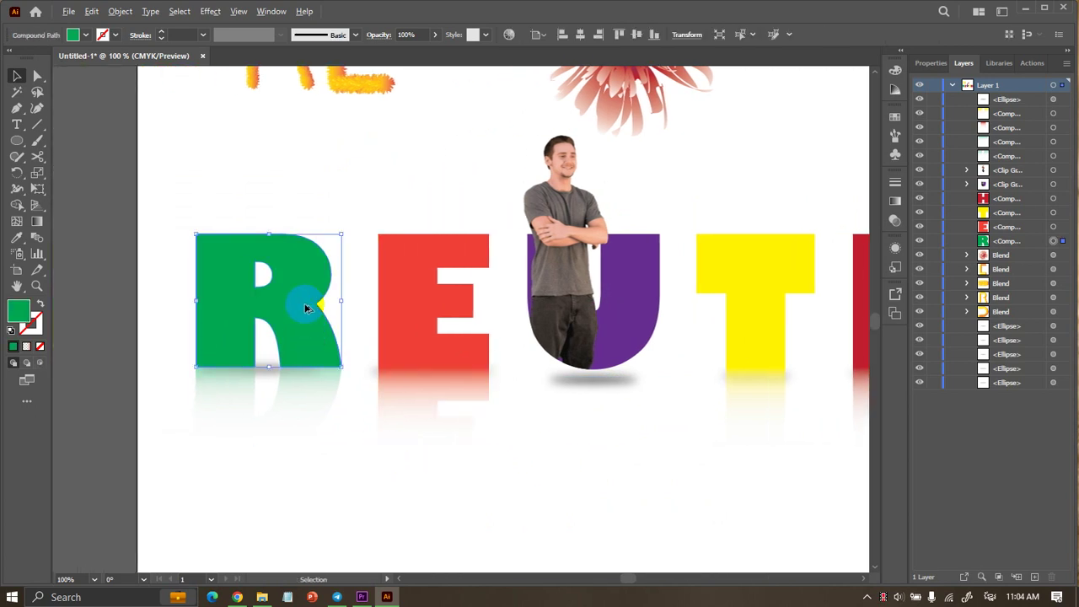
scroll(306, 310, up, 2)
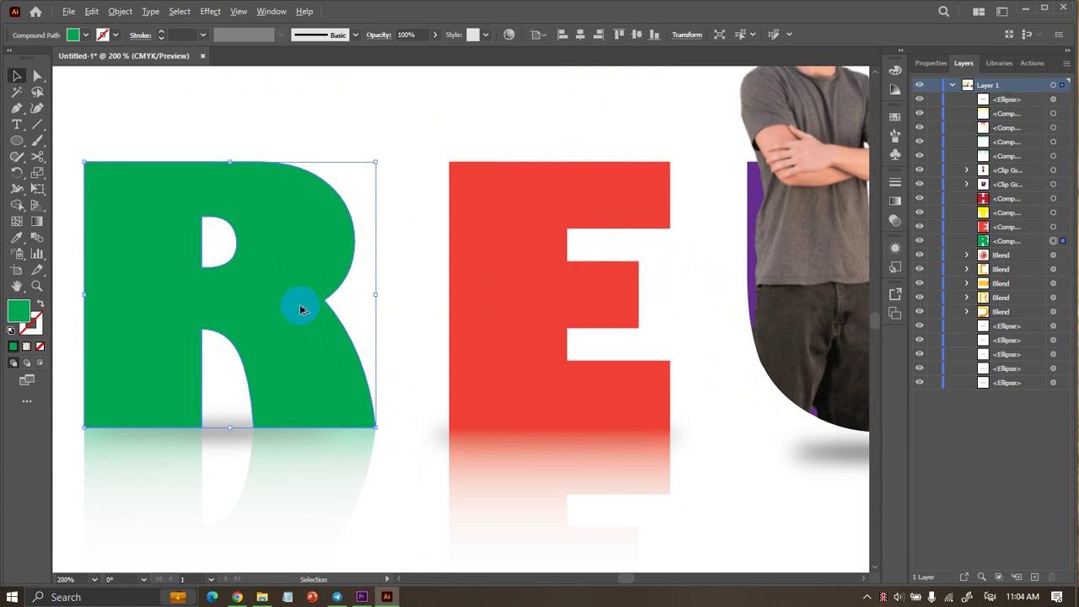
mouse_move(302, 310)
mouse_down()
mouse_move(327, 310)
mouse_move(311, 309)
mouse_up()
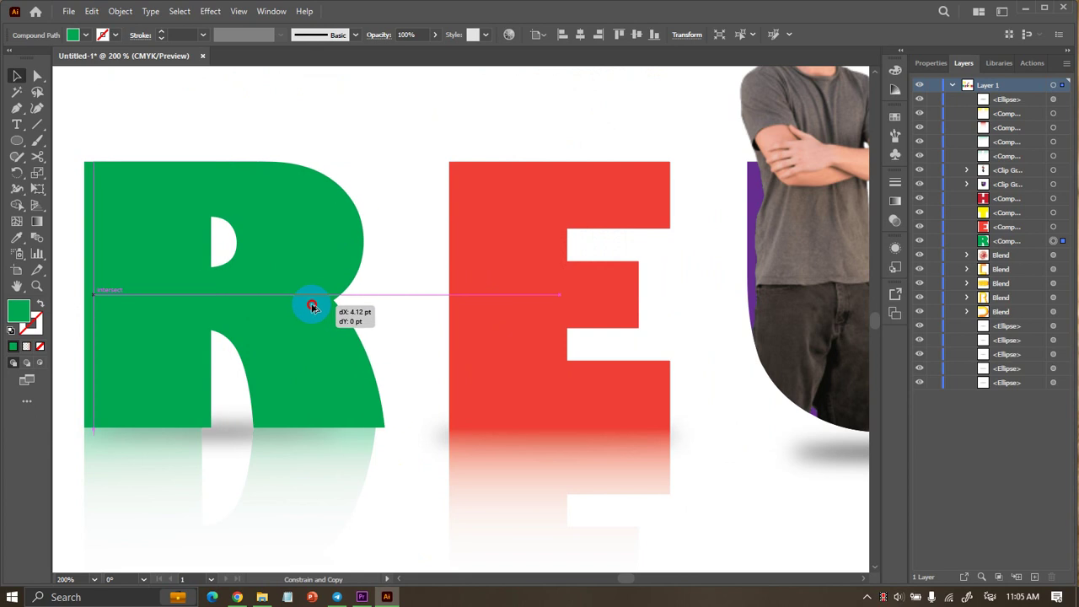
drag(311, 309, 311, 310)
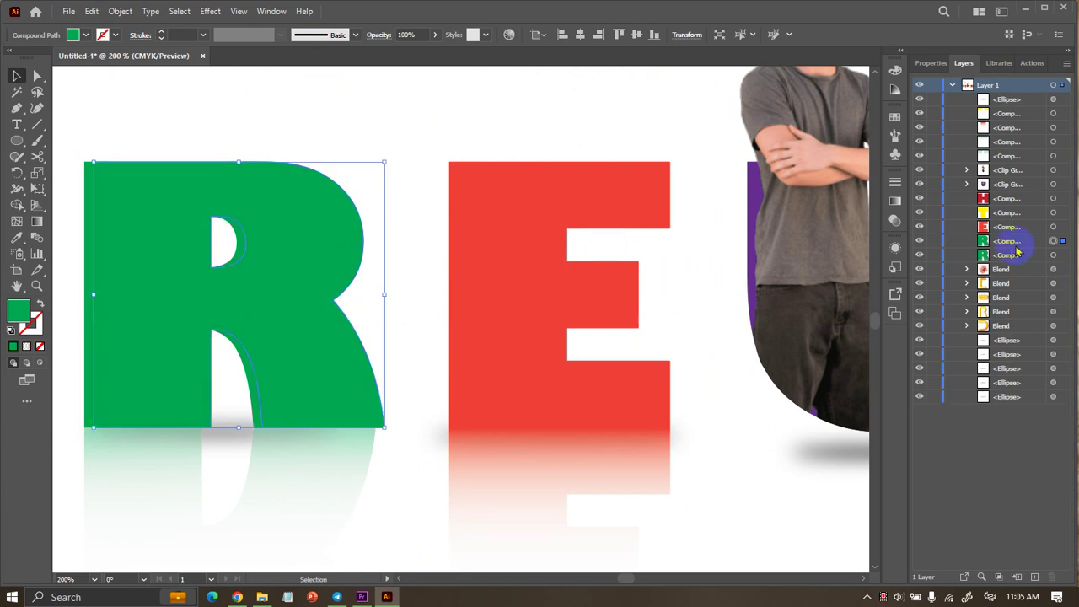
drag(1017, 251, 1013, 263)
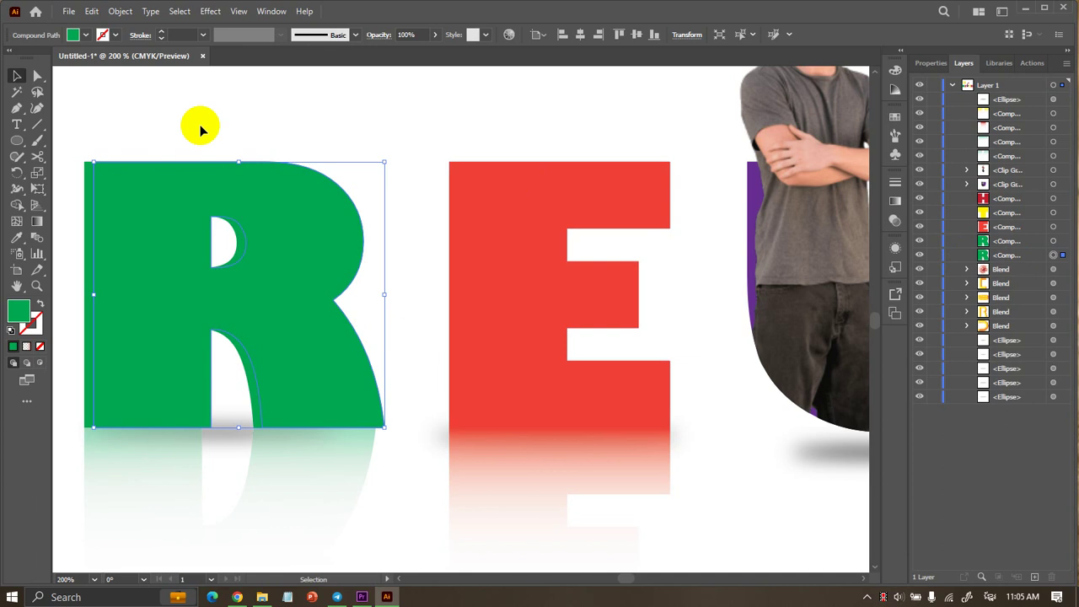
click(86, 35)
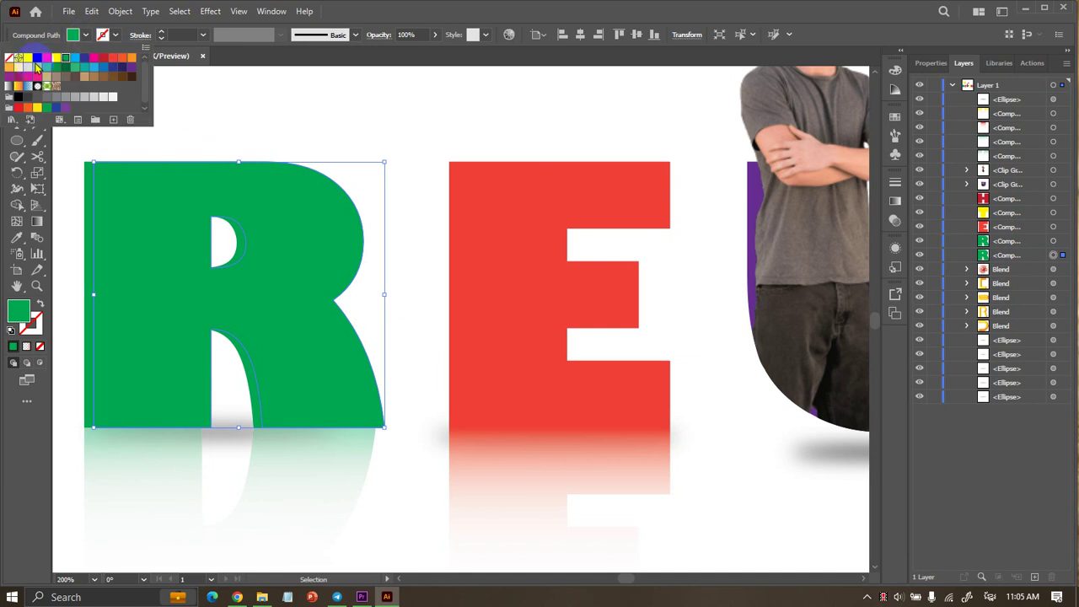
click(37, 59)
Nudge the green R slightly left so its black copy shows as a dark right edge.
click(201, 124)
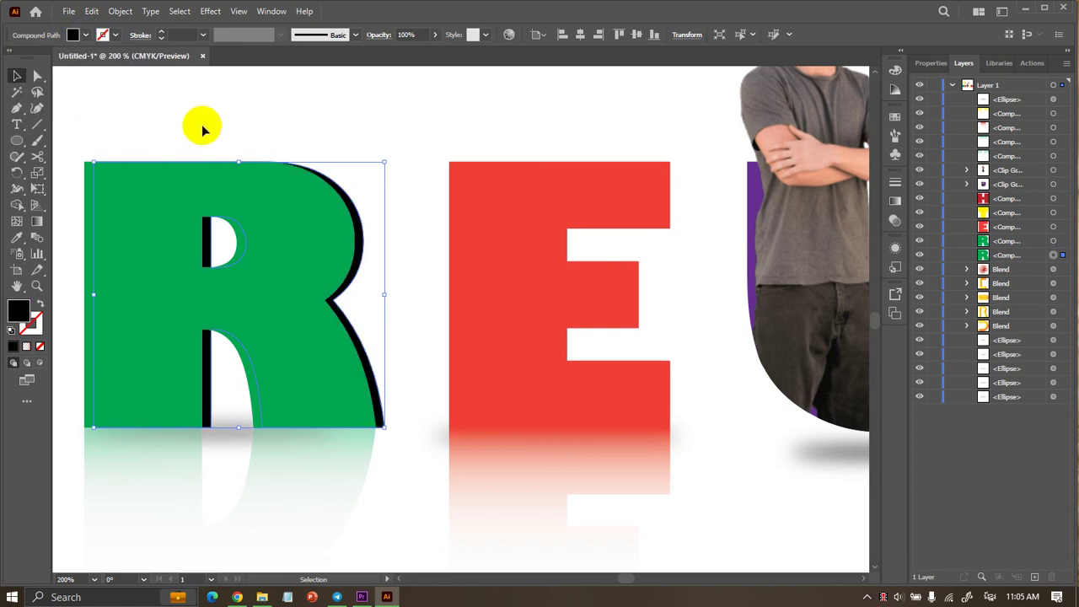
click(201, 124)
drag(356, 211, 348, 221)
scroll(356, 211, up, 2)
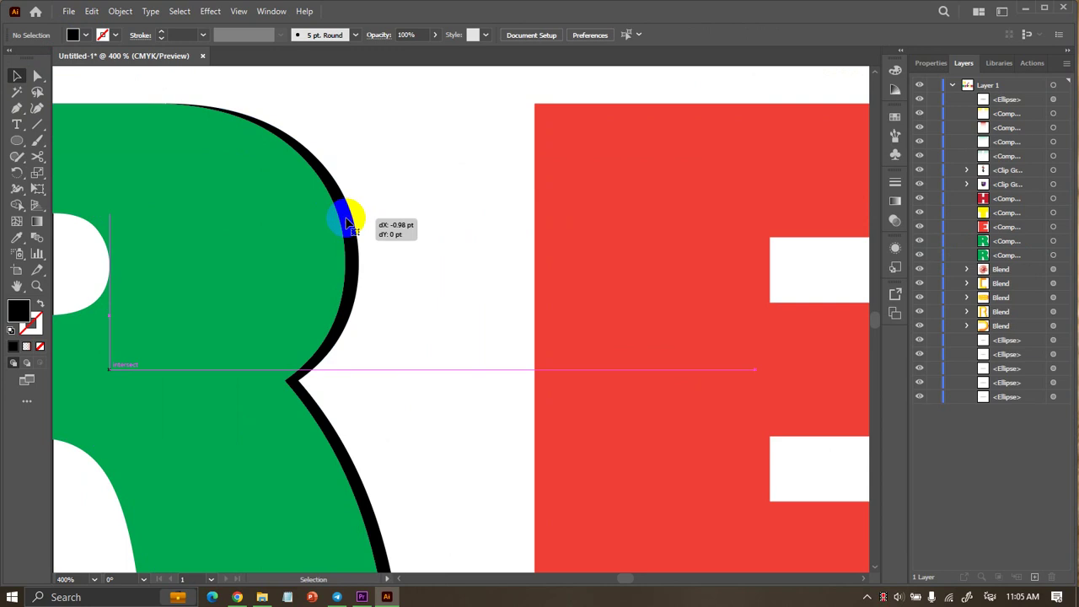
drag(346, 221, 347, 221)
scroll(407, 211, down, 2)
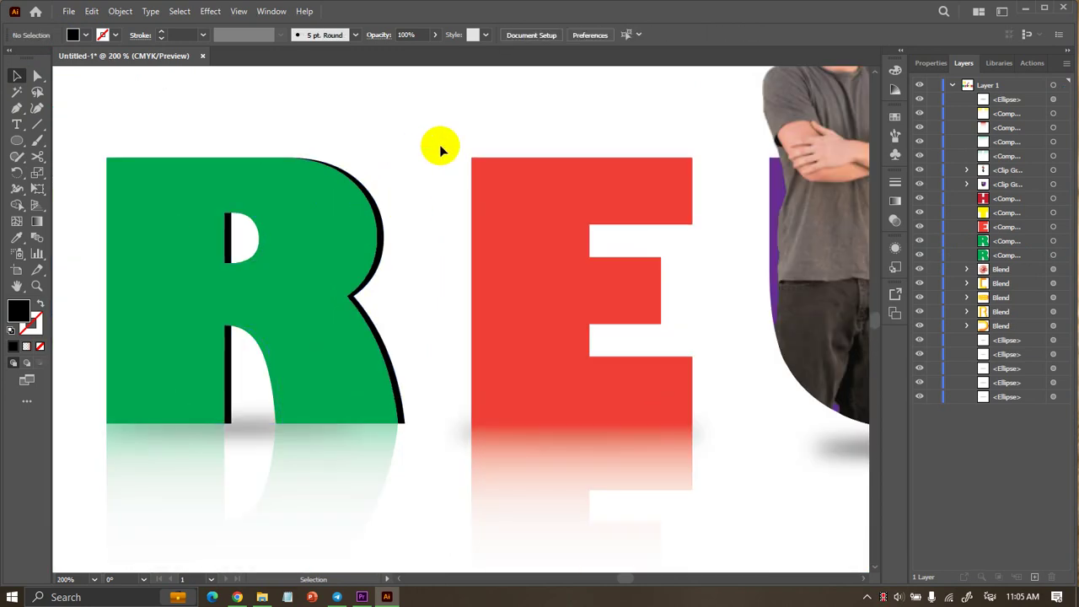
scroll(439, 145, down, 1)
scroll(437, 147, down, 1)
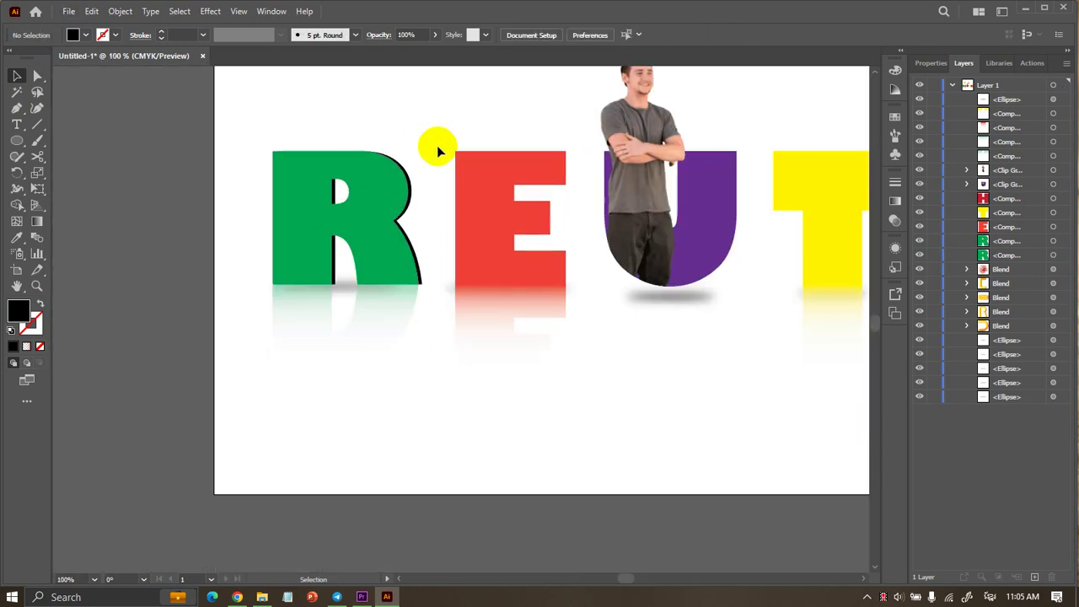
scroll(436, 145, up, 3)
click(344, 217)
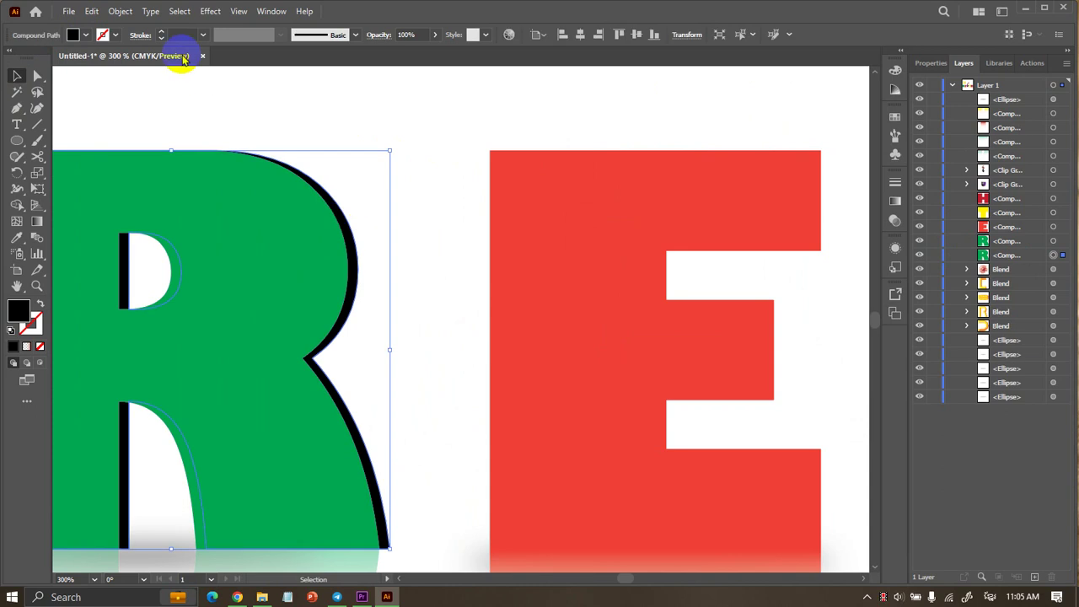
Fill the R's black back copy with light green (C=75 Y=75).
click(86, 34)
click(75, 71)
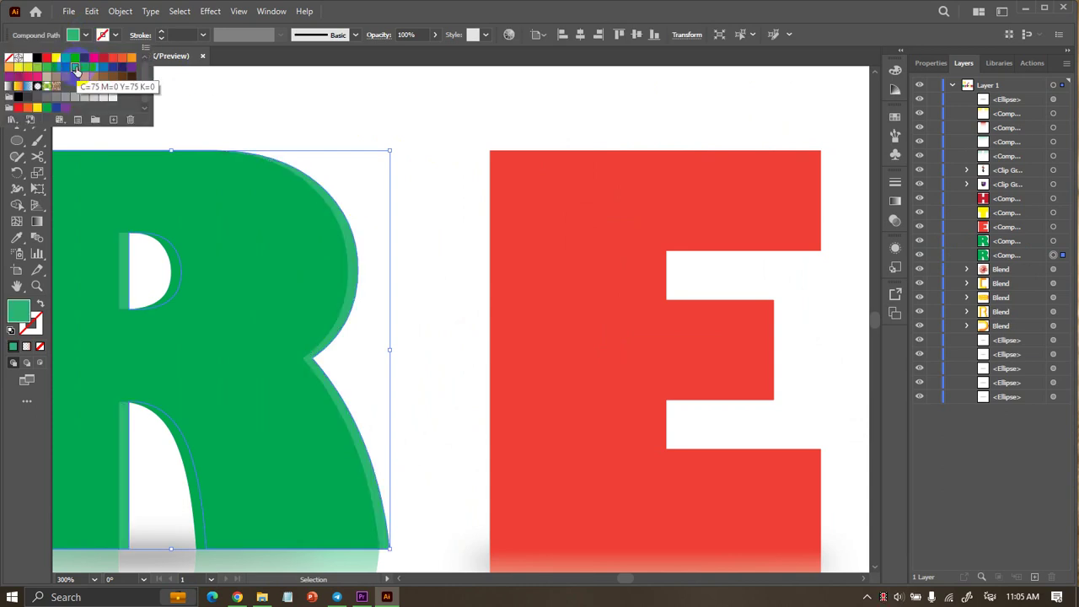
click(289, 115)
scroll(411, 129, up, 2)
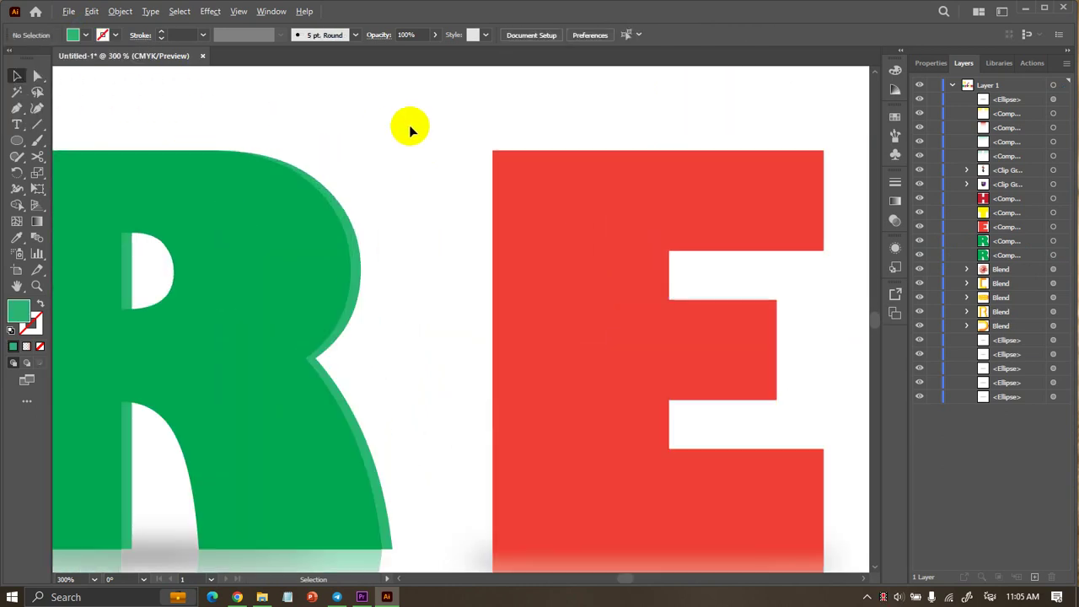
scroll(371, 221, up, 1)
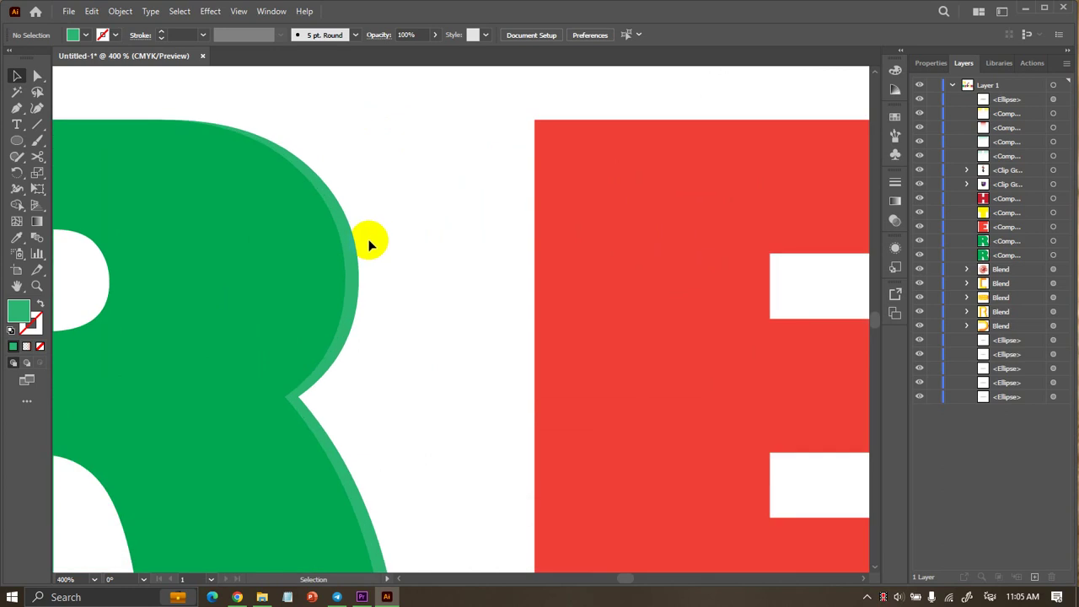
scroll(387, 232, down, 1)
Move the light green R copy upward and scale it down from its corner.
drag(360, 226, 434, 199)
scroll(430, 195, down, 2)
drag(456, 120, 431, 144)
mouse_move(412, 191)
mouse_down()
mouse_move(435, 203)
mouse_move(389, 206)
mouse_move(424, 205)
mouse_move(450, 230)
mouse_move(448, 181)
mouse_move(414, 187)
mouse_up()
click(458, 165)
scroll(457, 165, down, 1)
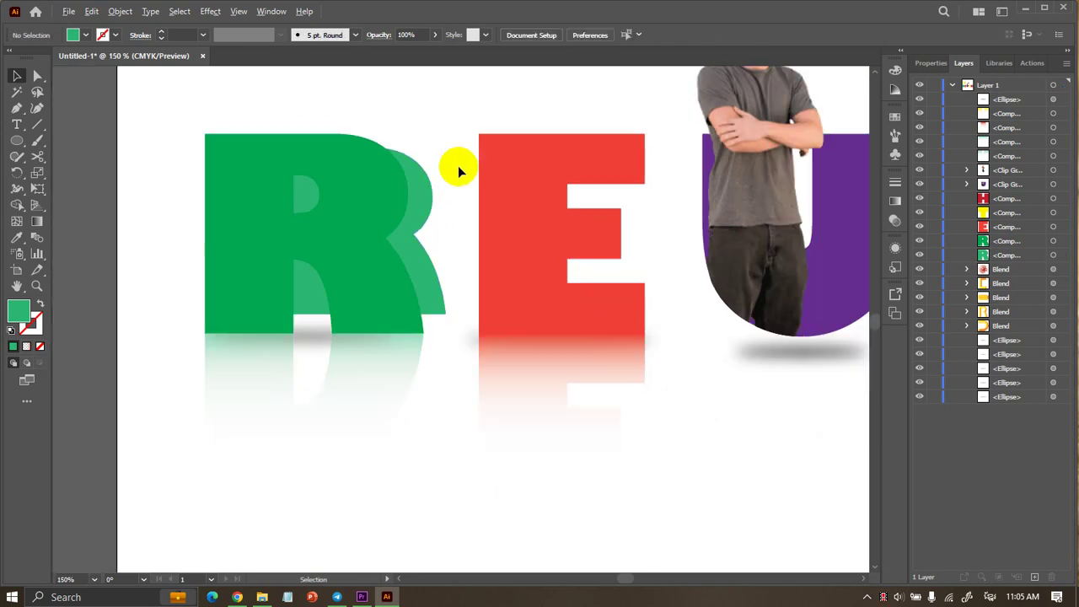
scroll(439, 182, up, 1)
click(431, 191)
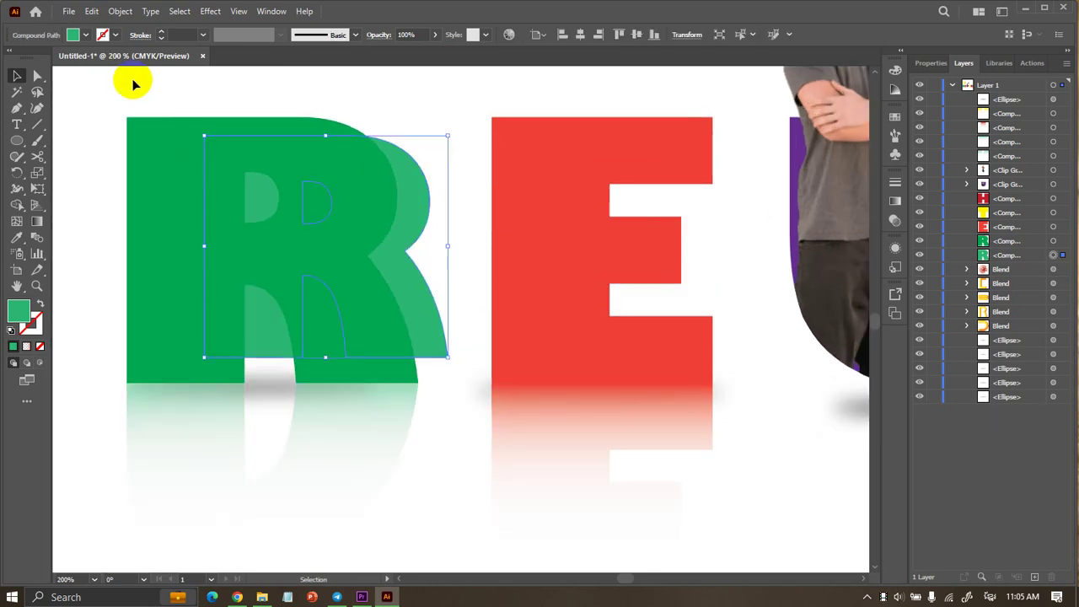
click(85, 35)
click(308, 99)
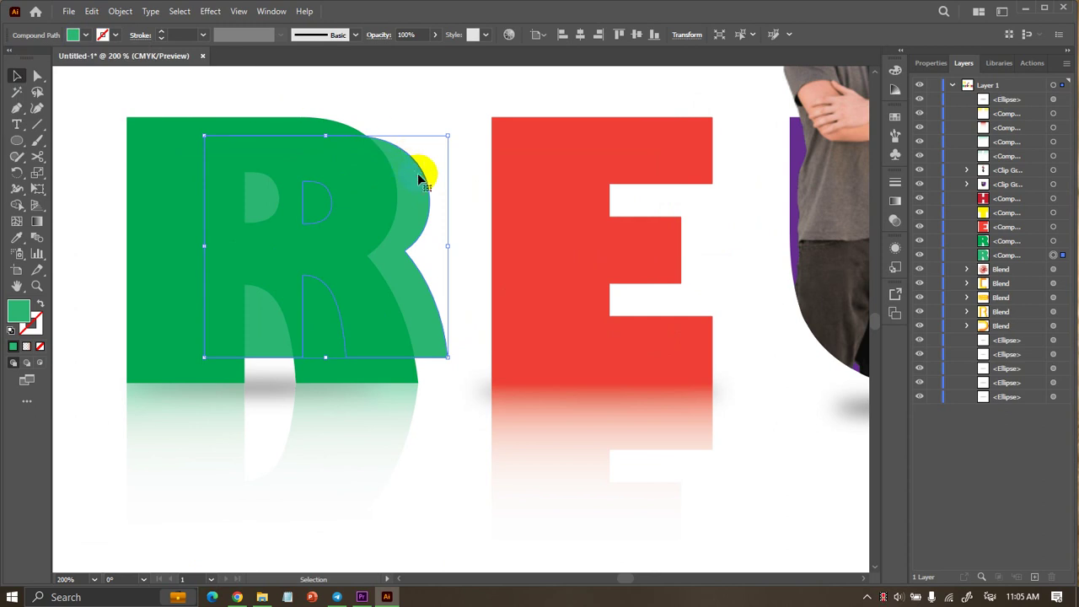
Move the light green R copy left and down.
mouse_move(417, 173)
mouse_down()
mouse_move(394, 191)
mouse_move(415, 203)
mouse_up()
click(444, 102)
scroll(423, 157, down, 2)
scroll(421, 186, down, 2)
scroll(416, 198, up, 4)
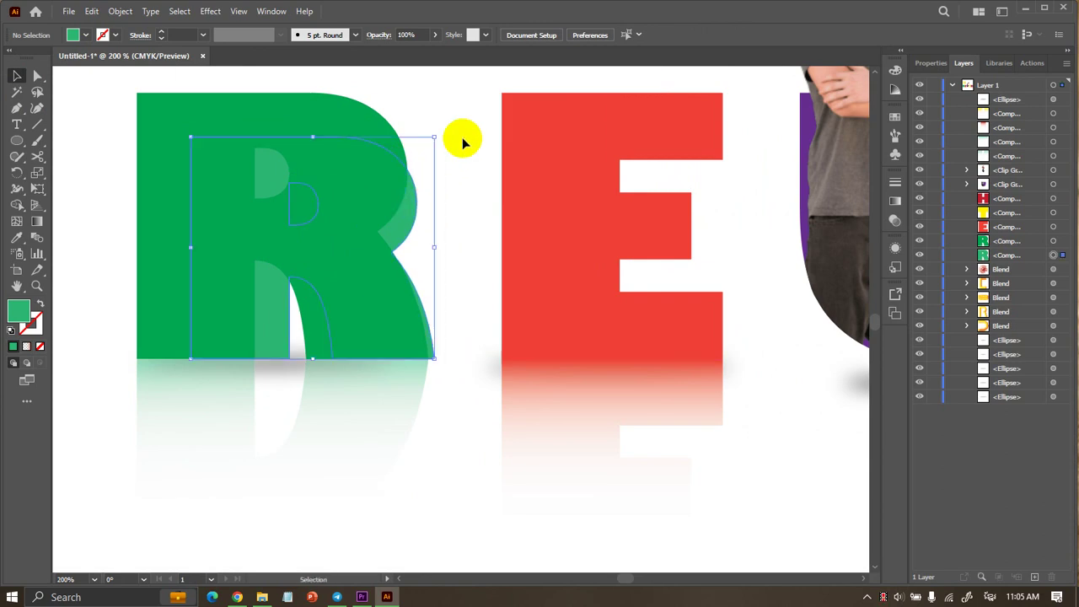
click(463, 135)
scroll(462, 131, down, 2)
scroll(462, 133, down, 2)
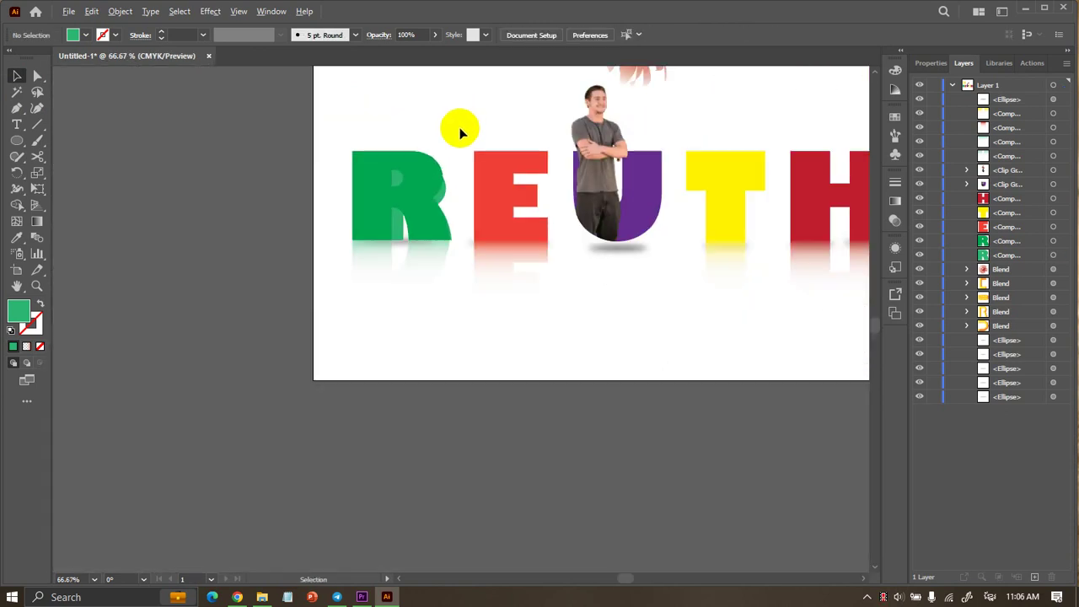
scroll(457, 141, up, 2)
scroll(439, 194, up, 1)
scroll(404, 270, up, 2)
Enlarge the light green copy to match the R and offset it behind, showing a pale edge.
drag(395, 297, 463, 219)
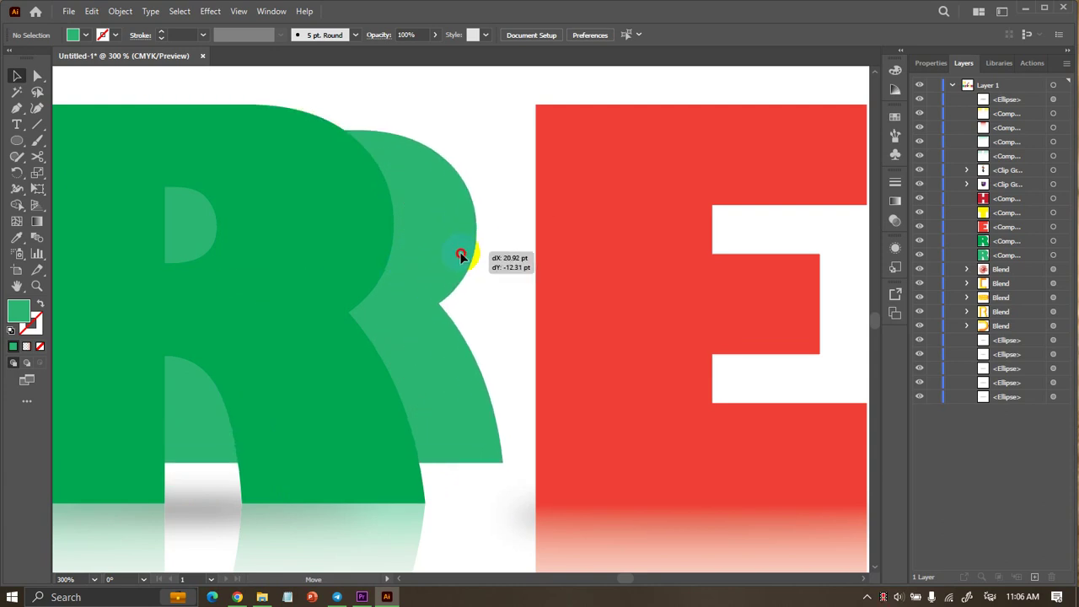
mouse_move(463, 218)
mouse_down()
mouse_move(360, 250)
mouse_move(374, 275)
mouse_up()
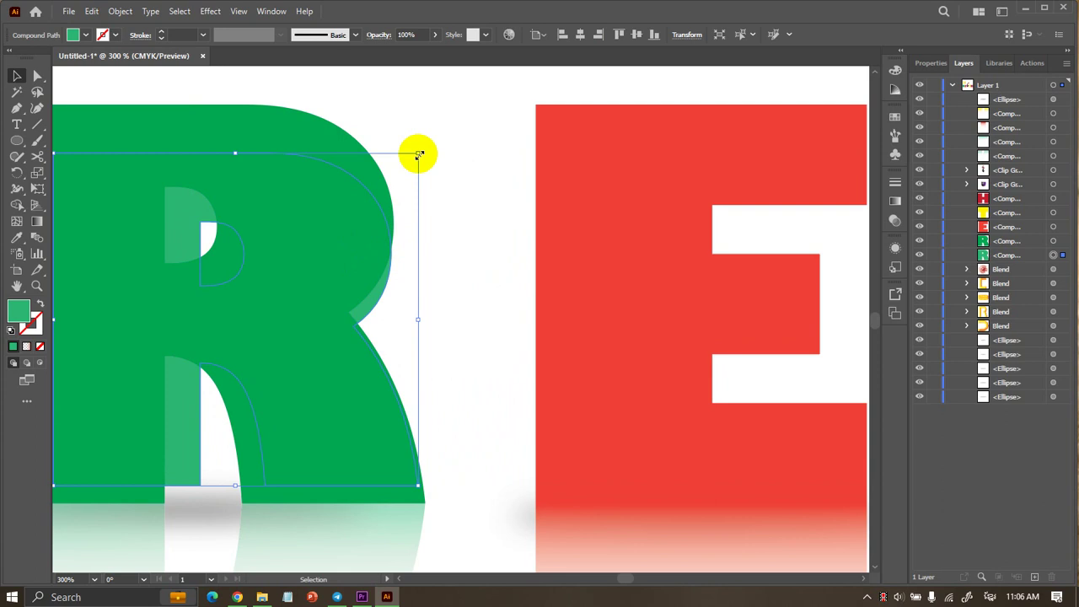
drag(419, 154, 501, 122)
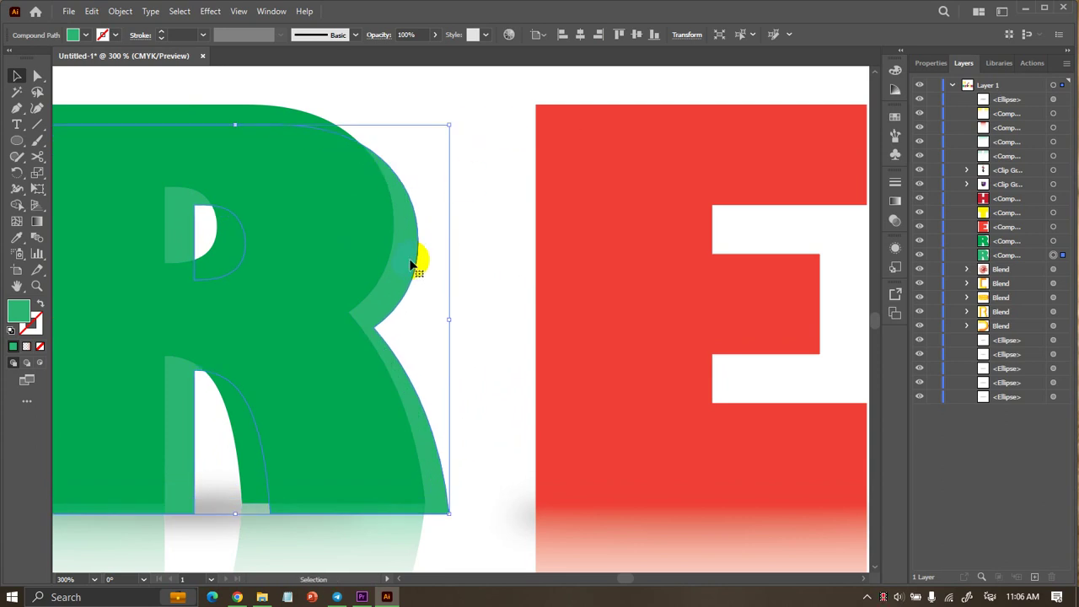
mouse_move(411, 264)
mouse_down()
mouse_move(428, 228)
mouse_move(417, 231)
mouse_move(424, 251)
mouse_move(428, 241)
mouse_move(400, 249)
mouse_up()
key(ctrl+minus)
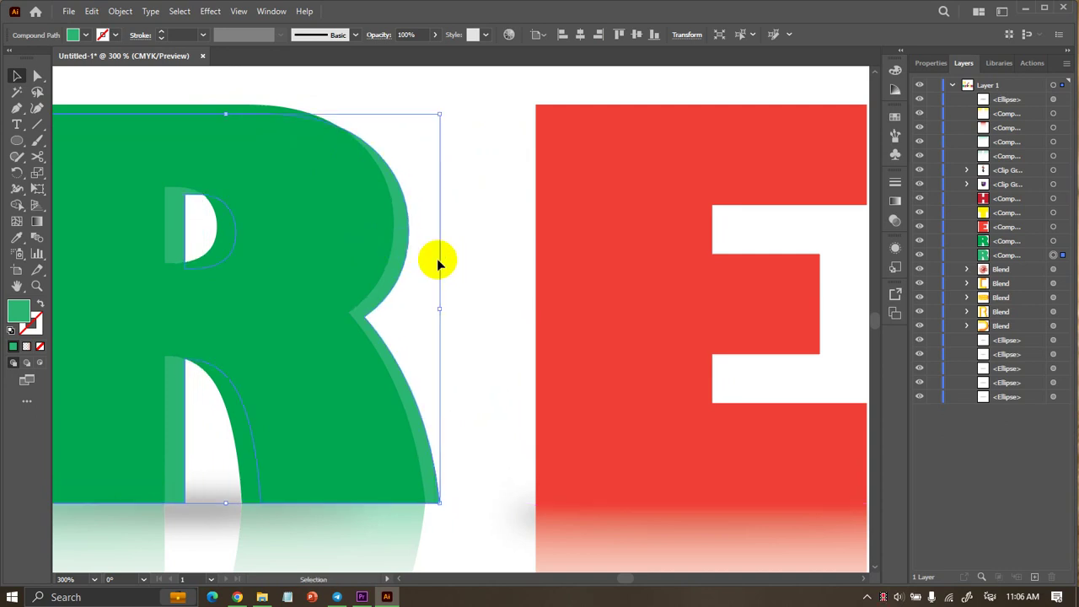
key(ctrl+minus)
click(94, 192)
key(ctrl+minus)
key(ctrl+minus)
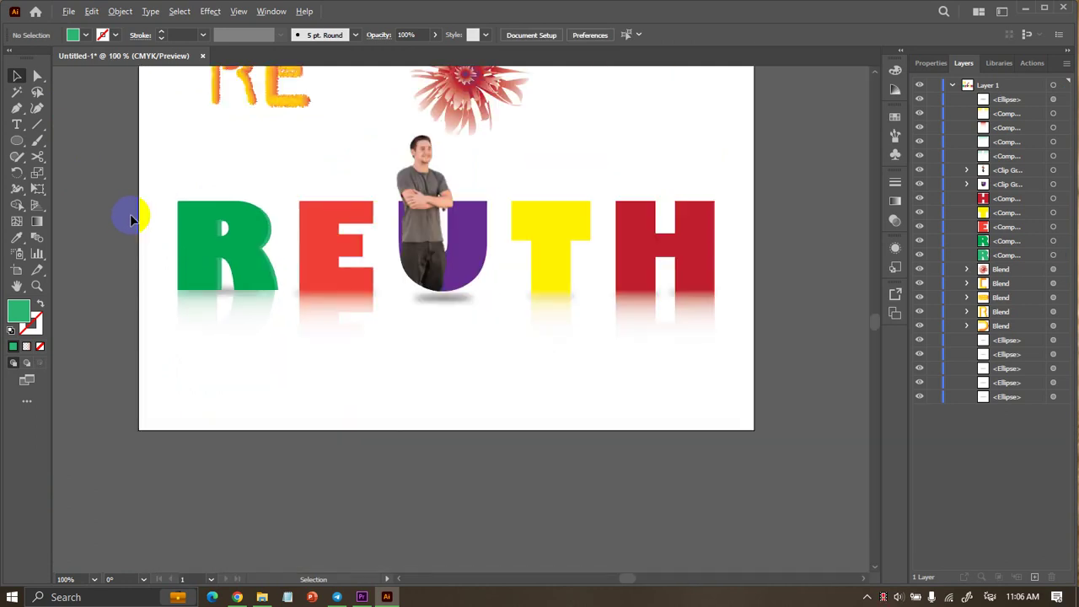
key(ctrl+plus)
key(ctrl+plus)
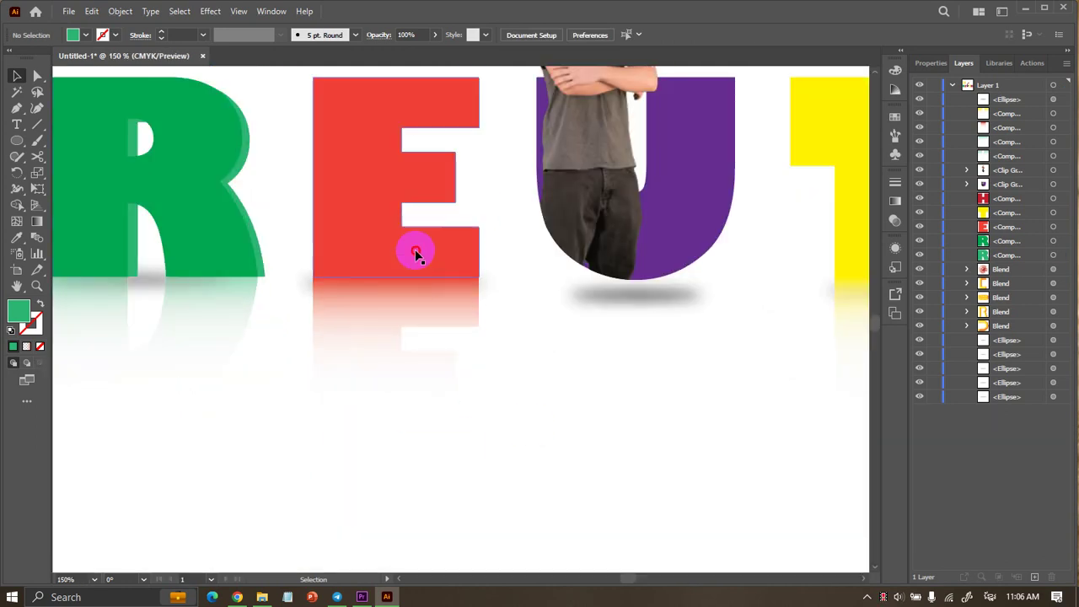
Select the whole red E as one object with the Selection tool.
click(415, 248)
scroll(517, 269, up, 2)
key(v)
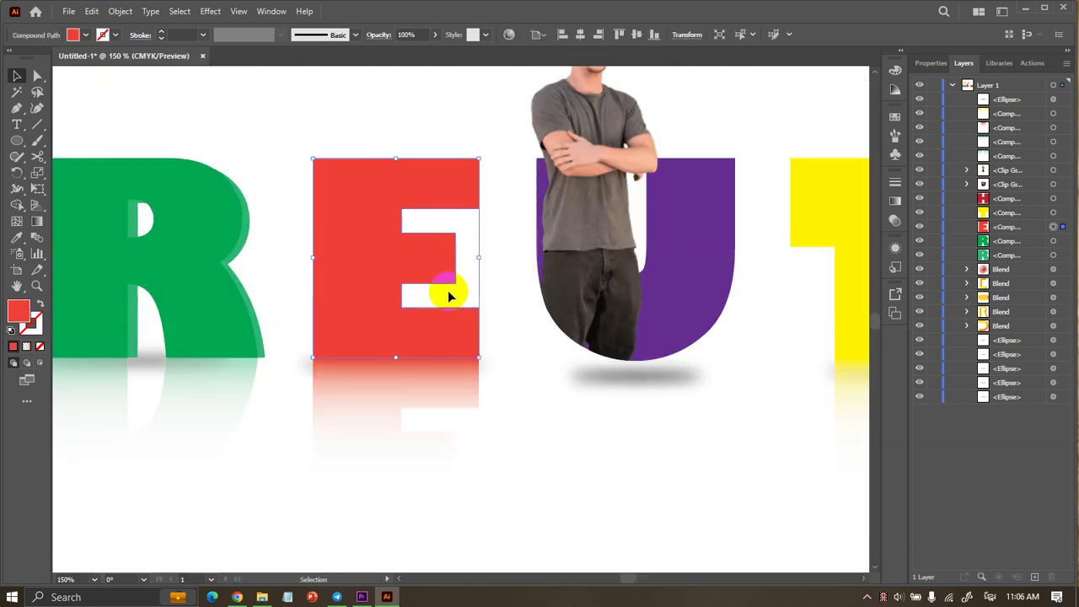
click(411, 329)
drag(407, 330, 424, 330)
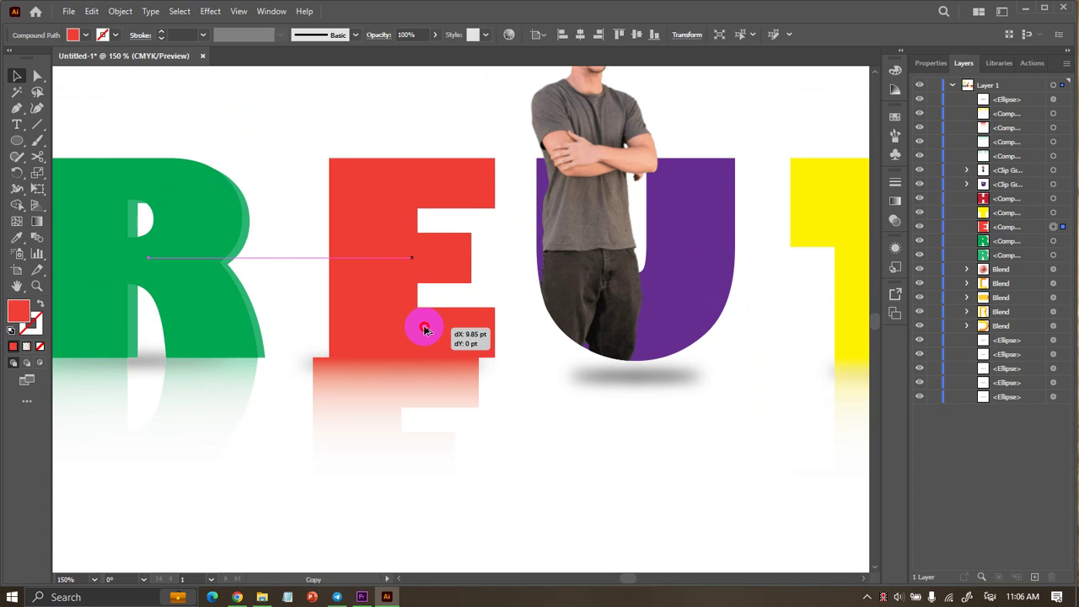
key(ctrl+z)
key(a)
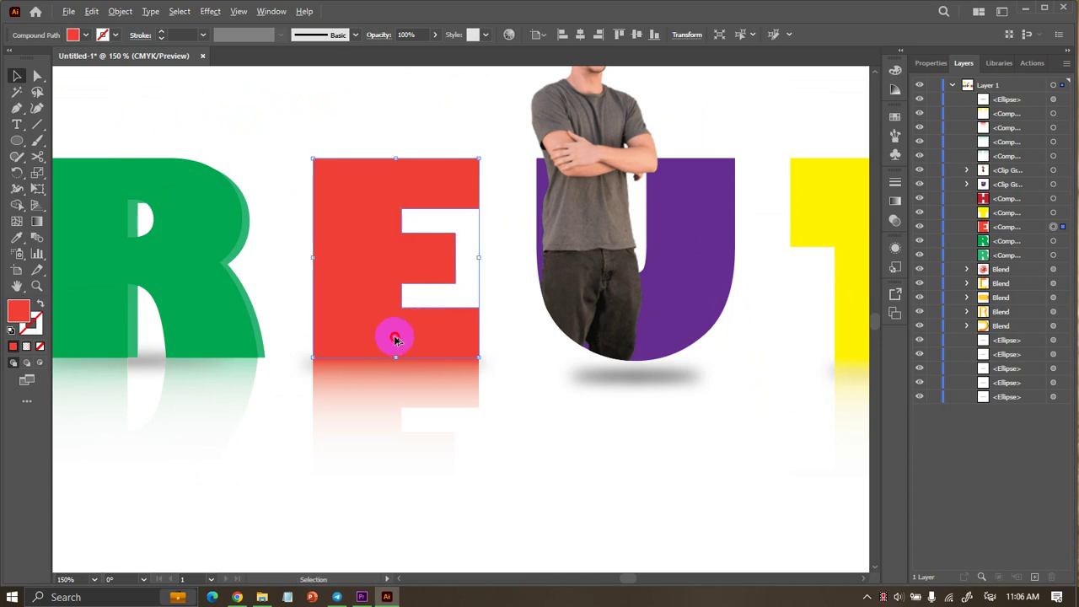
Duplicate the E, move the copy behind the original in Layers, and fill it dark red.
drag(393, 338, 402, 341)
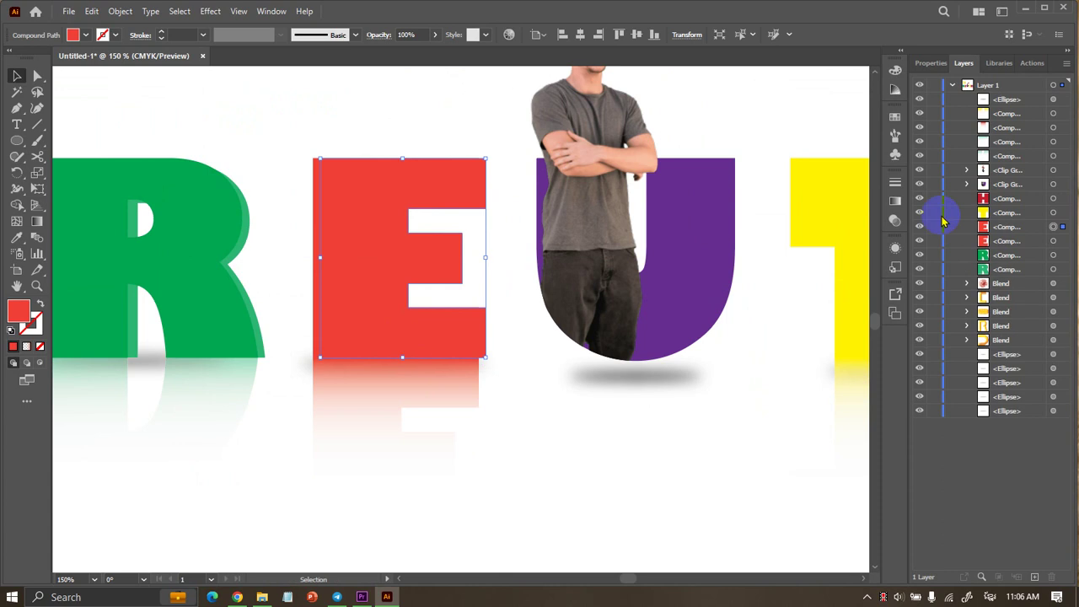
drag(1007, 227, 997, 243)
click(85, 34)
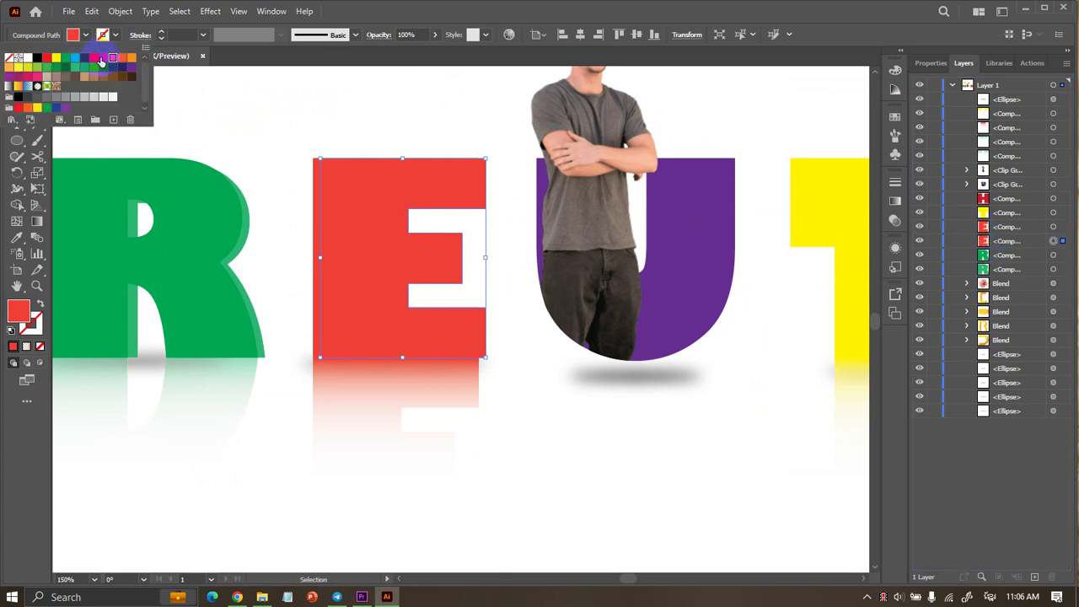
click(100, 61)
click(189, 113)
Nudge the dark red E copy left so it shows as an edge along the E's right side.
scroll(587, 350, up, 1)
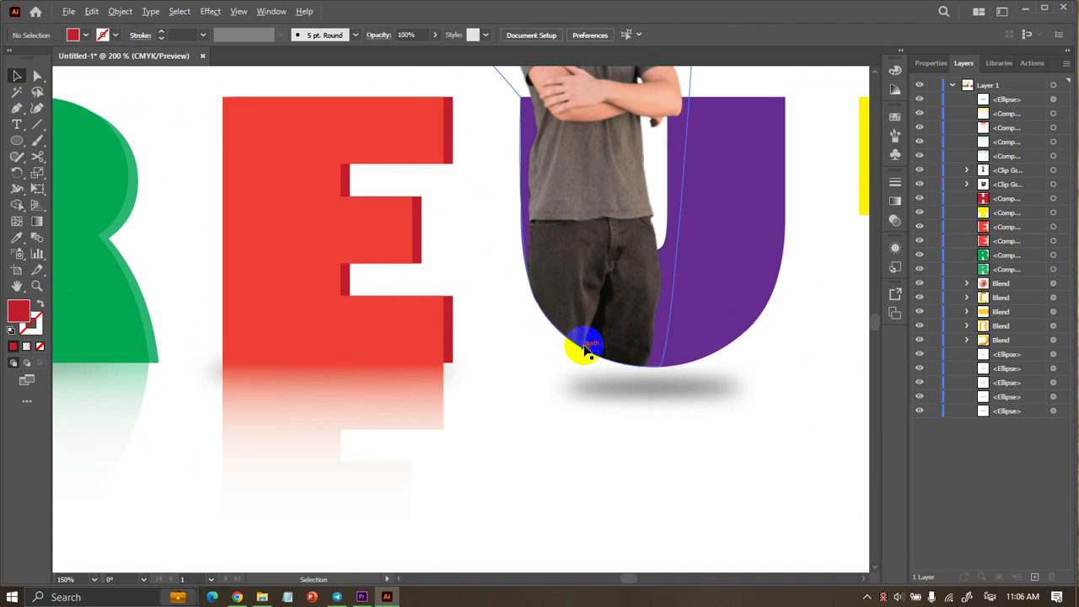
scroll(480, 365, up, 3)
drag(392, 340, 378, 346)
scroll(467, 371, down, 4)
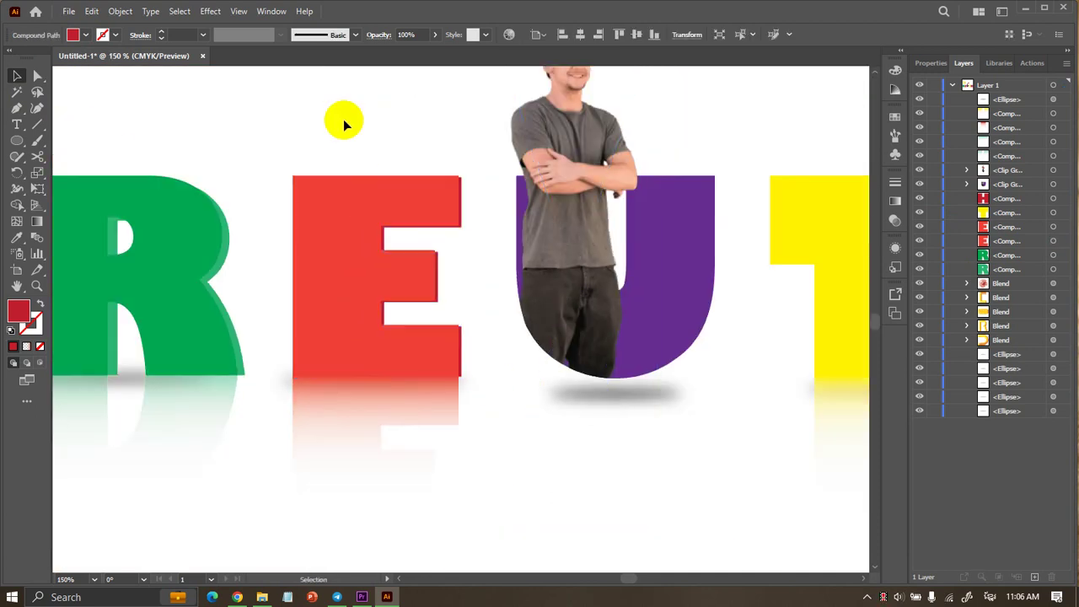
scroll(343, 119, down, 2)
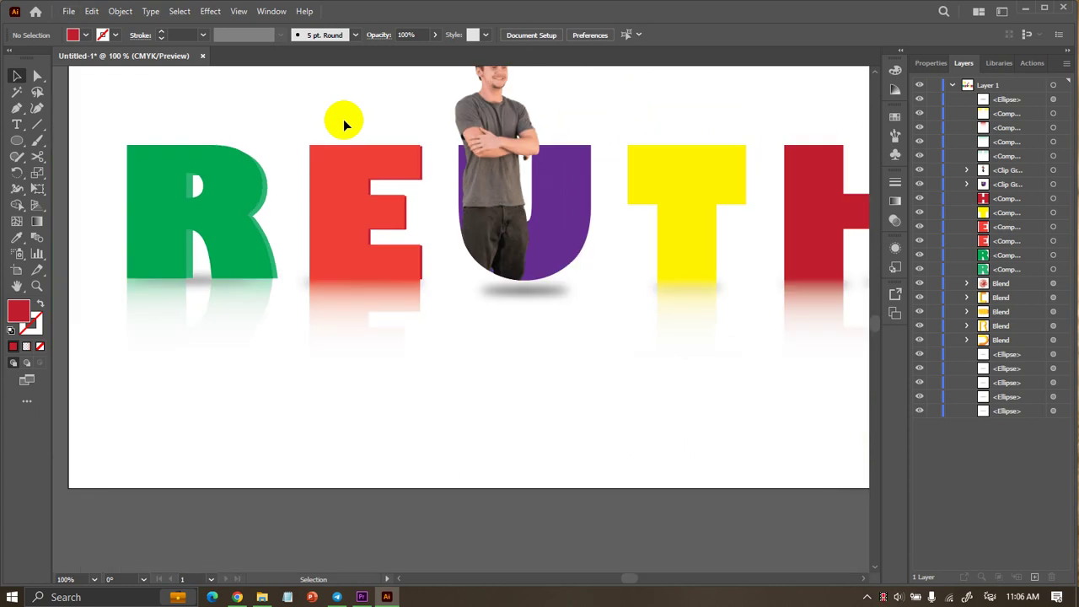
scroll(343, 119, up, 2)
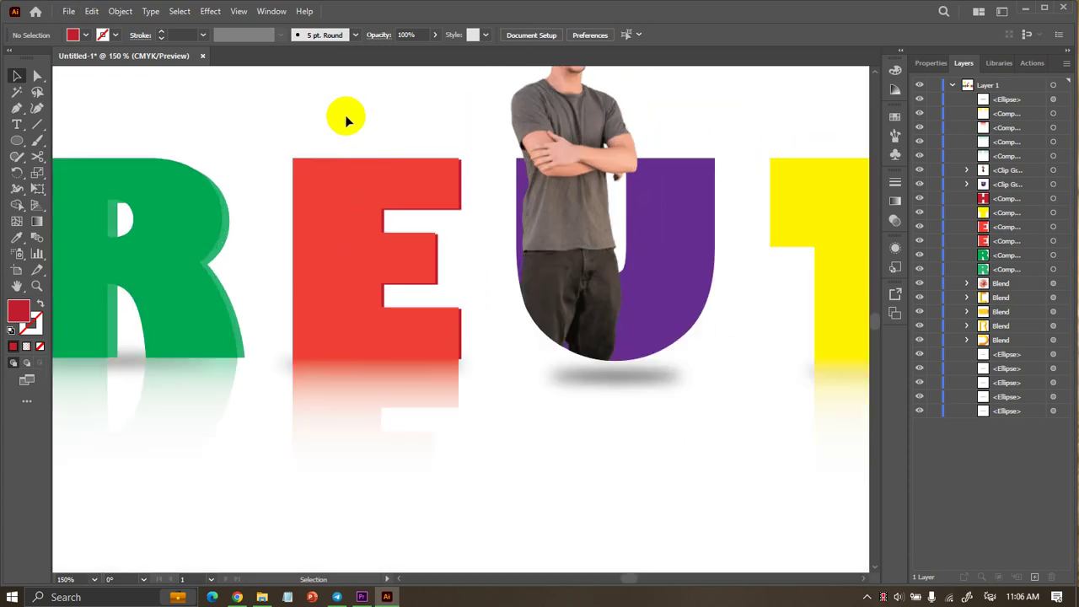
scroll(346, 120, down, 2)
scroll(344, 115, up, 1)
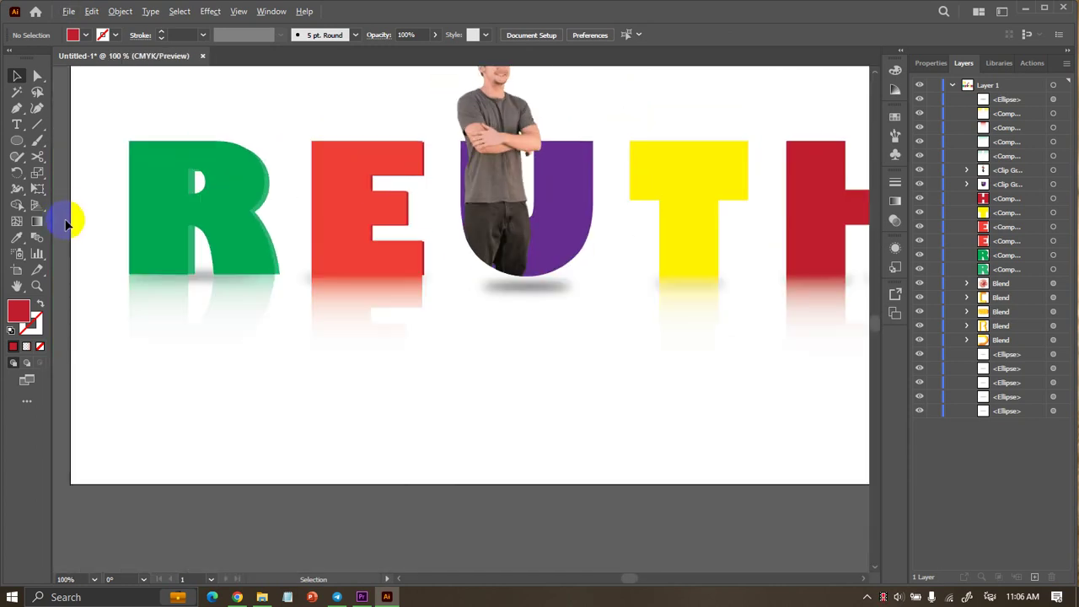
scroll(253, 164, up, 2)
Nudge the green R slightly to the right.
drag(303, 205, 309, 205)
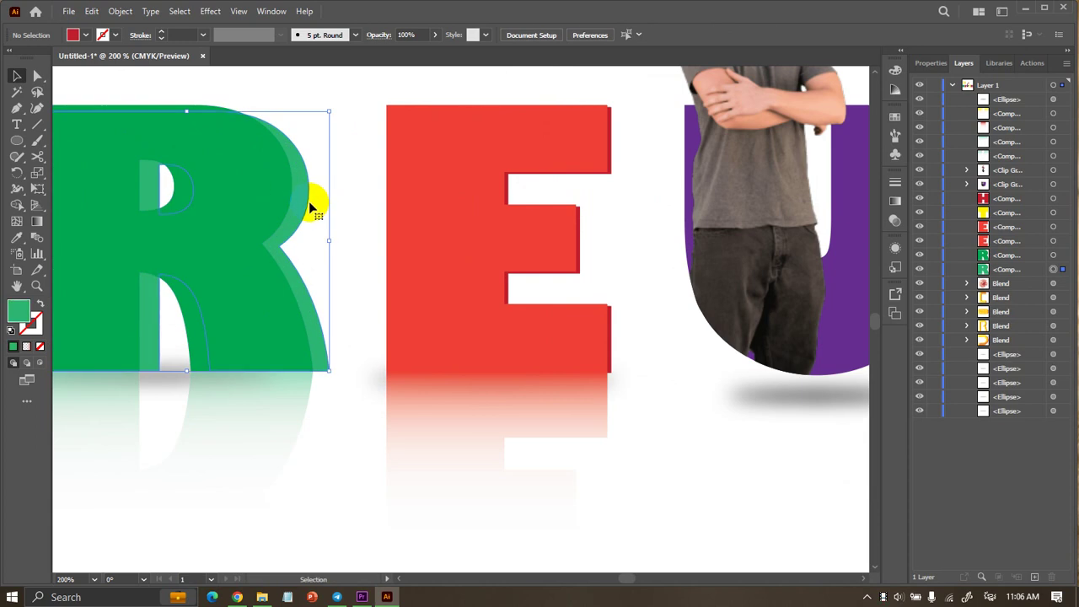
click(366, 131)
scroll(358, 131, down, 1)
scroll(357, 132, down, 1)
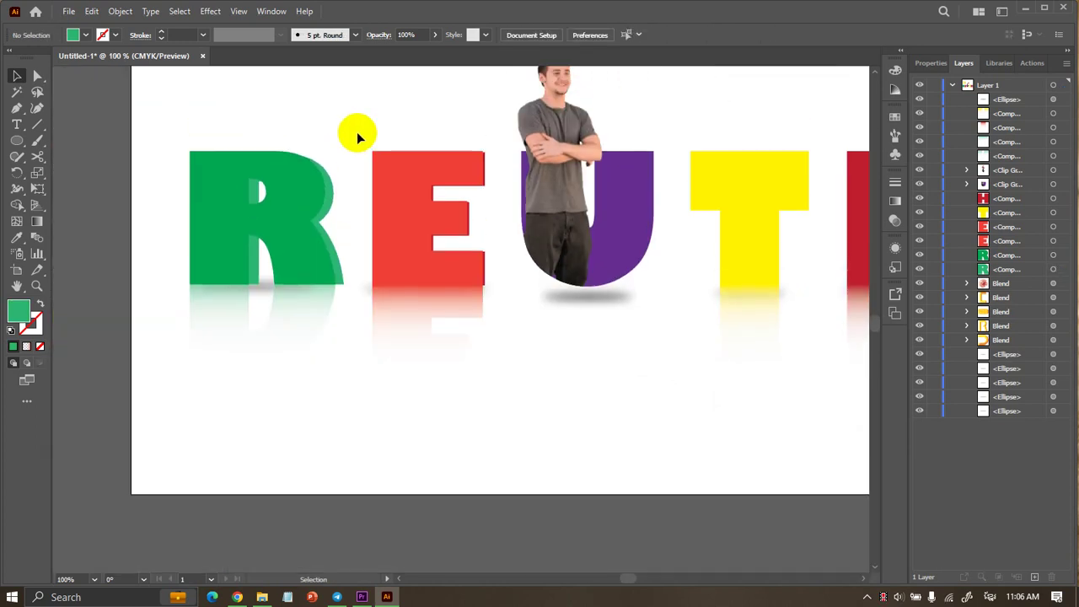
scroll(384, 175, up, 2)
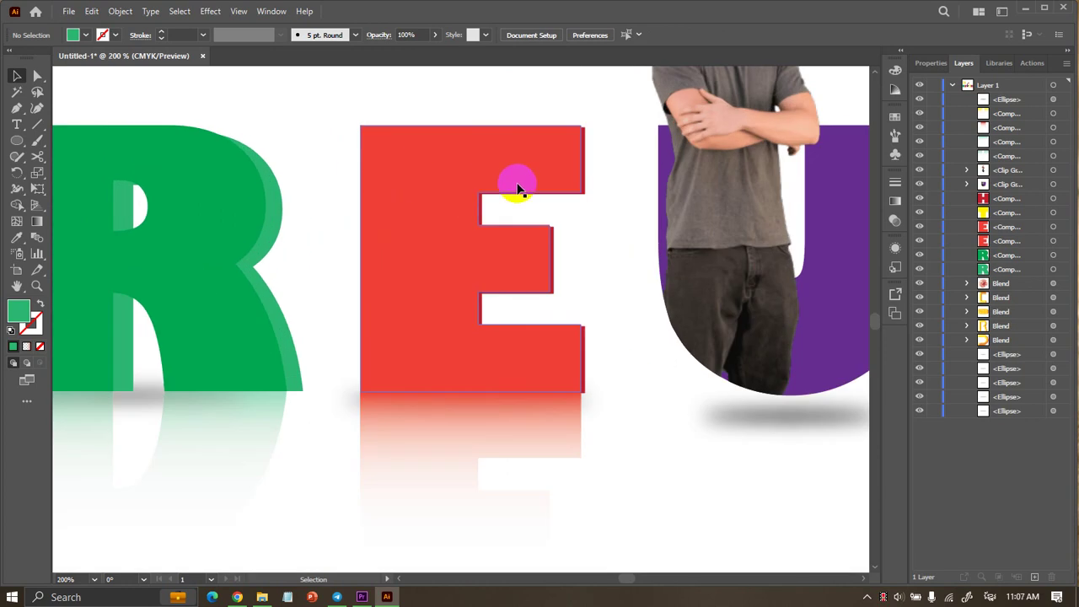
Offset the dark red E copy slightly right and align its top edge with the E.
drag(584, 185, 590, 182)
click(521, 103)
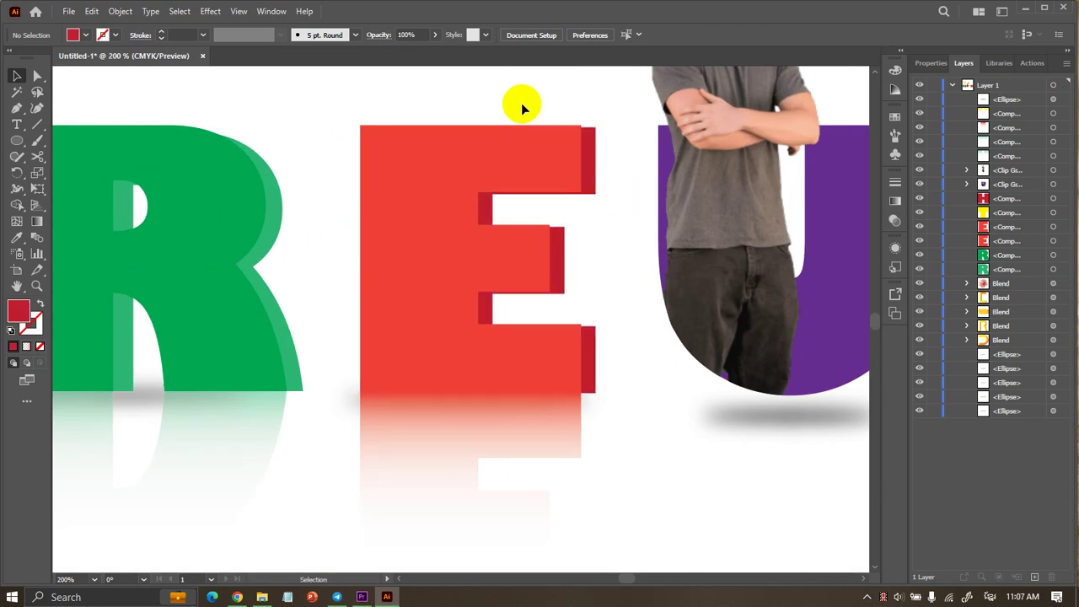
scroll(520, 104, down, 2)
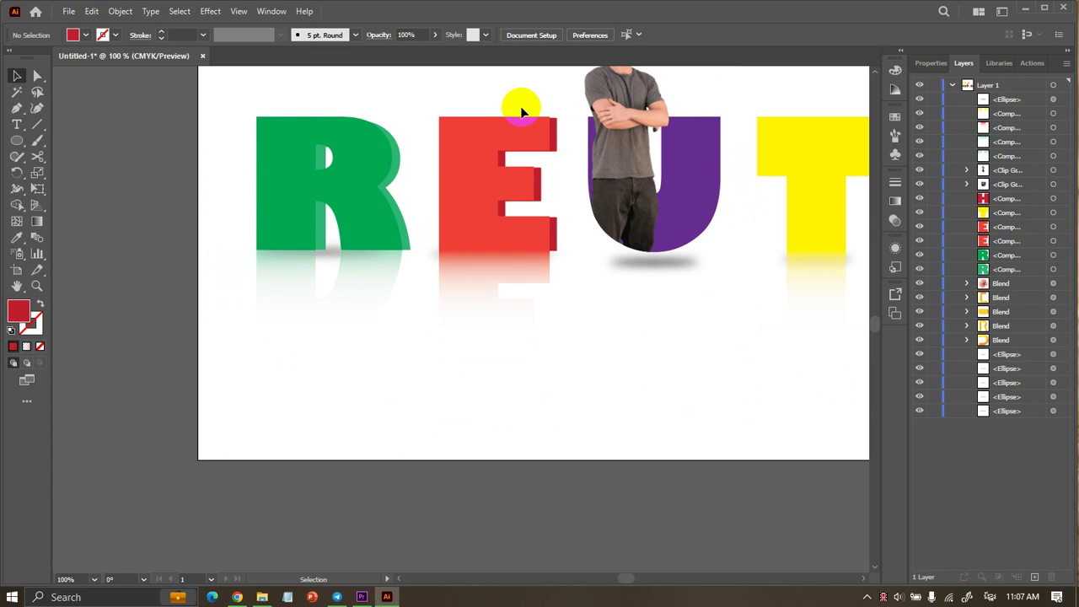
scroll(520, 108, up, 2)
scroll(530, 125, up, 2)
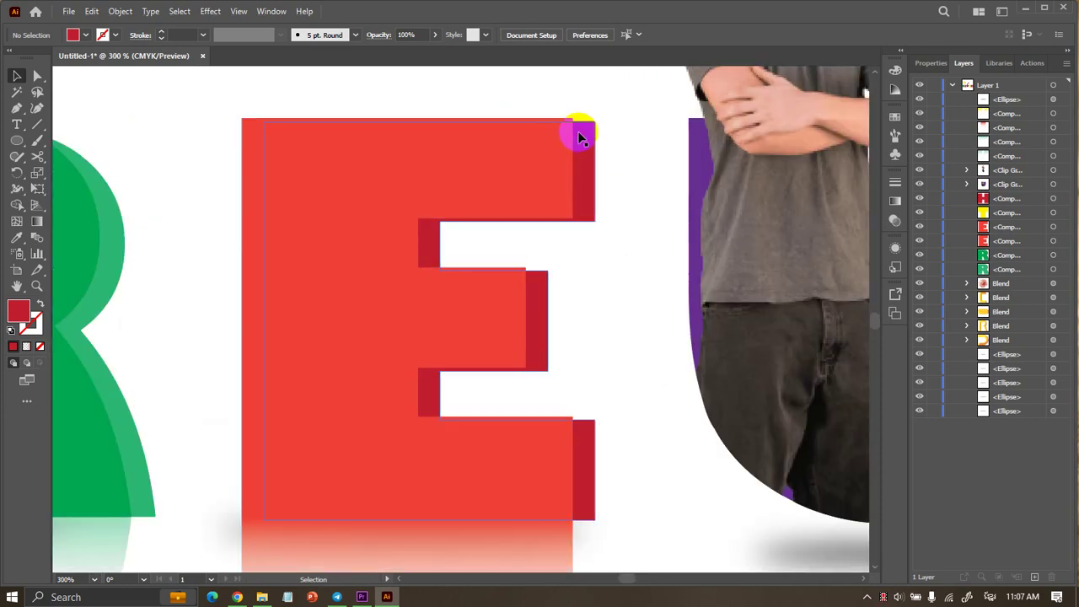
click(581, 136)
scroll(506, 126, up, 1)
drag(397, 119, 400, 118)
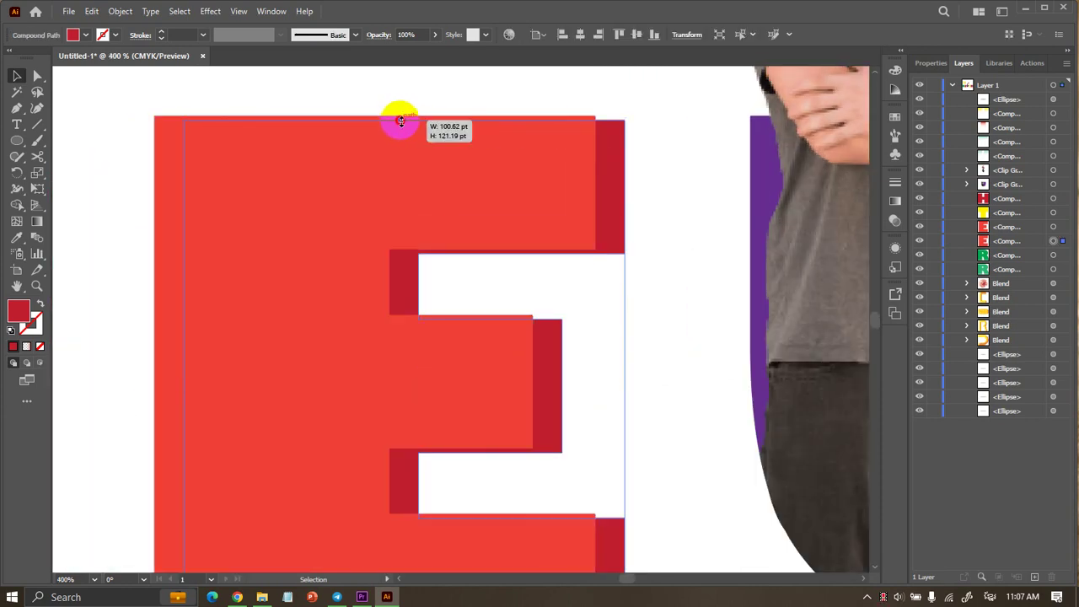
click(443, 82)
Scroll over and select the purple U containing the man.
scroll(445, 77, down, 1)
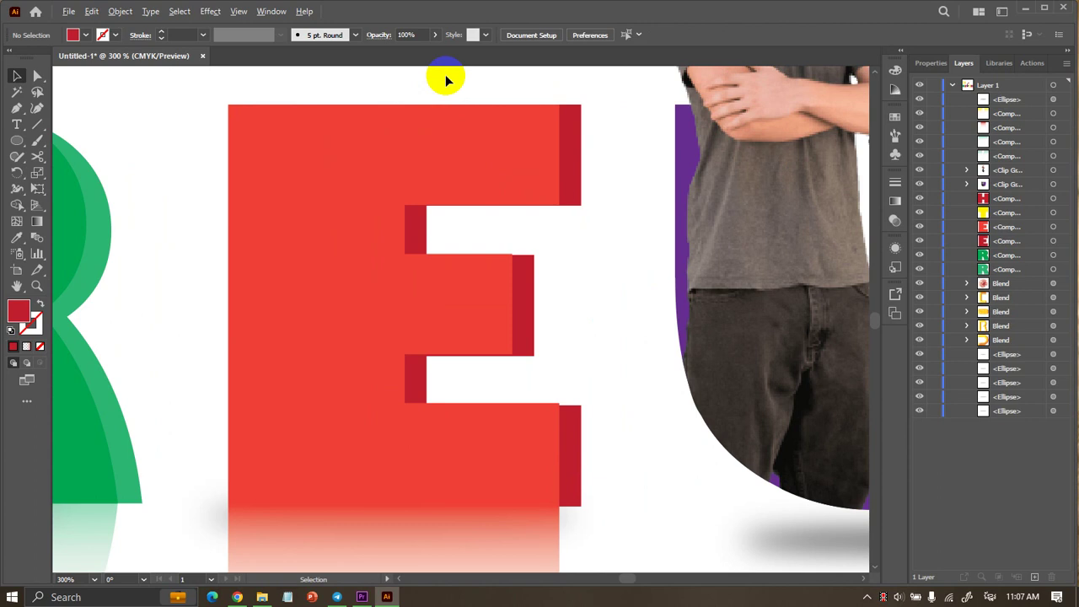
scroll(445, 78, down, 1)
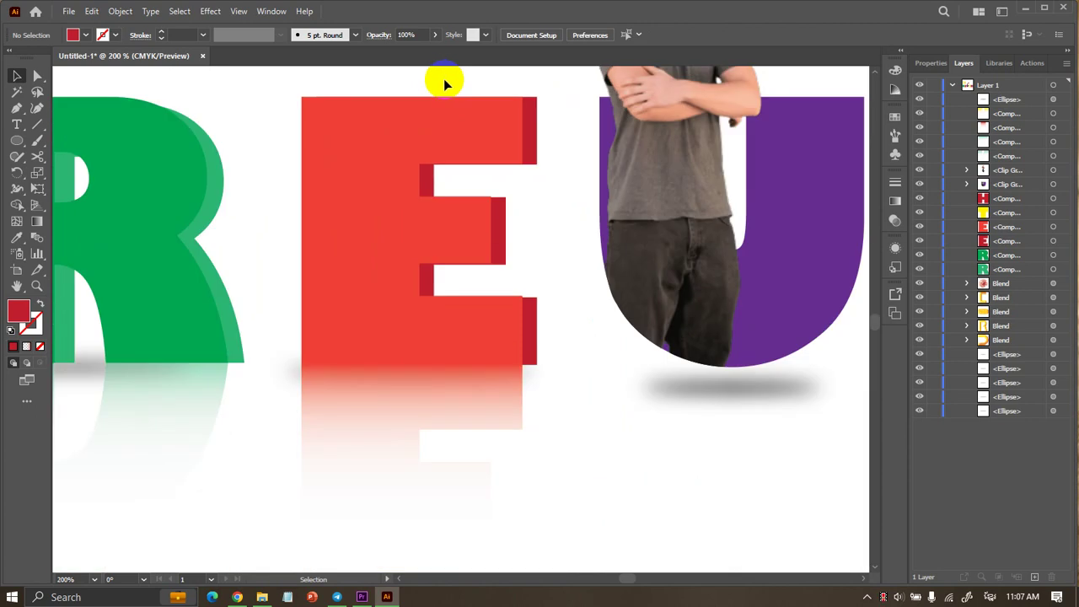
scroll(462, 224, down, 1)
scroll(819, 325, right, 1)
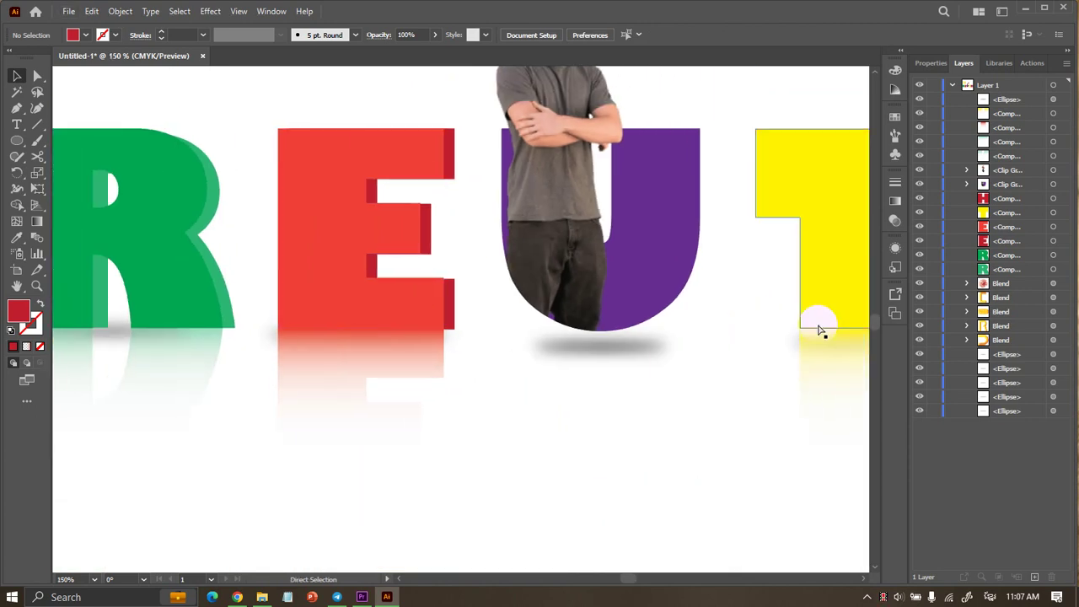
click(703, 228)
Duplicate the U slightly to the right and fill the copy dark indigo.
scroll(706, 229, right, 1)
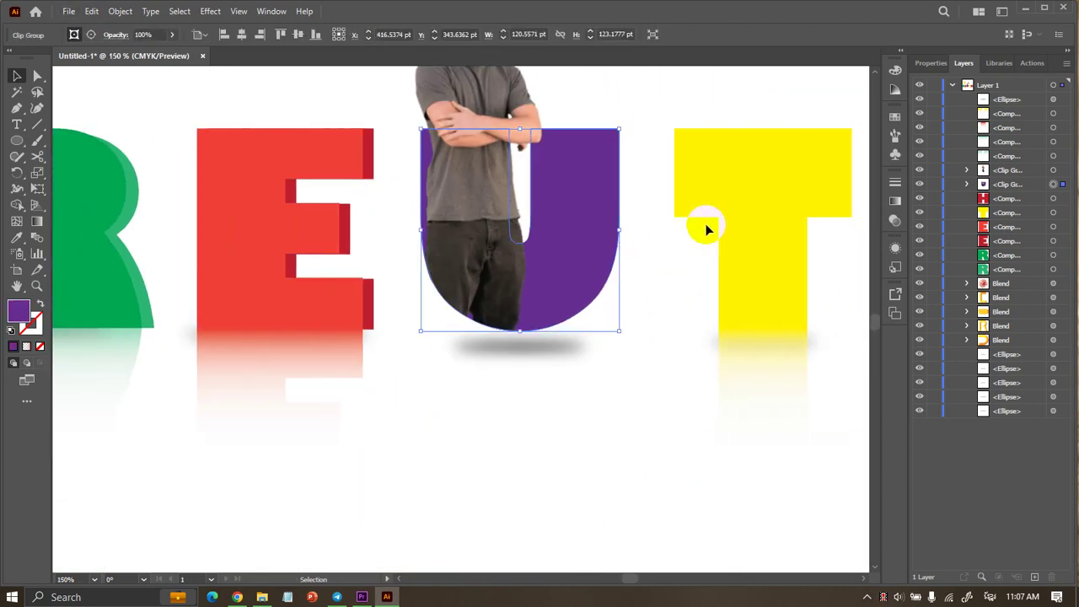
drag(609, 226, 624, 226)
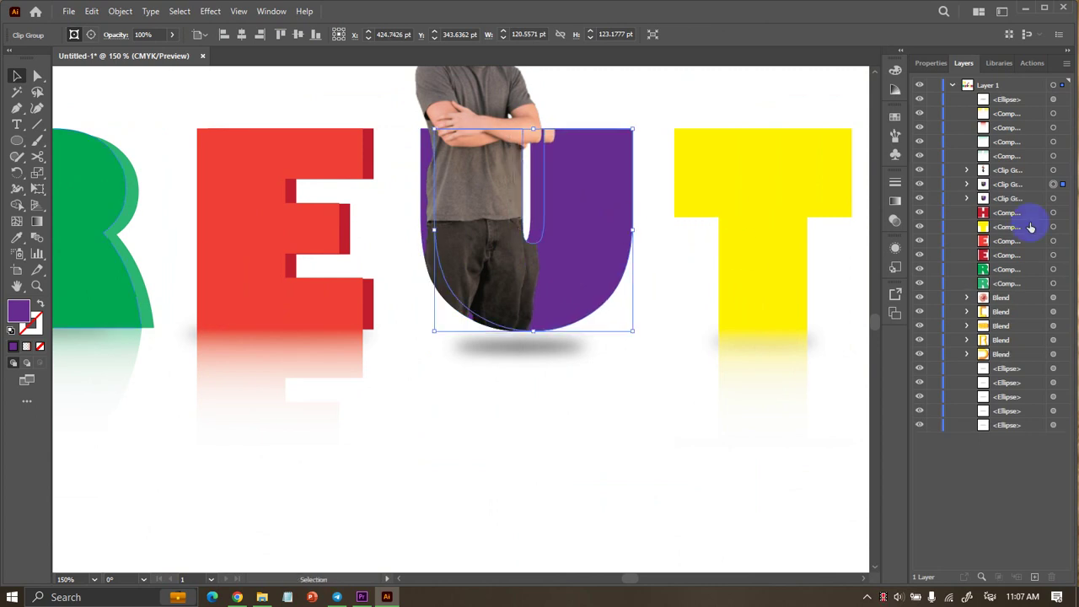
click(1000, 198)
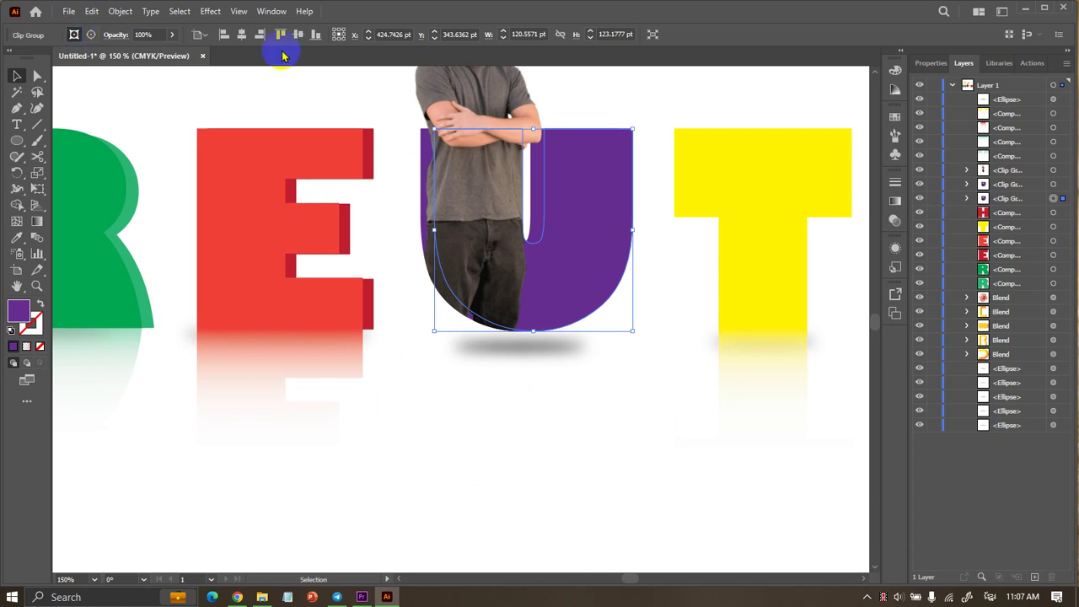
click(931, 66)
click(917, 213)
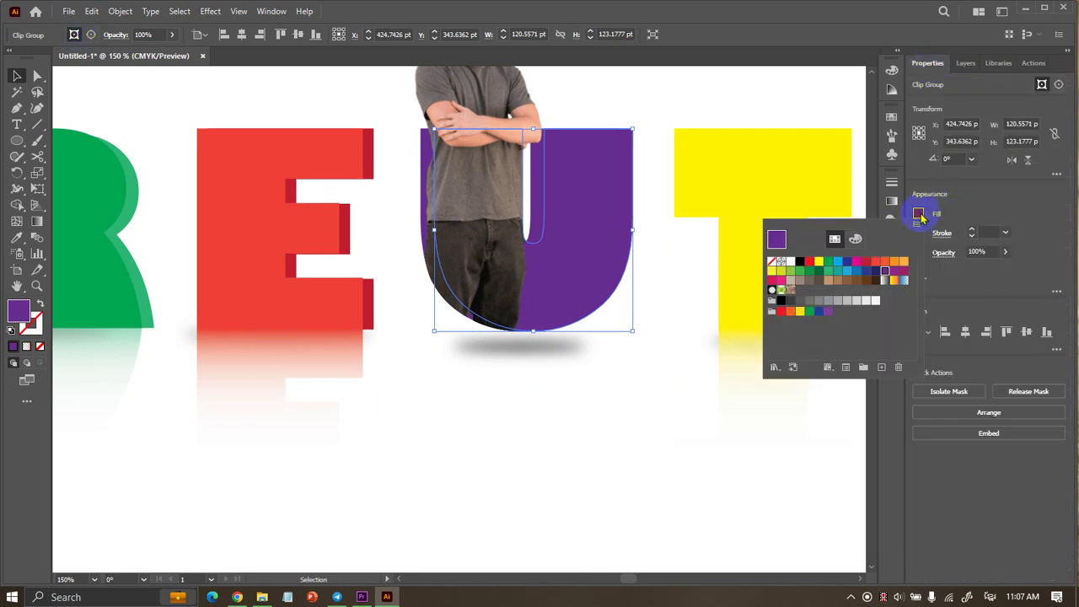
click(893, 274)
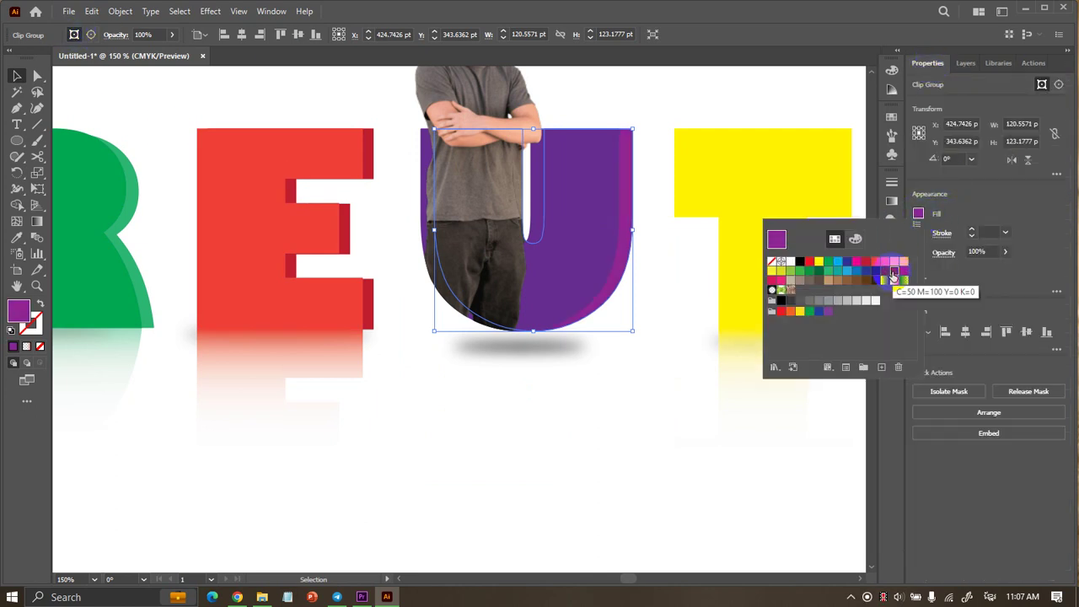
click(903, 274)
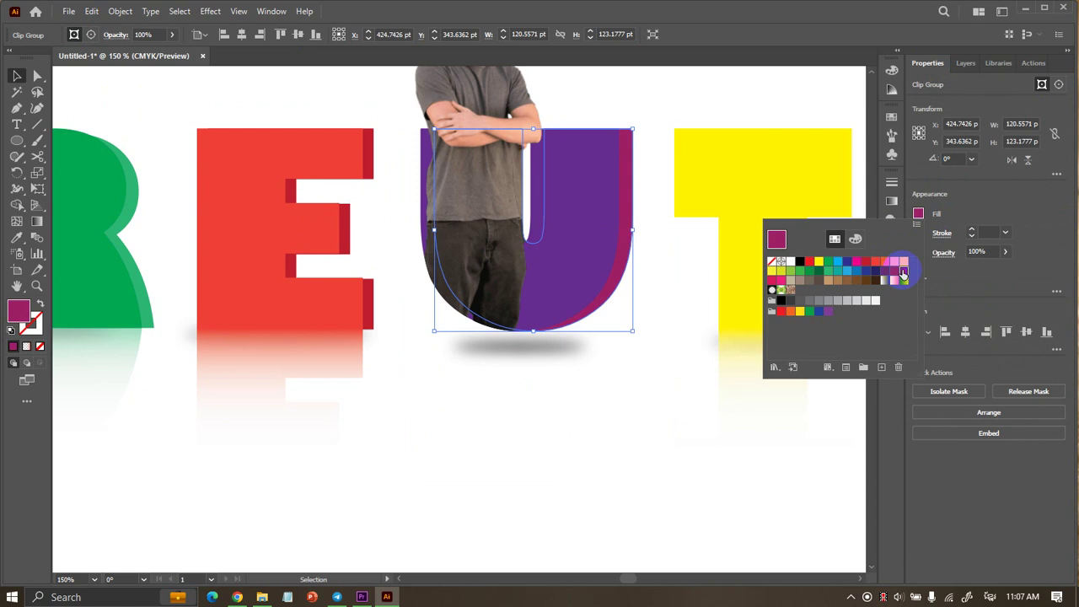
click(875, 272)
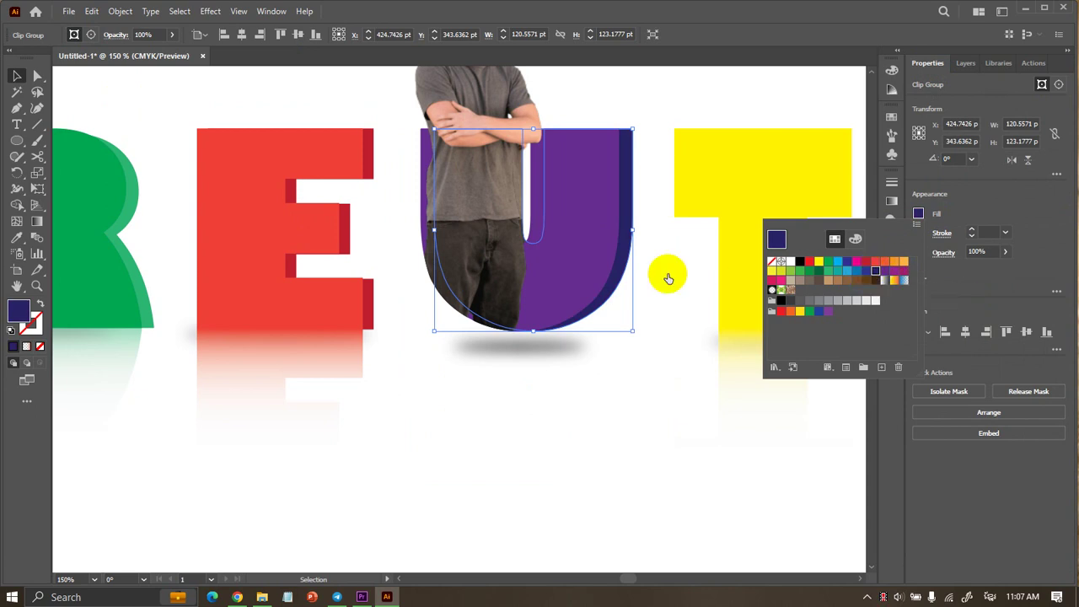
click(646, 192)
Nudge the indigo copy slightly left so only a thin right edge shows.
scroll(628, 200, up, 3)
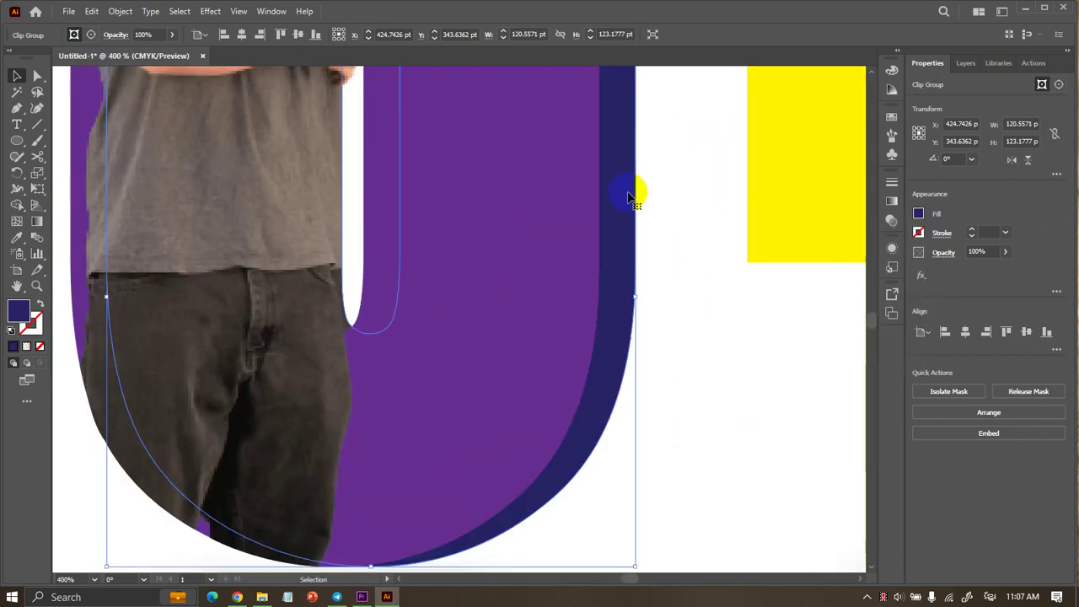
drag(630, 193, 621, 193)
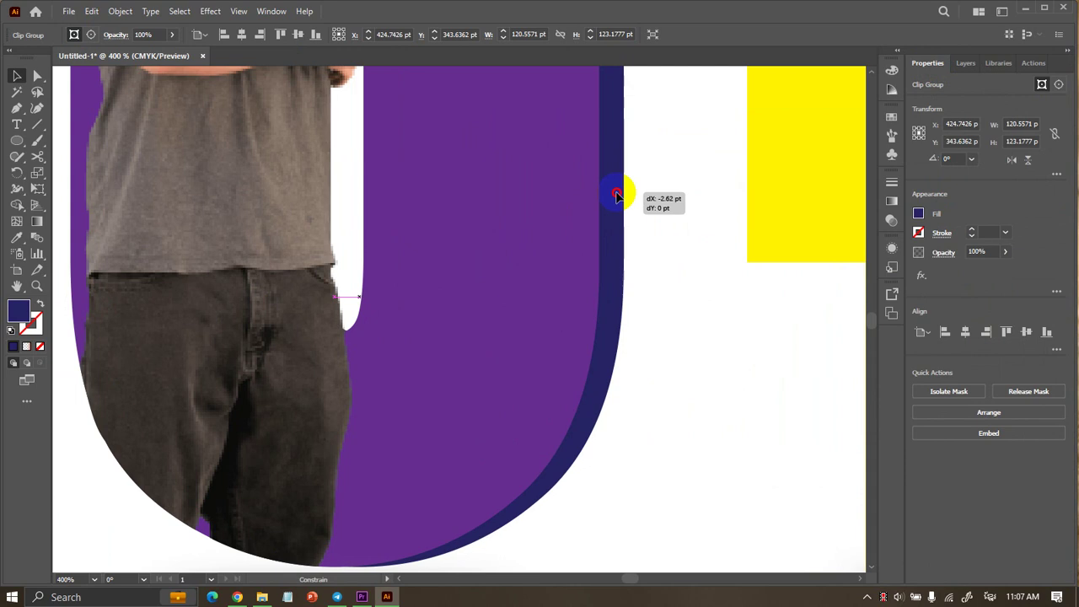
scroll(624, 195, down, 2)
scroll(652, 262, down, 2)
click(650, 175)
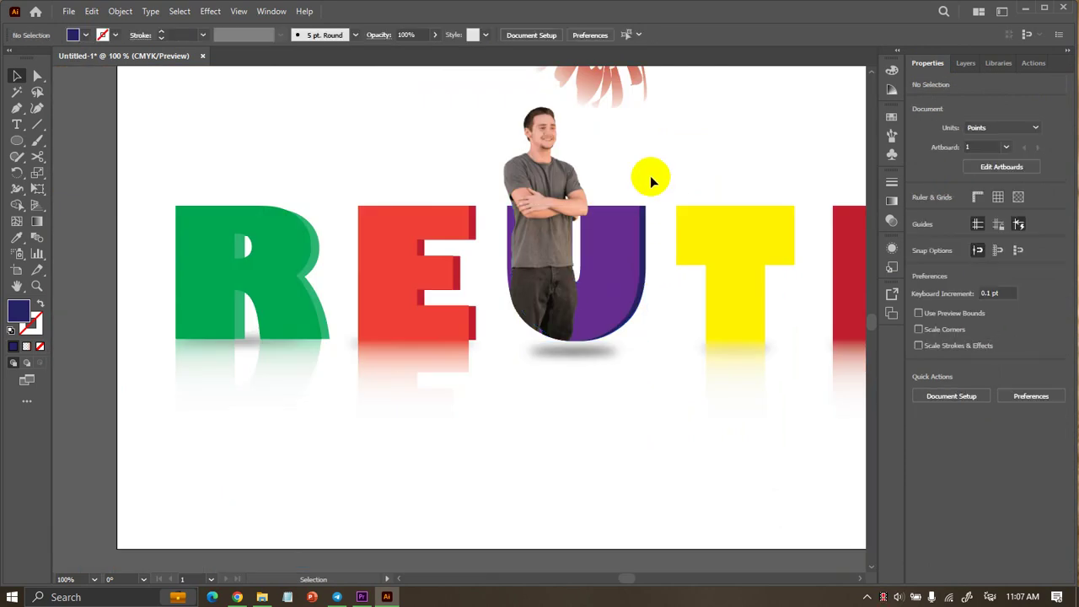
Make an offset duplicate of the yellow T.
scroll(650, 176, down, 1)
scroll(692, 186, down, 1)
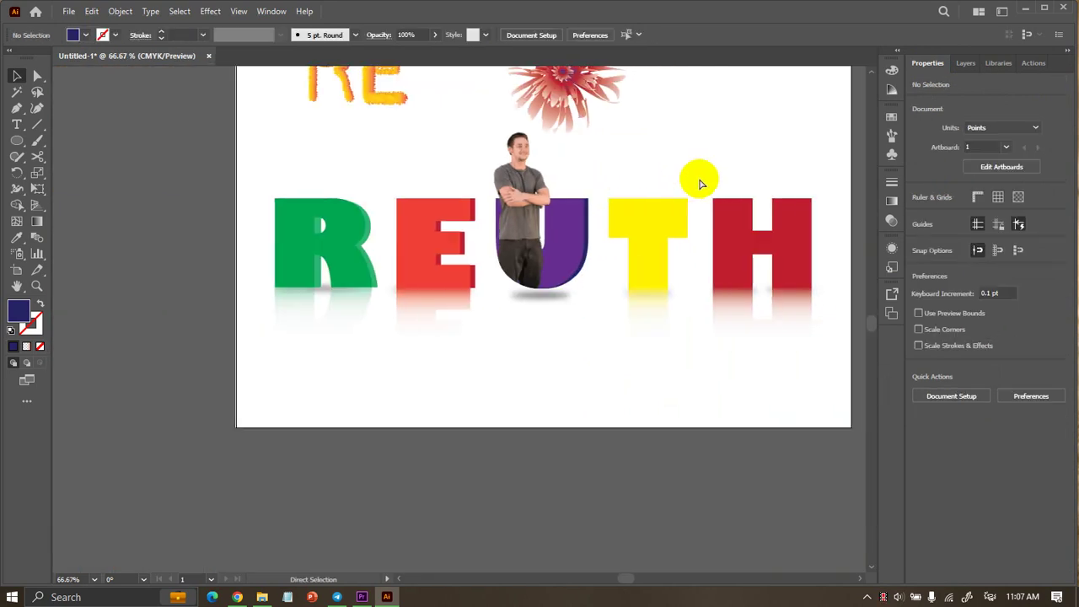
scroll(698, 184, up, 2)
scroll(699, 183, down, 1)
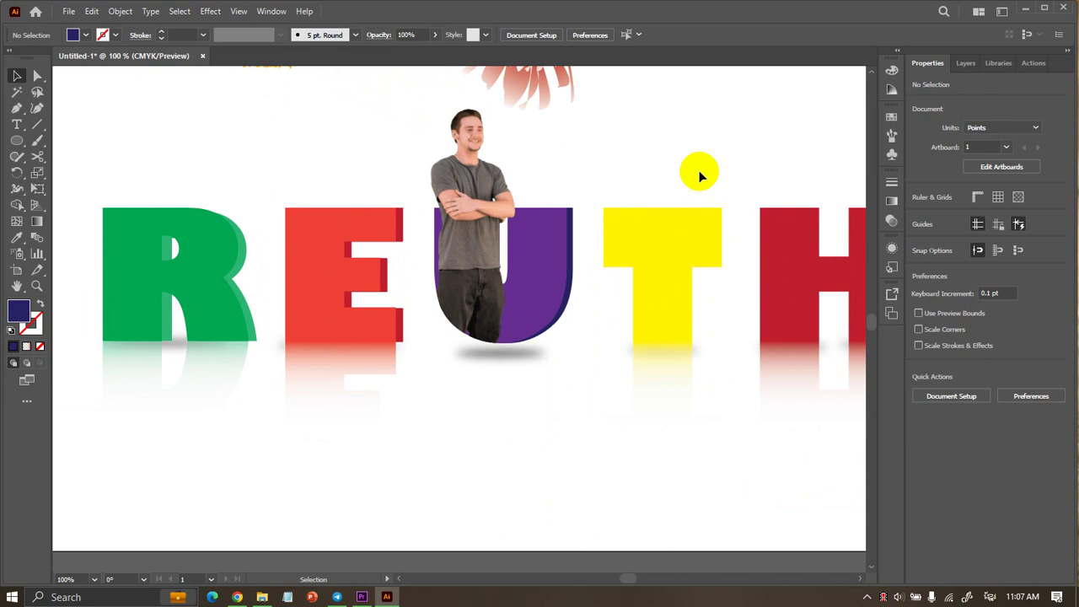
scroll(699, 177, down, 2)
scroll(698, 205, up, 3)
scroll(734, 248, up, 1)
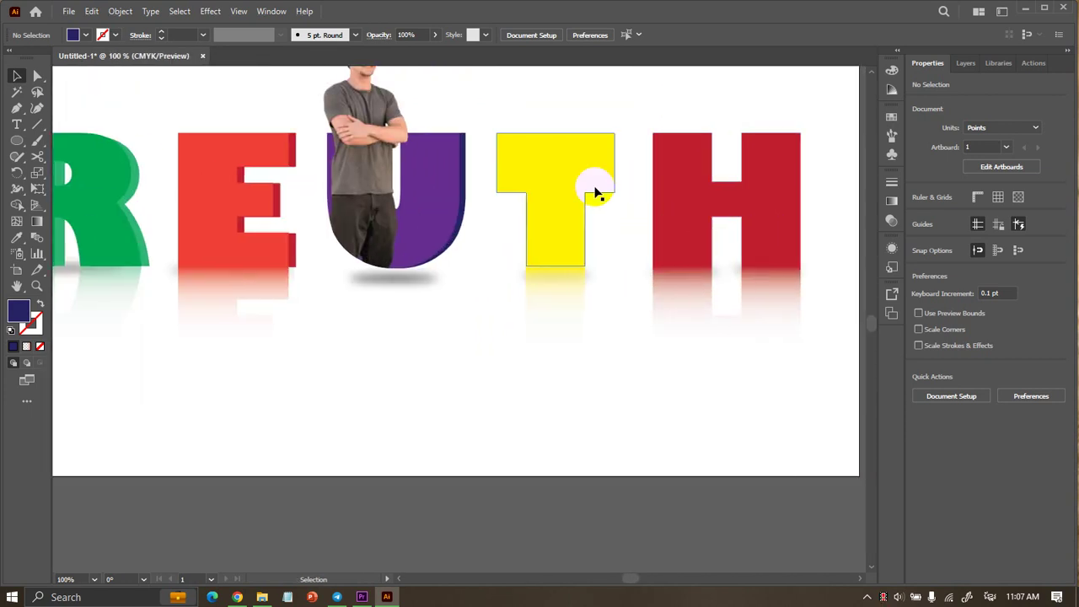
scroll(595, 193, up, 1)
scroll(595, 192, up, 1)
drag(582, 198, 583, 213)
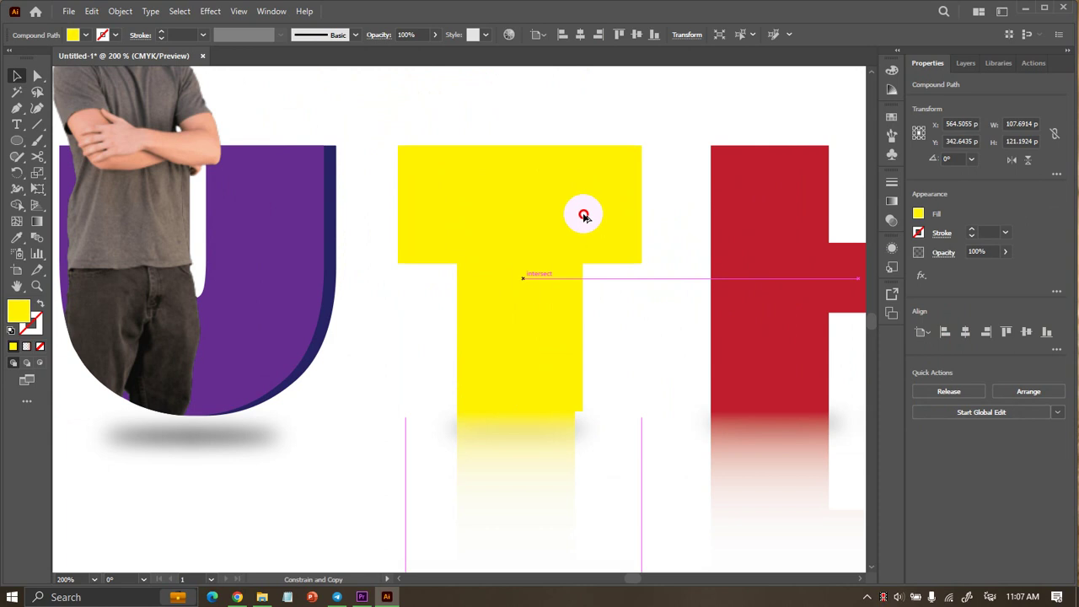
drag(583, 216, 583, 214)
Move the T copy one step lower in Layers and fill it orange.
click(963, 62)
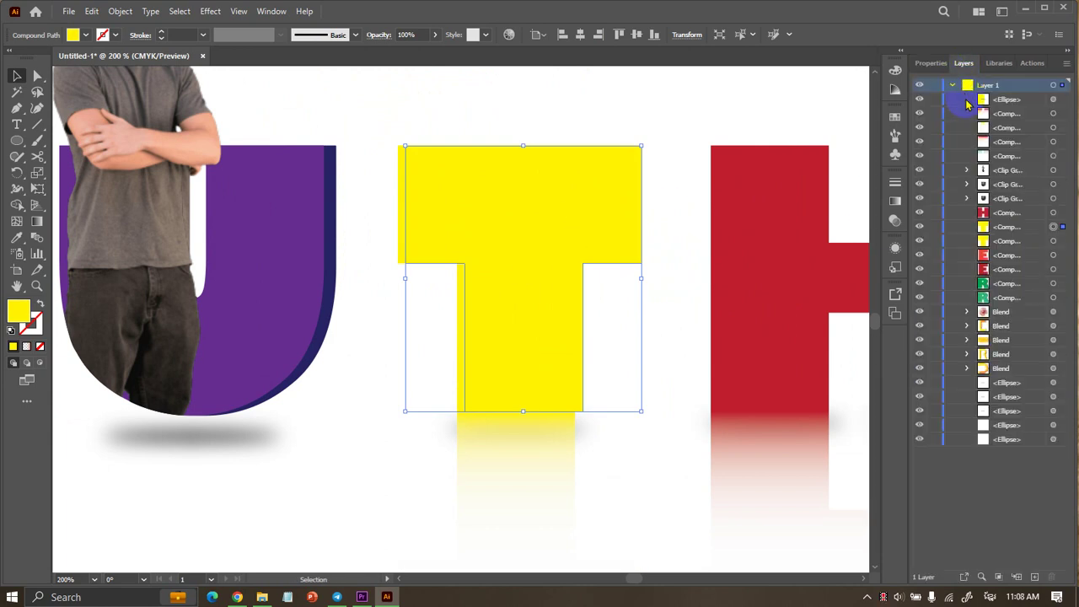
drag(1007, 226, 1007, 244)
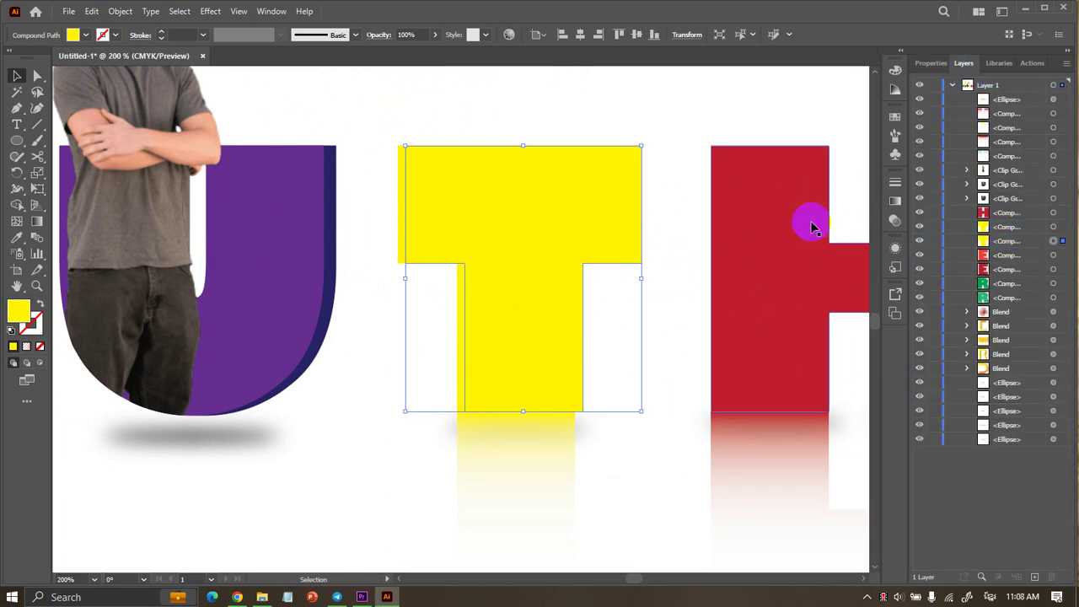
click(86, 37)
click(27, 67)
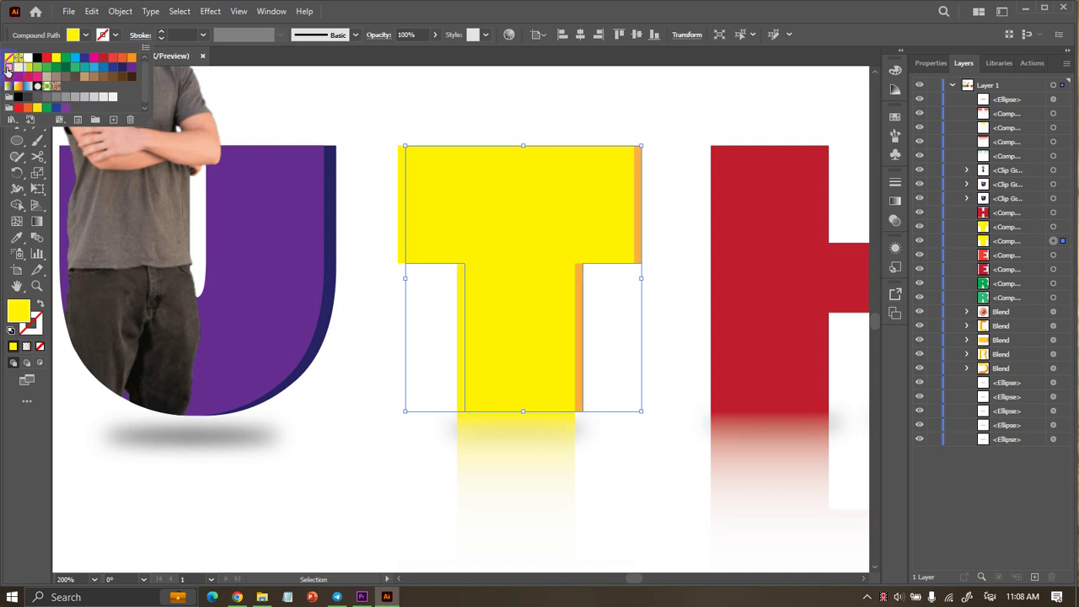
click(511, 96)
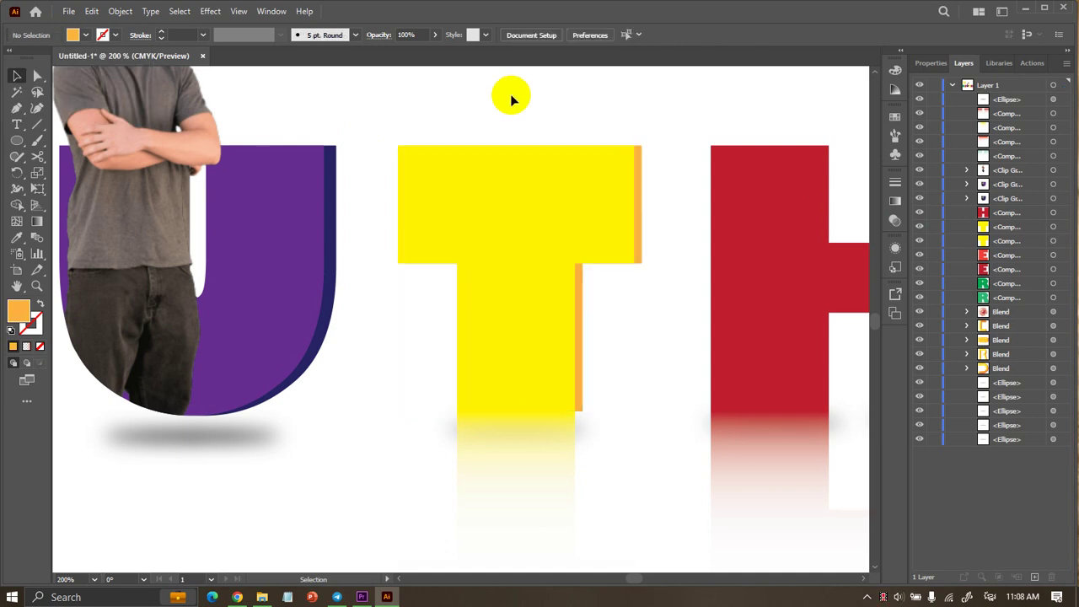
Nudge the yellow T slightly left and down to reveal the orange edge.
scroll(717, 284, up, 1)
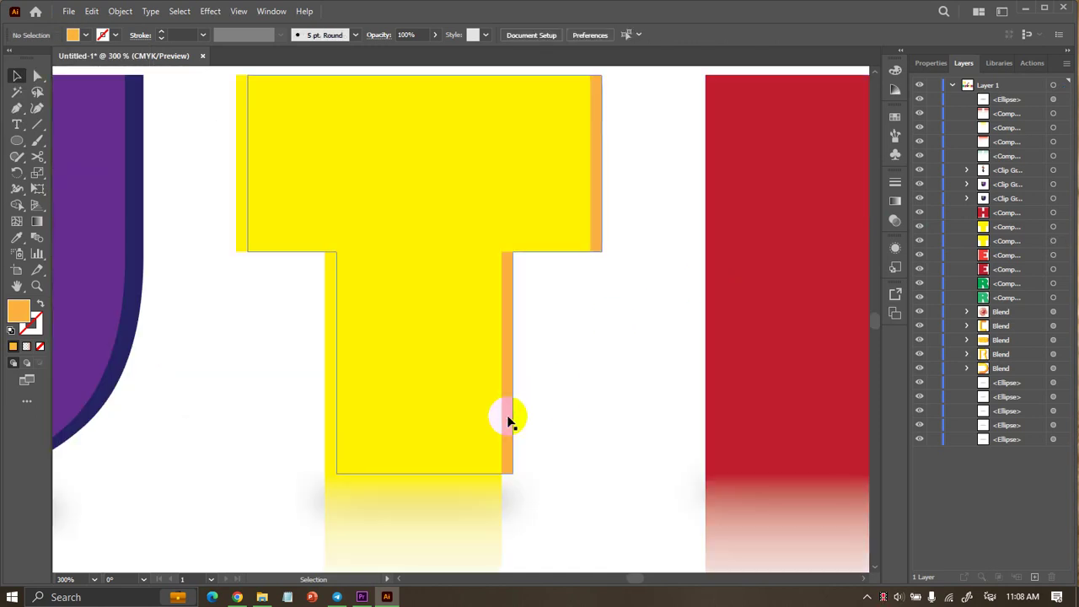
drag(506, 417, 503, 419)
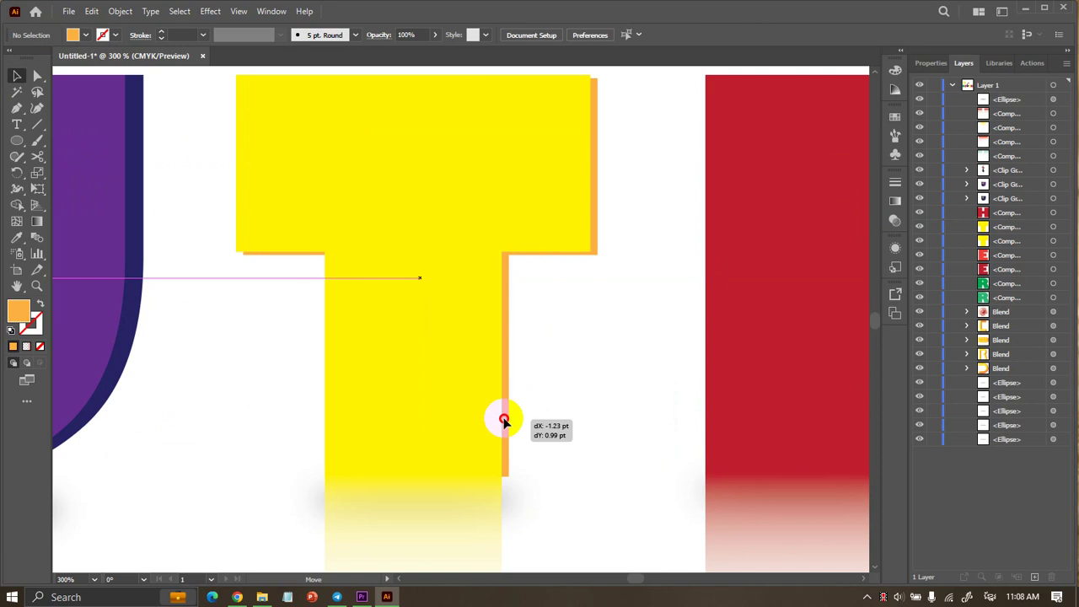
scroll(548, 379, down, 2)
click(575, 361)
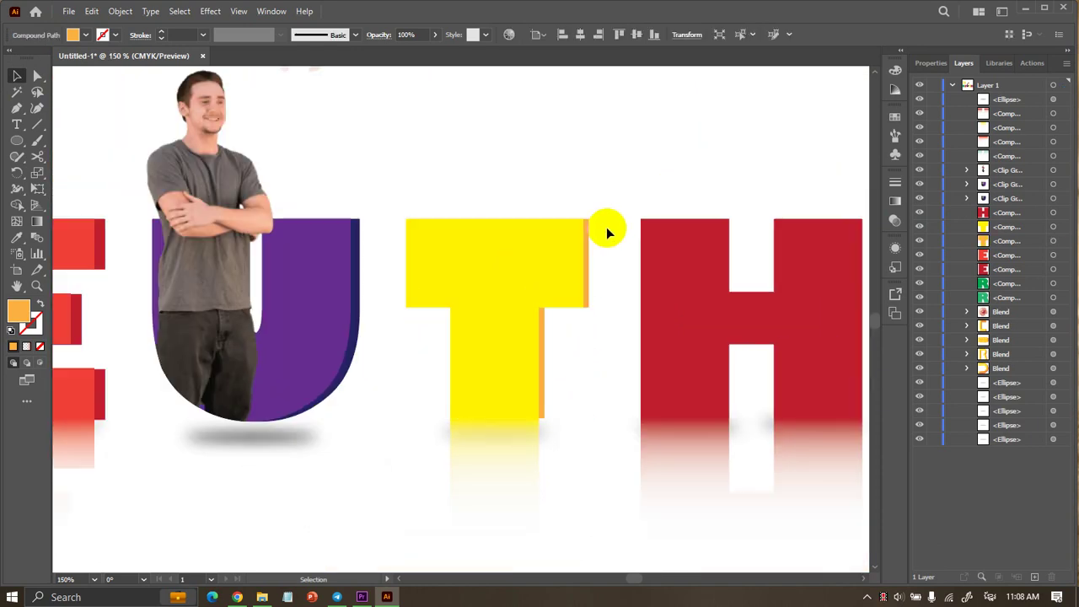
scroll(609, 210, down, 3)
scroll(613, 198, up, 3)
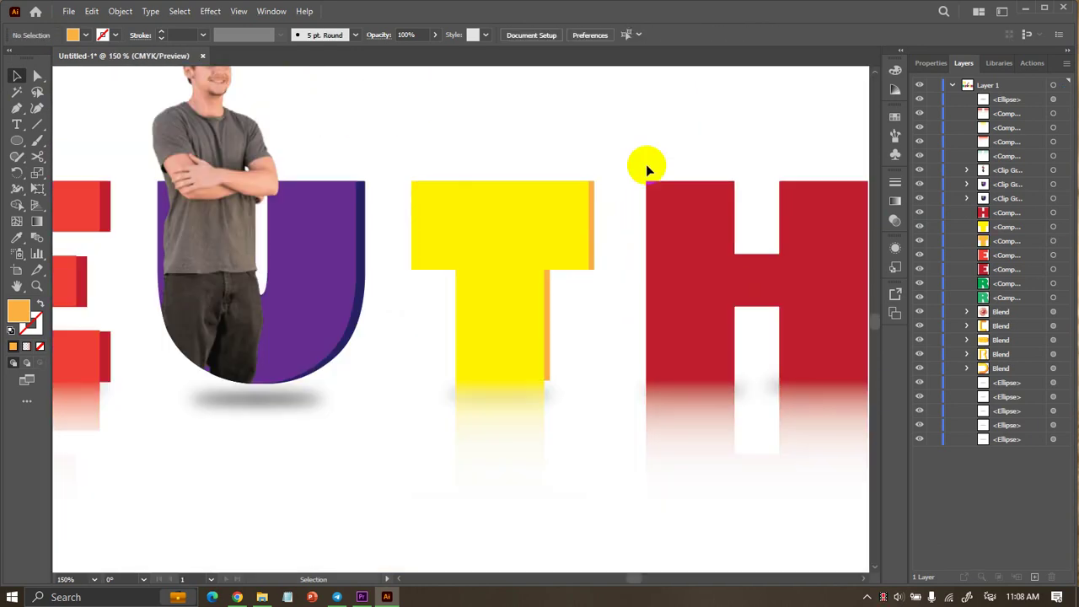
scroll(659, 159, down, 2)
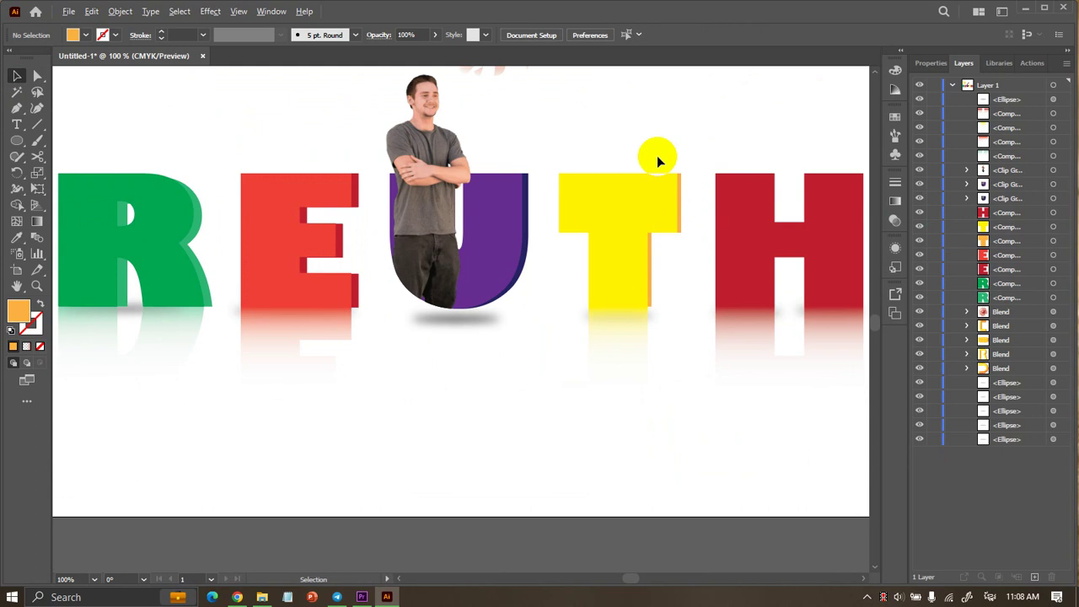
scroll(658, 158, down, 1)
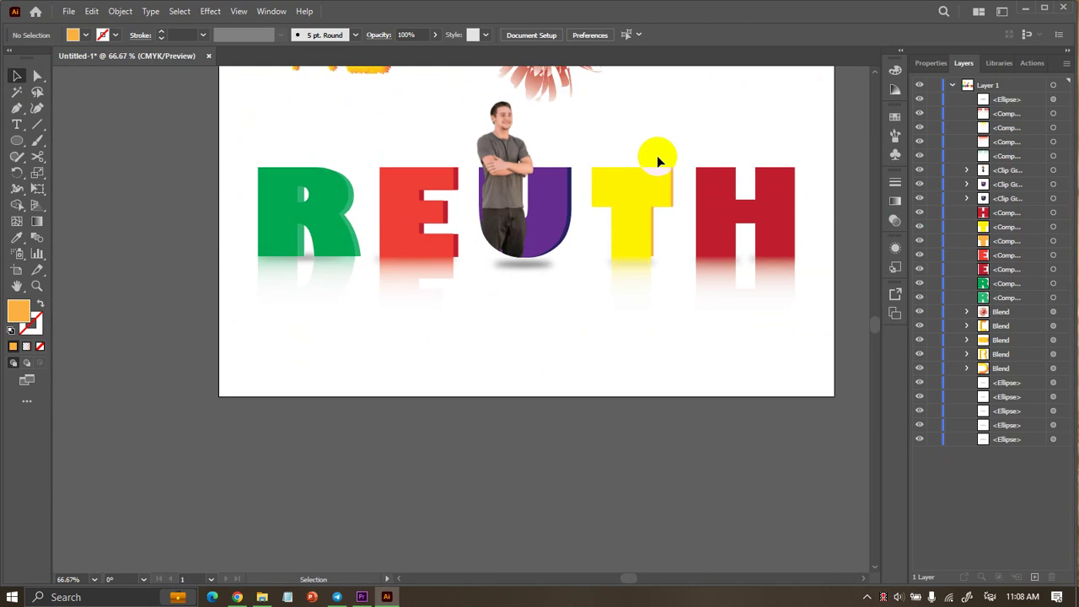
Duplicate the red H slightly right, place the copy behind, and fill it brighter red.
scroll(770, 176, up, 2)
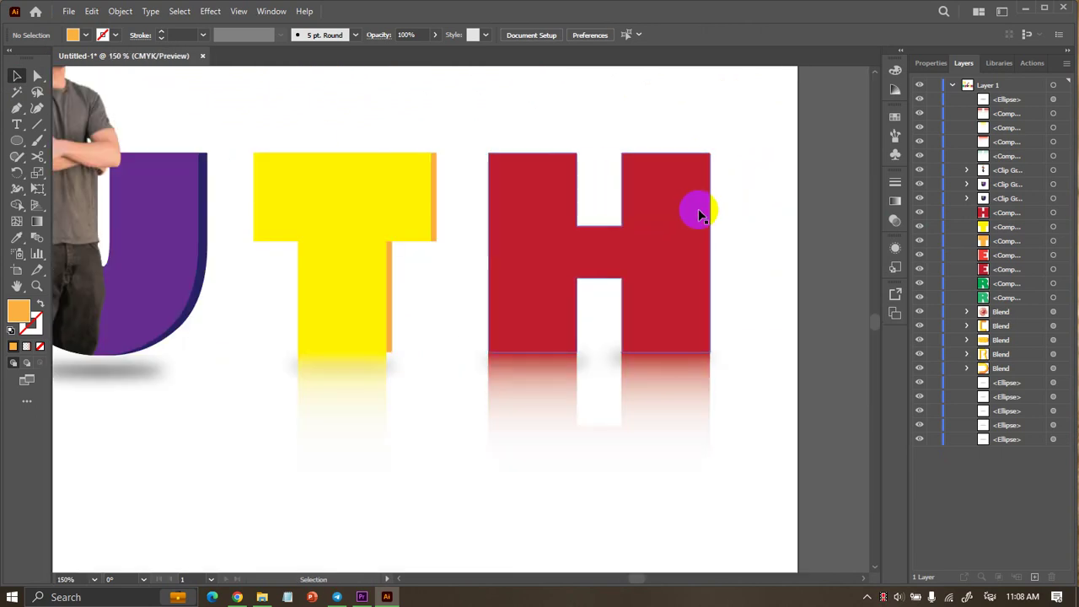
click(697, 214)
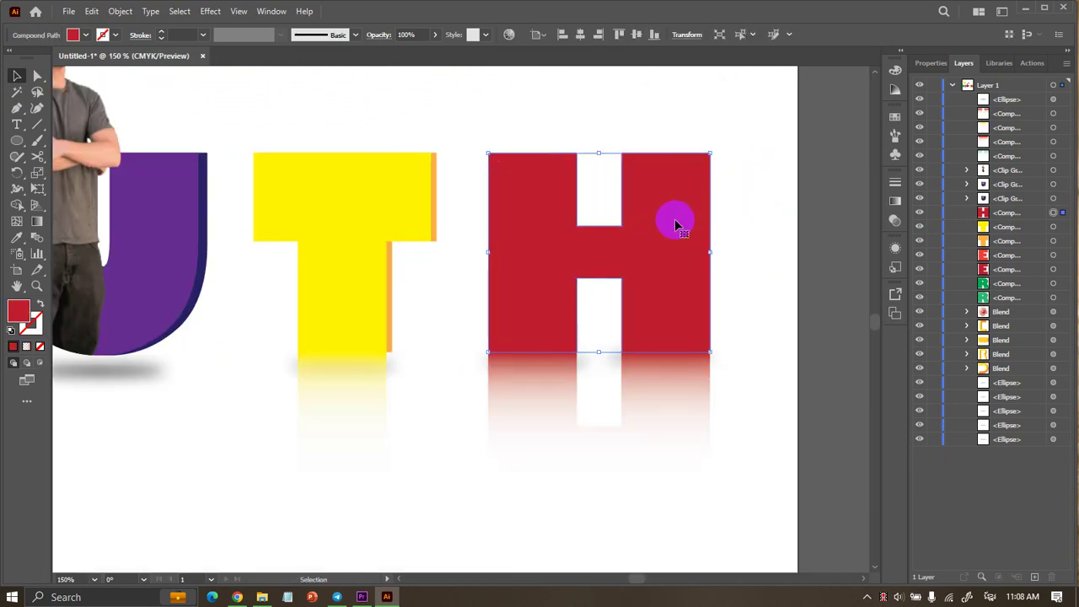
drag(599, 252, 606, 249)
drag(1007, 212, 1012, 236)
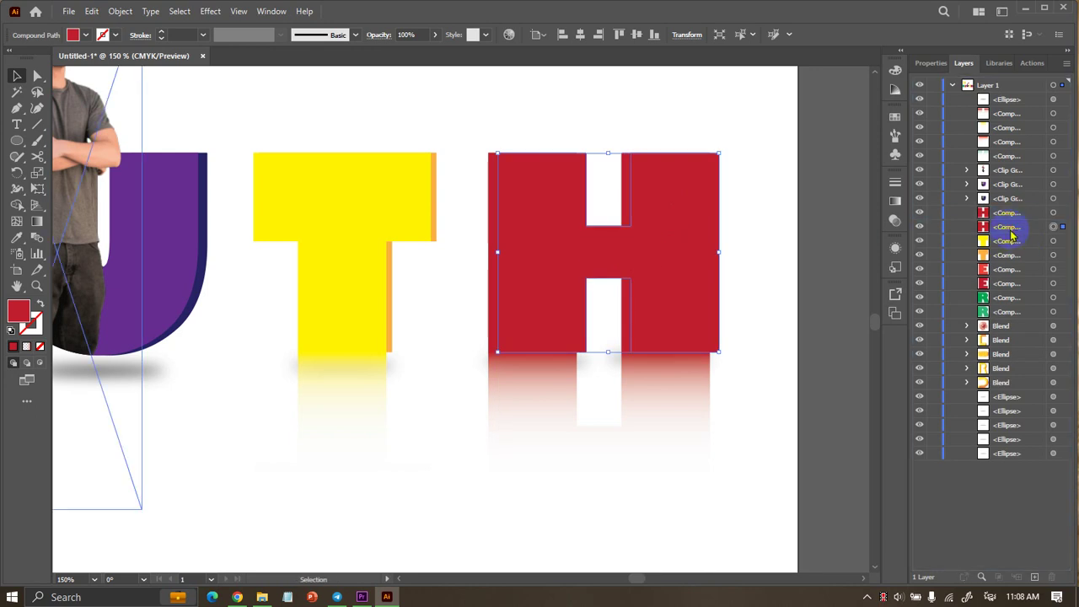
click(85, 35)
click(110, 62)
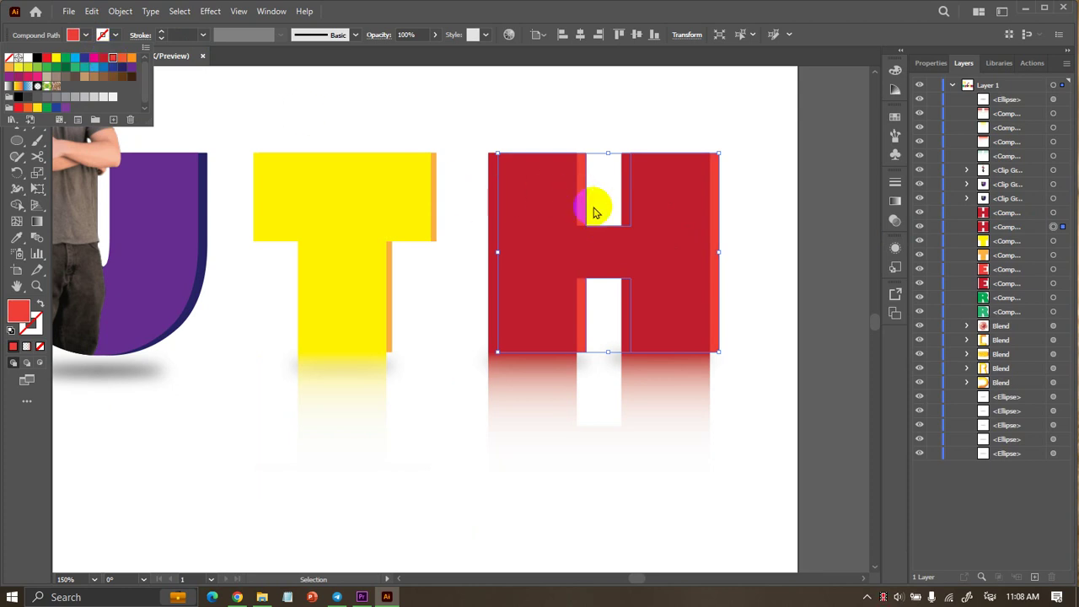
Shift the dark red H slightly left and zoom out to view the whole artboard.
click(773, 221)
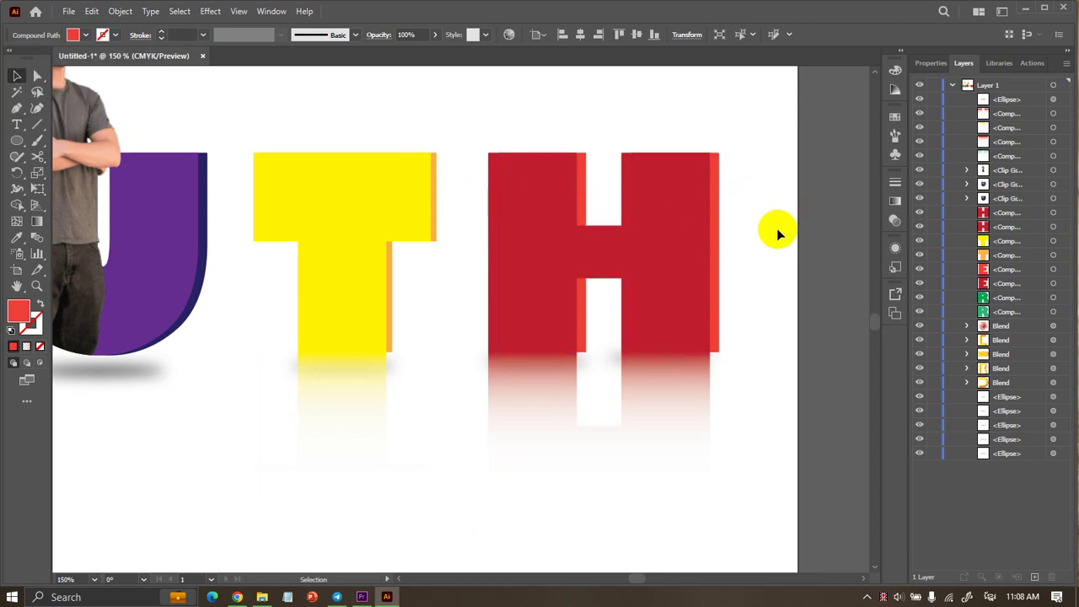
scroll(564, 213, up, 2)
drag(608, 205, 603, 205)
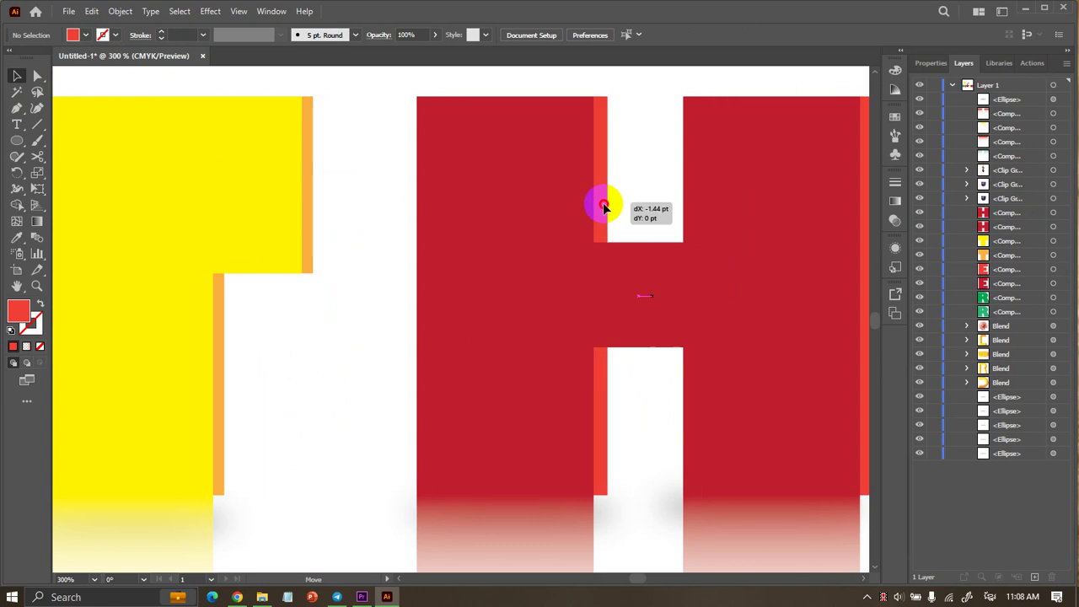
scroll(604, 205, down, 3)
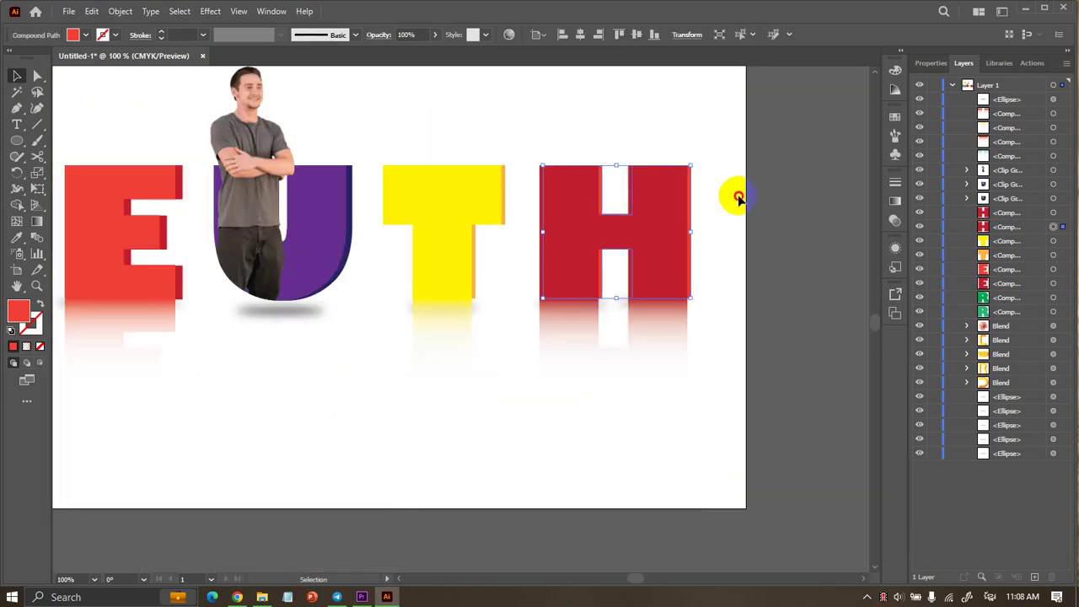
scroll(754, 312, left, 2)
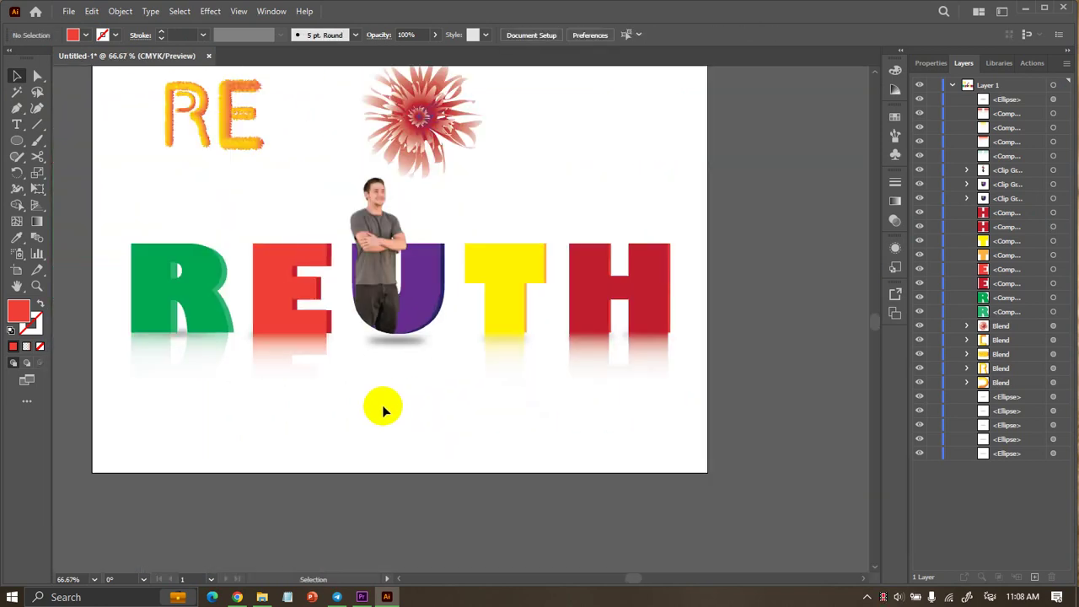
key(ctrl+0)
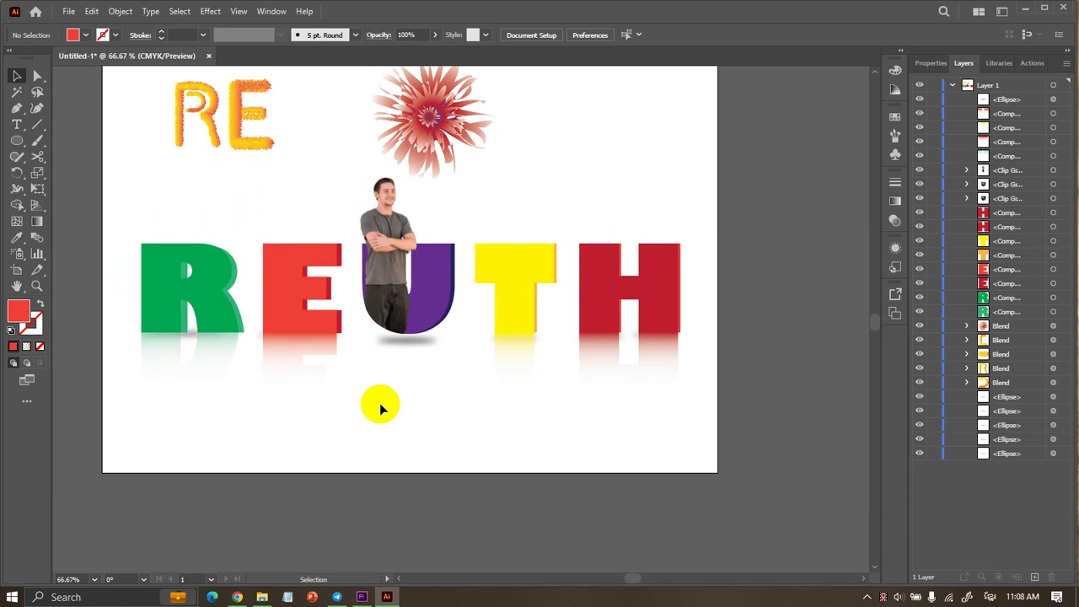
key(ctrl+1)
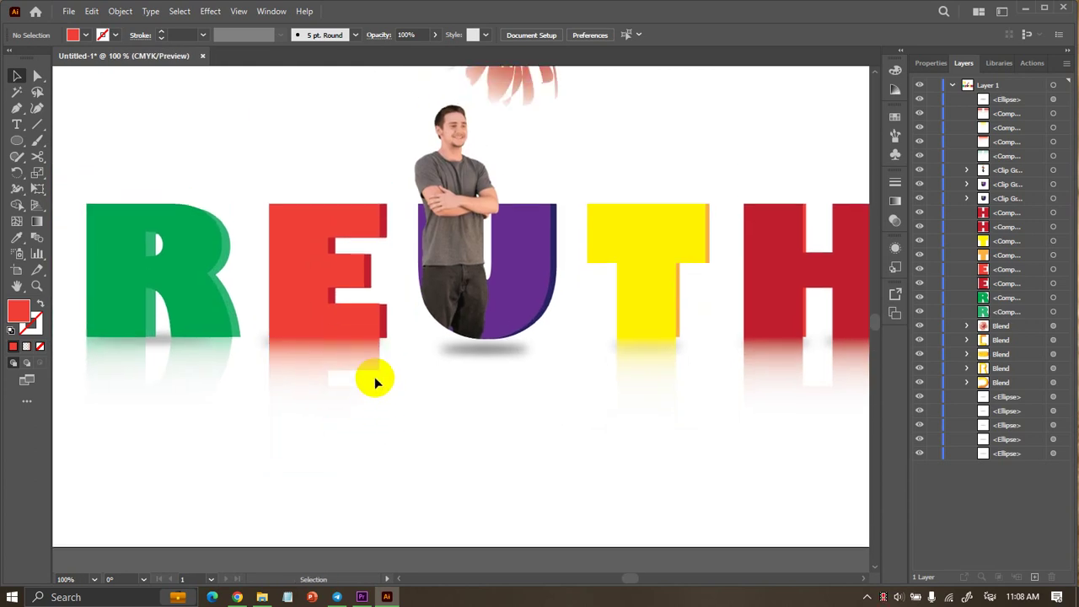
key(ctrl+minus)
key(ctrl+minus)
scroll(412, 455, up, 1)
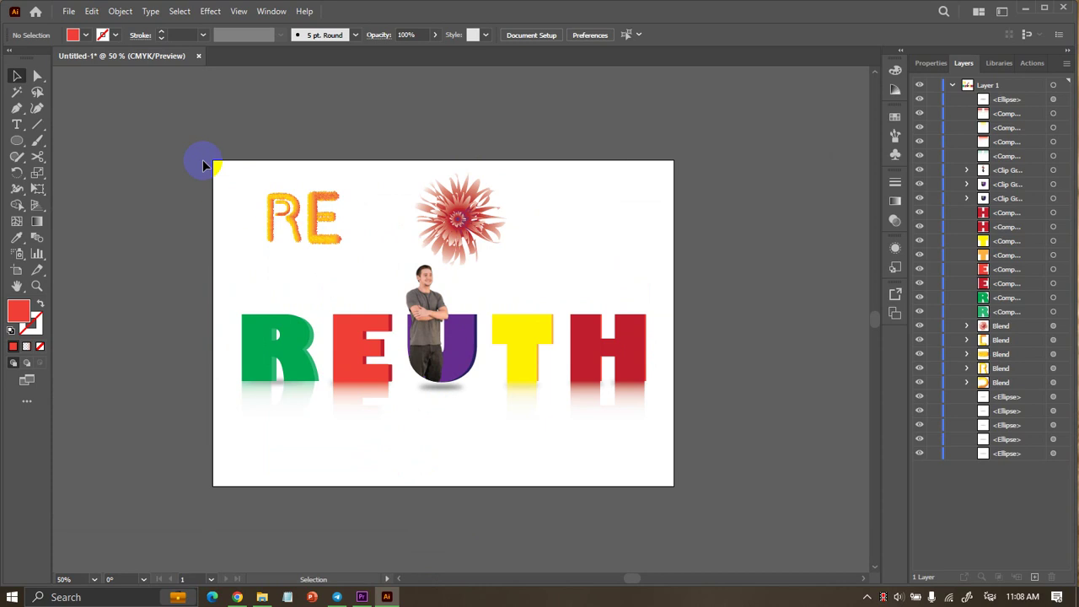
Delete the RE sample text and flower, then test-move the letters upward and undo.
drag(203, 166, 666, 240)
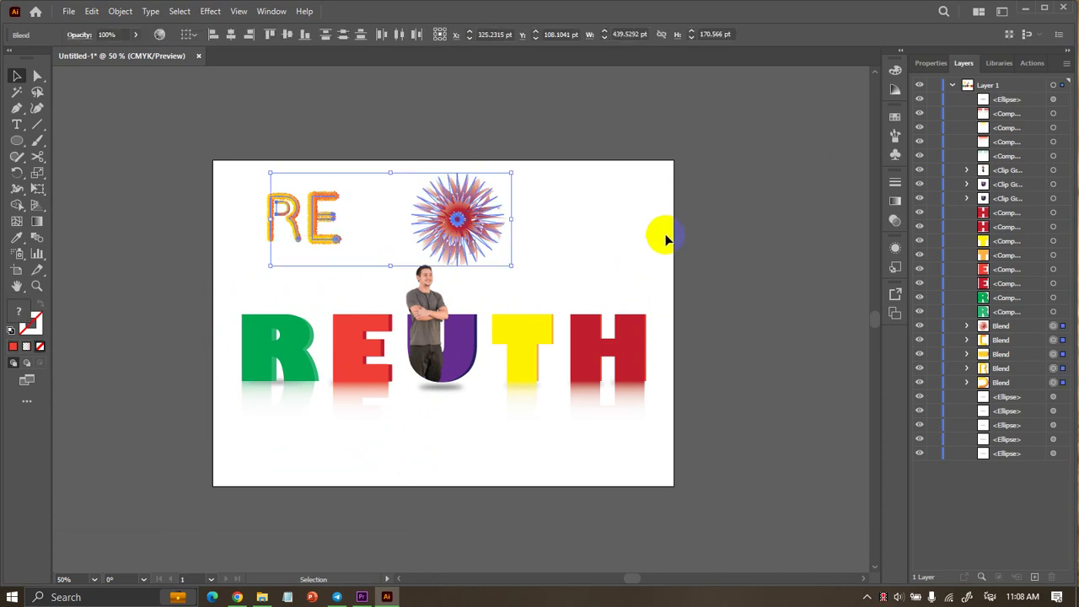
key(Delete)
drag(703, 258, 144, 370)
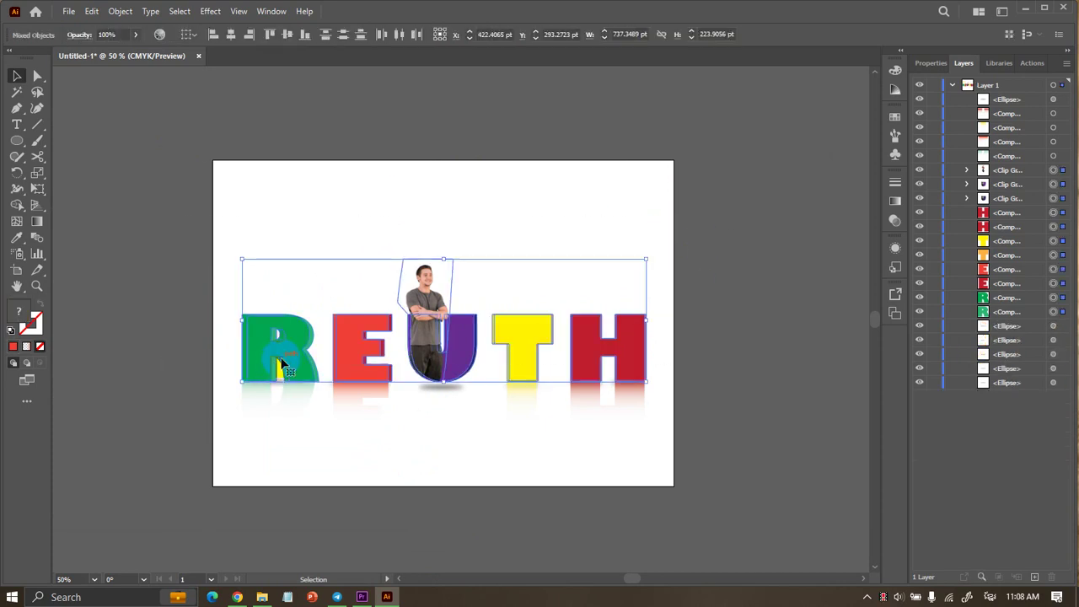
drag(282, 364, 276, 324)
click(781, 317)
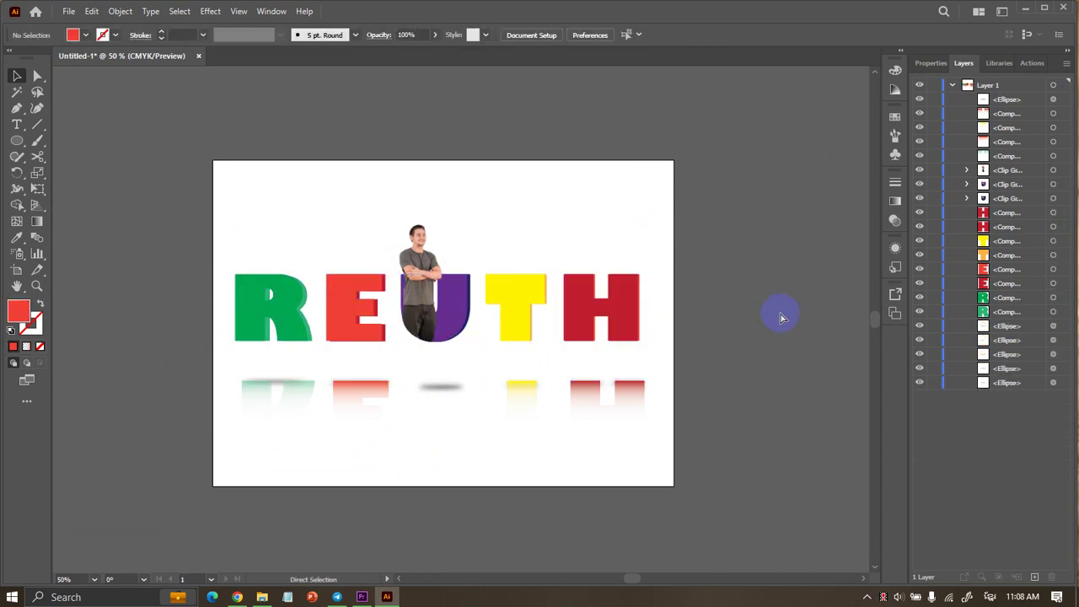
key(ctrl+z)
key(ctrl+z)
Move the REUTH letters, man and reflections up together.
click(233, 436)
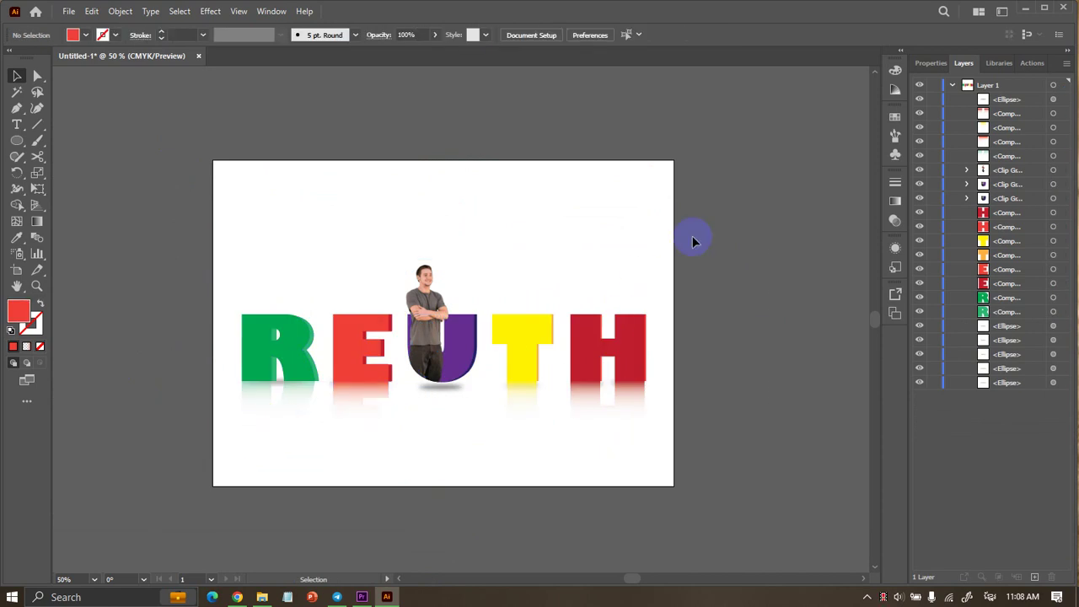
drag(721, 223, 7, 477)
drag(483, 364, 481, 317)
click(510, 453)
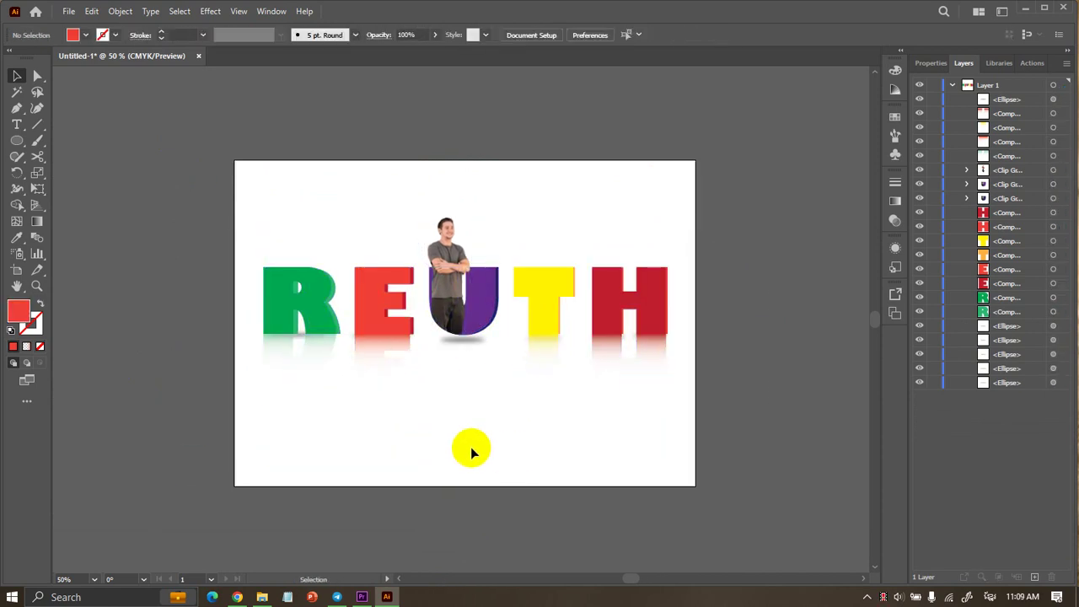
alt+scroll(427, 418, up, 1)
scroll(427, 418, up, 1)
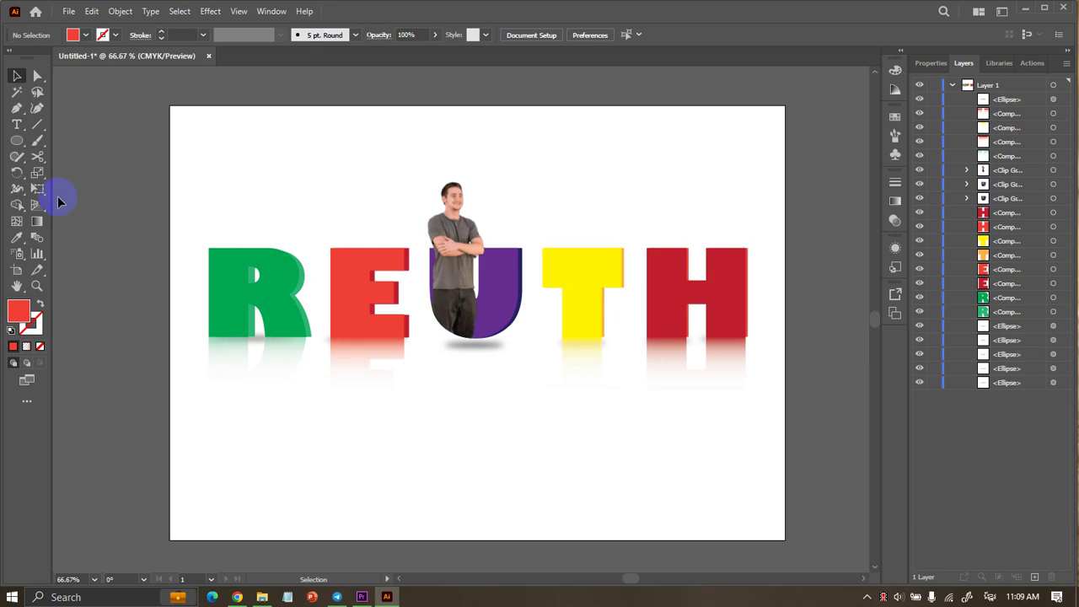
Draw a red rectangle over the artboard's lower half and send it behind all artwork.
drag(27, 148, 81, 140)
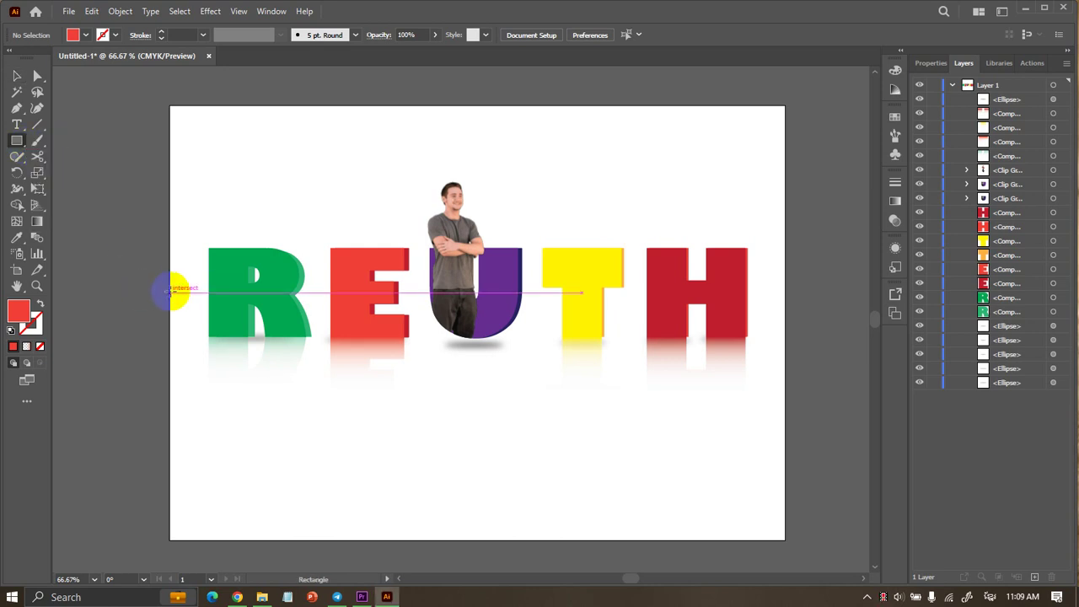
mouse_move(169, 242)
mouse_down()
mouse_move(761, 555)
mouse_move(785, 539)
mouse_up()
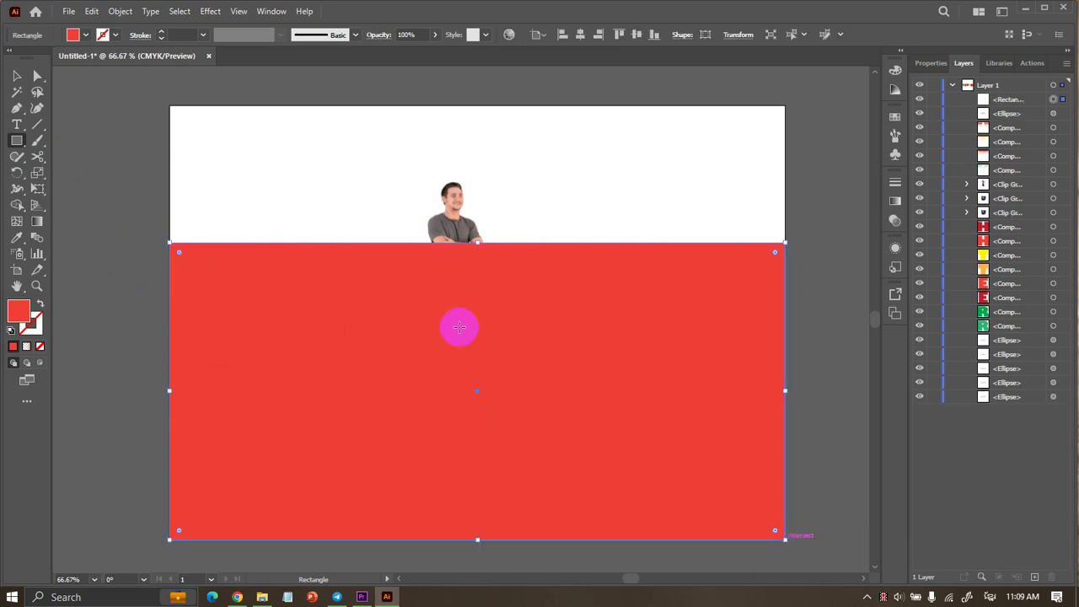
click(17, 77)
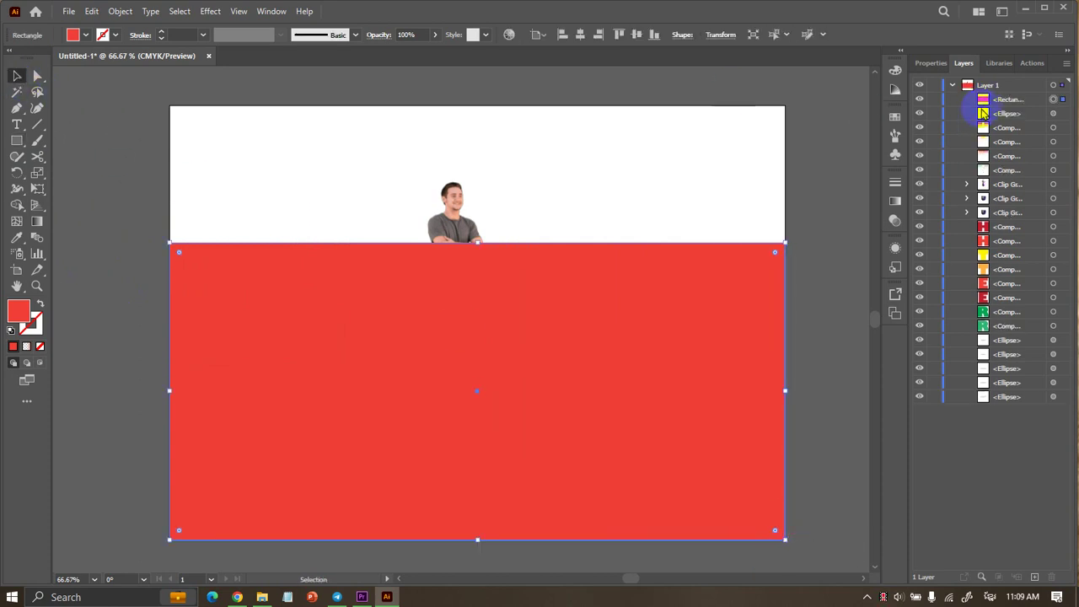
drag(1003, 100, 1003, 405)
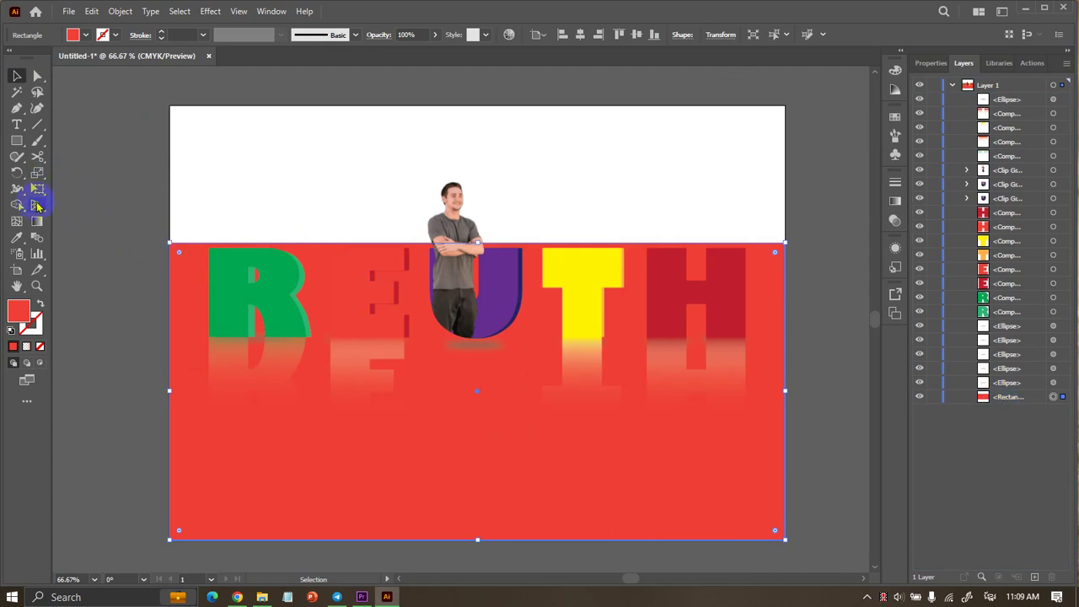
Add anchor points on the rectangle's left and right edges.
drag(17, 110, 48, 125)
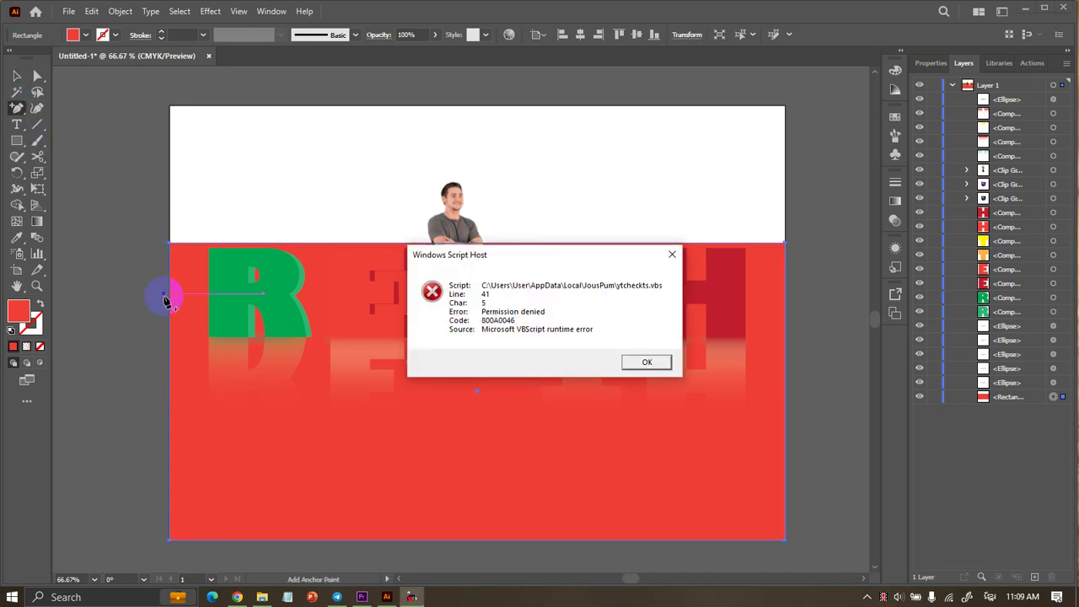
click(647, 362)
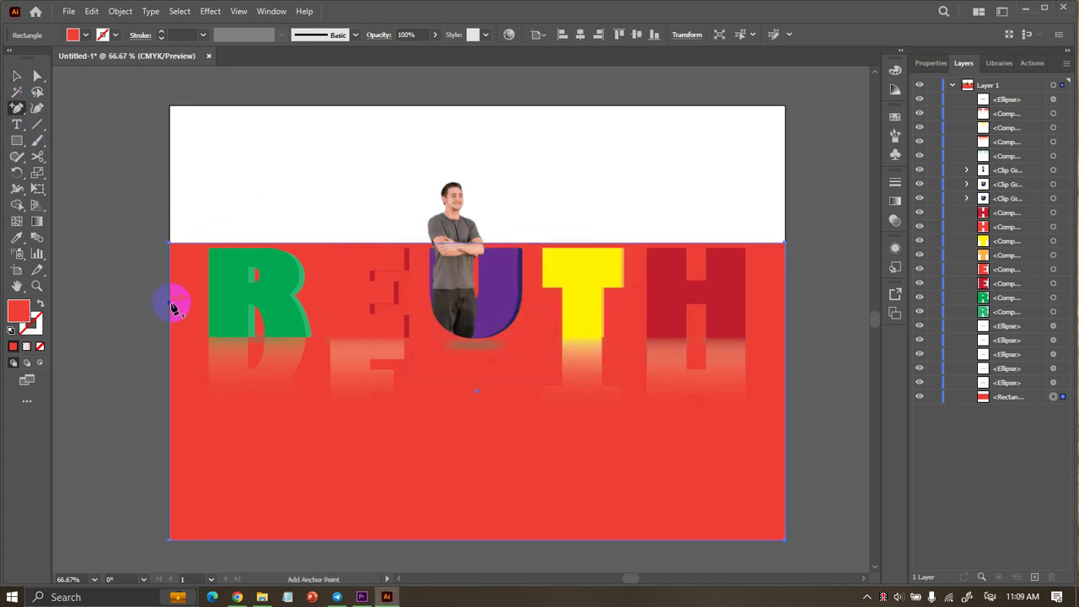
click(170, 310)
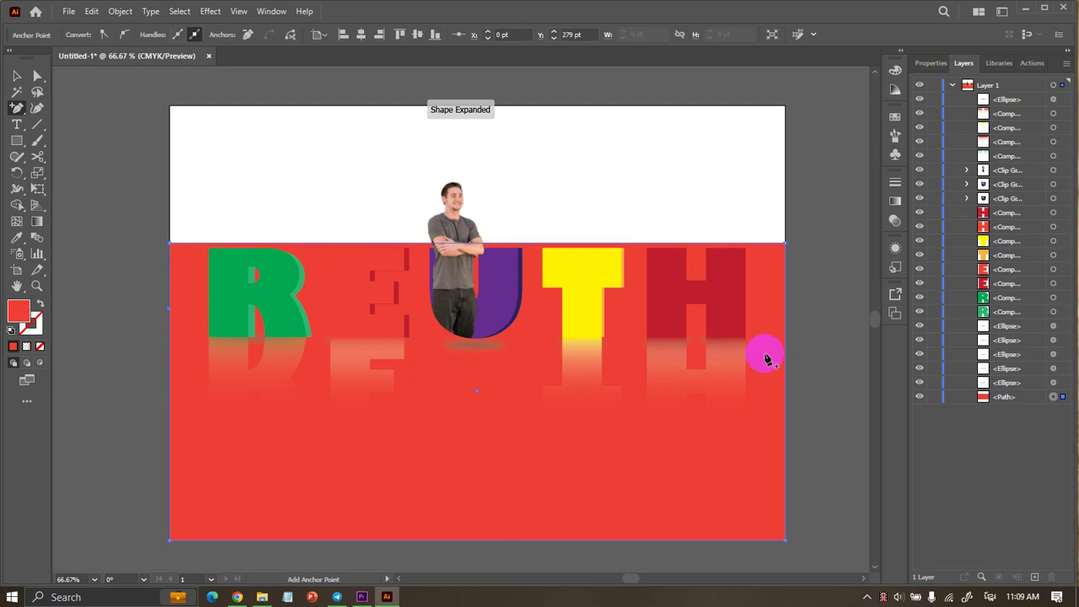
click(784, 306)
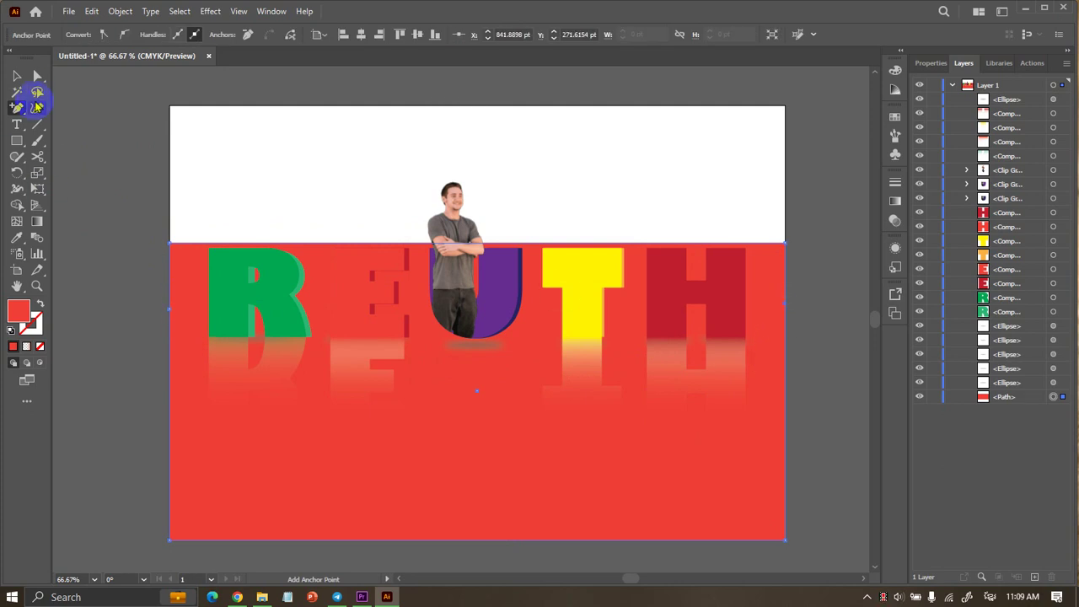
Try slanting the rectangle's top-left corner inward, then undo.
mouse_move(175, 252)
mouse_down()
mouse_move(211, 197)
mouse_move(203, 182)
mouse_up()
key(ctrl+z)
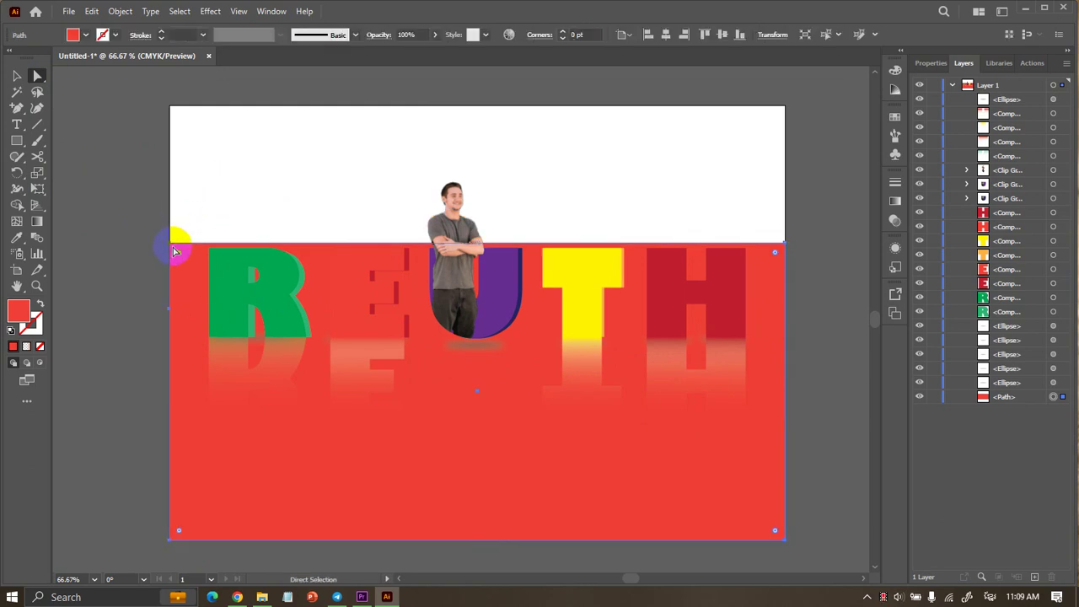
drag(174, 251, 163, 243)
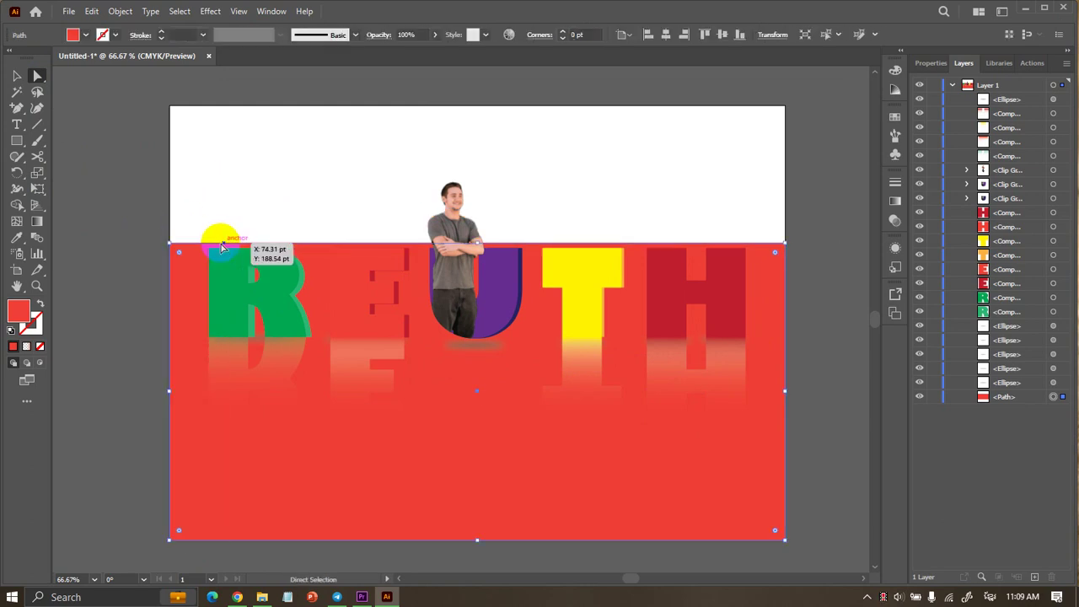
click(170, 245)
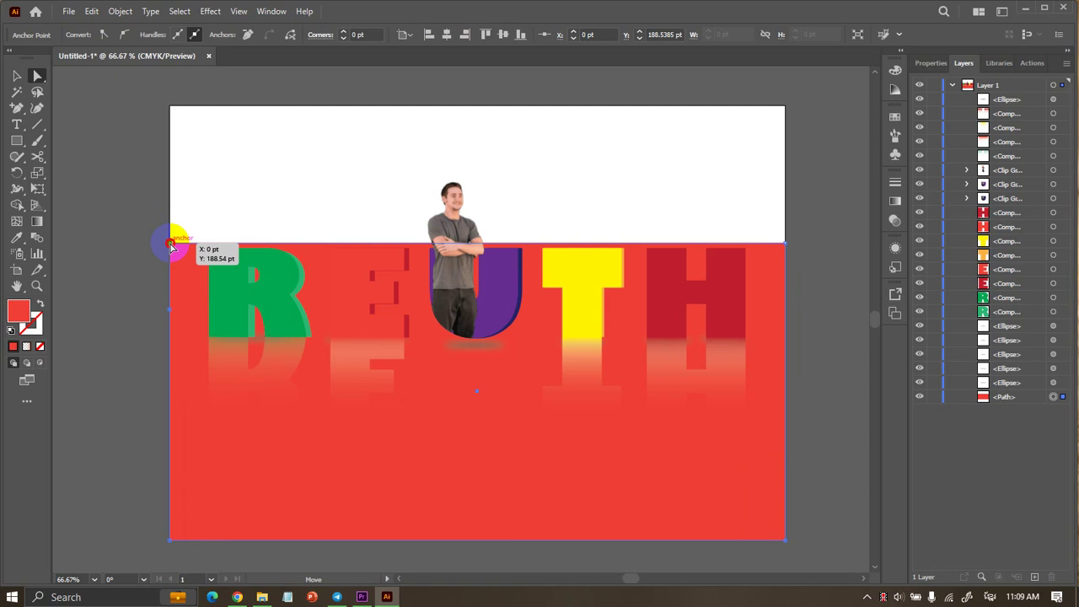
mouse_move(170, 244)
mouse_down()
mouse_move(217, 243)
mouse_move(229, 209)
mouse_move(206, 191)
mouse_up()
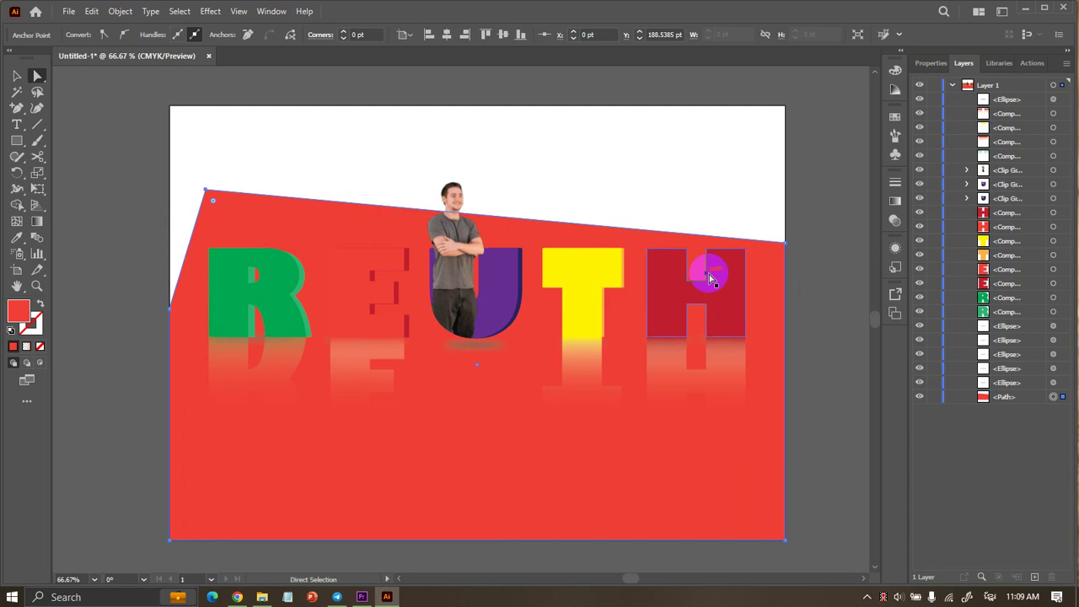
key(ctrl+z)
Test another corner slant and undo back to a plain rectangle in front of everything.
click(784, 252)
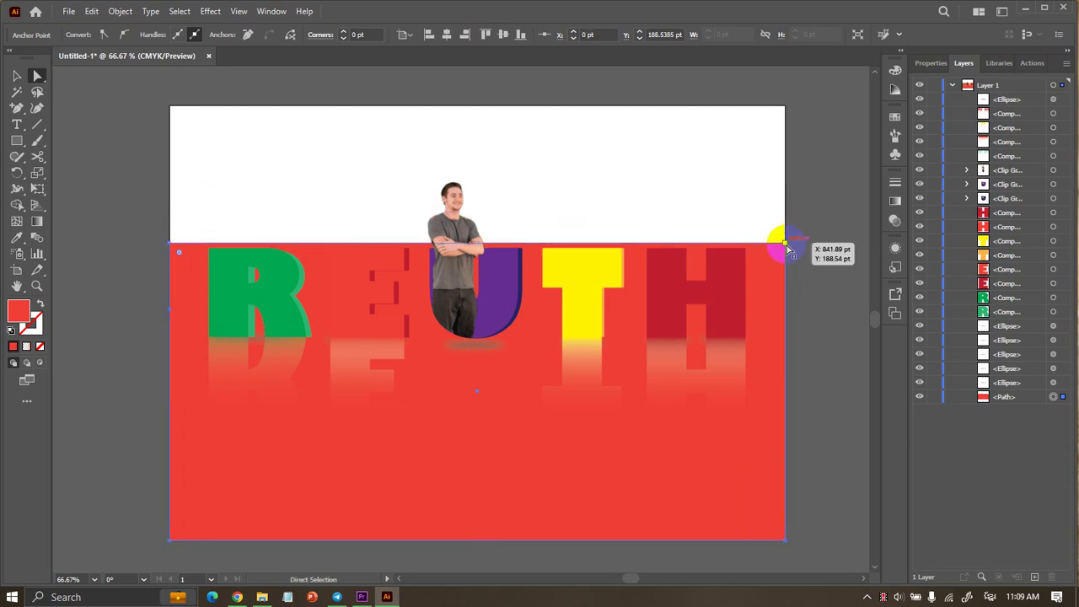
shift+click(171, 245)
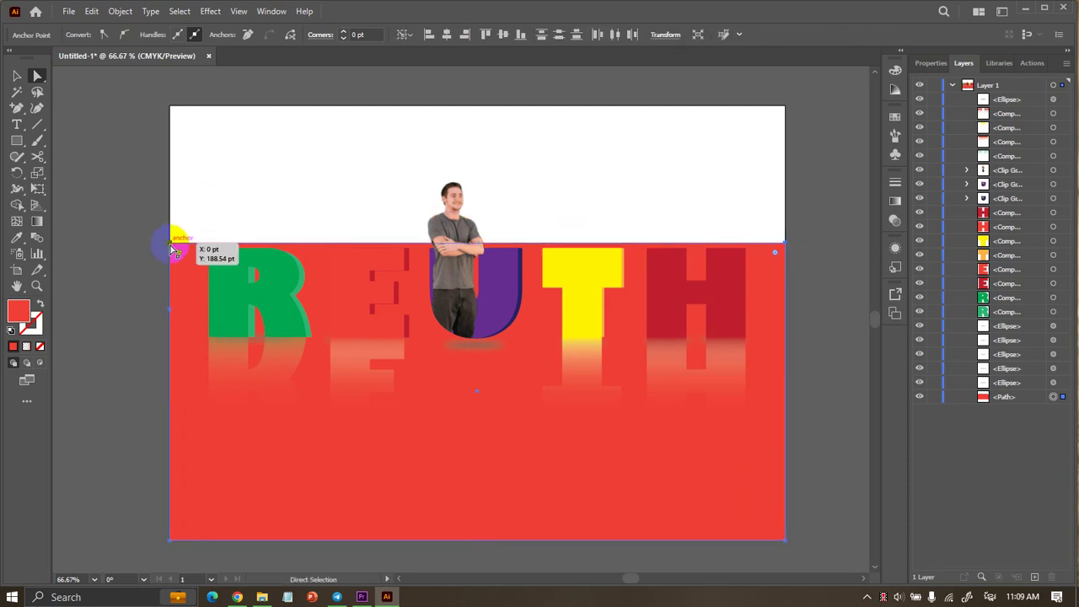
click(202, 248)
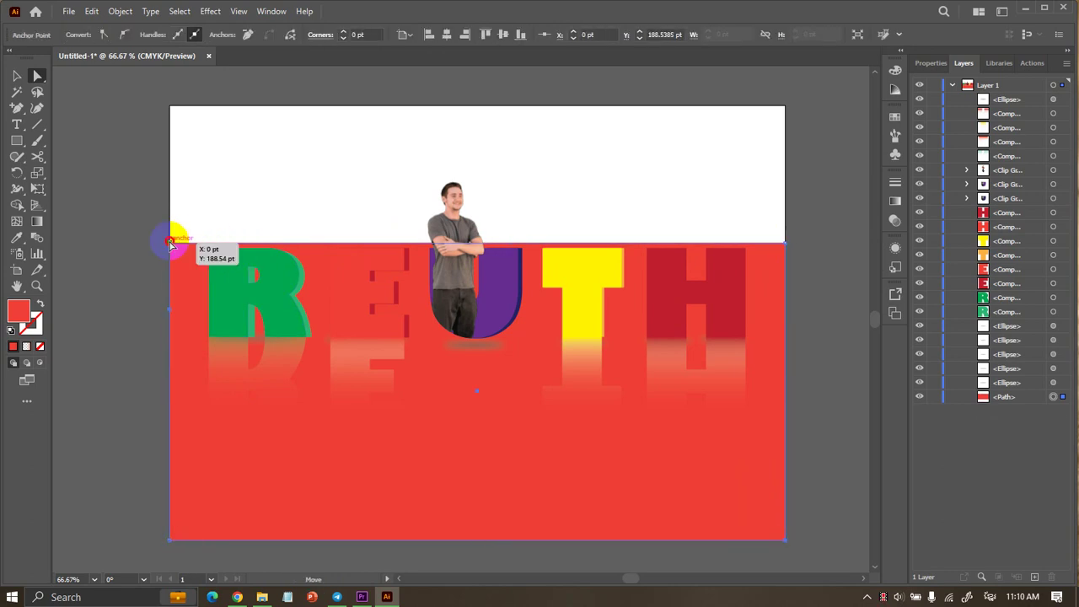
drag(170, 245, 198, 240)
key(ctrl+z)
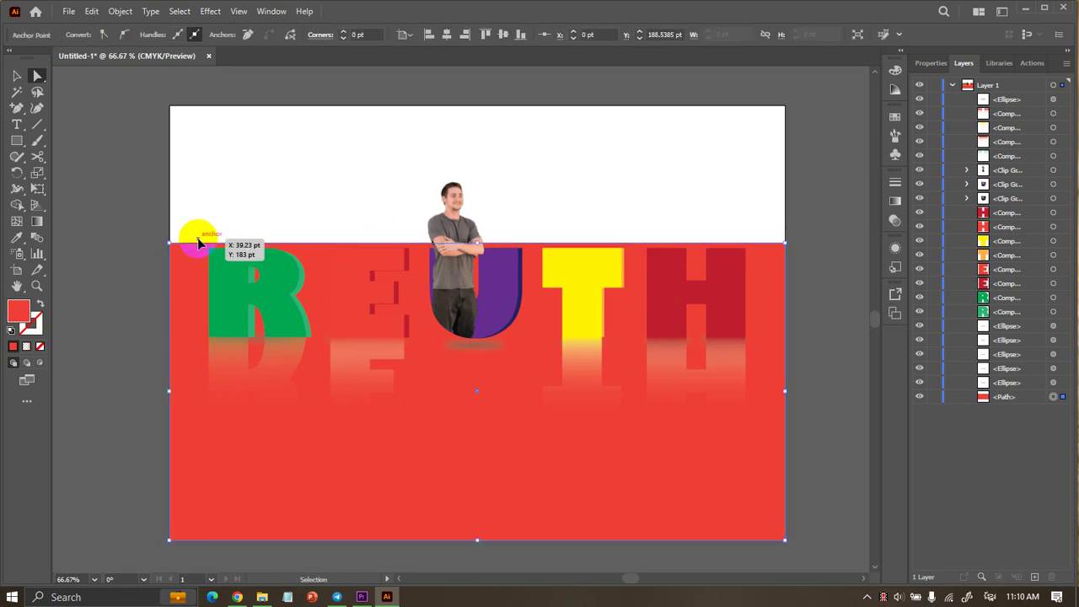
key(ctrl+z)
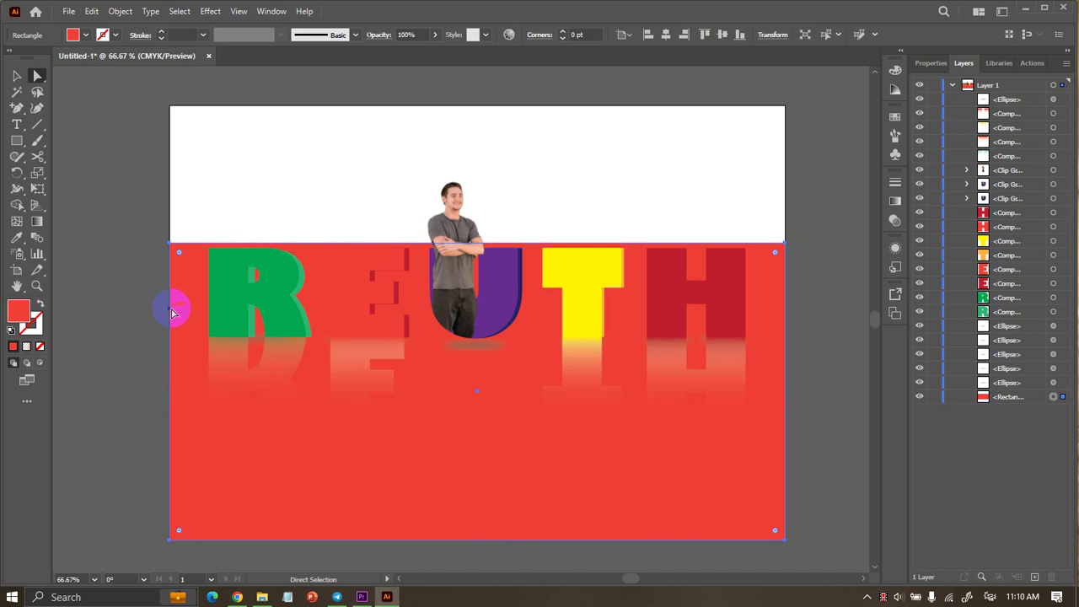
key(ctrl+z)
Pull both top corners of the red rectangle inward to form a level-topped trapezoid.
click(173, 247)
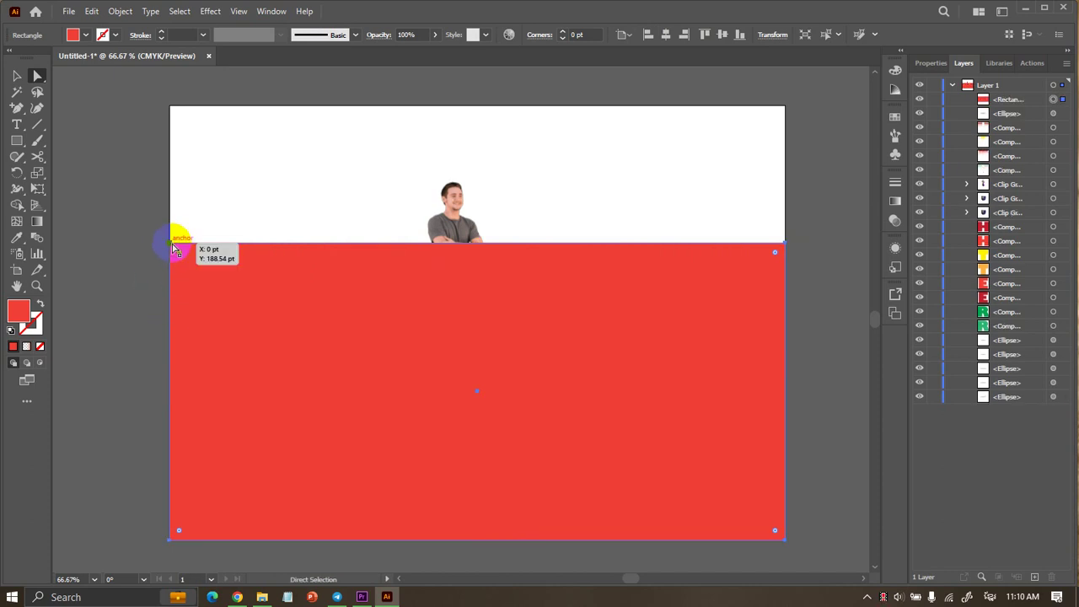
mouse_move(173, 244)
mouse_down()
mouse_move(196, 242)
mouse_move(206, 298)
mouse_up()
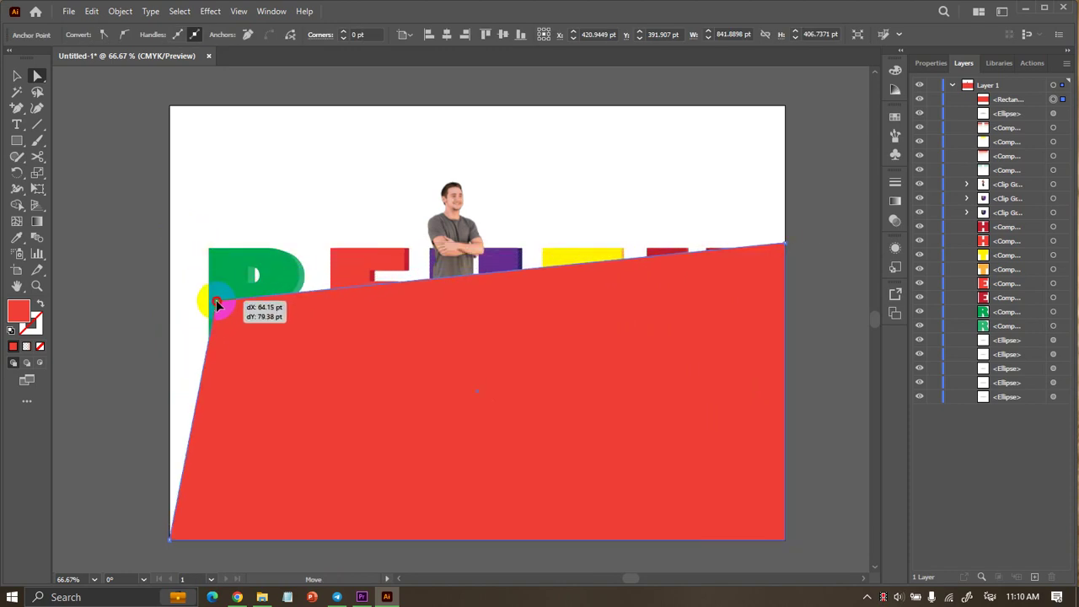
drag(205, 297, 221, 290)
drag(786, 248, 735, 289)
Widen the trapezoid evenly past the artboard sides and reposition it.
click(17, 75)
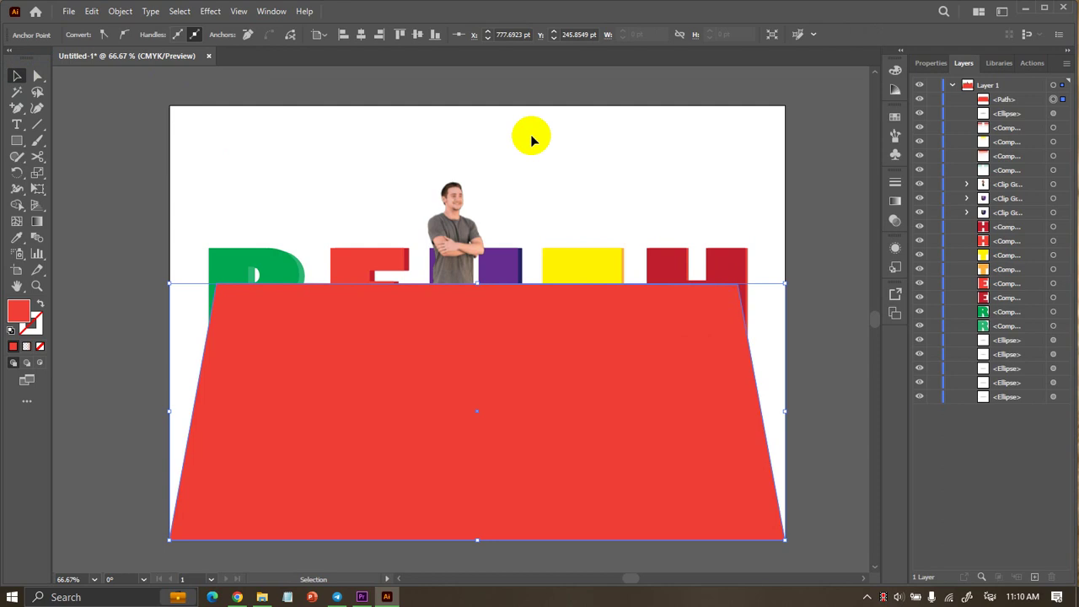
click(848, 133)
click(710, 356)
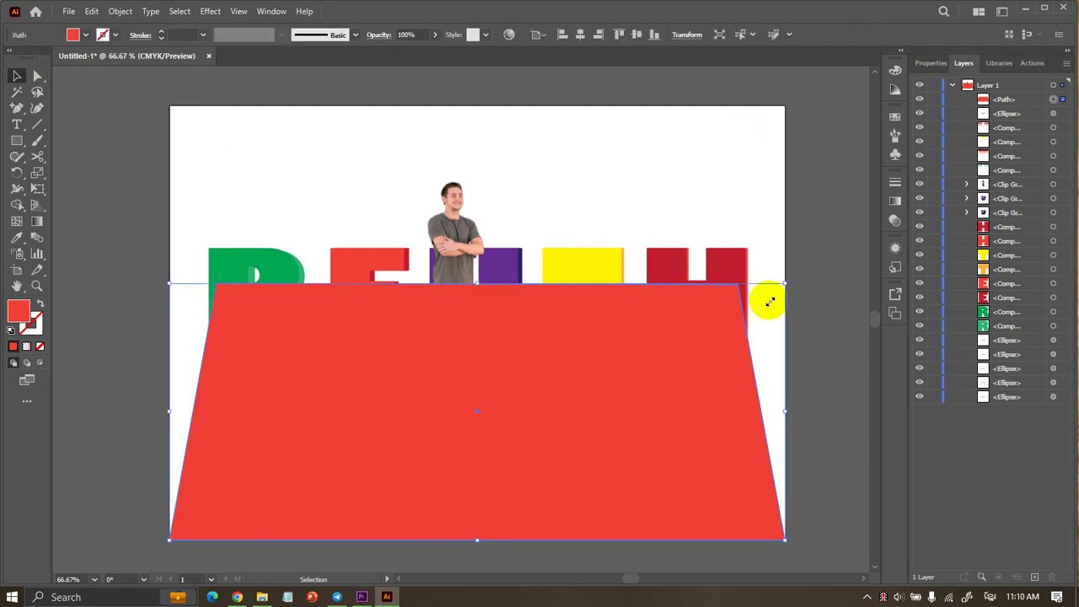
drag(784, 284, 851, 245)
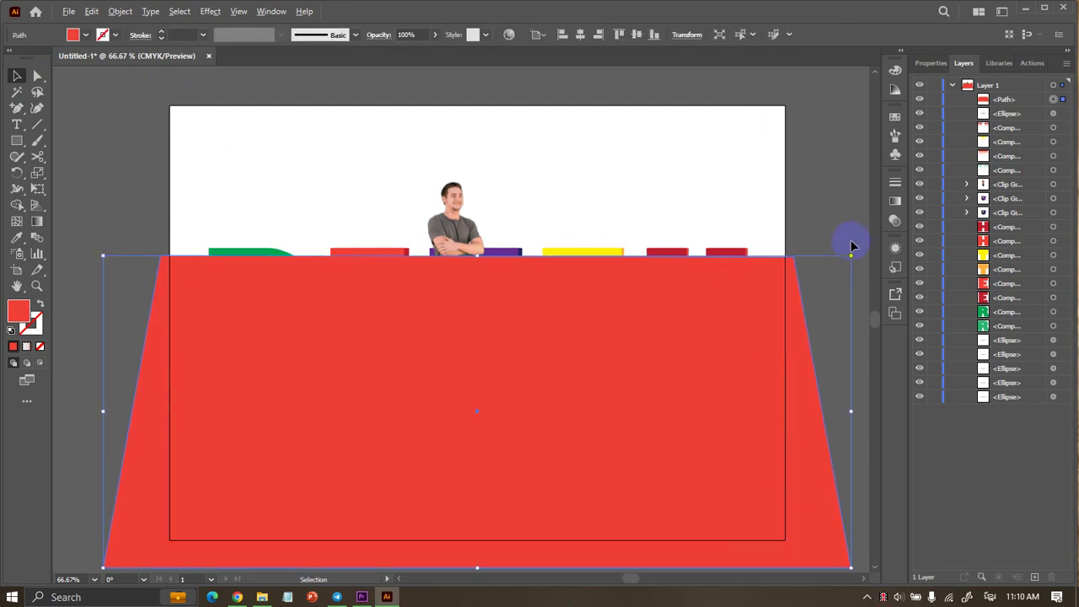
mouse_move(768, 288)
mouse_down()
mouse_move(764, 371)
mouse_move(770, 262)
mouse_up()
Fill the trapezoid with a blue-to-white gradient running from the bottom up to the letters.
click(73, 34)
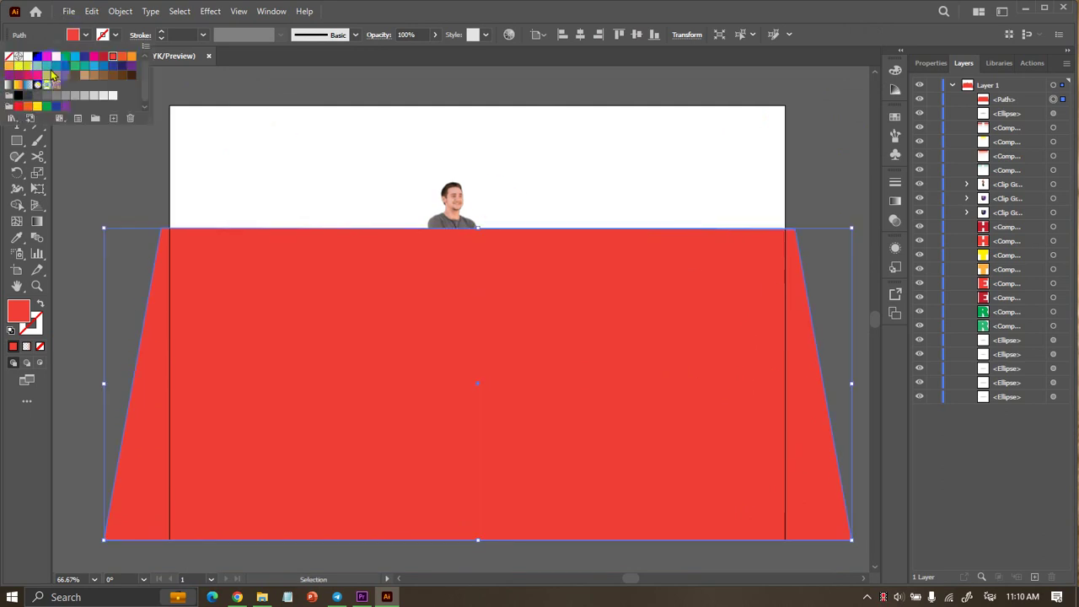
click(29, 91)
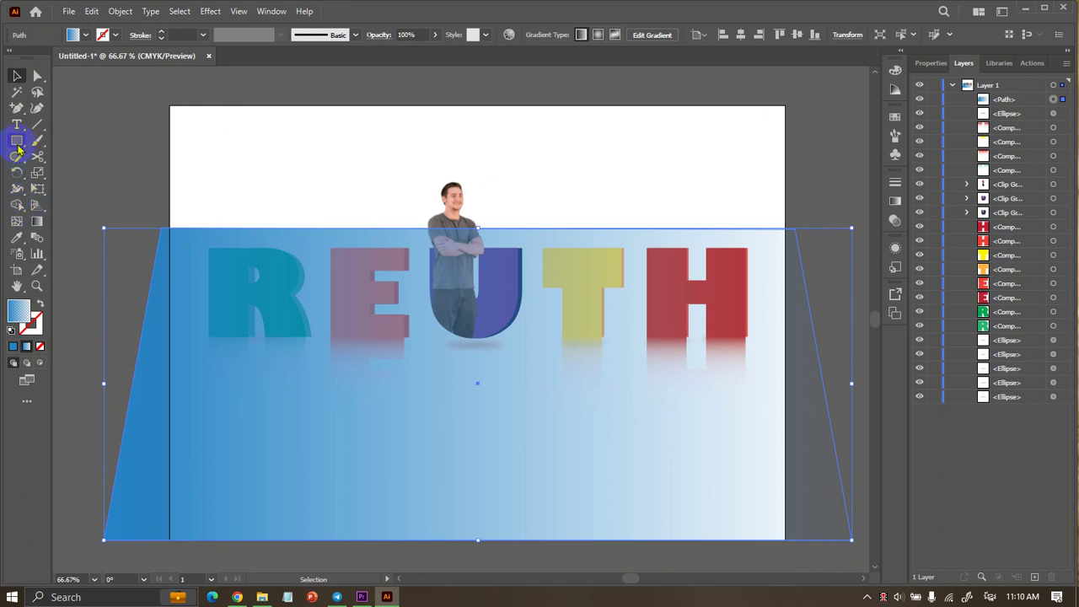
click(37, 220)
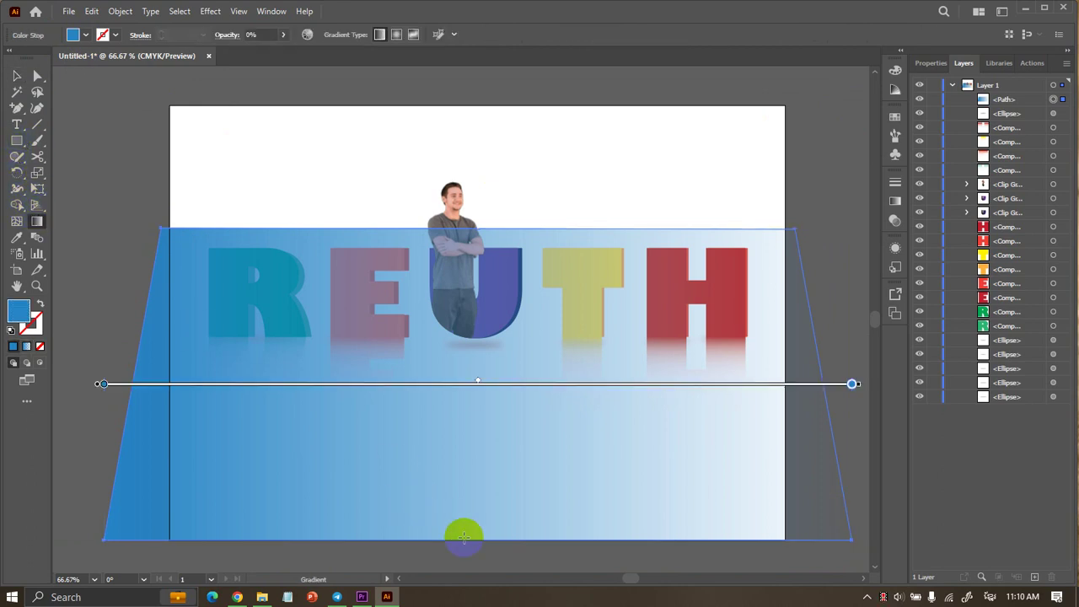
drag(463, 537, 470, 226)
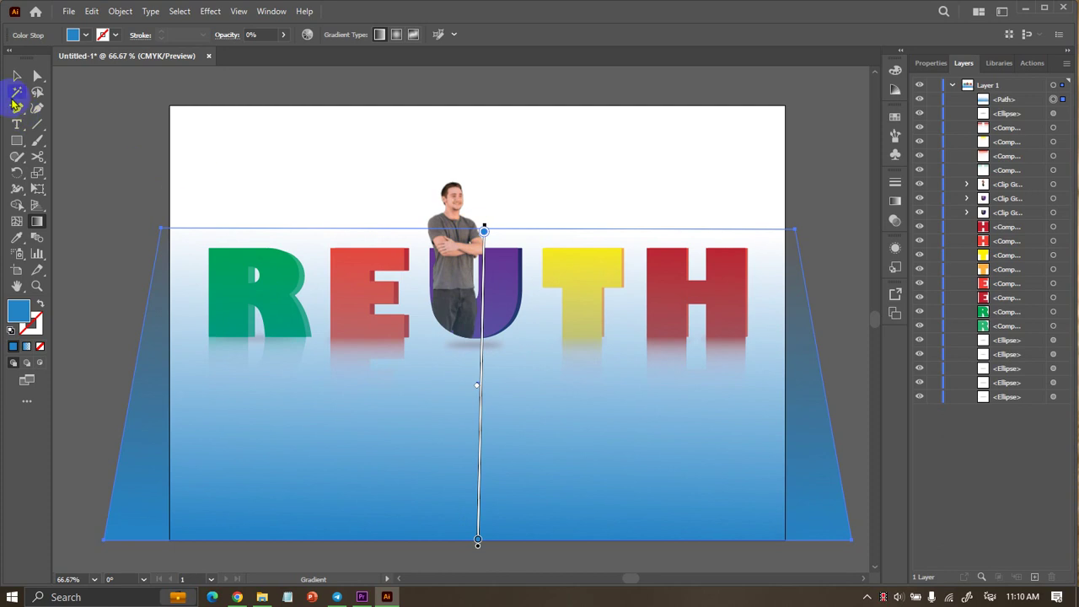
click(17, 76)
click(76, 95)
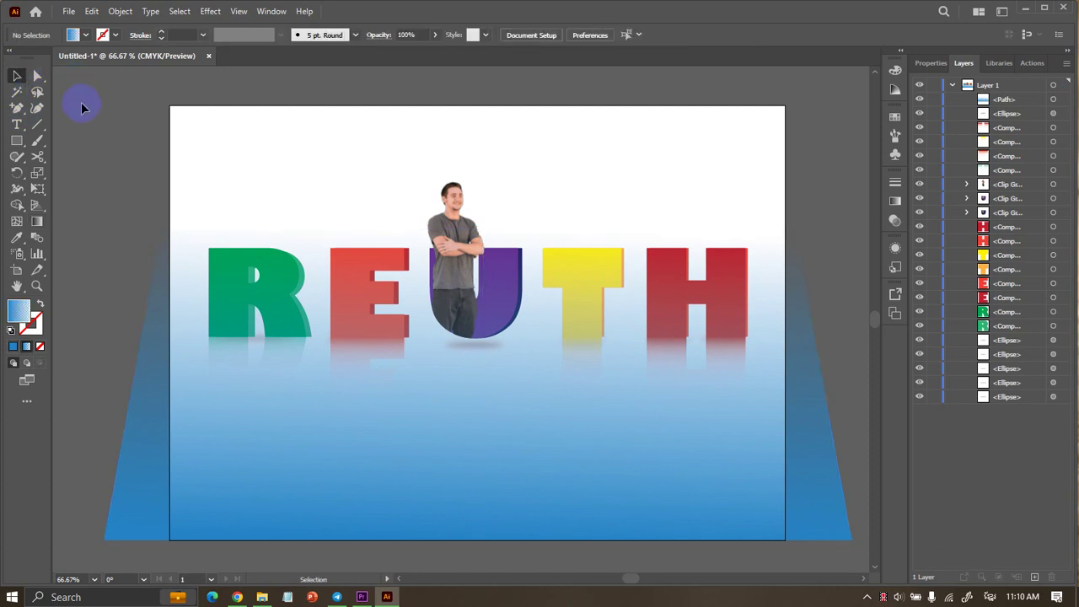
Set the gradient's top colour stop to white.
click(404, 424)
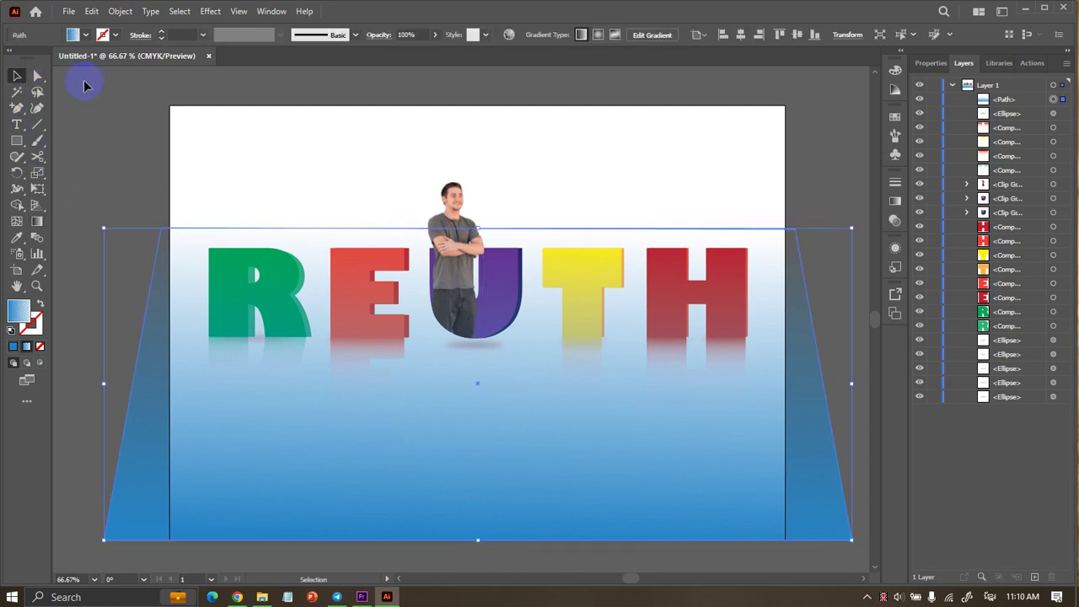
click(36, 220)
click(484, 231)
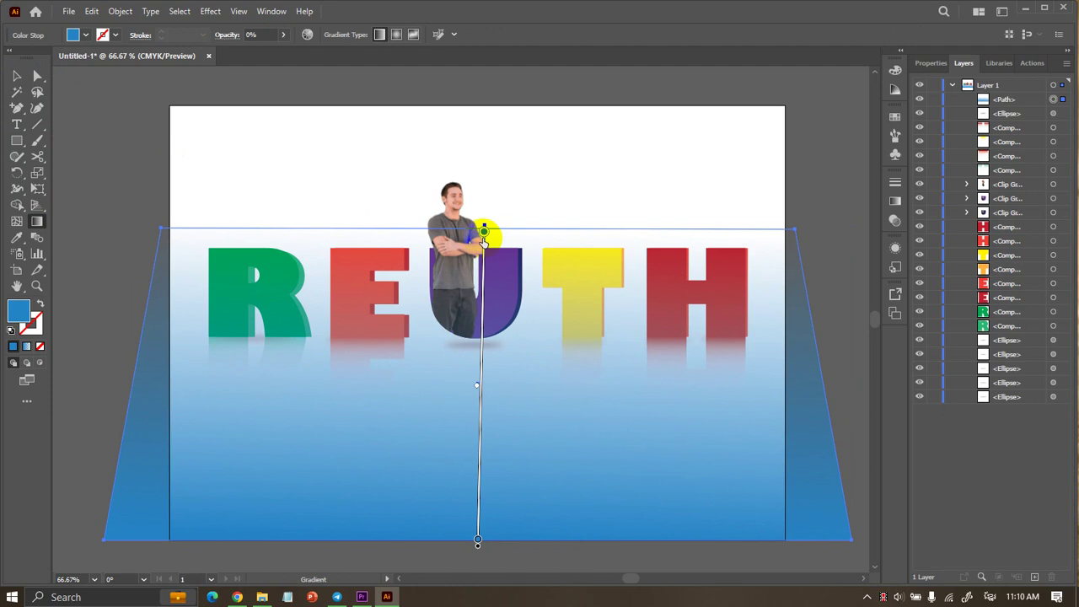
double_click(483, 231)
click(437, 304)
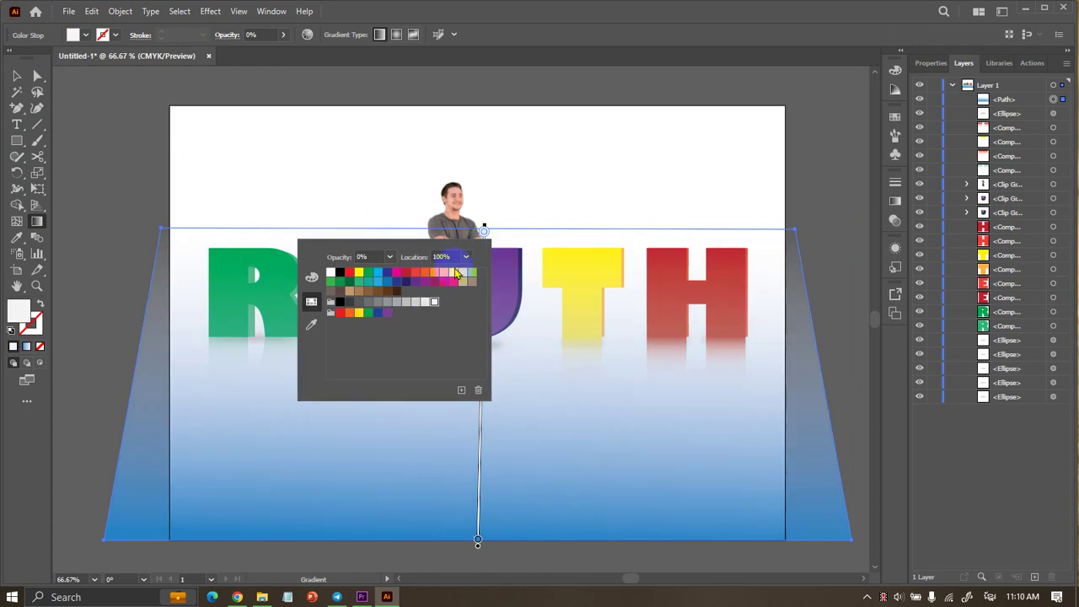
click(17, 78)
click(68, 105)
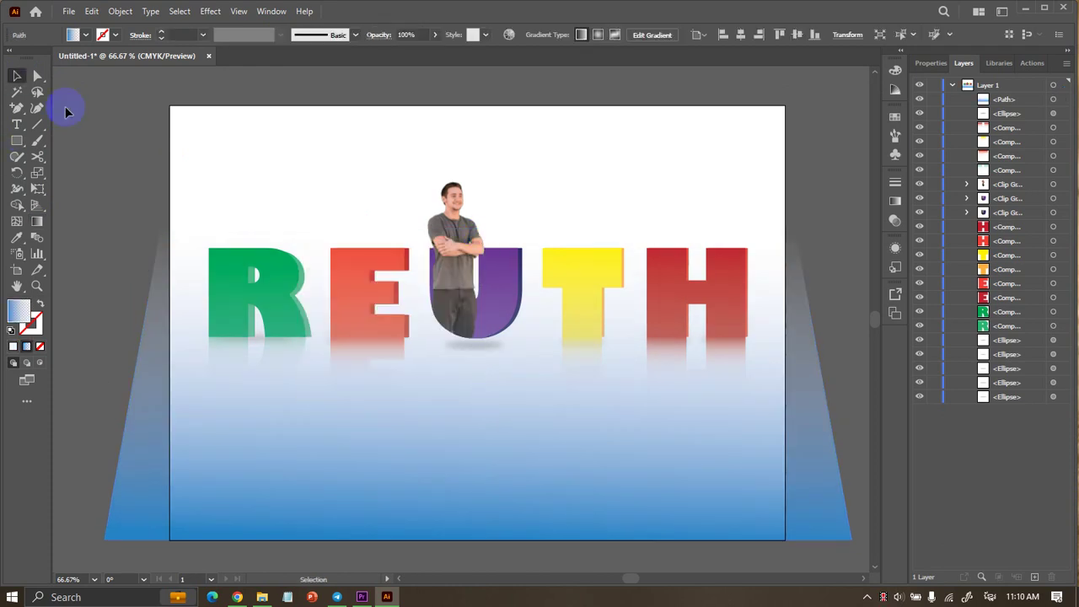
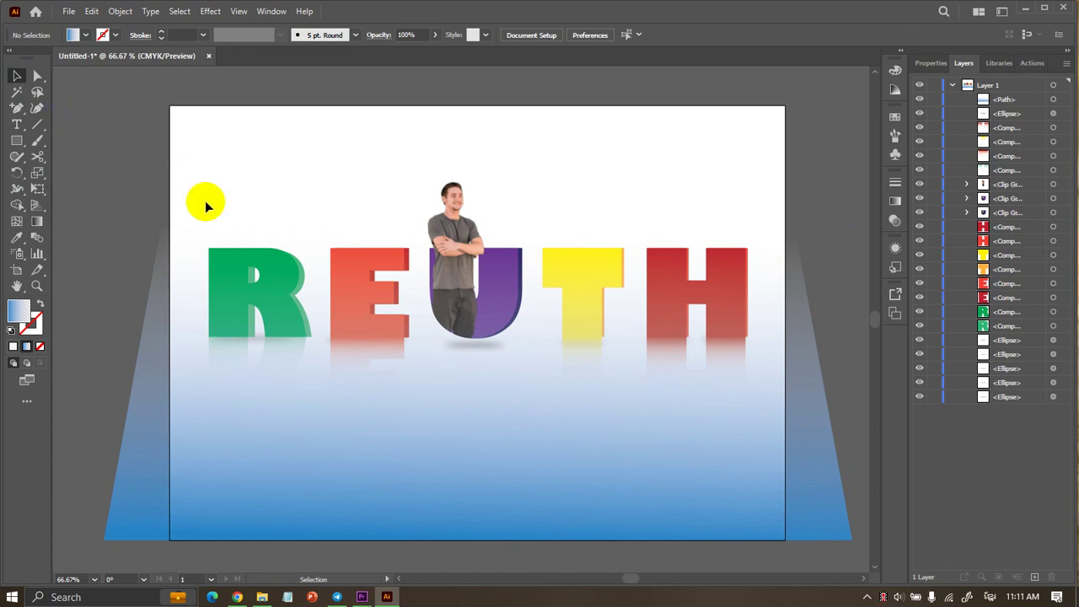
Draw a white-filled rectangle over the background area left of the artboard.
drag(205, 202, 224, 365)
click(103, 194)
click(17, 141)
click(75, 34)
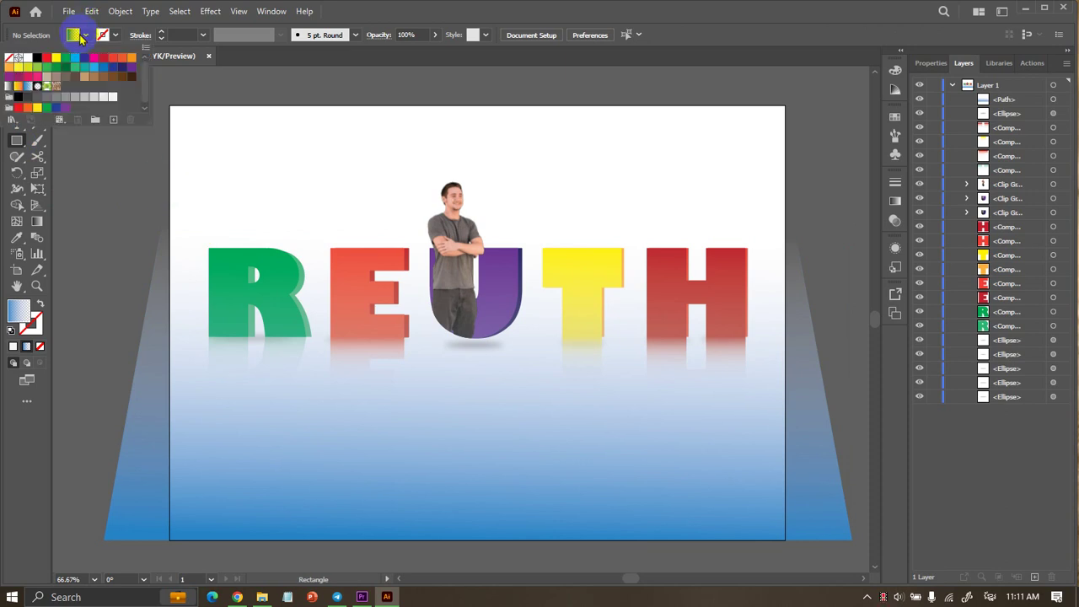
click(30, 59)
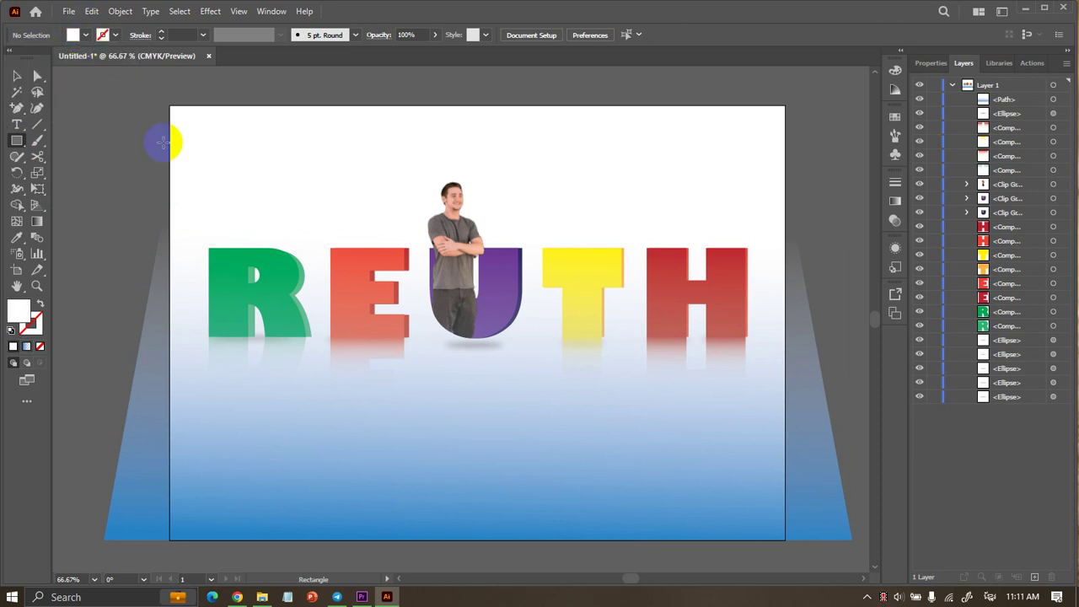
drag(168, 143, 60, 560)
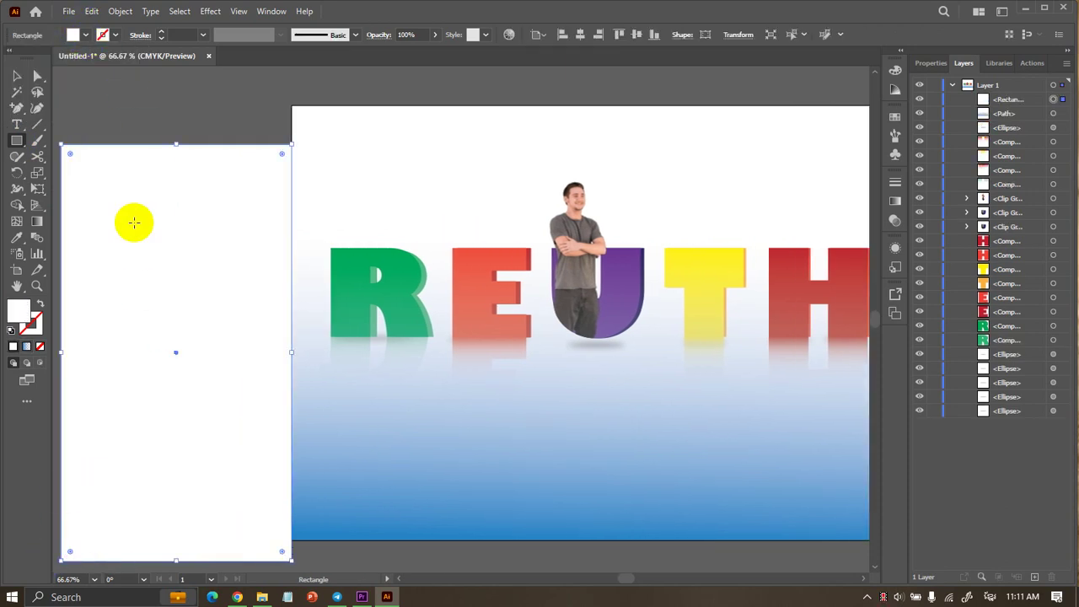
Use Shape Builder with the white rectangle to cut off the background sliver left of the artboard.
click(16, 76)
drag(258, 424, 241, 525)
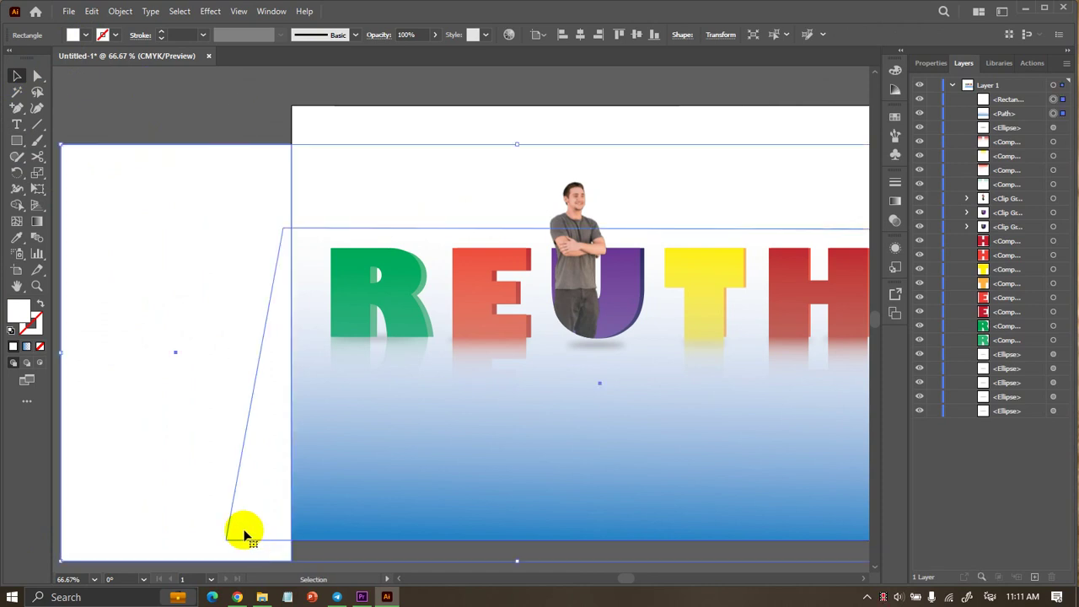
key(ctrl+minus)
click(16, 205)
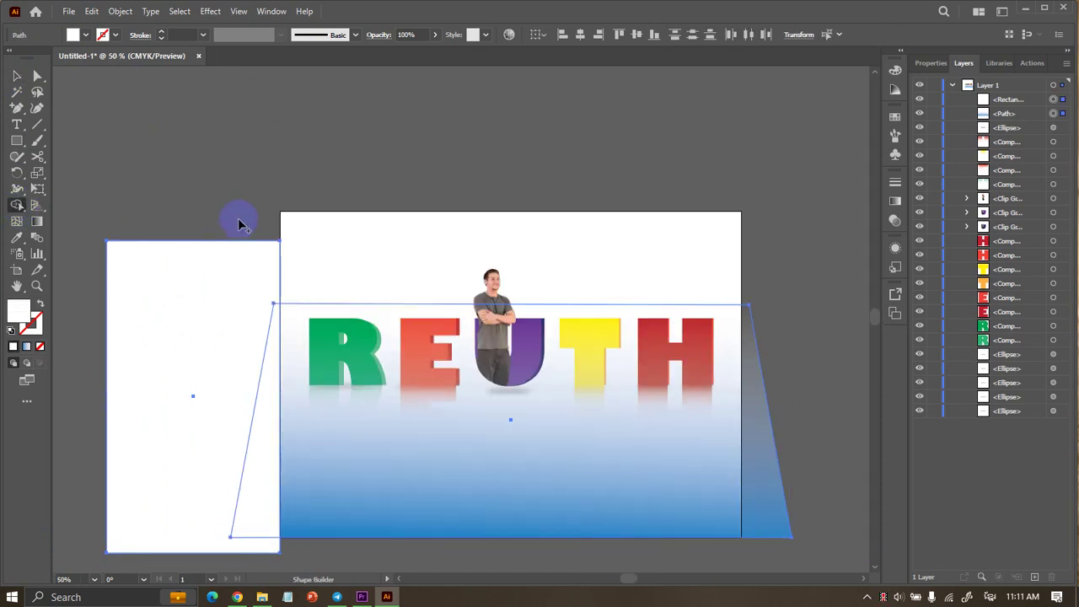
drag(281, 326, 270, 414)
drag(256, 224, 264, 385)
Move the white rectangle to the right edge and cut off the background overhang there.
click(16, 76)
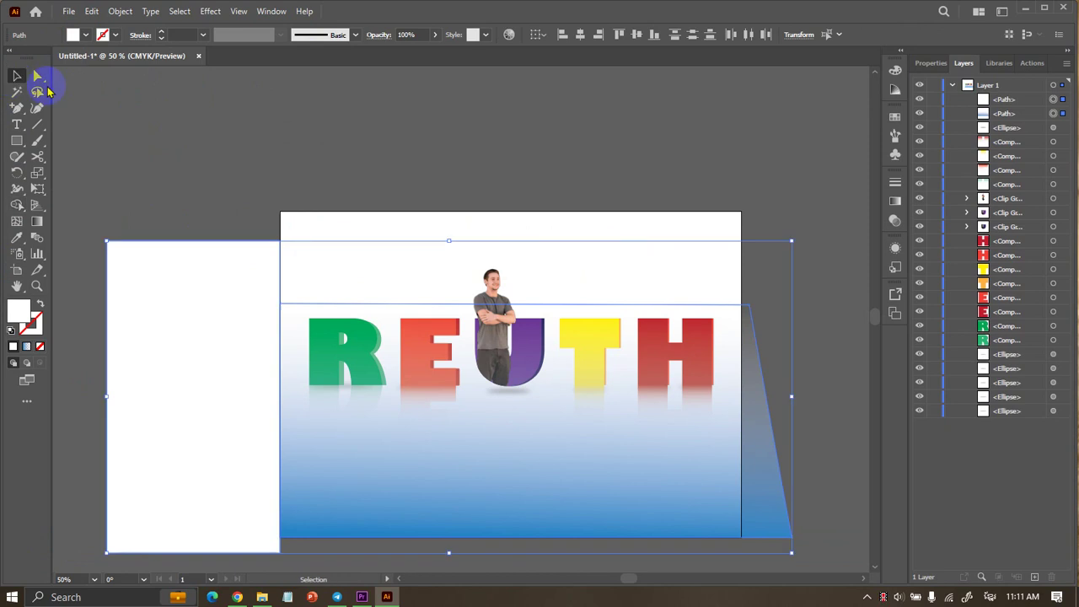
drag(186, 344, 818, 337)
scroll(464, 289, right, 2)
scroll(464, 289, down, 3)
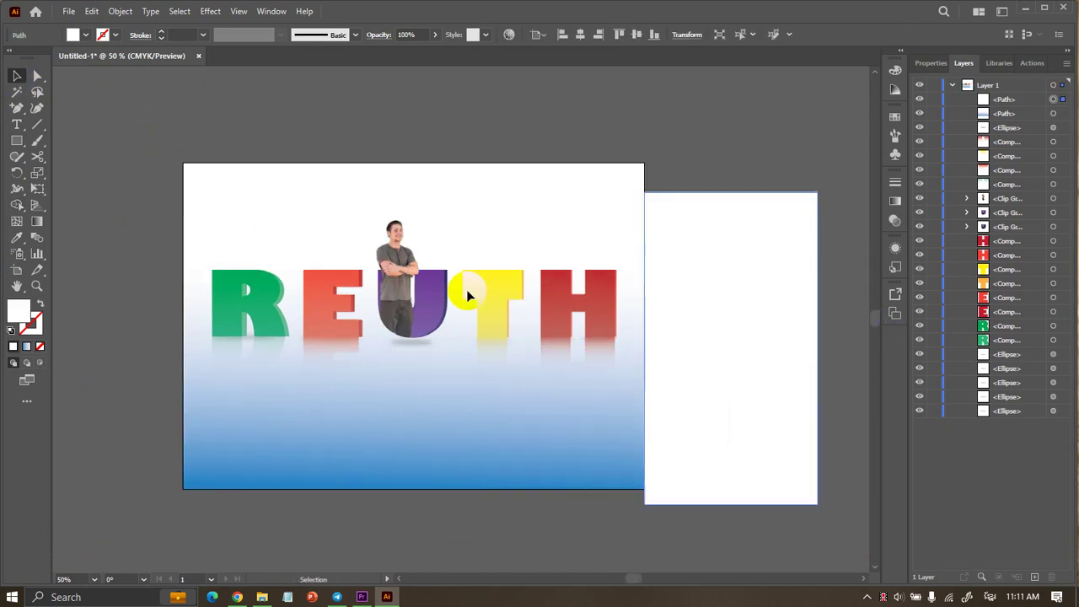
shift+click(619, 424)
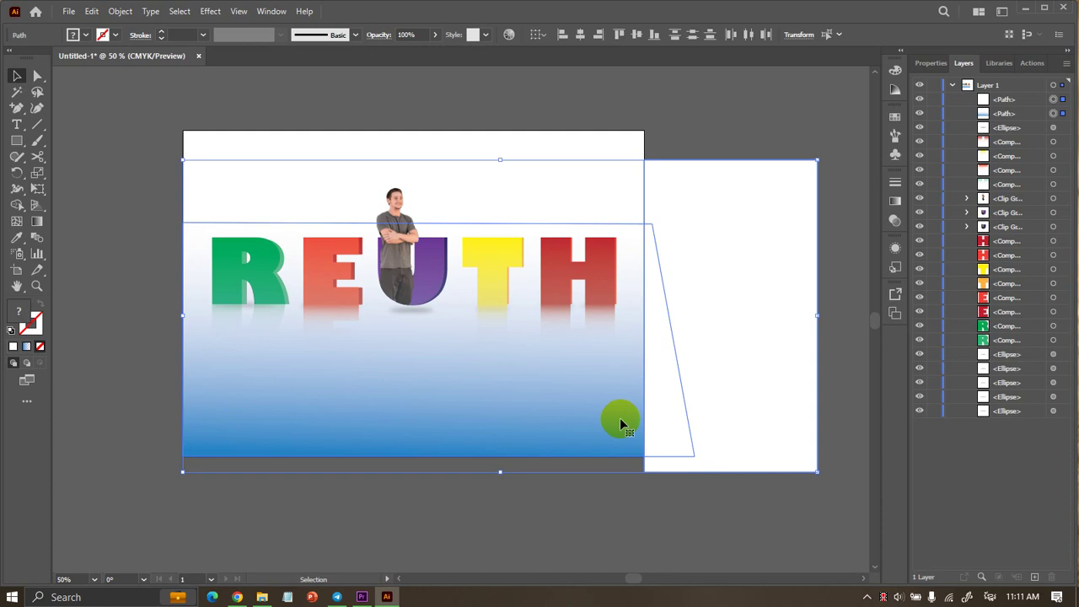
click(17, 204)
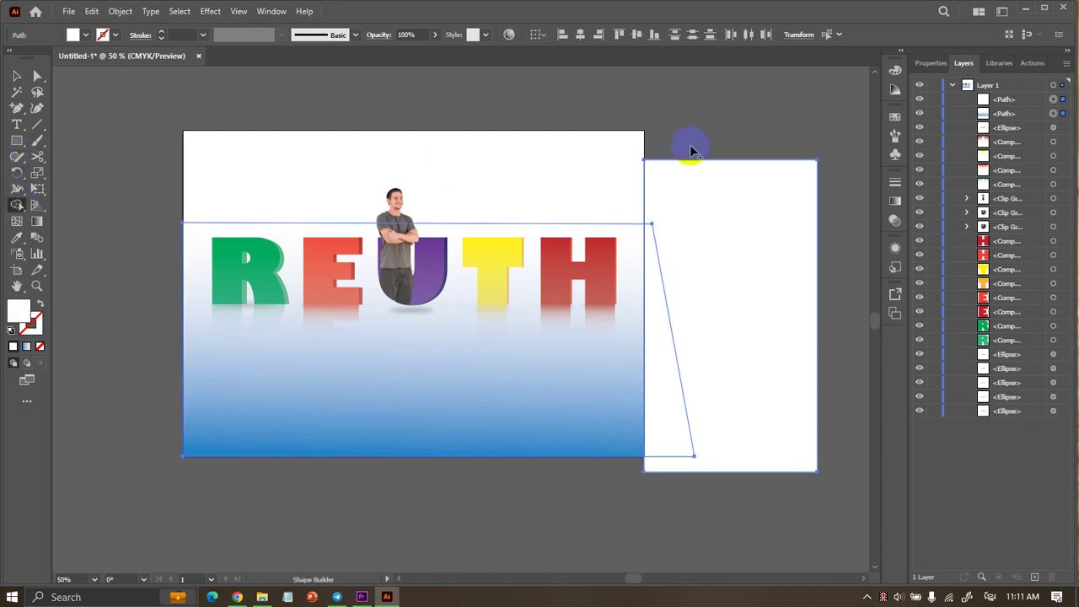
drag(690, 148, 655, 284)
Delete the leftover white rectangle.
click(17, 76)
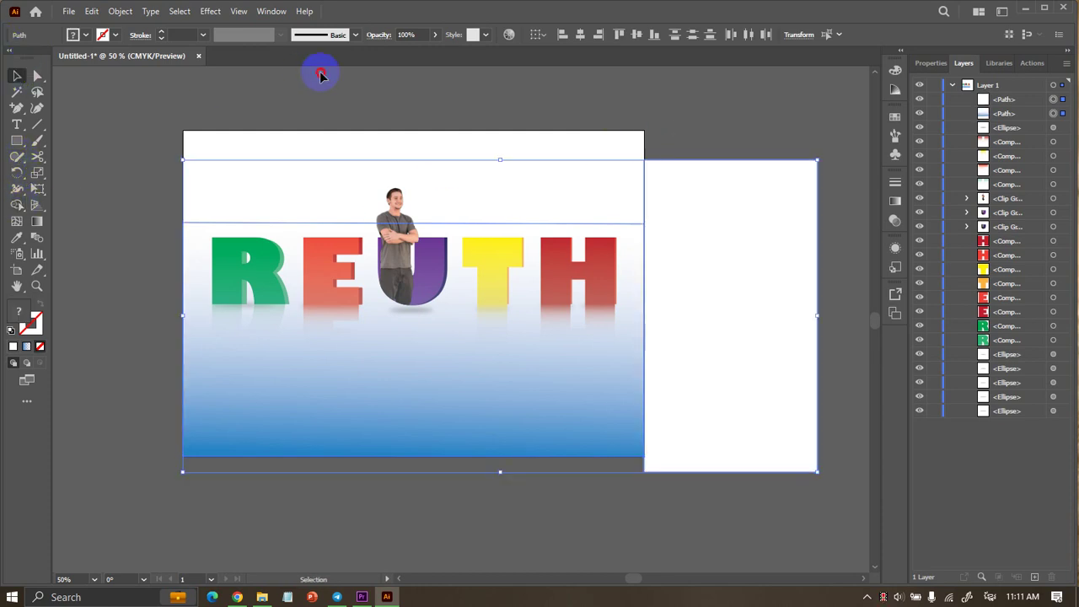
click(725, 165)
key(Delete)
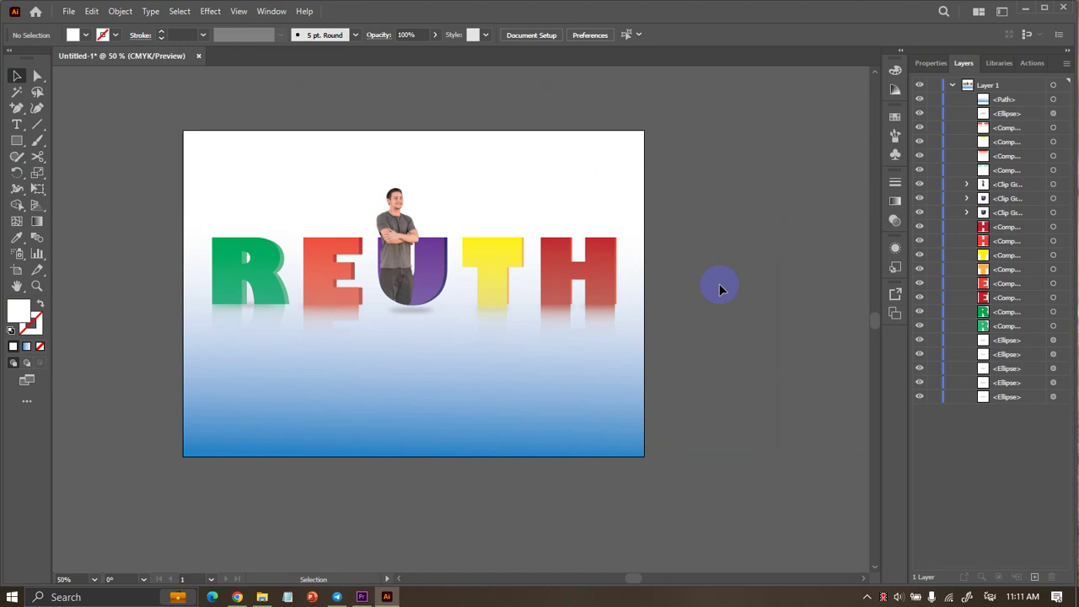
scroll(464, 272, up, 1)
Inspect the gradient background's fill in isolation mode, then exit isolation.
scroll(261, 359, left, 1)
scroll(284, 390, up, 1)
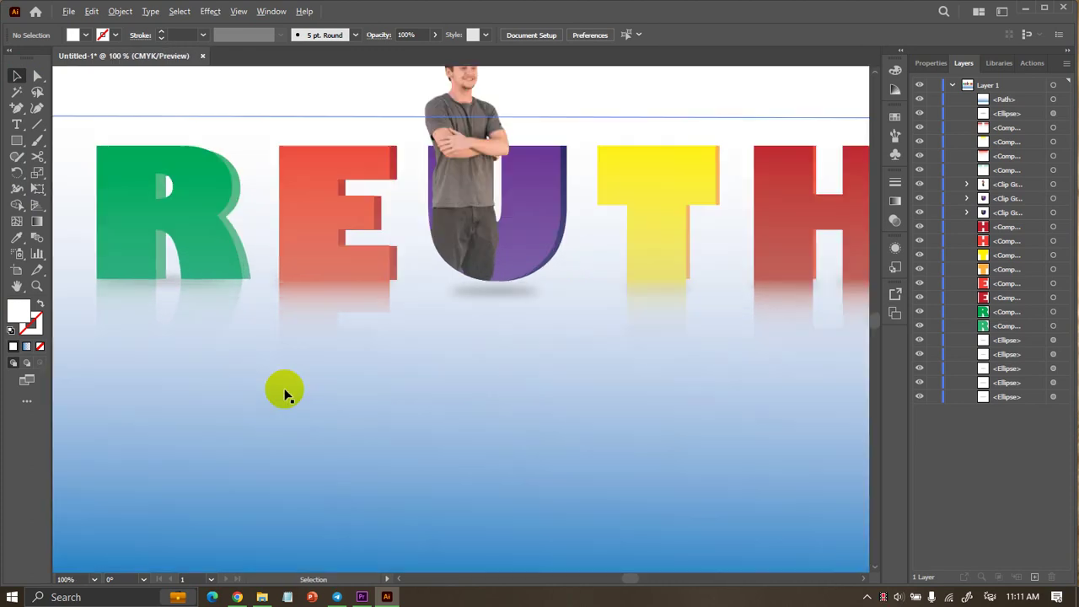
scroll(284, 391, down, 1)
double_click(334, 435)
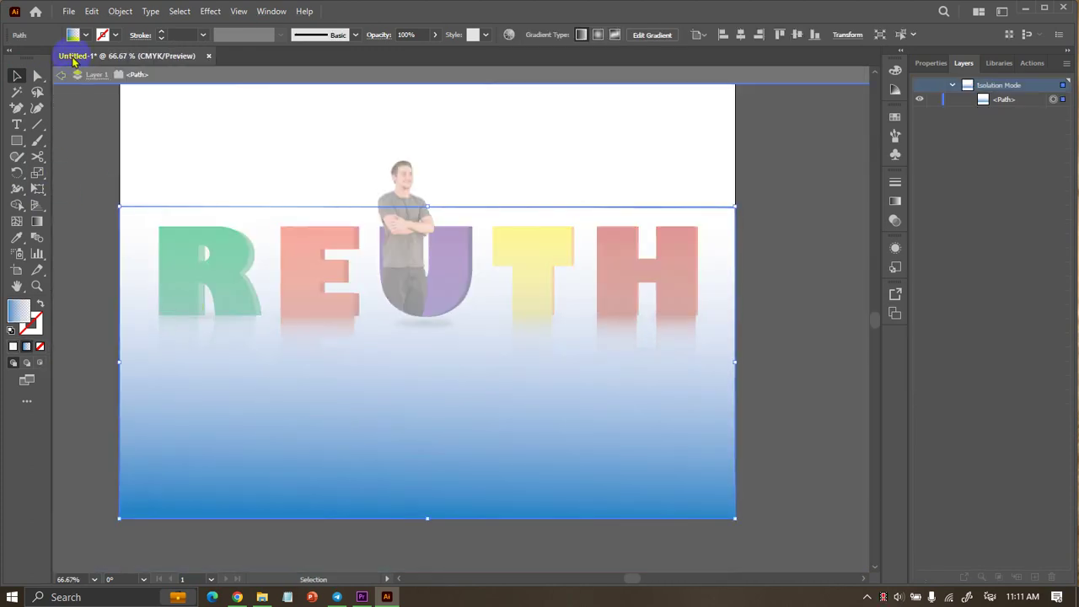
click(86, 34)
click(378, 383)
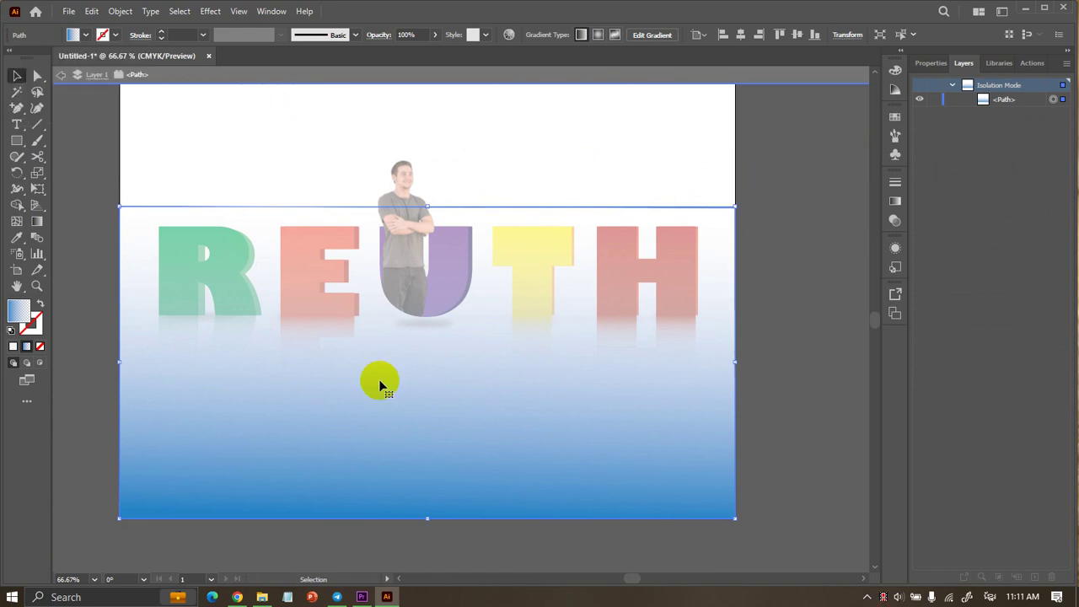
click(38, 221)
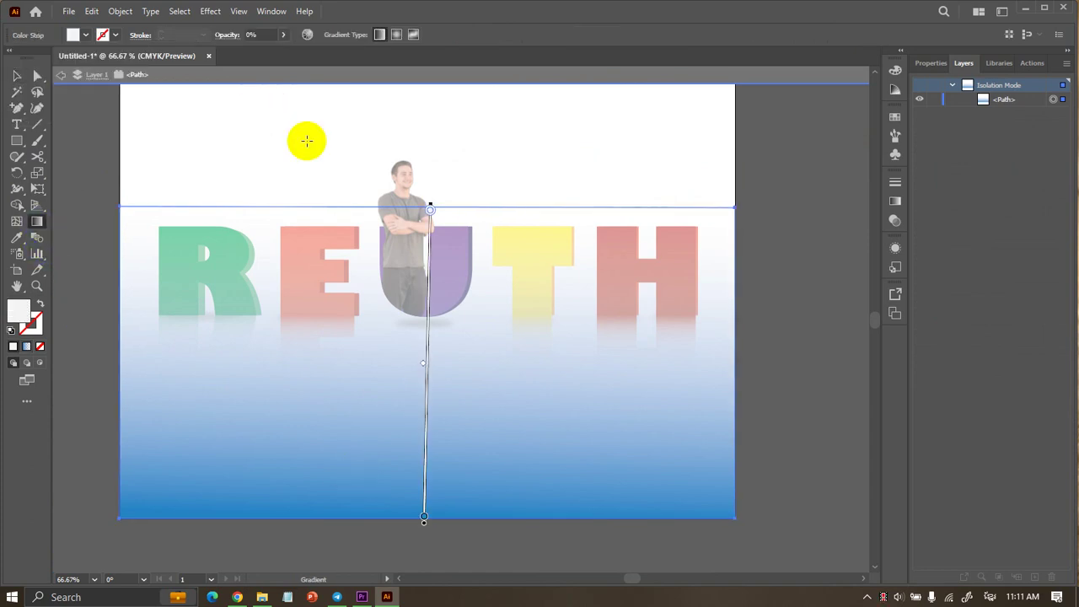
click(17, 76)
double_click(106, 115)
Set the background gradient's bottom colour stop to orange.
click(114, 337)
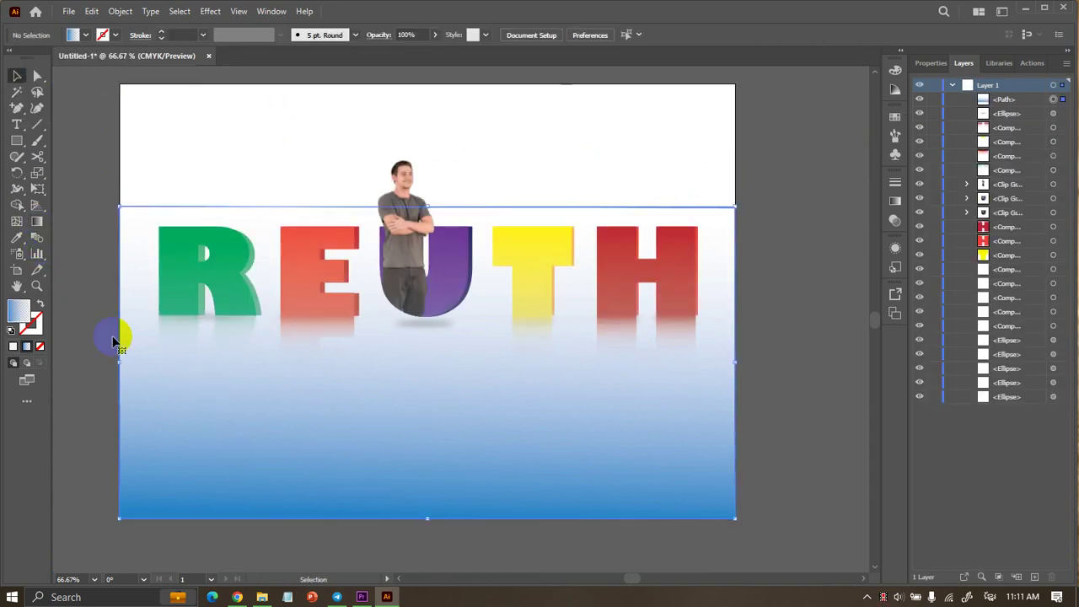
click(37, 221)
click(426, 504)
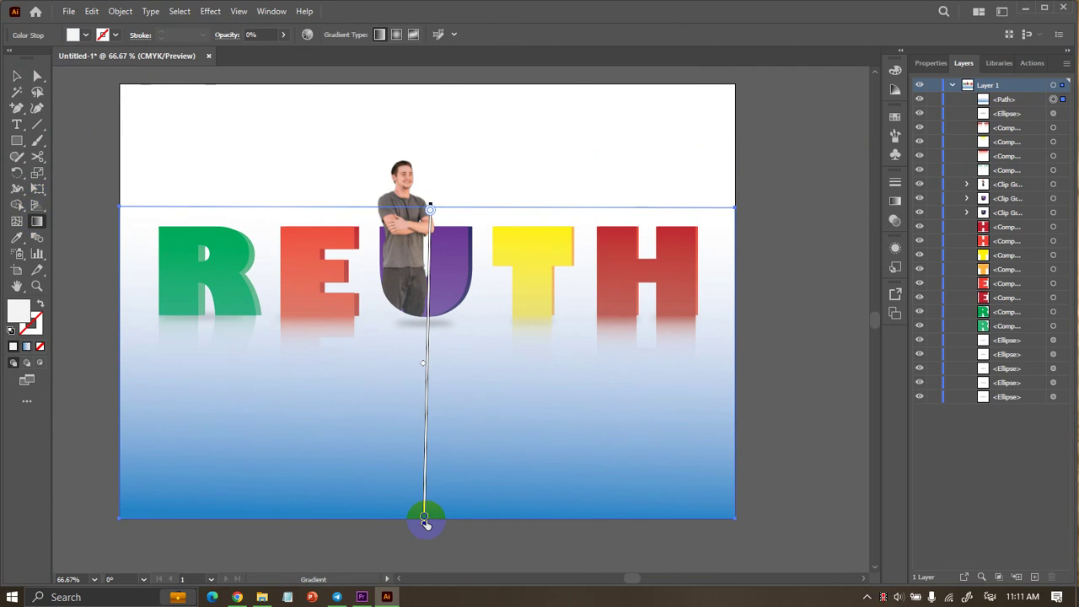
double_click(425, 517)
click(384, 388)
click(393, 387)
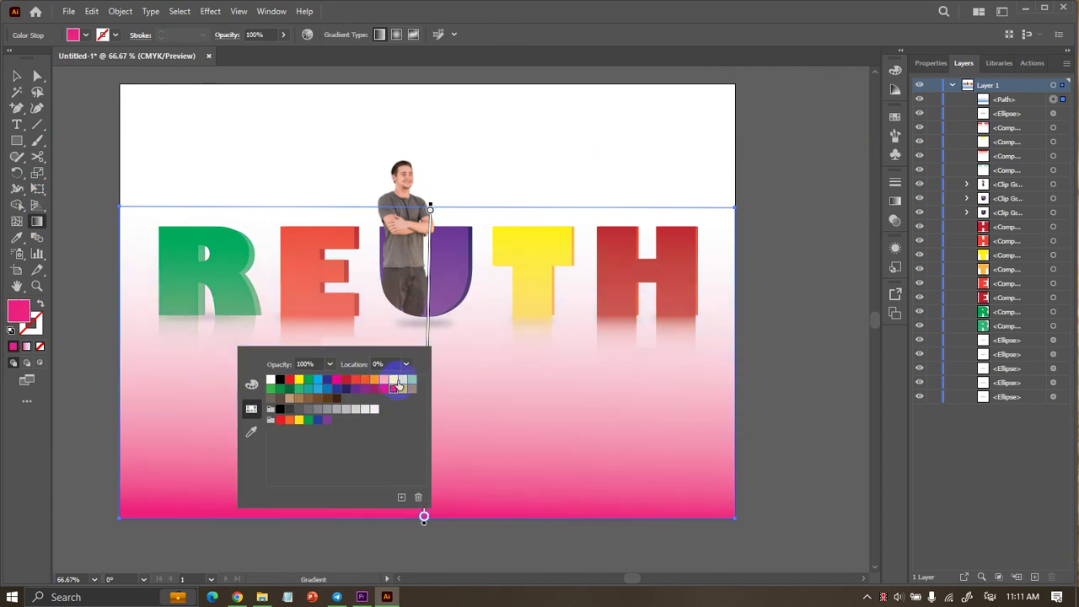
click(402, 379)
click(412, 385)
click(425, 386)
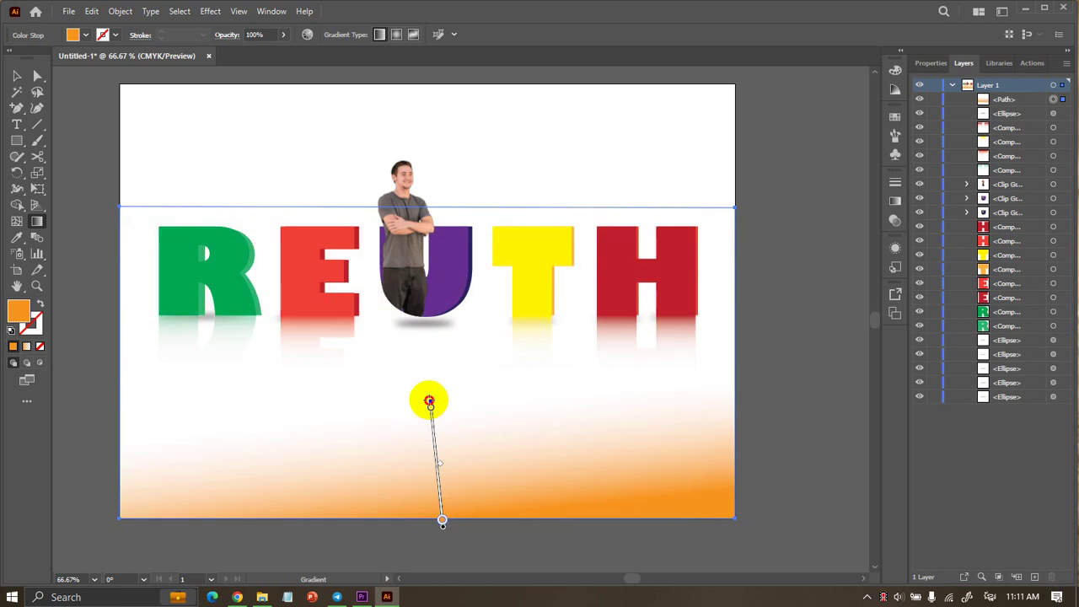
Redraw the background gradient from the bottom edge up to the U.
mouse_move(442, 521)
mouse_down()
mouse_move(440, 237)
mouse_move(456, 272)
mouse_move(436, 104)
mouse_move(449, 289)
mouse_up()
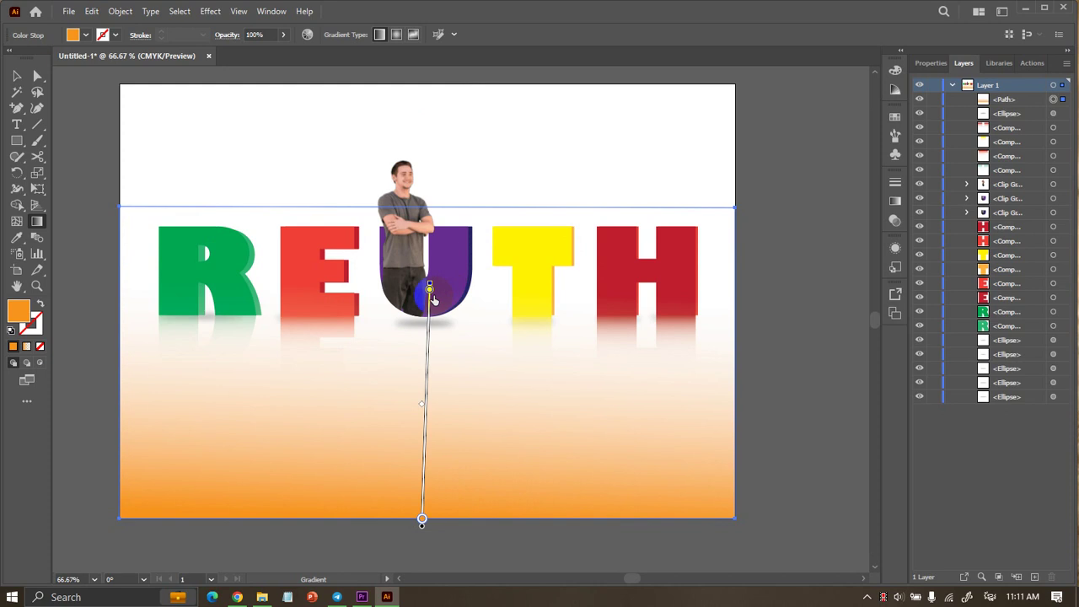
click(411, 500)
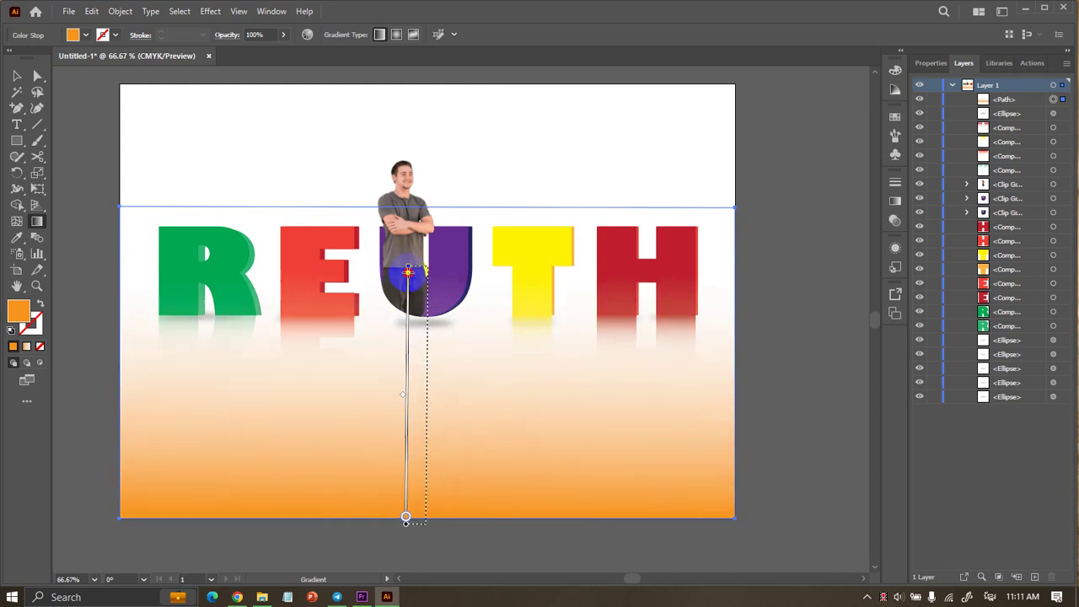
drag(406, 514, 419, 274)
click(418, 508)
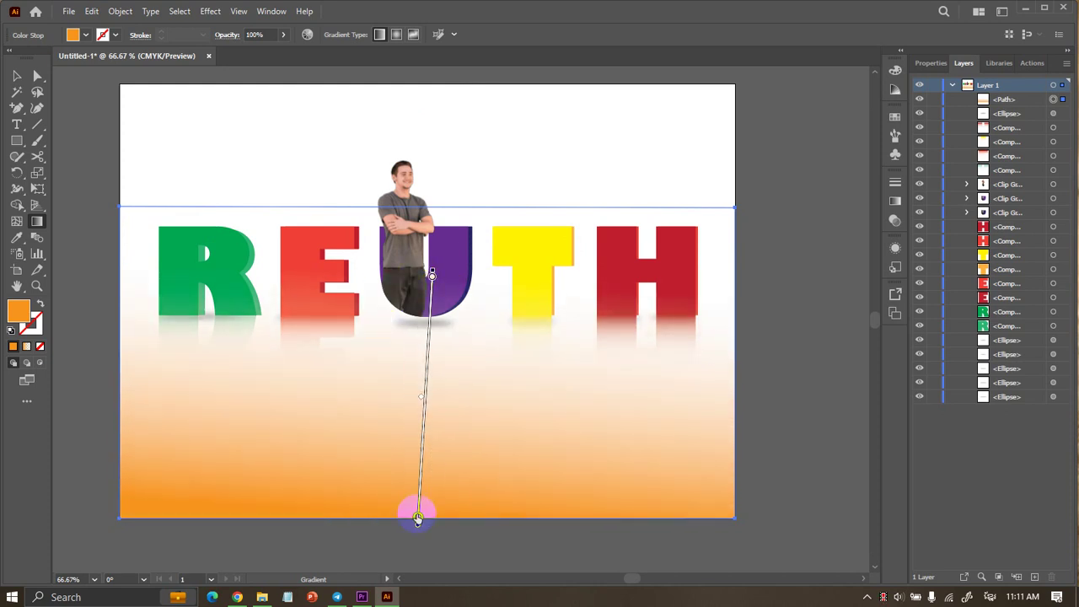
click(417, 516)
Change the bottom gradient stop to light grey and deselect to review.
click(387, 382)
click(397, 384)
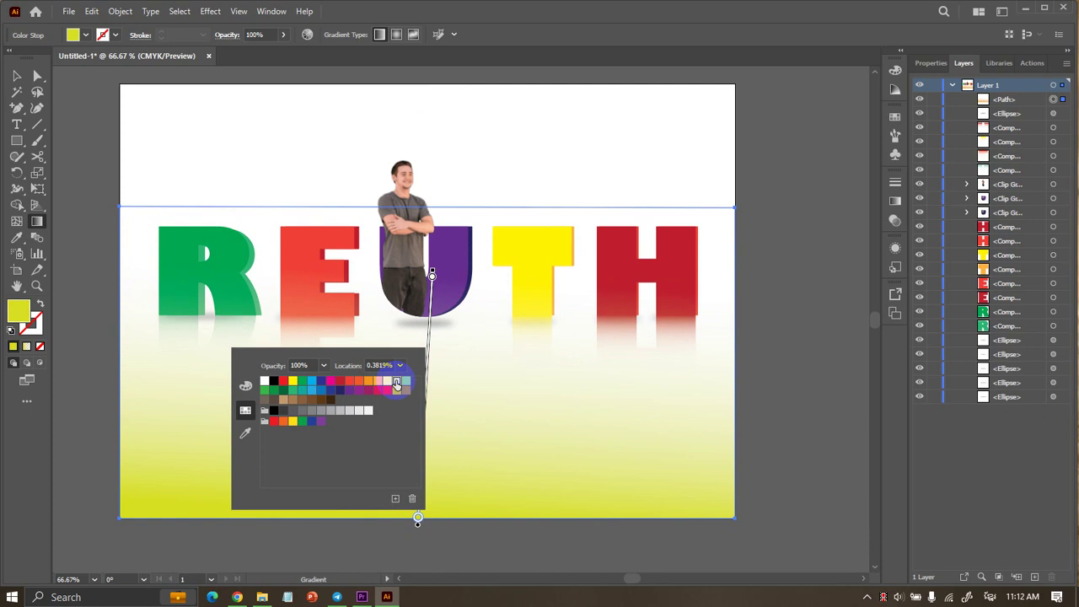
click(309, 391)
click(365, 413)
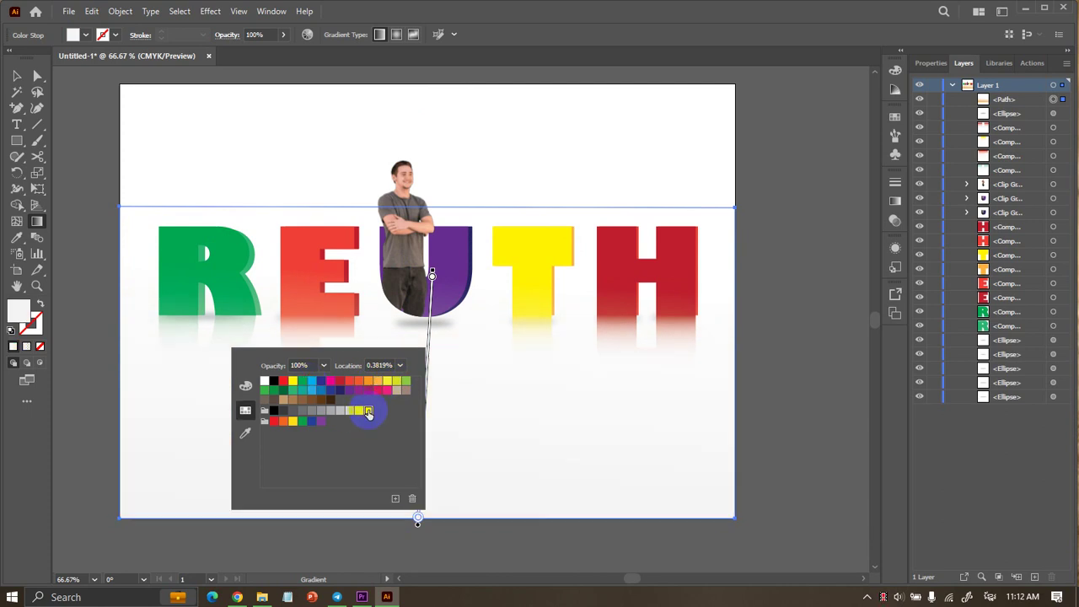
click(339, 411)
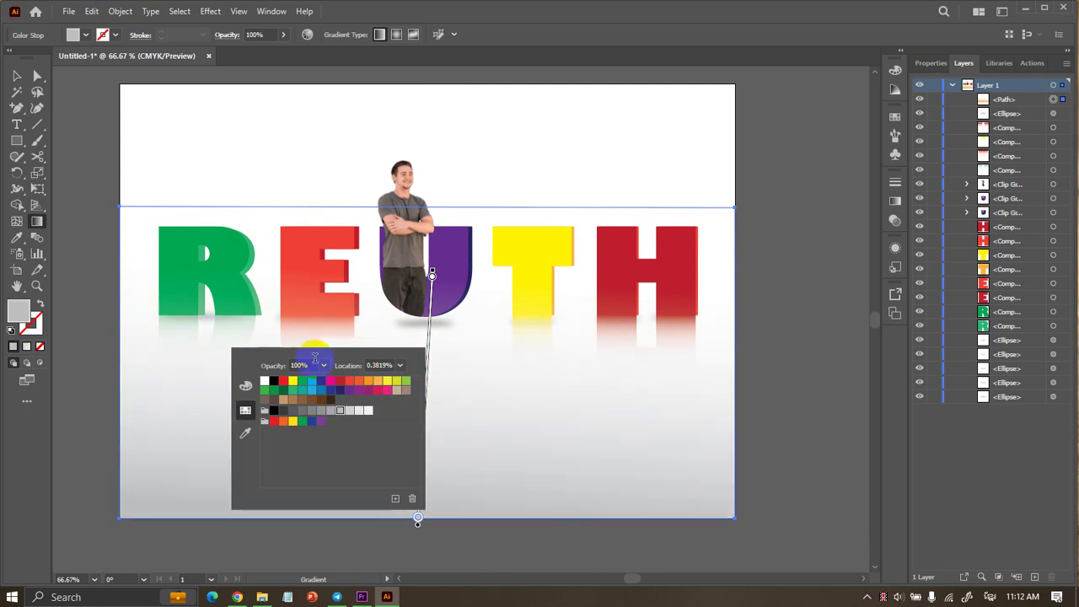
click(329, 411)
click(321, 411)
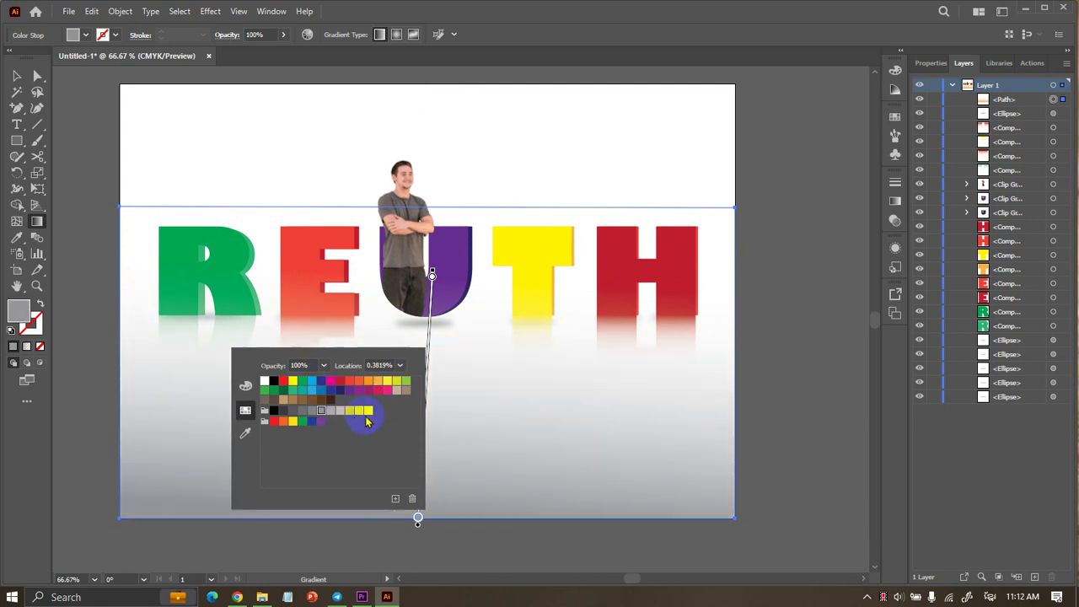
click(340, 411)
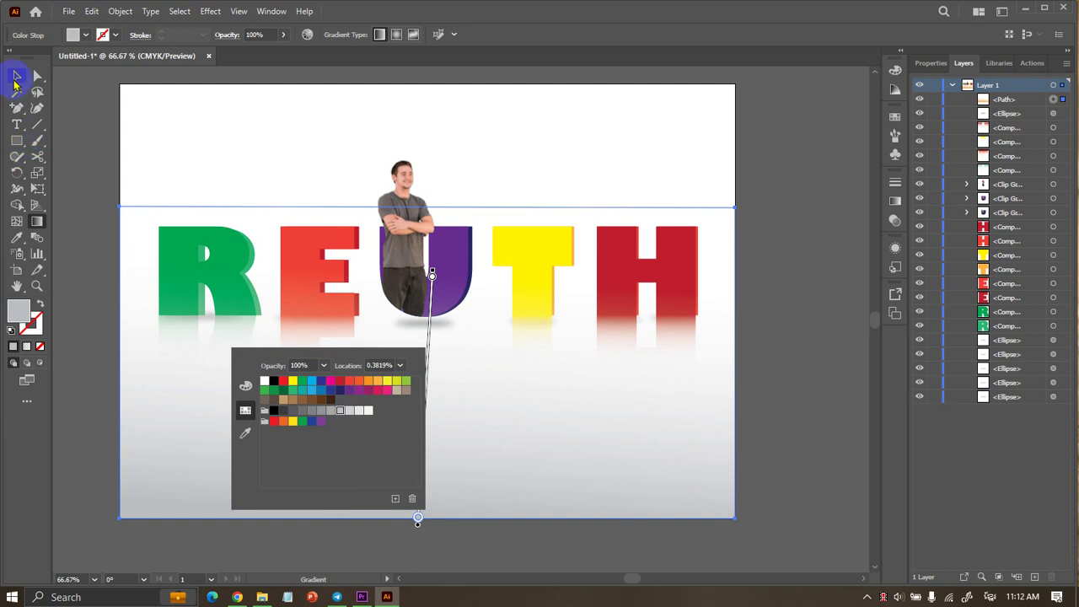
click(17, 76)
click(17, 76)
click(621, 99)
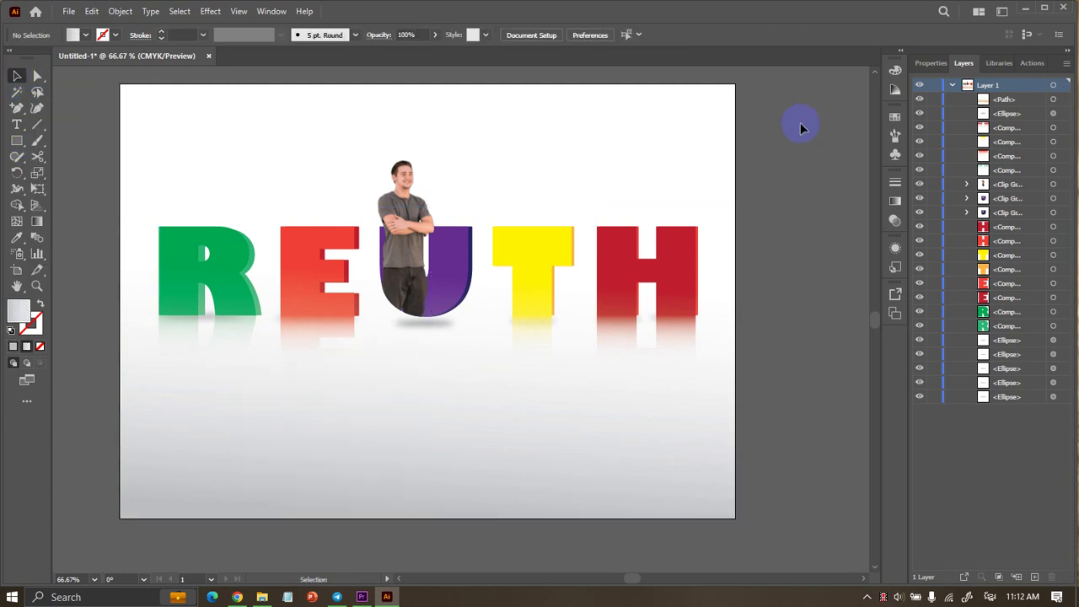
Redraw the background gradient from the bottom edge up to the U and nudge the grey stop upward.
click(602, 366)
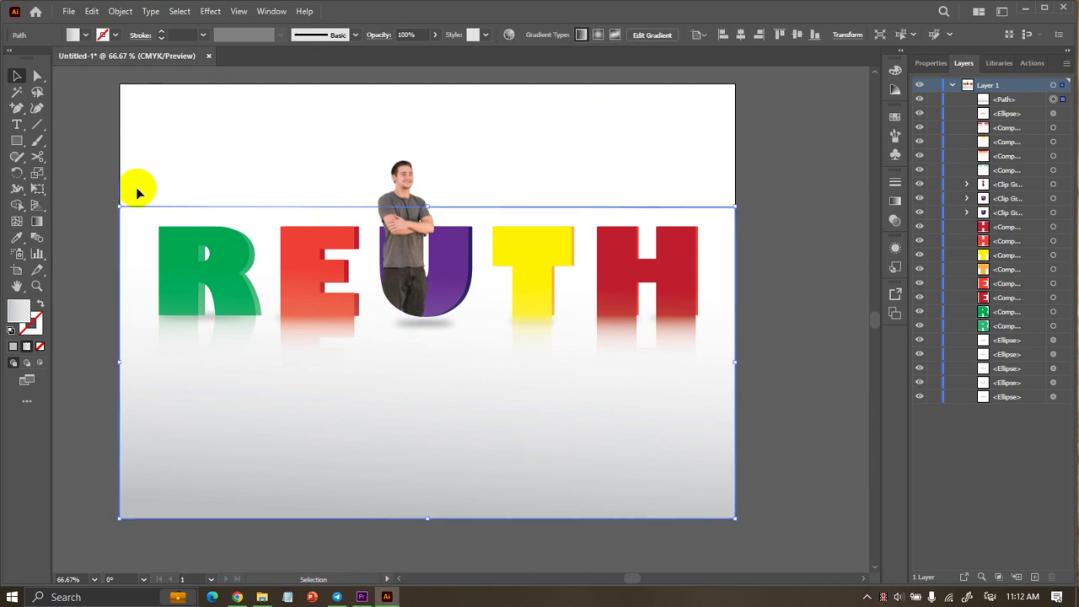
click(36, 221)
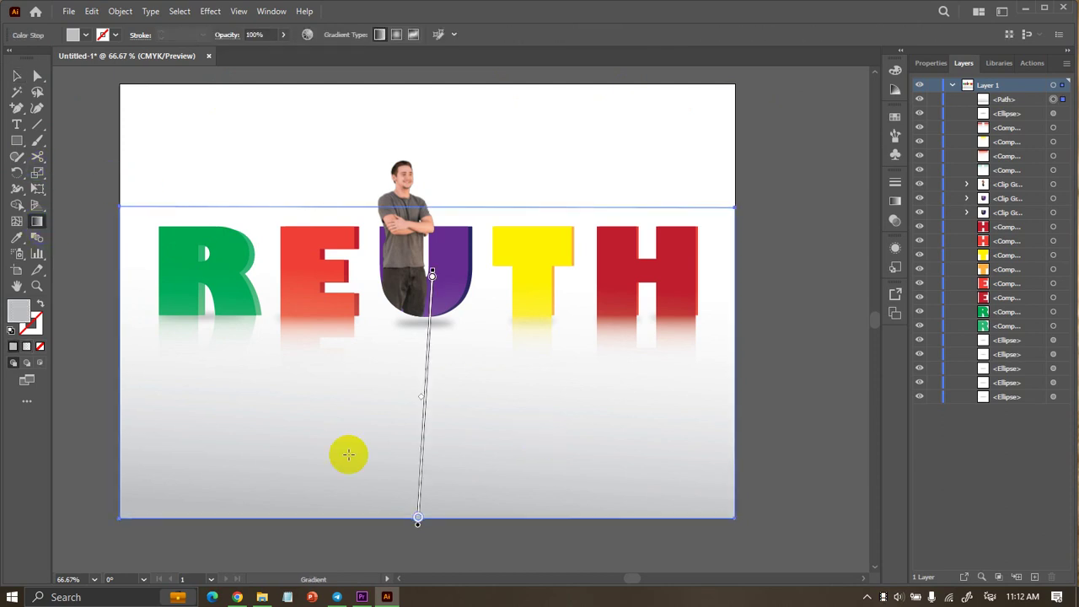
click(417, 518)
mouse_move(444, 515)
mouse_down()
mouse_move(447, 307)
mouse_move(426, 290)
mouse_up()
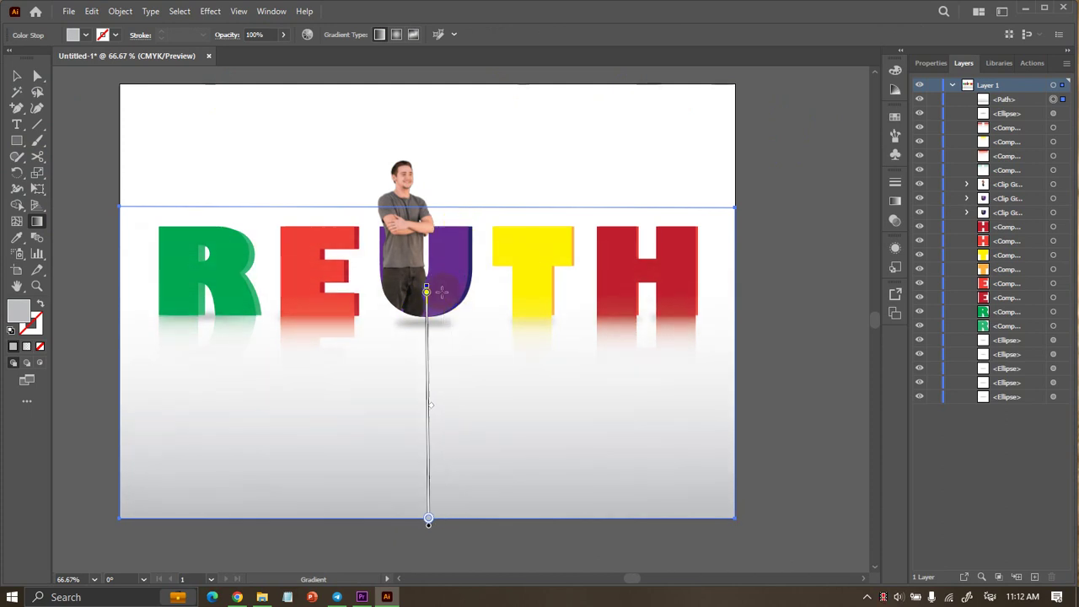
click(428, 516)
mouse_move(427, 516)
mouse_down()
mouse_move(424, 388)
mouse_move(435, 312)
mouse_move(438, 487)
mouse_up()
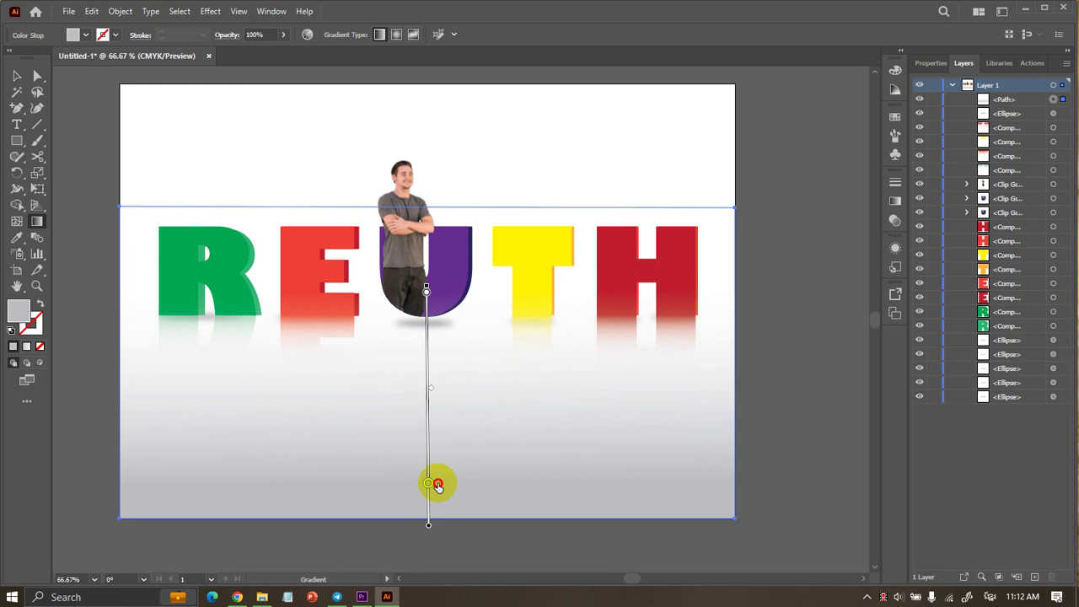
click(17, 76)
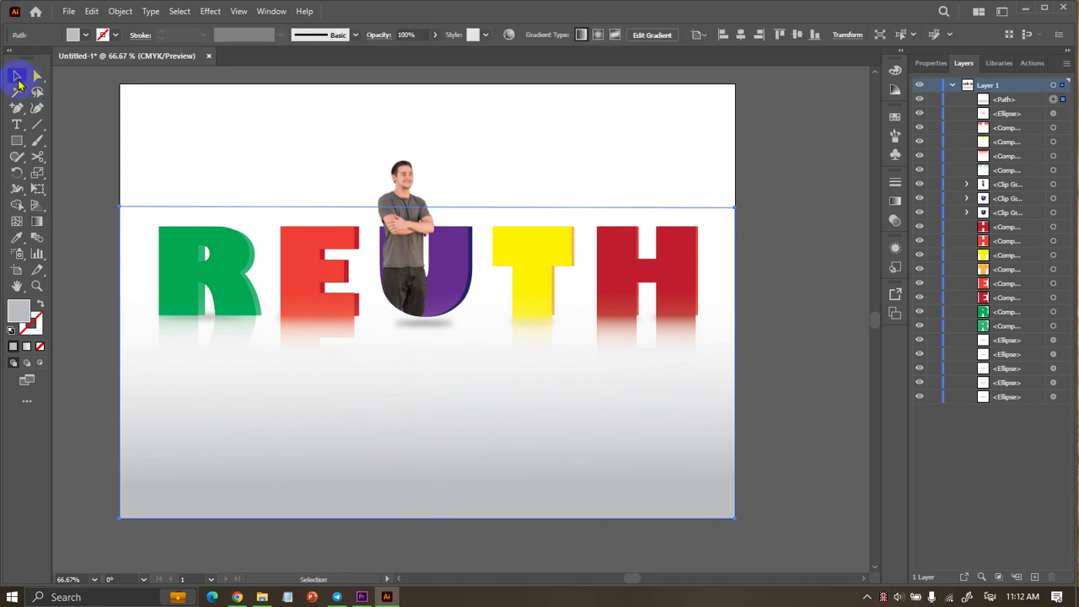
click(73, 99)
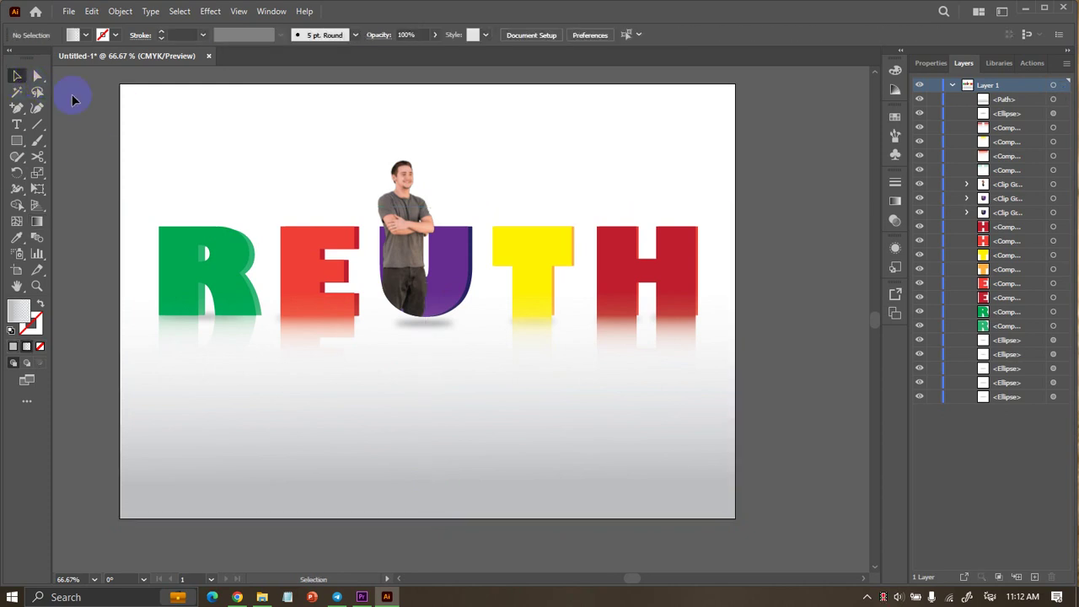
click(222, 121)
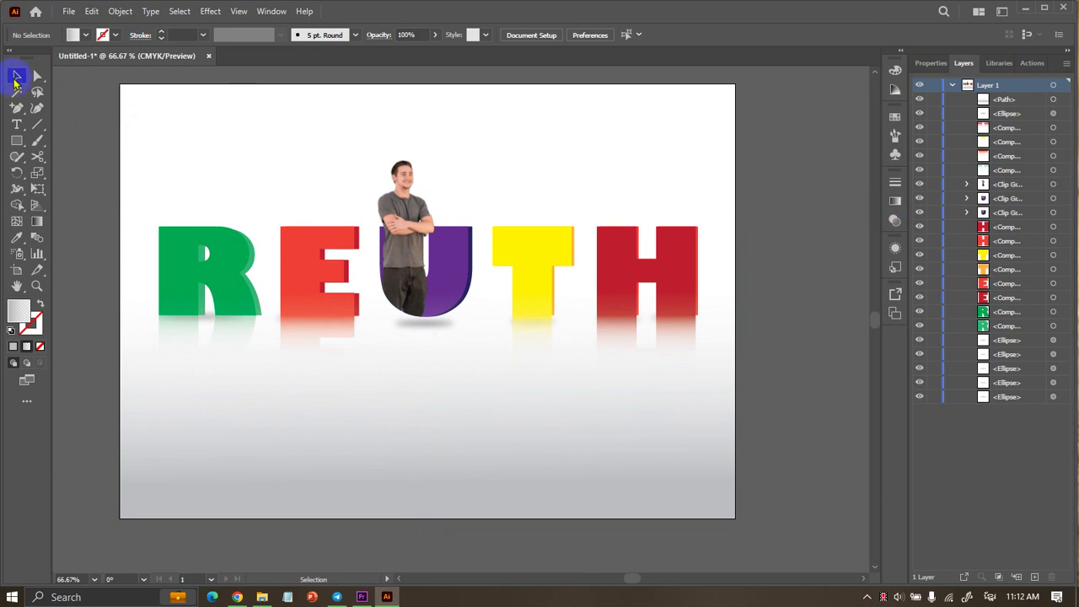
click(17, 141)
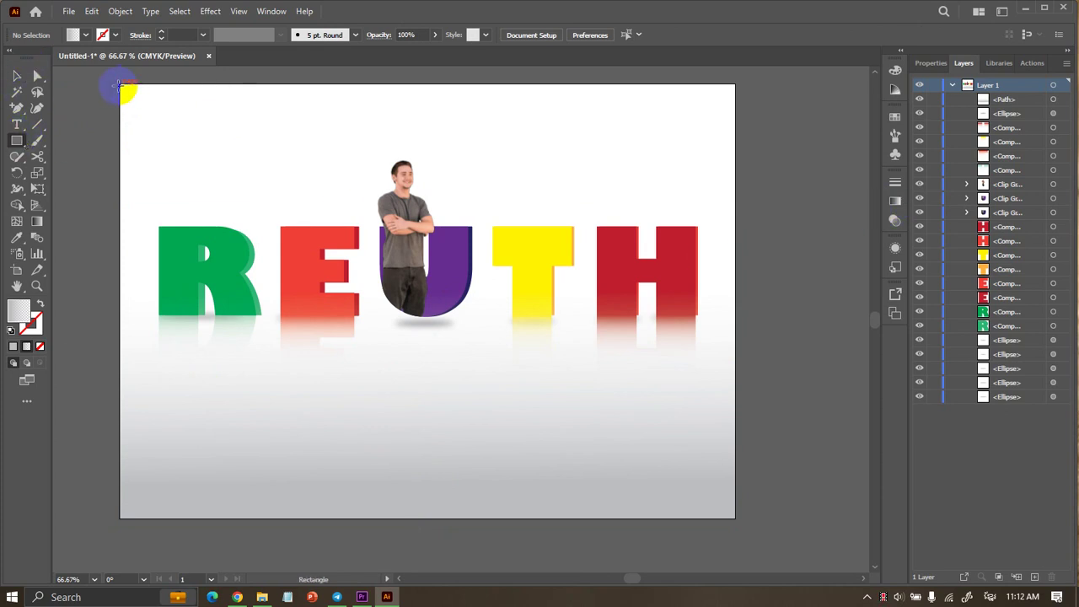
Draw a rectangle across the artboard's top and give it a vertical top-to-bottom gradient.
drag(122, 85, 733, 242)
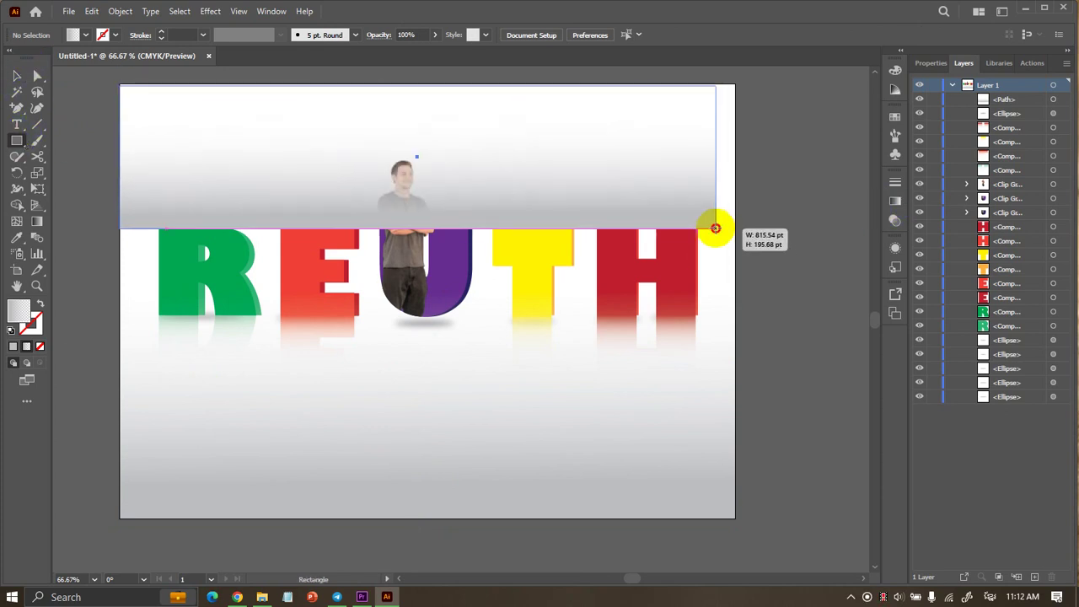
click(16, 75)
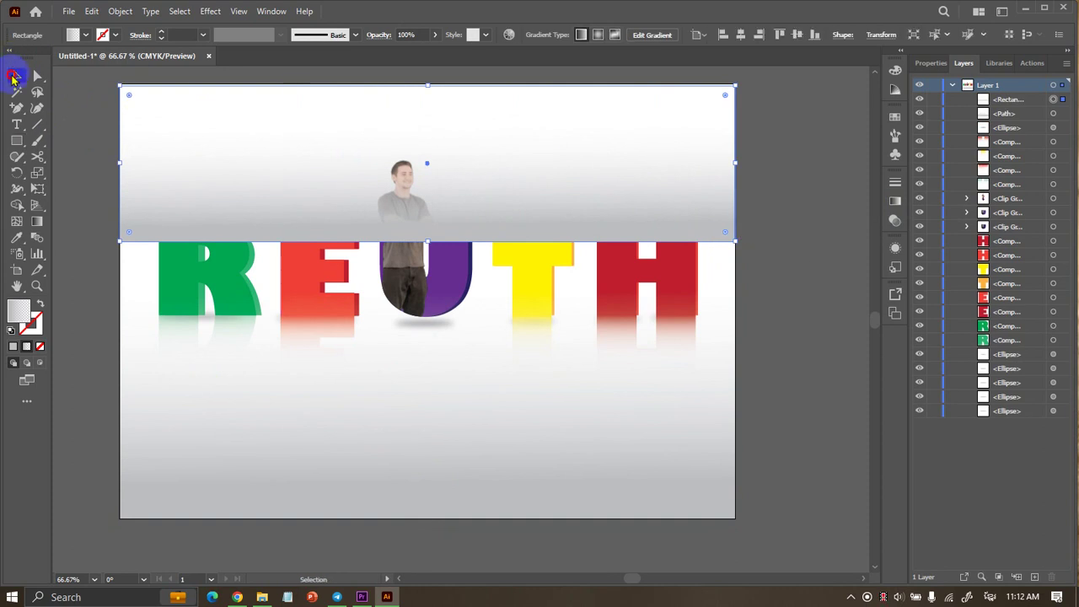
drag(429, 85, 429, 82)
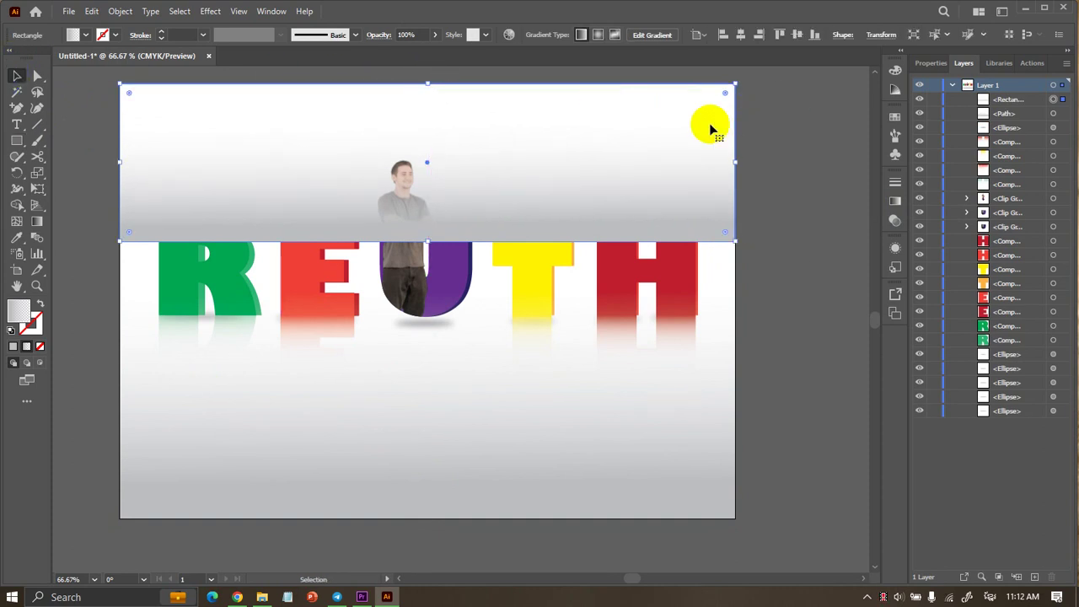
click(37, 222)
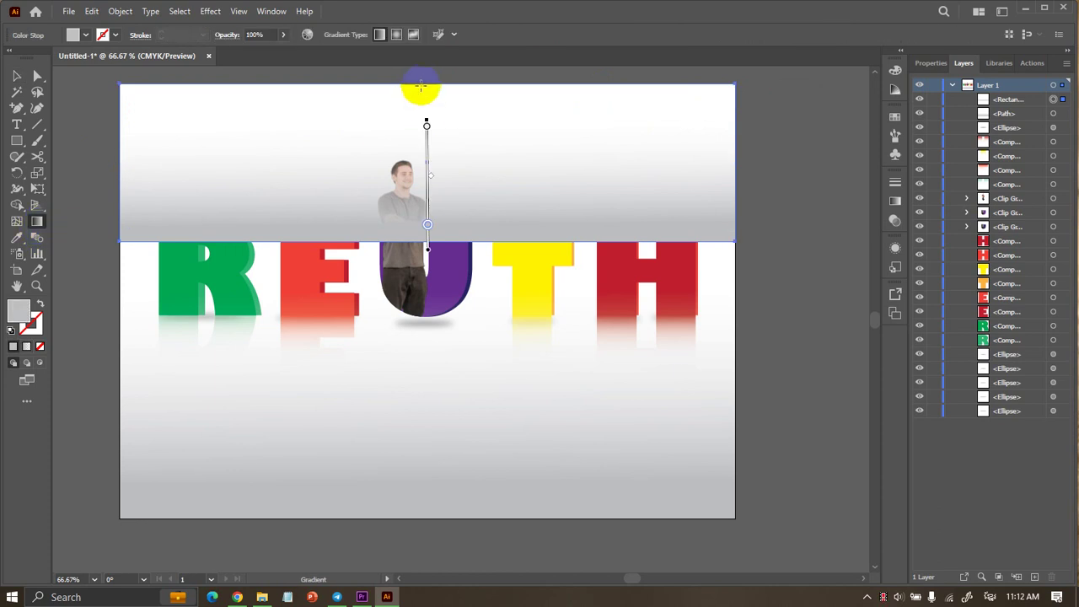
drag(423, 84, 427, 239)
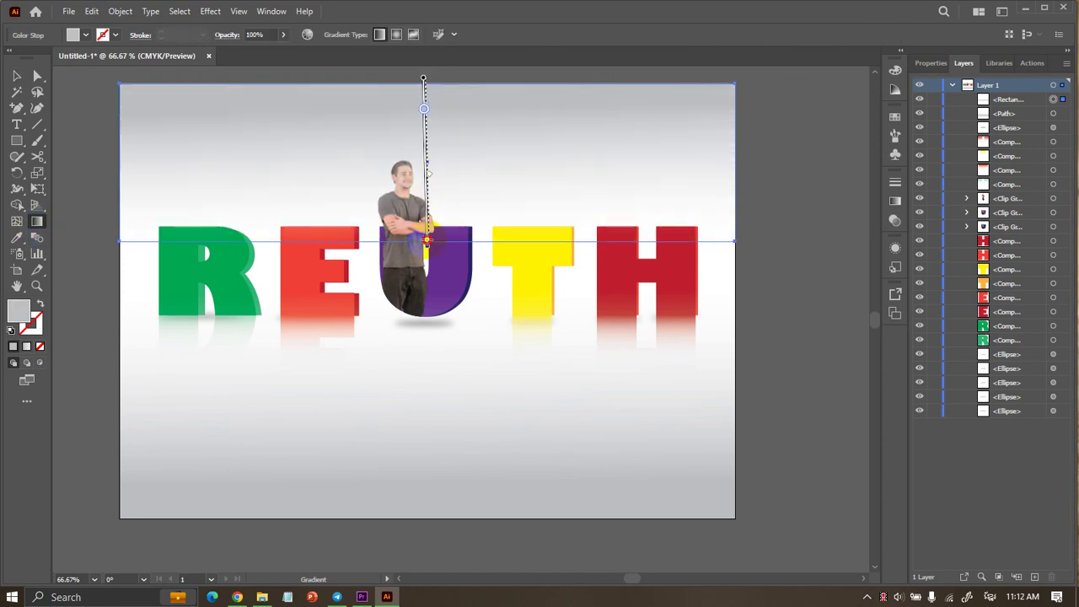
drag(424, 109, 427, 85)
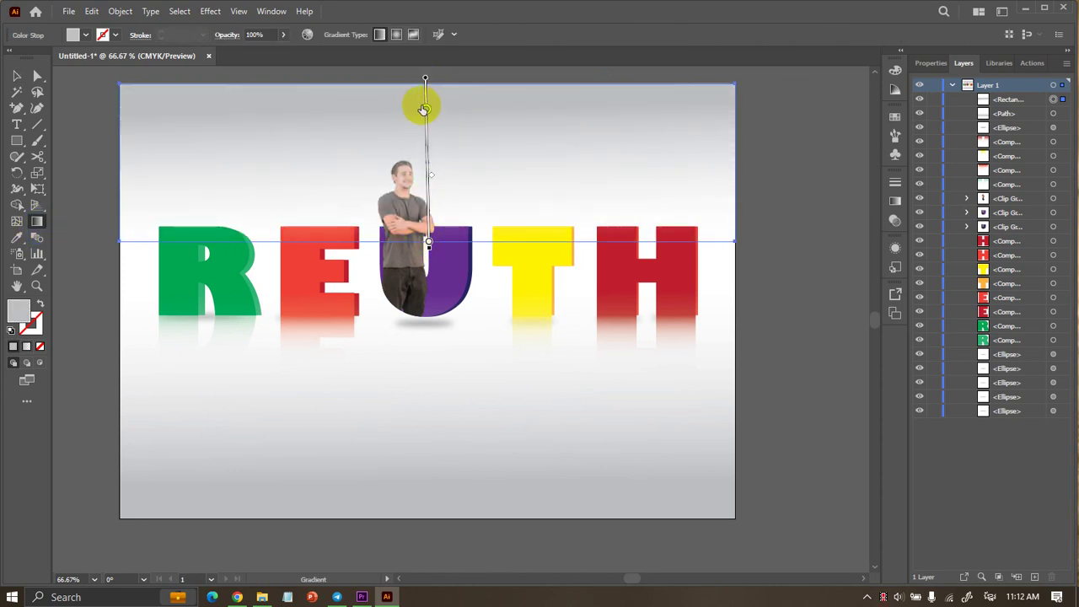
Make the sky's top gradient stop cyan and move the rectangle behind the letters.
double_click(426, 84)
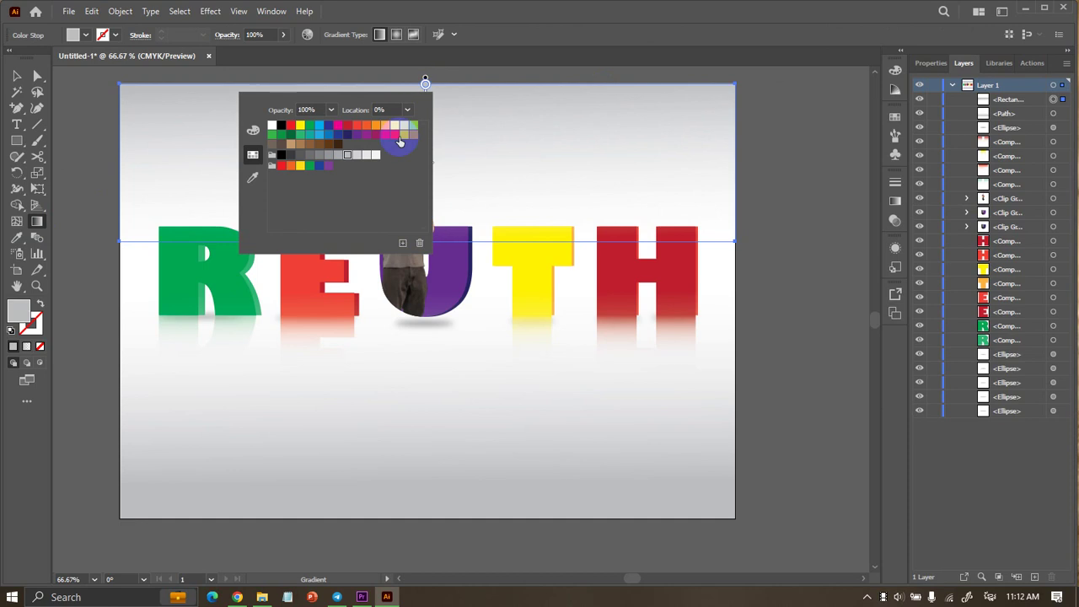
click(336, 135)
click(328, 134)
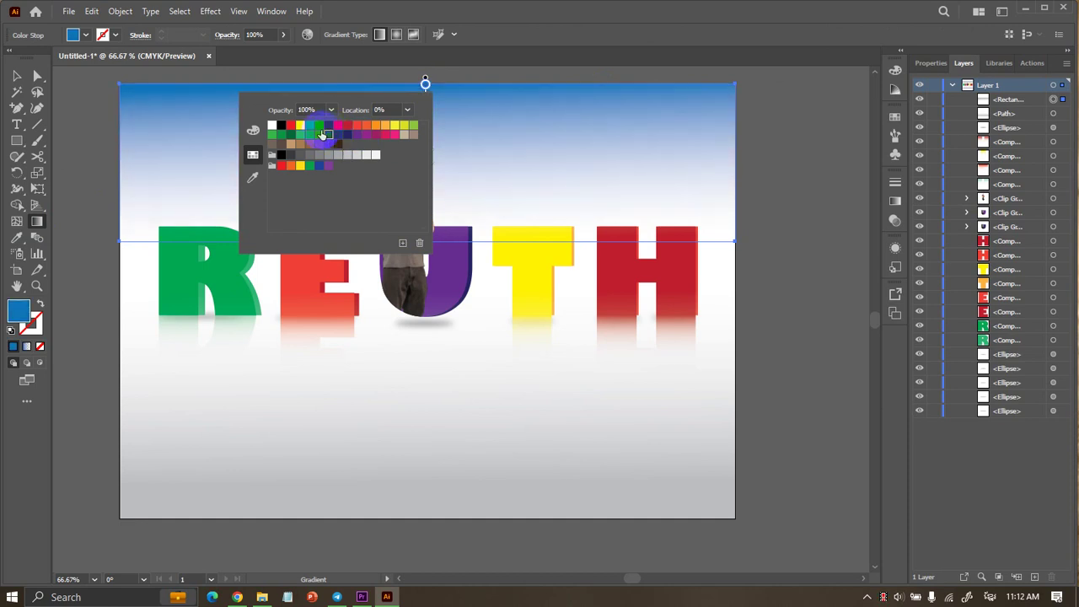
click(319, 124)
click(427, 84)
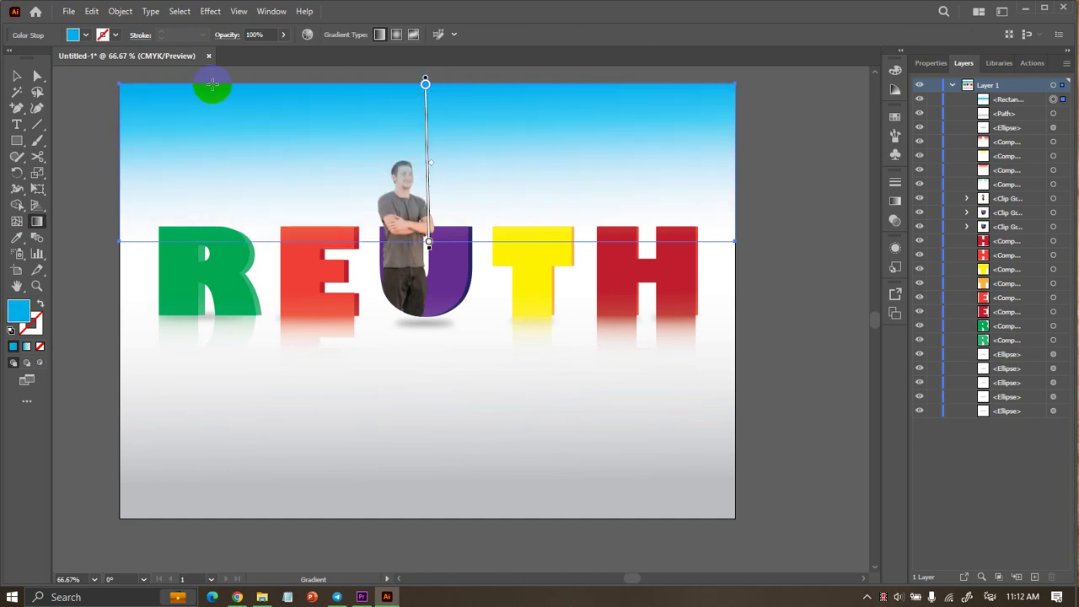
click(16, 76)
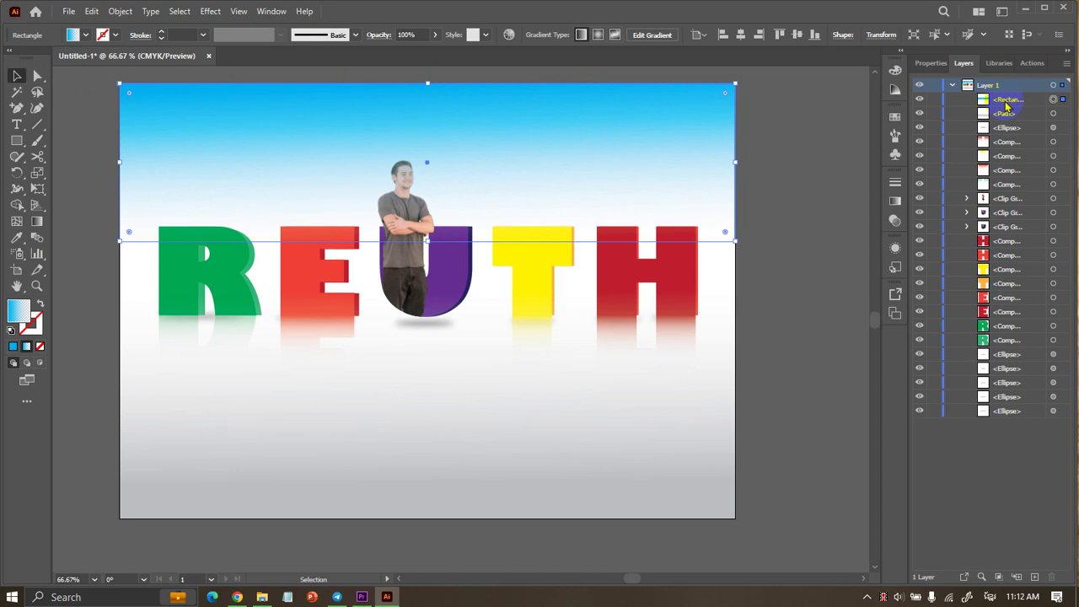
drag(1005, 105, 1015, 404)
click(843, 349)
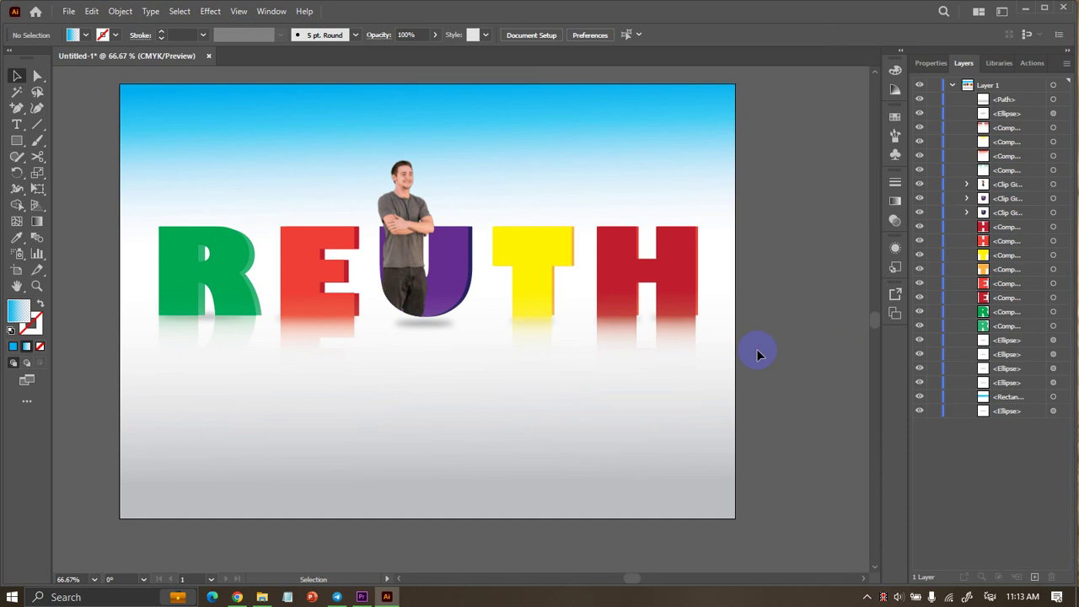
scroll(756, 348, left, 1)
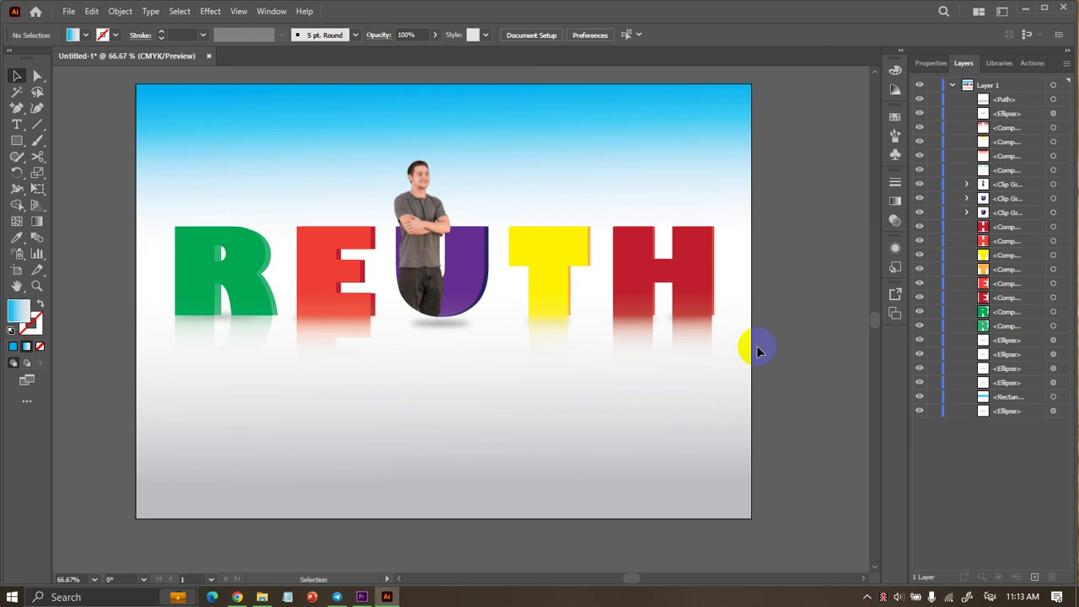
Adjust the sky gradient's midpoint and top stop so the blue extends toward the letters.
click(548, 143)
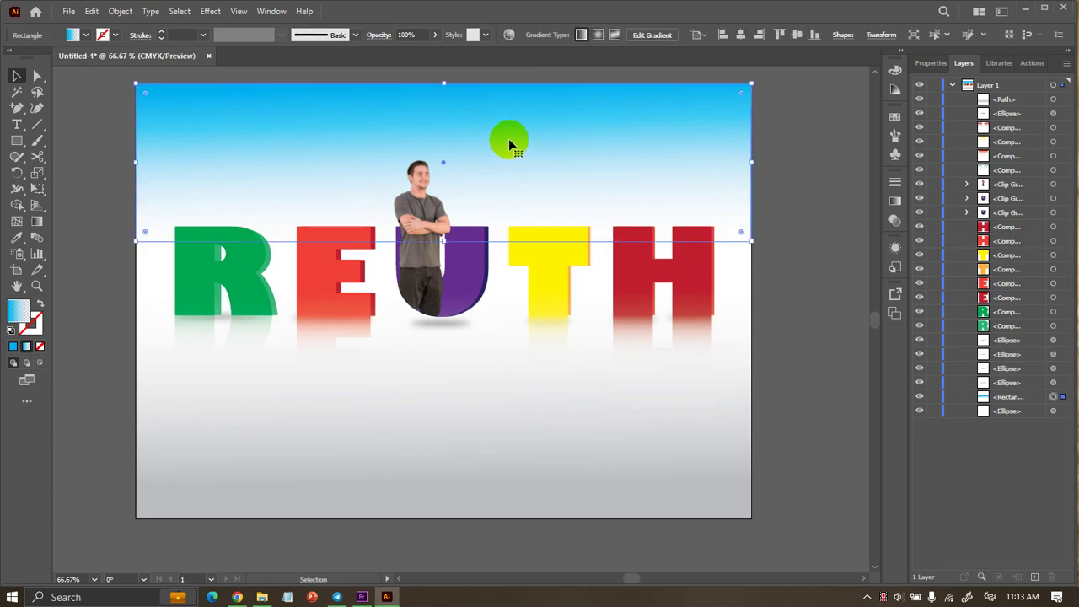
click(70, 35)
click(37, 221)
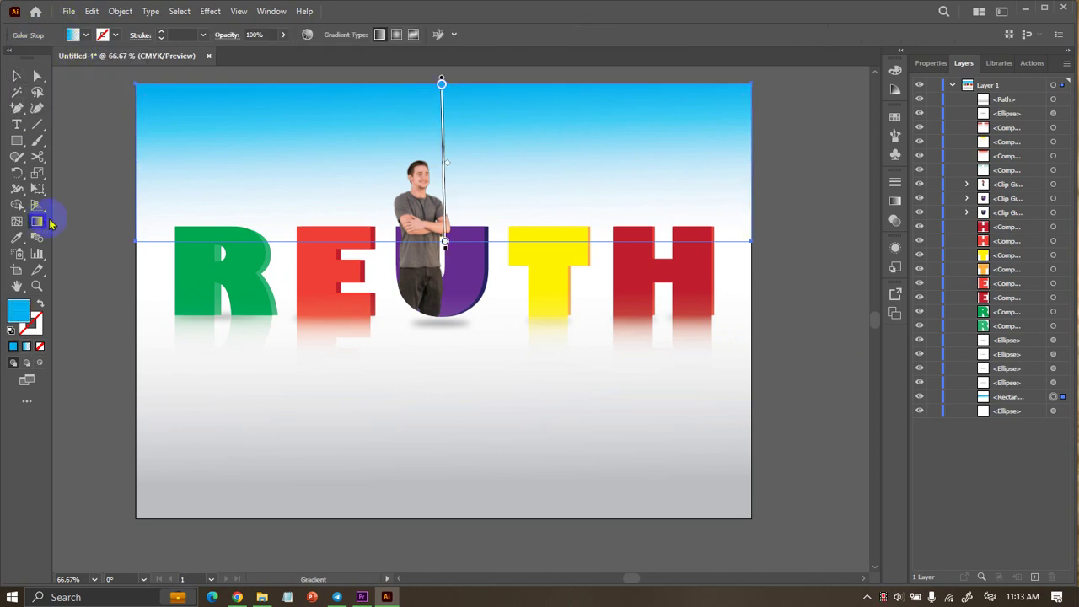
click(448, 165)
mouse_move(449, 166)
mouse_down()
mouse_move(441, 106)
mouse_move(458, 132)
mouse_move(462, 241)
mouse_up()
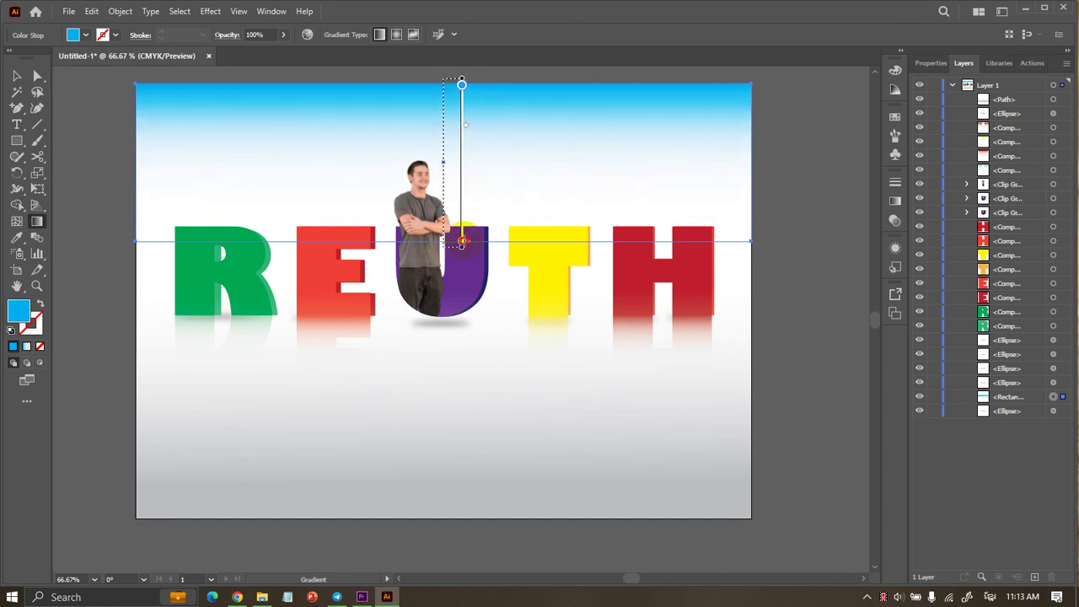
mouse_move(443, 106)
mouse_down()
mouse_move(454, 211)
mouse_move(458, 116)
mouse_move(456, 139)
mouse_up()
Set the sky's top colour stop to 60% opacity and deselect.
double_click(442, 88)
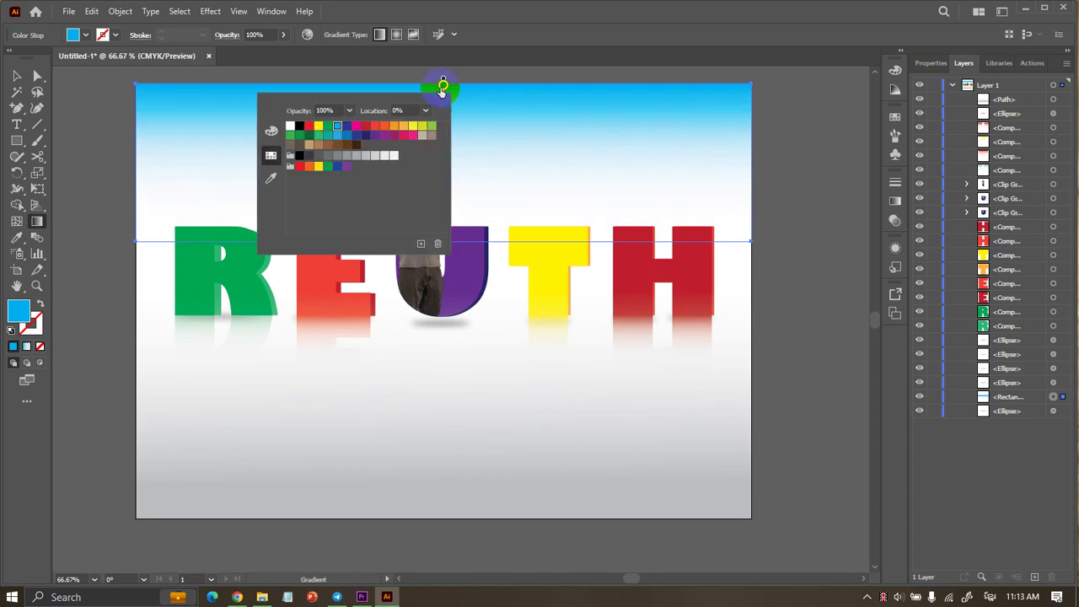
click(349, 111)
click(357, 205)
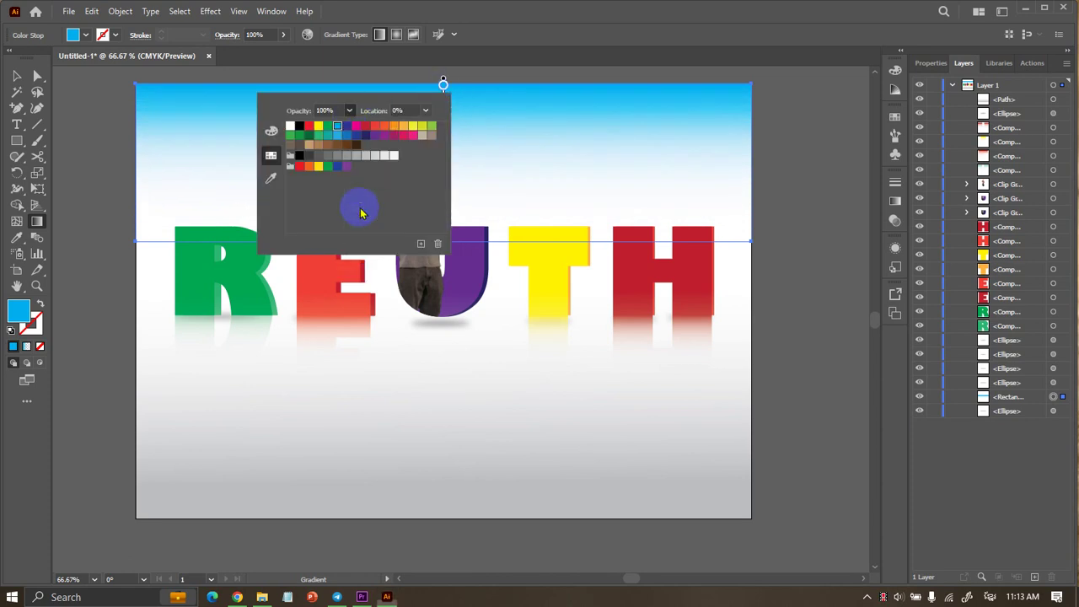
click(17, 76)
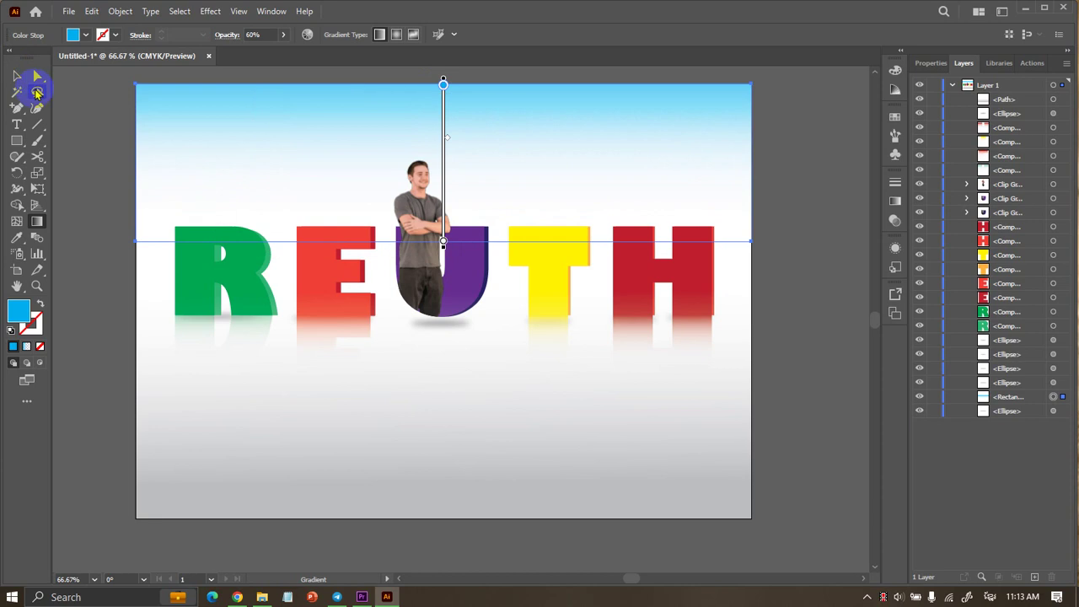
click(17, 75)
click(92, 106)
scroll(62, 147, up, 1)
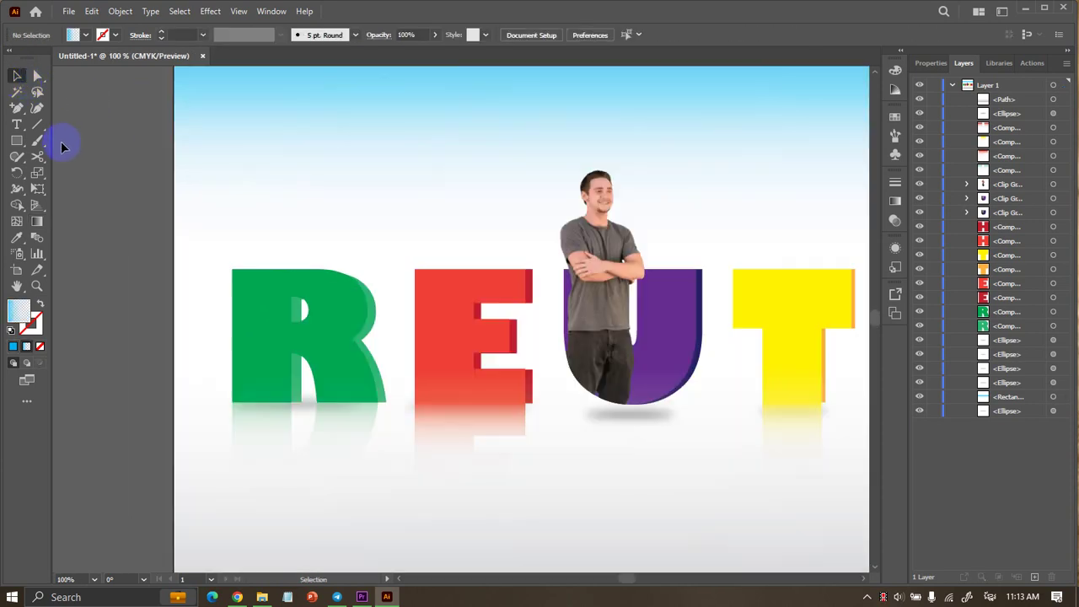
scroll(62, 147, down, 1)
scroll(384, 255, up, 1)
scroll(384, 255, down, 1)
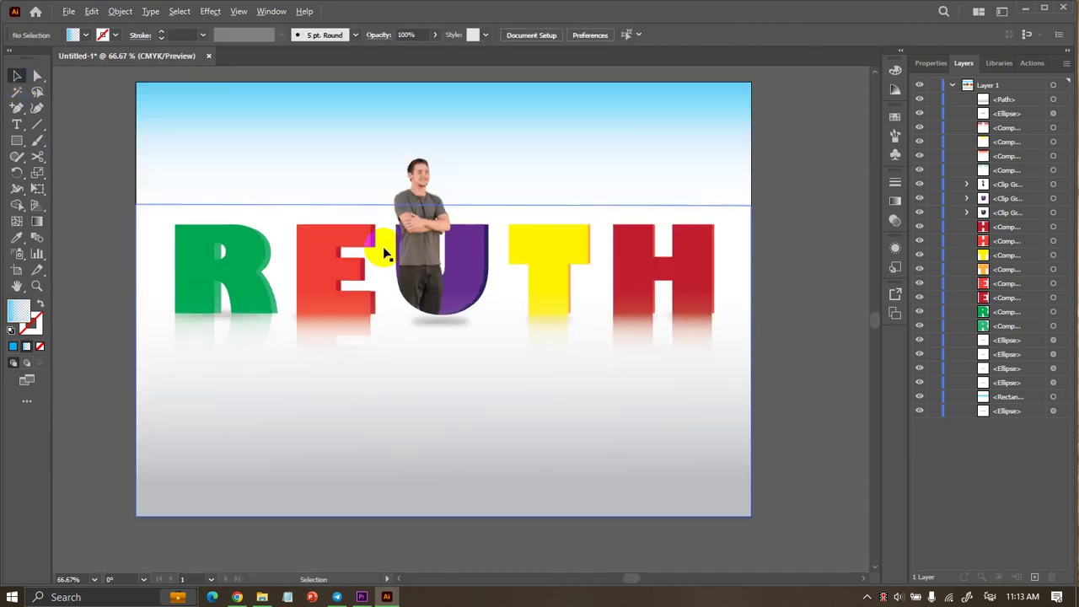
scroll(401, 85, up, 1)
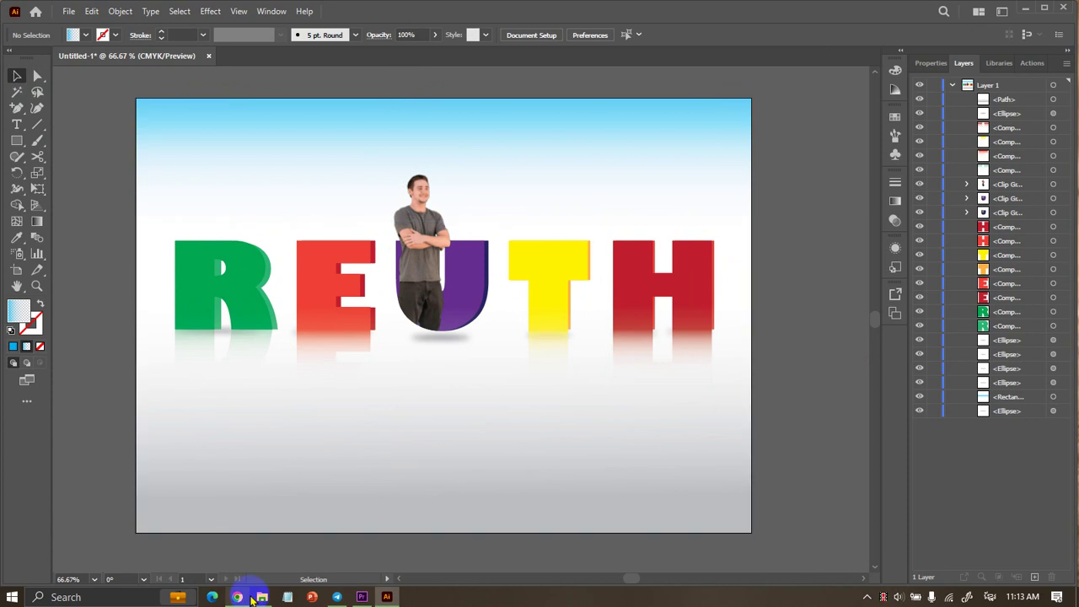
Open File > Place and scroll through the images in the Pictures folder.
click(69, 11)
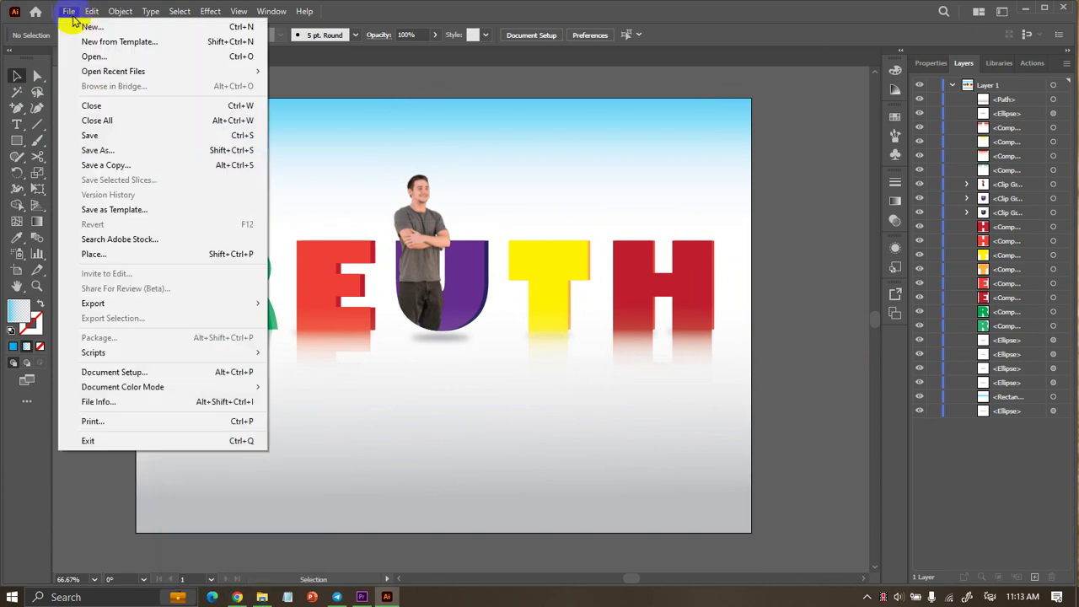
click(95, 254)
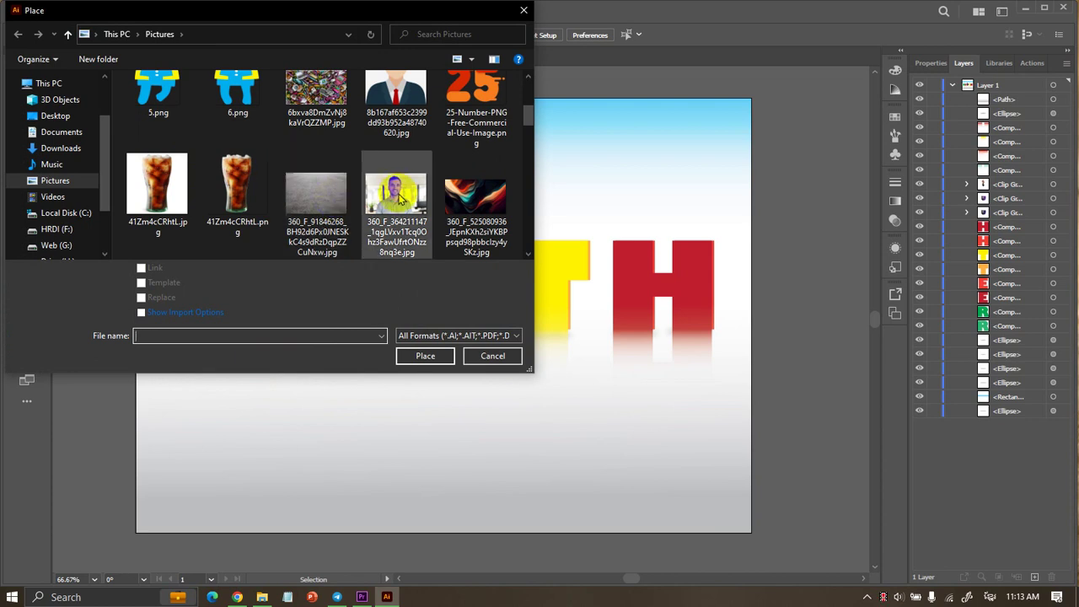
scroll(451, 161, down, 3)
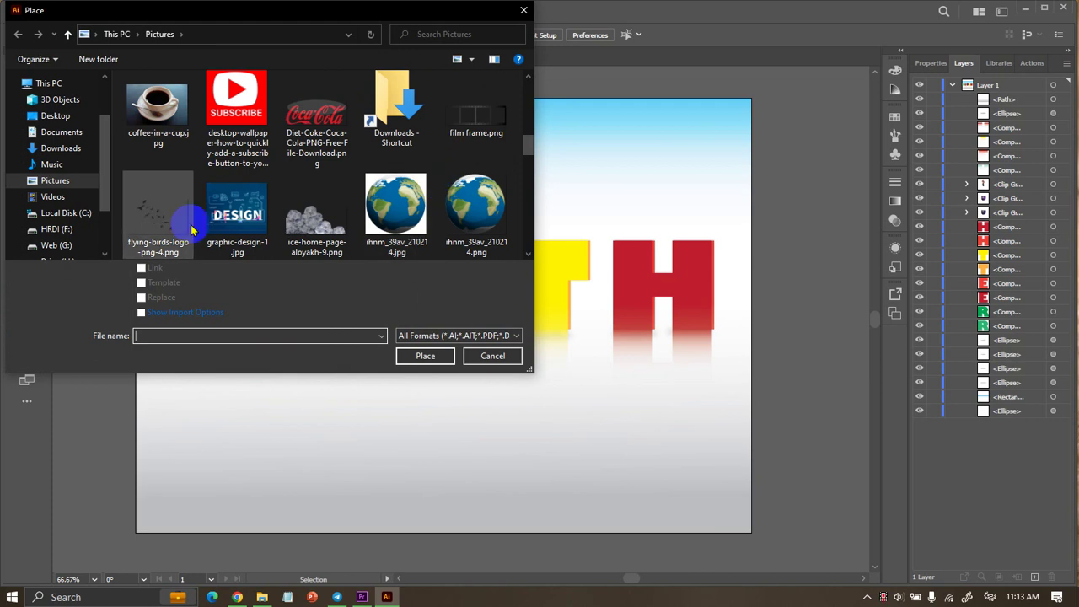
scroll(472, 157, down, 3)
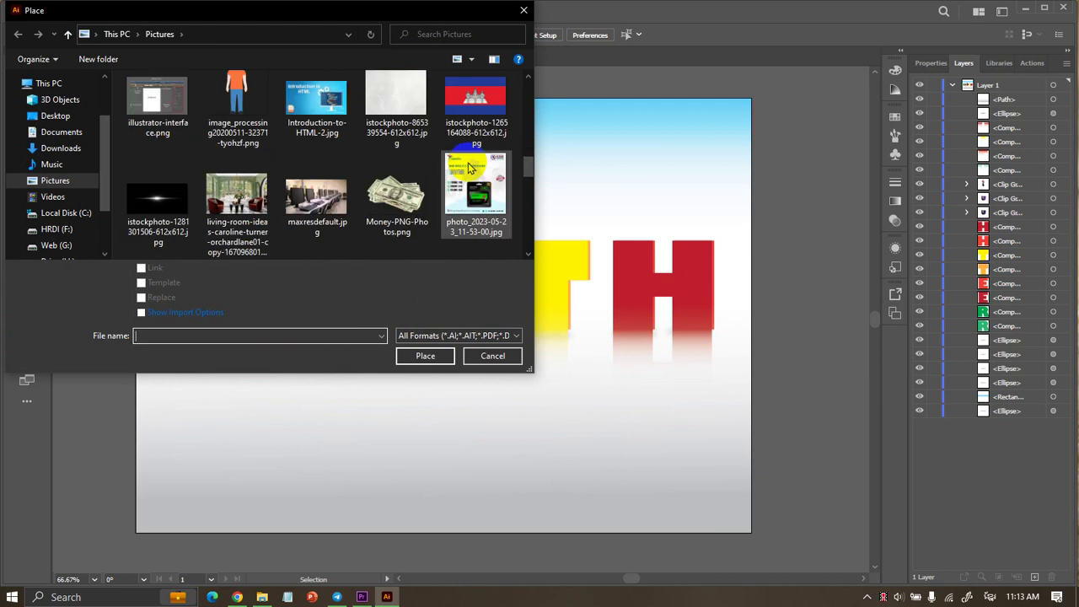
scroll(470, 168, down, 3)
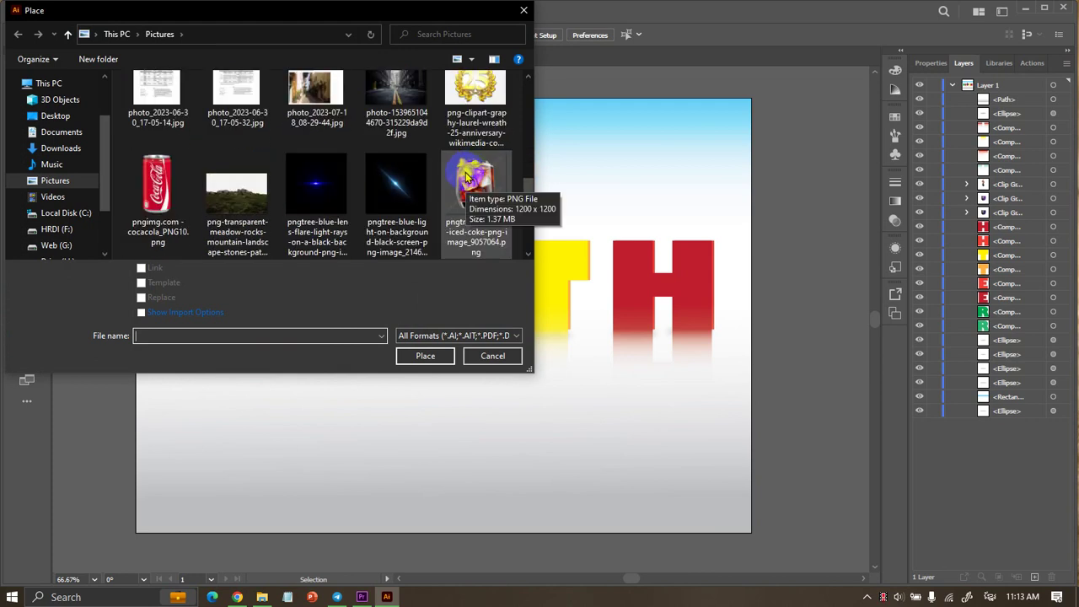
scroll(467, 173, down, 3)
scroll(468, 172, down, 3)
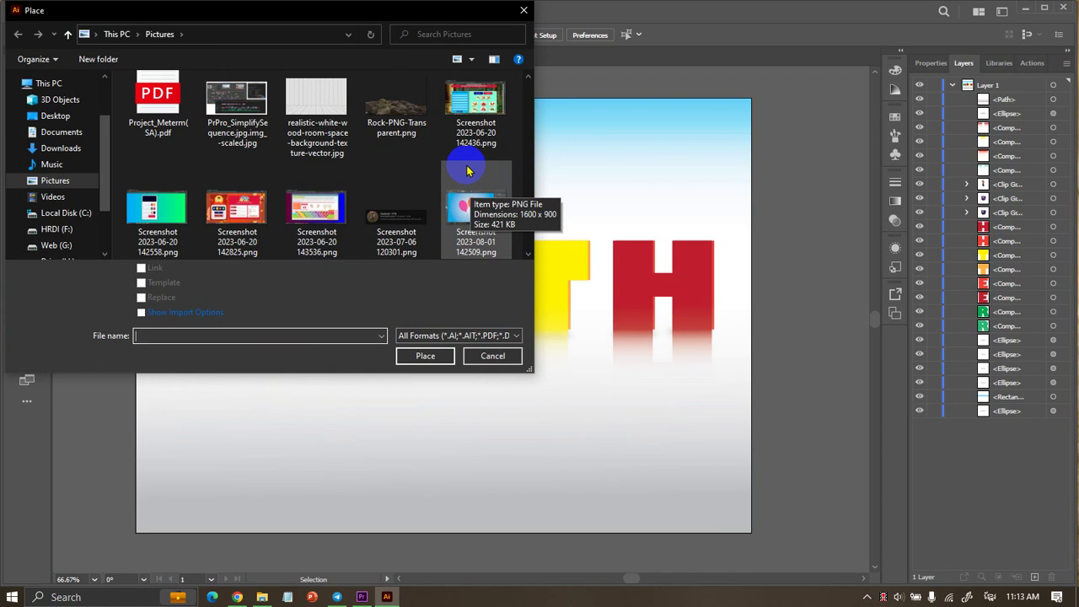
scroll(469, 172, down, 2)
scroll(469, 171, down, 2)
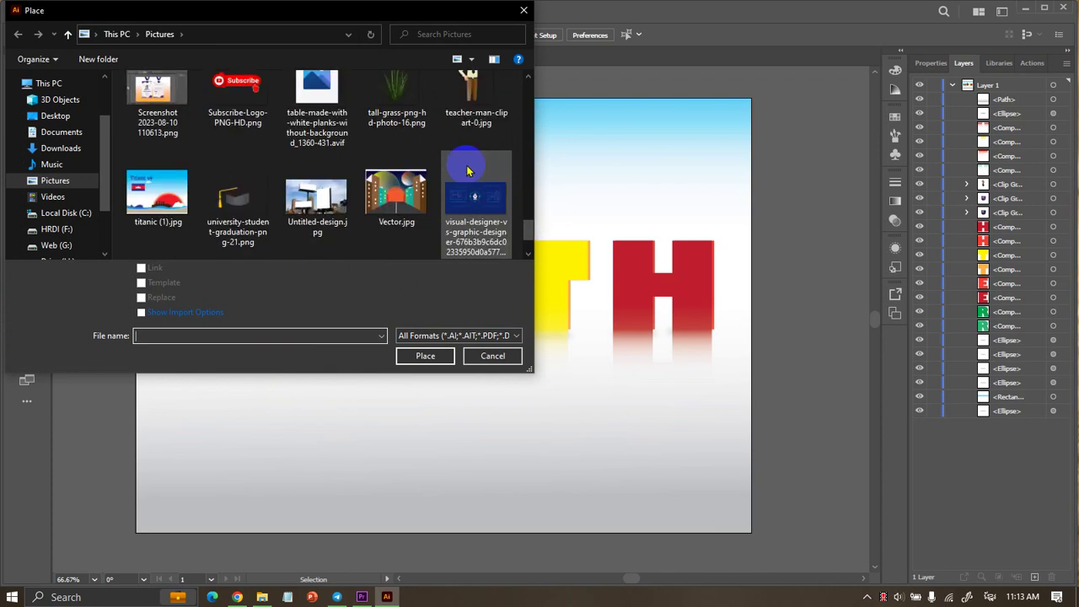
scroll(469, 171, down, 2)
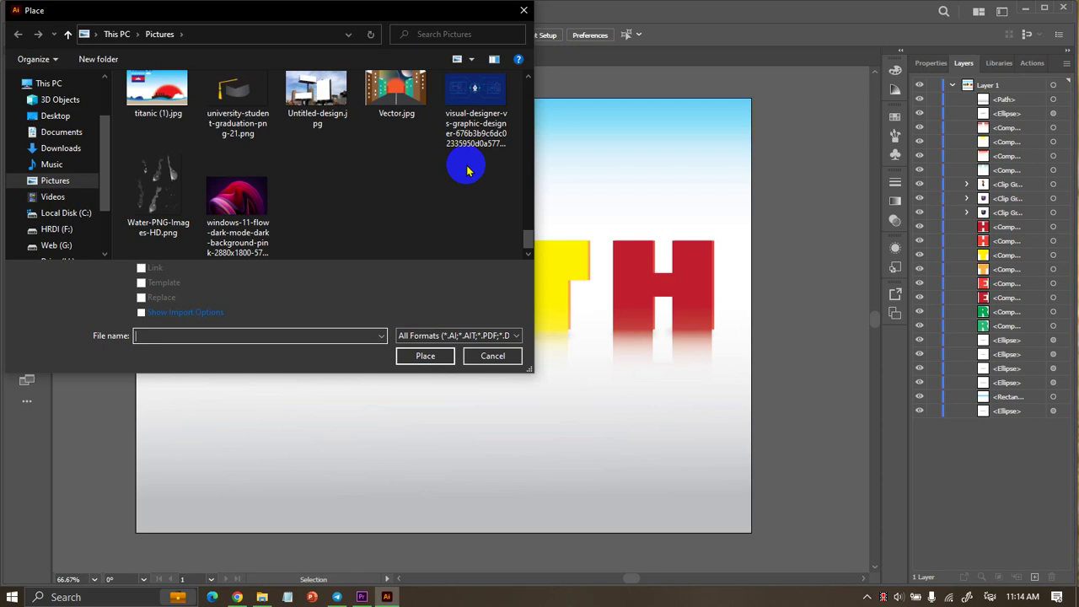
scroll(466, 165, up, 5)
scroll(466, 165, up, 5)
scroll(466, 166, up, 5)
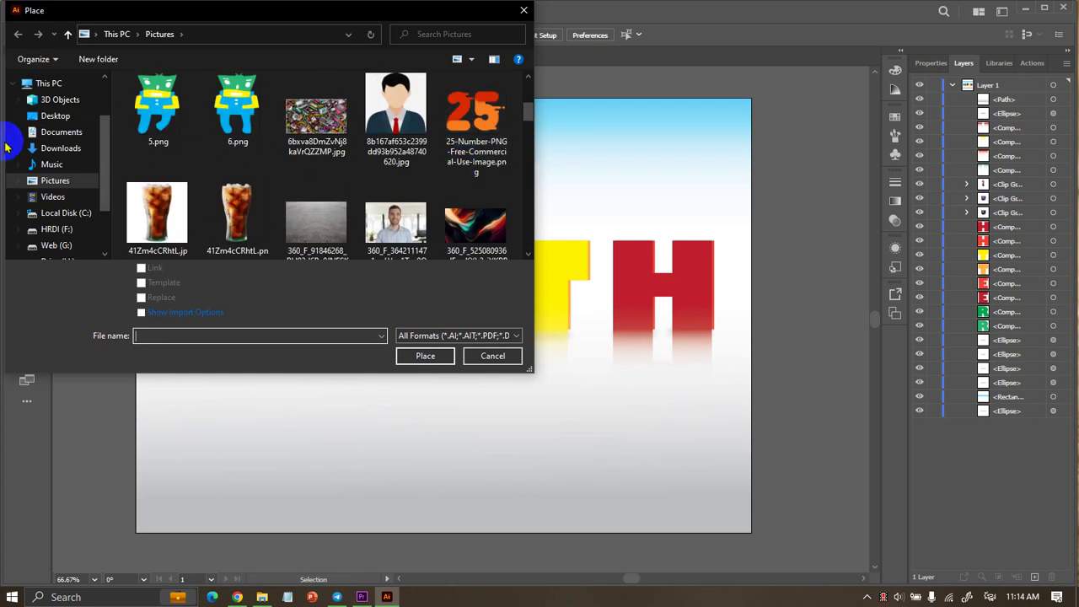
Browse the G:, F: and H: drives and open the Designs folder on Drive (H:).
click(55, 245)
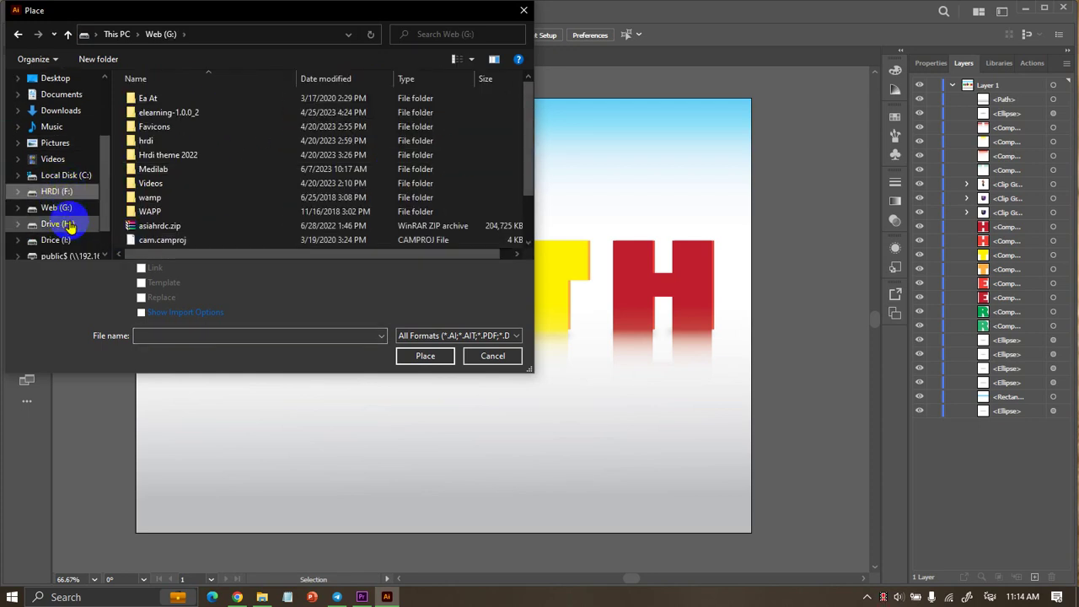
click(59, 191)
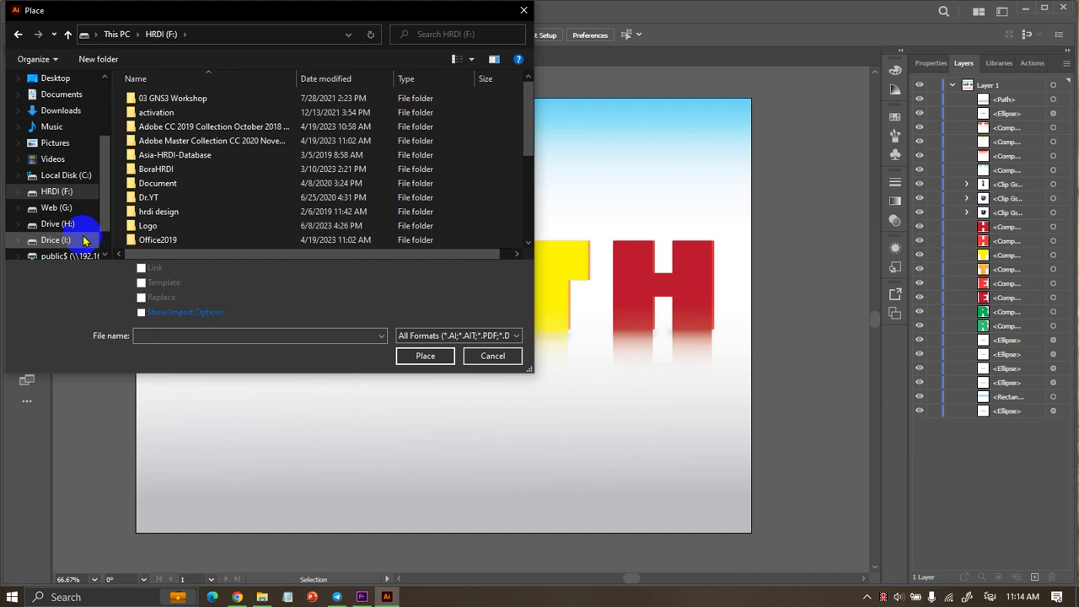
click(58, 223)
double_click(234, 202)
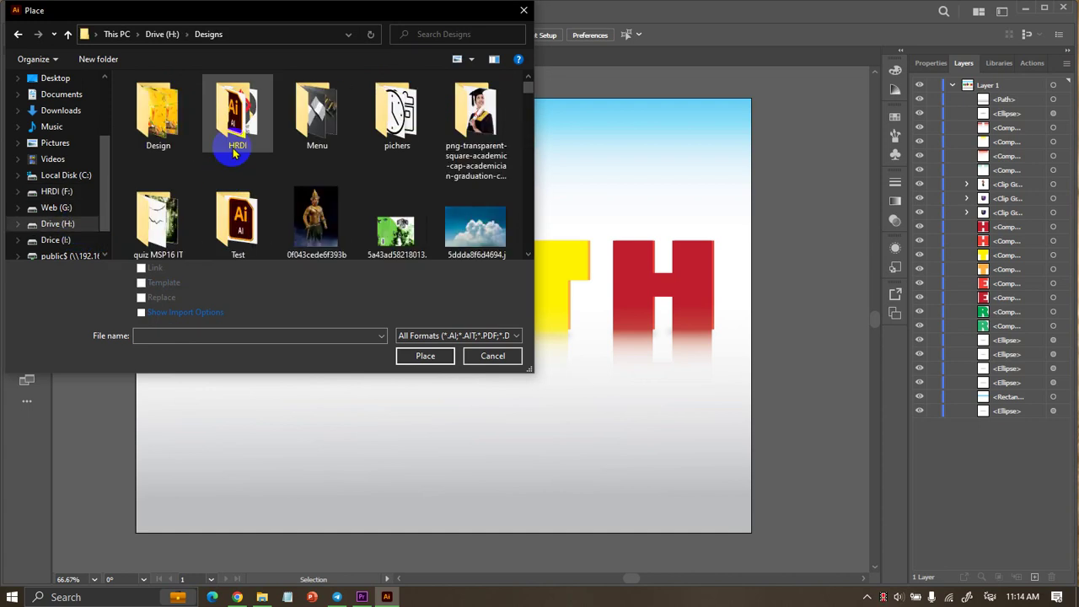
scroll(350, 132, down, 2)
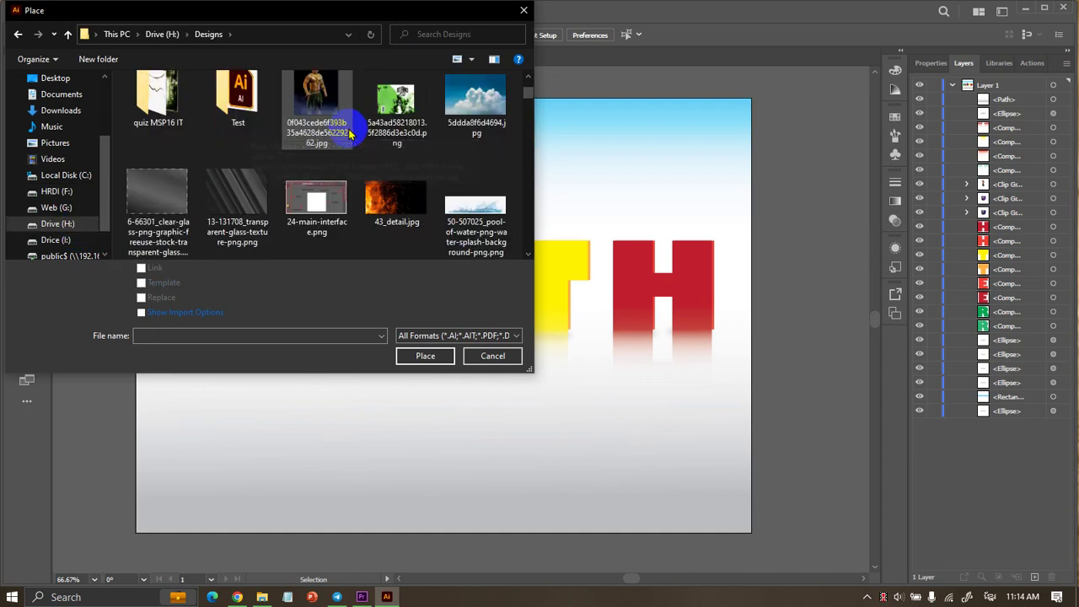
scroll(240, 125, down, 2)
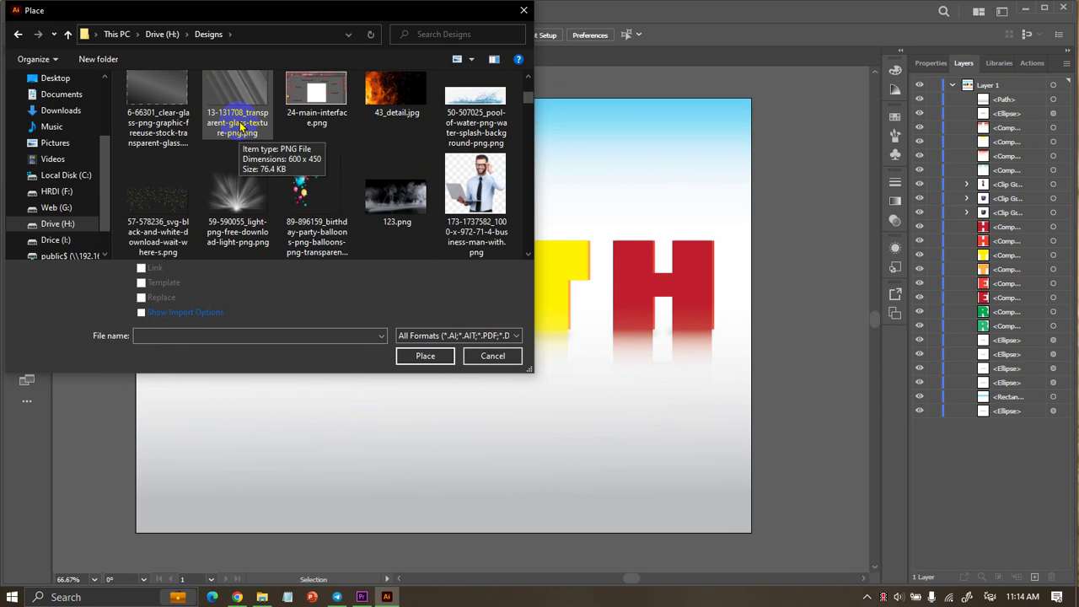
click(234, 193)
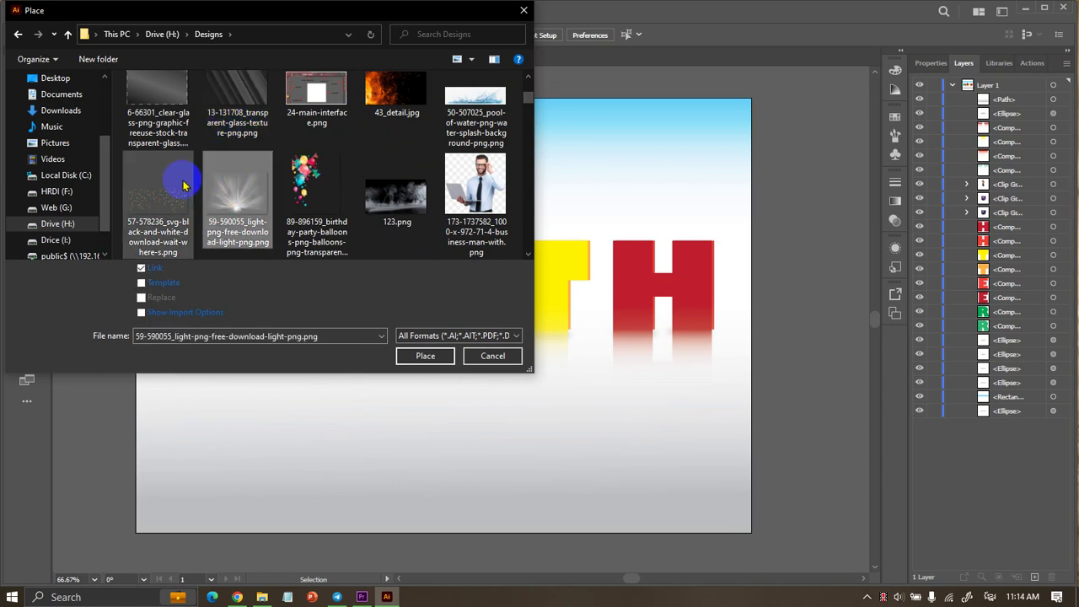
Select pngimg.com - smoke_PNG55245.png and place it.
scroll(267, 226, down, 2)
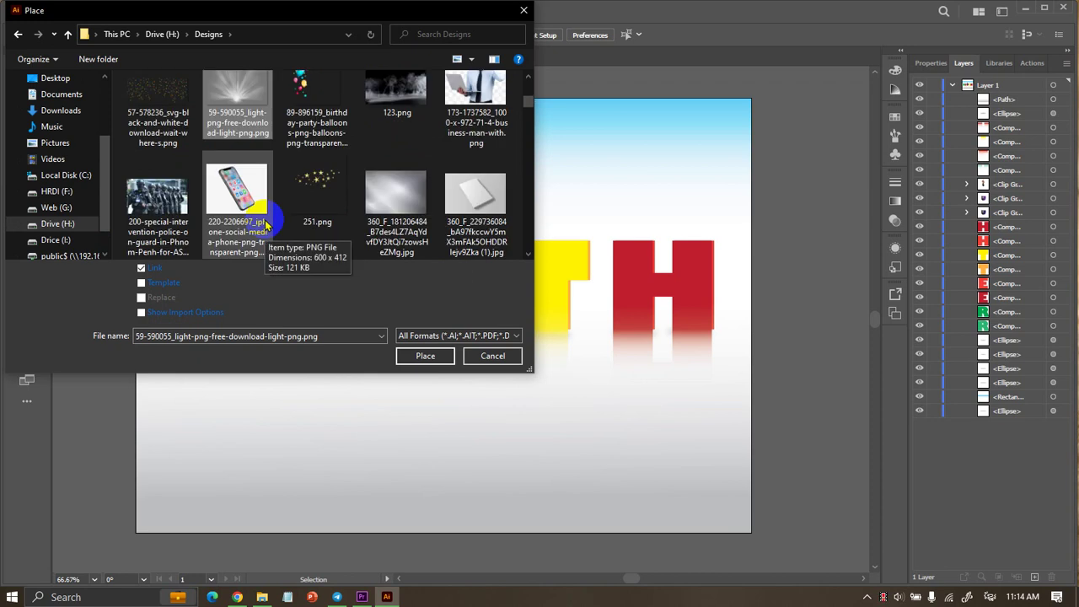
scroll(264, 221, down, 2)
scroll(264, 221, down, 2)
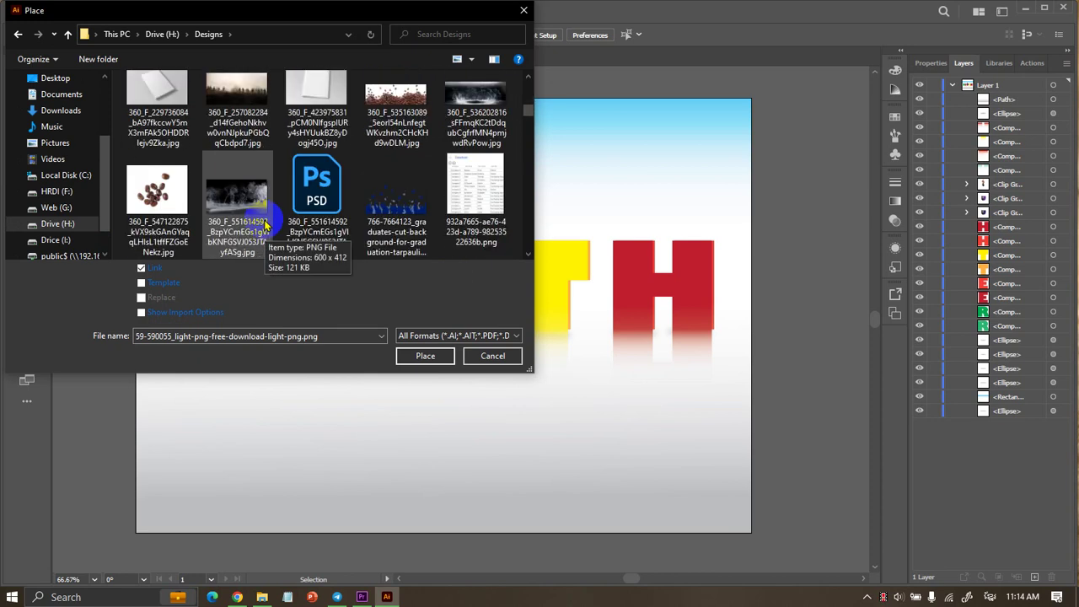
scroll(264, 221, down, 2)
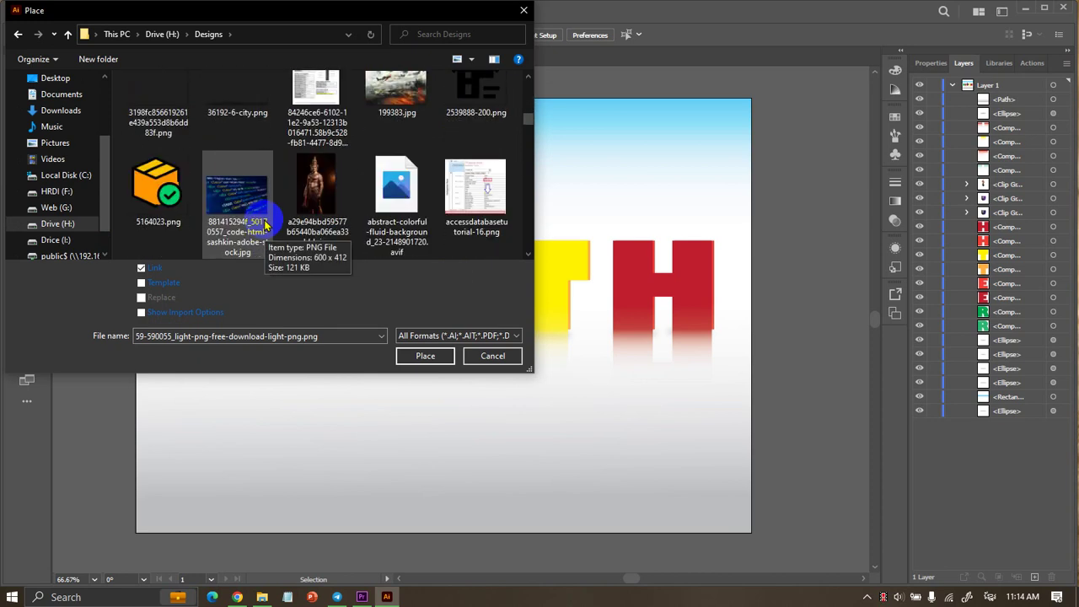
scroll(264, 219, down, 2)
scroll(264, 219, down, 2)
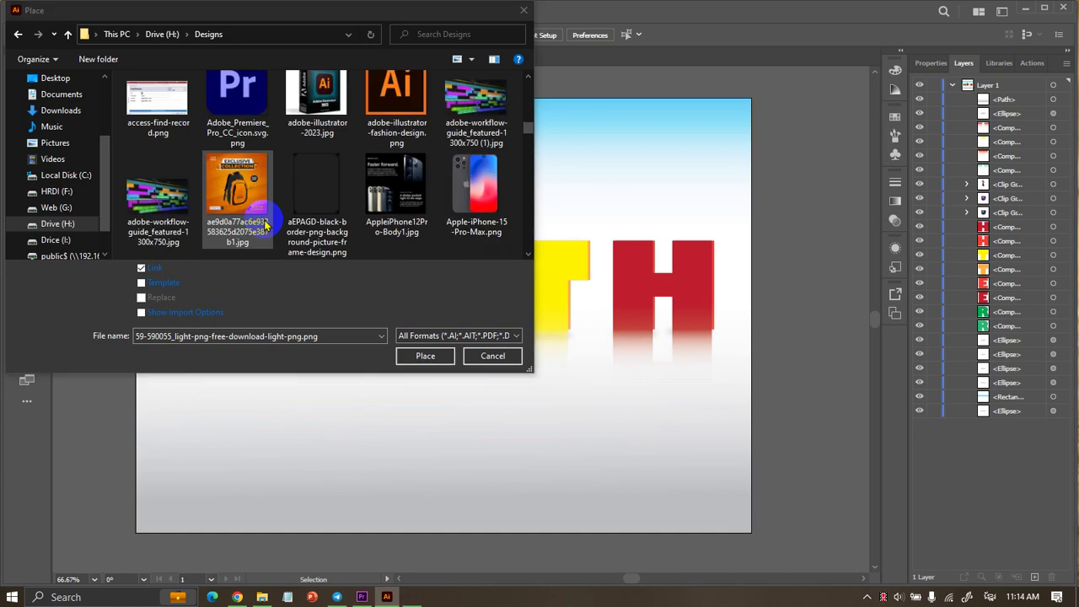
scroll(264, 220, down, 2)
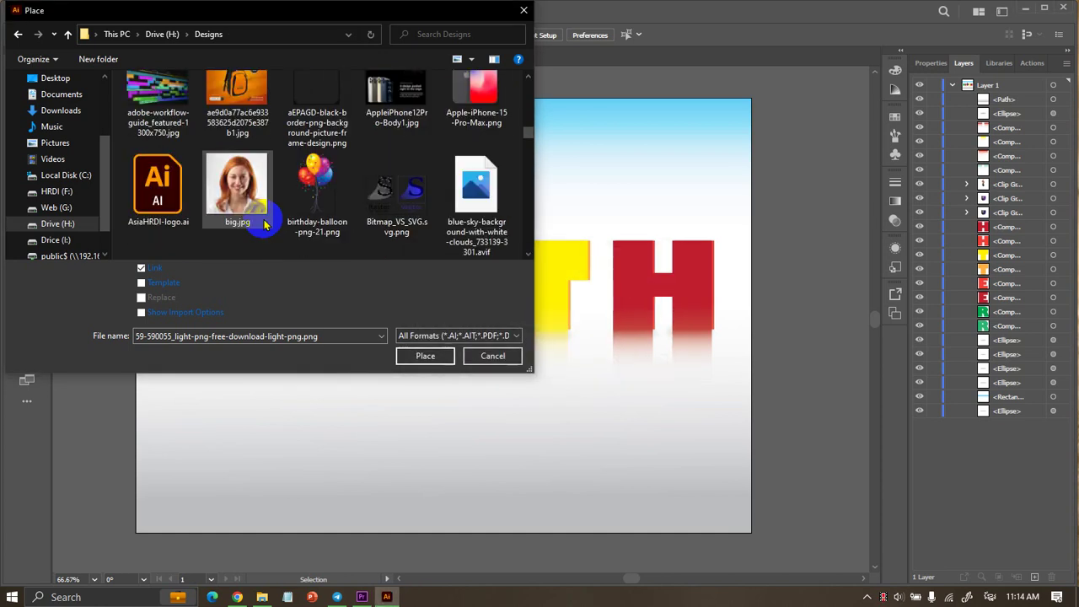
scroll(264, 219, down, 2)
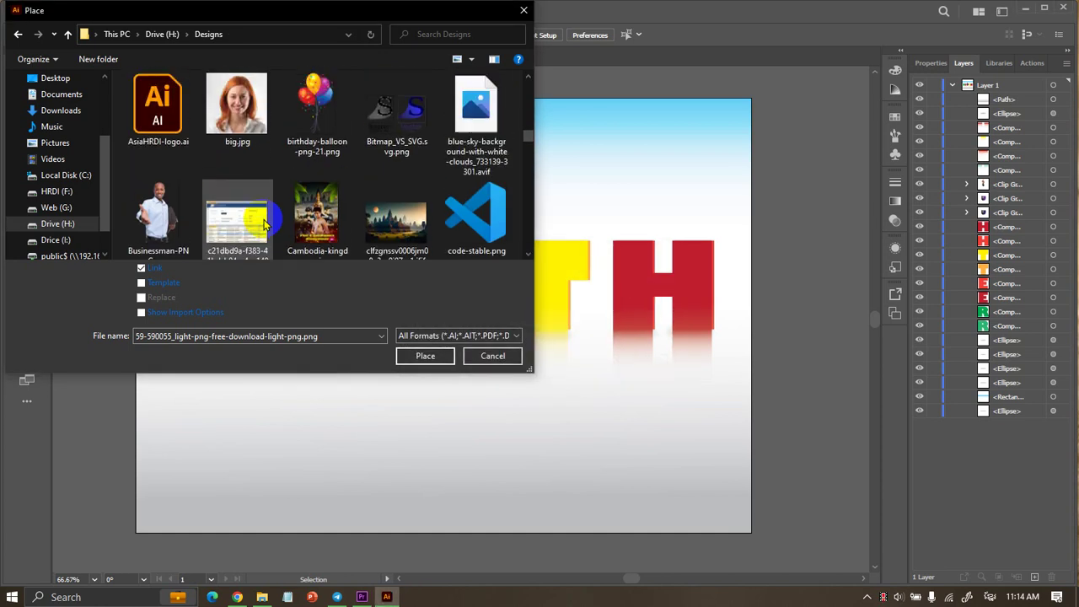
scroll(264, 221, down, 2)
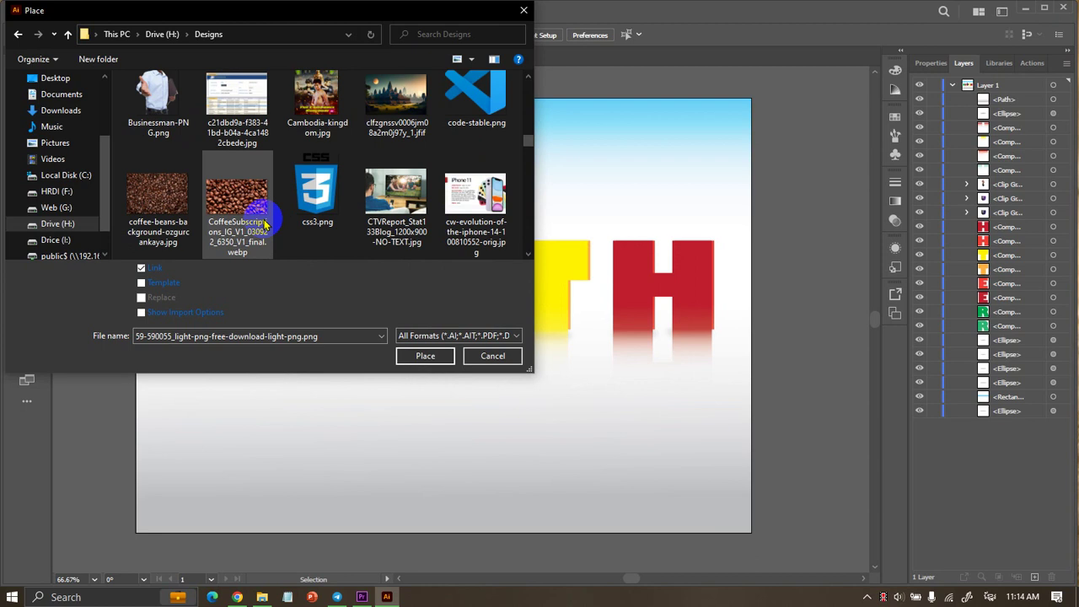
scroll(264, 221, down, 2)
scroll(264, 221, down, 2)
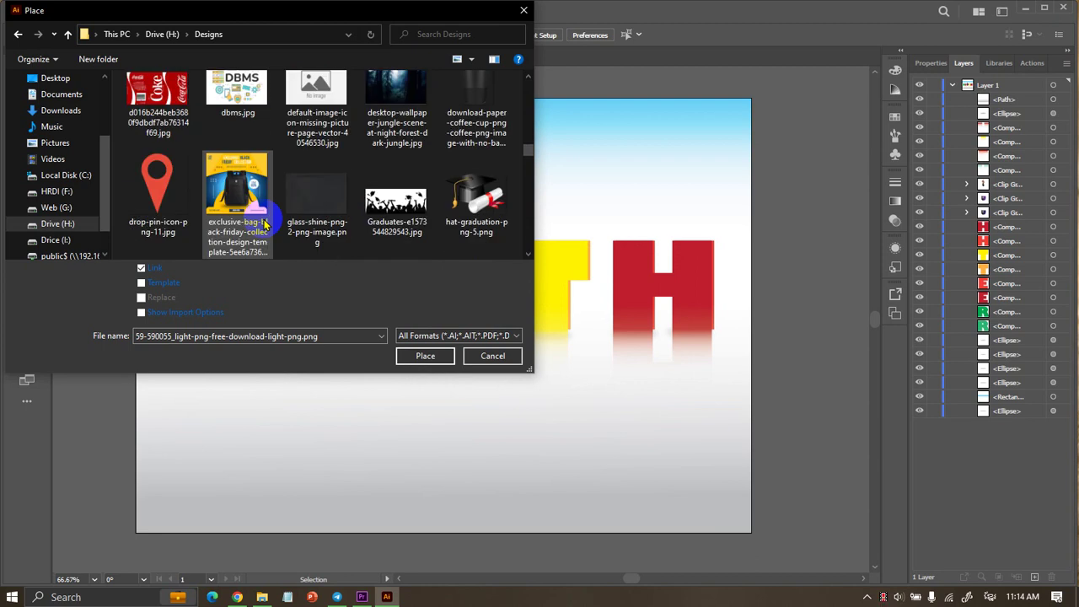
scroll(264, 221, down, 2)
scroll(264, 220, down, 2)
scroll(264, 221, down, 2)
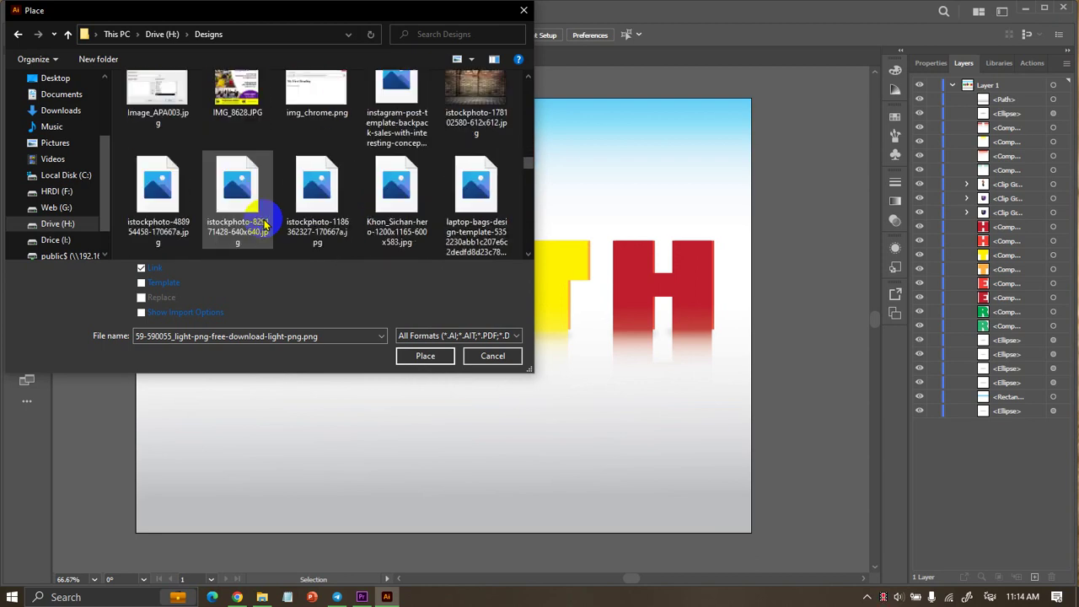
scroll(264, 221, down, 2)
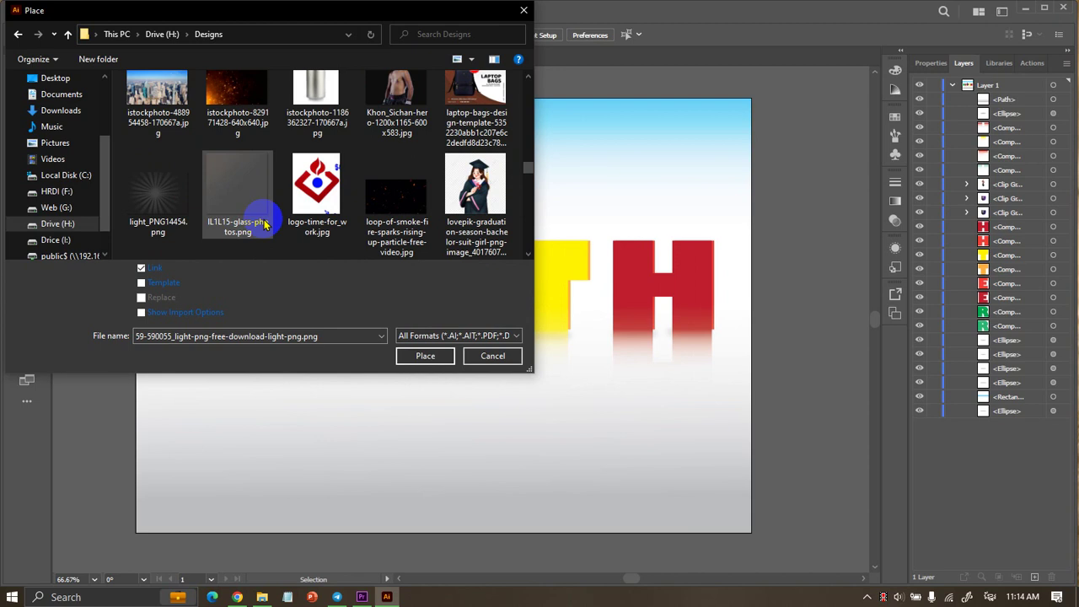
scroll(264, 221, down, 1)
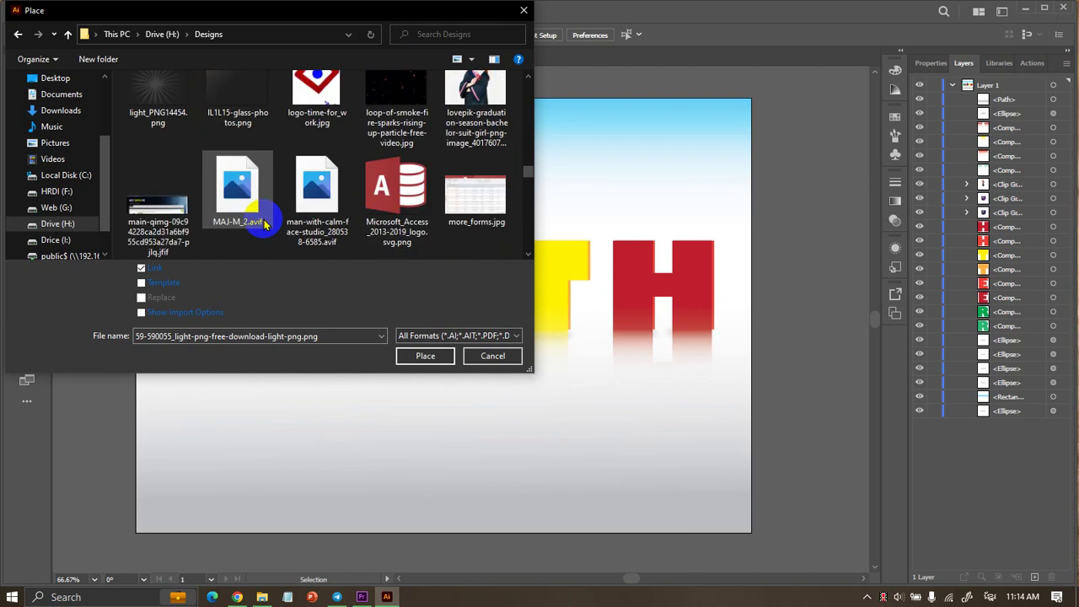
scroll(263, 220, down, 2)
scroll(264, 221, down, 1)
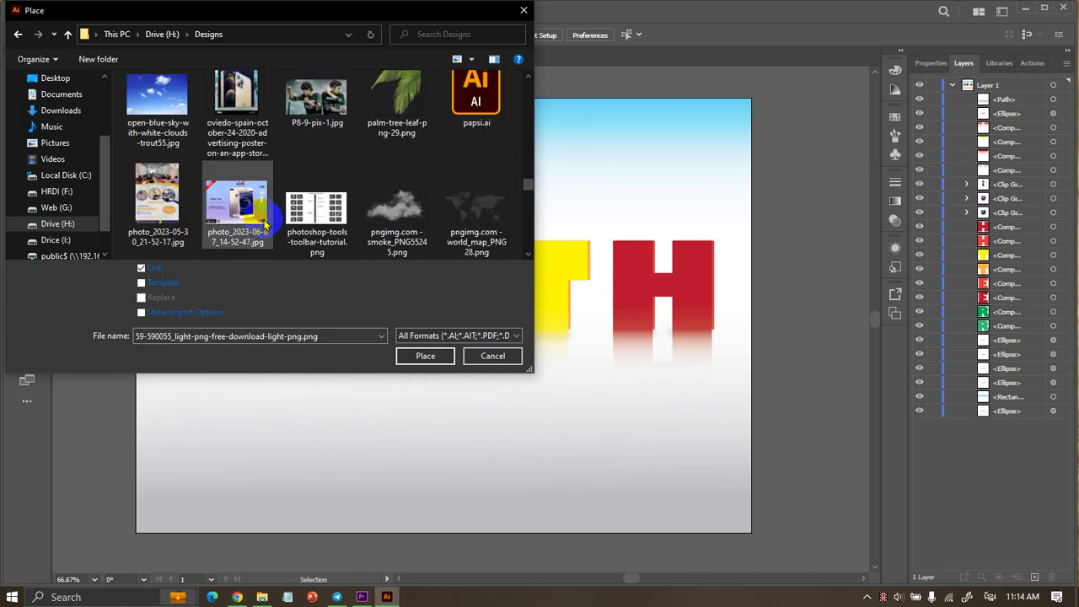
click(396, 209)
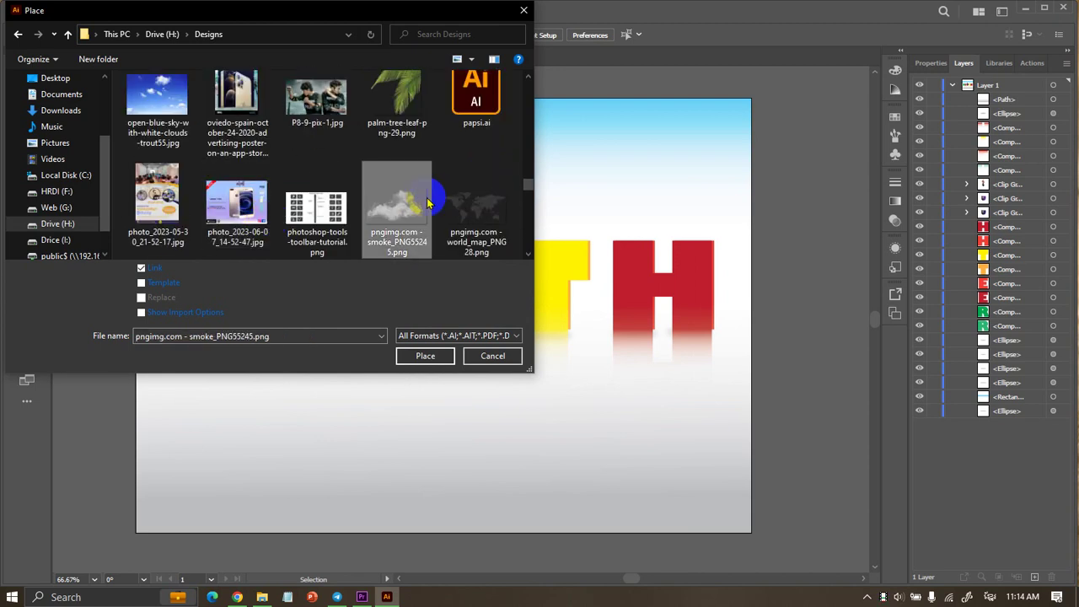
click(453, 358)
Place the smoke image and drag it upward near the top of the letters.
drag(164, 116, 438, 217)
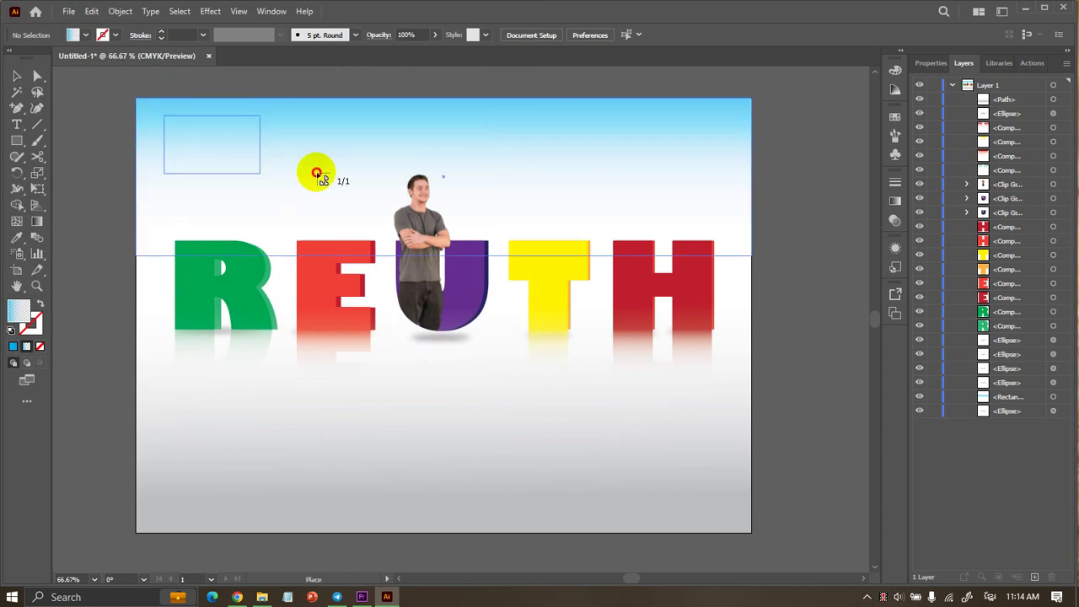
click(831, 164)
mouse_move(320, 173)
mouse_down()
mouse_move(286, 154)
mouse_move(663, 163)
mouse_move(666, 301)
mouse_move(681, 265)
mouse_move(339, 295)
mouse_up()
click(771, 241)
drag(334, 167, 414, 163)
click(452, 80)
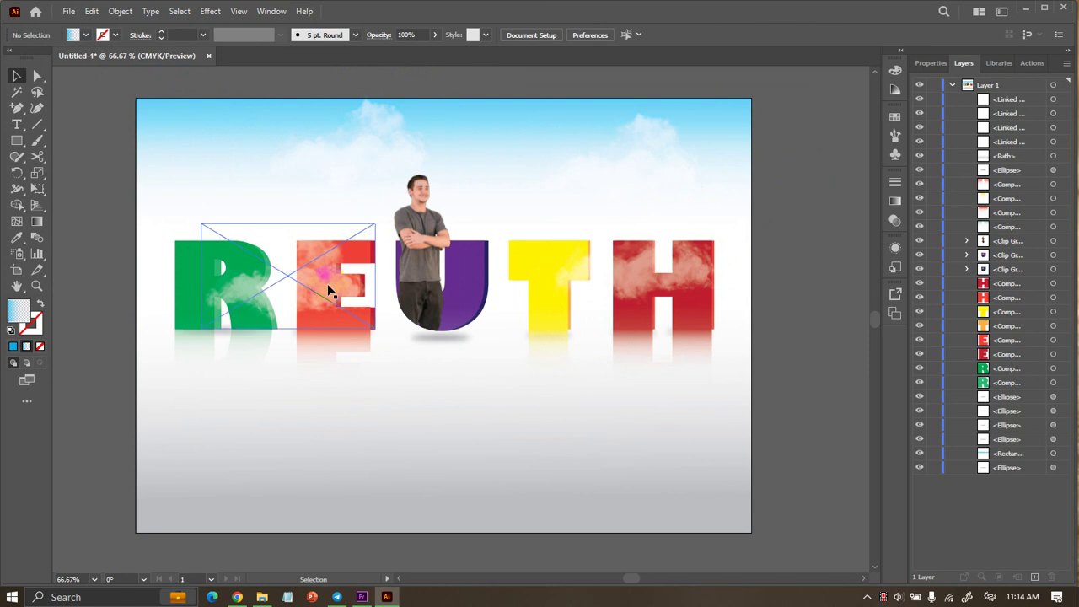
Move the smoke onto the green R and shrink it over the letter's top.
drag(327, 285, 275, 271)
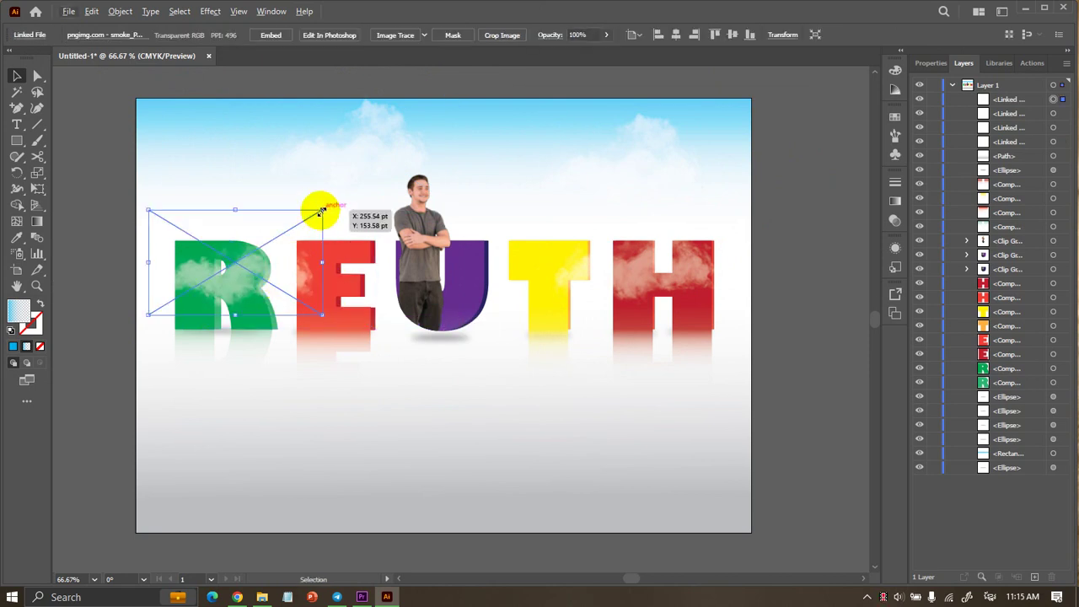
drag(321, 211, 290, 225)
mouse_move(241, 265)
mouse_down()
mouse_move(205, 252)
mouse_move(228, 241)
mouse_move(233, 267)
mouse_up()
click(103, 189)
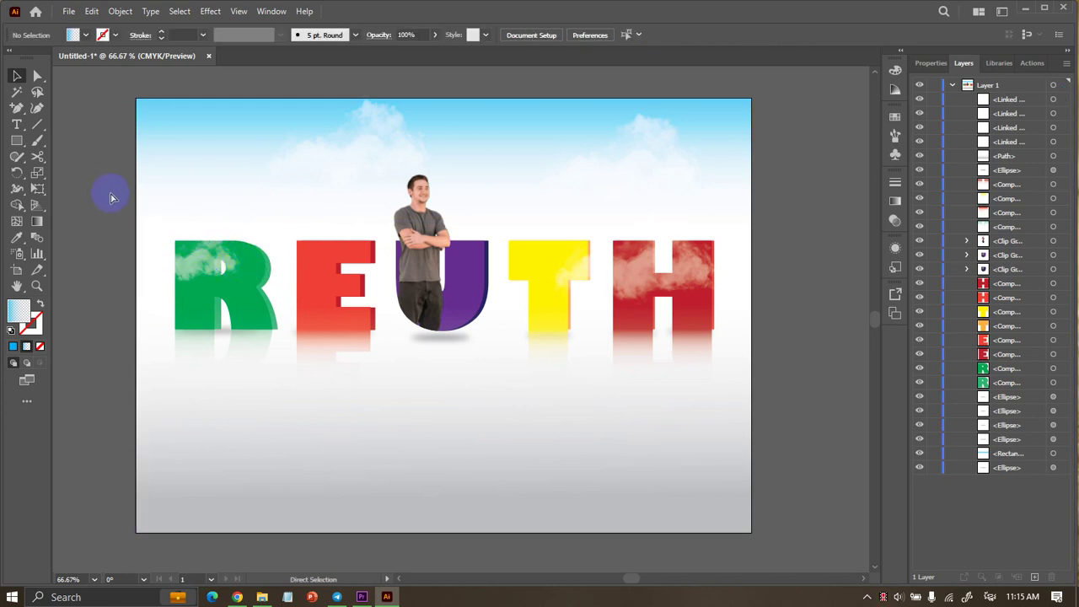
scroll(110, 198, left, 1)
scroll(115, 199, up, 1)
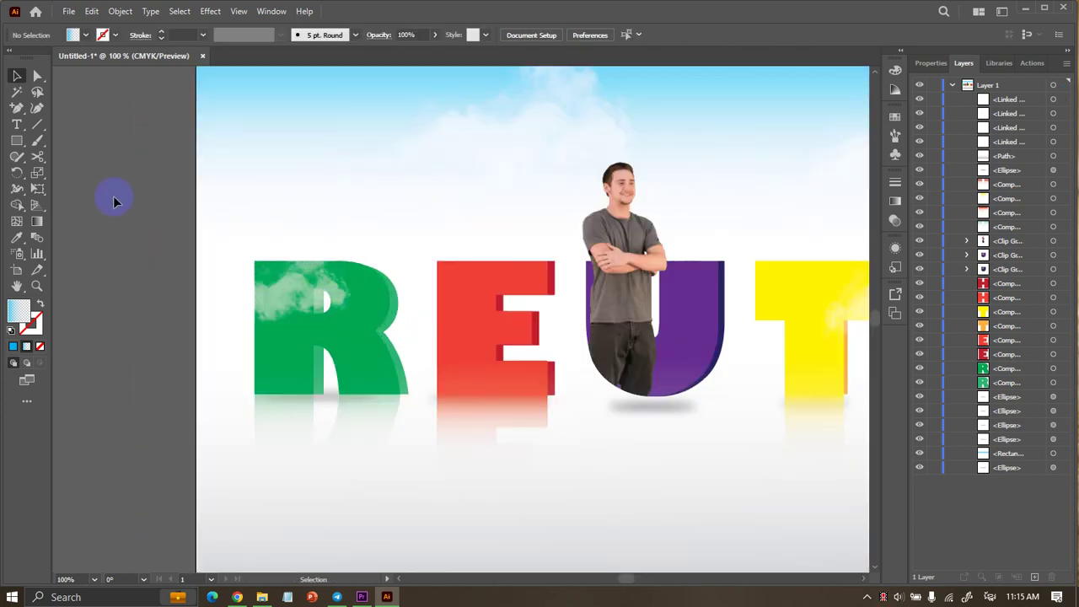
scroll(115, 199, down, 1)
Start a File > Place and browse the image files in the Designs folder.
click(69, 11)
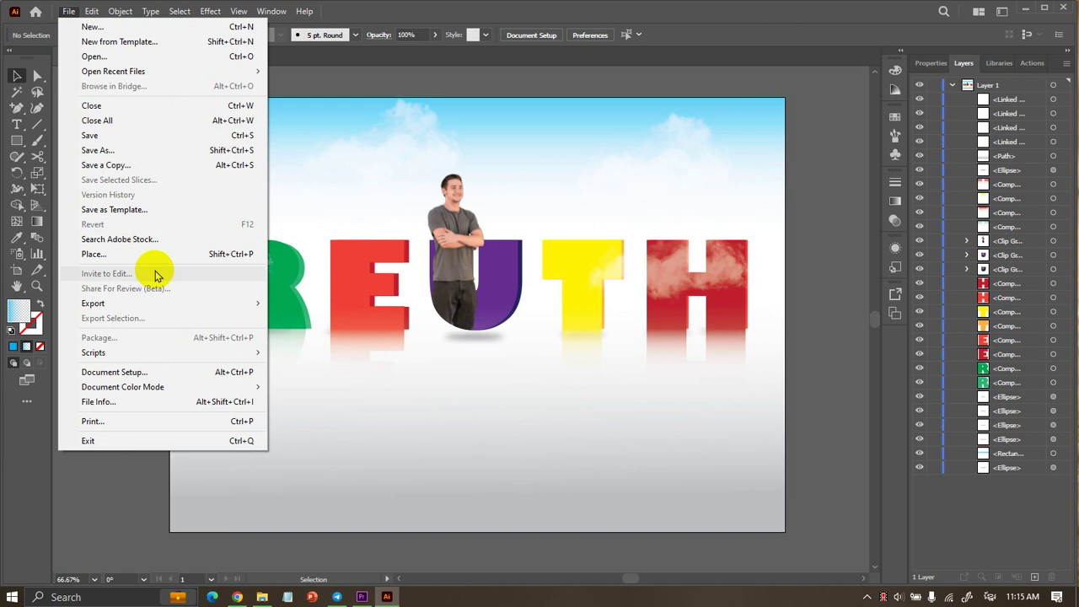
click(152, 250)
scroll(418, 221, down, 5)
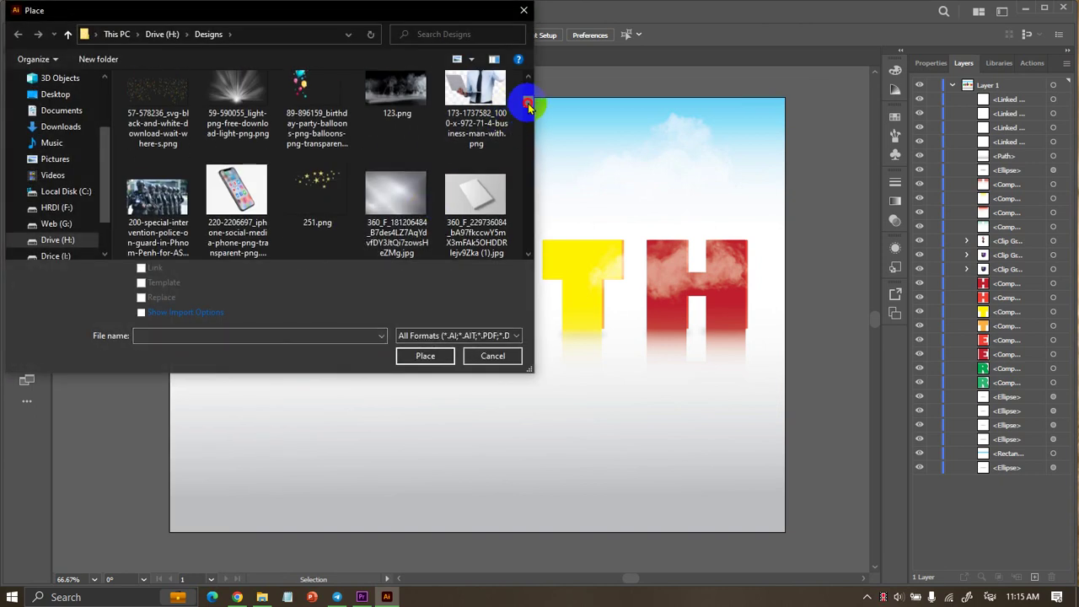
drag(525, 108, 506, 253)
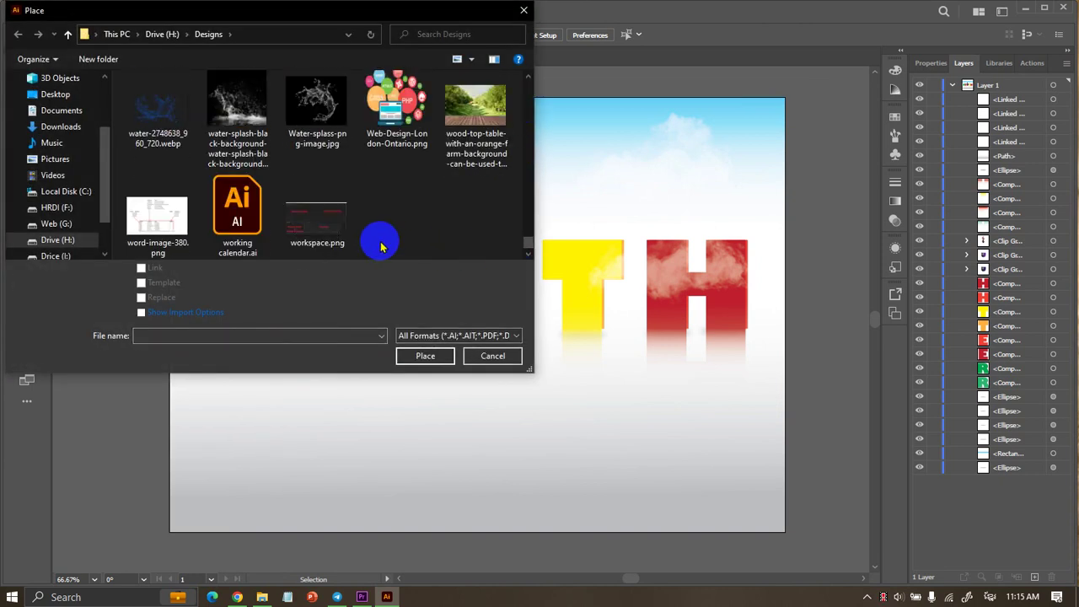
scroll(380, 246, up, 1)
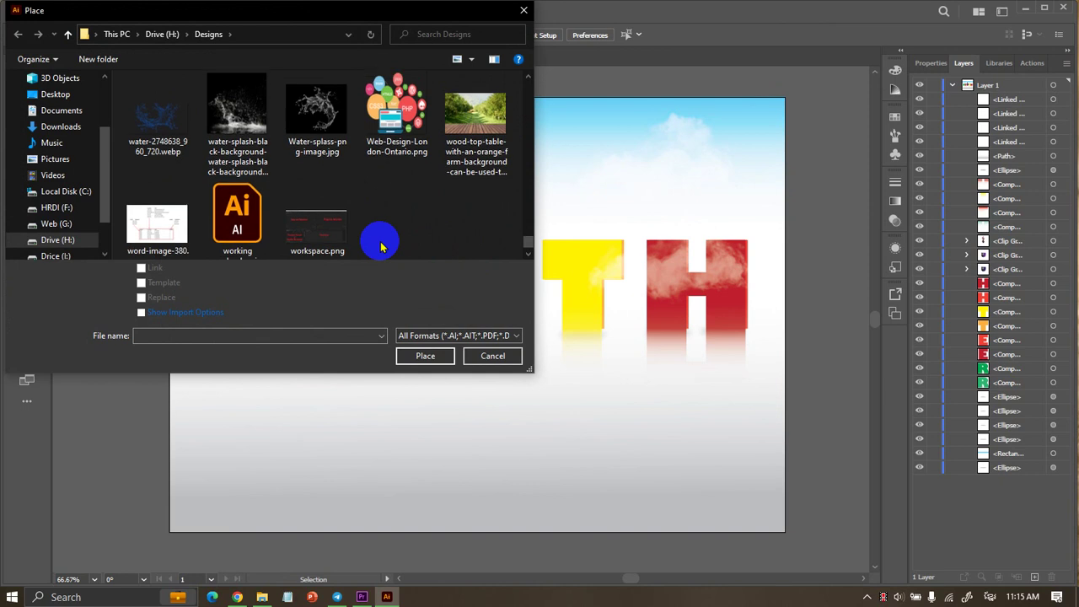
click(168, 238)
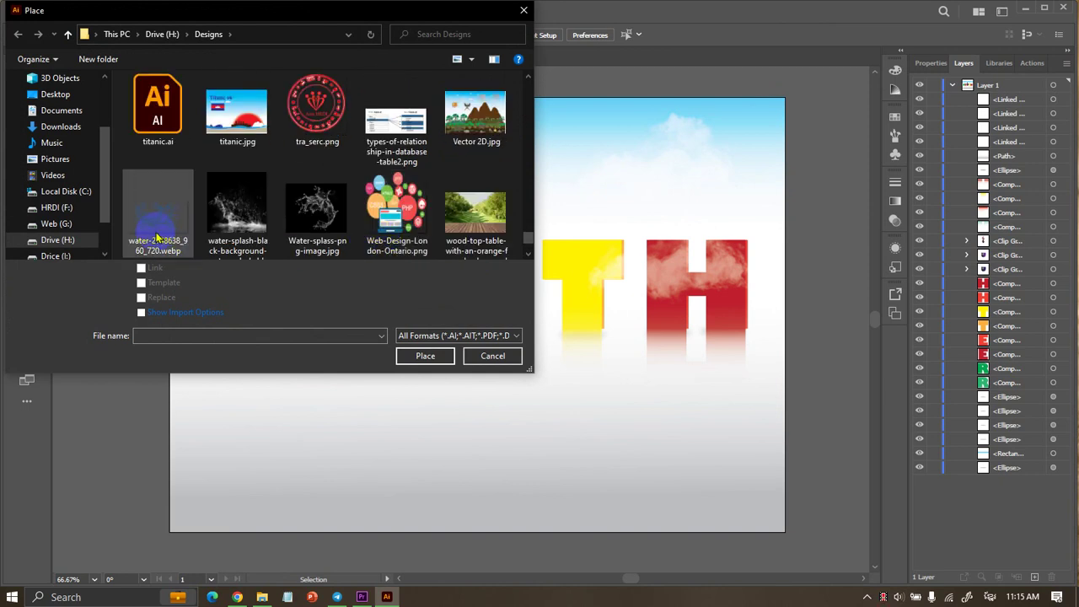
click(242, 225)
click(317, 222)
Pick palm-tree-leaf-png-29.png from the Designs folder and place it.
scroll(317, 222, up, 2)
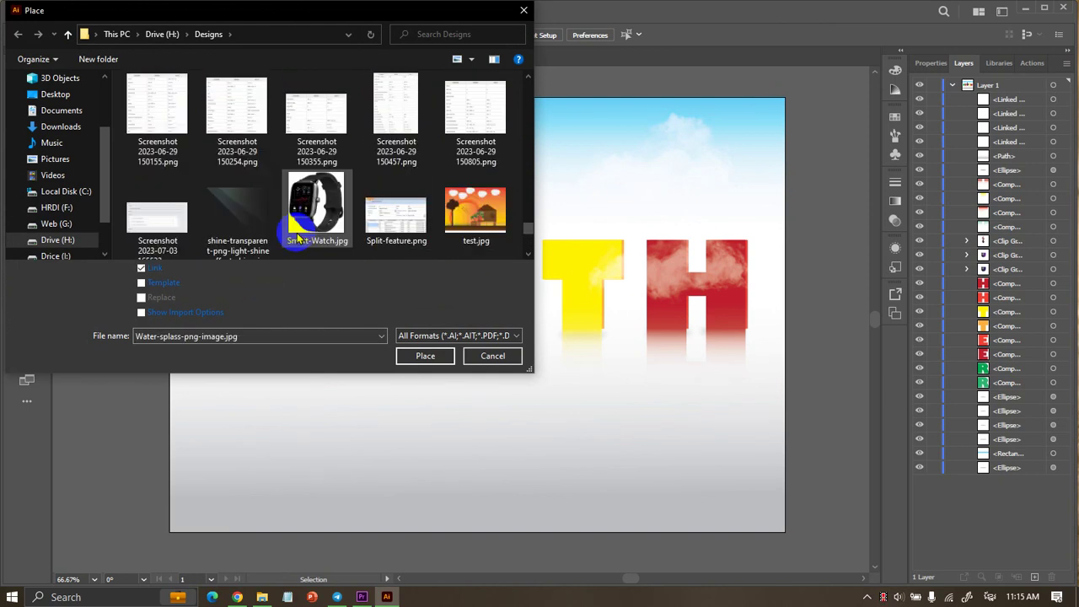
scroll(261, 235, up, 2)
scroll(261, 234, up, 2)
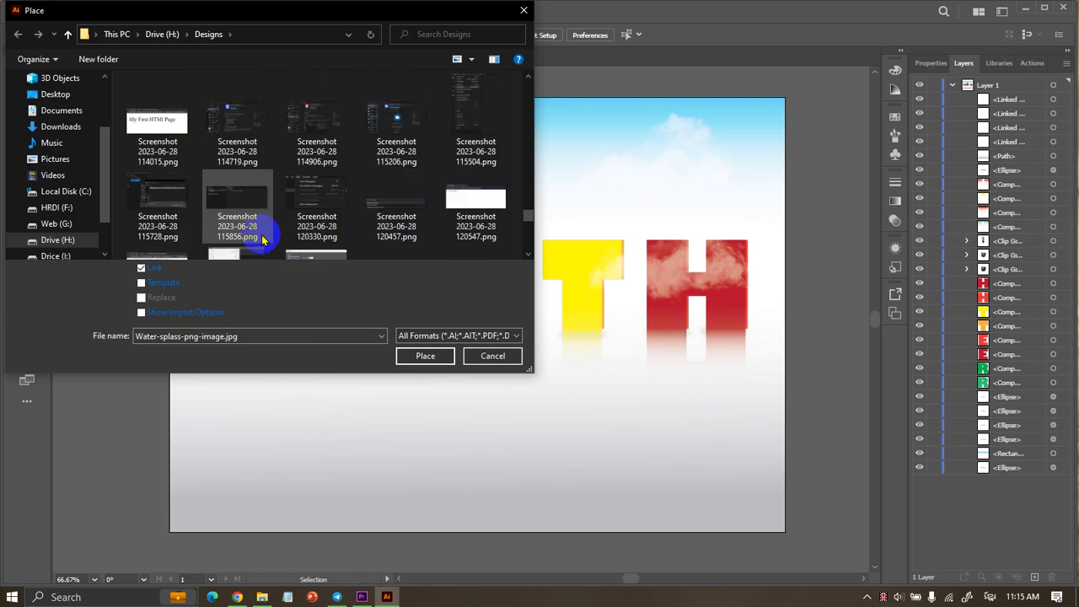
scroll(261, 235, up, 2)
scroll(261, 234, up, 2)
scroll(260, 234, up, 2)
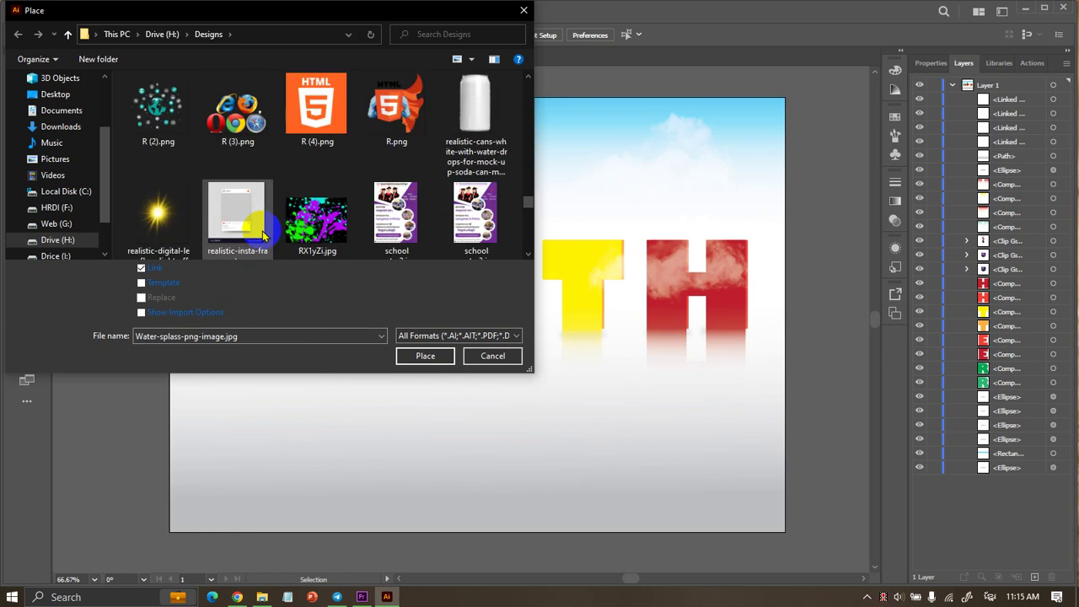
scroll(262, 234, up, 2)
scroll(262, 234, up, 2)
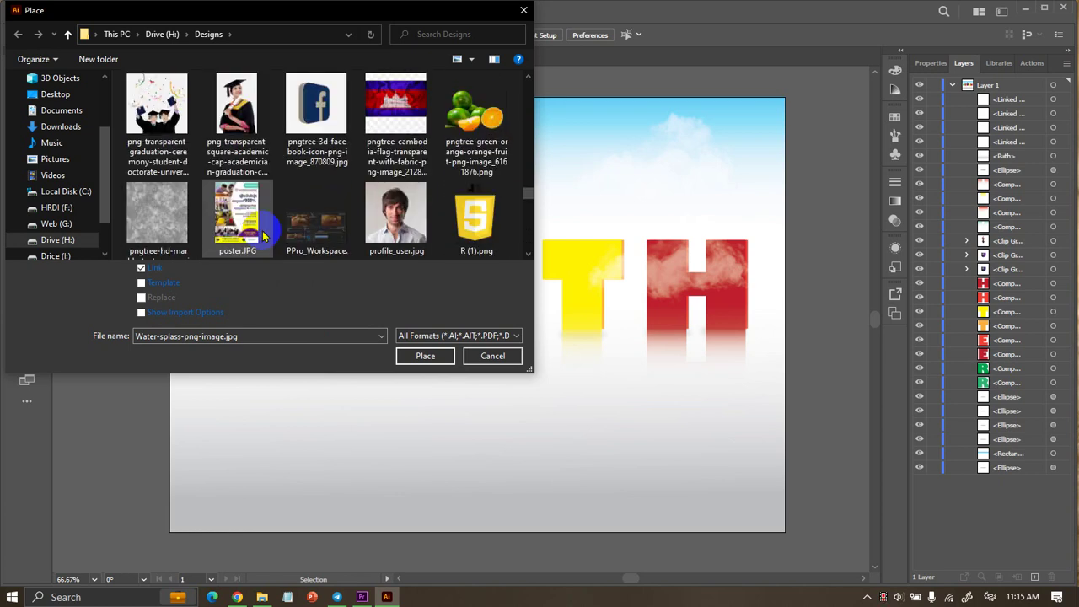
scroll(262, 234, up, 2)
scroll(262, 235, up, 2)
scroll(263, 234, up, 2)
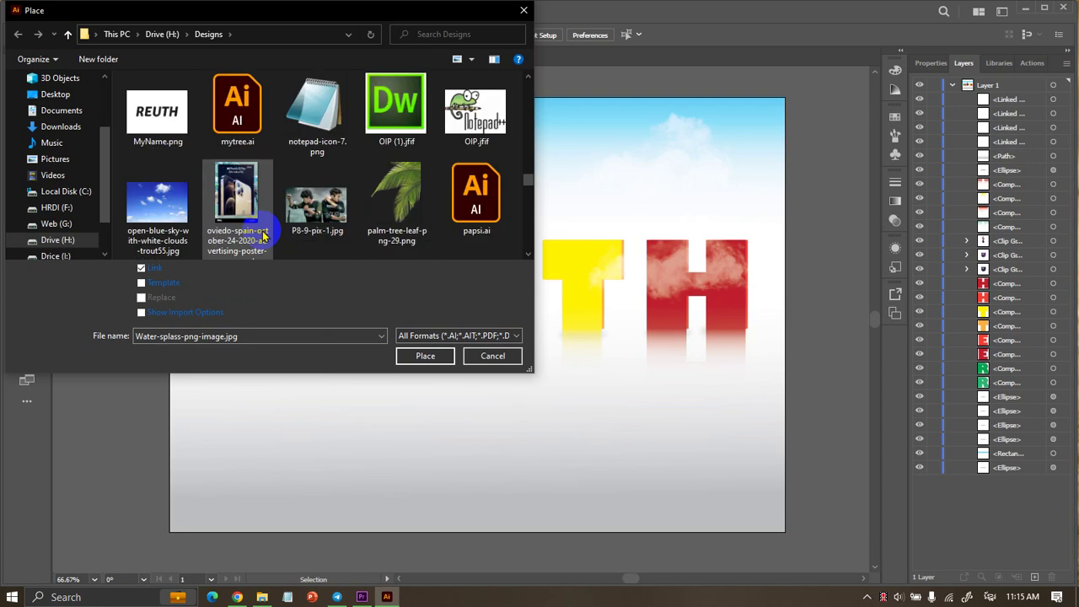
click(396, 198)
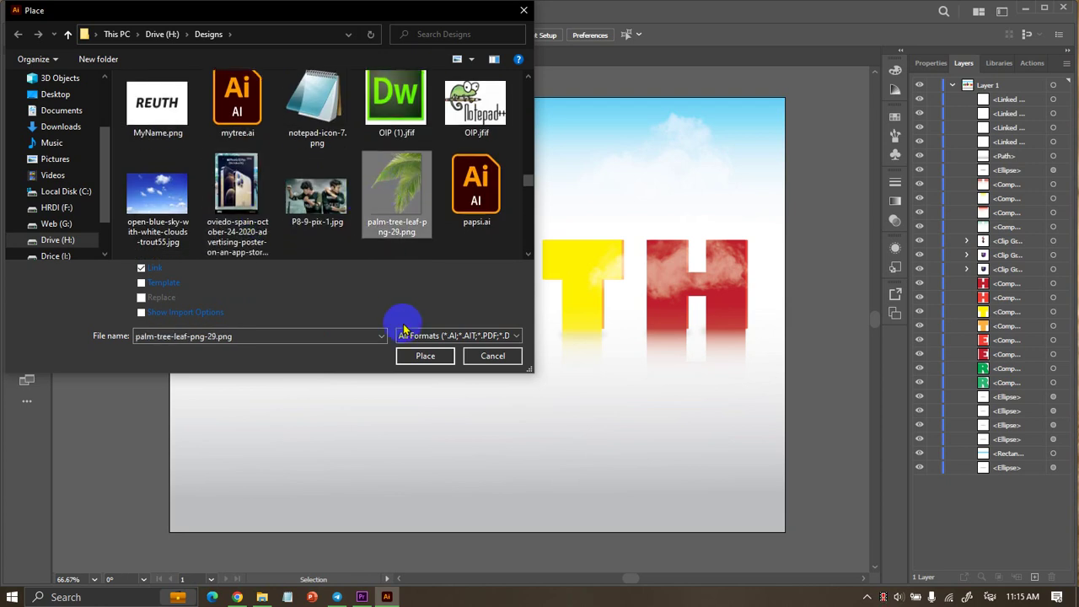
click(419, 356)
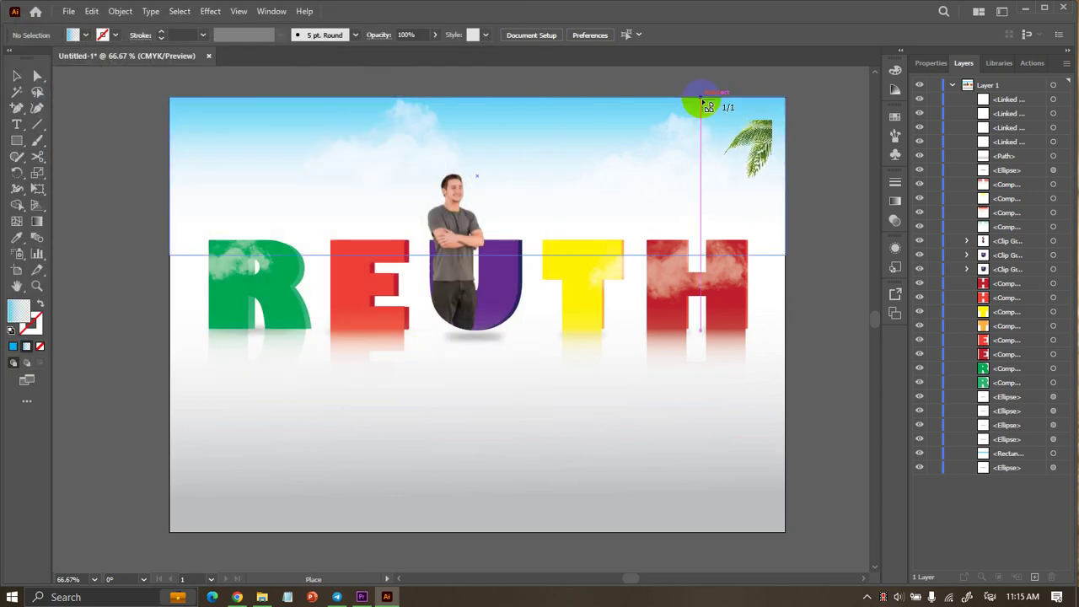
Set the palm leaf at the artboard's top-right corner and enlarge it.
drag(784, 241, 784, 238)
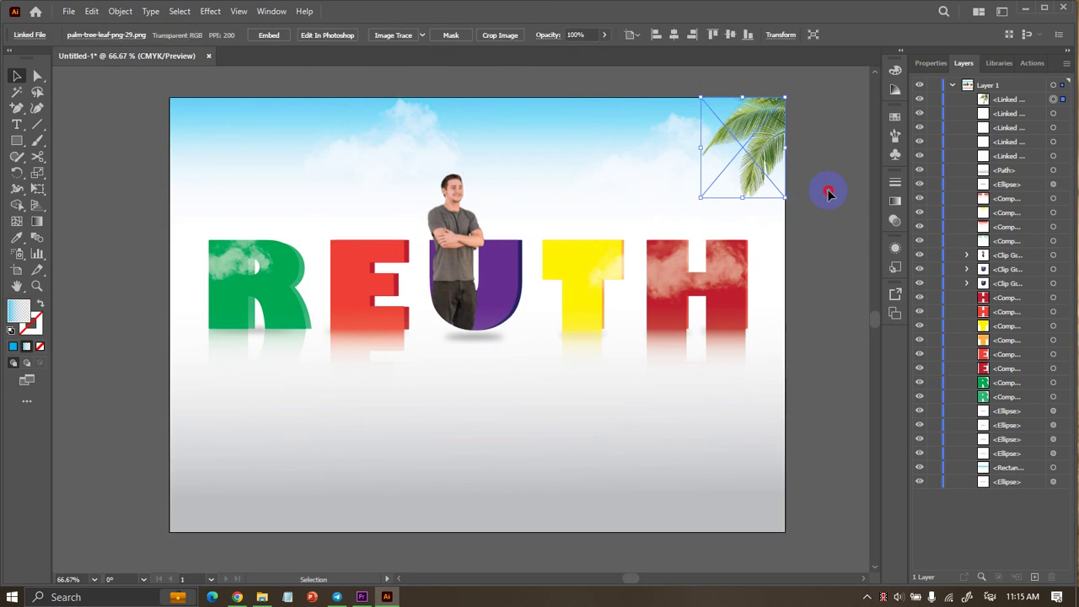
mouse_move(702, 203)
mouse_down()
mouse_move(601, 312)
mouse_move(609, 308)
mouse_up()
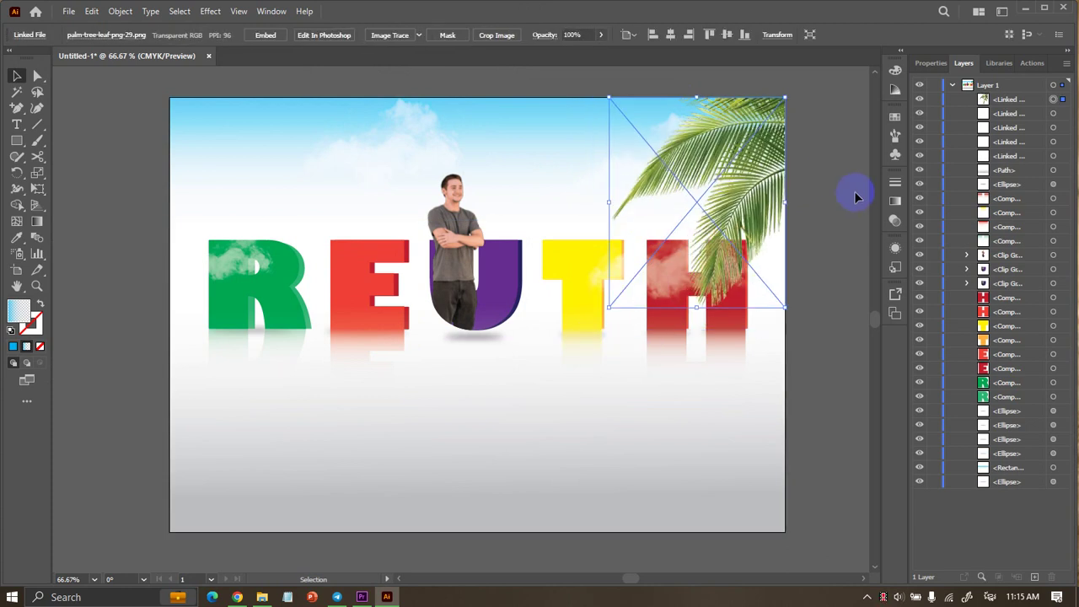
click(851, 193)
Make a vertically reflected copy of the palm and move it to the top-left corner.
right_click(768, 180)
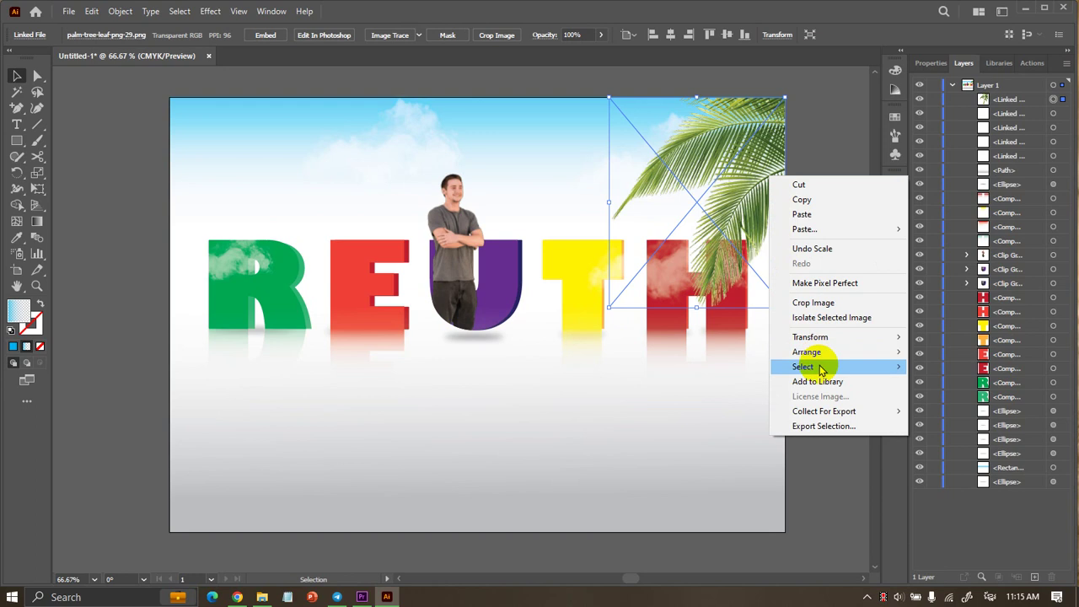
mouse_move(811, 337)
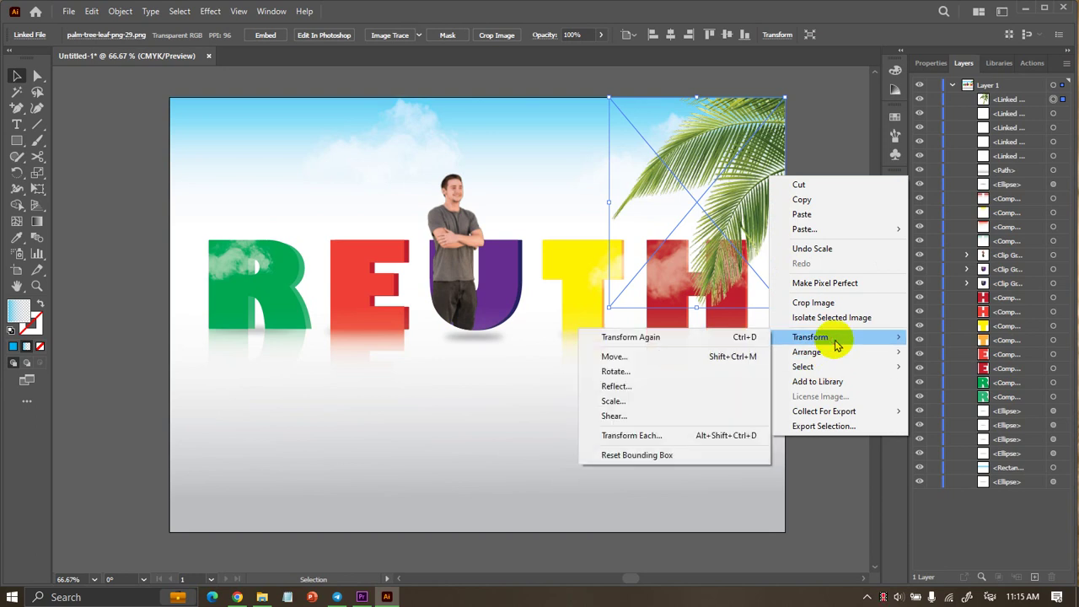
click(725, 383)
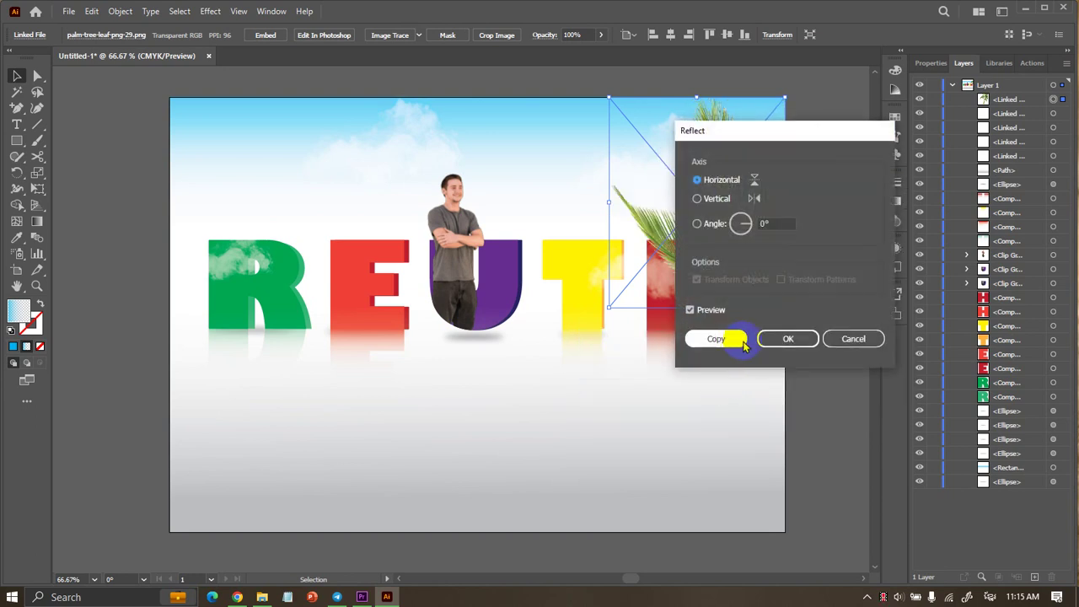
click(716, 199)
click(720, 338)
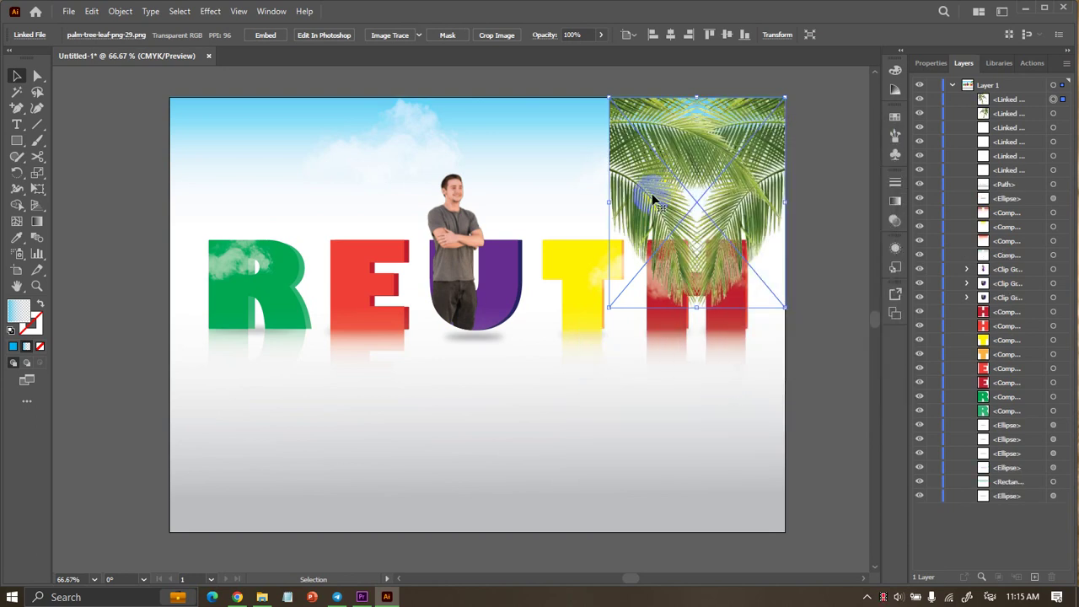
drag(645, 193, 212, 180)
click(104, 183)
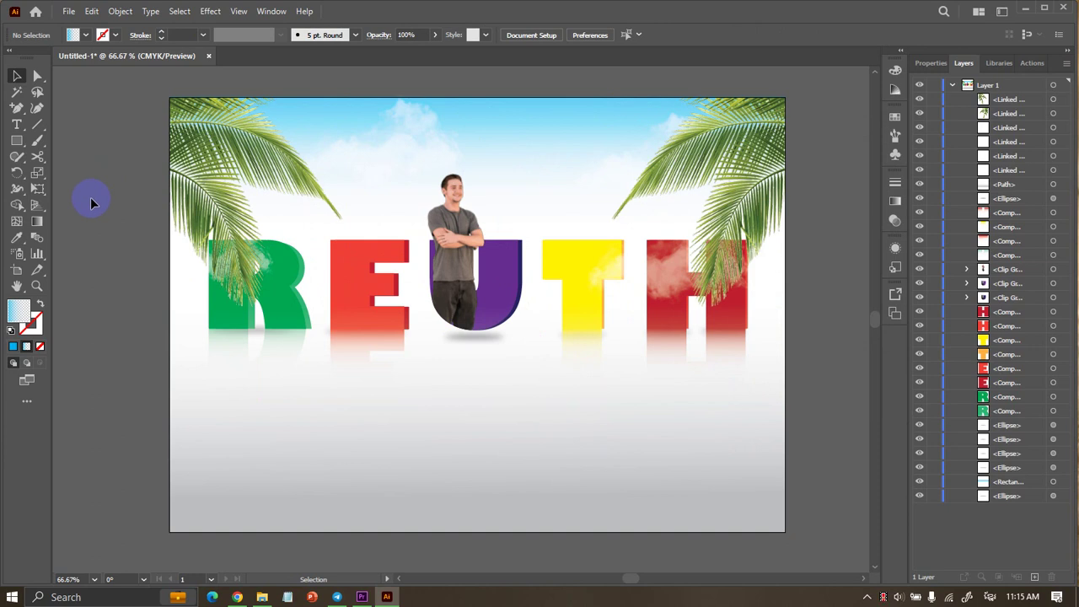
Raise the artboard's bottom edge to shorten the artboard.
drag(107, 488, 810, 501)
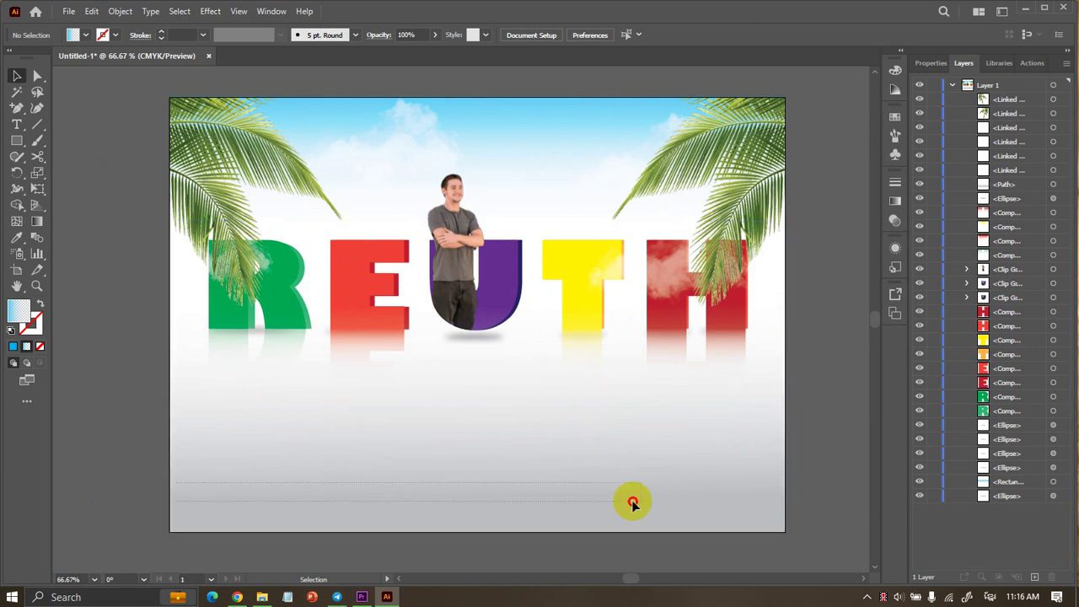
click(70, 253)
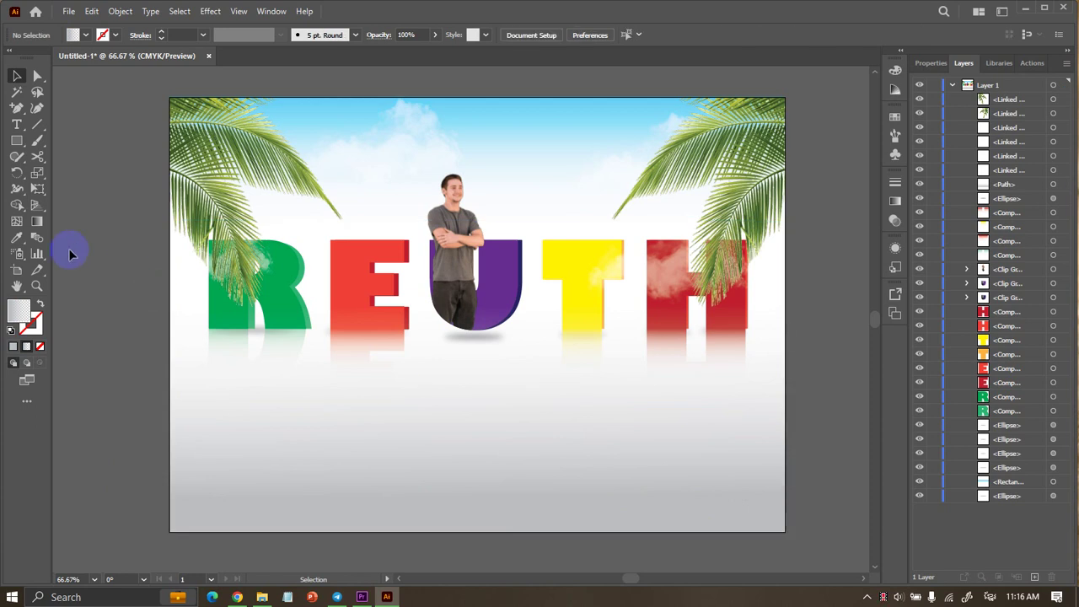
click(18, 278)
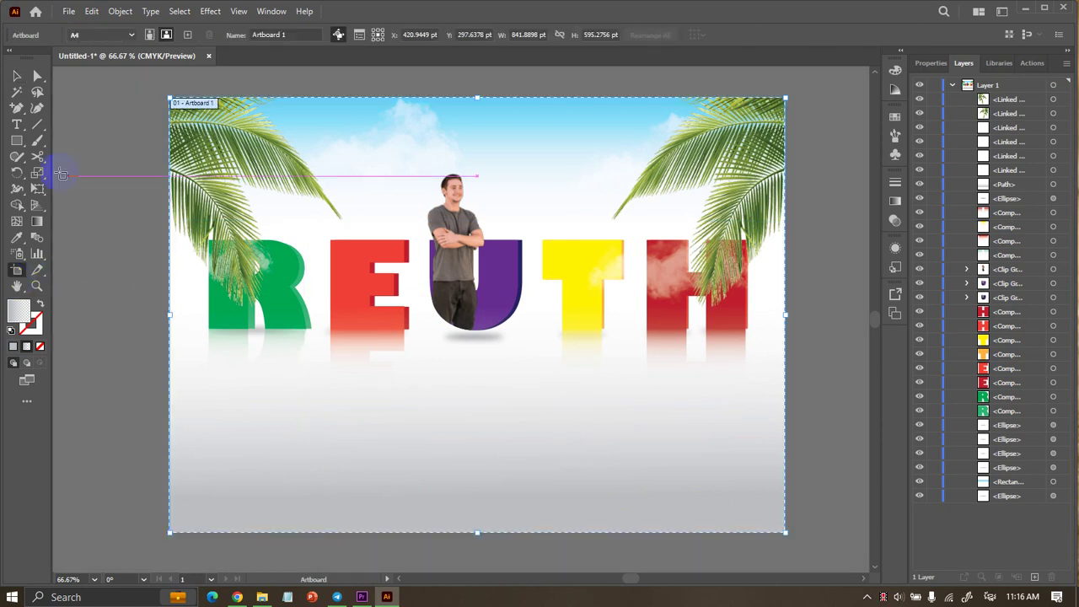
drag(477, 533, 484, 417)
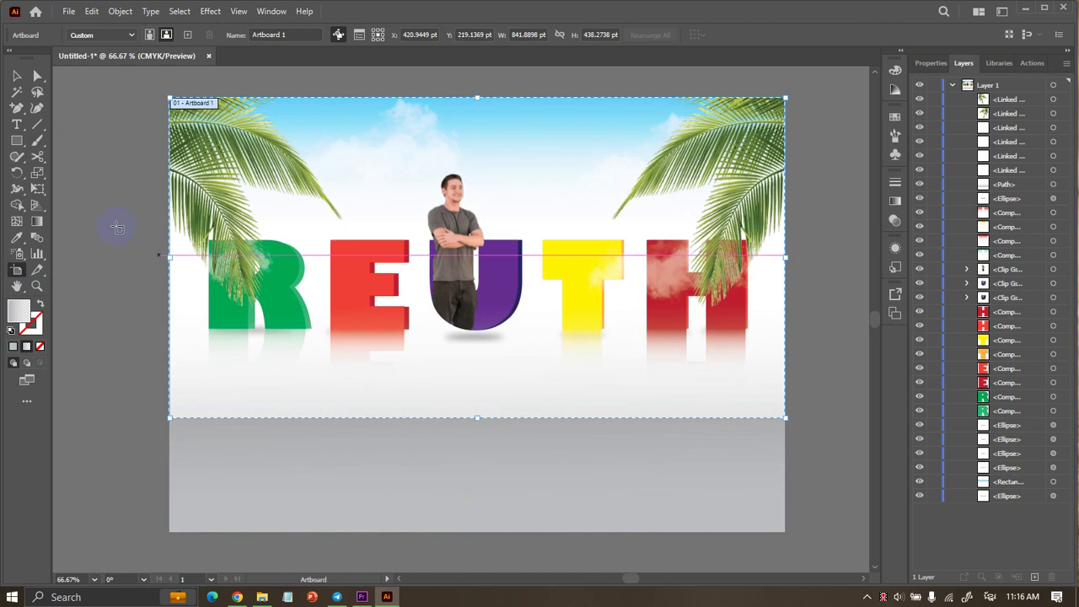
Trim the grey ground rectangle's bottom up to the artboard's bottom edge.
click(16, 76)
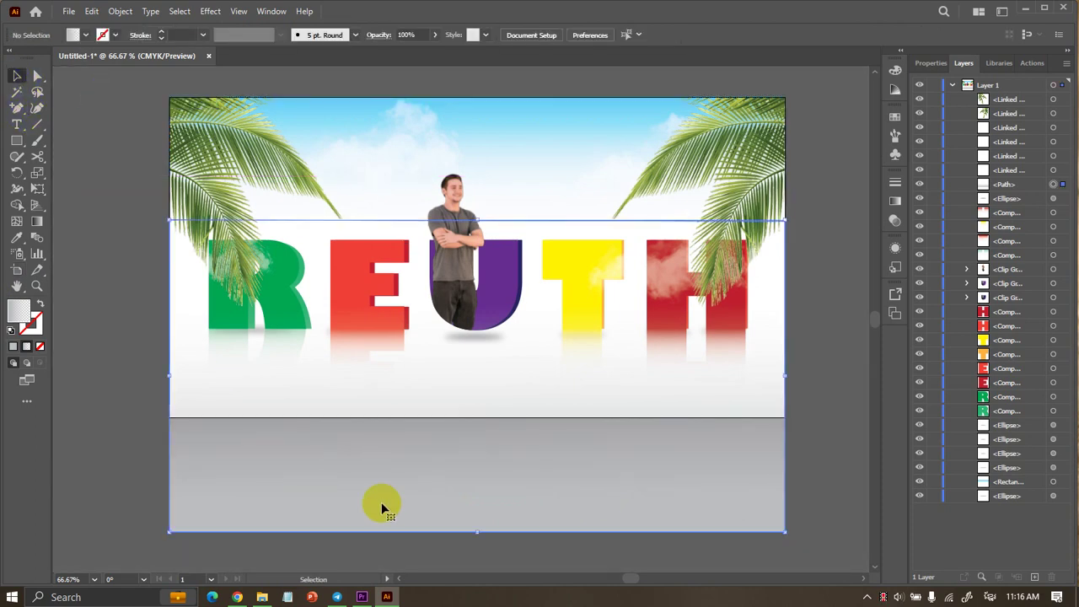
click(475, 532)
drag(474, 533, 469, 417)
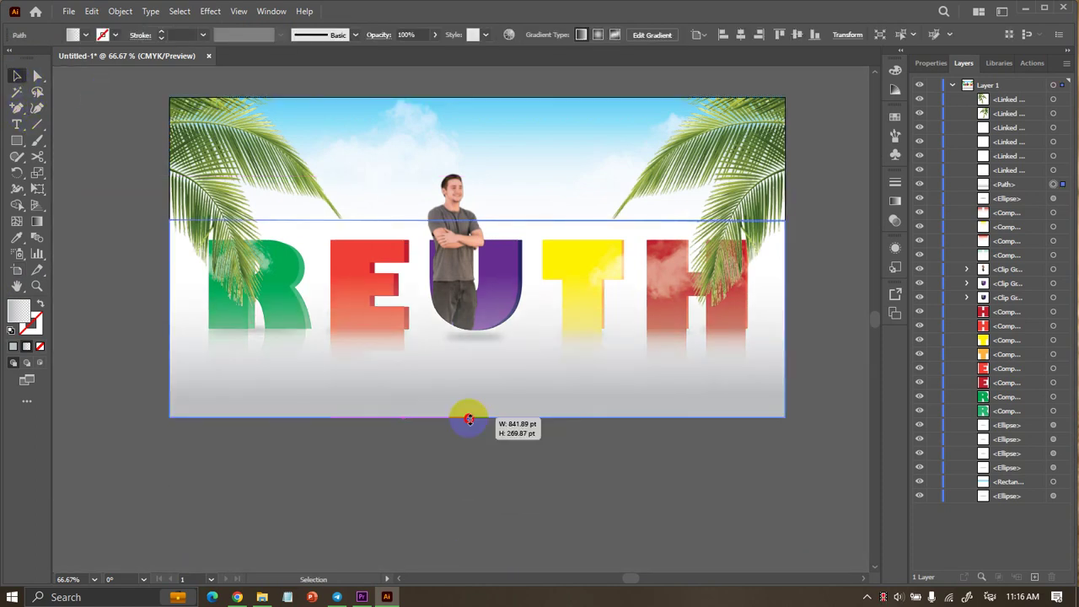
mouse_move(498, 251)
mouse_down()
mouse_move(480, 218)
mouse_move(471, 310)
mouse_move(481, 272)
mouse_up()
click(494, 470)
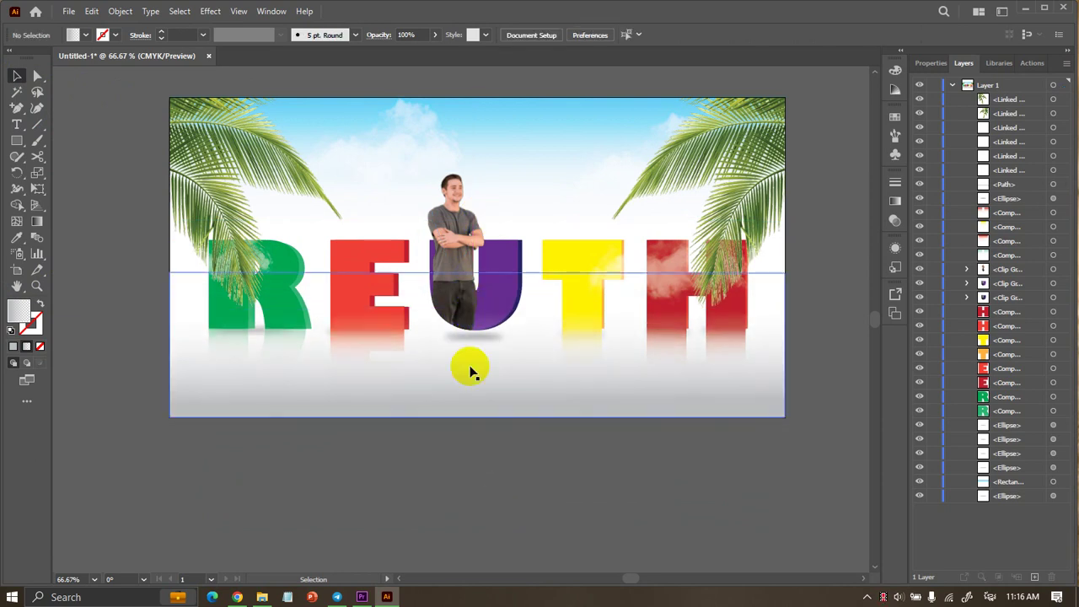
scroll(459, 337, up, 1)
alt+scroll(453, 300, up, 1)
alt+scroll(454, 304, down, 1)
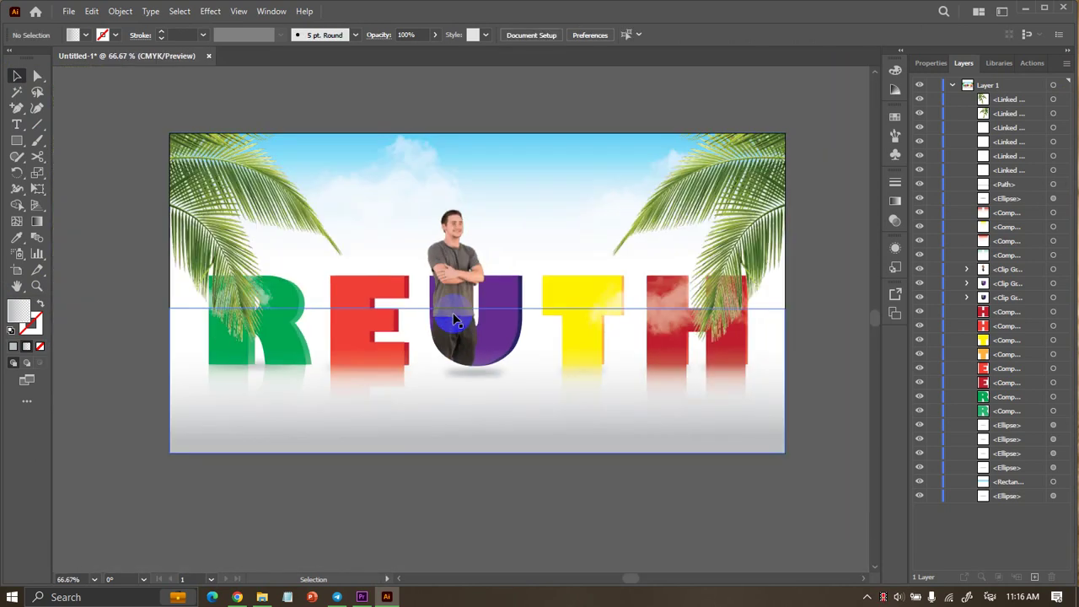
scroll(455, 319, up, 1)
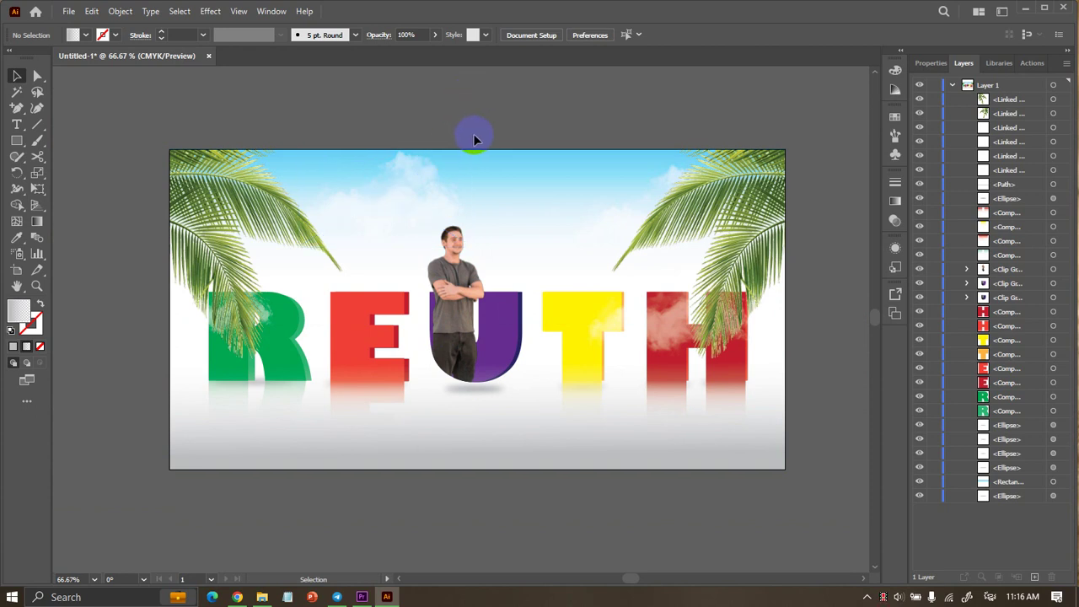
scroll(474, 135, up, 1)
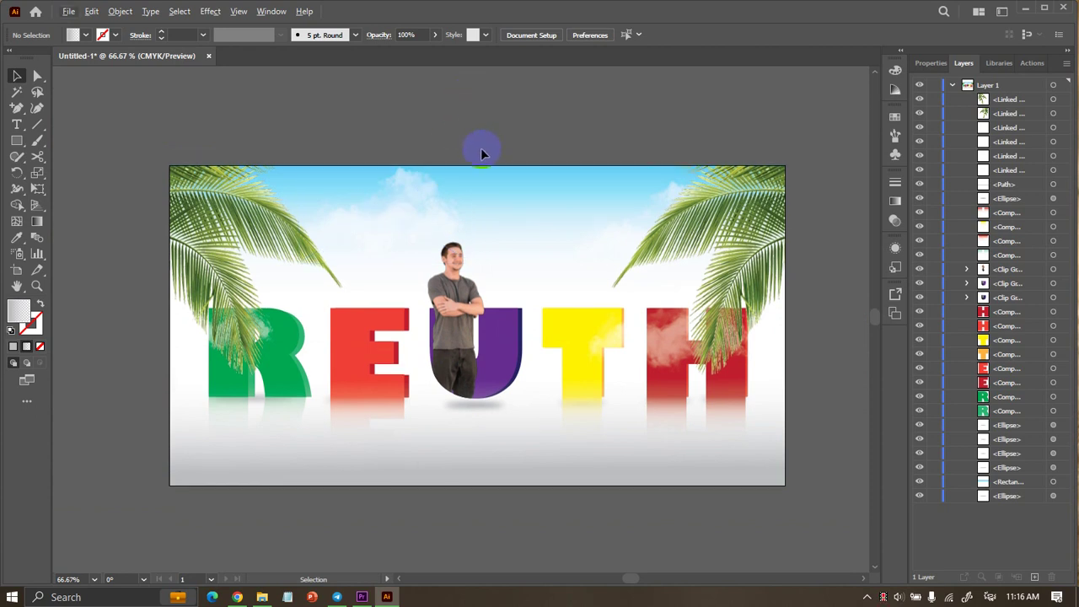
Choose the birthday balloon image in File > Place and load it.
click(69, 12)
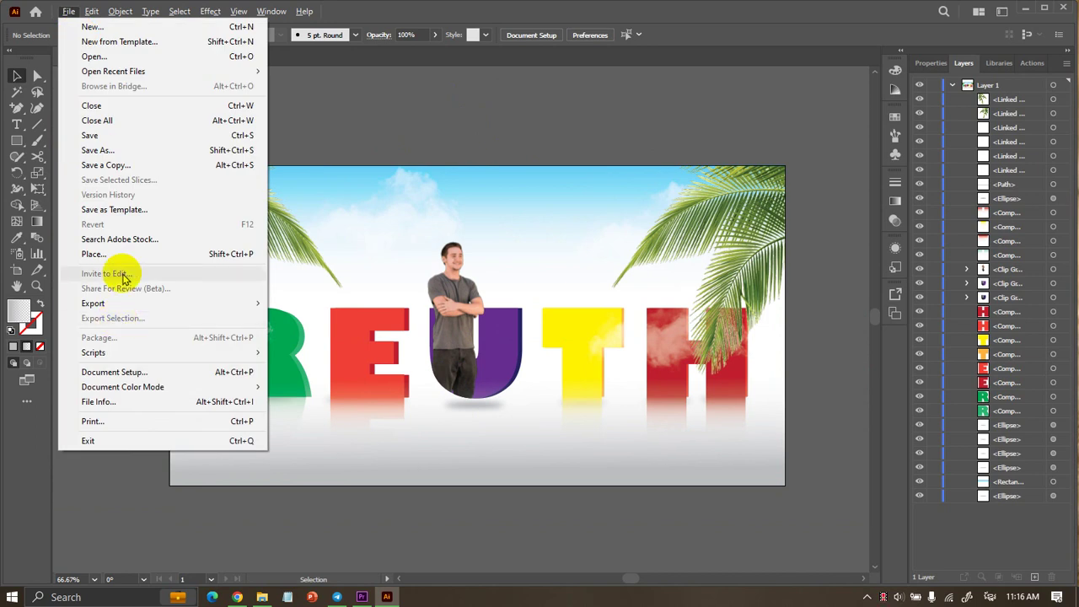
click(120, 253)
scroll(386, 224, down, 5)
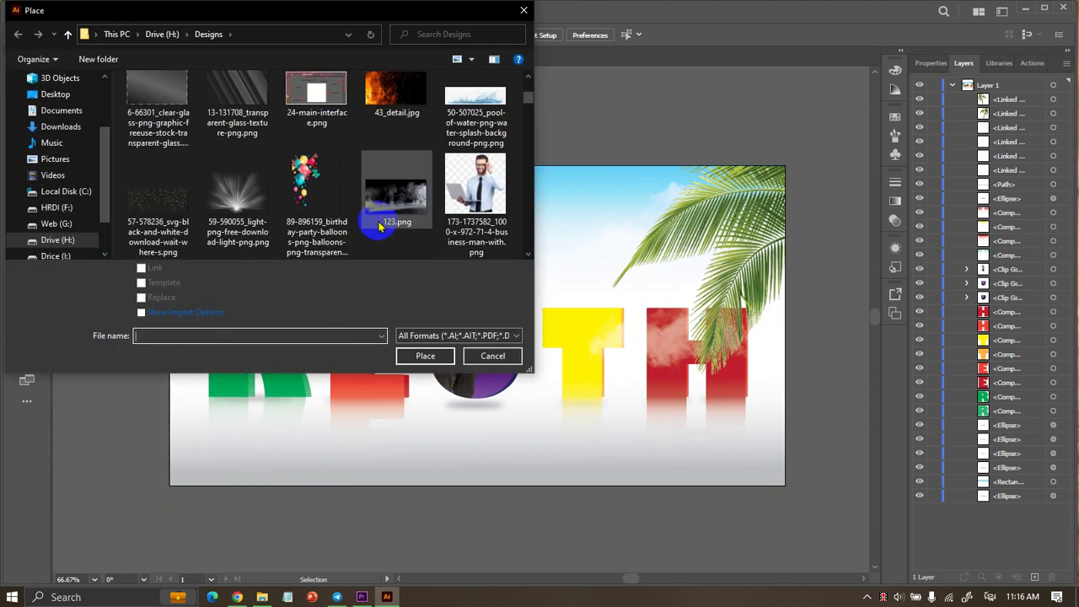
scroll(386, 224, down, 5)
scroll(385, 224, down, 5)
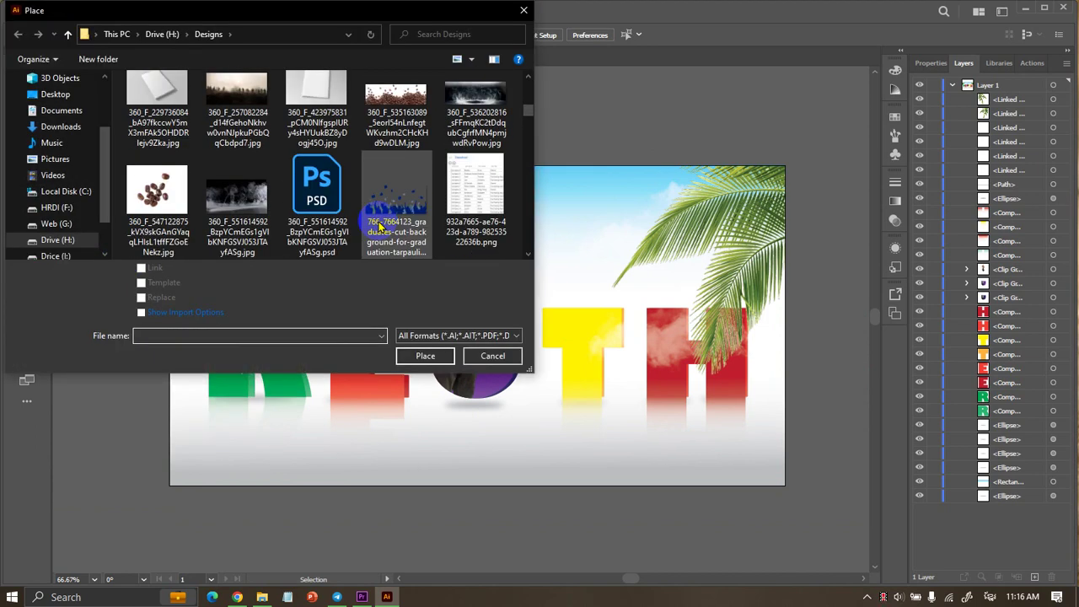
scroll(381, 226, down, 5)
scroll(381, 230, down, 2)
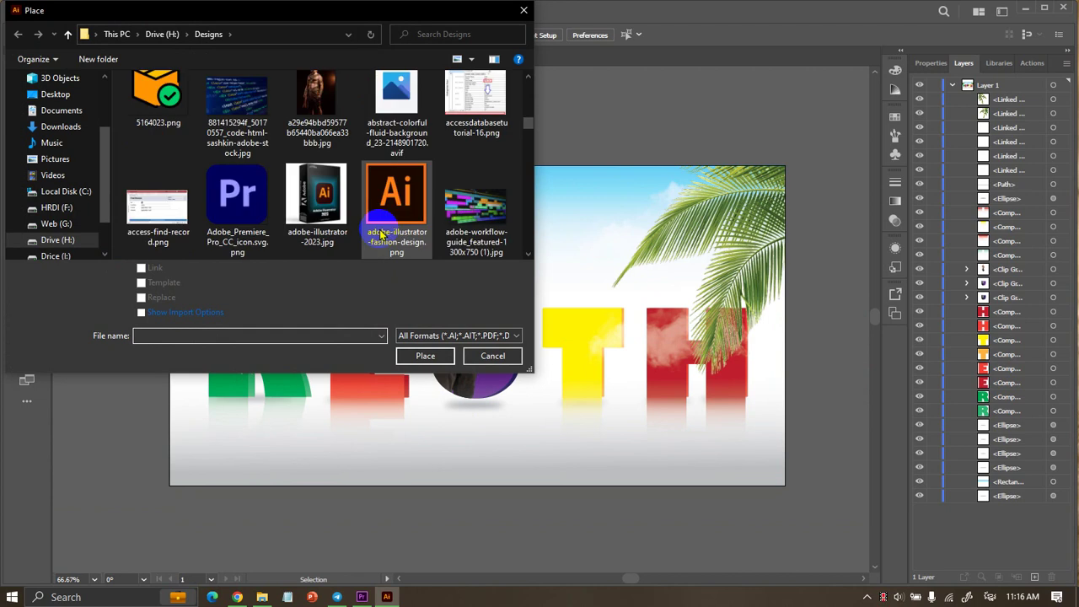
scroll(384, 231, down, 2)
scroll(383, 232, down, 1)
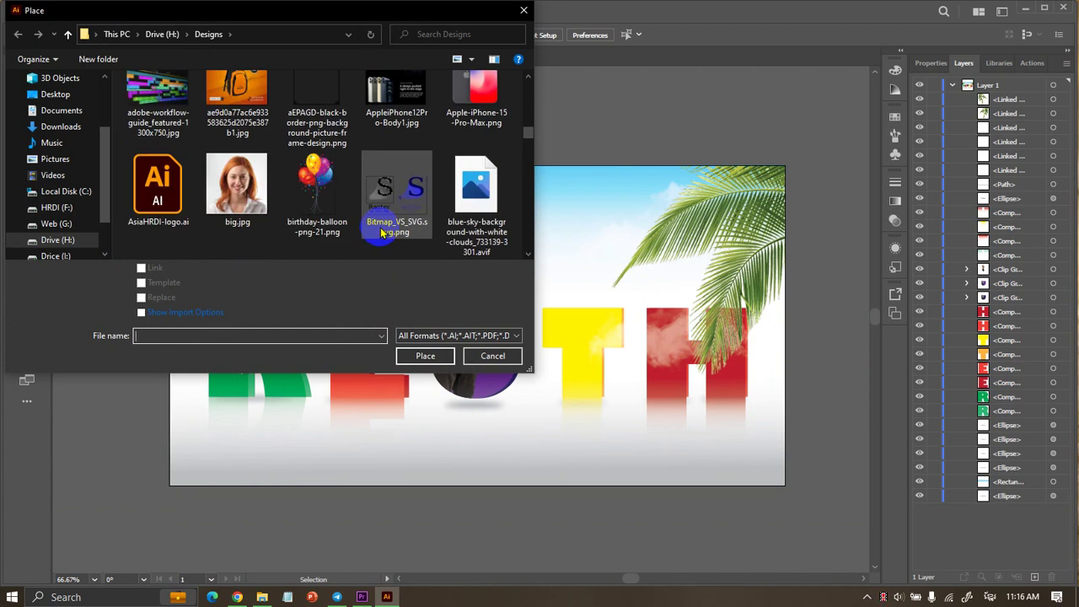
click(316, 192)
click(425, 355)
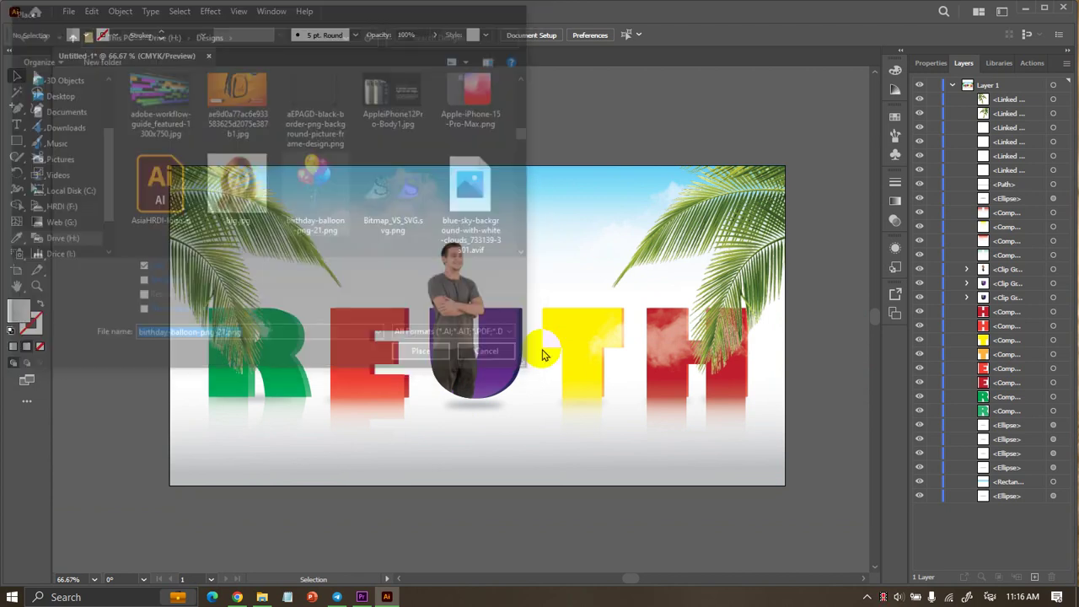
Place the balloons, shrink them and position them above the R and E.
drag(518, 188, 627, 391)
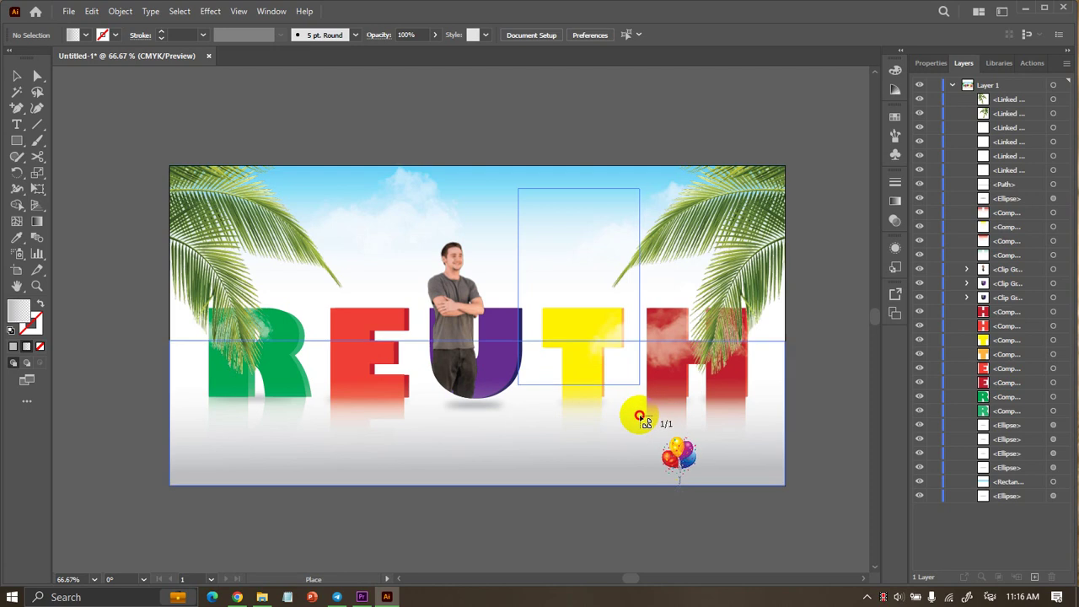
click(574, 340)
drag(574, 339, 311, 405)
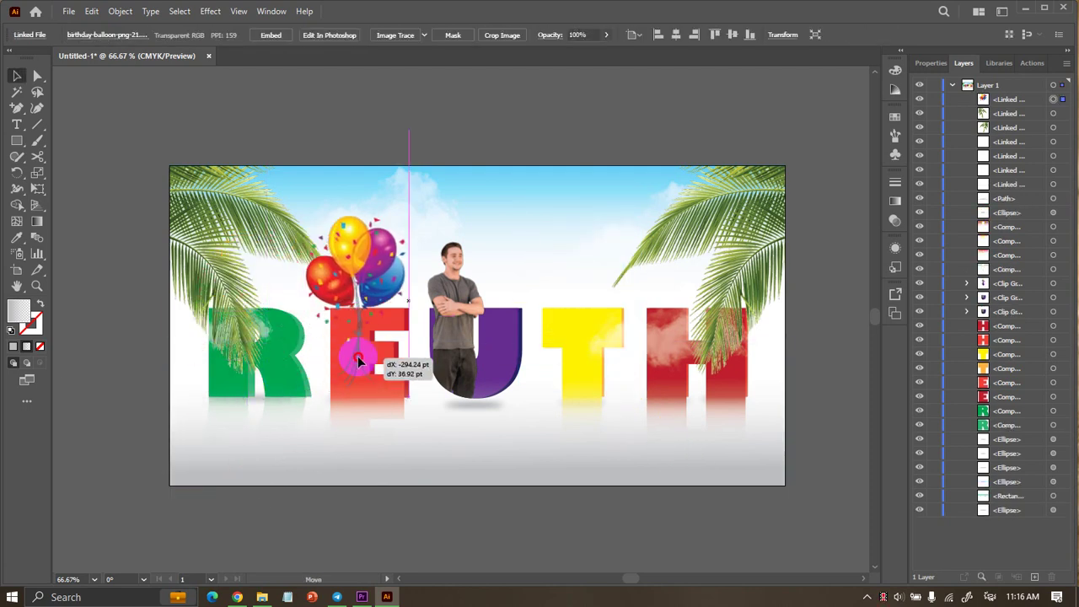
drag(310, 405, 364, 344)
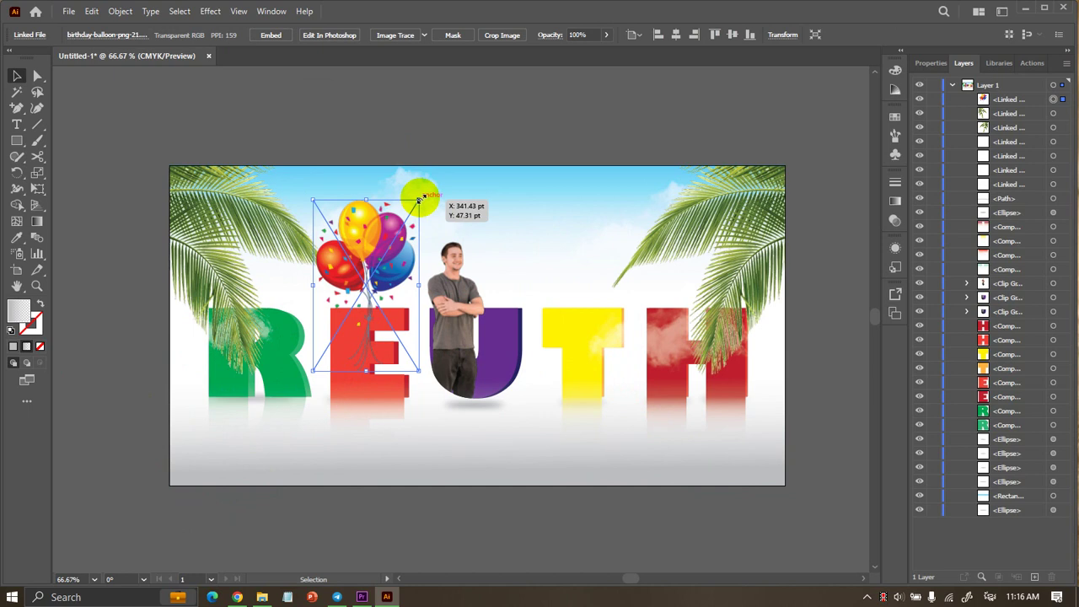
drag(419, 199, 408, 223)
drag(389, 266, 390, 227)
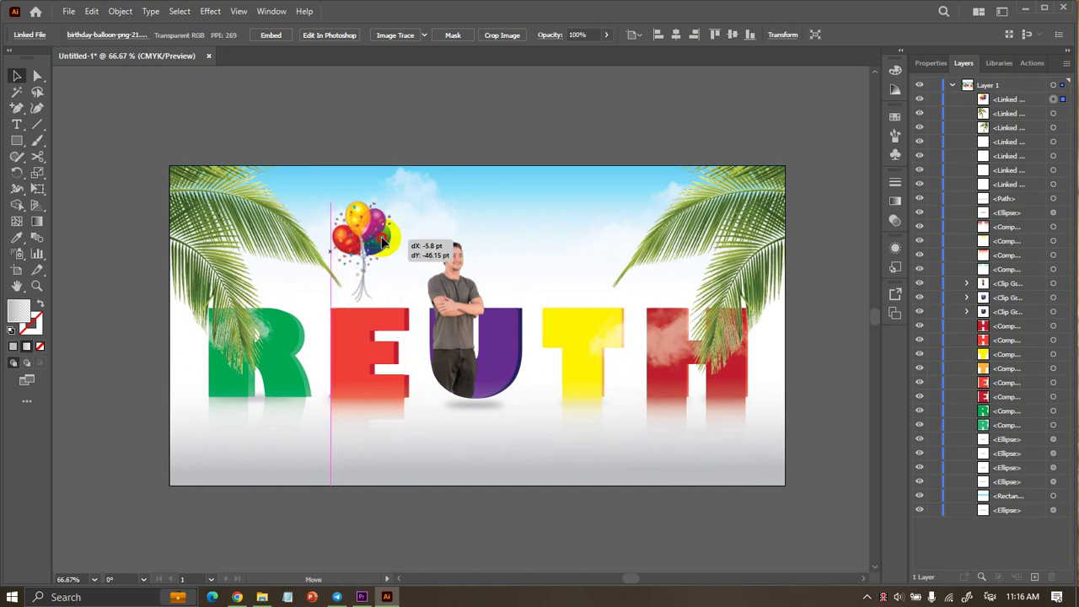
click(465, 140)
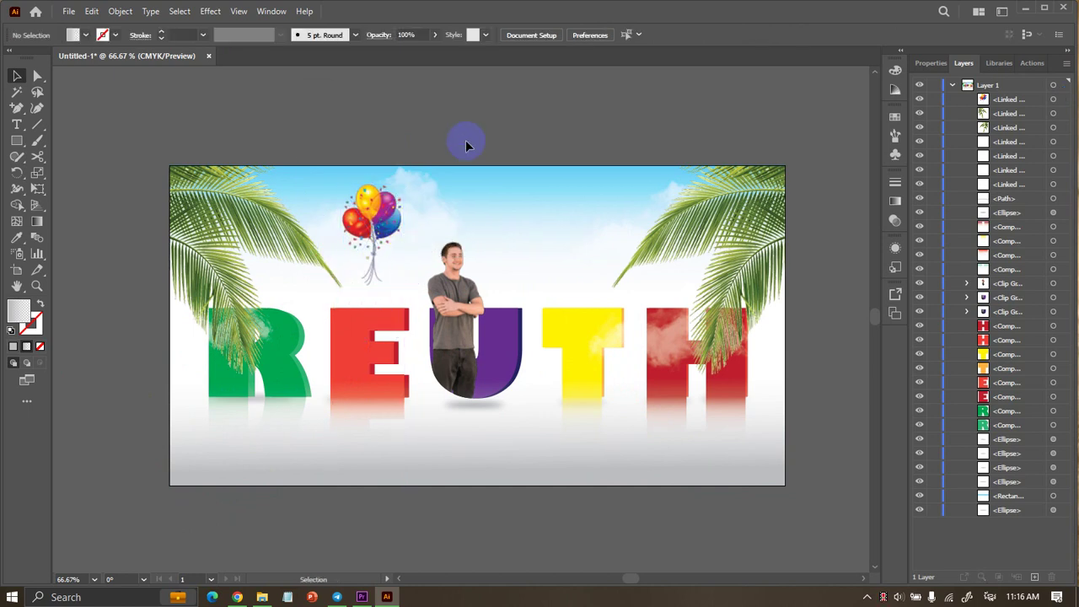
Shrink the balloons further, set them on the yellow T, and layer them behind it.
click(429, 188)
drag(397, 174, 397, 207)
drag(429, 247, 586, 289)
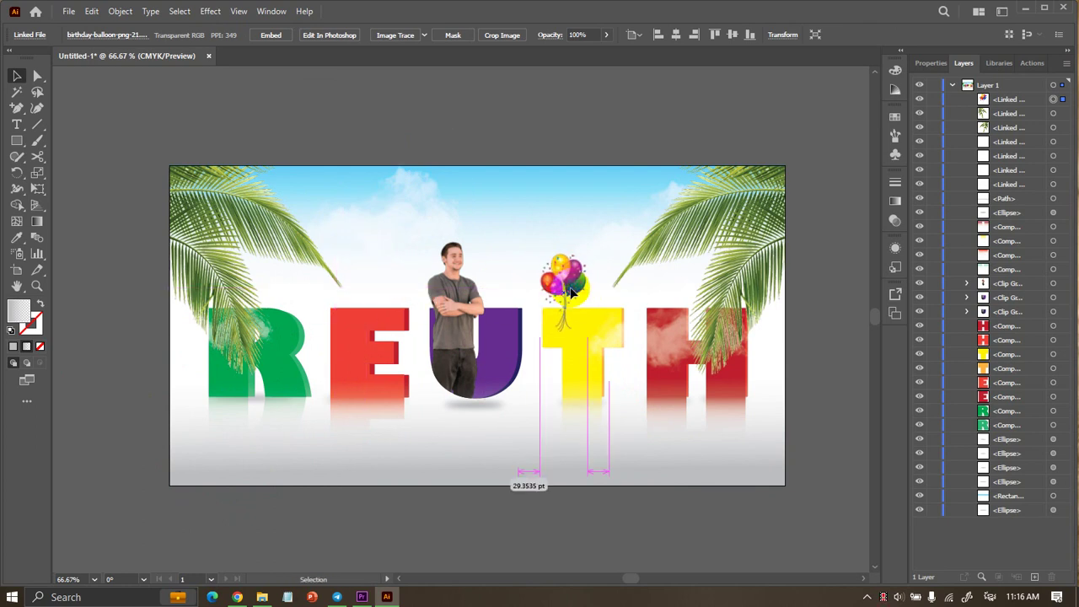
drag(586, 288, 572, 293)
drag(1003, 99, 1024, 369)
click(640, 93)
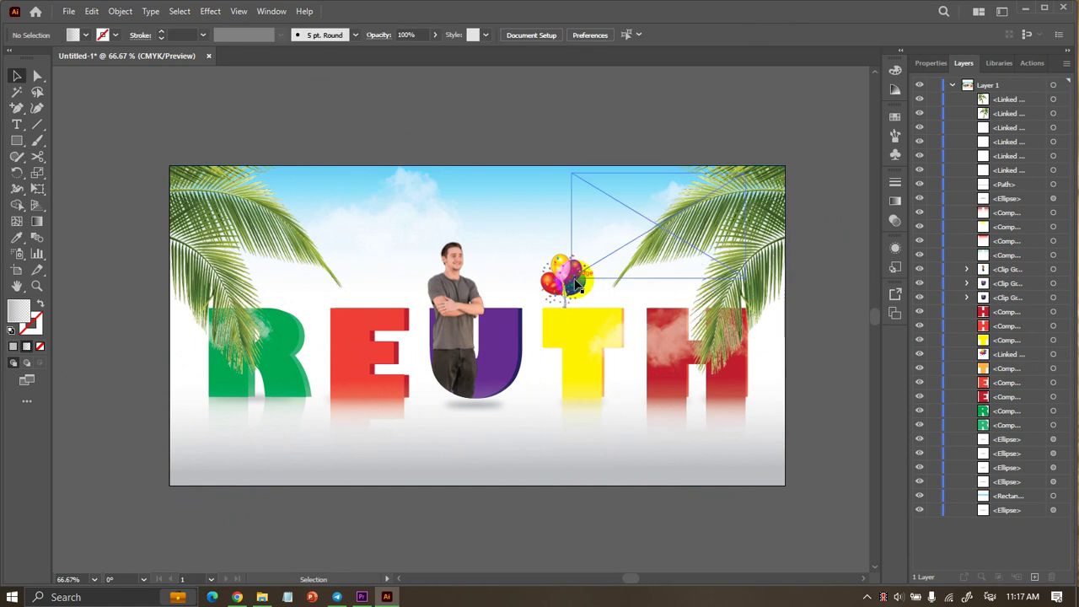
drag(567, 287, 563, 271)
click(601, 133)
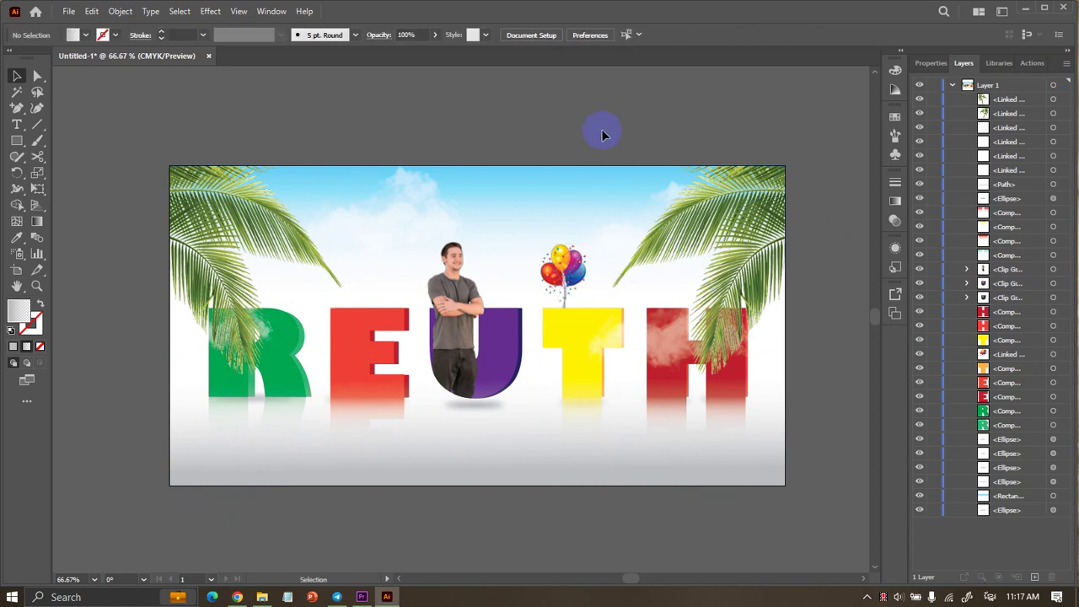
Try the balloons over the U, then undo to keep them above the T.
scroll(604, 143, down, 1)
scroll(604, 145, up, 1)
scroll(606, 144, left, 2)
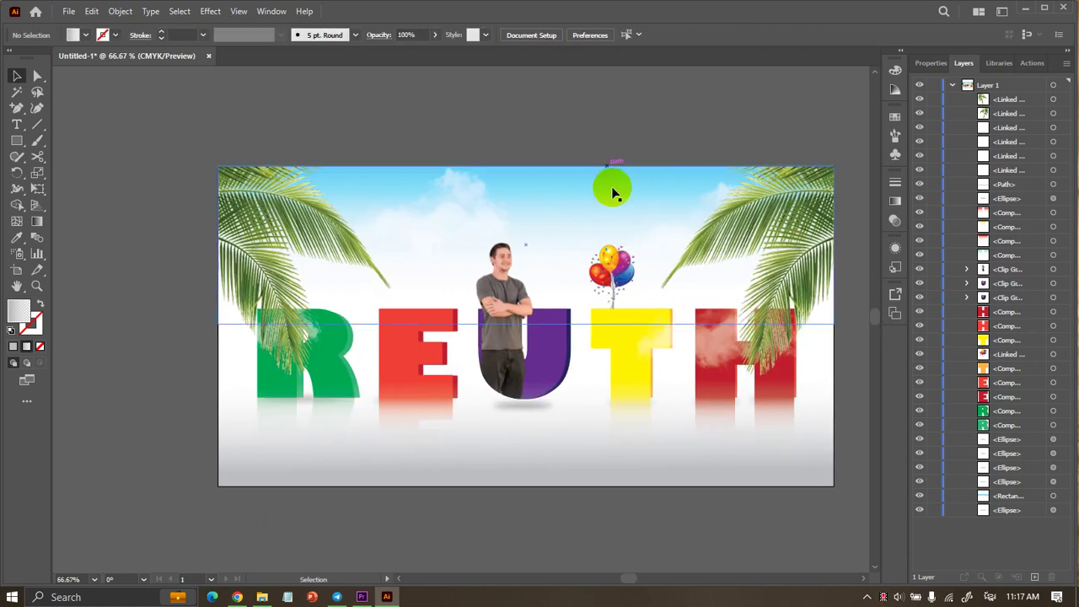
drag(620, 277, 565, 289)
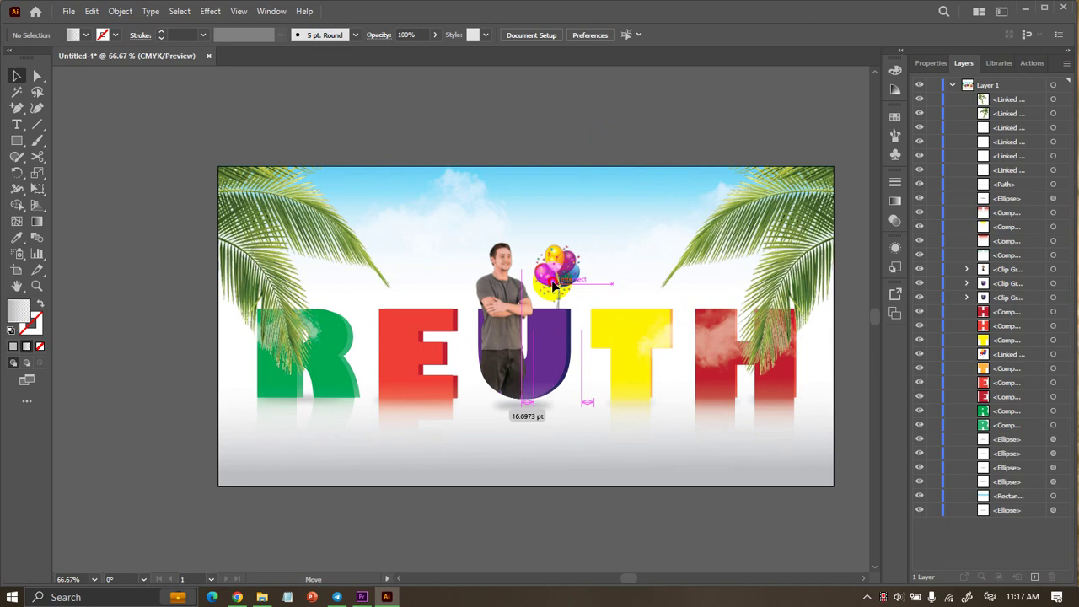
click(576, 117)
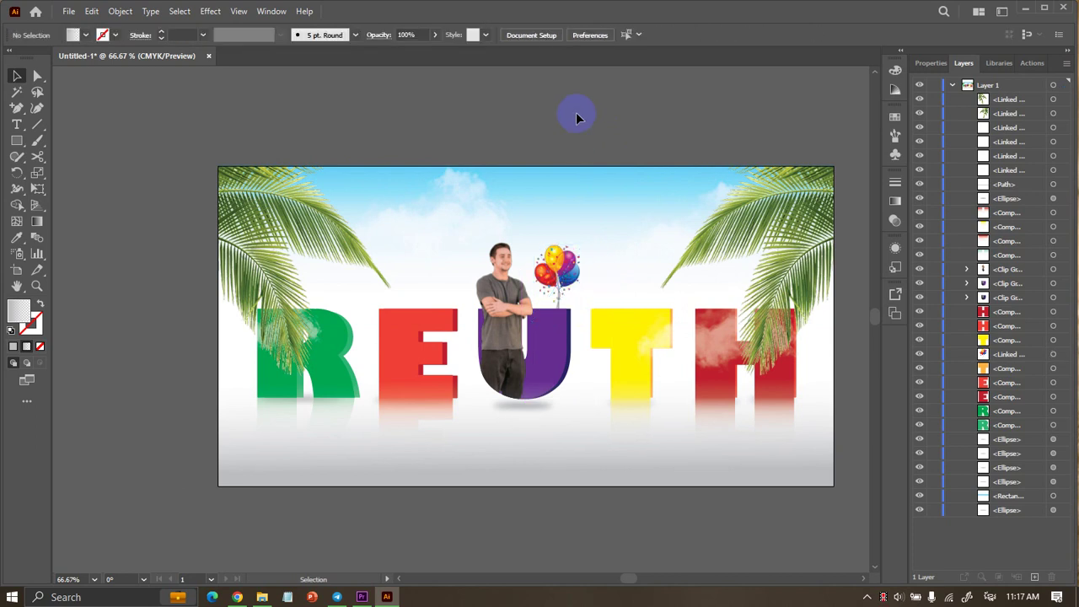
key(ctrl+z)
click(579, 116)
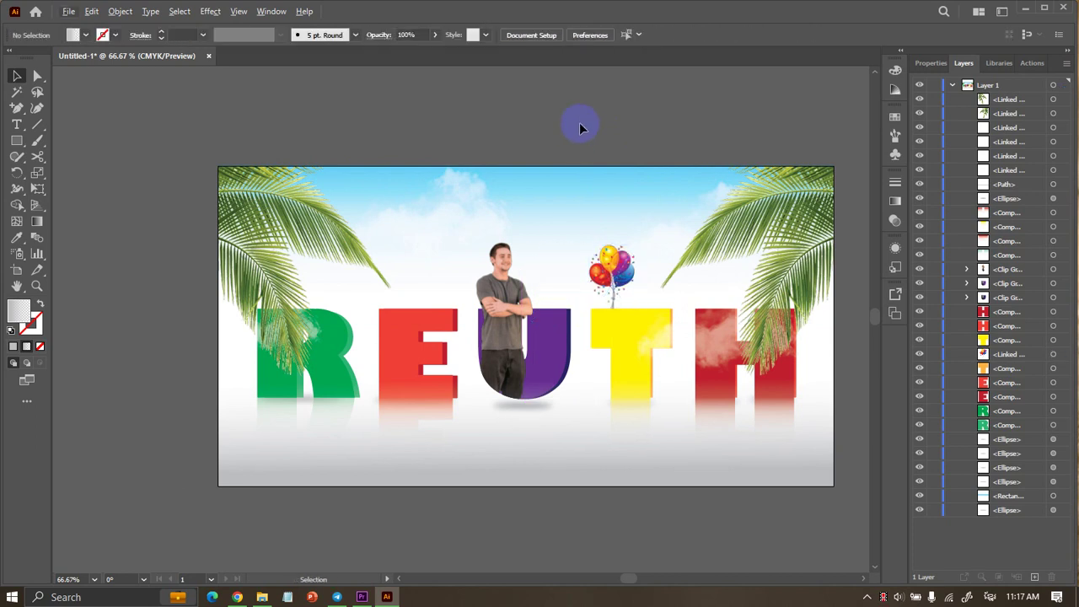
scroll(587, 136, down, 1)
scroll(588, 135, up, 1)
scroll(587, 135, down, 1)
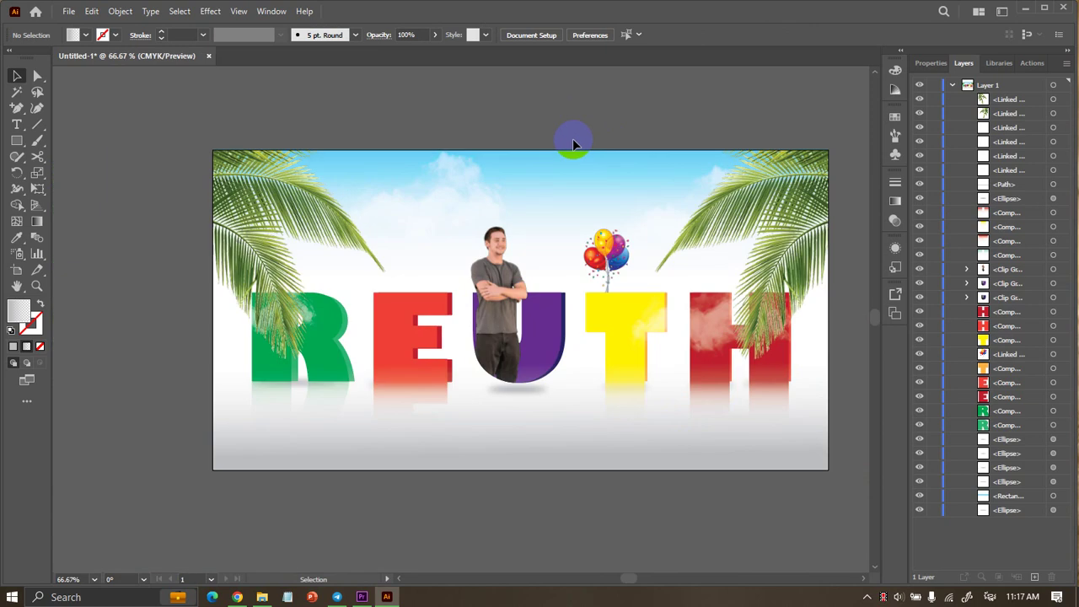
scroll(576, 132, right, 1)
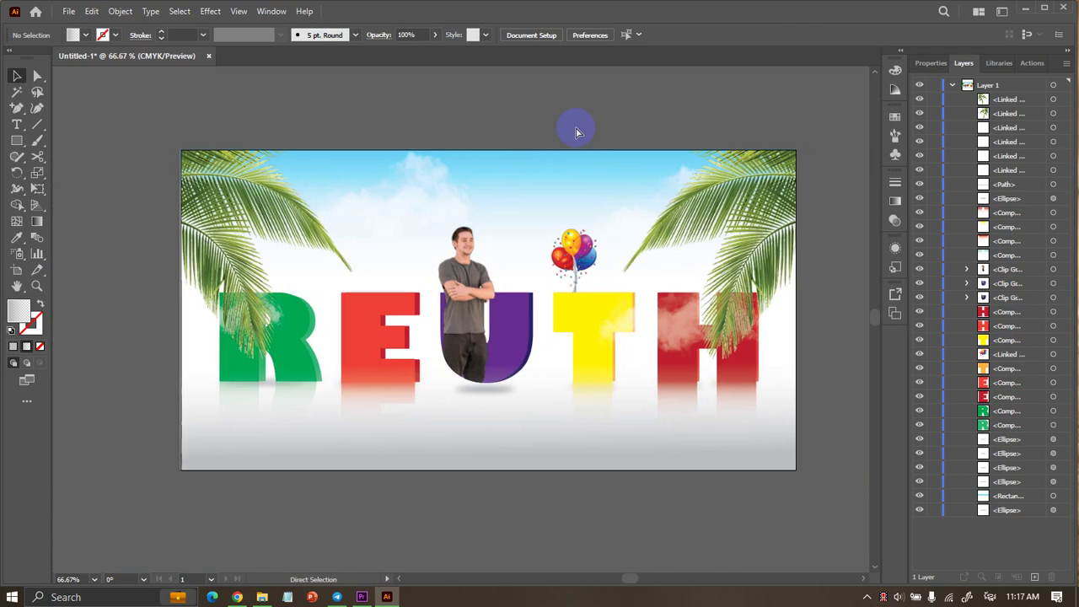
Select light_PNG14454.png in the Designs folder and load it with File > Place.
click(69, 11)
click(157, 255)
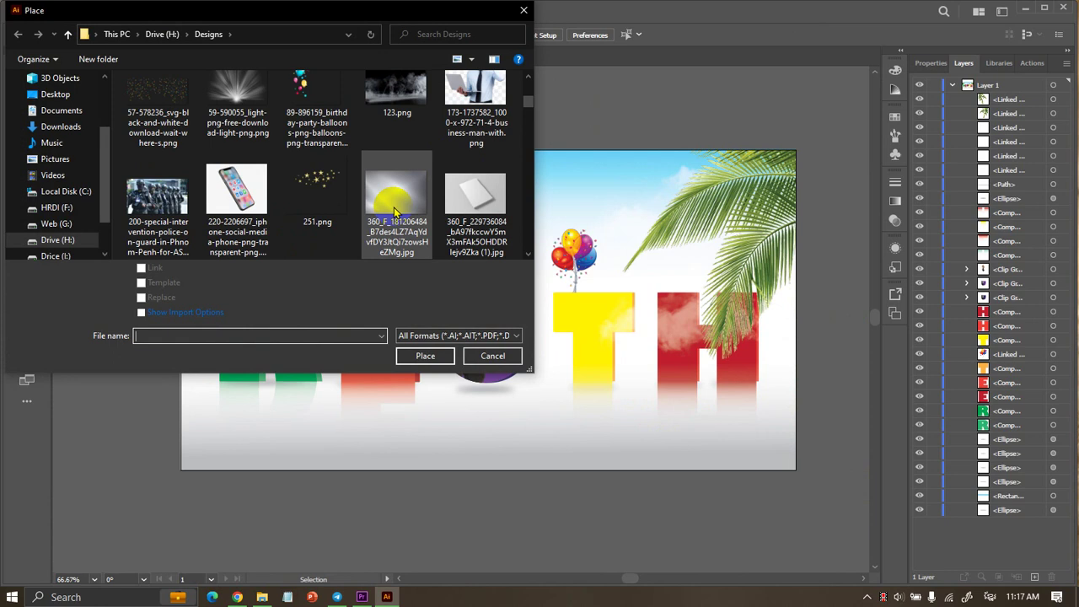
scroll(291, 212, down, 1)
scroll(293, 211, down, 1)
scroll(291, 213, down, 1)
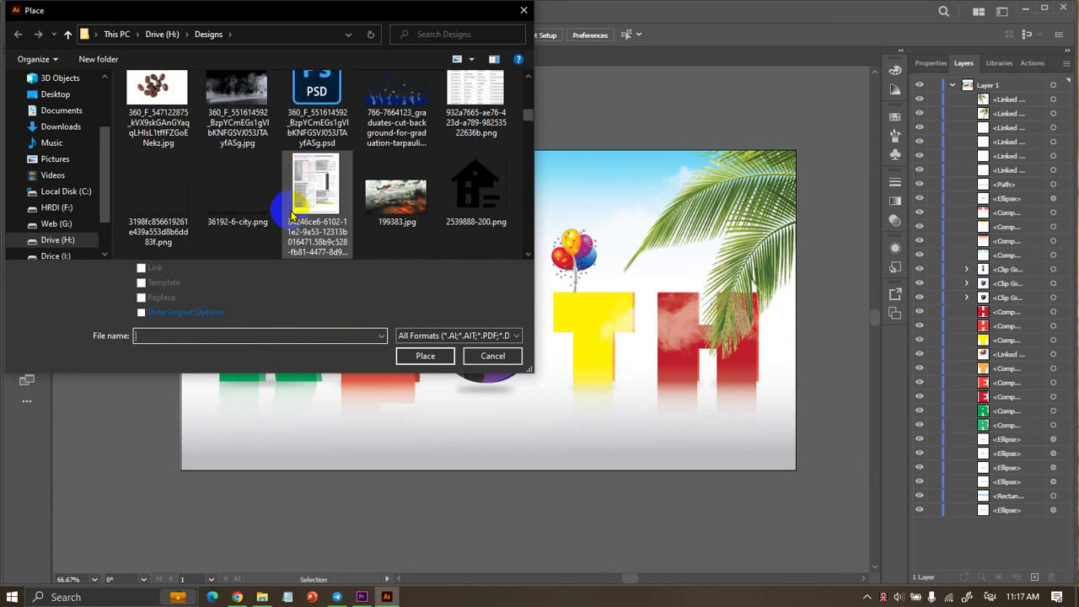
scroll(223, 198, down, 1)
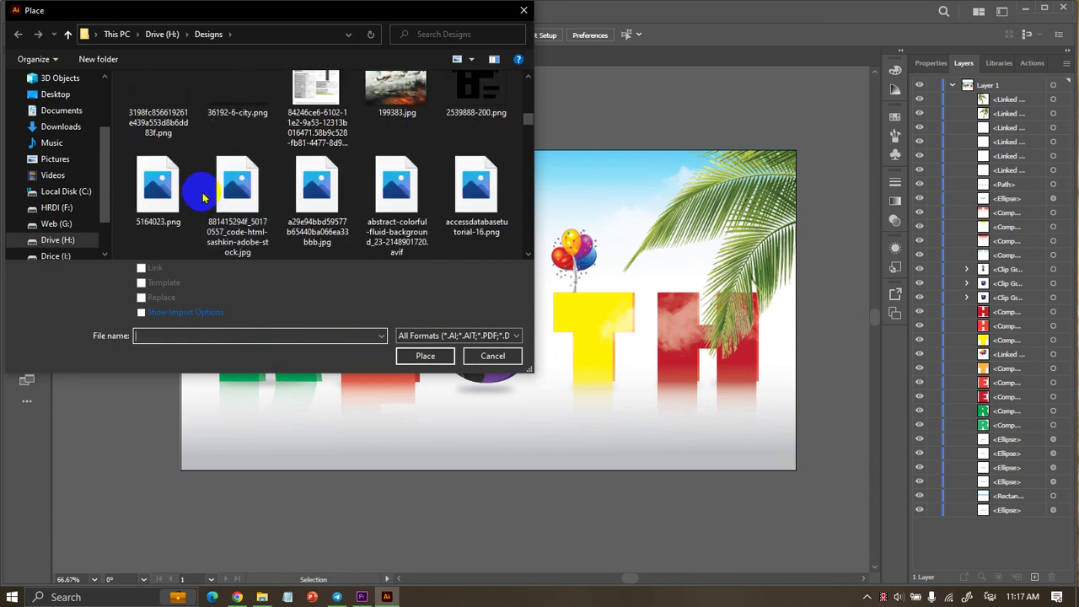
scroll(365, 200, down, 1)
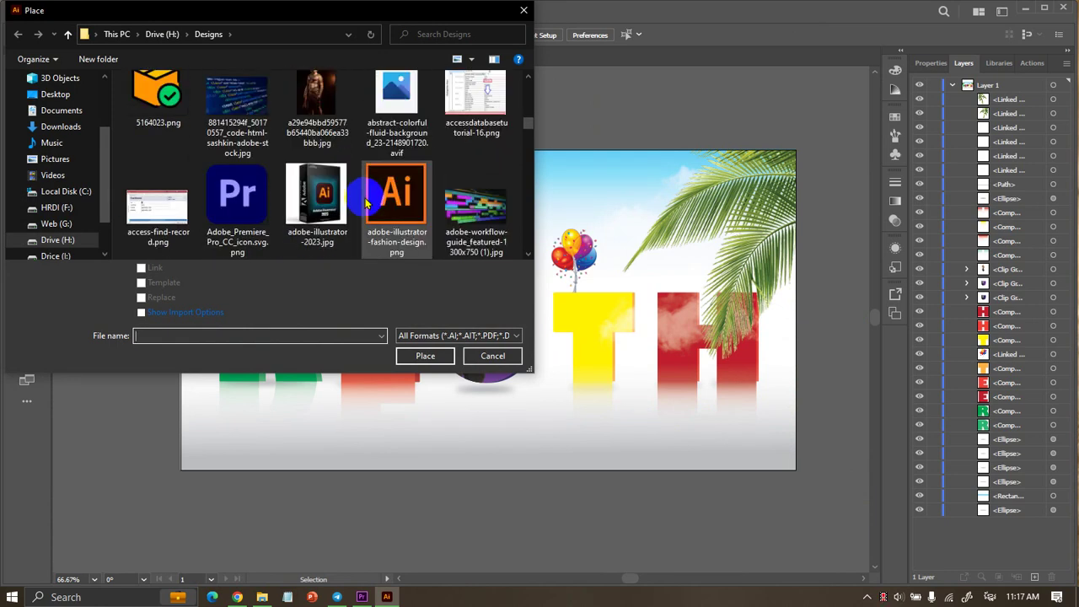
scroll(365, 202, down, 1)
scroll(399, 203, down, 1)
scroll(399, 203, down, 1)
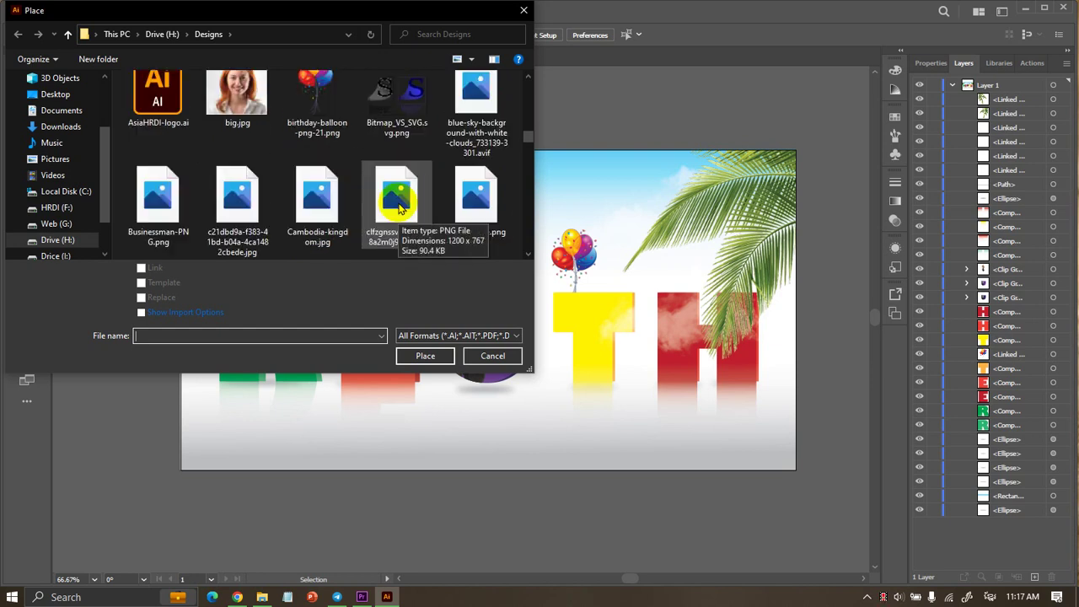
scroll(398, 203, down, 1)
scroll(399, 203, down, 1)
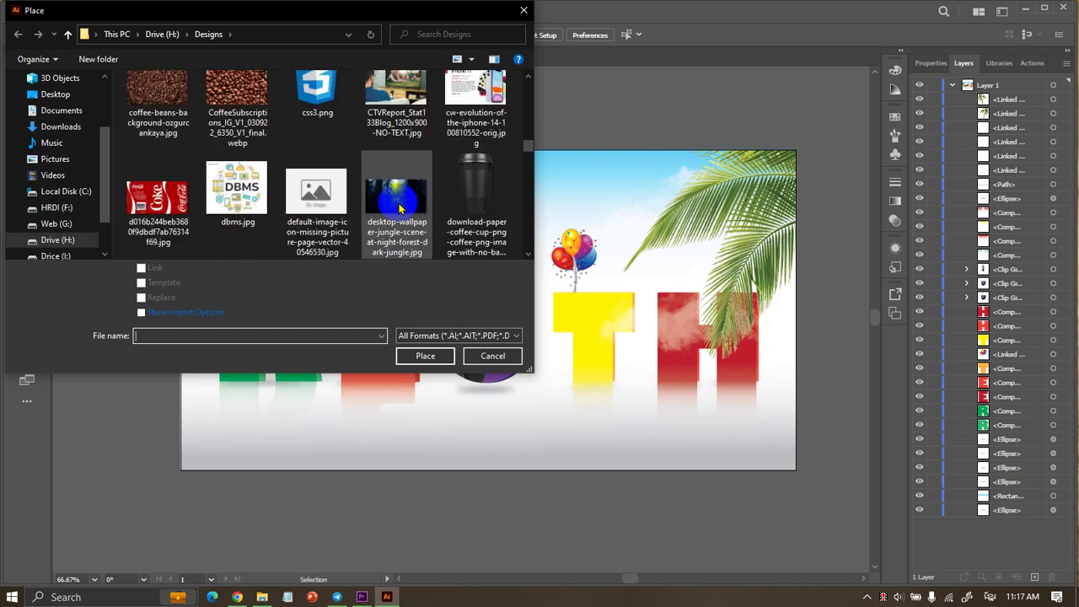
scroll(400, 207, down, 1)
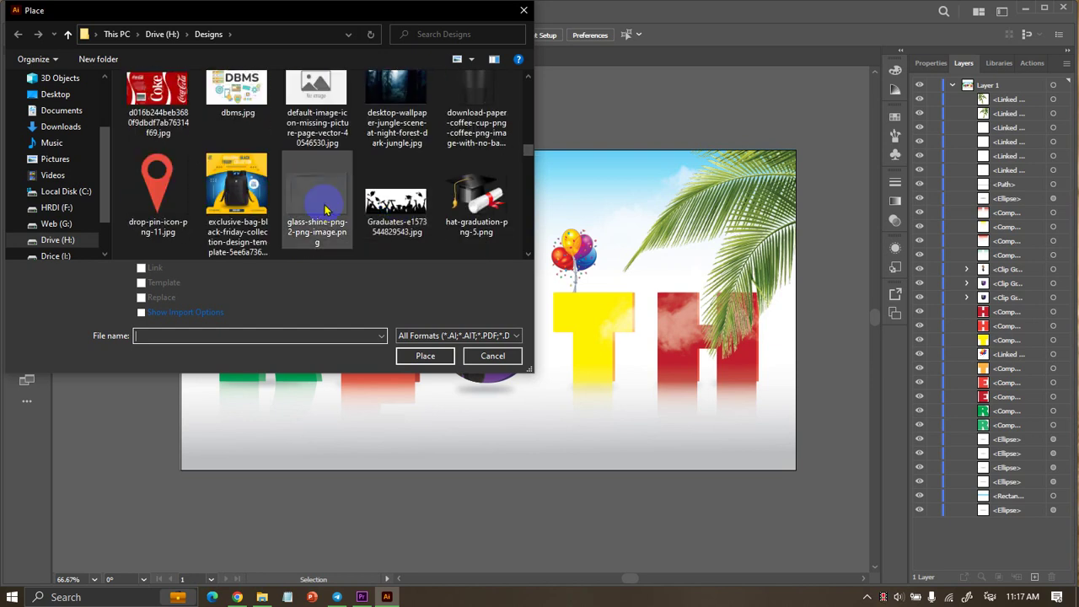
scroll(321, 202, down, 1)
scroll(329, 202, down, 1)
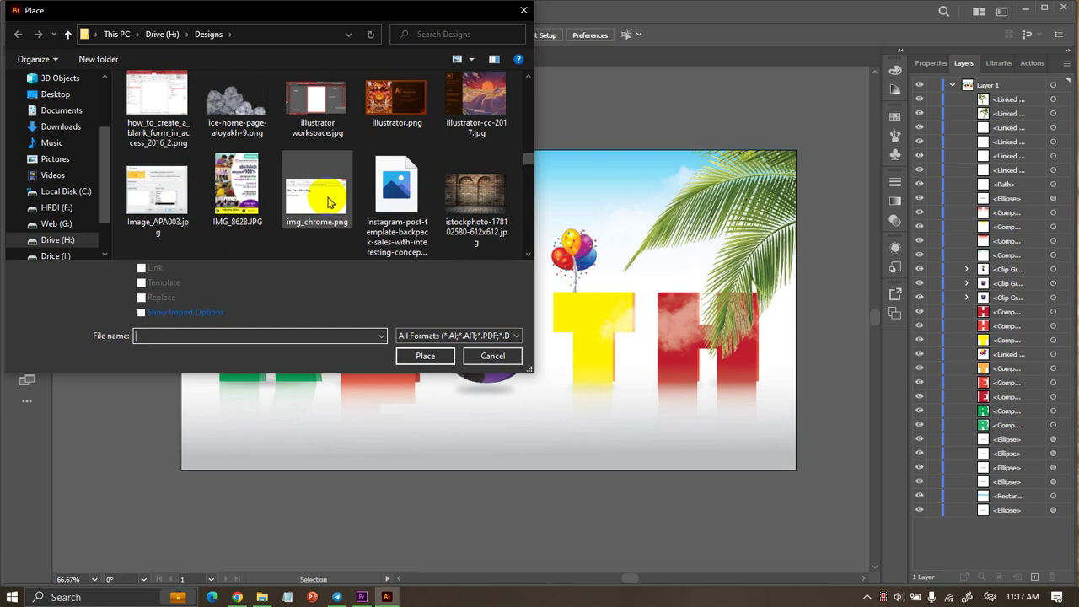
scroll(328, 202, down, 1)
scroll(329, 202, down, 1)
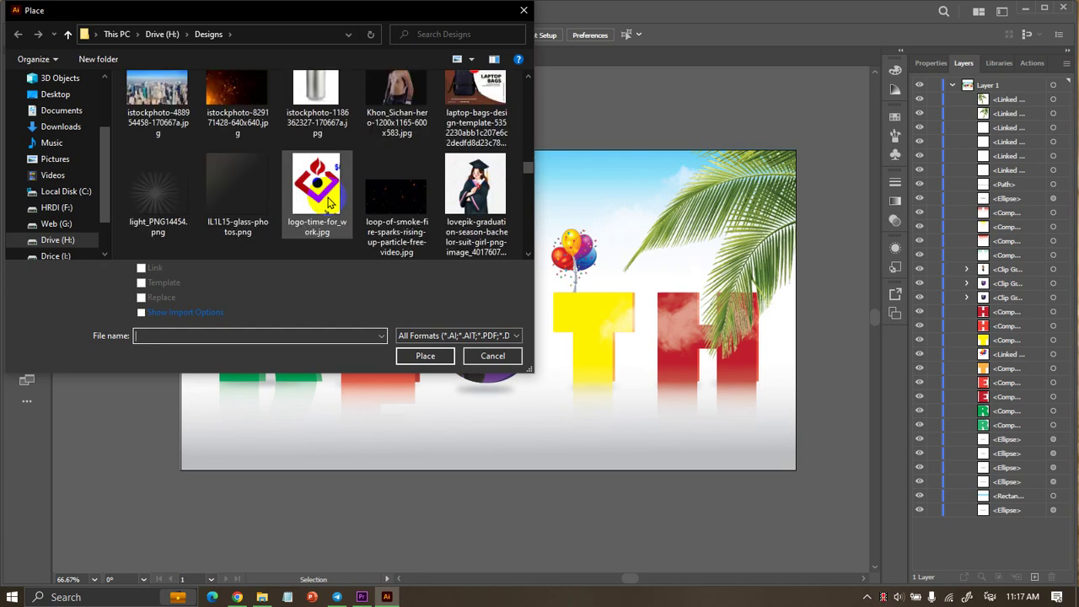
click(126, 185)
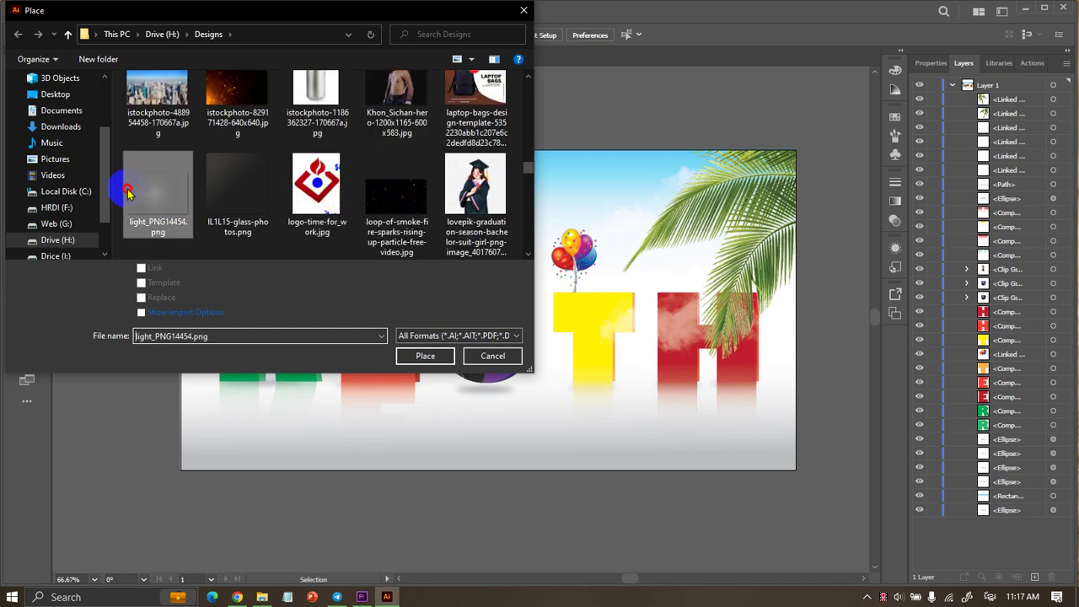
click(425, 355)
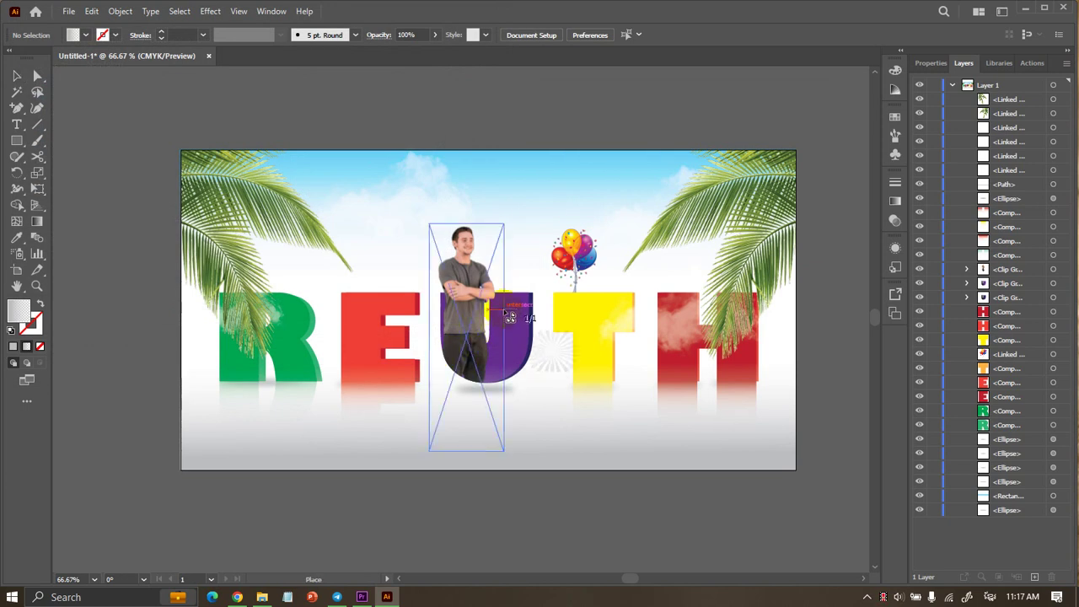
Stretch the light-ray image over the full artboard and send its layer to the bottom.
mouse_move(495, 309)
mouse_down()
mouse_move(659, 422)
mouse_move(747, 456)
mouse_move(655, 409)
mouse_move(549, 234)
mouse_up()
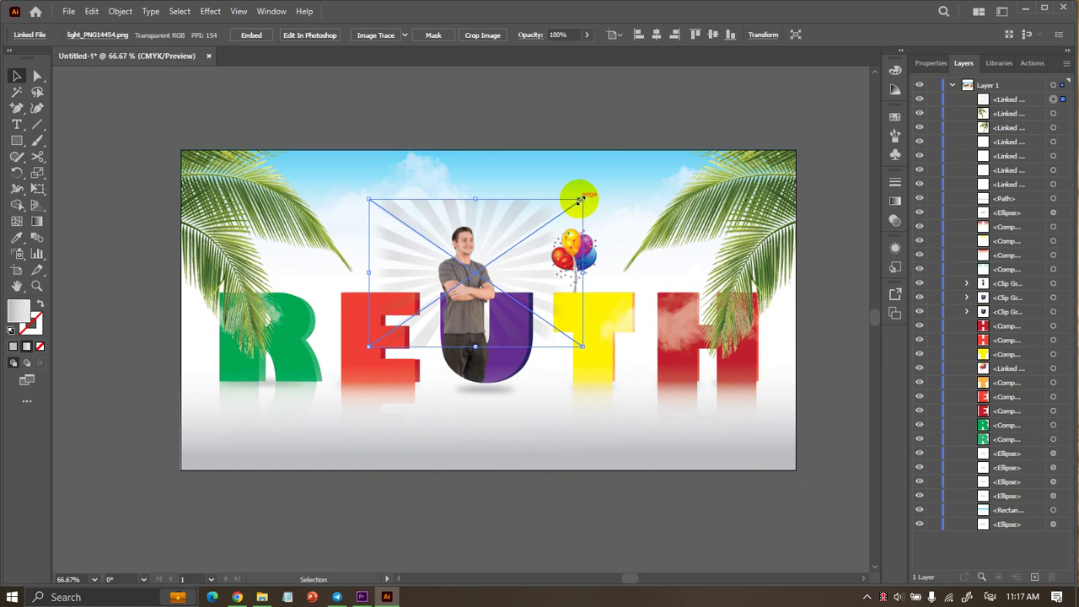
drag(580, 199, 745, 152)
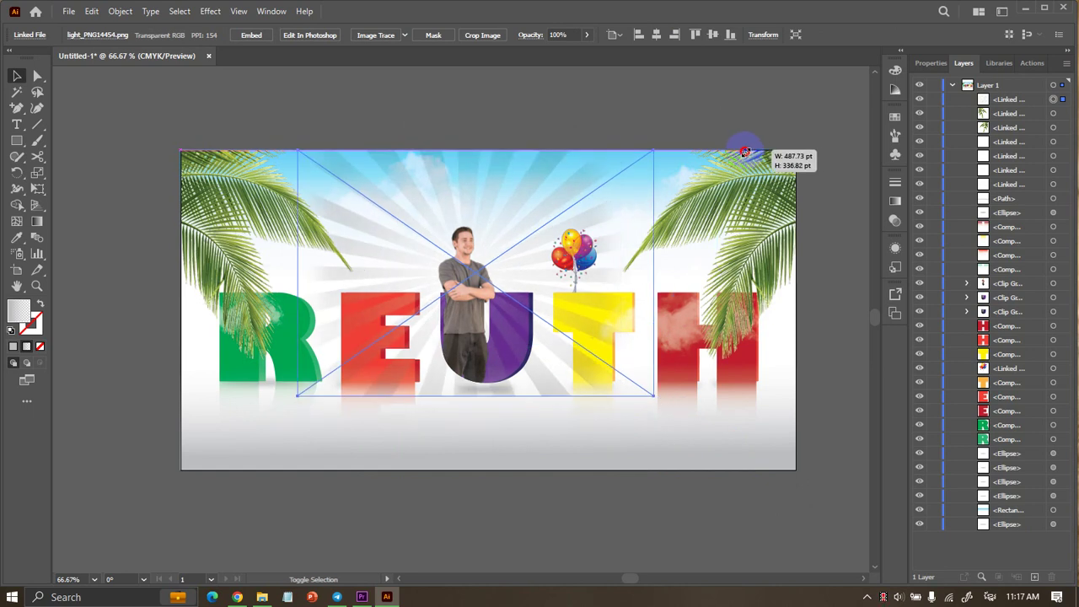
drag(301, 397, 212, 460)
key(ctrl+z)
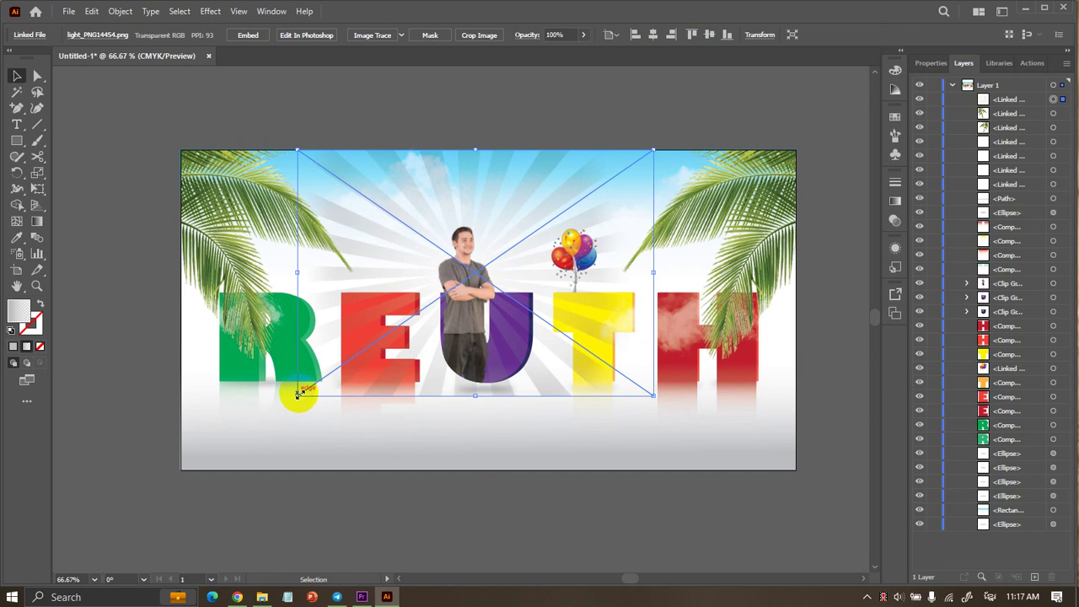
drag(298, 395, 180, 469)
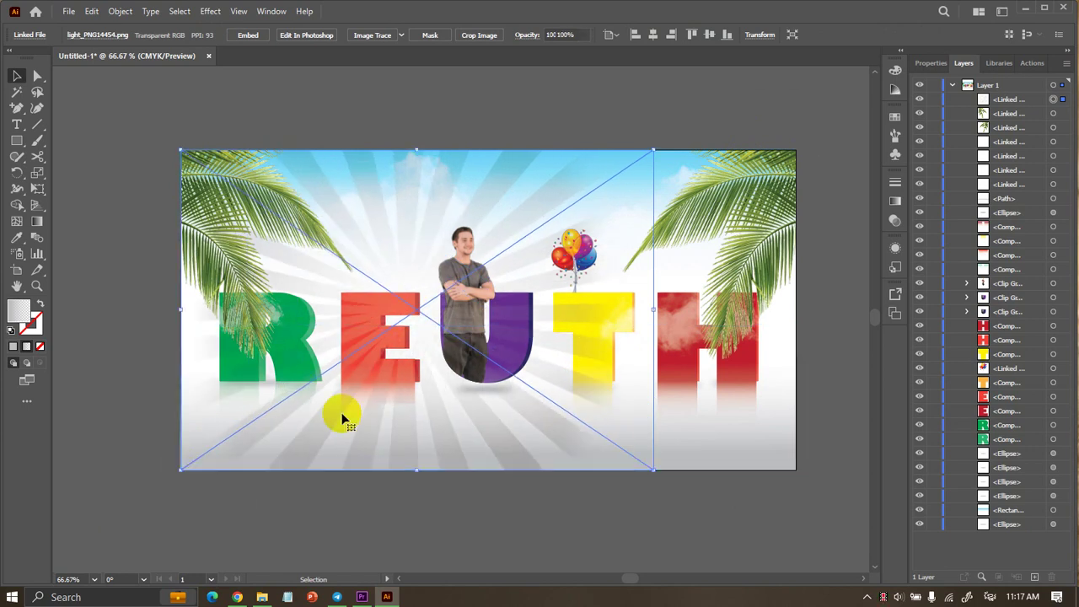
drag(653, 309, 796, 297)
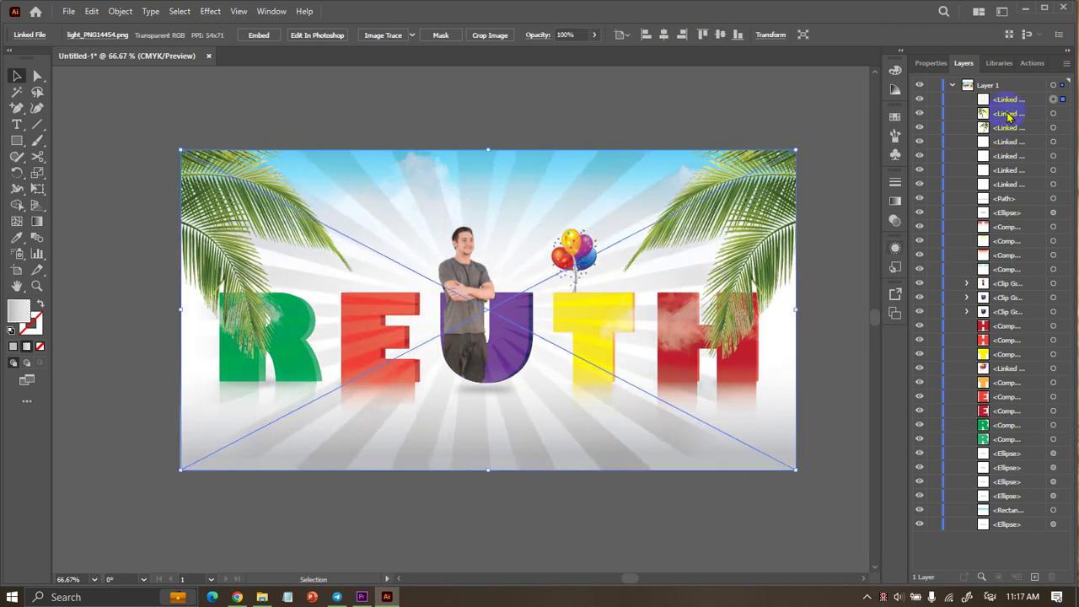
mouse_move(1009, 117)
mouse_down()
mouse_move(1036, 522)
mouse_move(1035, 510)
mouse_up()
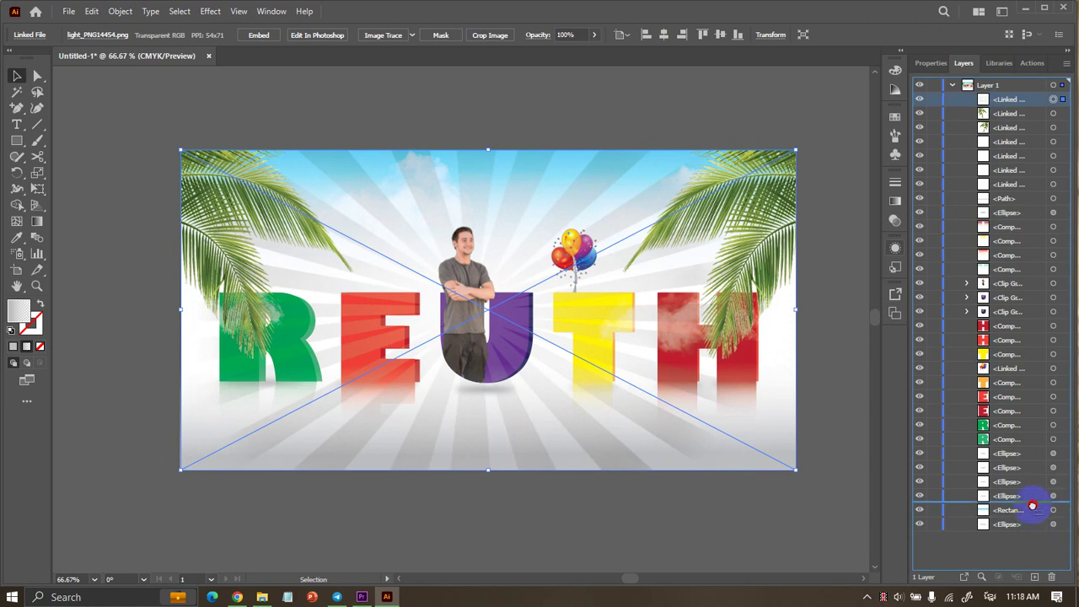
click(769, 528)
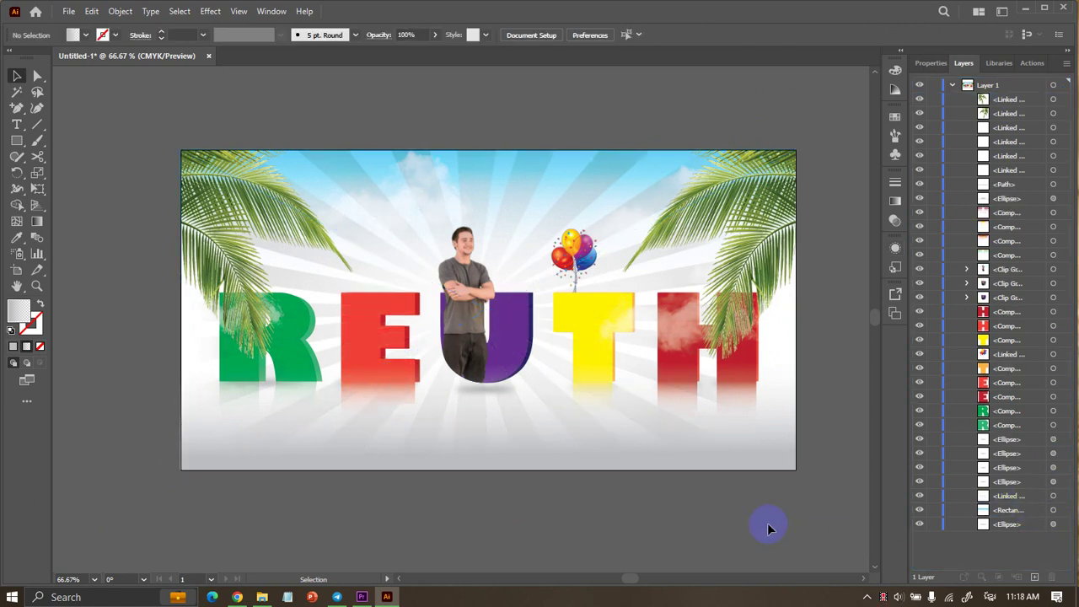
Lower the light-ray image's opacity to 39% from the Control bar.
drag(617, 425, 1016, 528)
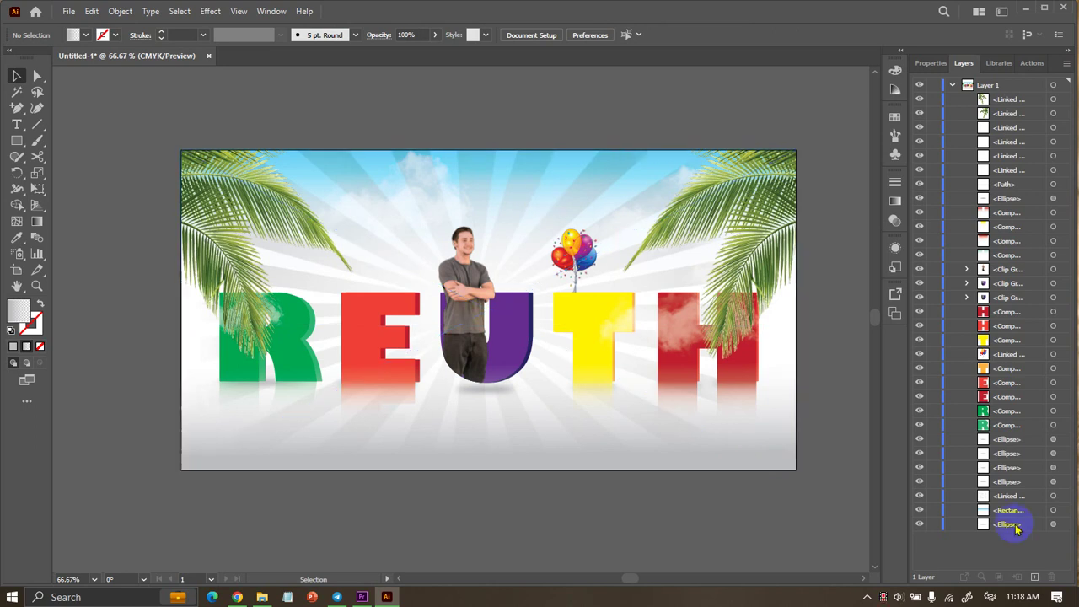
click(1010, 495)
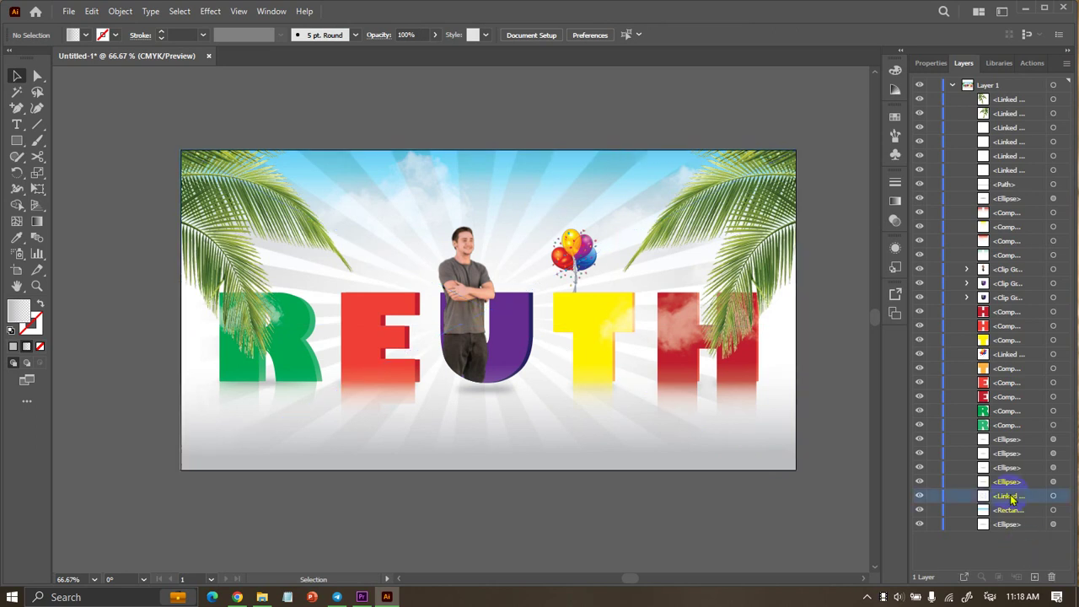
click(442, 38)
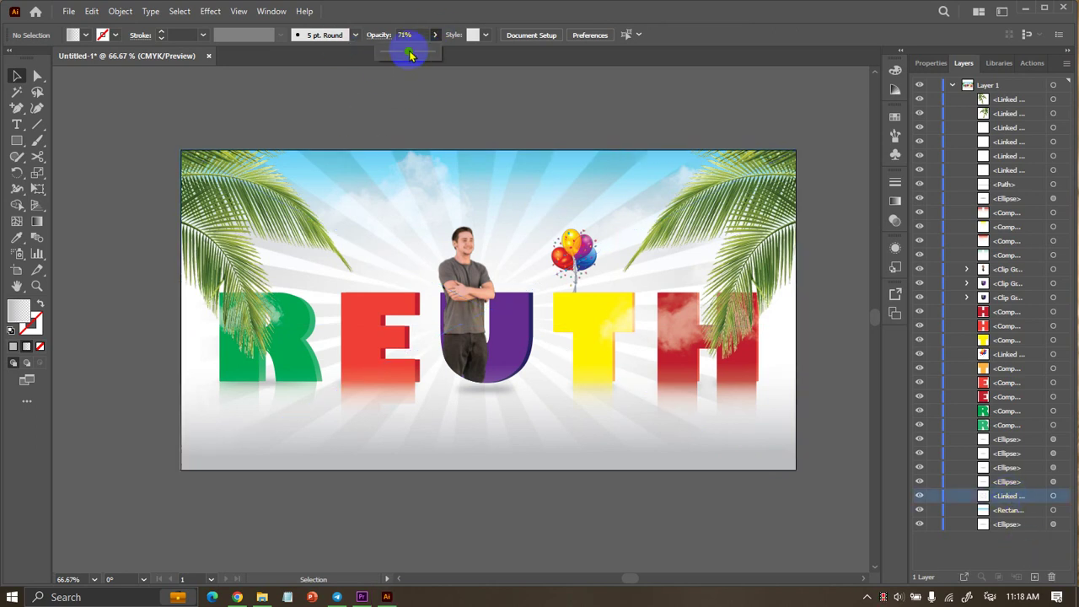
drag(405, 57, 481, 57)
click(513, 179)
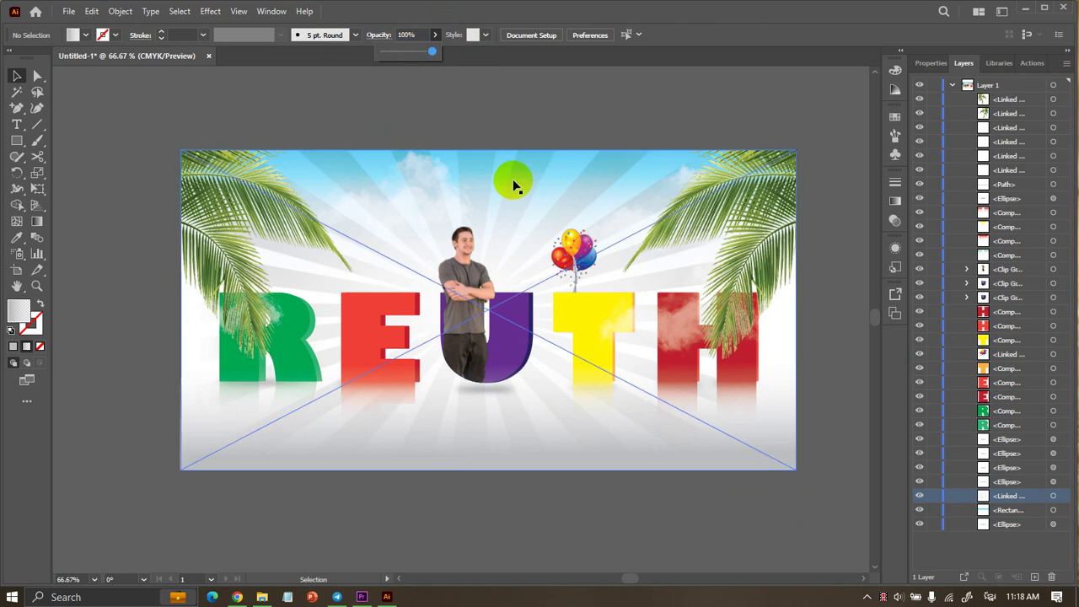
click(594, 34)
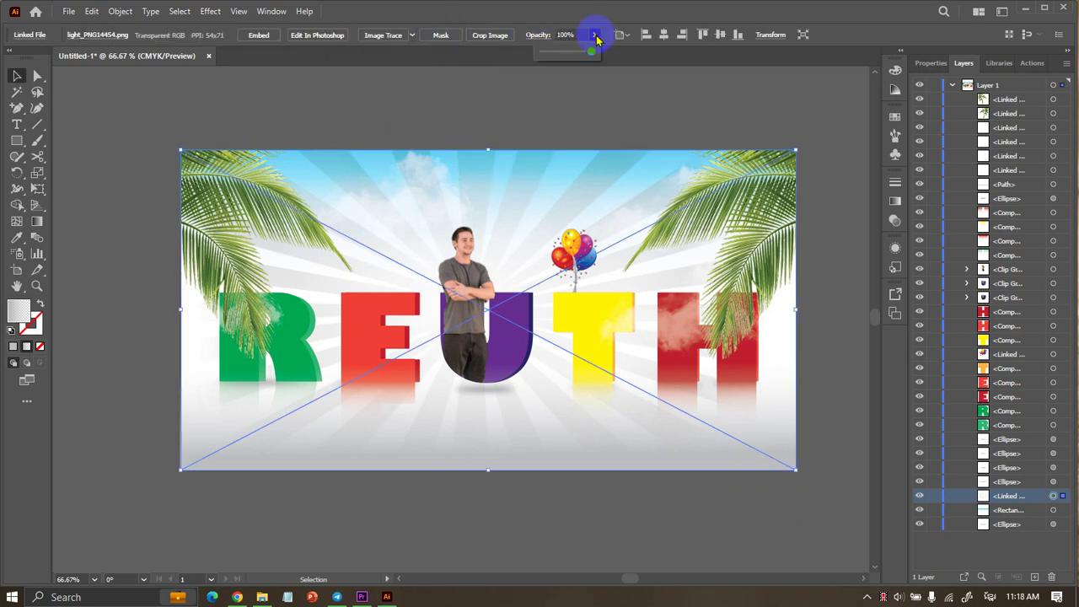
drag(595, 53, 570, 55)
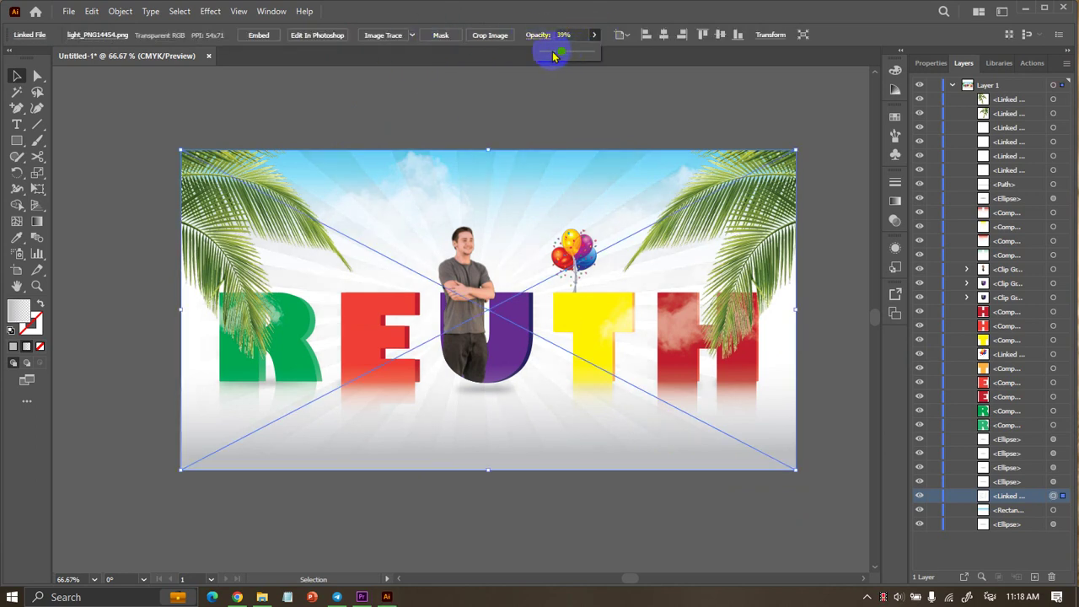
click(753, 93)
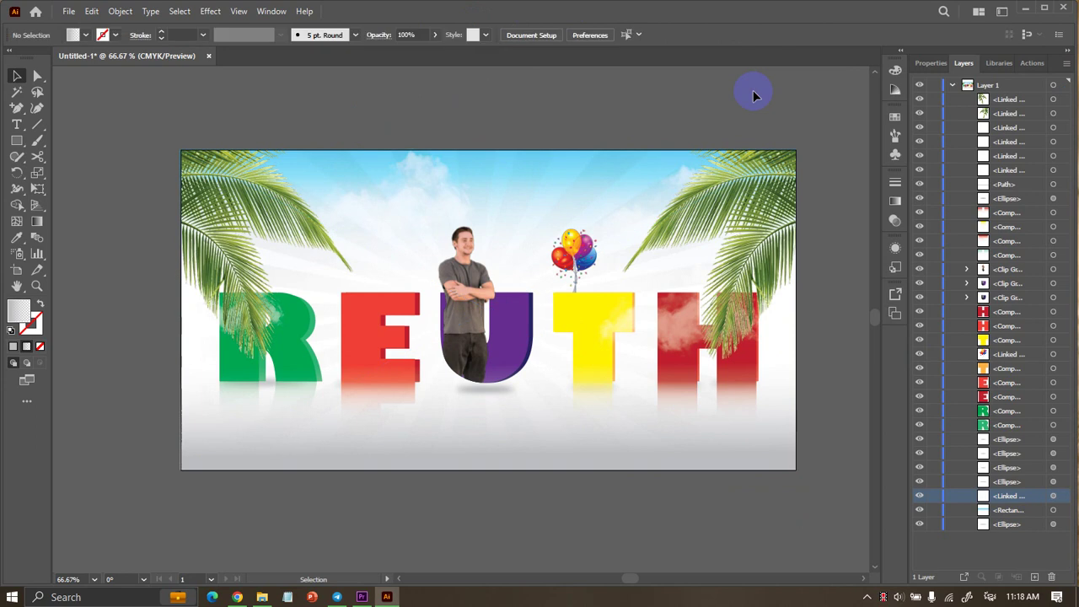
scroll(594, 67, up, 1)
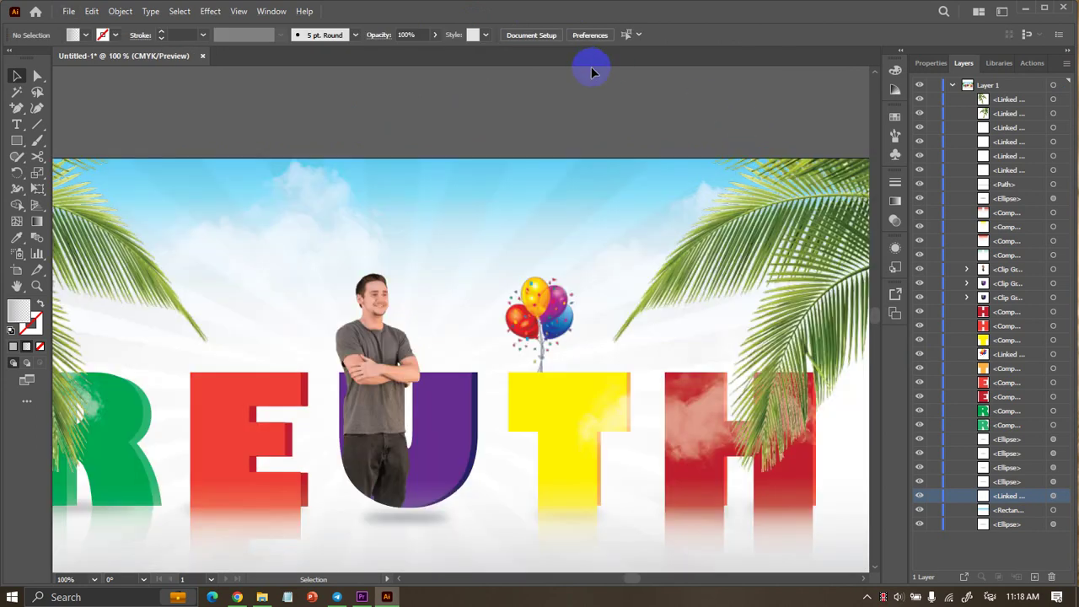
scroll(595, 72, down, 1)
scroll(593, 76, down, 1)
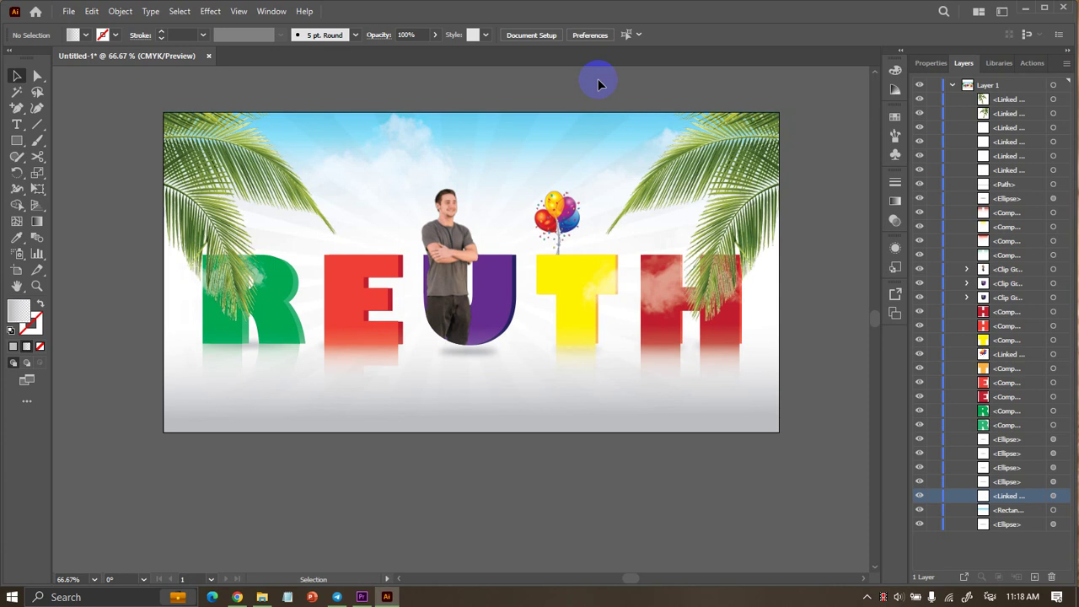
scroll(598, 84, up, 1)
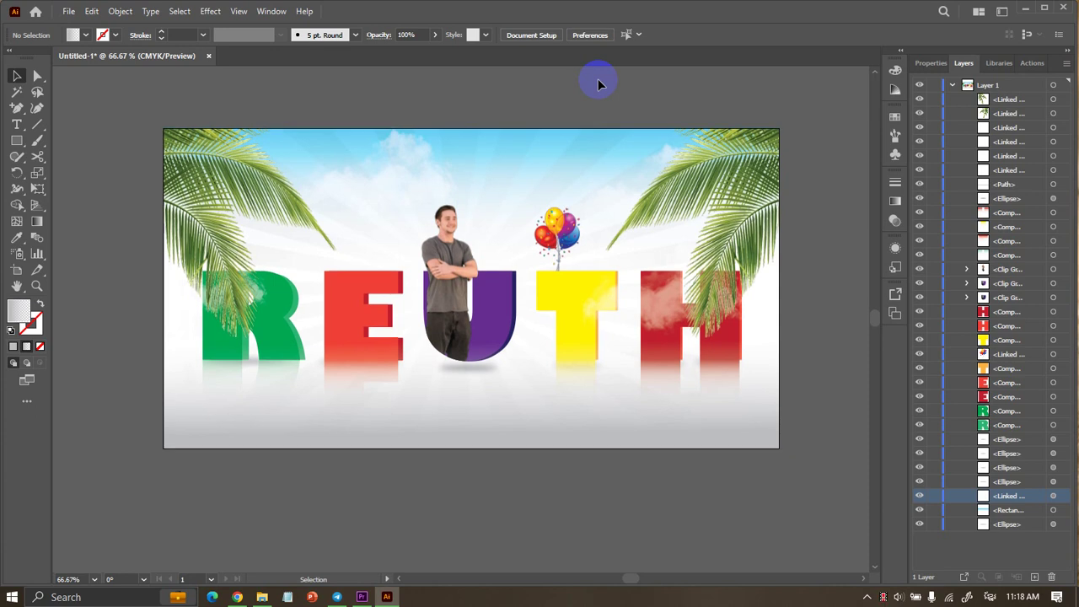